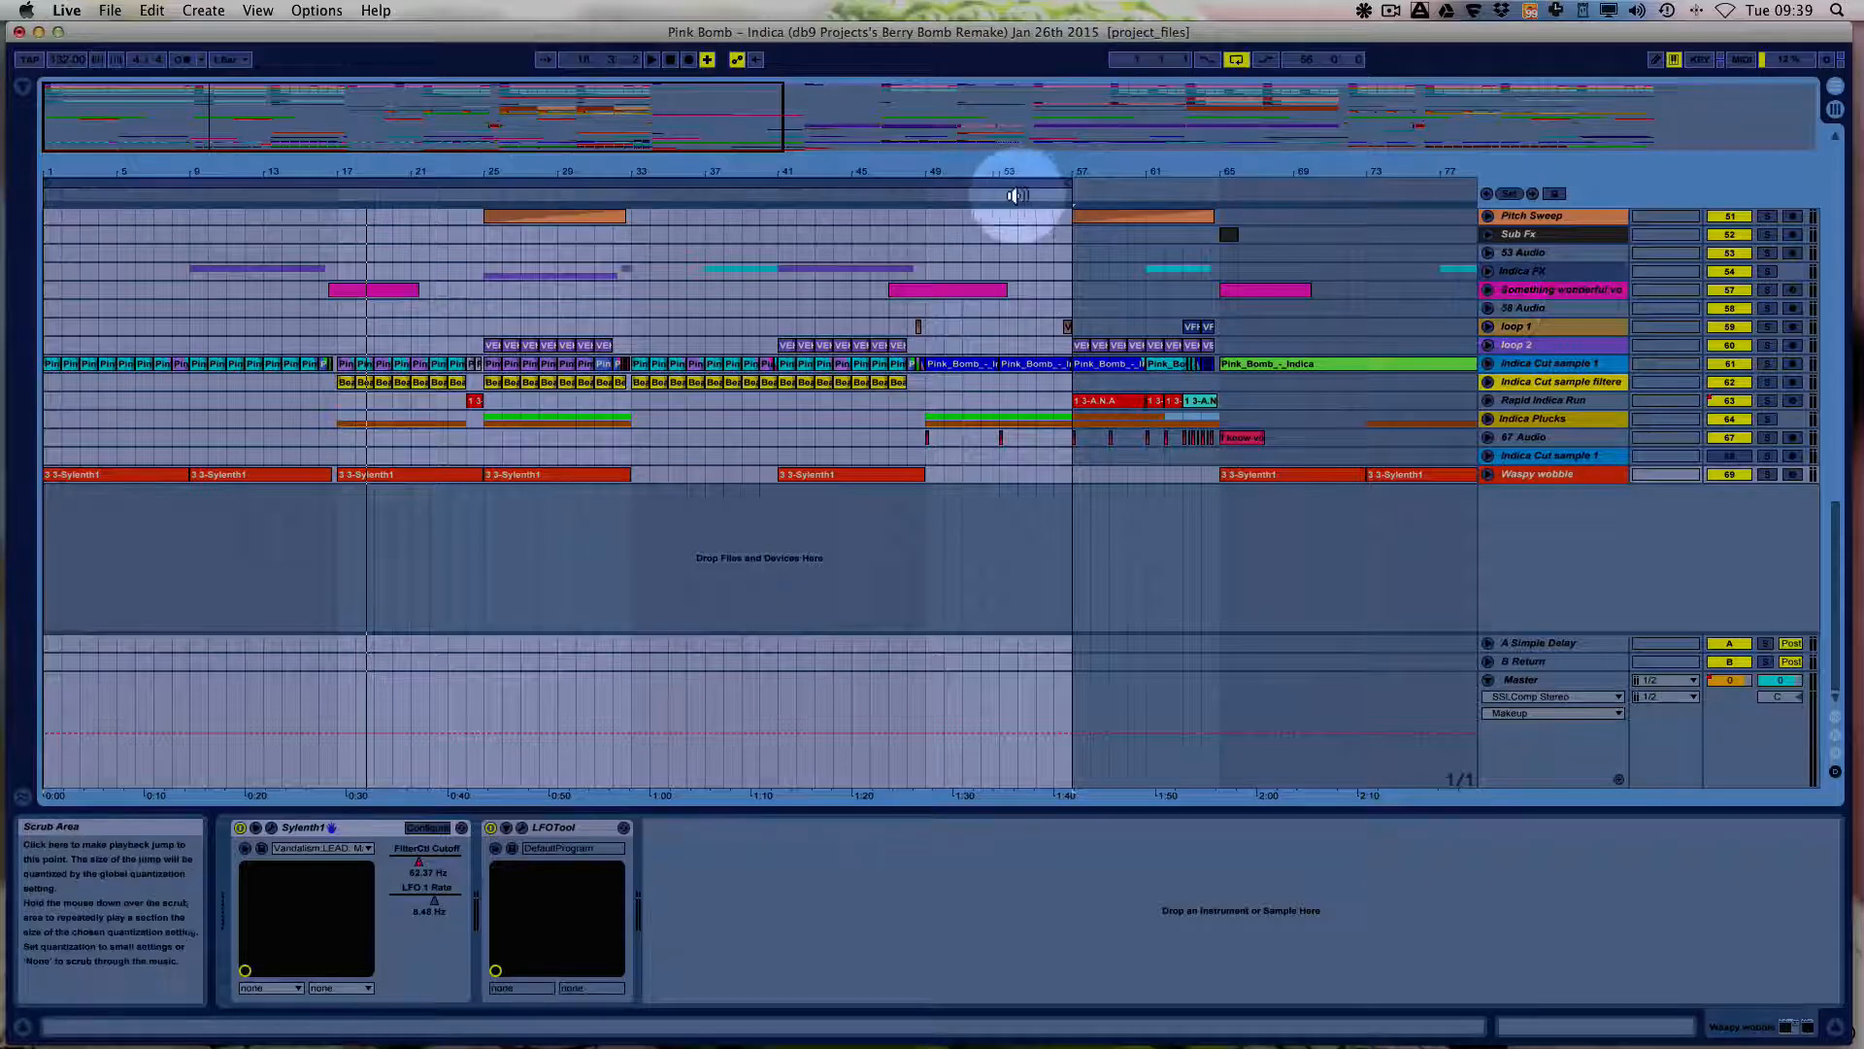
Display the Kick track's device chain from the arrangement.
{"action": "left_click_drag", "start_coordinate": [876, 171], "coordinate": [878, 167]}
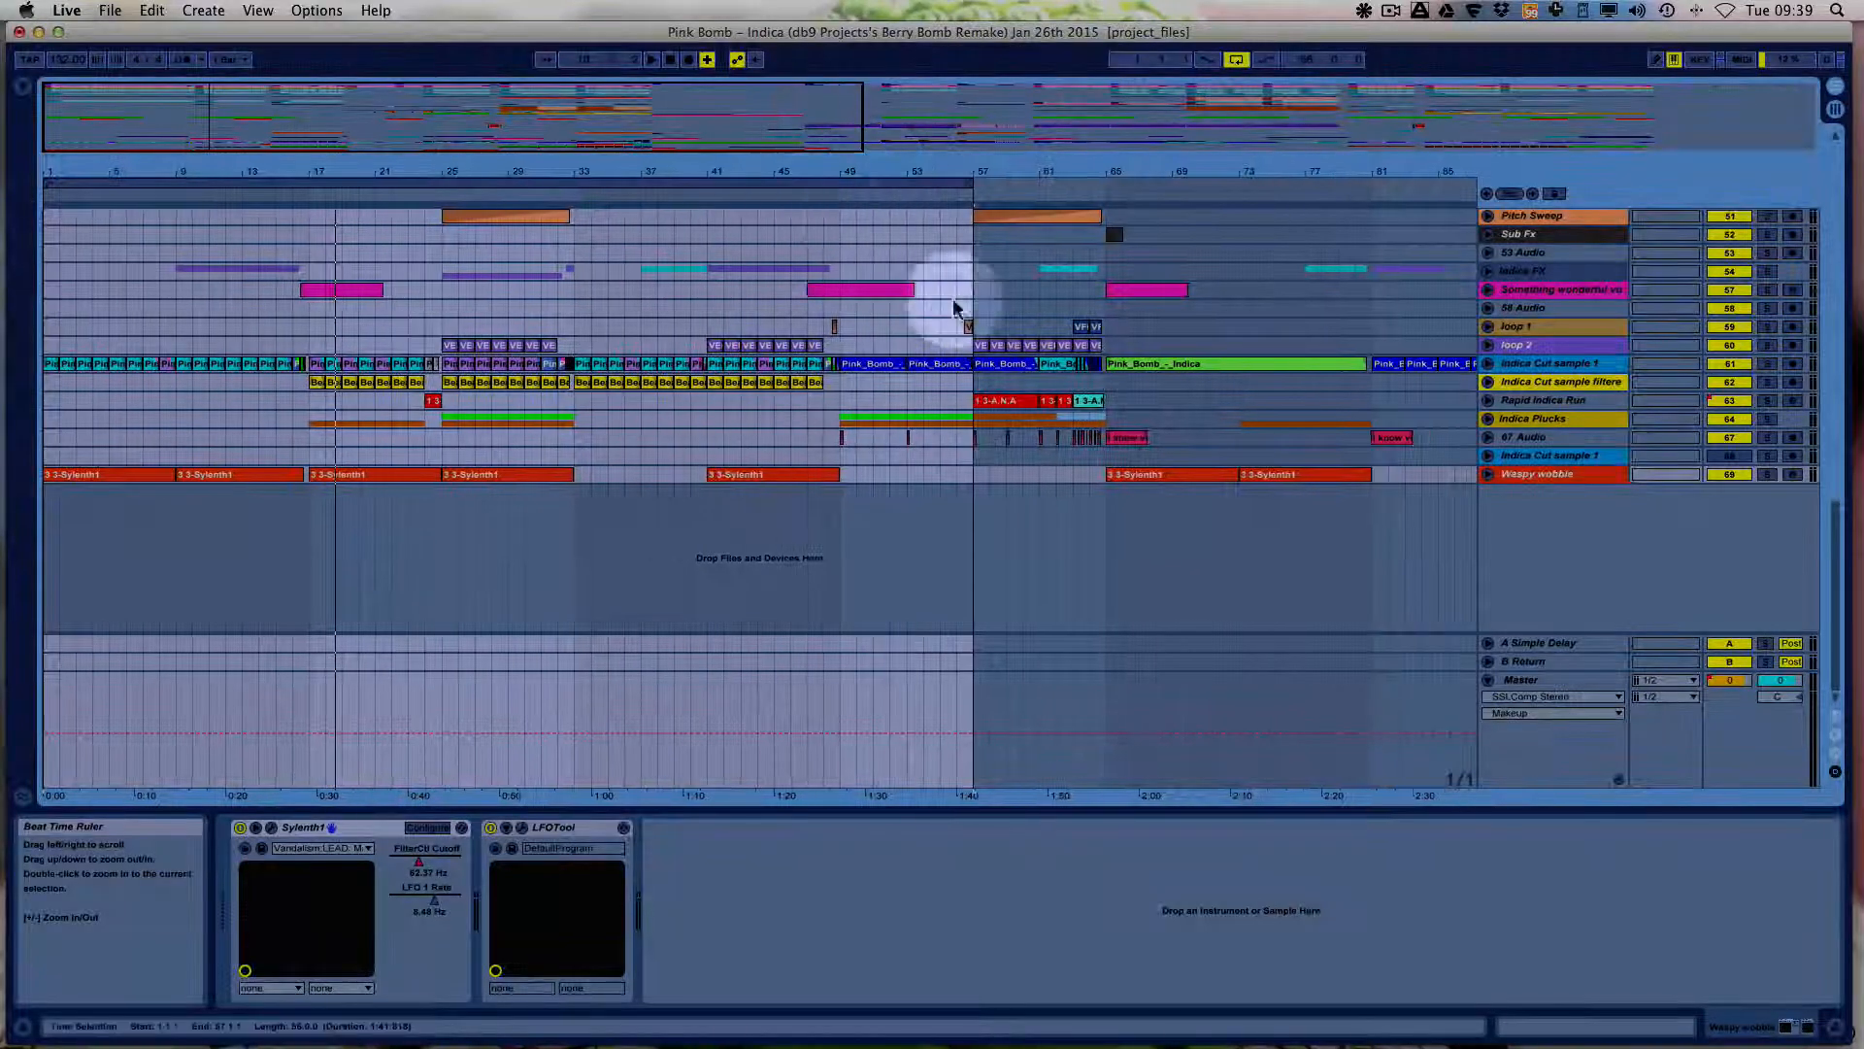
{"action": "left_click", "coordinate": [1037, 345]}
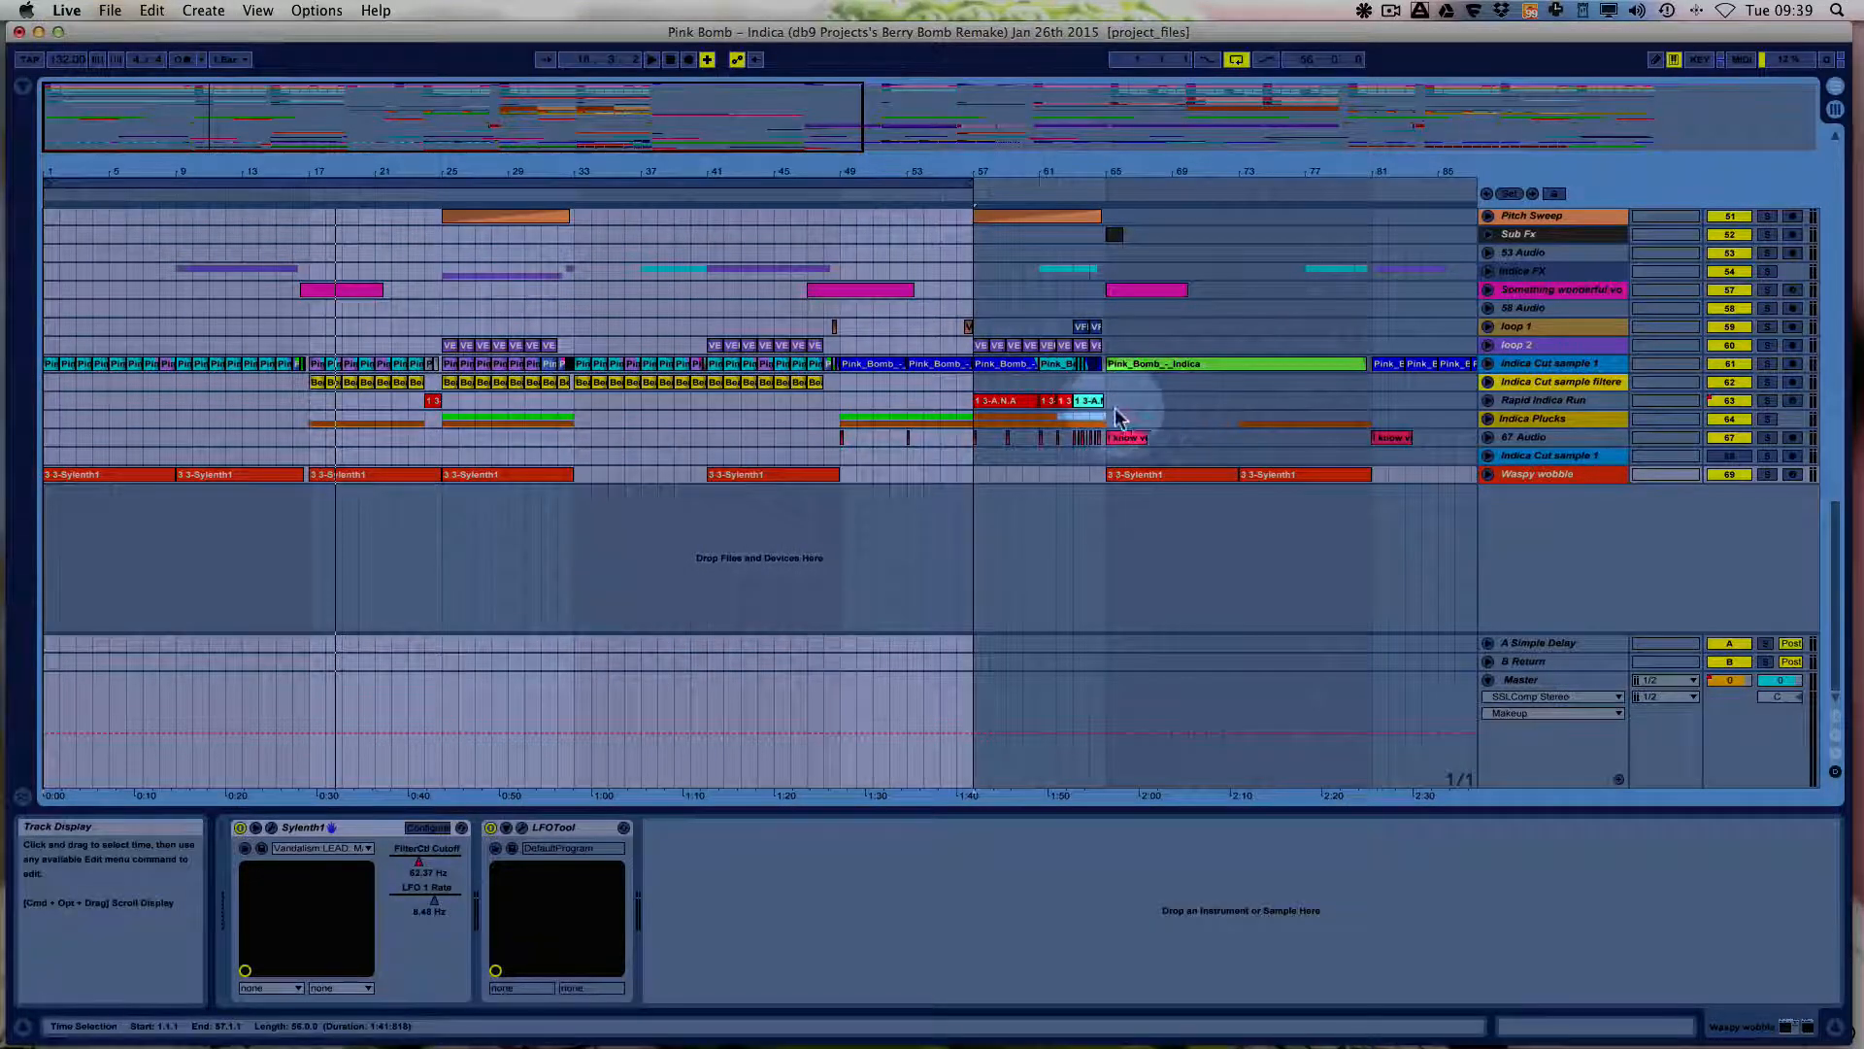
{"action": "left_click", "coordinate": [1504, 233]}
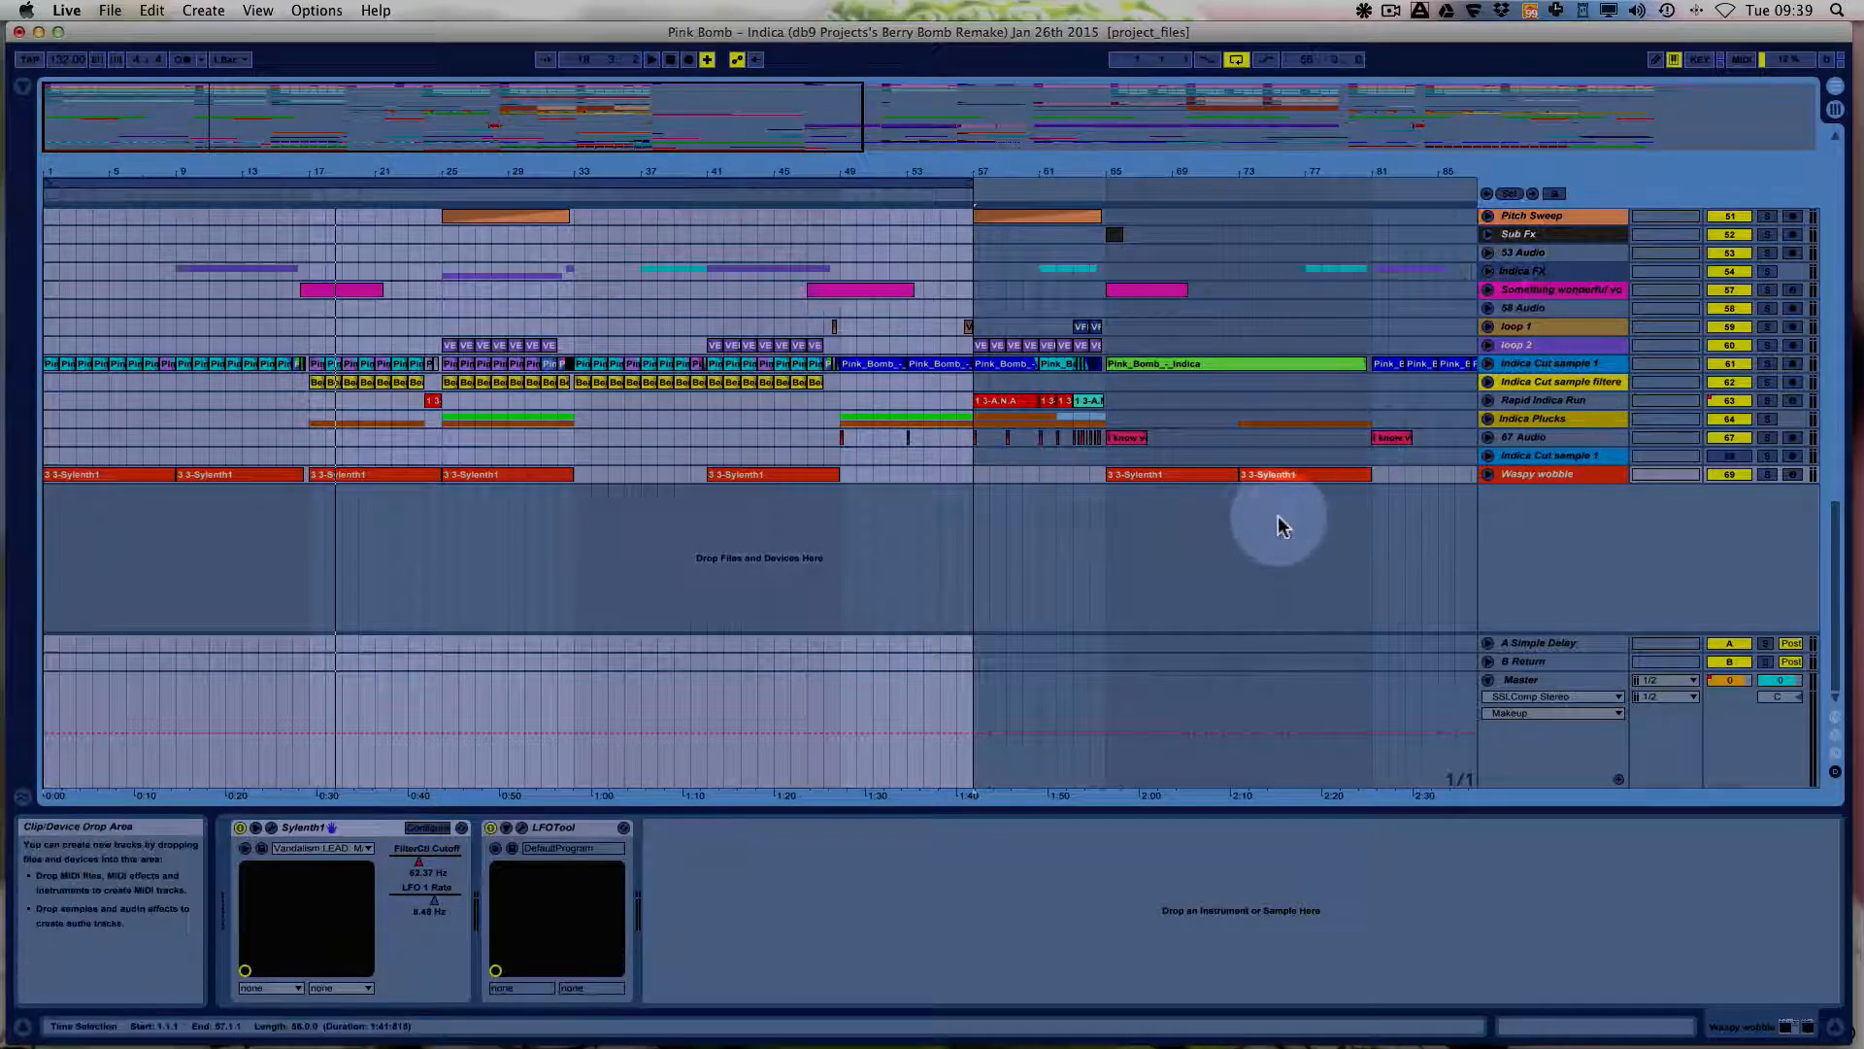
{"action": "scroll", "coordinate": [1278, 515], "scroll_direction": "up", "scroll_amount": 10}
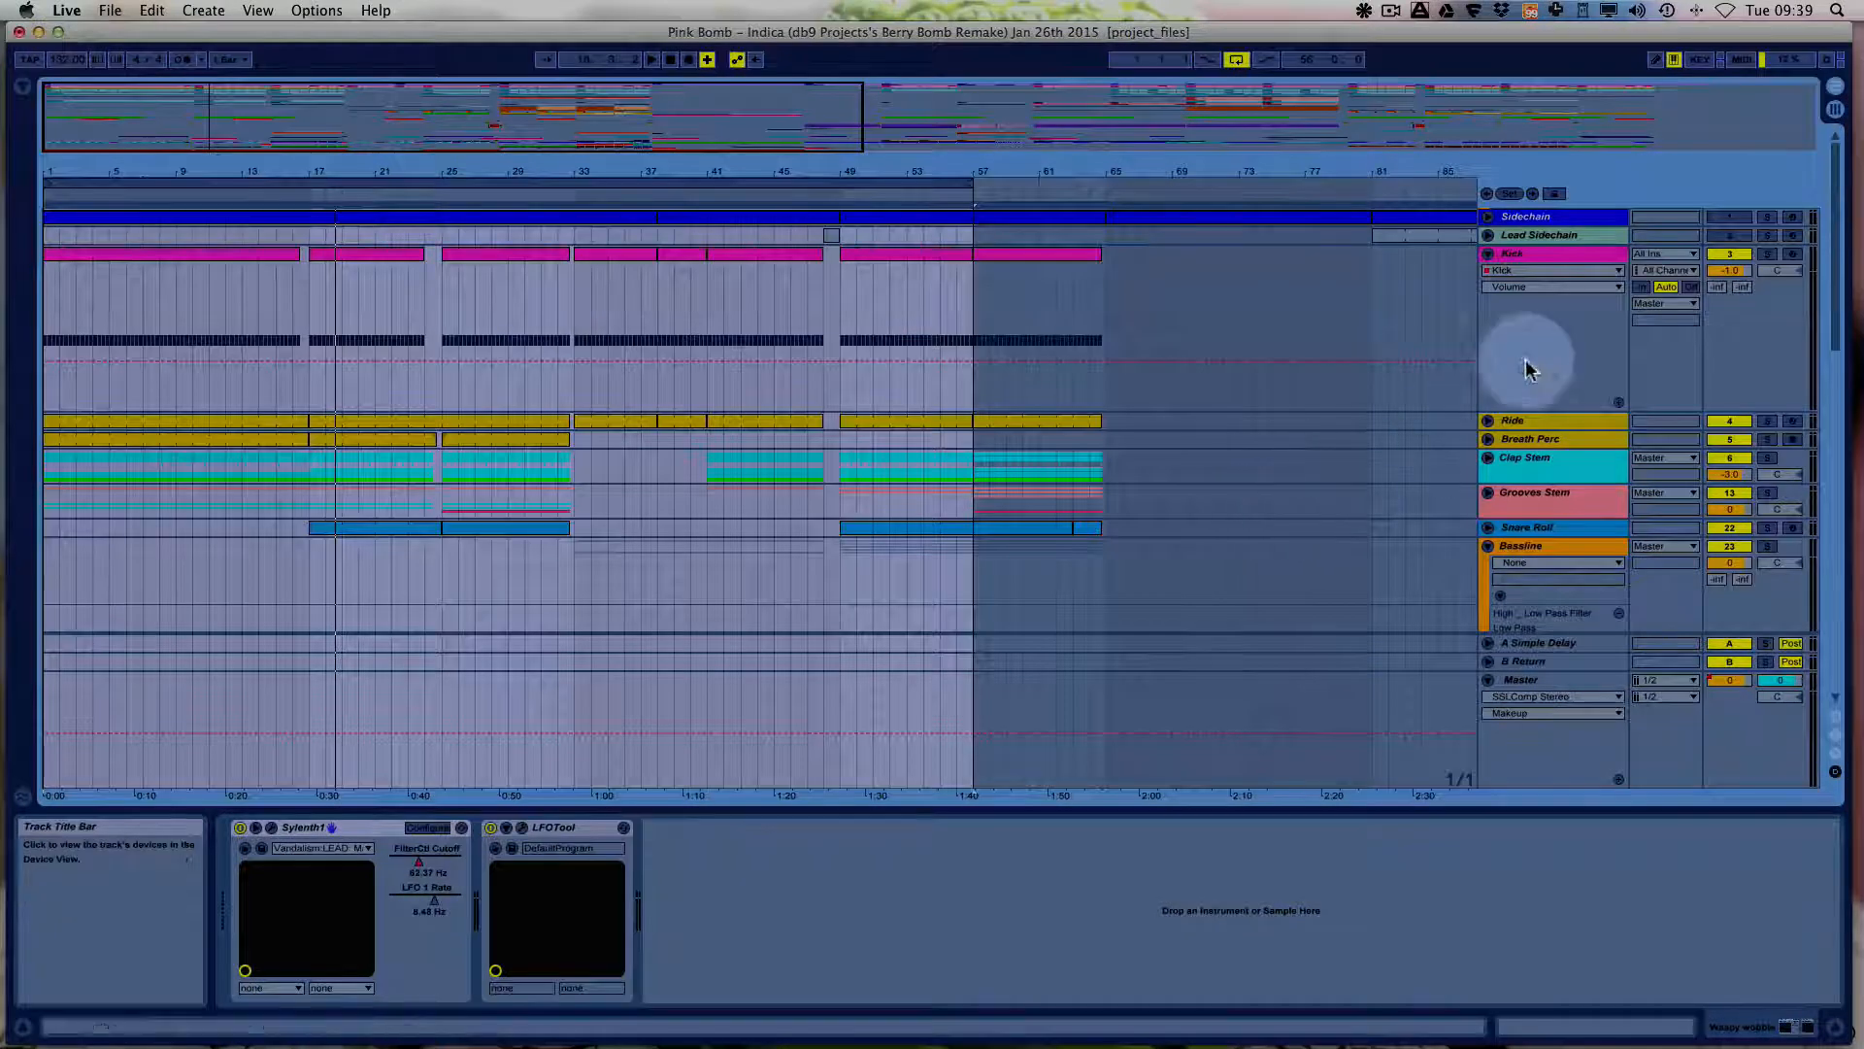
{"action": "left_click", "coordinate": [1515, 254]}
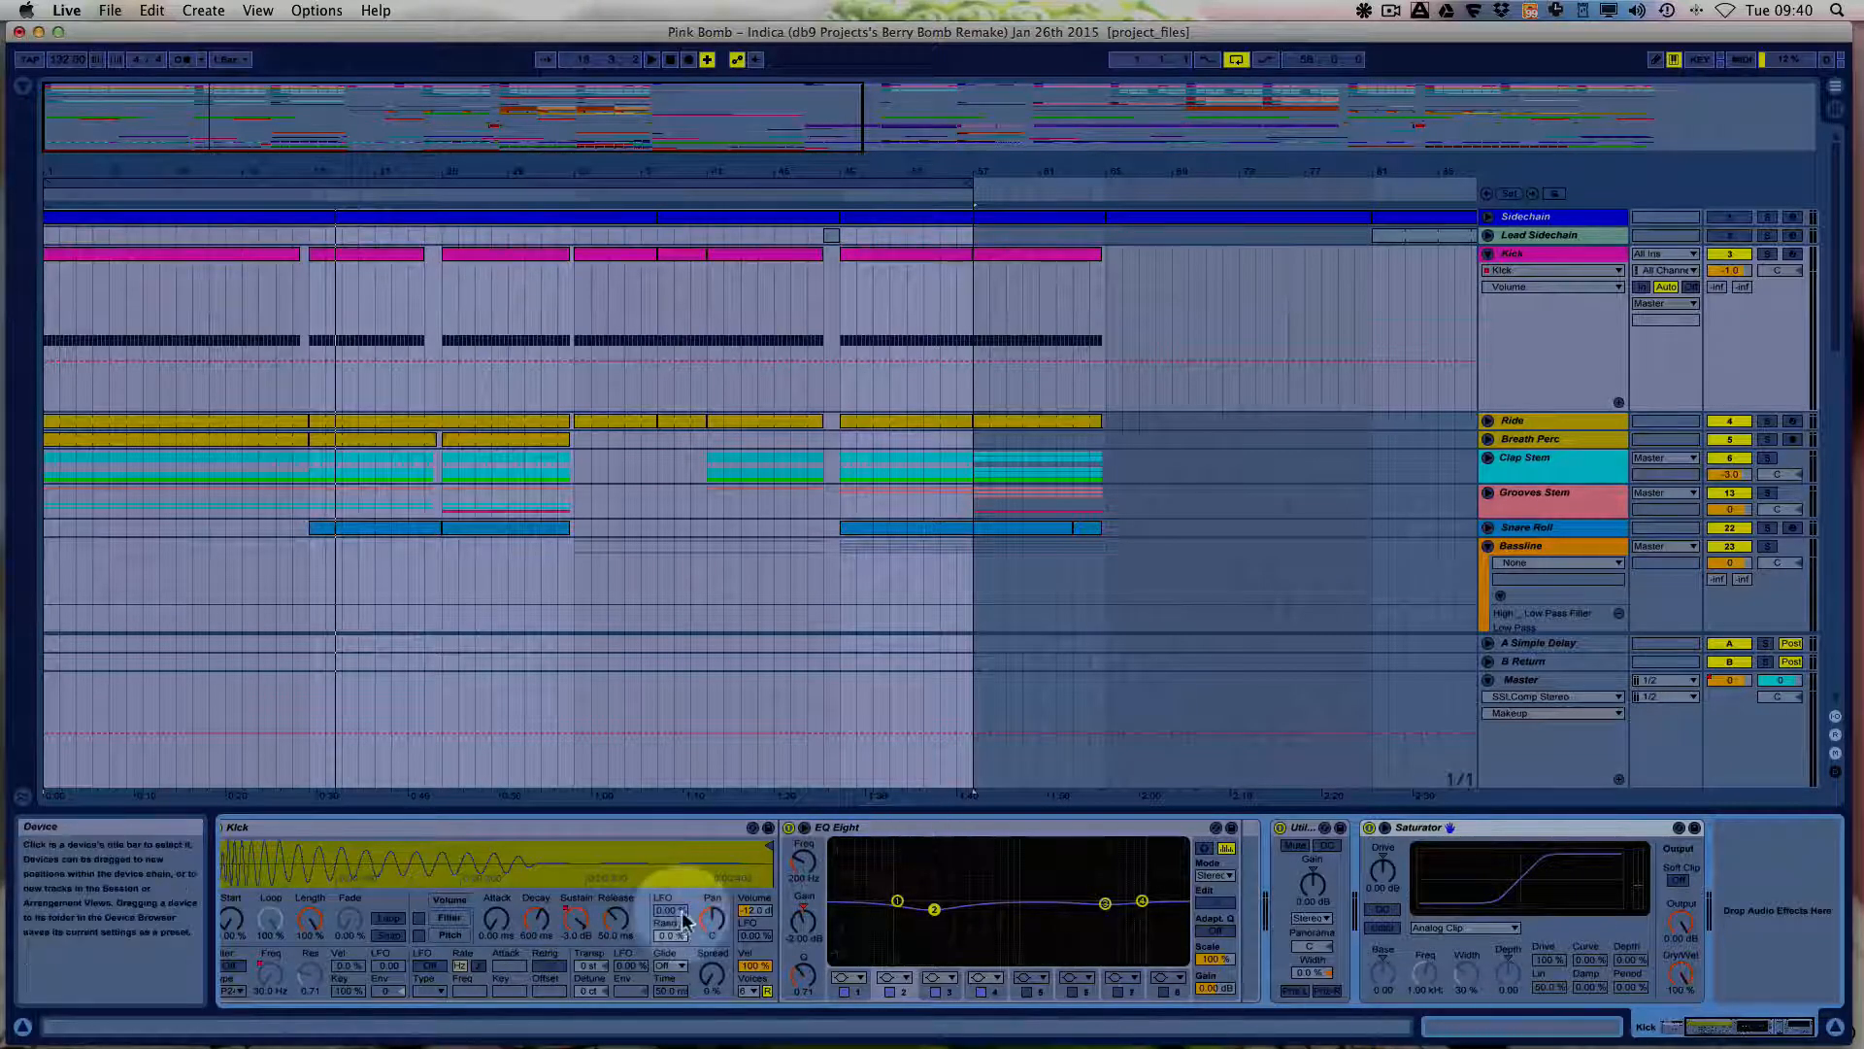
Set the Kick sampler's volume to 0.00 dB, and solo the Kick track for playback.
{"action": "left_click_drag", "start_coordinate": [740, 909], "coordinate": [750, 922]}
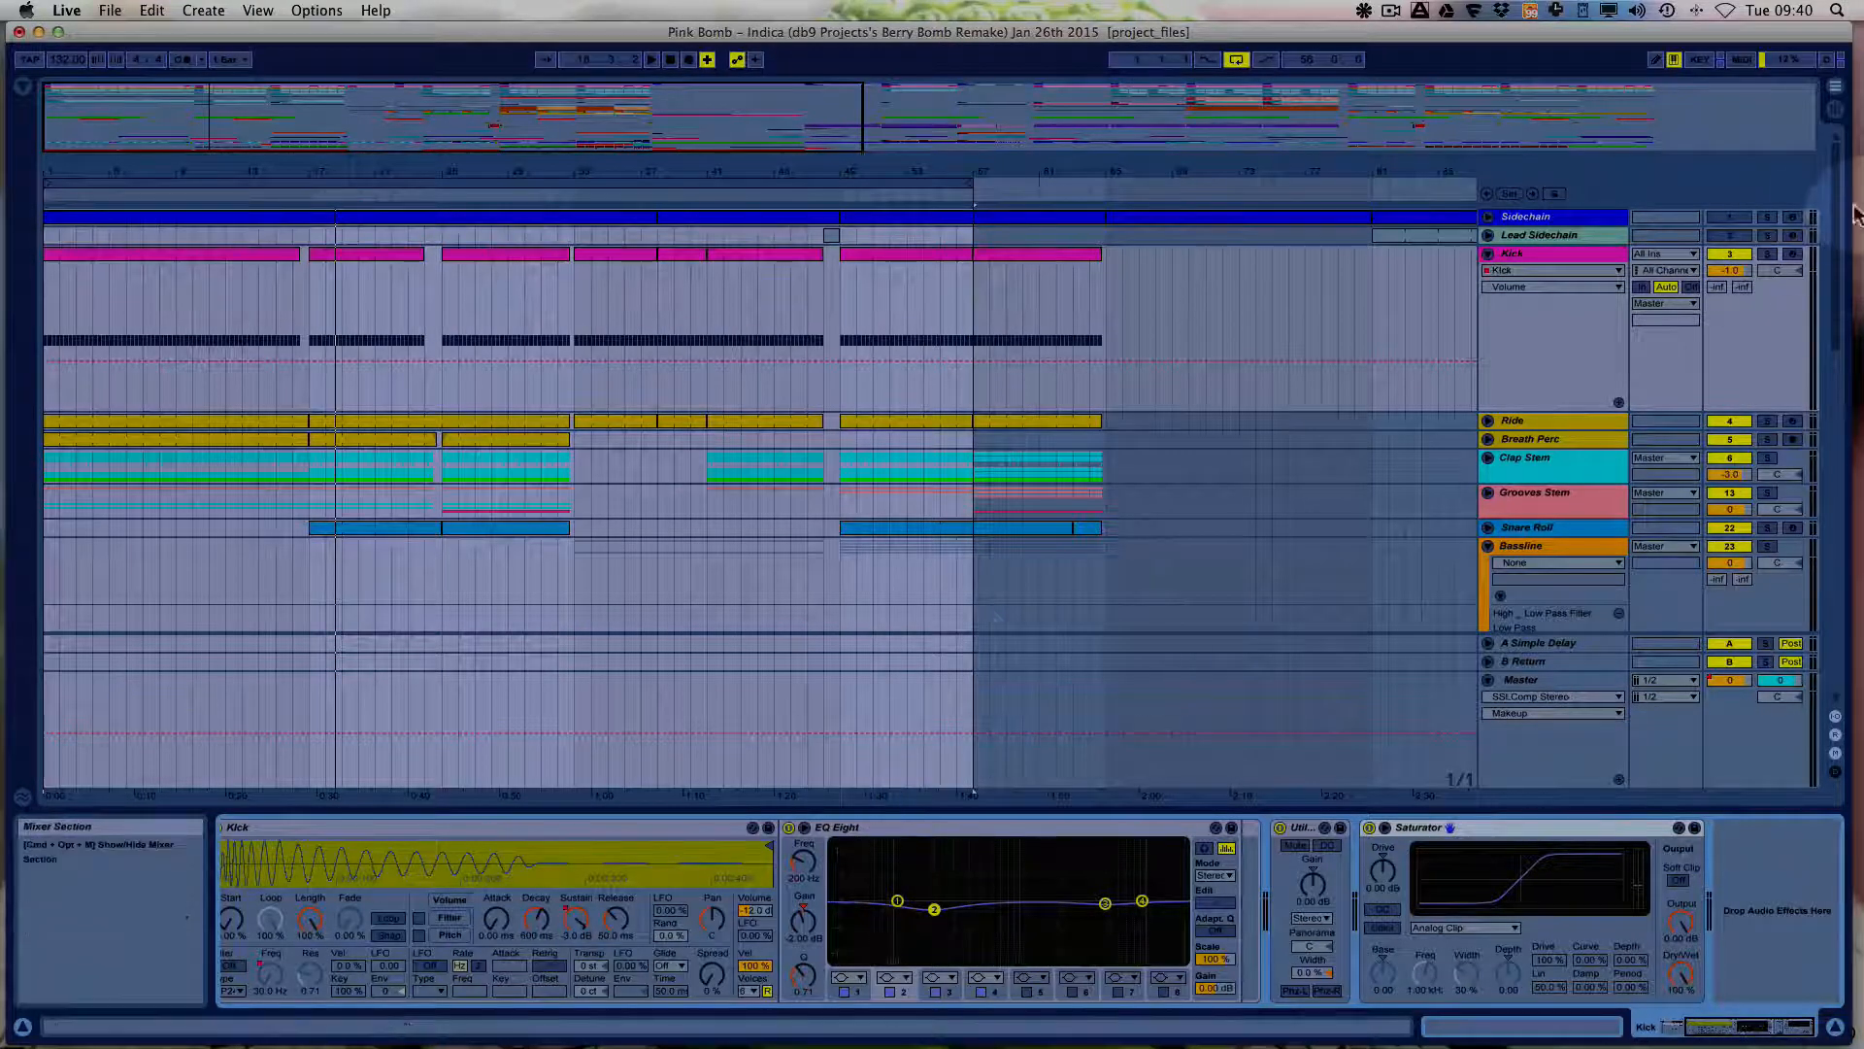
{"action": "left_click", "coordinate": [1767, 253]}
{"action": "key", "text": "space"}
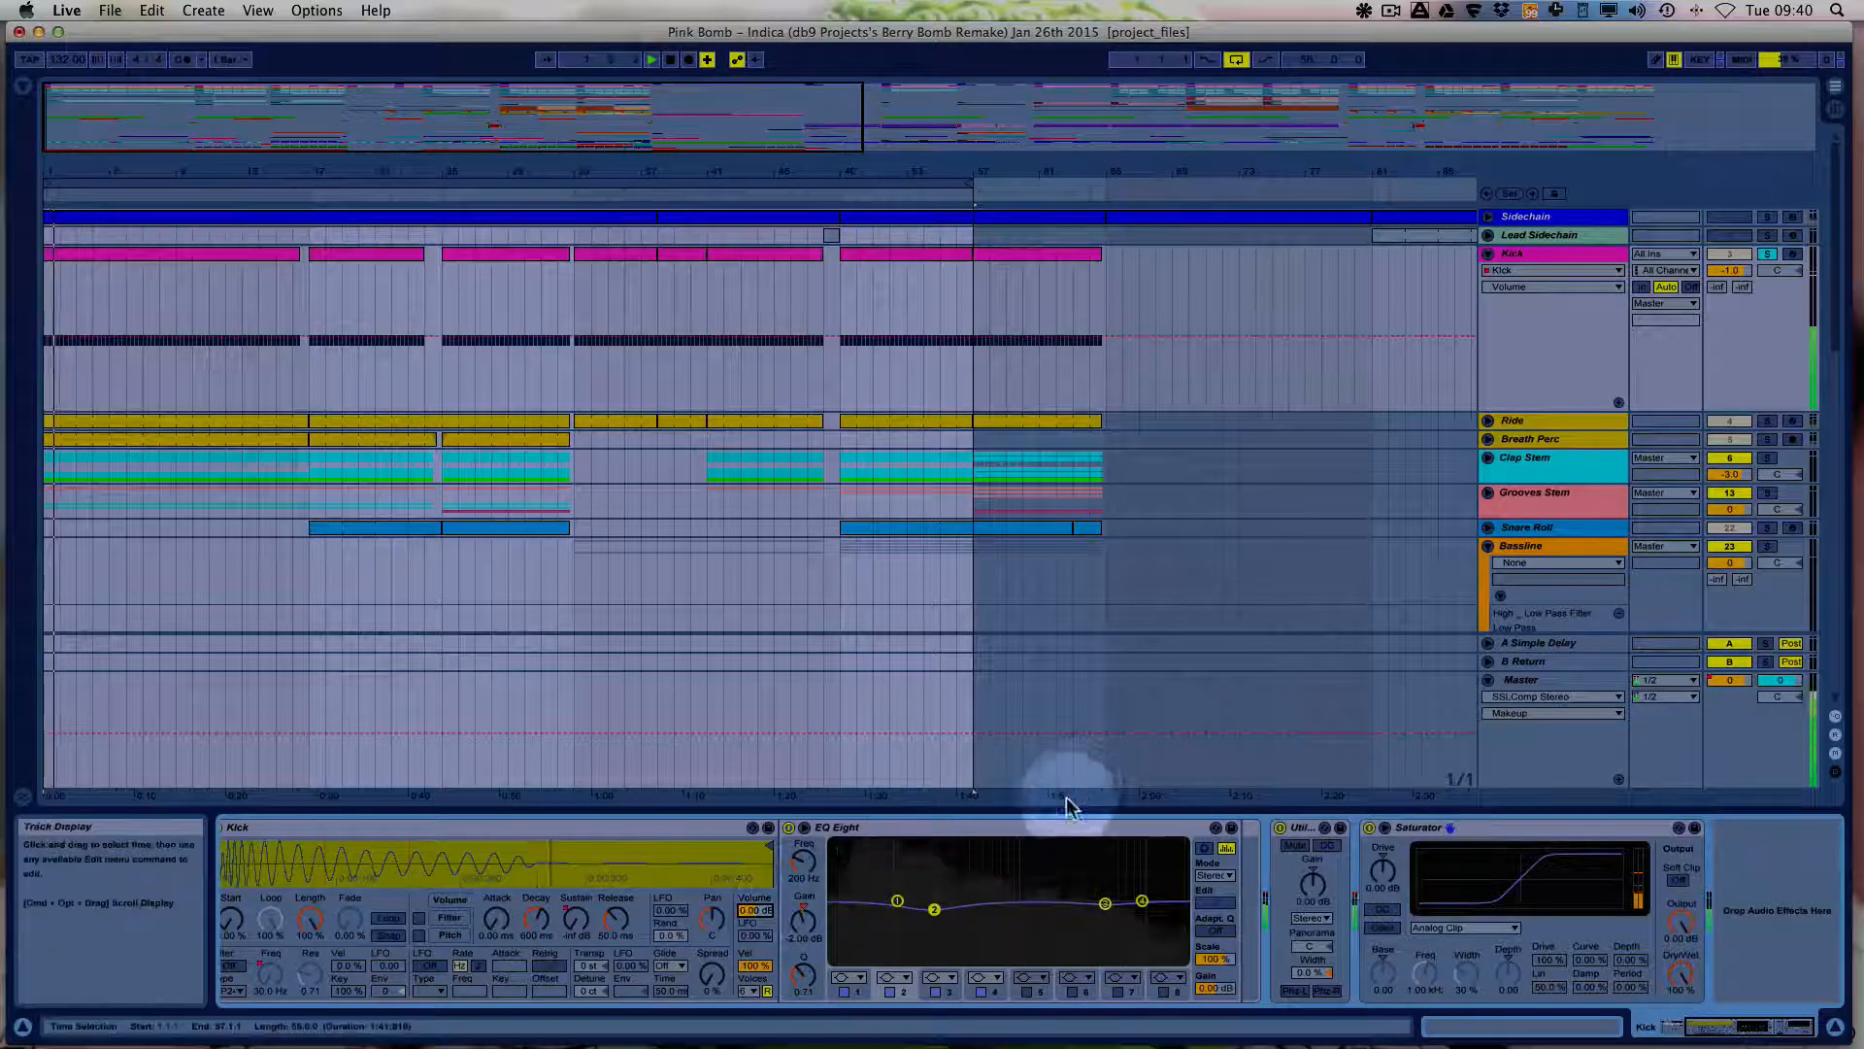
Lower the Kick track's mixer volume to -12.0 dB.
{"action": "left_click", "coordinate": [1588, 500]}
{"action": "left_click", "coordinate": [1729, 271]}
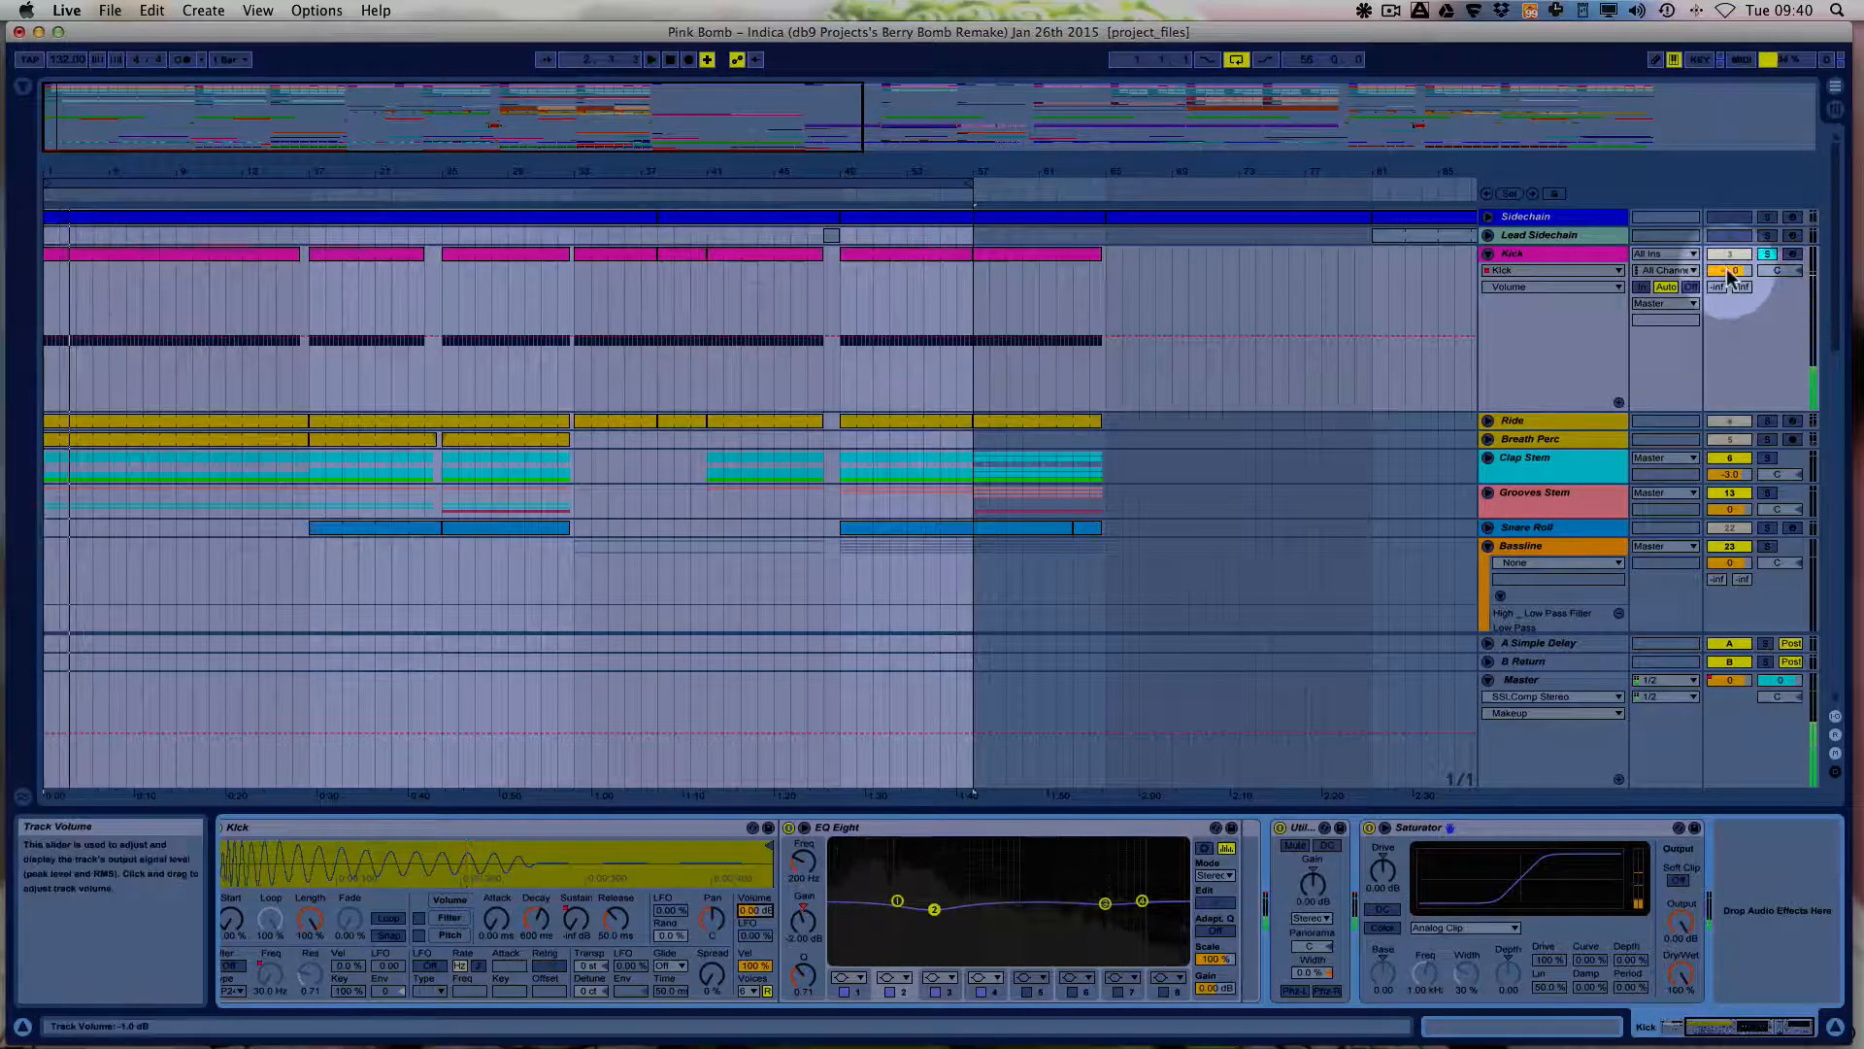
{"action": "left_click_drag", "start_coordinate": [1729, 277], "coordinate": [1729, 307]}
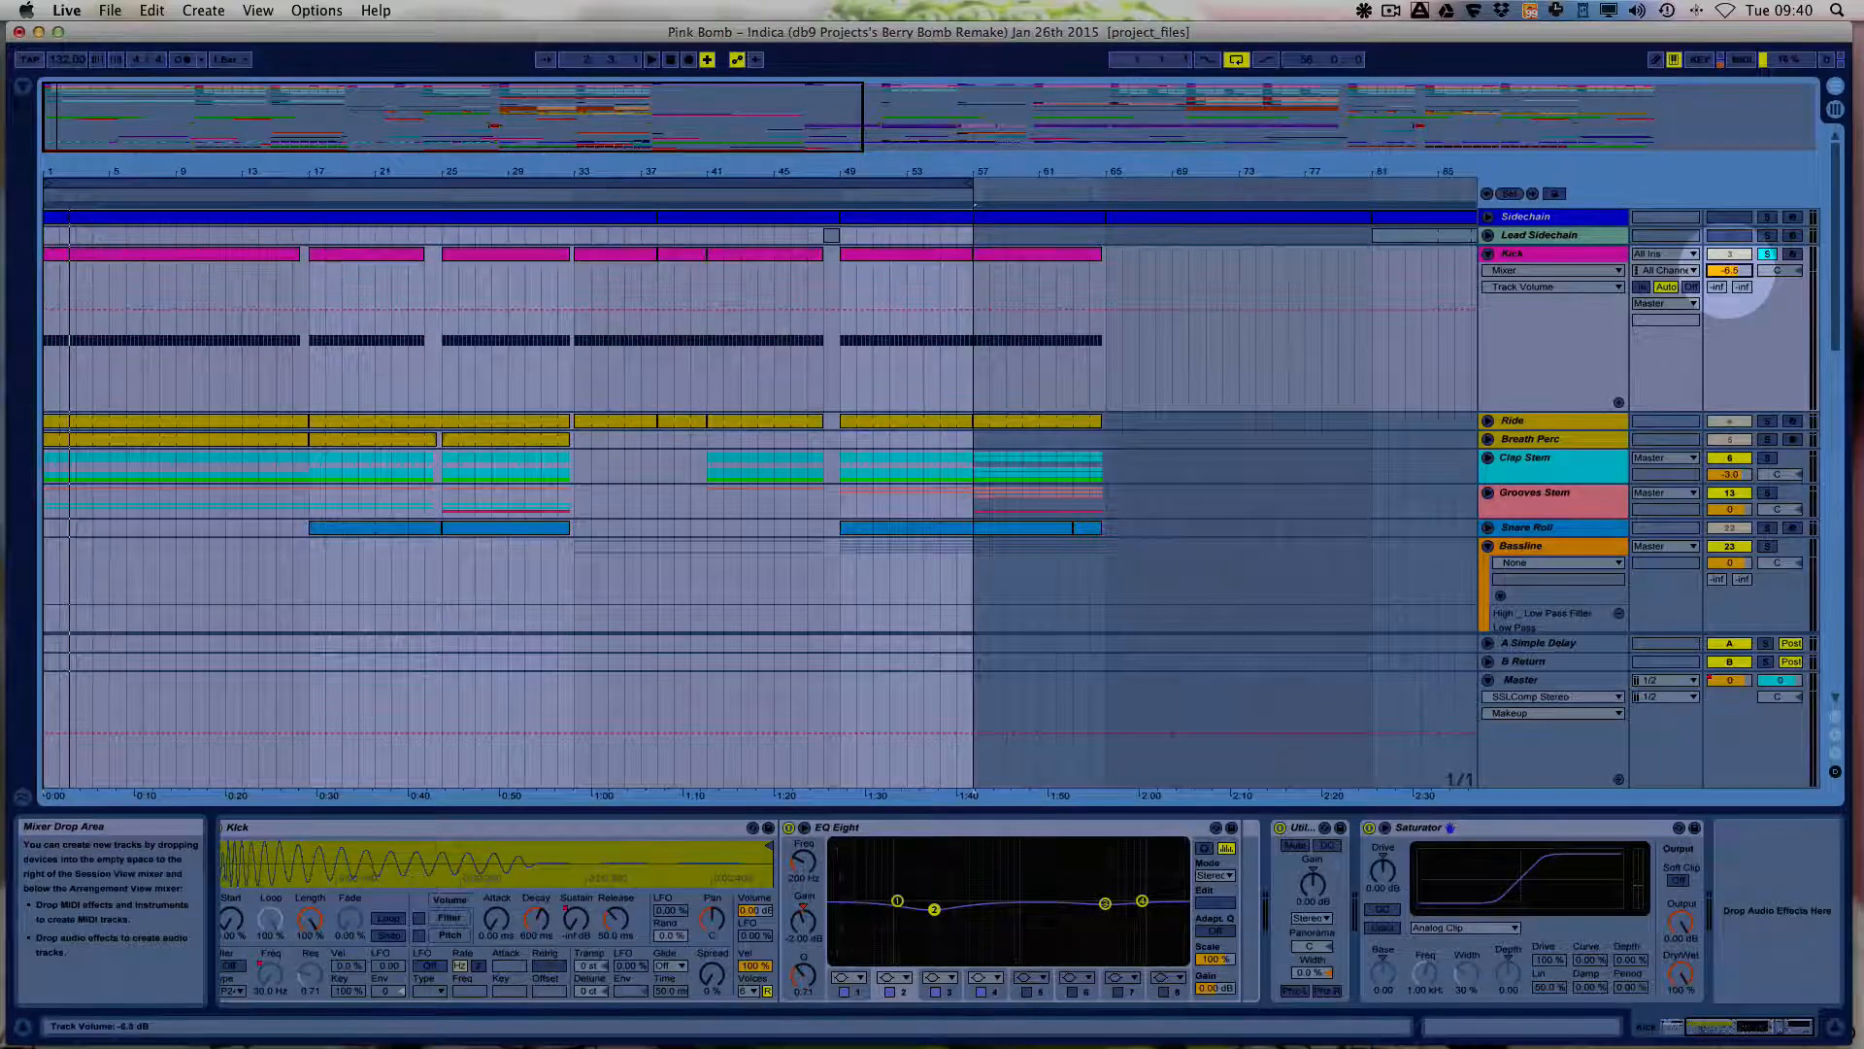
{"action": "left_click_drag", "start_coordinate": [1729, 307], "coordinate": [1730, 314]}
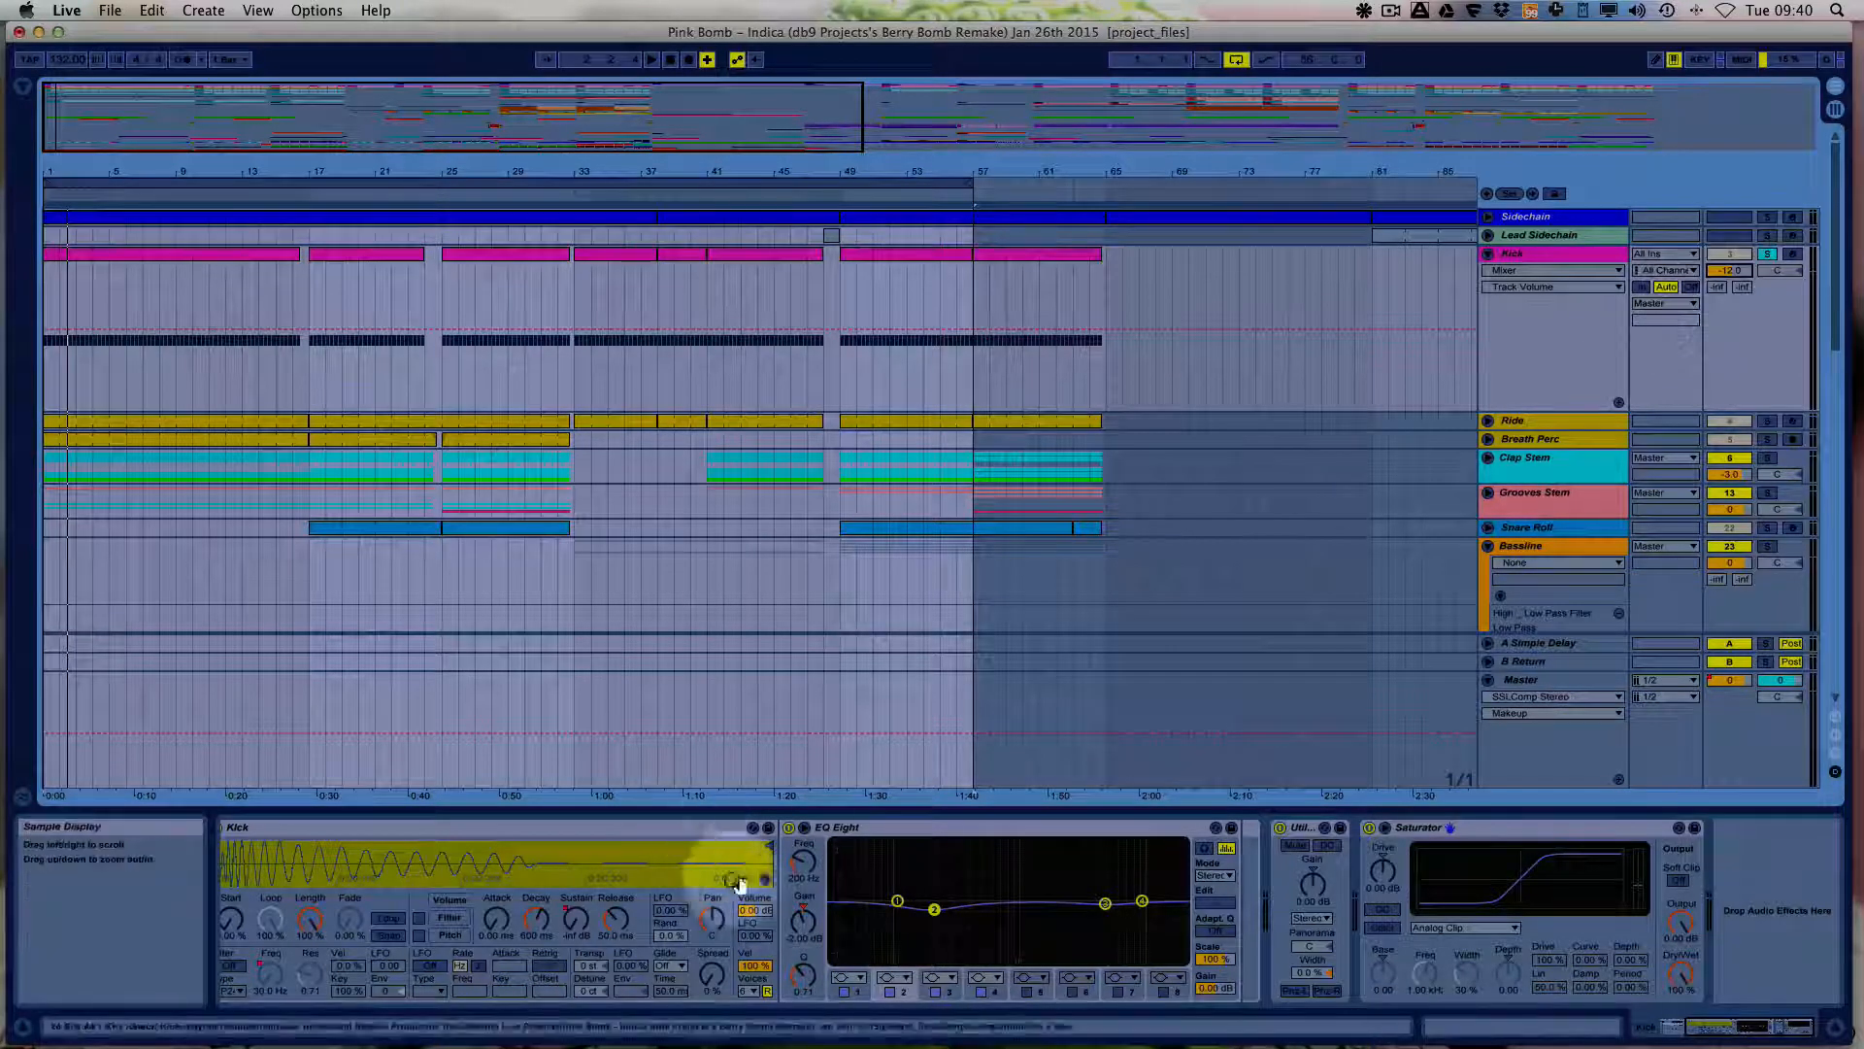
Set the Kick sampler's volume to -12.0 dB and the Kick track volume back to -1.0 dB.
{"action": "left_click", "coordinate": [753, 912]}
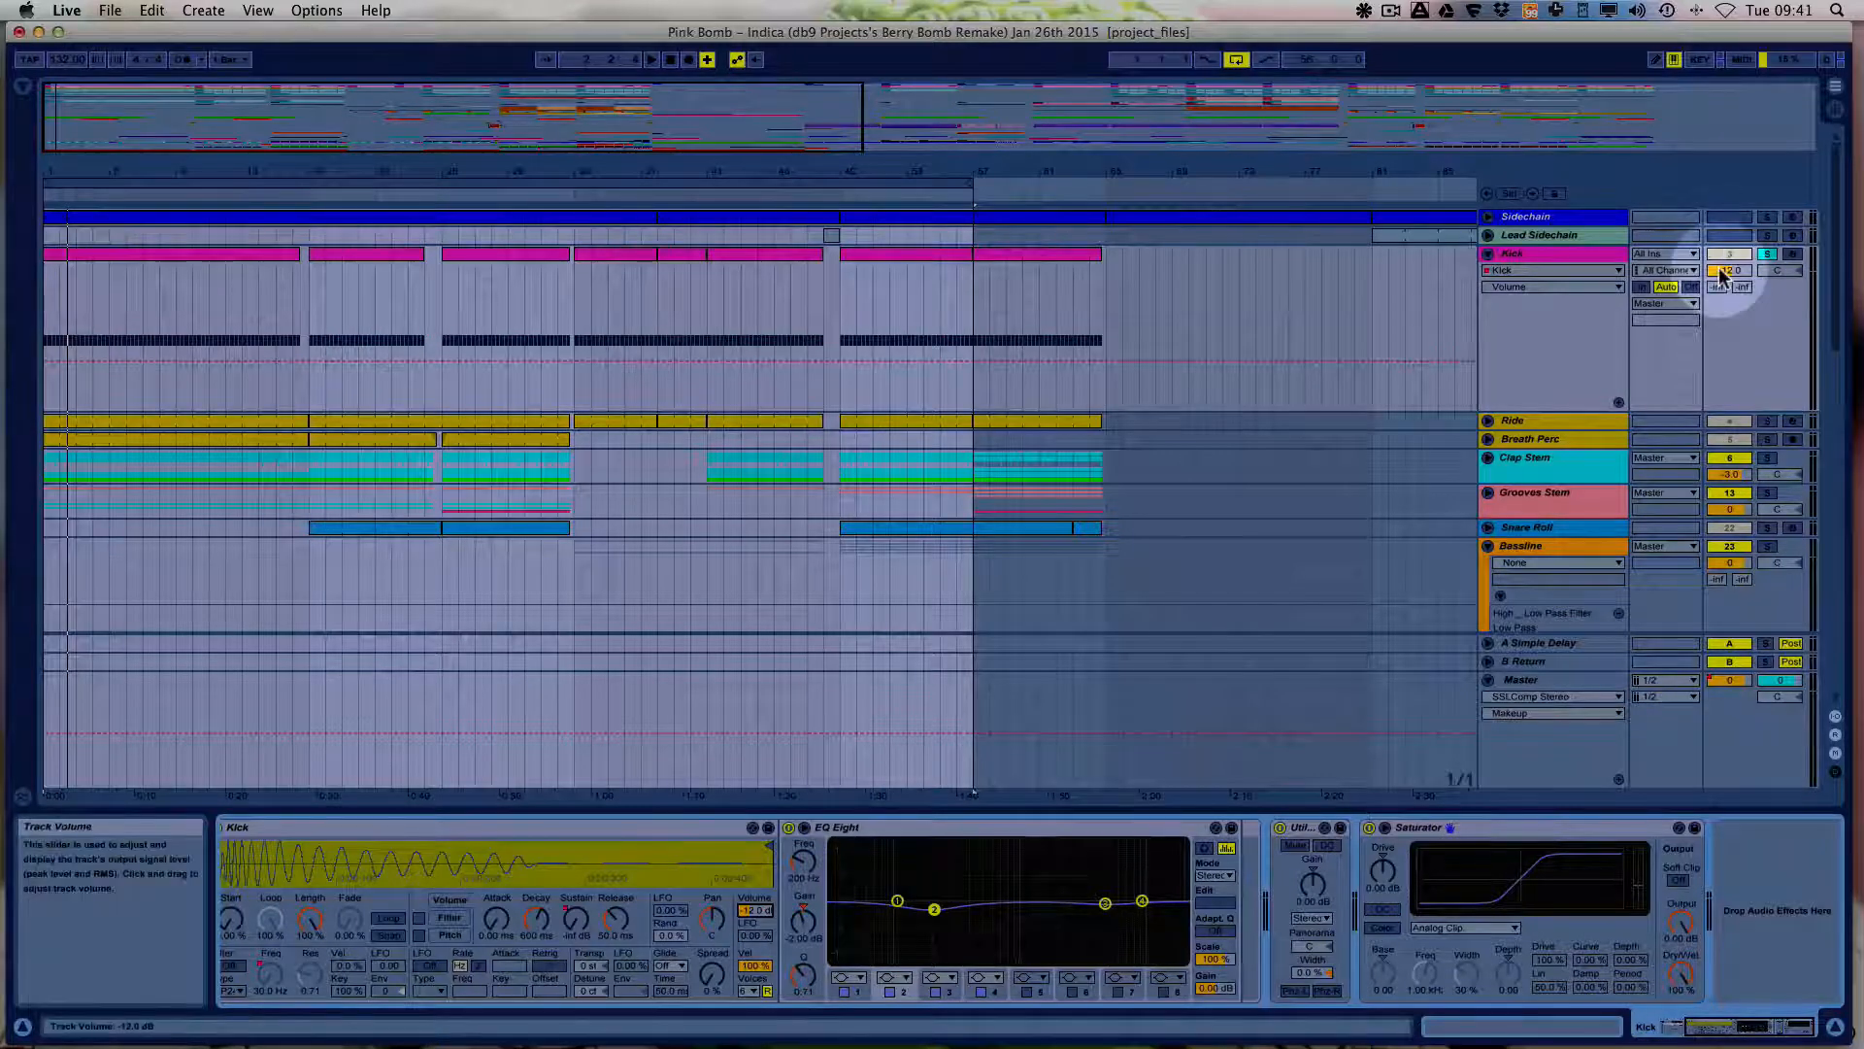
{"action": "left_click_drag", "start_coordinate": [1735, 270], "coordinate": [1735, 291]}
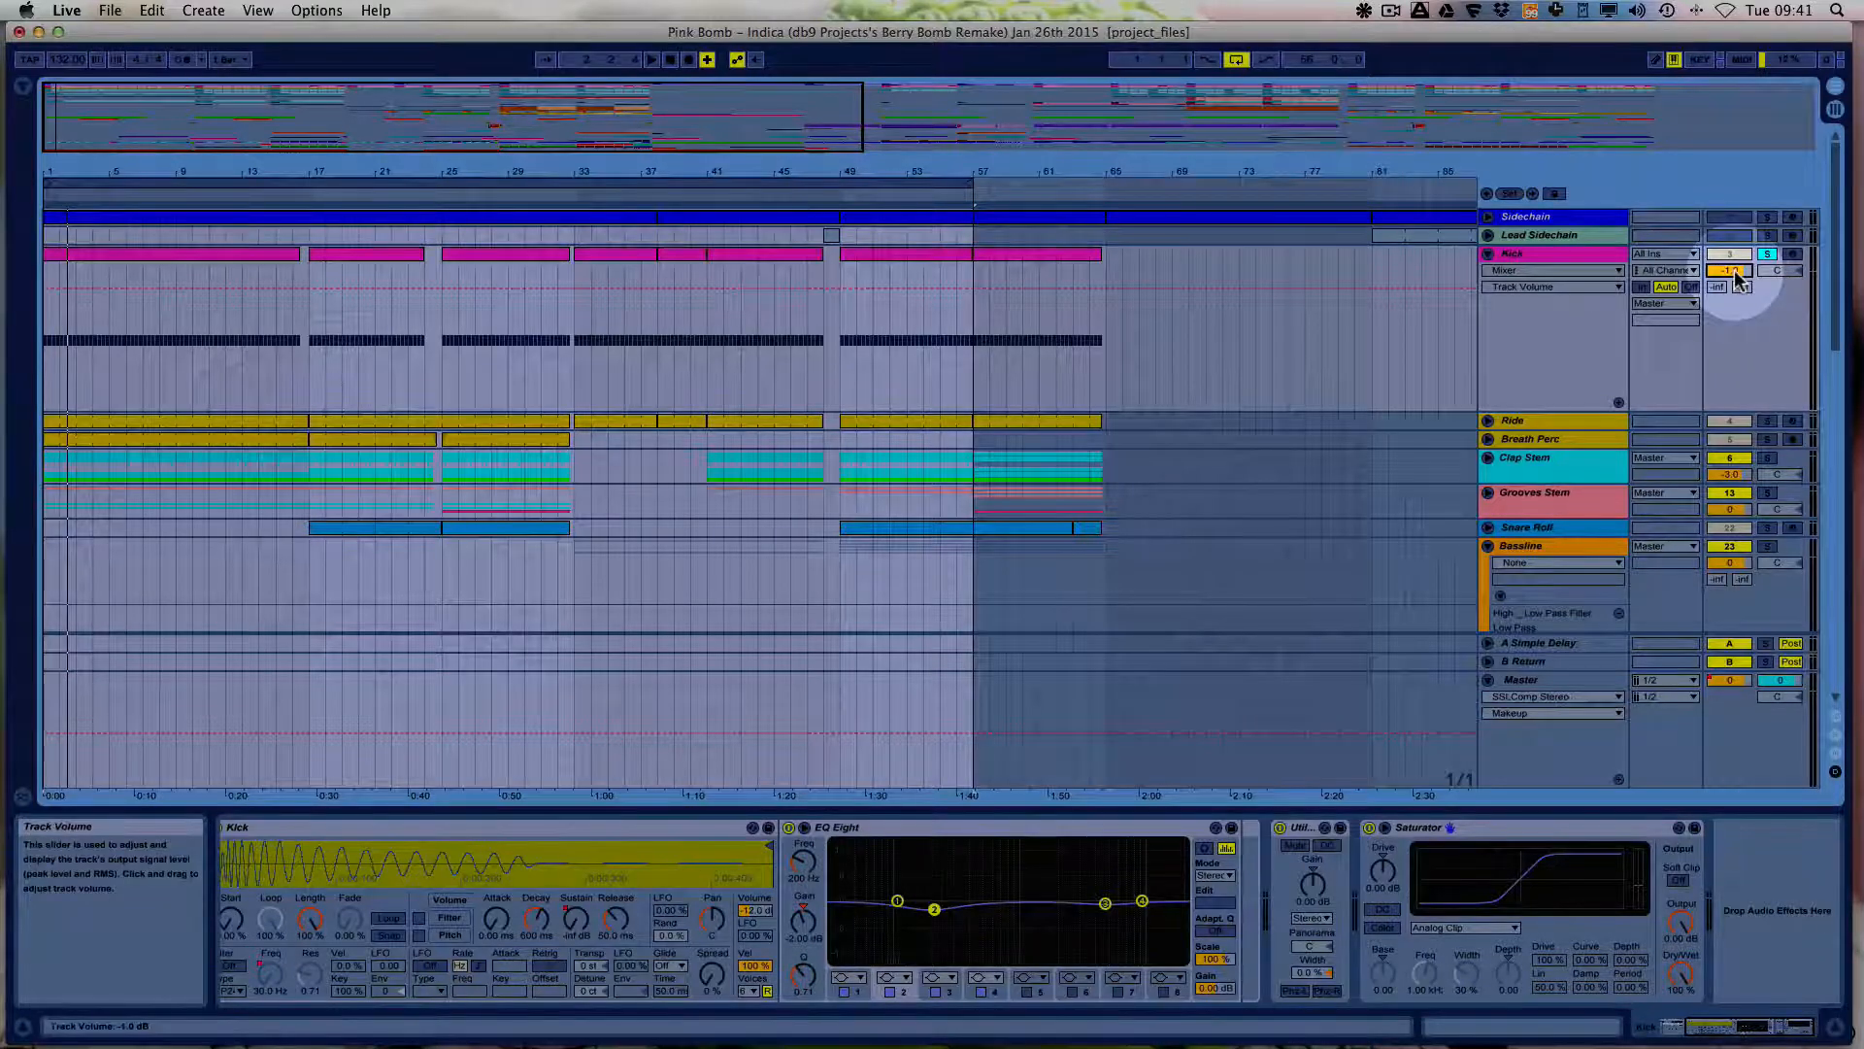
In the Session view mixer, audition the Kick with its sampler volume at 0.00 dB and its track volume at -11.0 dB.
{"action": "key", "text": "Tab"}
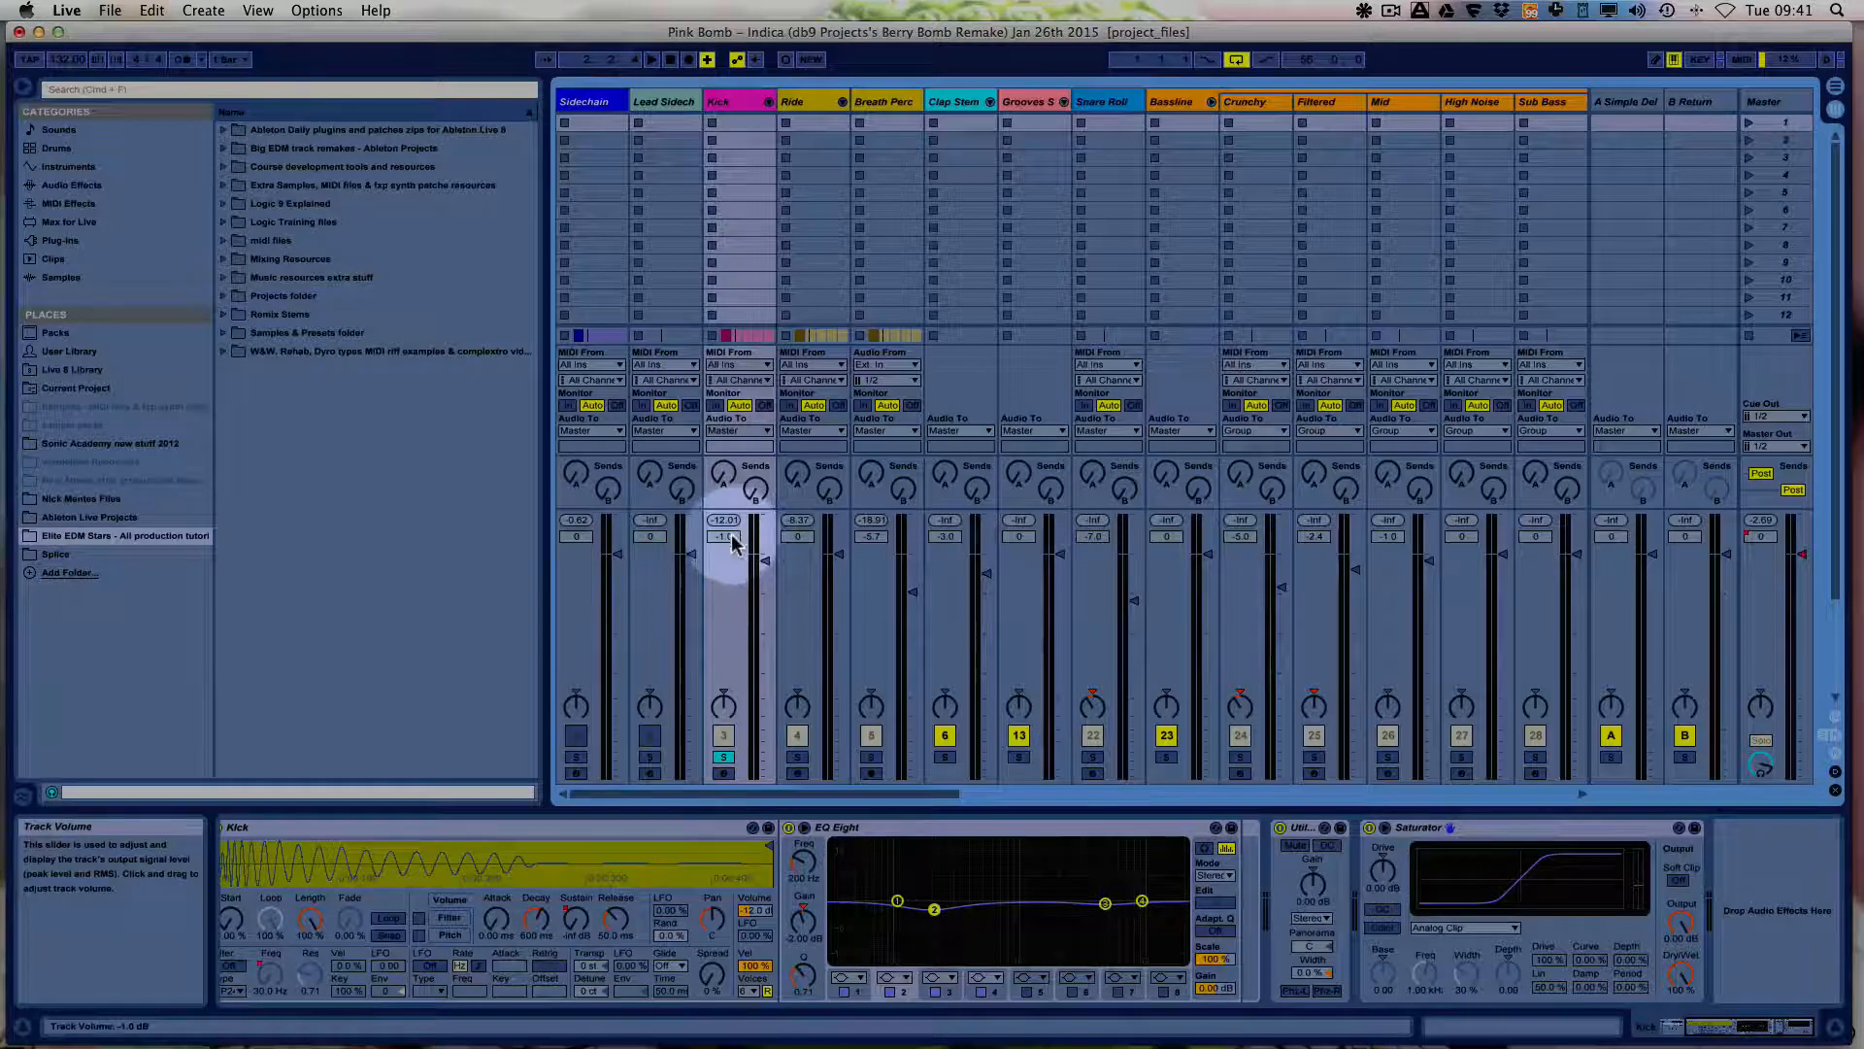
{"action": "left_click", "coordinate": [758, 918]}
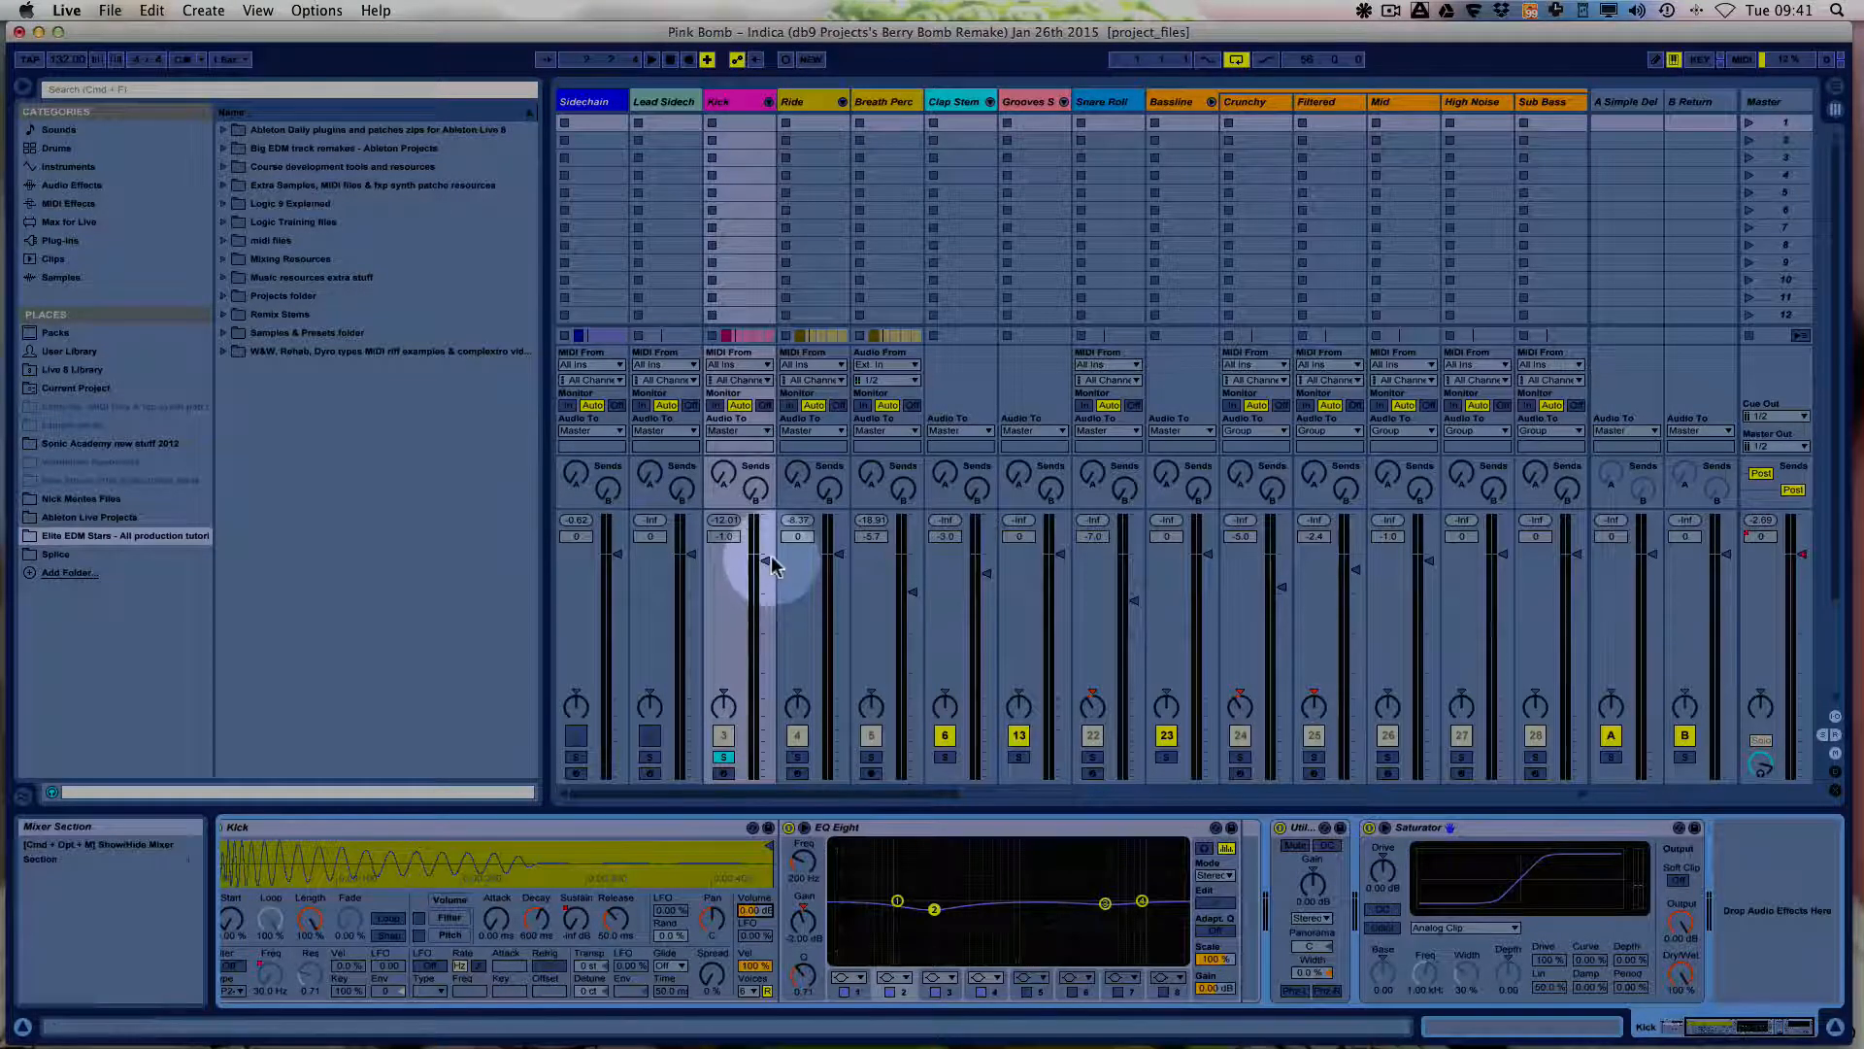
{"action": "mouse_move", "coordinate": [770, 568]}
{"action": "left_mouse_down"}
{"action": "mouse_move", "coordinate": [765, 604]}
{"action": "mouse_move", "coordinate": [758, 571]}
{"action": "left_mouse_up"}
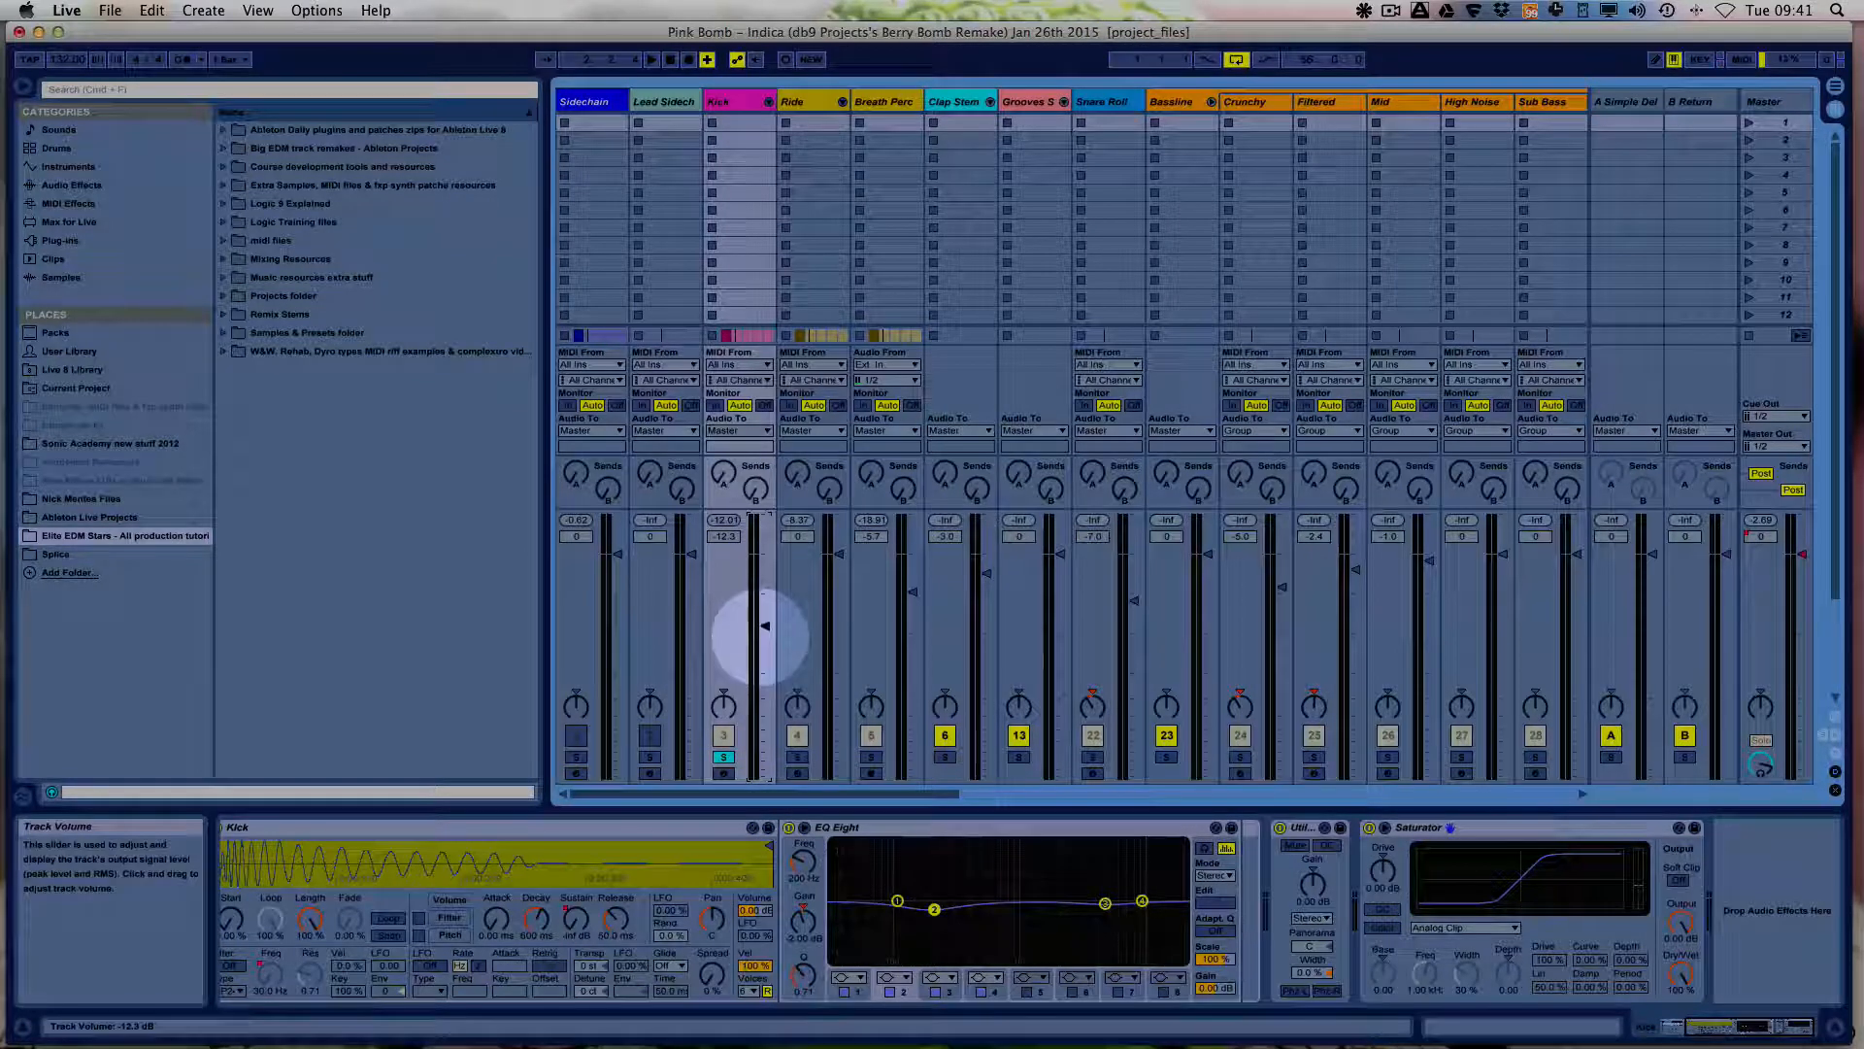
{"action": "key", "text": "space"}
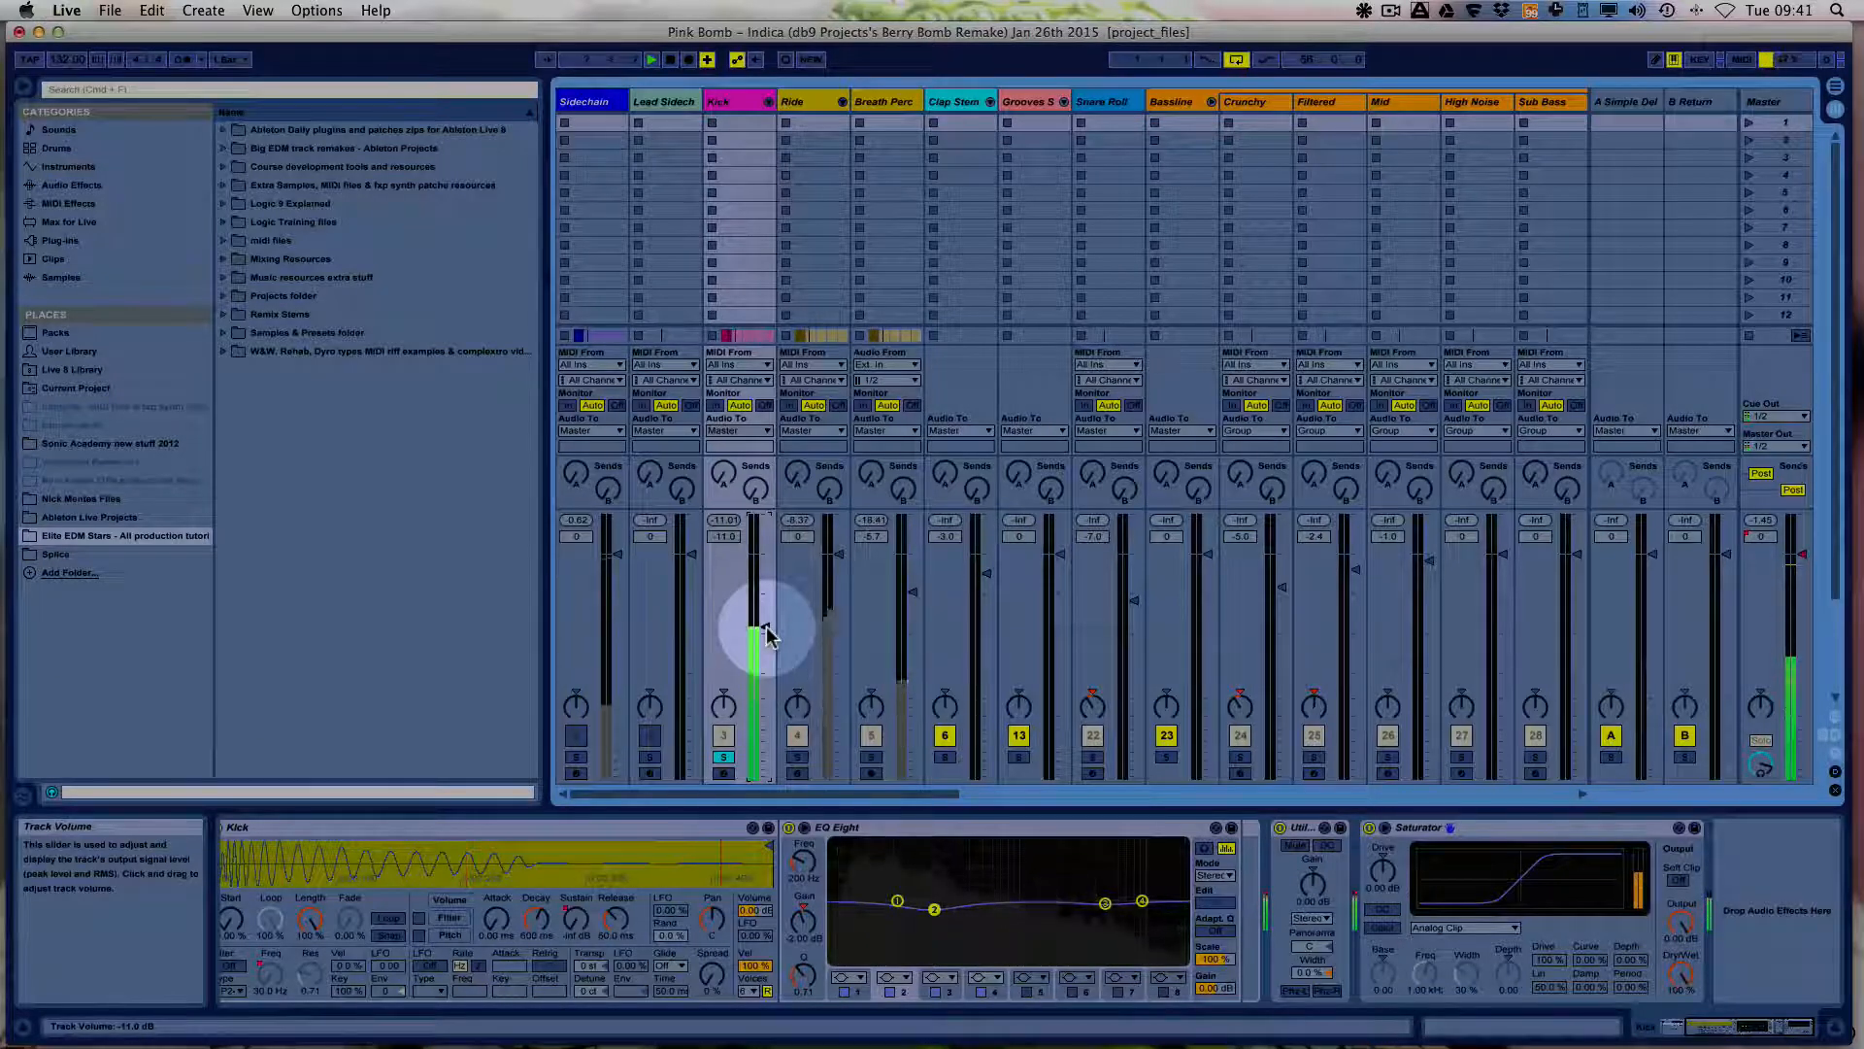
{"action": "key", "text": "space"}
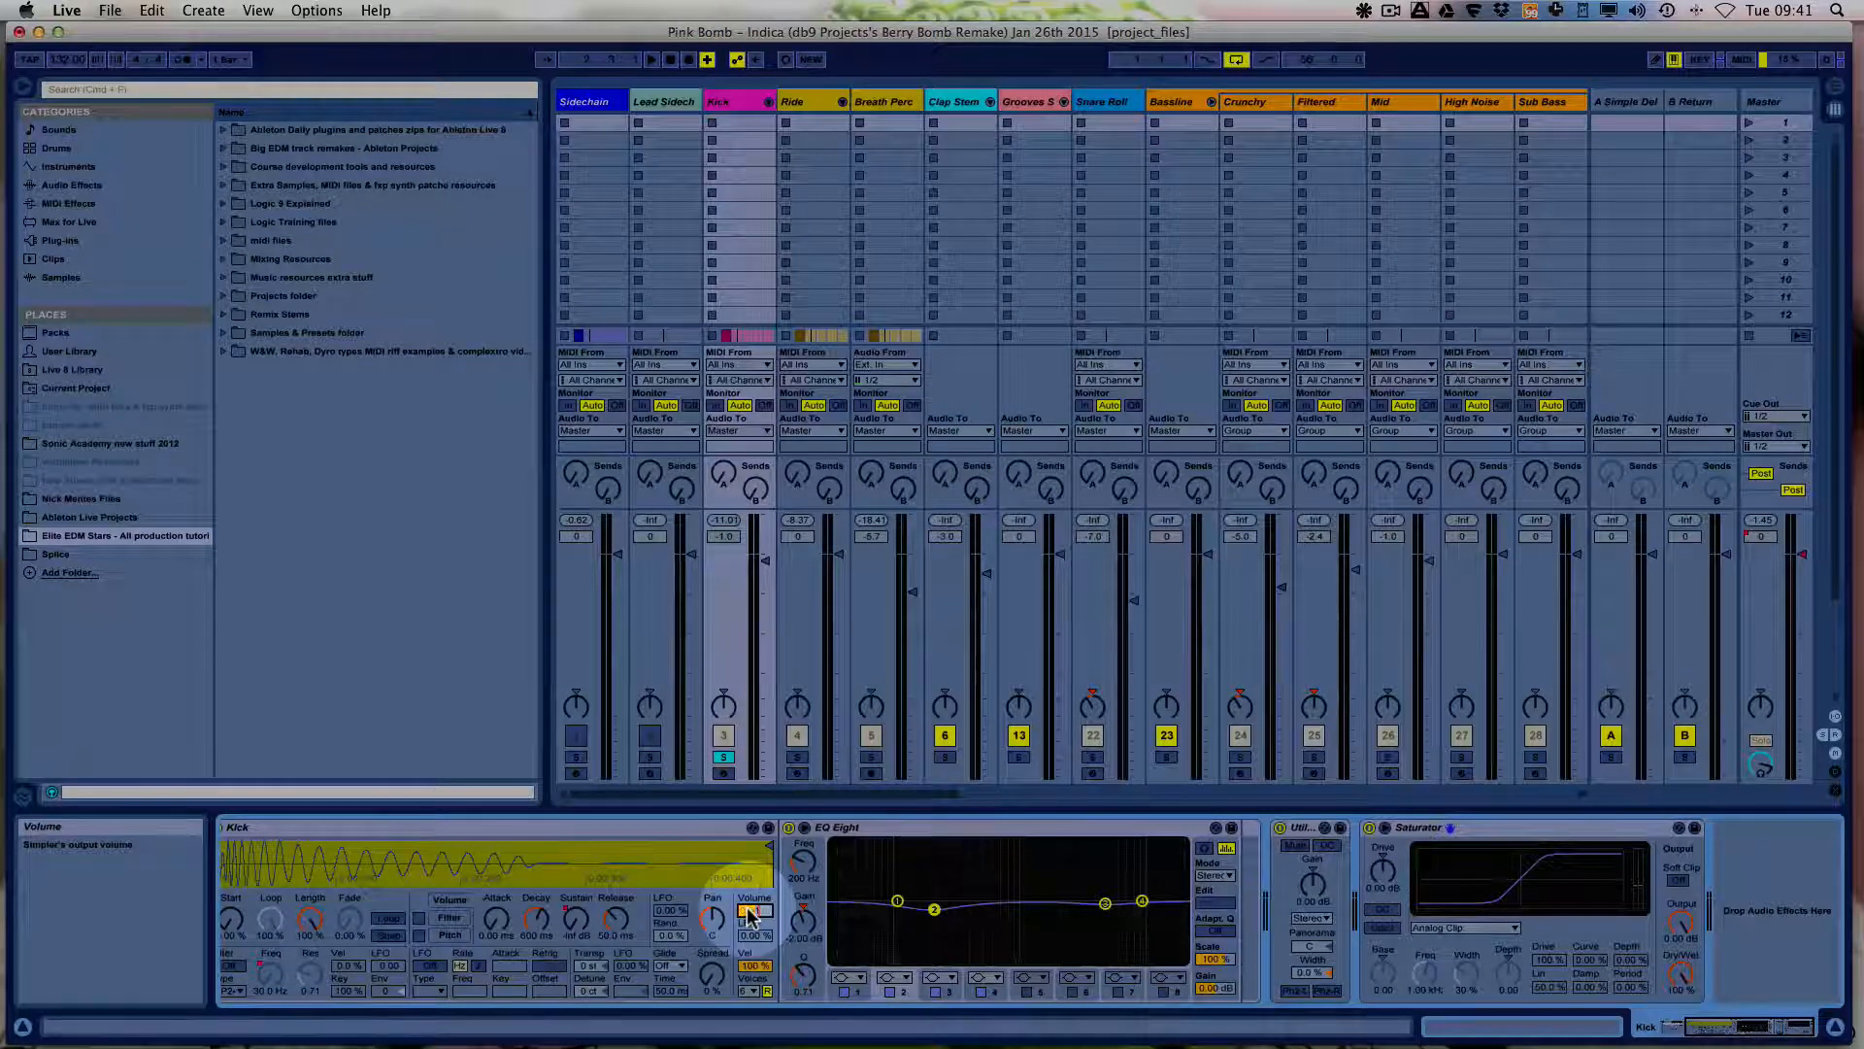
Audition the soloed Kick with its sampler volume at -12.0 dB and its track volume at -1.0 dB.
{"action": "key", "text": "space"}
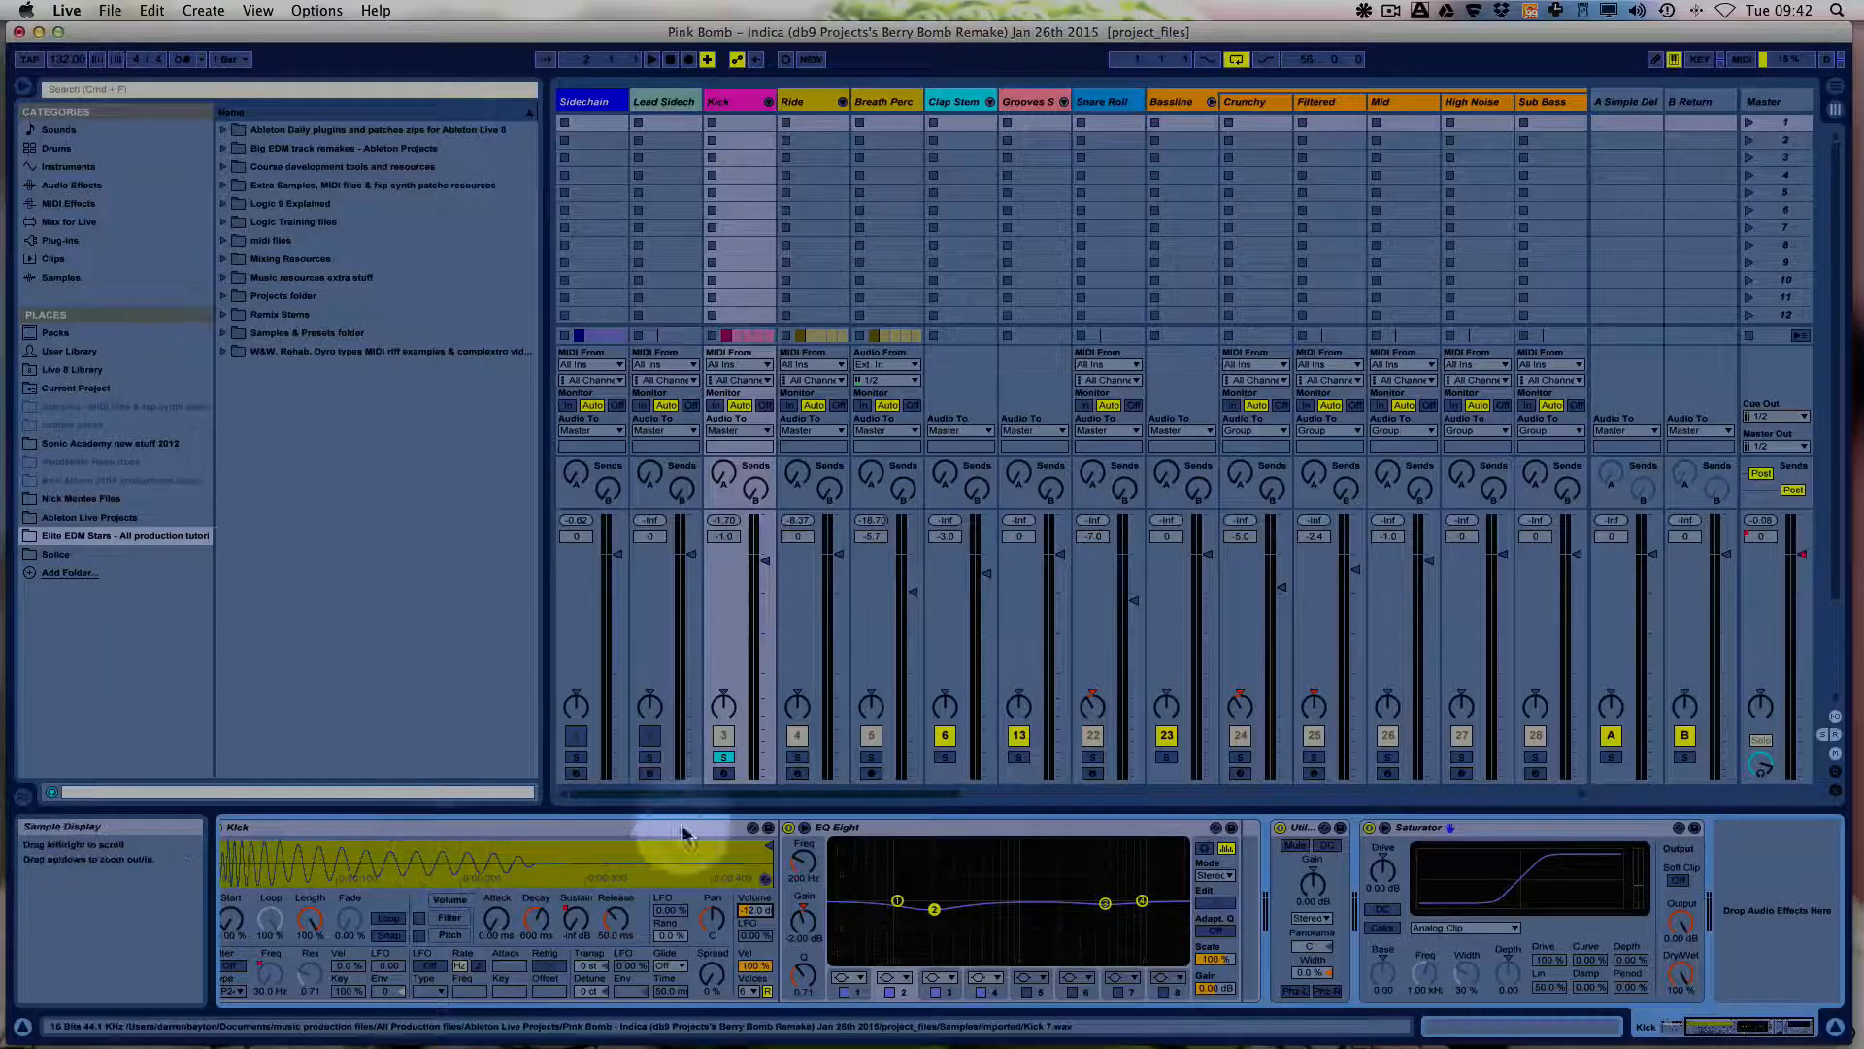
{"action": "key", "text": "space"}
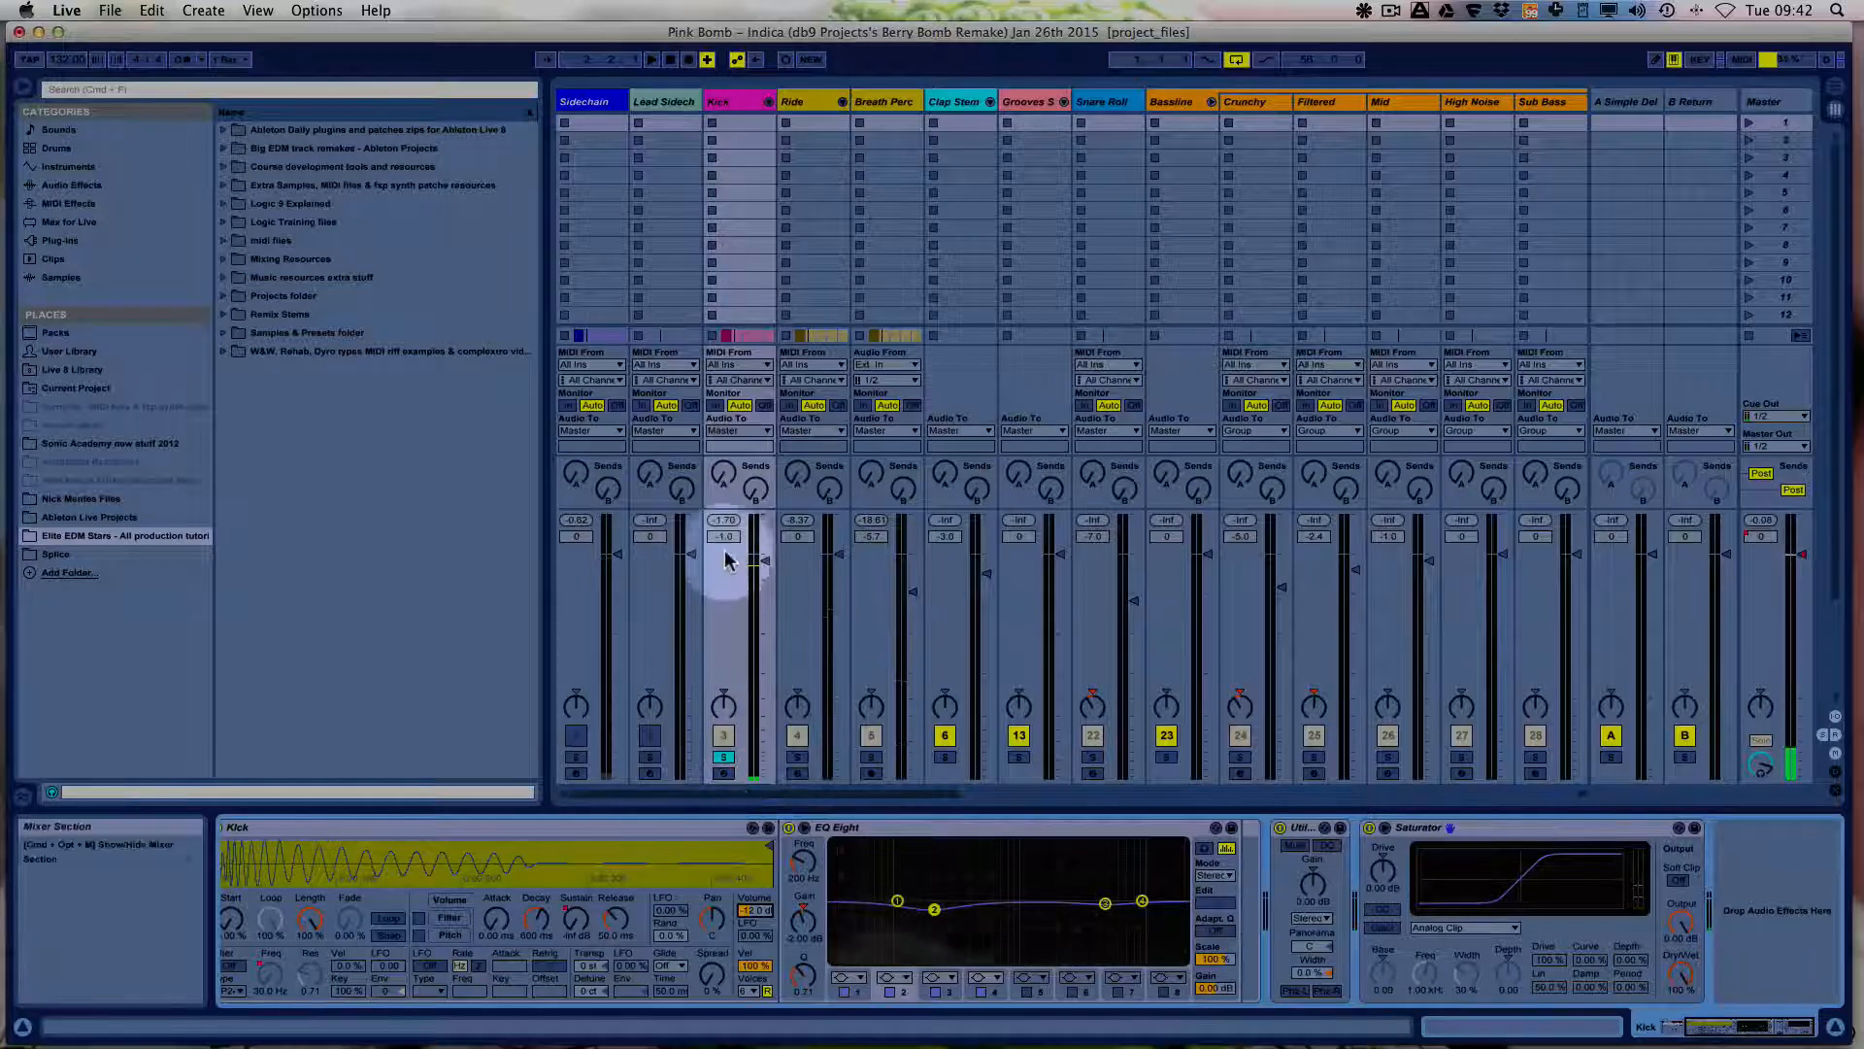
{"action": "key", "text": "space"}
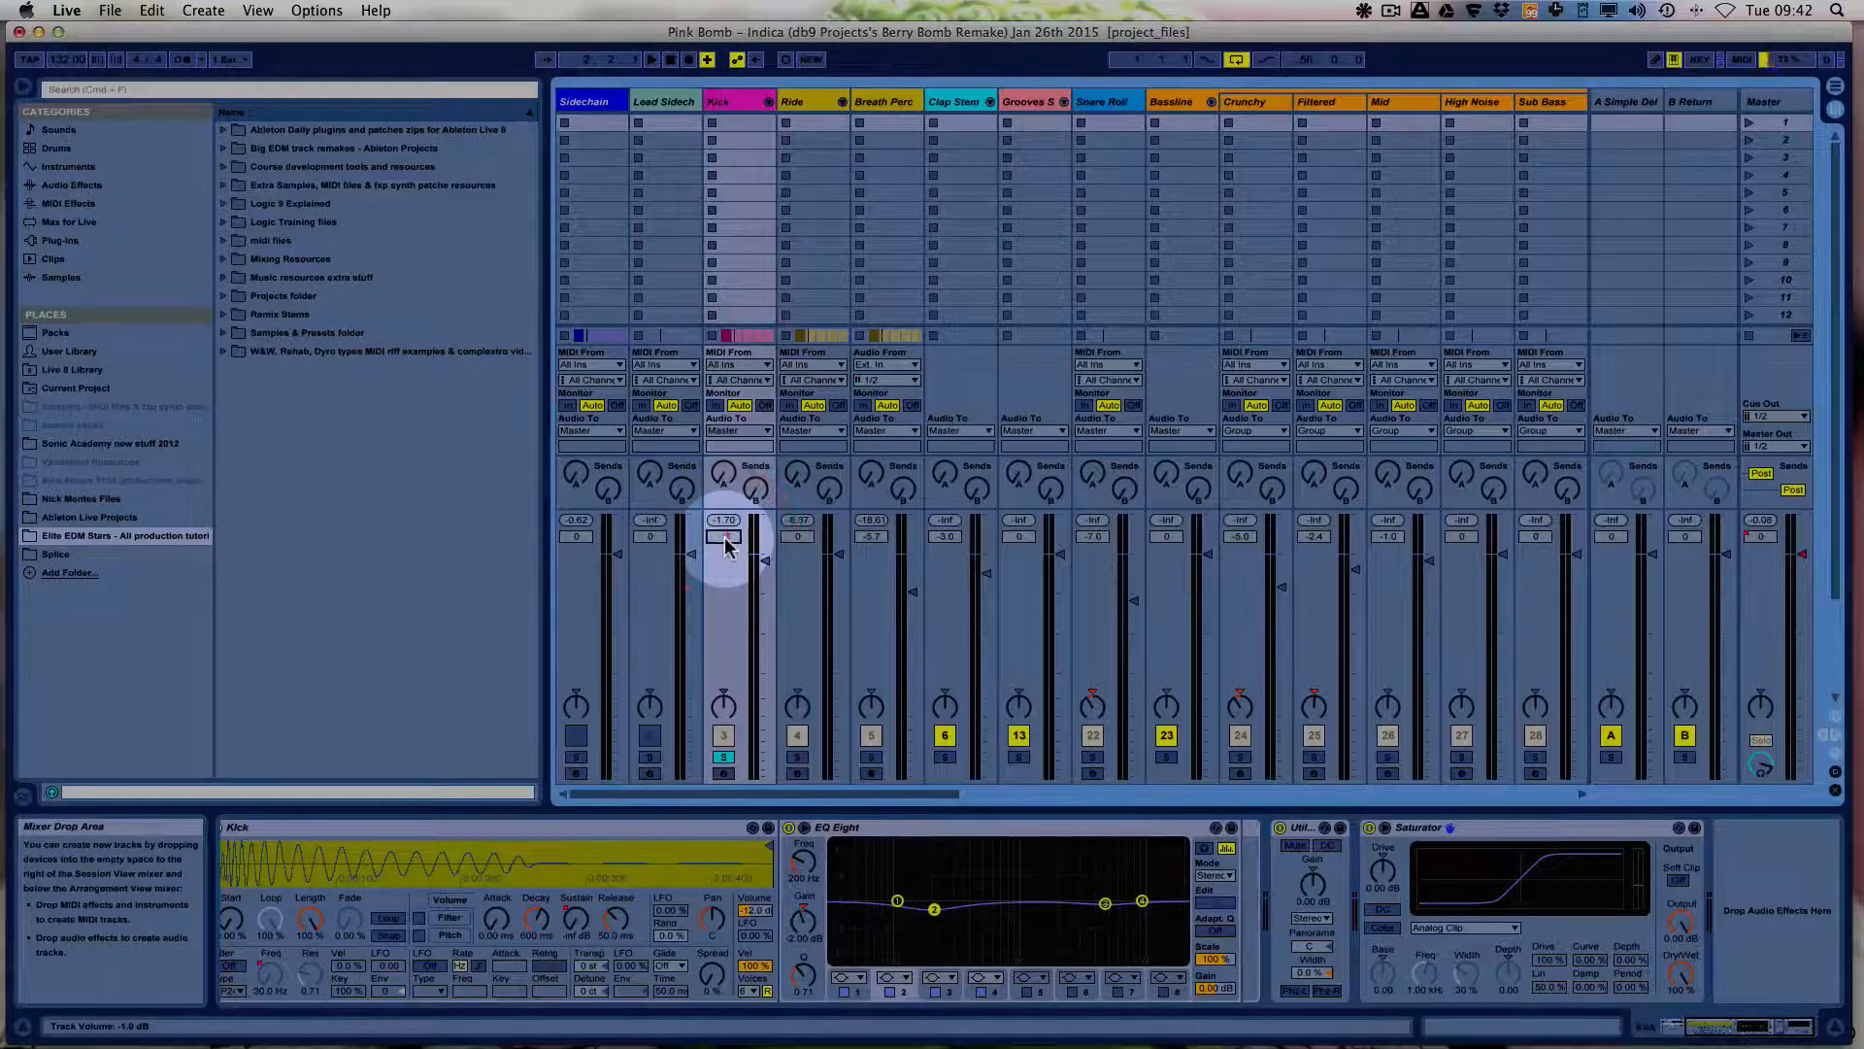
Play the Kick again with the track fader at -11.0 dB and the sampler at full level, and restore the fader to -1.0 dB.
{"action": "left_click", "coordinate": [754, 914]}
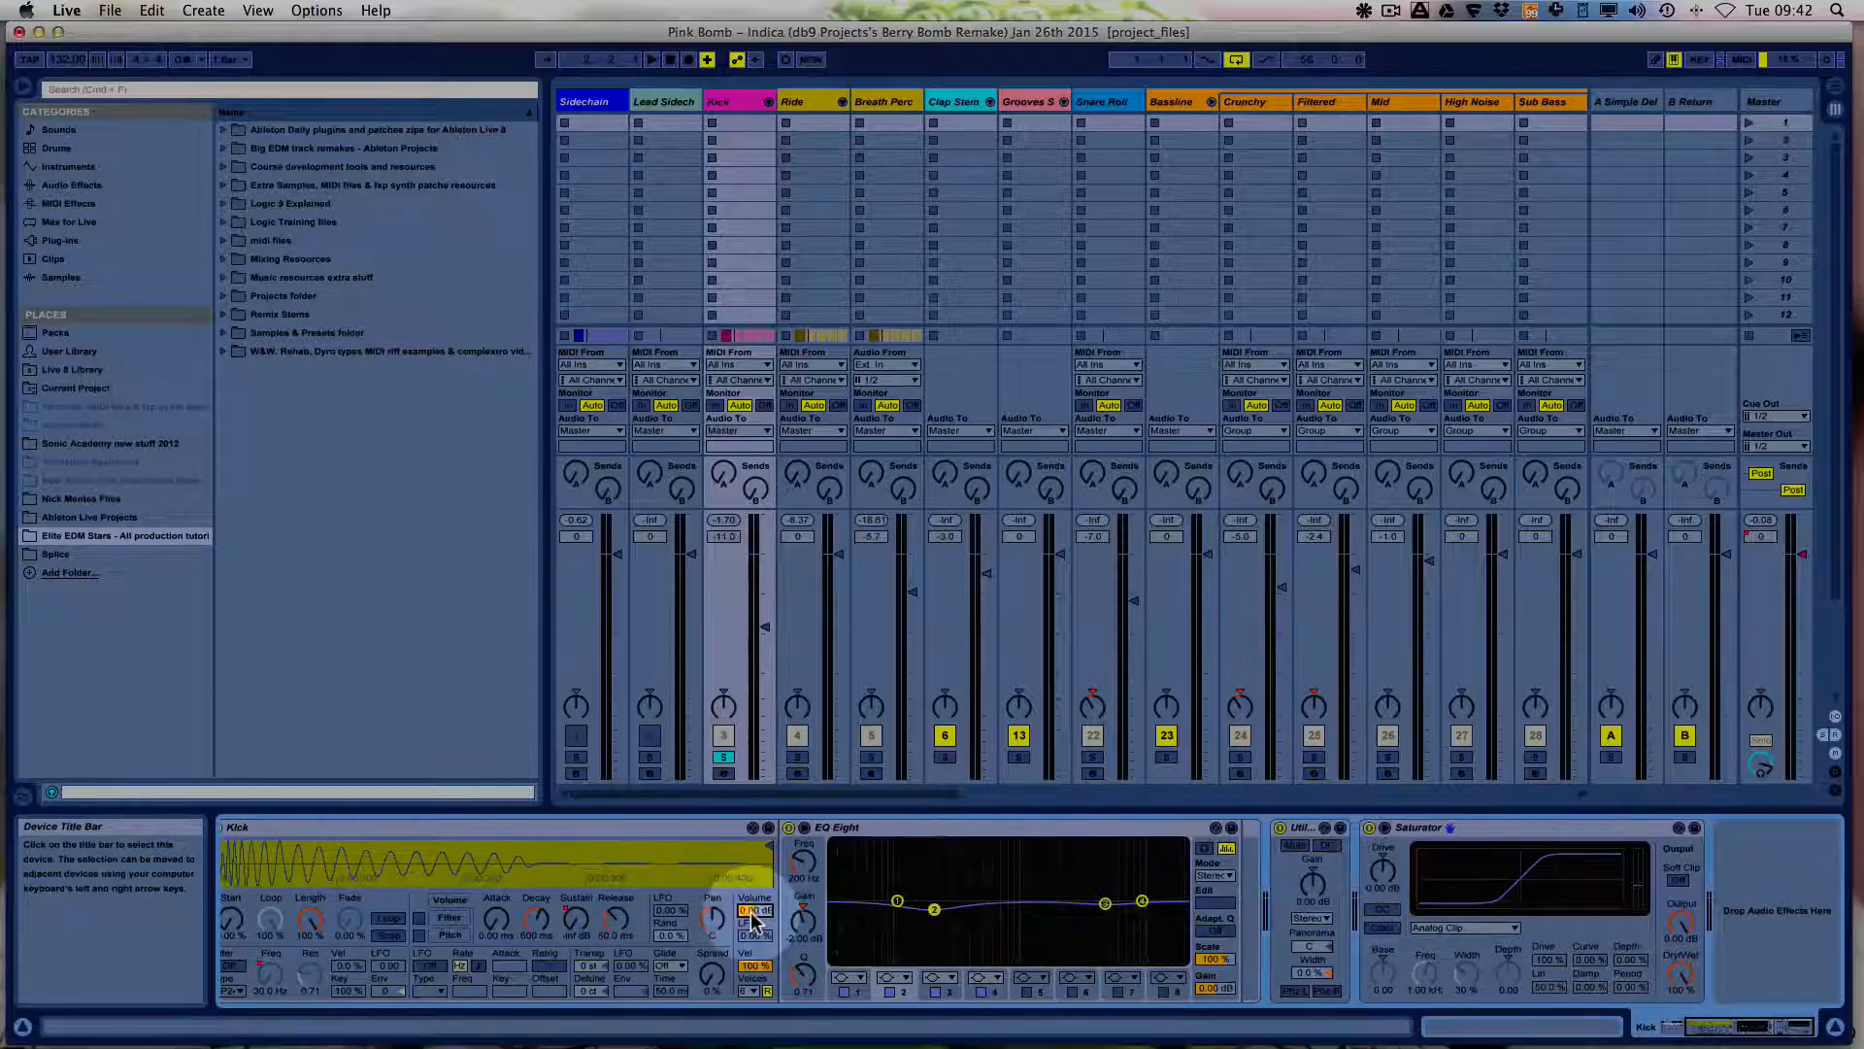
{"action": "key", "text": "space"}
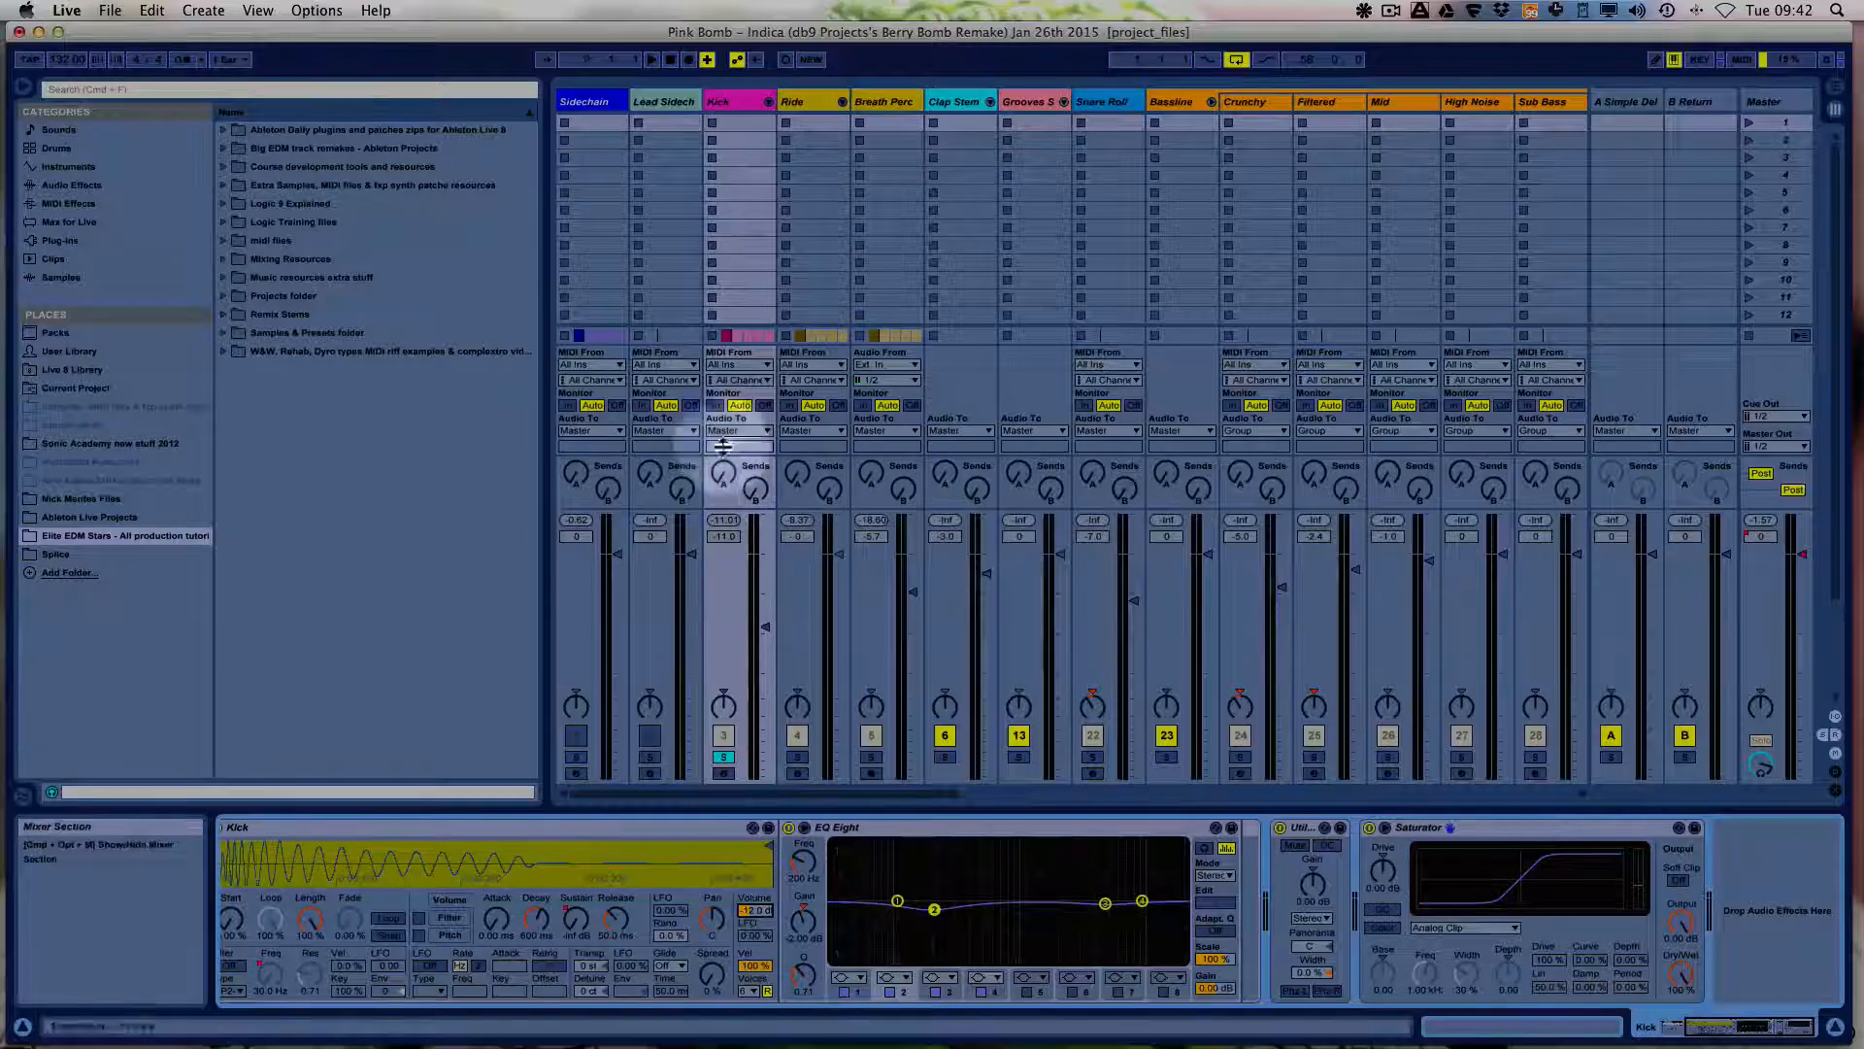
{"action": "left_click", "coordinate": [718, 539]}
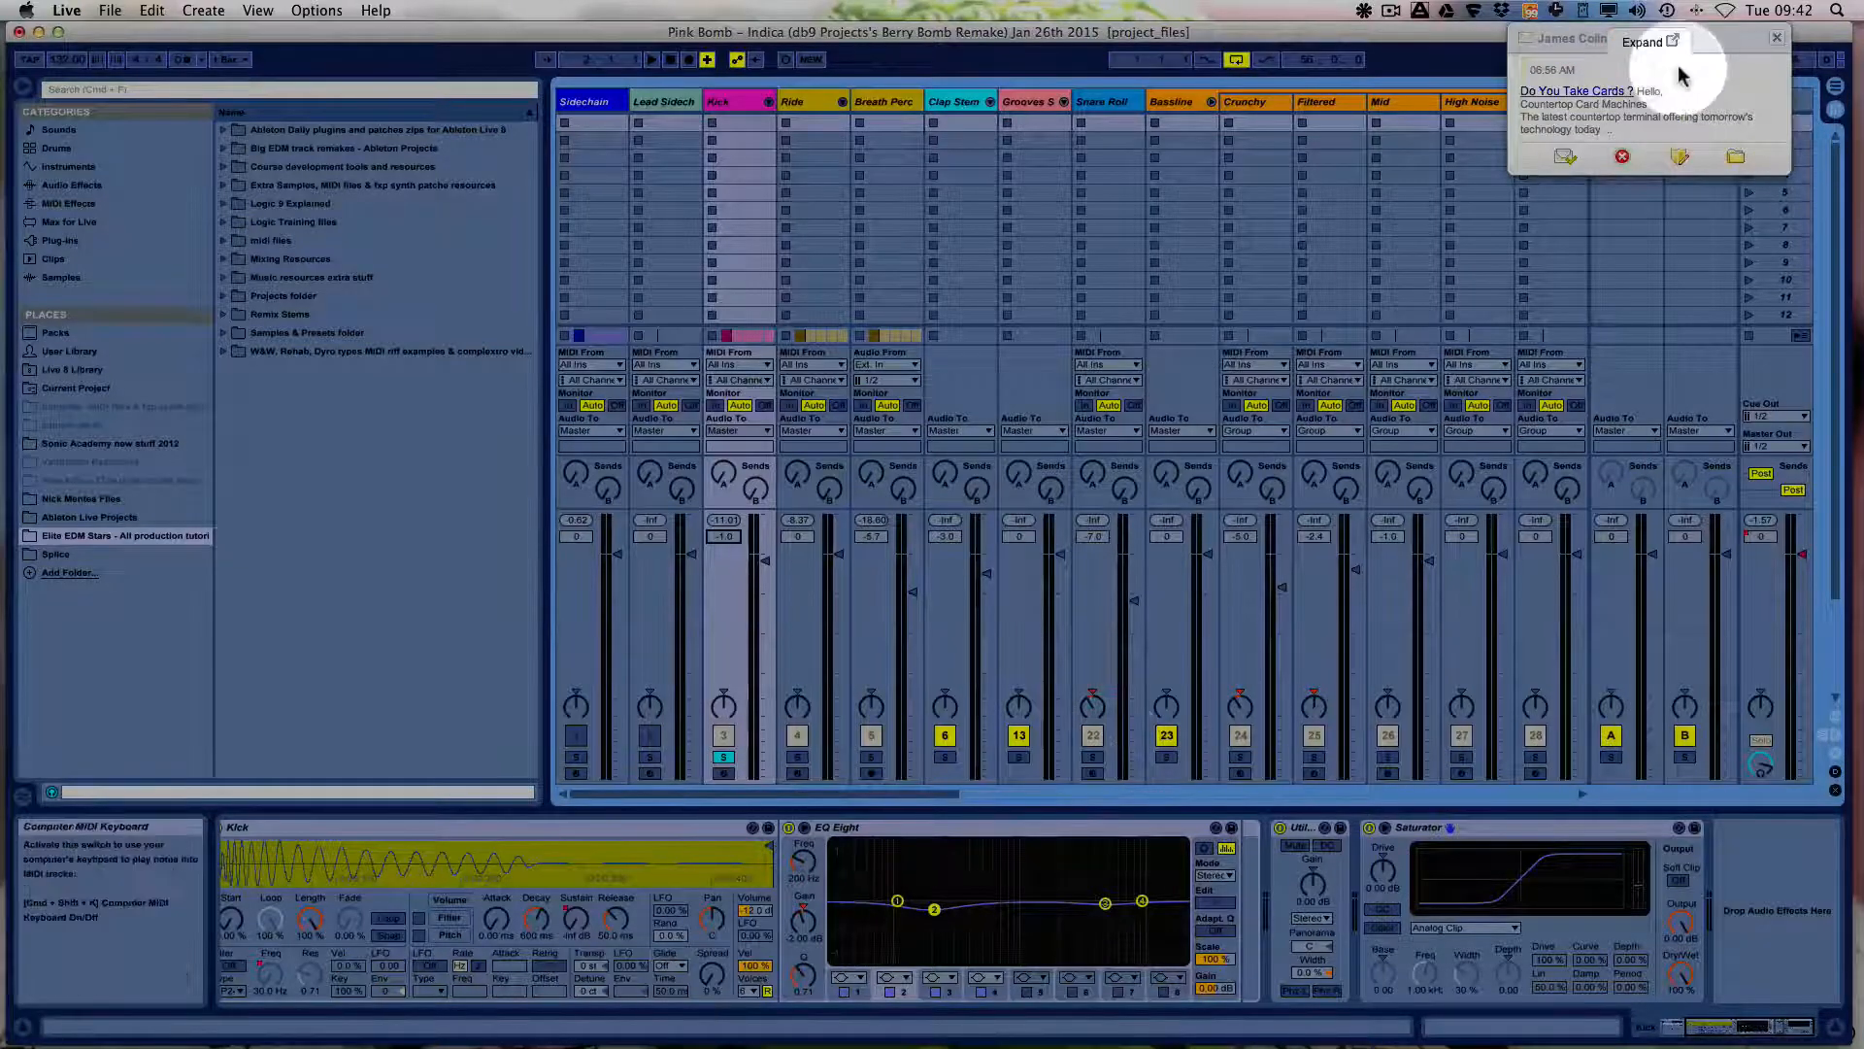
Dismiss the e-mail notification and select the Bassline track to show its devices.
{"action": "left_click", "coordinate": [1777, 40]}
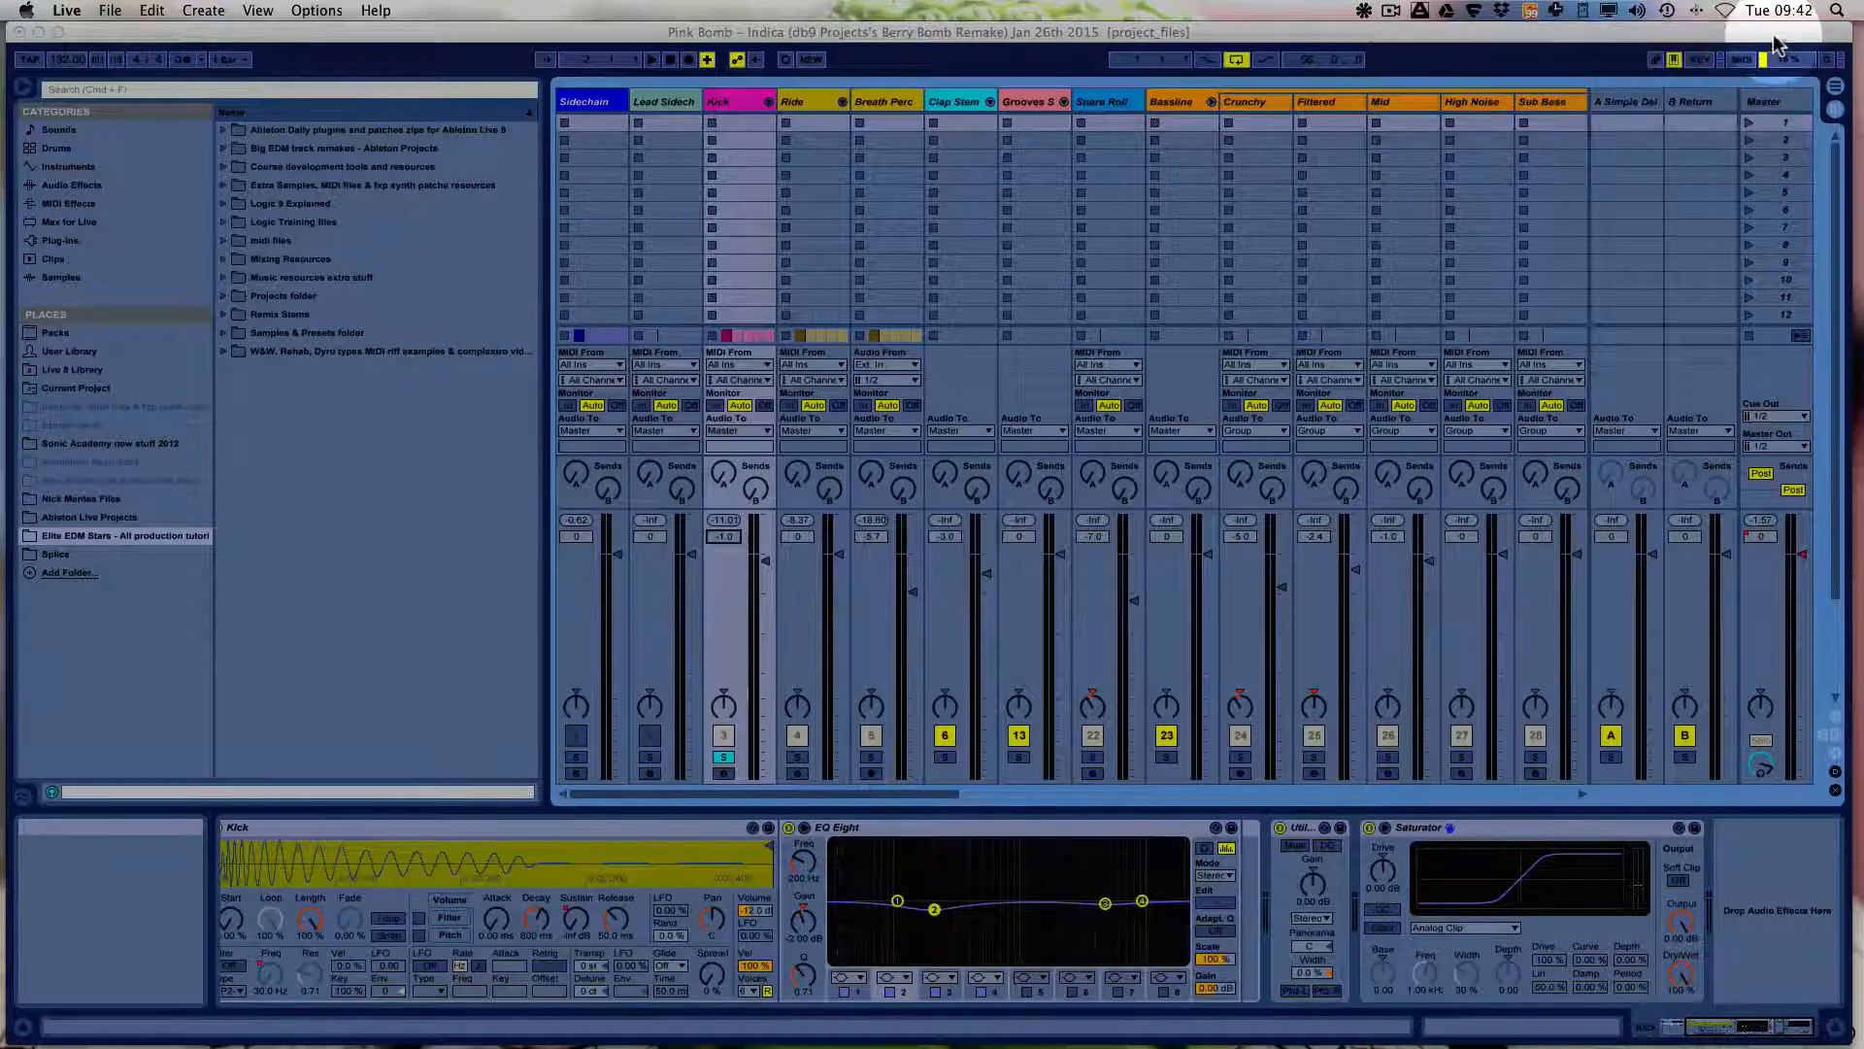
{"action": "left_click", "coordinate": [735, 59]}
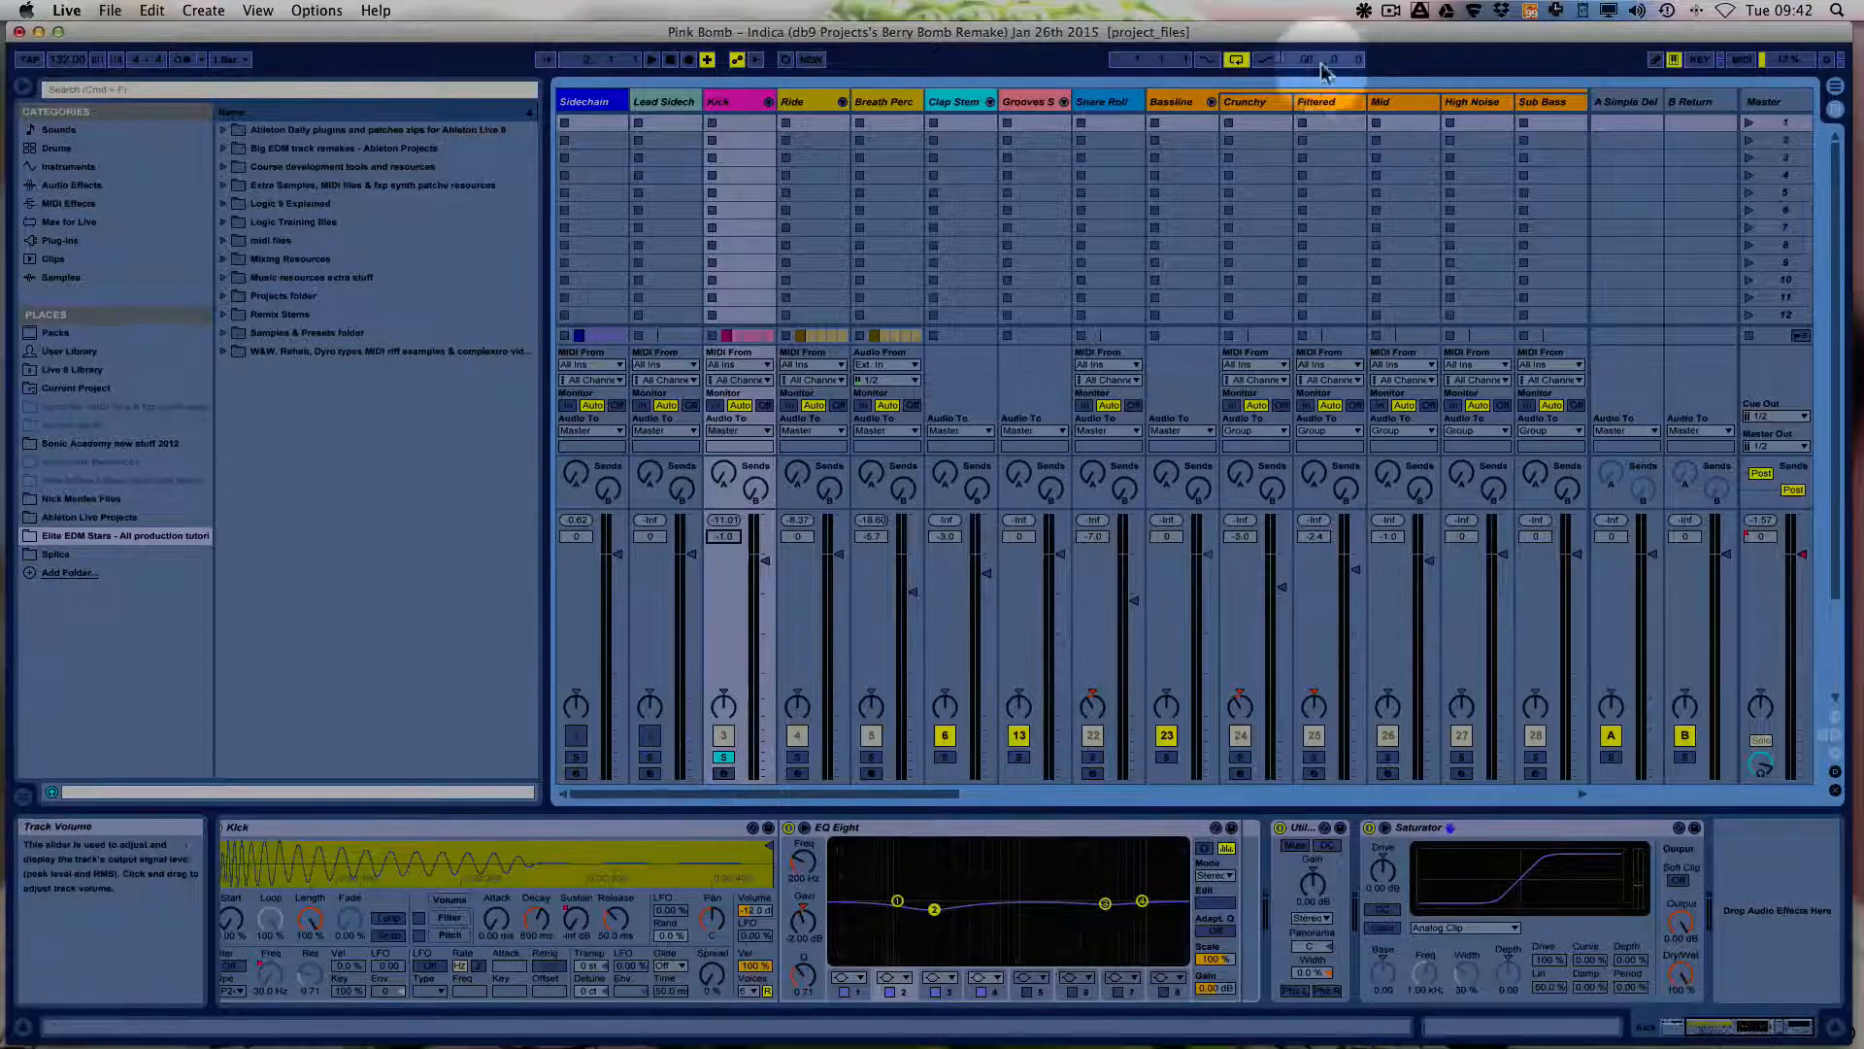
{"action": "left_click", "coordinate": [1172, 104]}
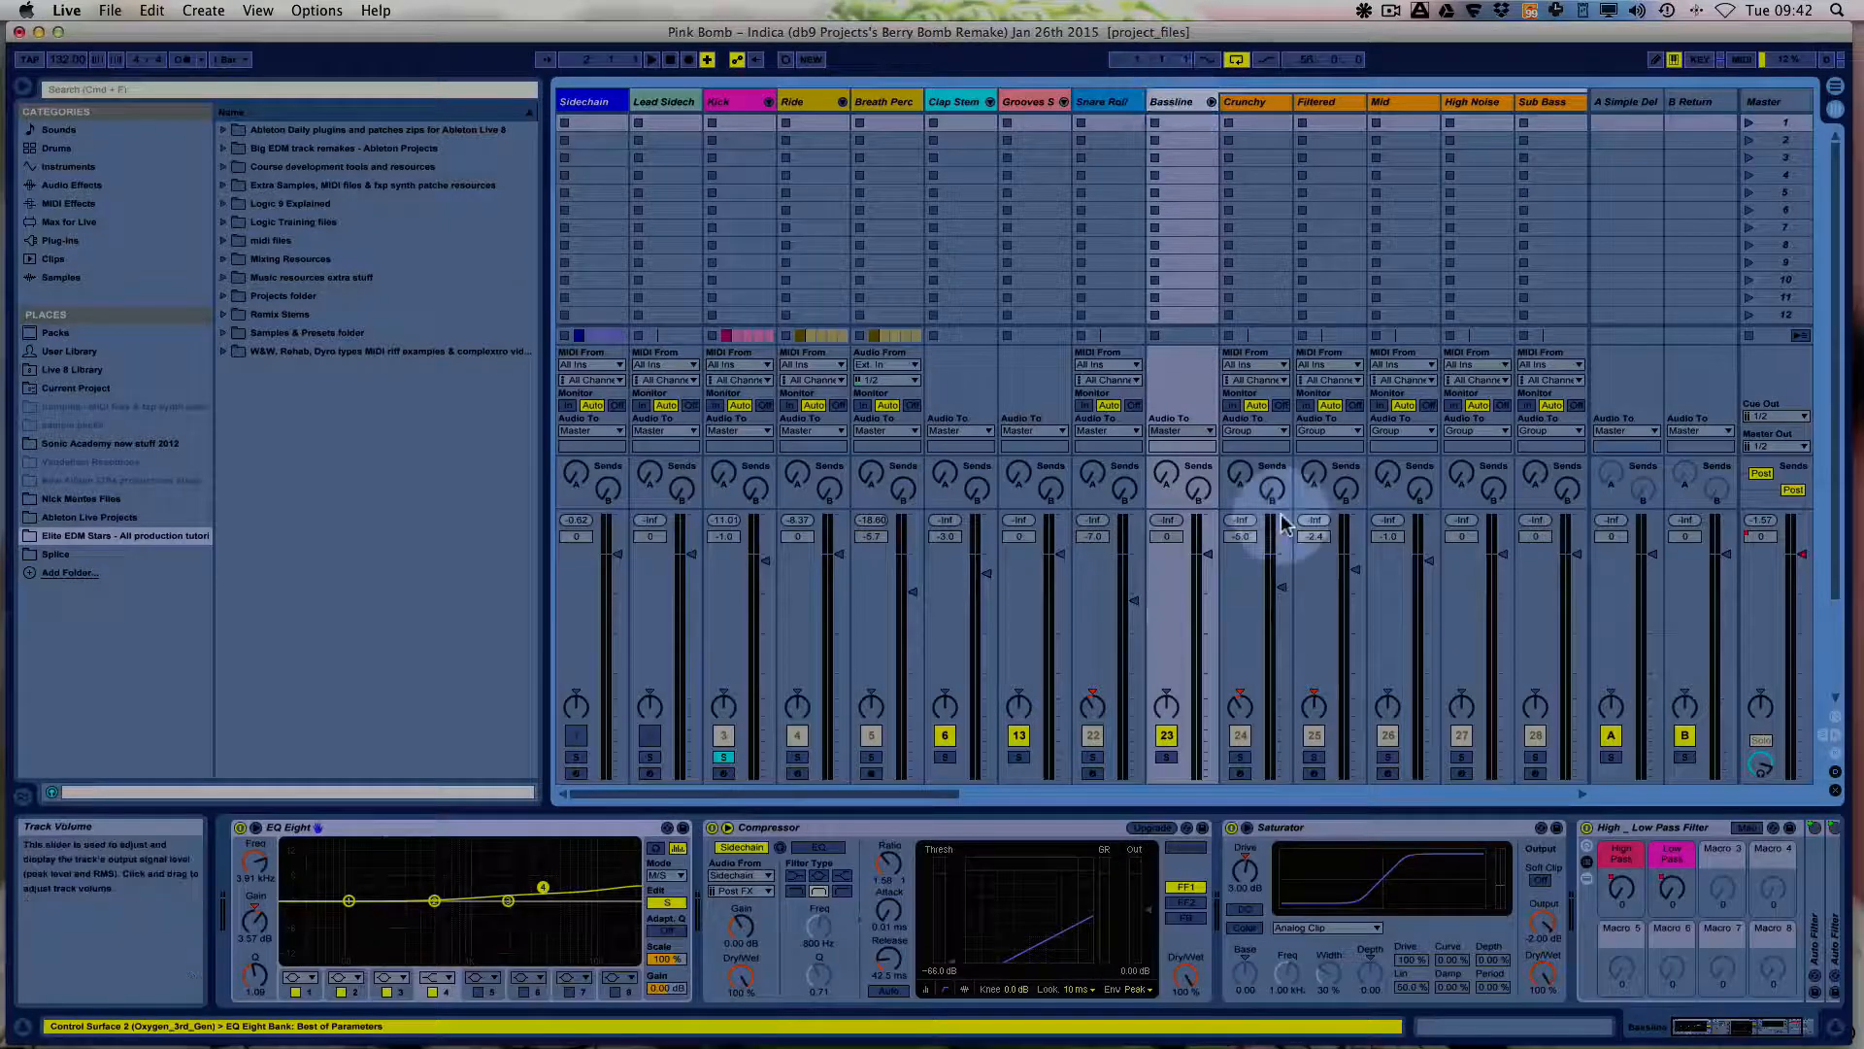
Return to the Arrangement view and loop the first Waspy wobble clip, from bar 1 to bar 9.
{"action": "left_click", "coordinate": [816, 790]}
{"action": "key", "text": "Tab"}
{"action": "left_click", "coordinate": [442, 527]}
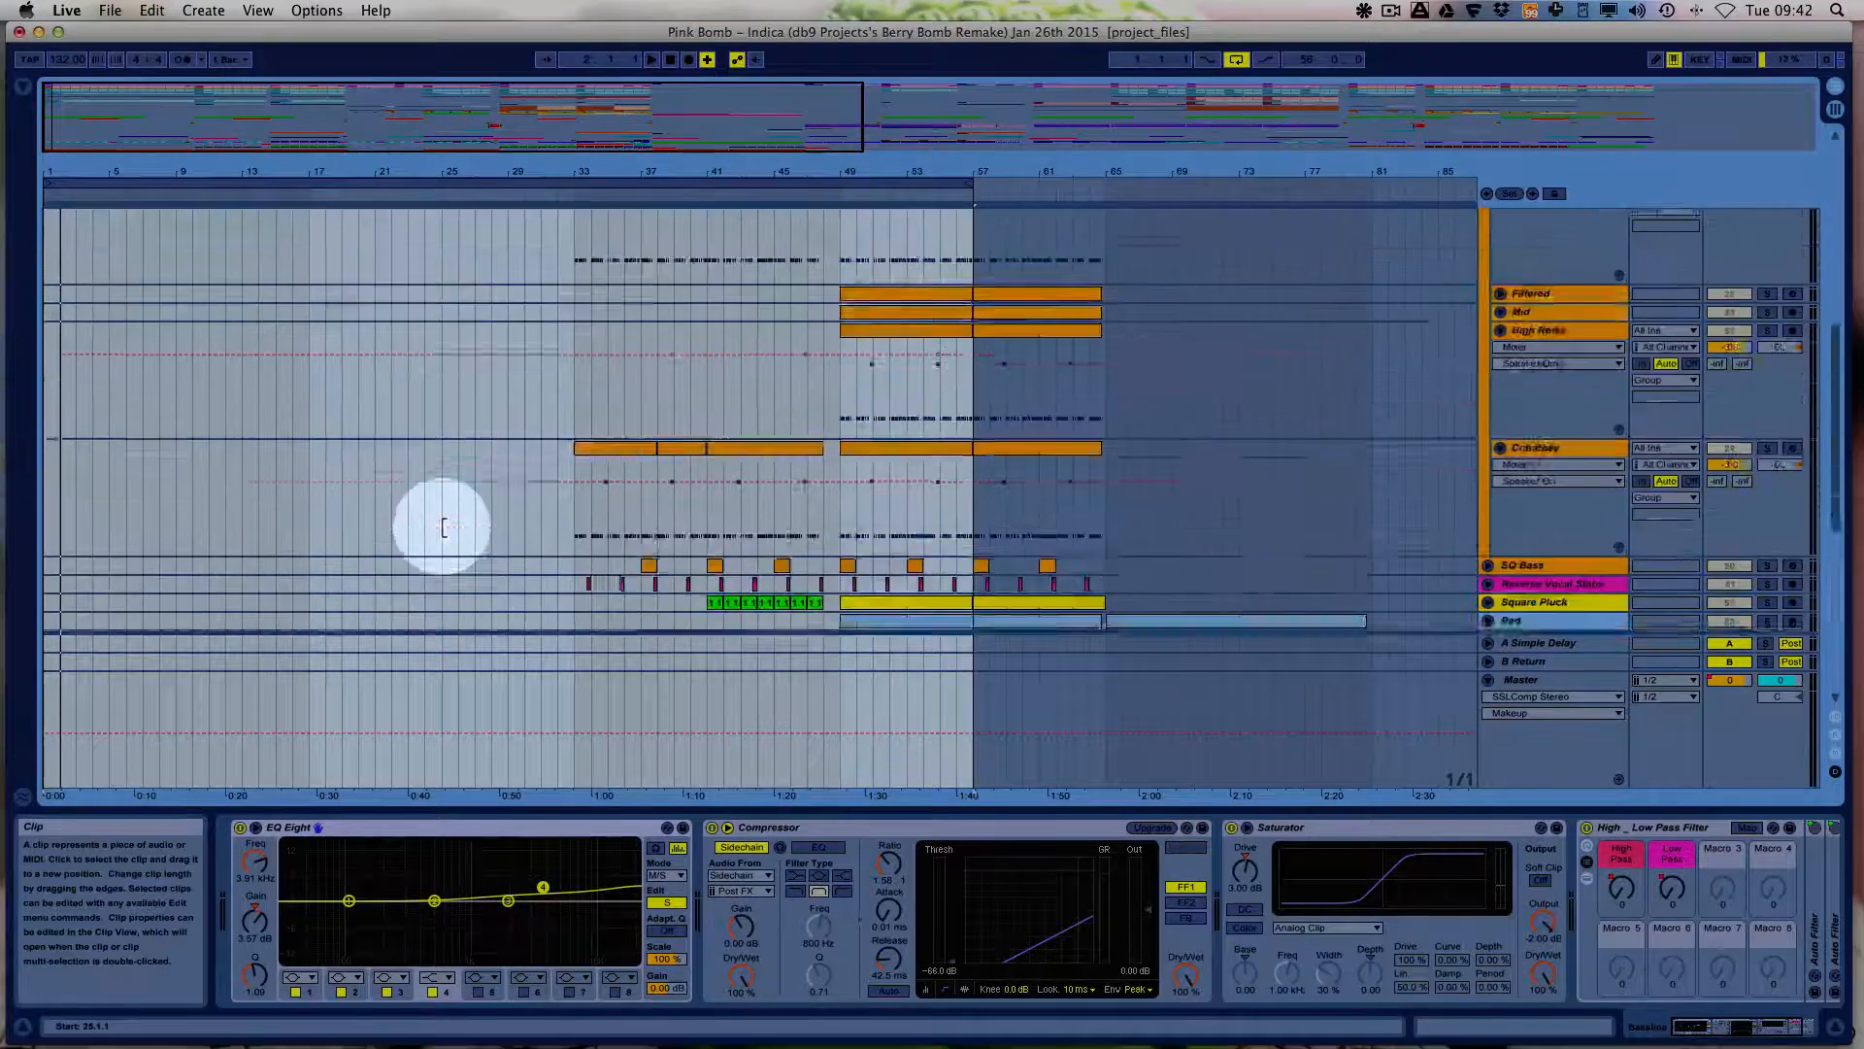
{"action": "scroll", "coordinate": [442, 527], "scroll_direction": "down", "scroll_amount": 5}
{"action": "left_click", "coordinate": [102, 646]}
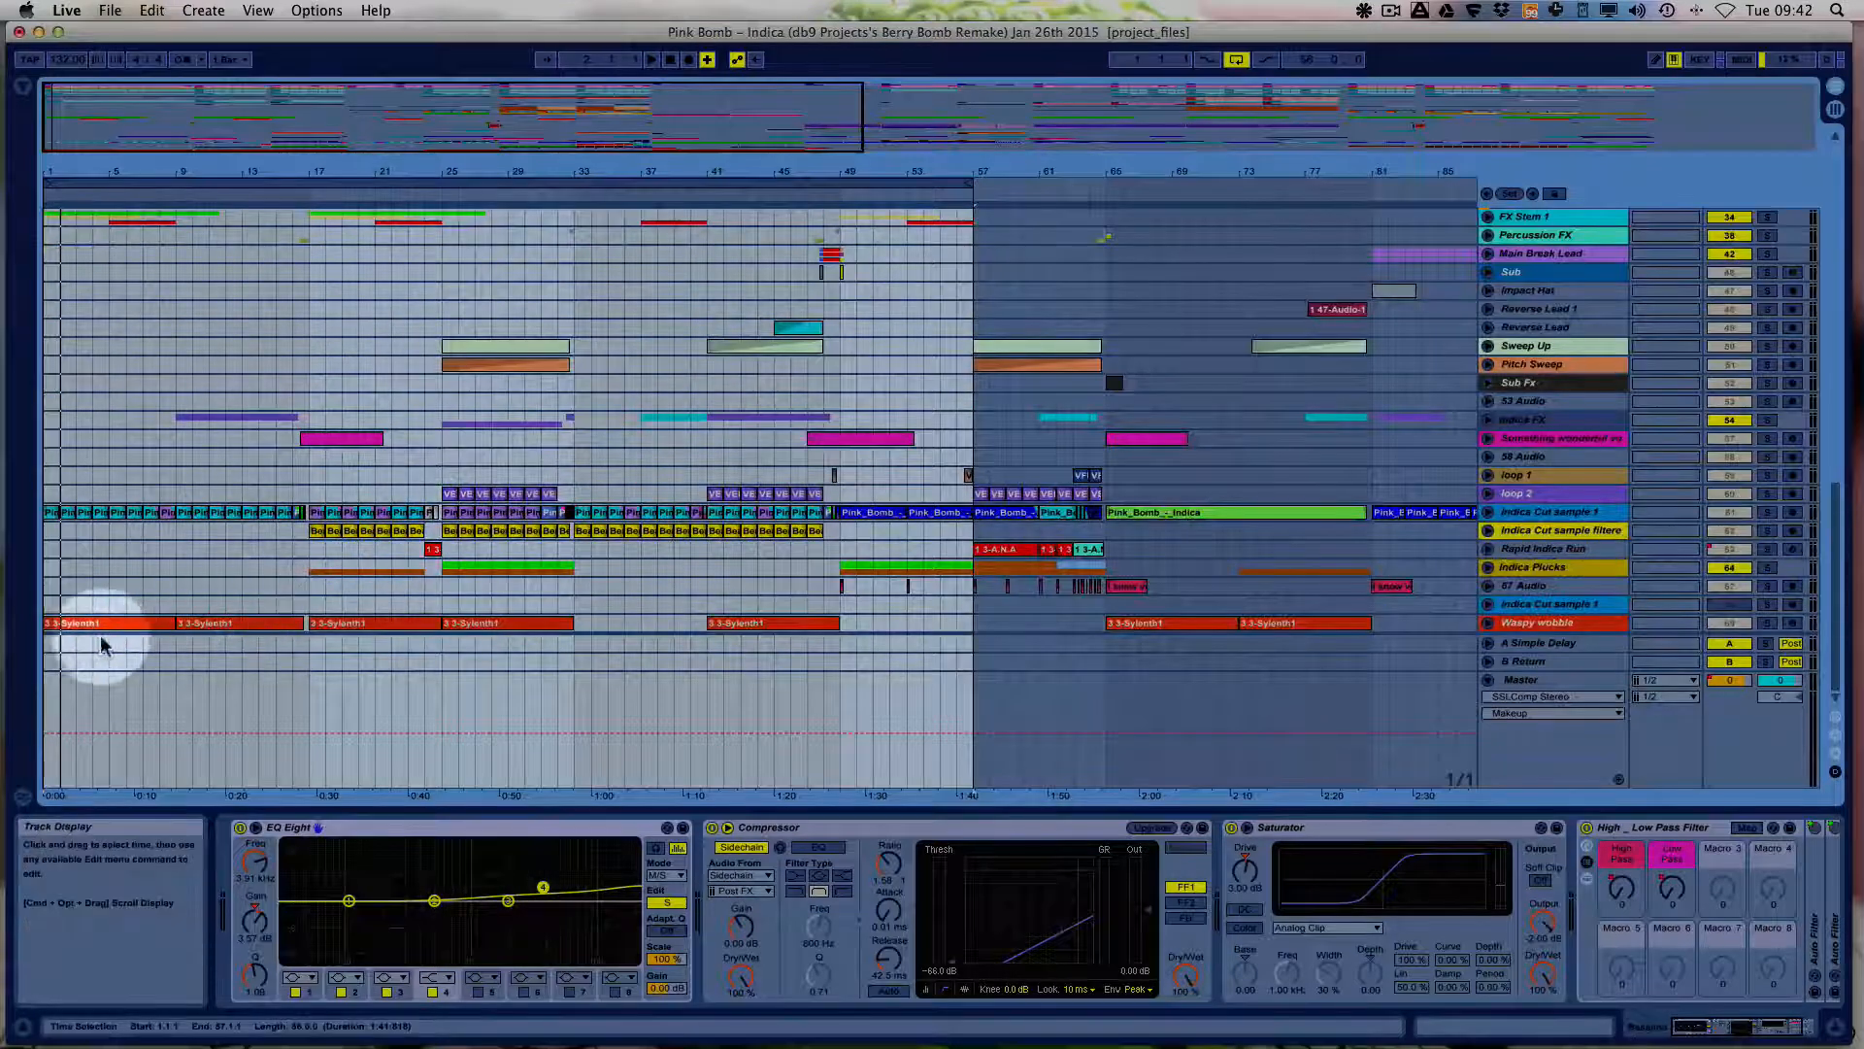
{"action": "left_click", "coordinate": [112, 625]}
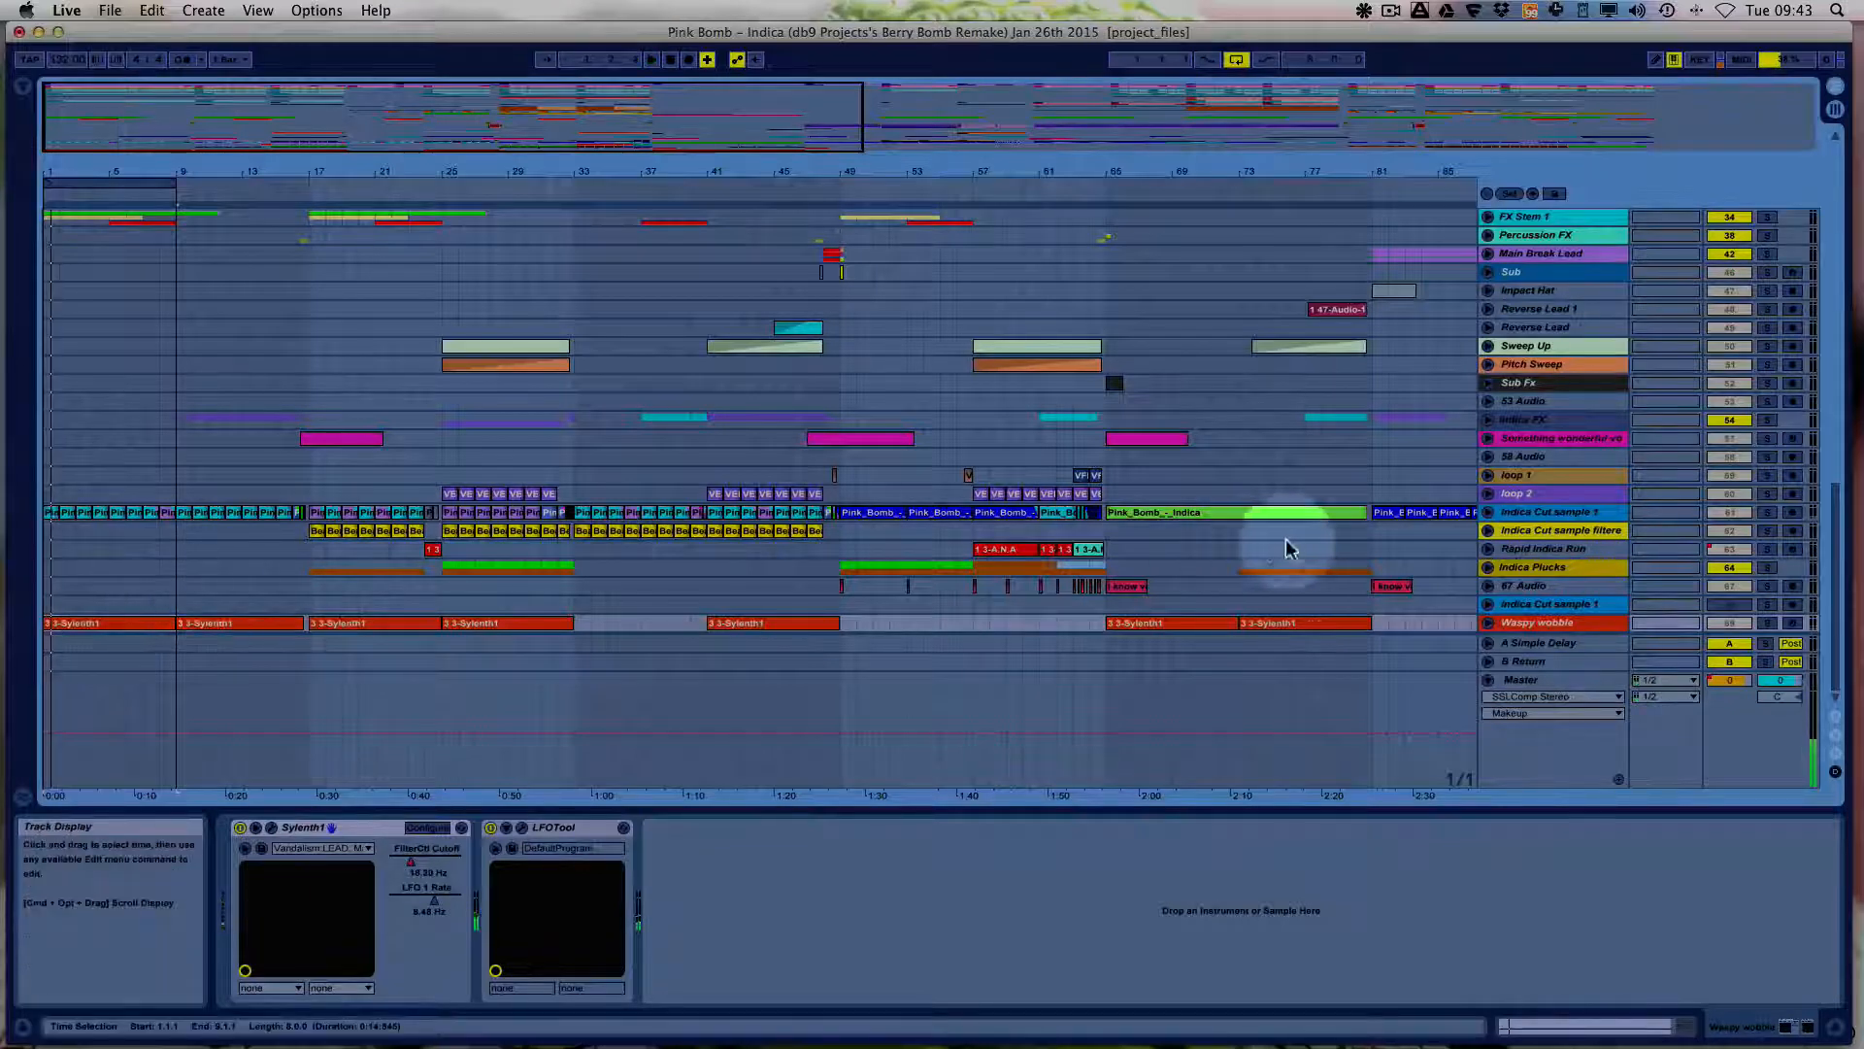
Turn off the Kick track's solo and extend the loop to bar 33 while the arrangement plays.
{"action": "scroll", "coordinate": [1286, 549], "scroll_direction": "up", "scroll_amount": 15}
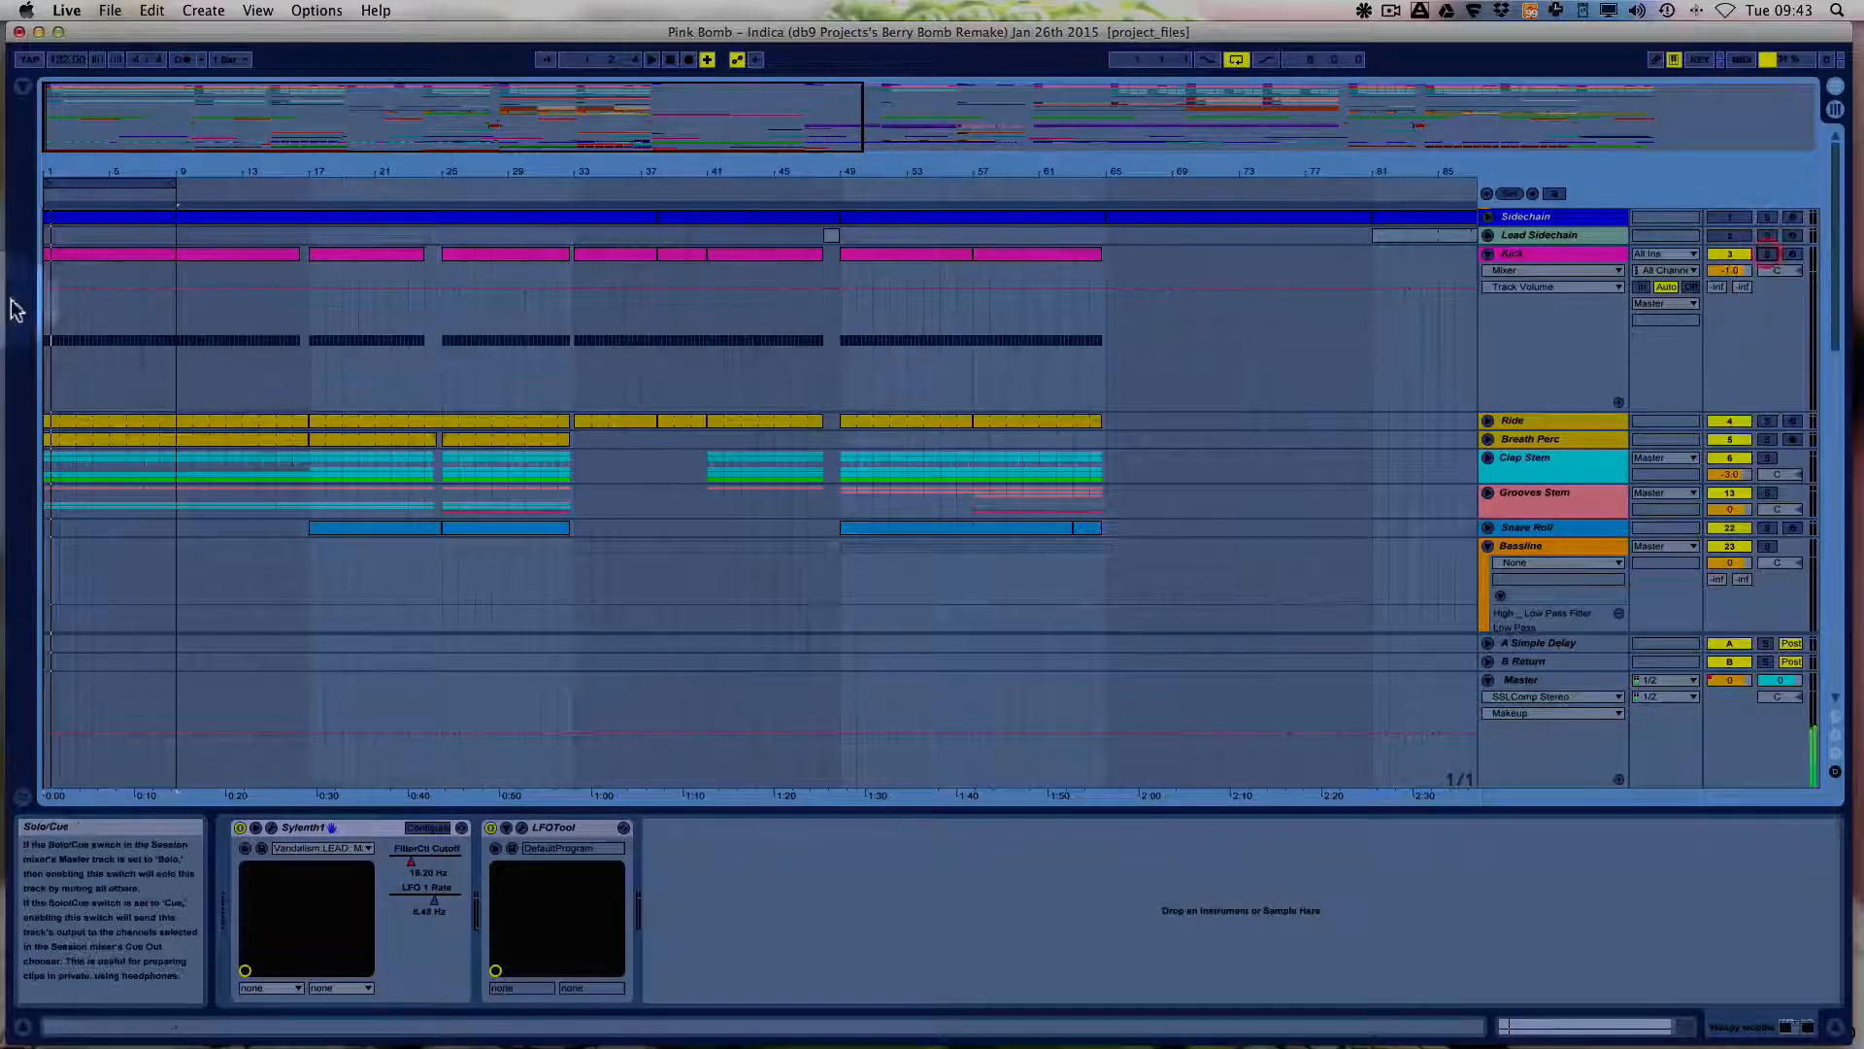
{"action": "key", "text": "space"}
{"action": "left_click_drag", "start_coordinate": [58, 172], "coordinate": [66, 174]}
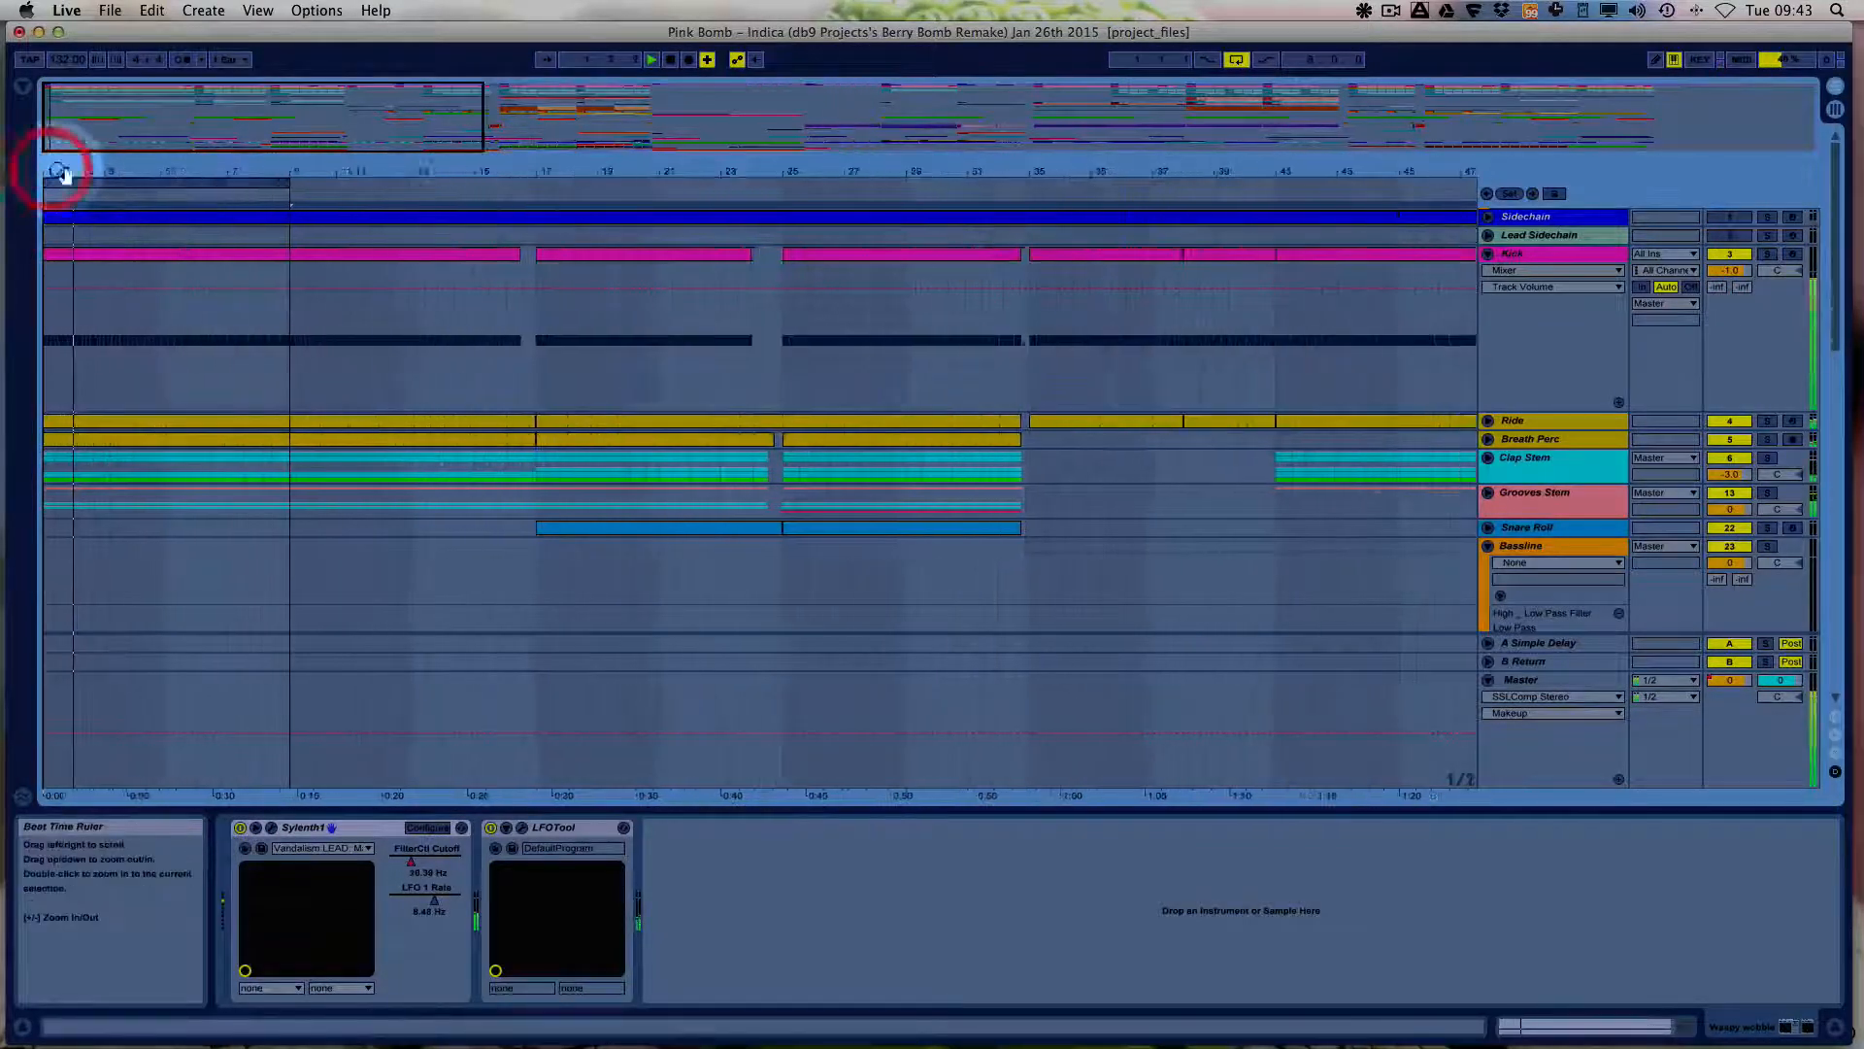
{"action": "left_click_drag", "start_coordinate": [284, 187], "coordinate": [1041, 209]}
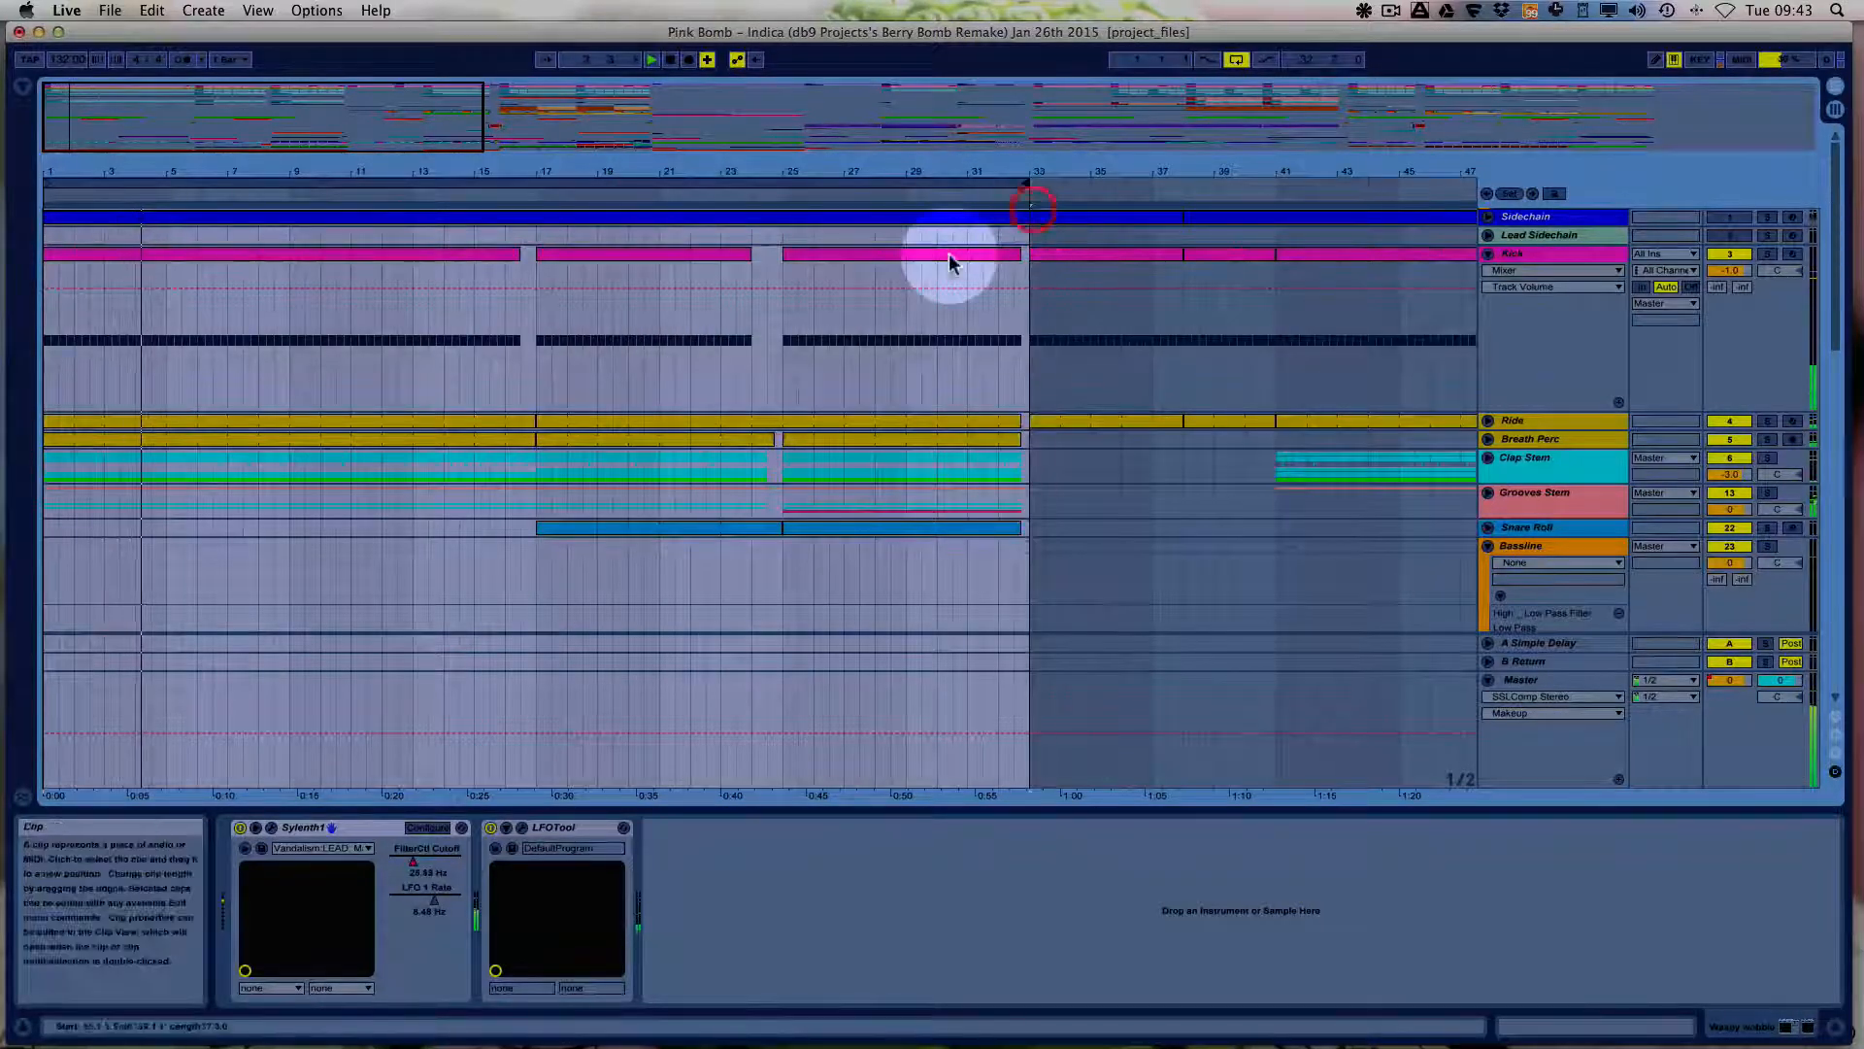
{"action": "left_click_drag", "start_coordinate": [832, 166], "coordinate": [645, 166]}
Unfold the Ride track, show its devices and solo it.
{"action": "left_click", "coordinate": [702, 456]}
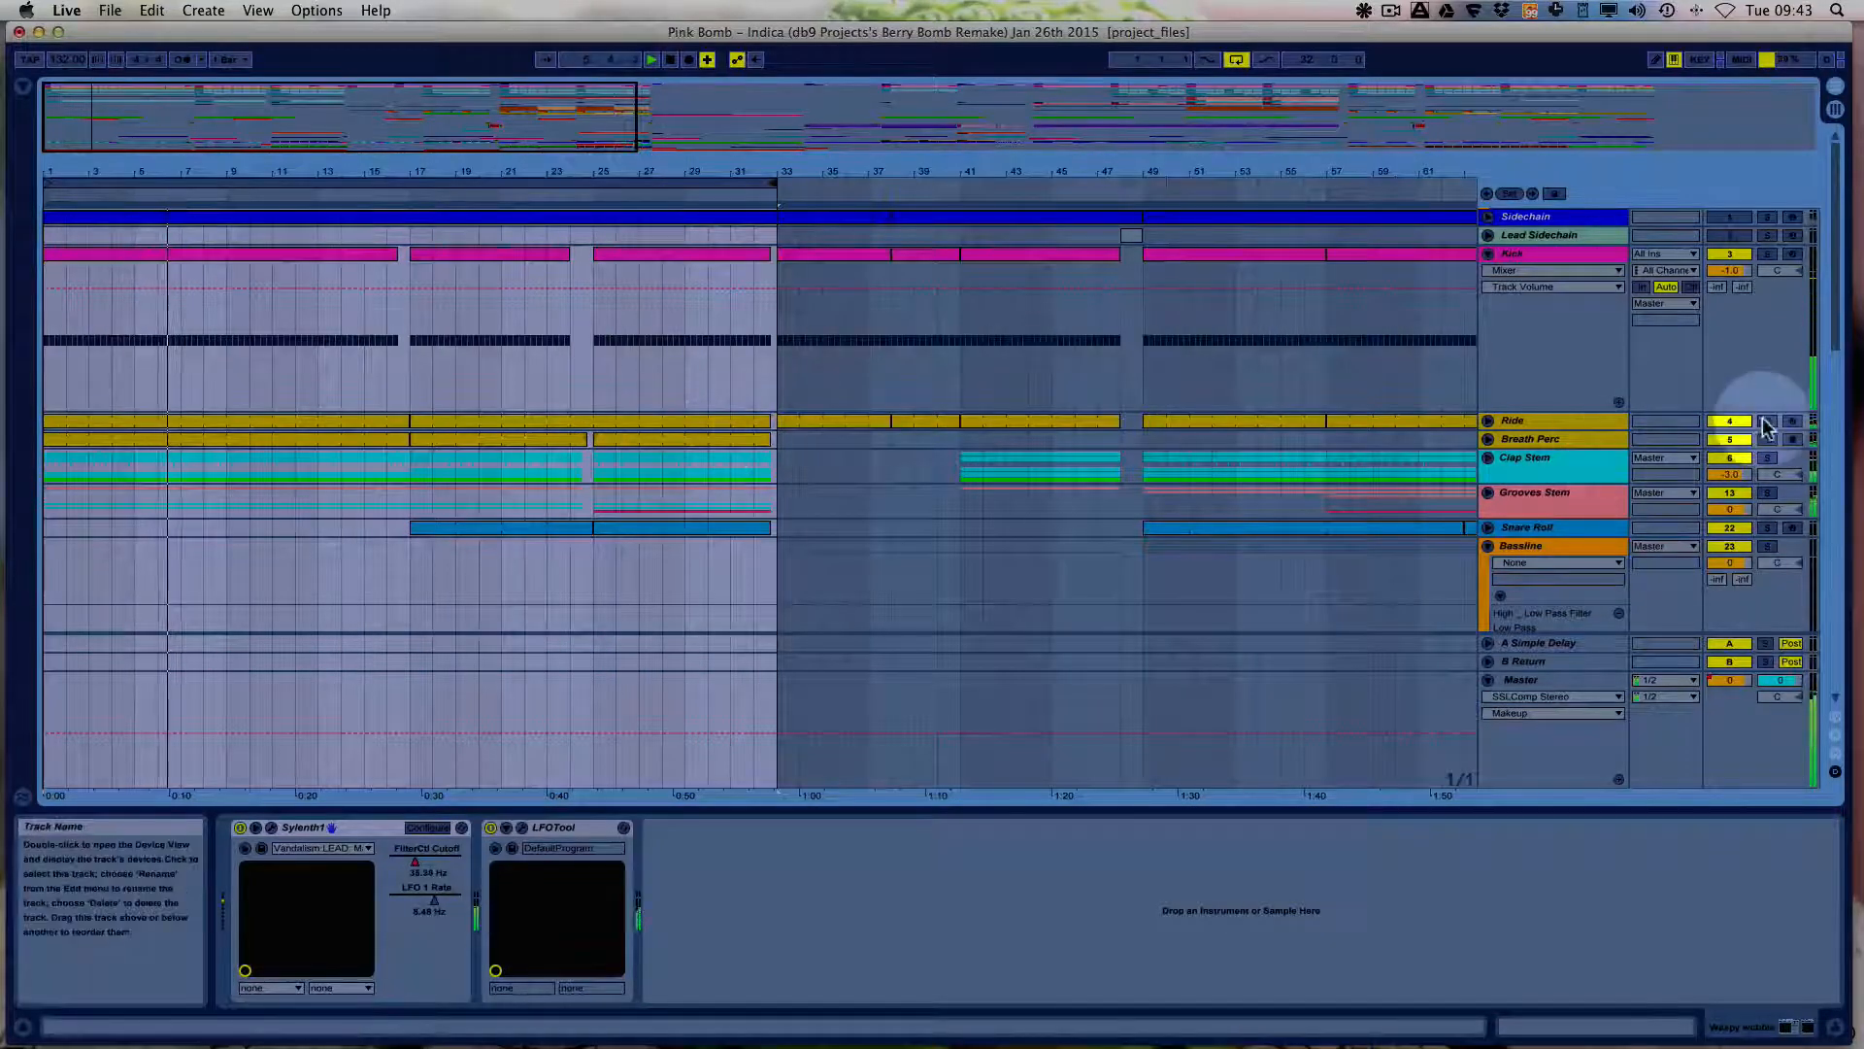
{"action": "left_click", "coordinate": [1489, 420]}
{"action": "left_click", "coordinate": [1531, 422]}
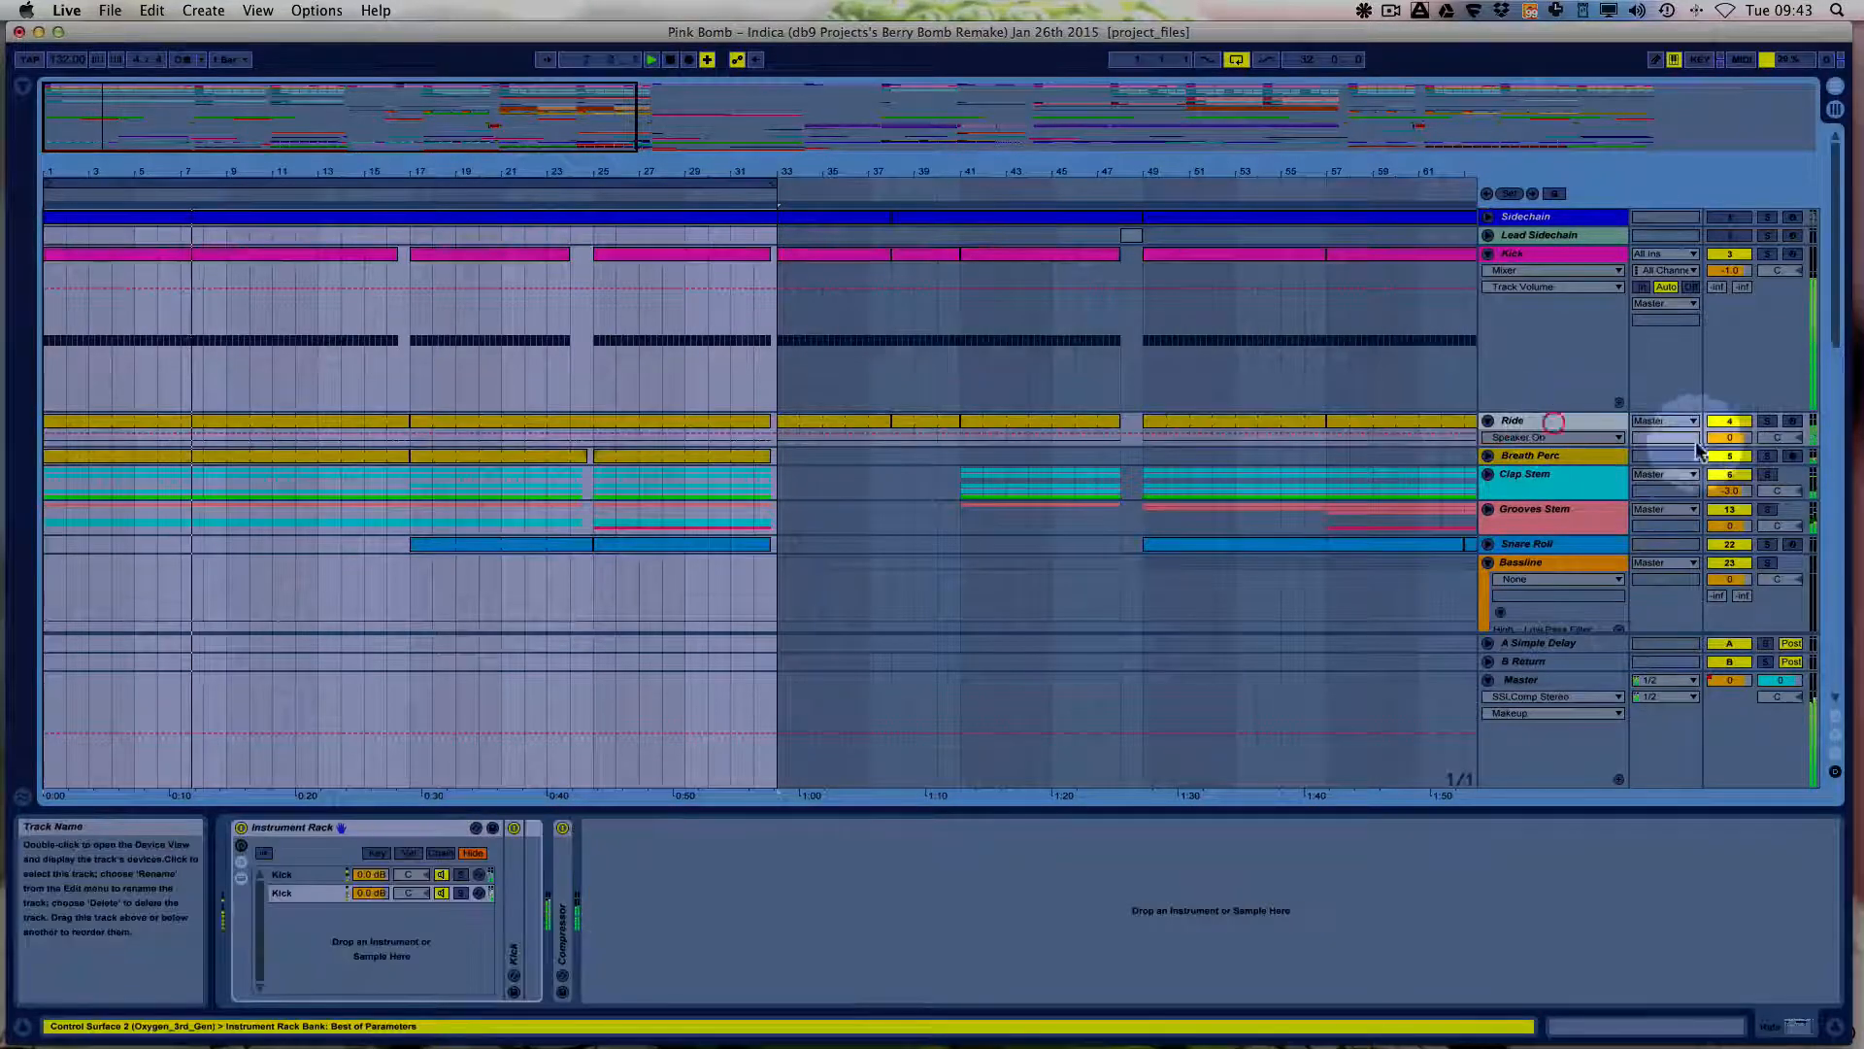
{"action": "left_click", "coordinate": [1767, 420]}
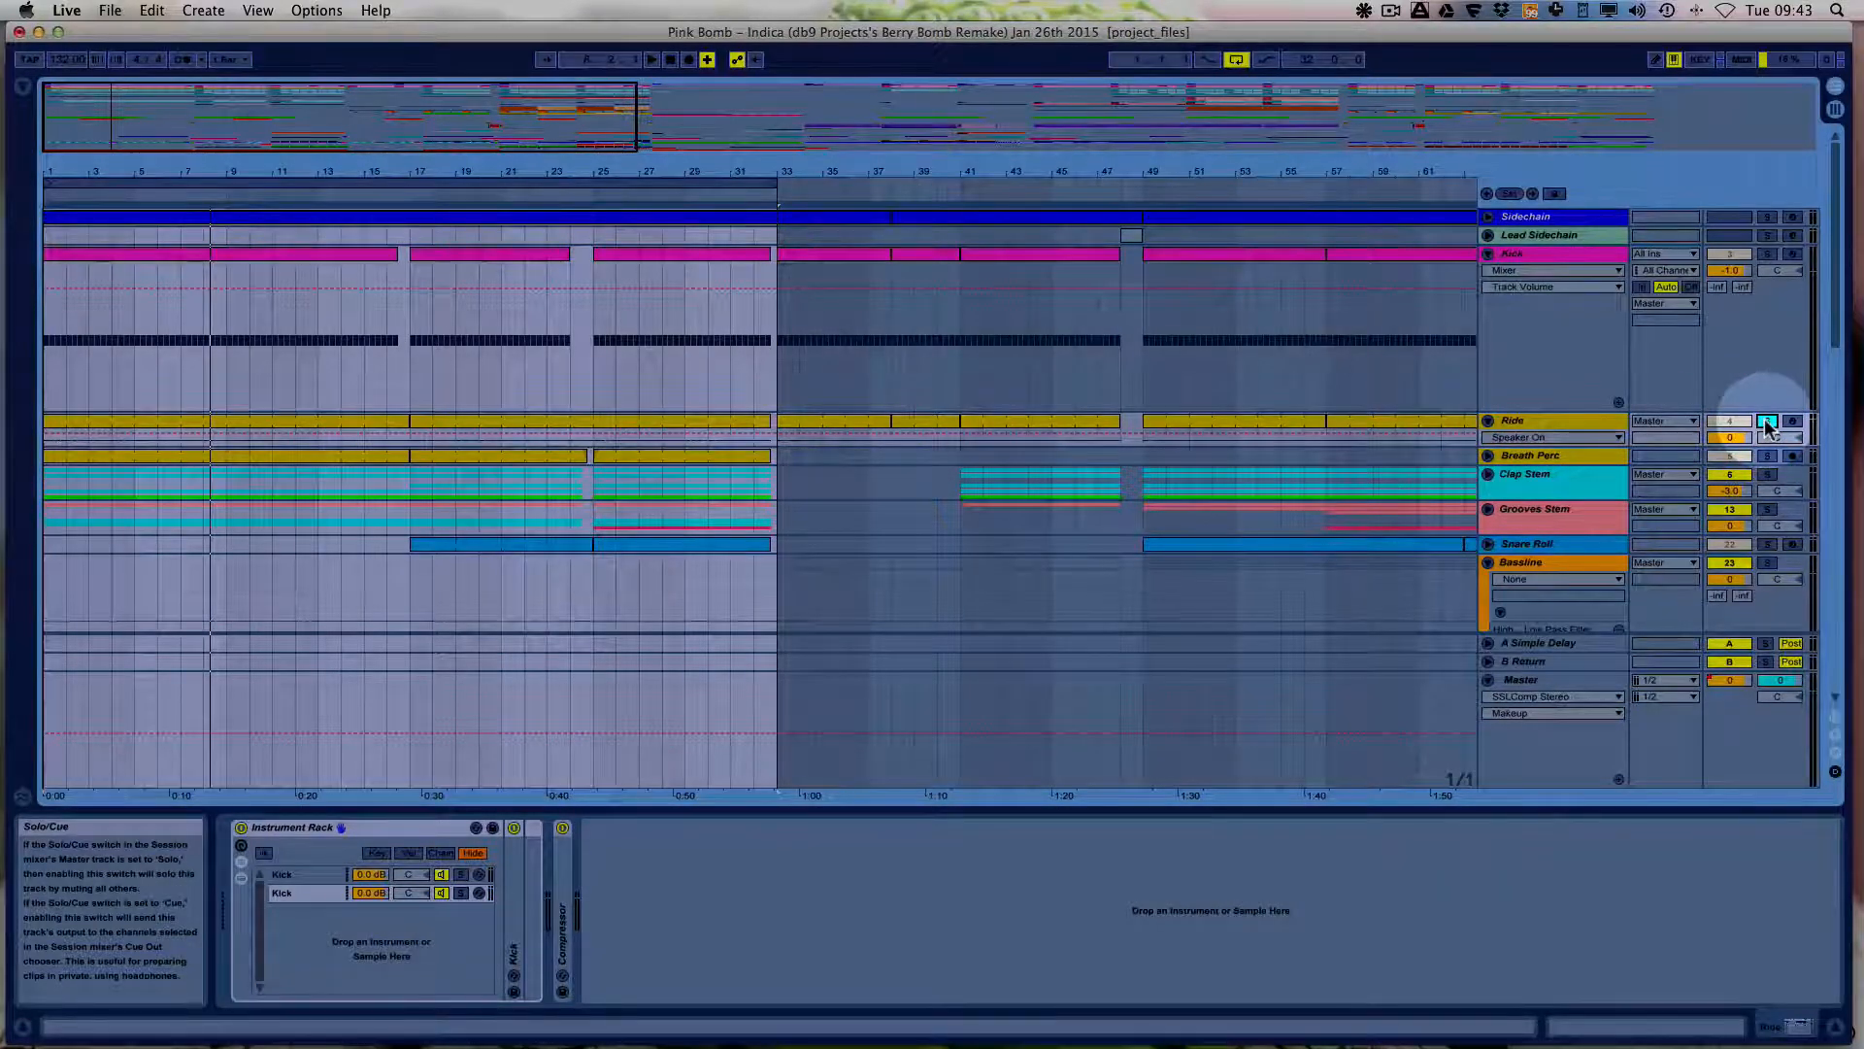
Show the Ride track's devices and expand its Instrument Rack with the macro controls.
{"action": "double_click", "coordinate": [1551, 421]}
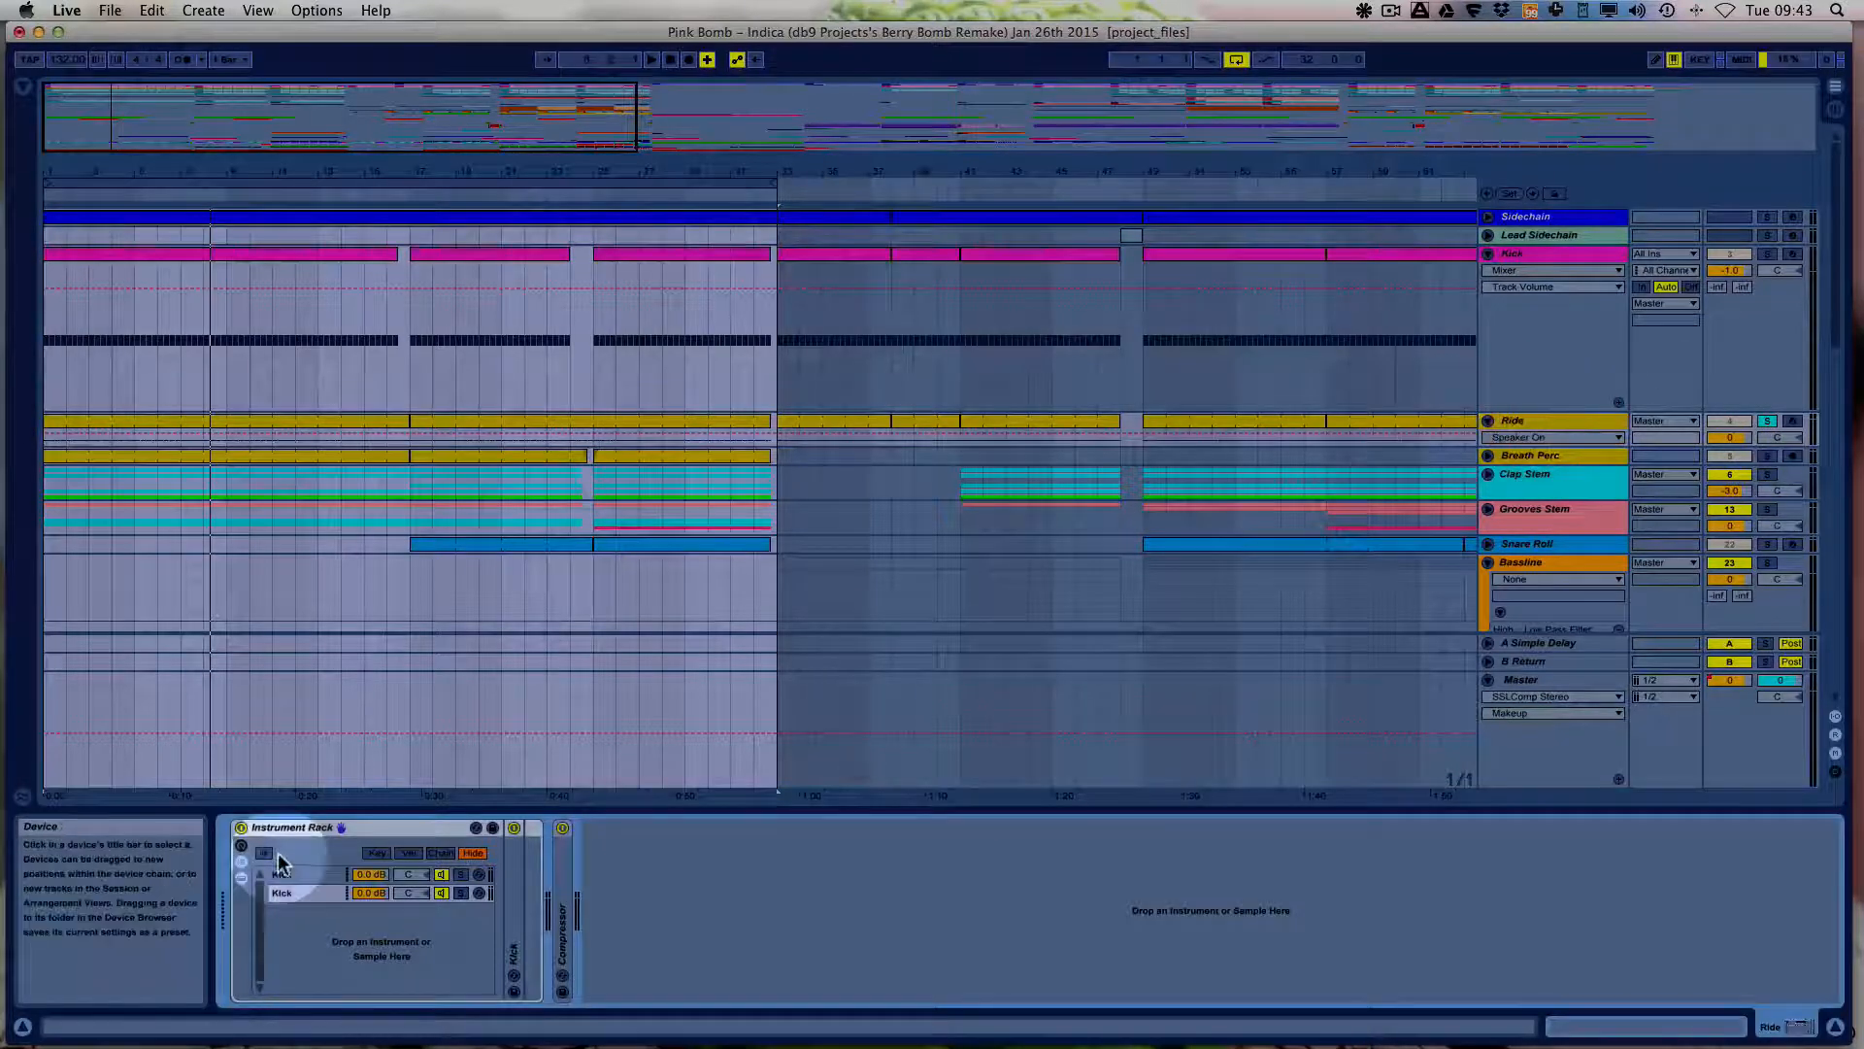
{"action": "left_click", "coordinate": [324, 828]}
{"action": "double_click", "coordinate": [323, 832]}
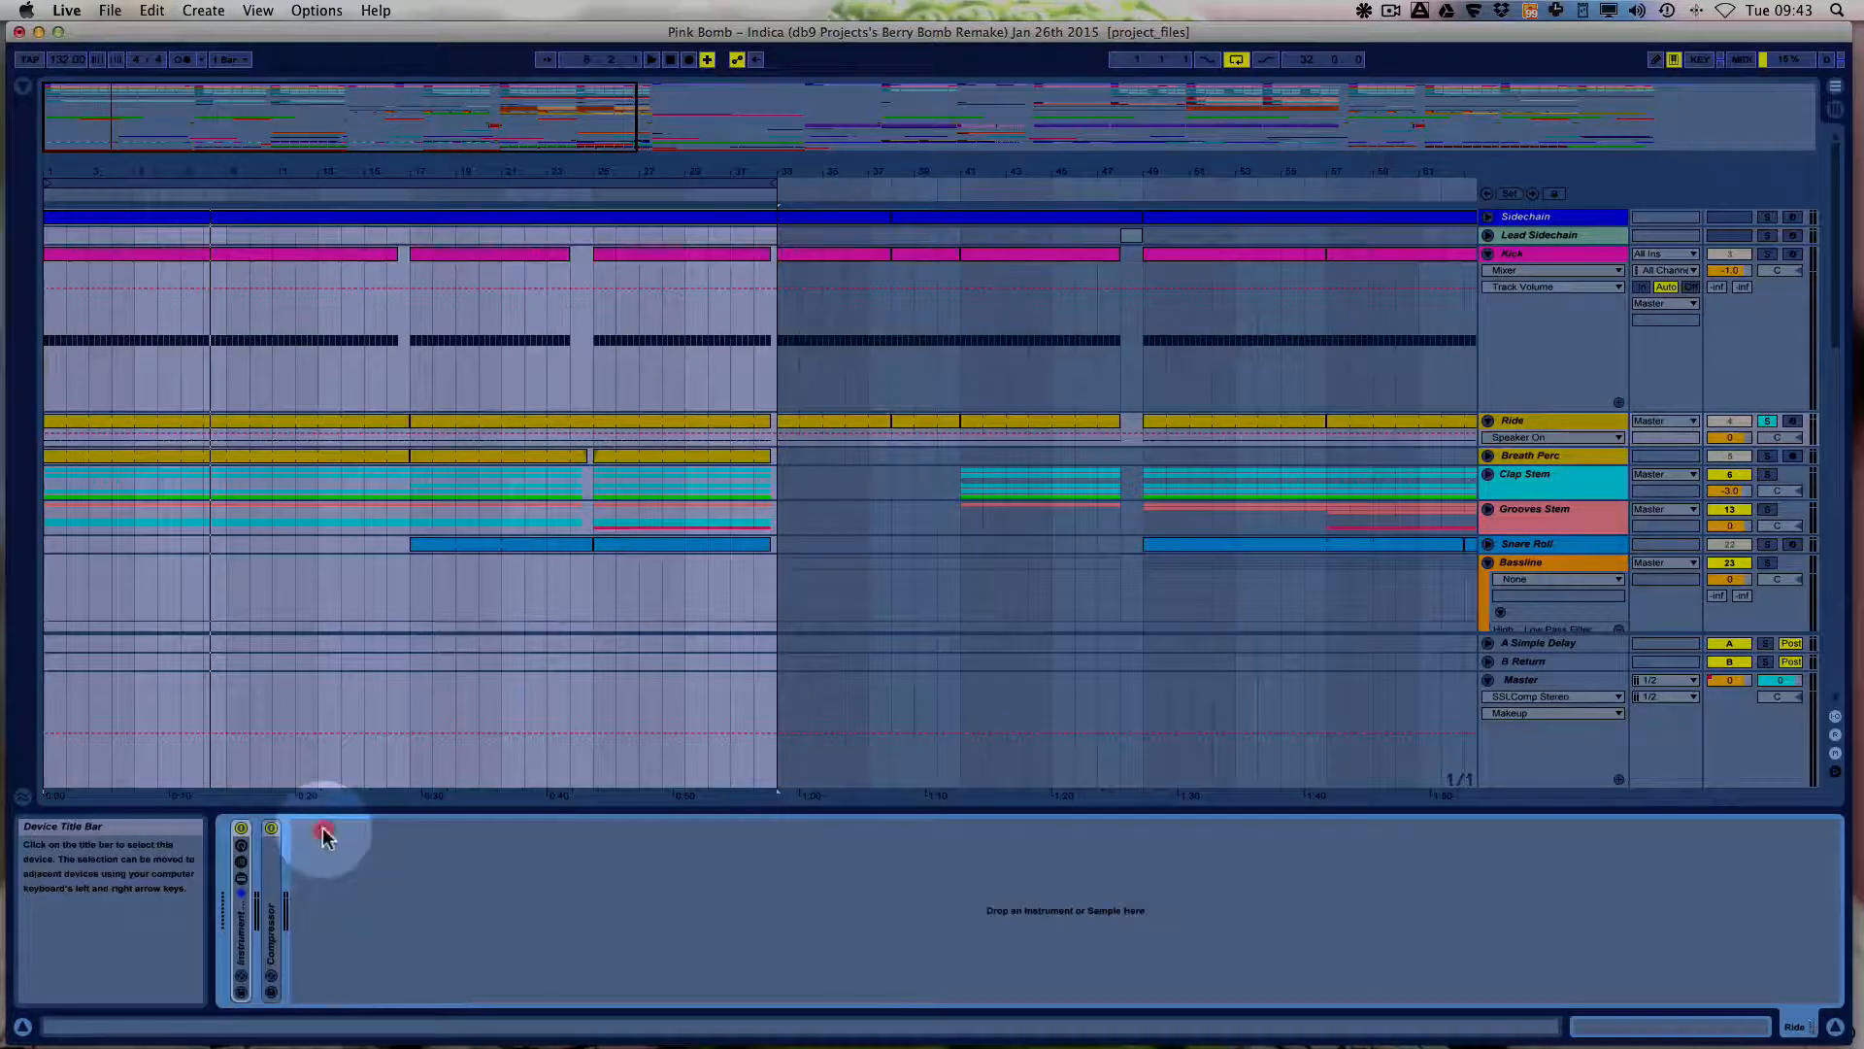
{"action": "double_click", "coordinate": [243, 910]}
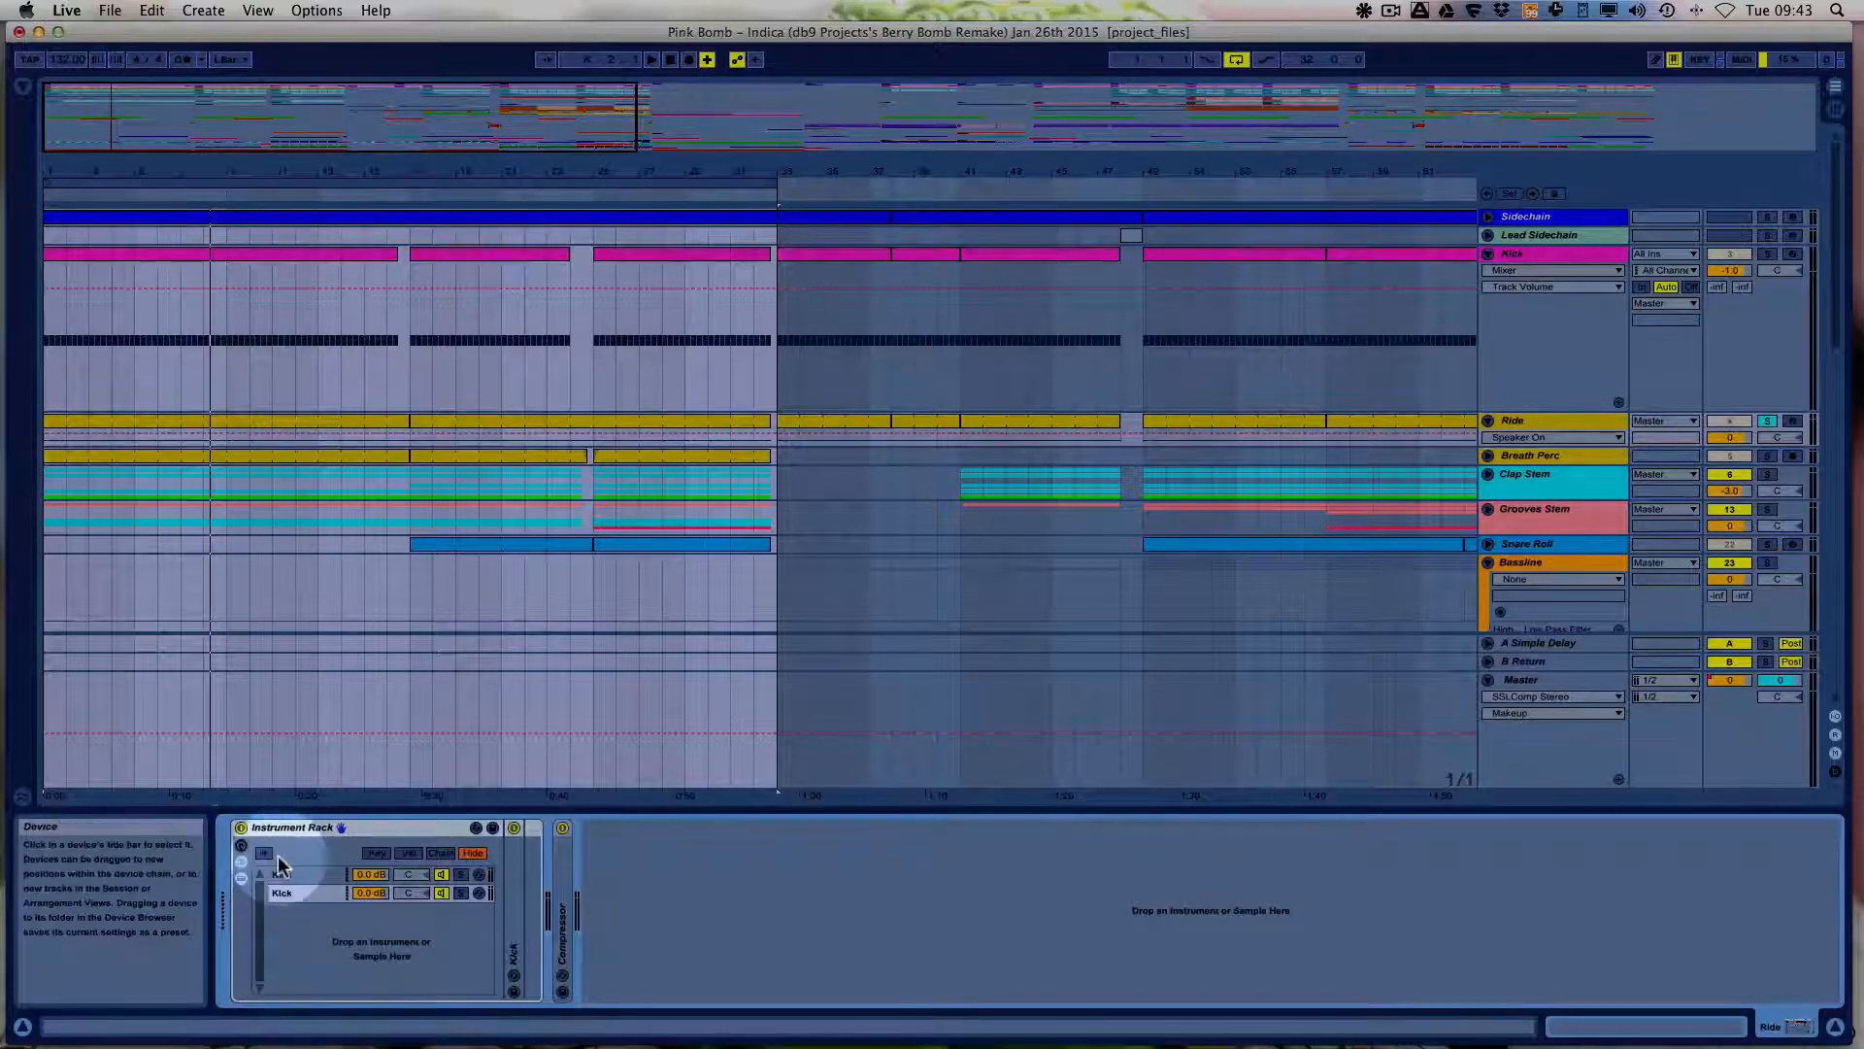
{"action": "left_click", "coordinate": [243, 852]}
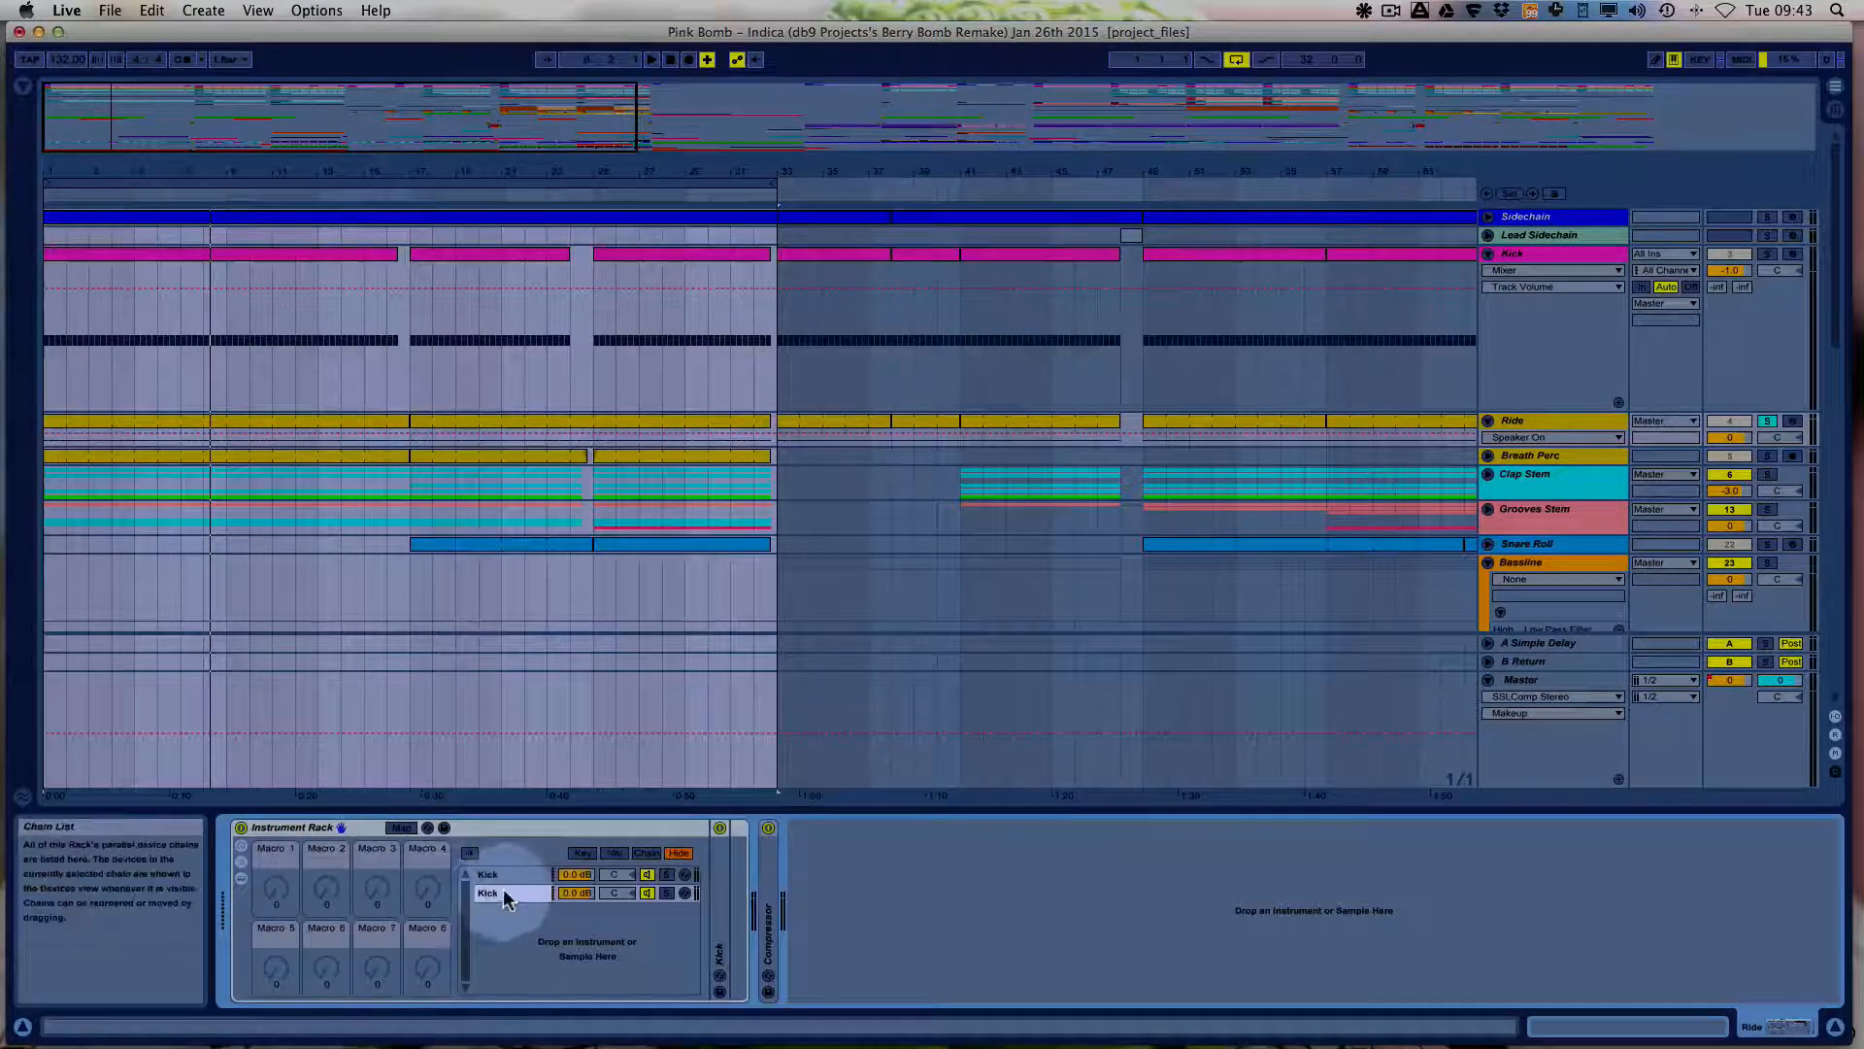
Select the first Kick chain in the Instrument Rack and unfold its Kick sample instrument.
{"action": "left_click", "coordinate": [500, 893]}
{"action": "double_click", "coordinate": [497, 894]}
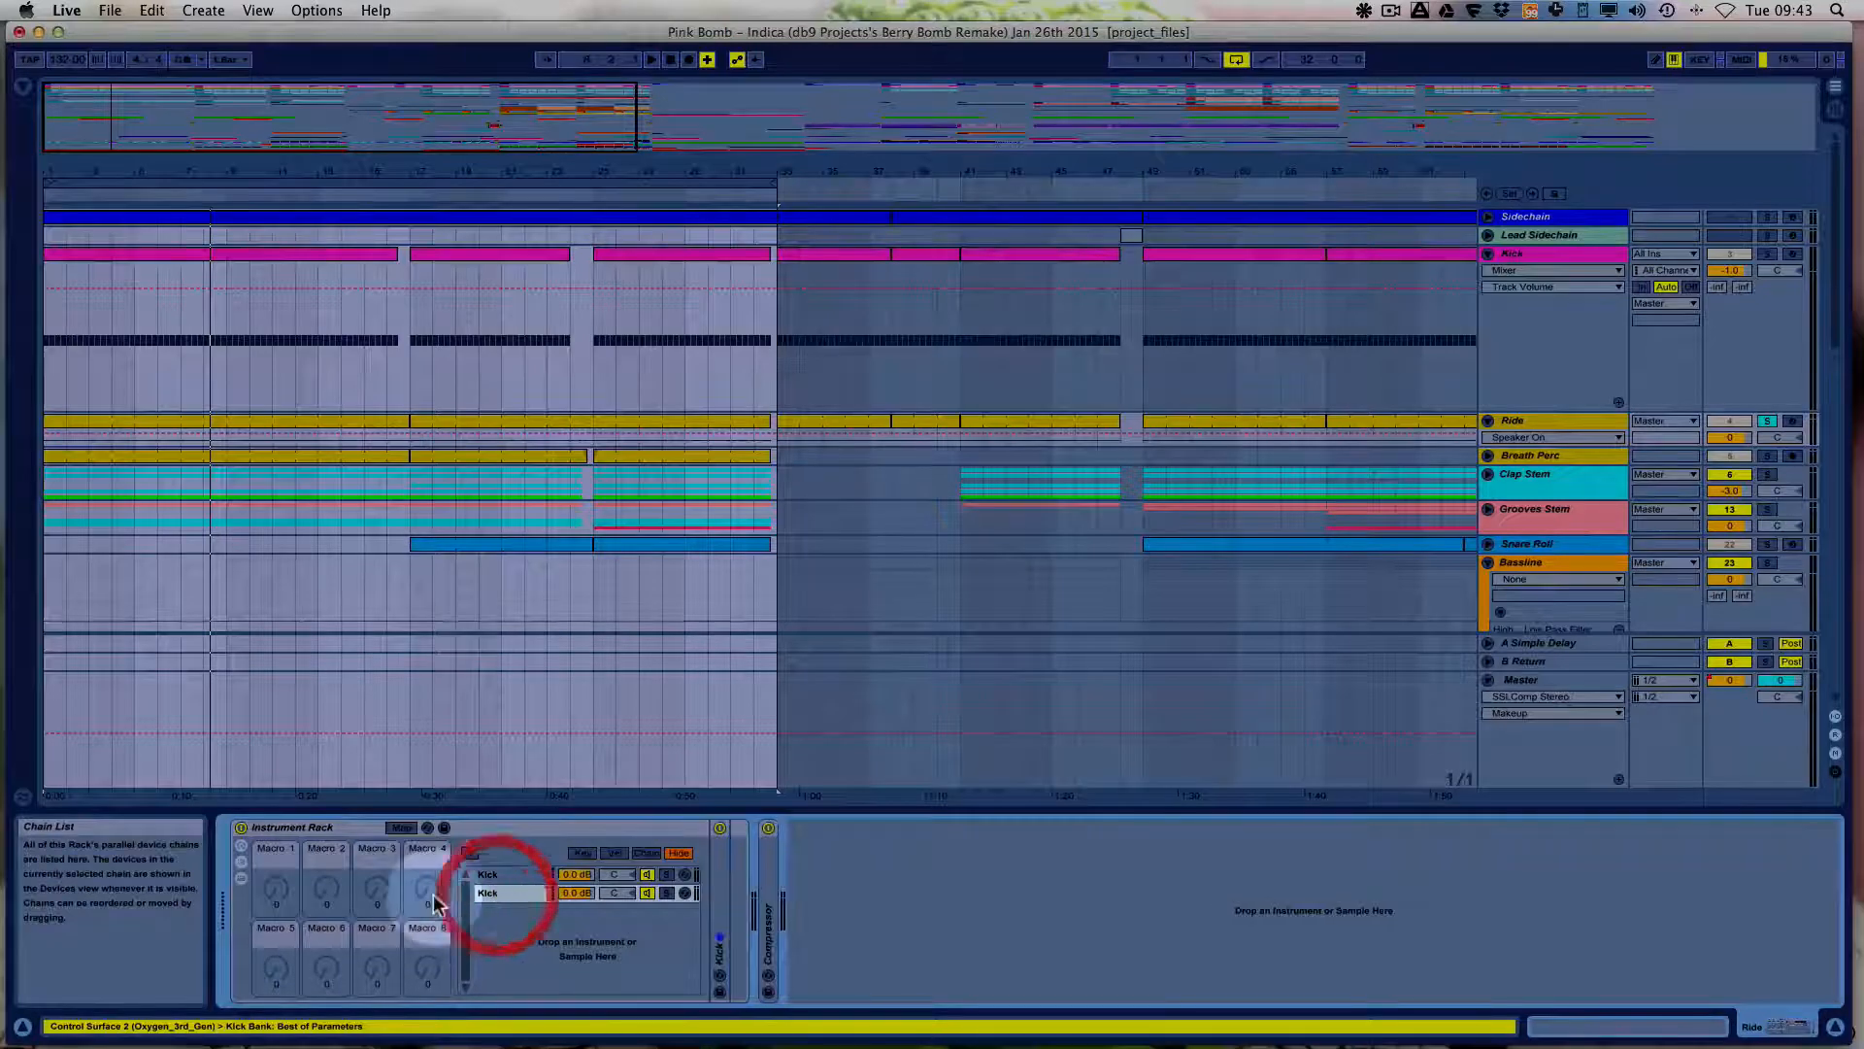
{"action": "double_click", "coordinate": [510, 877]}
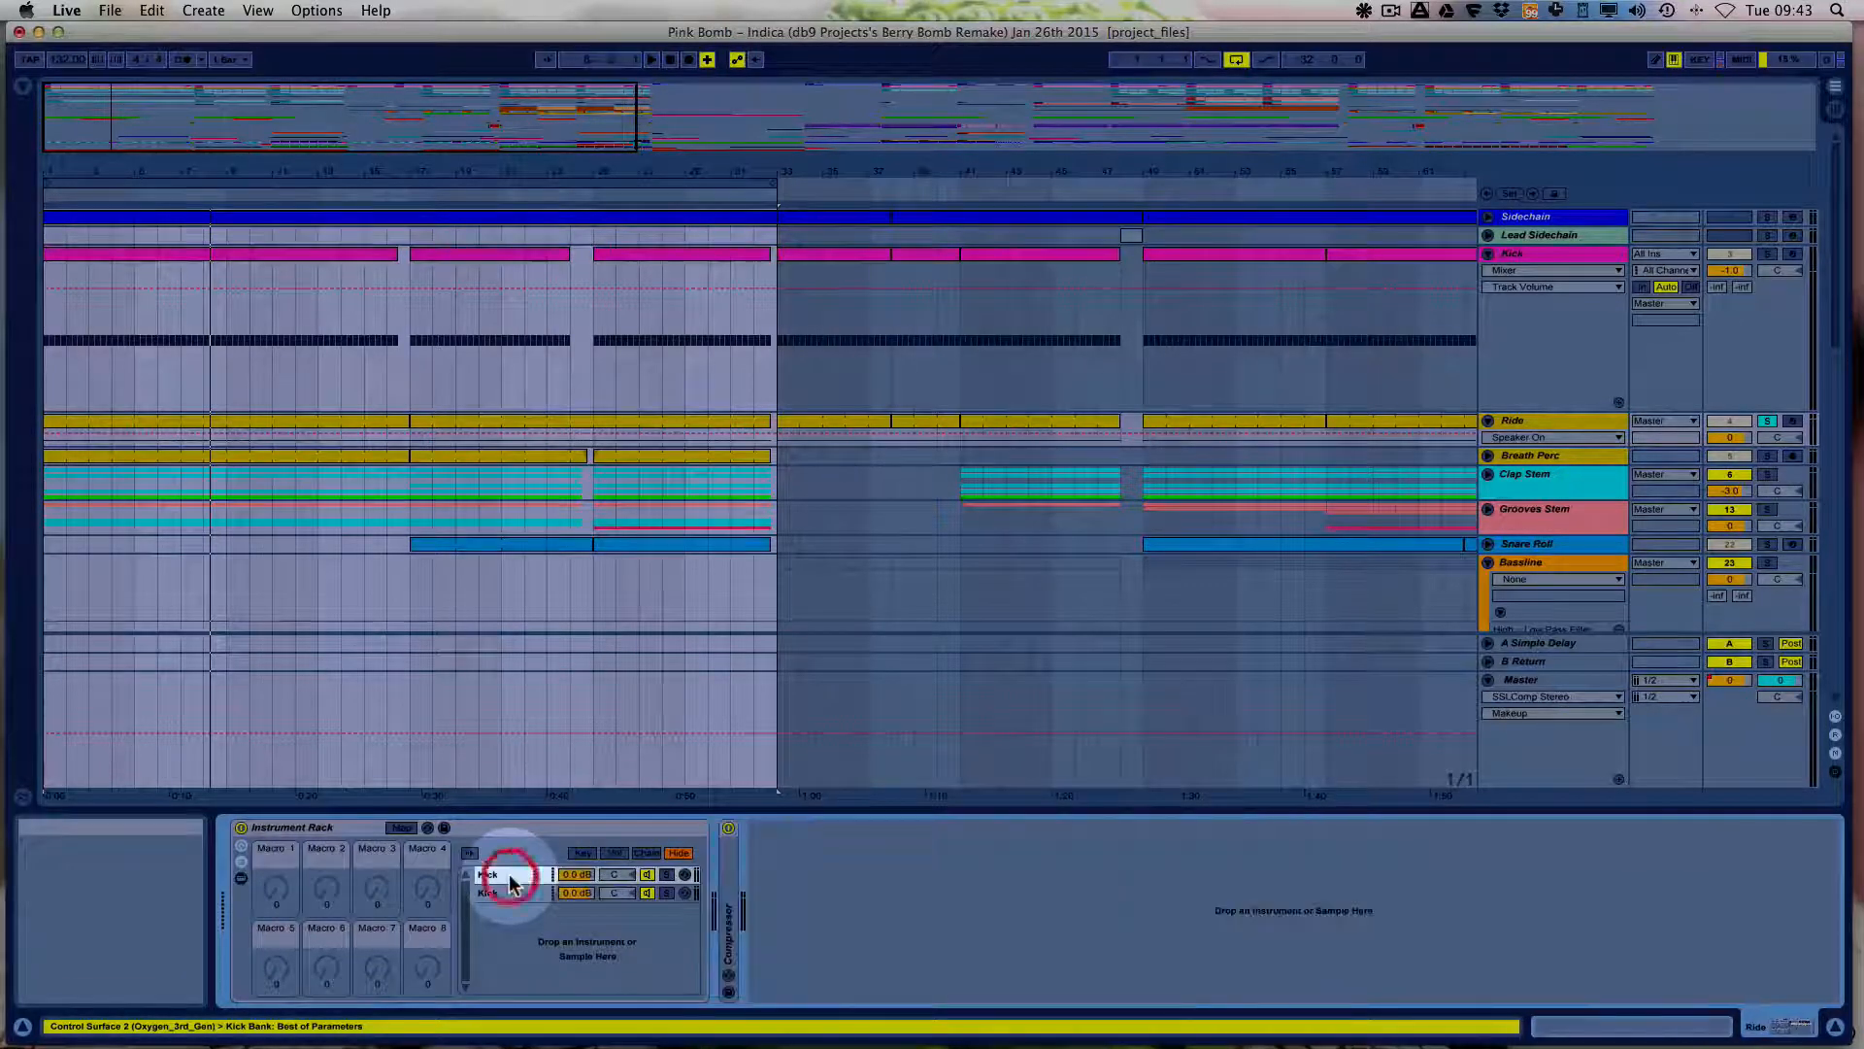
{"action": "double_click", "coordinate": [512, 879]}
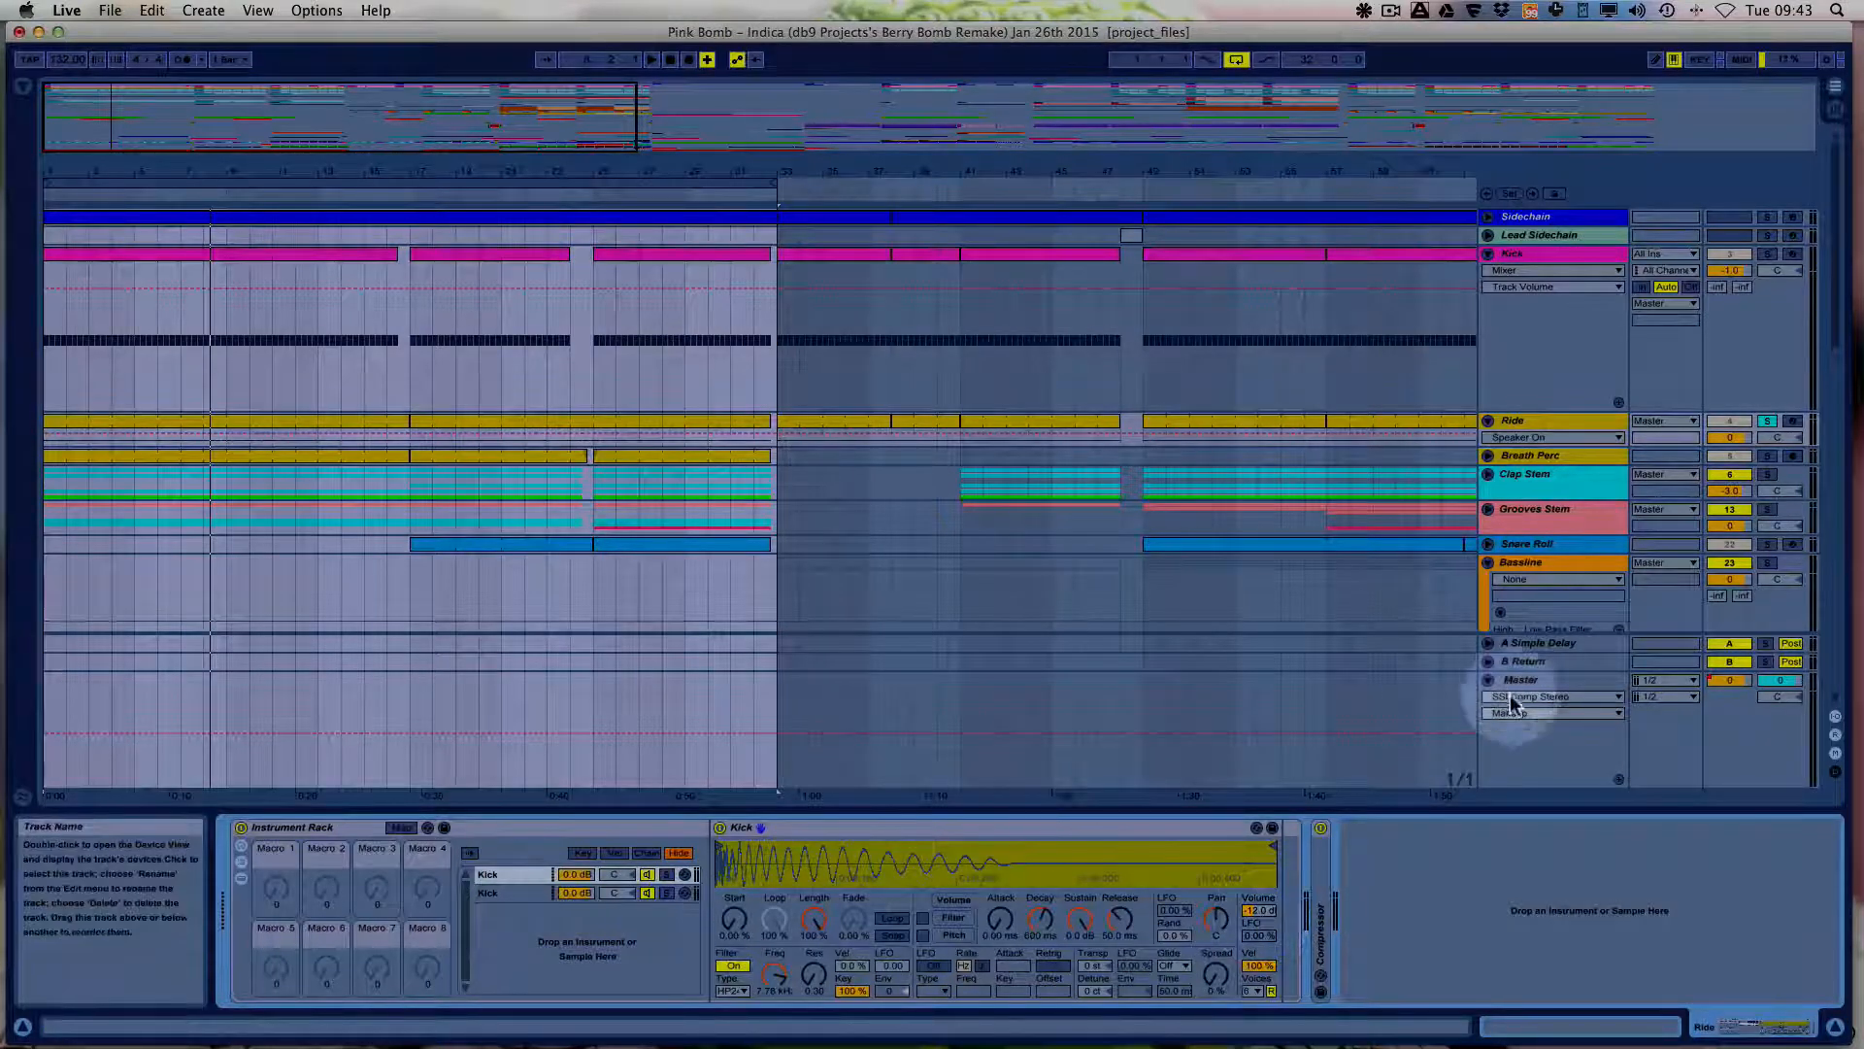
Play the soloed Ride track, inspect the notes of its first MIDI clip and return to its devices.
{"action": "left_click", "coordinate": [1520, 420]}
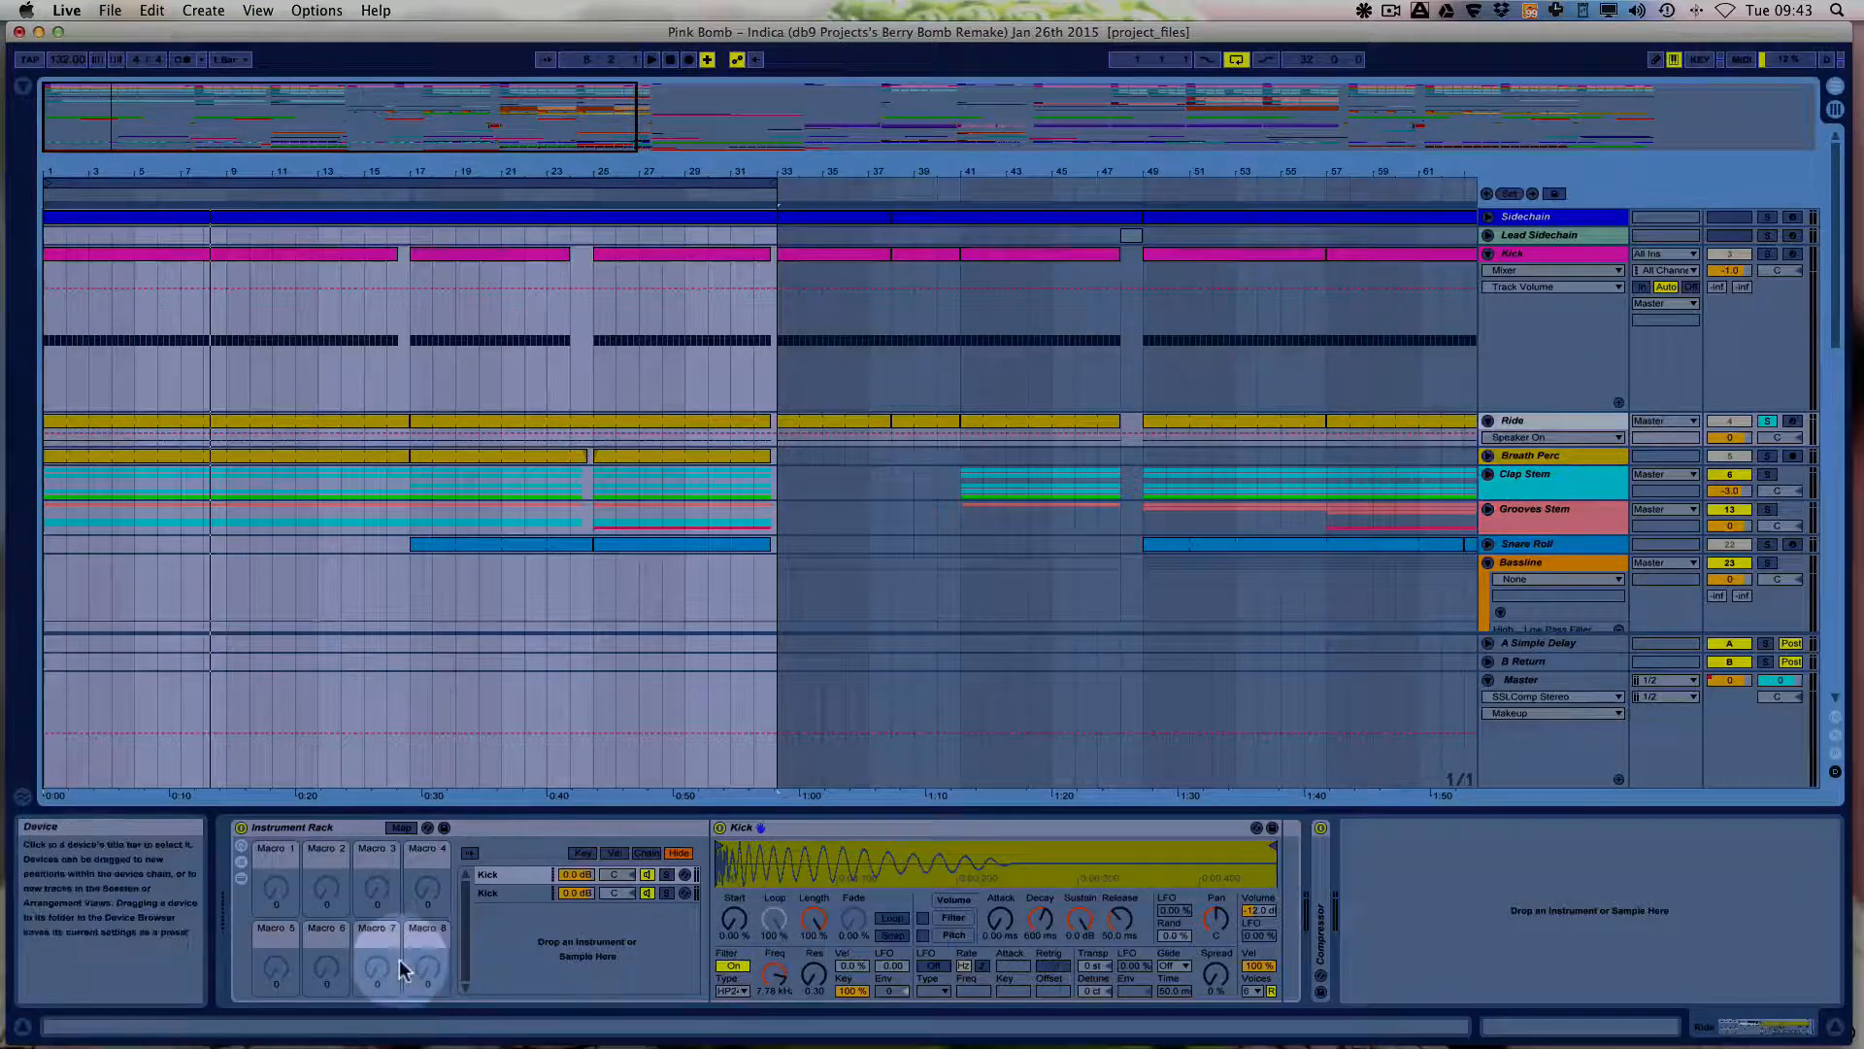
{"action": "key", "text": "space"}
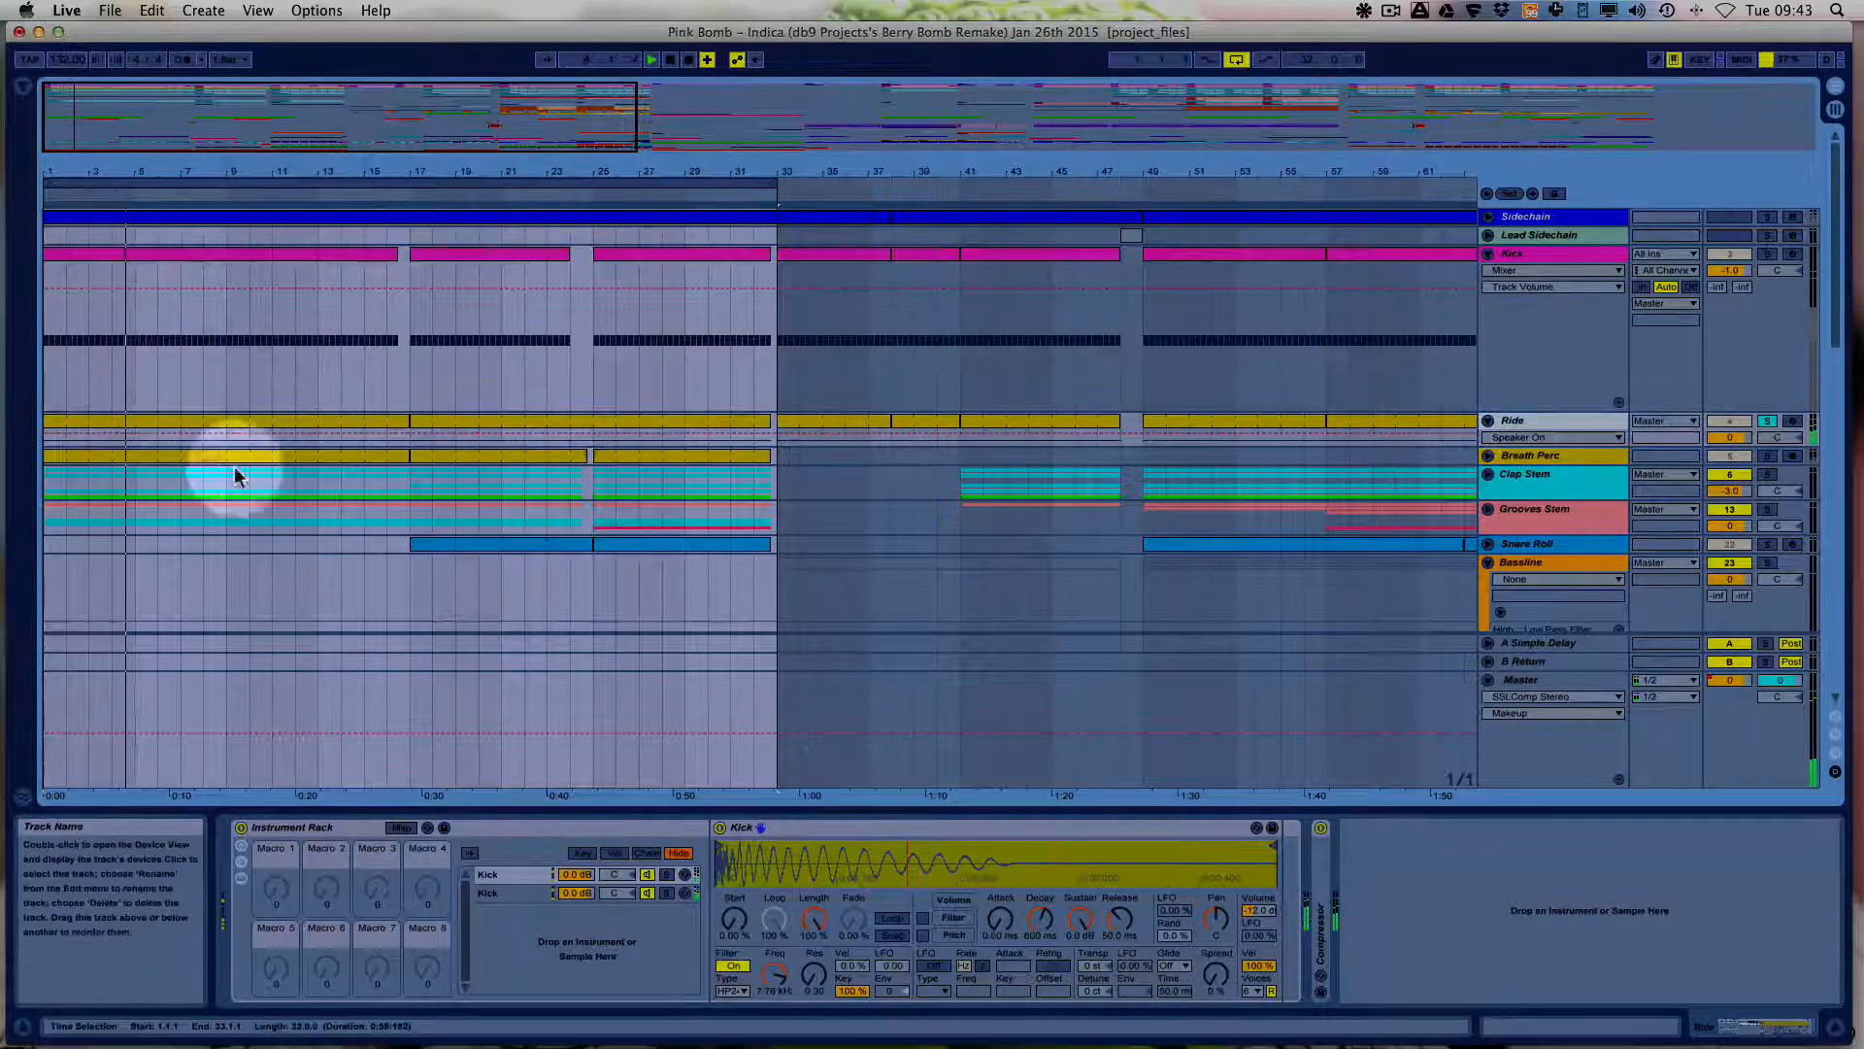
{"action": "double_click", "coordinate": [197, 417]}
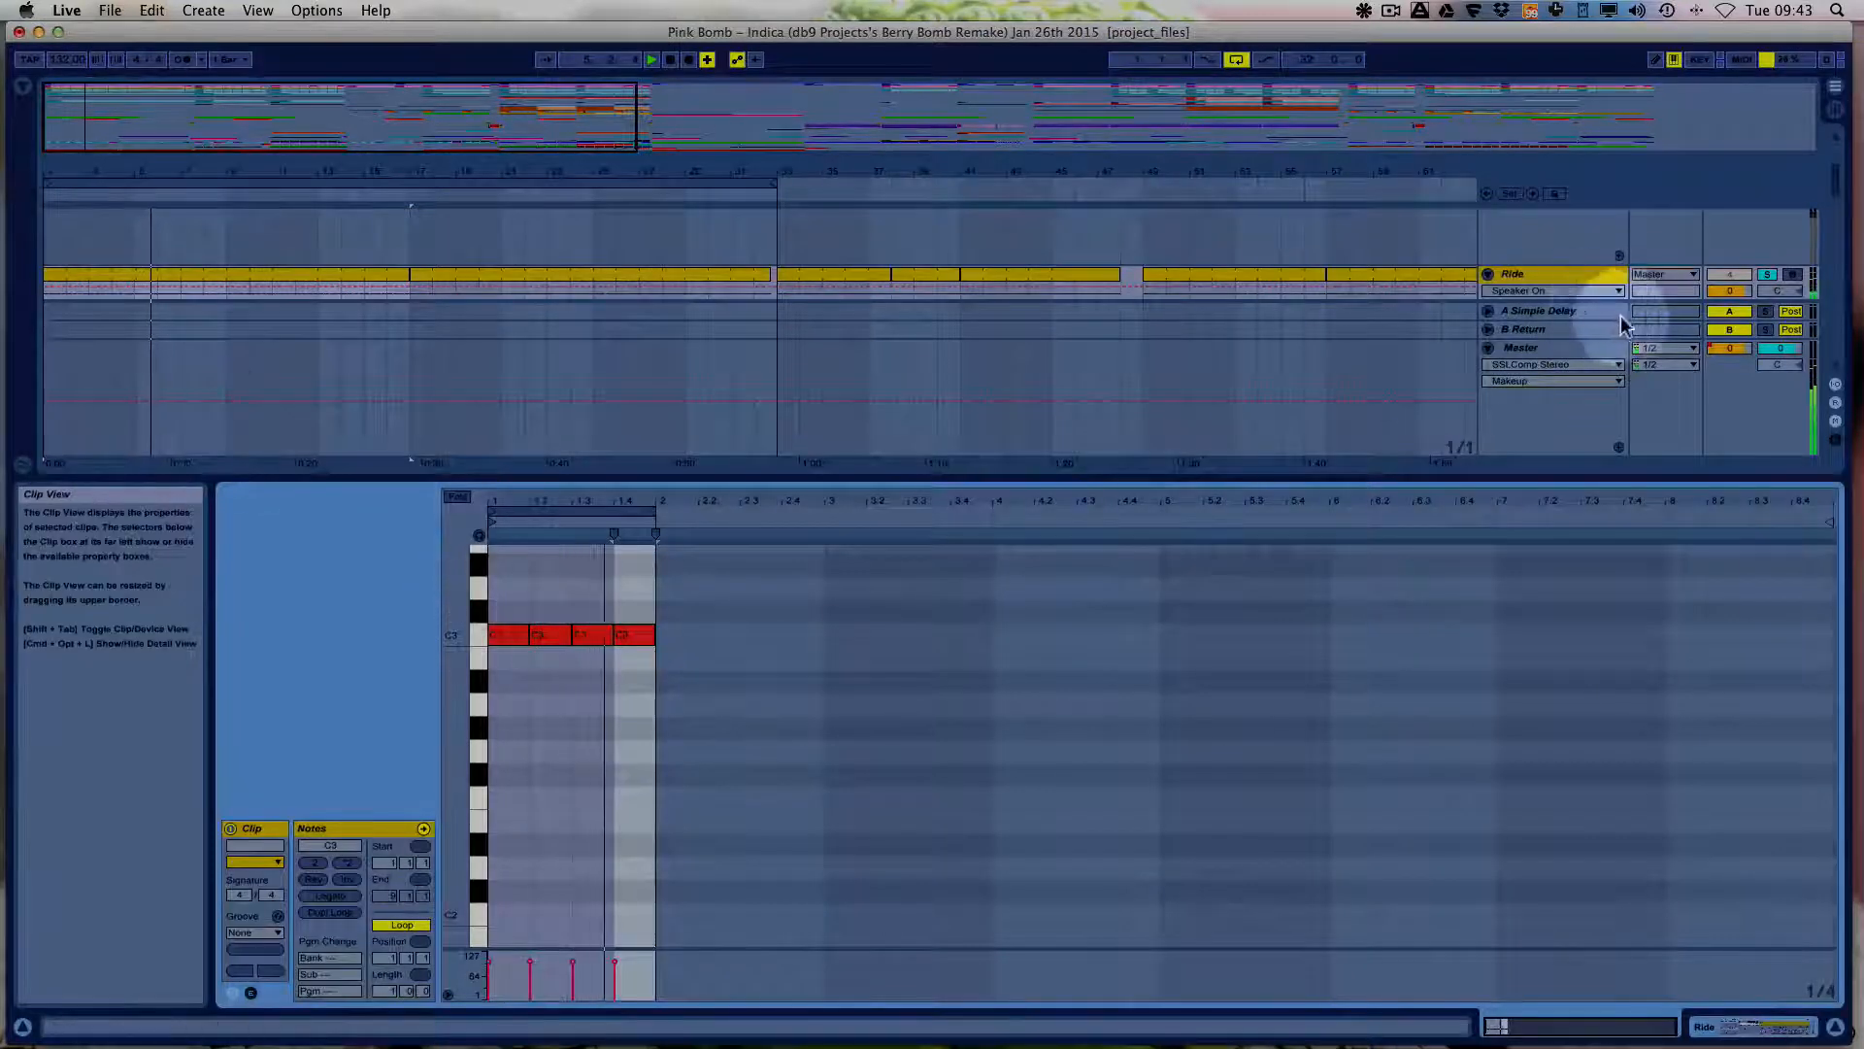
{"action": "left_click", "coordinate": [1544, 274]}
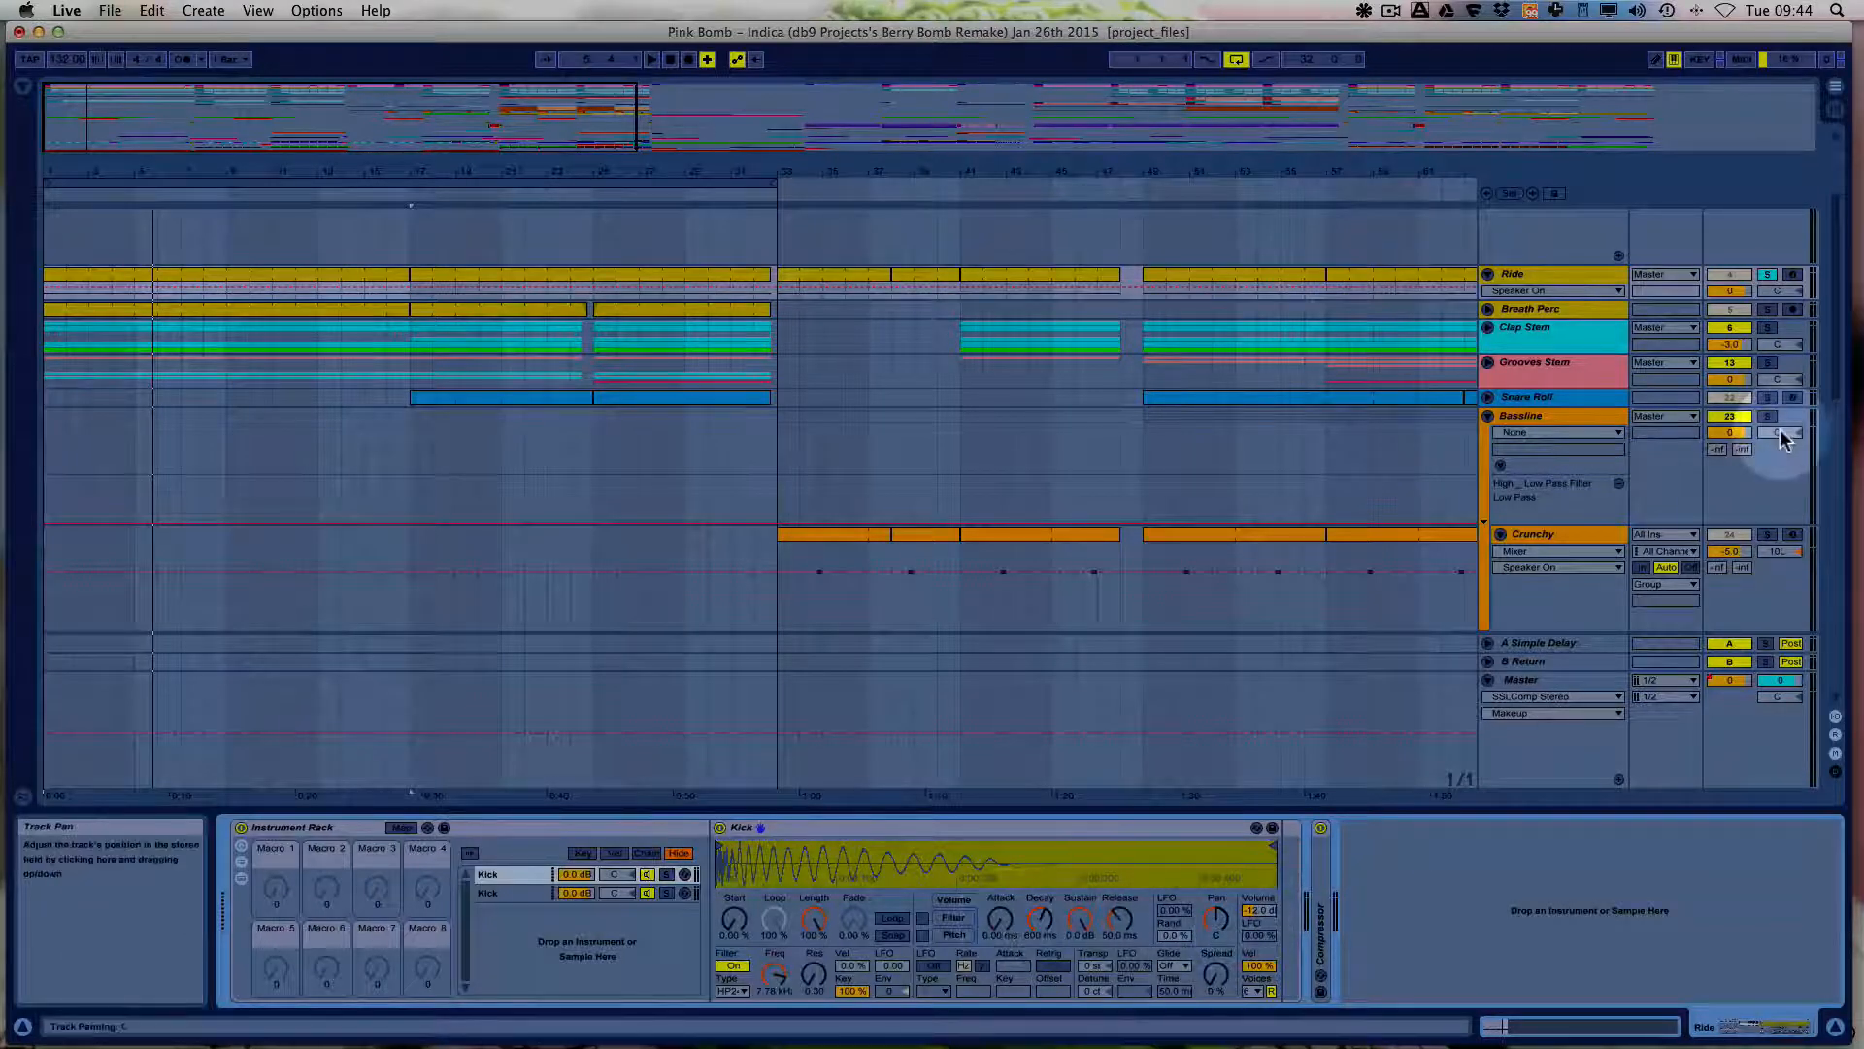
Show the Breath Perc track's devices and play the arrangement with the Kick and Ride tracks soloed together.
{"action": "left_click", "coordinate": [1767, 308]}
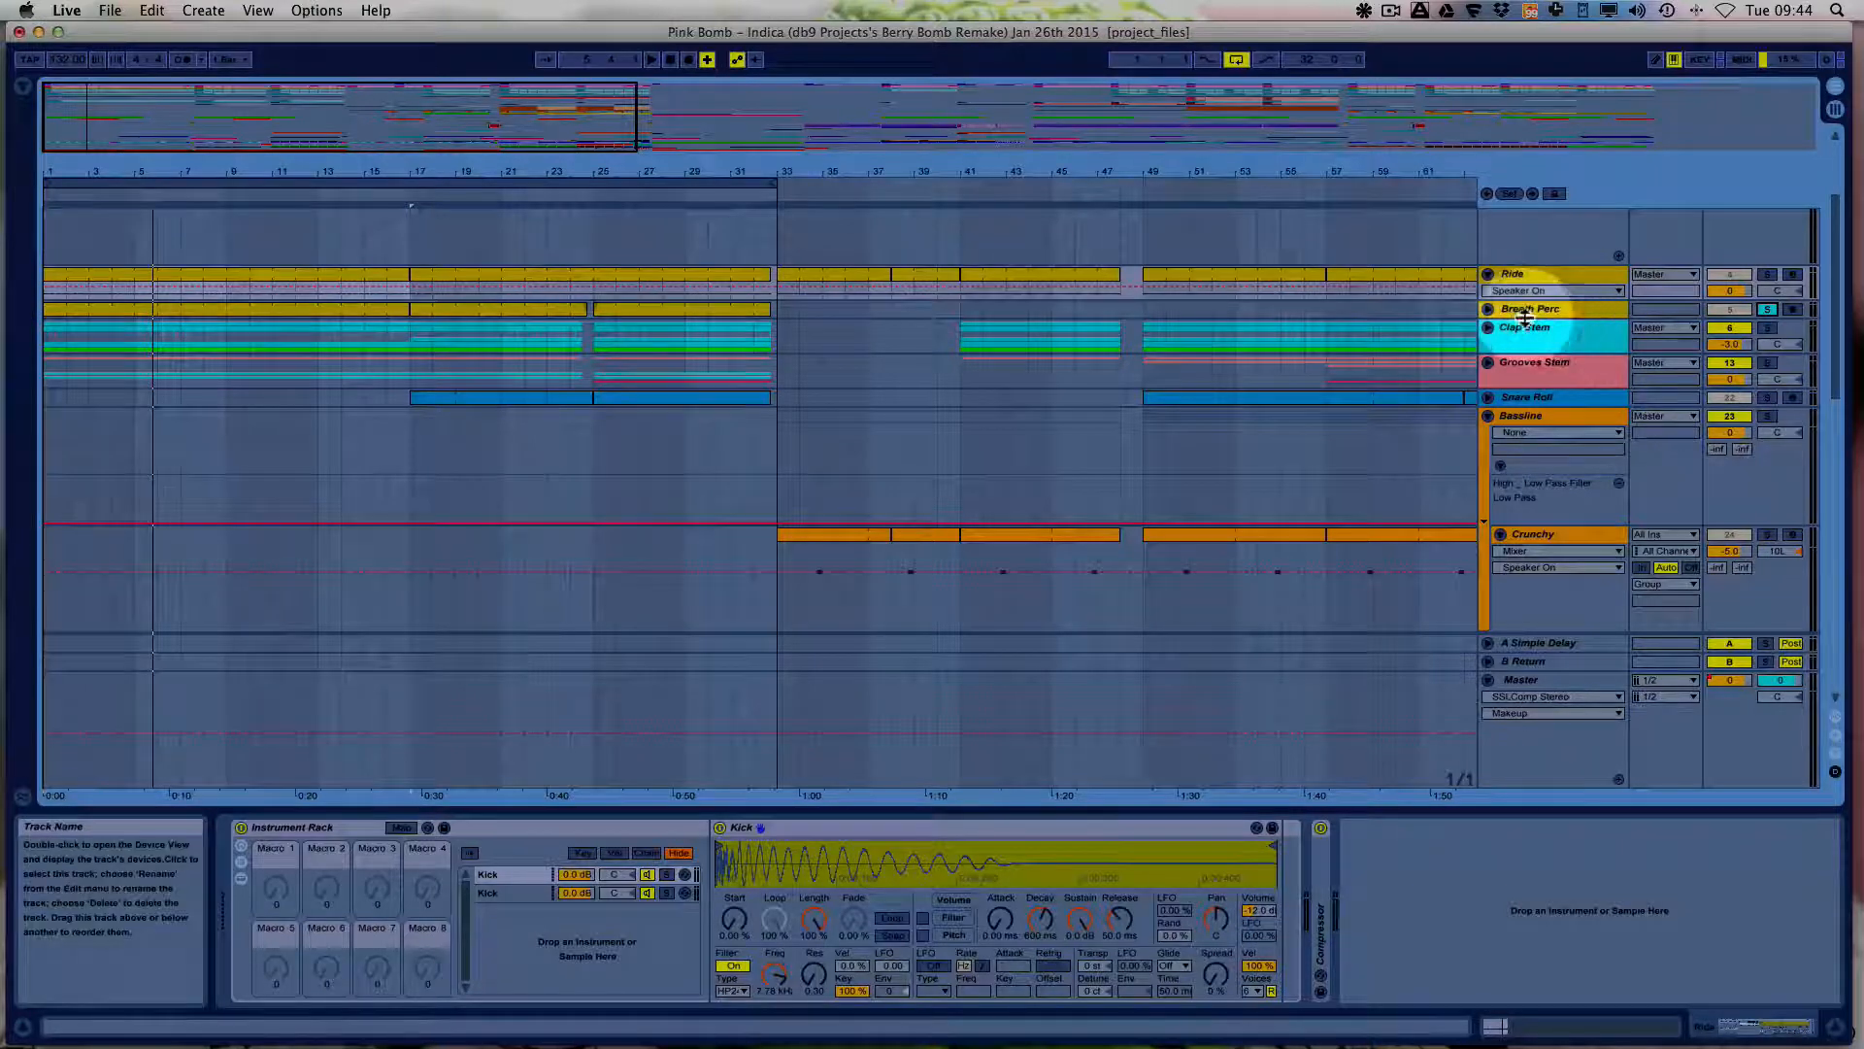
{"action": "left_click", "coordinate": [1558, 311]}
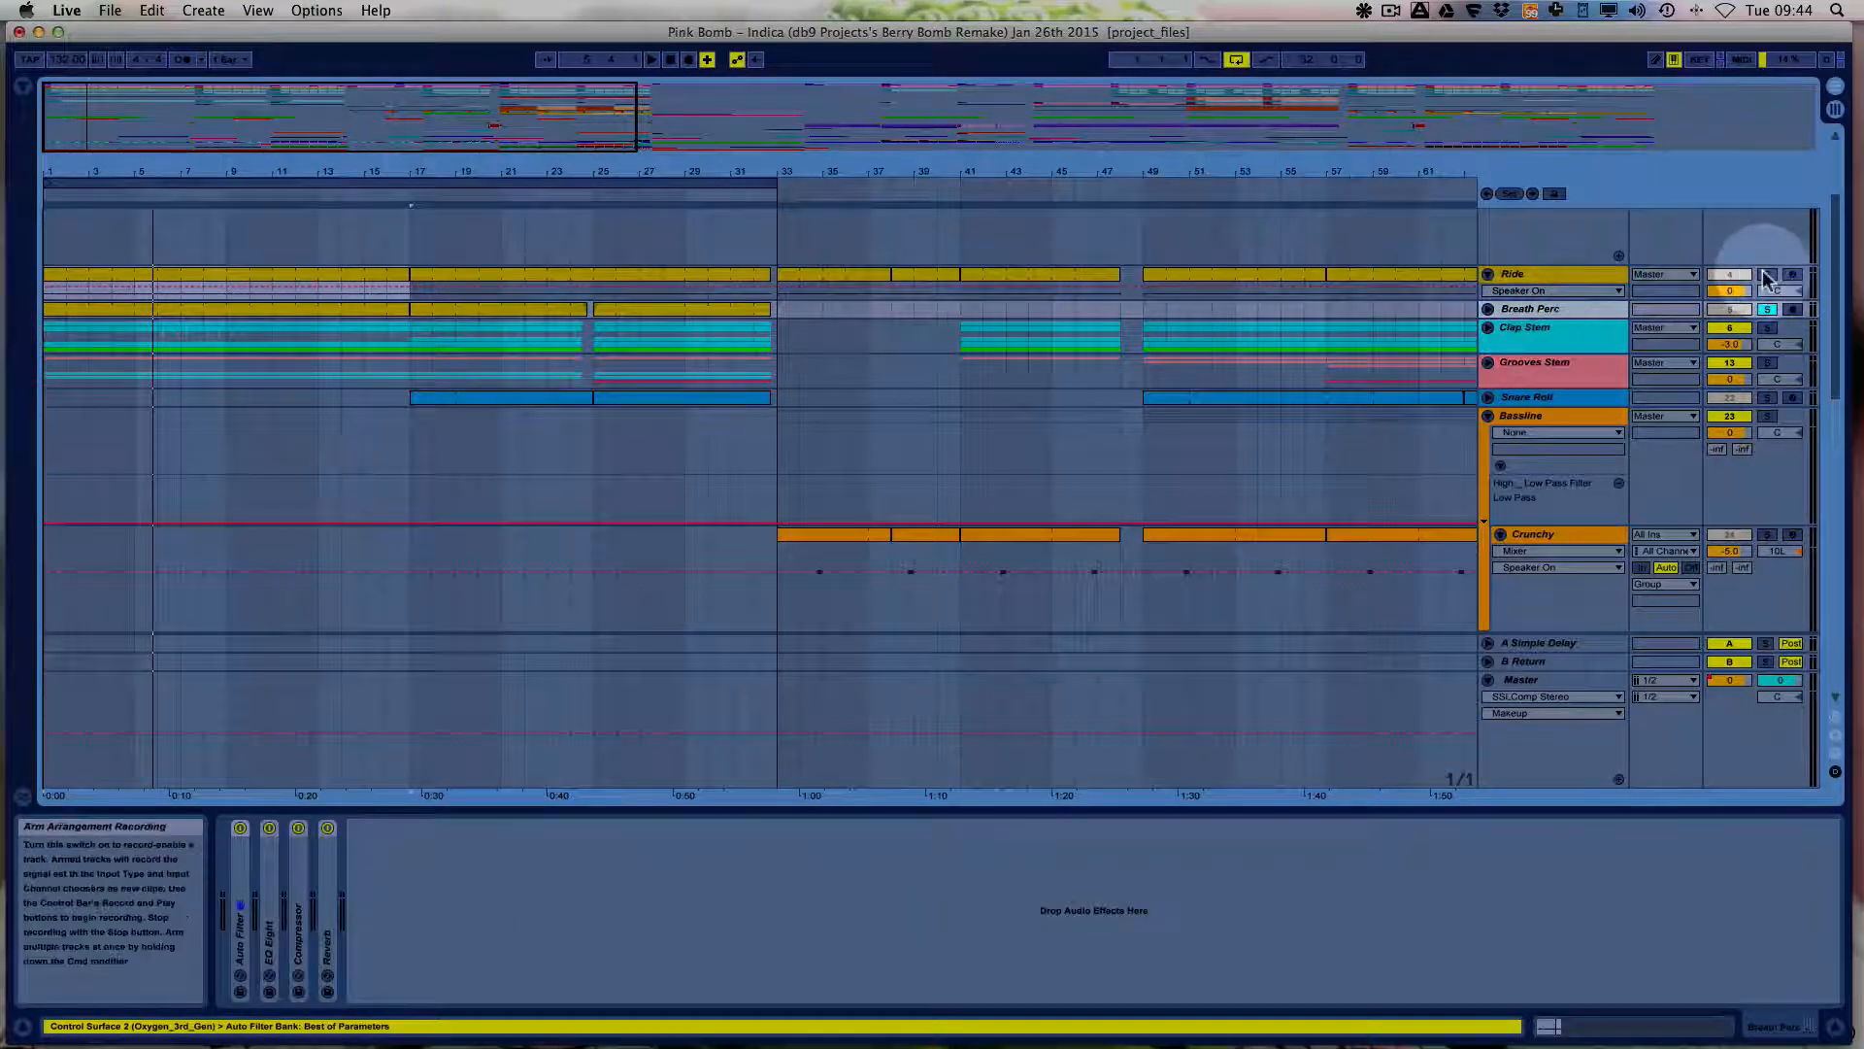
{"action": "scroll", "coordinate": [1252, 614], "scroll_direction": "up", "scroll_amount": 3}
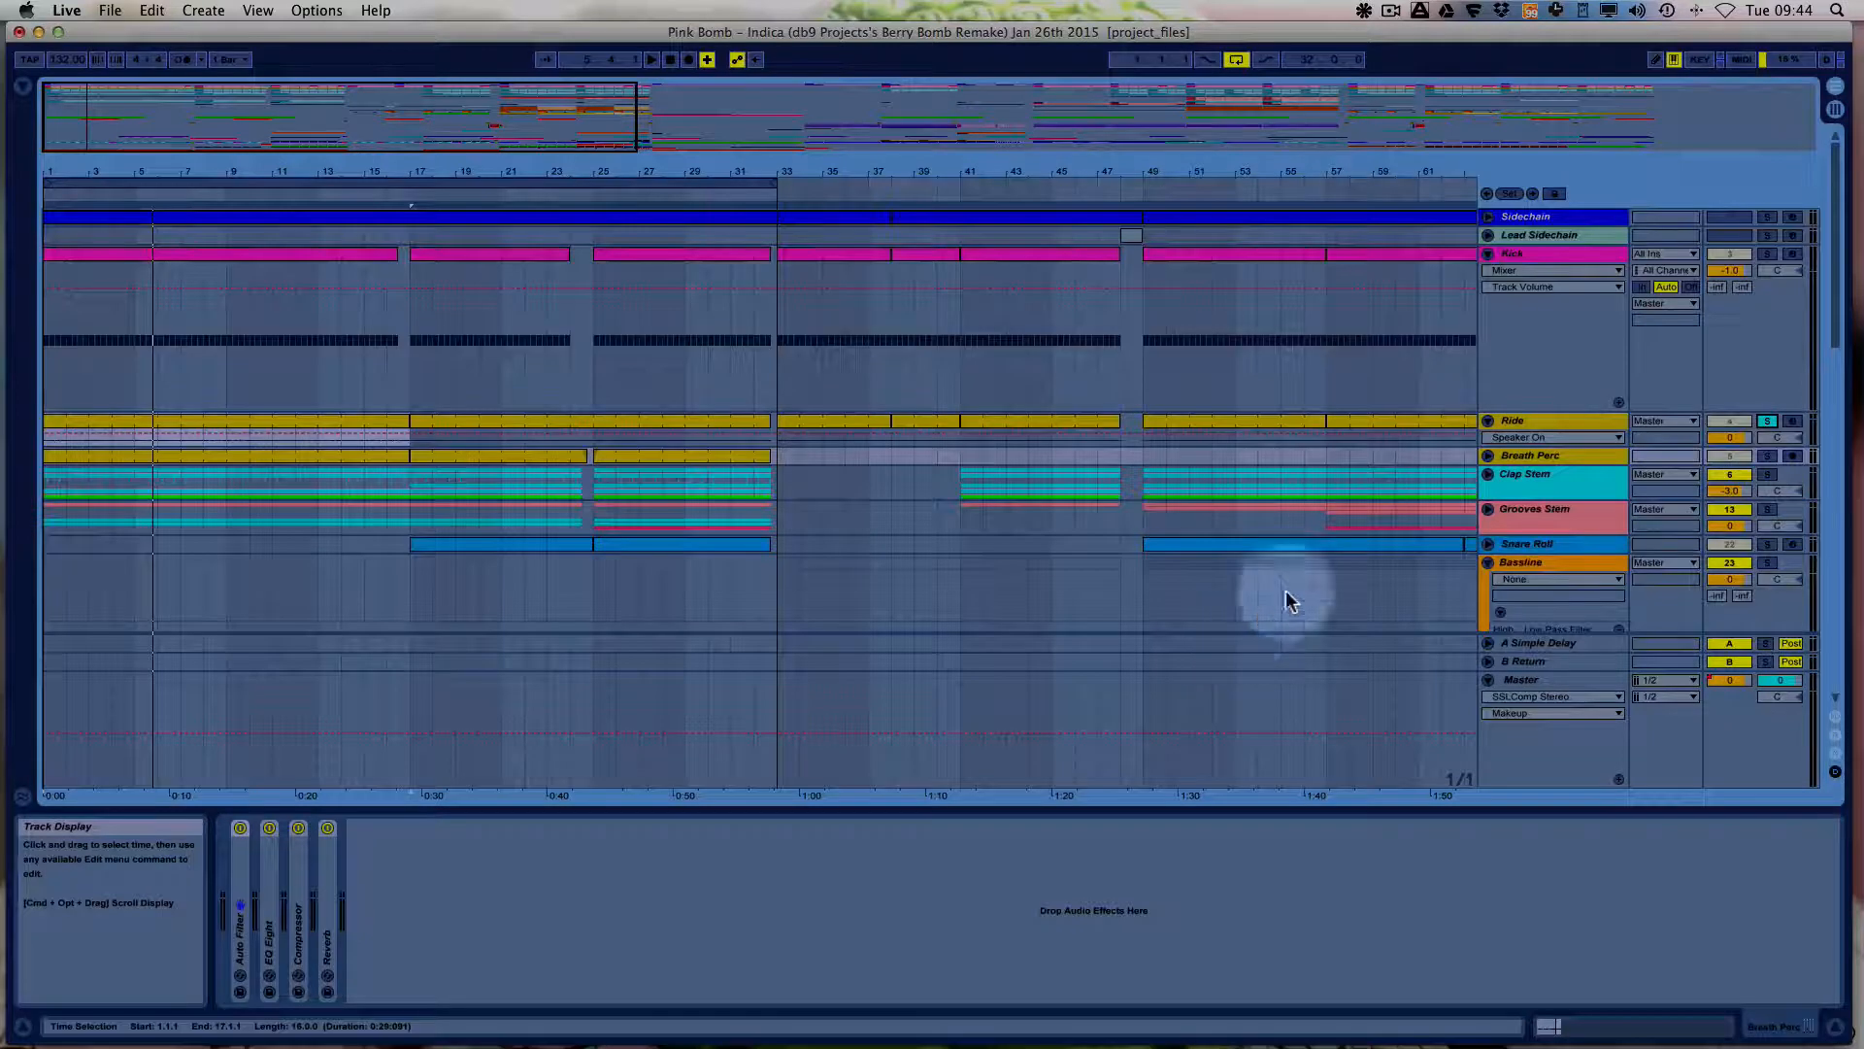
{"action": "key", "text": "space"}
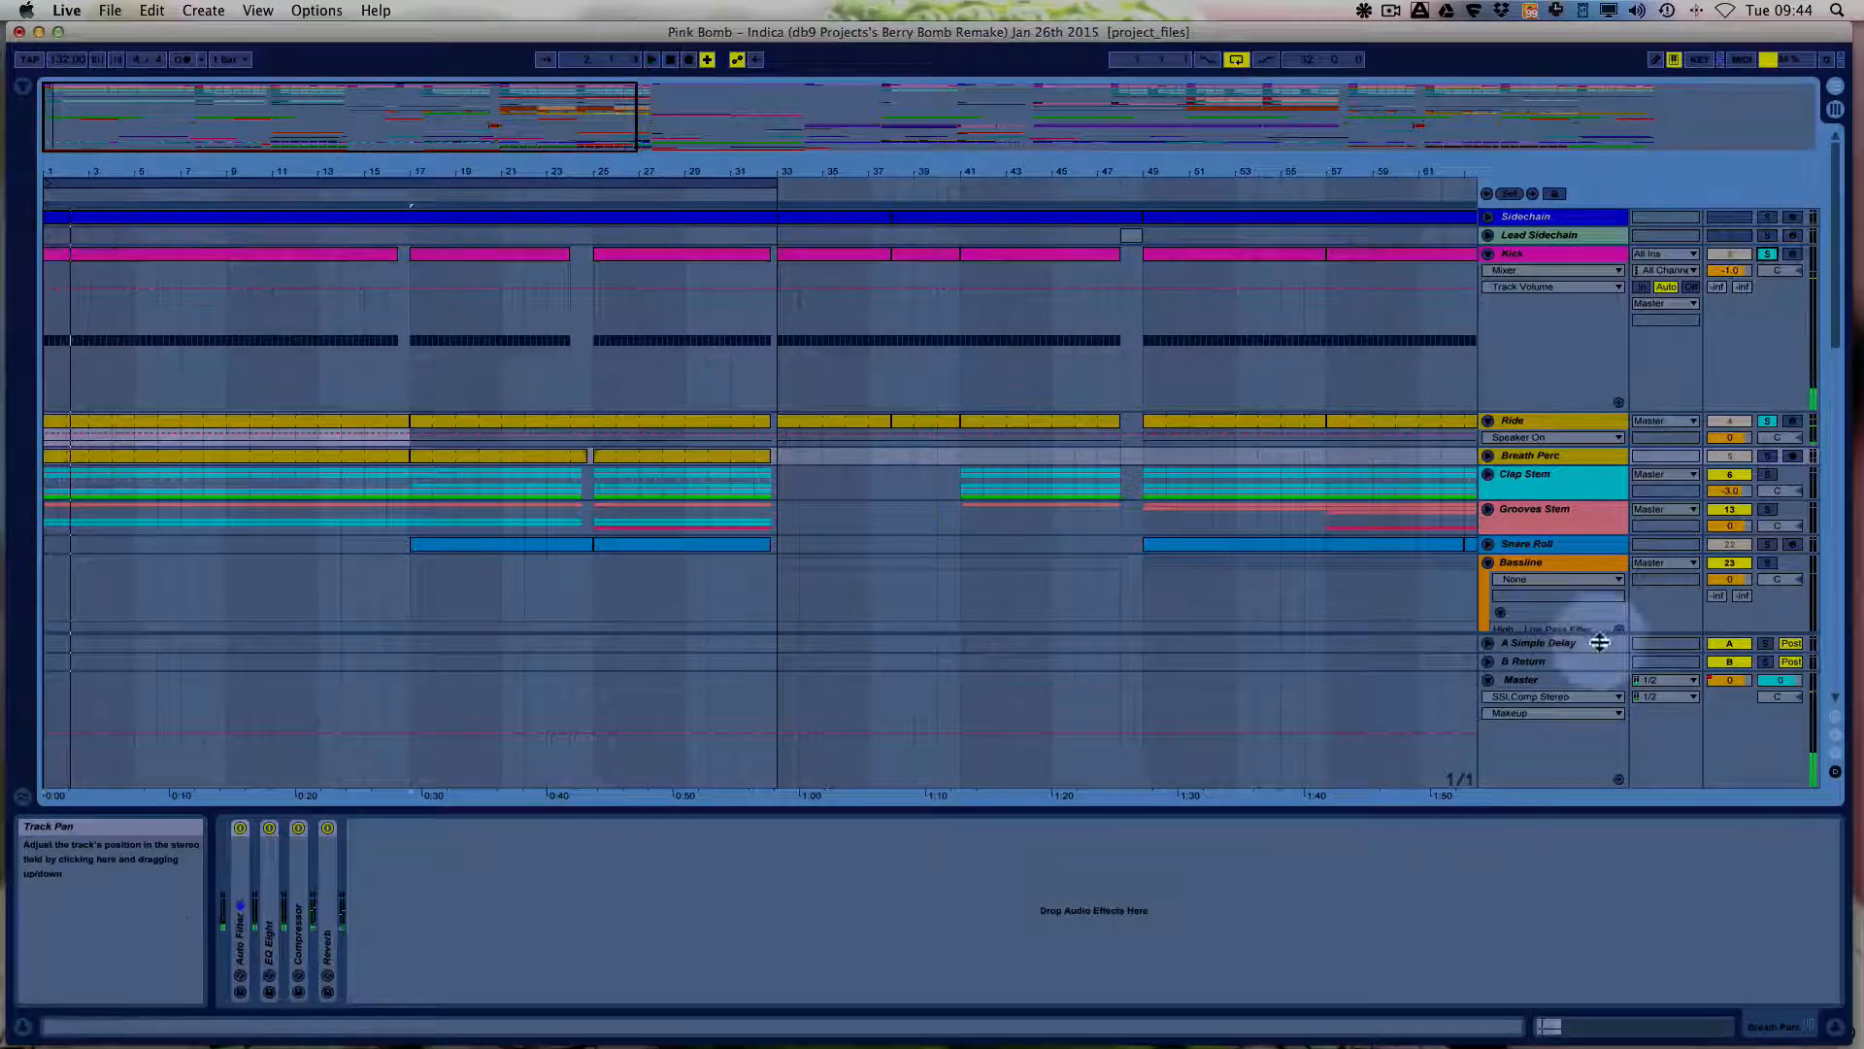
Show the Master track's devices and deactivate its Audio Effect Rack and Stereo Enhanced Master rack.
{"action": "left_click", "coordinate": [1524, 686]}
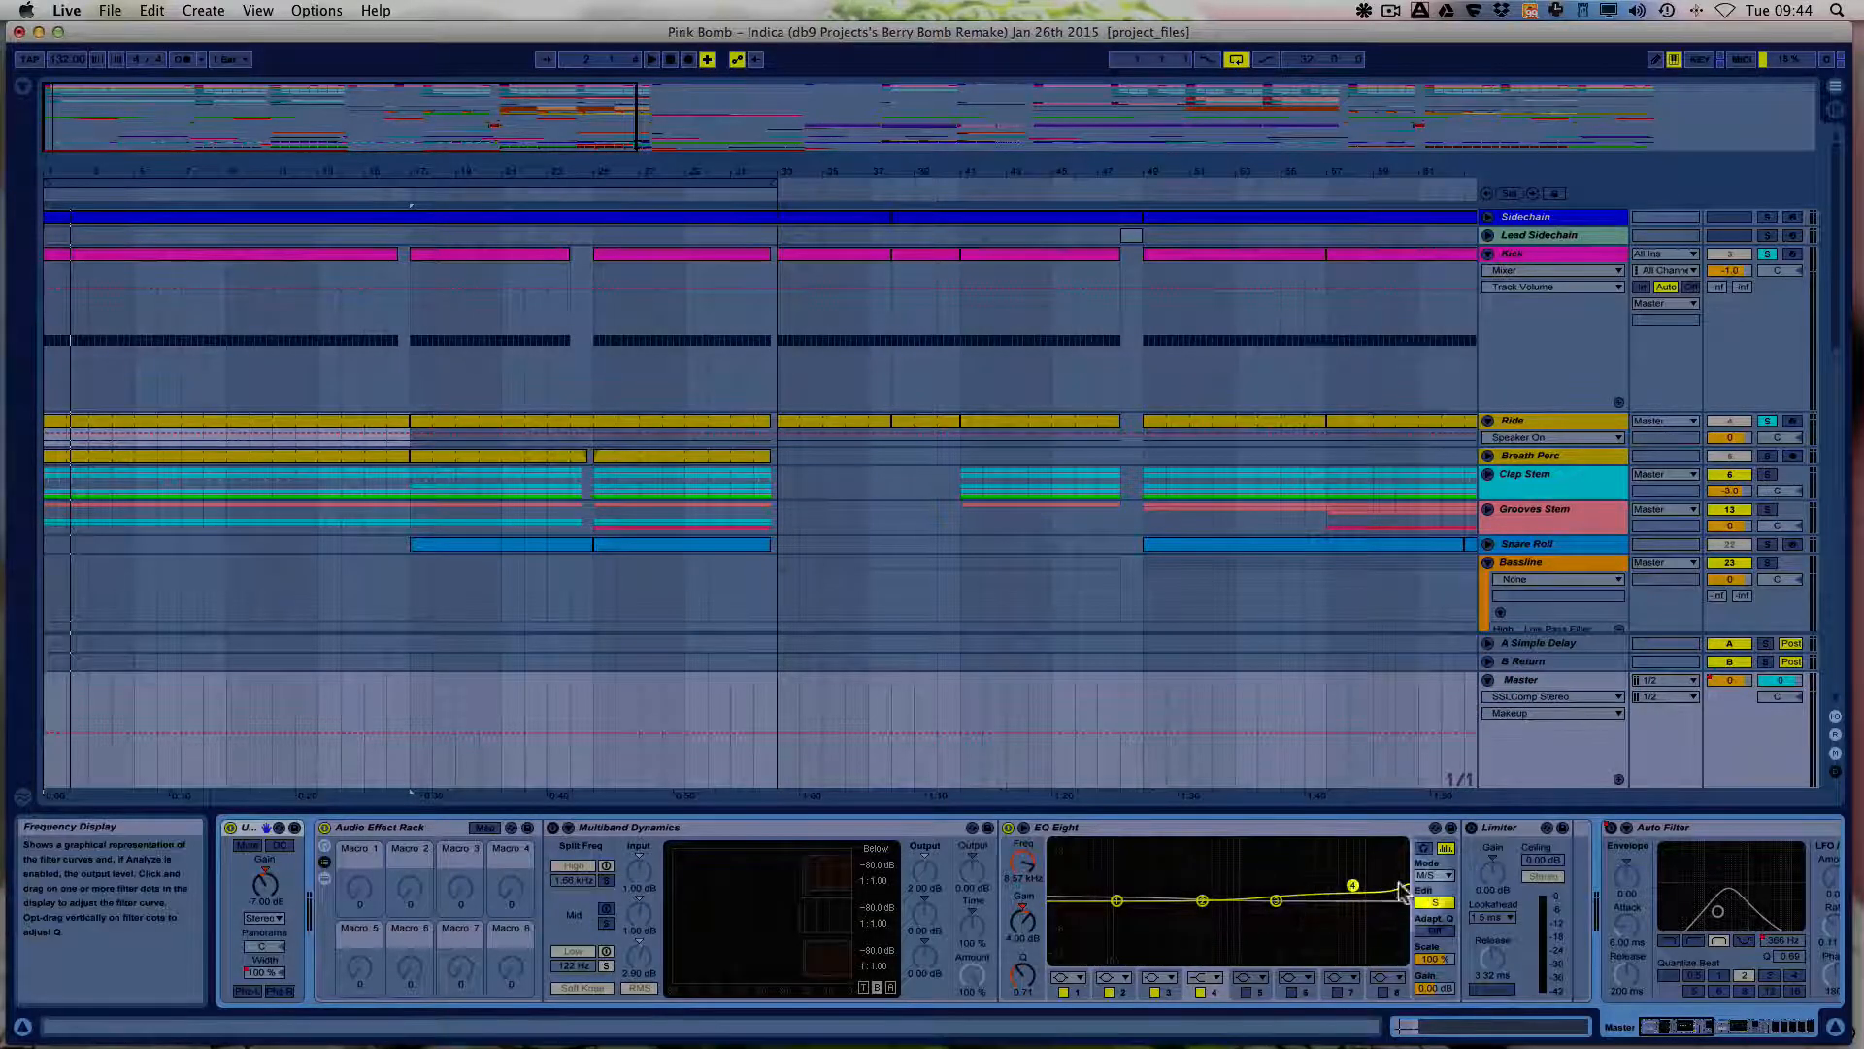
{"action": "left_click", "coordinate": [325, 827]}
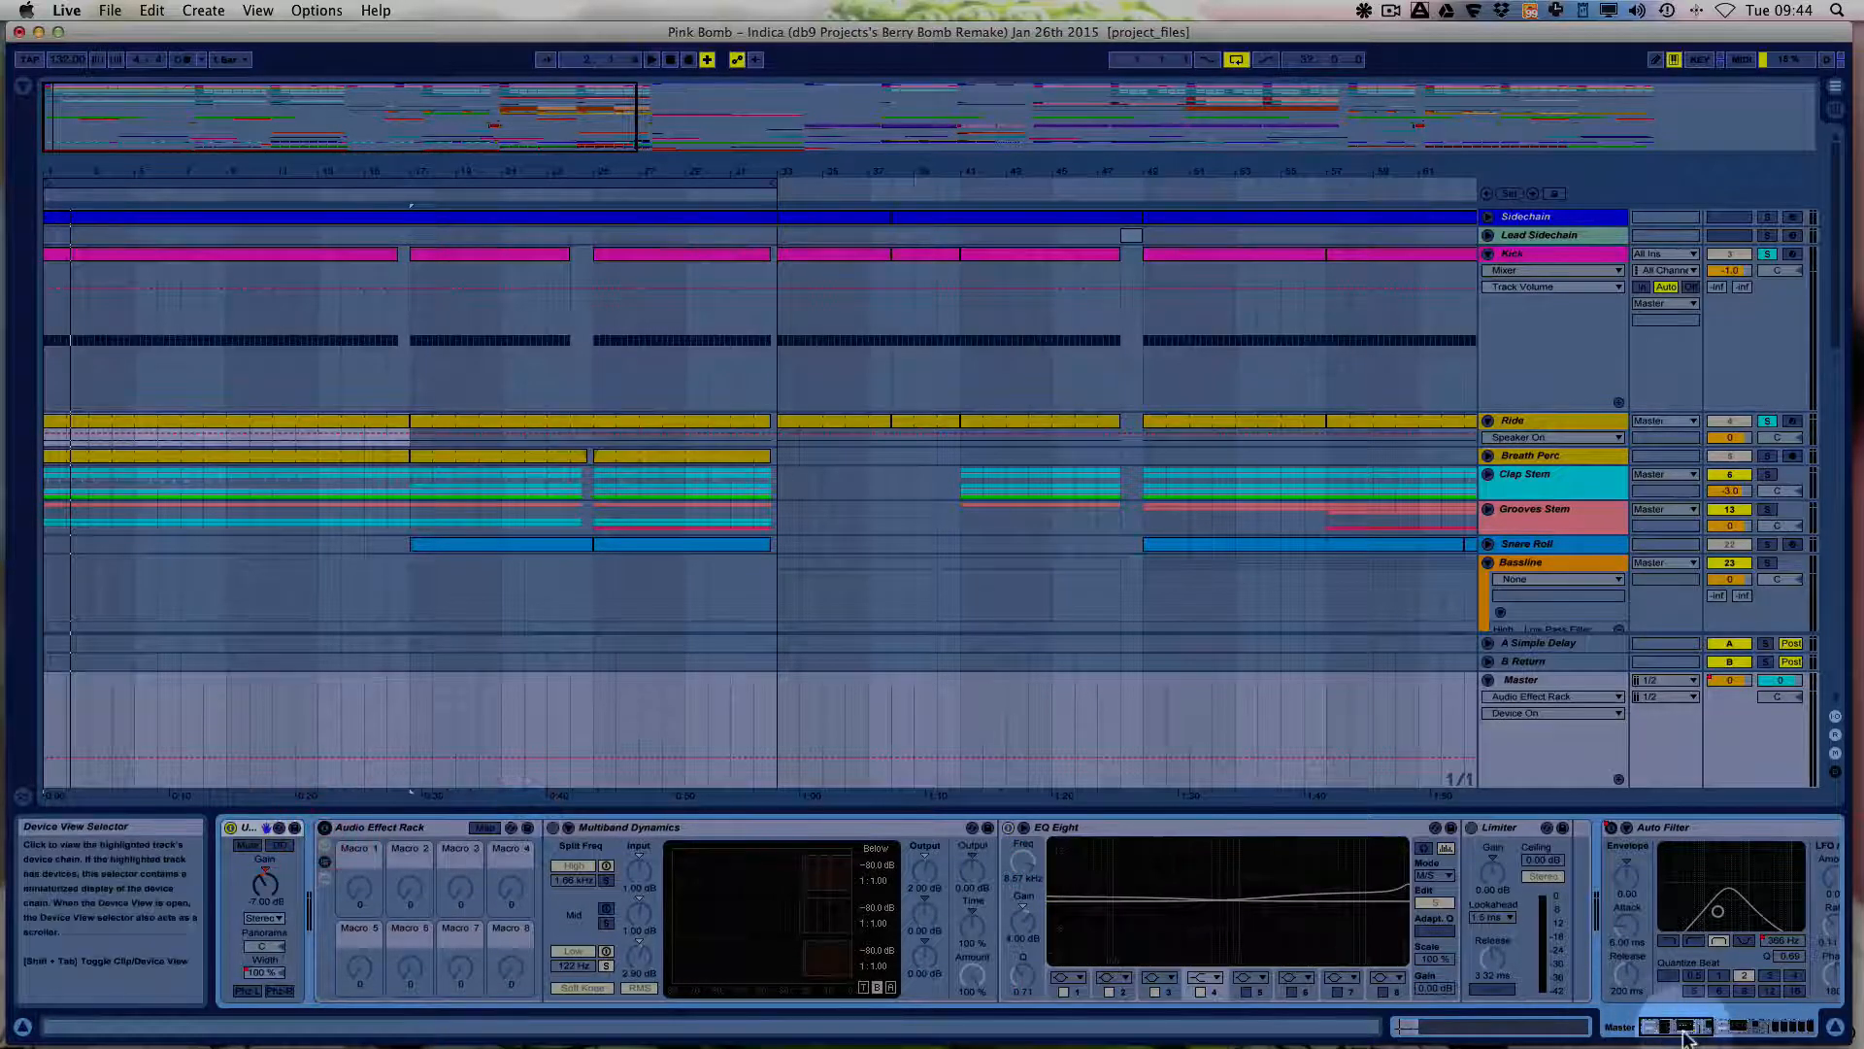
{"action": "left_click_drag", "start_coordinate": [1685, 1037], "coordinate": [1753, 1037]}
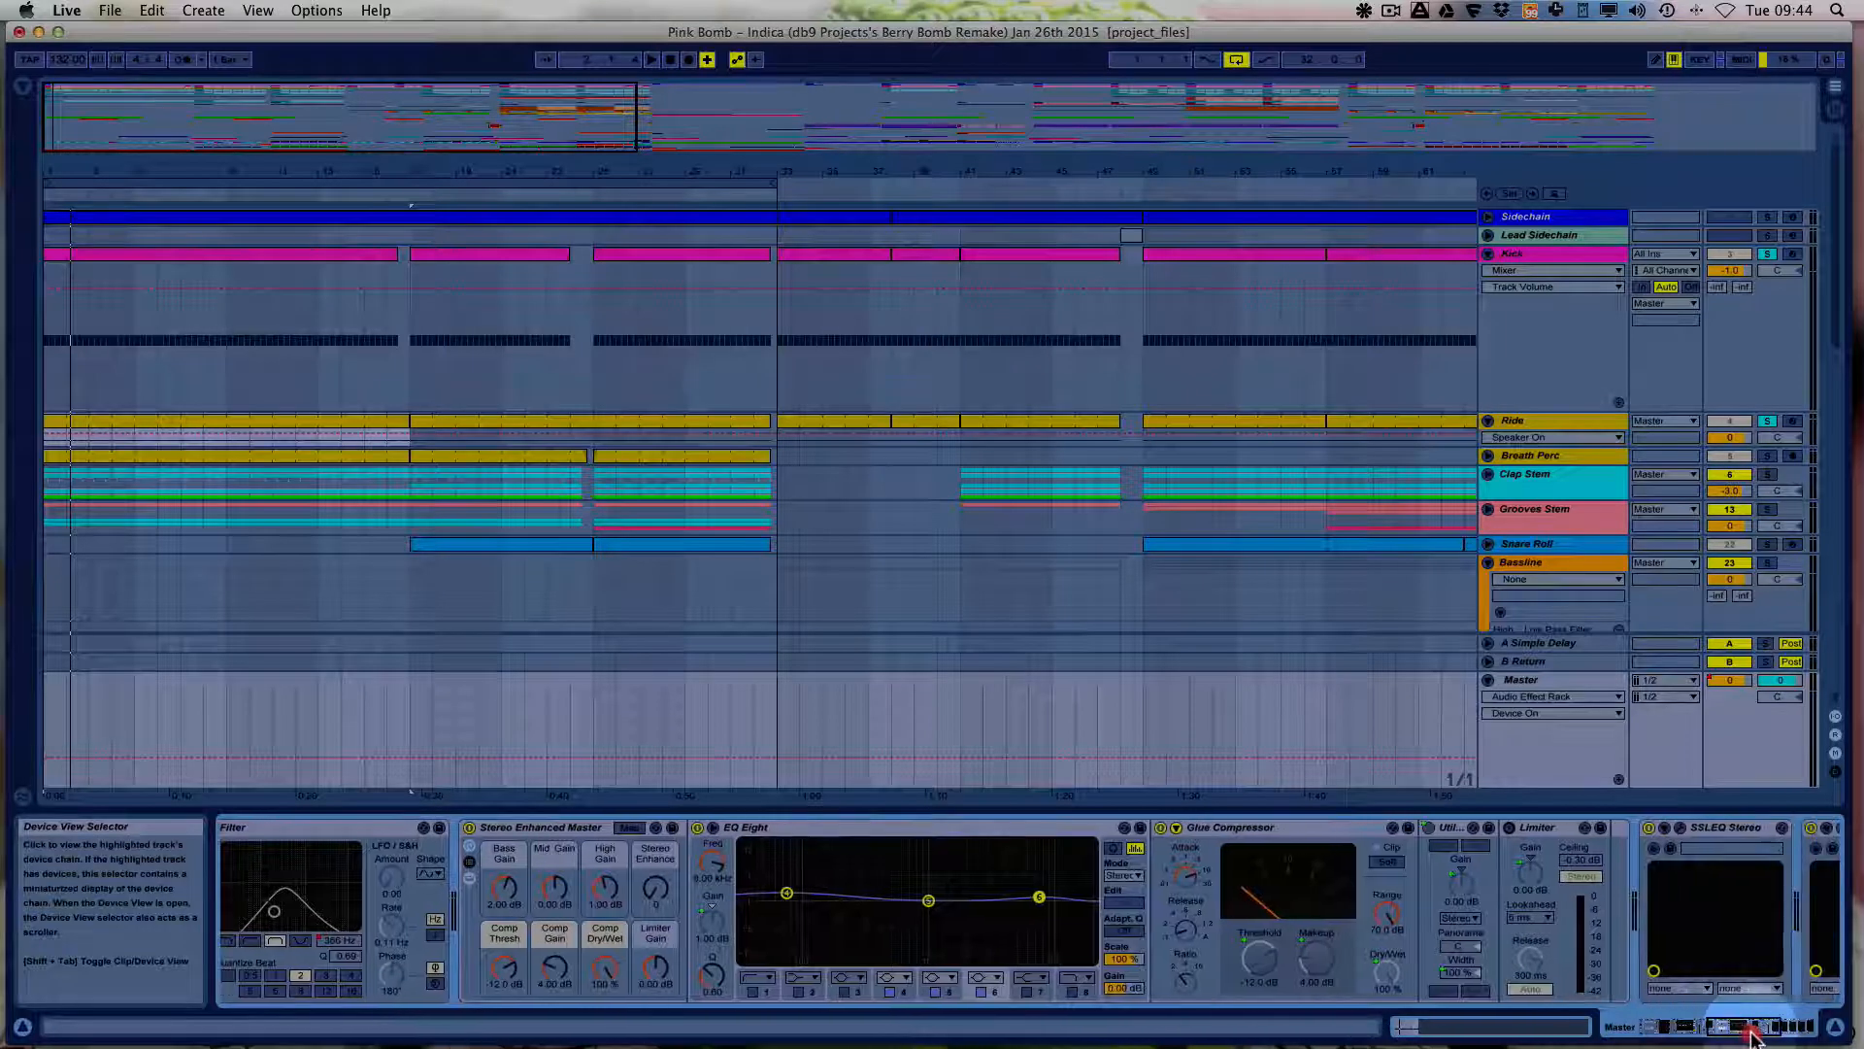
{"action": "left_click", "coordinate": [481, 828]}
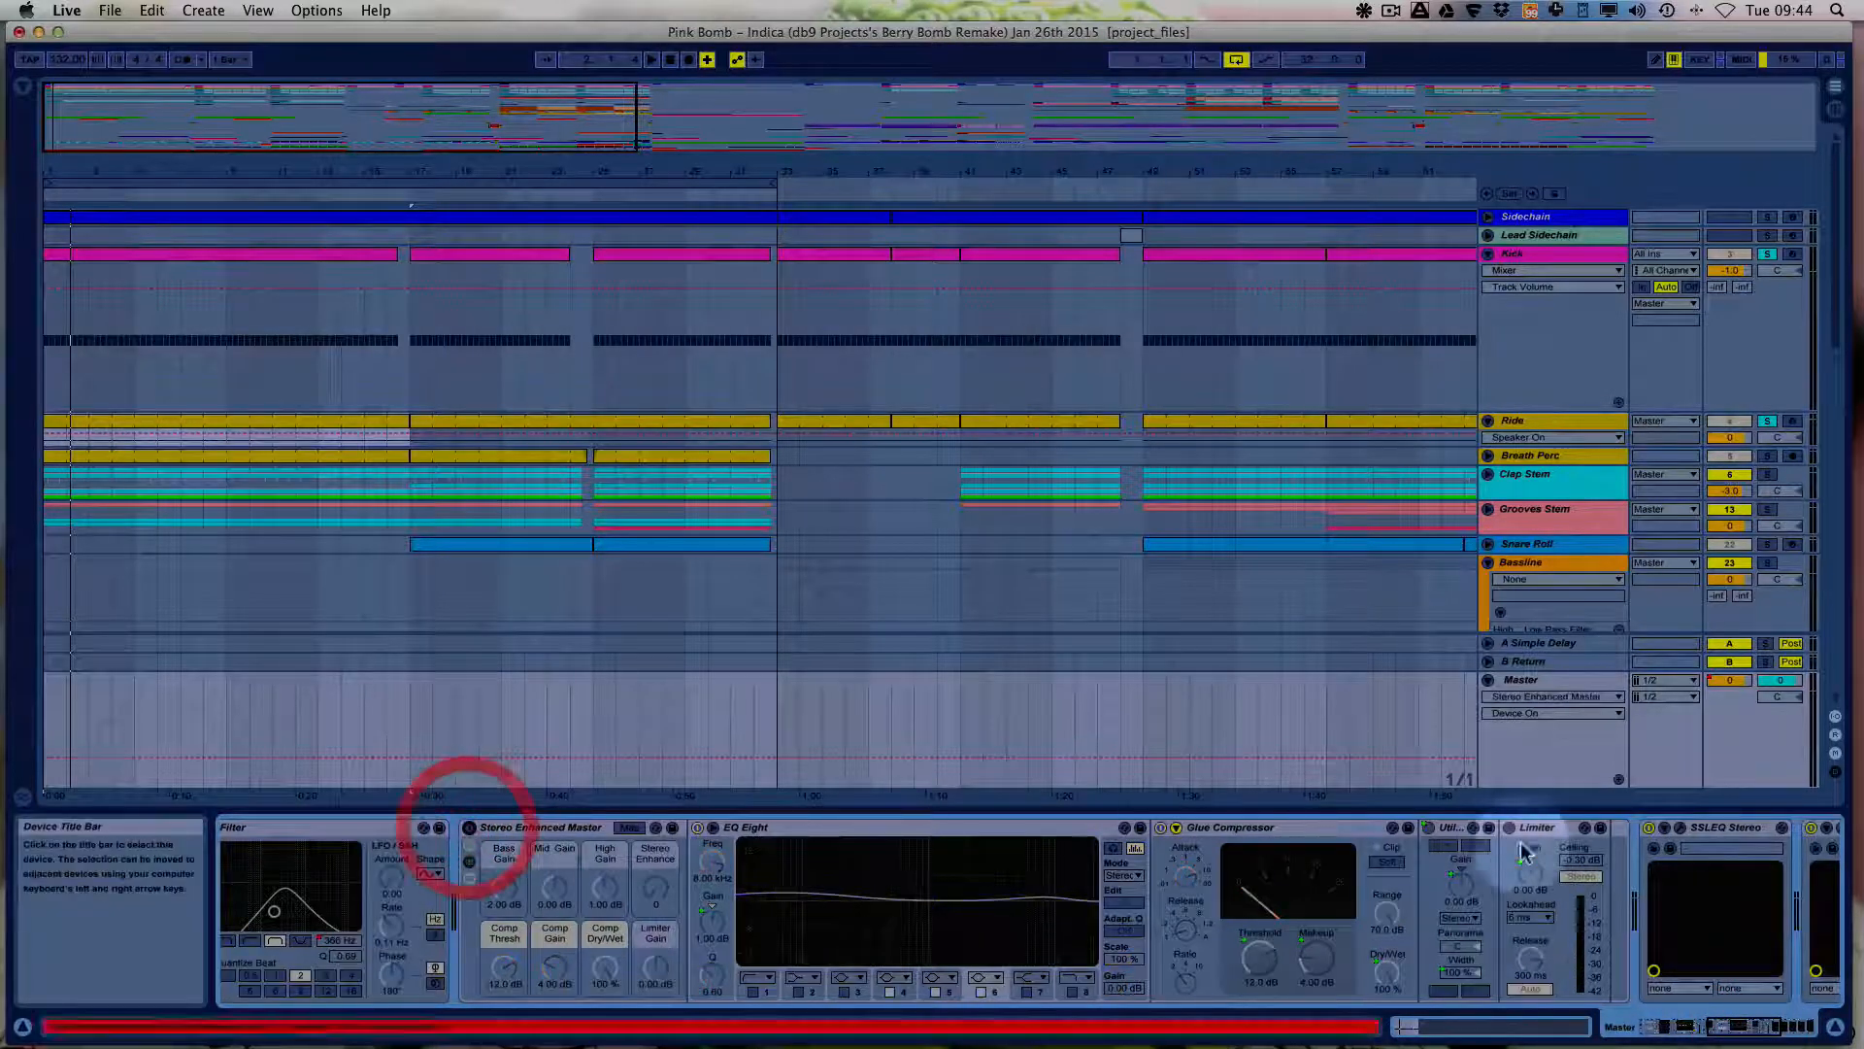
Deactivate the SSLEQ, S1 Imager, SSLComp, L3 UltraMaximizer and PAZ Analyzer plug-ins on the Master track.
{"action": "left_click", "coordinate": [1736, 1034]}
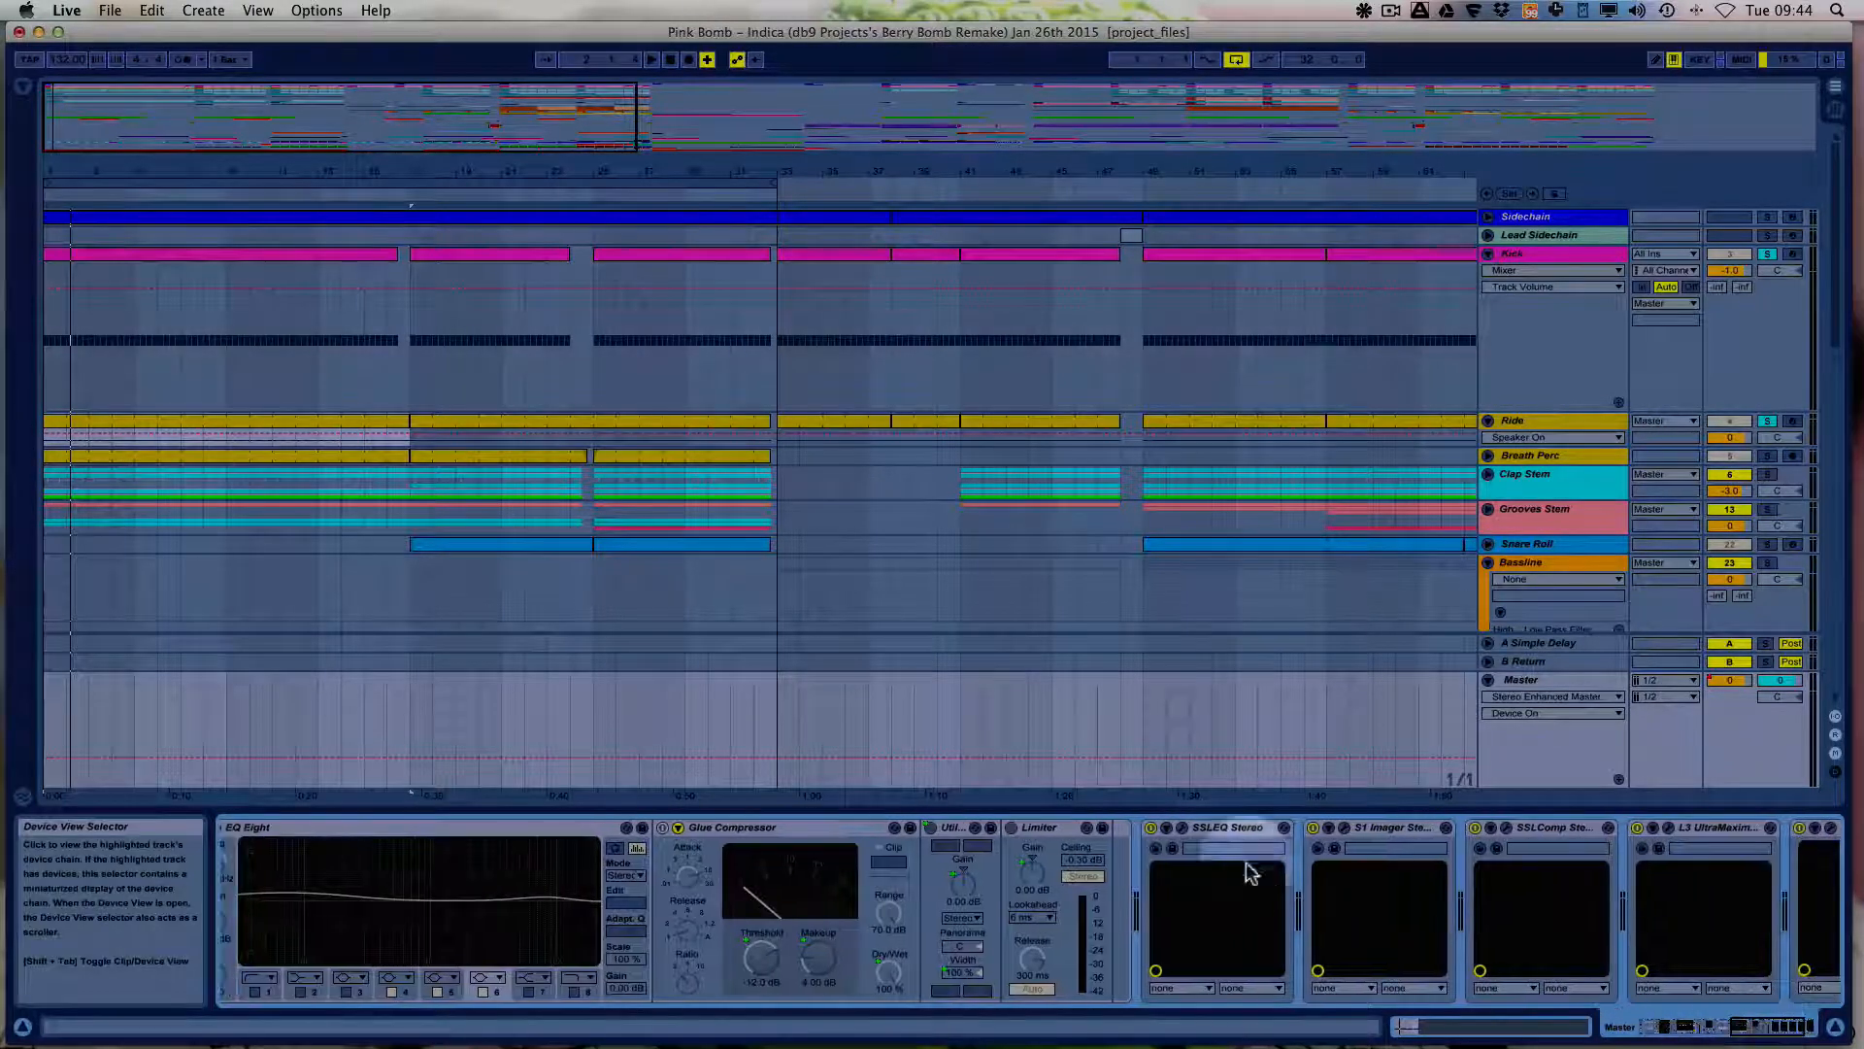
{"action": "left_click", "coordinate": [1233, 827]}
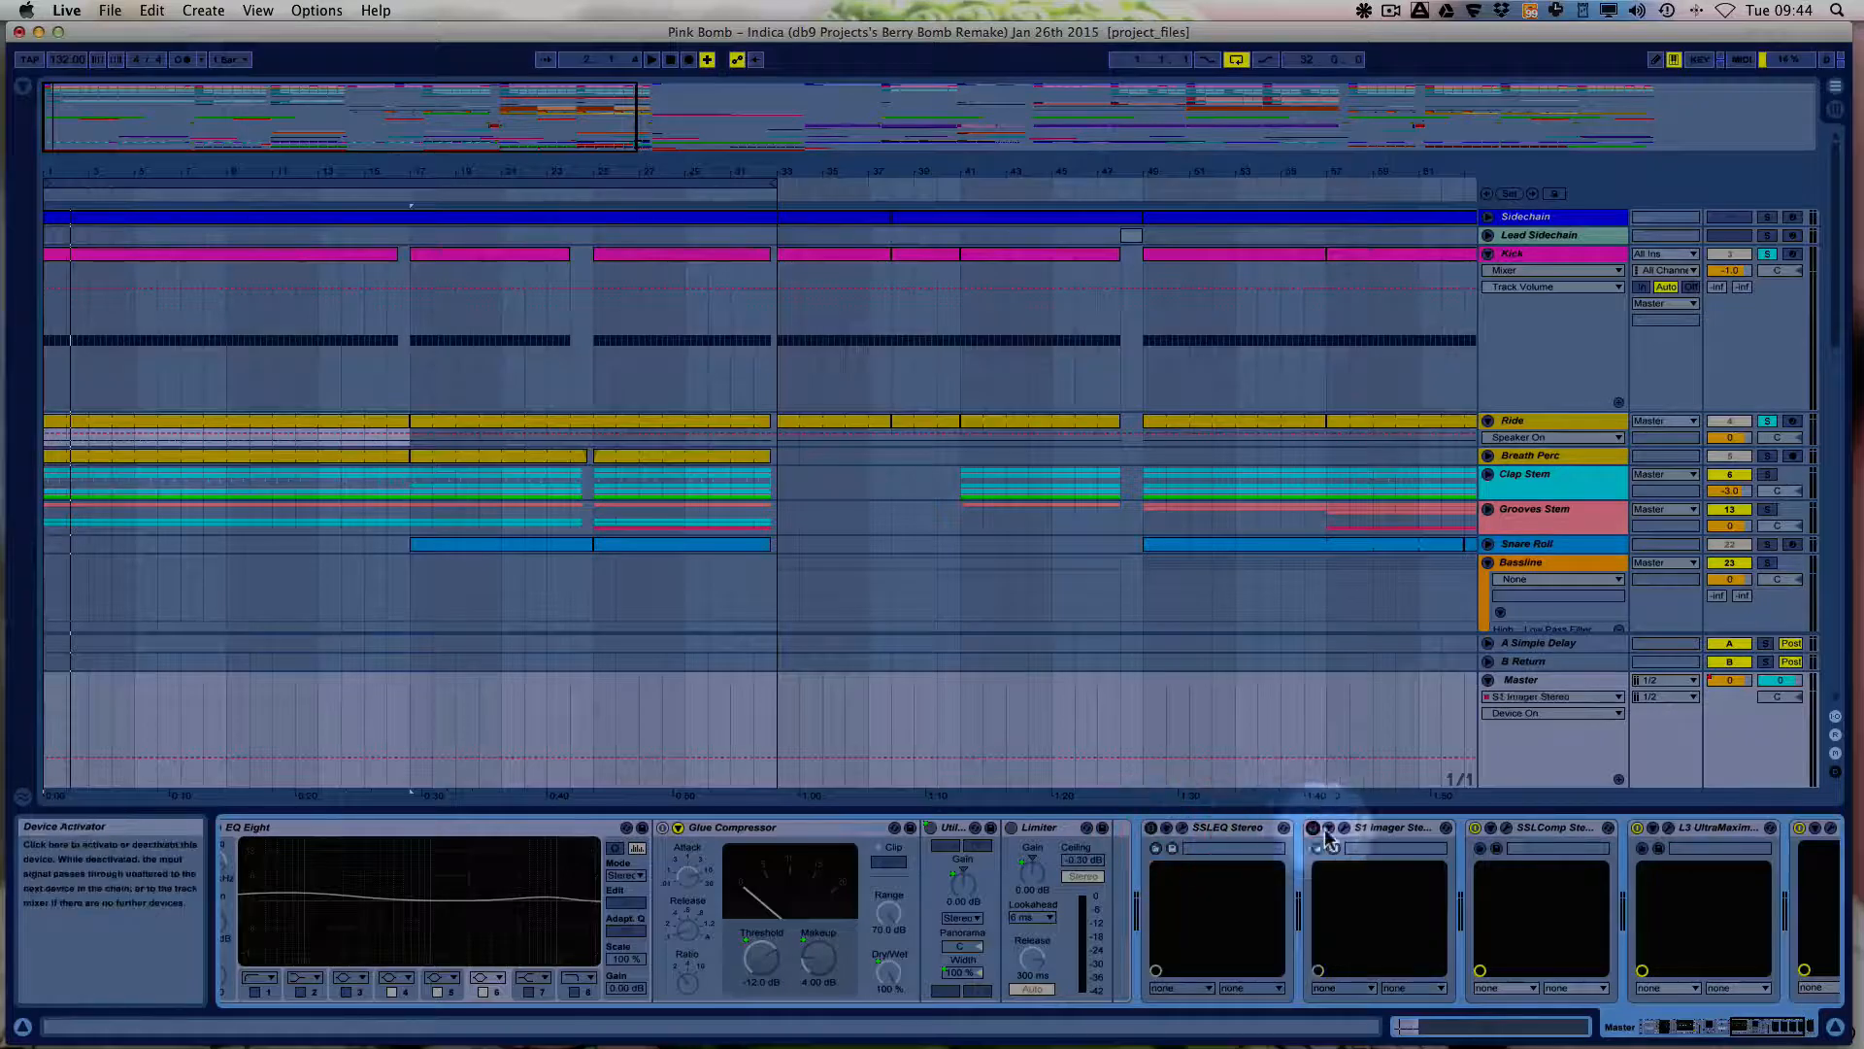
{"action": "left_click", "coordinate": [1475, 827]}
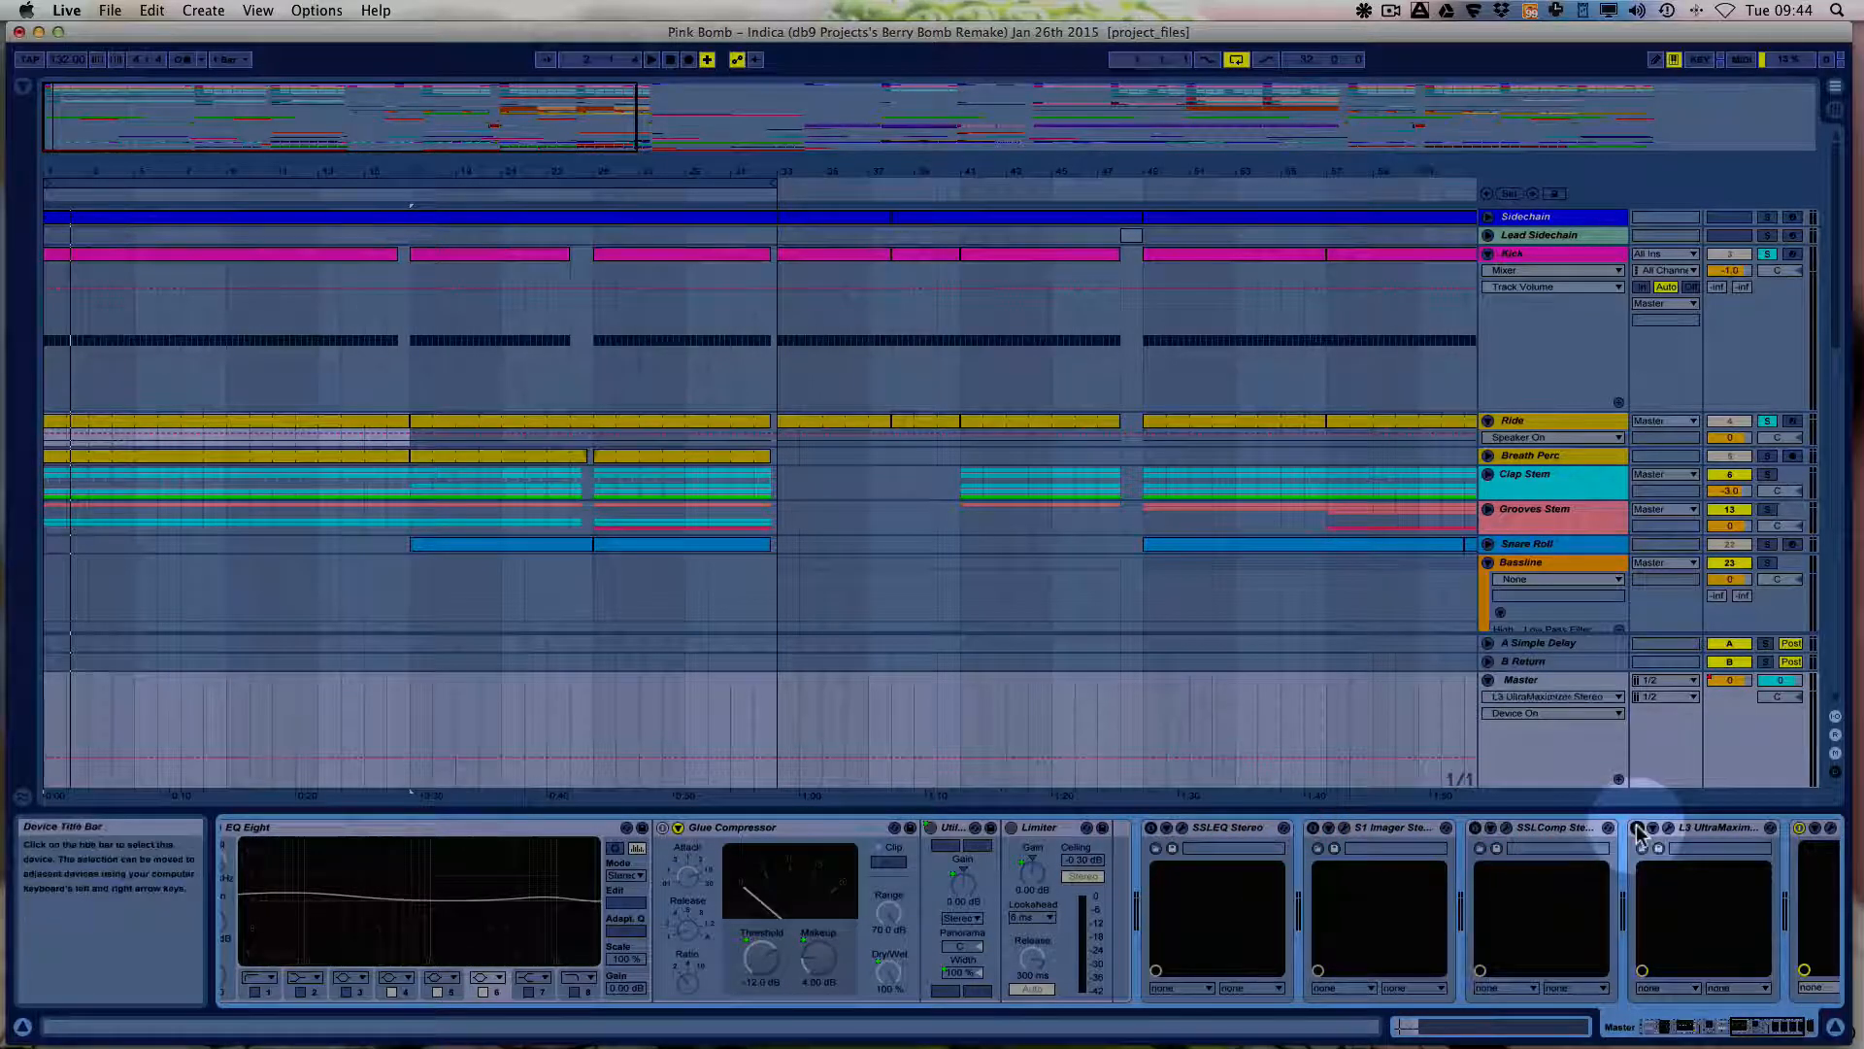
{"action": "left_click", "coordinate": [1787, 1029]}
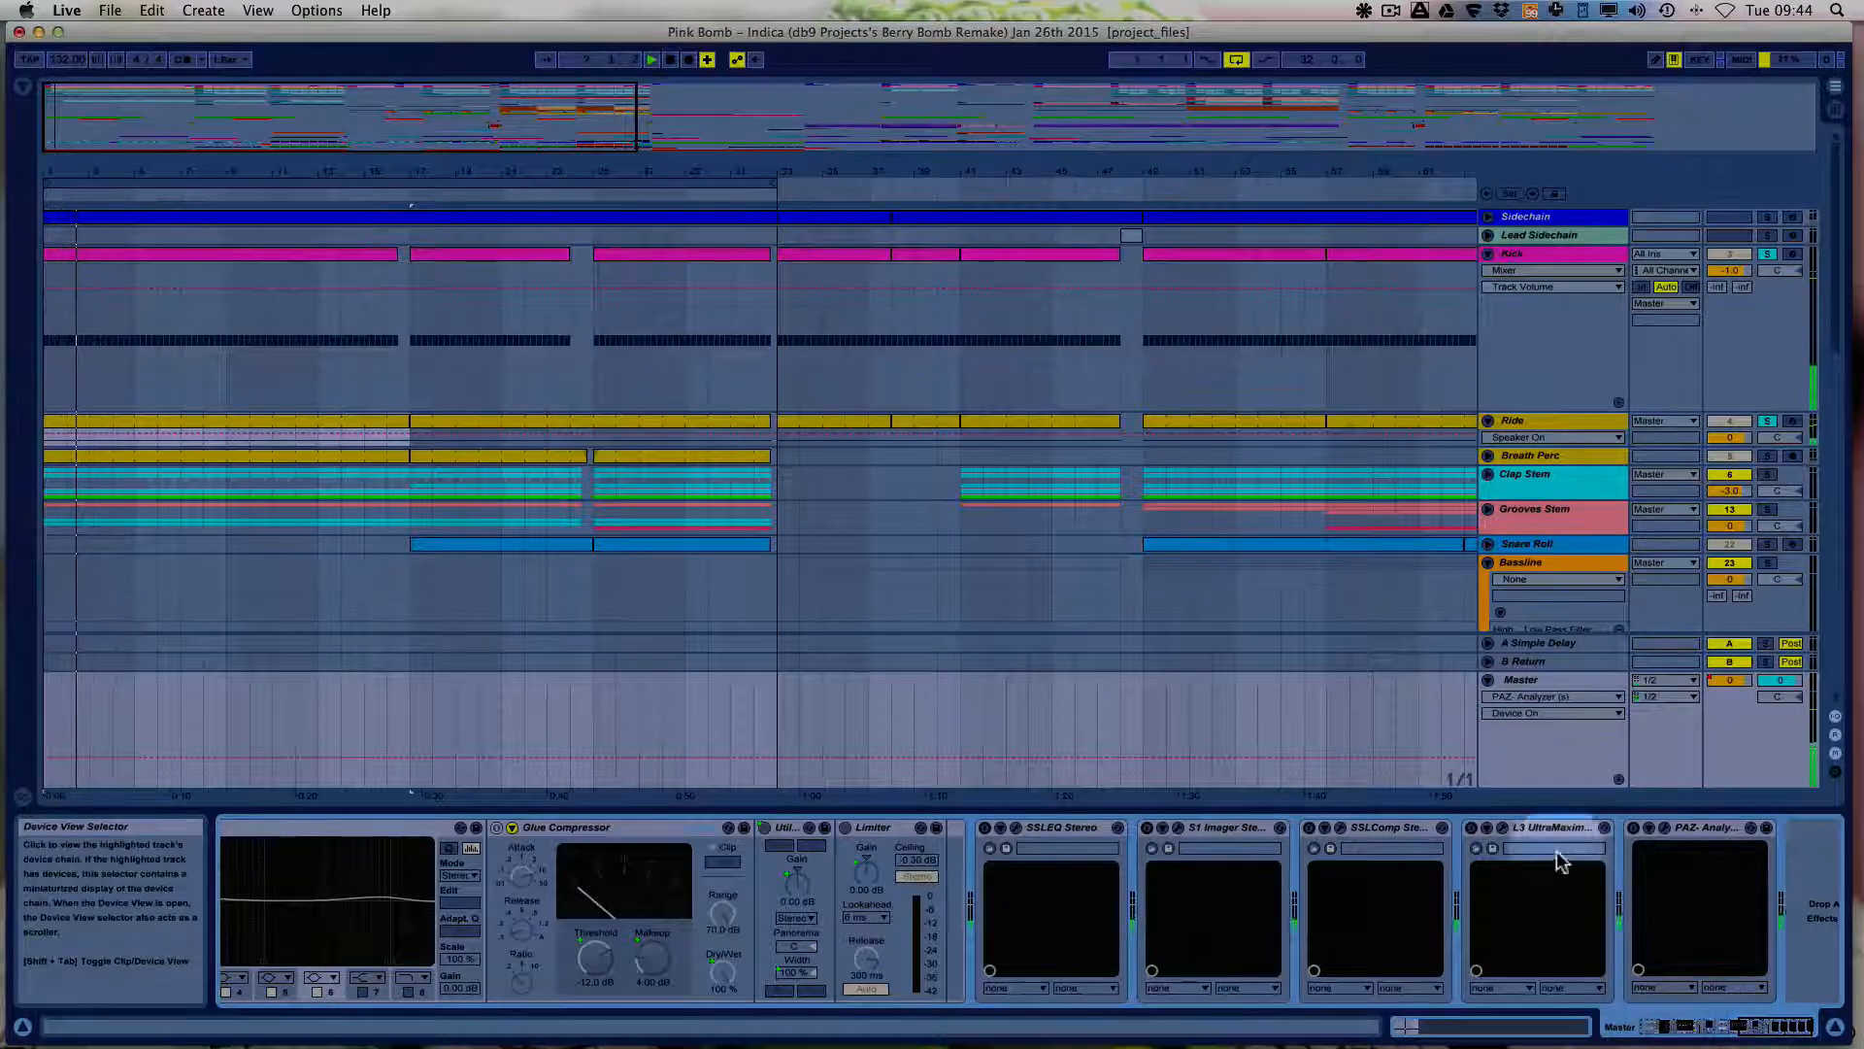
During playback, briefly switch L3 UltraMaximizer on and off, and reactivate SSLComp, S1 Imager and SSLEQ on the Master track.
{"action": "left_click", "coordinate": [1473, 830]}
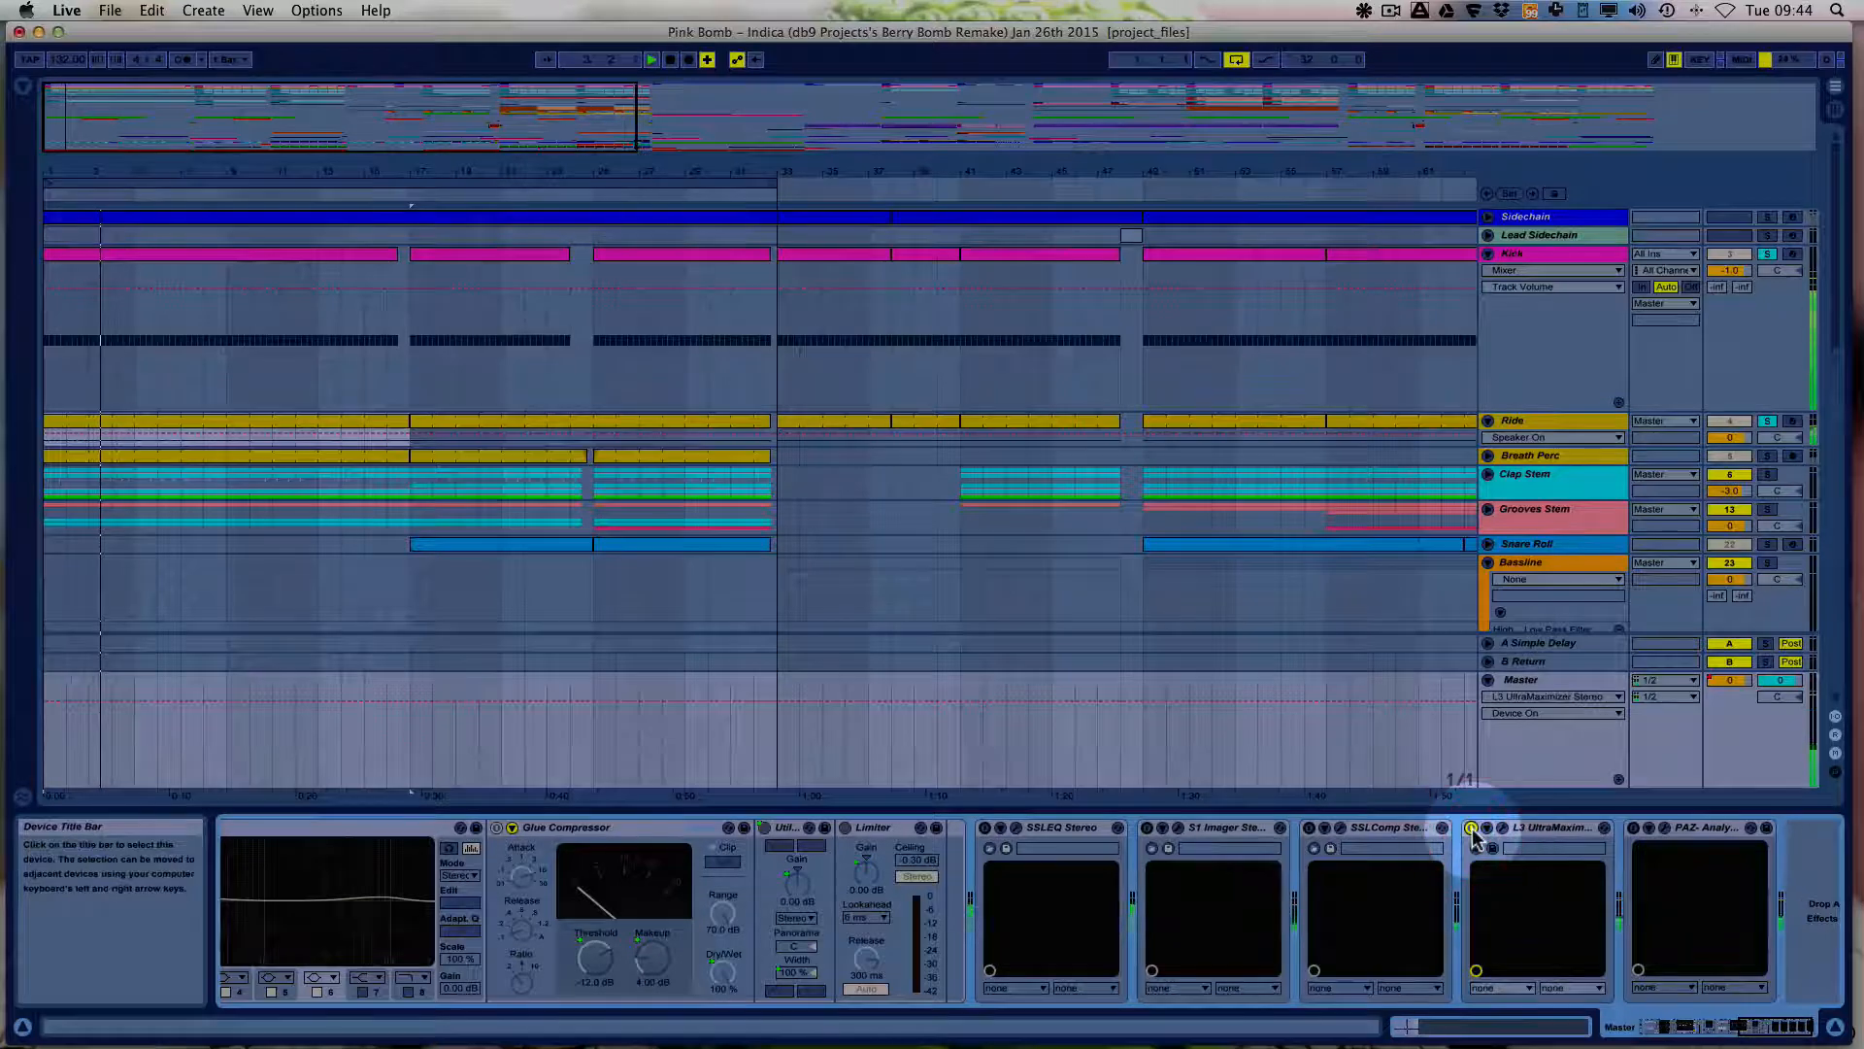
{"action": "left_click", "coordinate": [1311, 828]}
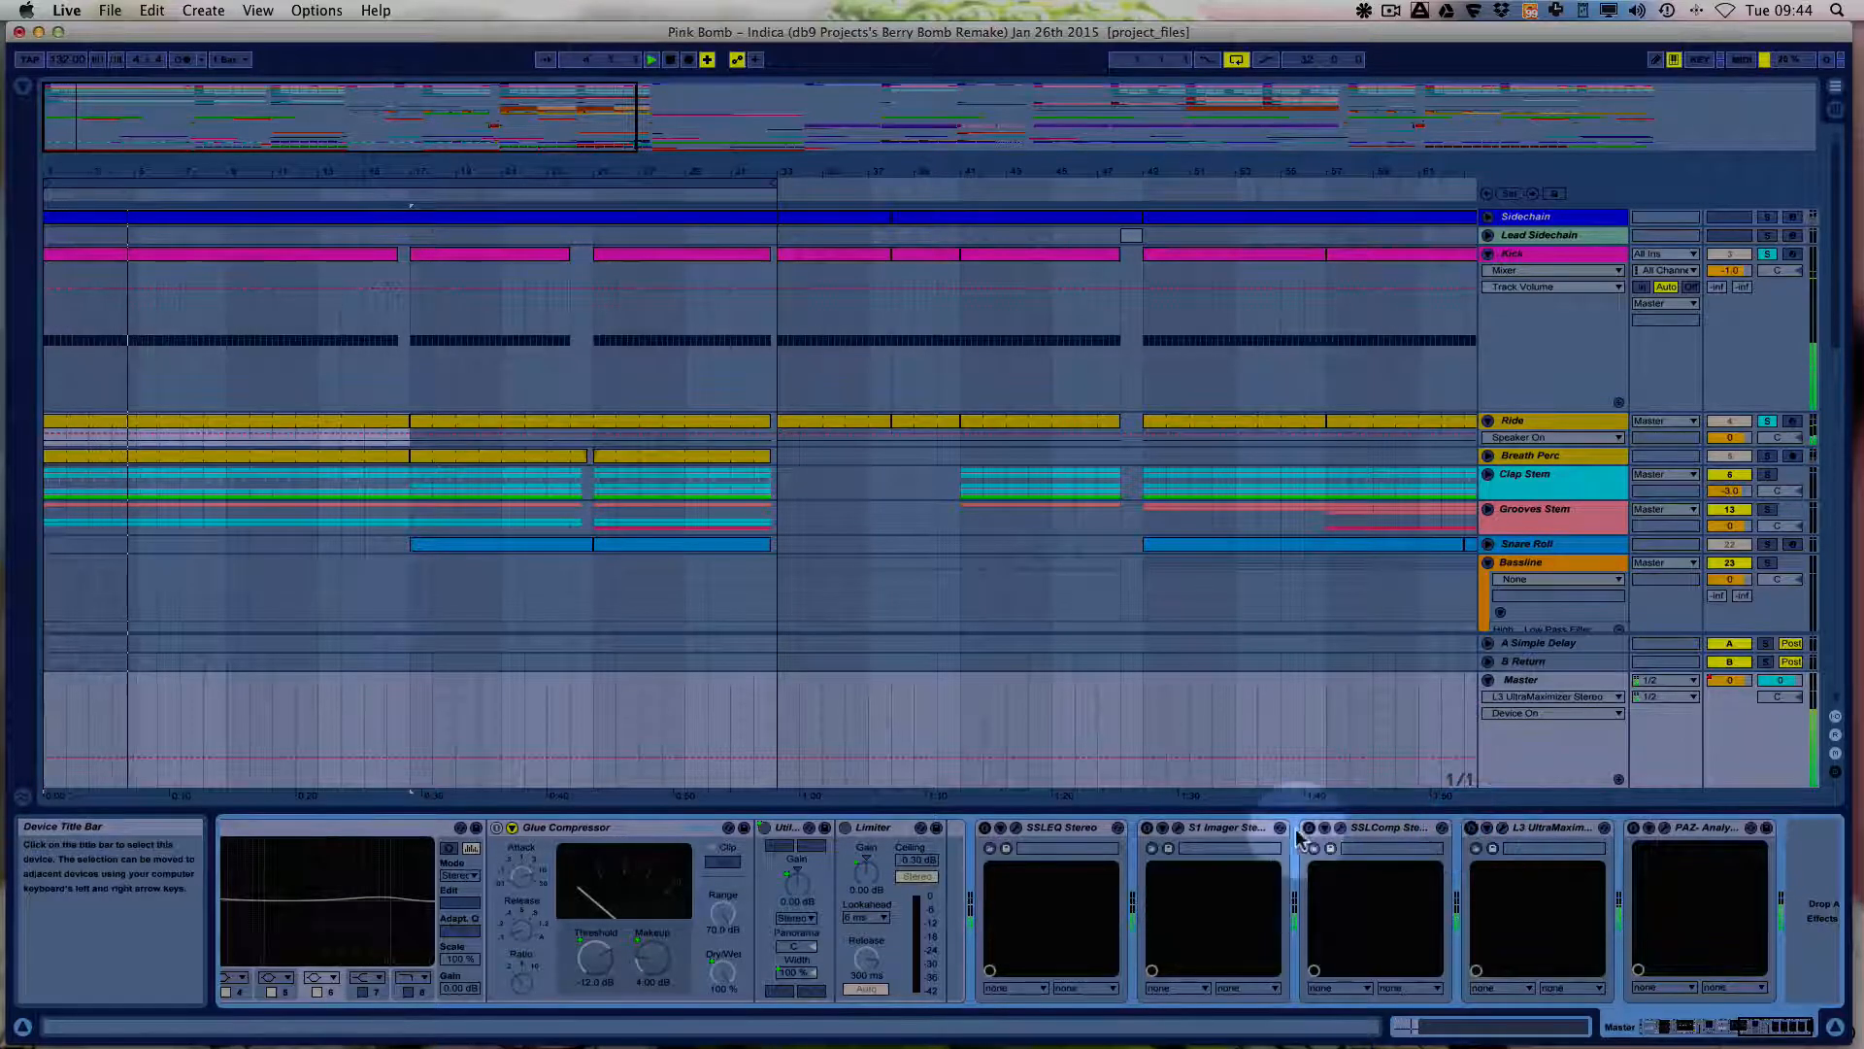
{"action": "left_click", "coordinate": [1149, 830]}
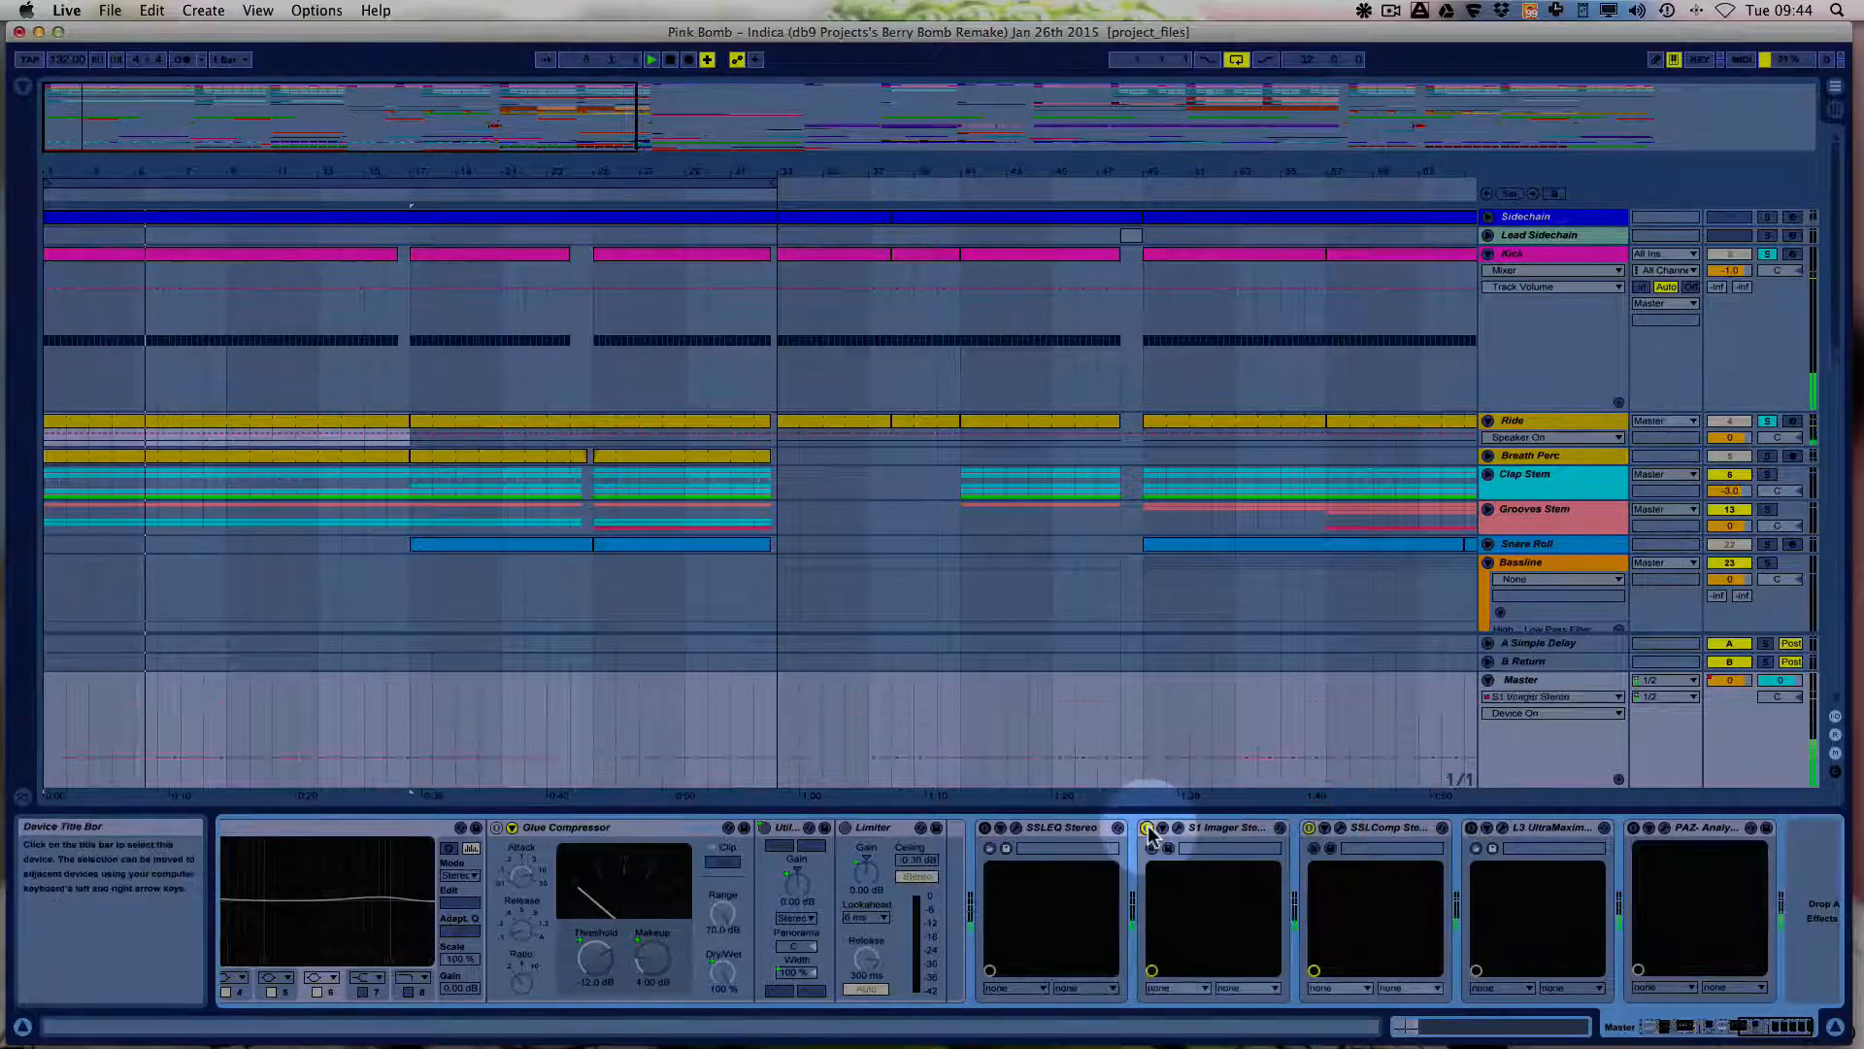
{"action": "left_click", "coordinate": [985, 827]}
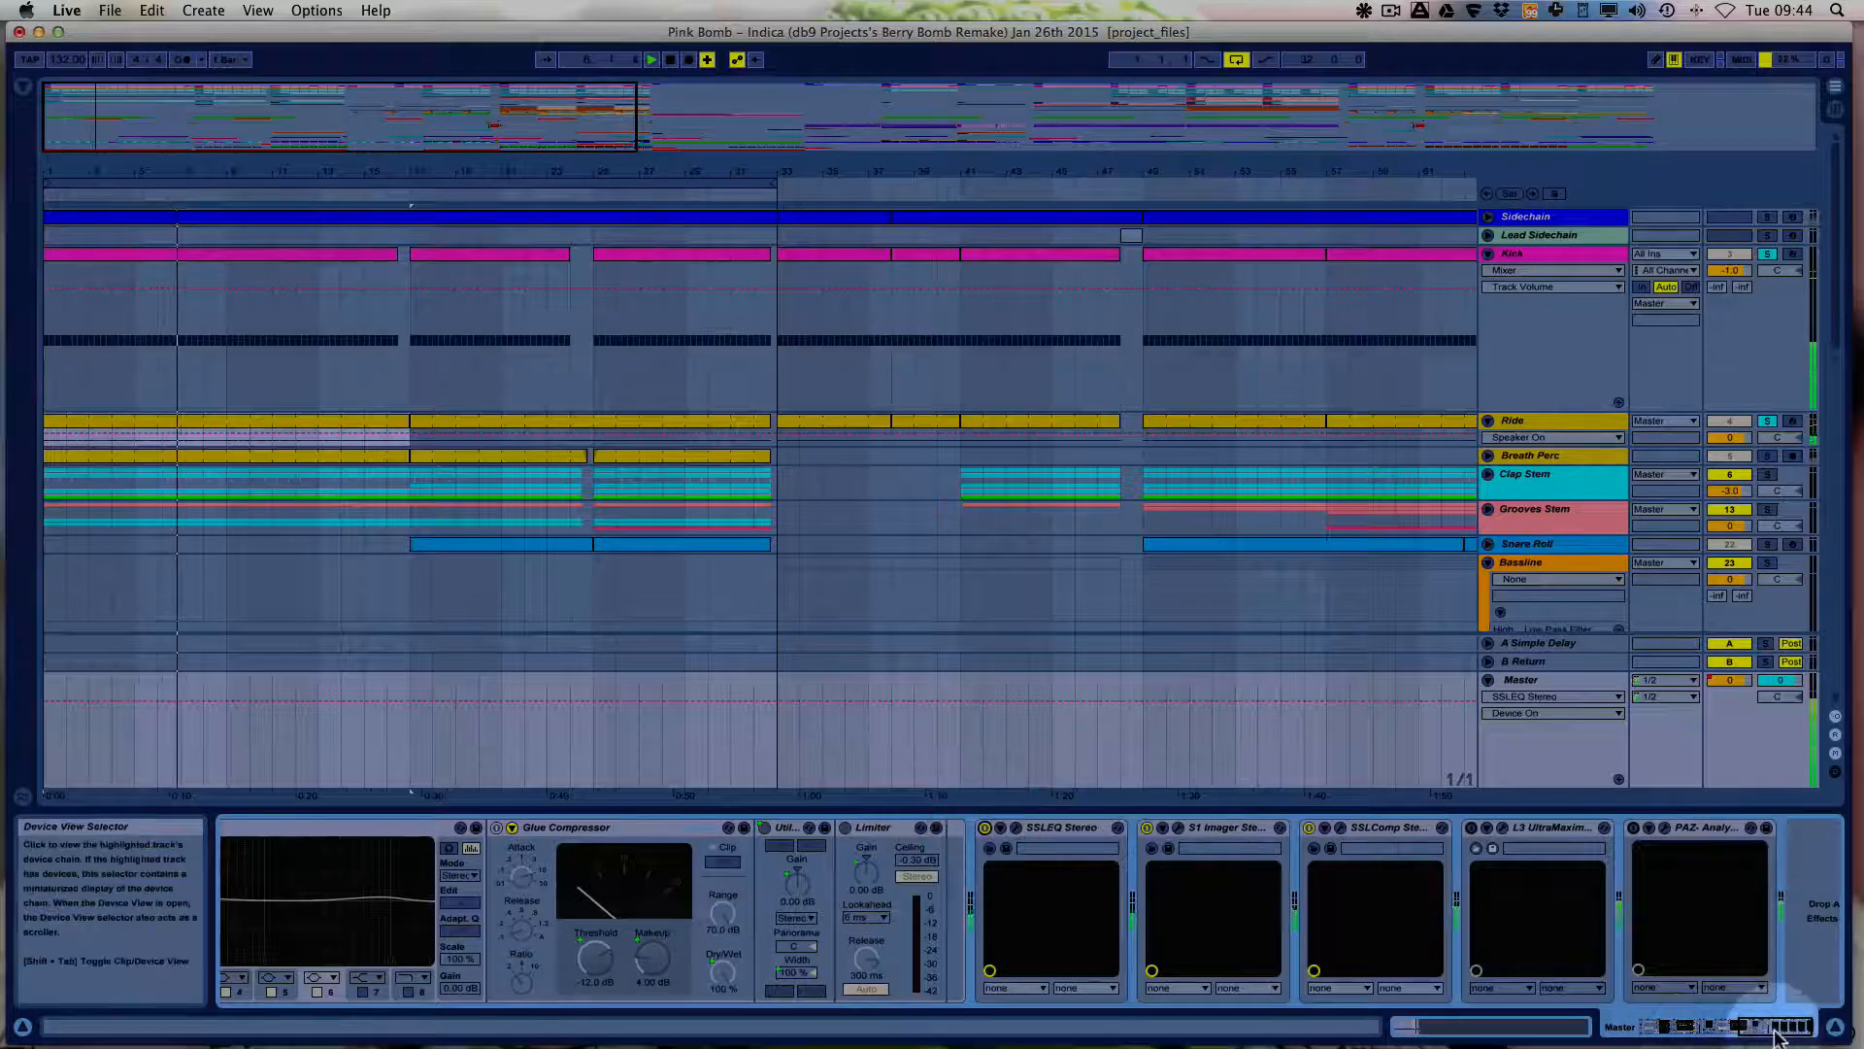
Toggle the Master track's SSLEQ off and on repeatedly to compare the output level, leaving it active.
{"action": "left_click_drag", "start_coordinate": [1775, 1031], "coordinate": [1761, 1032]}
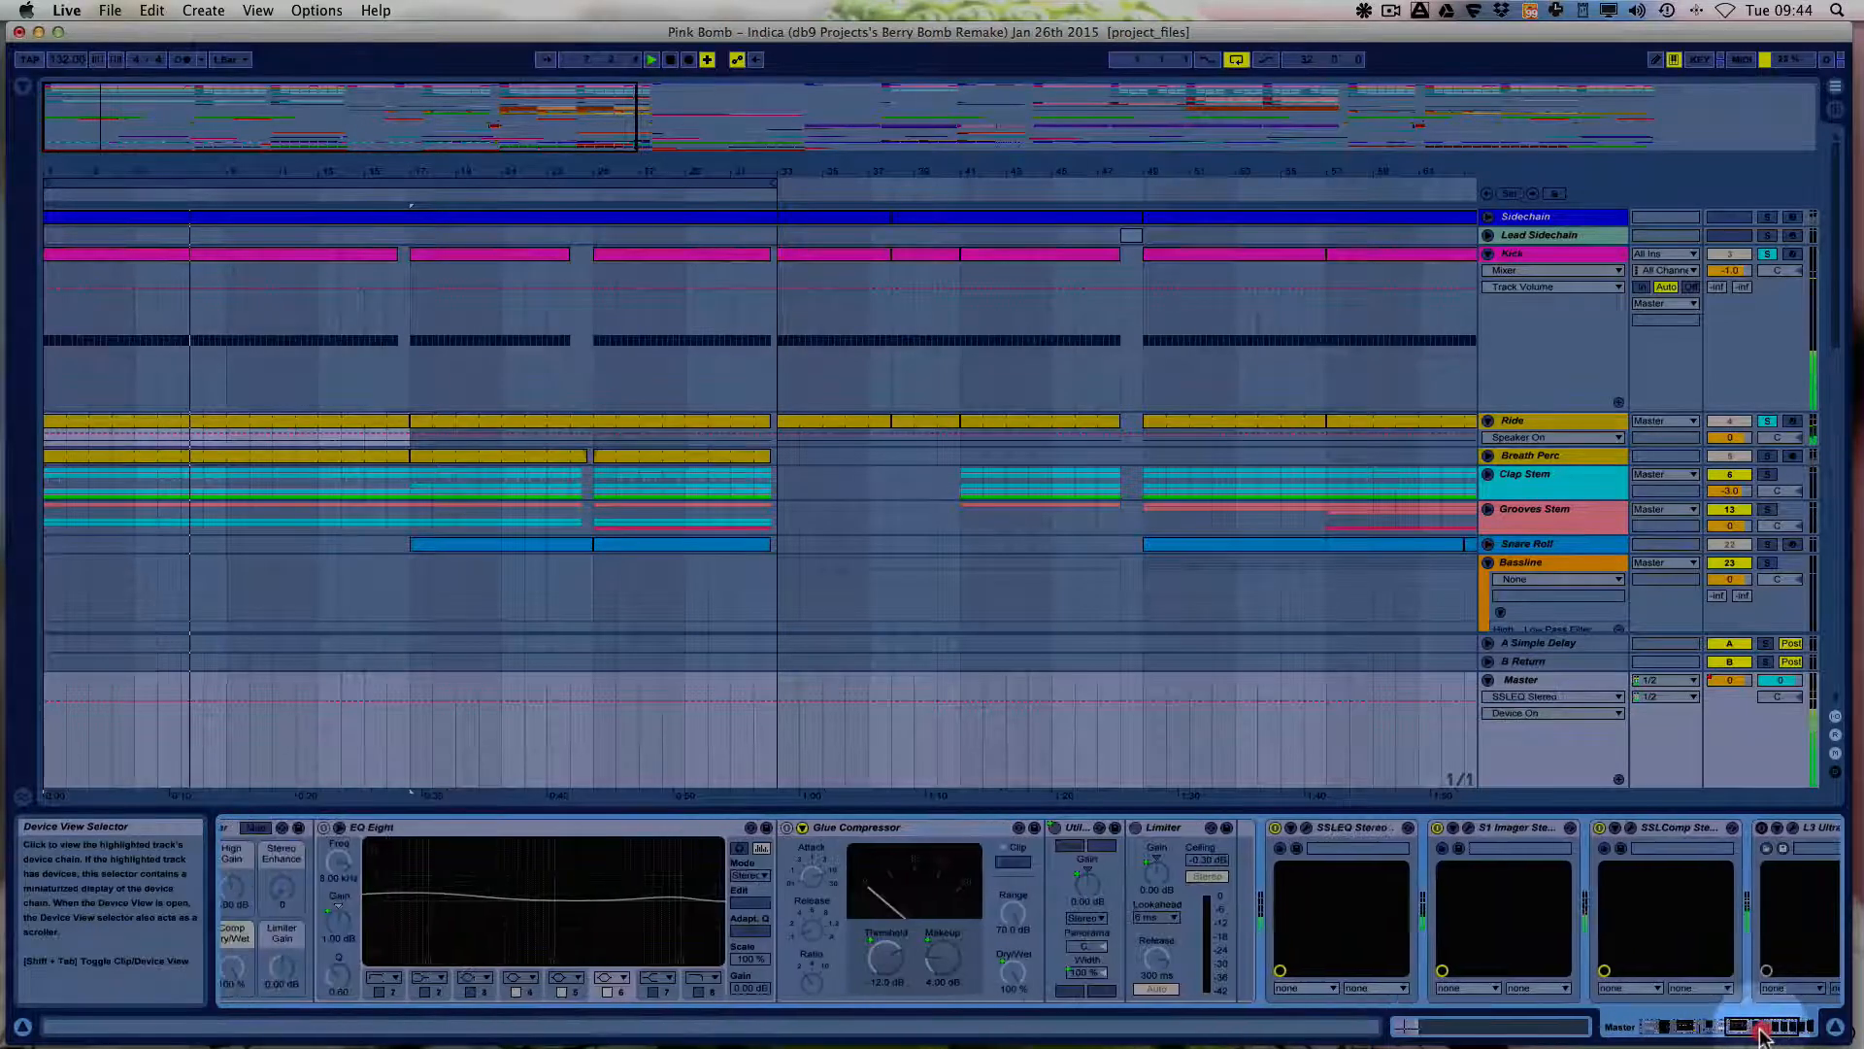
{"action": "left_click", "coordinate": [1275, 829]}
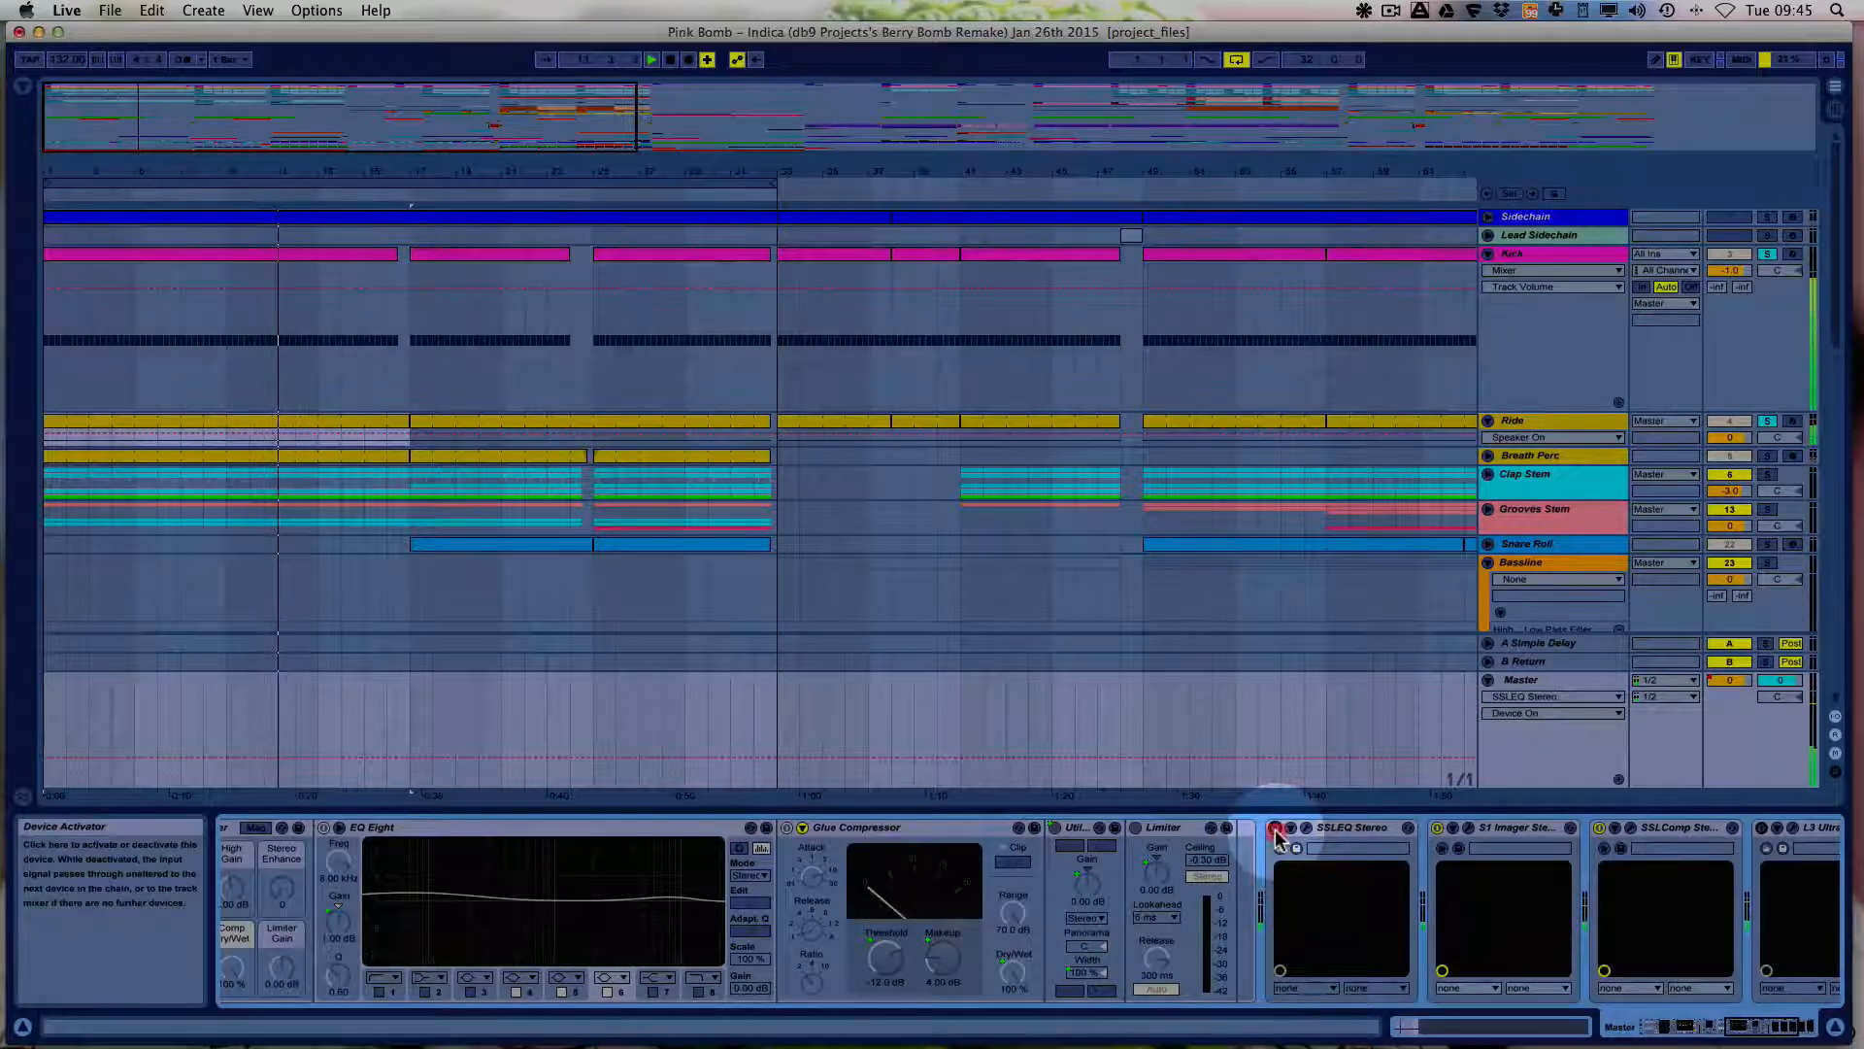
{"action": "left_click", "coordinate": [1275, 828]}
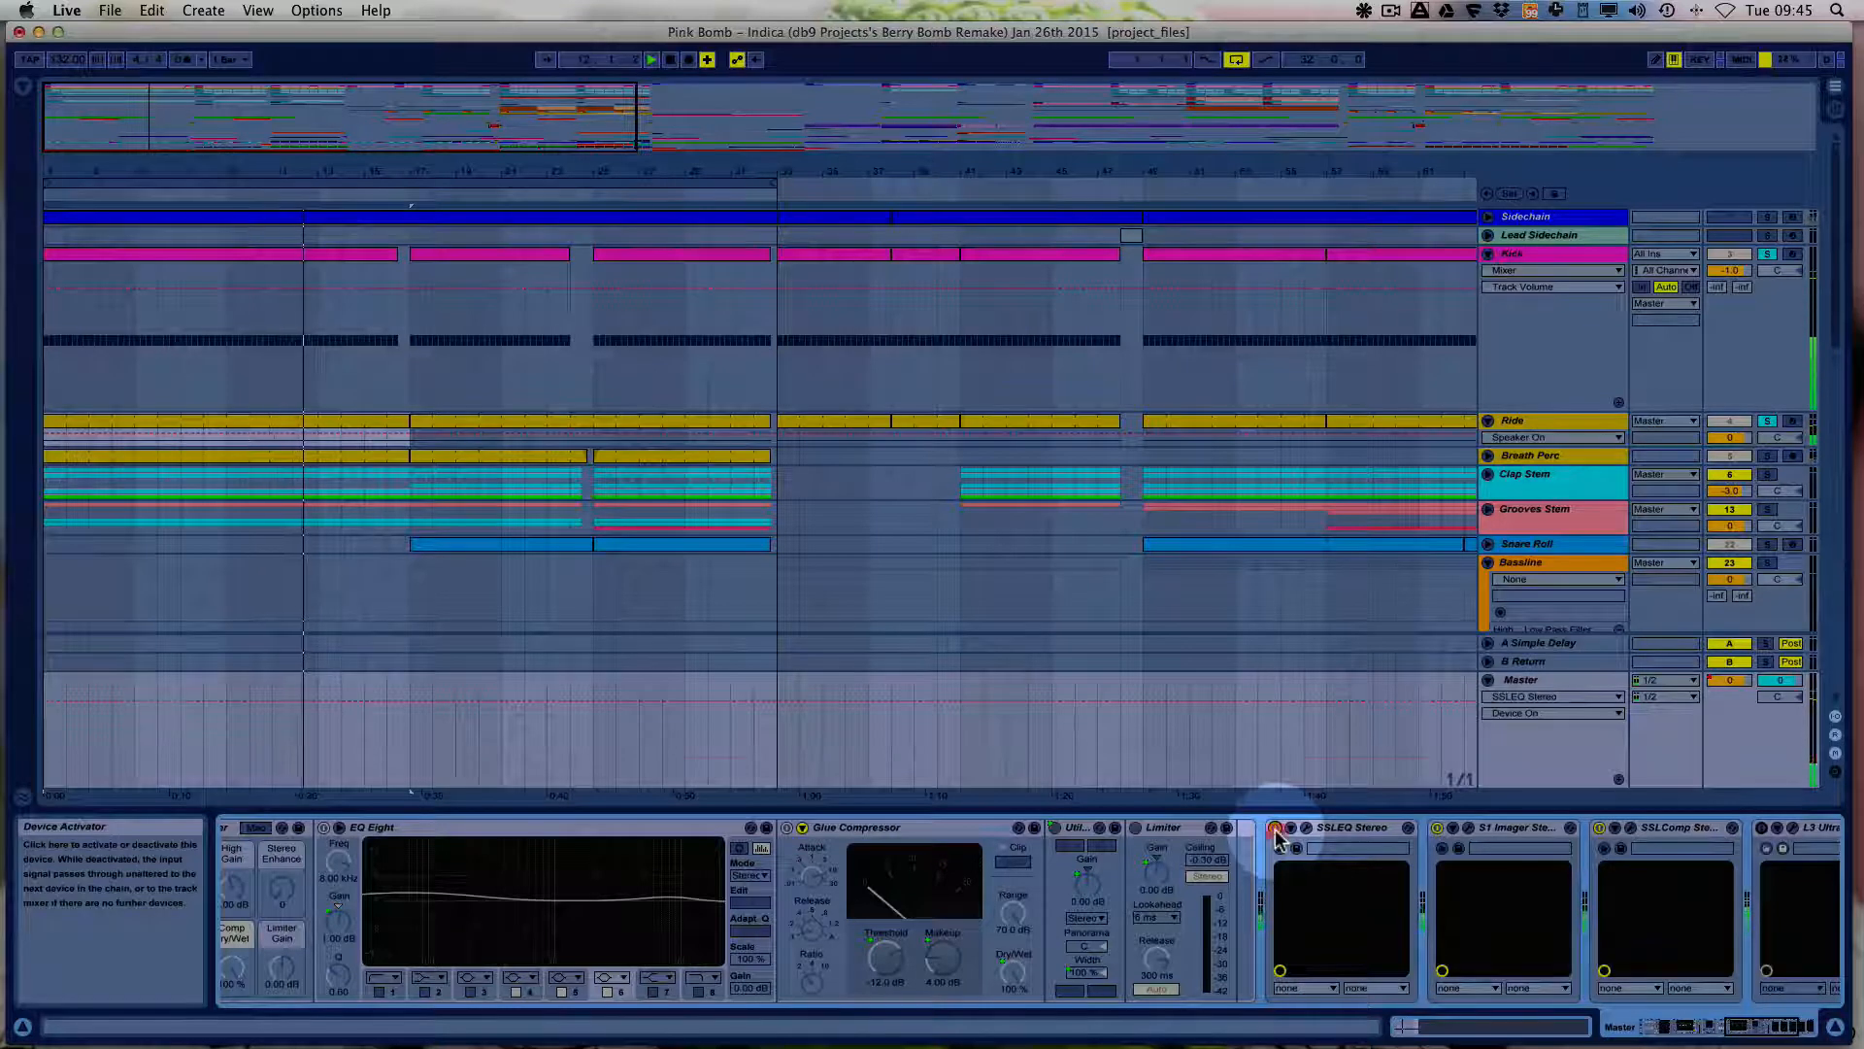
{"action": "left_click", "coordinate": [1275, 828]}
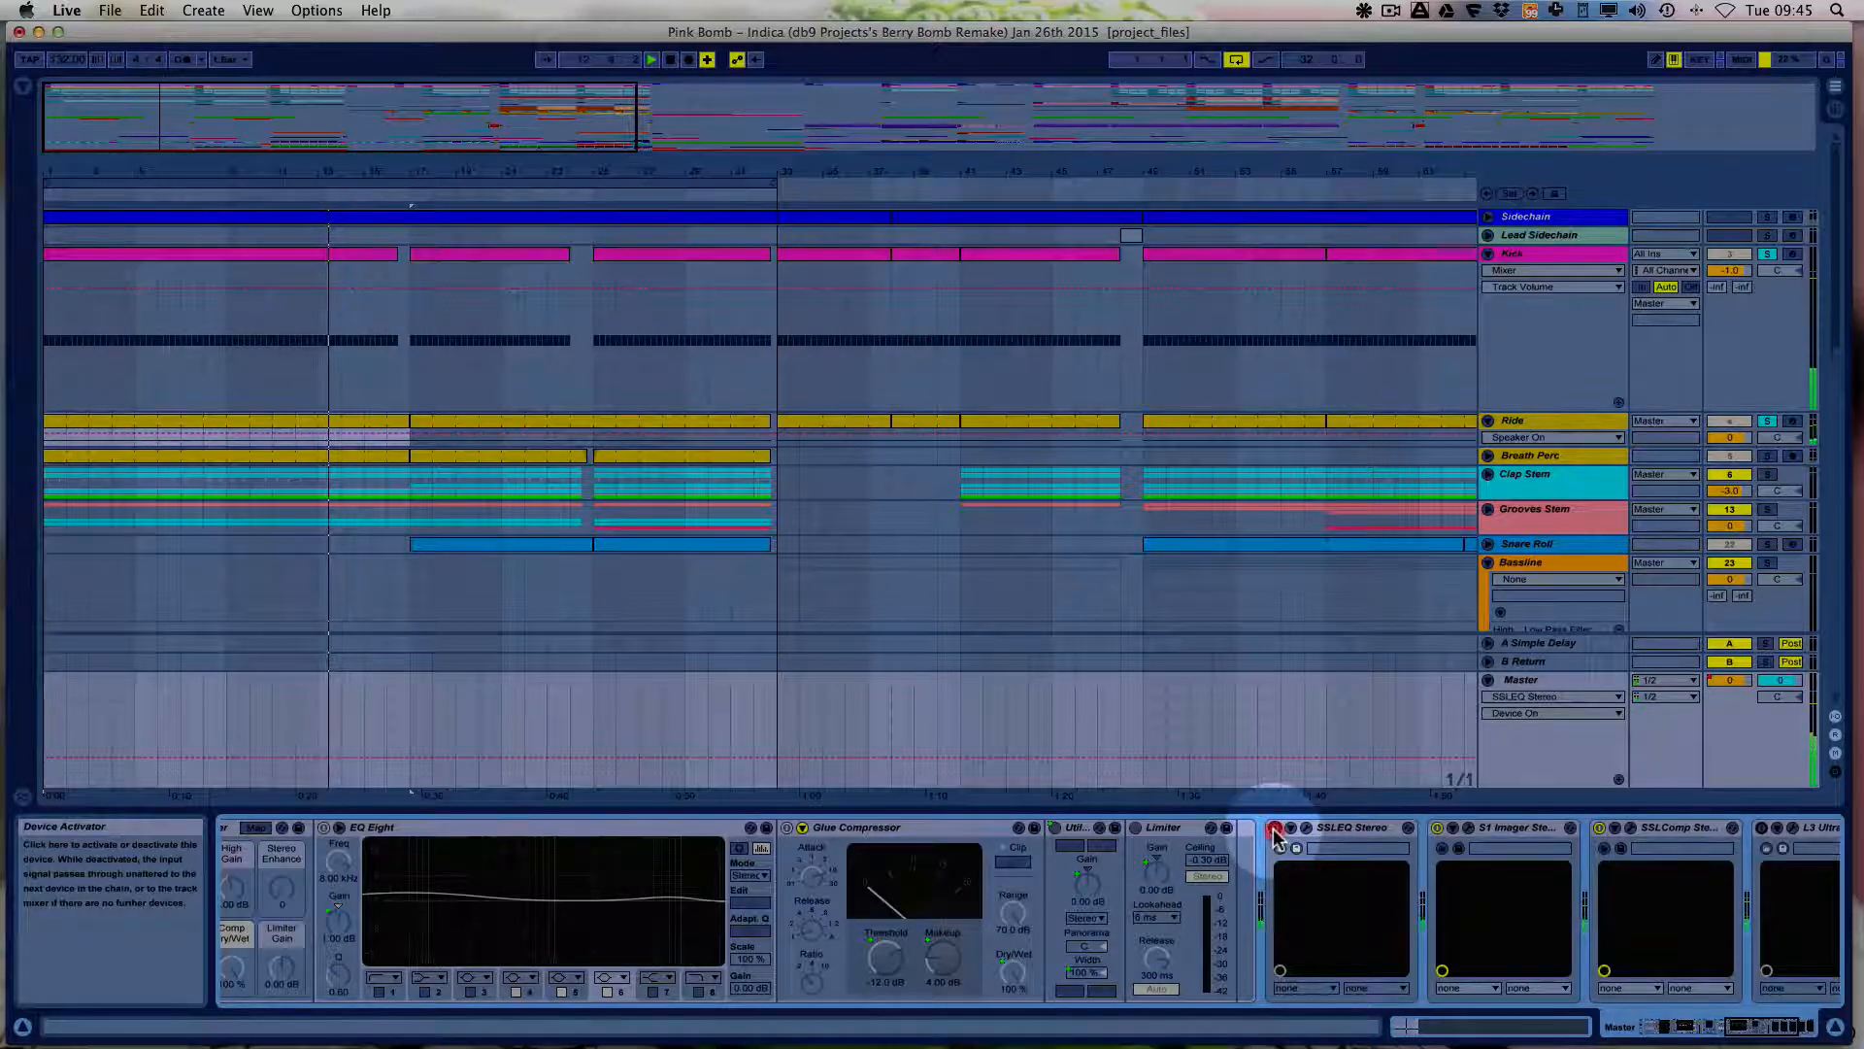
{"action": "left_click", "coordinate": [1275, 828]}
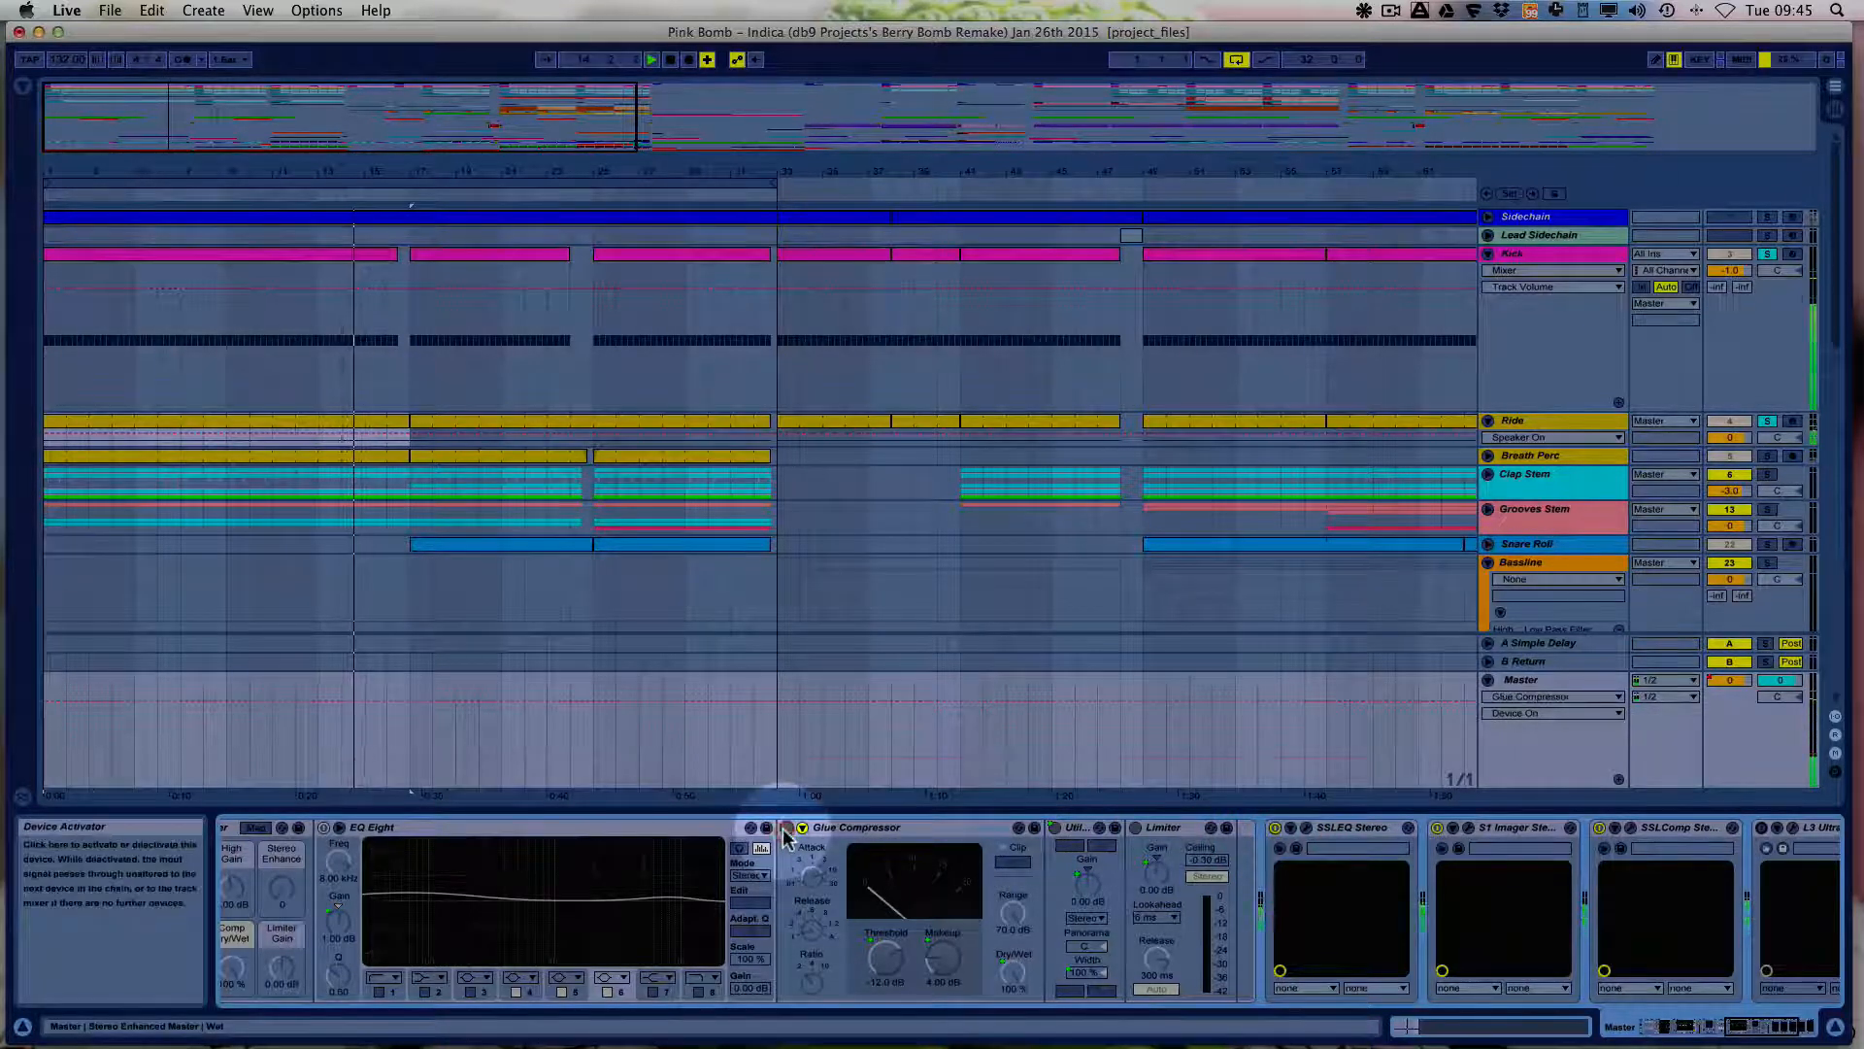
Reactivate the Stereo Enhanced Master rack on the Master track.
{"action": "scroll", "coordinate": [917, 960], "scroll_direction": "left", "scroll_amount": 5}
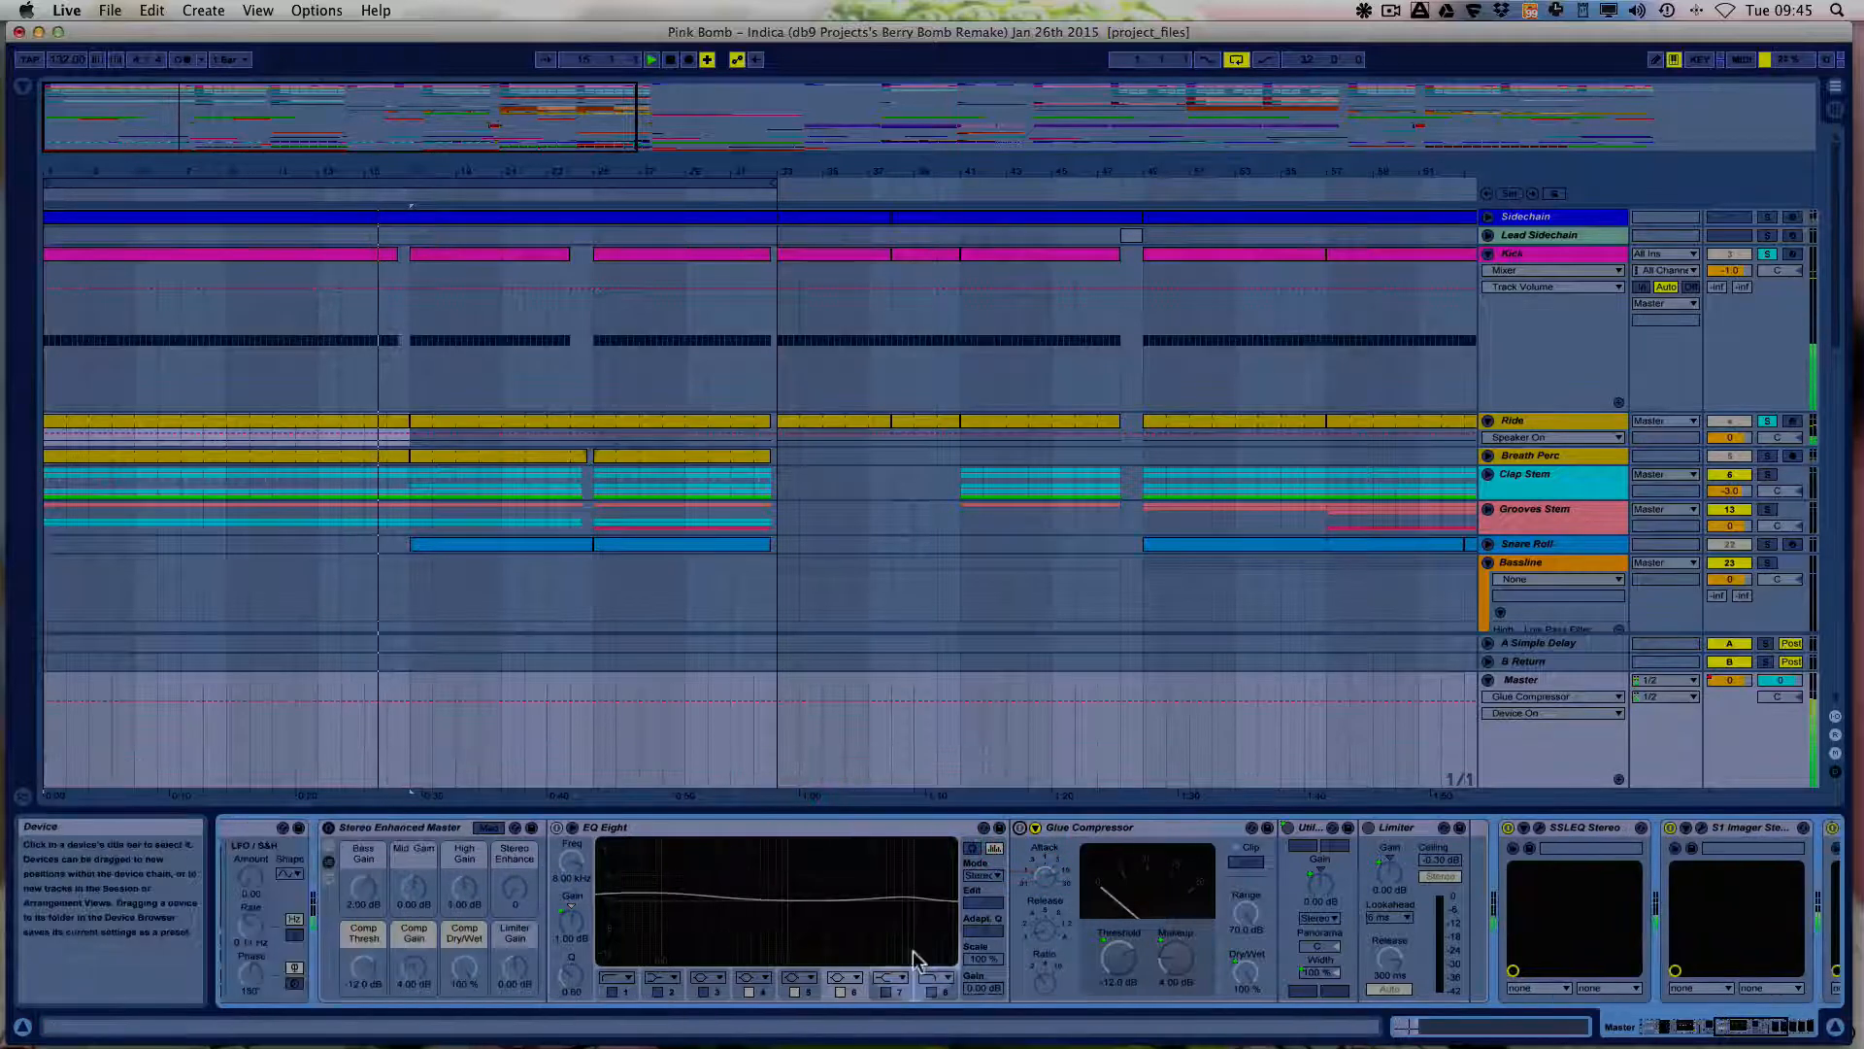
{"action": "scroll", "coordinate": [912, 961], "scroll_direction": "left", "scroll_amount": 4}
{"action": "left_click", "coordinate": [512, 827]}
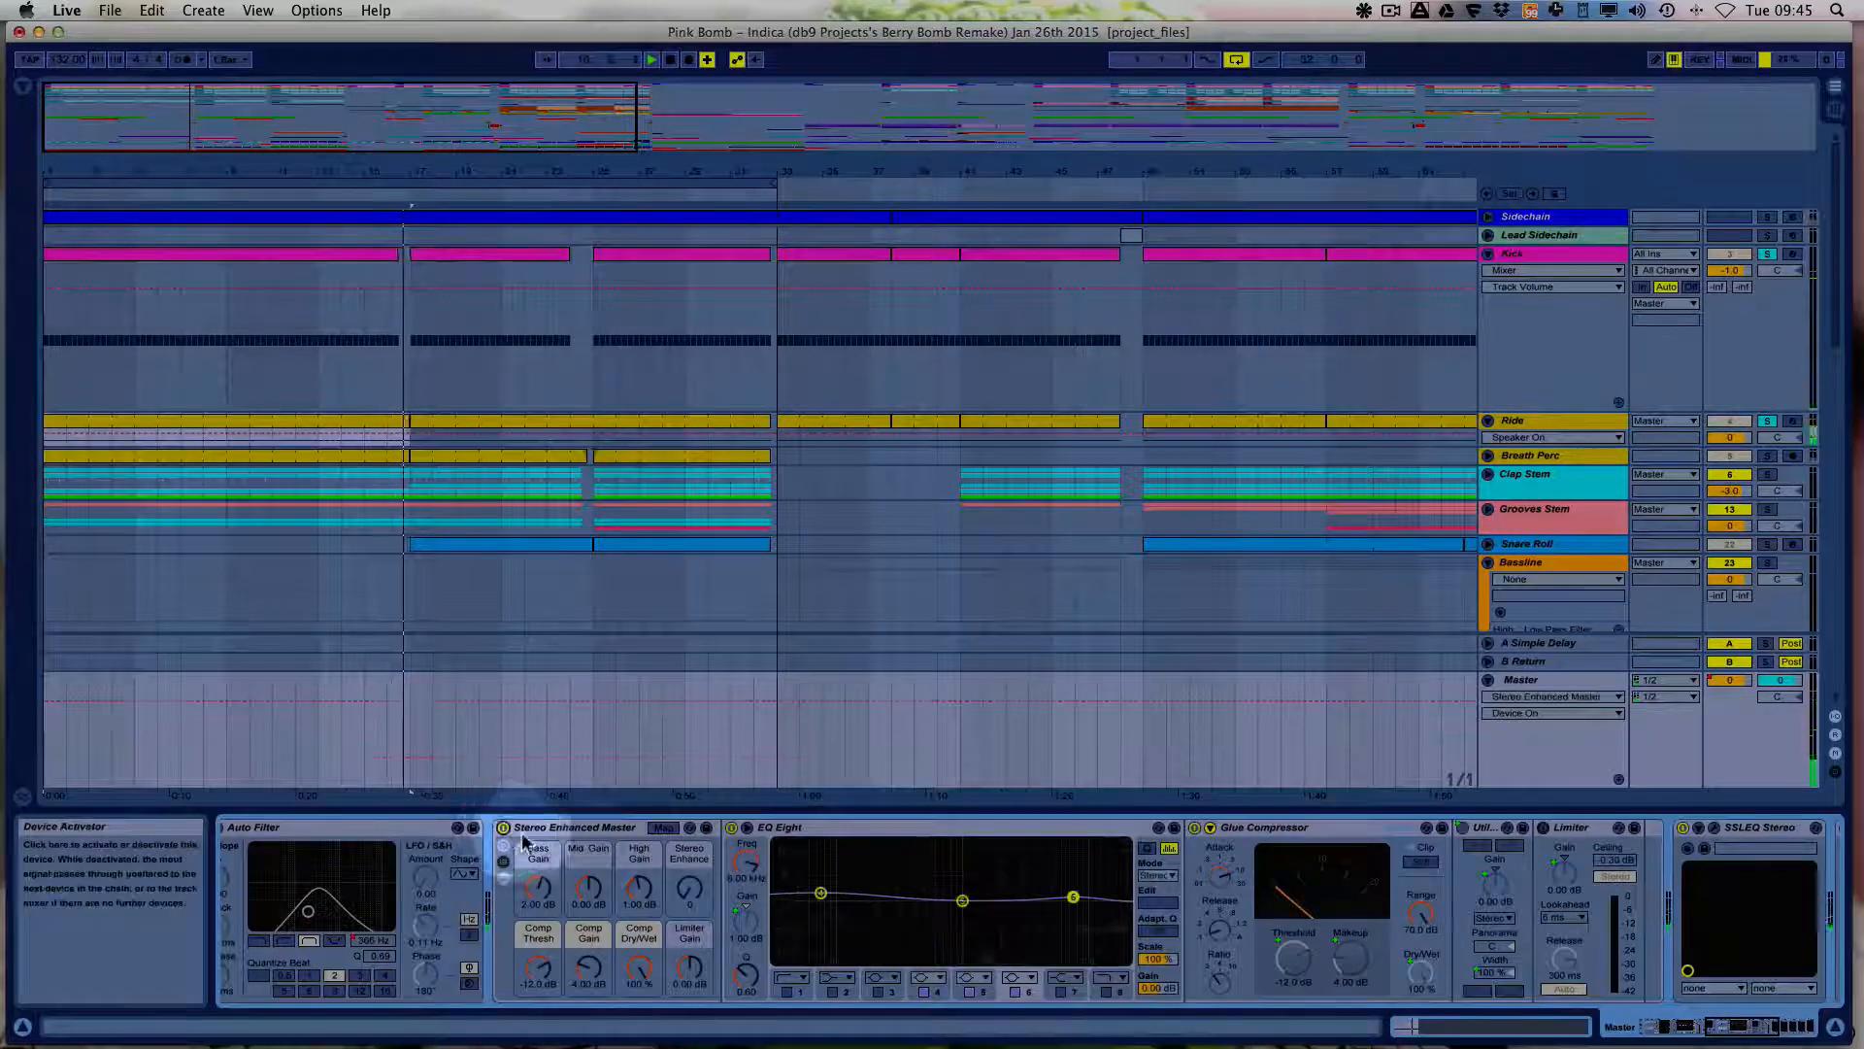
{"action": "scroll", "coordinate": [525, 841], "scroll_direction": "left", "scroll_amount": 6}
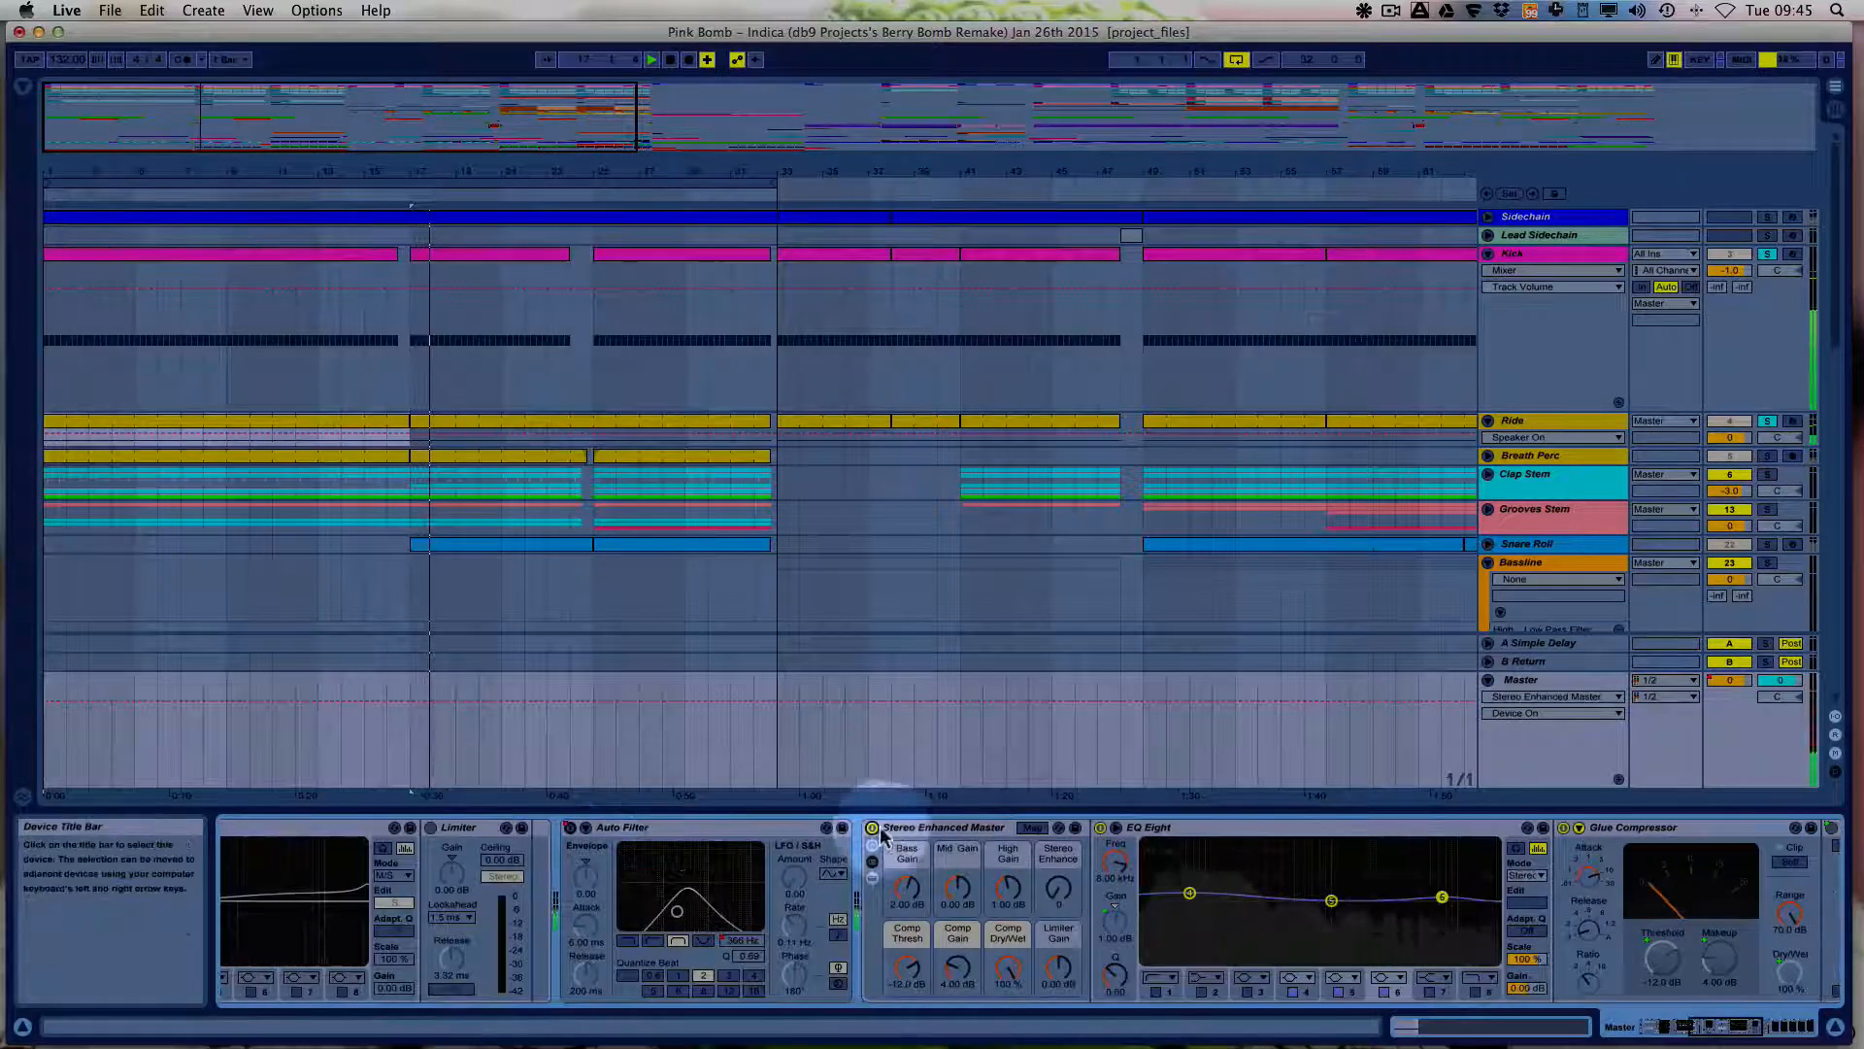
Switch the Master track's Stereo Enhanced Master rack off and back on during playback to compare the output level.
{"action": "left_click", "coordinate": [872, 828]}
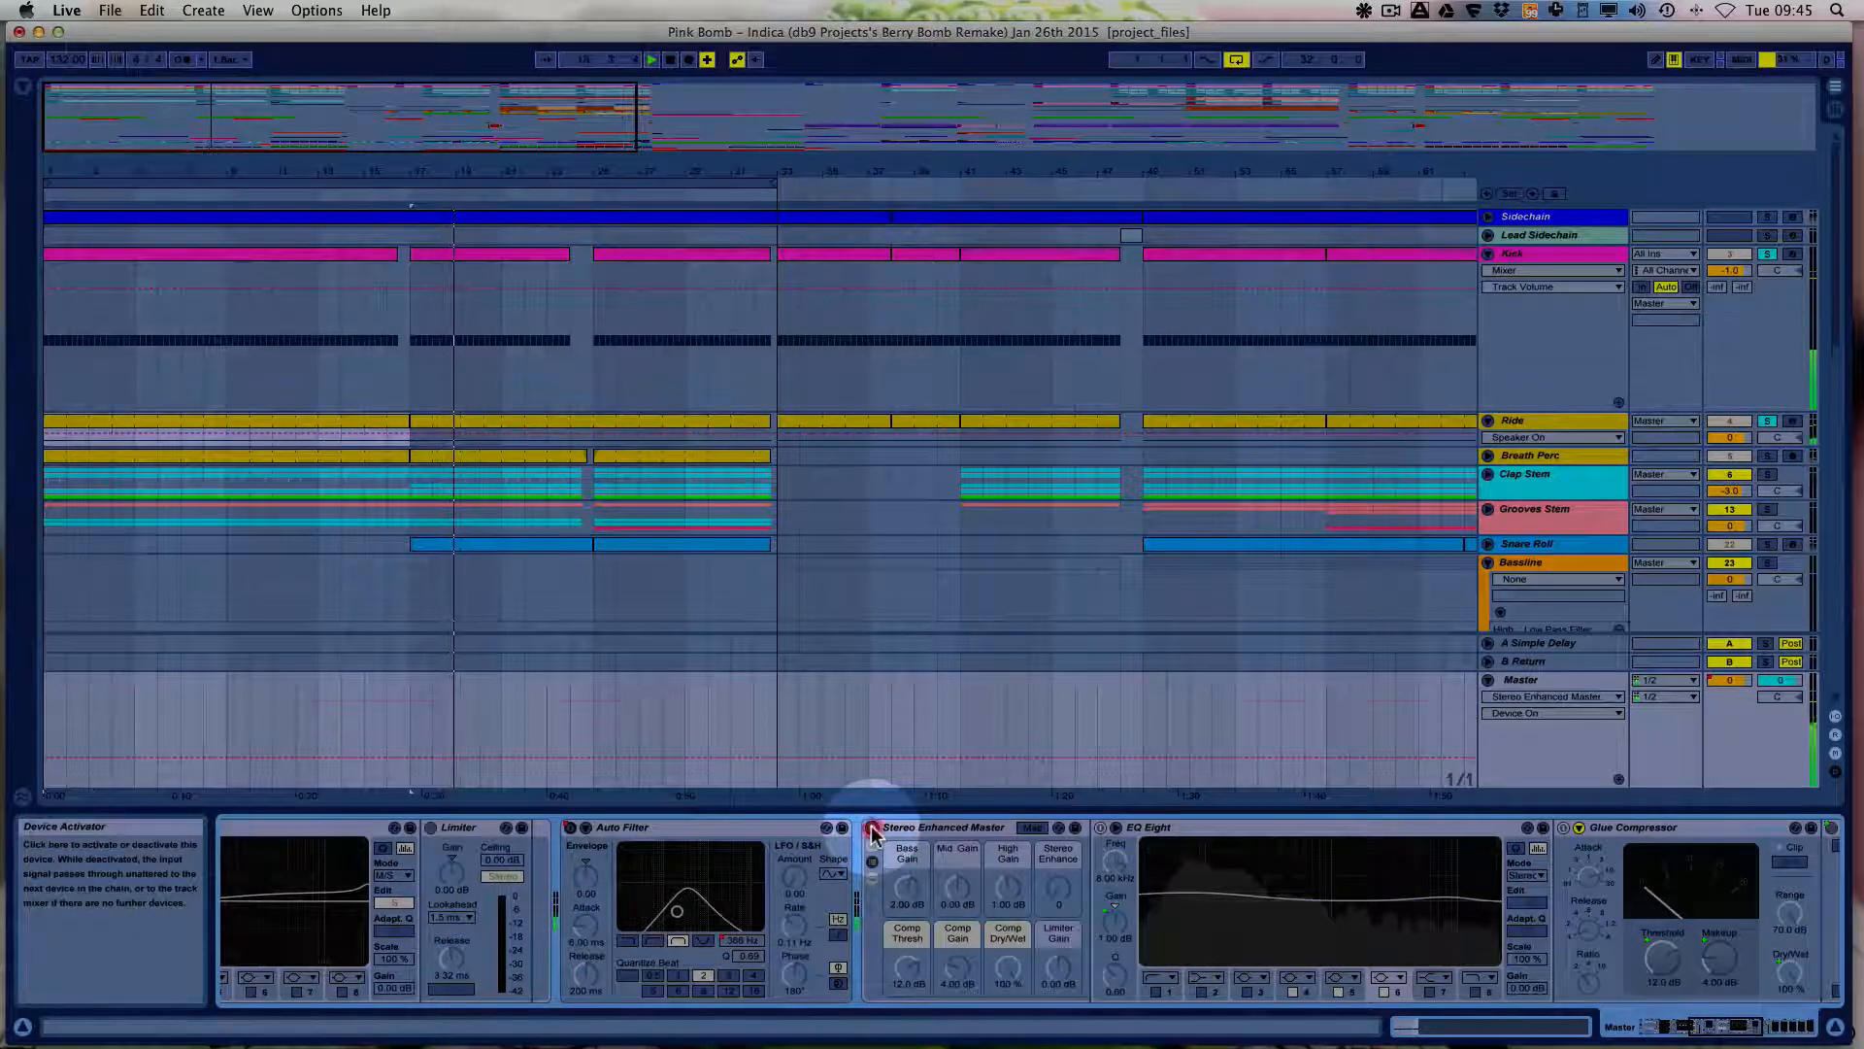
{"action": "left_click", "coordinate": [872, 829]}
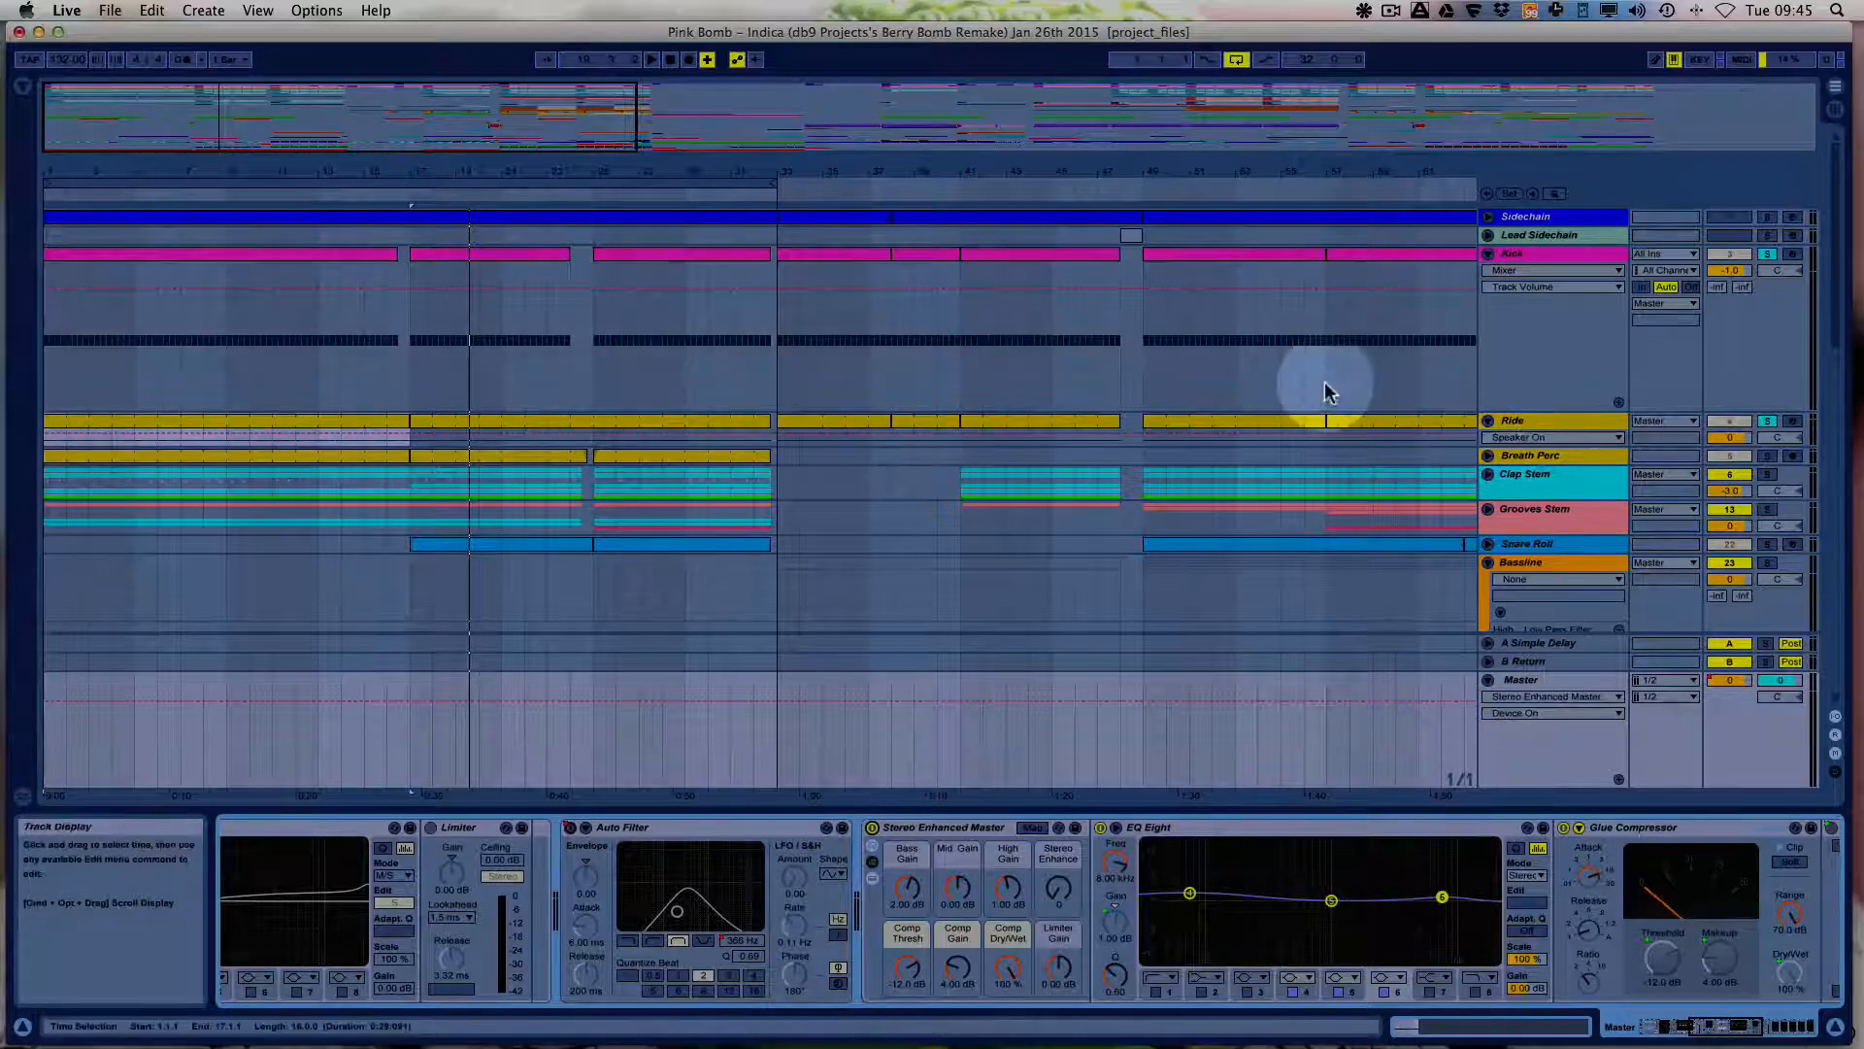
Show the Kick track's Volume Envelope Sustain automation for the Kick device and place it in its own automation lane.
{"action": "left_click", "coordinate": [1566, 271]}
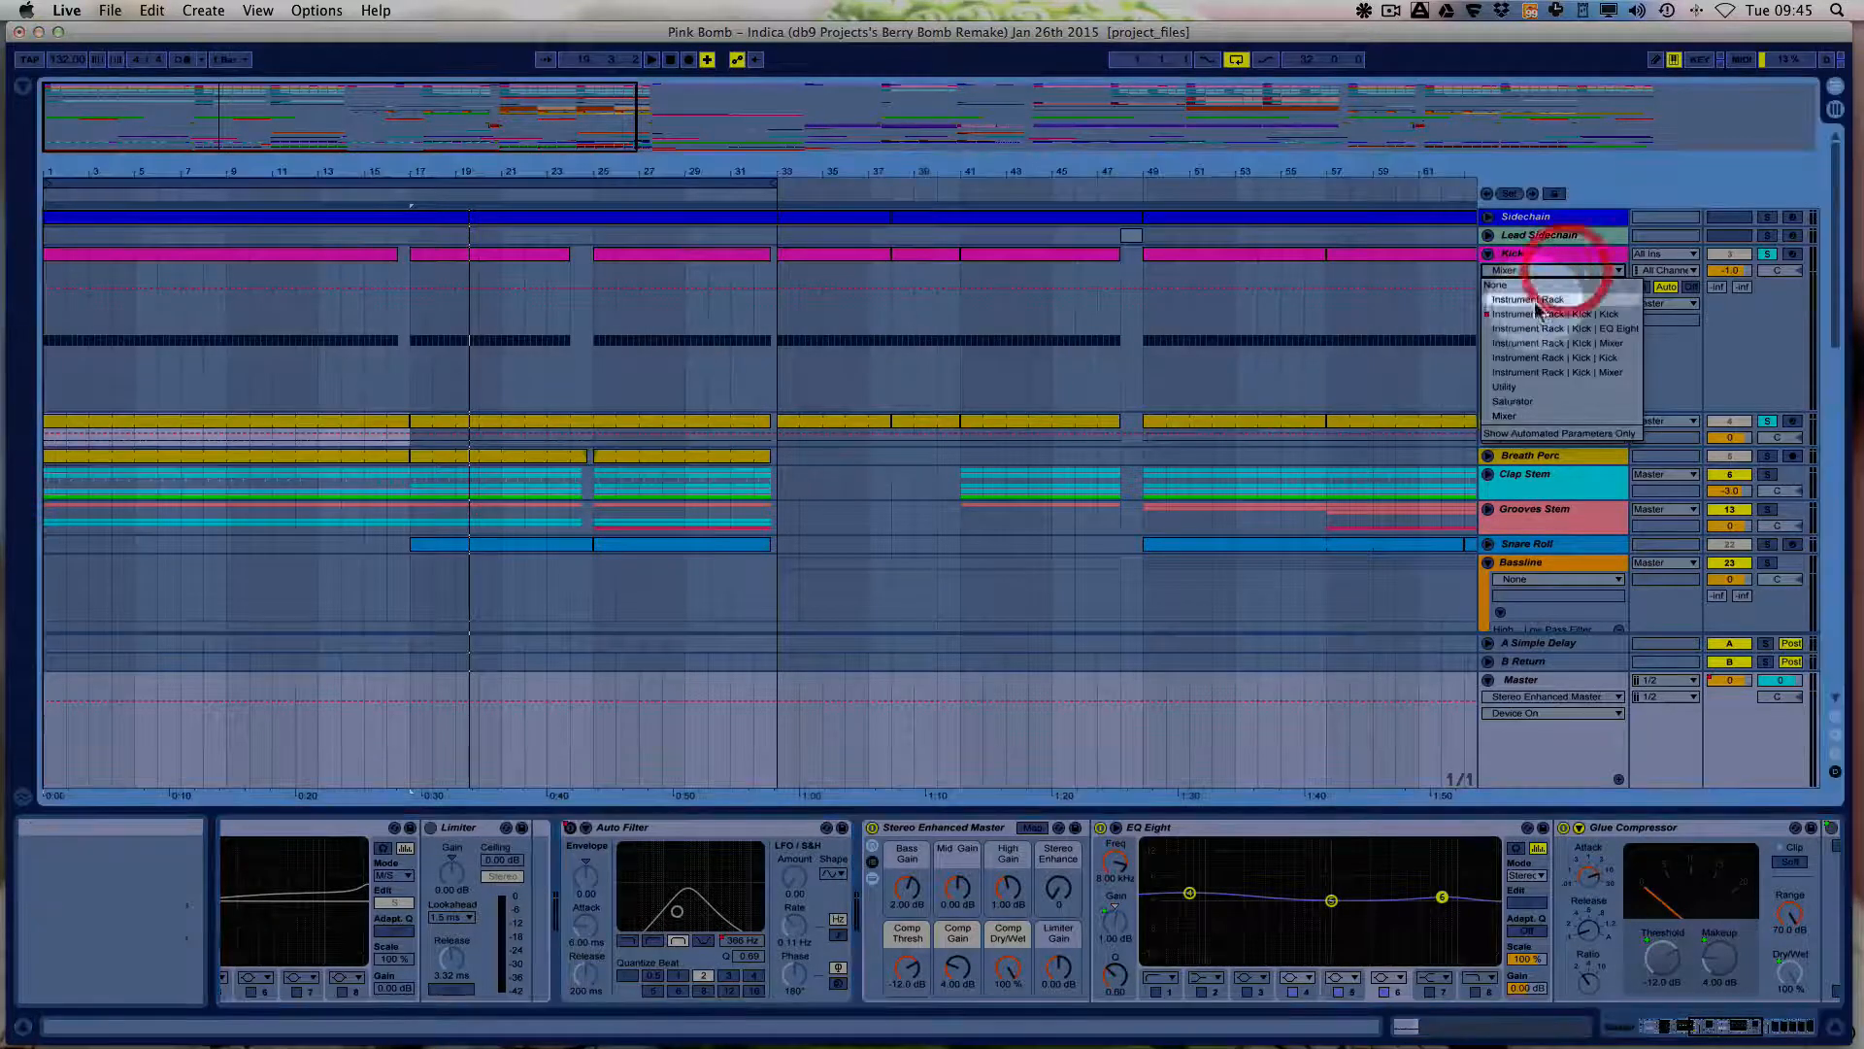
{"action": "left_click", "coordinate": [1534, 315]}
{"action": "left_click", "coordinate": [1545, 289]}
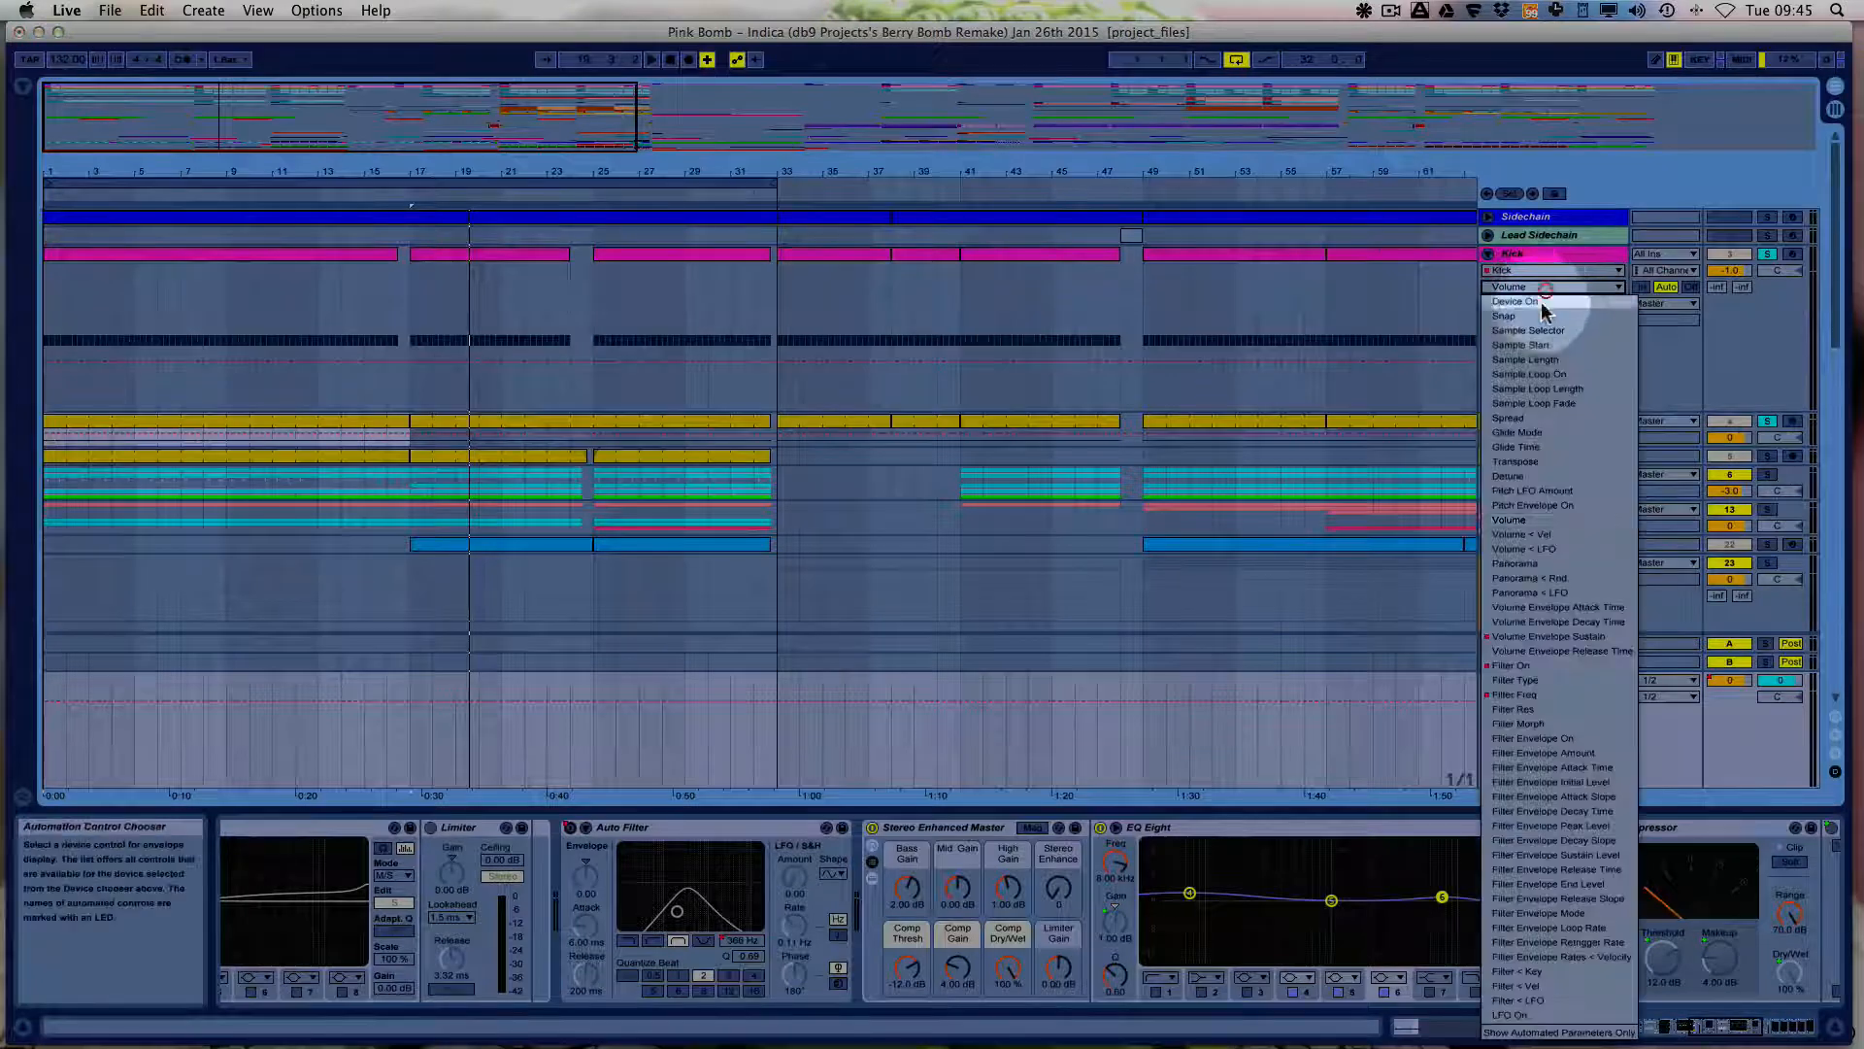
{"action": "left_click", "coordinate": [1540, 637]}
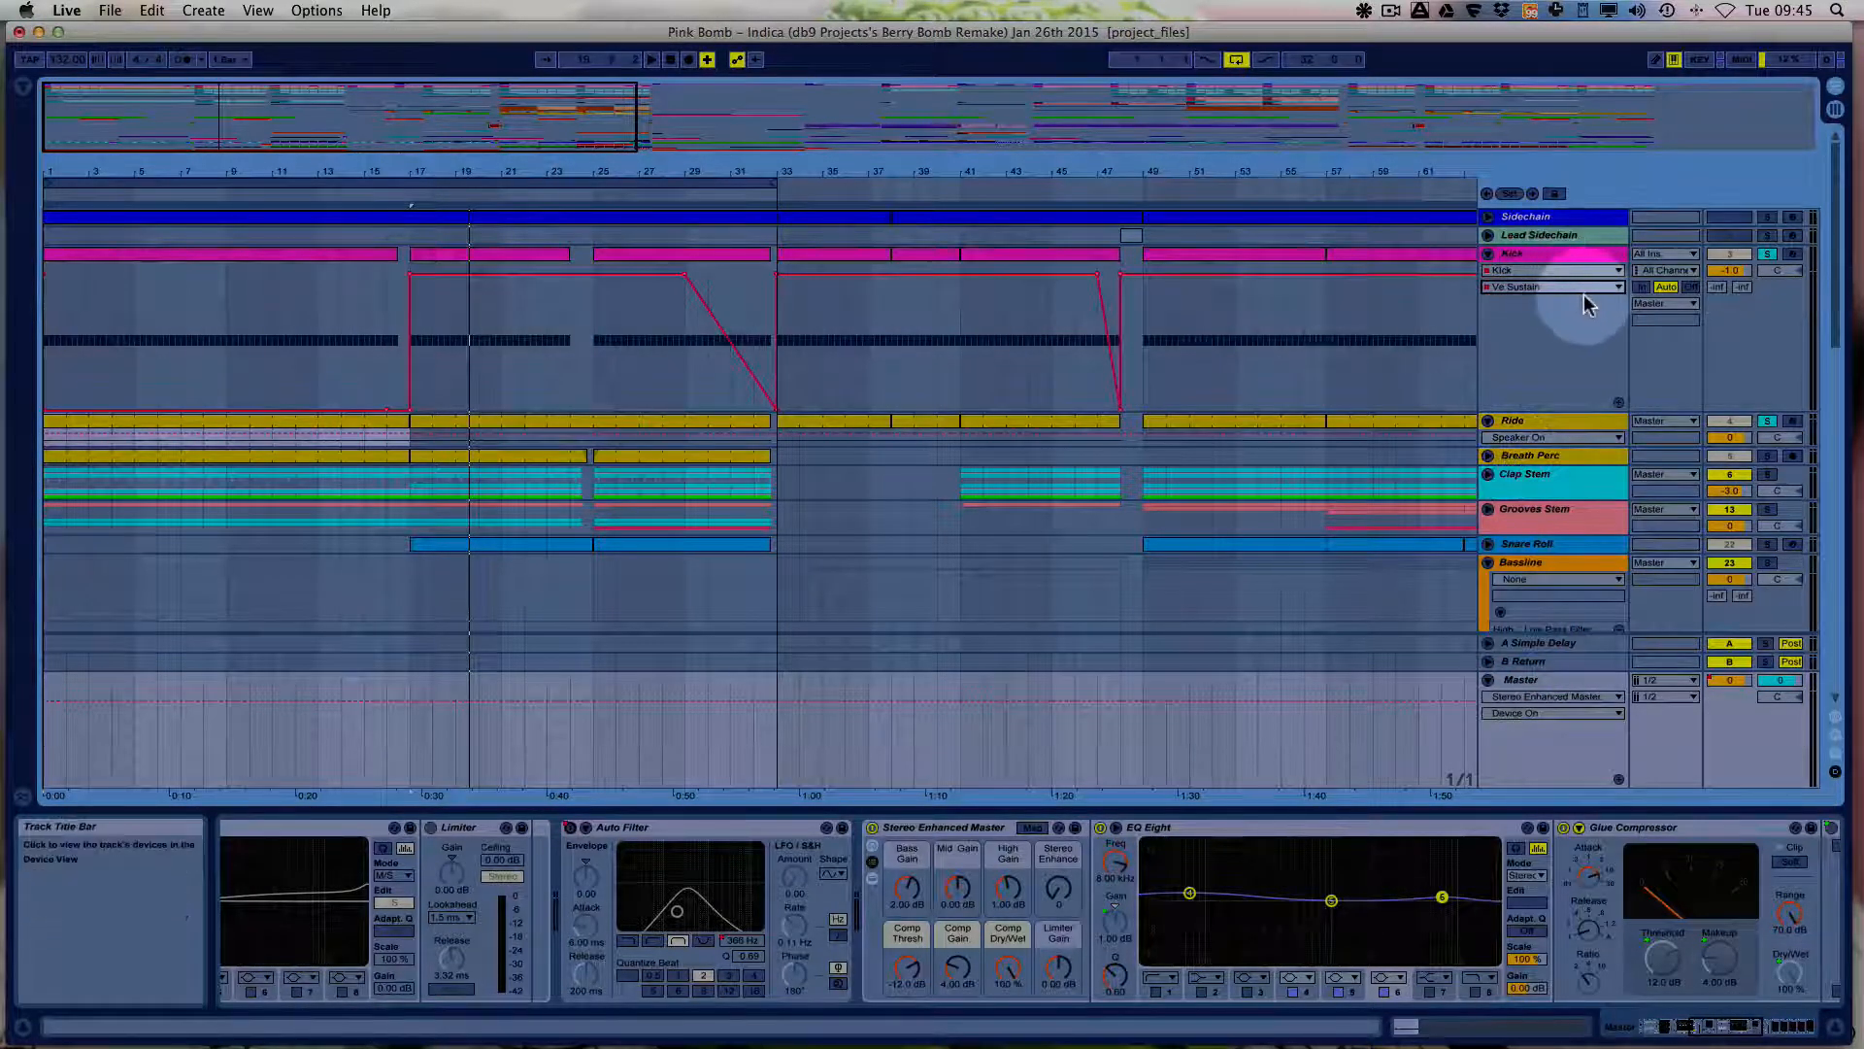
{"action": "left_click", "coordinate": [1618, 402]}
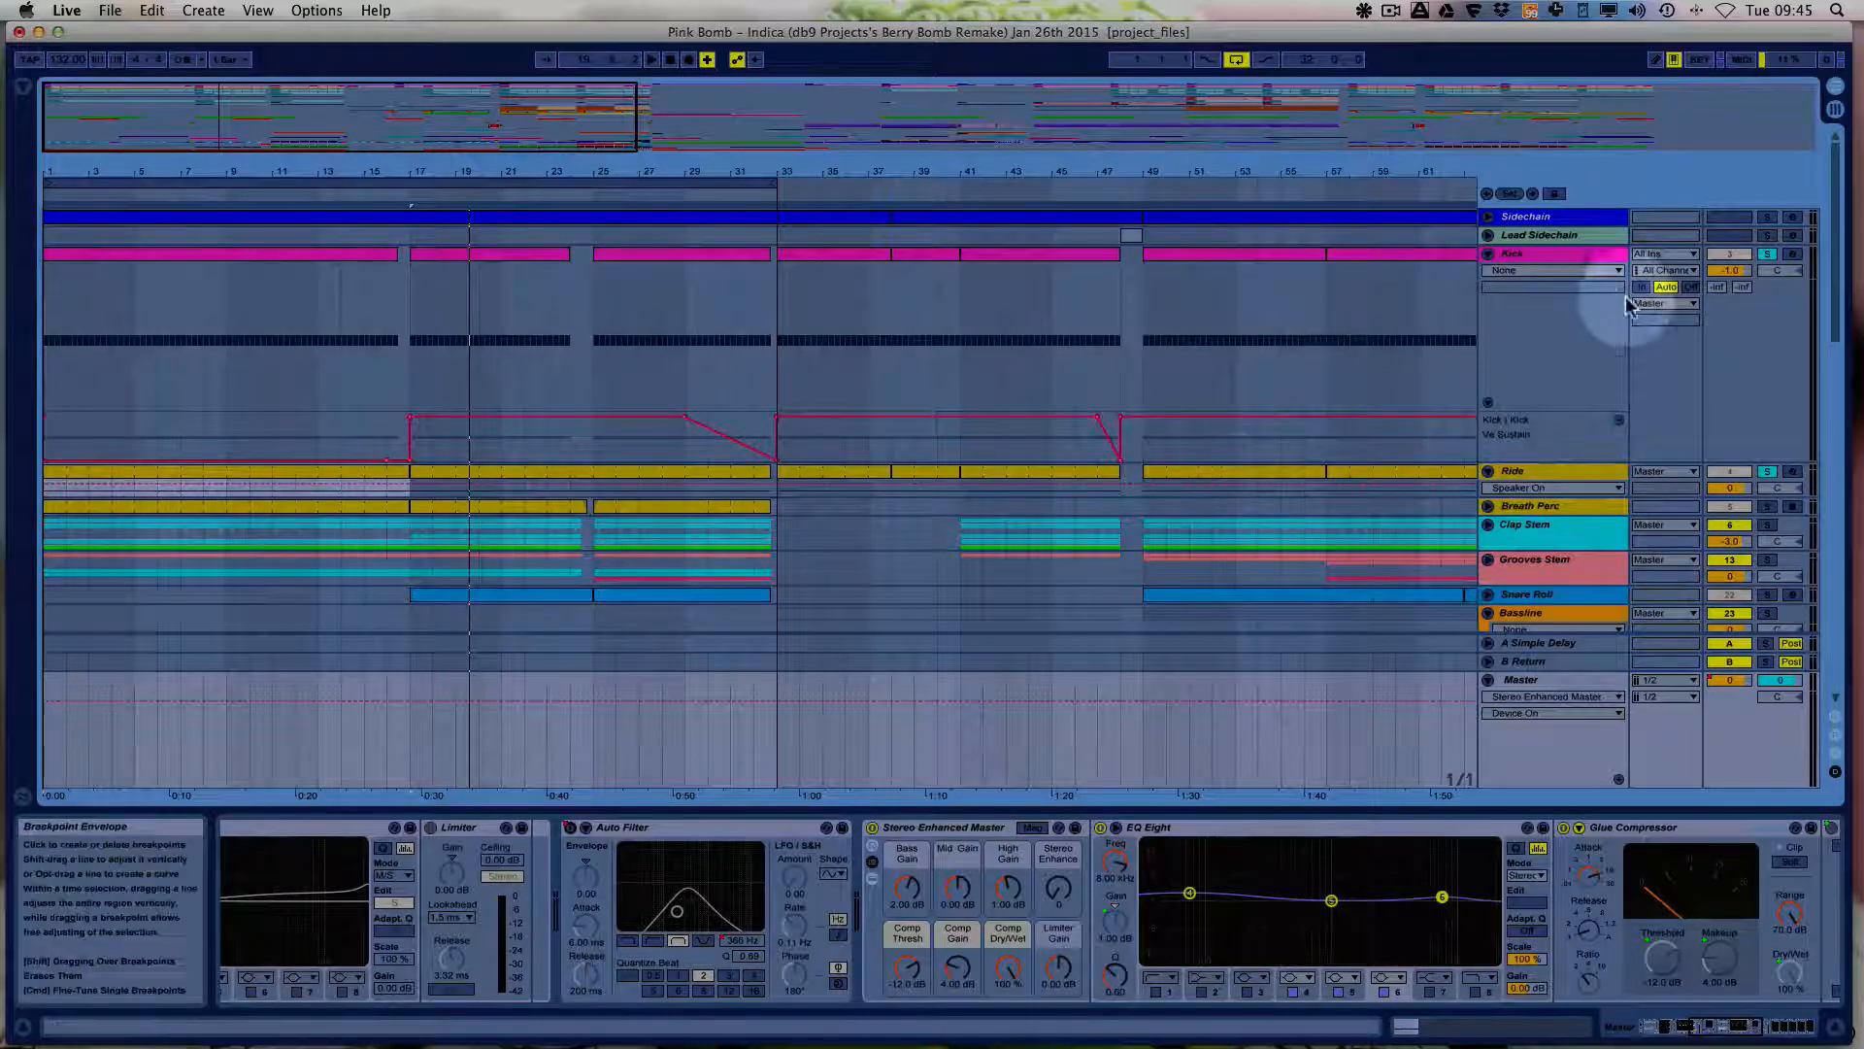
Display the Kick device's Filter On automation in the Kick track's main lane.
{"action": "left_click", "coordinate": [1573, 270]}
{"action": "left_click", "coordinate": [1566, 313]}
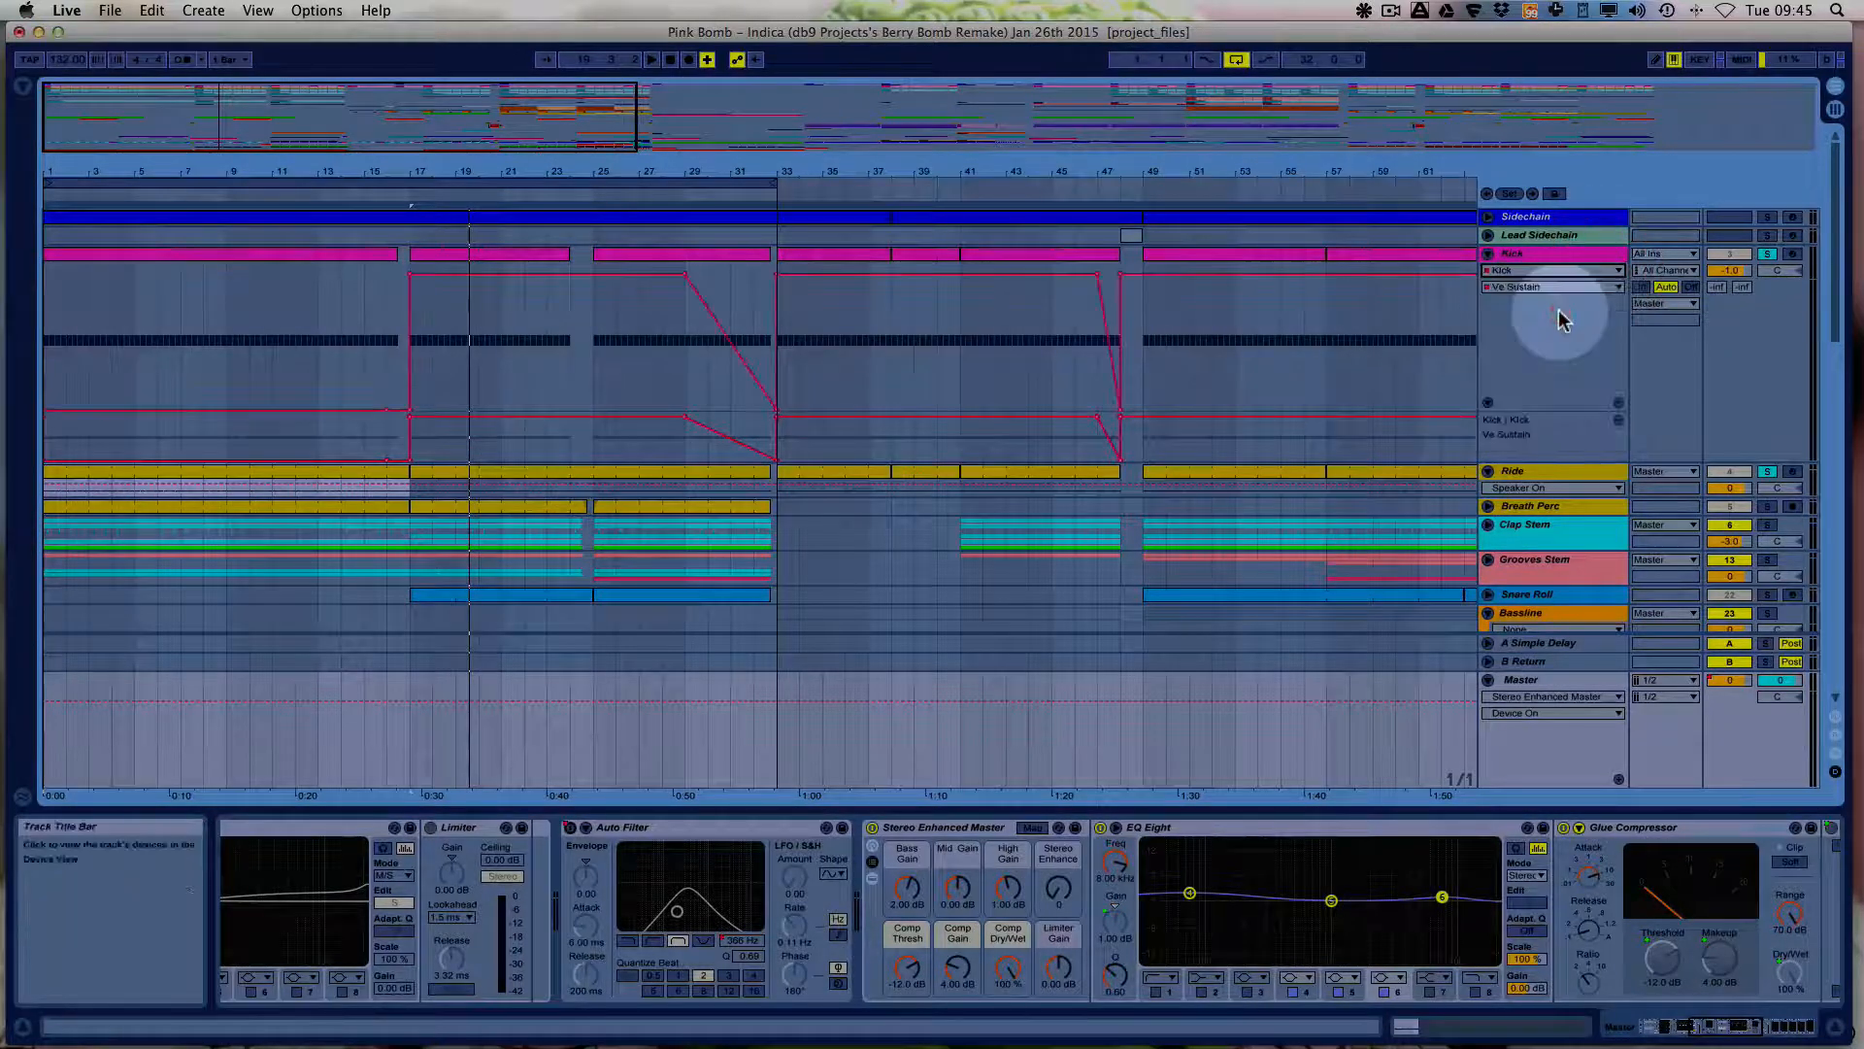
{"action": "left_click", "coordinate": [1559, 288]}
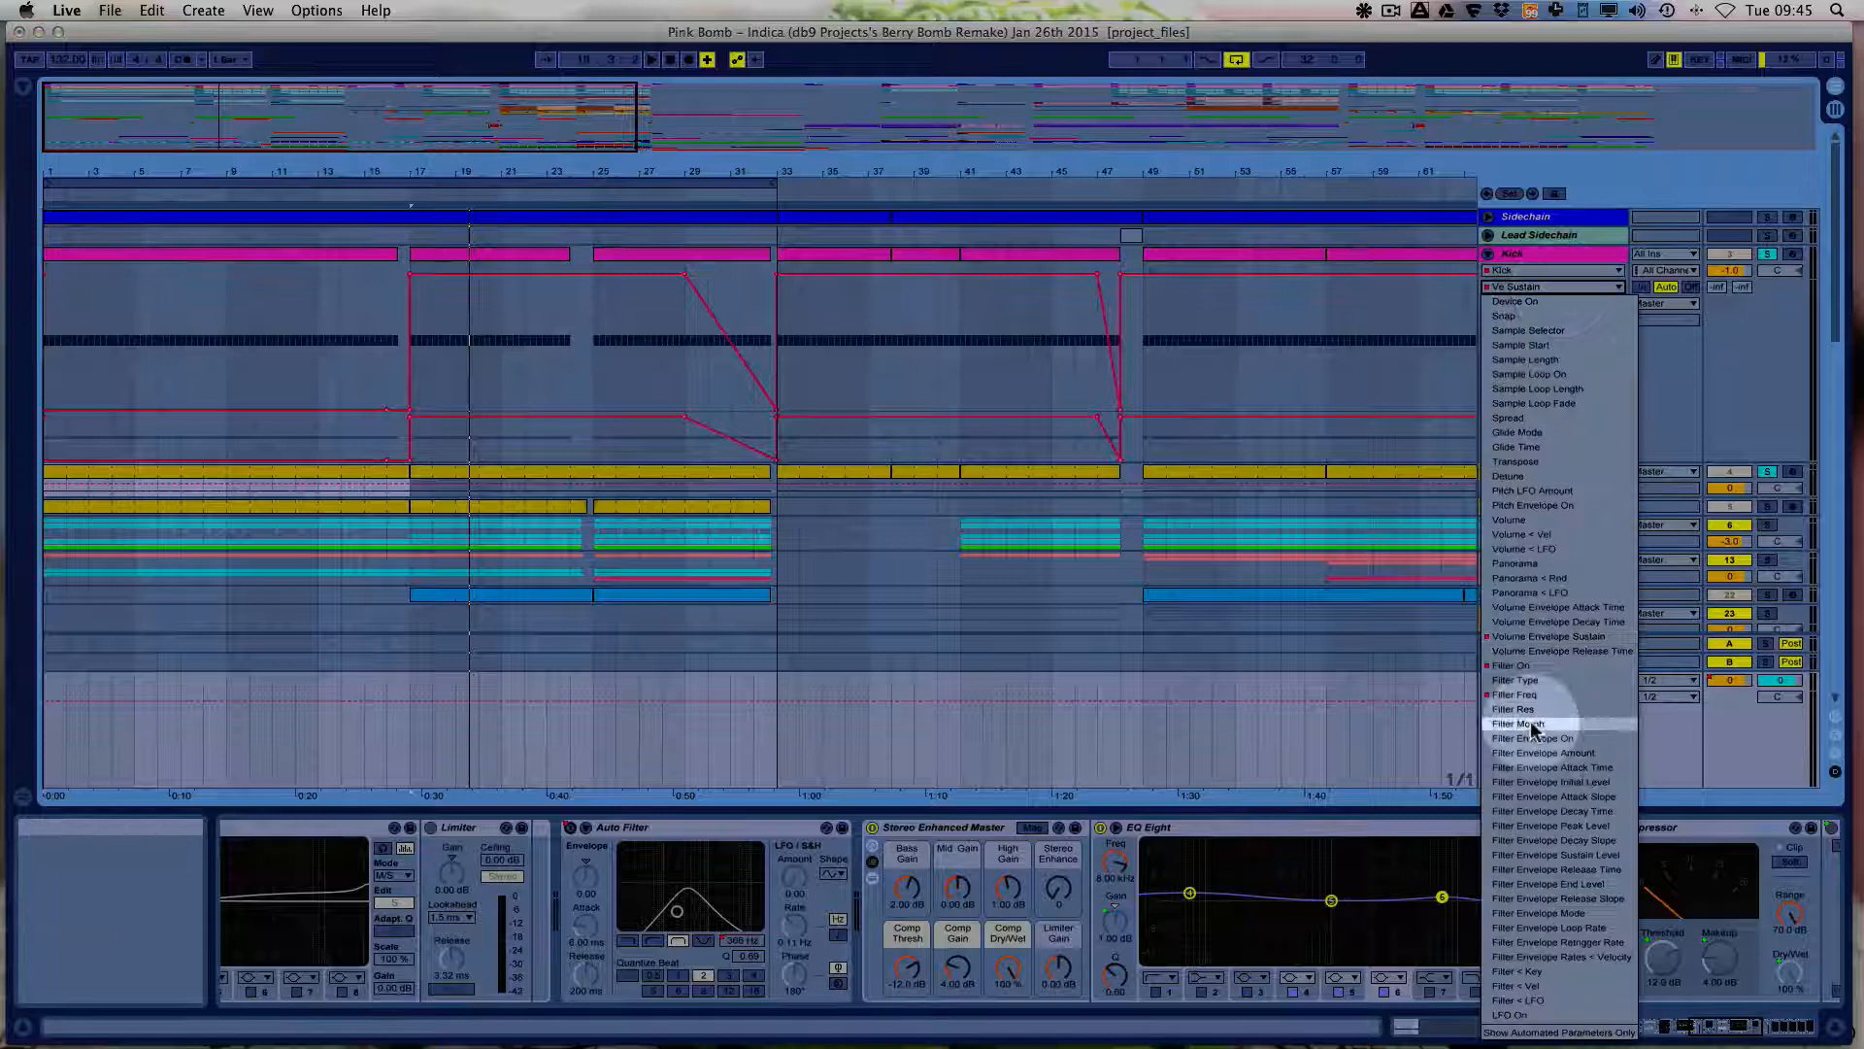
{"action": "left_click", "coordinate": [1542, 666]}
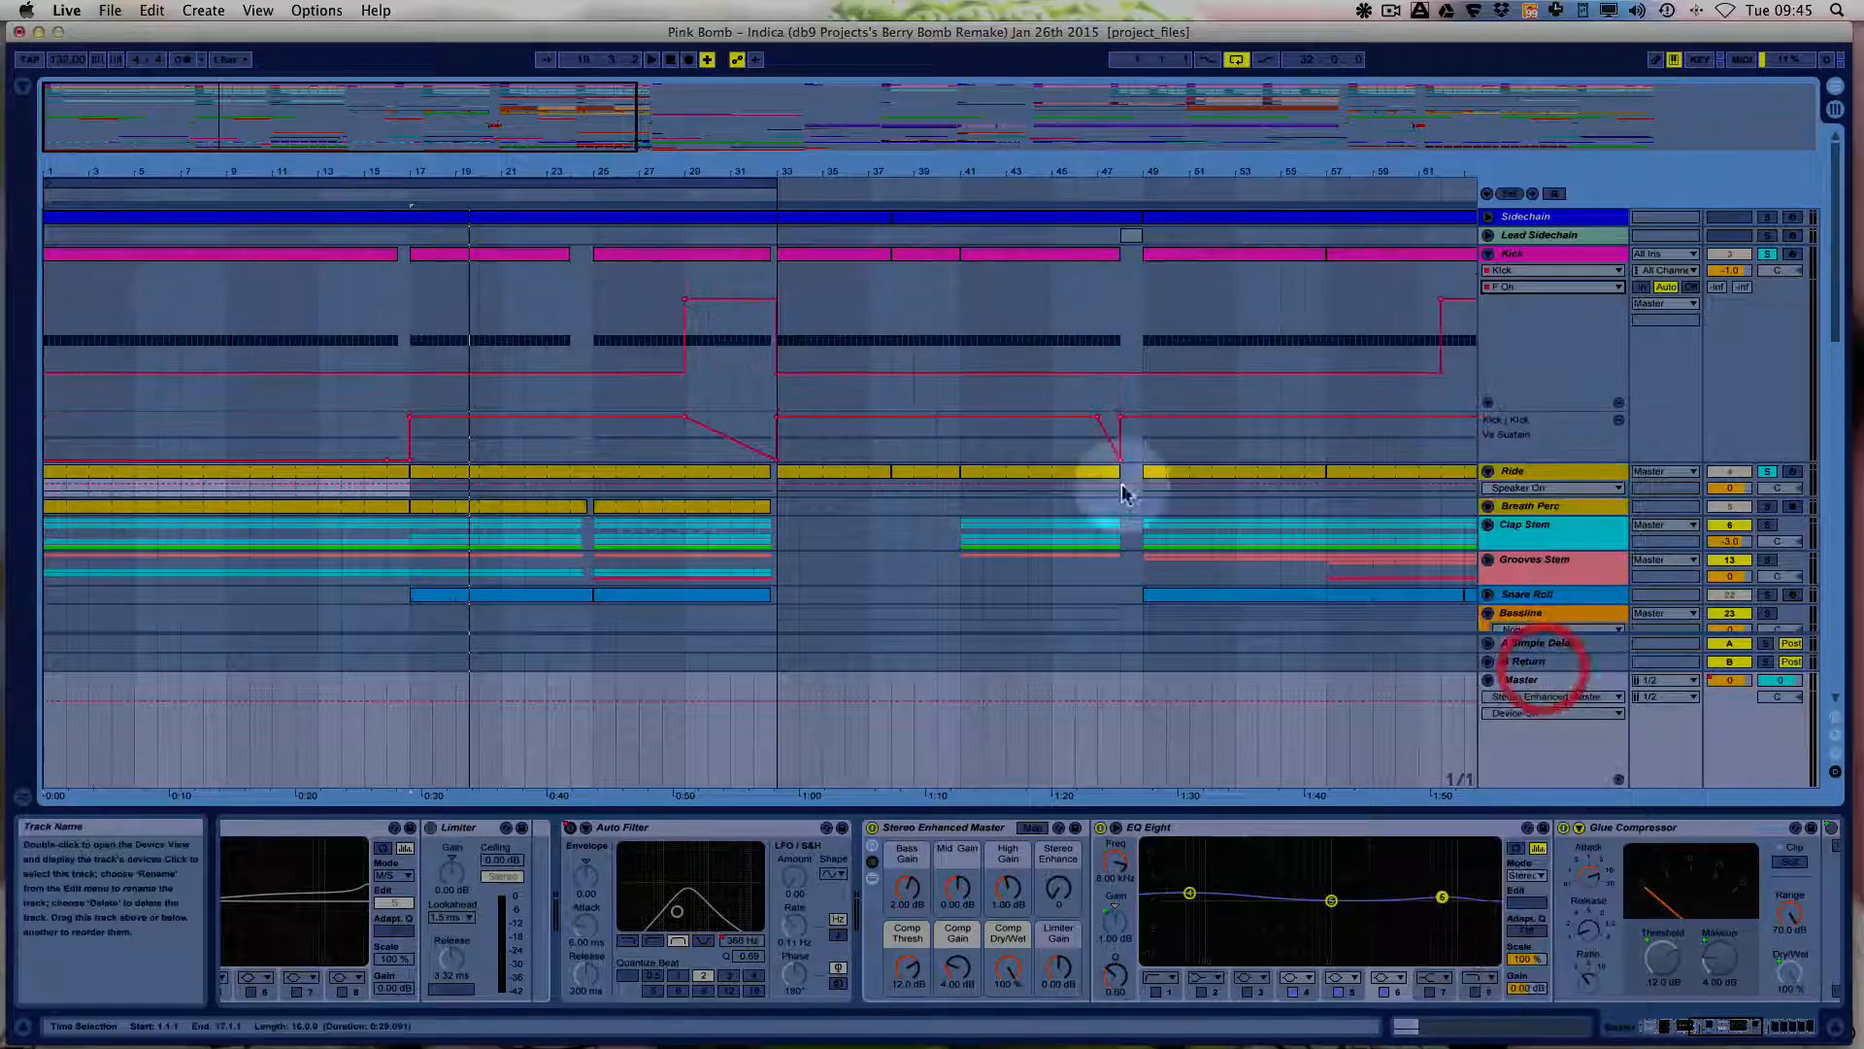
Show the Kick track's devices and audition the soloed kick through its sustain and filter automation before bar 33.
{"action": "left_click", "coordinate": [584, 196]}
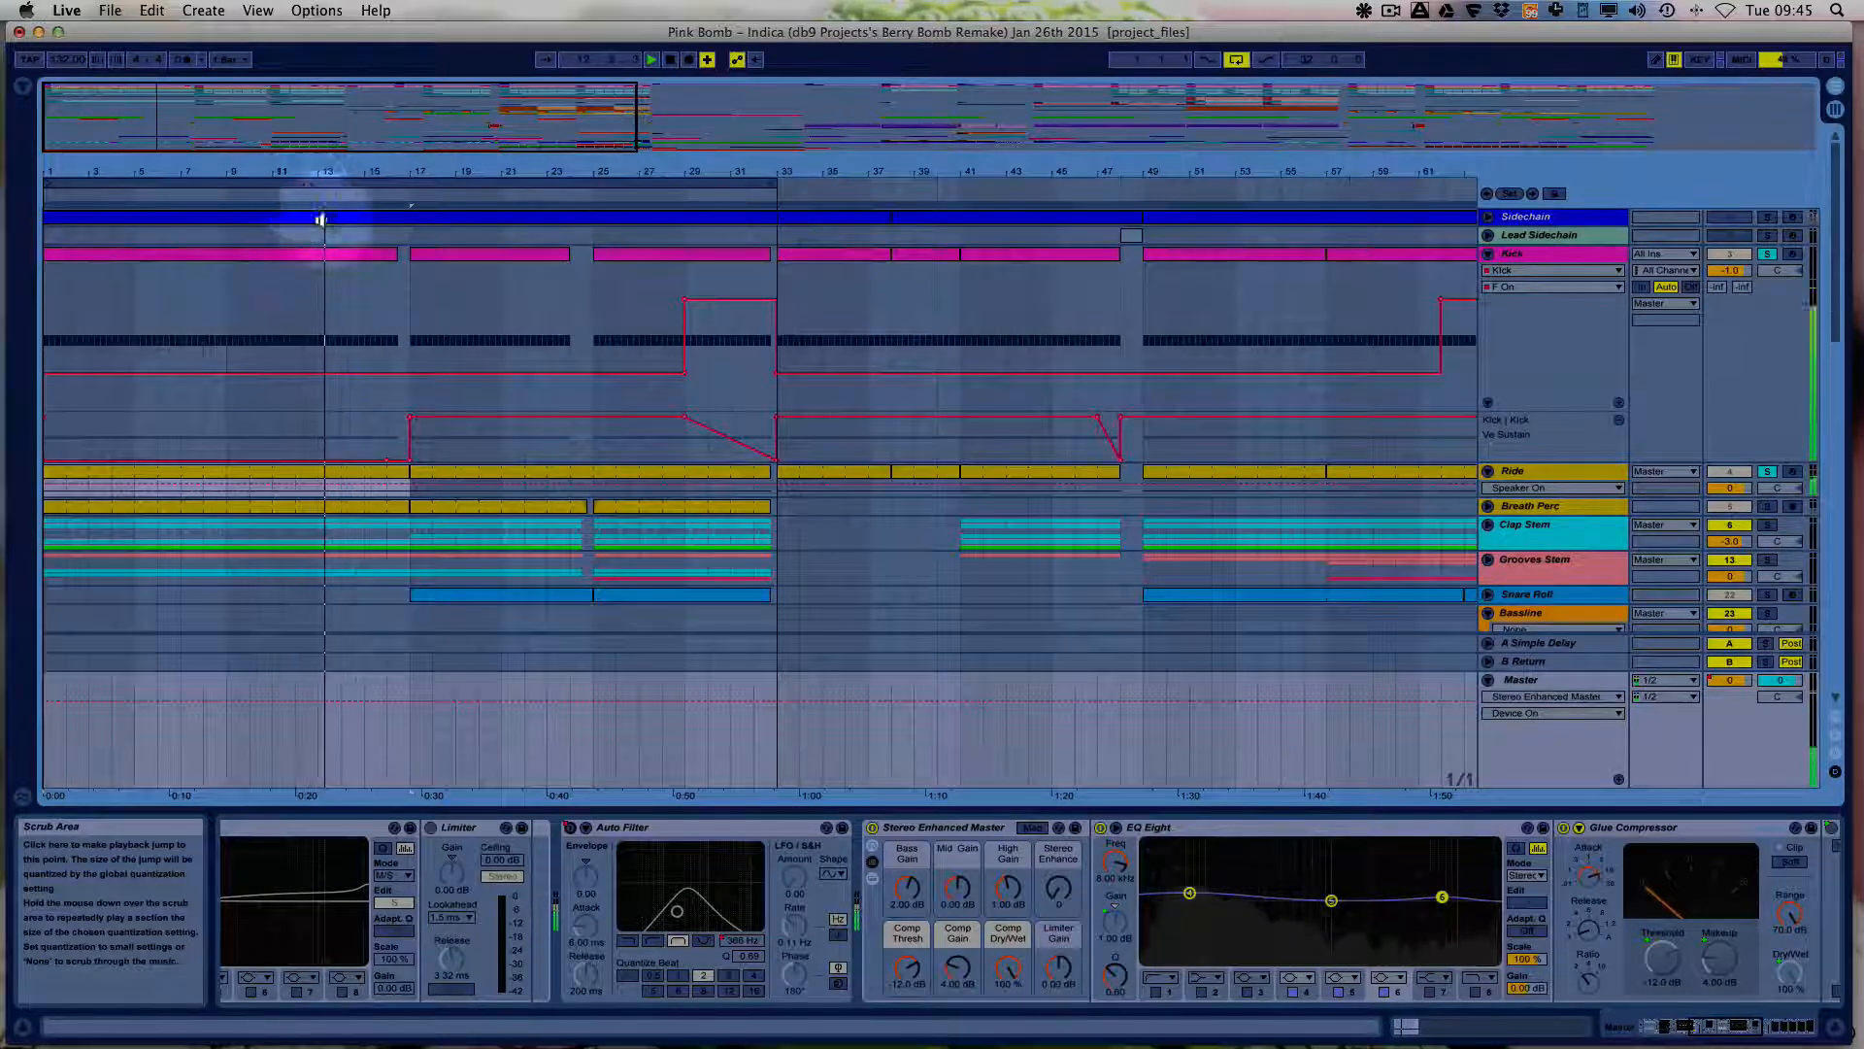
{"action": "left_click", "coordinate": [1511, 261]}
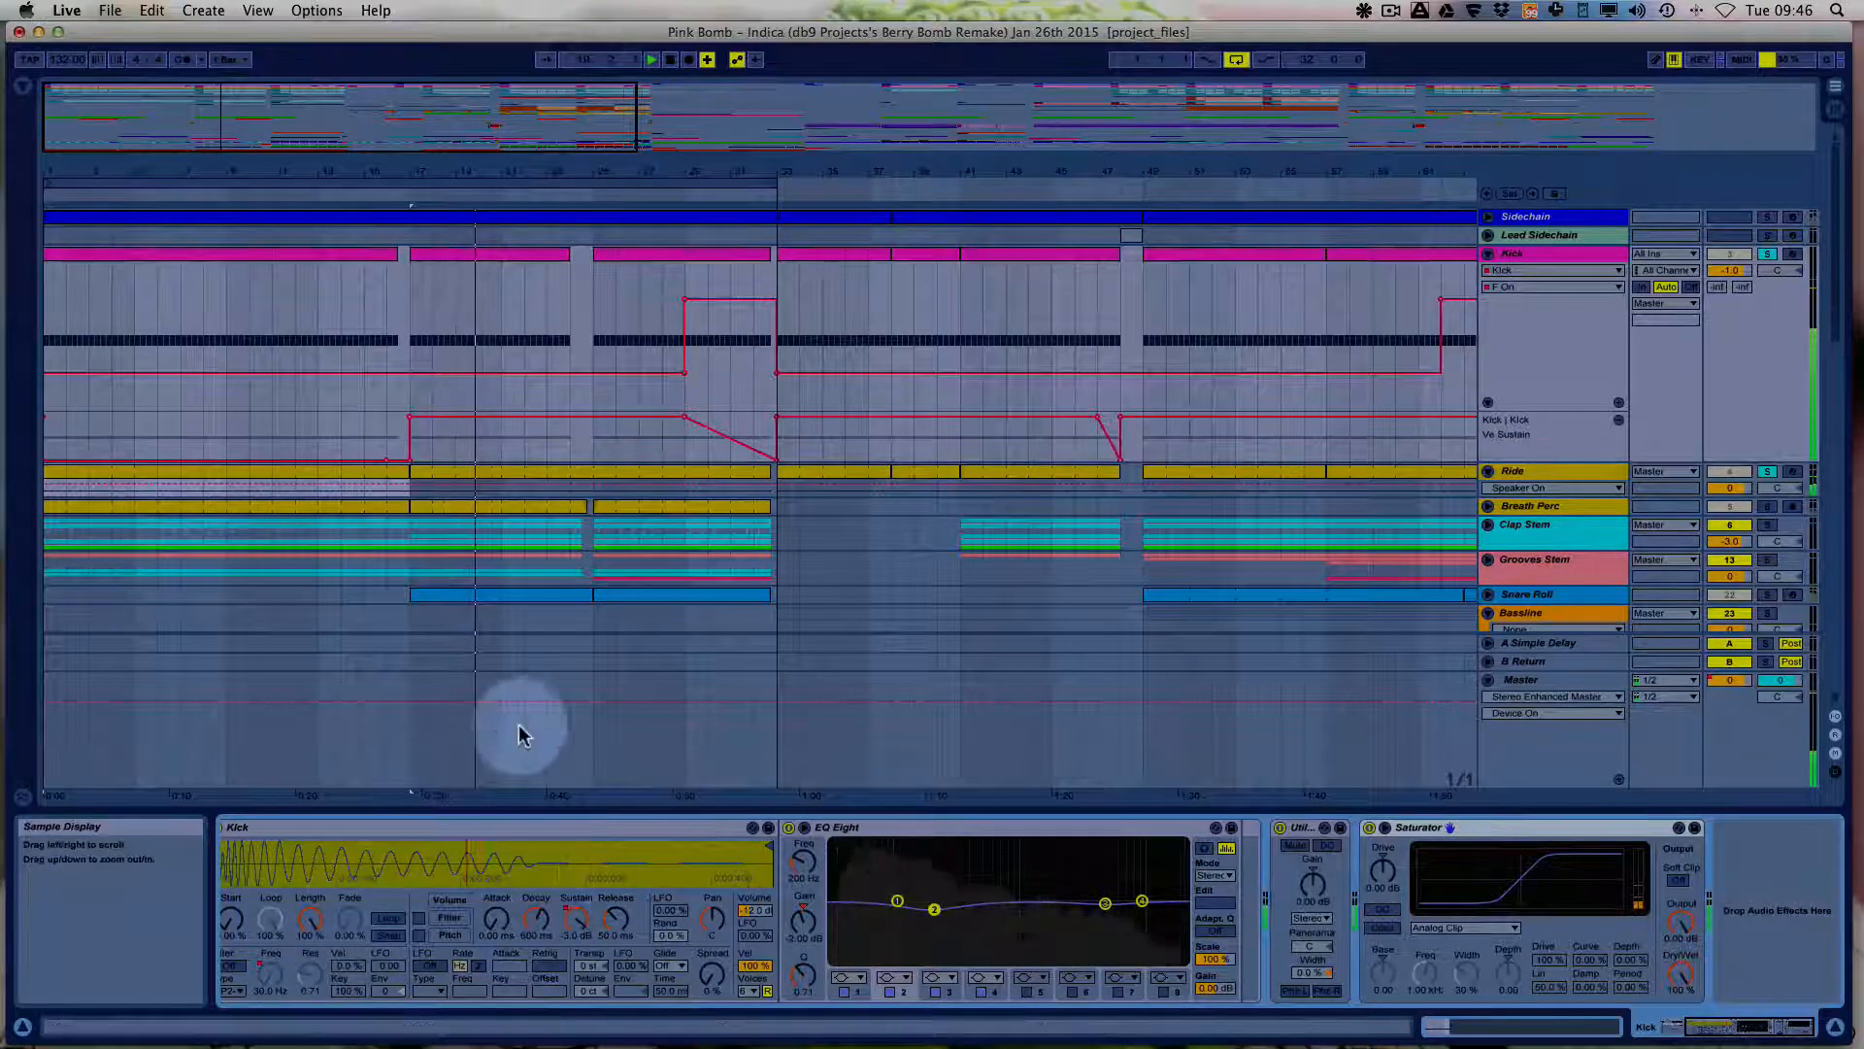
{"action": "left_click", "coordinate": [677, 196]}
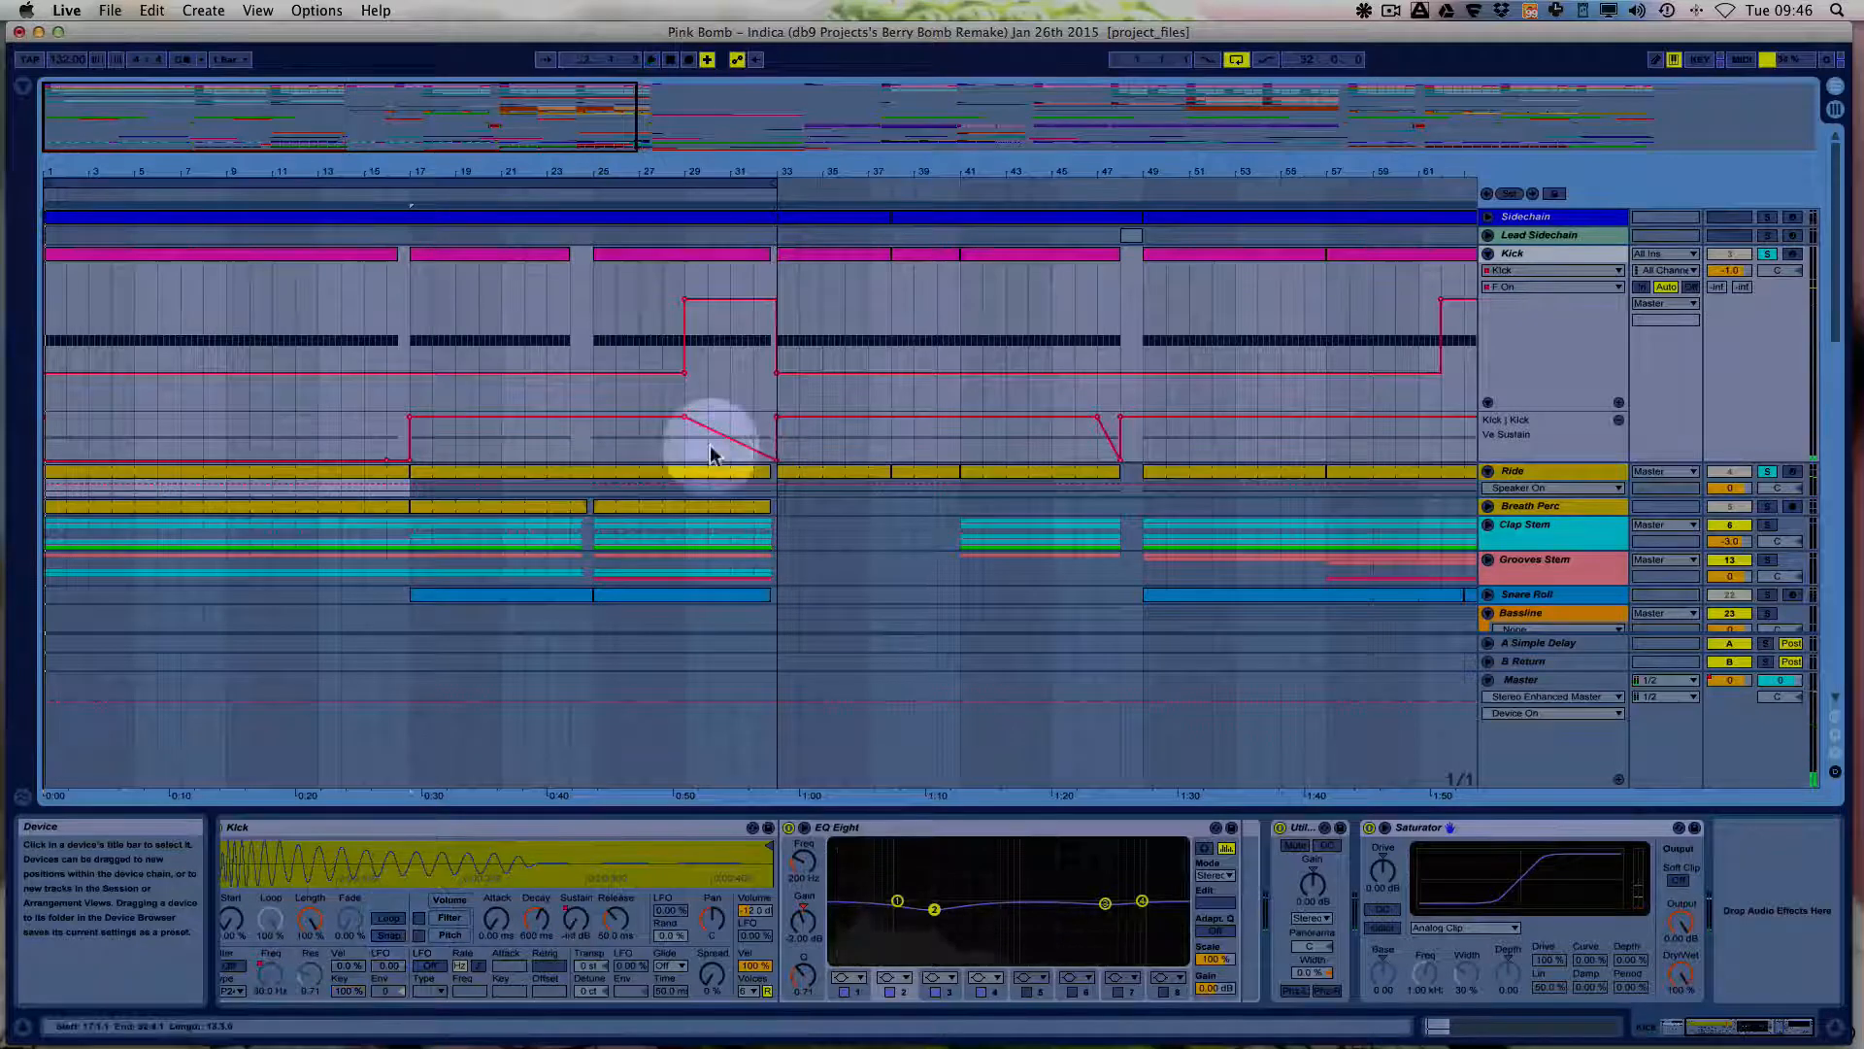
{"action": "left_click_drag", "start_coordinate": [402, 165], "coordinate": [397, 167]}
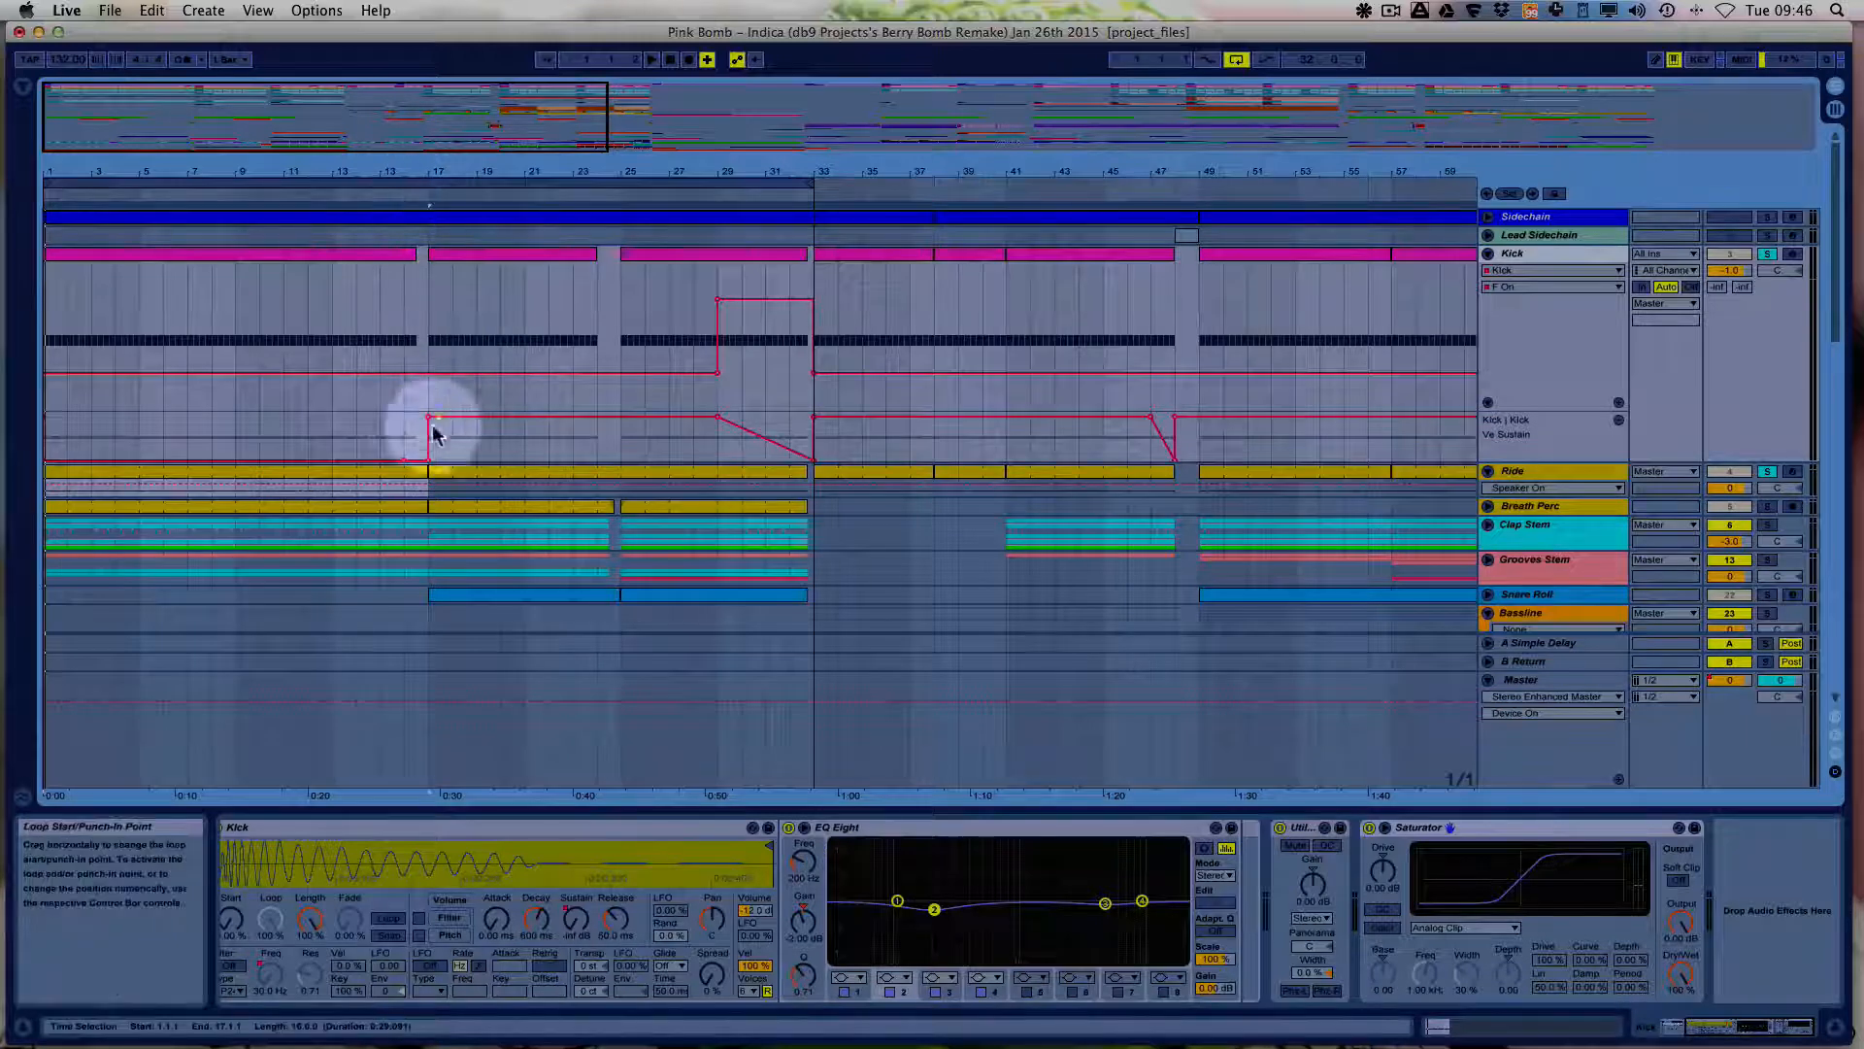
{"action": "mouse_move", "coordinate": [432, 424]}
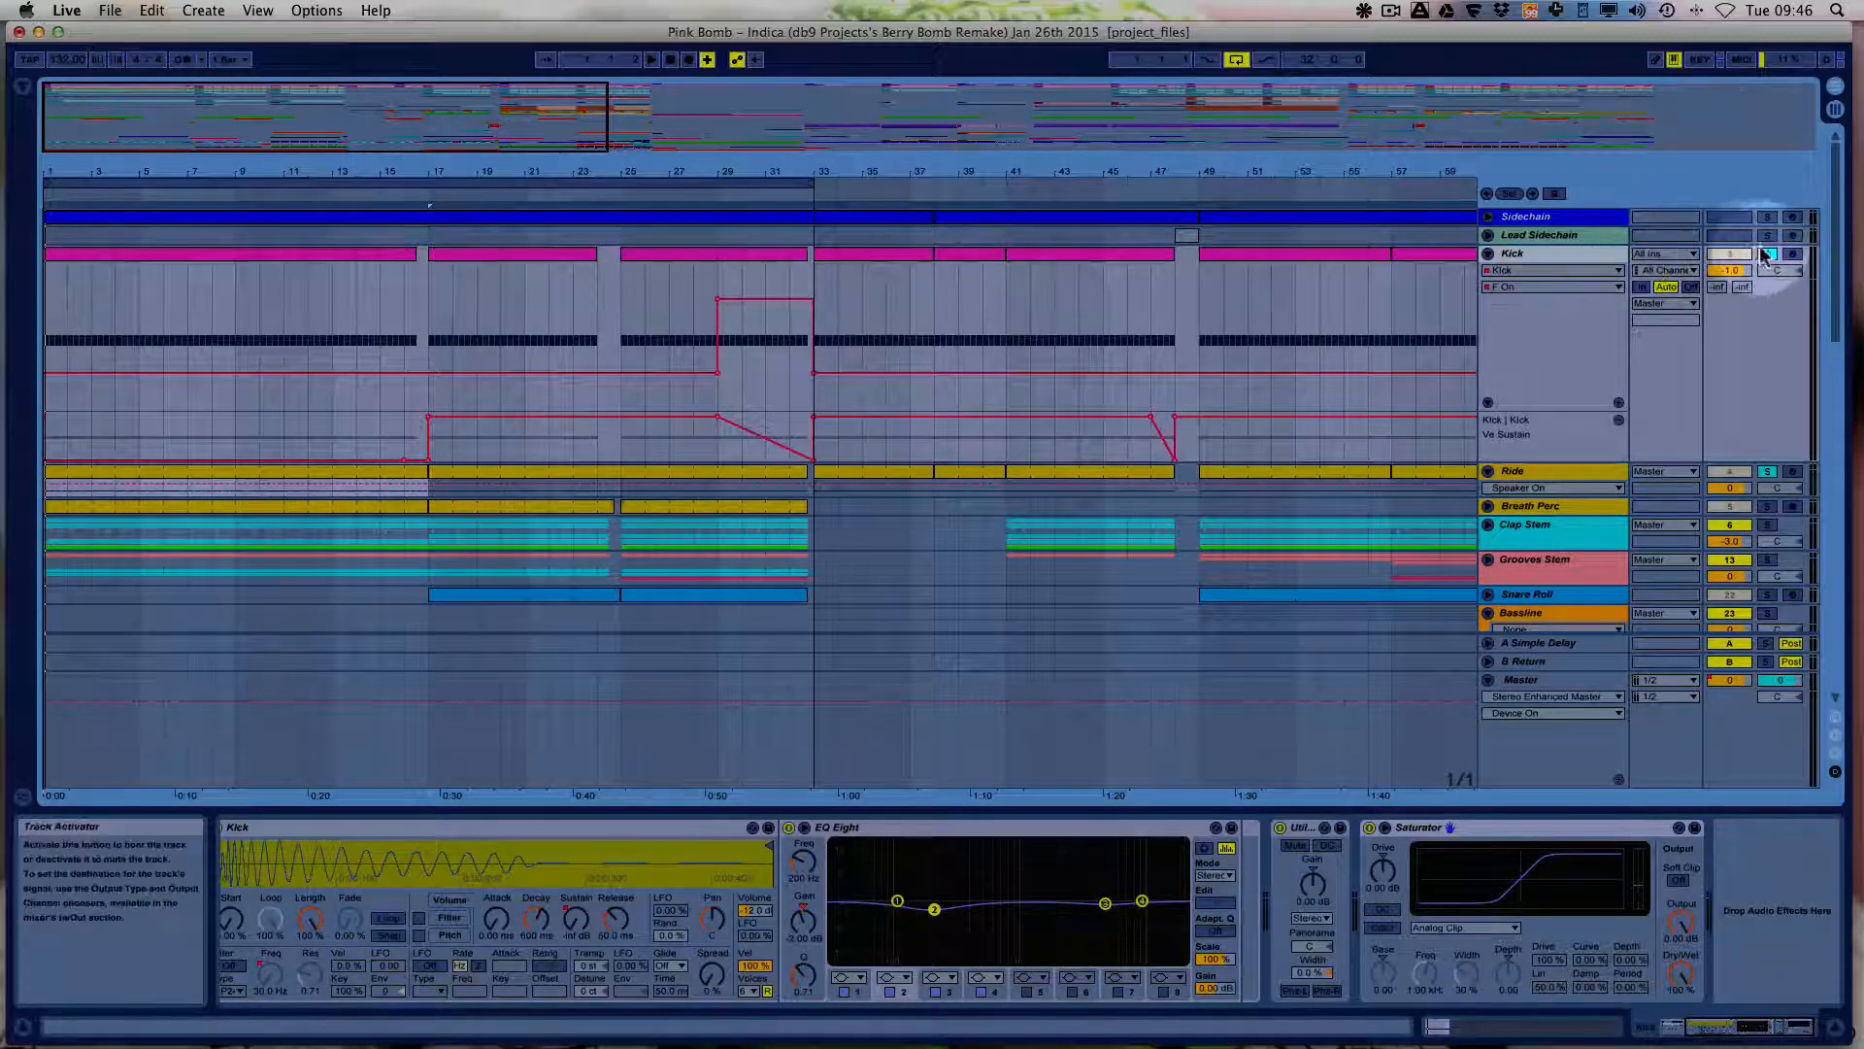
Fold the Kick track, then unfold Indica Cut sample 1 and show its device chain.
{"action": "left_click", "coordinate": [1489, 255]}
{"action": "scroll", "coordinate": [1085, 533], "scroll_direction": "down", "scroll_amount": 12}
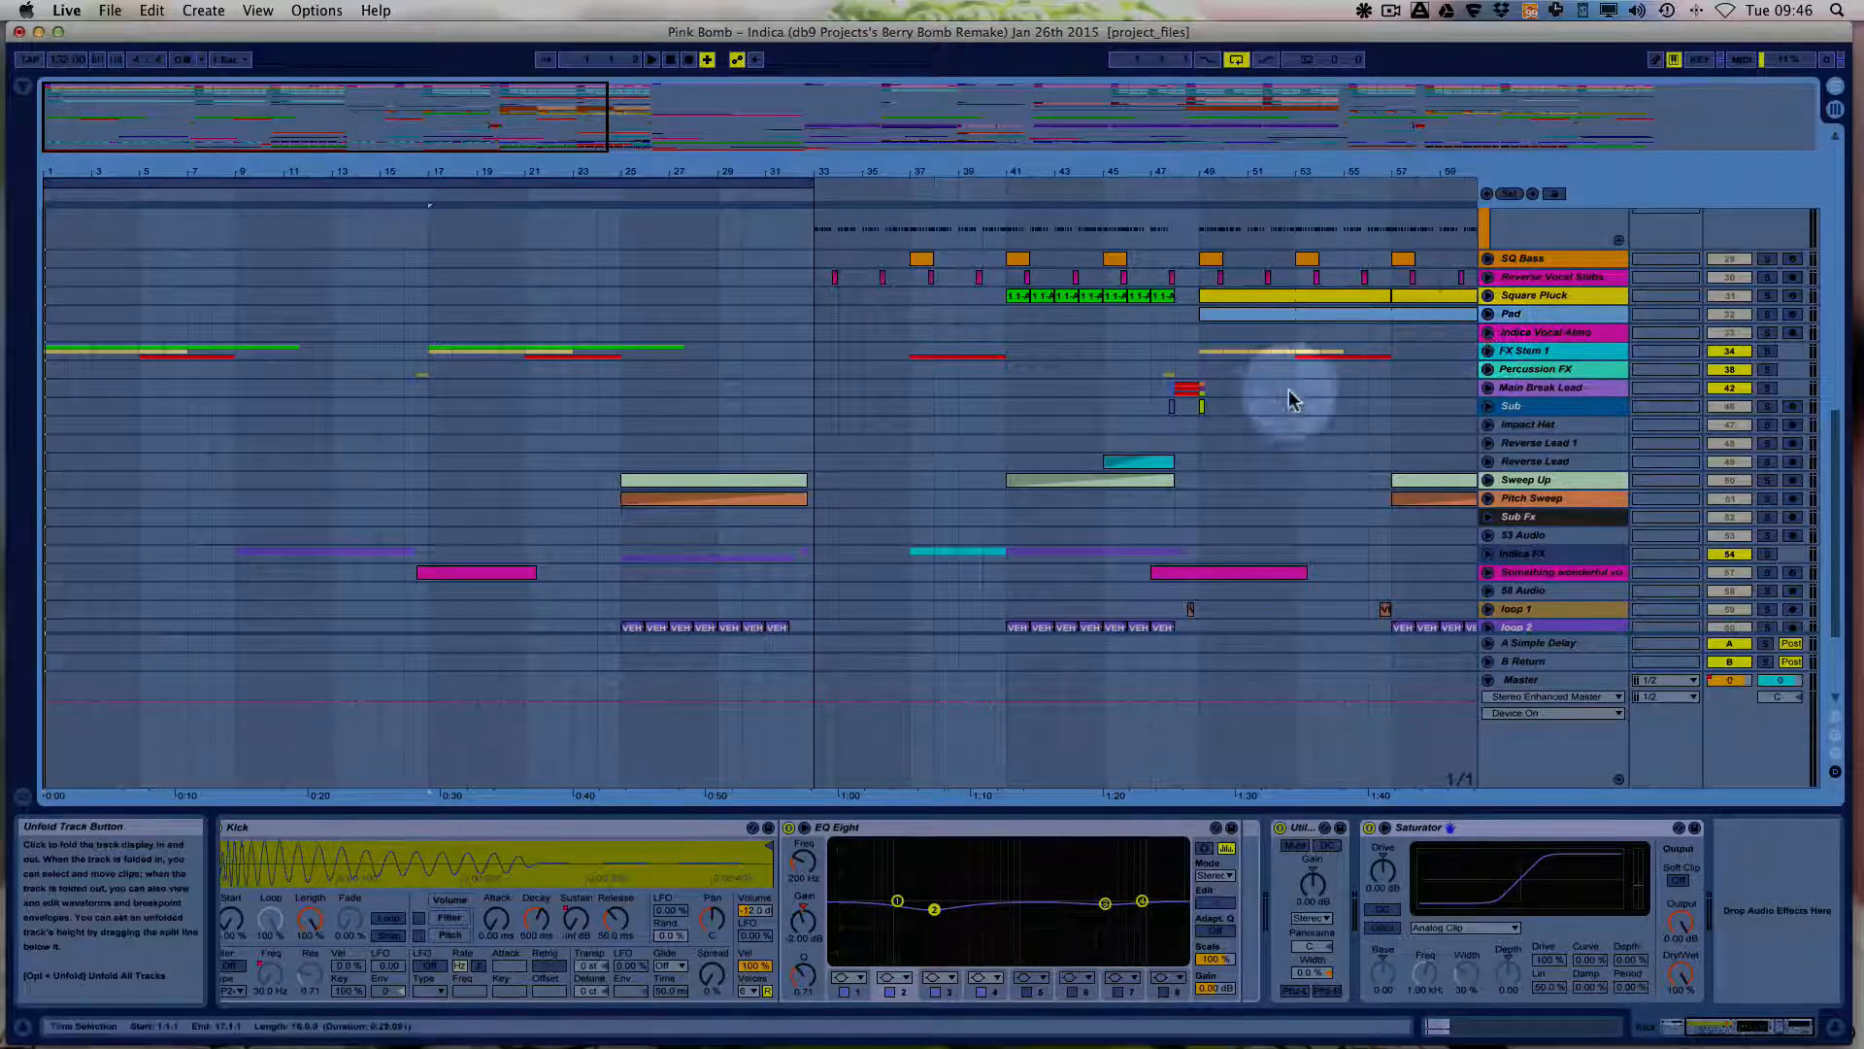
{"action": "scroll", "coordinate": [1272, 400], "scroll_direction": "down", "scroll_amount": 5}
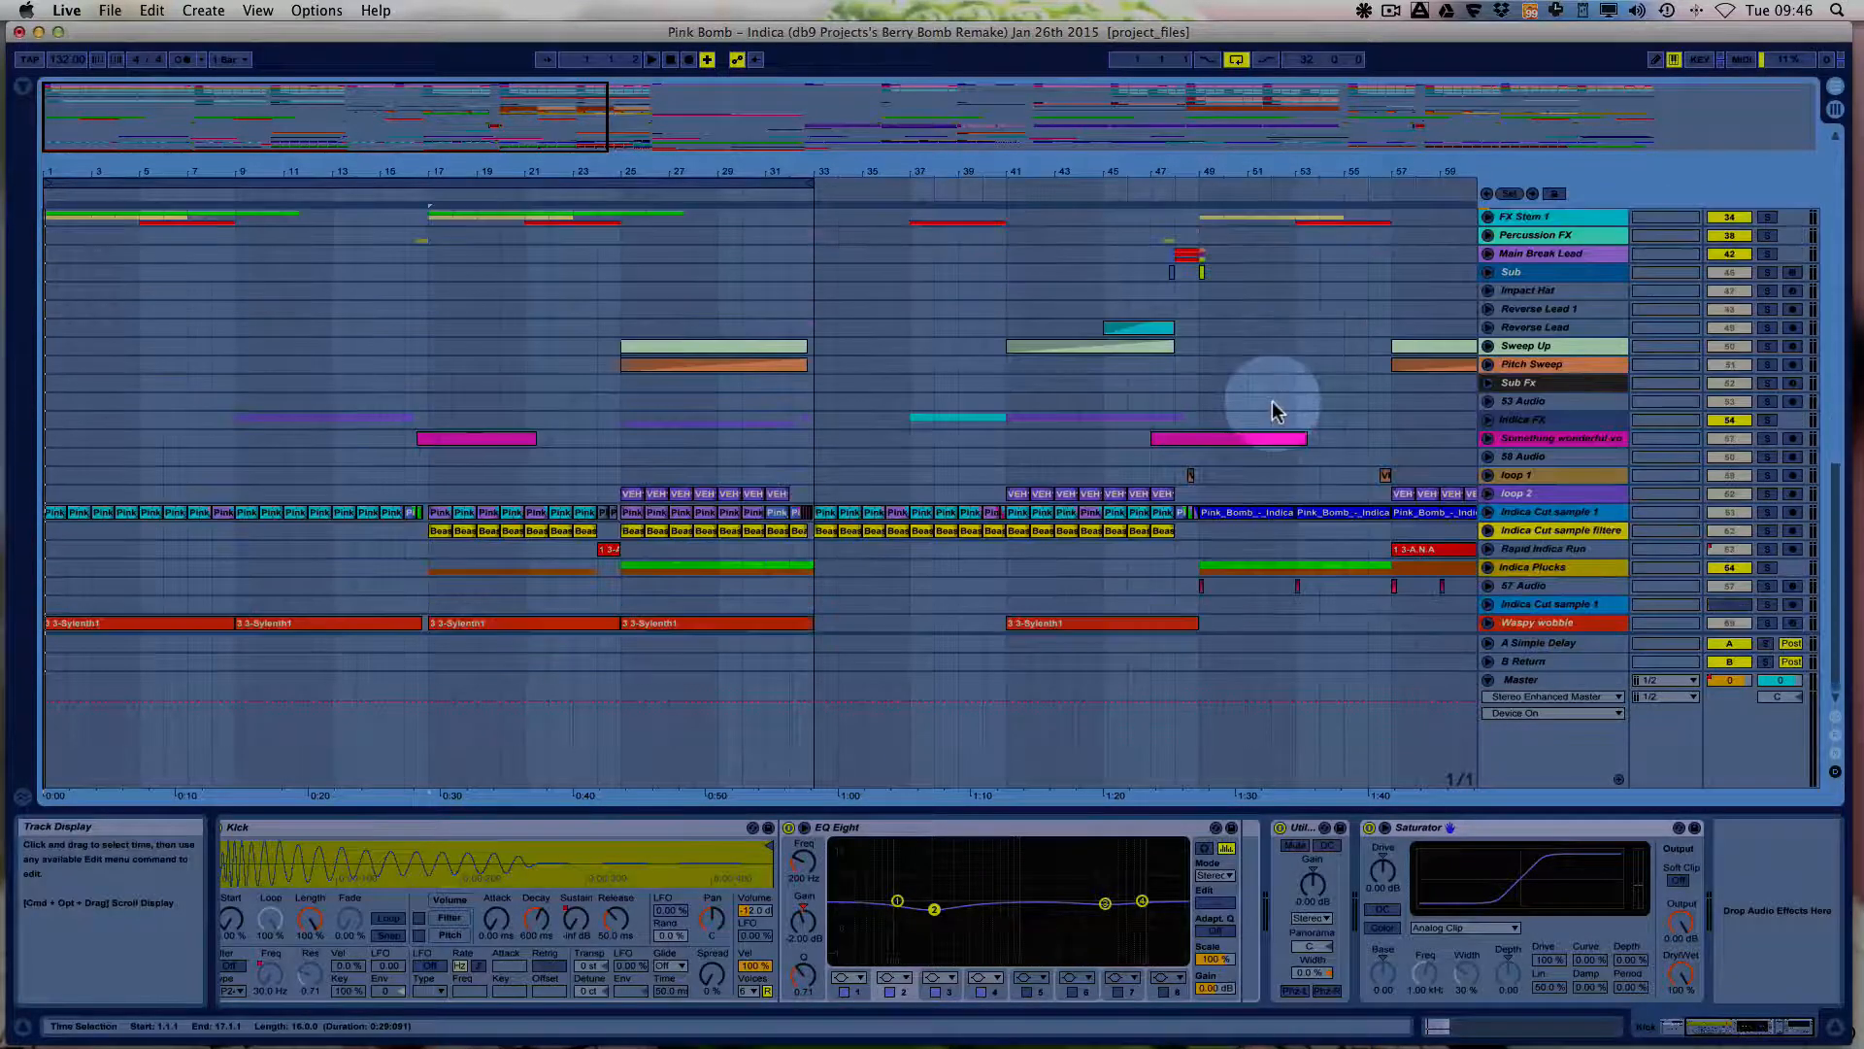
{"action": "left_click", "coordinate": [1489, 512]}
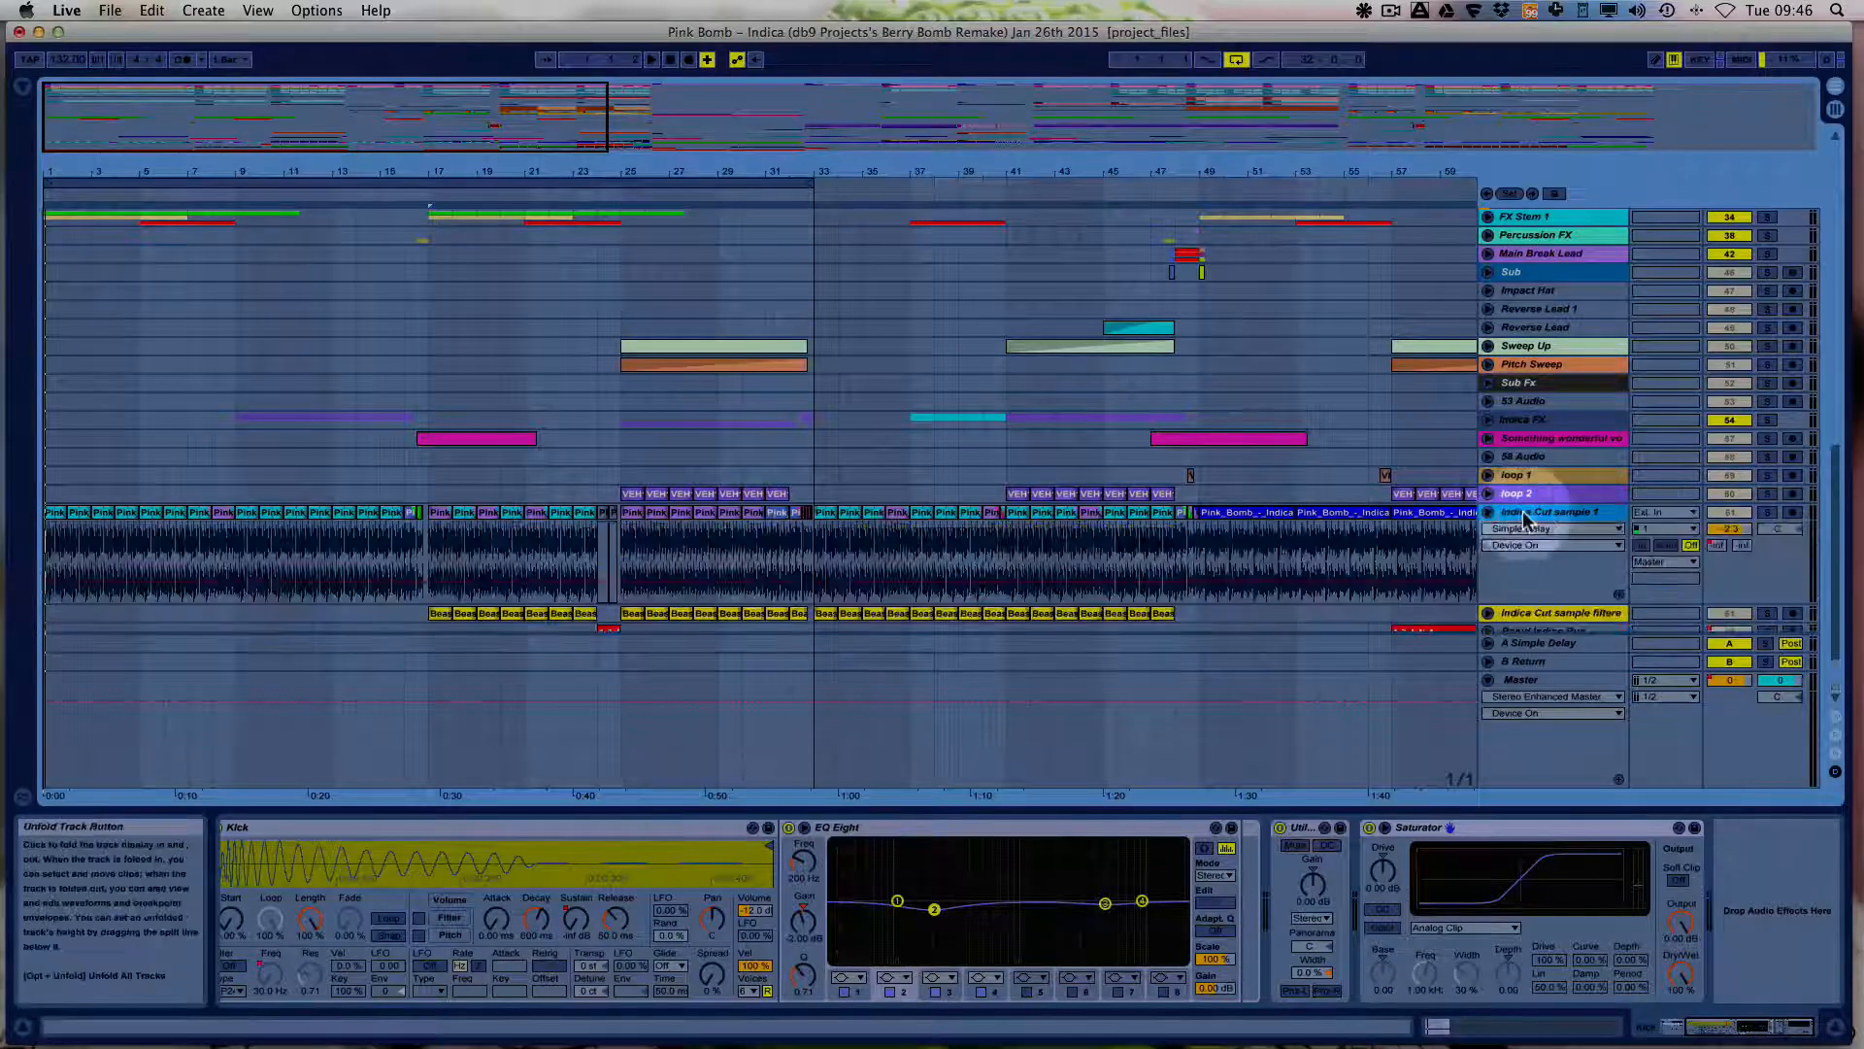
{"action": "left_click", "coordinate": [1552, 512]}
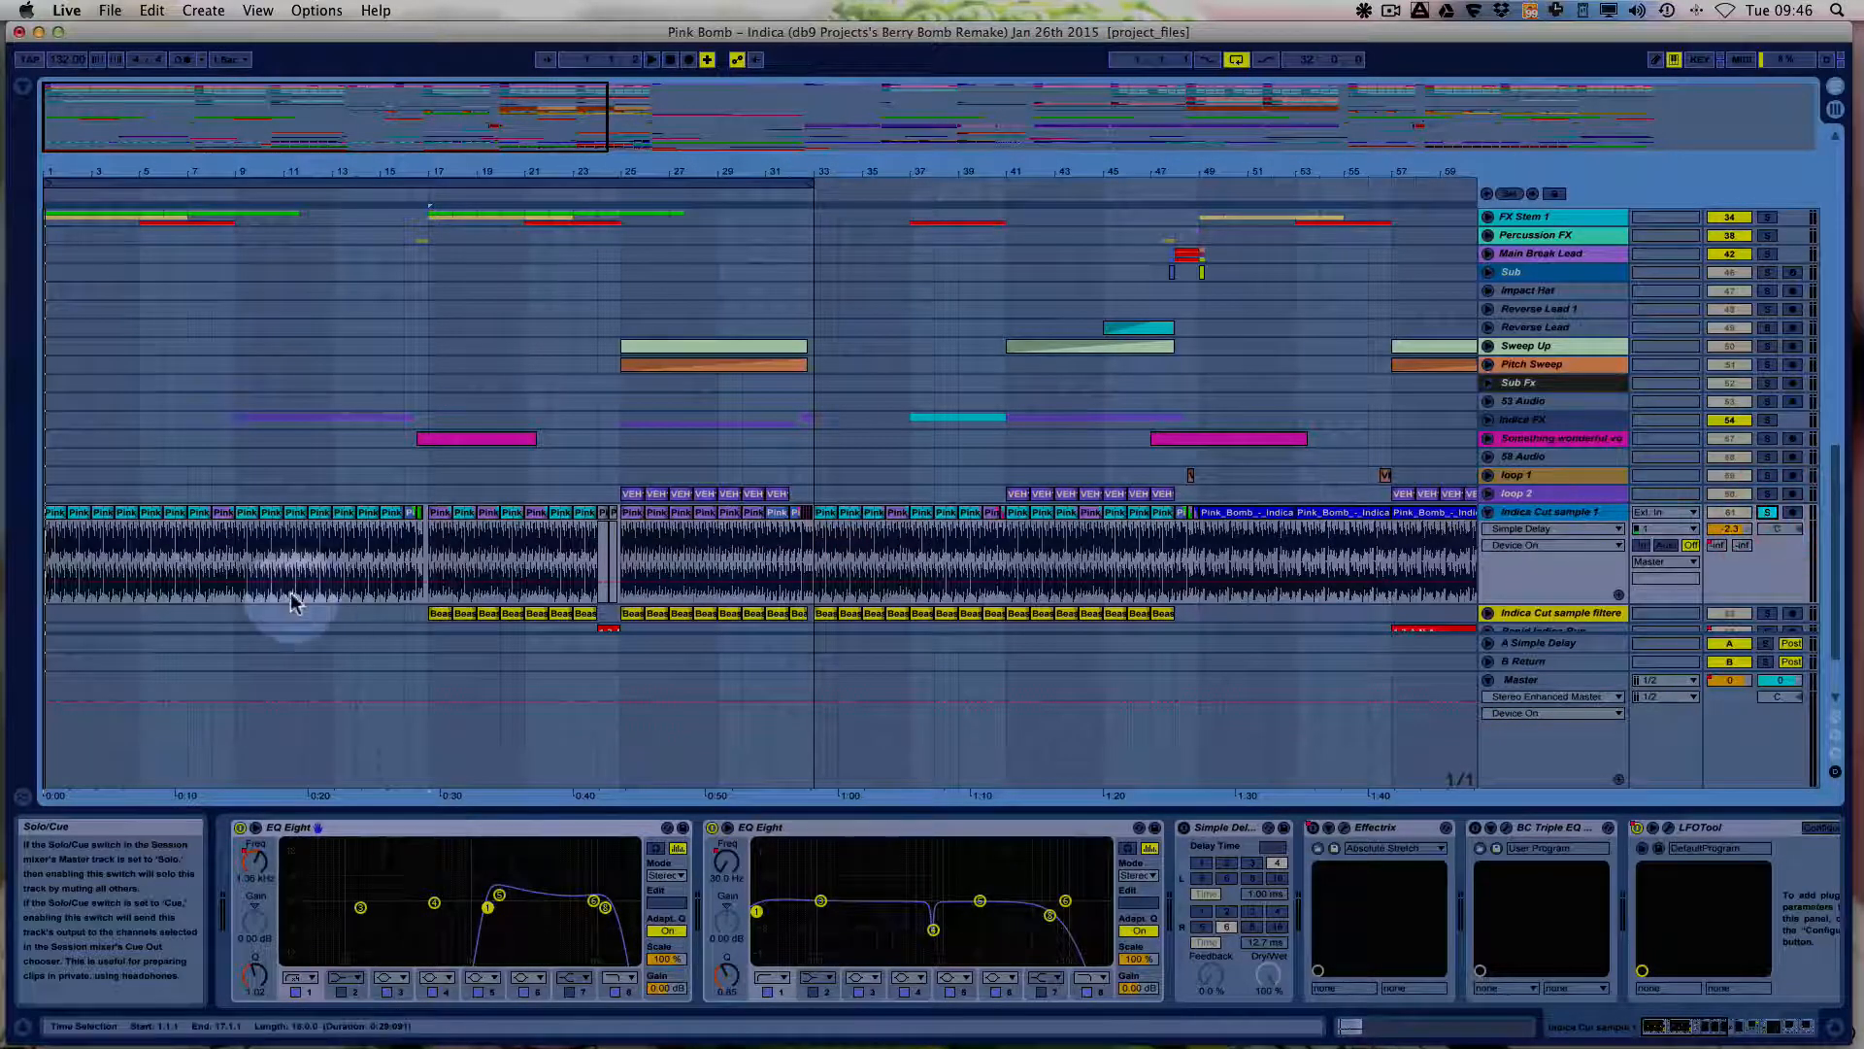
Play Indica Cut sample 1 soloed, jump to about bar 17 to examine its EQ Eight filter movement, and unsolo it.
{"action": "key", "text": "space"}
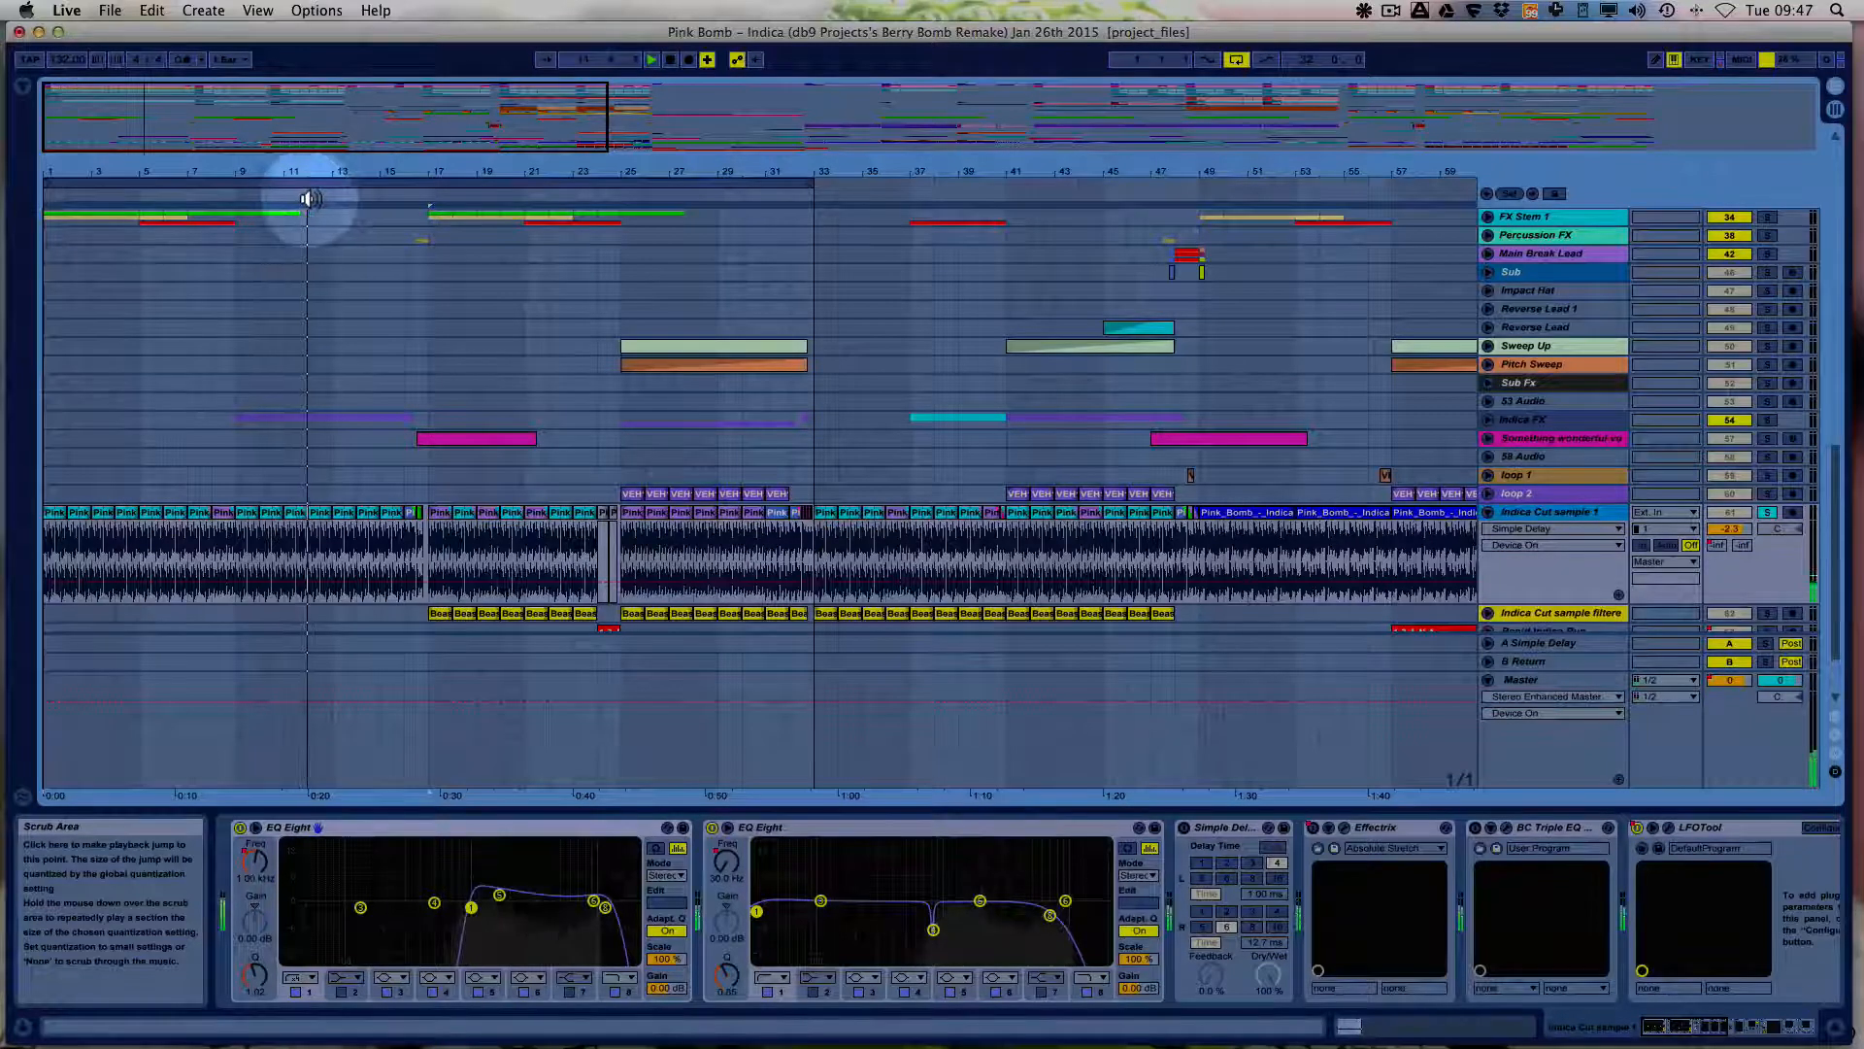
{"action": "left_click", "coordinate": [420, 198]}
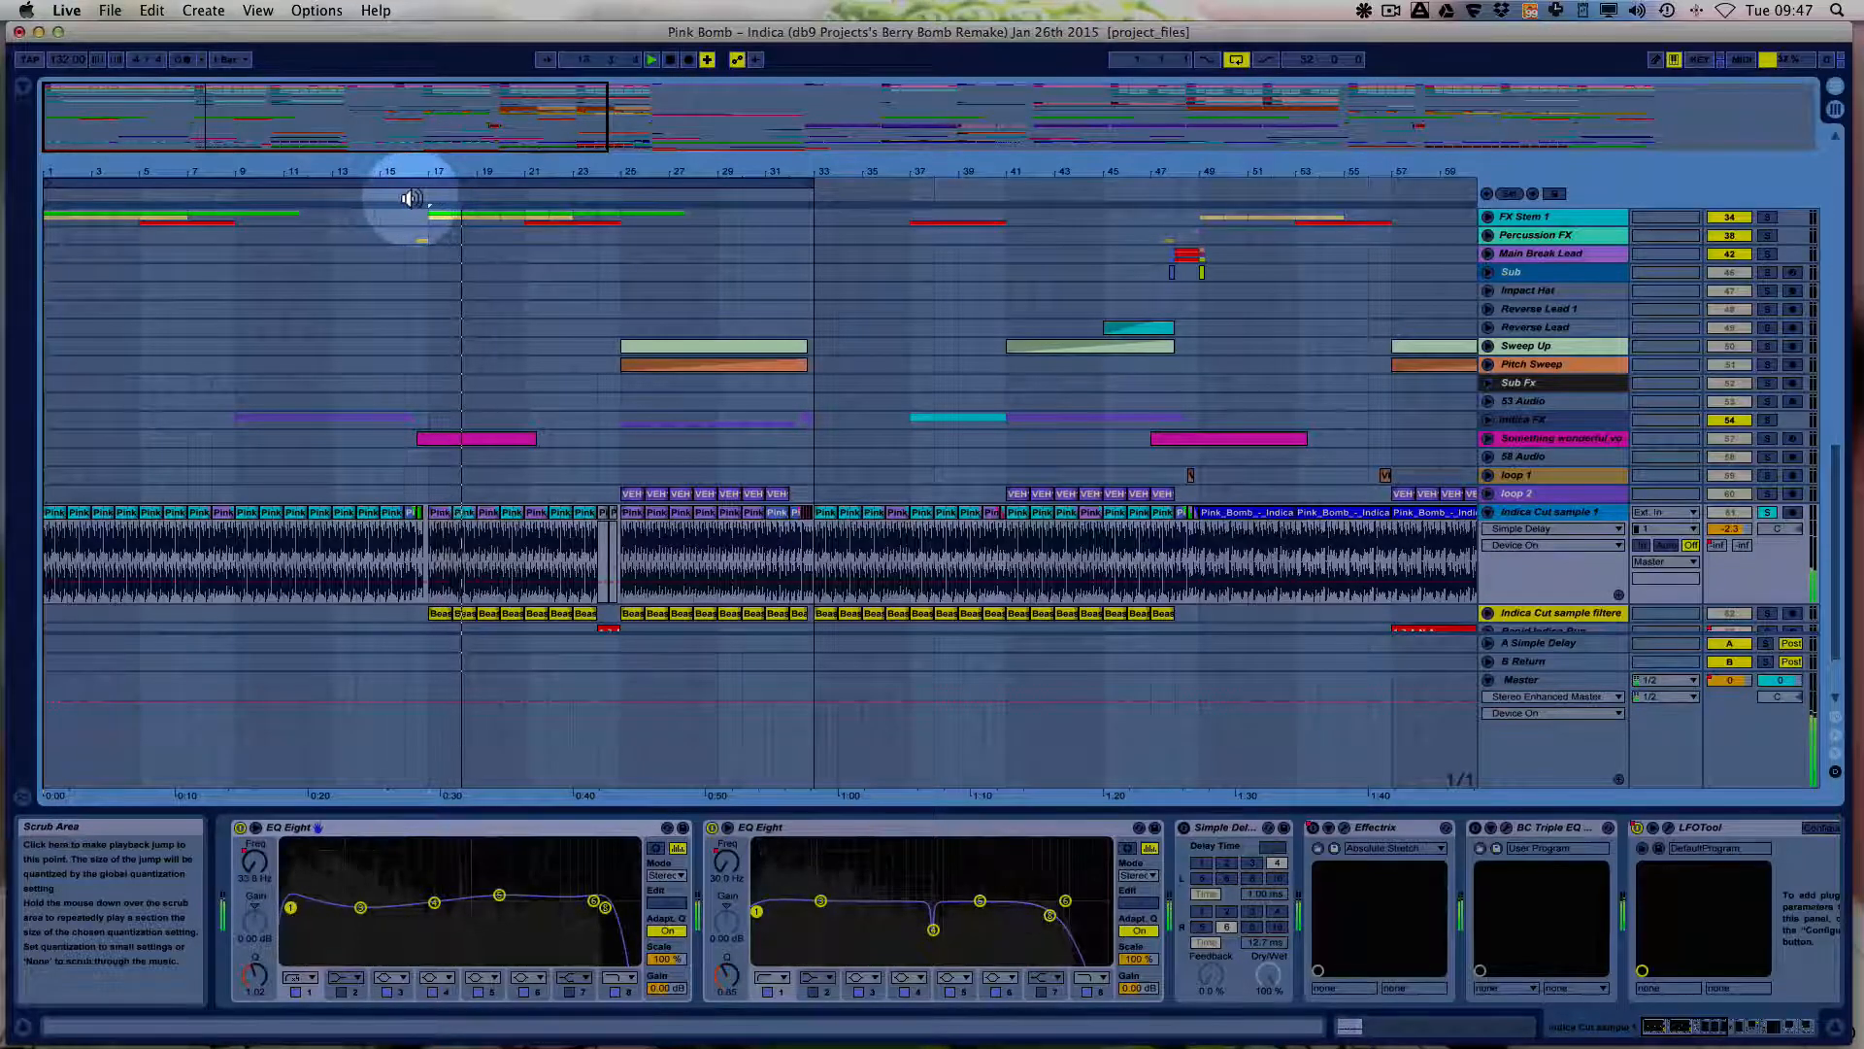
{"action": "left_click", "coordinate": [1769, 512]}
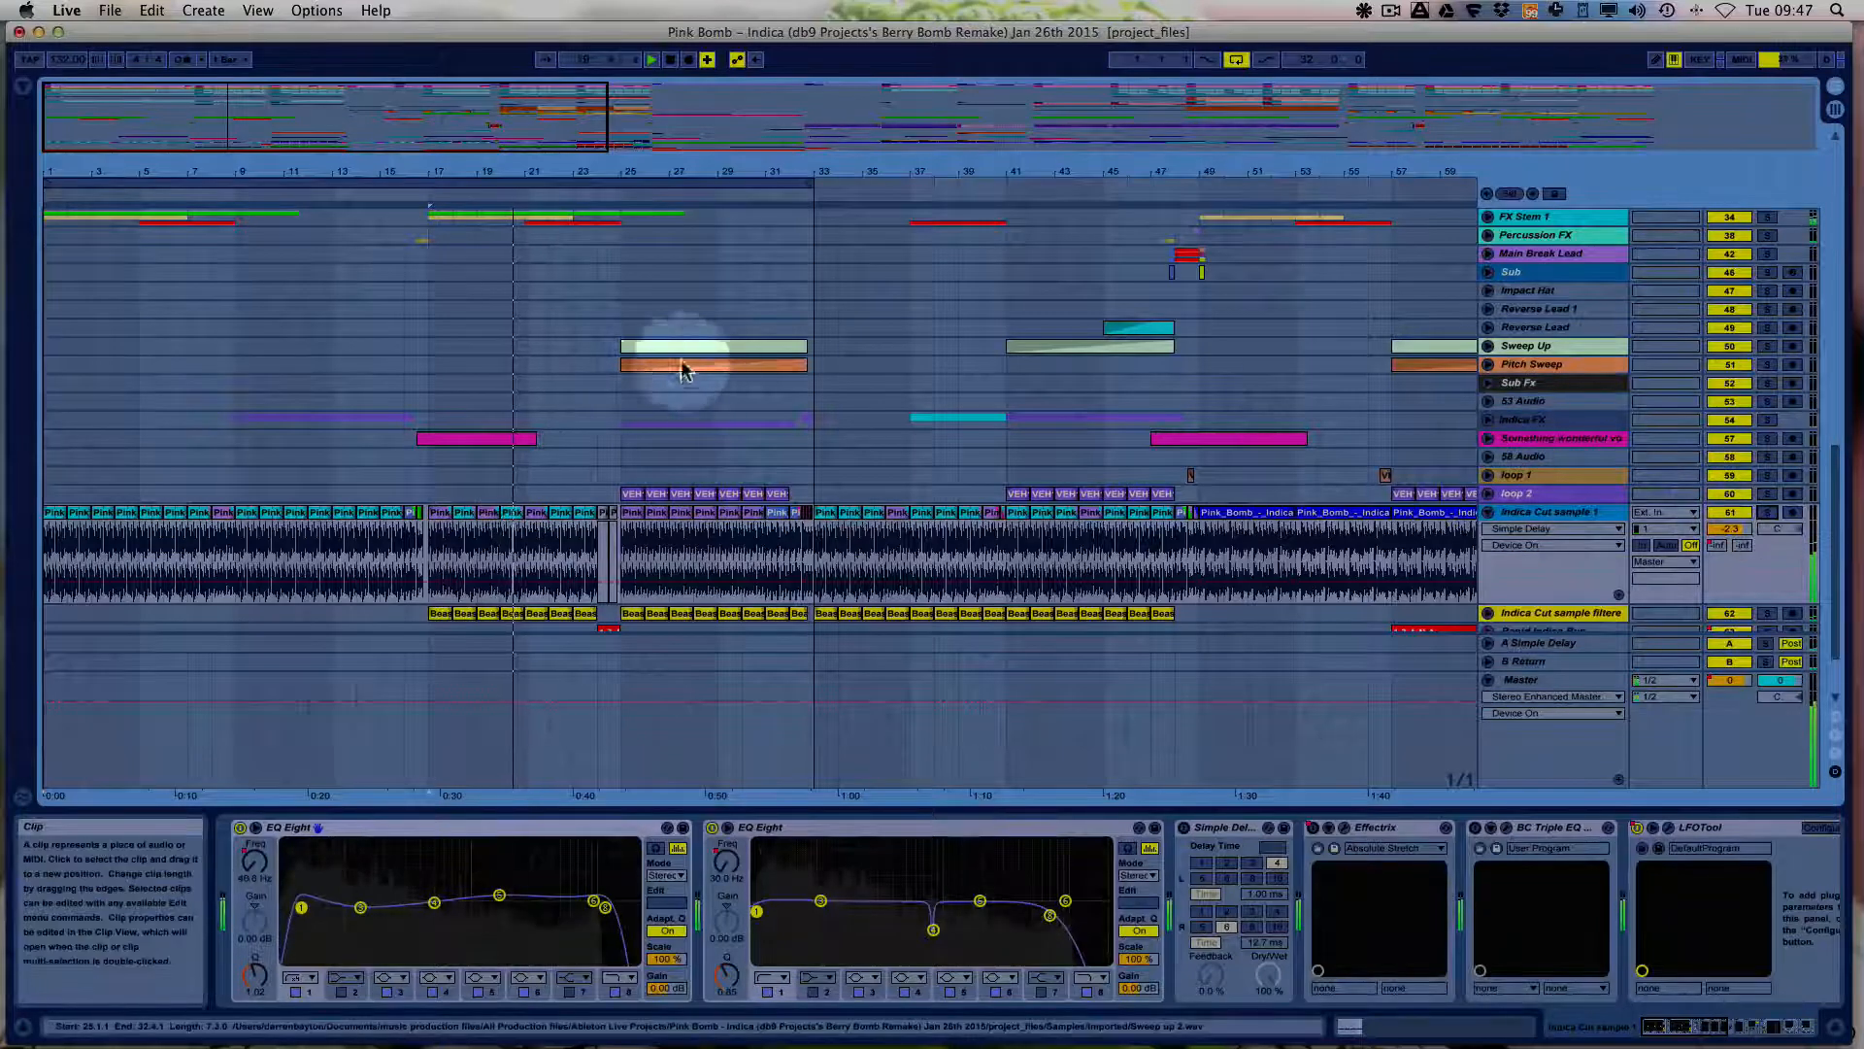
Solo and unfold the filtered Indica Cut sample track, and show its device chain.
{"action": "scroll", "coordinate": [845, 361], "scroll_direction": "down", "scroll_amount": 3}
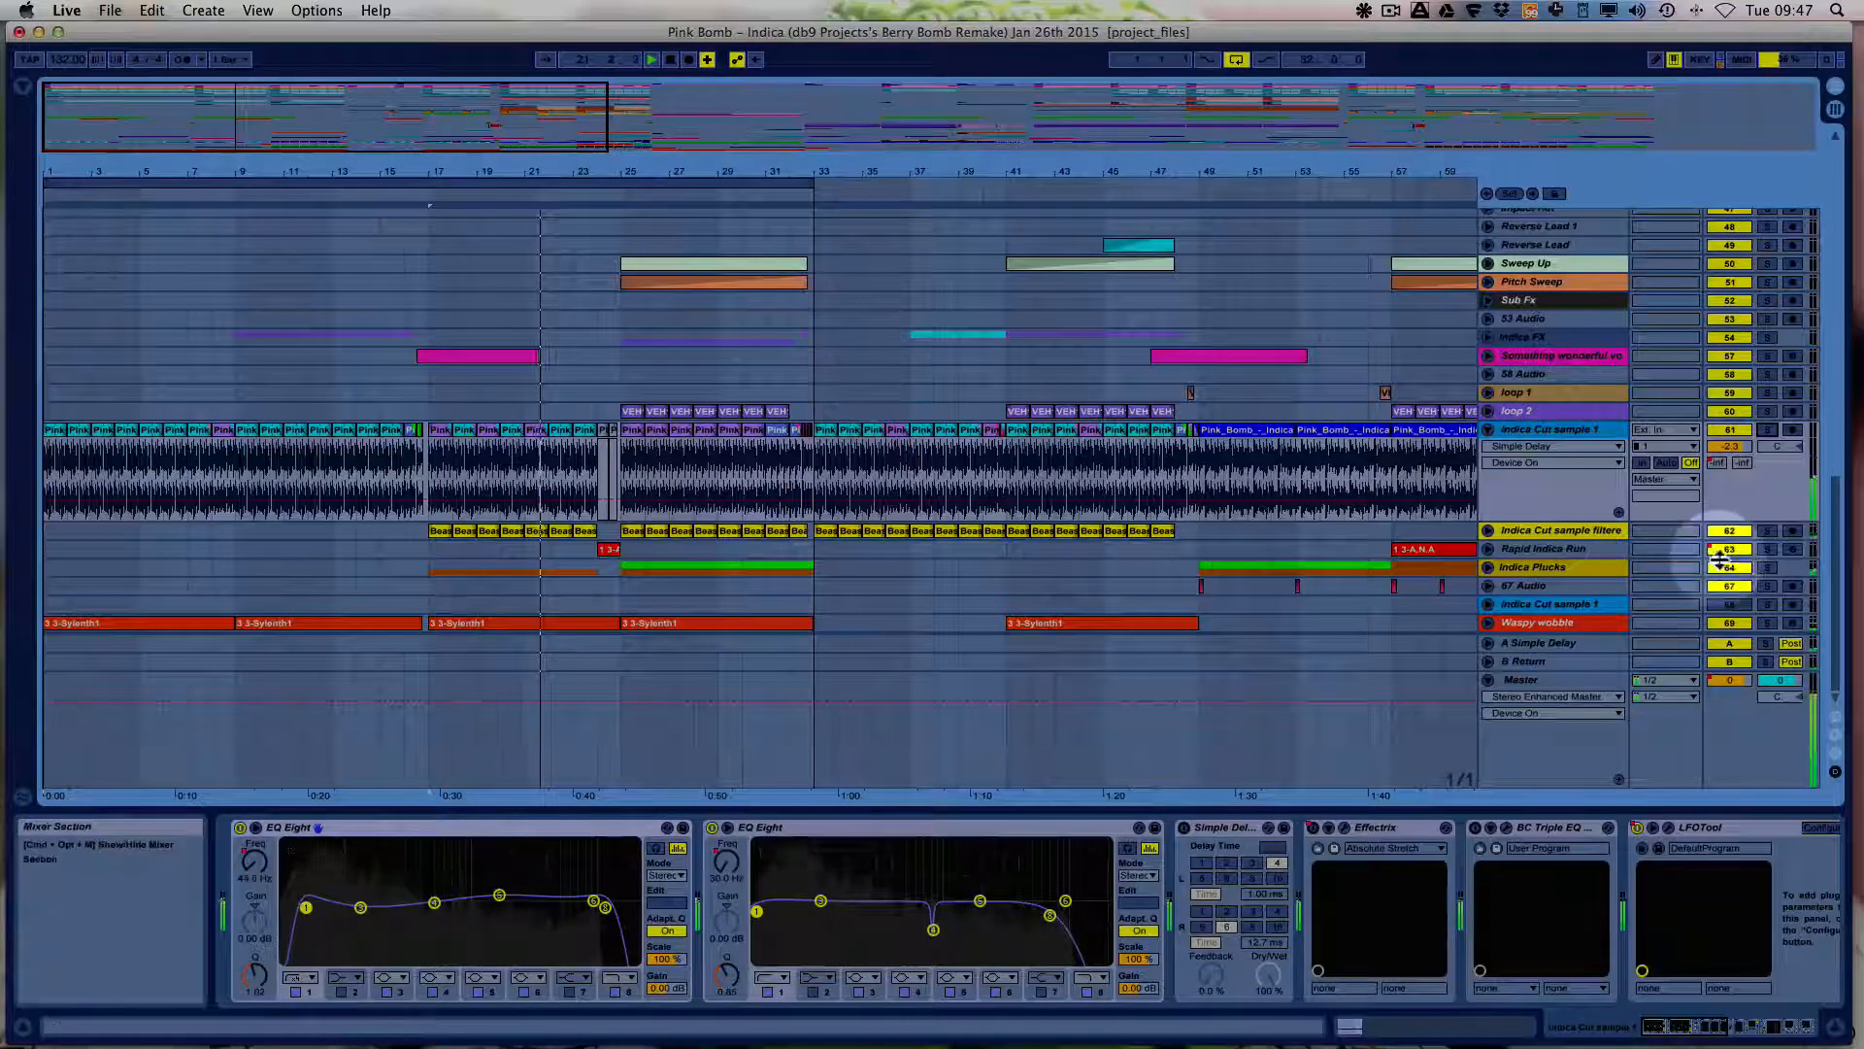
{"action": "left_click", "coordinate": [1767, 532]}
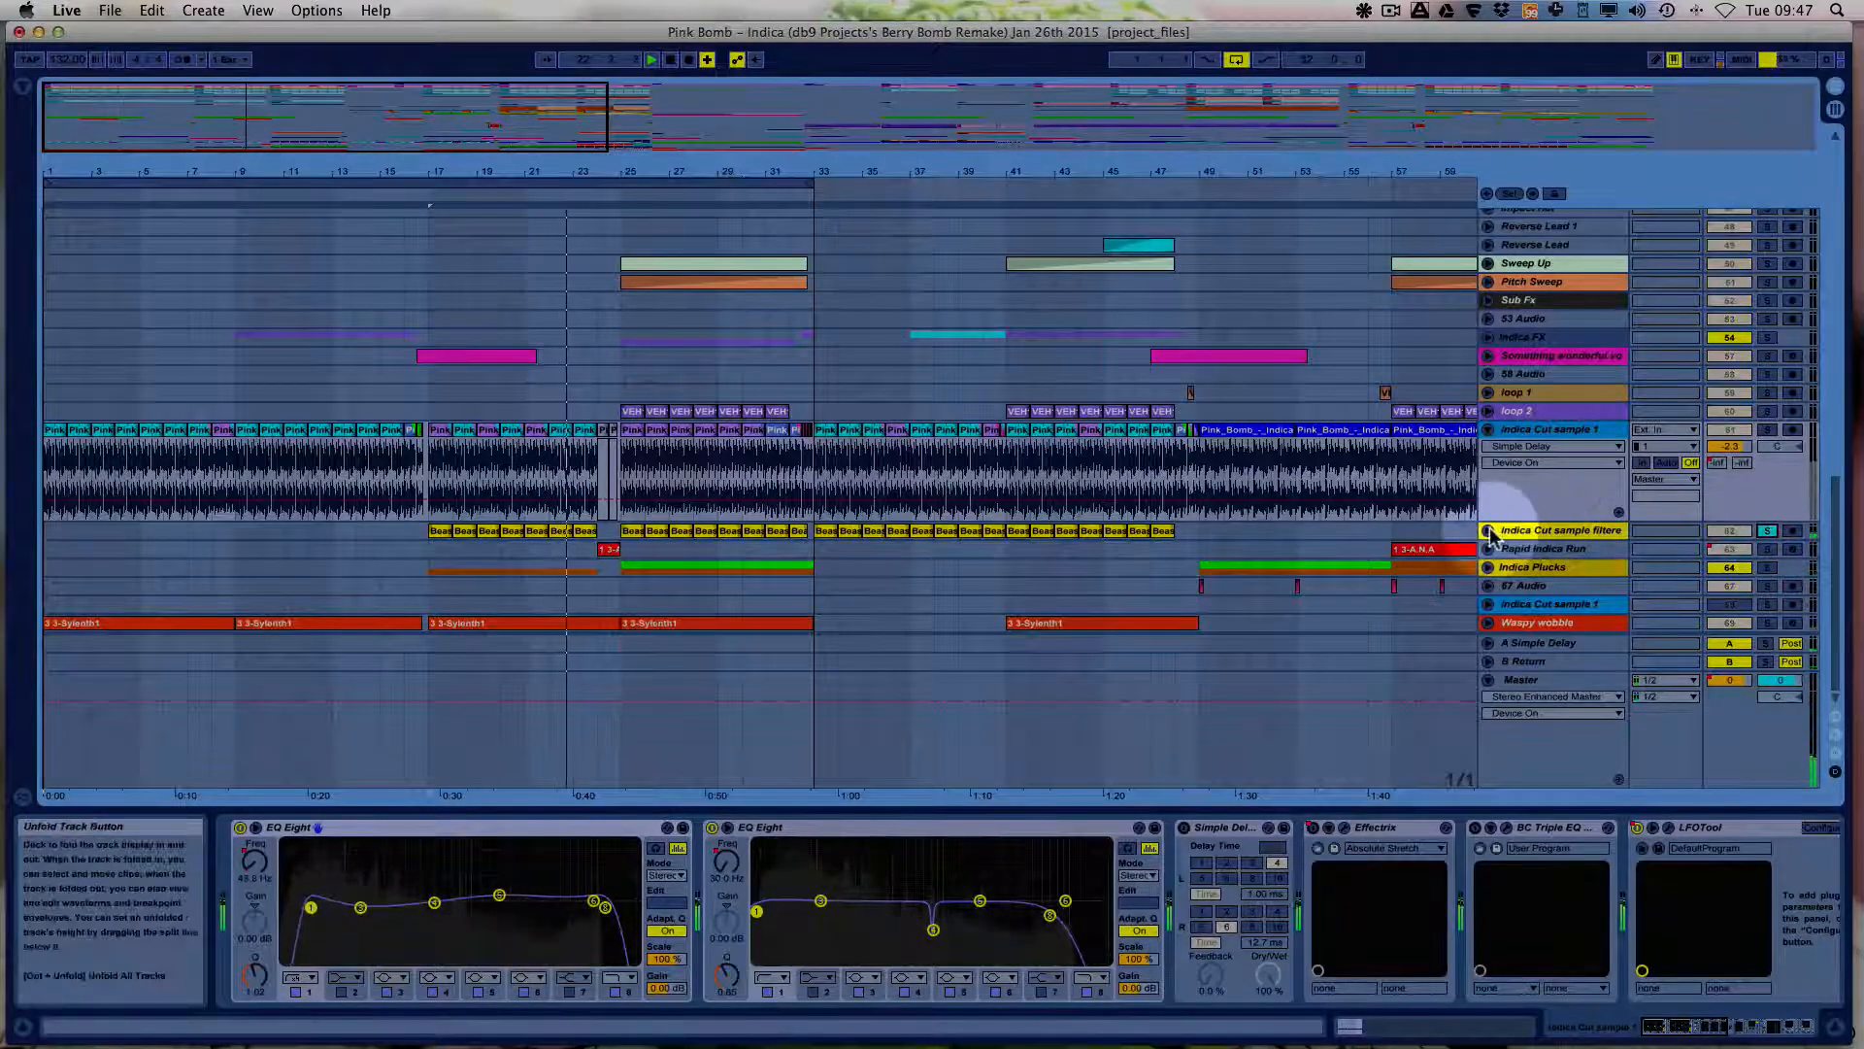
{"action": "left_click", "coordinate": [1487, 531]}
{"action": "left_click", "coordinate": [1544, 532]}
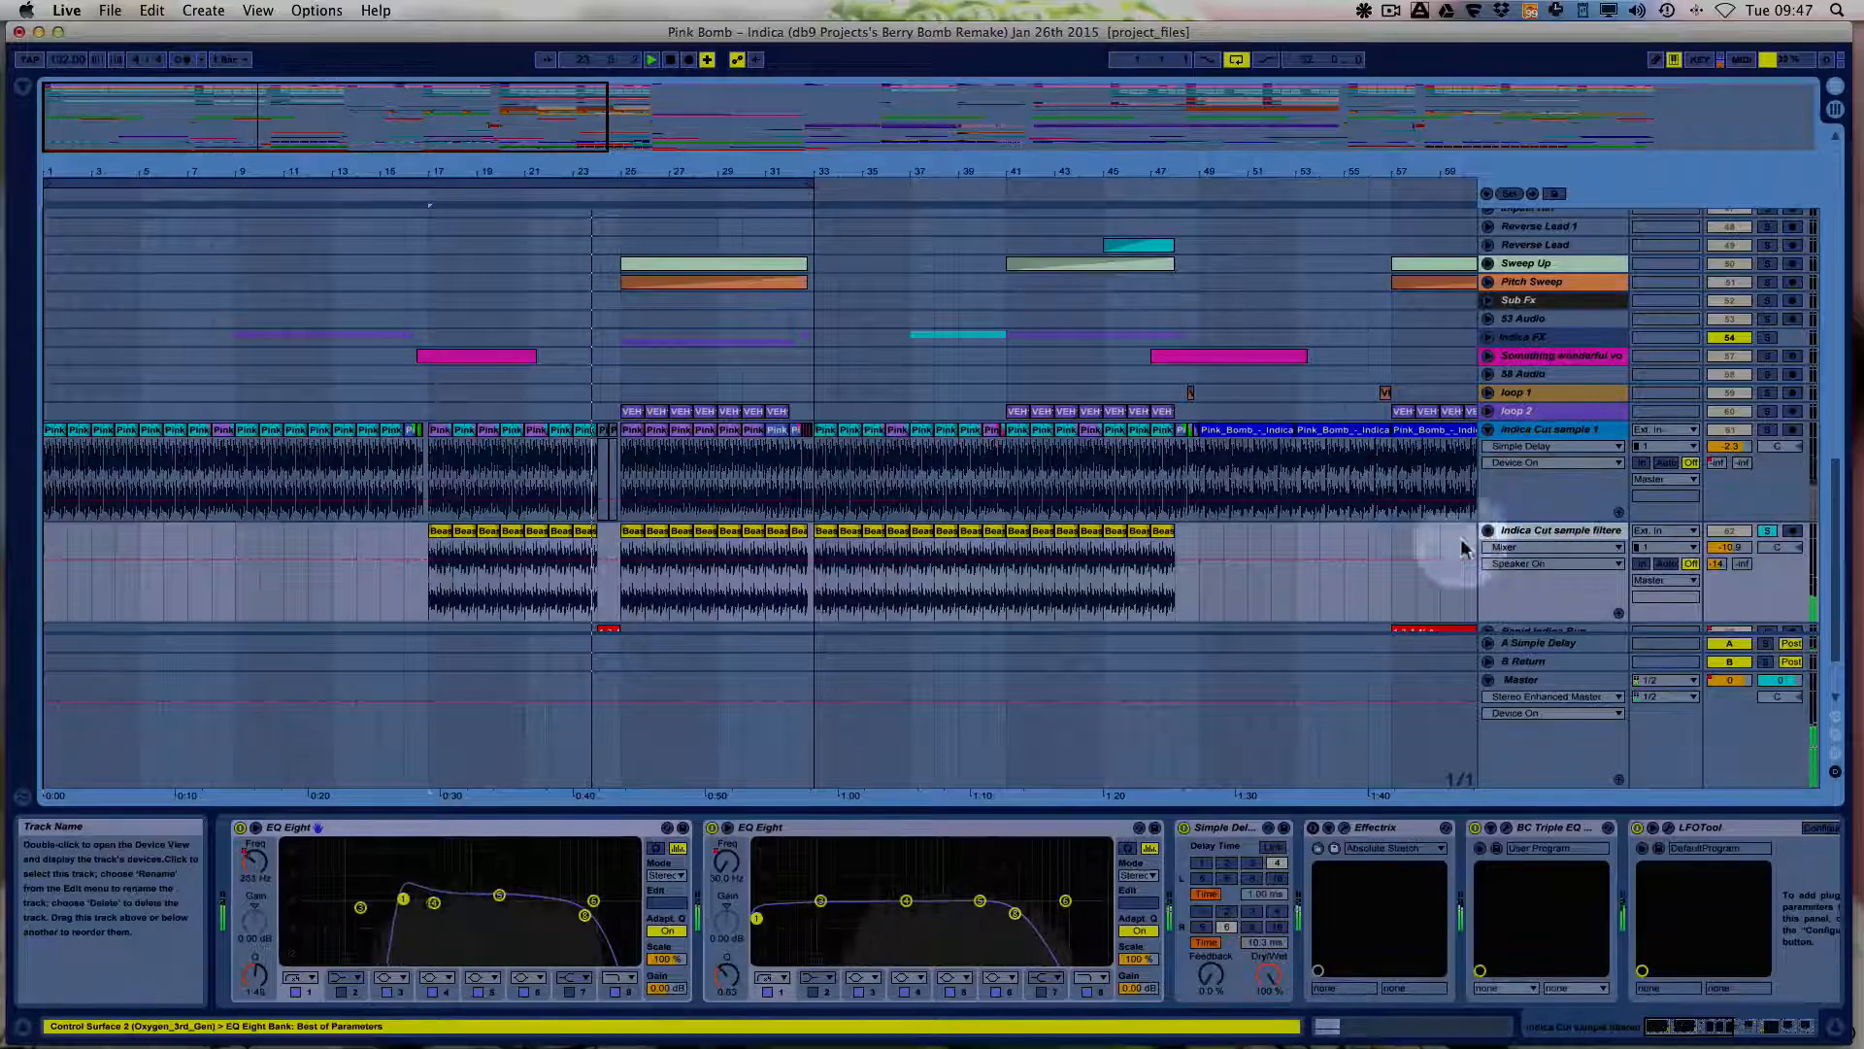
Unsolo the filtered Indica Cut sample track and play the full mix, jumping to about bar 17.
{"action": "scroll", "coordinate": [827, 582], "scroll_direction": "down", "scroll_amount": 3}
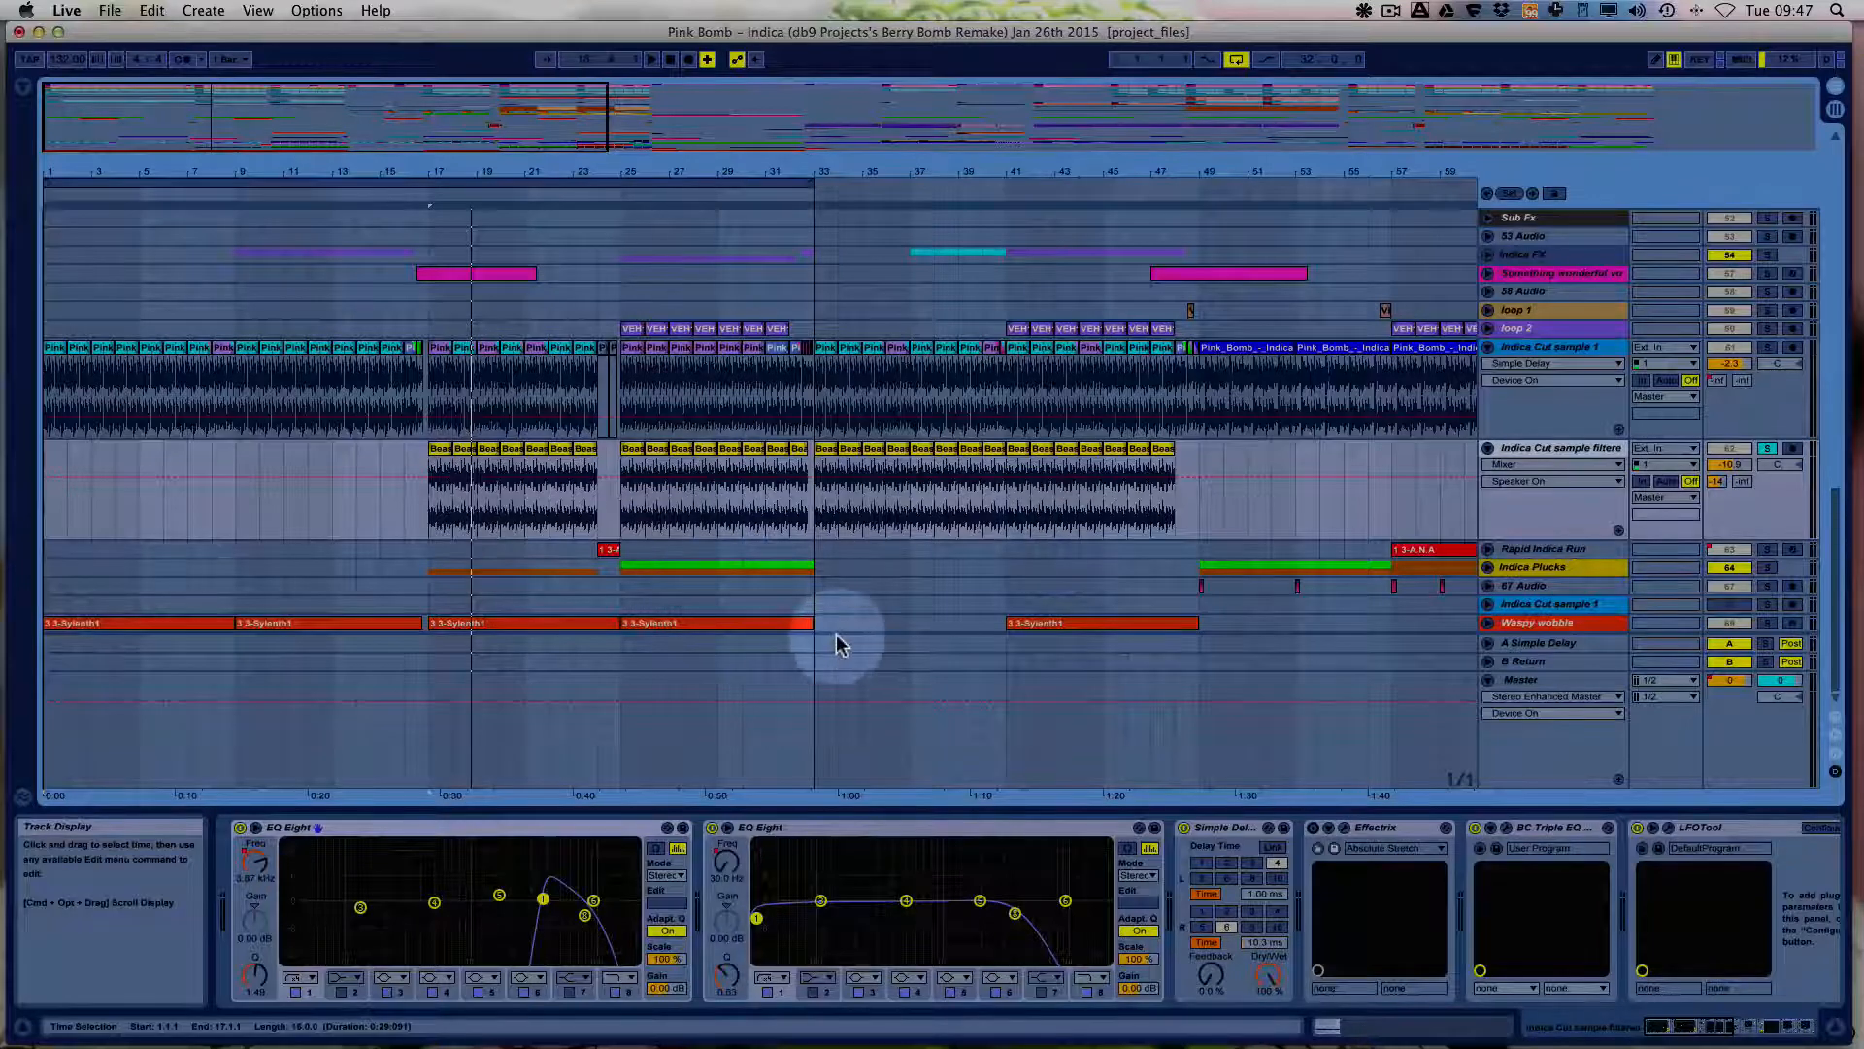
{"action": "left_click", "coordinate": [1767, 447]}
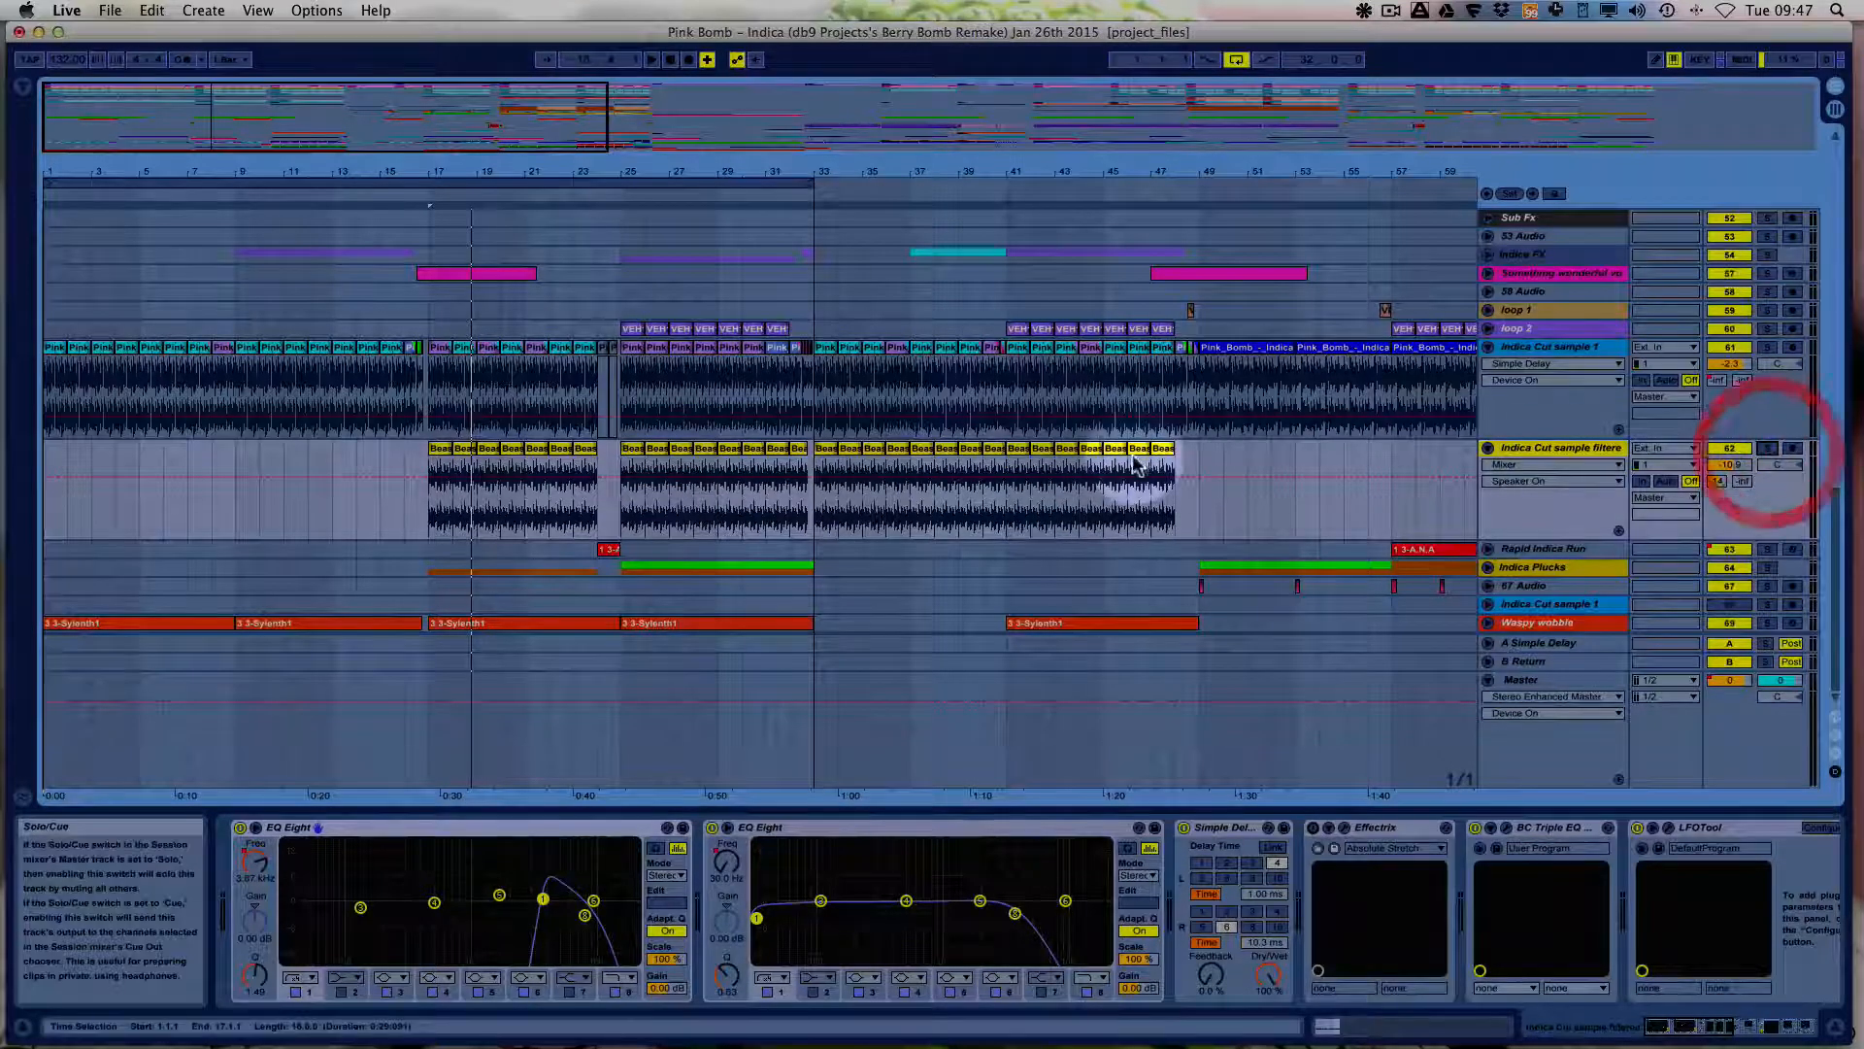
{"action": "key", "text": "space"}
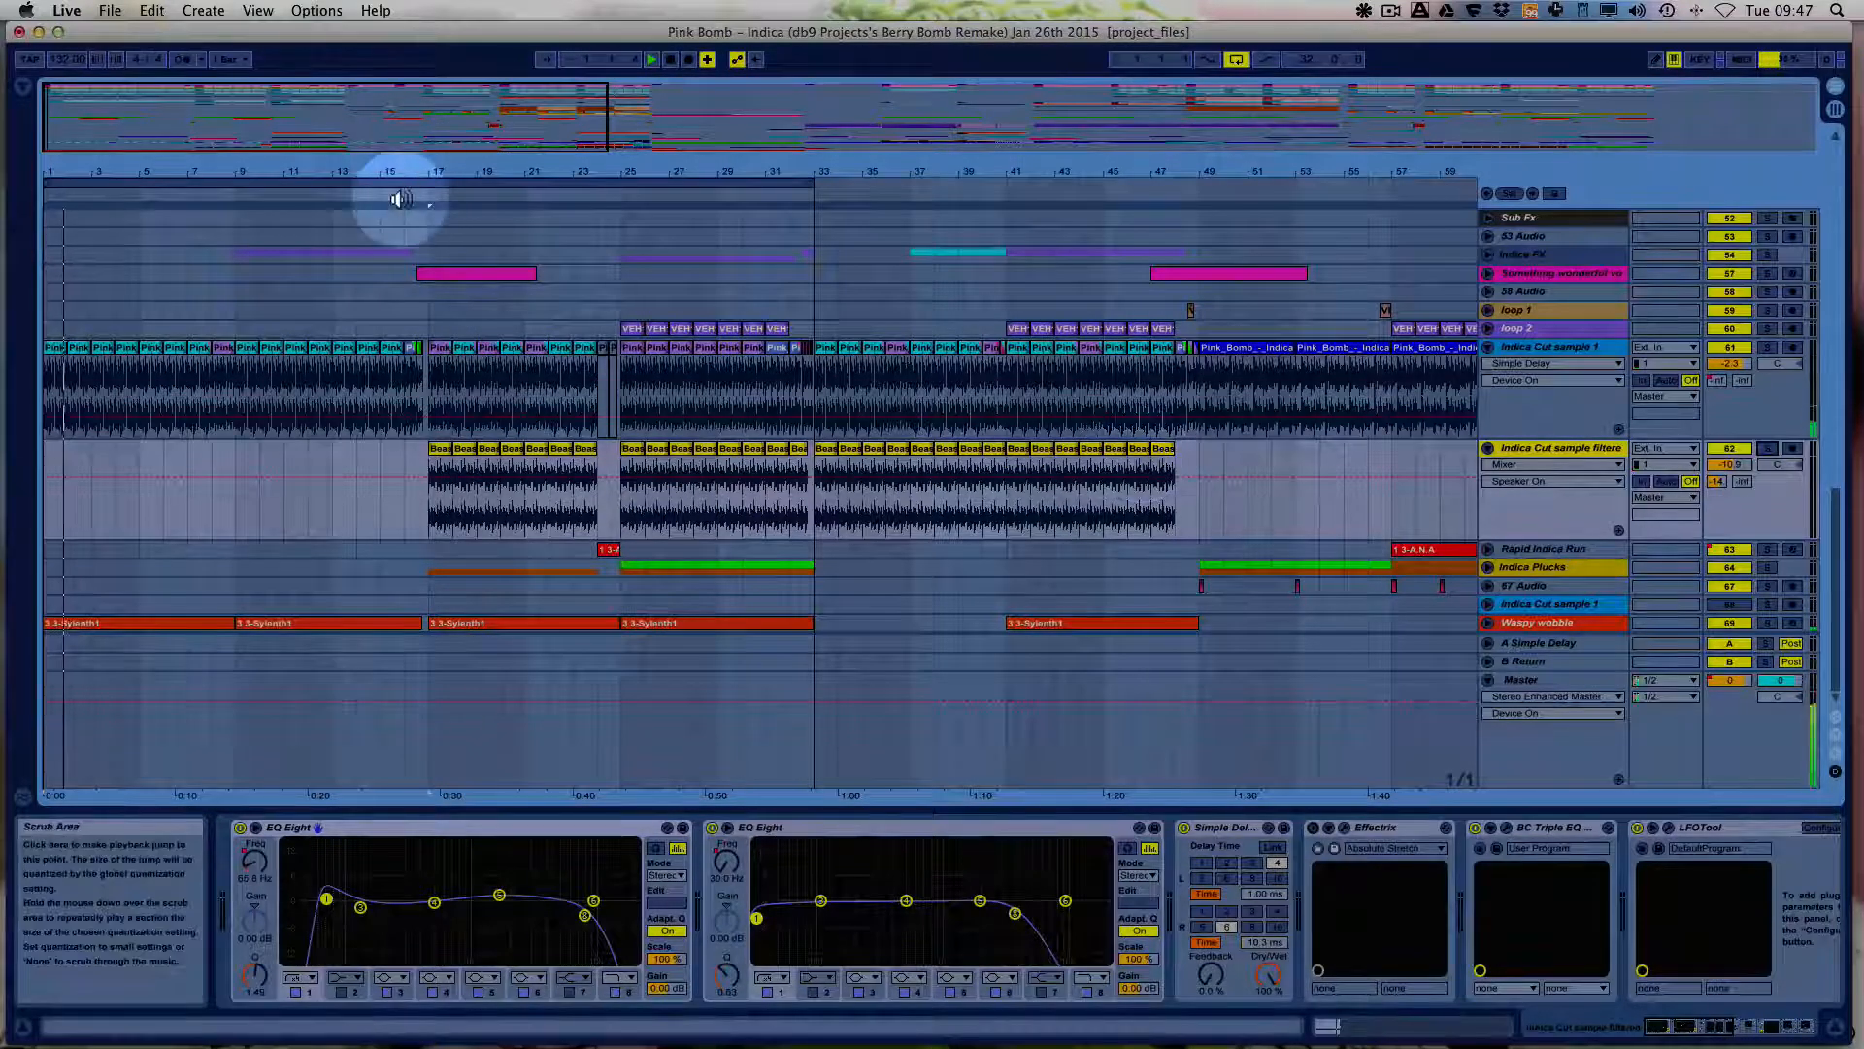
{"action": "left_click", "coordinate": [401, 198]}
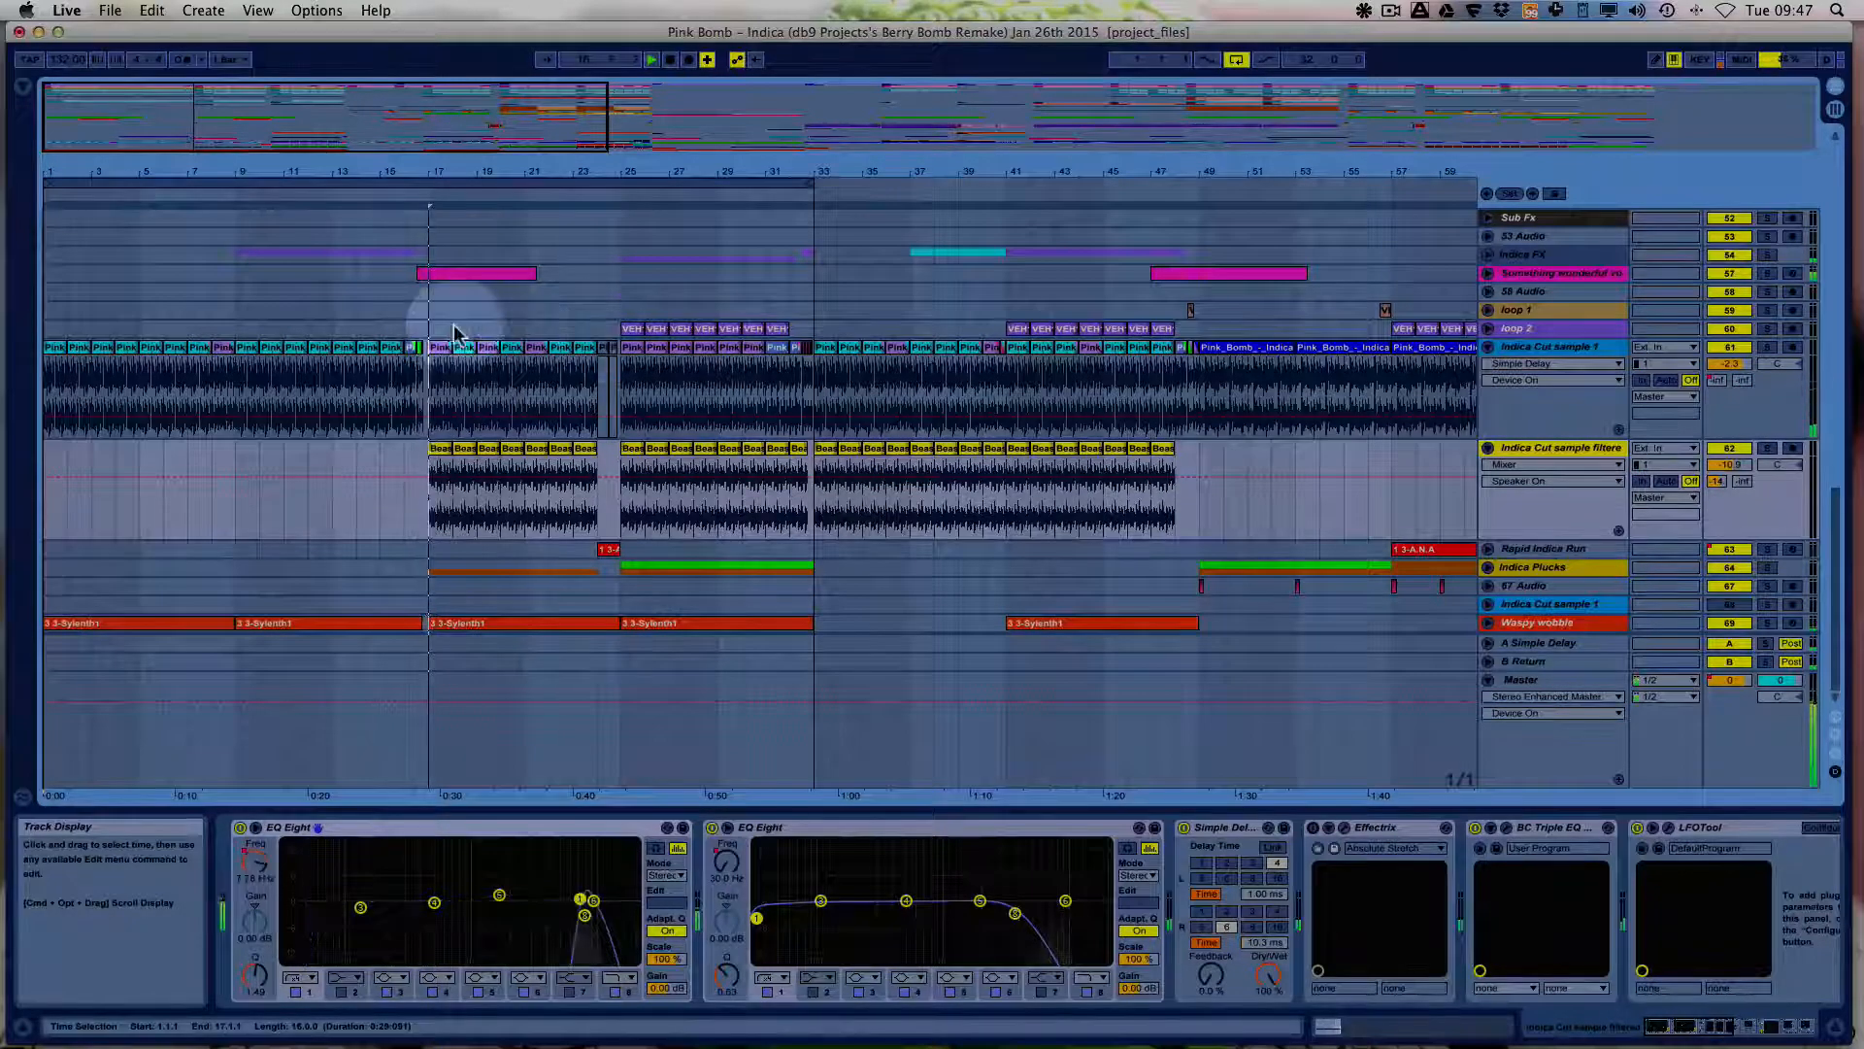
Unfold the Indica FX group, select it and stop playback.
{"action": "left_click", "coordinate": [1490, 256]}
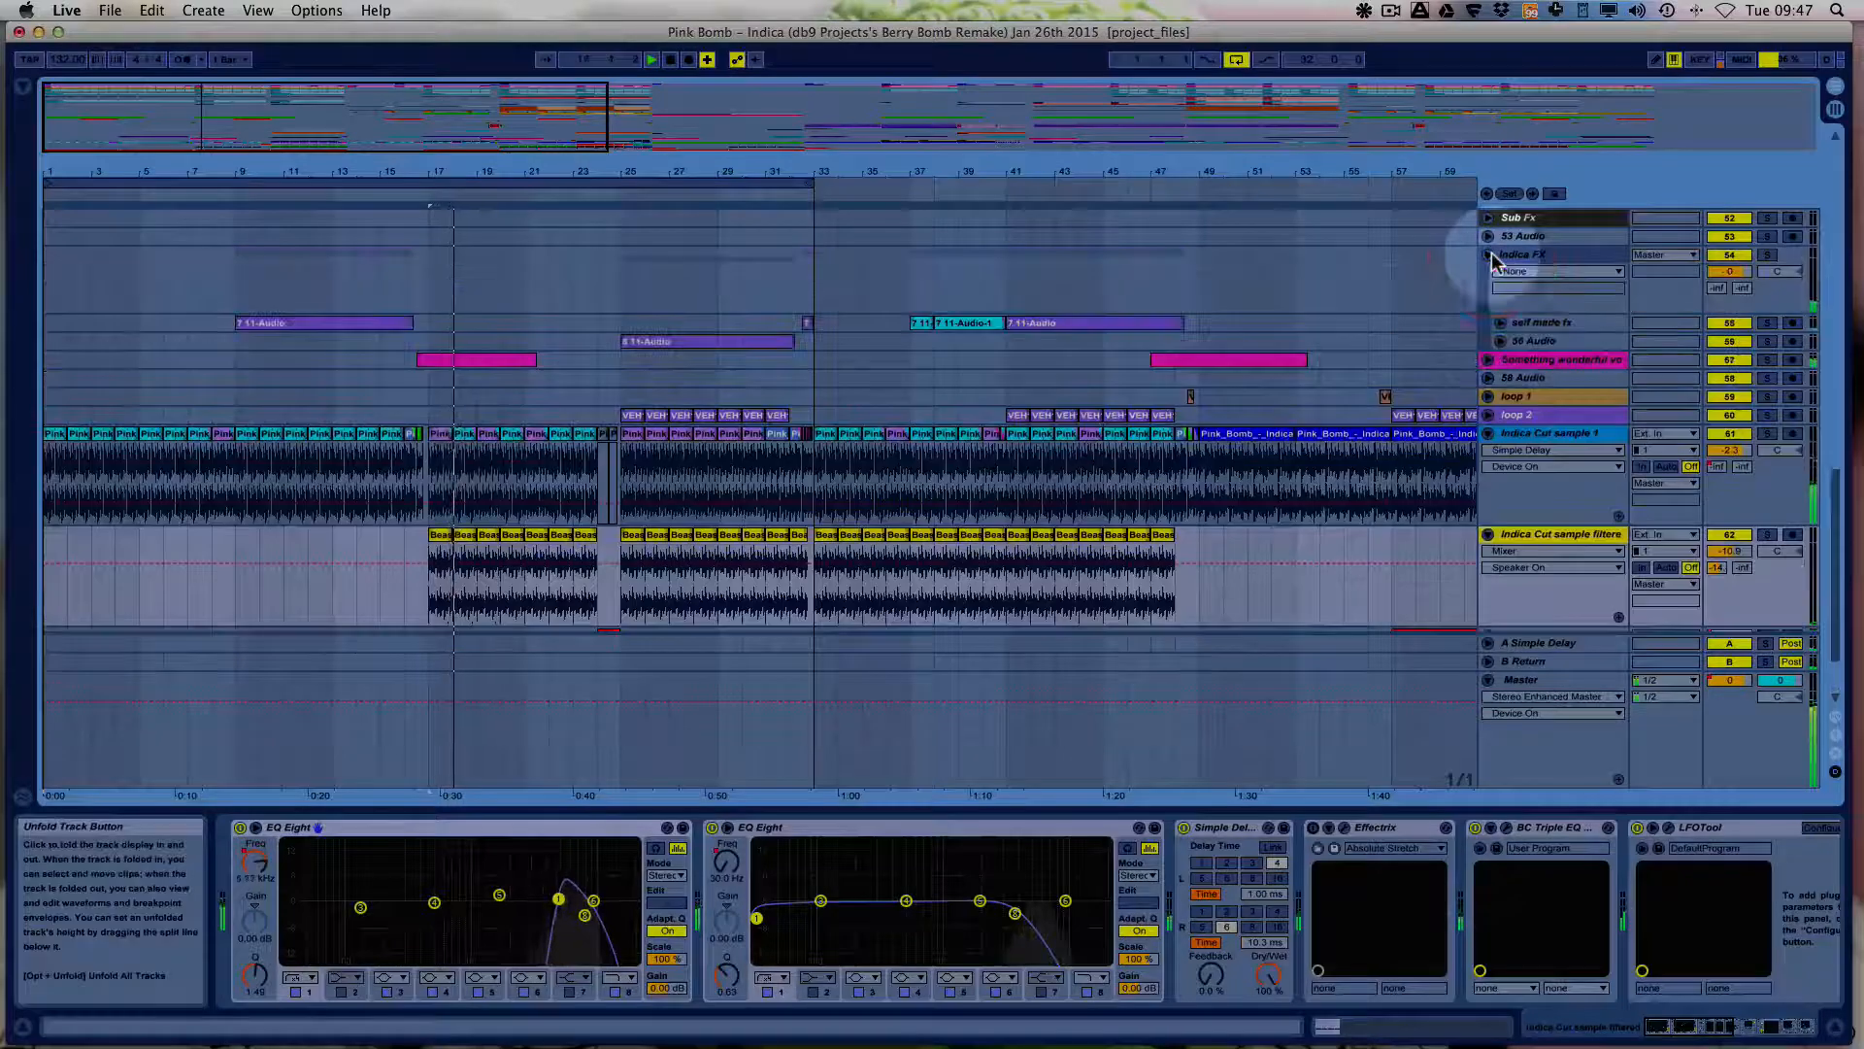
{"action": "left_click", "coordinate": [1489, 255]}
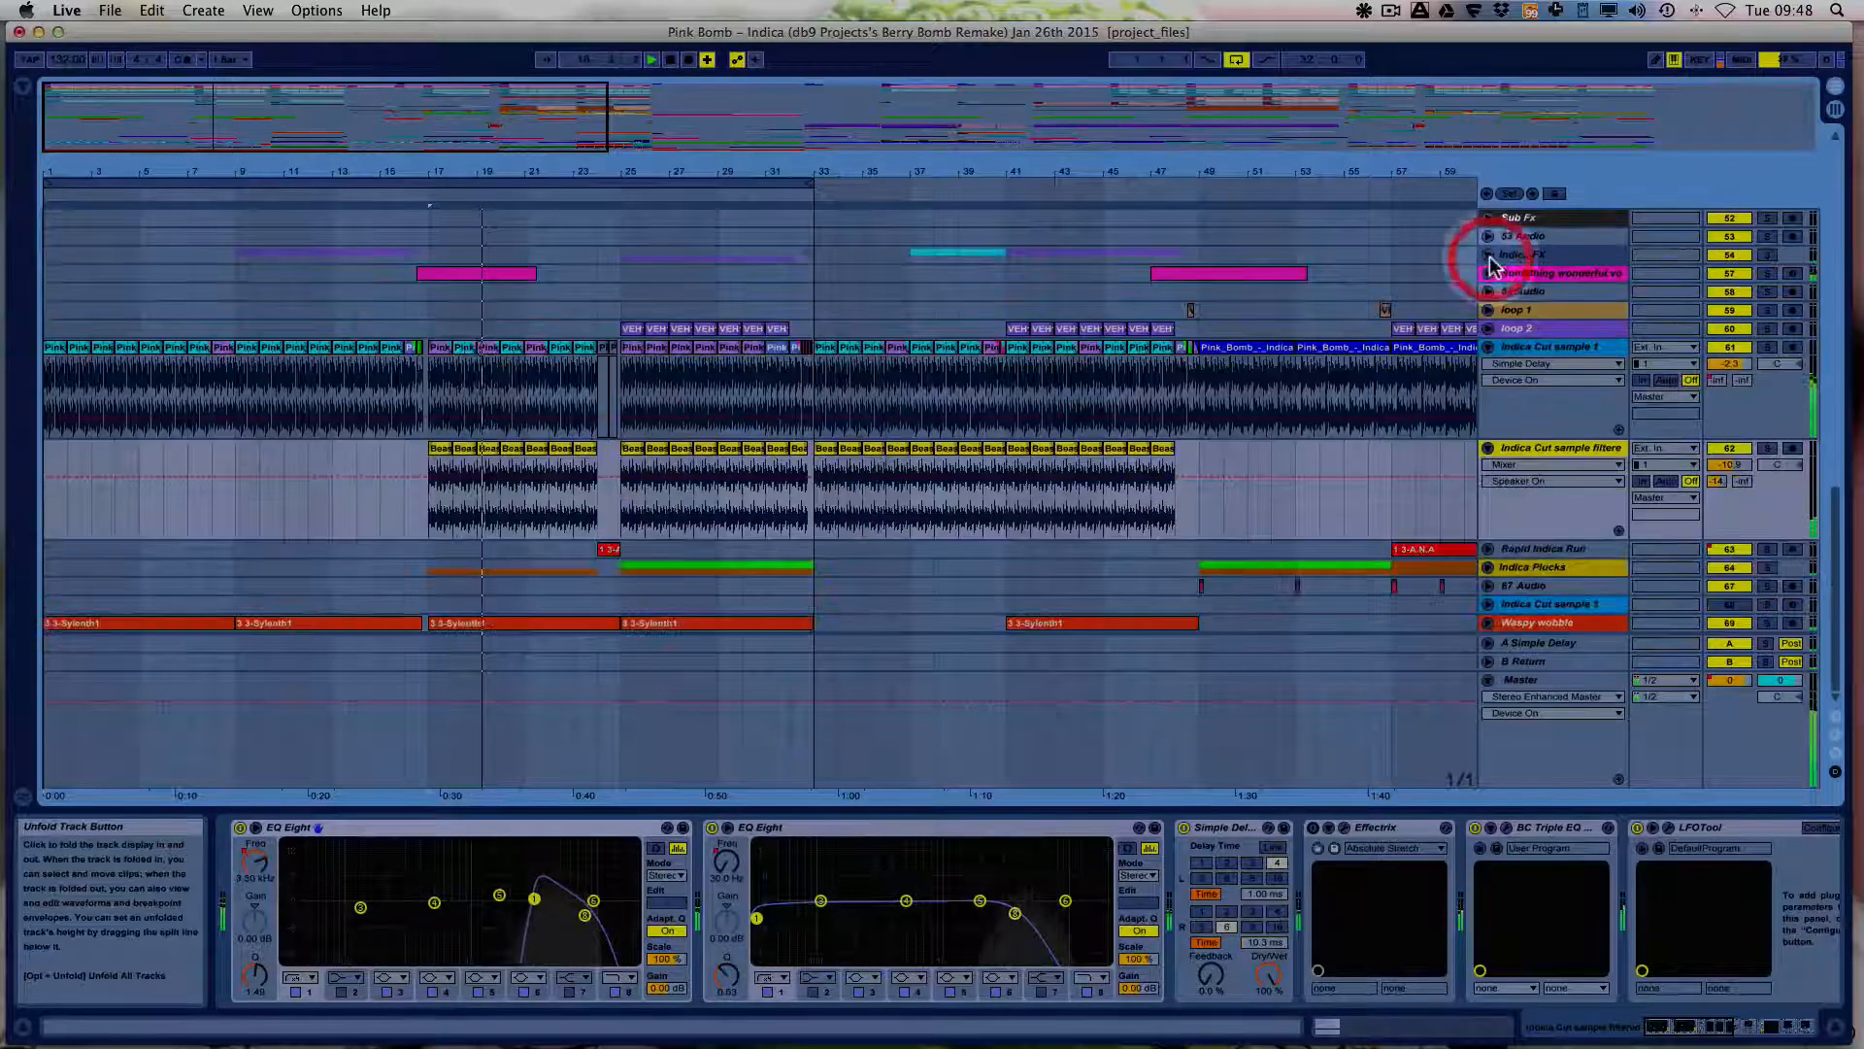
{"action": "left_click", "coordinate": [1488, 255]}
{"action": "left_click", "coordinate": [1548, 278]}
{"action": "key", "text": "space"}
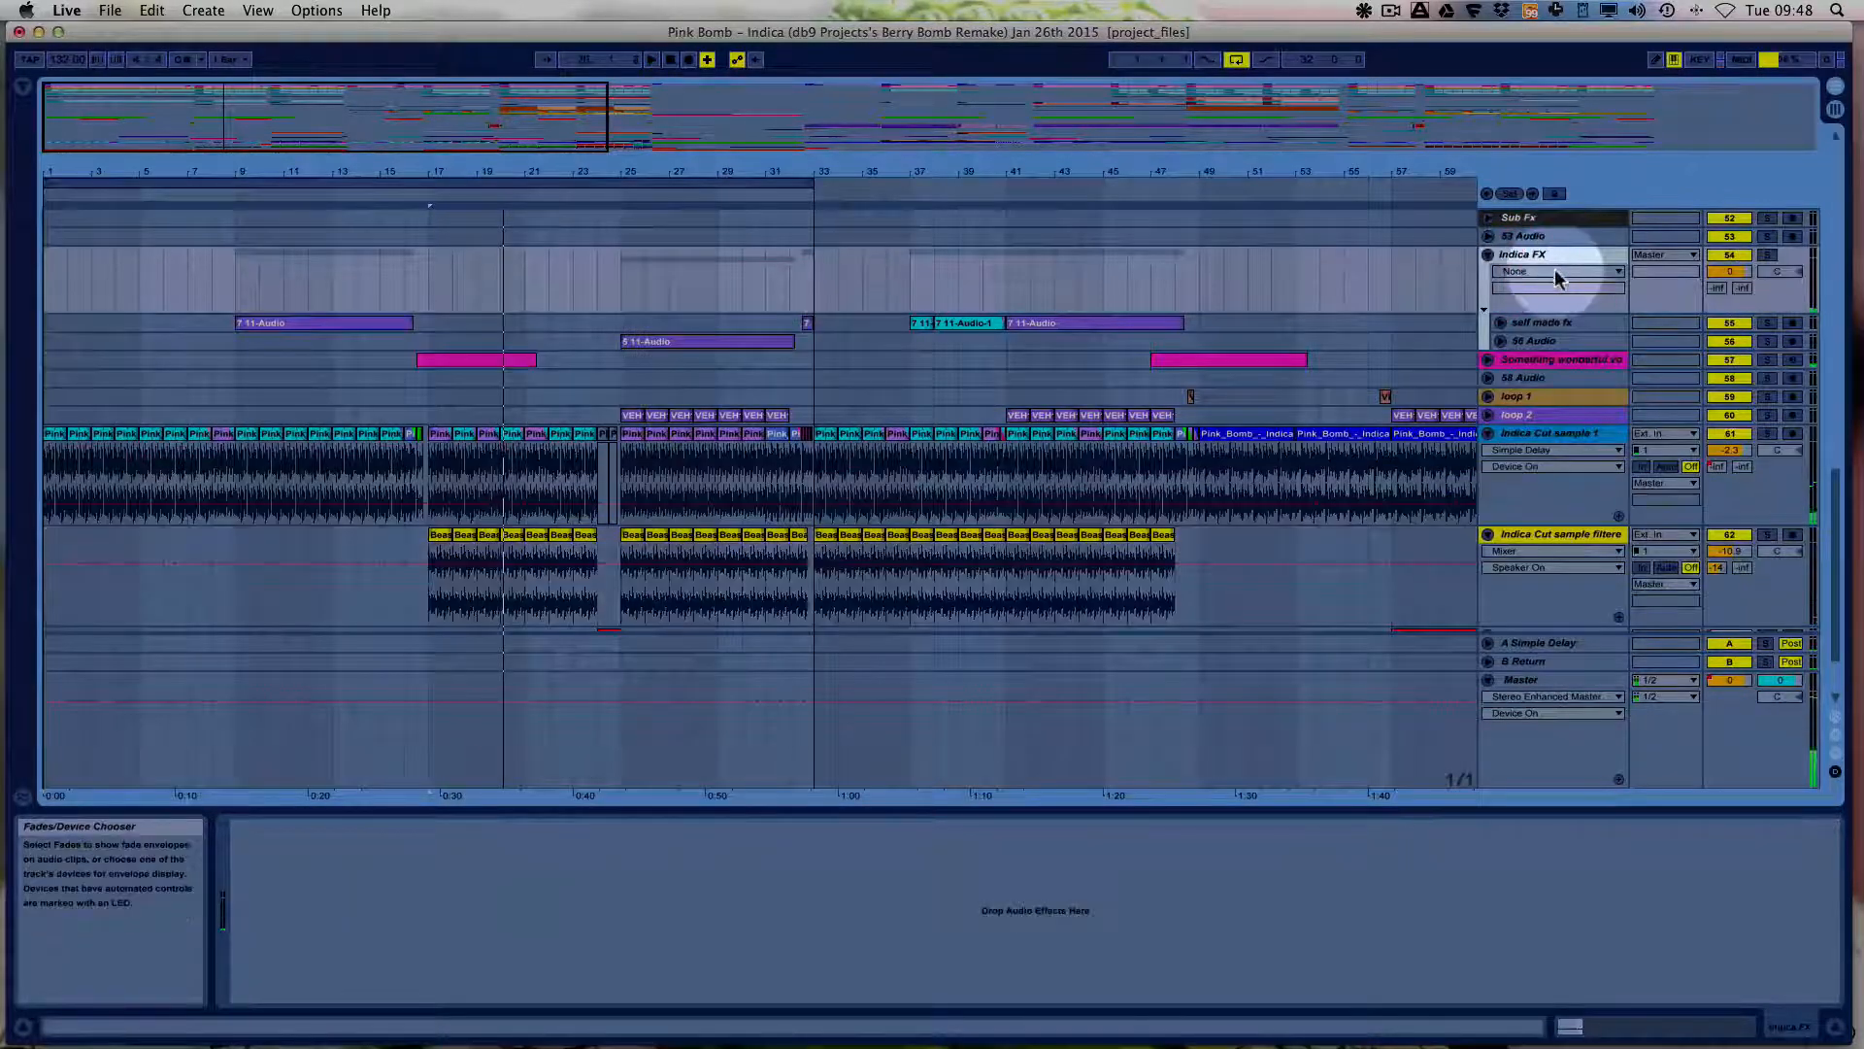
Unfold the self made fx track, show its devices and solo it for listening from its first clip.
{"action": "left_click", "coordinate": [1500, 324]}
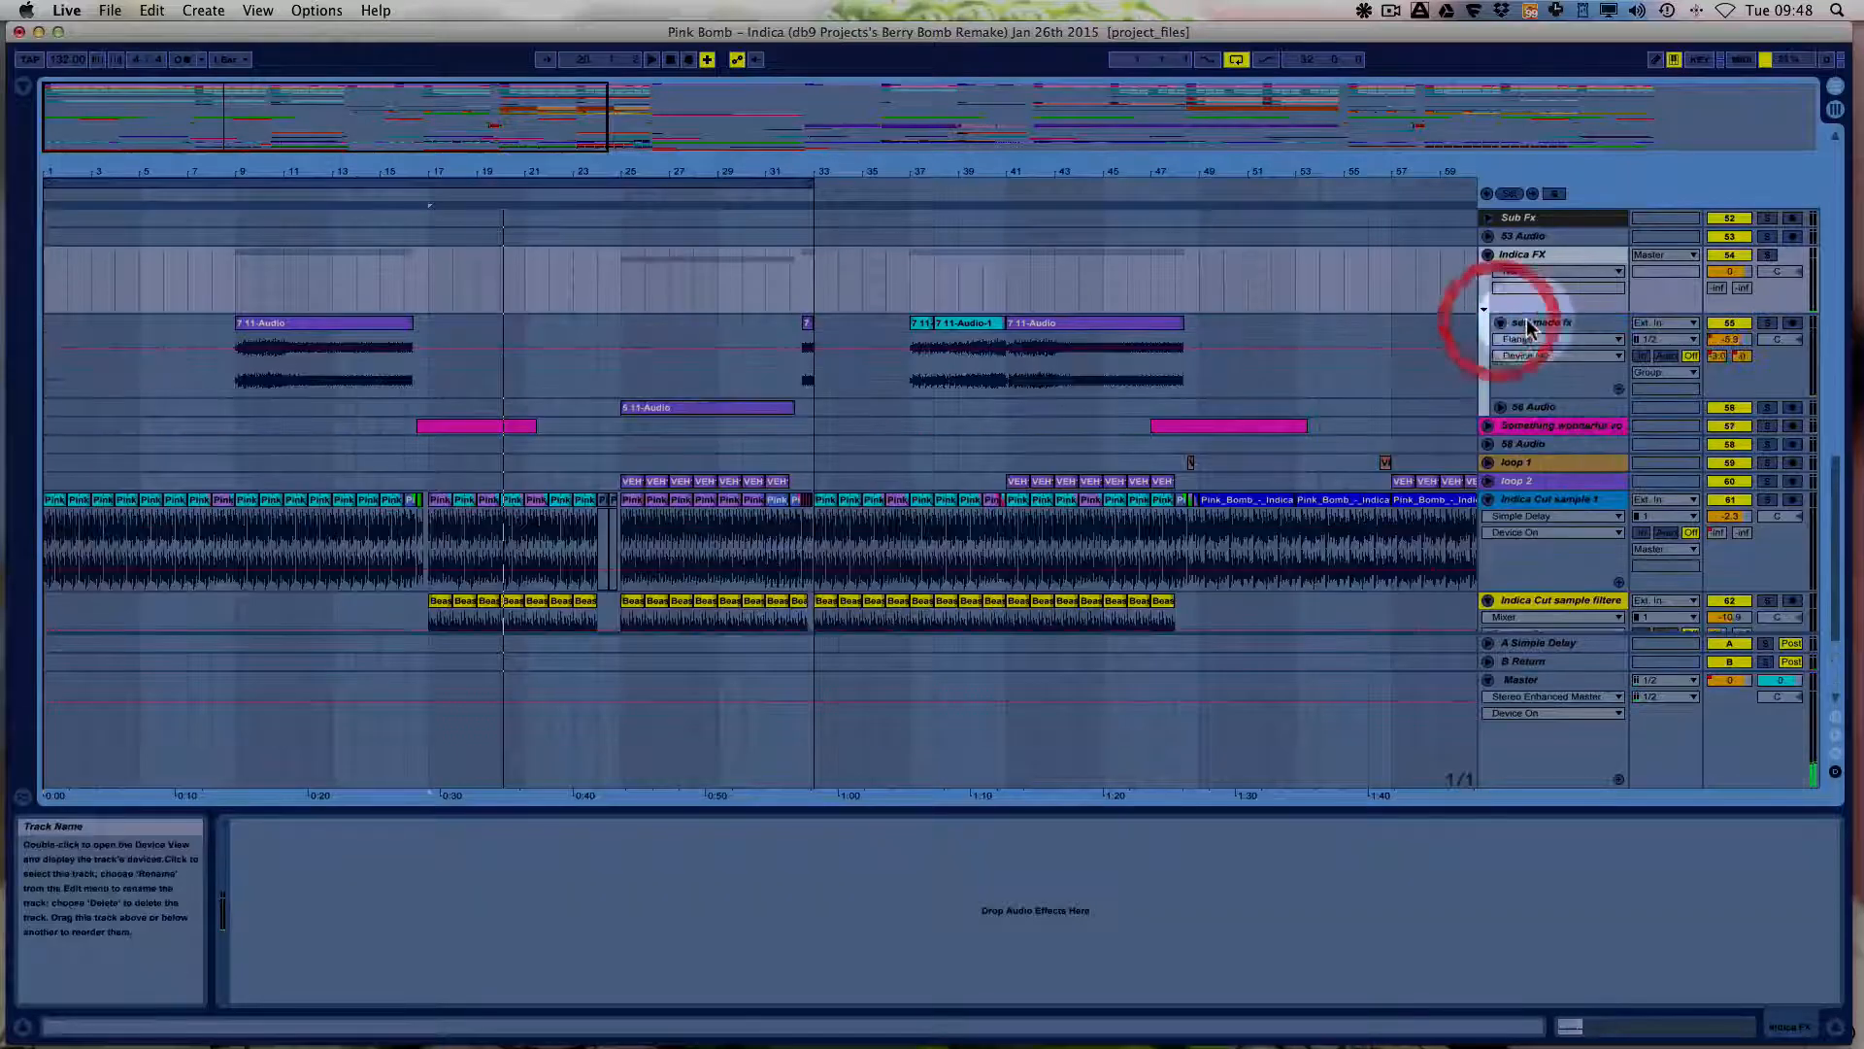
{"action": "left_click", "coordinate": [1528, 320]}
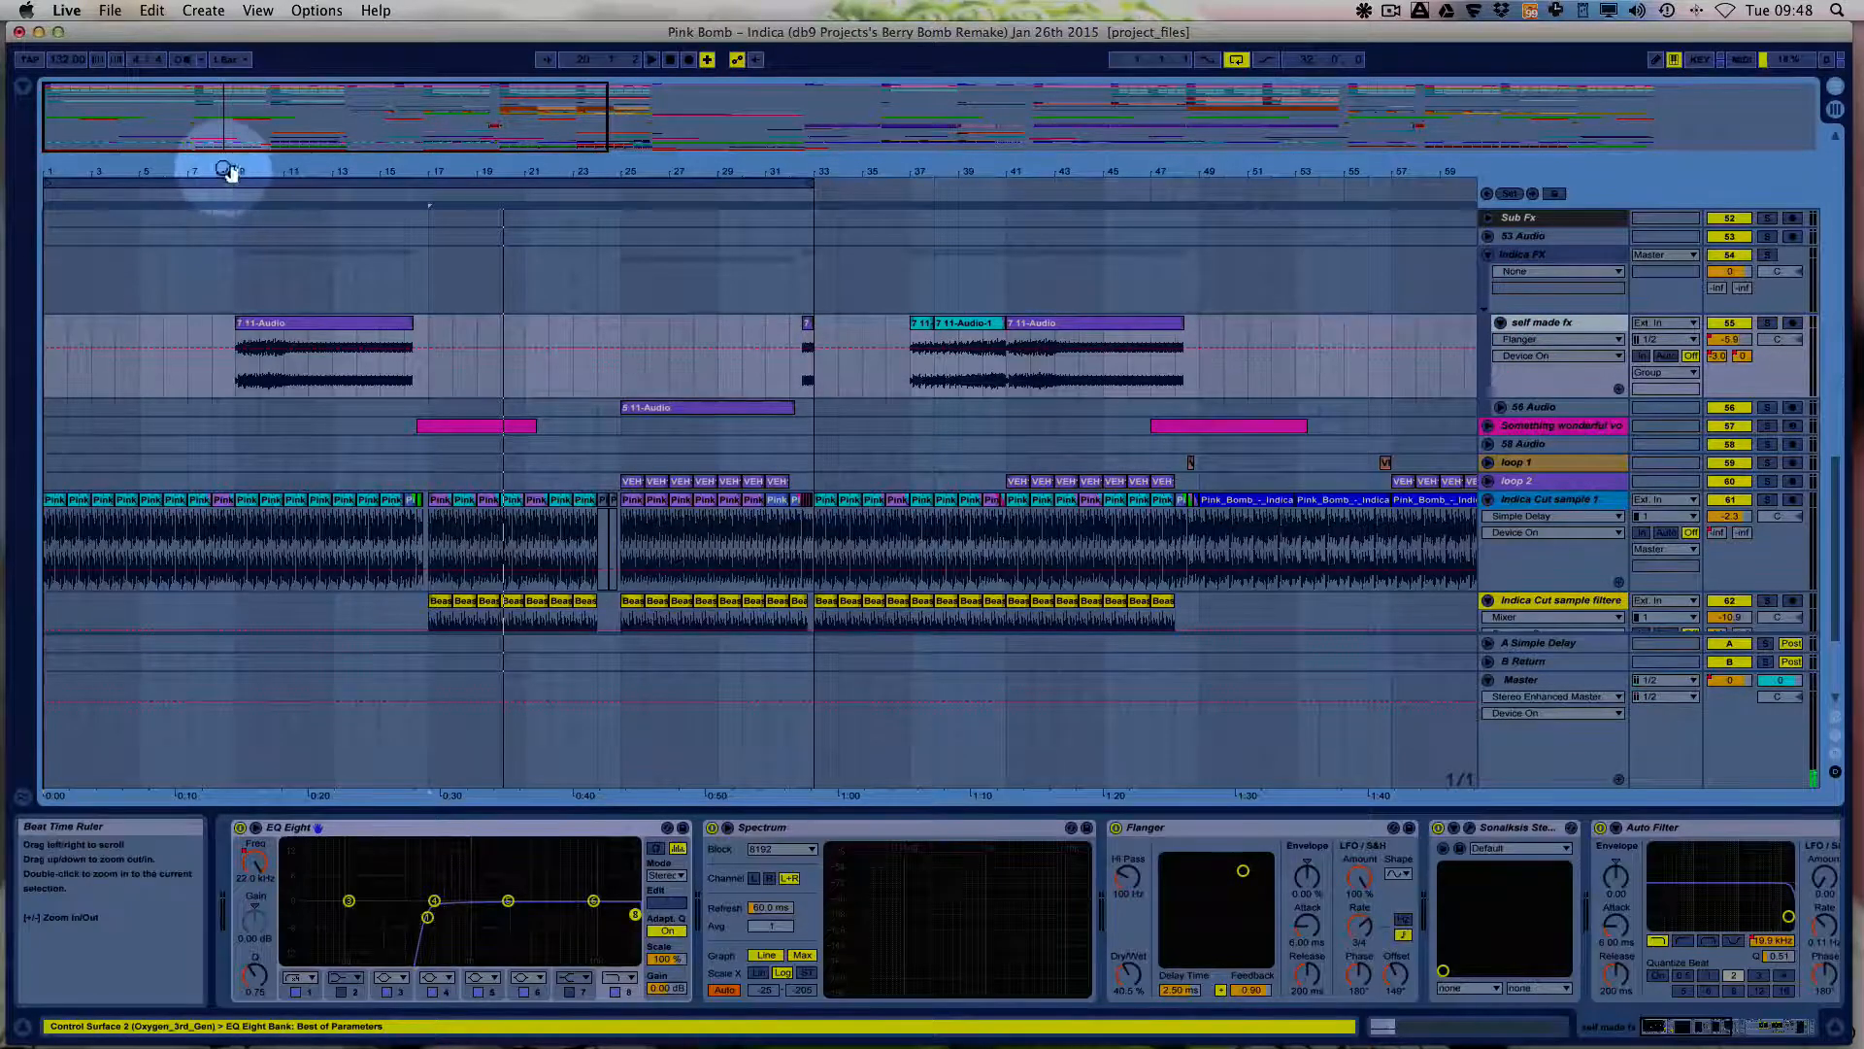
{"action": "left_click_drag", "start_coordinate": [217, 167], "coordinate": [283, 176]}
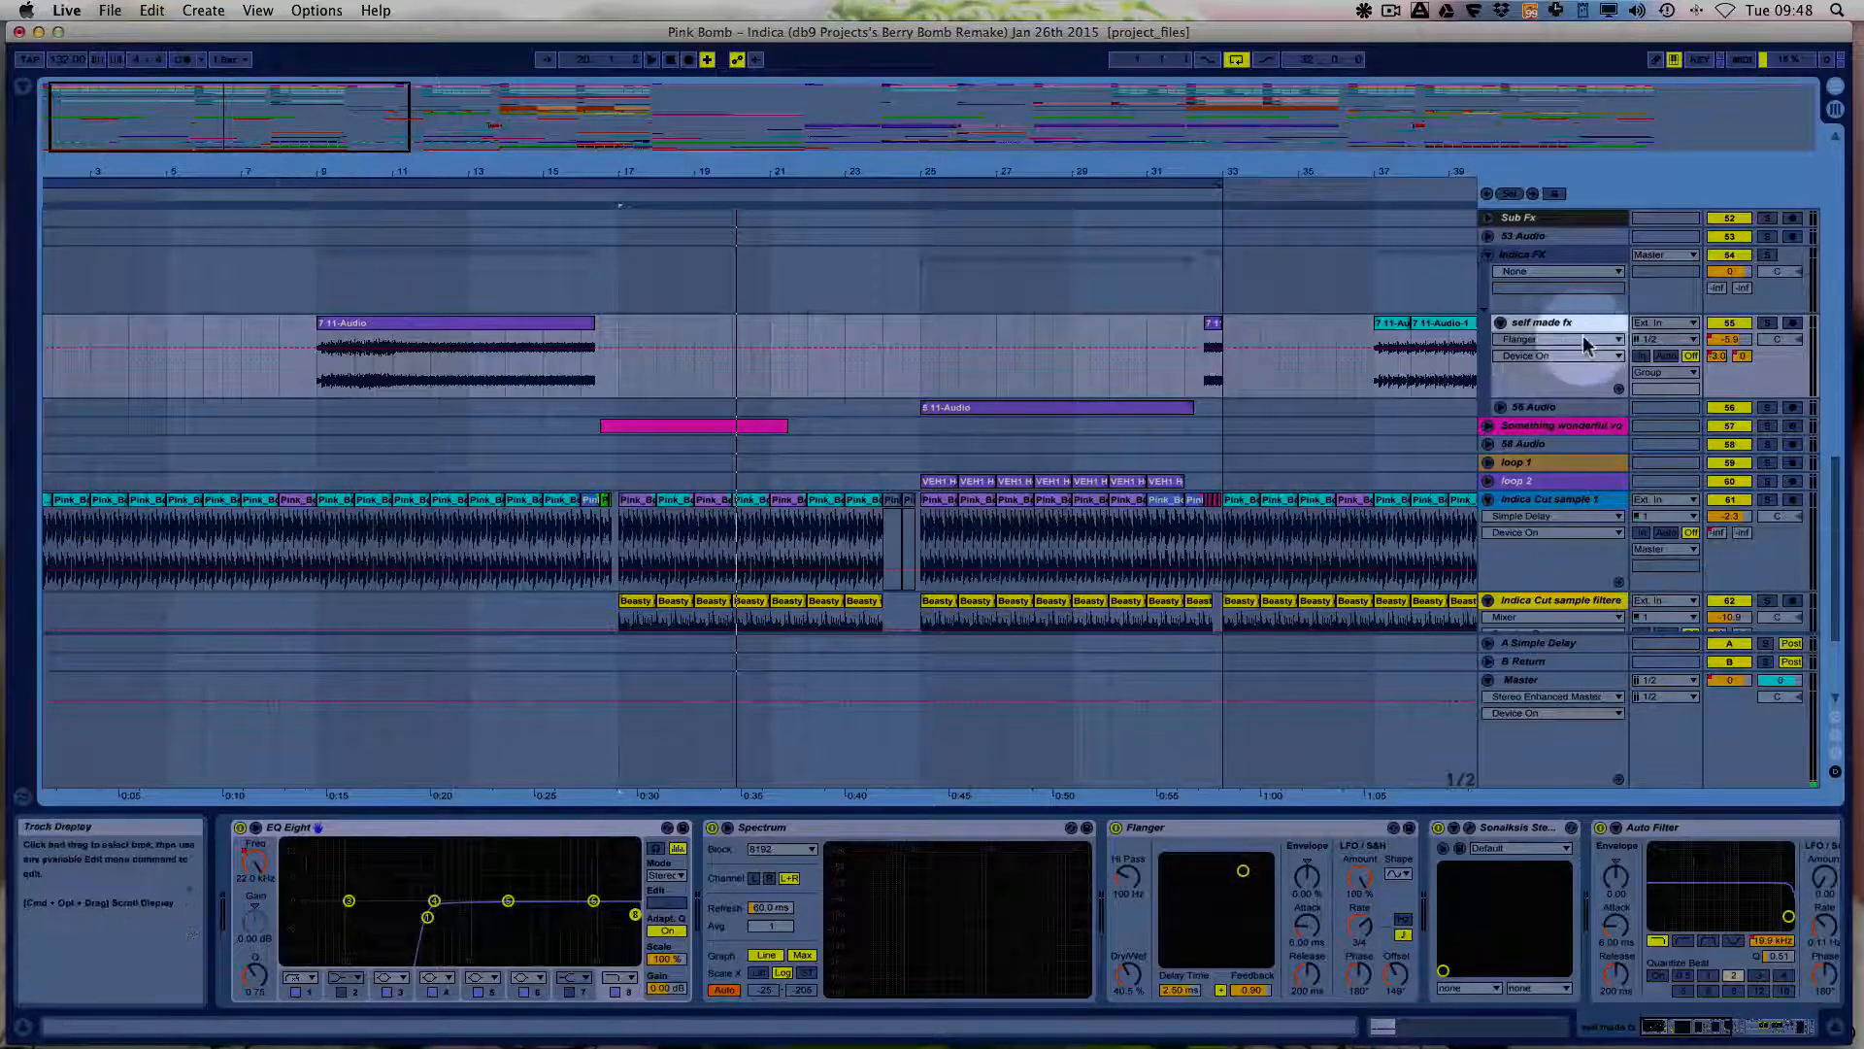
{"action": "left_click", "coordinate": [1768, 323]}
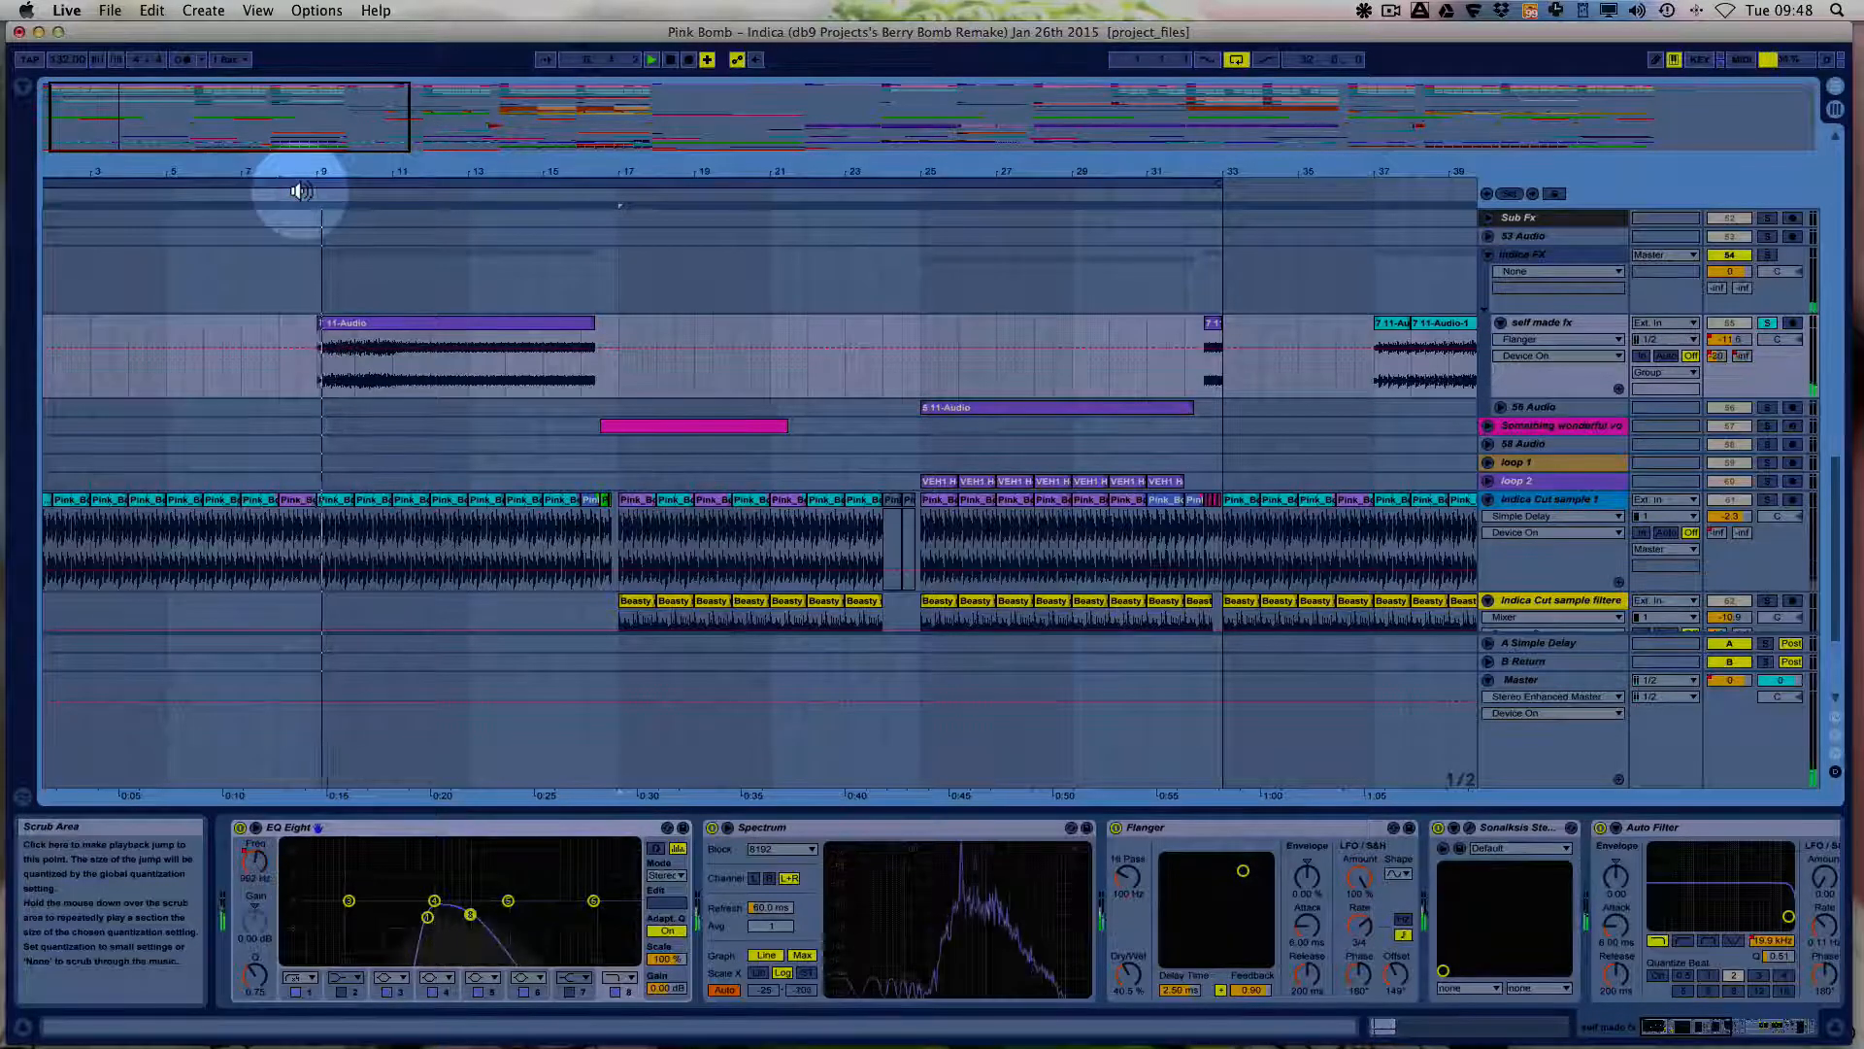
Select the self made fx track and look through its device chain to the end while it plays.
{"action": "left_click", "coordinate": [1540, 327]}
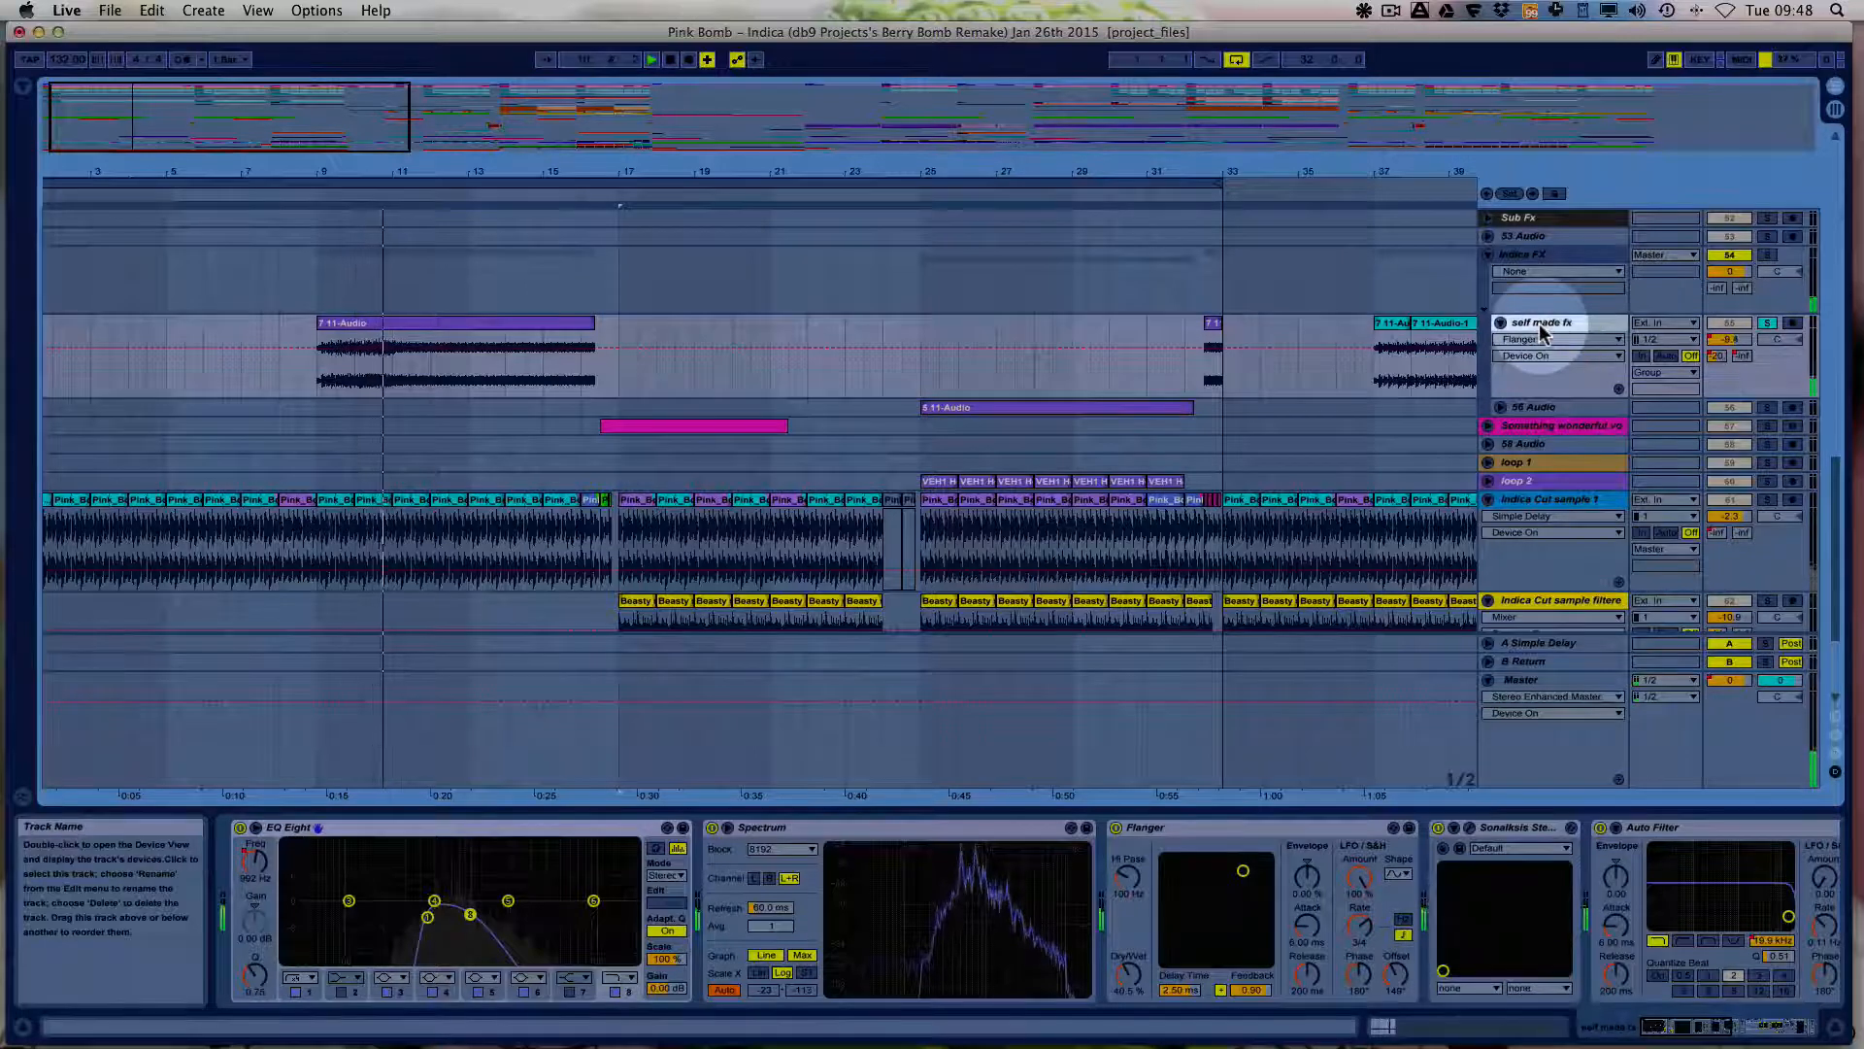
{"action": "left_click", "coordinate": [1696, 1029]}
{"action": "left_click_drag", "start_coordinate": [1695, 1029], "coordinate": [1774, 1037]}
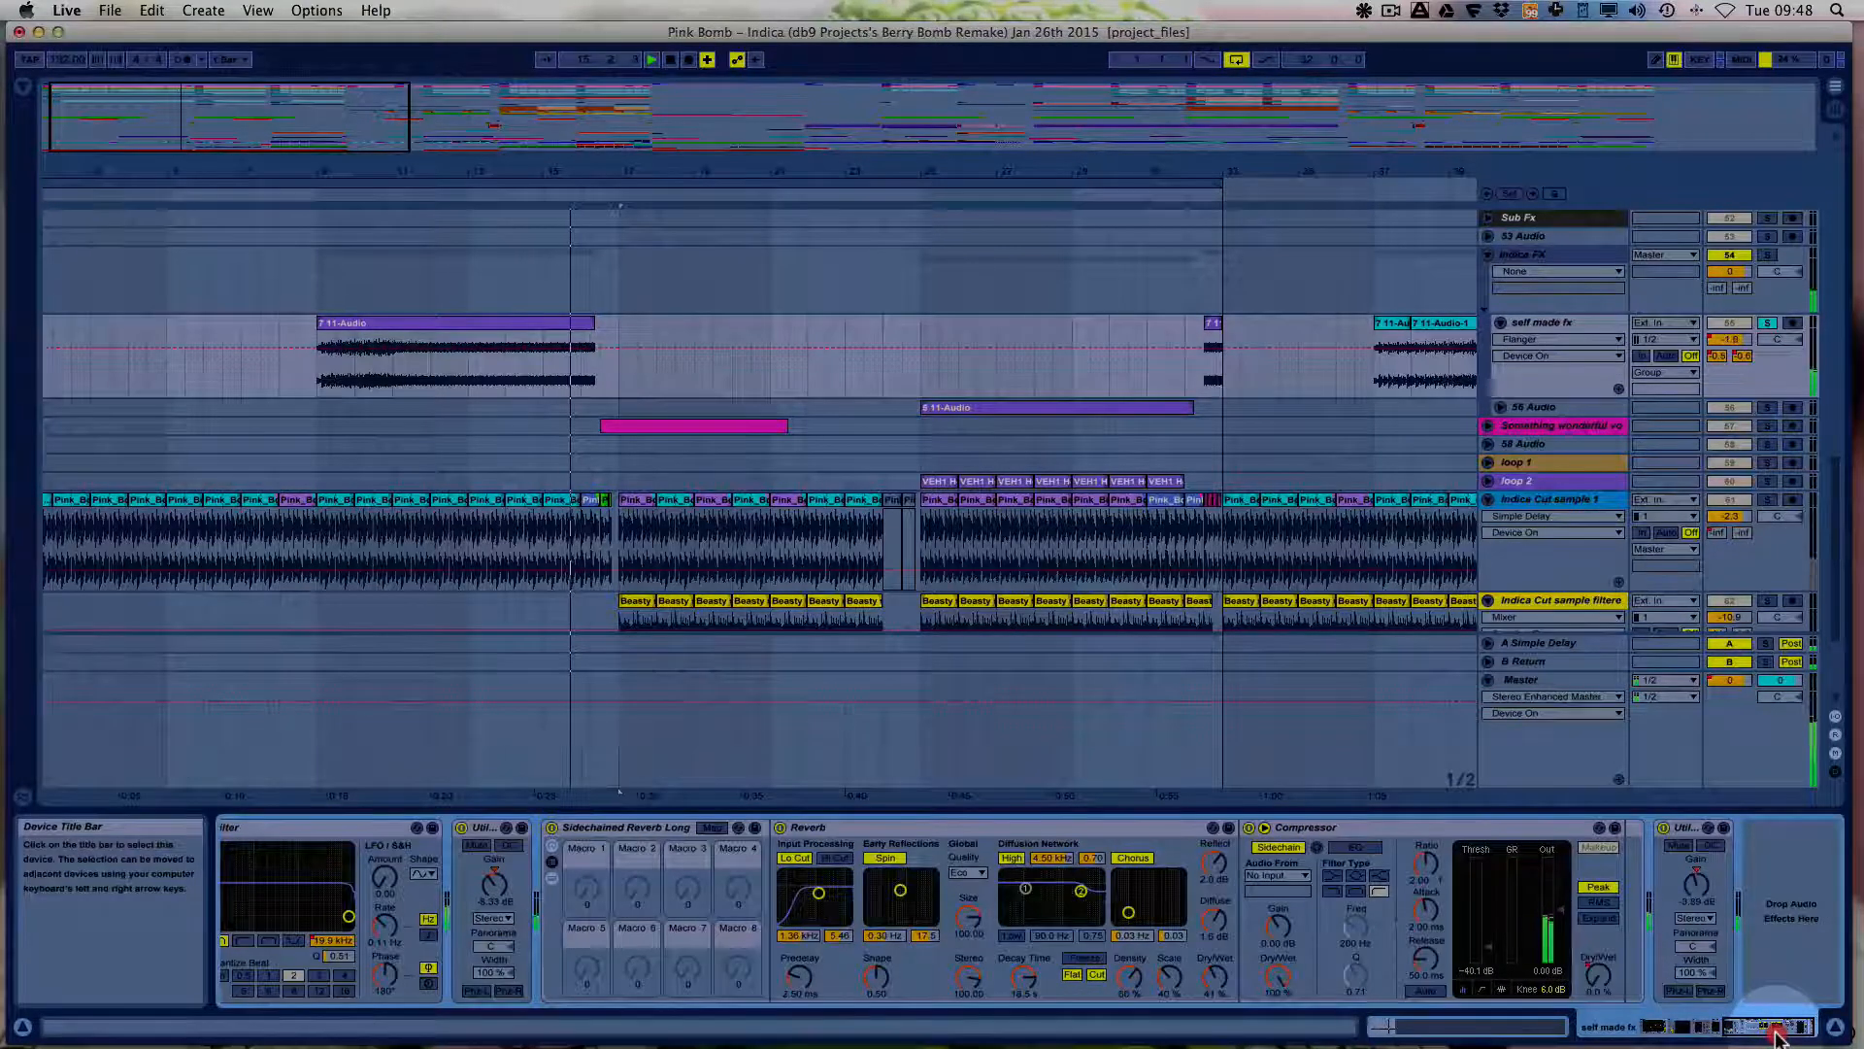
{"action": "left_click_drag", "start_coordinate": [1769, 1037], "coordinate": [1710, 1038]}
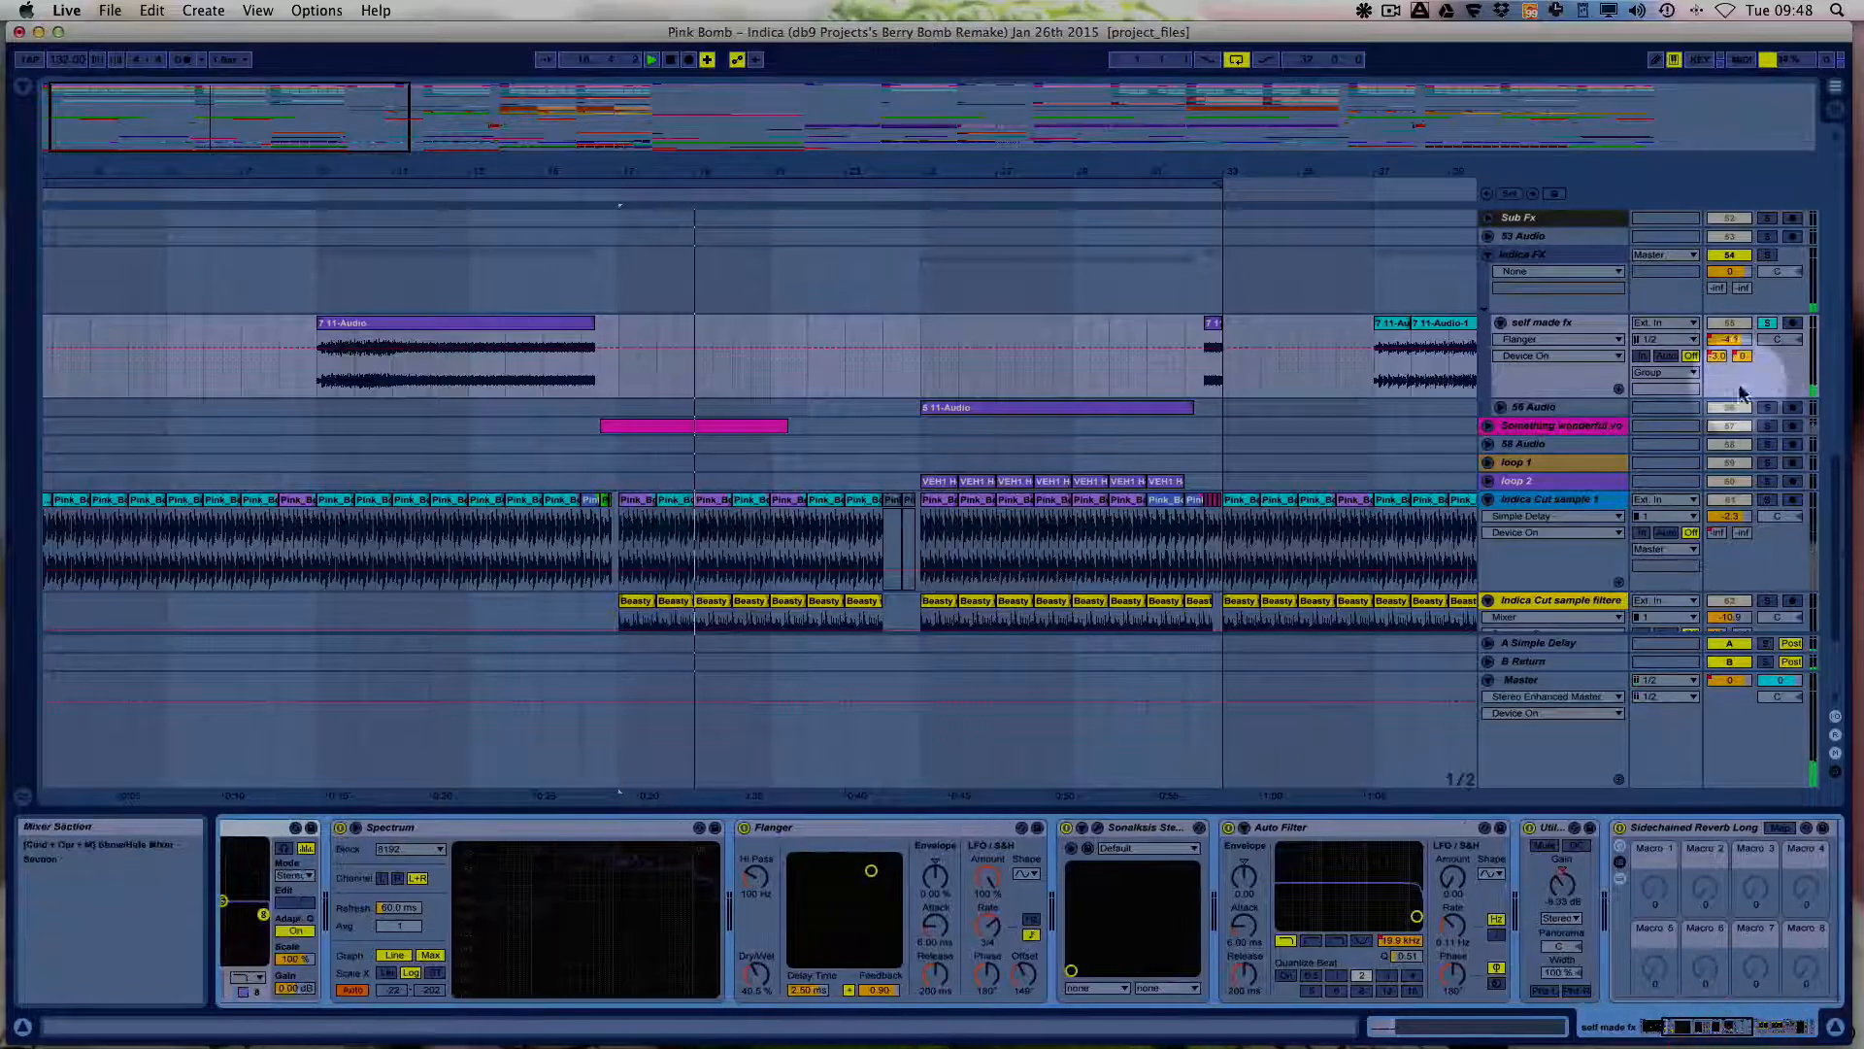
Show the self made fx track's volume automation, stop playback and place the playhead at the start of its first clip.
{"action": "left_click_drag", "start_coordinate": [1734, 337], "coordinate": [1734, 344]}
{"action": "left_click", "coordinate": [1733, 341]}
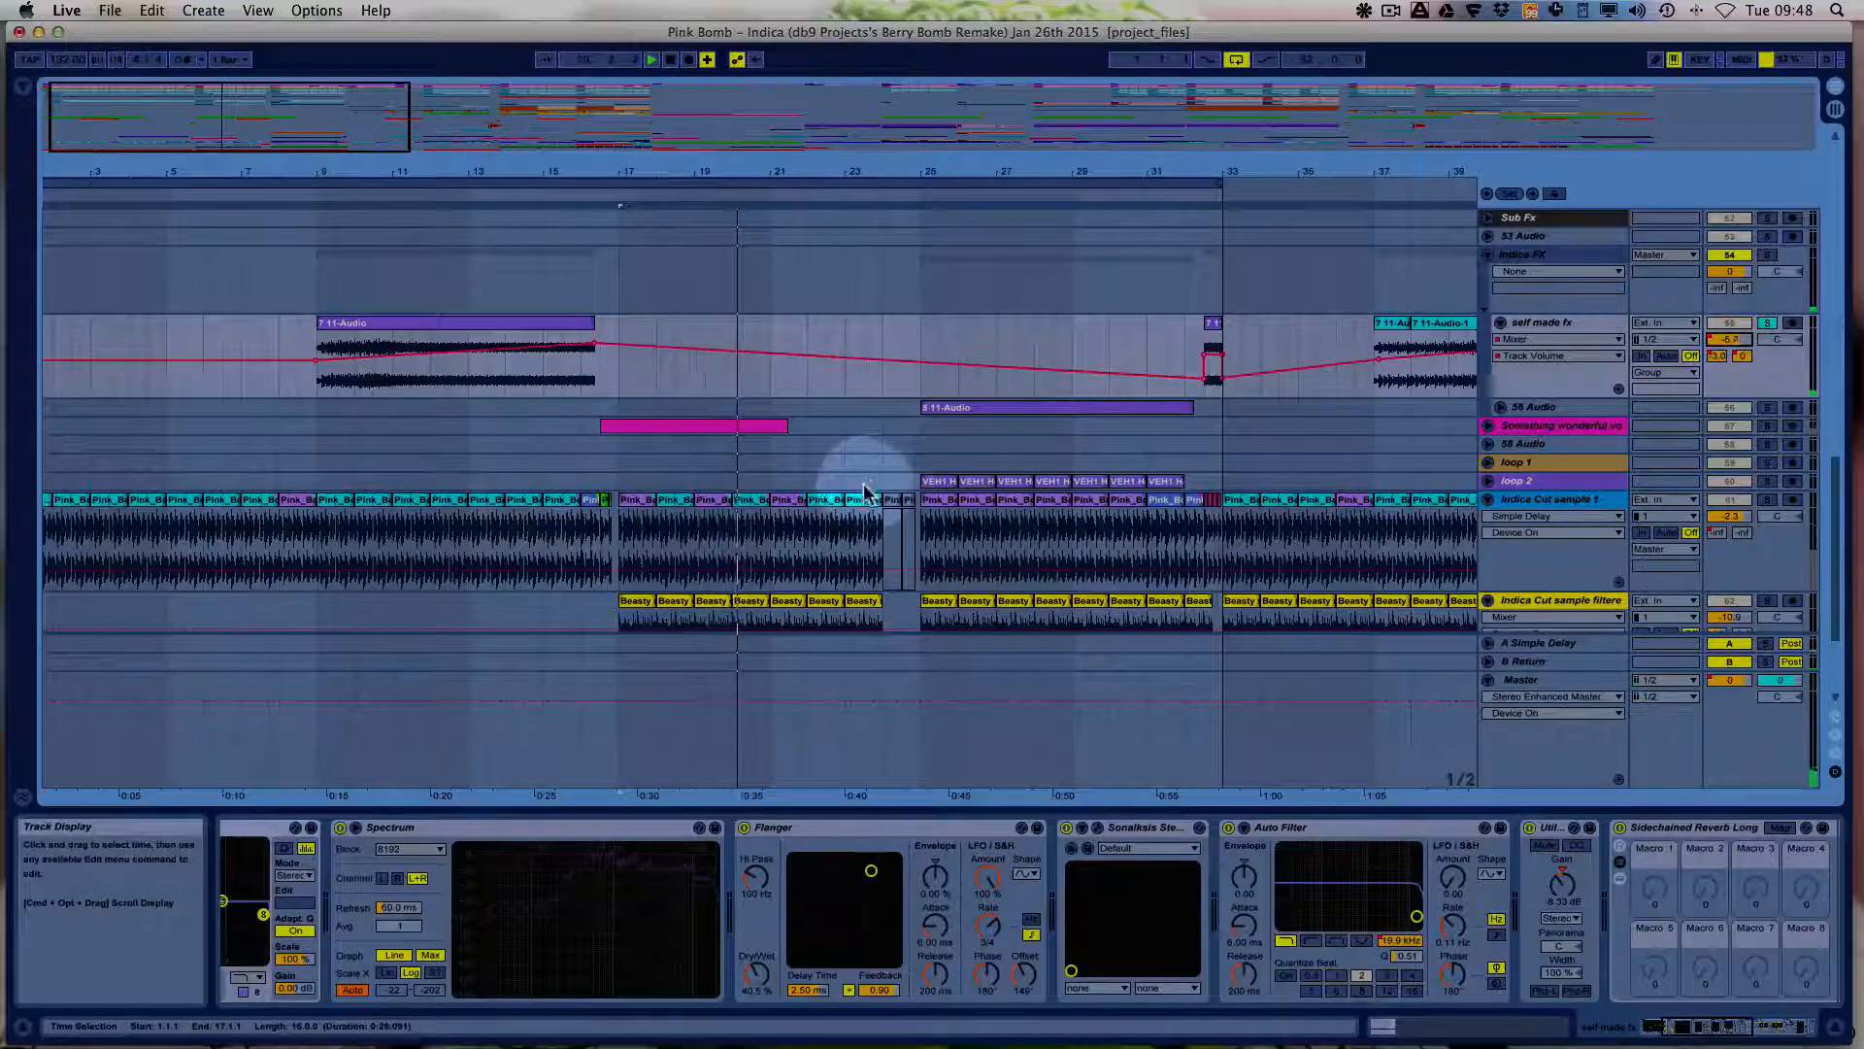
{"action": "key", "text": "space"}
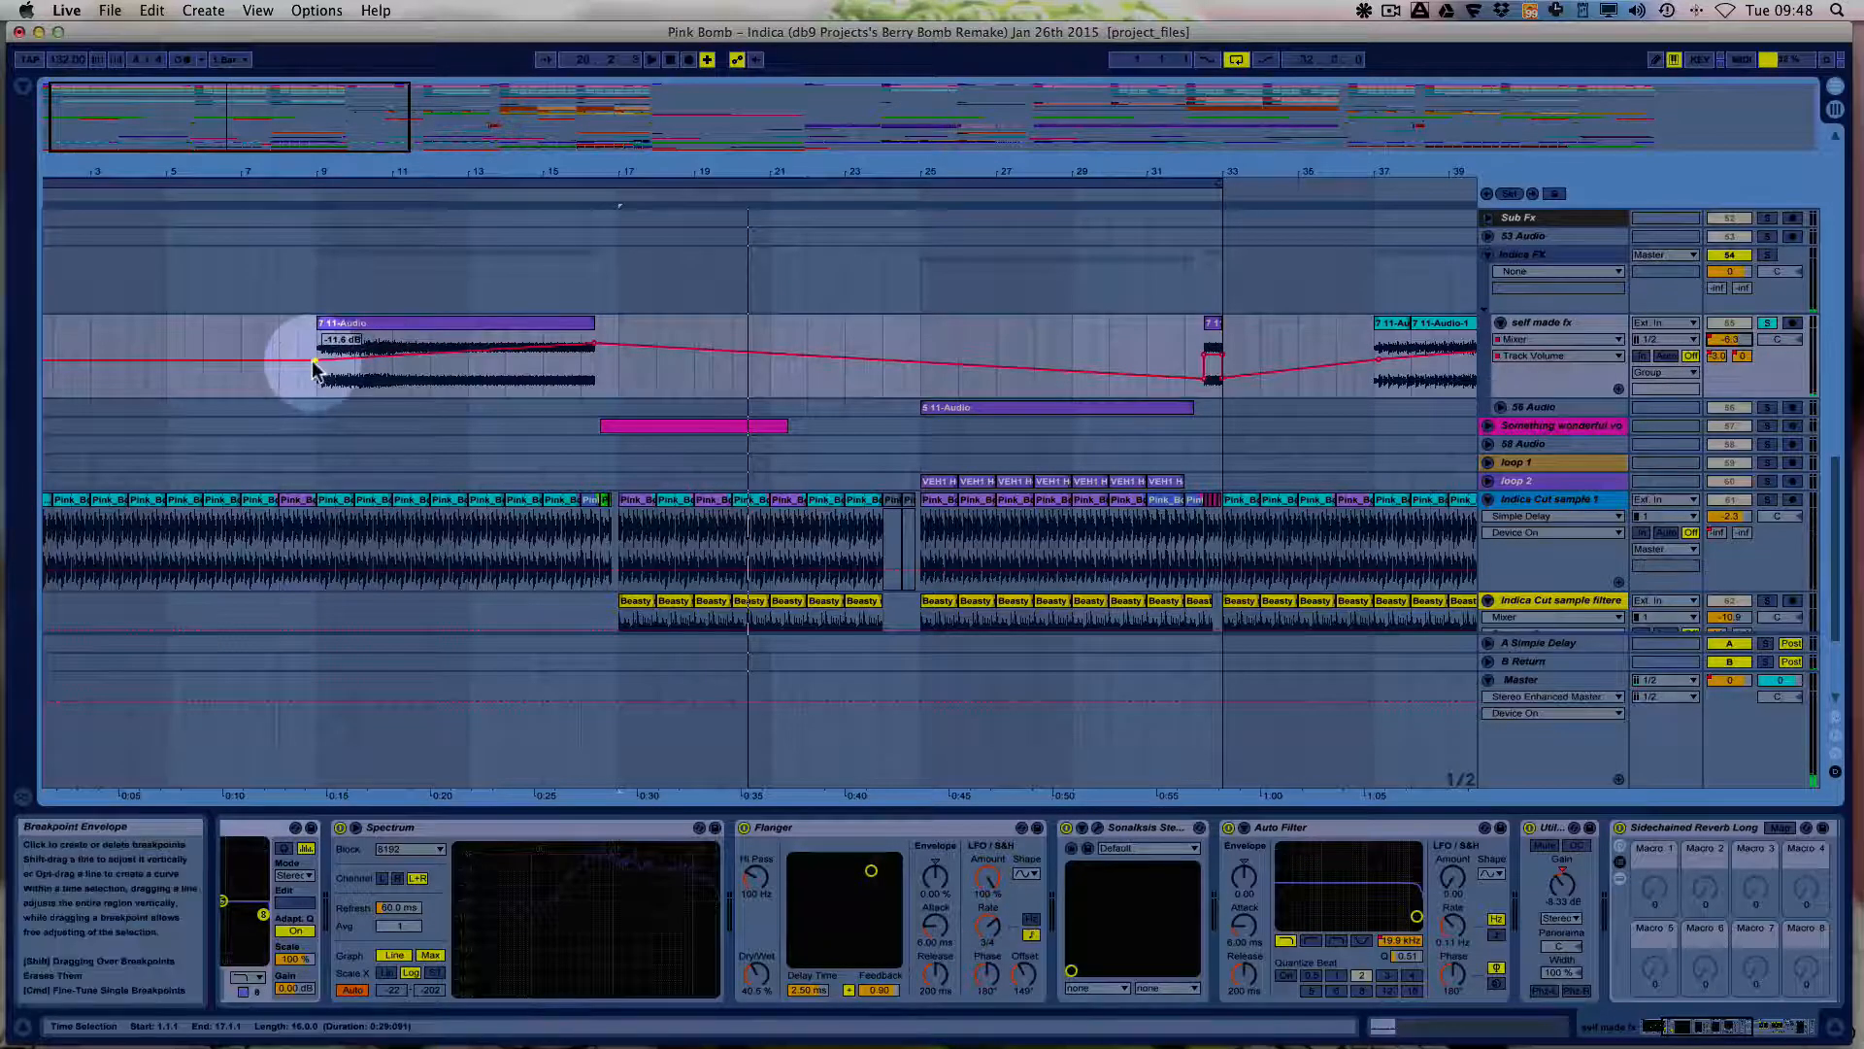
{"action": "left_click", "coordinate": [304, 196]}
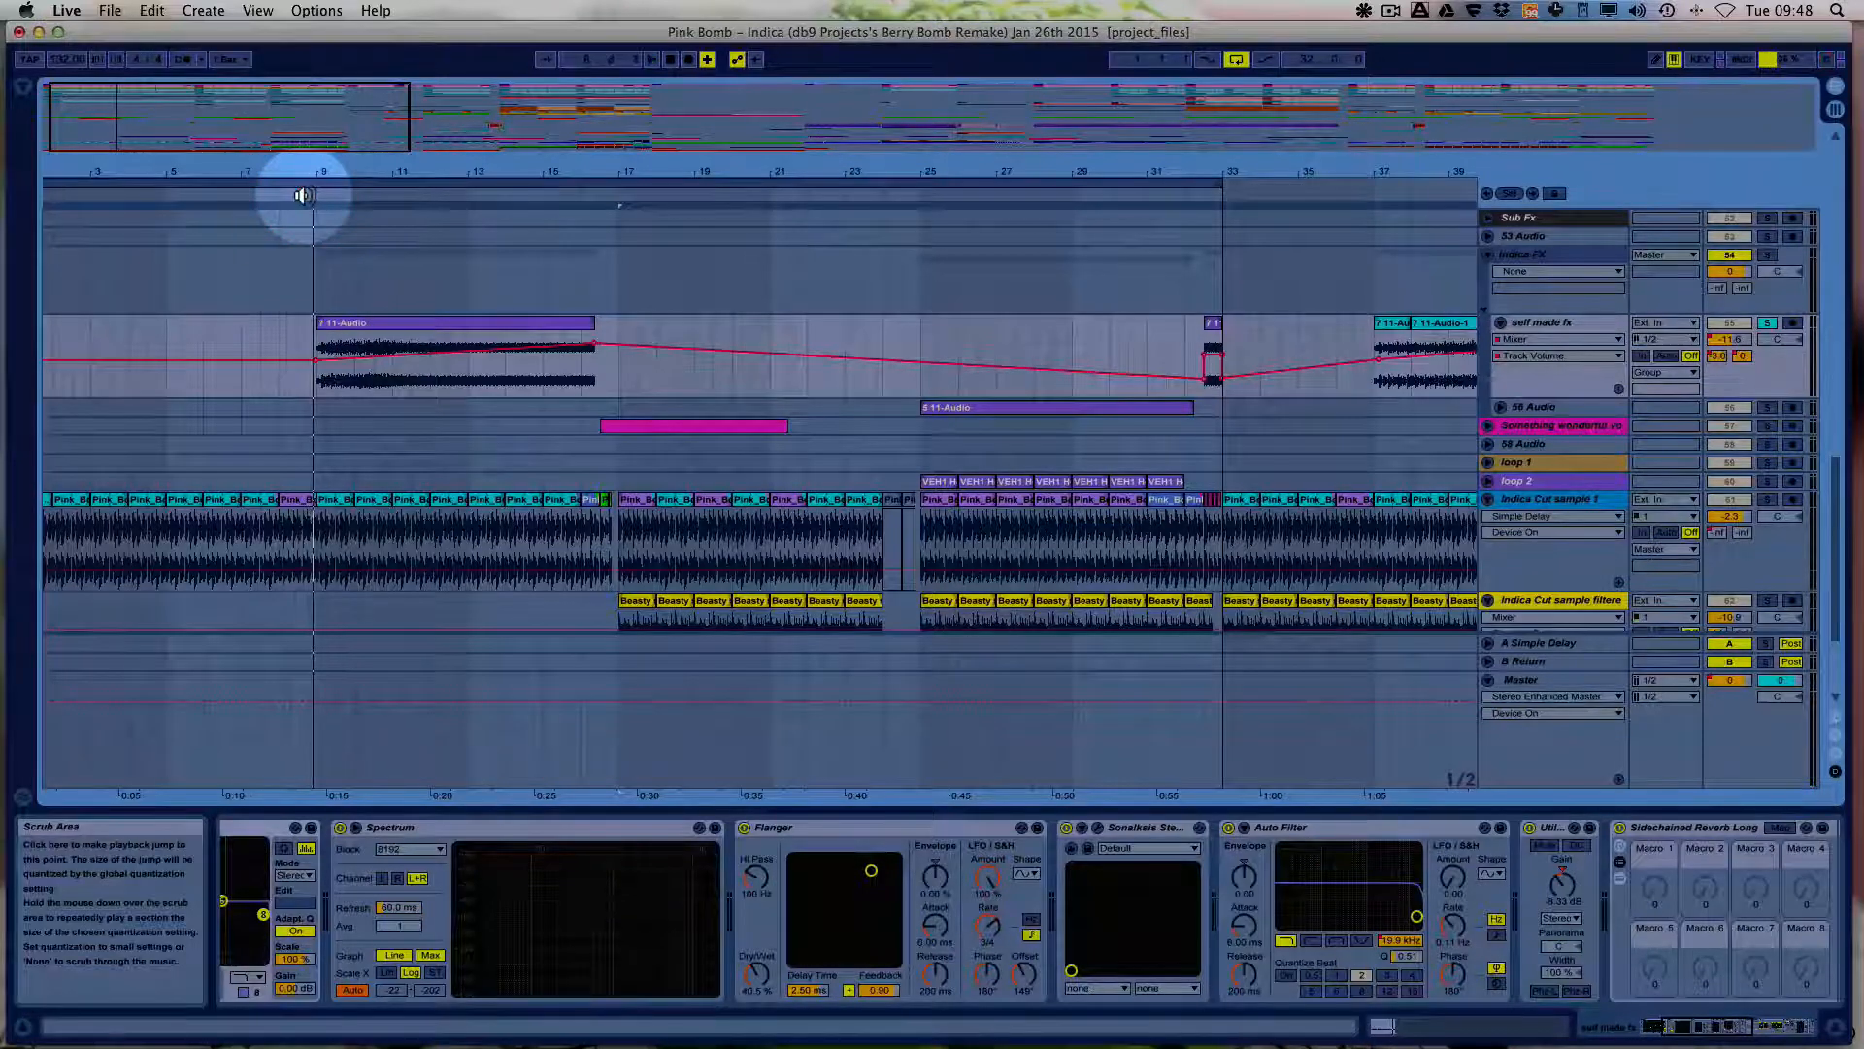
{"action": "left_click", "coordinate": [316, 364]}
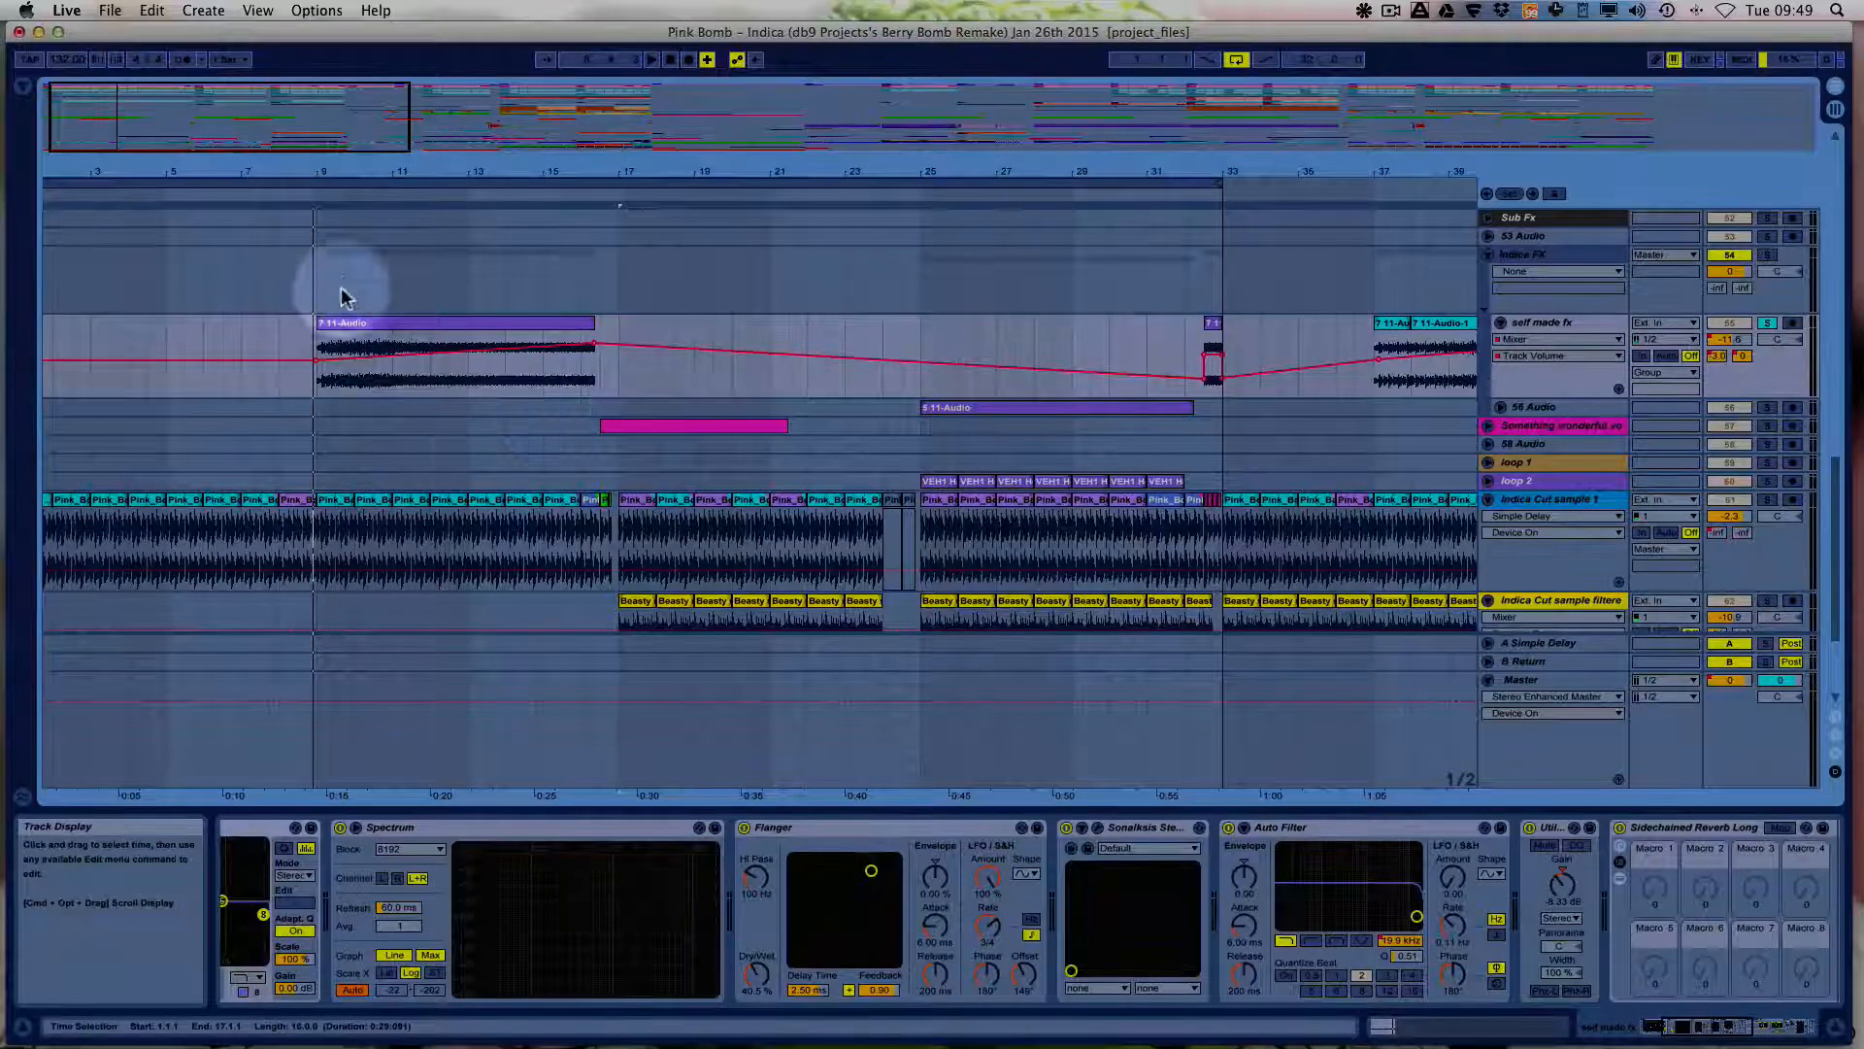
{"action": "left_click_drag", "start_coordinate": [312, 171], "coordinate": [387, 175]}
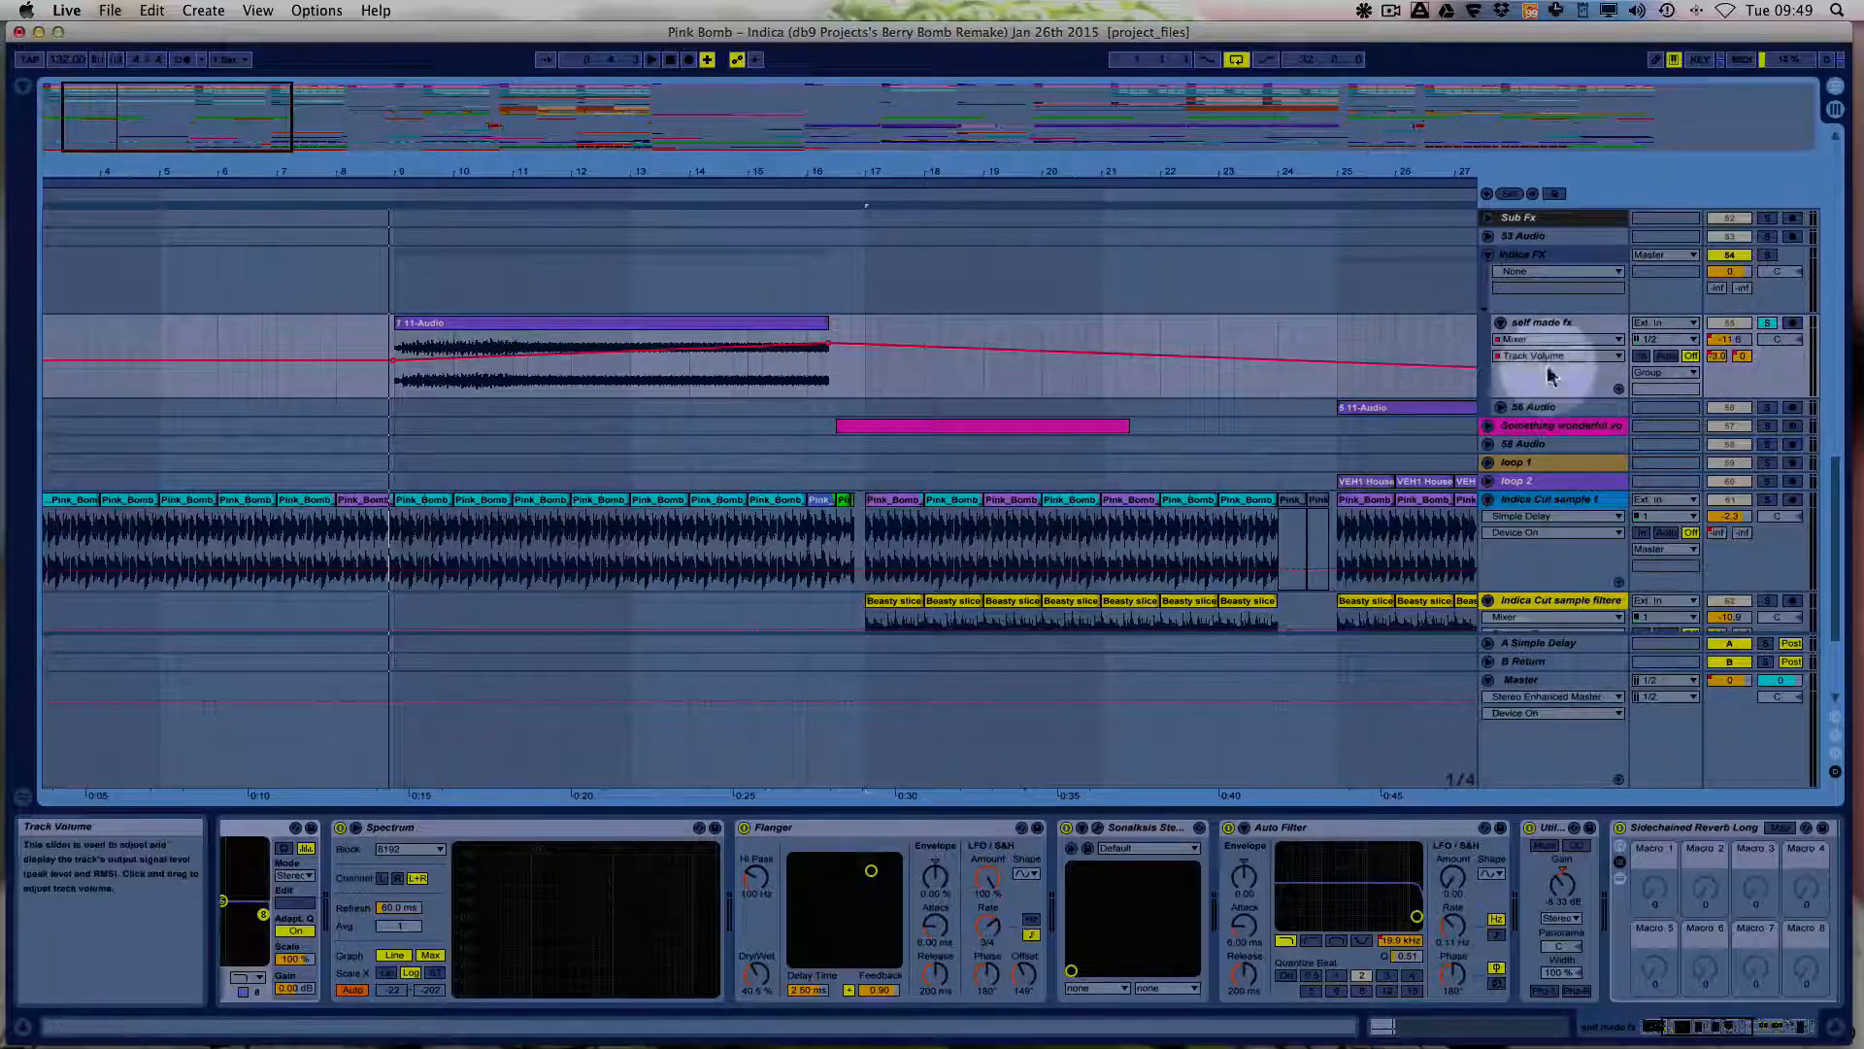
Open the first self made fx clip's sample view to inspect its clip gain, and return to the track's devices.
{"action": "scroll", "coordinate": [1073, 528], "scroll_direction": "down", "scroll_amount": 4}
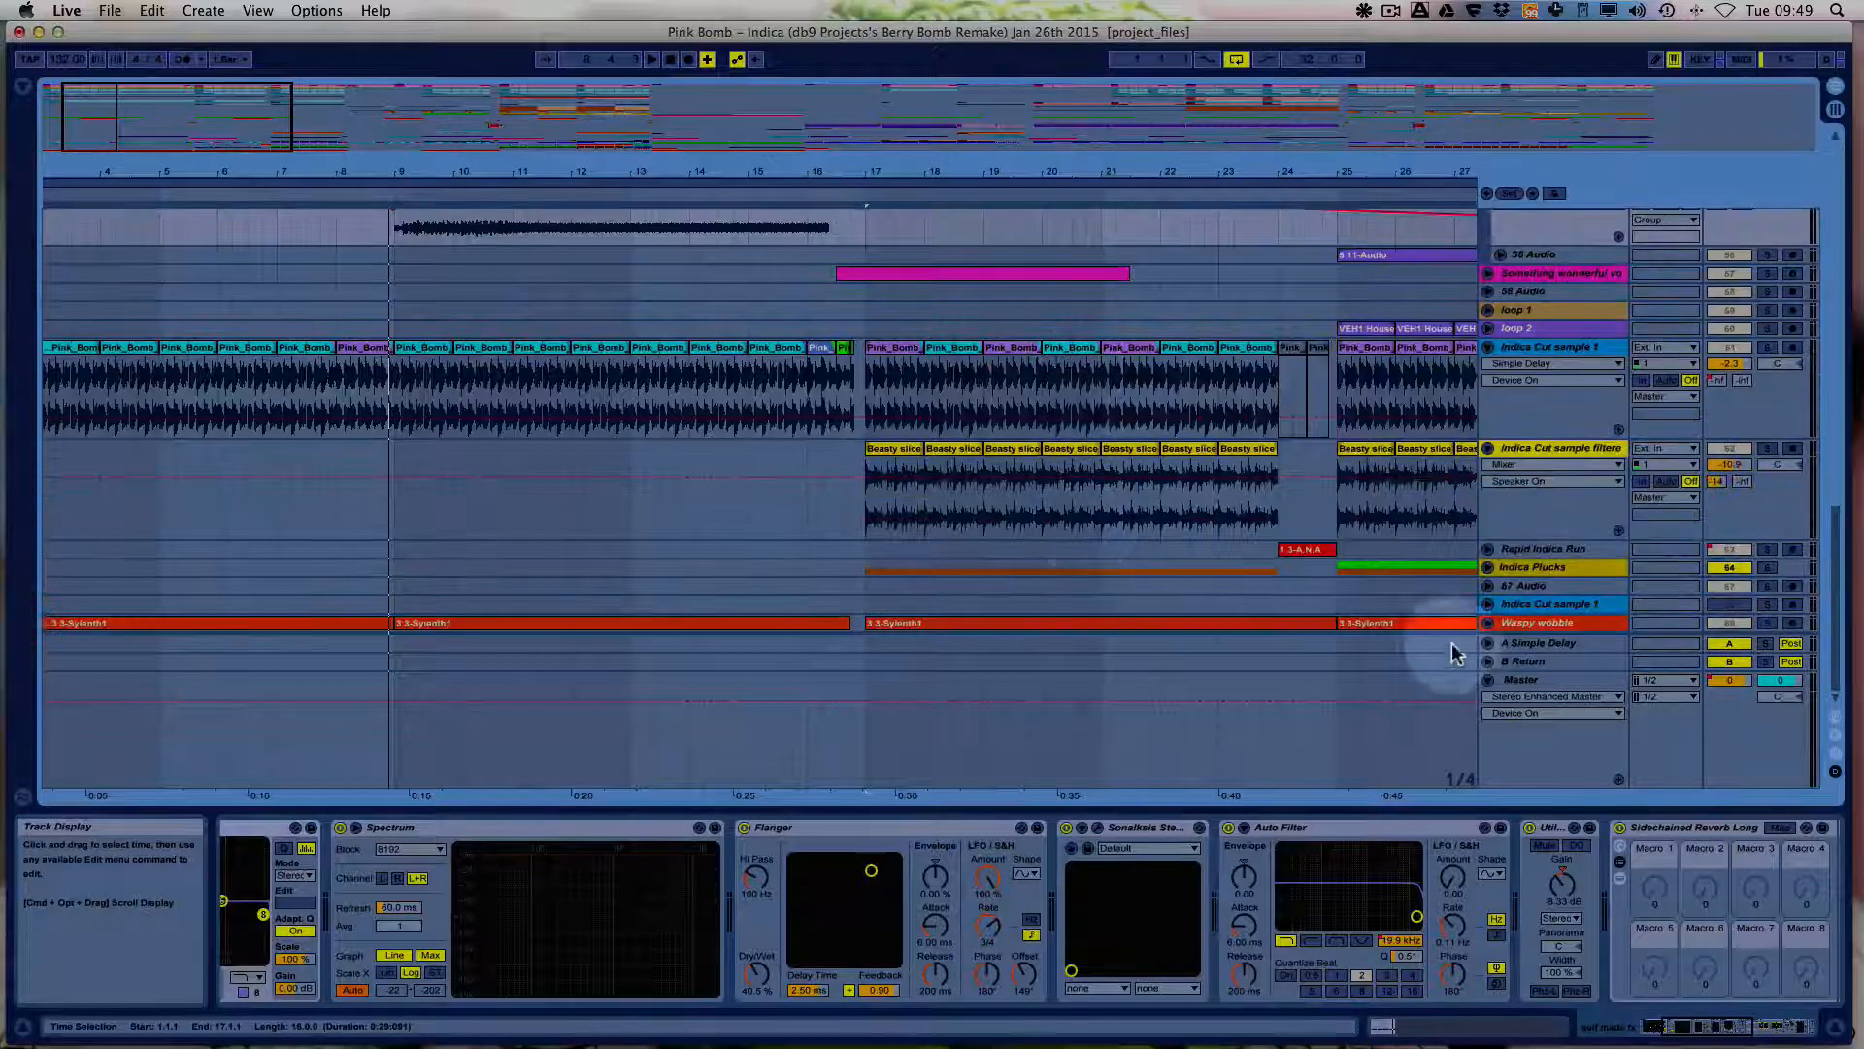
{"action": "scroll", "coordinate": [1398, 570], "scroll_direction": "up", "scroll_amount": 3}
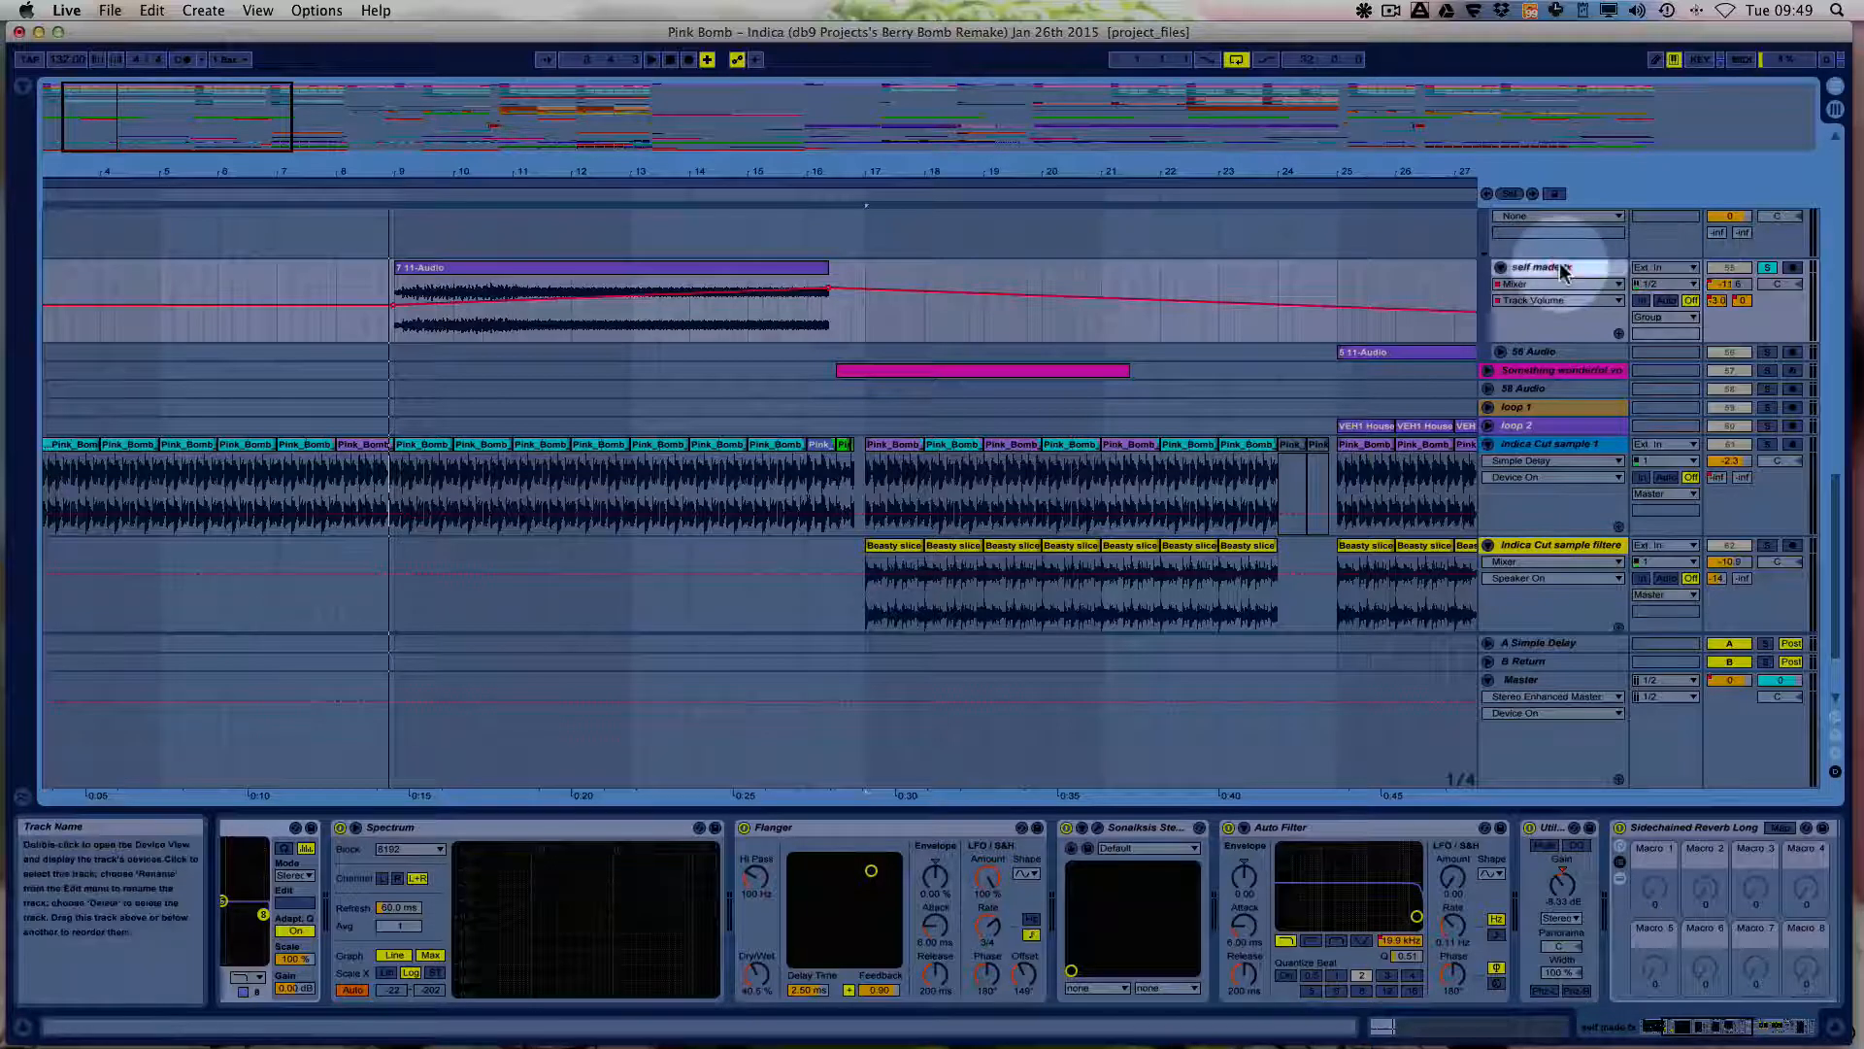
{"action": "double_click", "coordinate": [437, 272]}
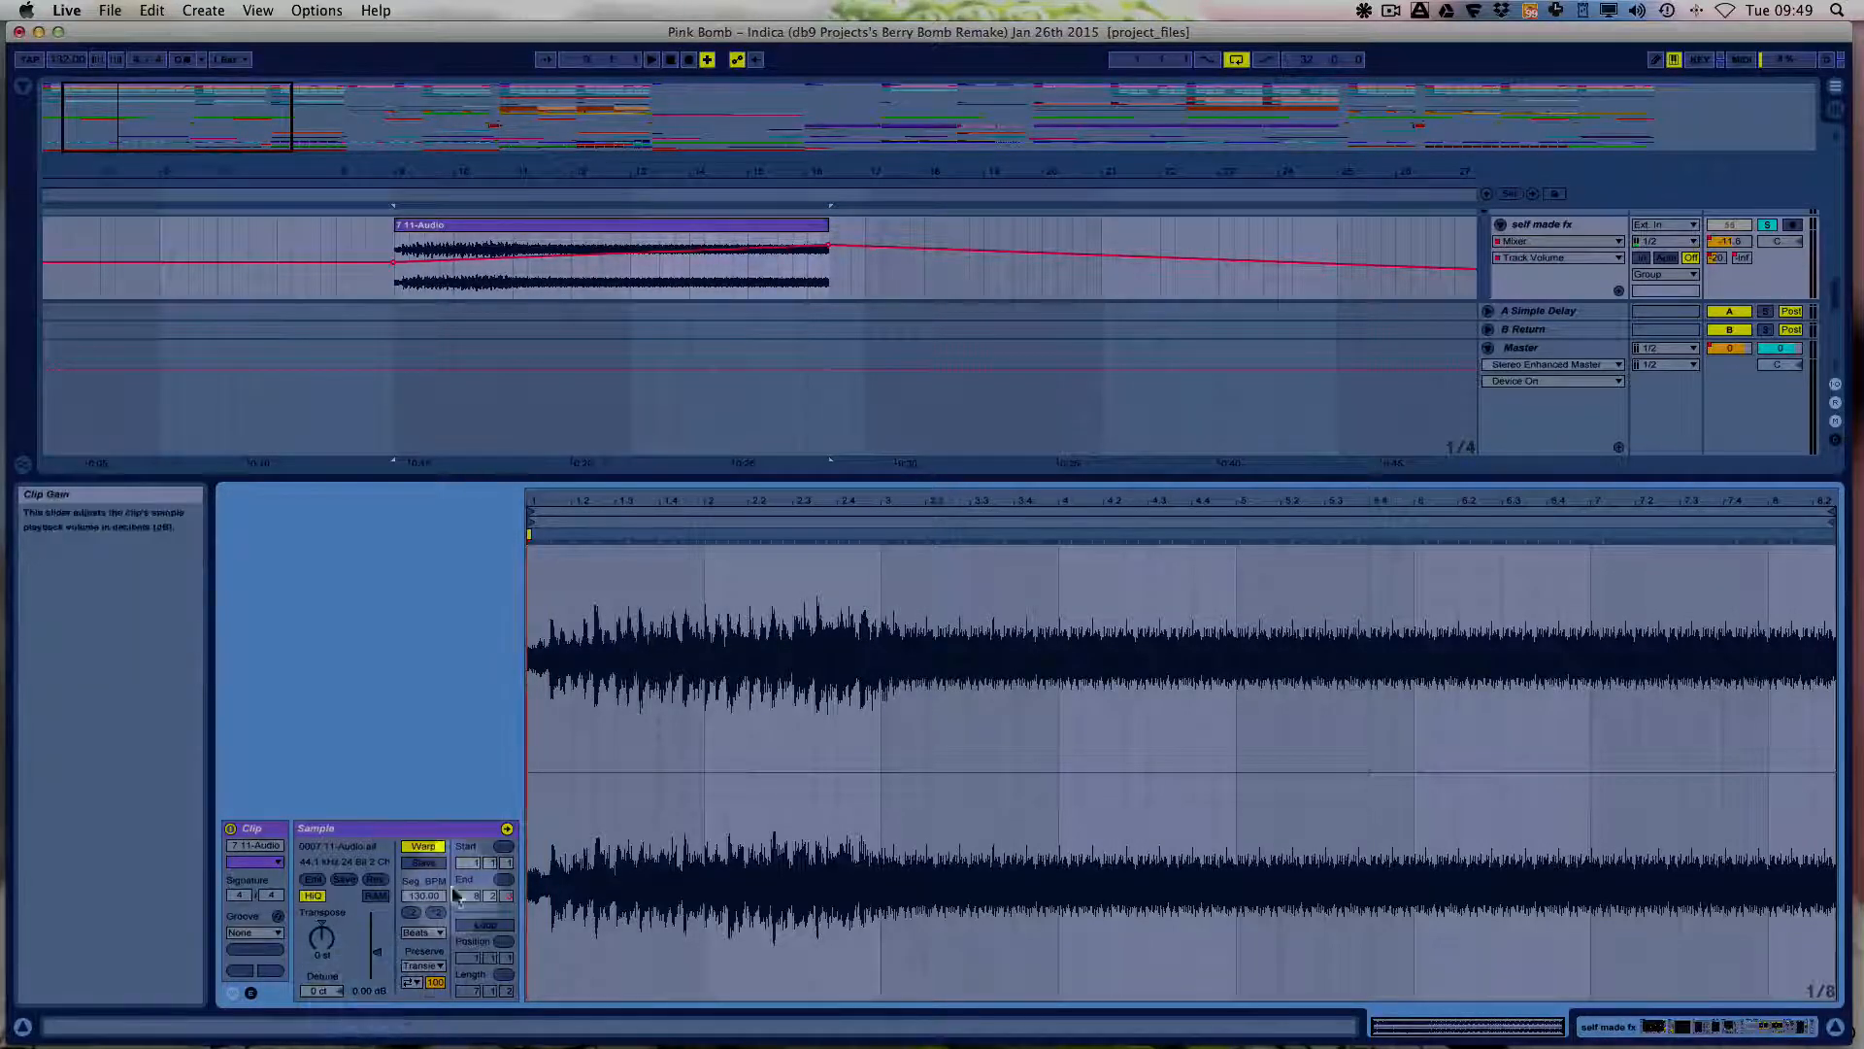
{"action": "left_click", "coordinate": [906, 290]}
{"action": "double_click", "coordinate": [1554, 225]}
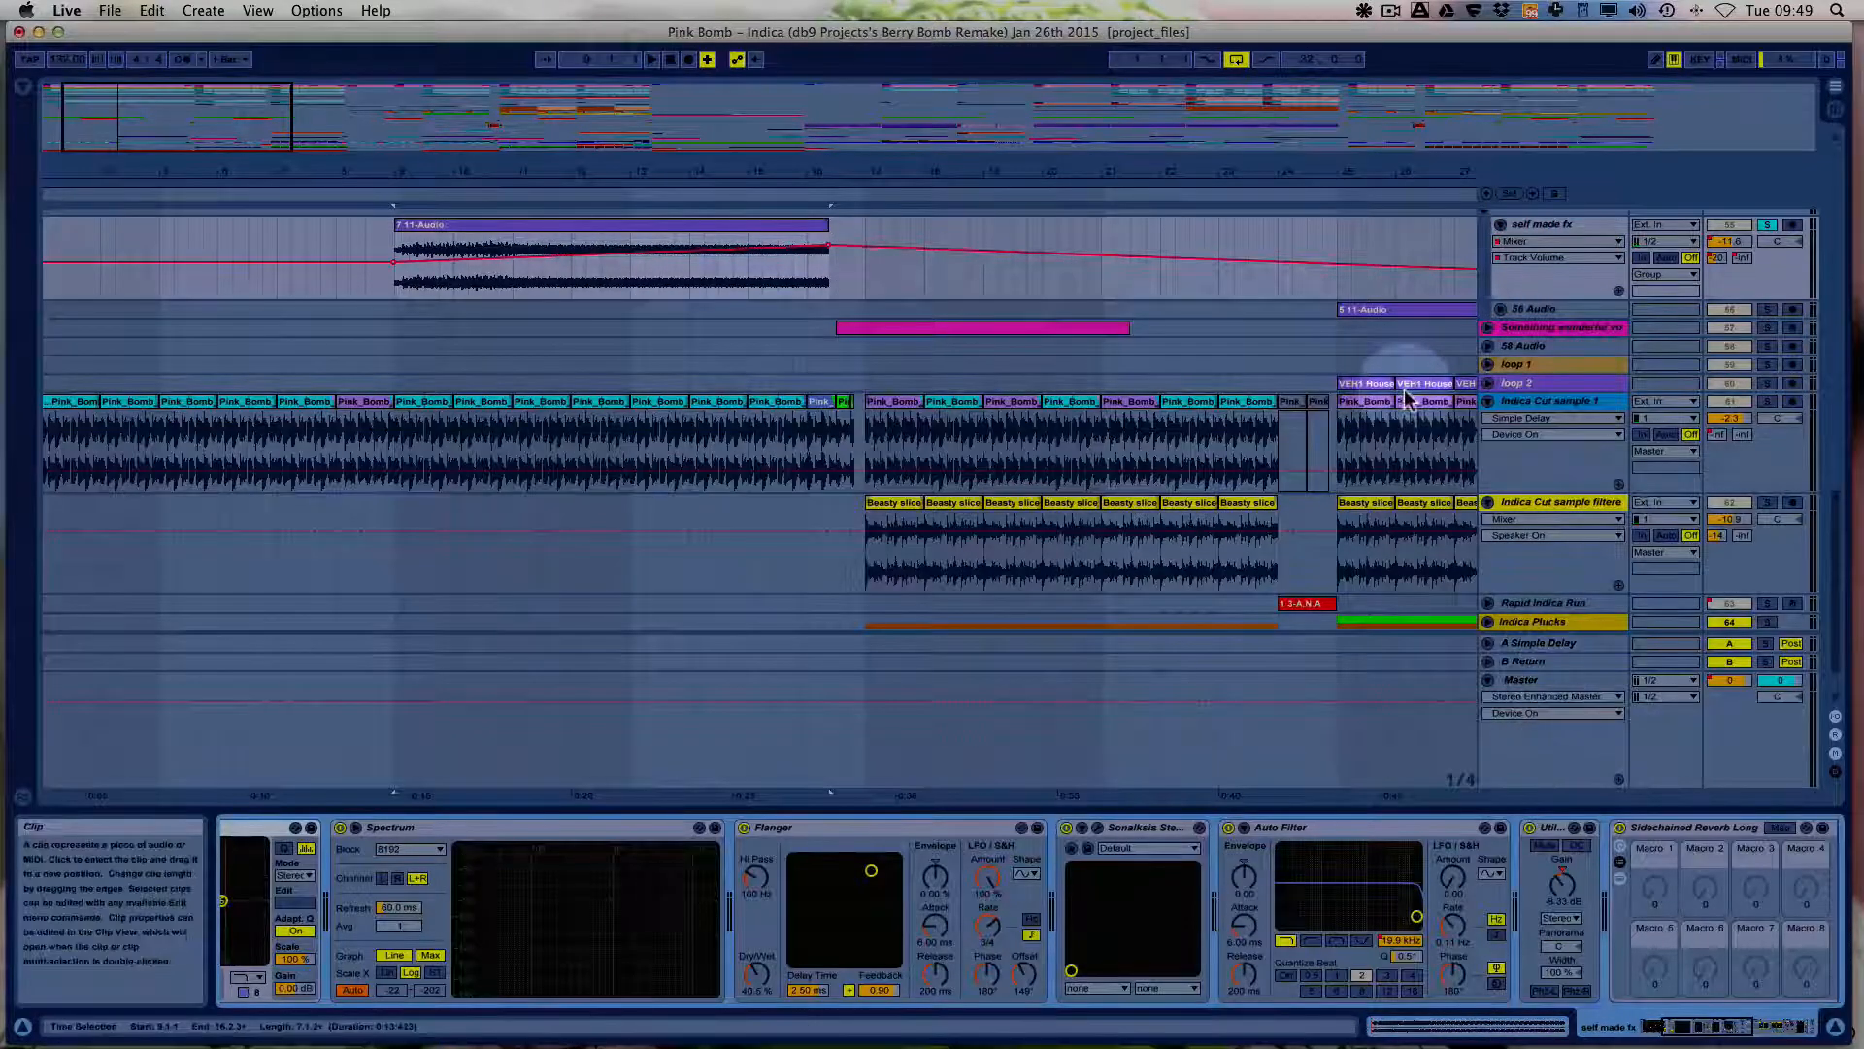
Unfold the Waspy wobble track with its filter cutoff automation, solo it and play it.
{"action": "scroll", "coordinate": [1402, 395], "scroll_direction": "up", "scroll_amount": 2}
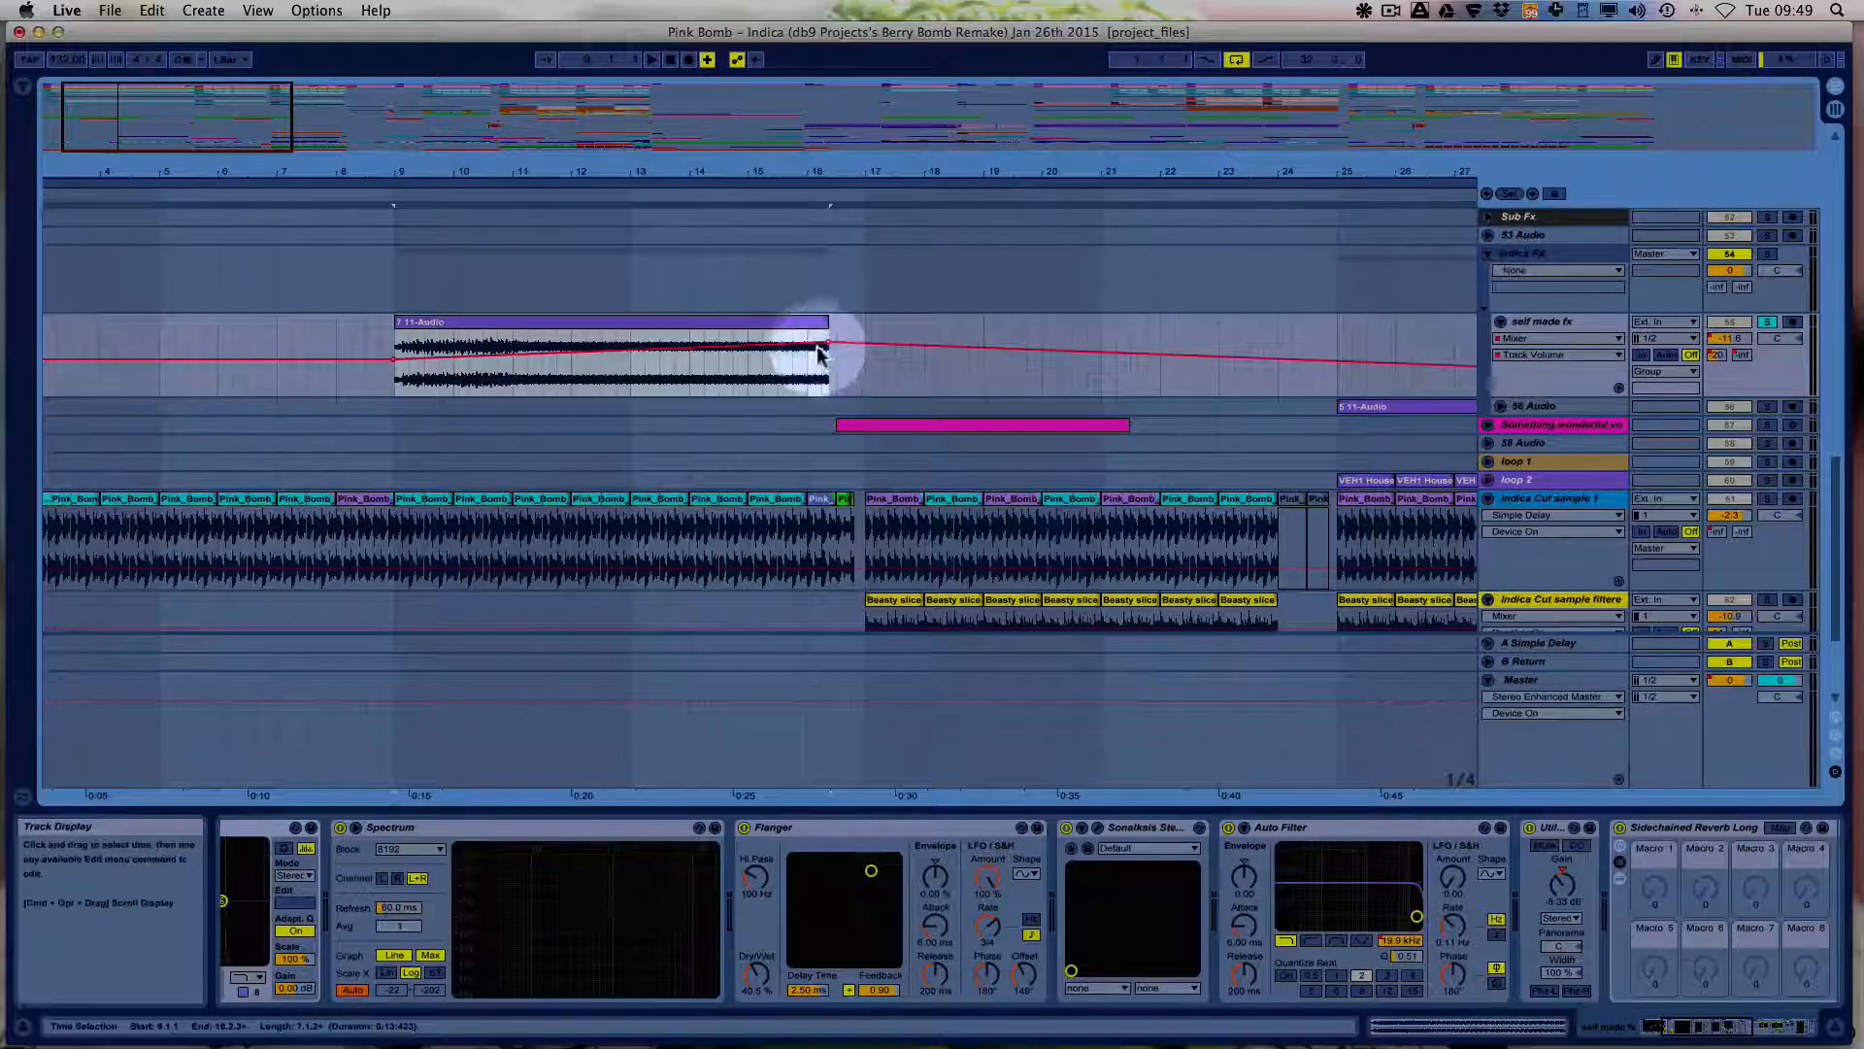
{"action": "scroll", "coordinate": [1363, 469], "scroll_direction": "down", "scroll_amount": 3}
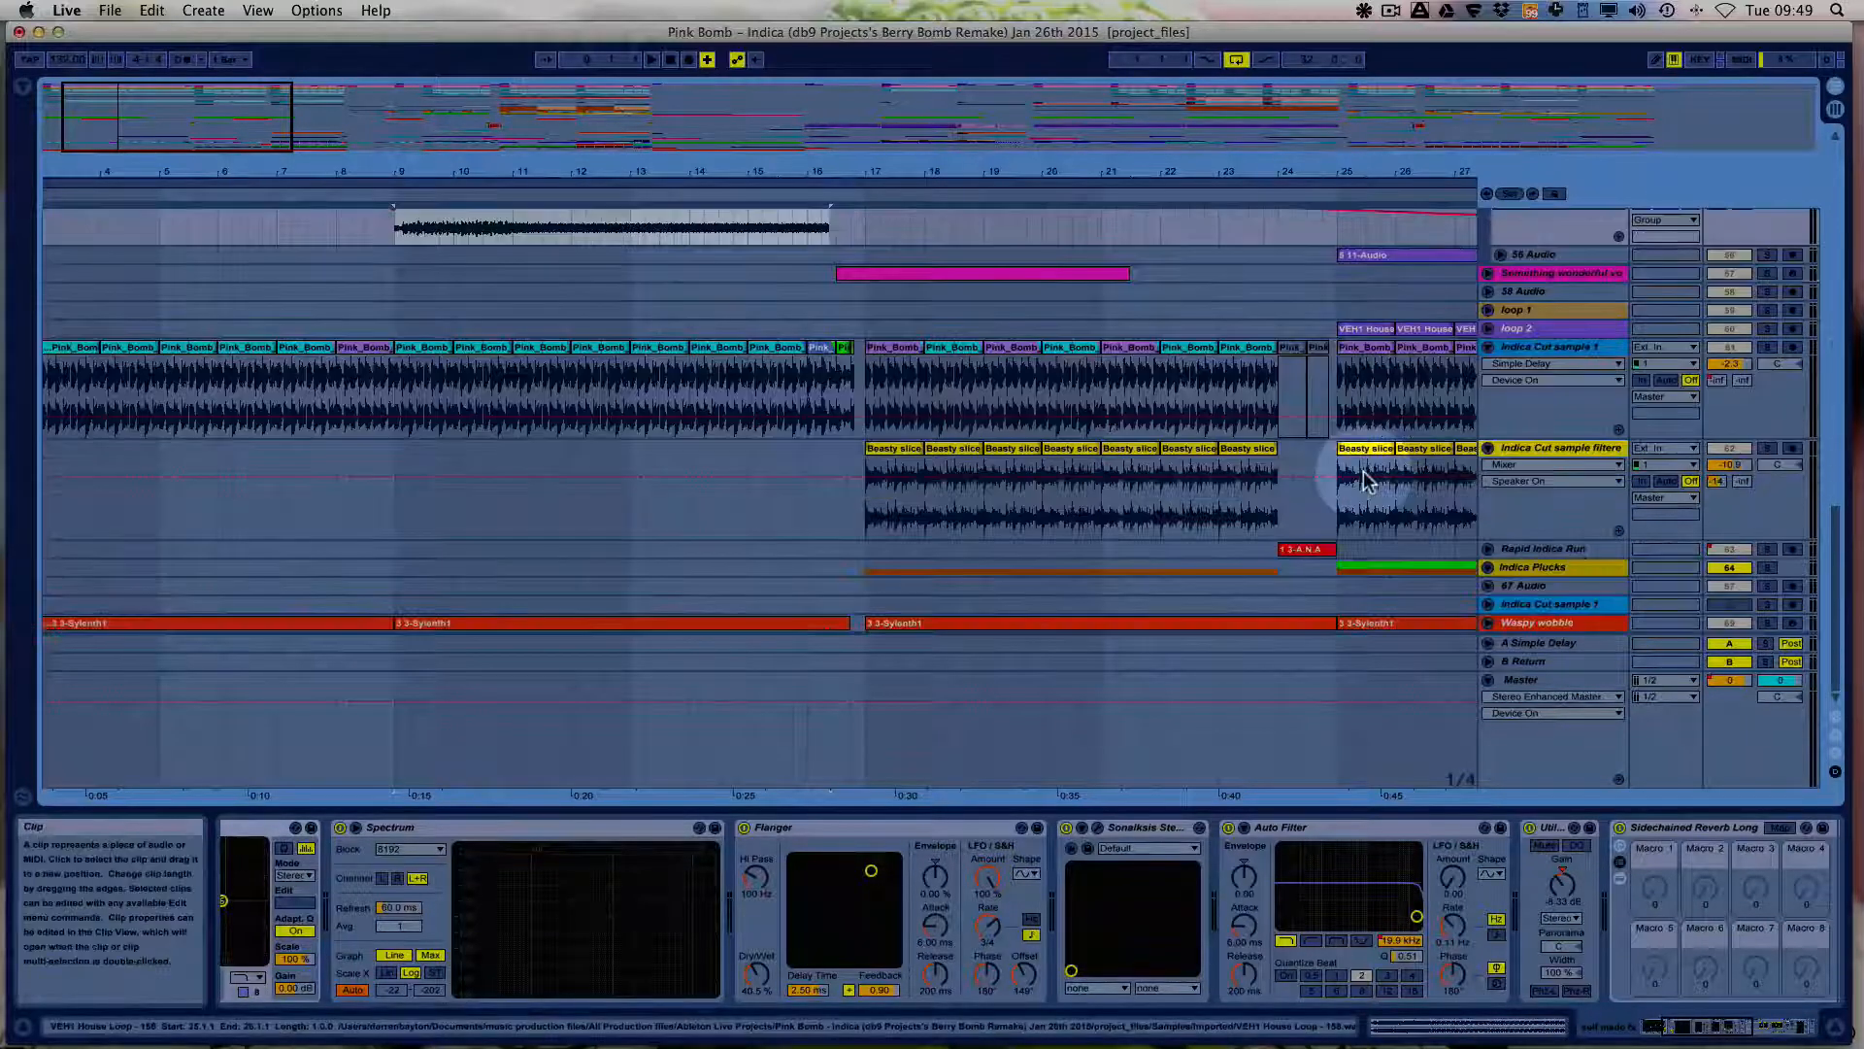
{"action": "left_click", "coordinate": [1534, 630]}
{"action": "left_click", "coordinate": [1488, 623]}
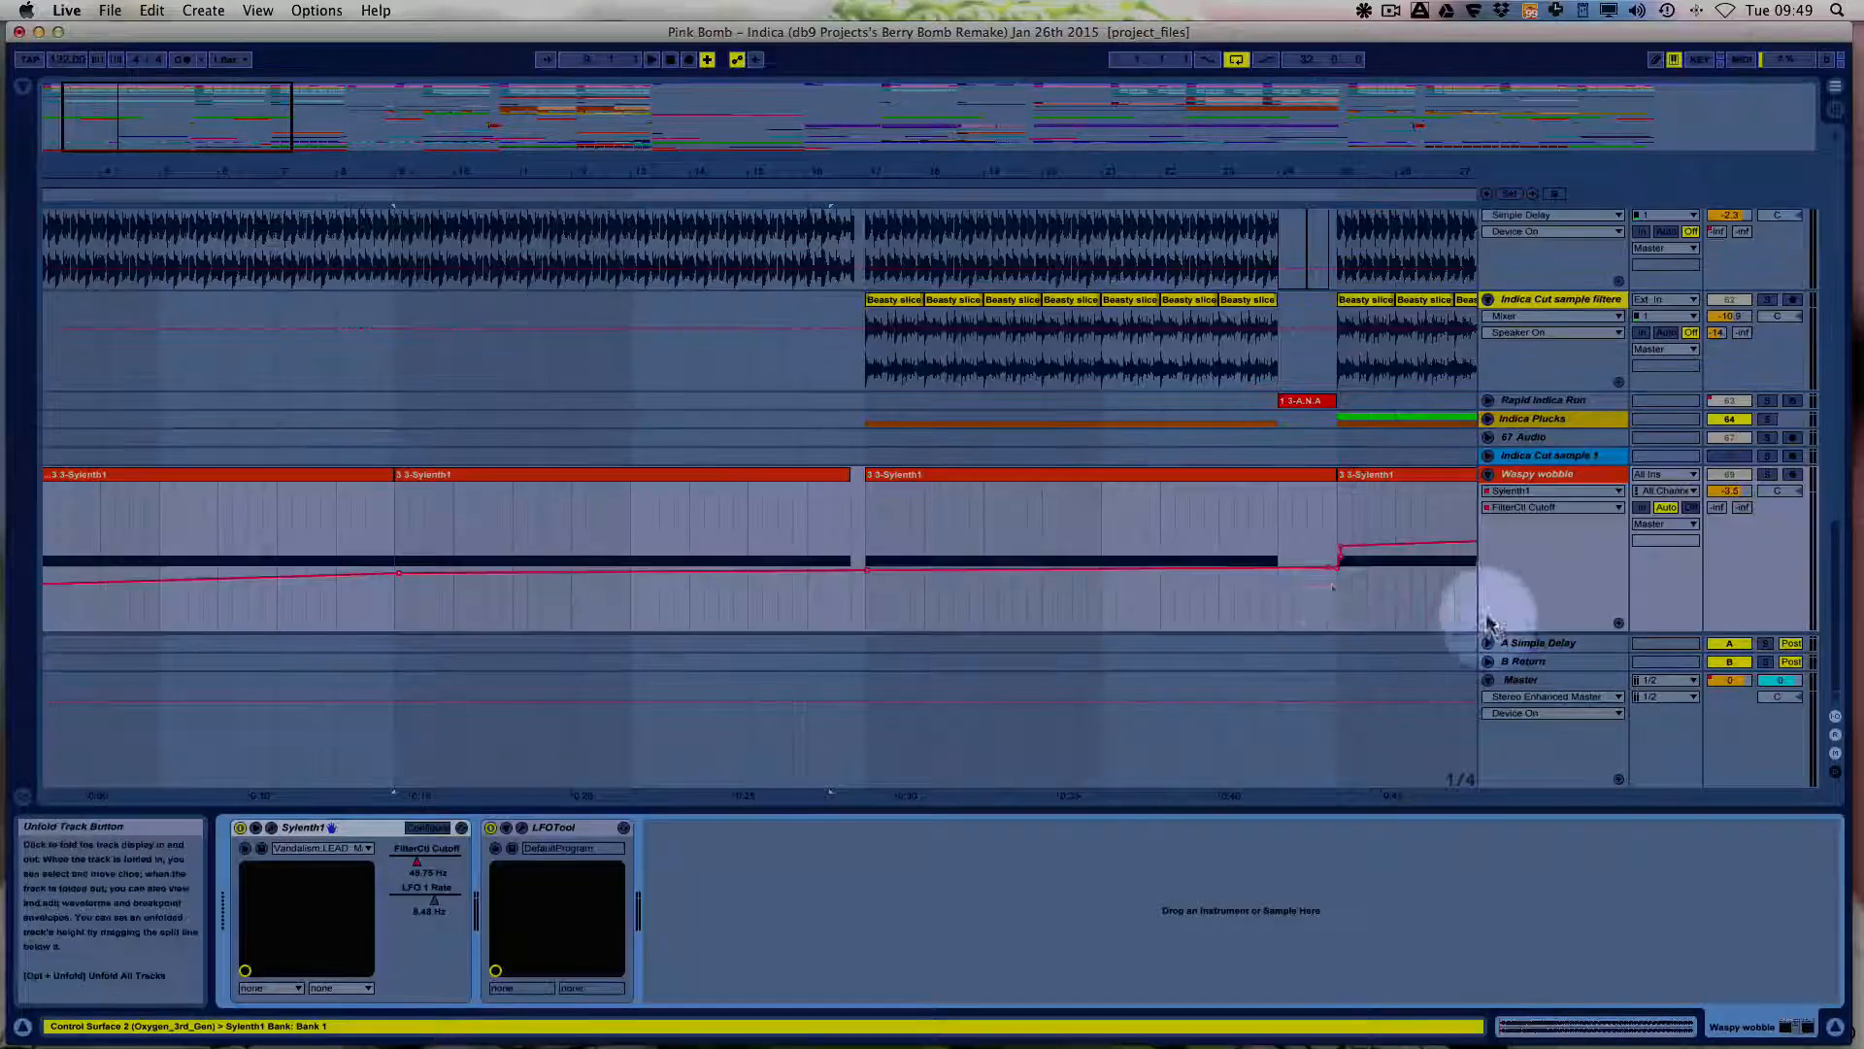
{"action": "left_click", "coordinate": [1767, 474]}
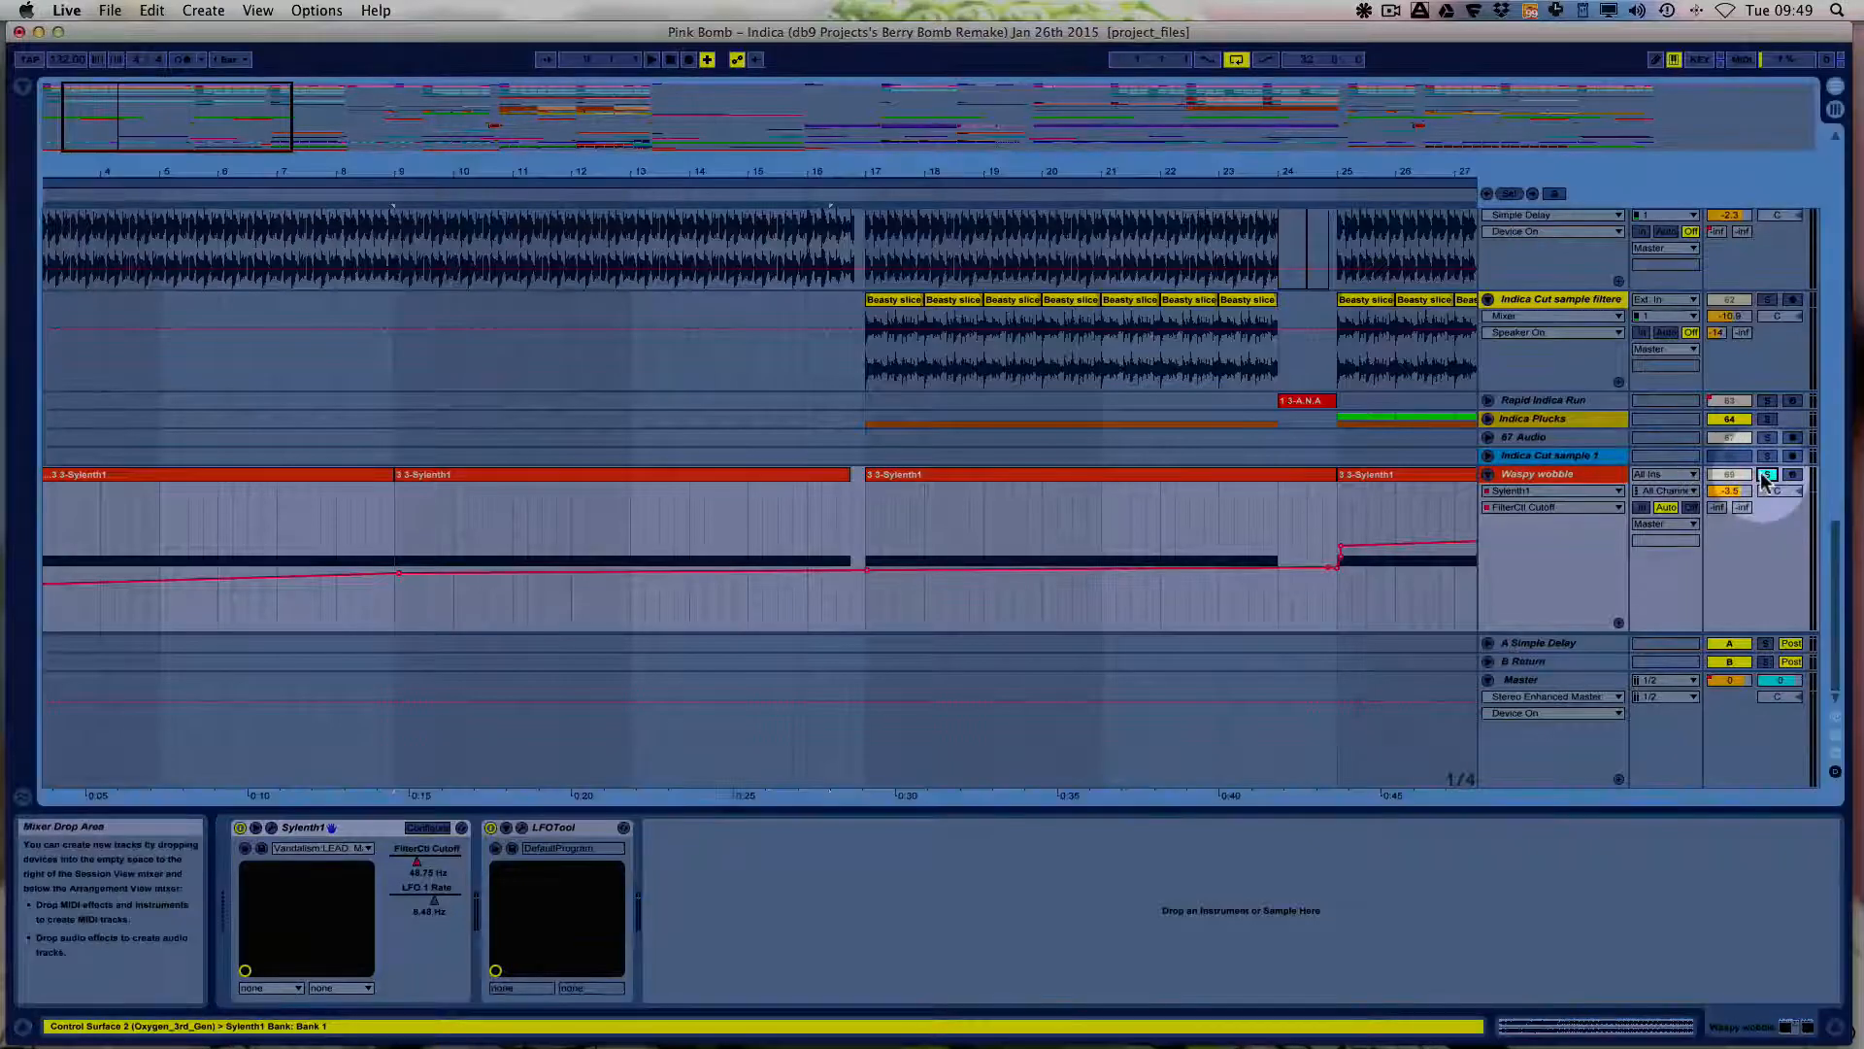
{"action": "key", "text": "space"}
{"action": "left_click", "coordinate": [876, 517]}
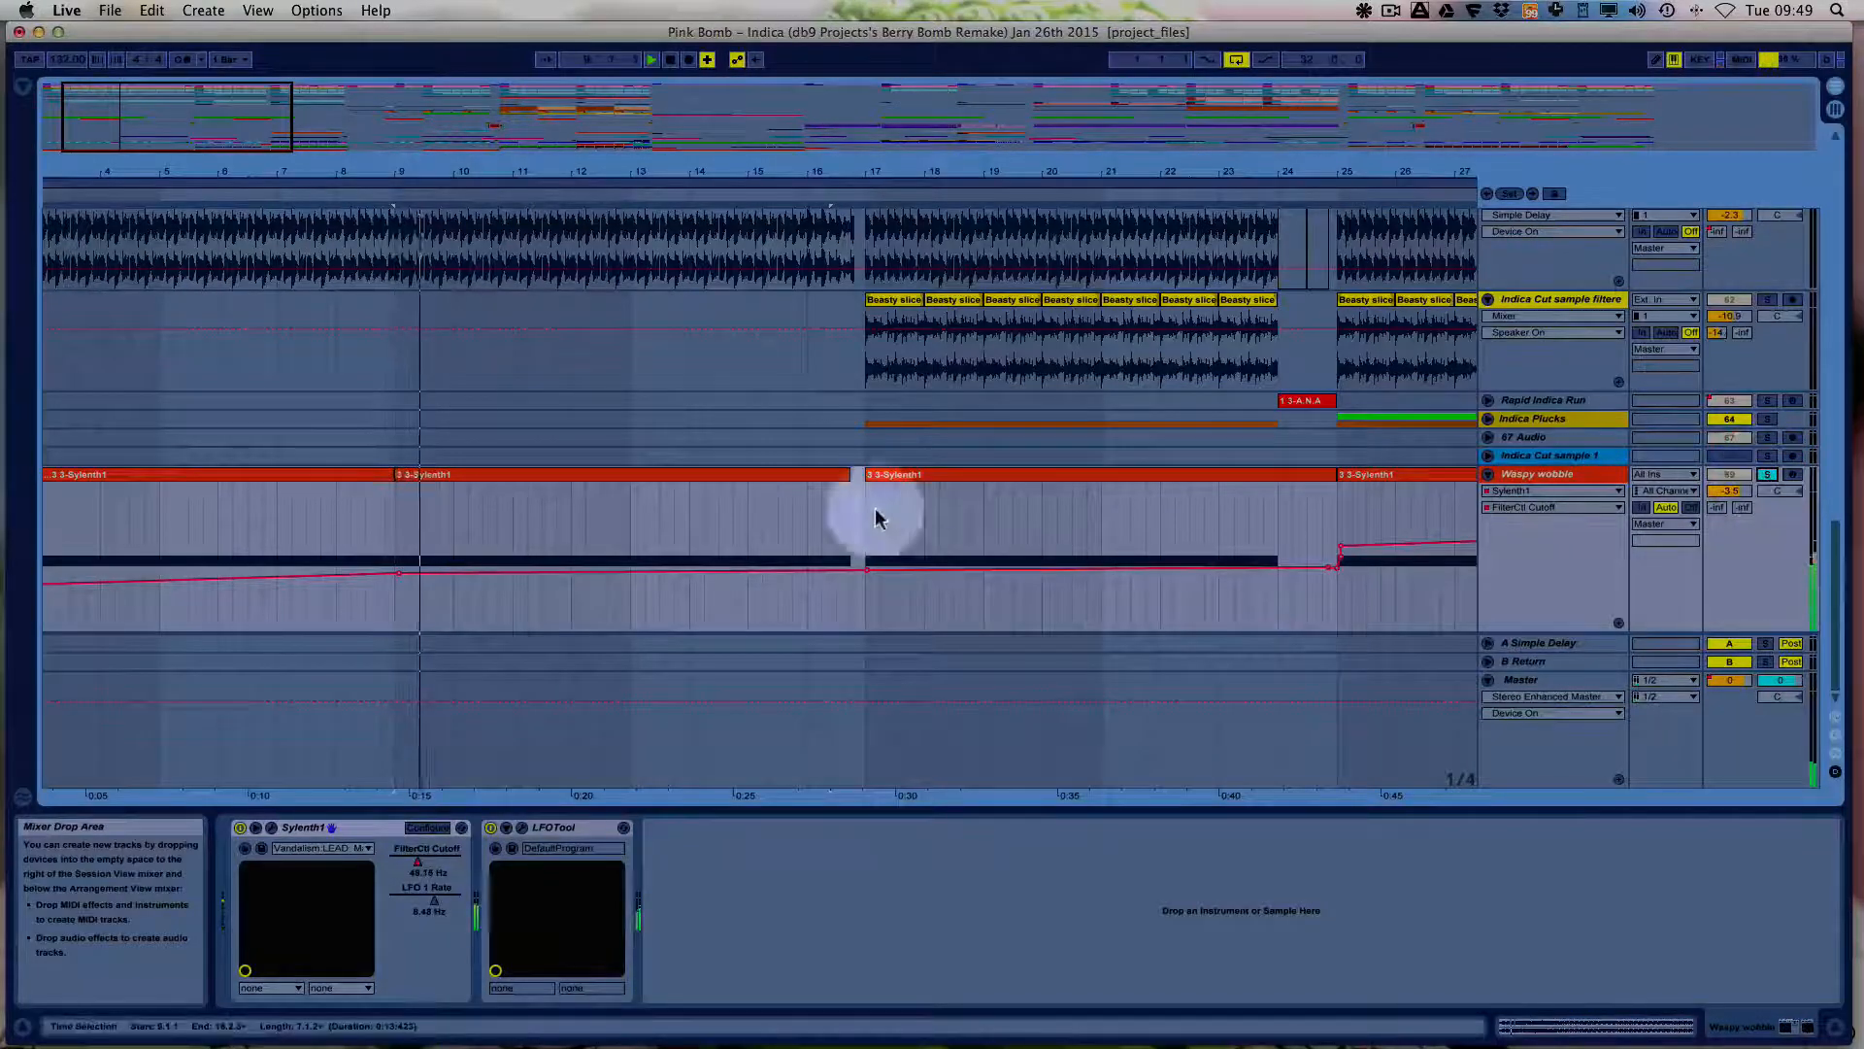
{"action": "left_click", "coordinate": [1532, 474]}
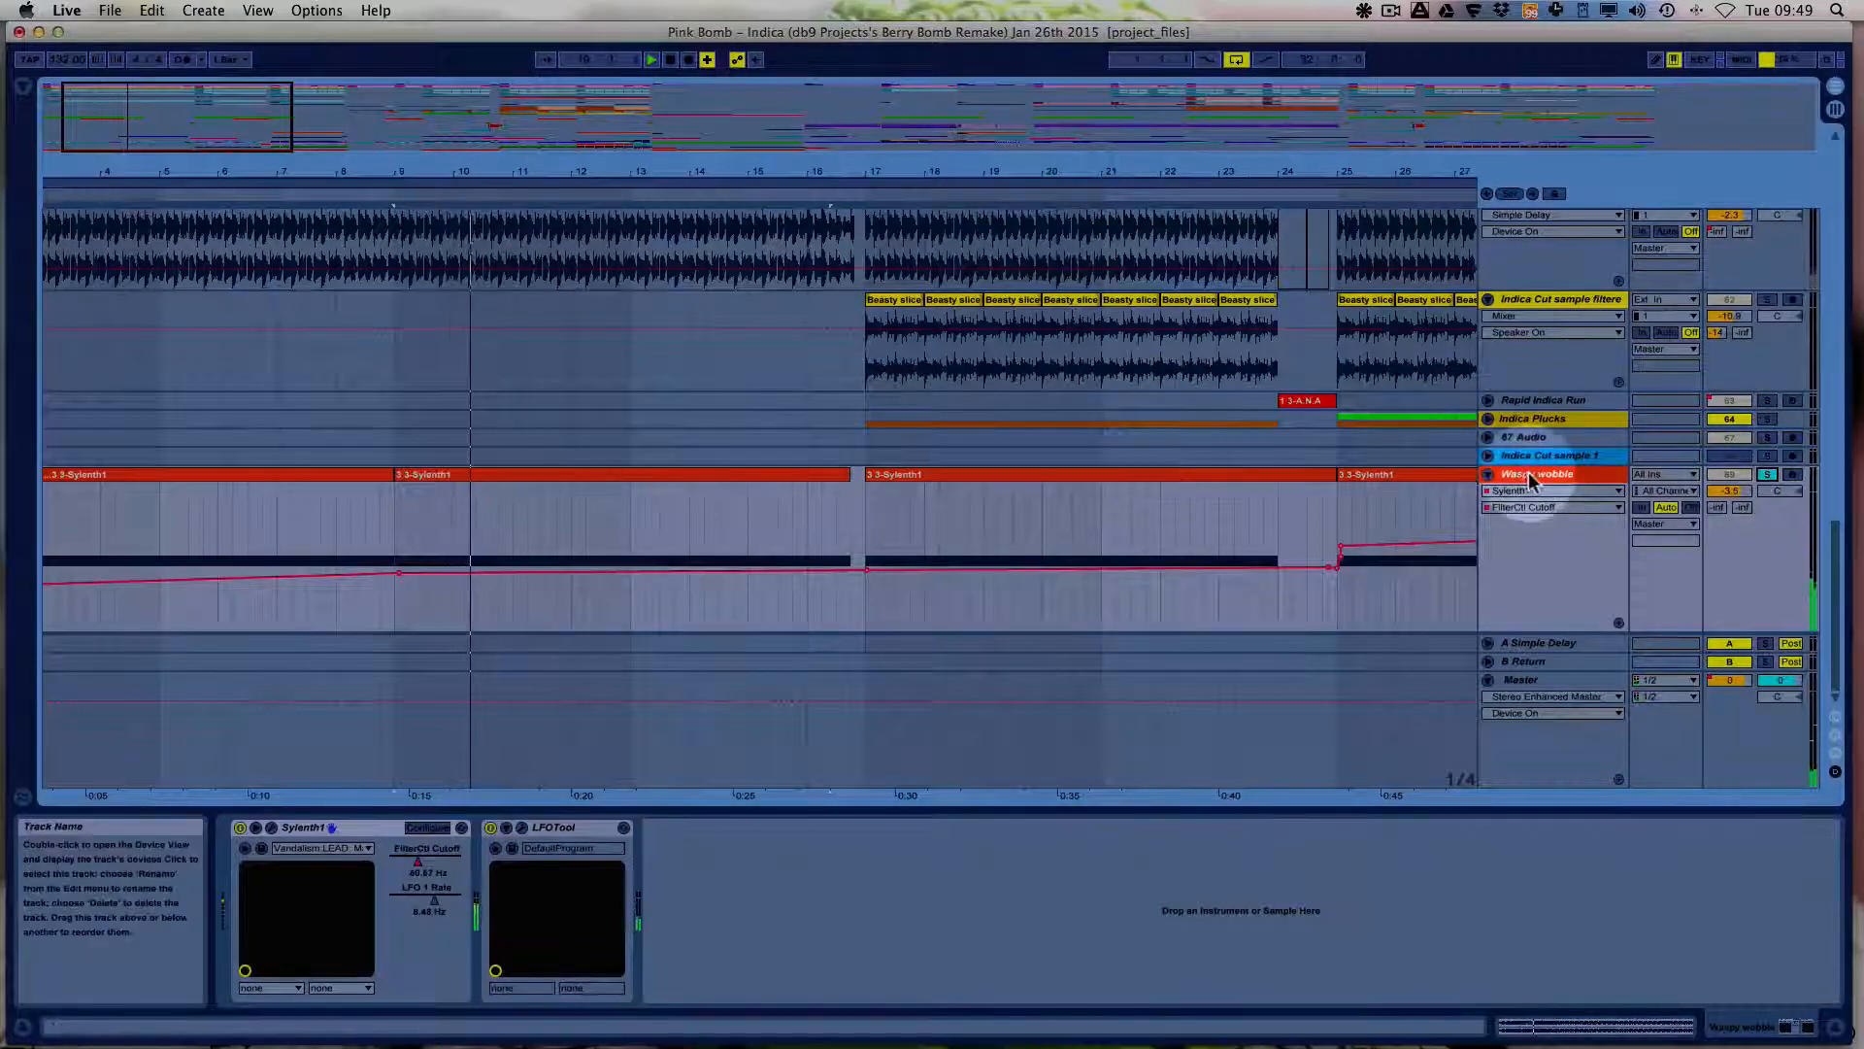
Inspect the Waspy wobble track's Sylenth1 interface, including its main volume, and close it.
{"action": "left_click", "coordinate": [273, 828]}
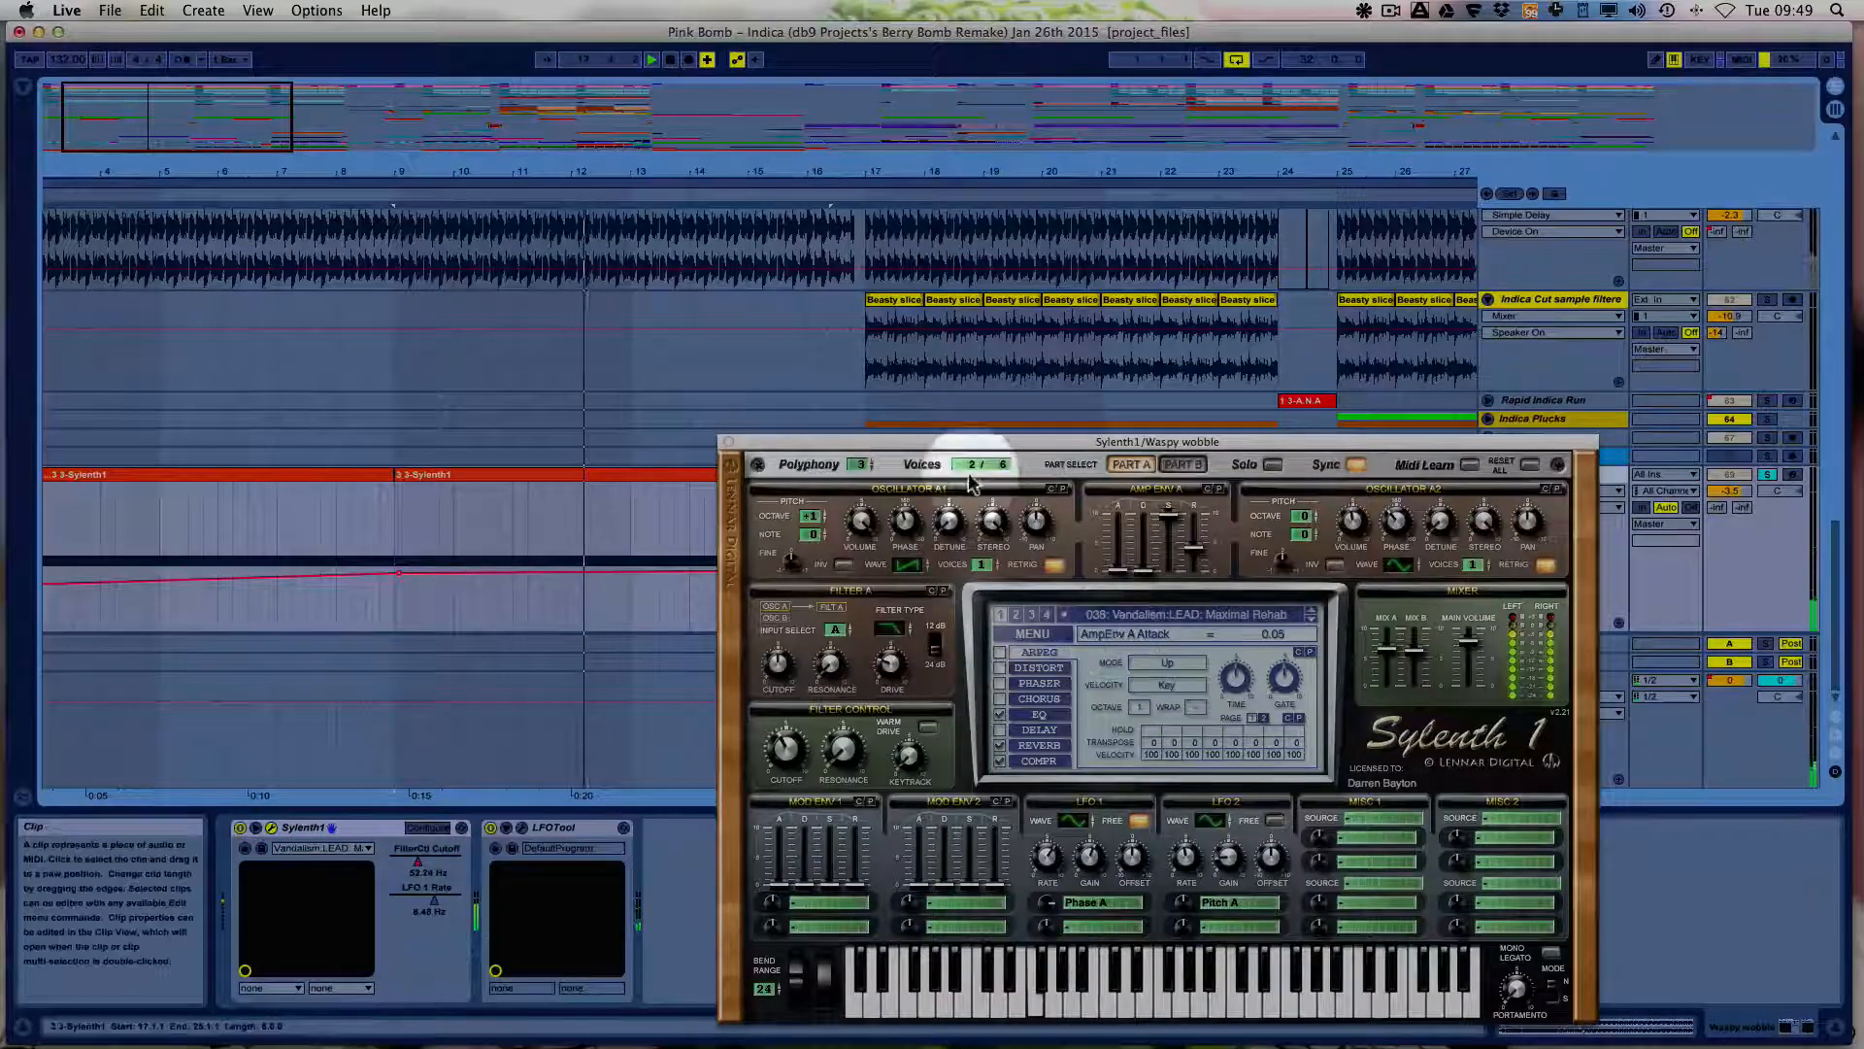
{"action": "left_click_drag", "start_coordinate": [969, 445], "coordinate": [983, 398]}
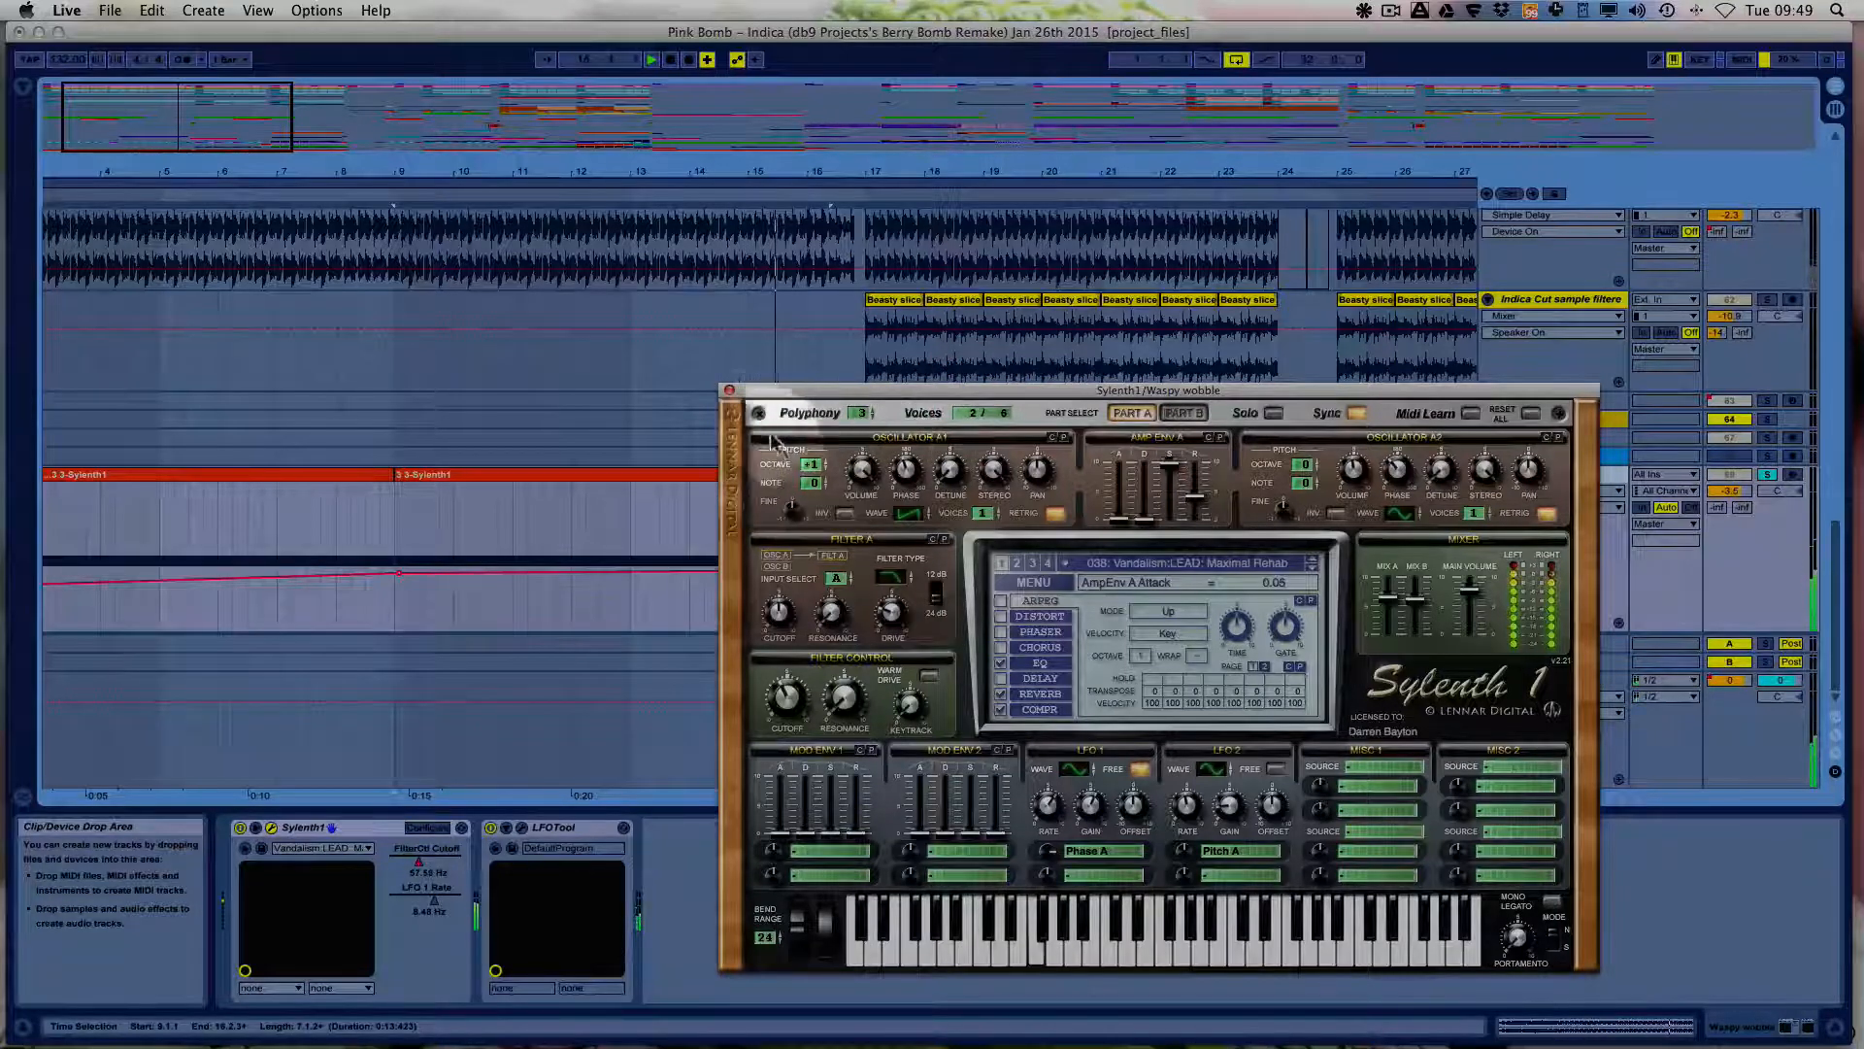
{"action": "left_click", "coordinate": [729, 392]}
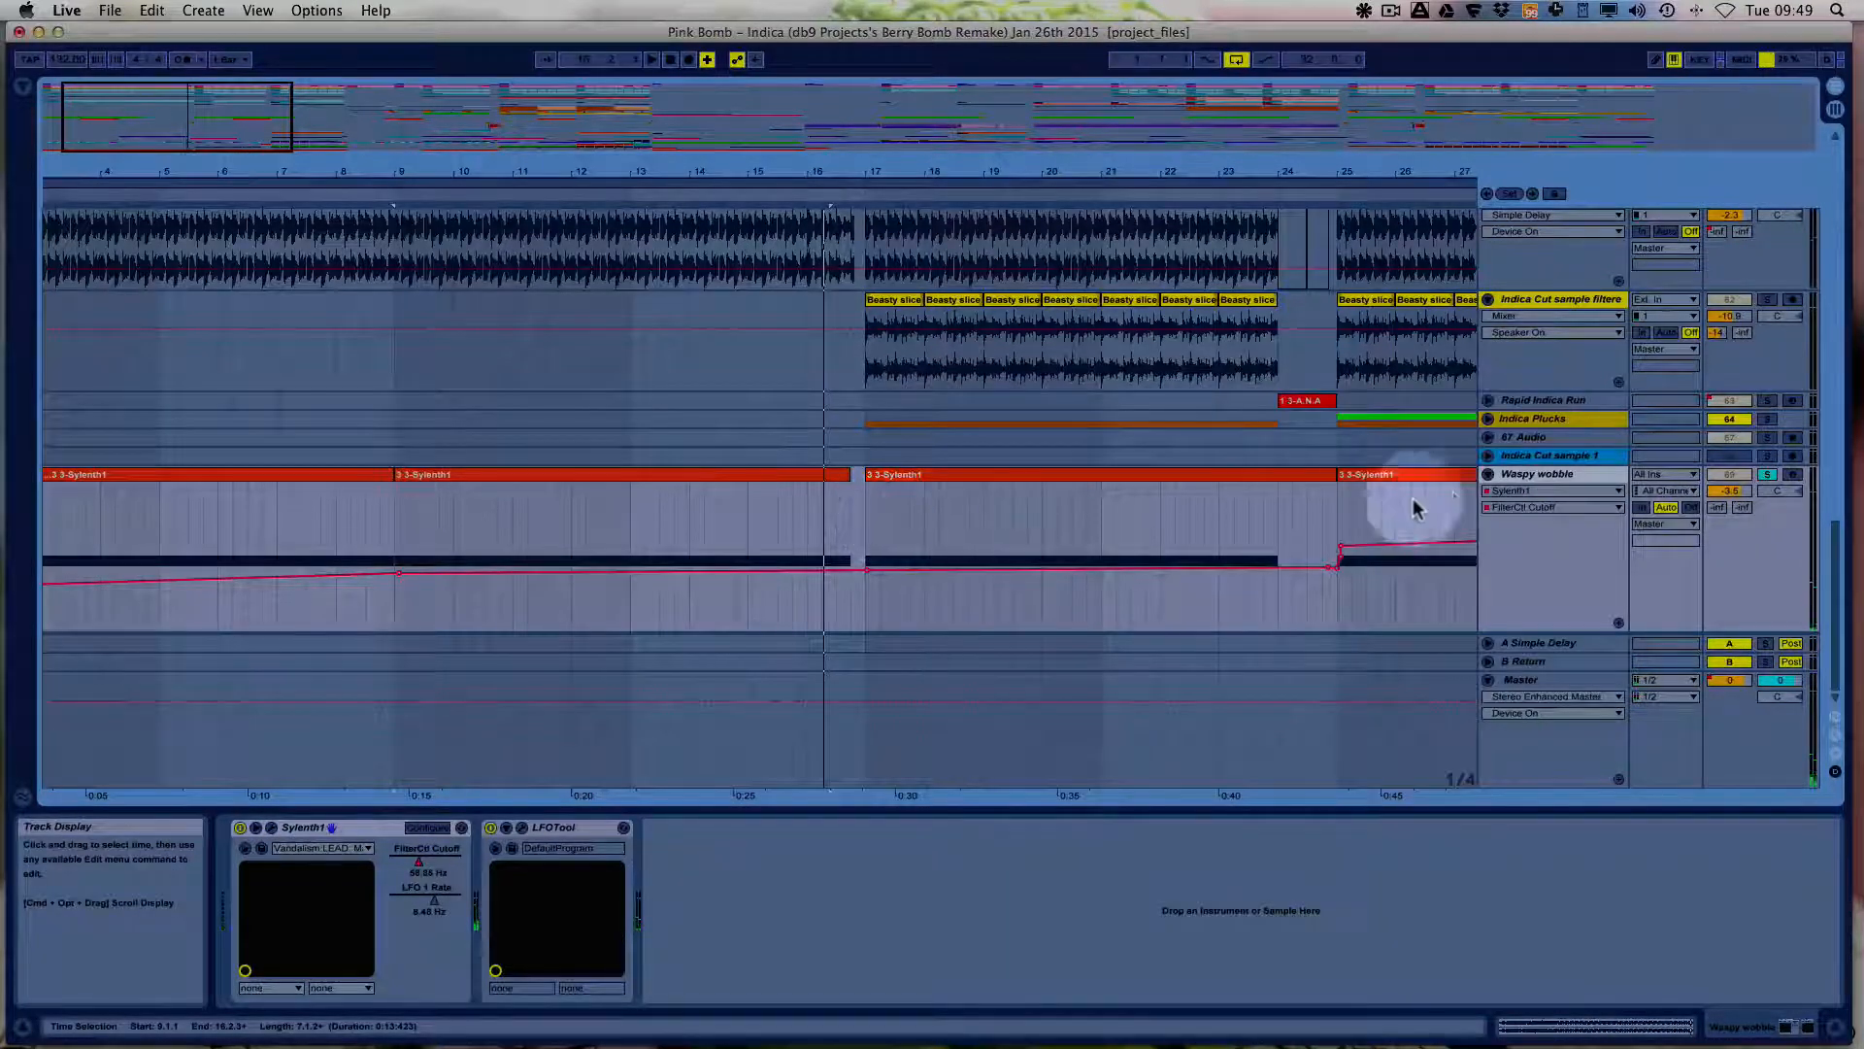
{"action": "left_click", "coordinate": [275, 830]}
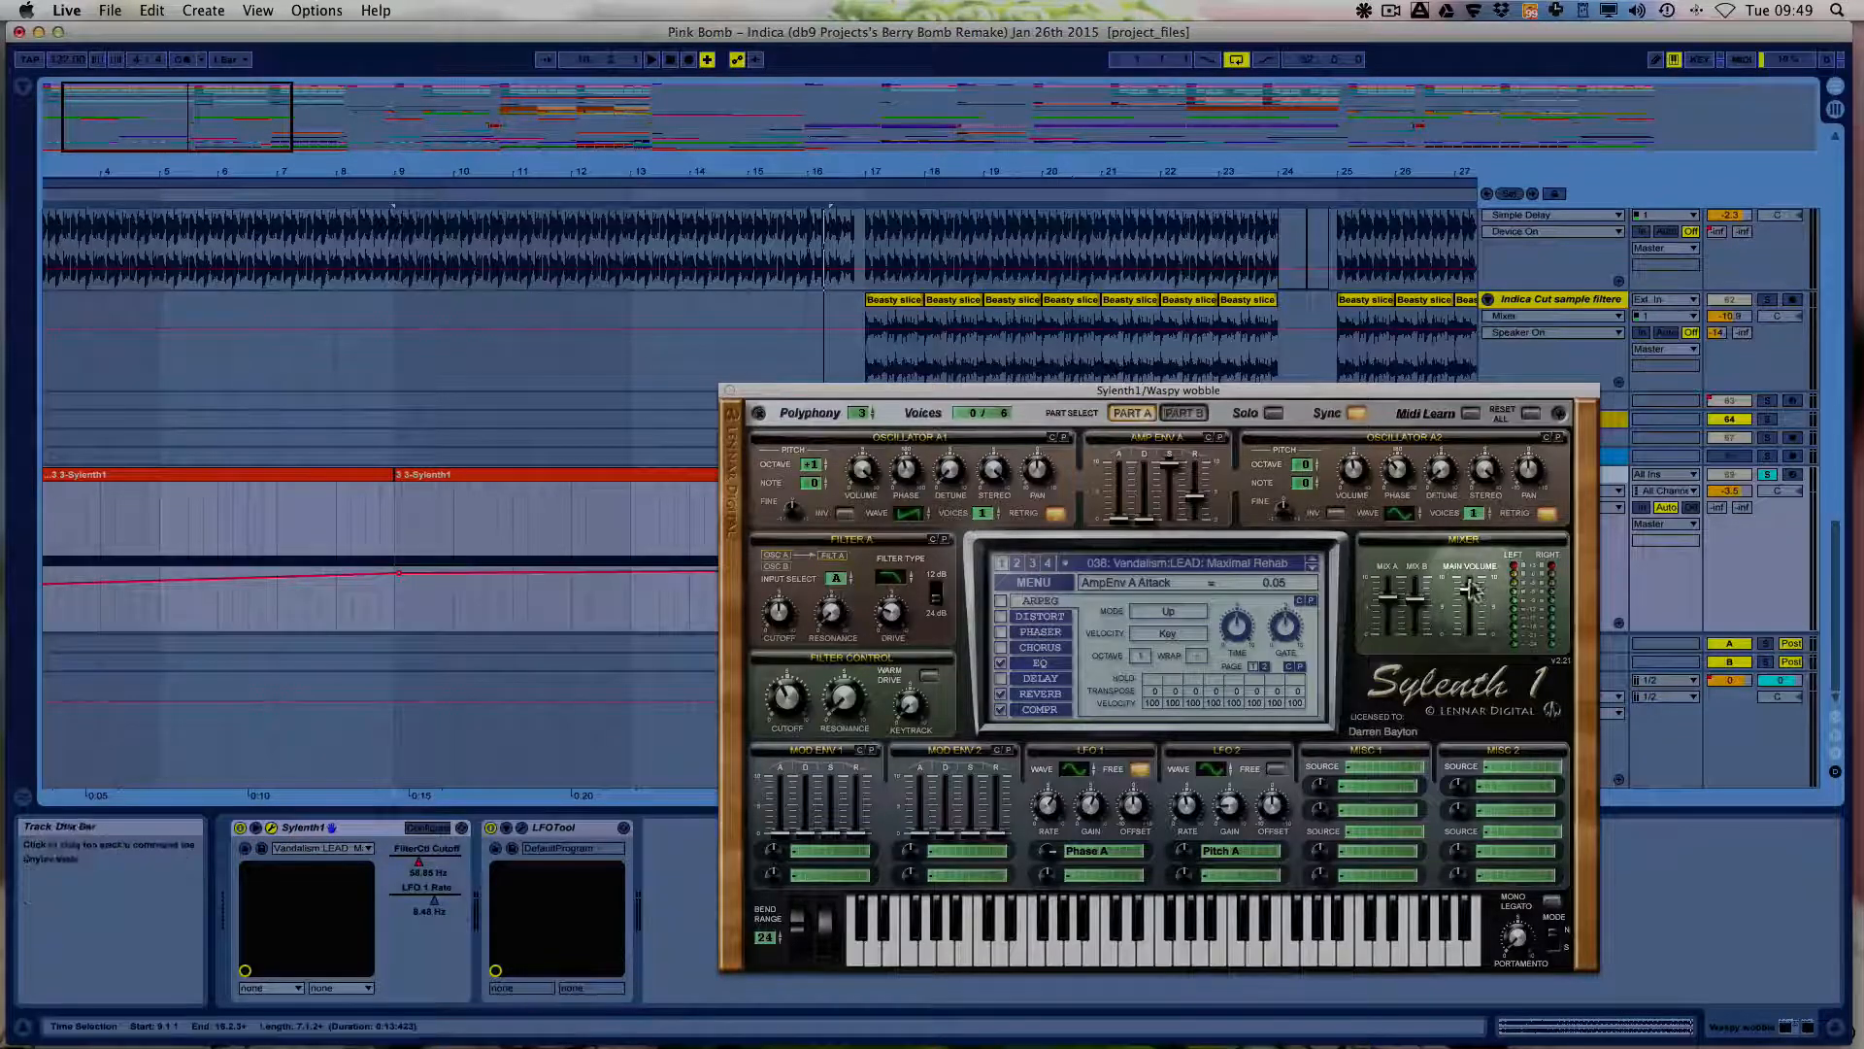
{"action": "left_click", "coordinate": [729, 391]}
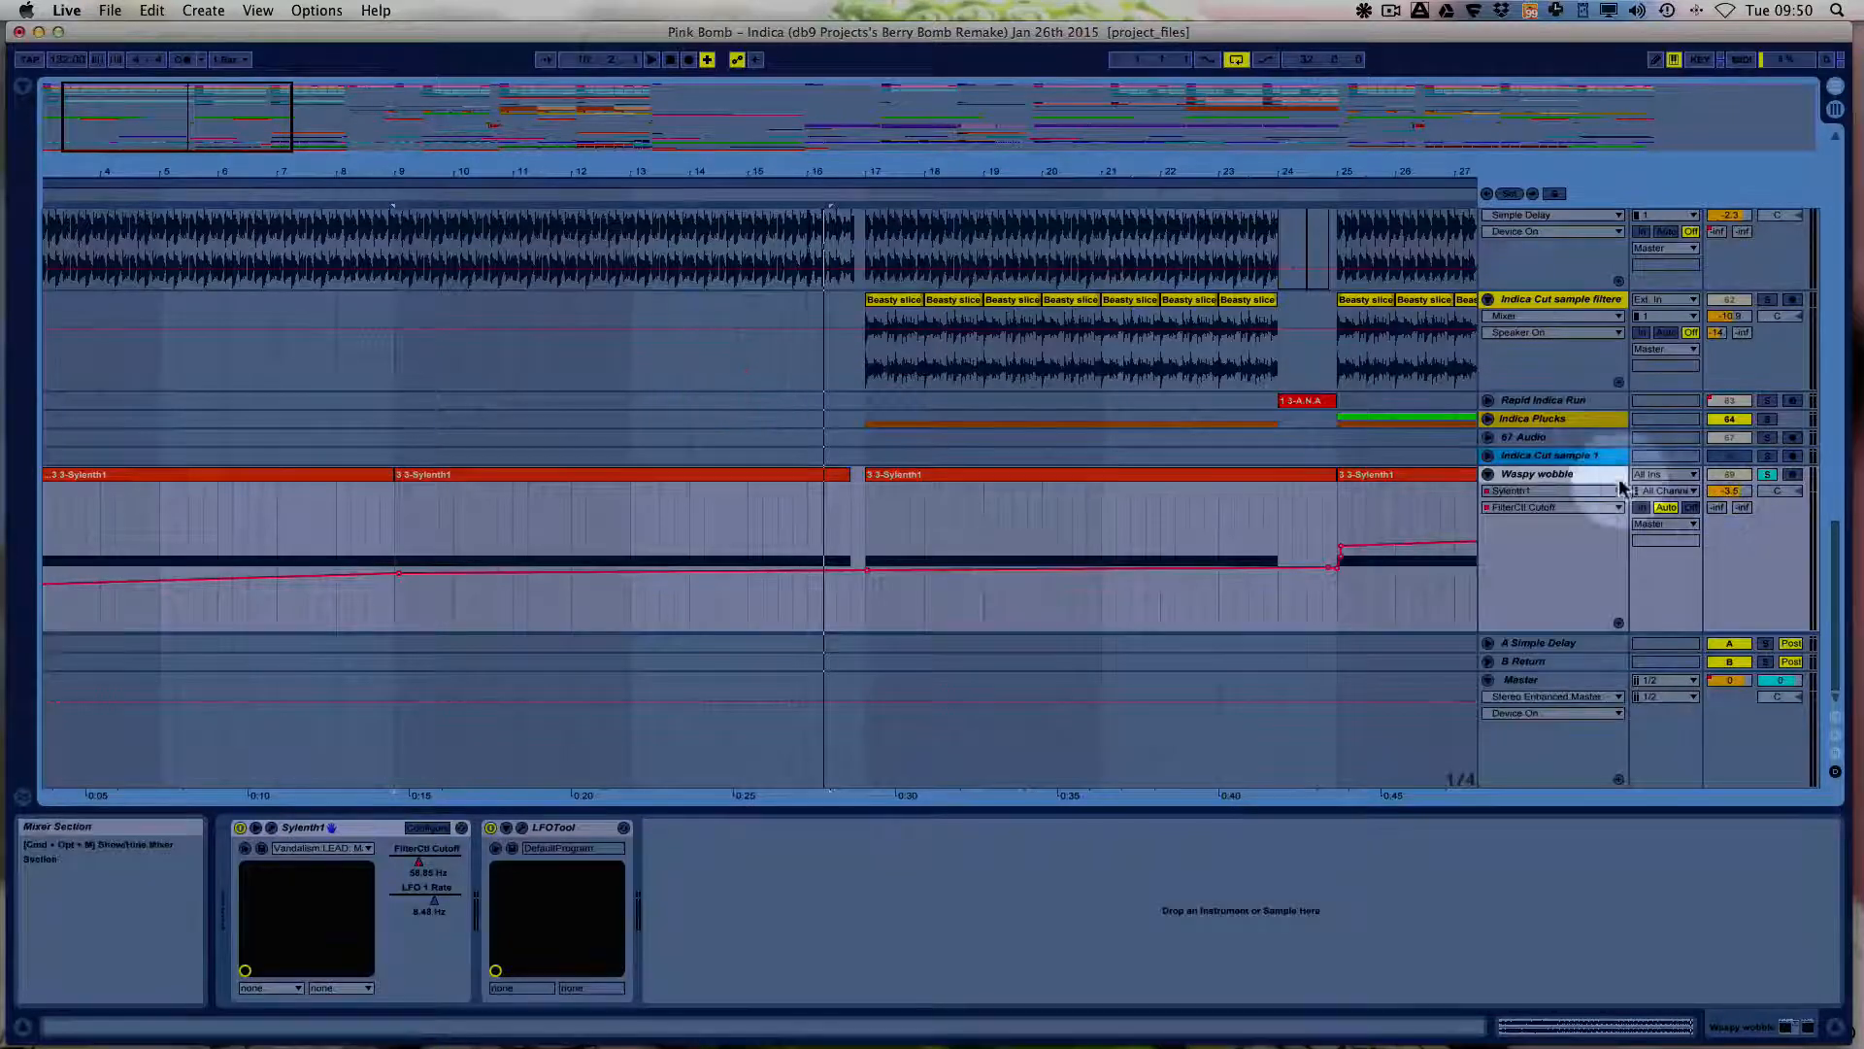
View the Waspy wobble cutoff automation across a longer range, unsolo the track and play the full mix.
{"action": "left_click", "coordinate": [1534, 476]}
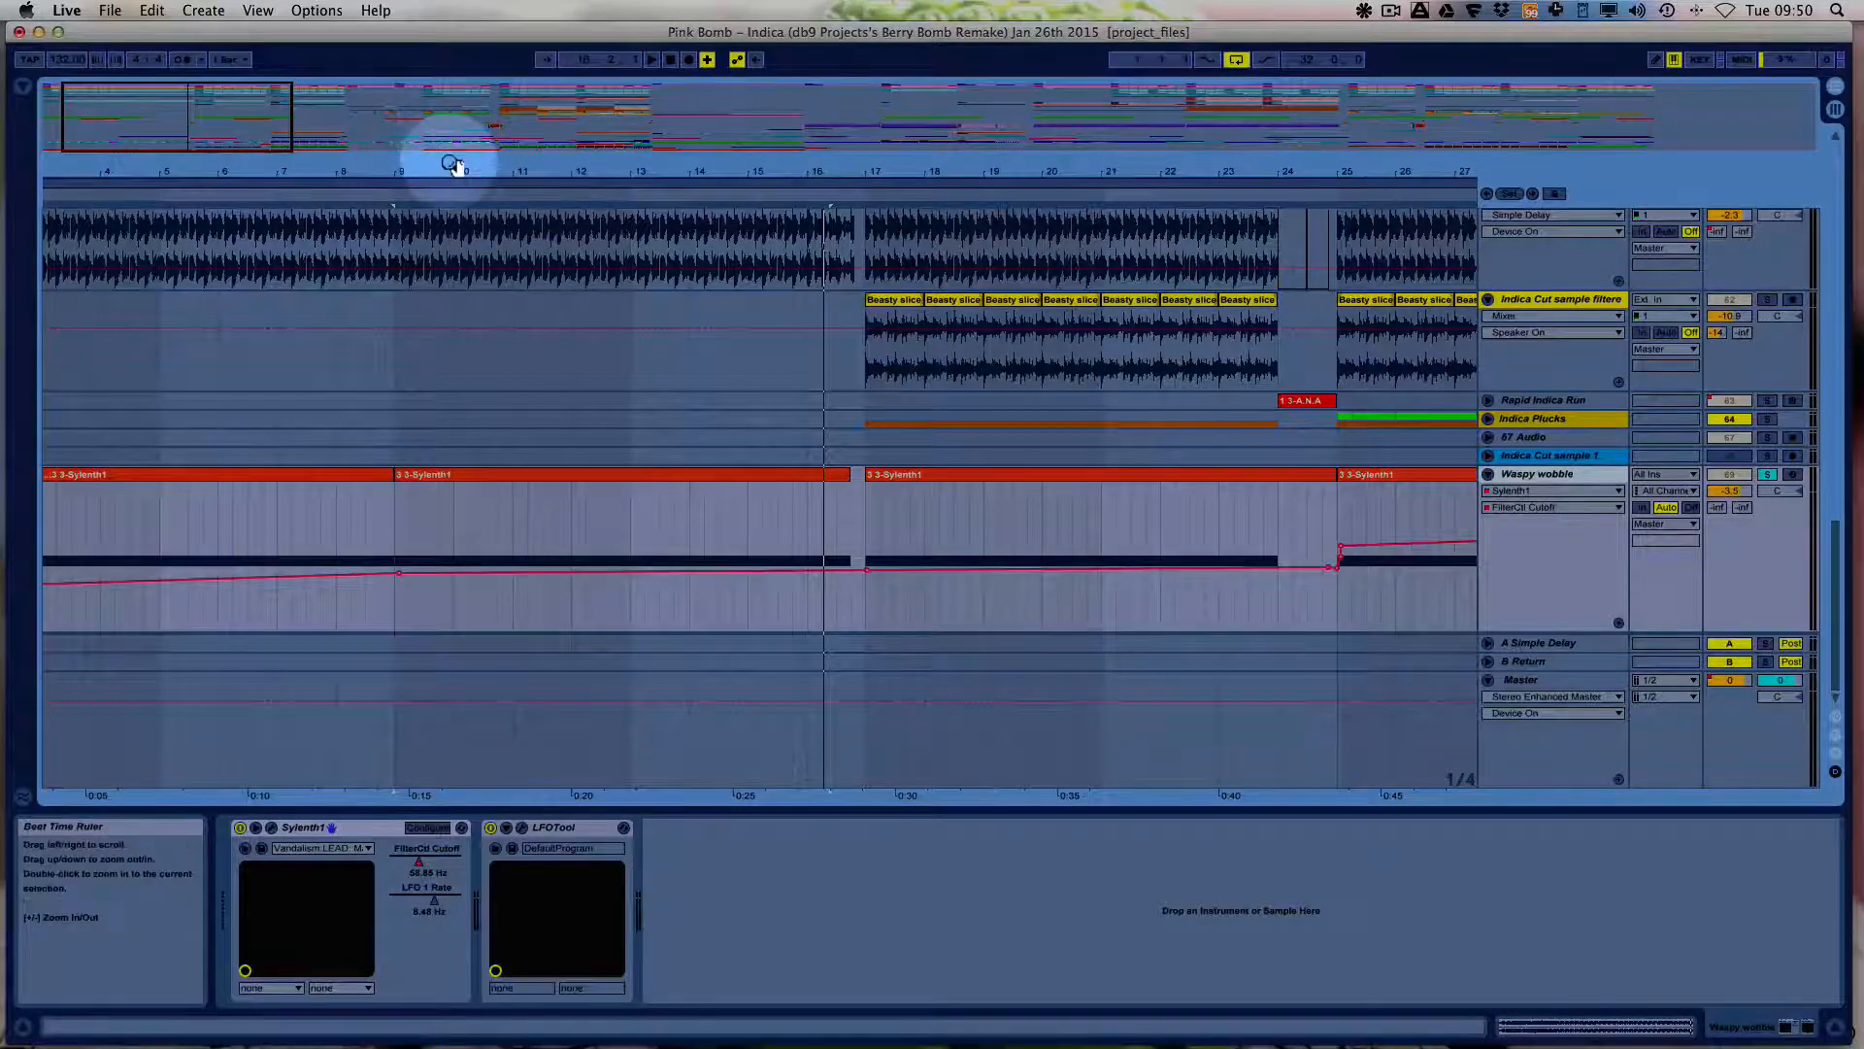
{"action": "left_click_drag", "start_coordinate": [446, 161], "coordinate": [354, 175]}
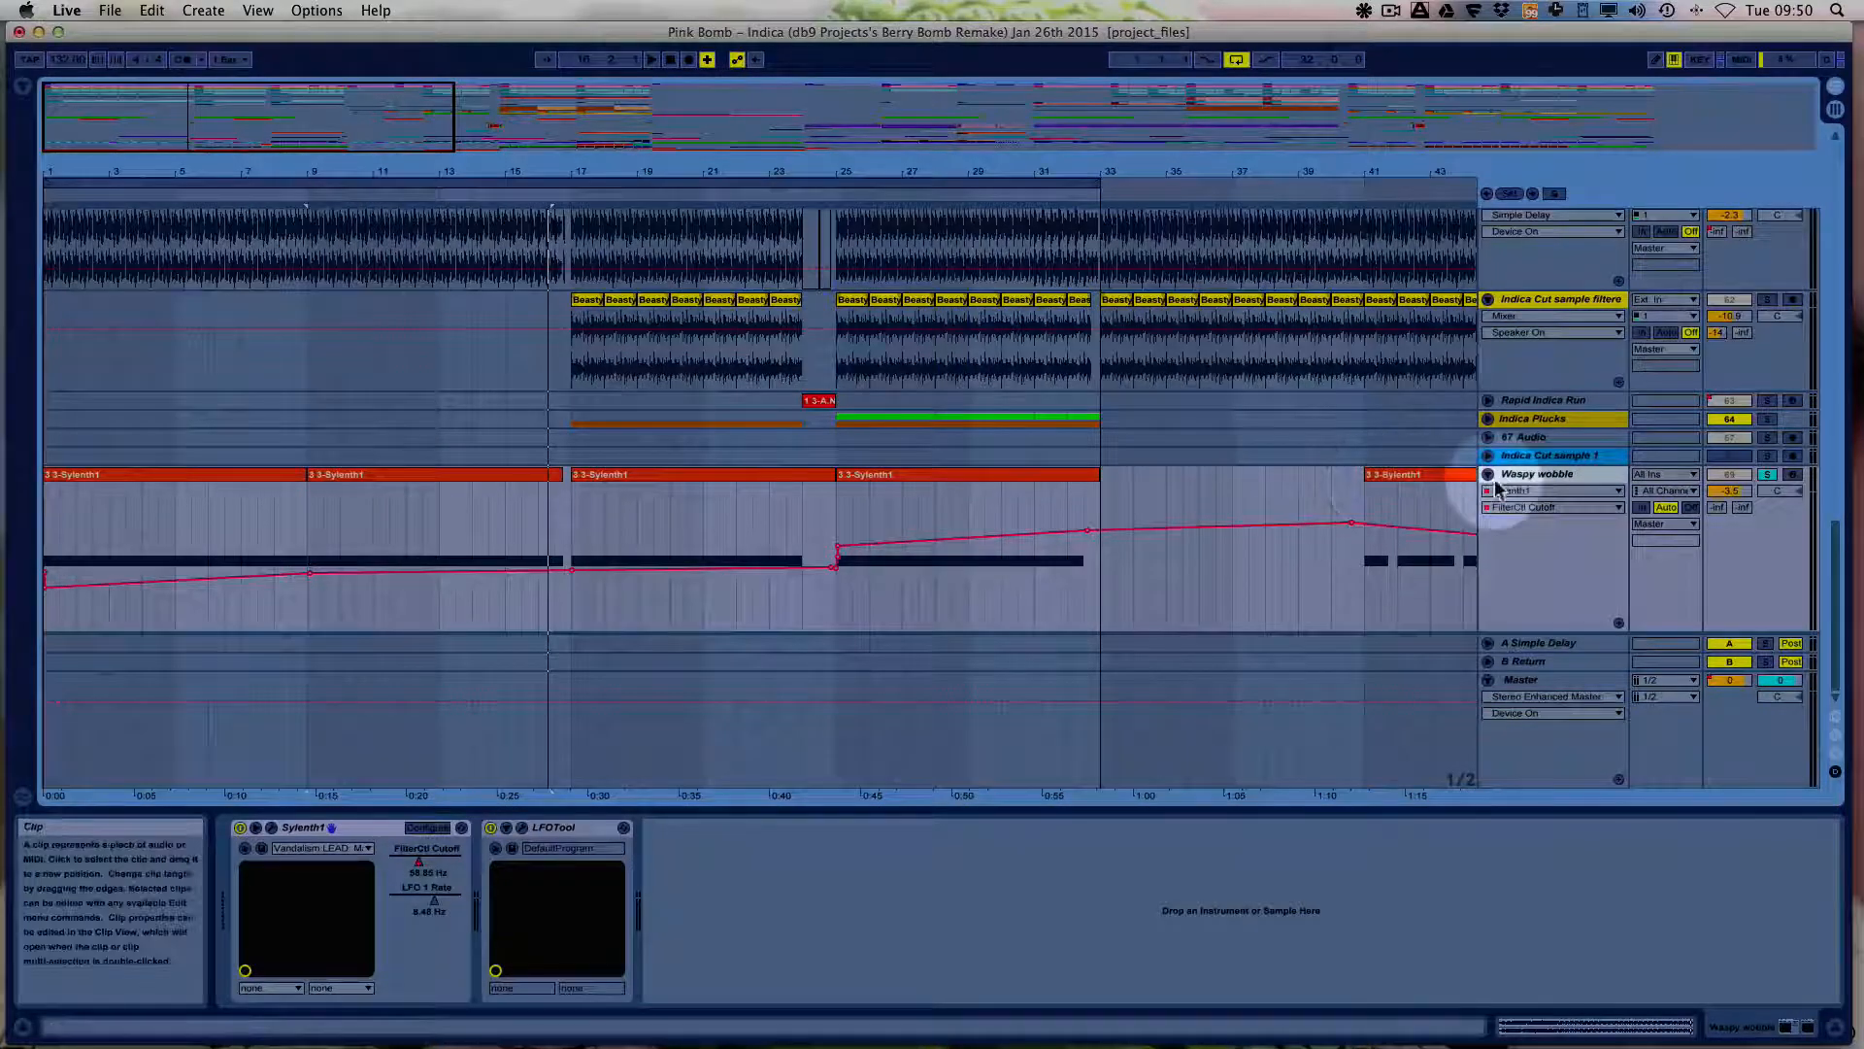
{"action": "left_click", "coordinate": [1532, 479]}
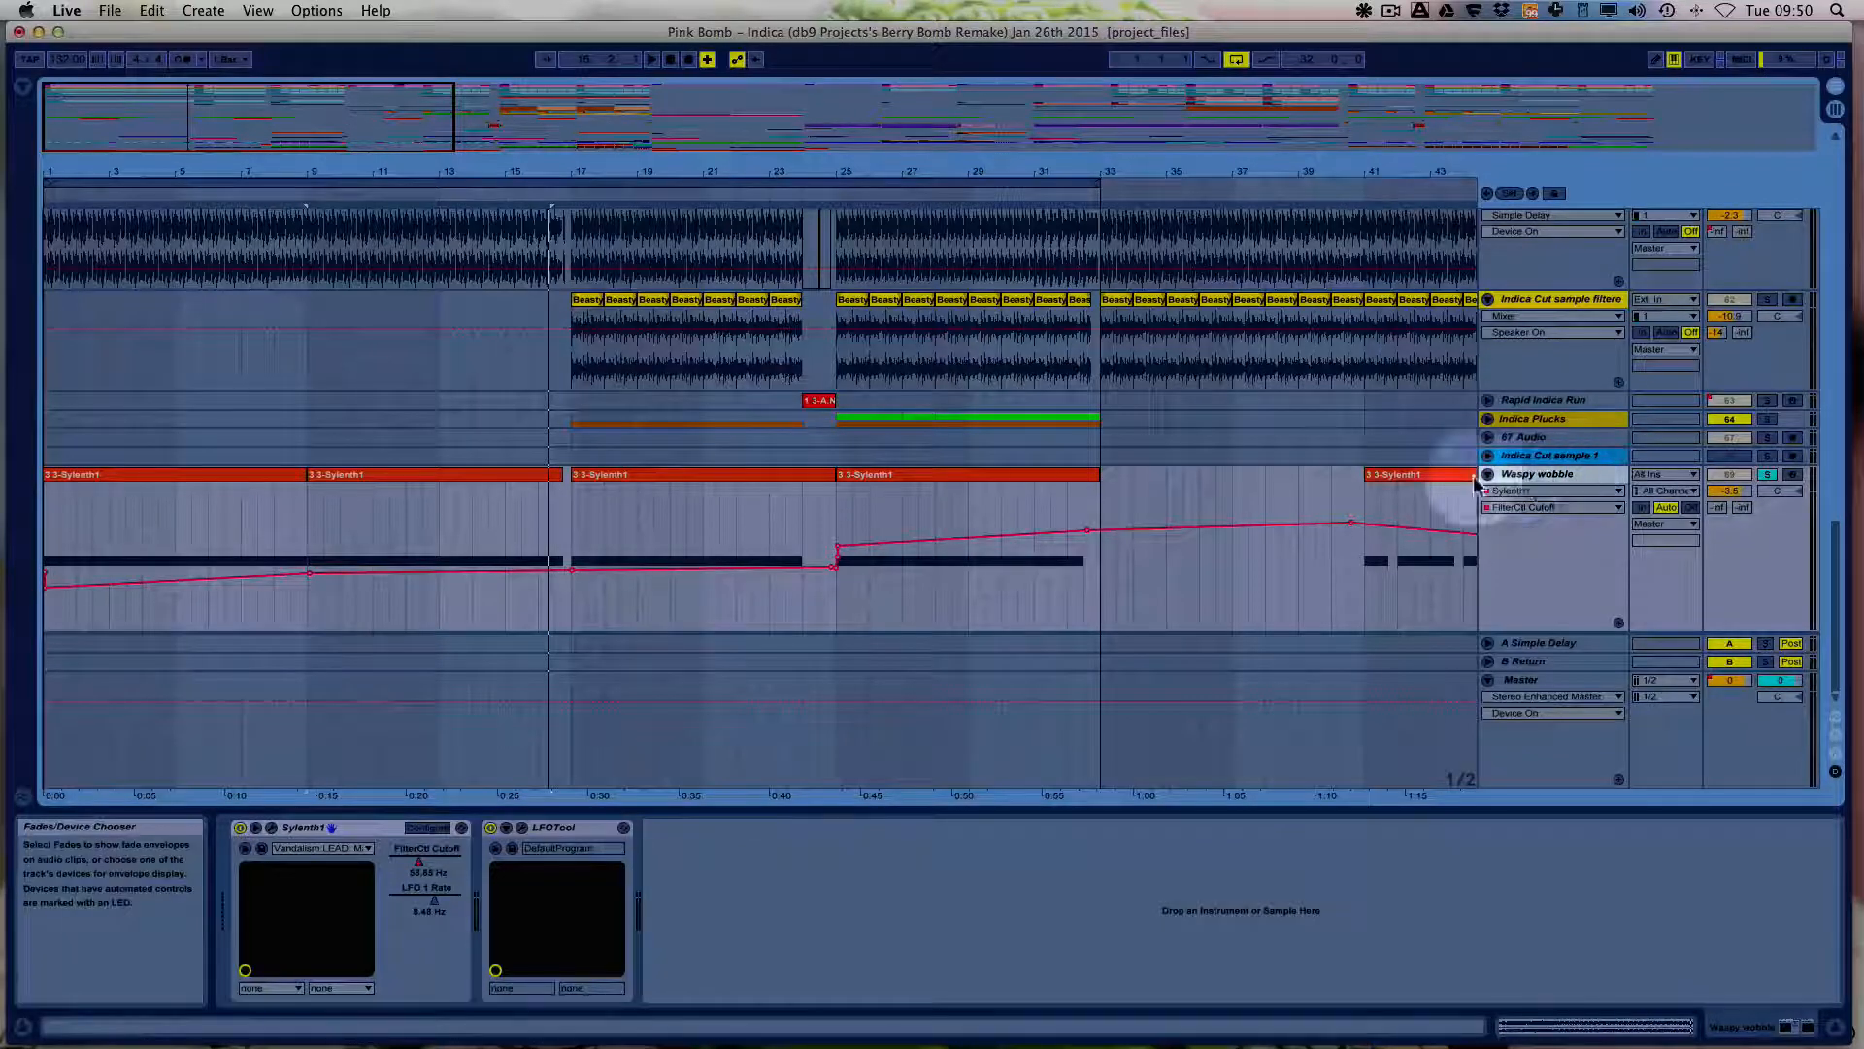
{"action": "left_click", "coordinate": [1766, 476]}
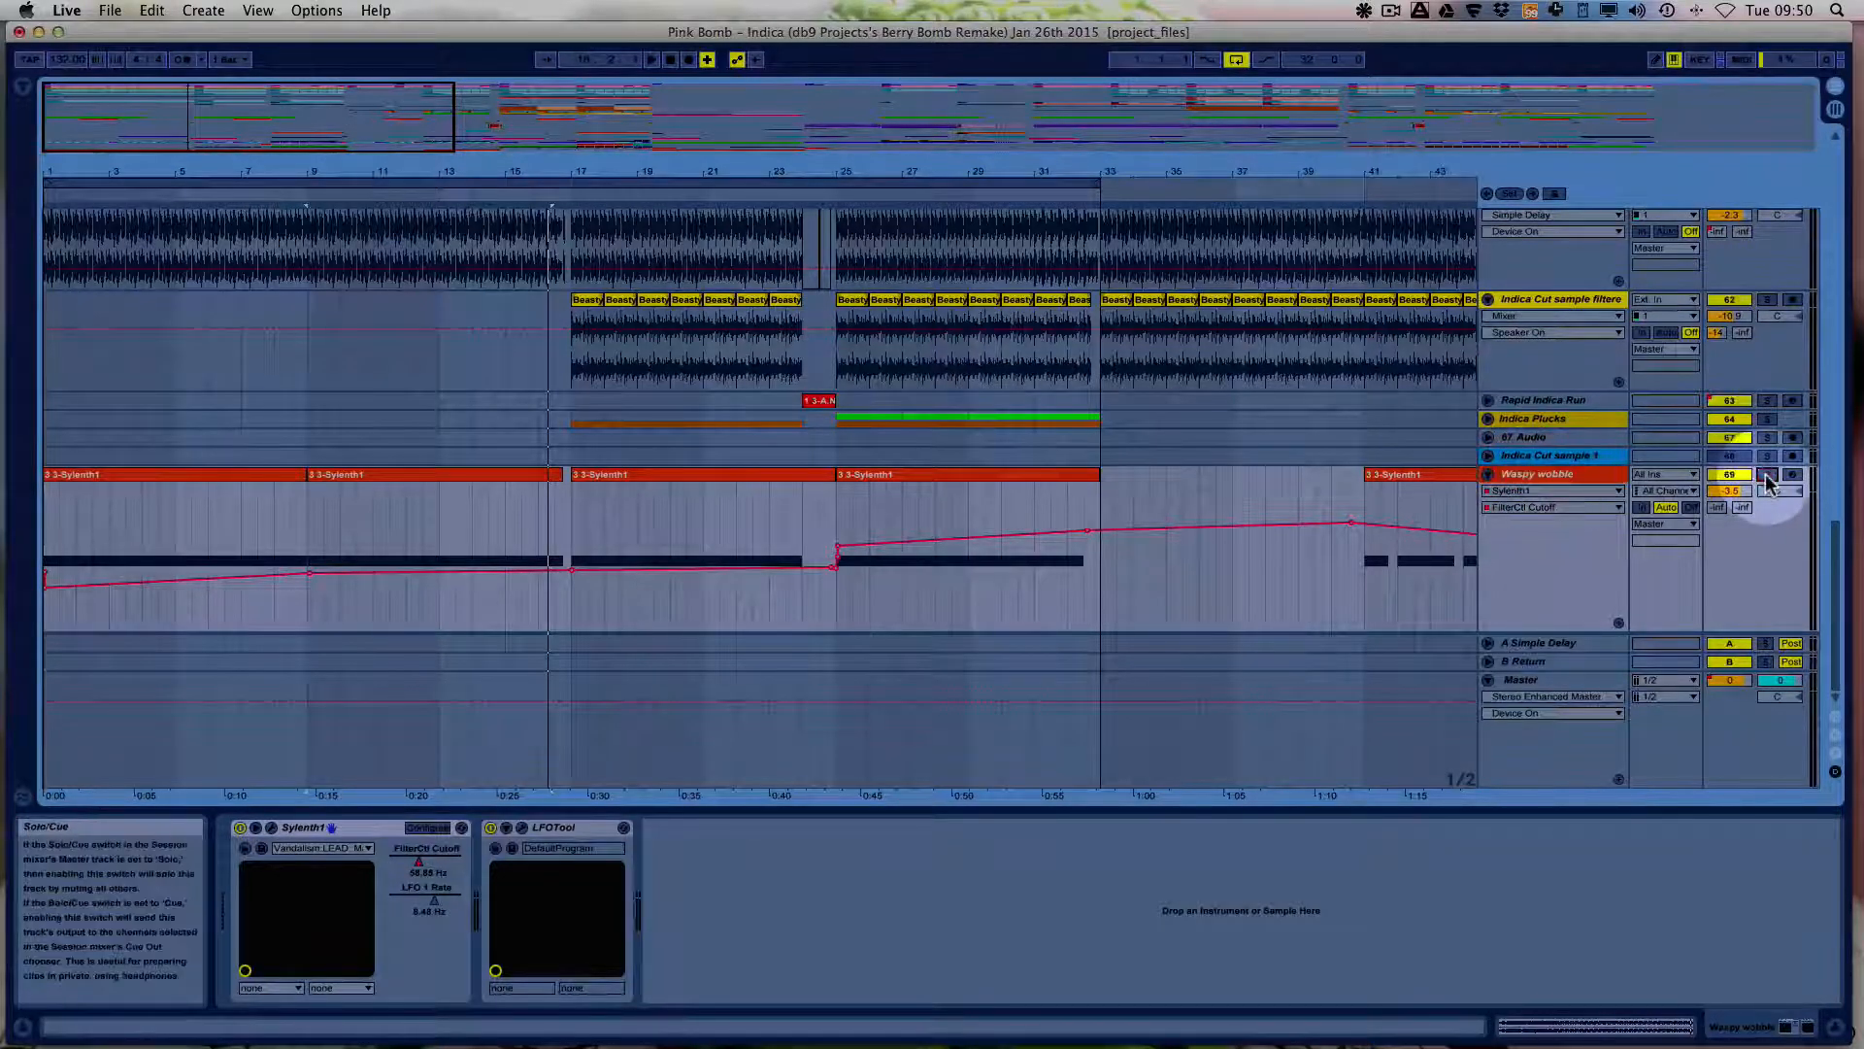
{"action": "key", "text": "space"}
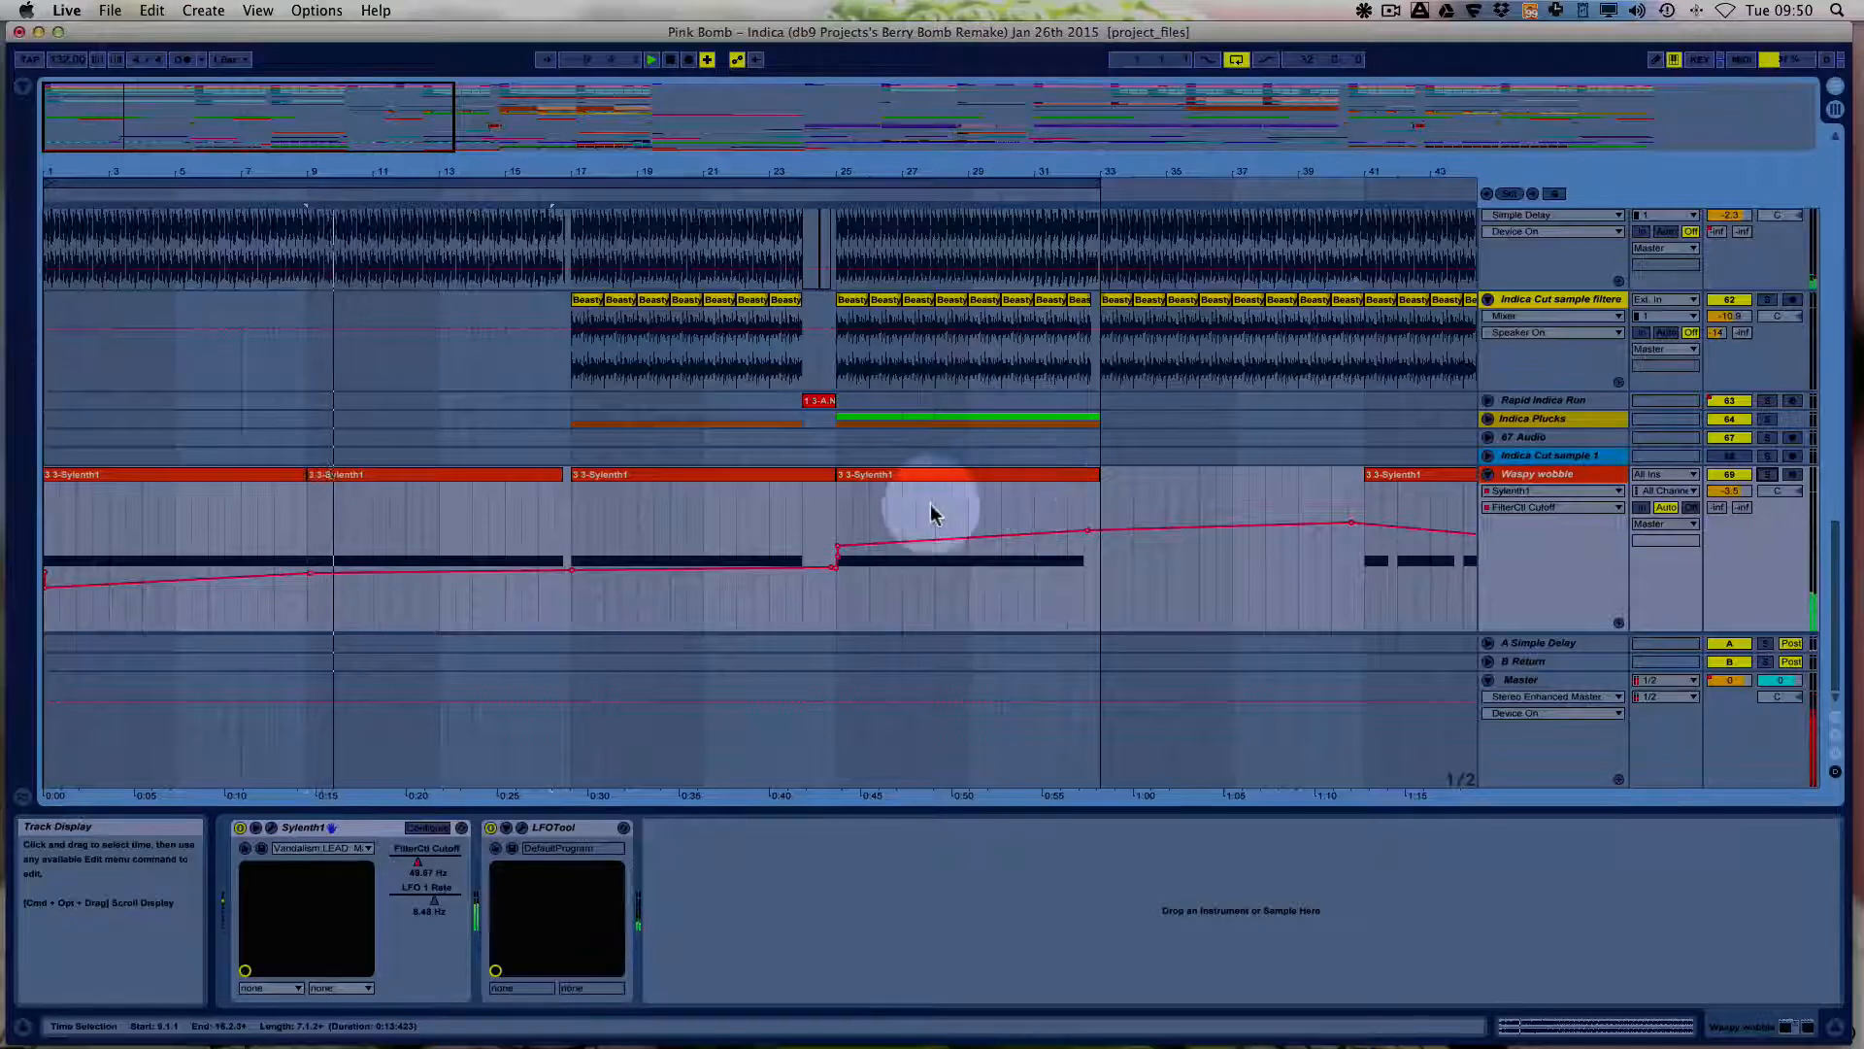
Show the end of the Master device chain and activate the L3 UltraMaximizer.
{"action": "left_click", "coordinate": [1527, 679]}
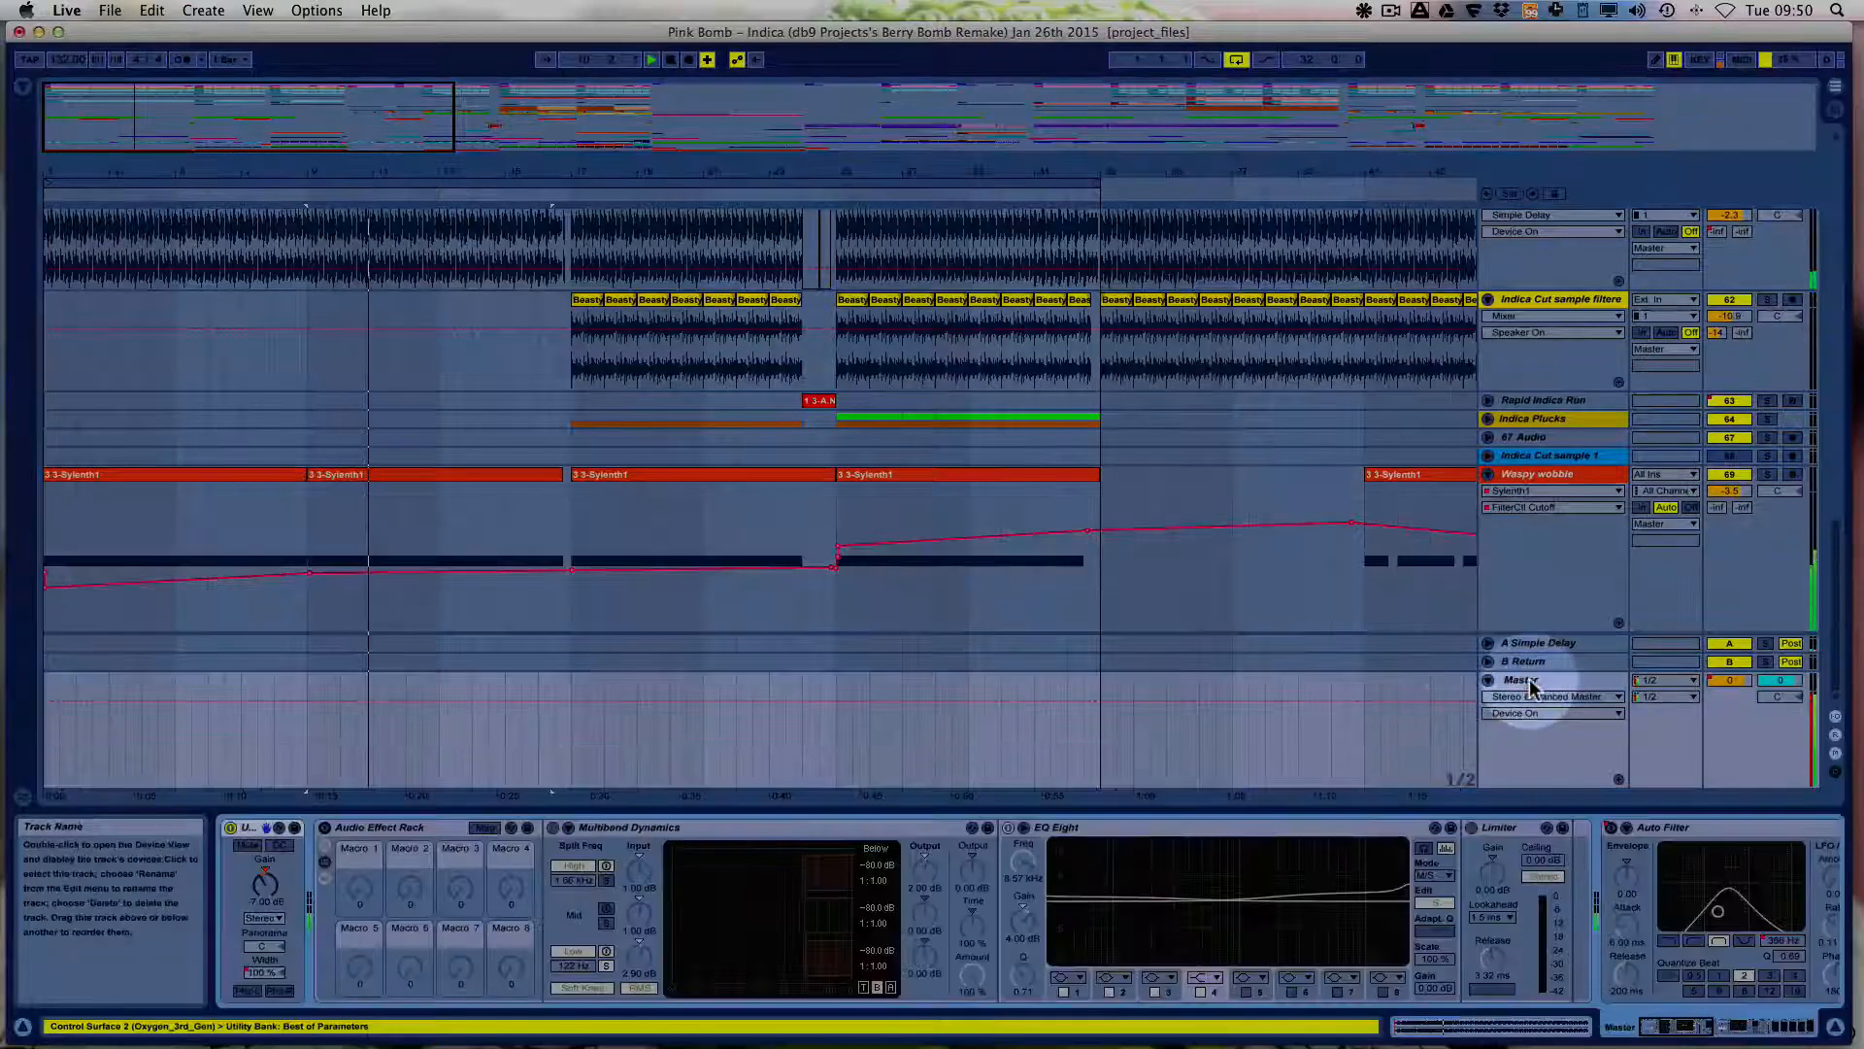
{"action": "left_click", "coordinate": [1697, 1029]}
{"action": "left_click_drag", "start_coordinate": [1697, 1028], "coordinate": [1786, 1031]}
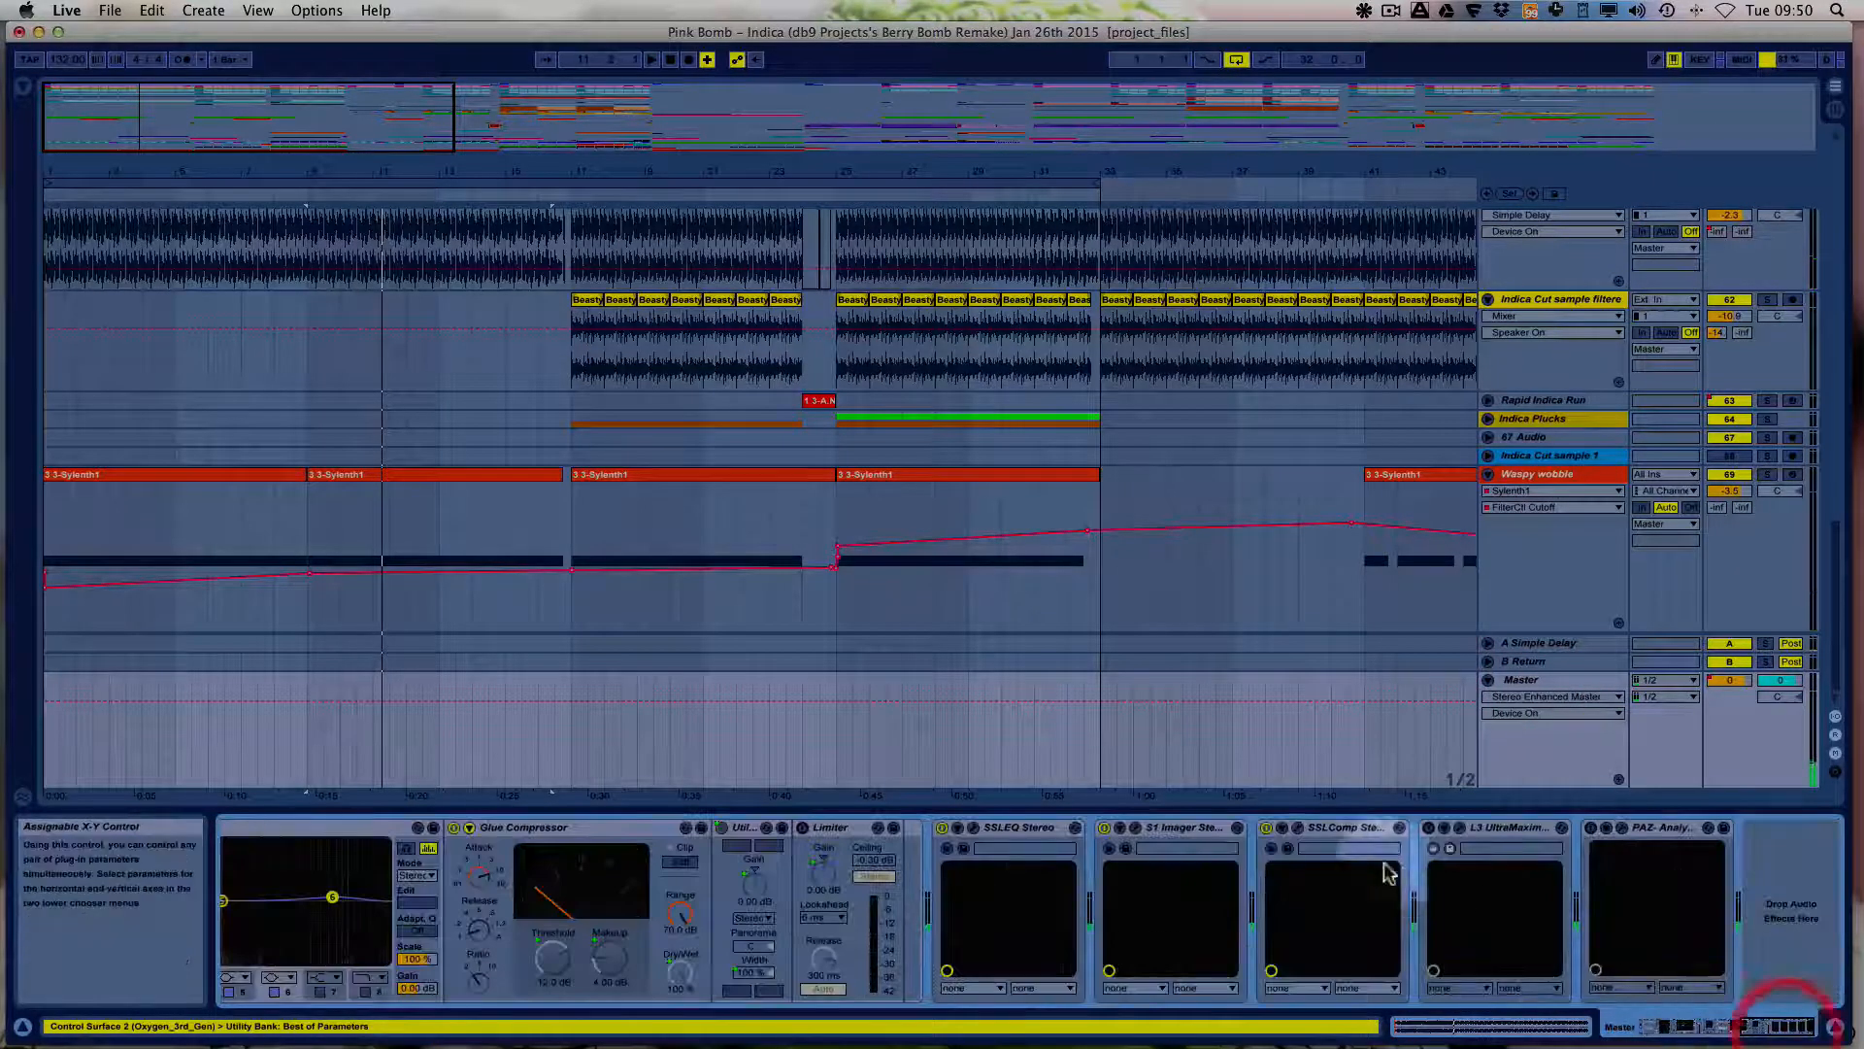
{"action": "left_click", "coordinate": [1431, 831]}
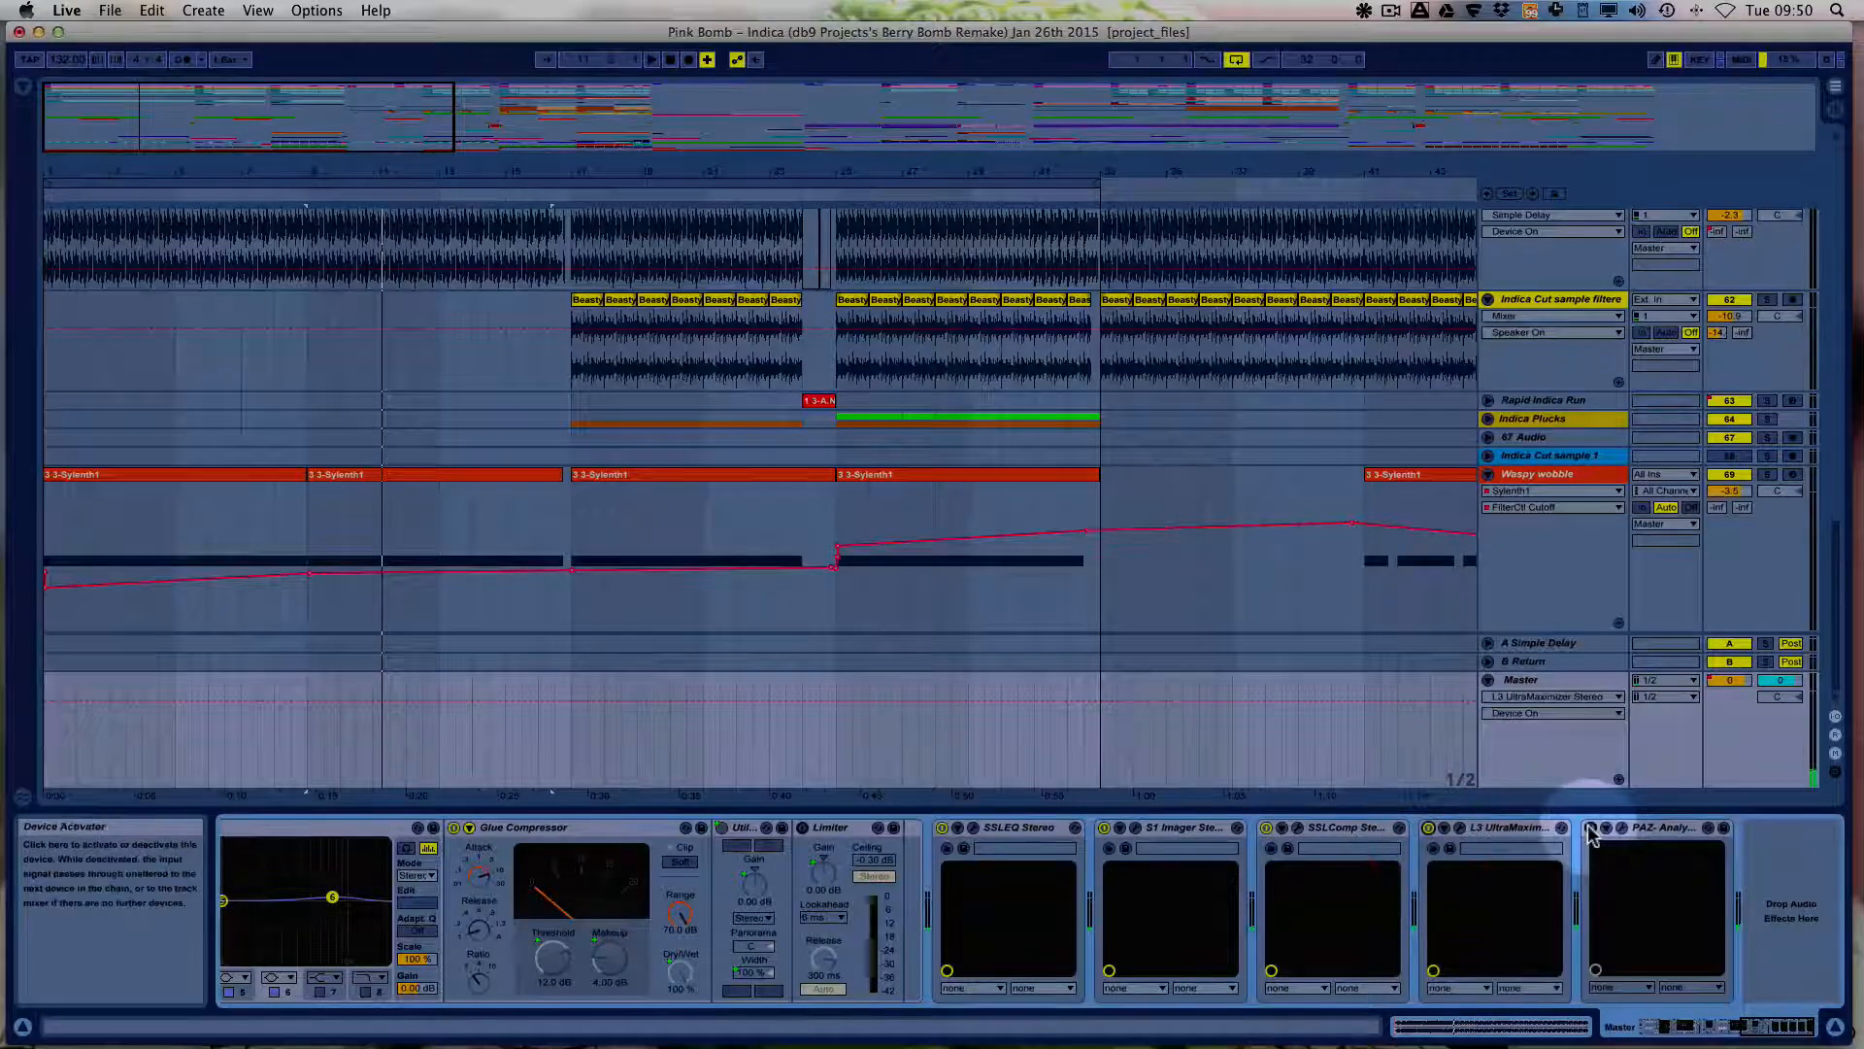
Examine the L3 UltraMaximizer's threshold and attenuation meters while playing the full mix from bar 9.
{"action": "left_click", "coordinate": [1459, 828]}
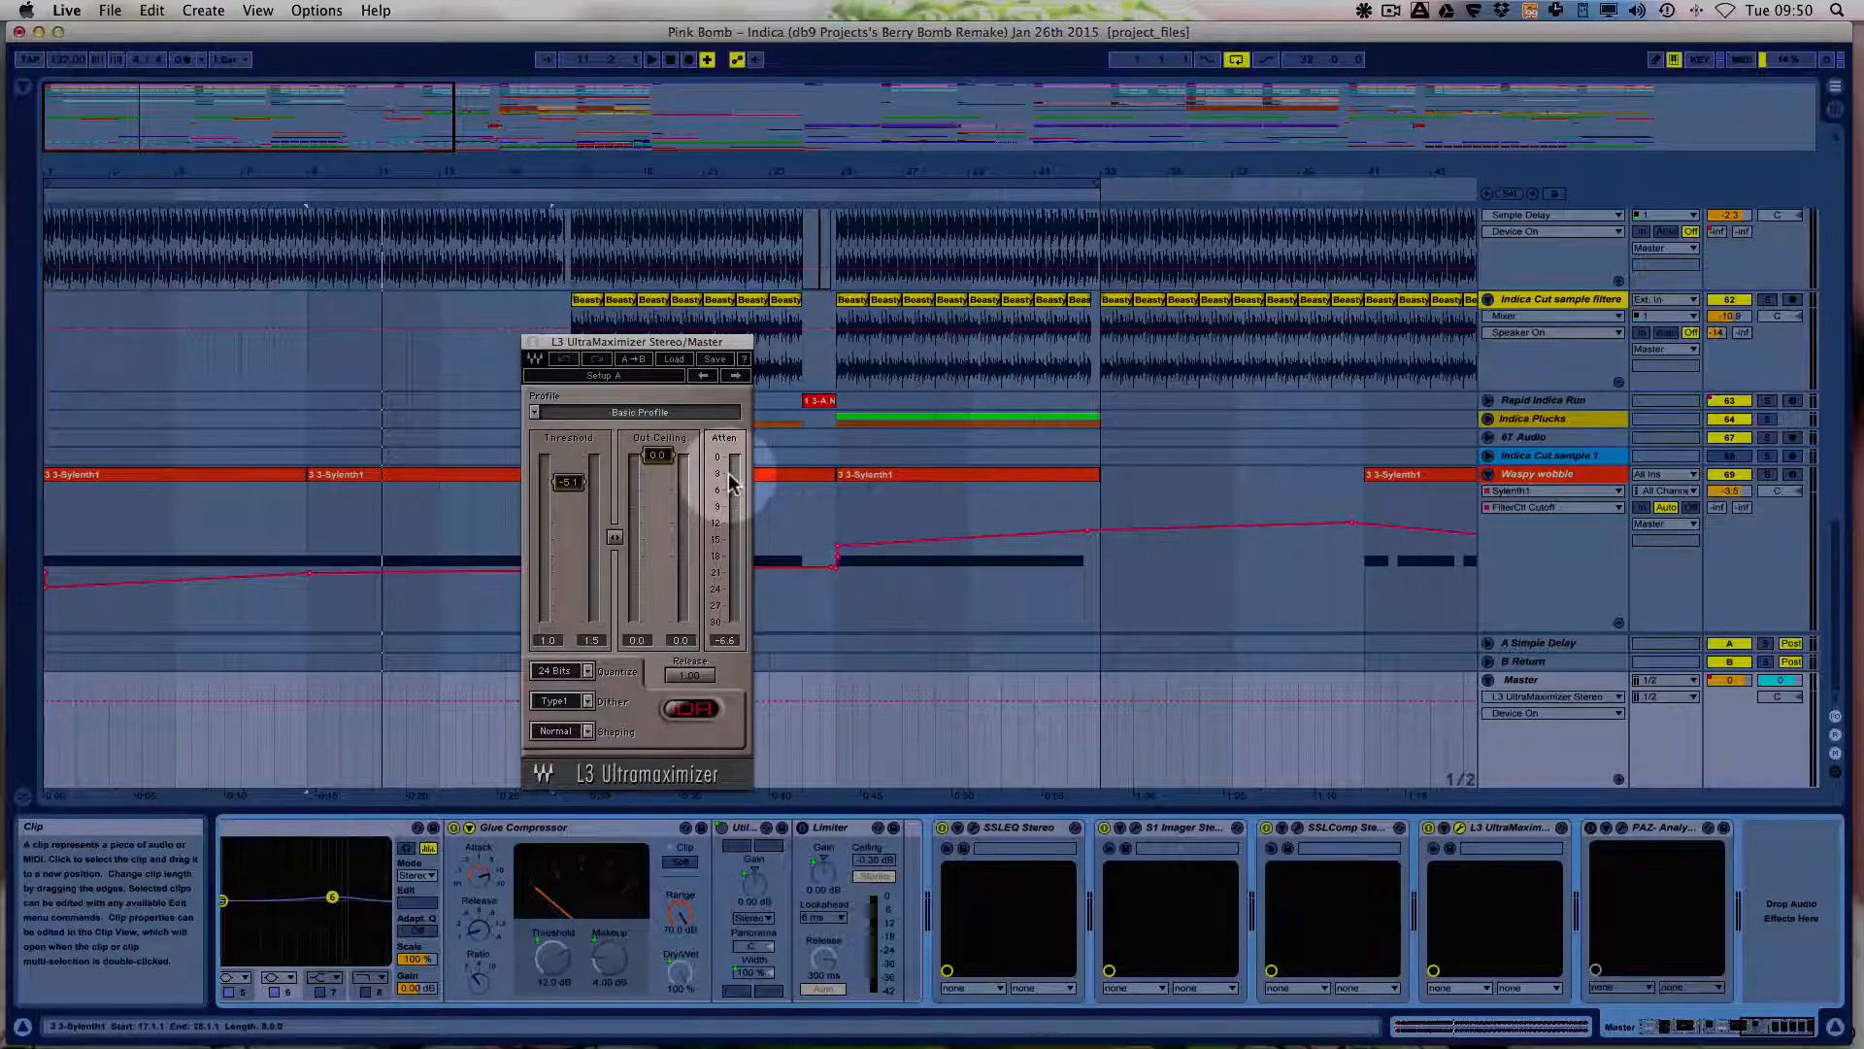
{"action": "left_click", "coordinate": [533, 343]}
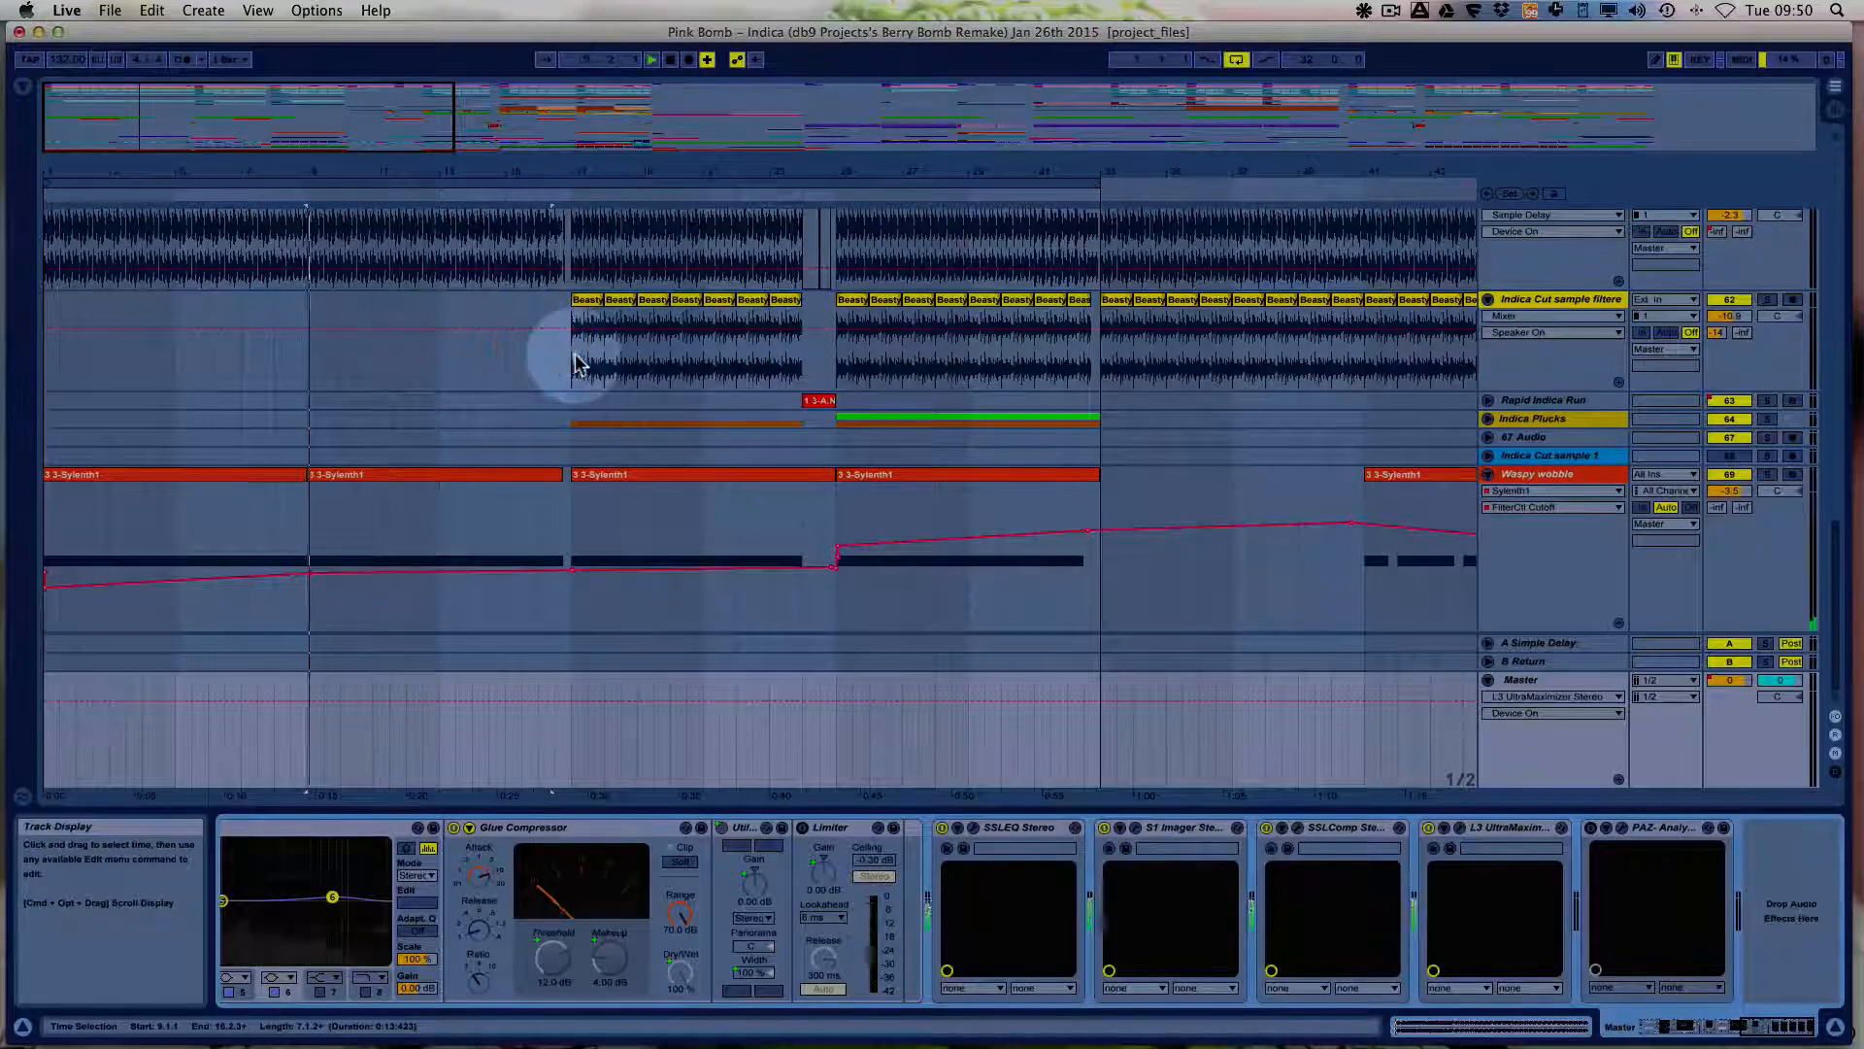
{"action": "left_click", "coordinate": [1459, 827]}
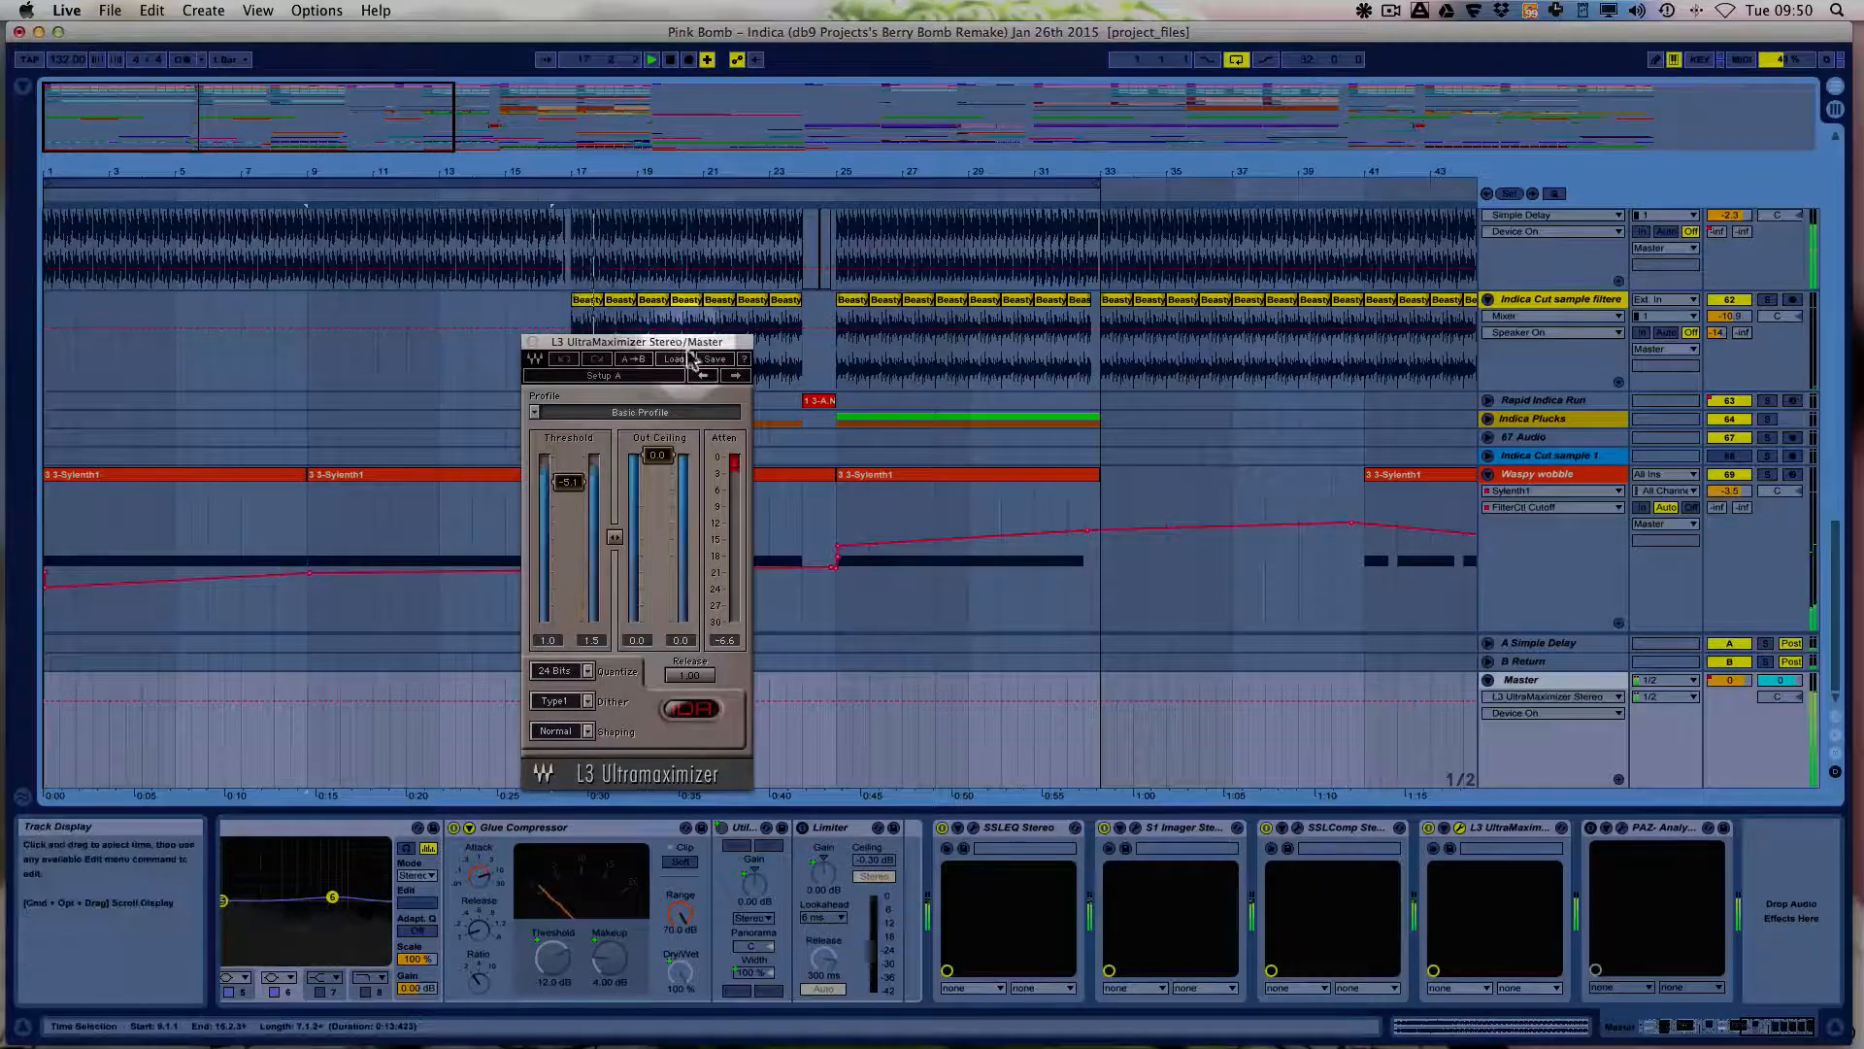
{"action": "left_click_drag", "start_coordinate": [1059, 169], "coordinate": [1059, 152]}
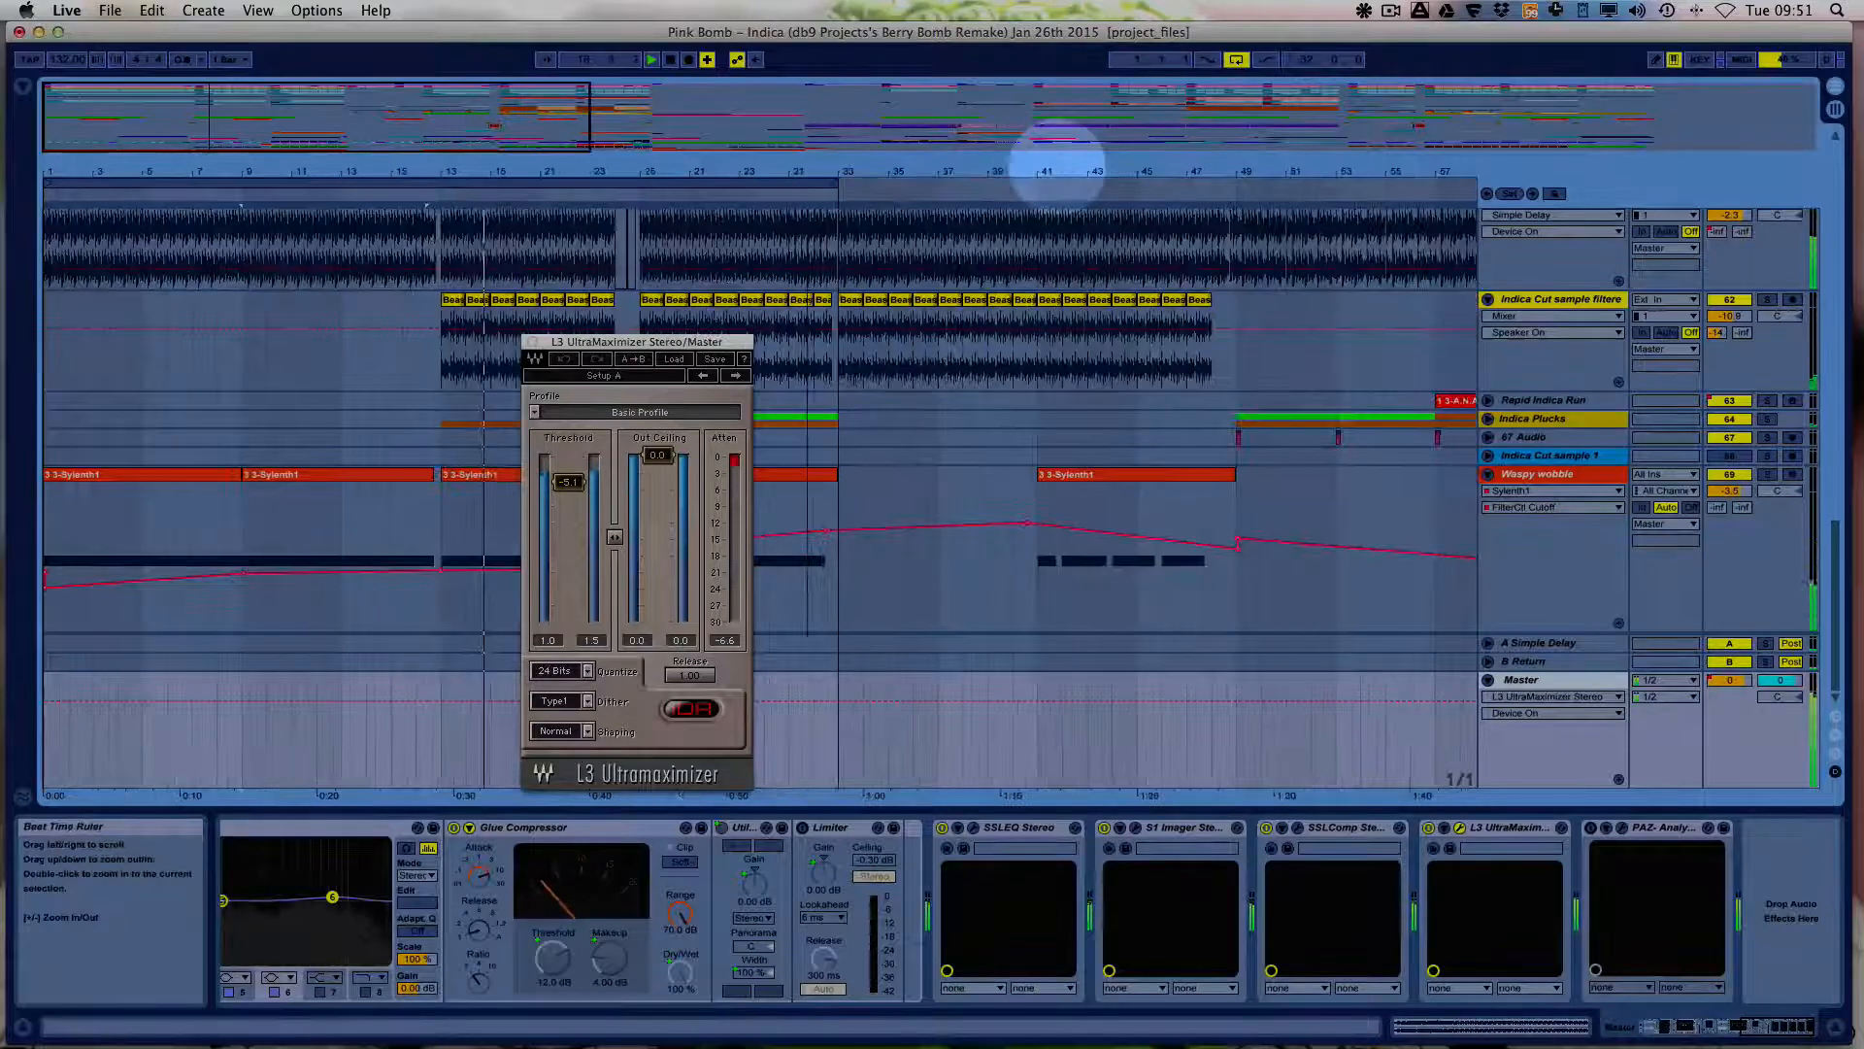
Close the L3 UltraMaximizer window and extend the loop's end to bar 49.
{"action": "left_click", "coordinate": [532, 343]}
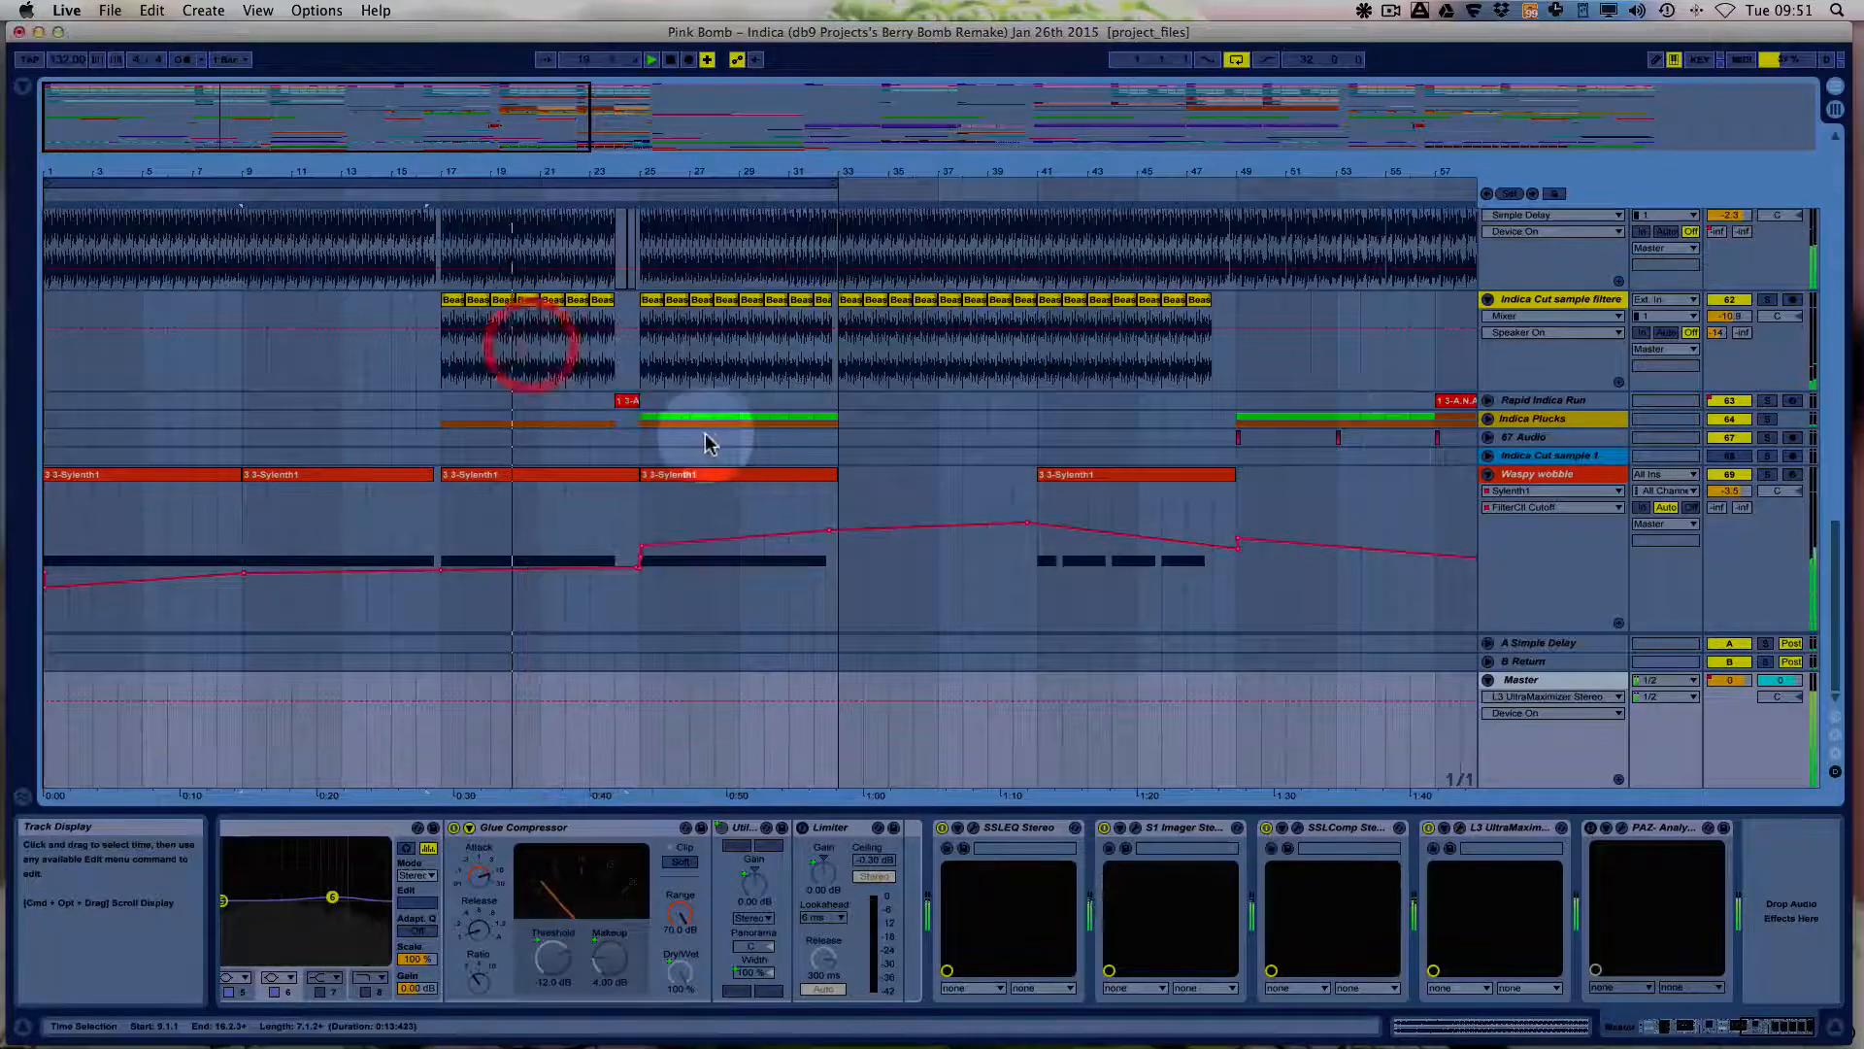
{"action": "scroll", "coordinate": [708, 437], "scroll_direction": "up", "scroll_amount": 6}
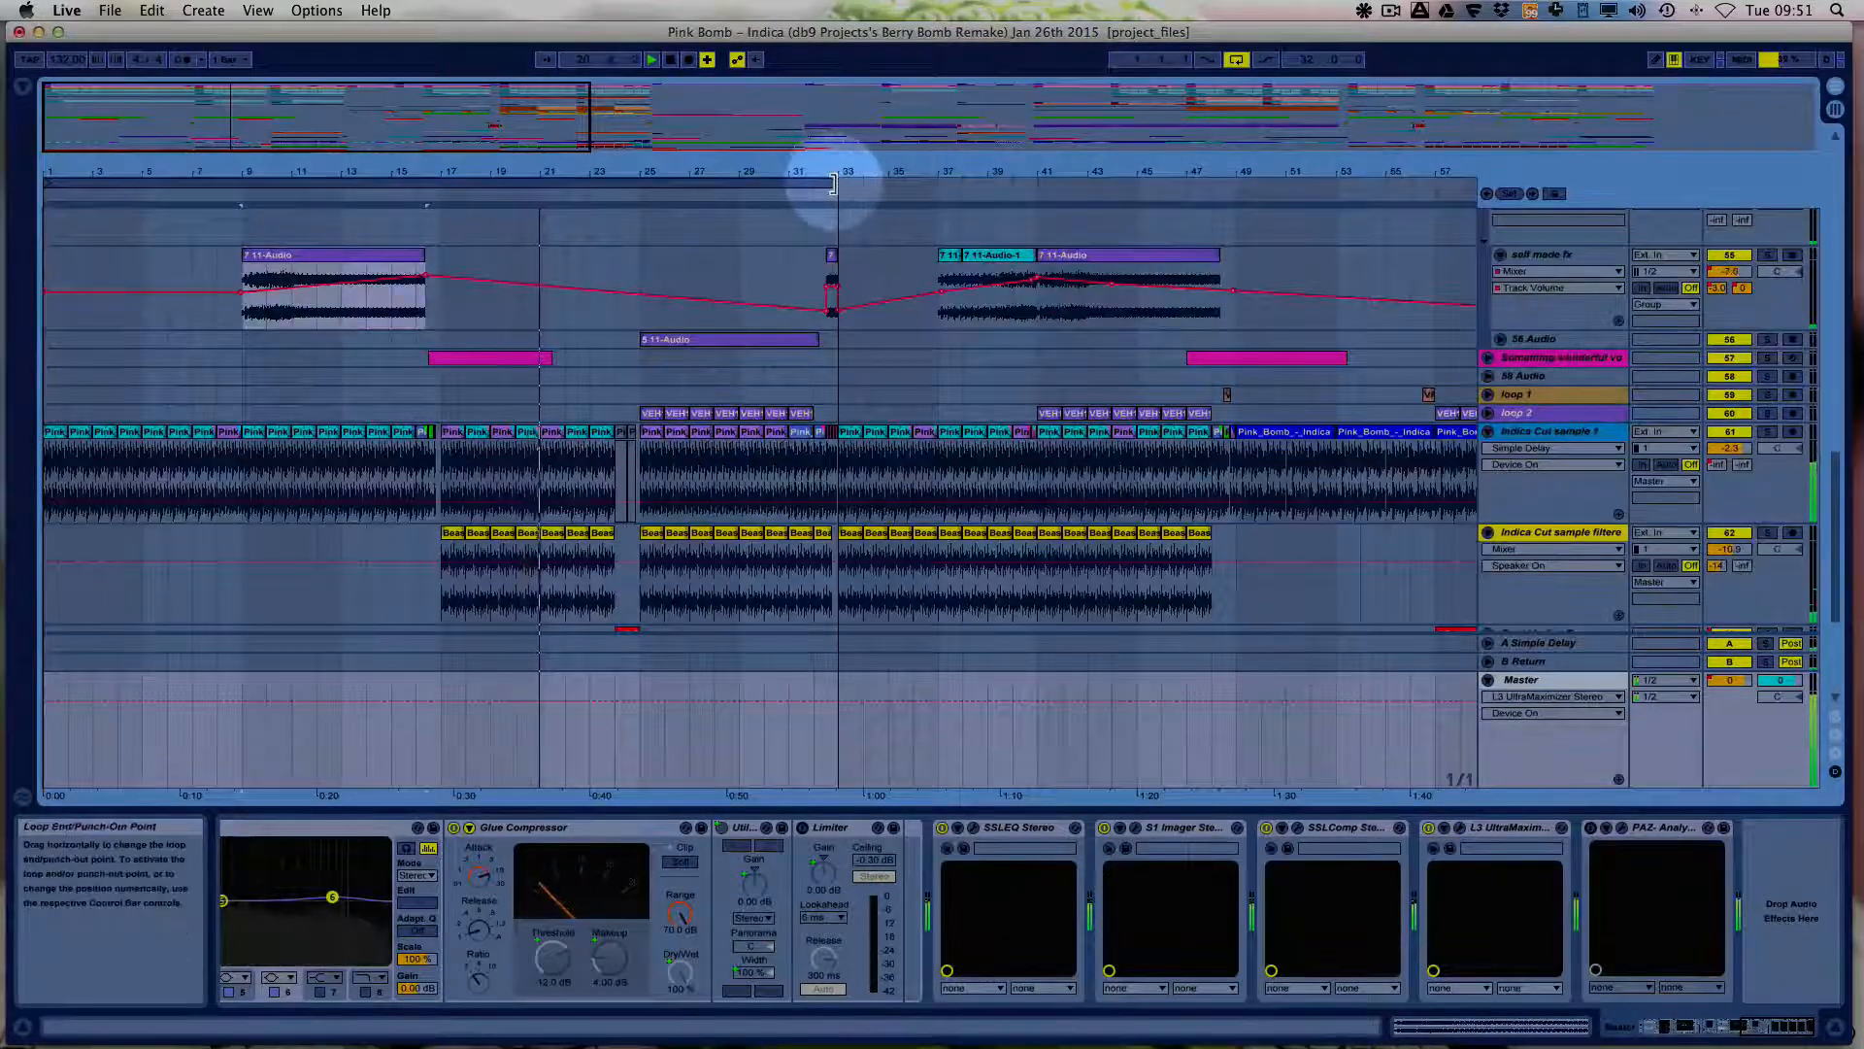
{"action": "left_click_drag", "start_coordinate": [833, 183], "coordinate": [1228, 185]}
Collapse the Bassline group and the other expanded track groups above the Indica tracks, leaving Bassline folded.
{"action": "scroll", "coordinate": [1165, 359], "scroll_direction": "up", "scroll_amount": 10}
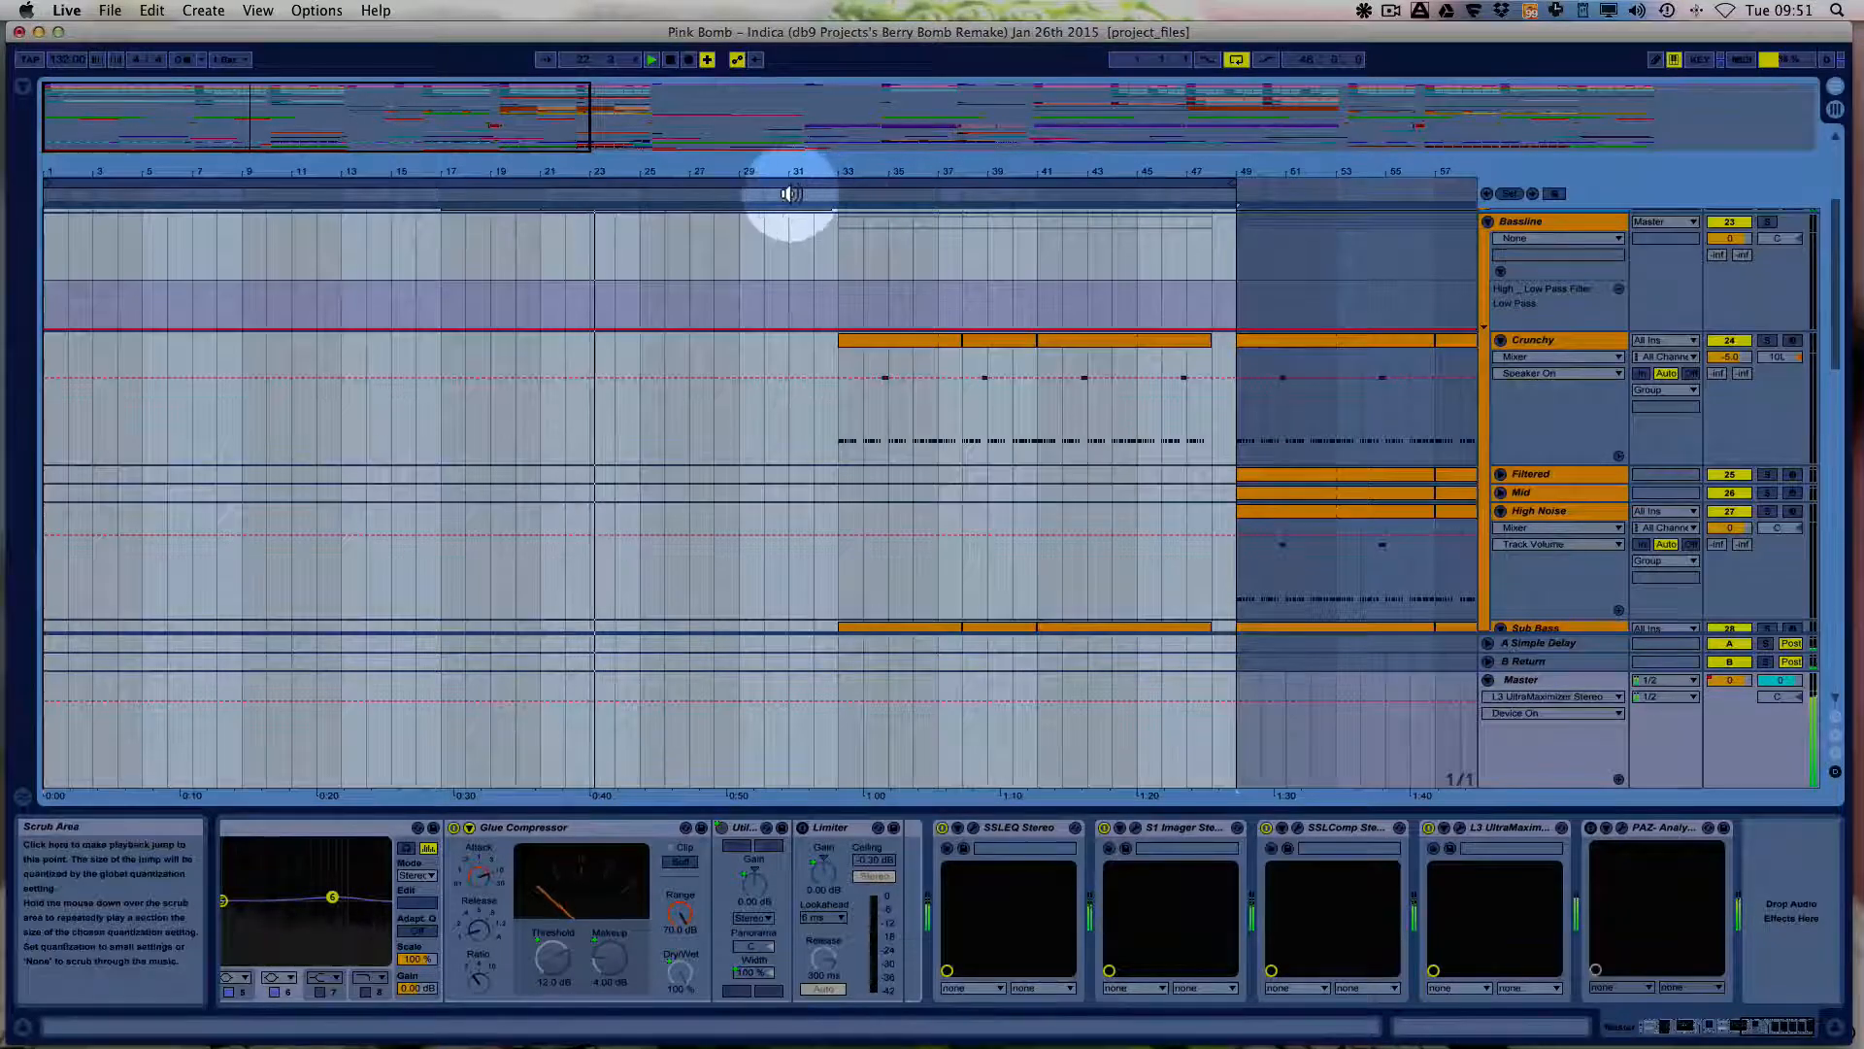
{"action": "left_click", "coordinate": [1488, 221], "text": "alt"}
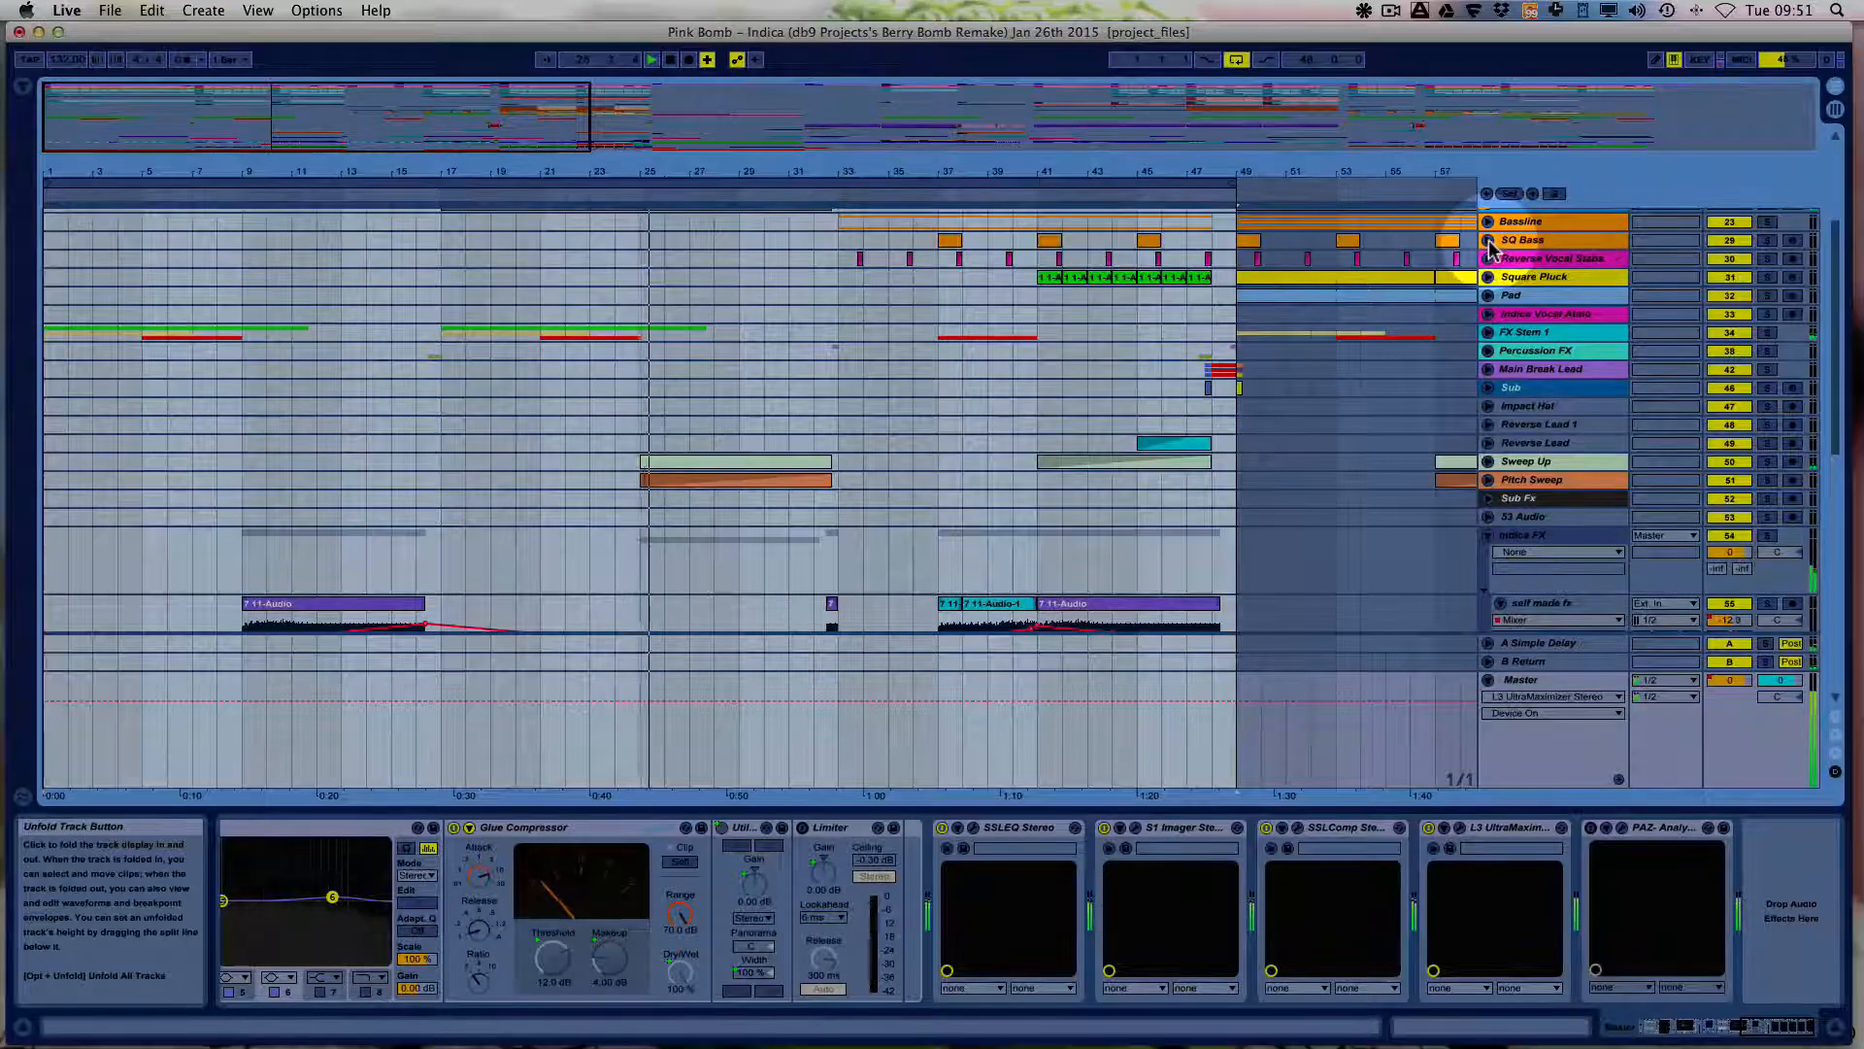
{"action": "scroll", "coordinate": [1357, 333], "scroll_direction": "up", "scroll_amount": 3}
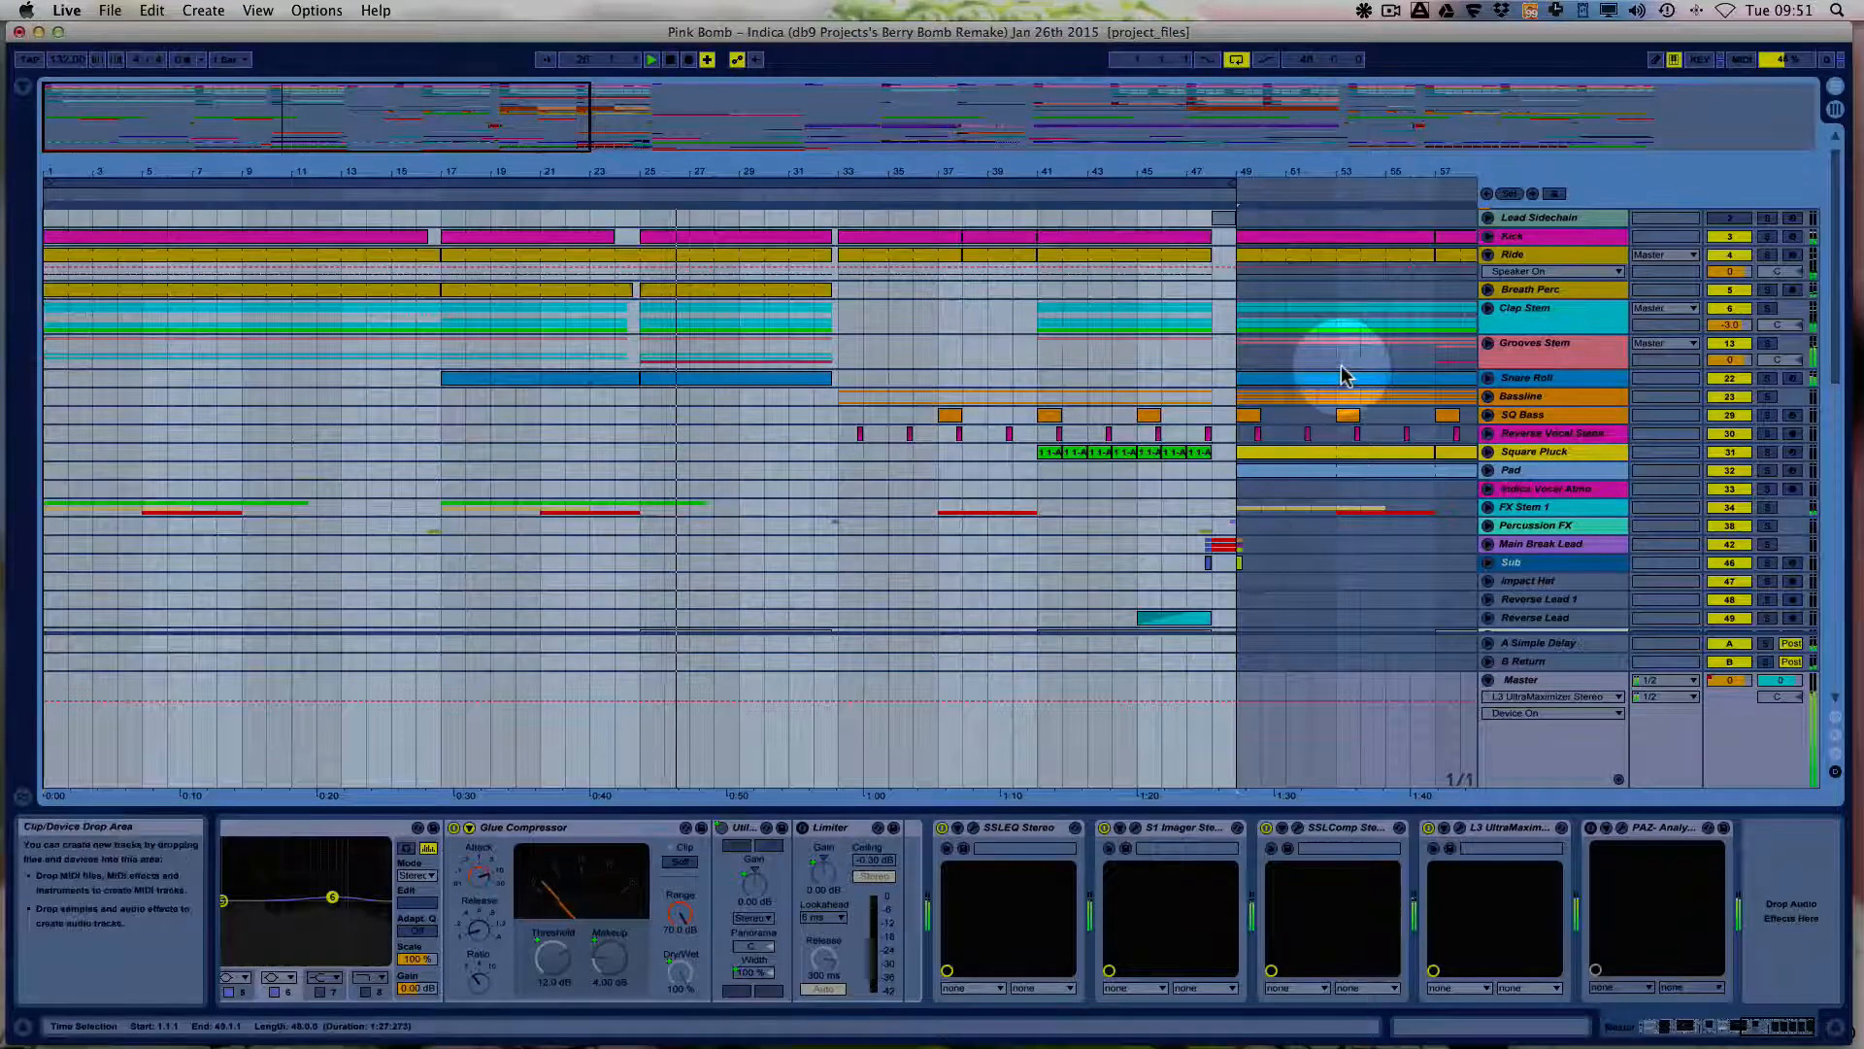
{"action": "left_click", "coordinate": [1489, 398]}
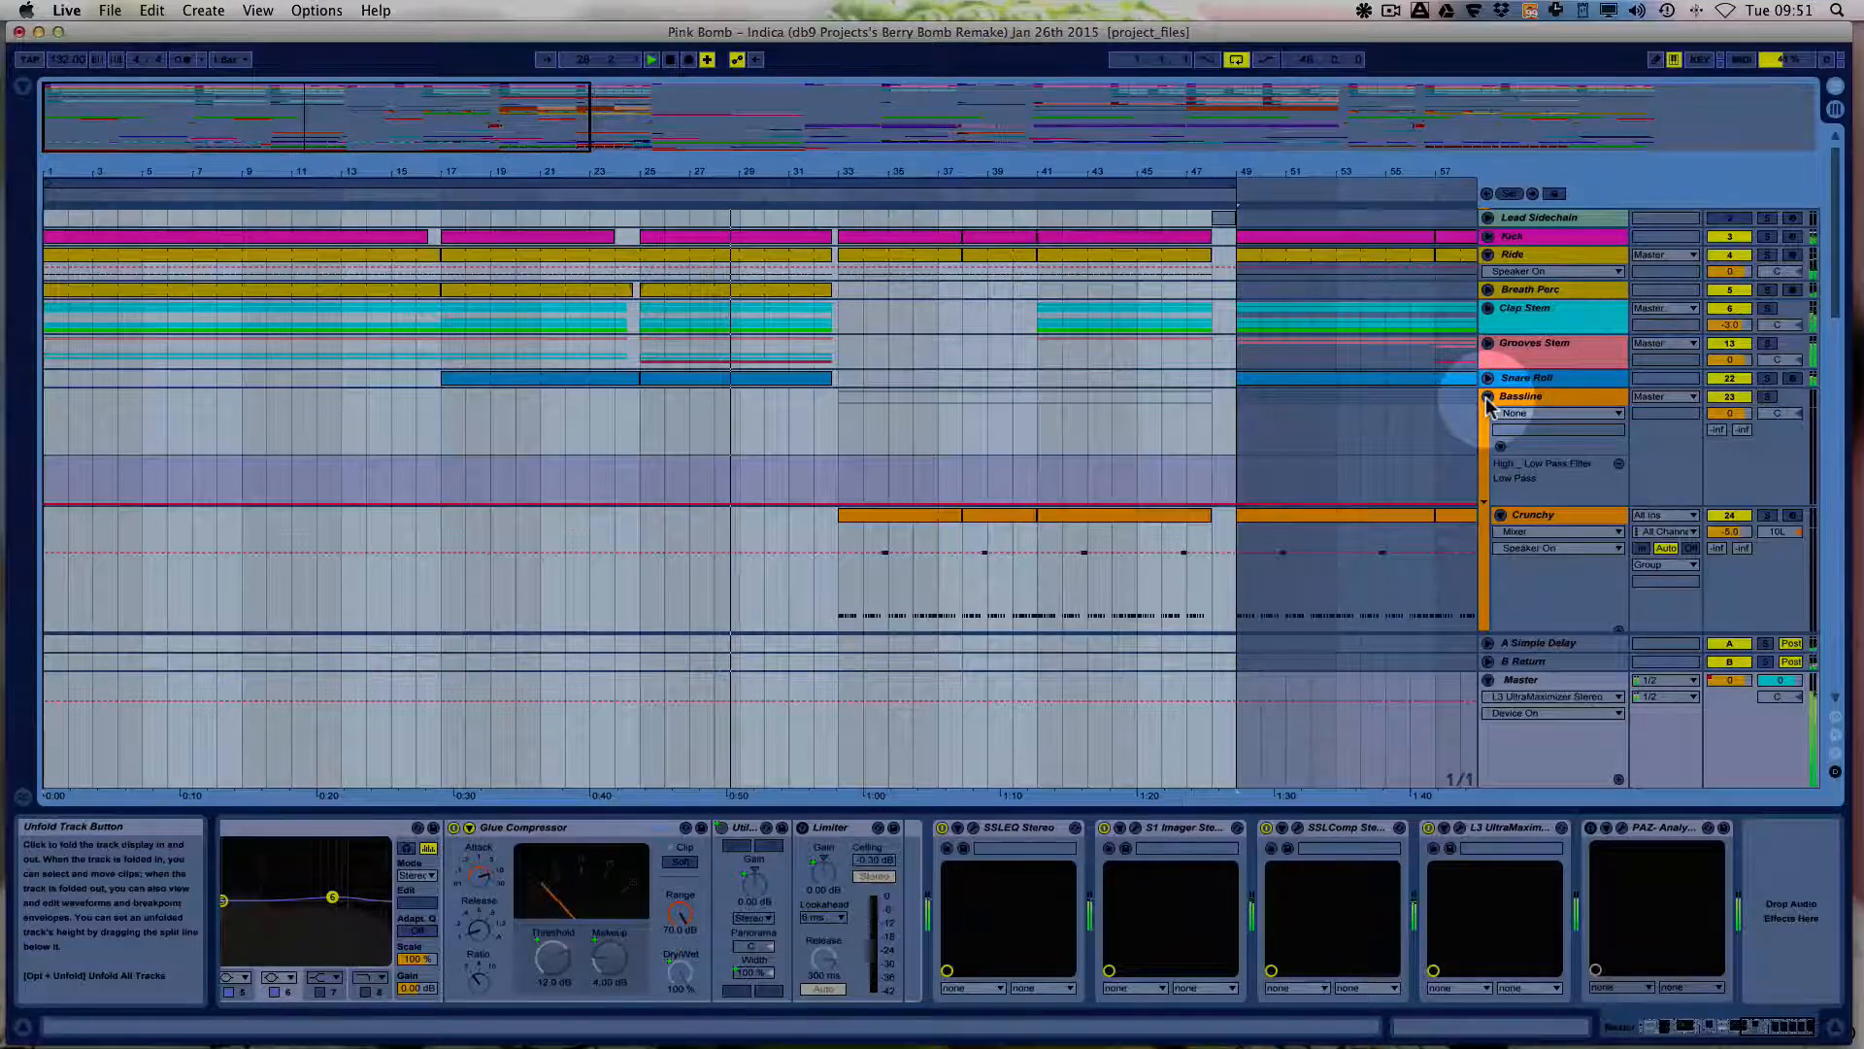
{"action": "left_click", "coordinate": [1489, 398]}
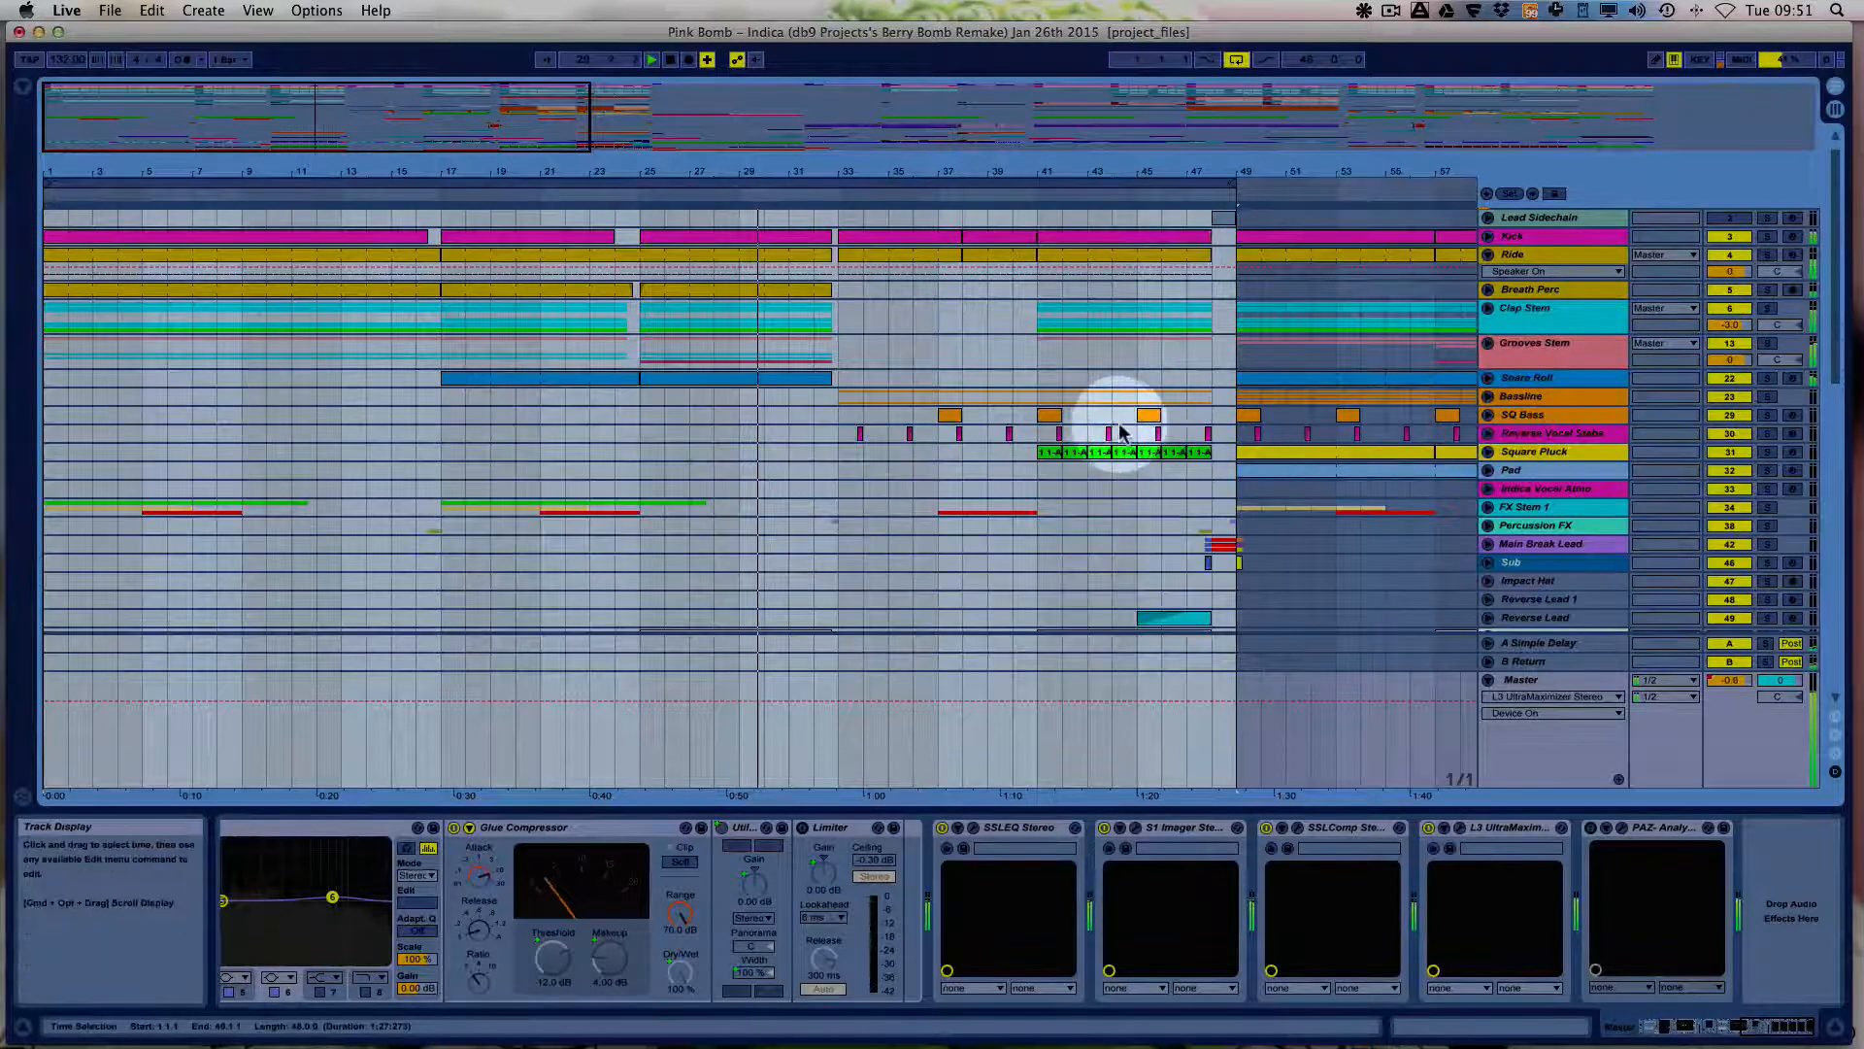
Examine the arrangement from about bar 33 to bar 41 across all tracks while the full mix plays.
{"action": "scroll", "coordinate": [926, 442], "scroll_direction": "down", "scroll_amount": 8}
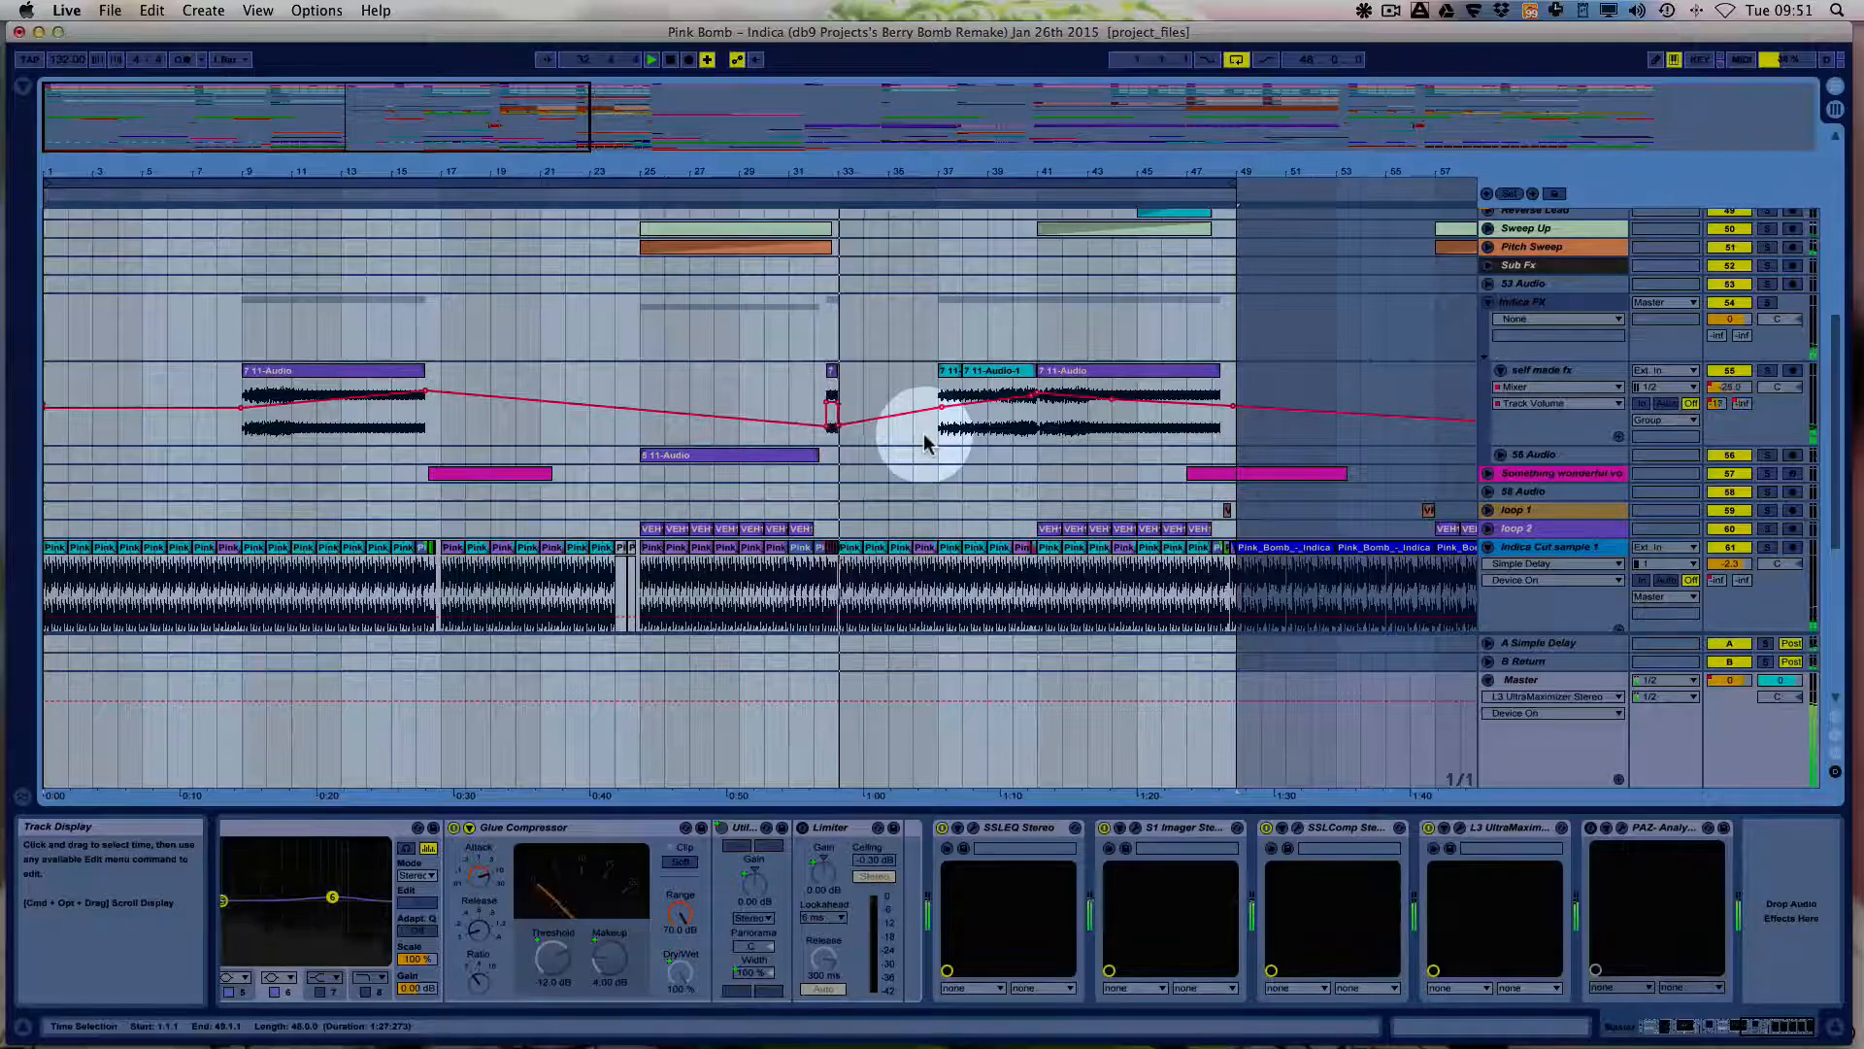
{"action": "left_click_drag", "start_coordinate": [847, 170], "coordinate": [852, 173]}
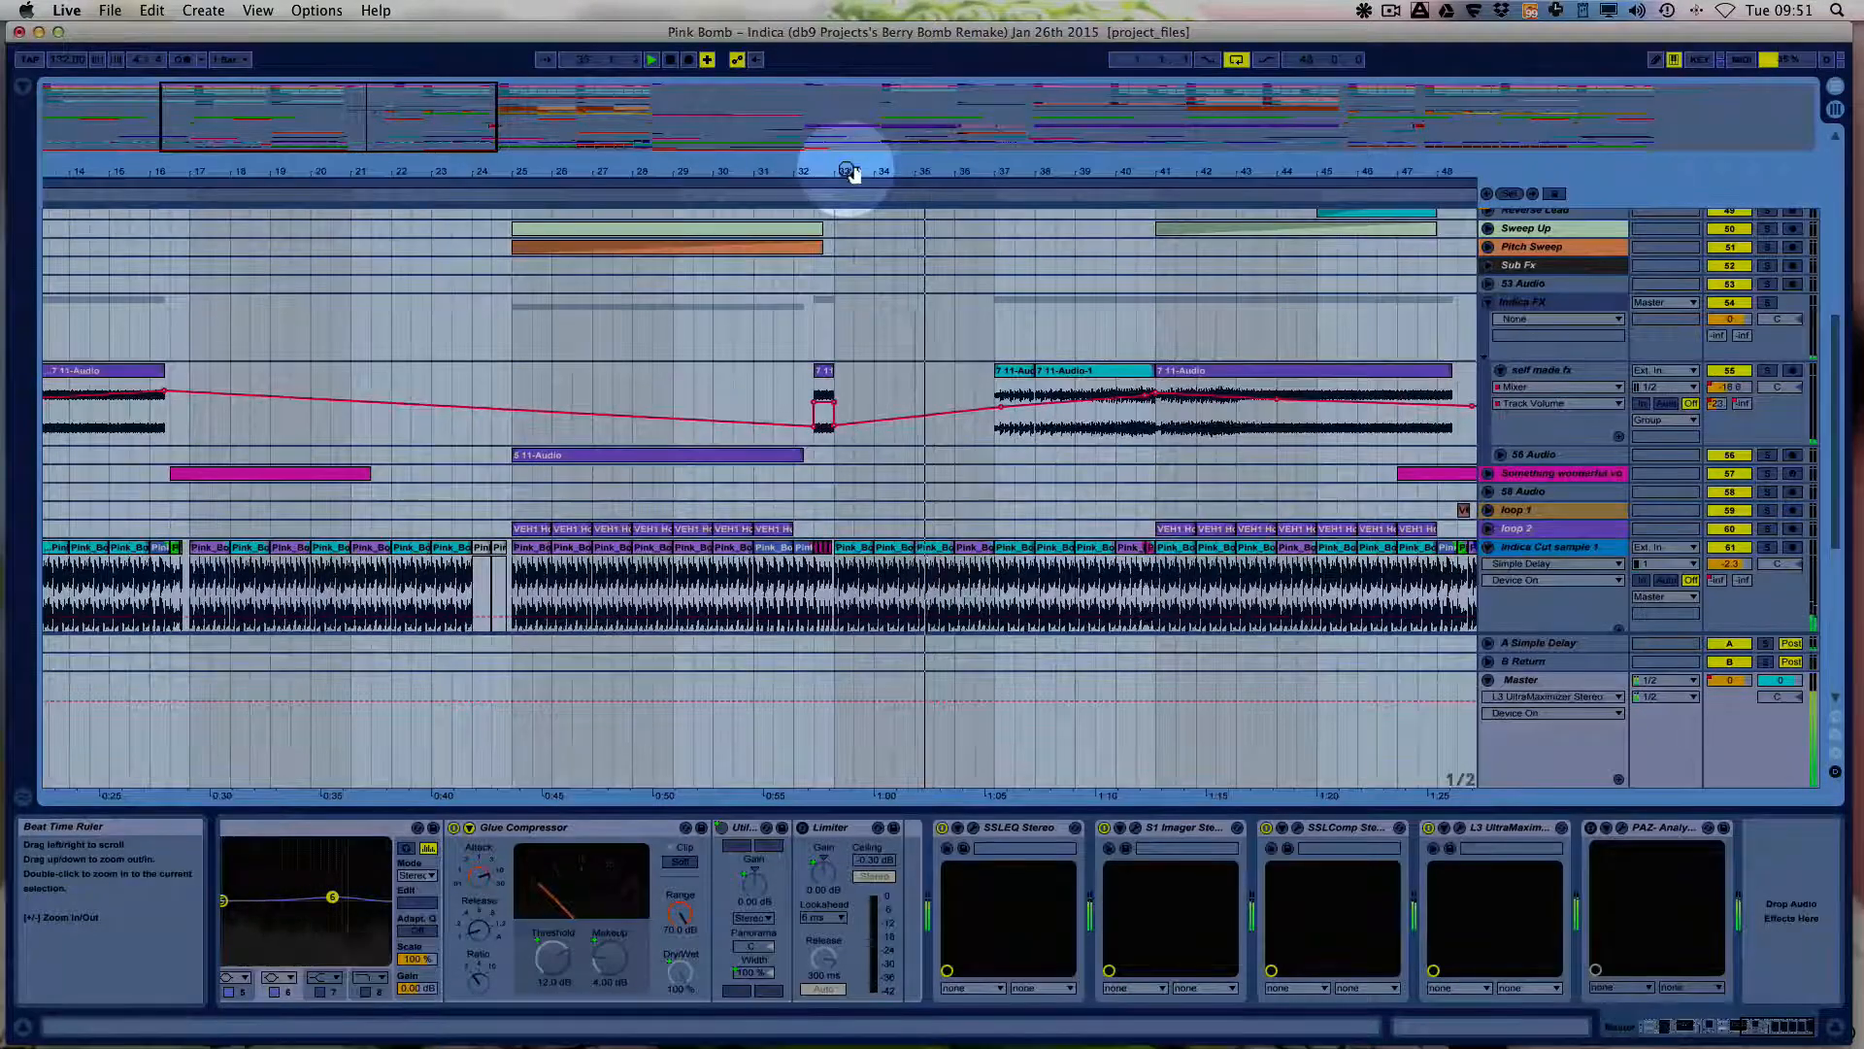
{"action": "left_click_drag", "start_coordinate": [985, 171], "coordinate": [980, 158]}
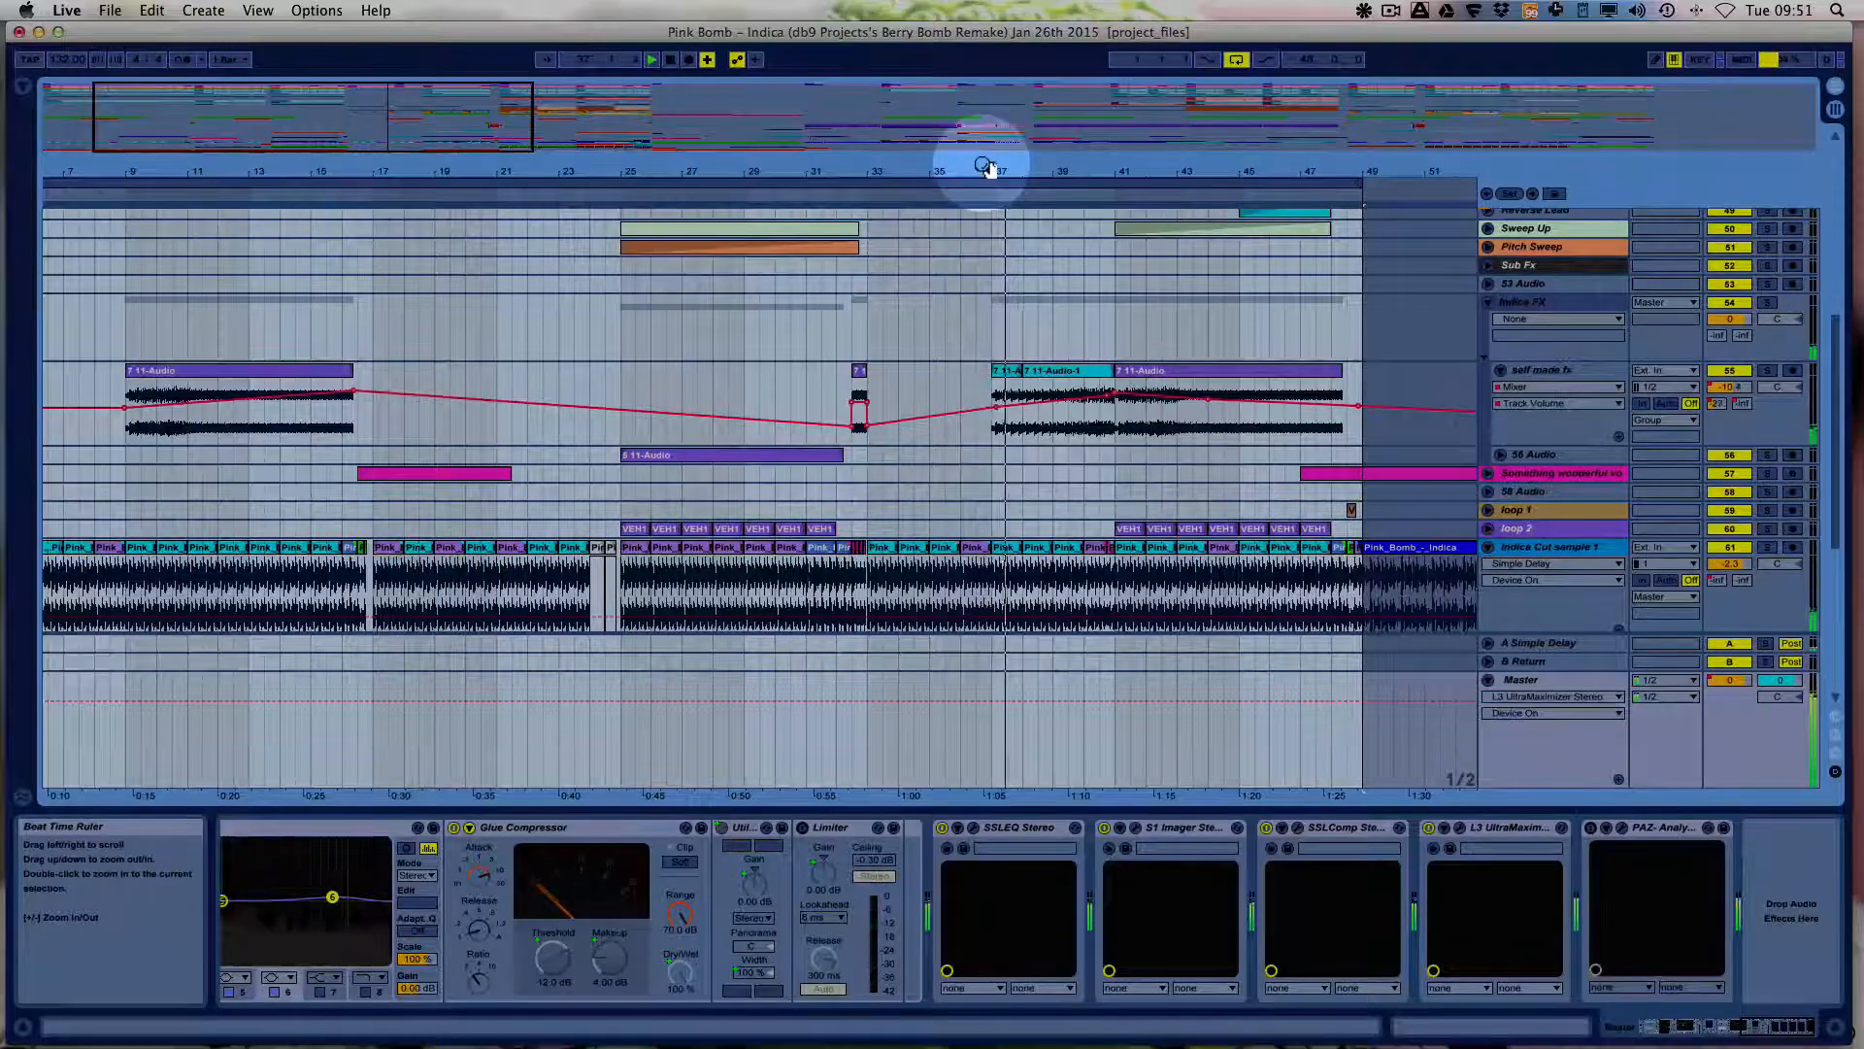
{"action": "scroll", "coordinate": [1005, 250], "scroll_direction": "up", "scroll_amount": 4}
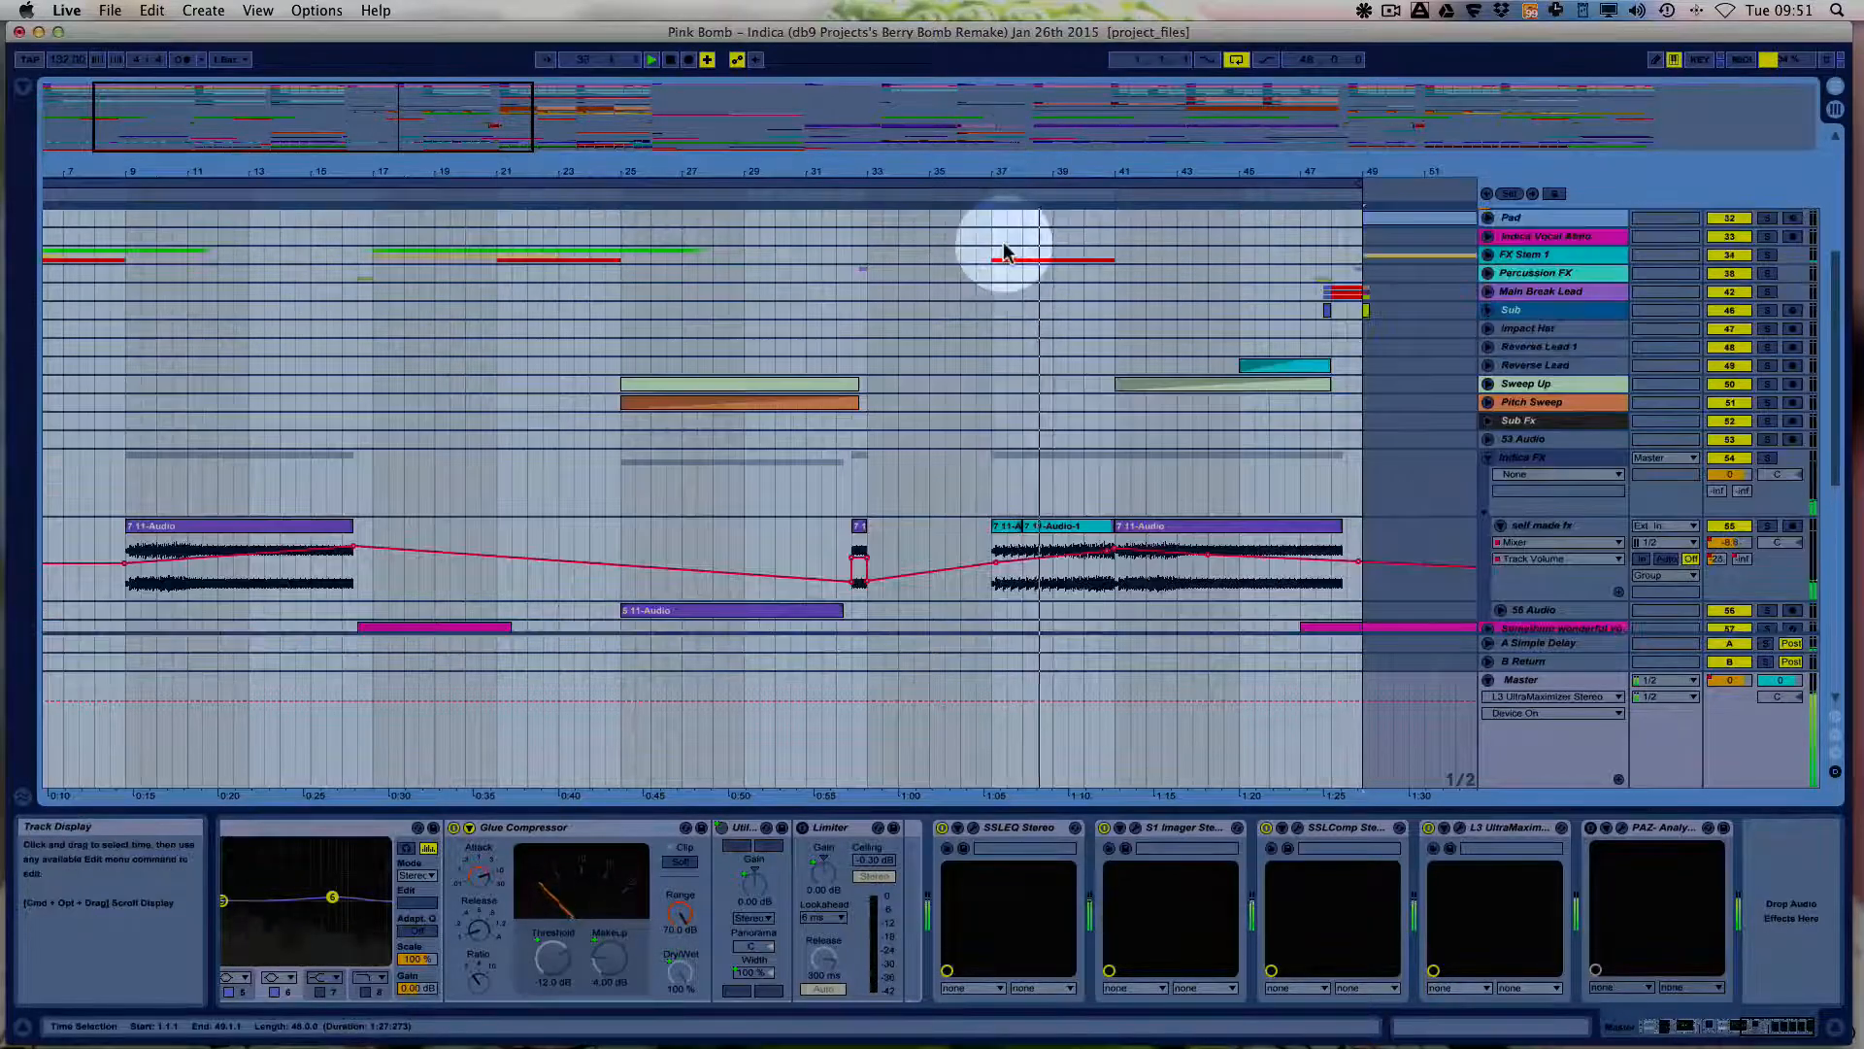
{"action": "scroll", "coordinate": [1005, 251], "scroll_direction": "down", "scroll_amount": 7}
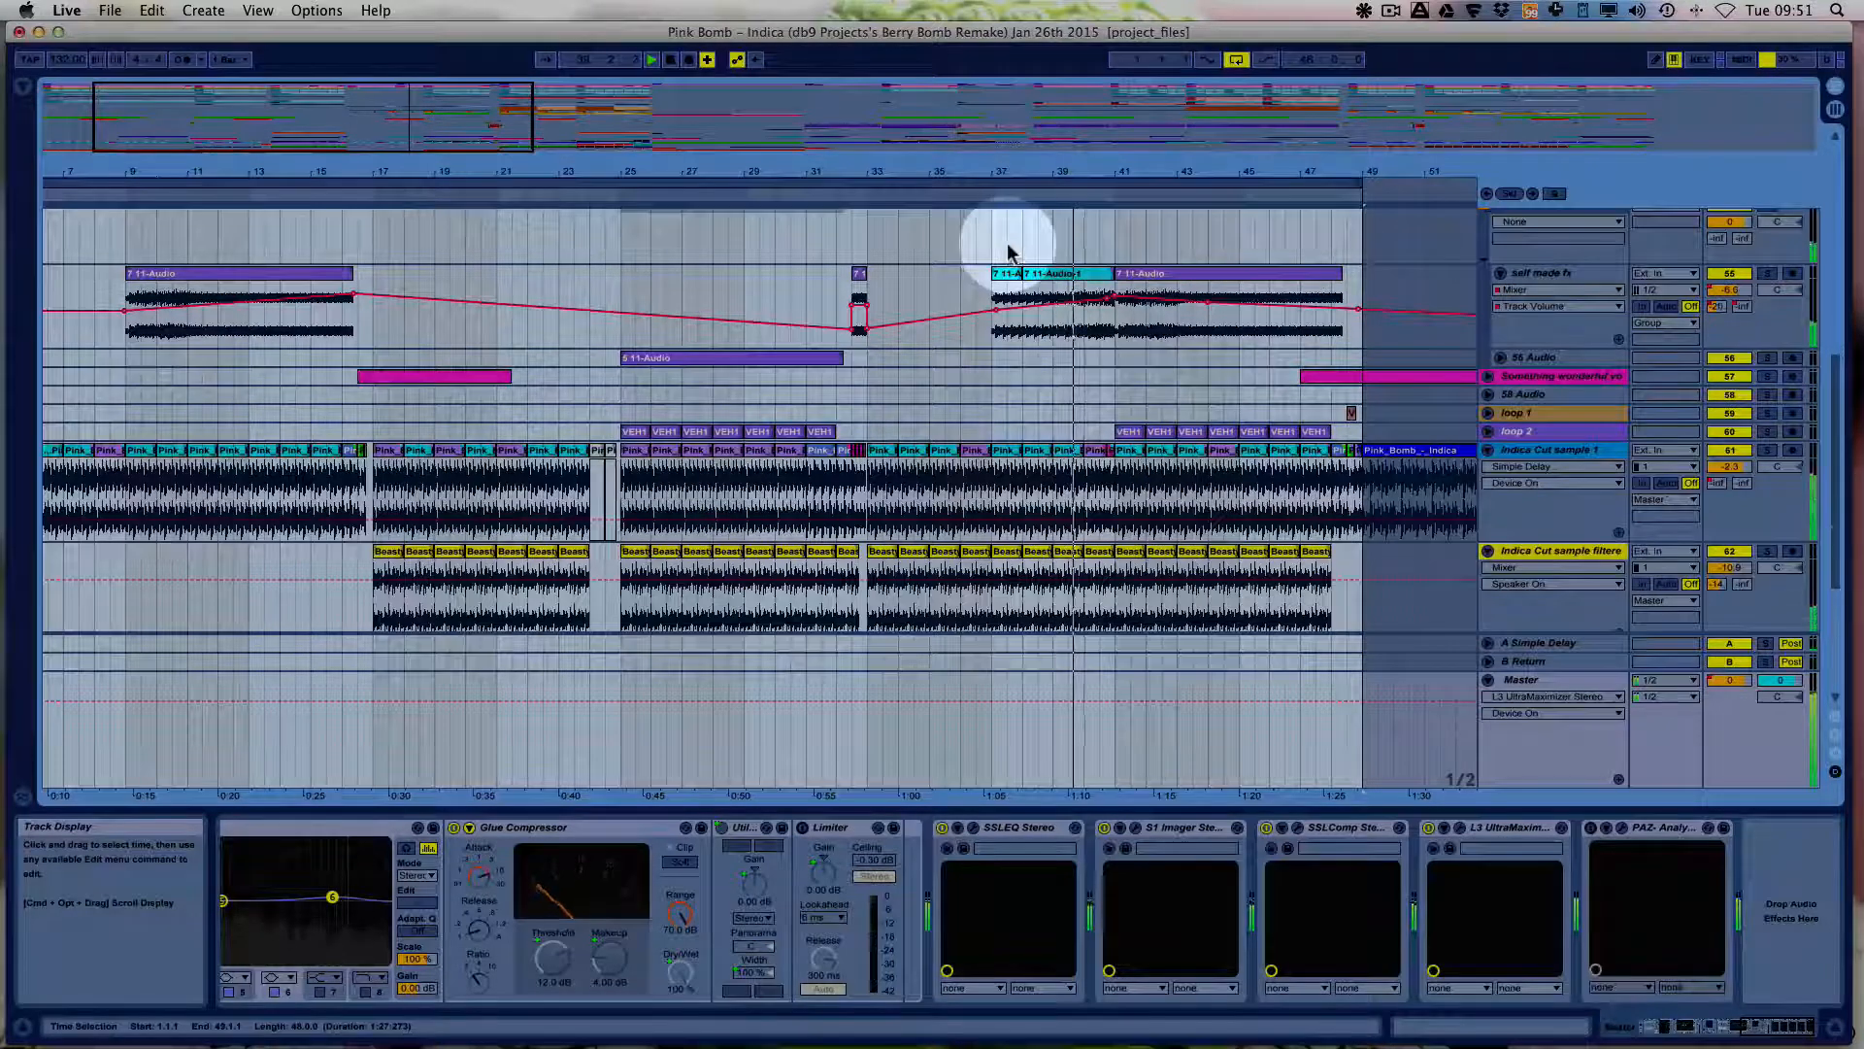
{"action": "scroll", "coordinate": [1006, 251], "scroll_direction": "up", "scroll_amount": 1}
{"action": "scroll", "coordinate": [1117, 320], "scroll_direction": "up", "scroll_amount": 15}
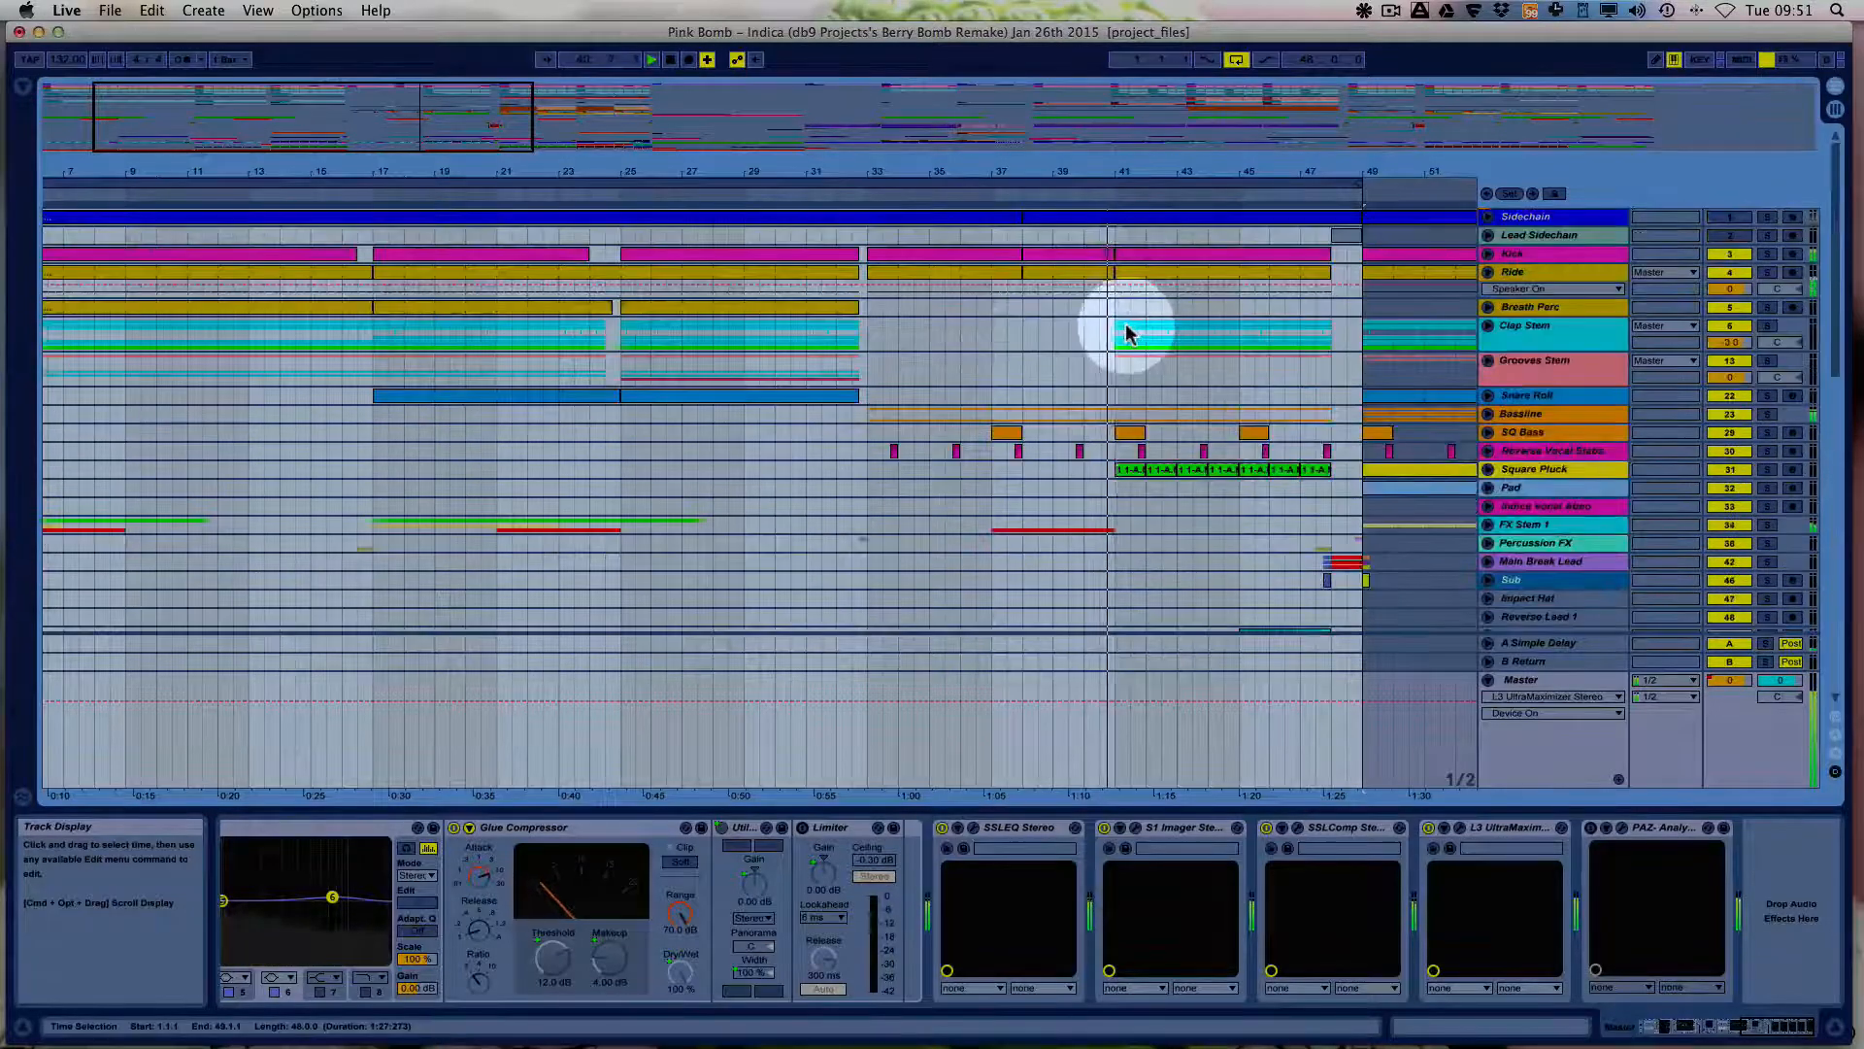
Fold the Master track, unfold Square Pluck and open its Sylenth1 interface.
{"action": "left_click", "coordinate": [1488, 679]}
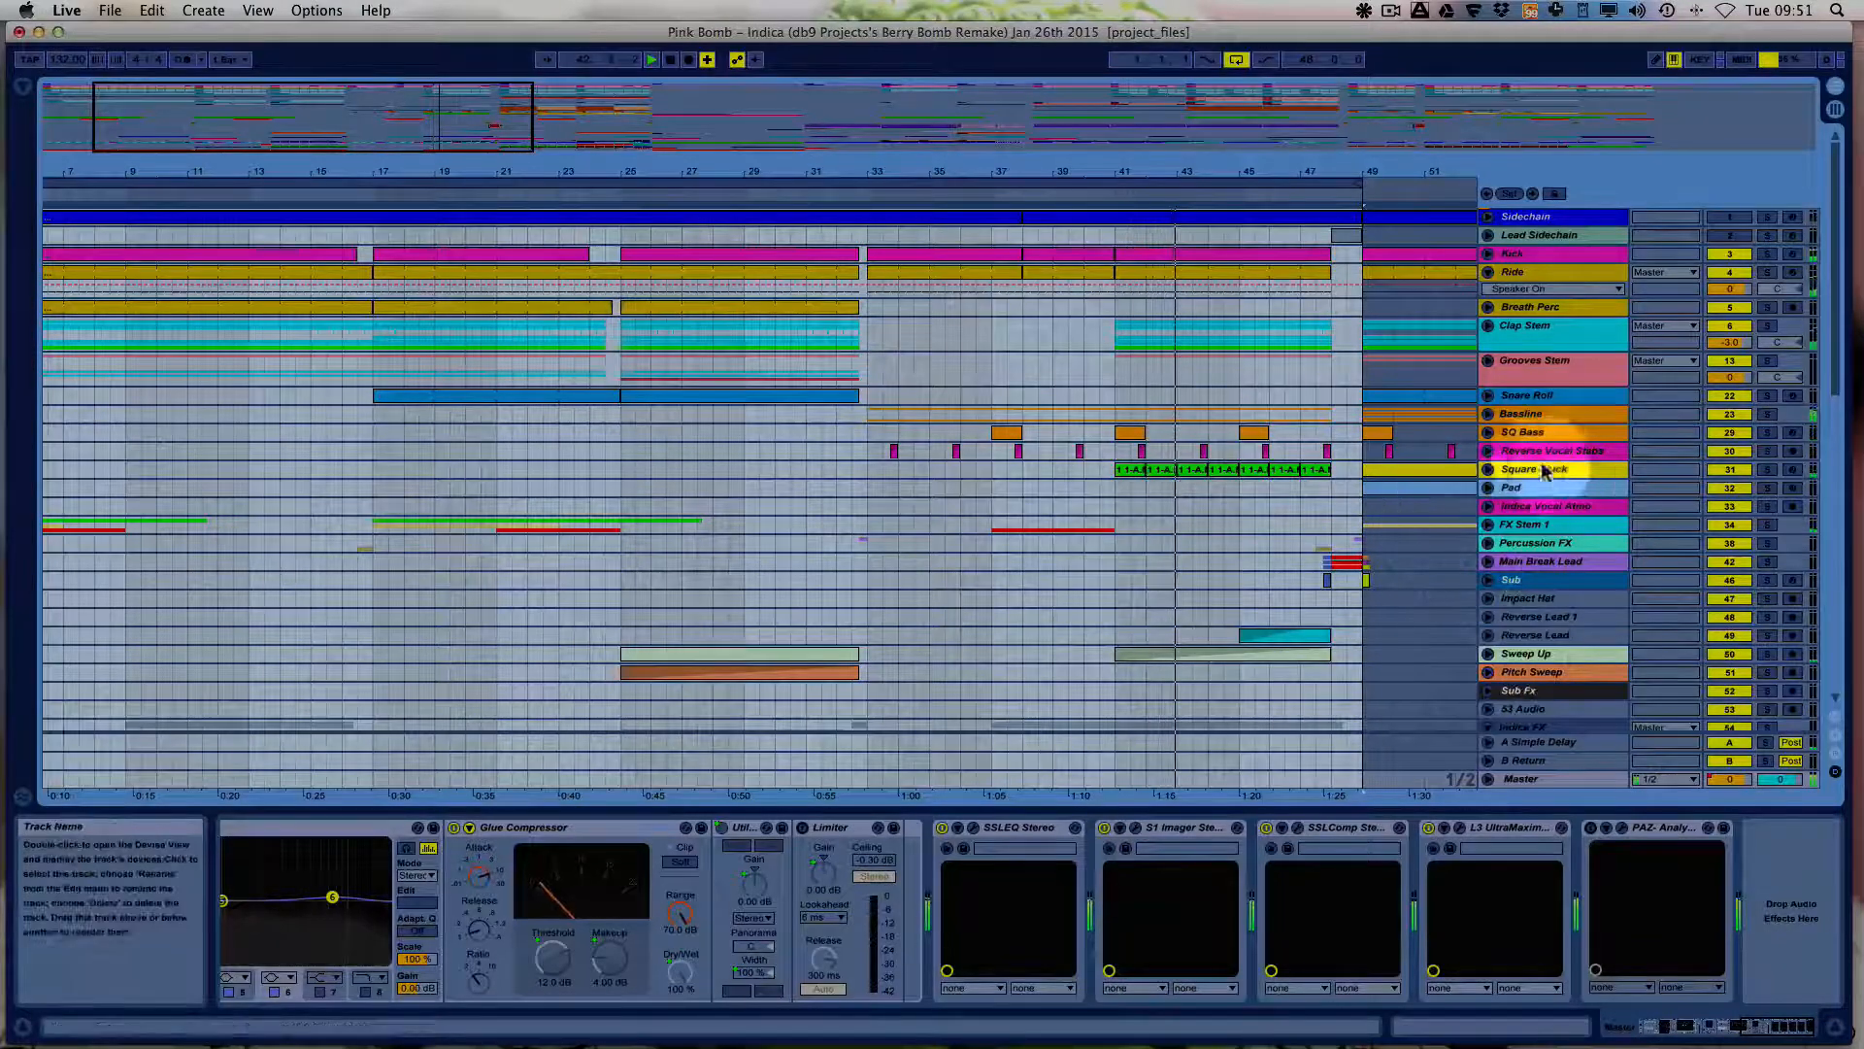
{"action": "left_click", "coordinate": [1488, 469]}
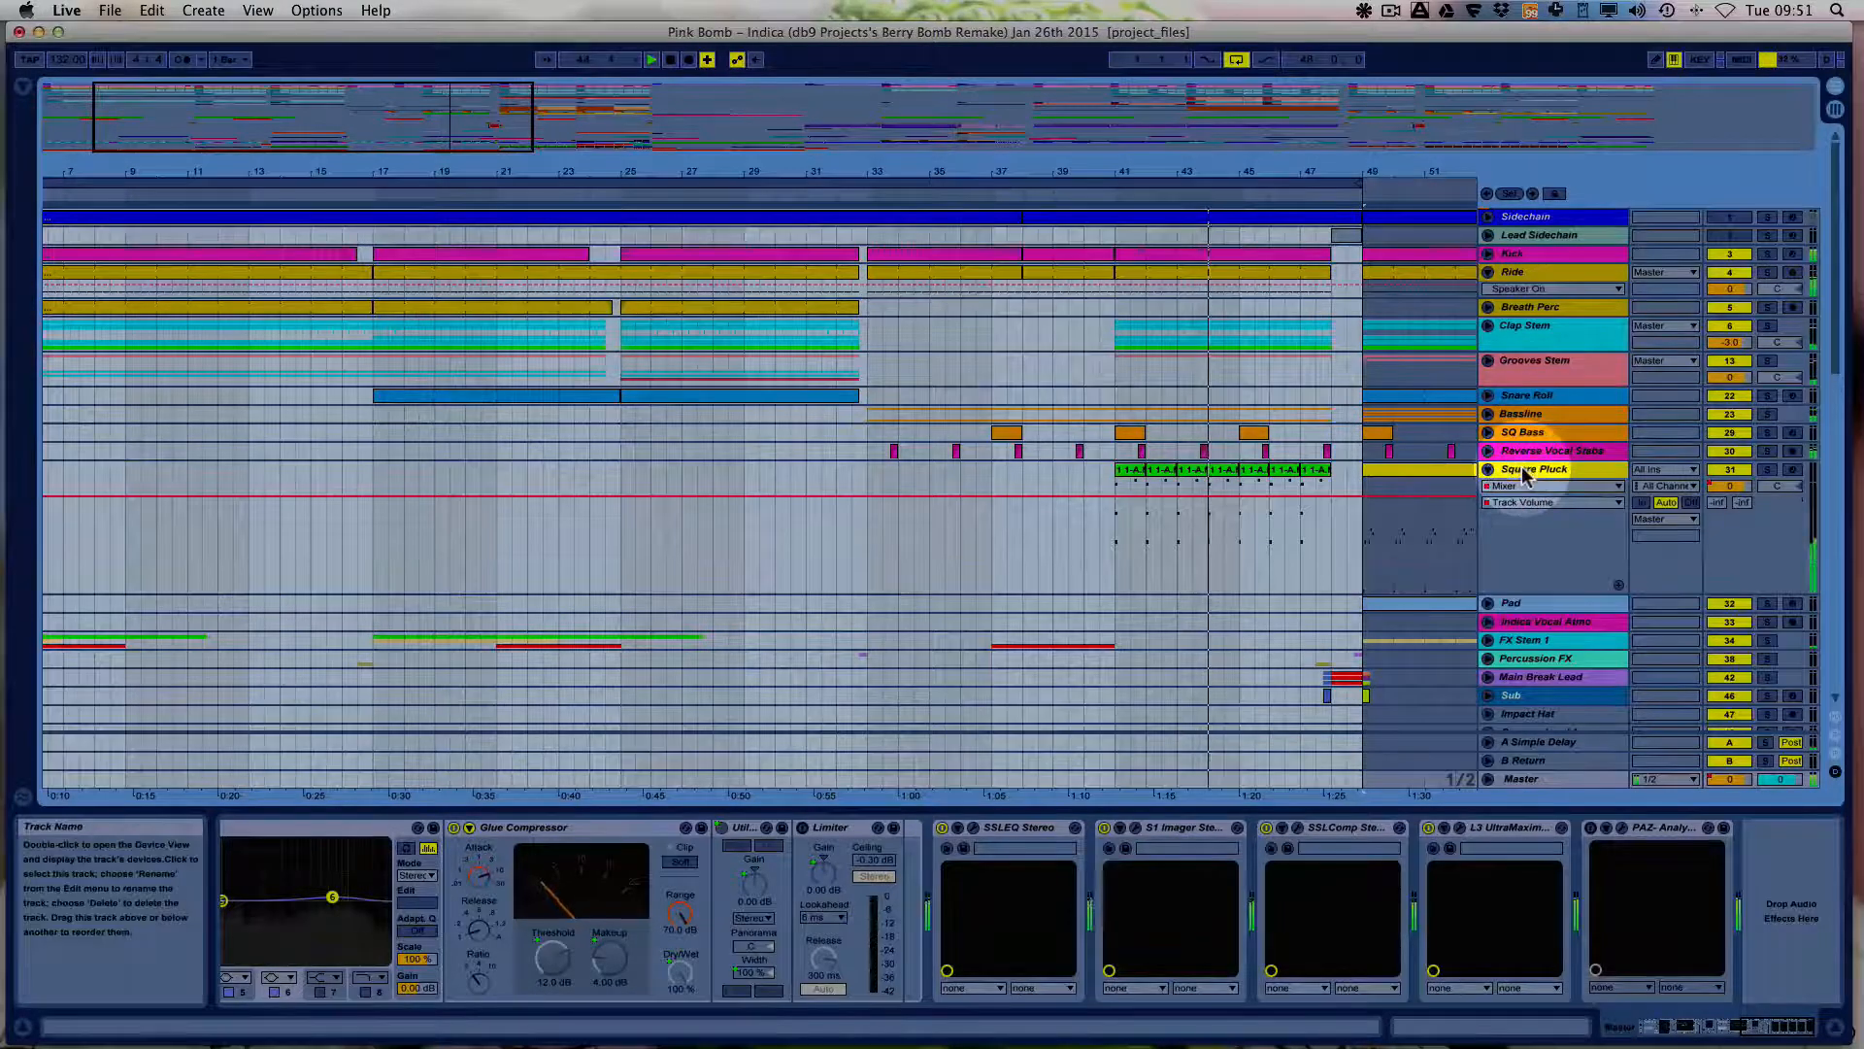
{"action": "left_click", "coordinate": [1523, 469]}
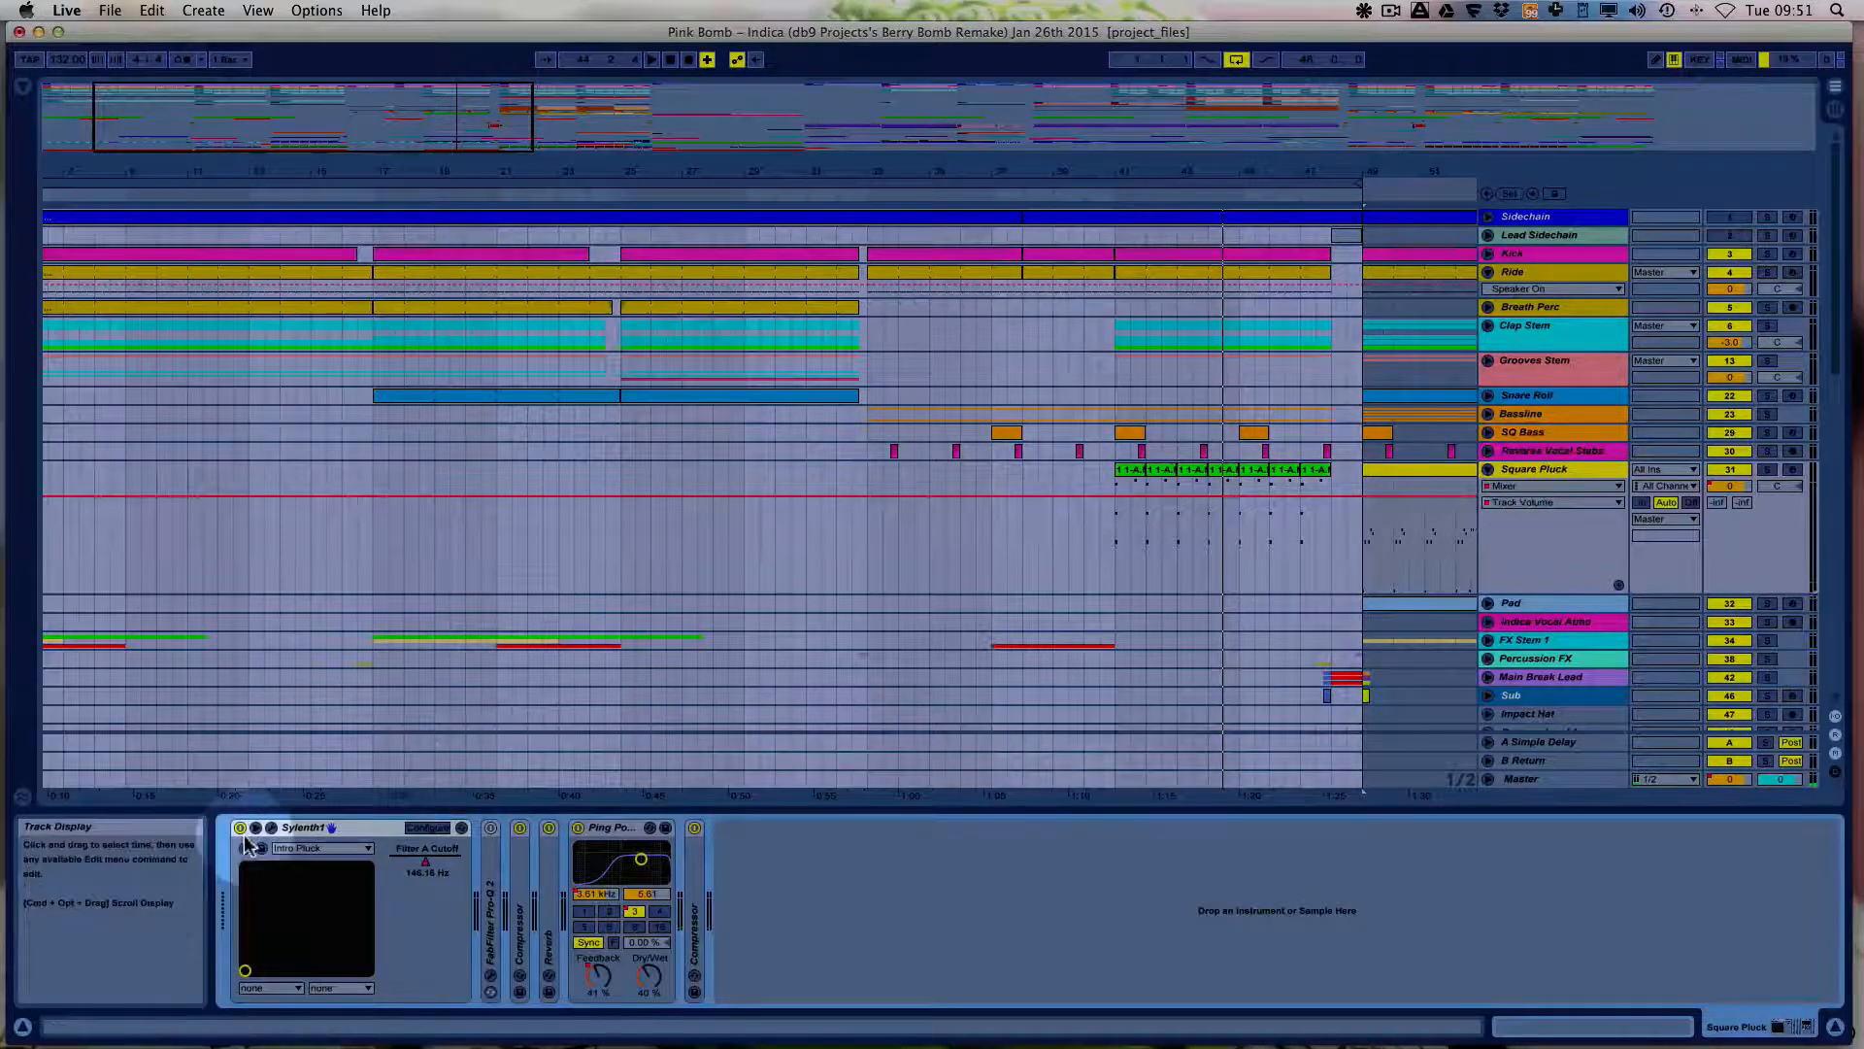
{"action": "left_click", "coordinate": [272, 827]}
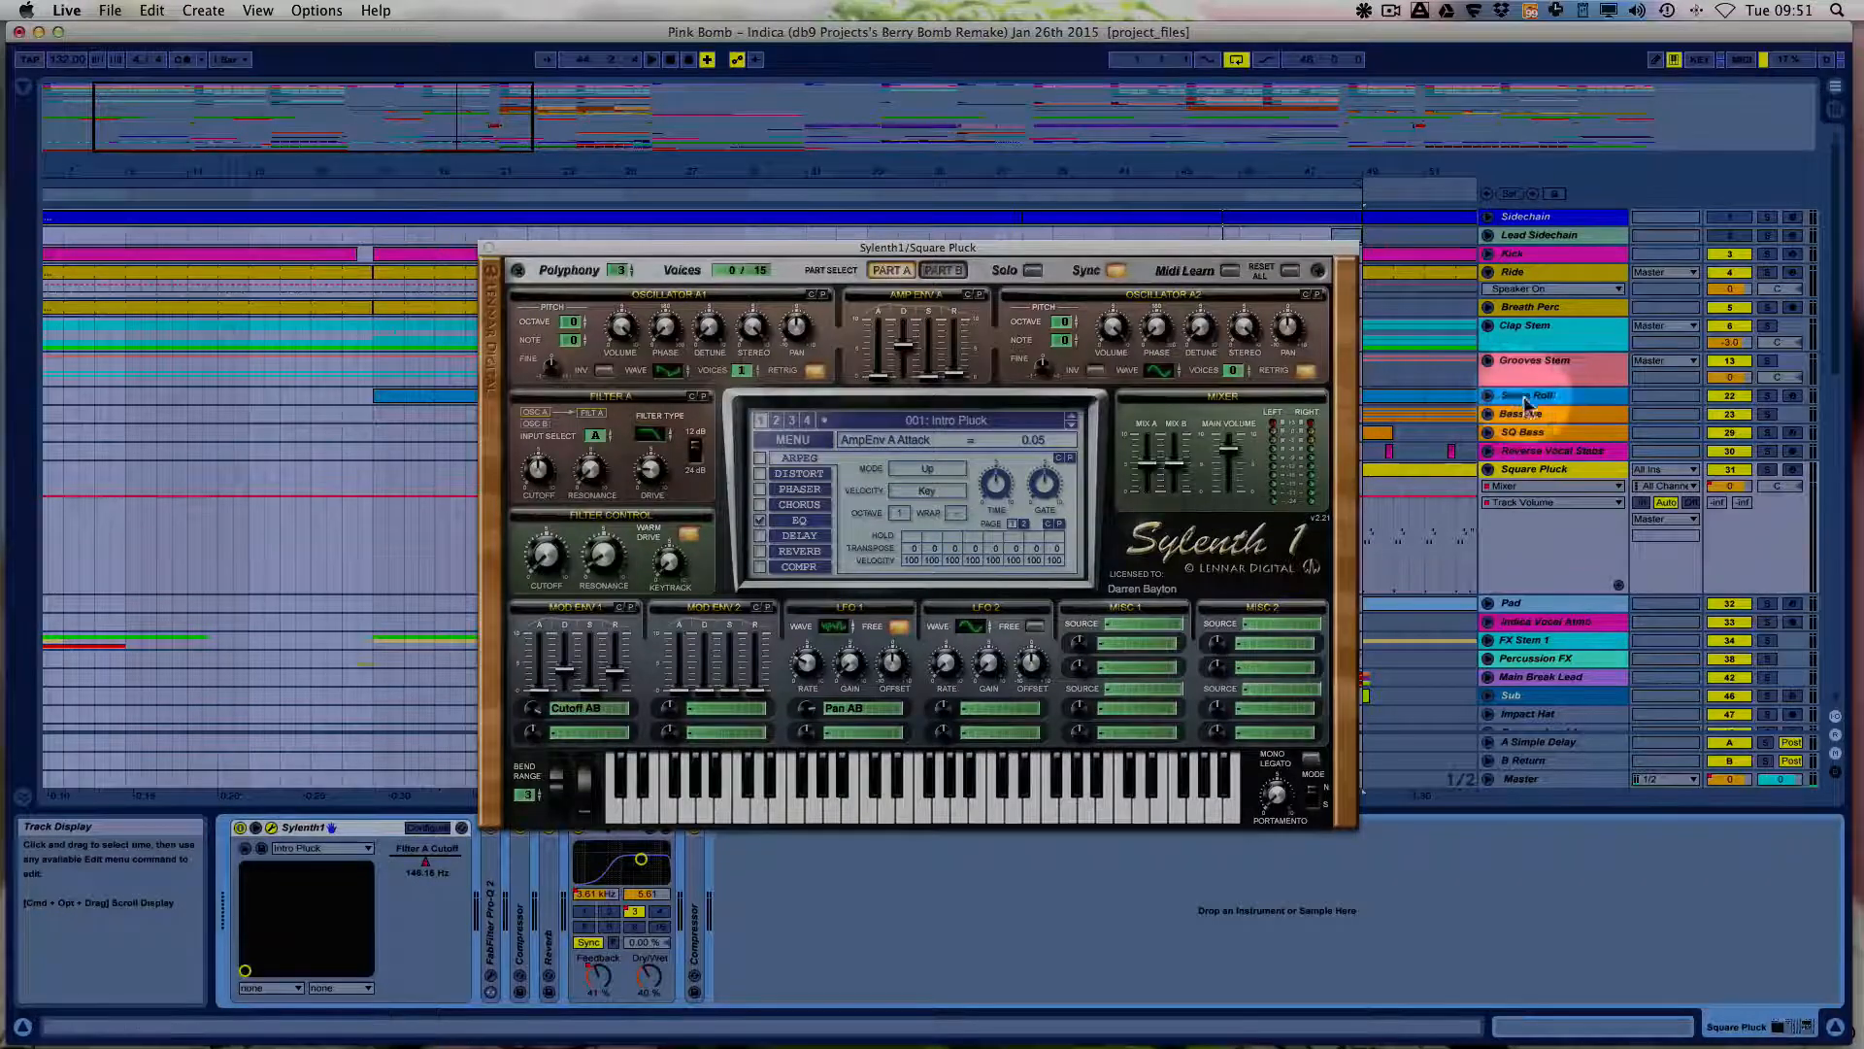
Solo the Square Pluck track and play it from bar 41, keeping its Sylenth1 window clear of the device chain.
{"action": "left_click", "coordinate": [1769, 471]}
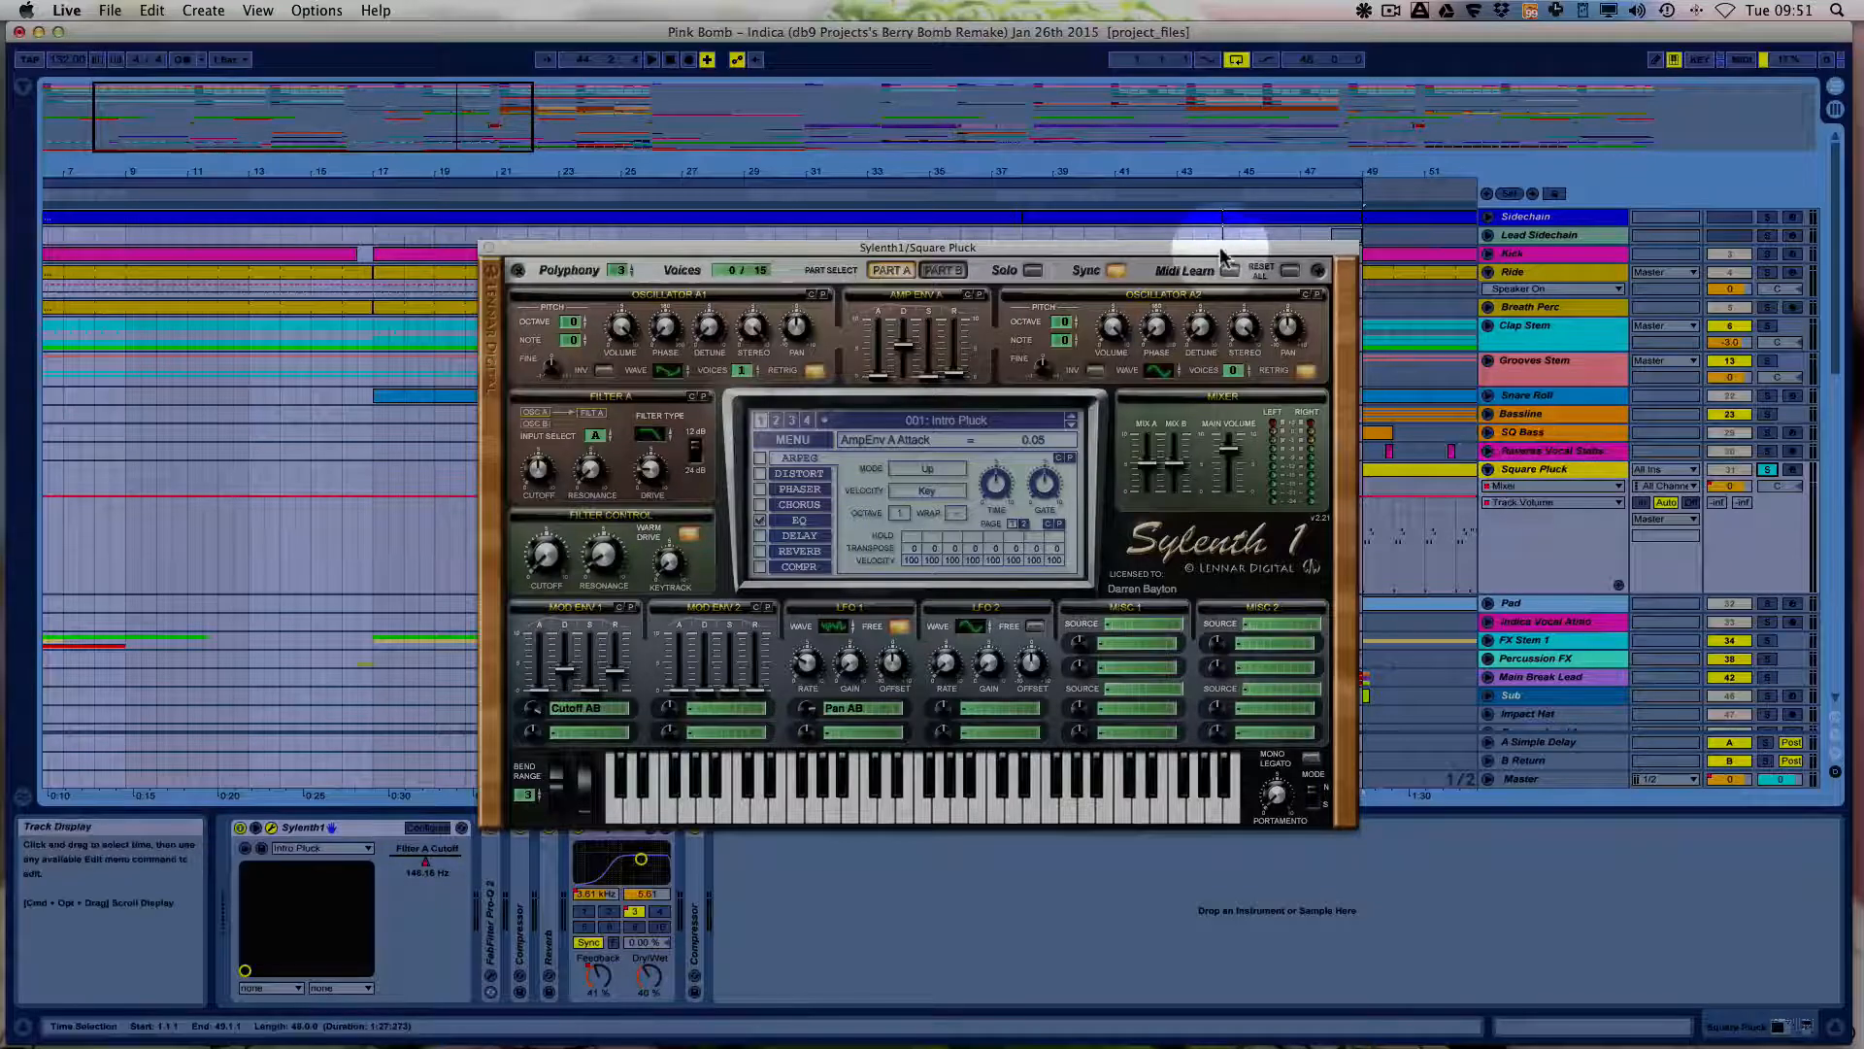
{"action": "left_click_drag", "start_coordinate": [1220, 254], "coordinate": [1041, 317]}
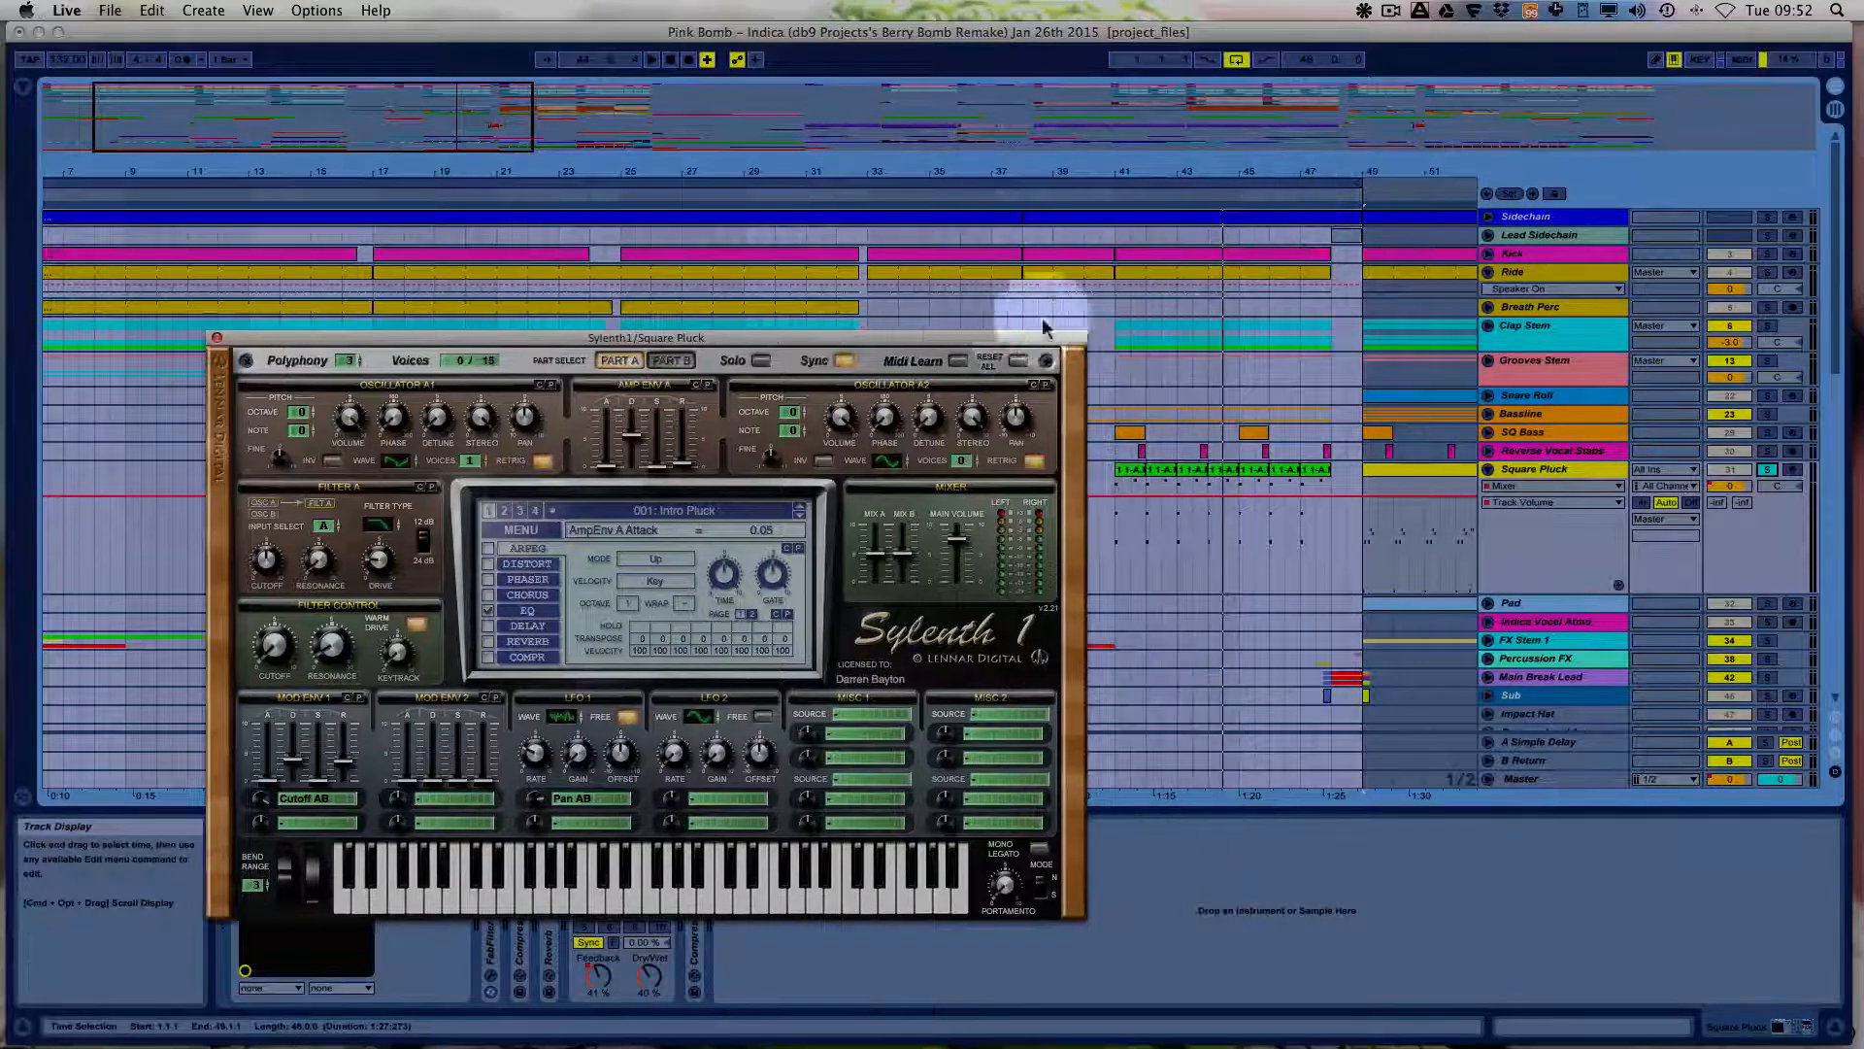
{"action": "left_click", "coordinate": [1112, 196]}
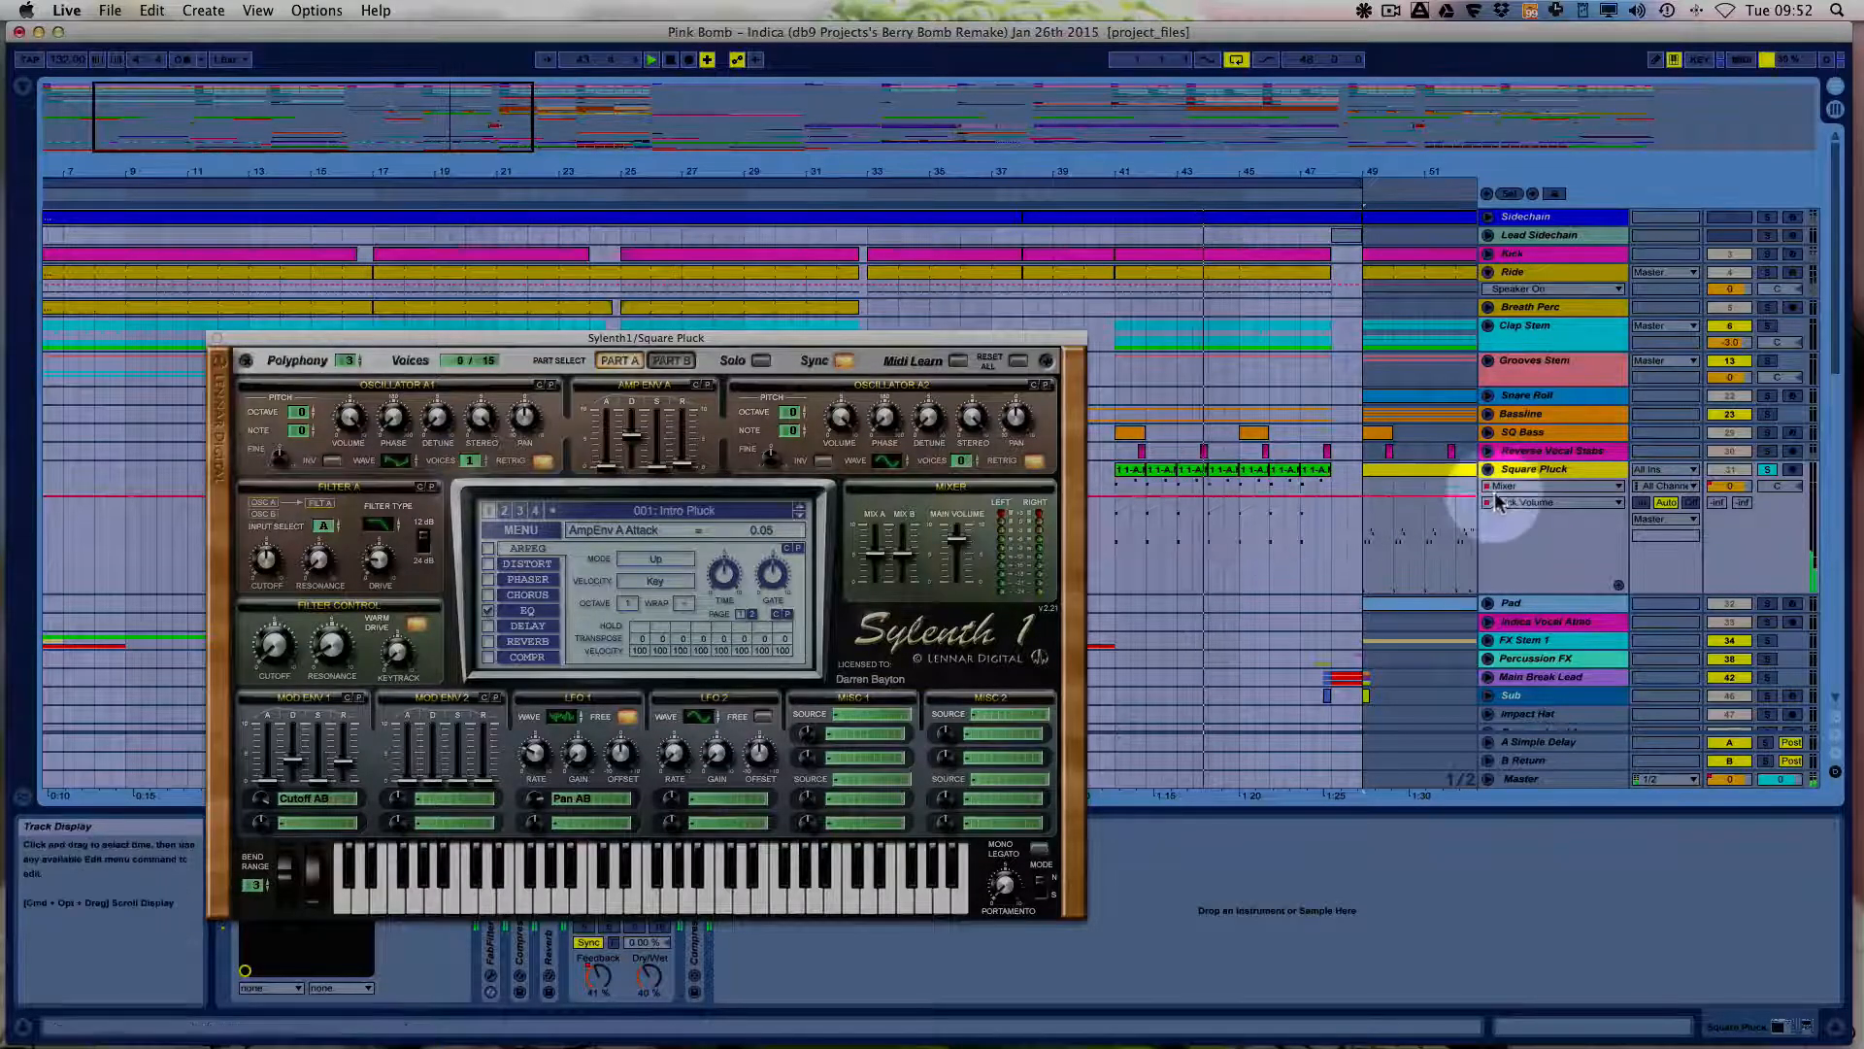
{"action": "left_click", "coordinate": [1539, 473]}
{"action": "left_click_drag", "start_coordinate": [607, 338], "coordinate": [857, 156]}
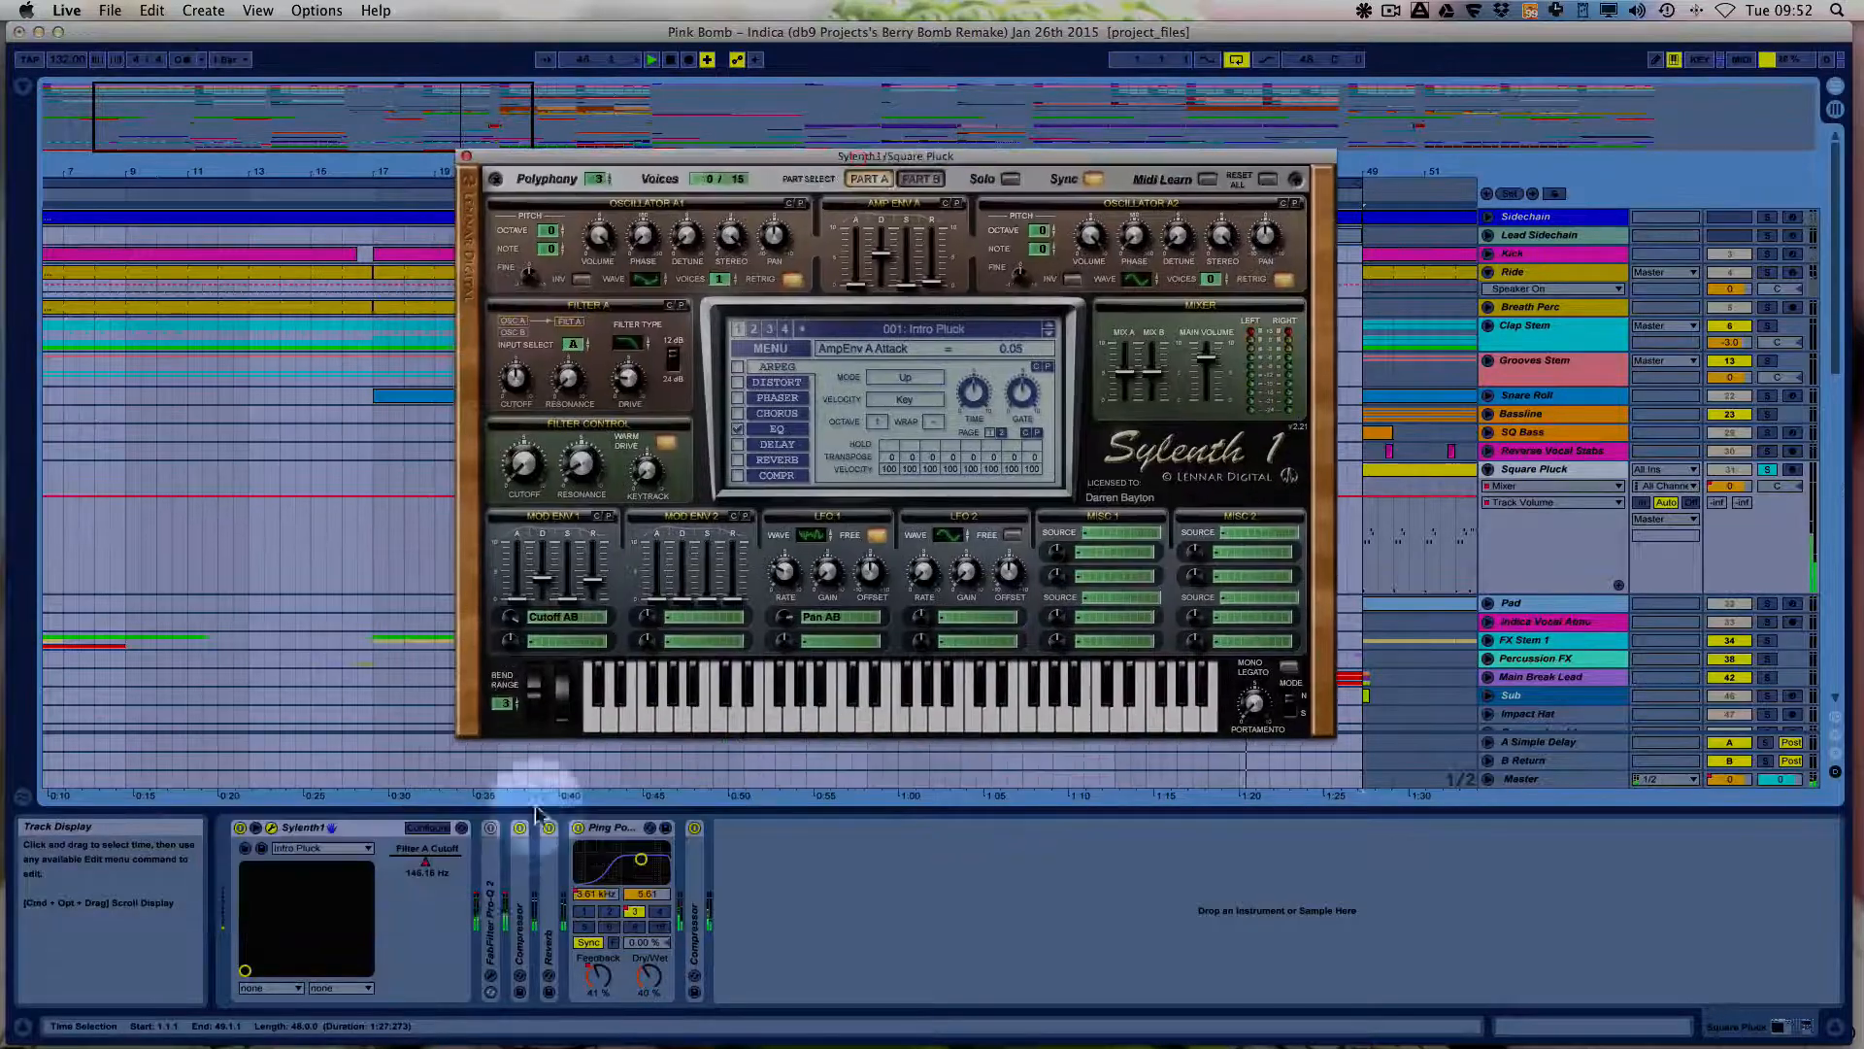
{"action": "double_click", "coordinate": [517, 879]}
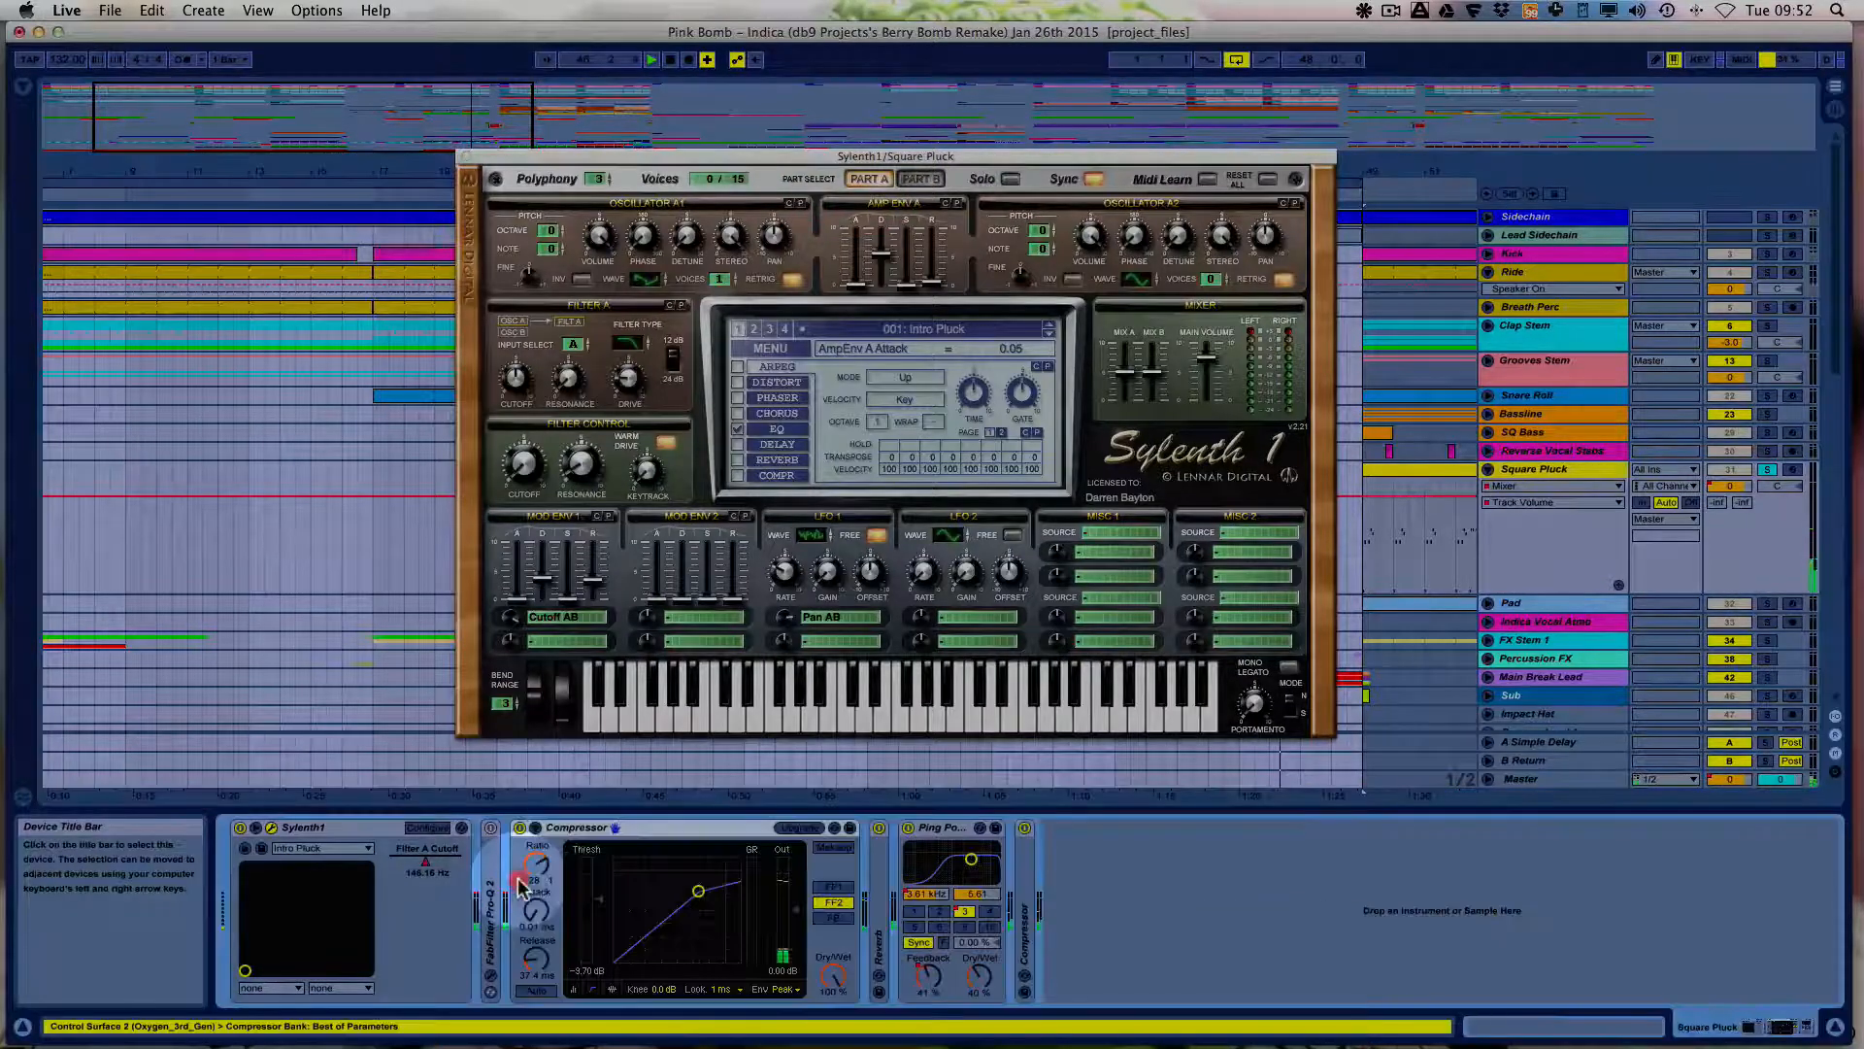
{"action": "double_click", "coordinate": [881, 894]}
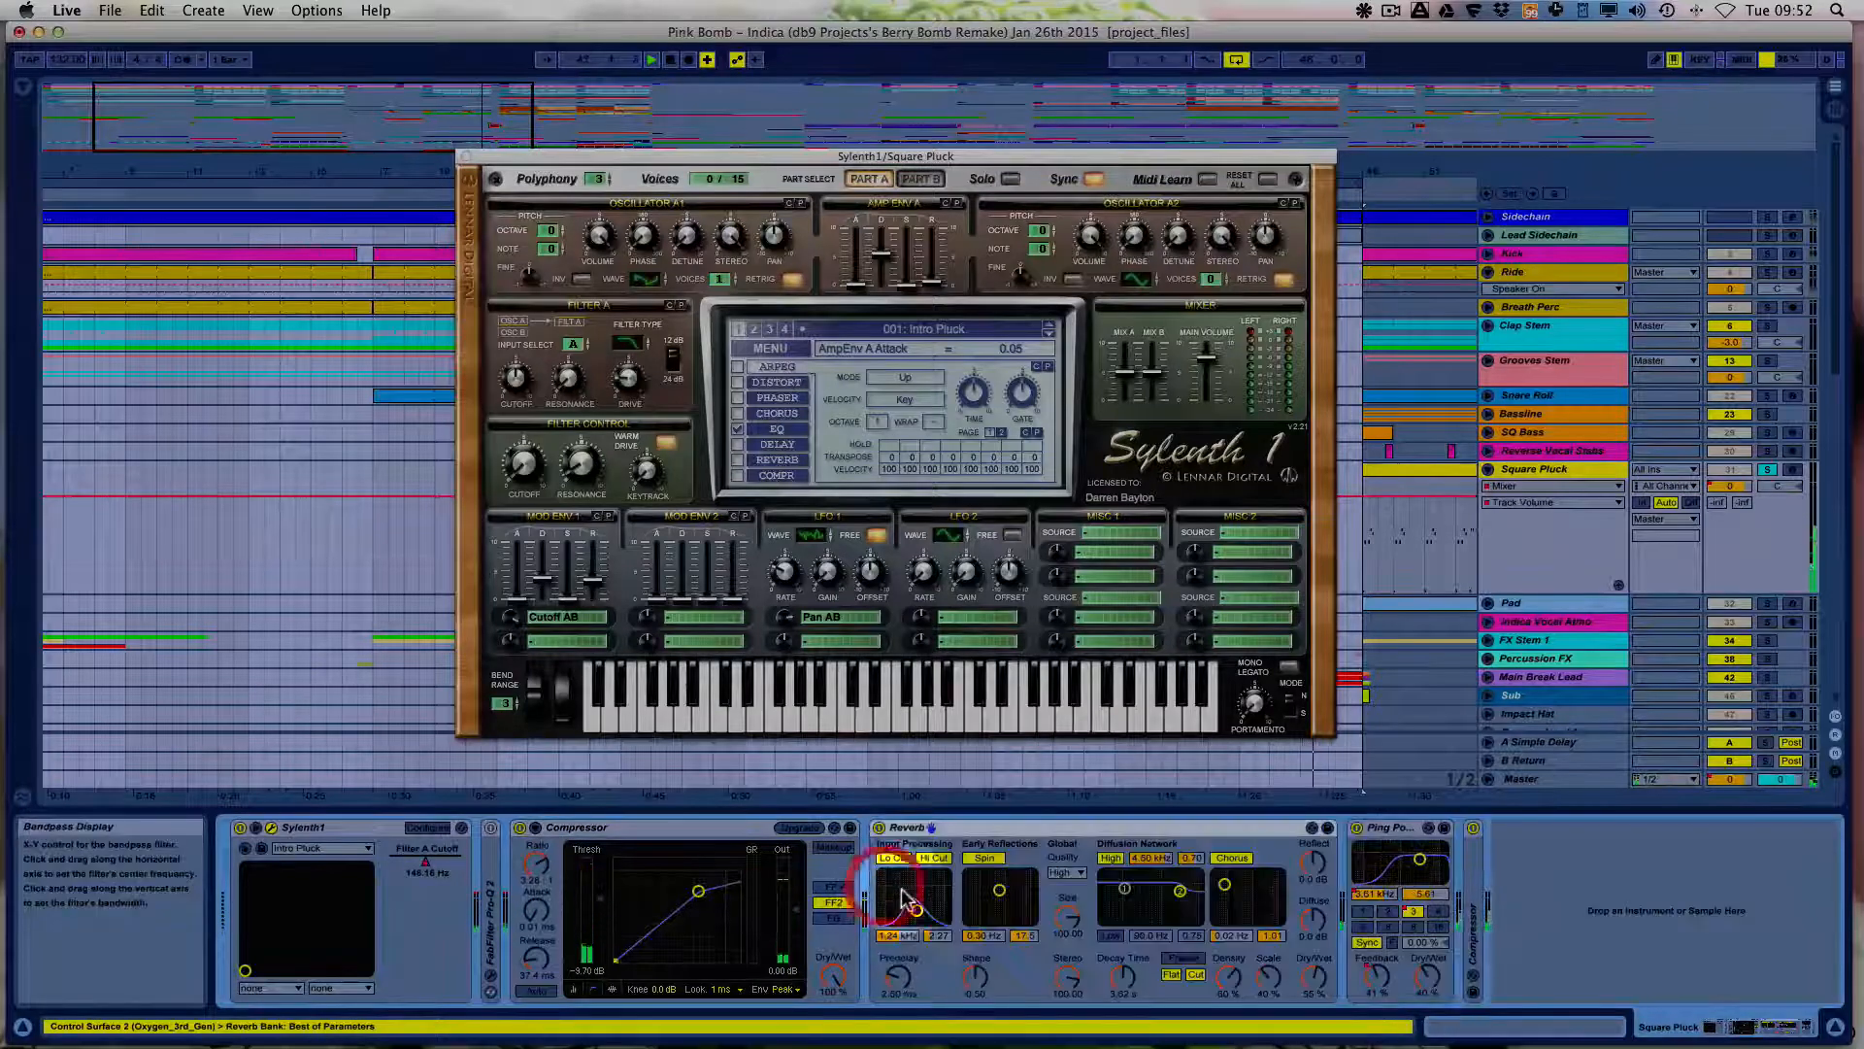
{"action": "double_click", "coordinate": [1477, 898]}
{"action": "mouse_move", "coordinate": [1730, 1027]}
{"action": "left_mouse_down"}
{"action": "mouse_move", "coordinate": [1759, 1031]}
{"action": "mouse_move", "coordinate": [1709, 1041]}
{"action": "left_mouse_up"}
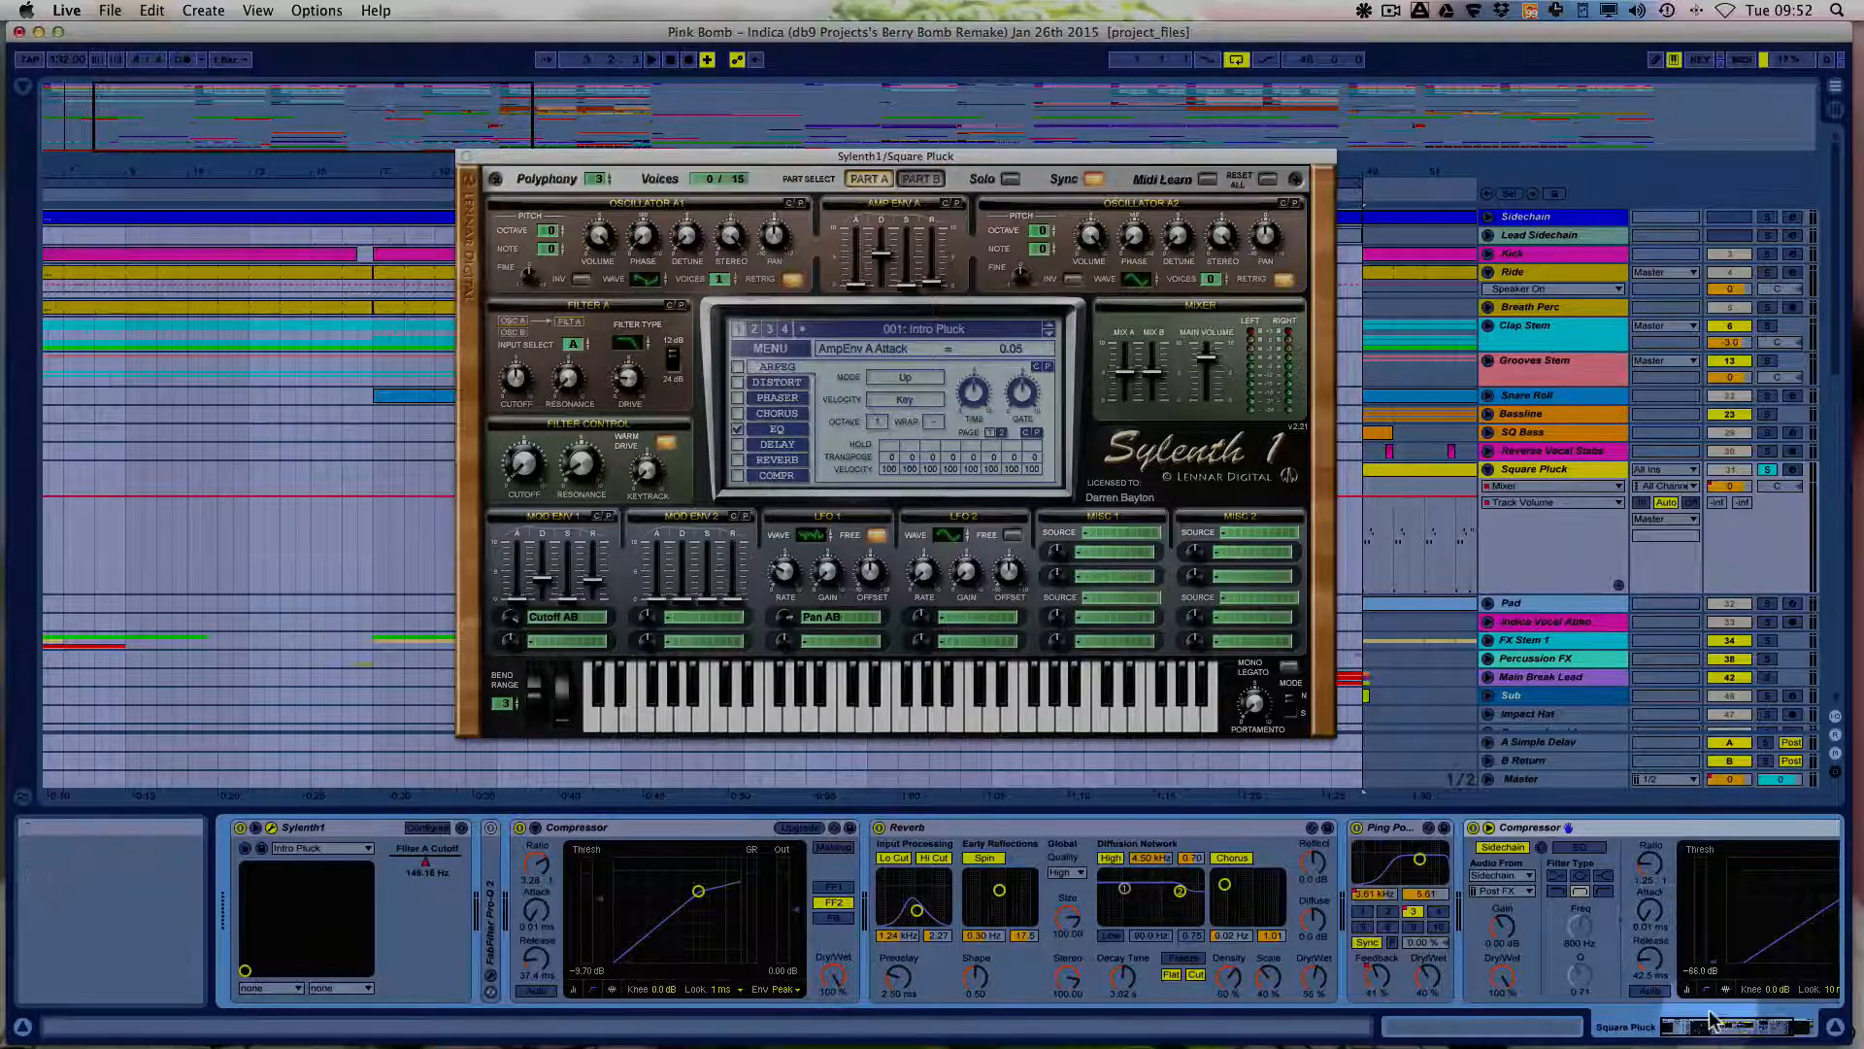
{"action": "mouse_move", "coordinate": [1709, 1035]}
{"action": "left_mouse_down"}
{"action": "mouse_move", "coordinate": [1747, 1034]}
{"action": "mouse_move", "coordinate": [1723, 1031]}
{"action": "left_mouse_up"}
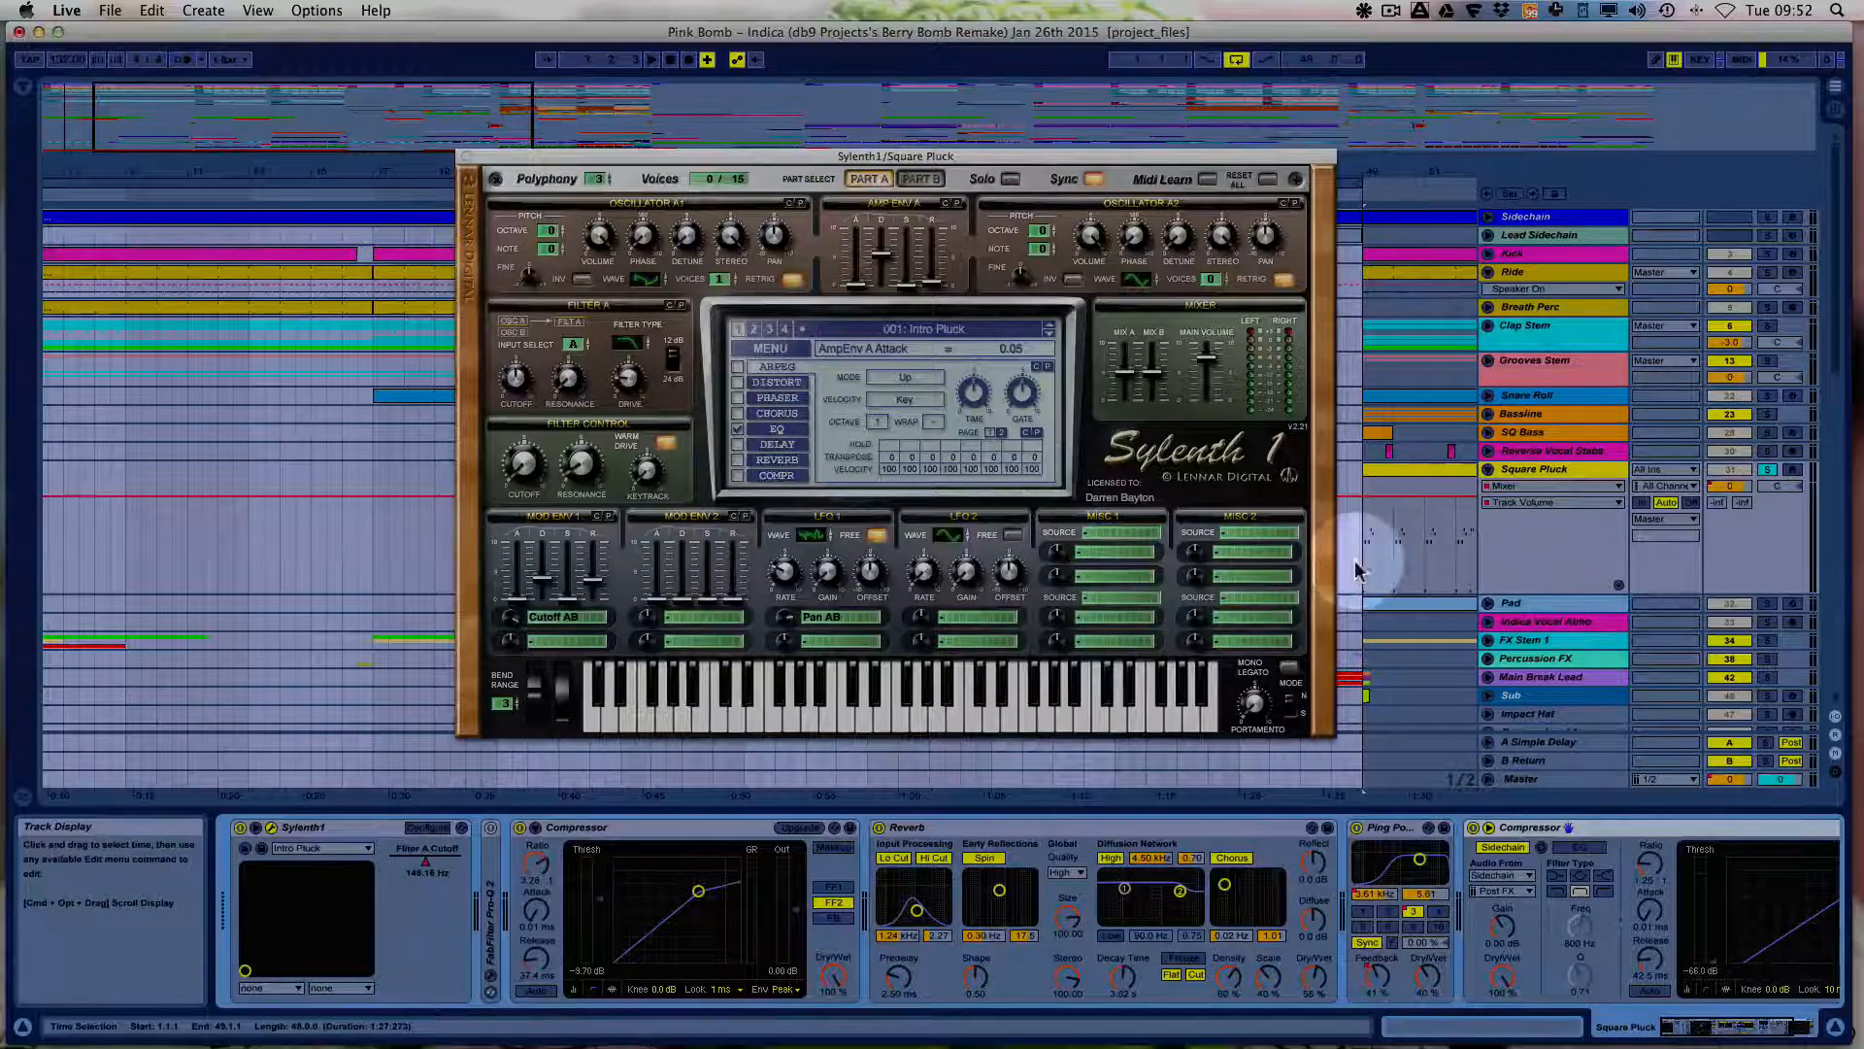
Close the Sylenth1 window and fold the Square Pluck, Indica Cut sample 1 and filtered Indica Cut sample tracks.
{"action": "left_click", "coordinate": [465, 155]}
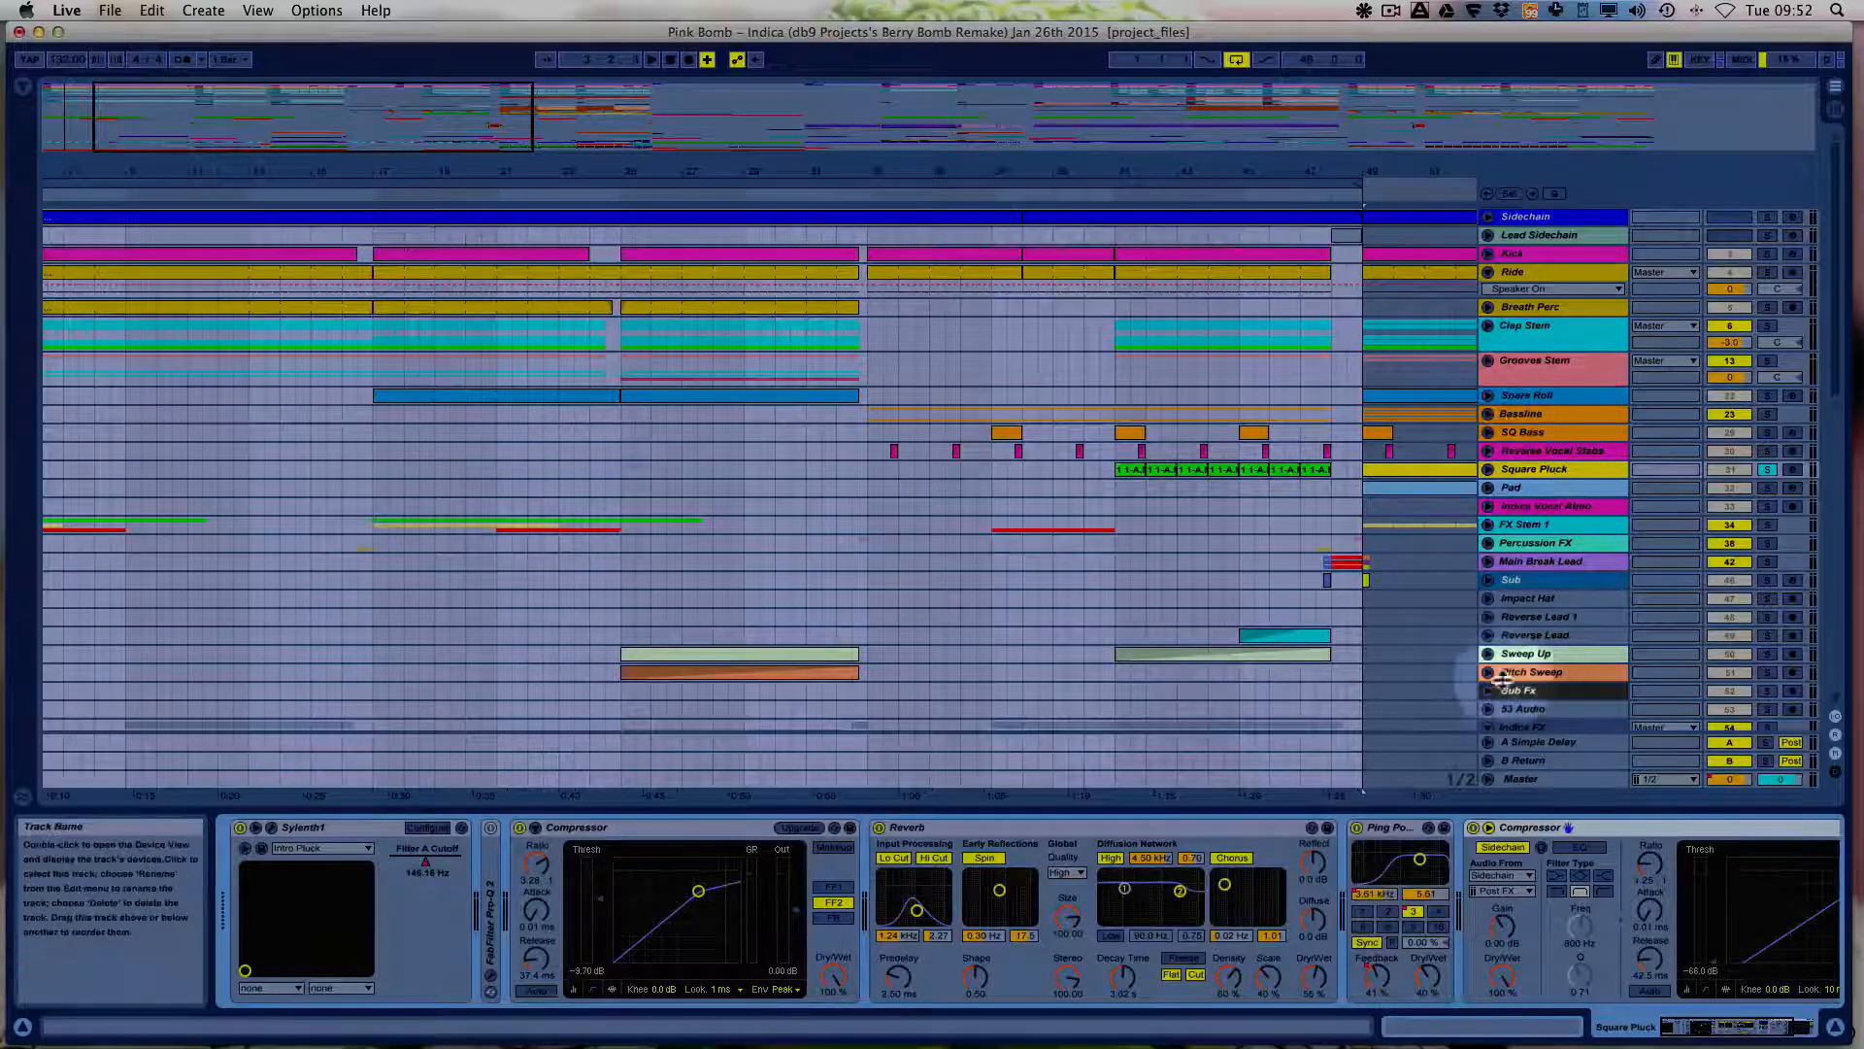
{"action": "scroll", "coordinate": [1443, 702], "scroll_direction": "down", "scroll_amount": 10}
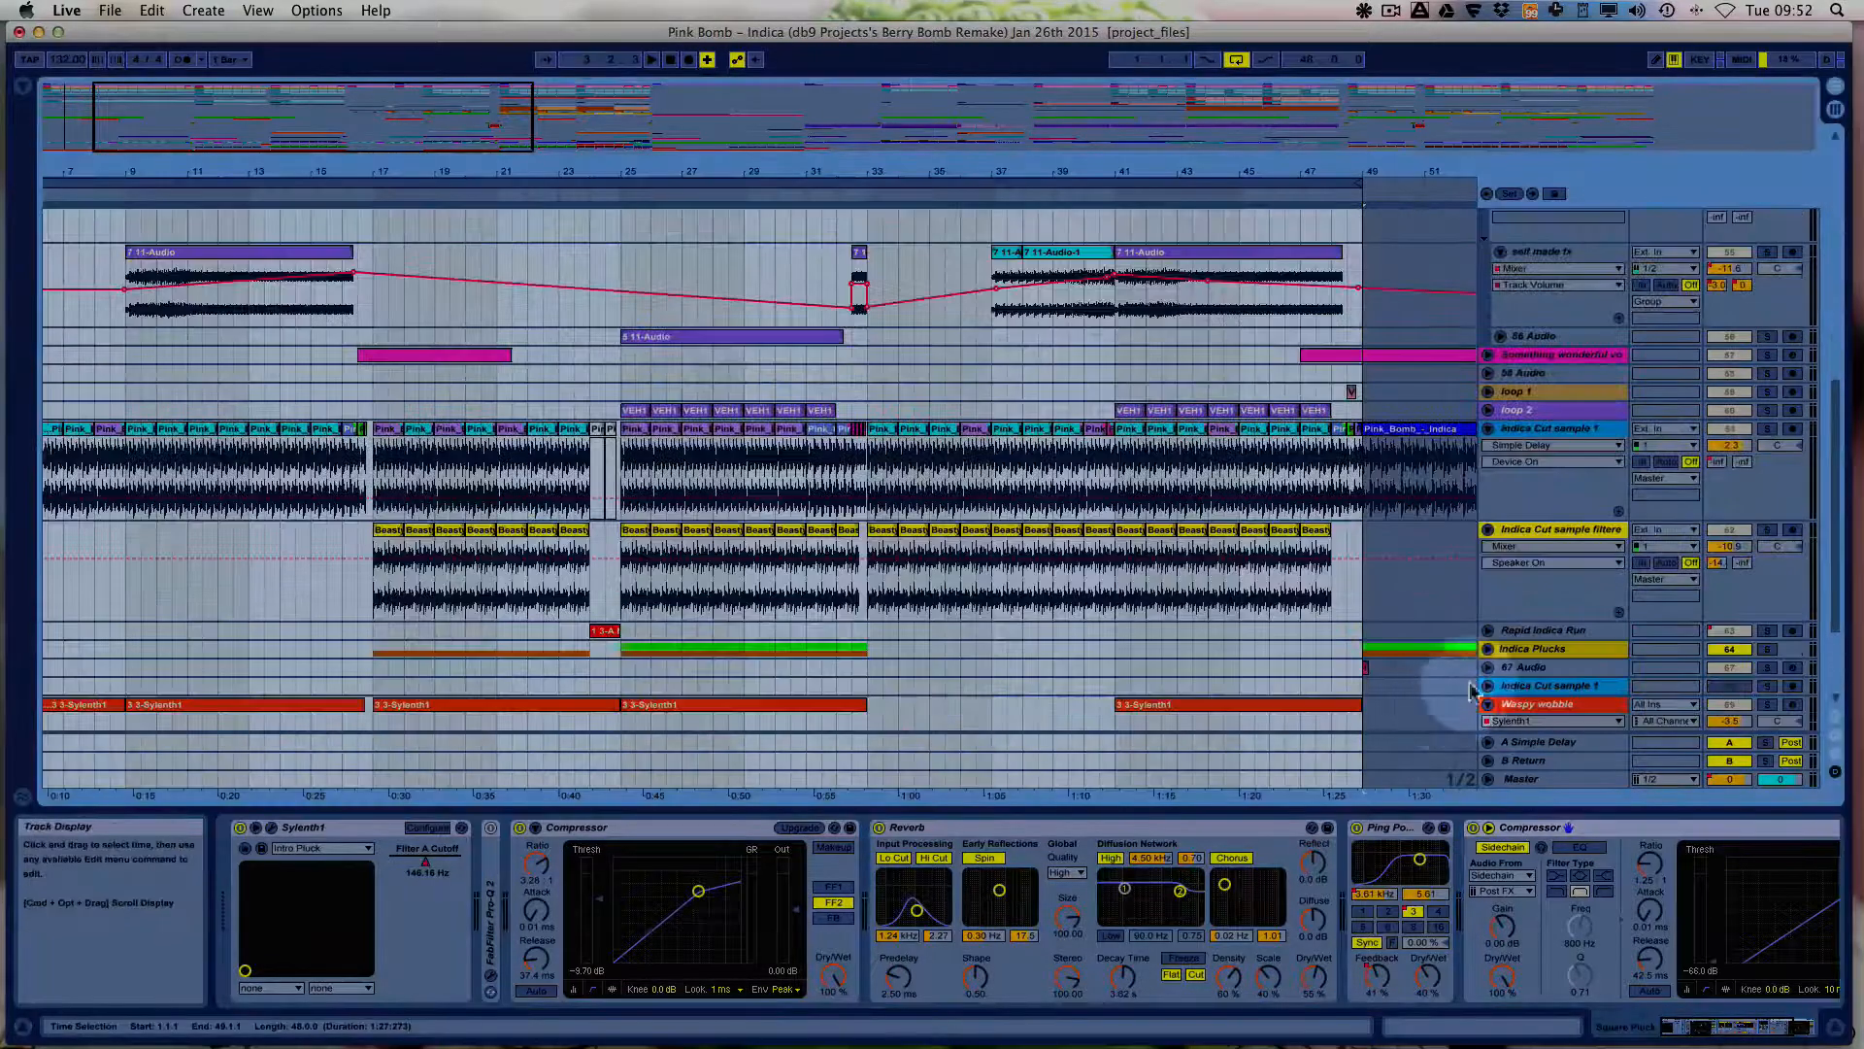
{"action": "left_click", "coordinate": [1487, 529]}
{"action": "left_click", "coordinate": [1487, 429]}
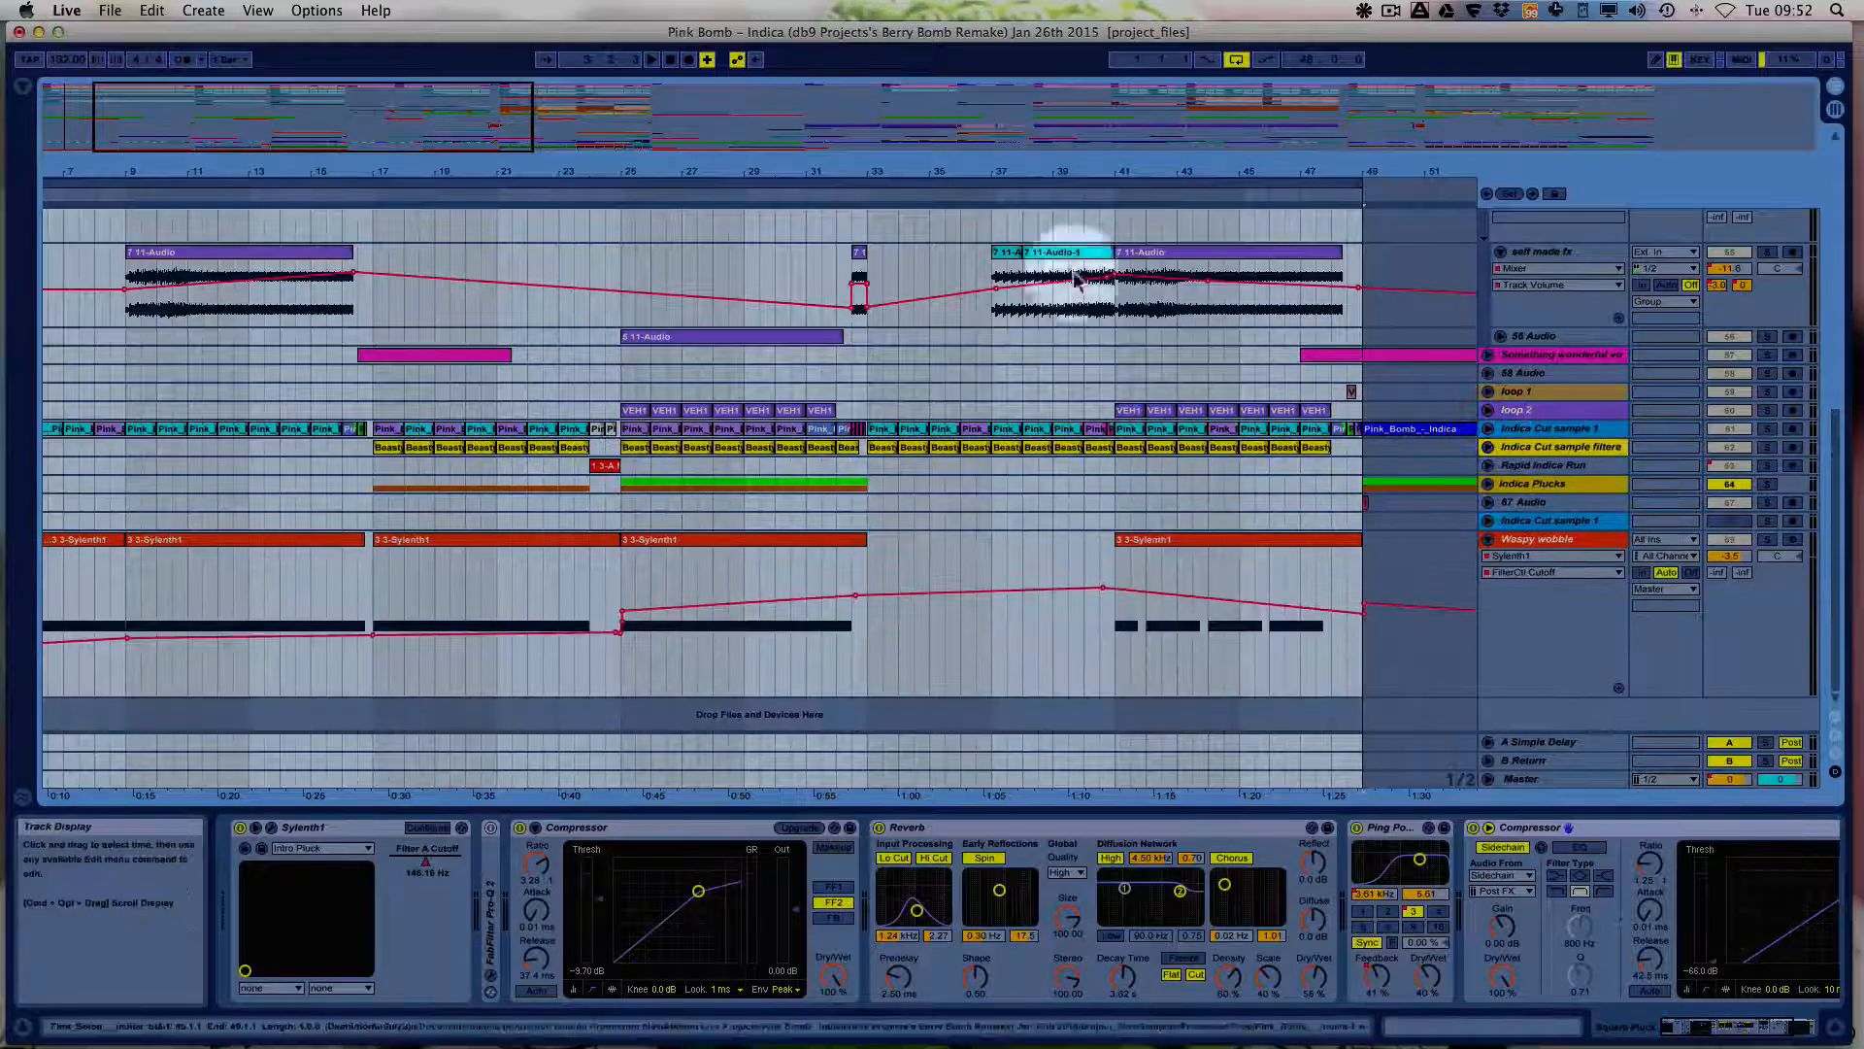
Solo the Waspy wobble track with its cutoff automation shown and play its bar 9 clip as a loop.
{"action": "left_click_drag", "start_coordinate": [887, 175], "coordinate": [885, 163]}
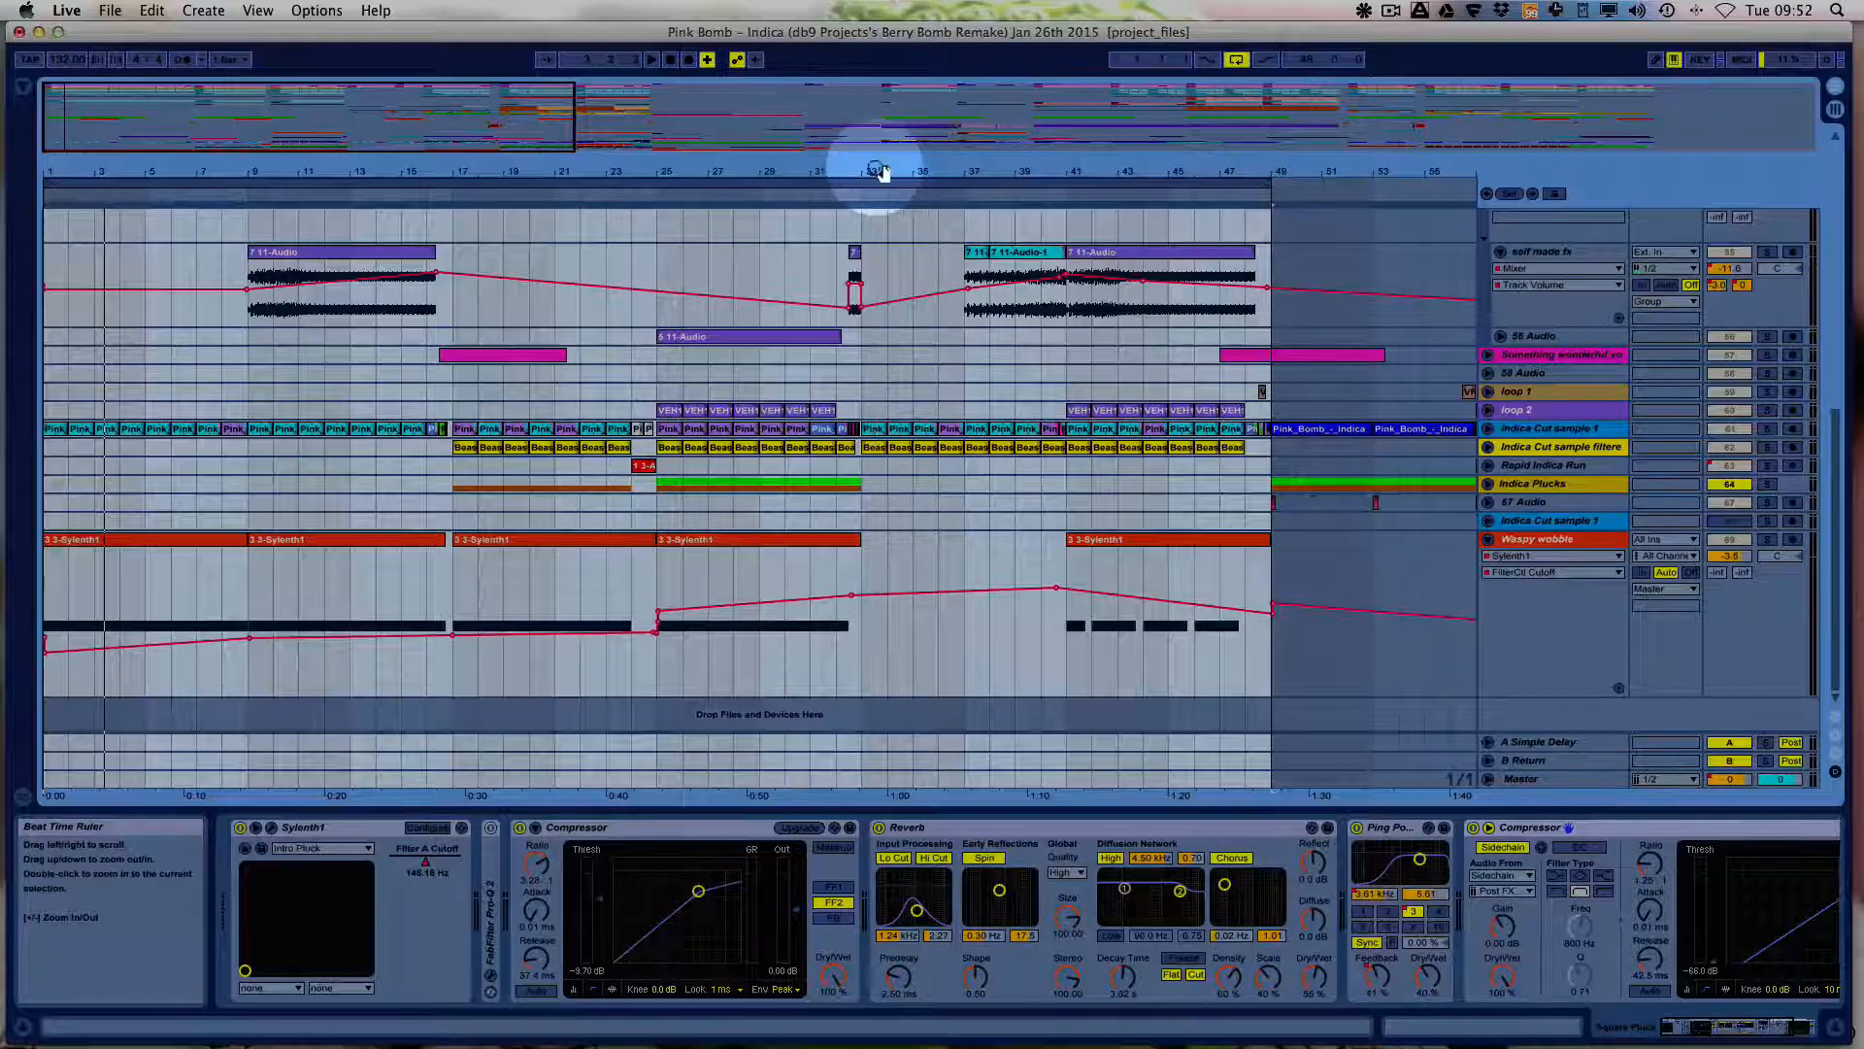
{"action": "left_click", "coordinate": [1331, 522]}
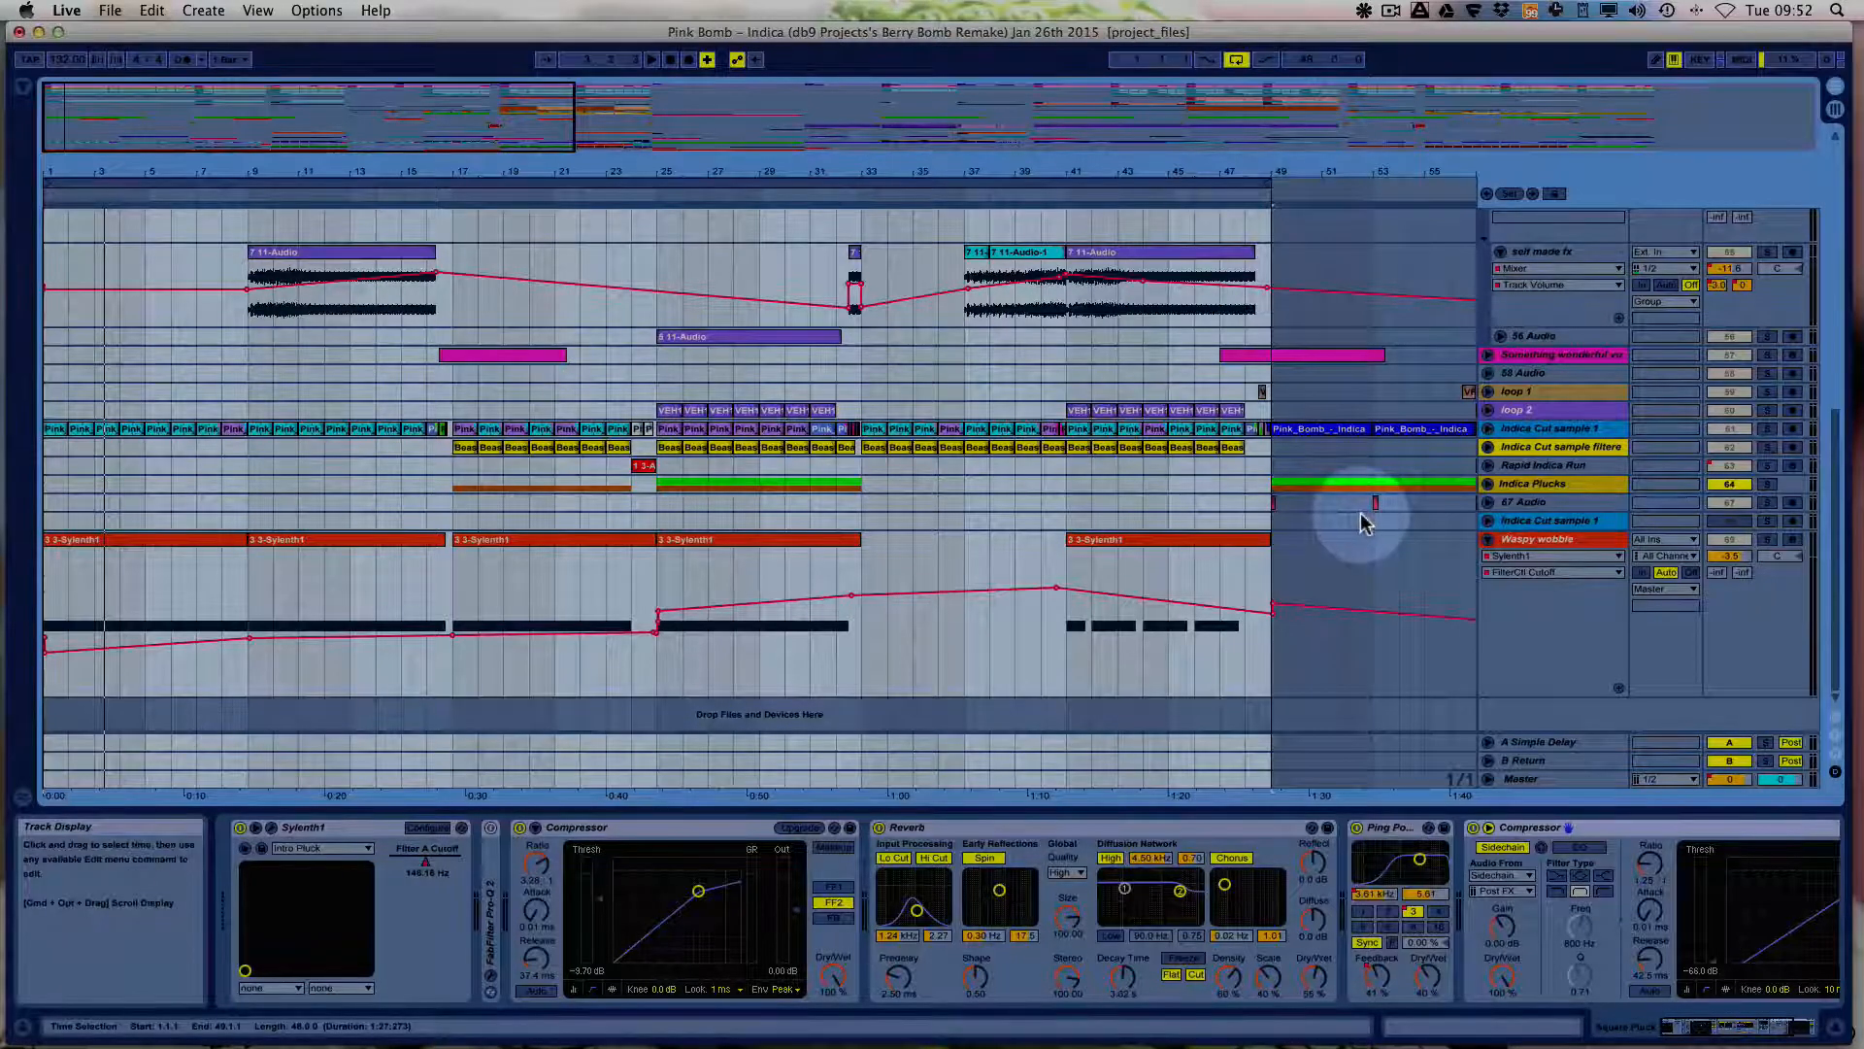
{"action": "left_click", "coordinate": [1490, 544]}
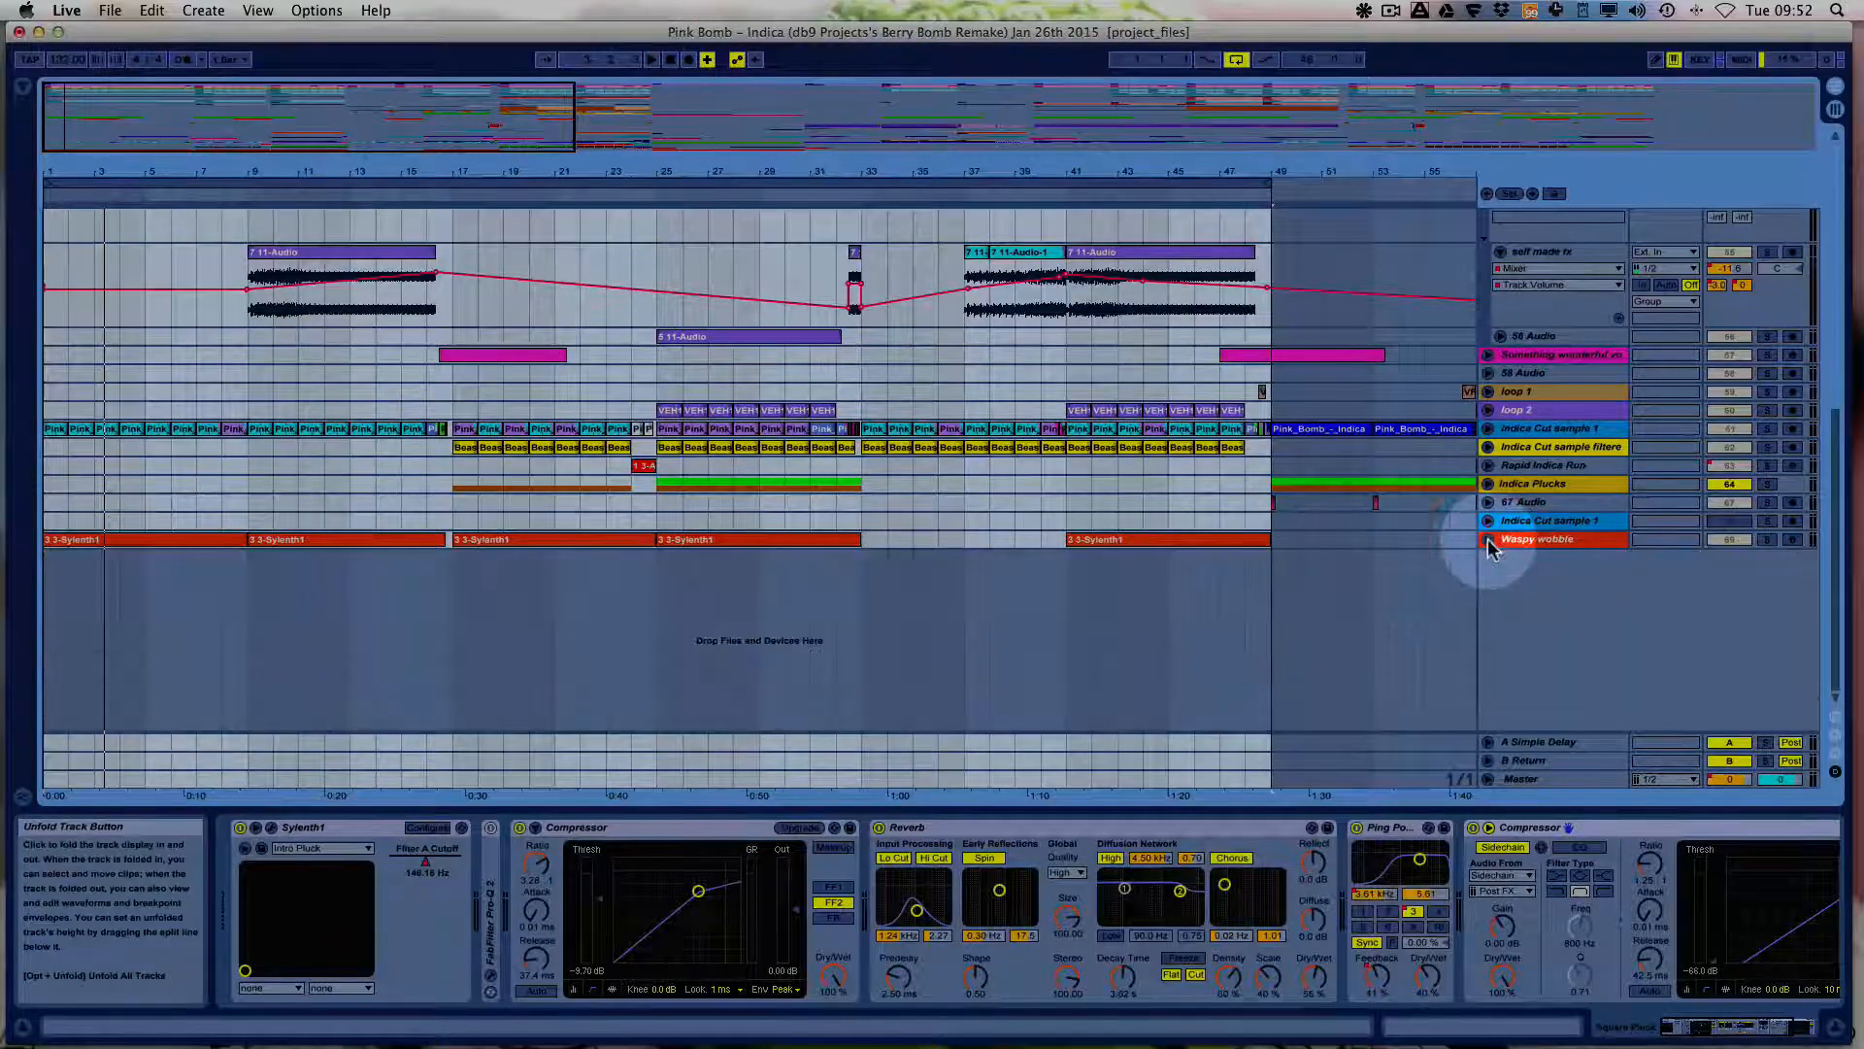
{"action": "left_click", "coordinate": [1488, 539]}
{"action": "left_click", "coordinate": [1529, 542]}
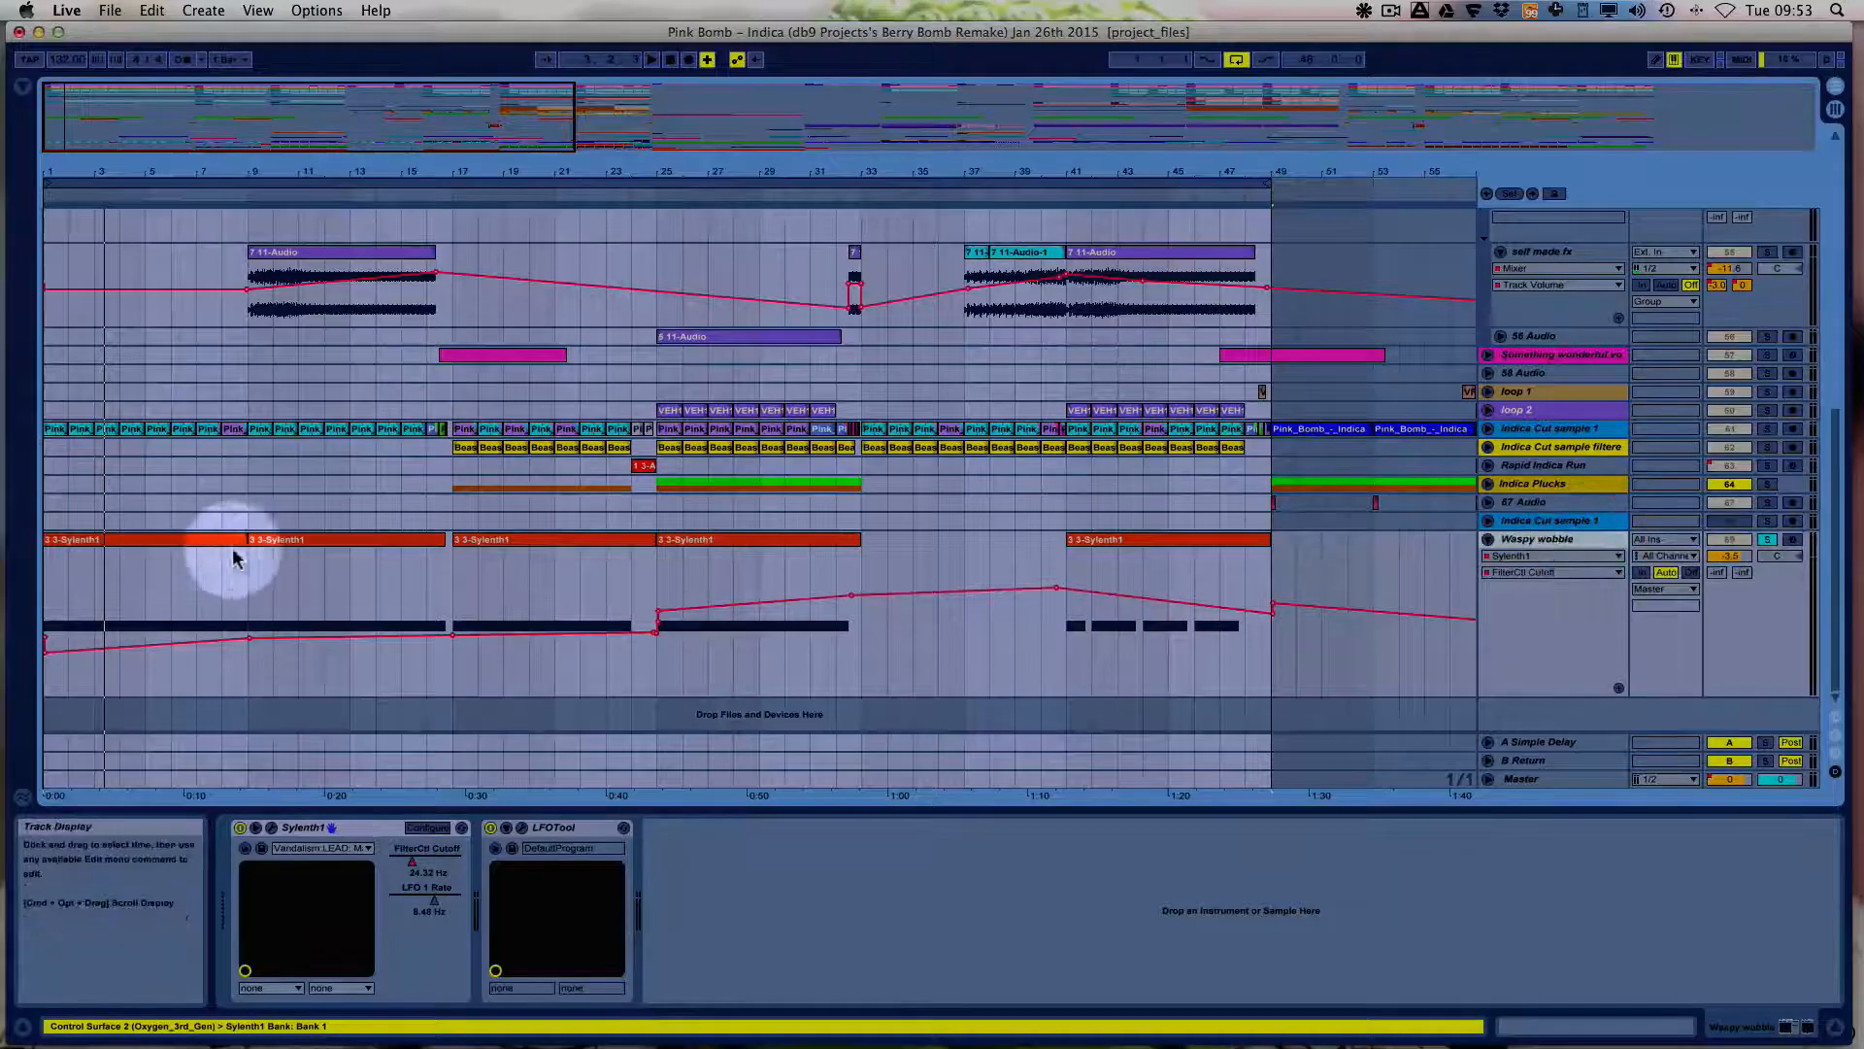
{"action": "left_click", "coordinate": [303, 541]}
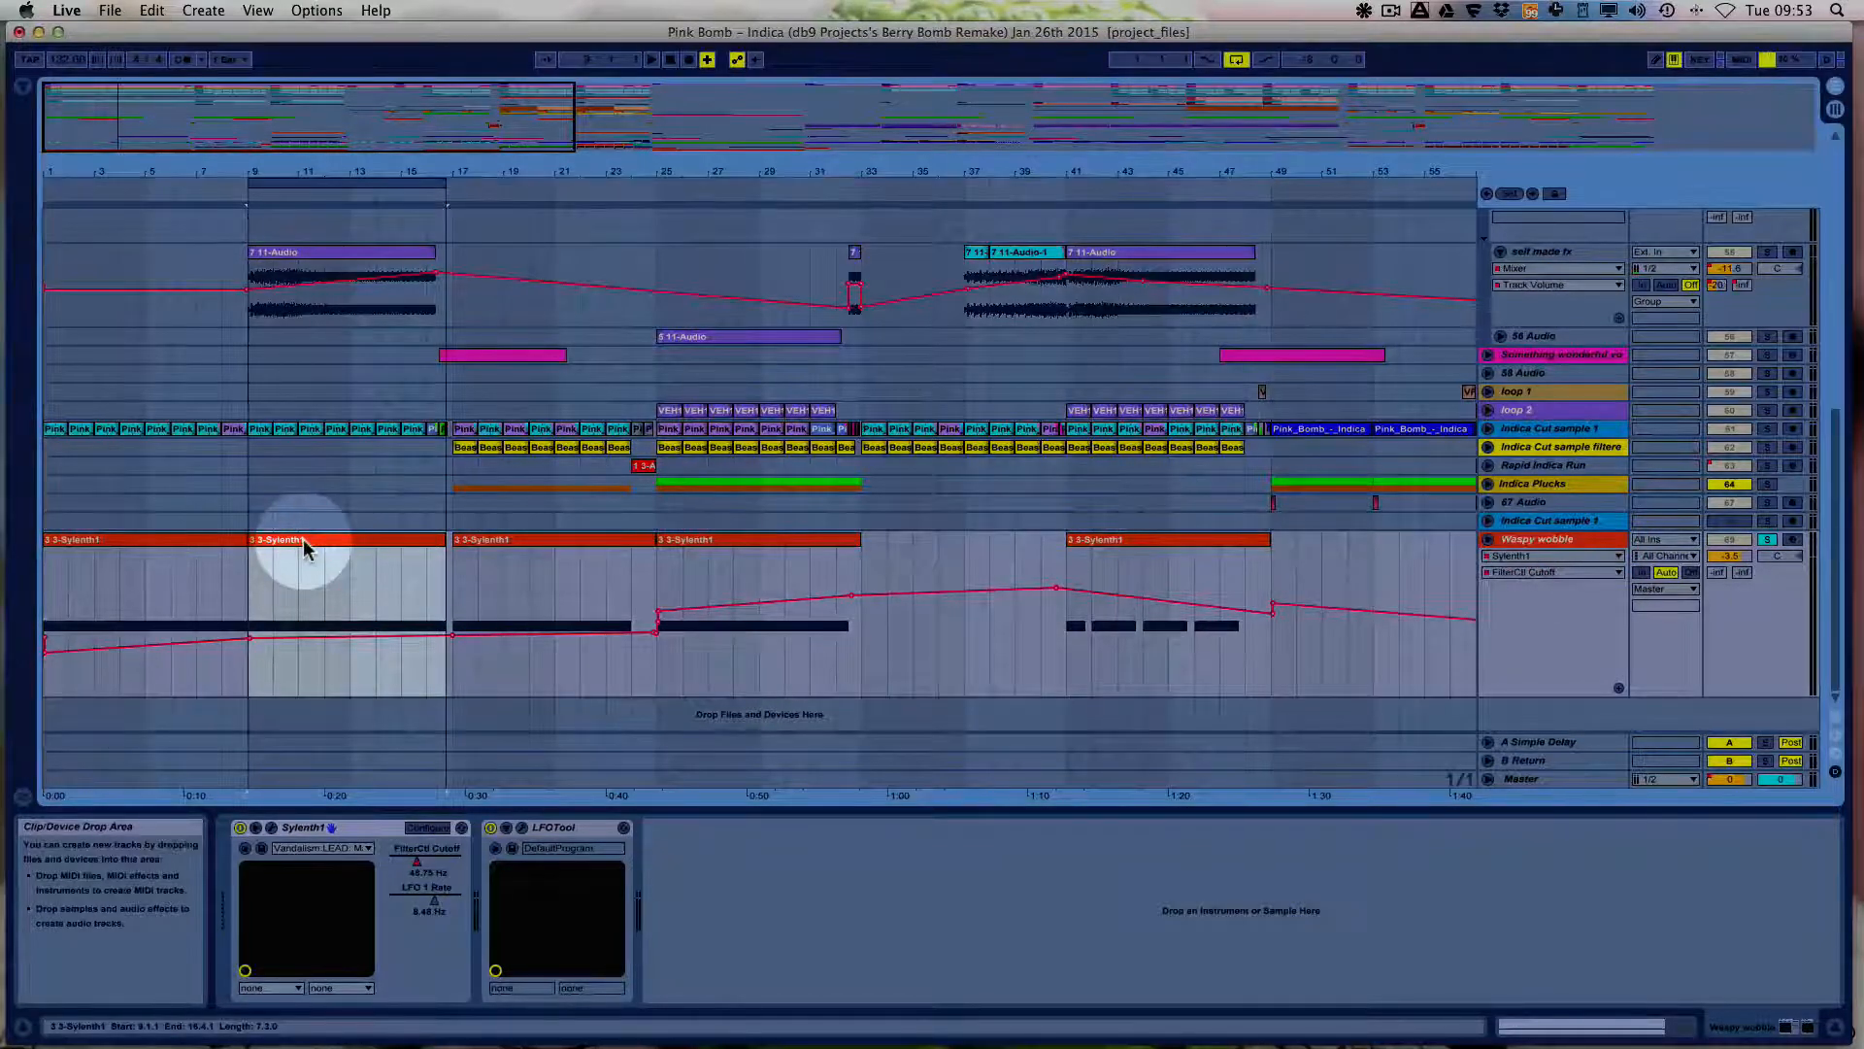
{"action": "key", "text": "space"}
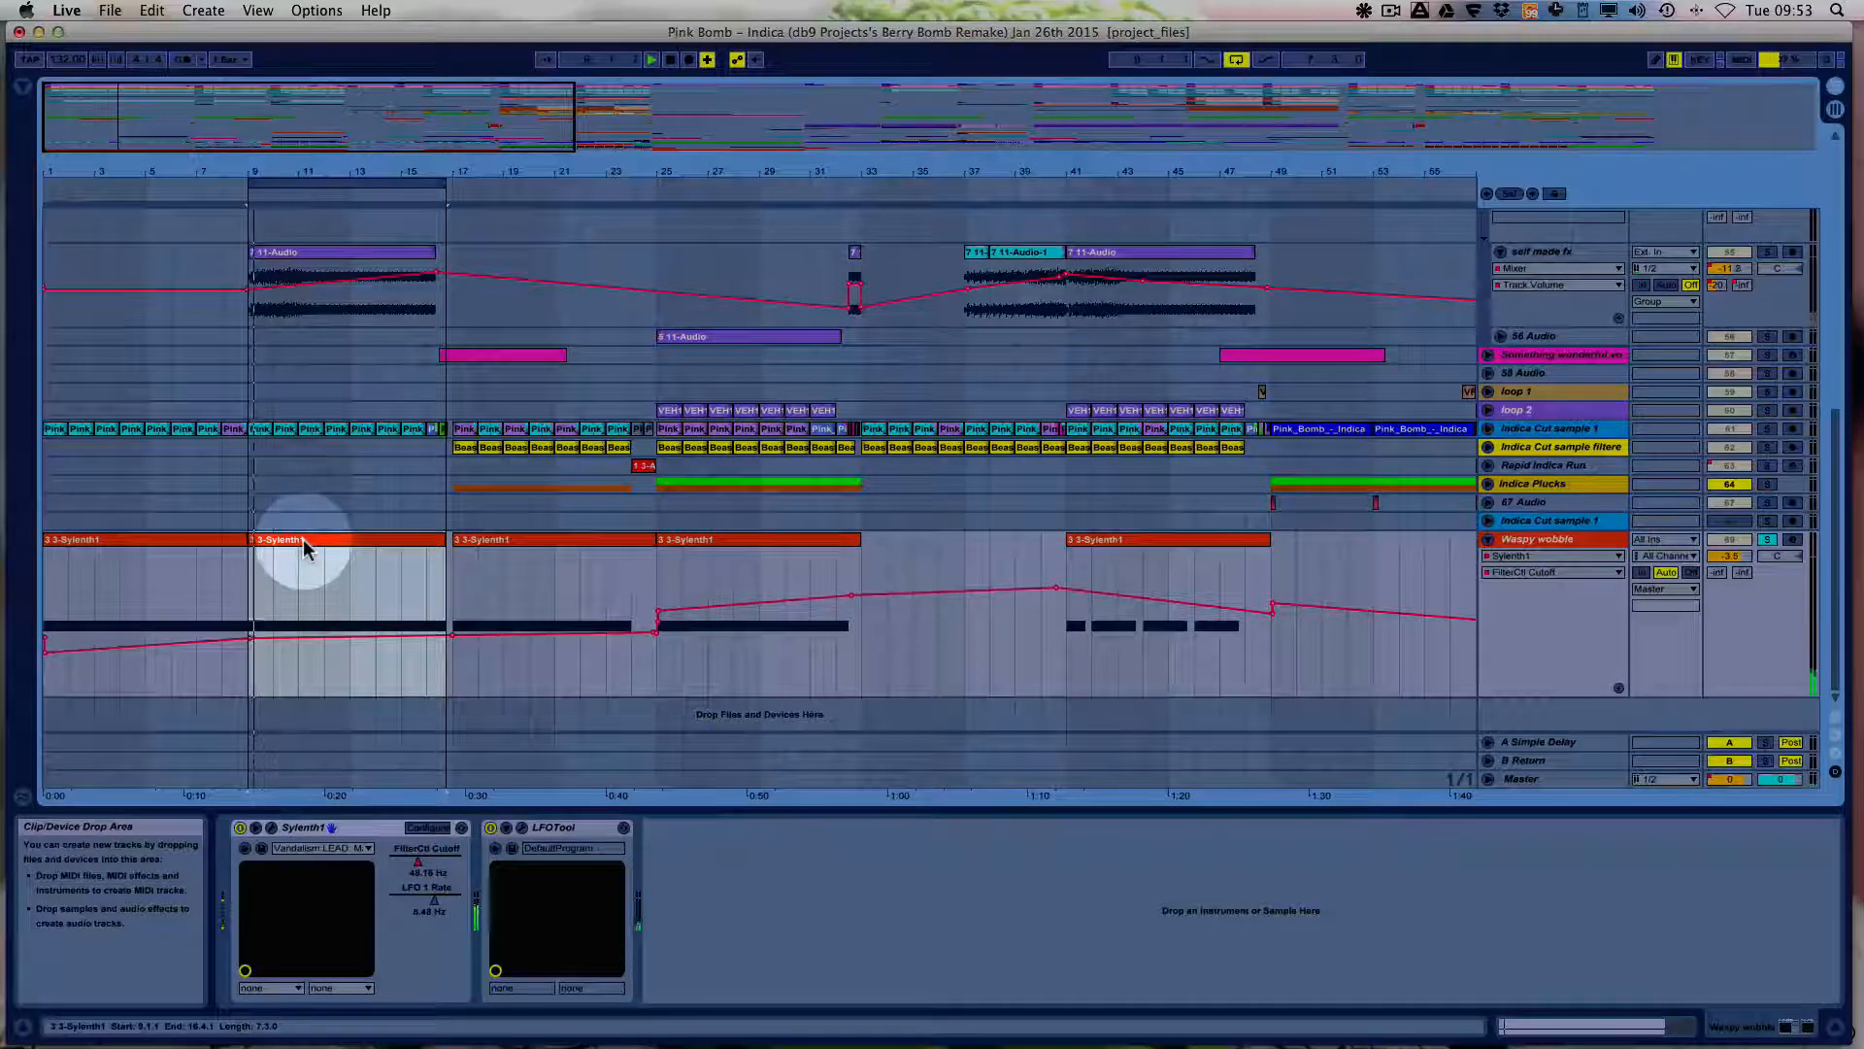
Insert the Saturator preset A Bit Warmer between Sylenth1 and LFOTool on the Waspy wobble track.
{"action": "left_click", "coordinate": [22, 86]}
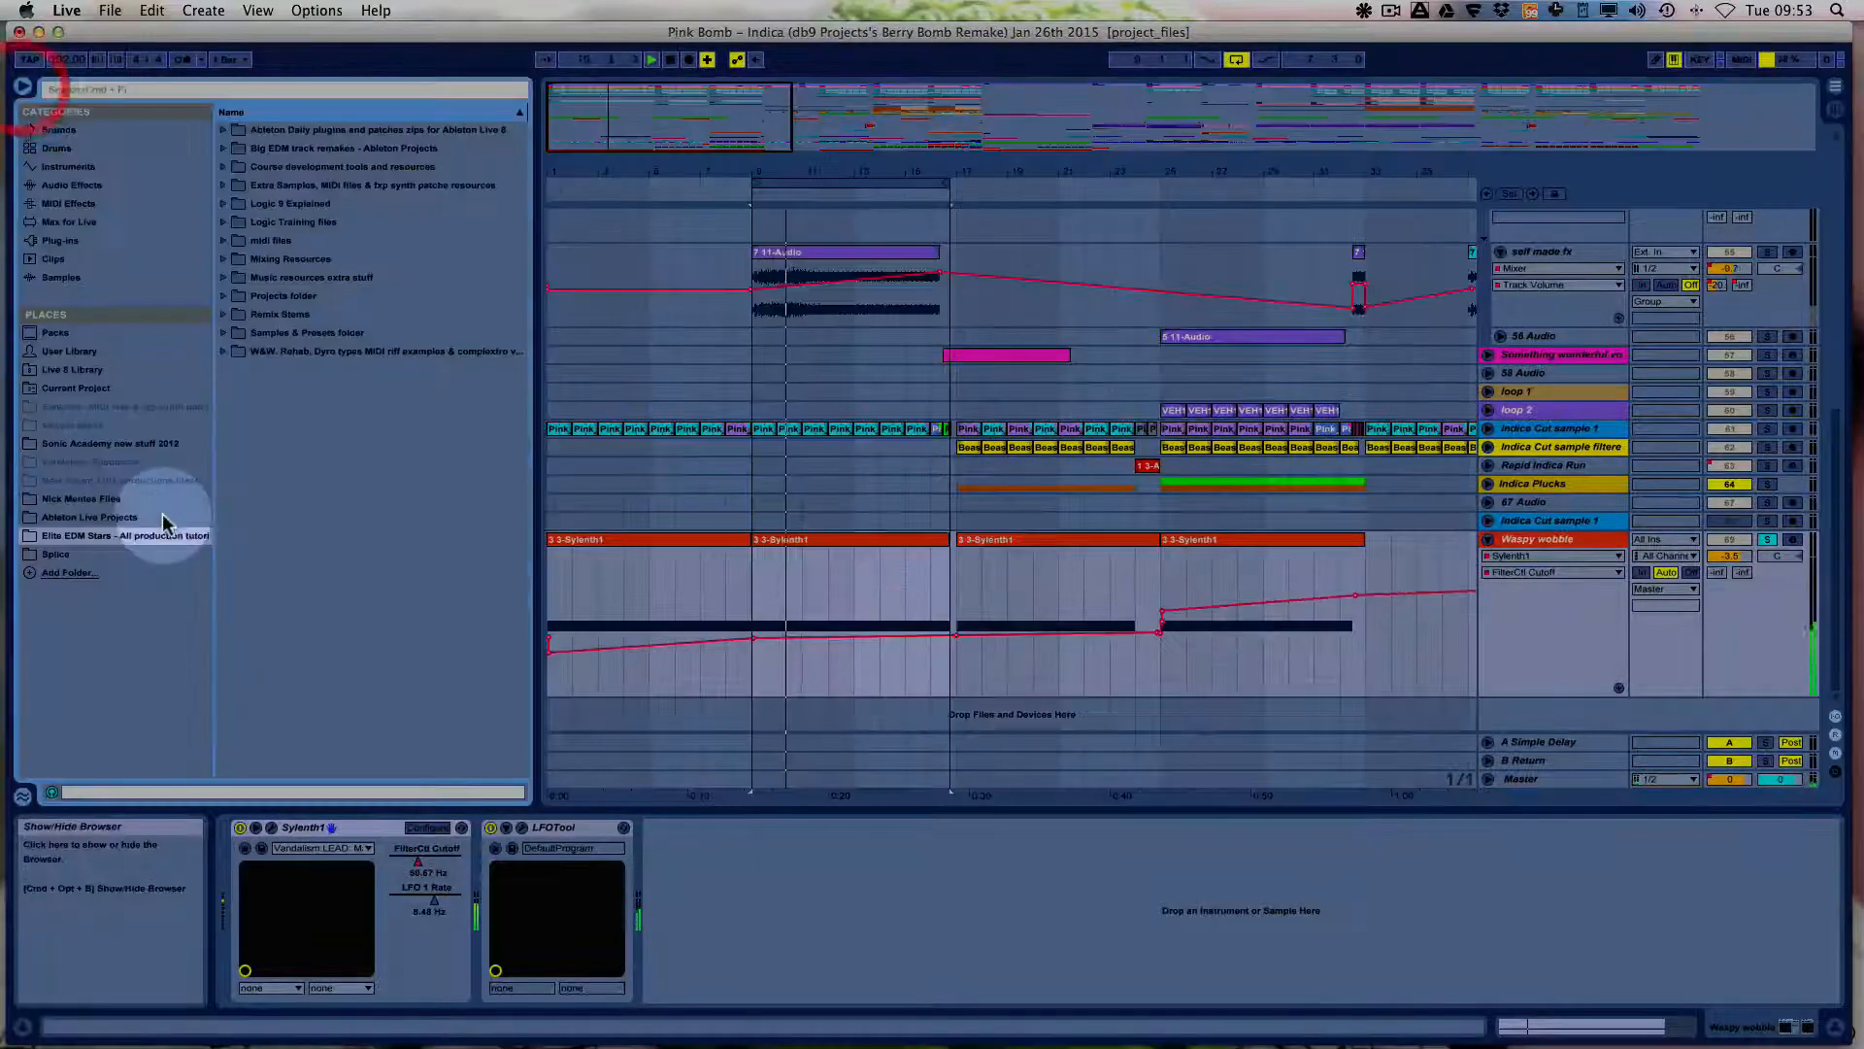
{"action": "left_click", "coordinate": [33, 188]}
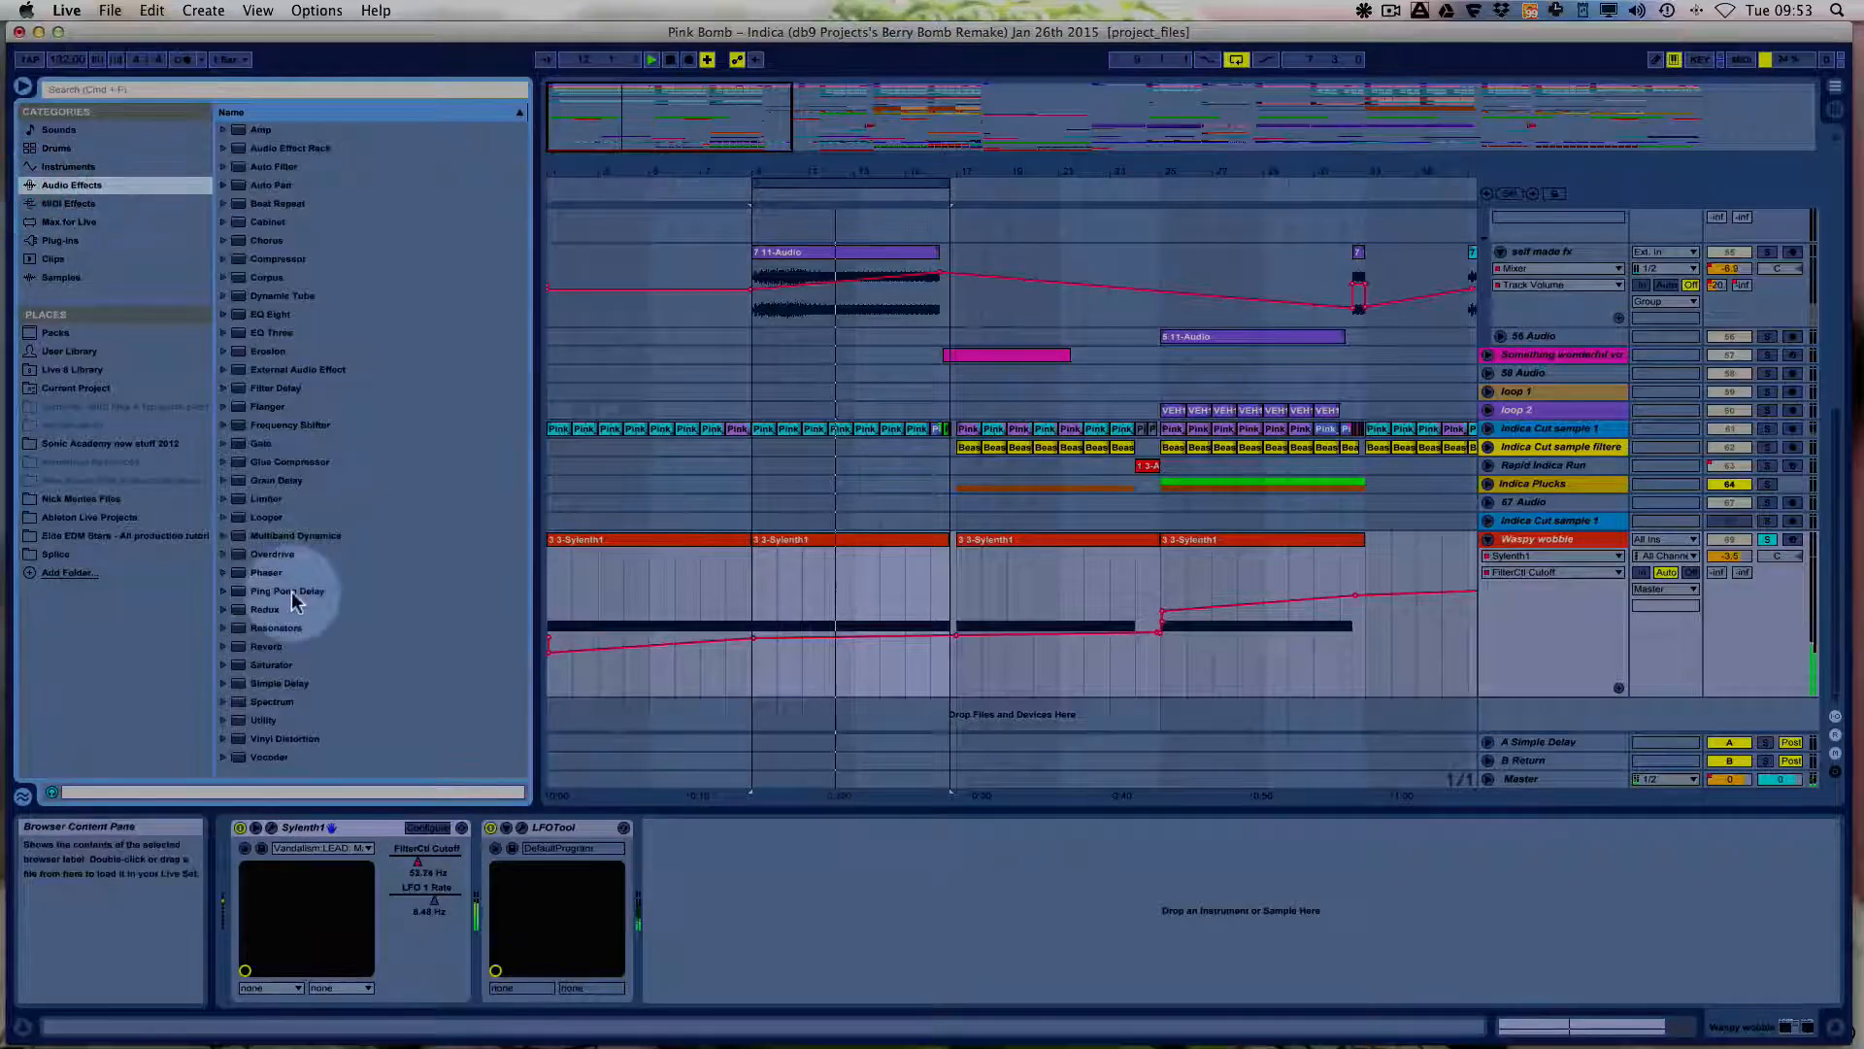
{"action": "left_click", "coordinate": [223, 666]}
{"action": "scroll", "coordinate": [327, 679], "scroll_direction": "down", "scroll_amount": 4}
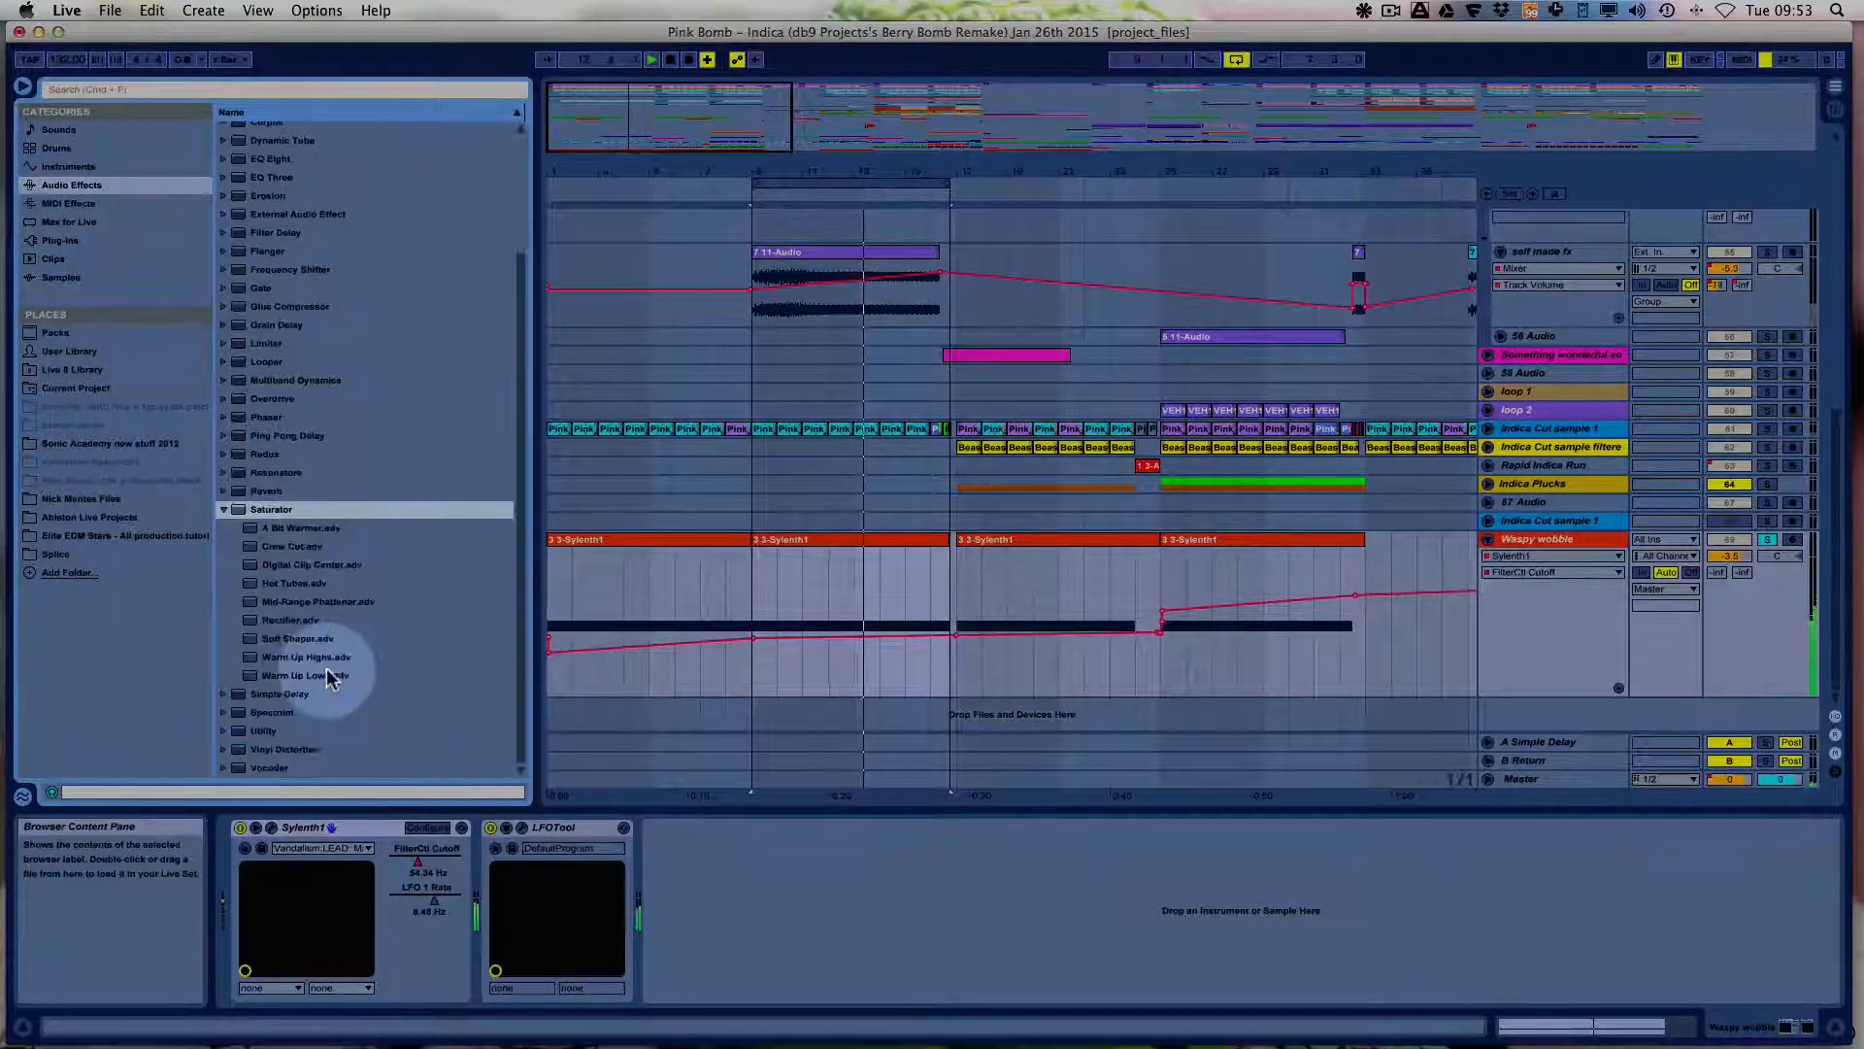
{"action": "mouse_move", "coordinate": [253, 534]}
{"action": "left_mouse_down"}
{"action": "mouse_move", "coordinate": [404, 615]}
{"action": "mouse_move", "coordinate": [778, 949]}
{"action": "mouse_move", "coordinate": [762, 932]}
{"action": "mouse_move", "coordinate": [480, 922]}
{"action": "left_mouse_up"}
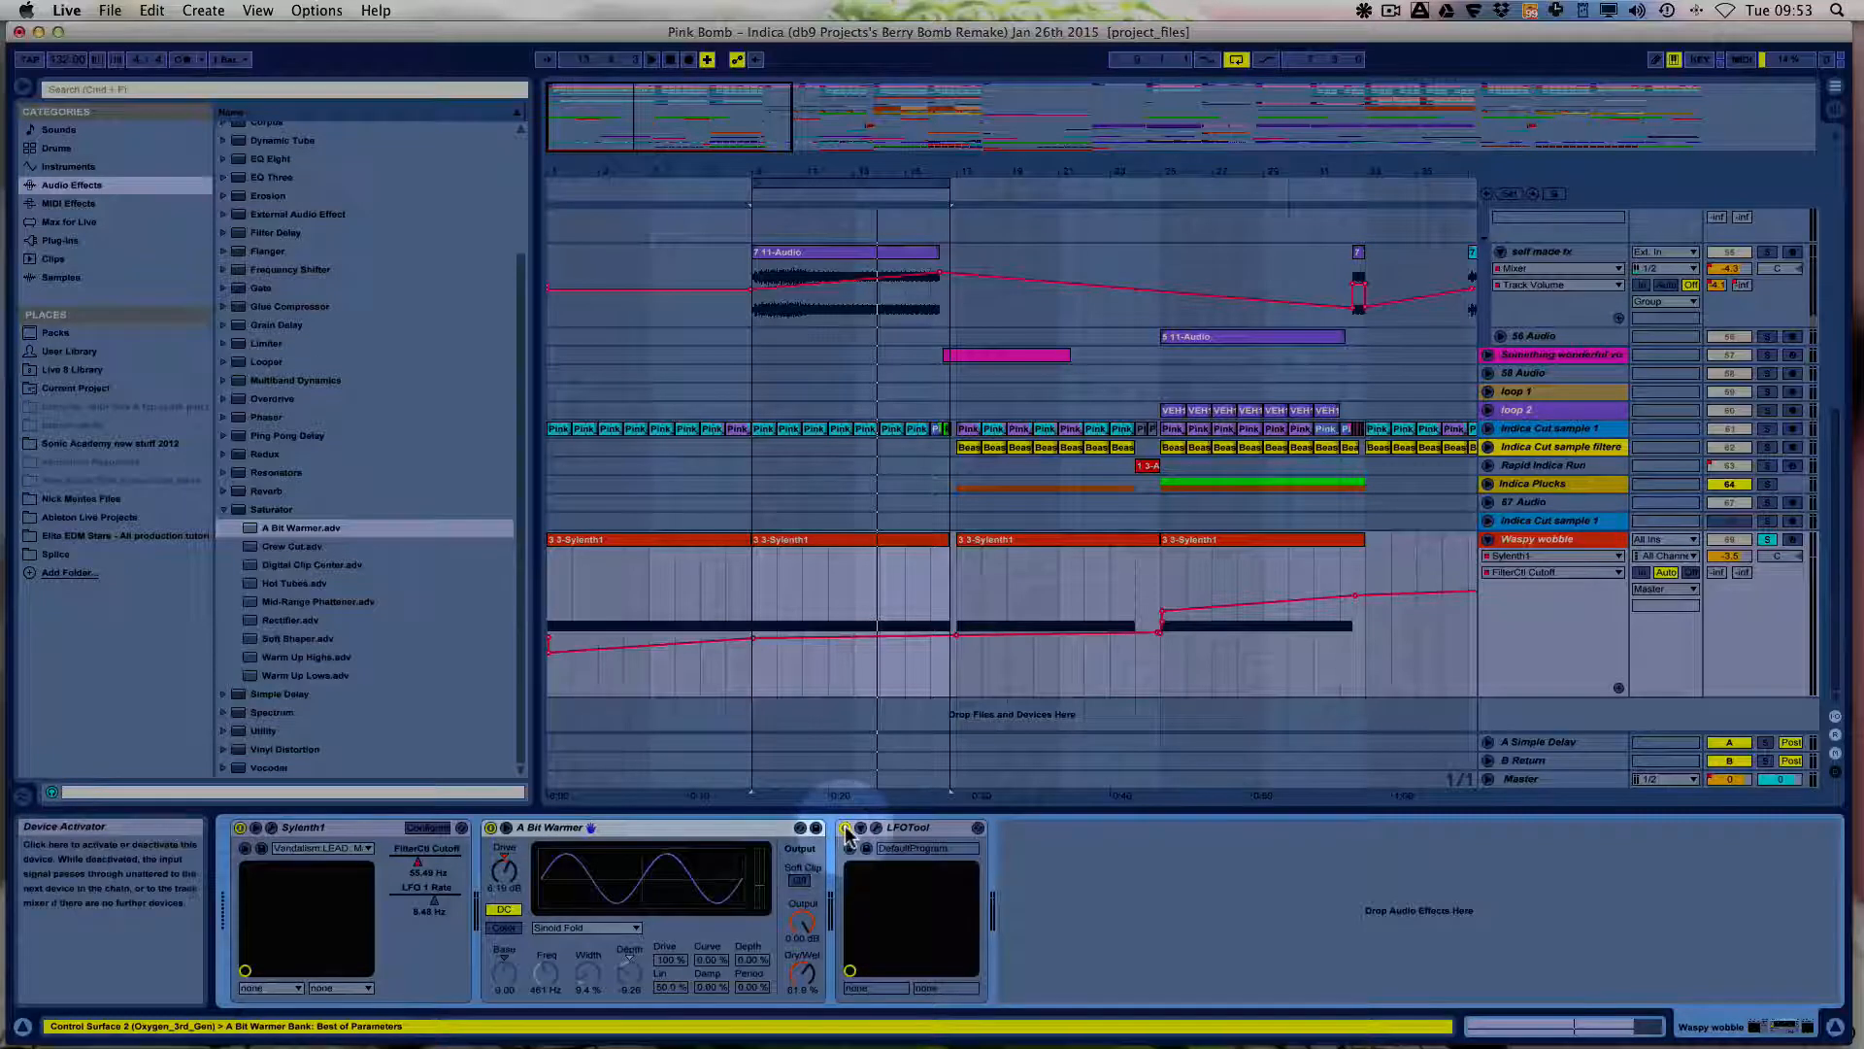
Bypass and re-enable LFOTool and A Bit Warmer in turn during playback to compare their effect, finishing unsoloed.
{"action": "left_click", "coordinate": [846, 830]}
{"action": "key", "text": "space"}
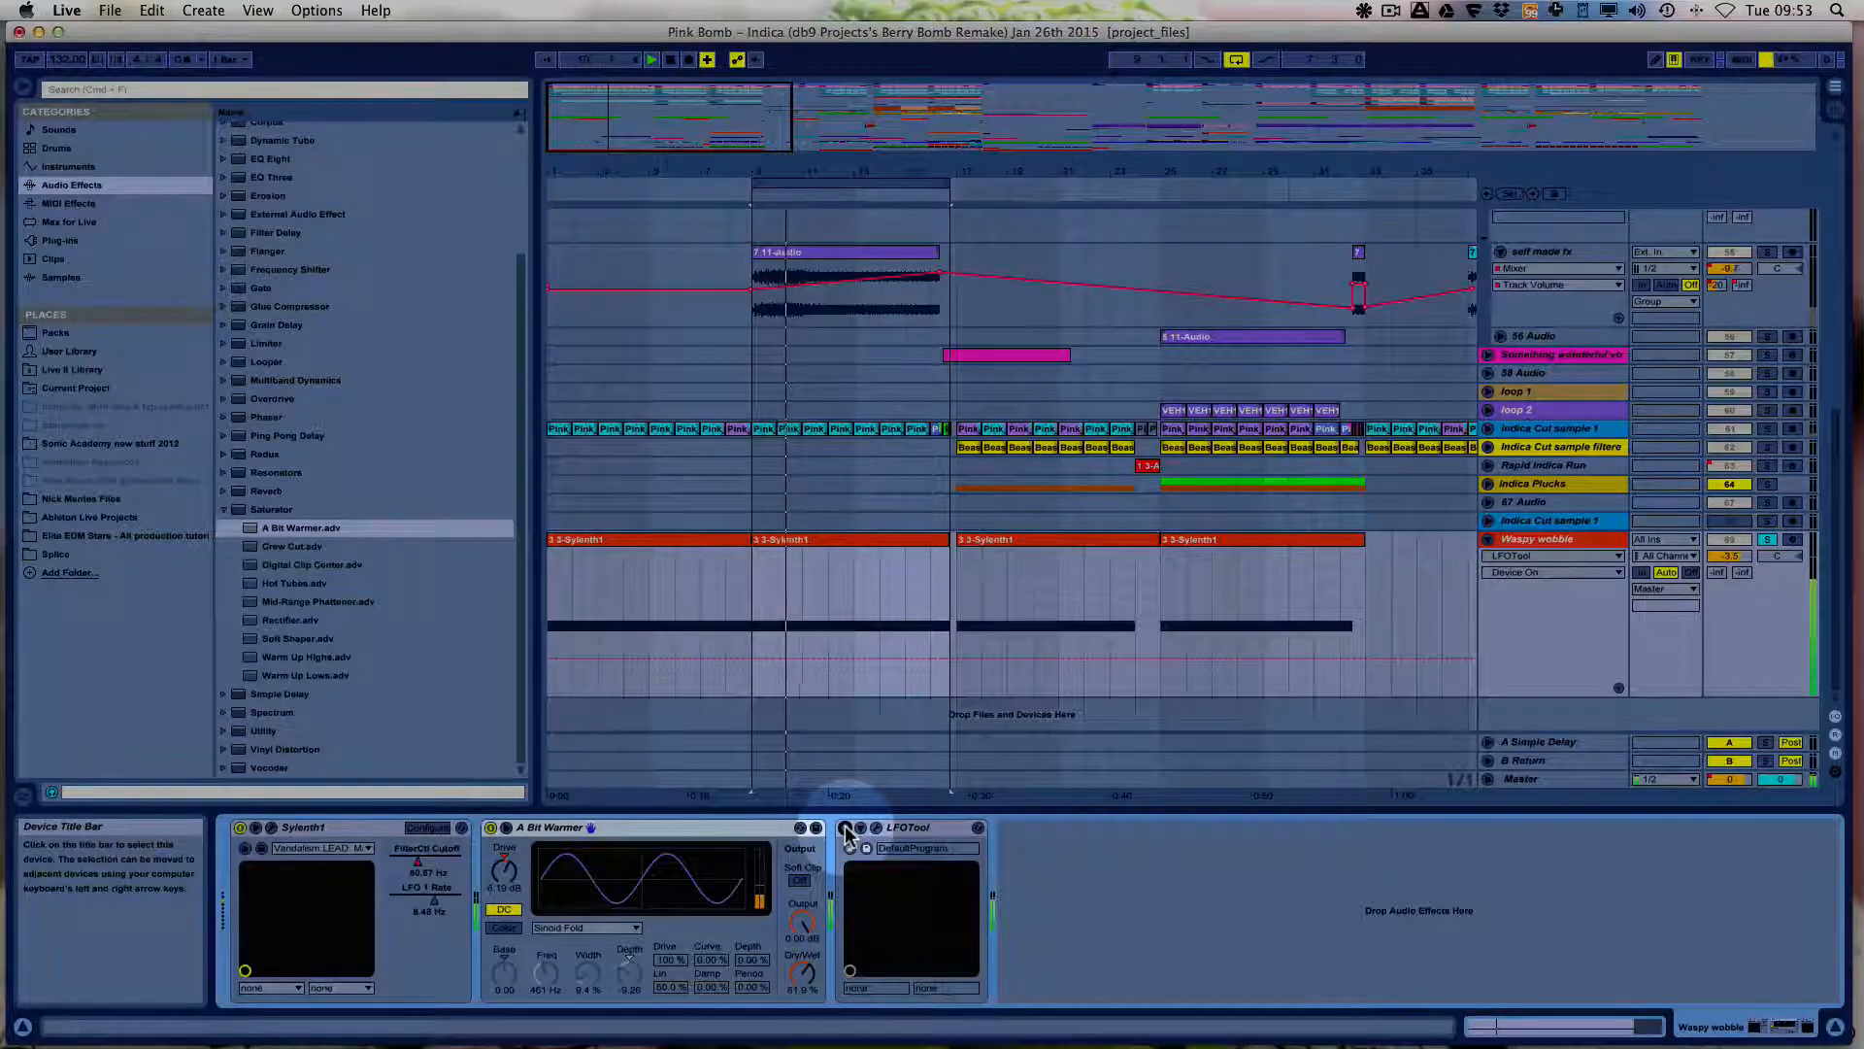
{"action": "left_click", "coordinate": [490, 828]}
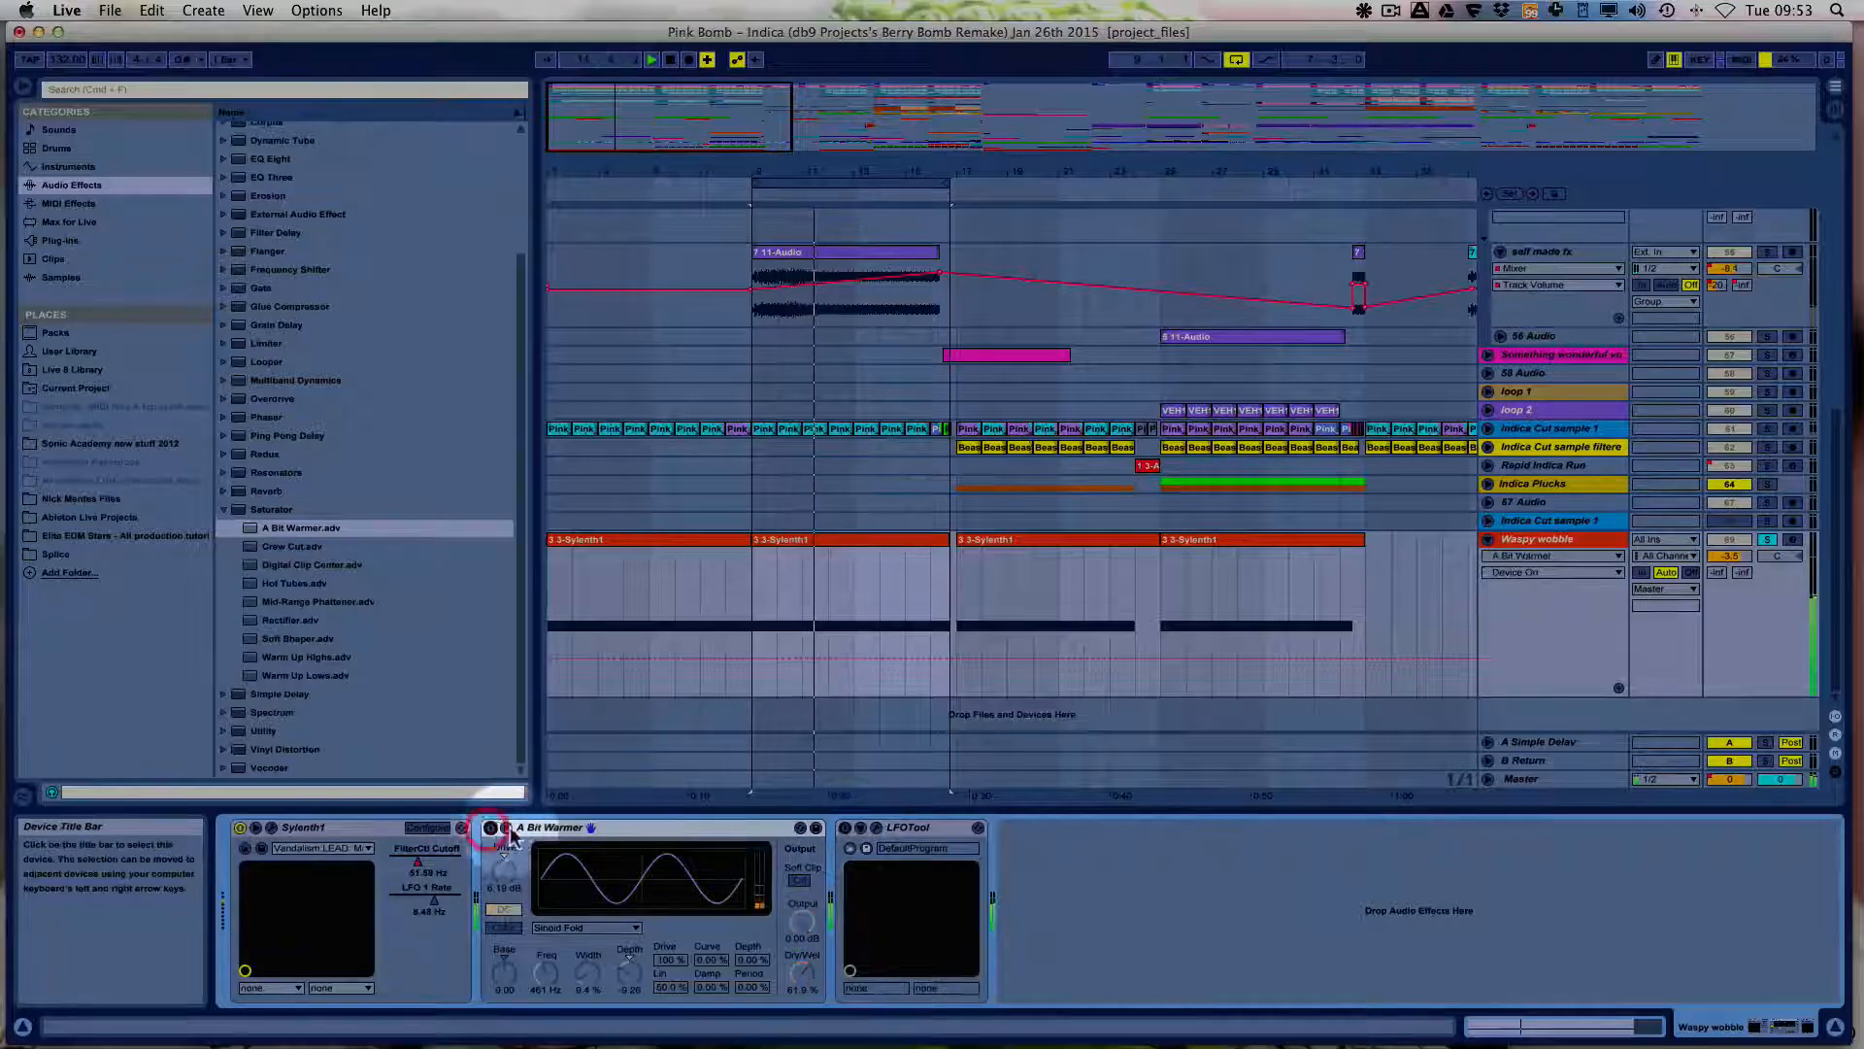
{"action": "left_click", "coordinate": [846, 828]}
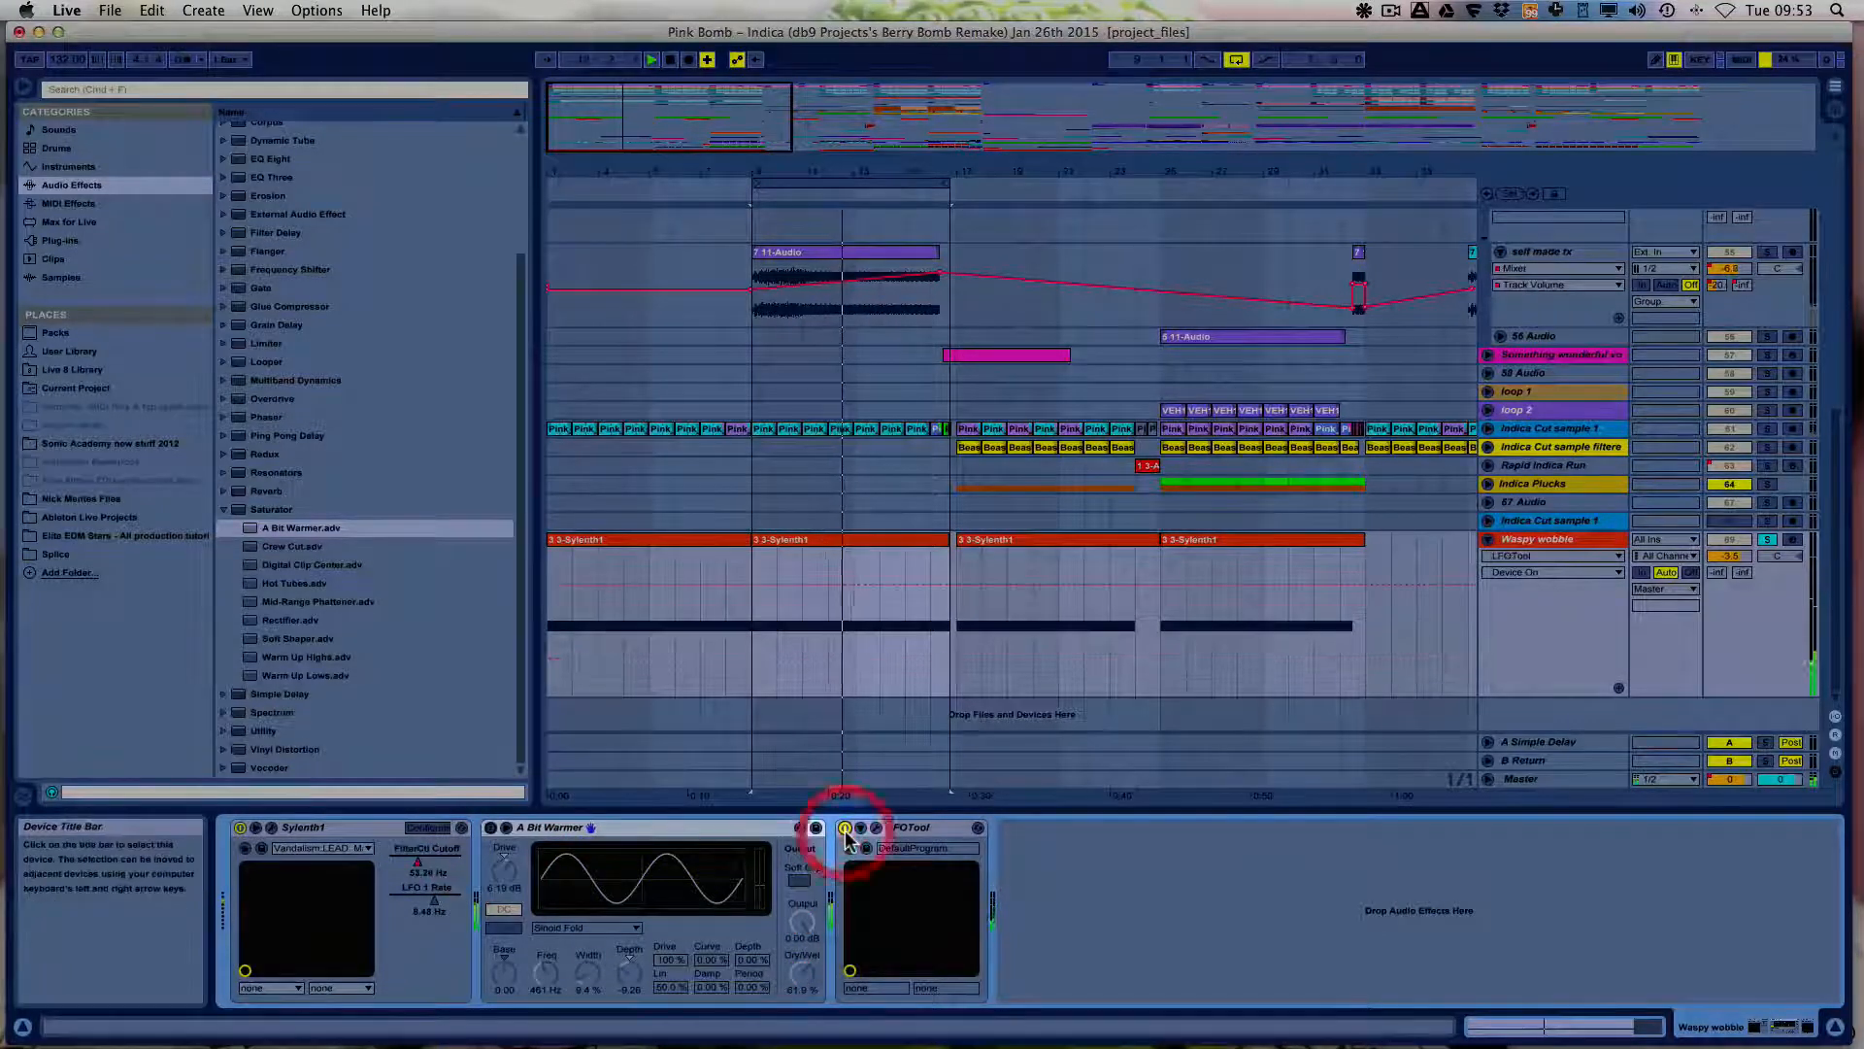
{"action": "left_click", "coordinate": [490, 827]}
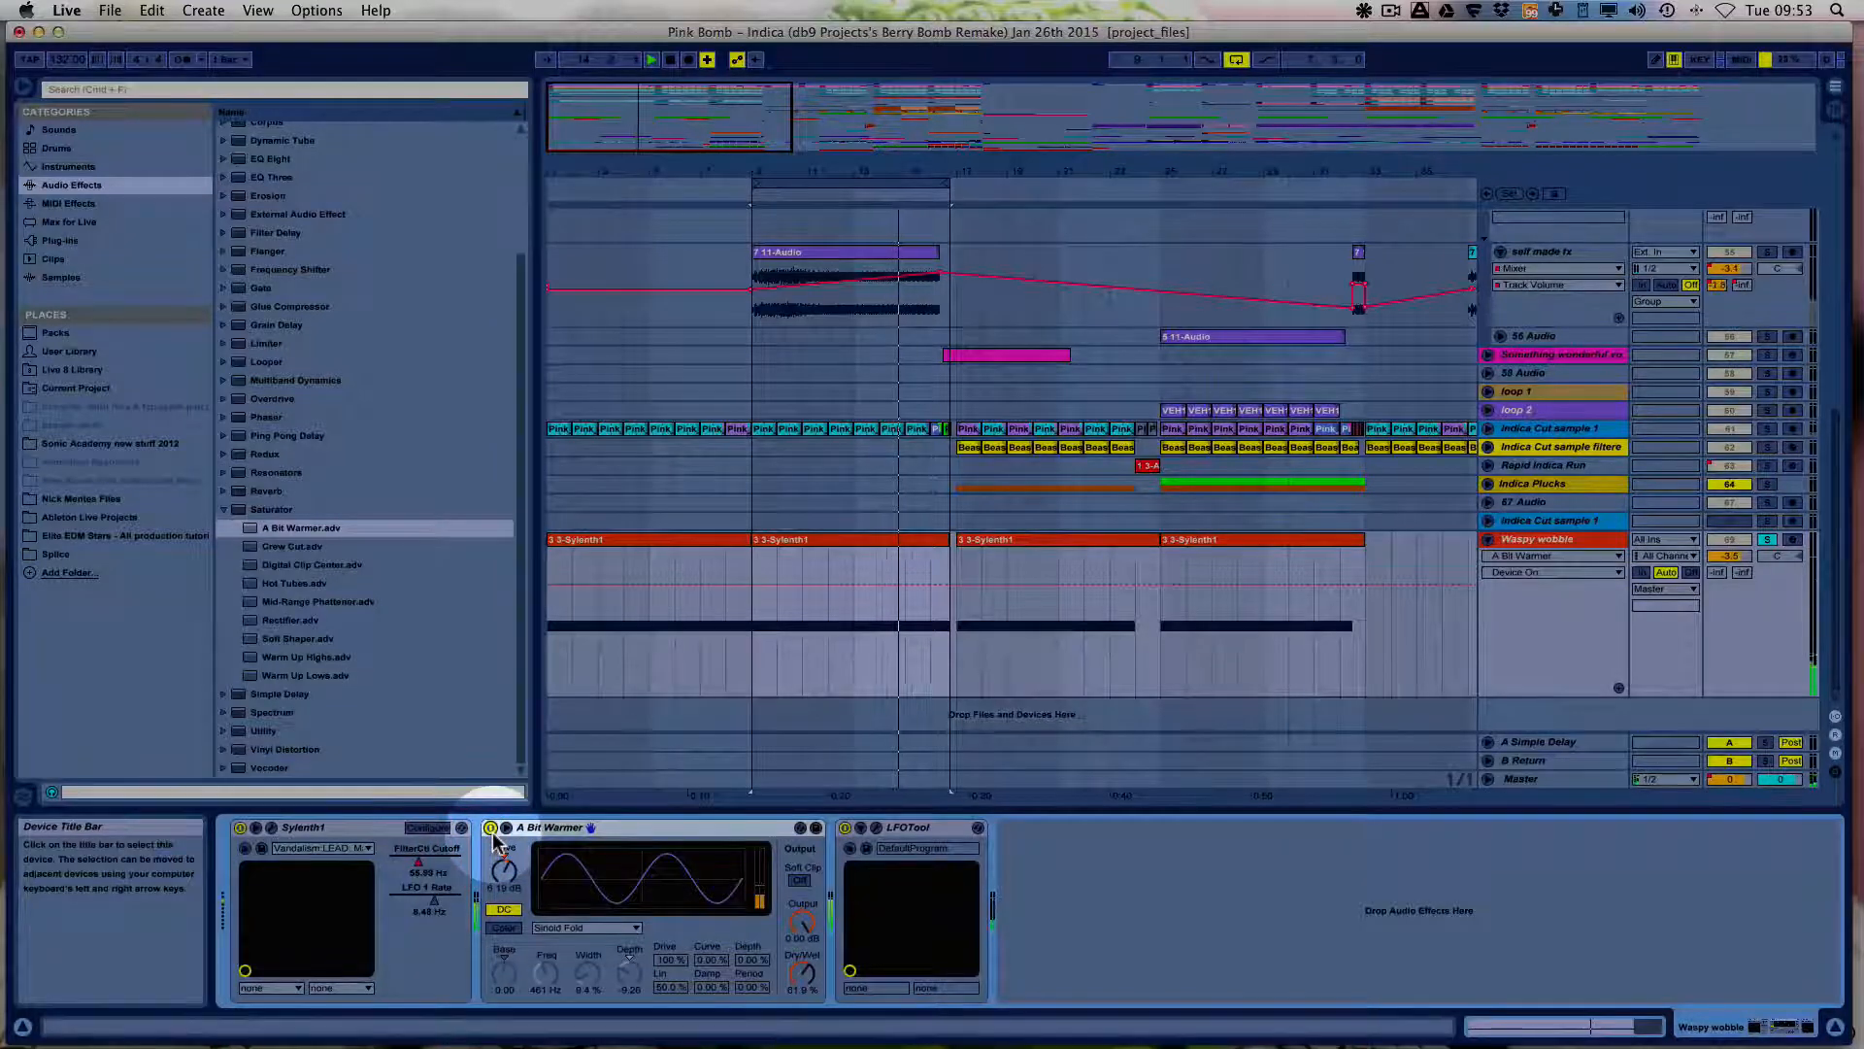
{"action": "left_click", "coordinate": [490, 827]}
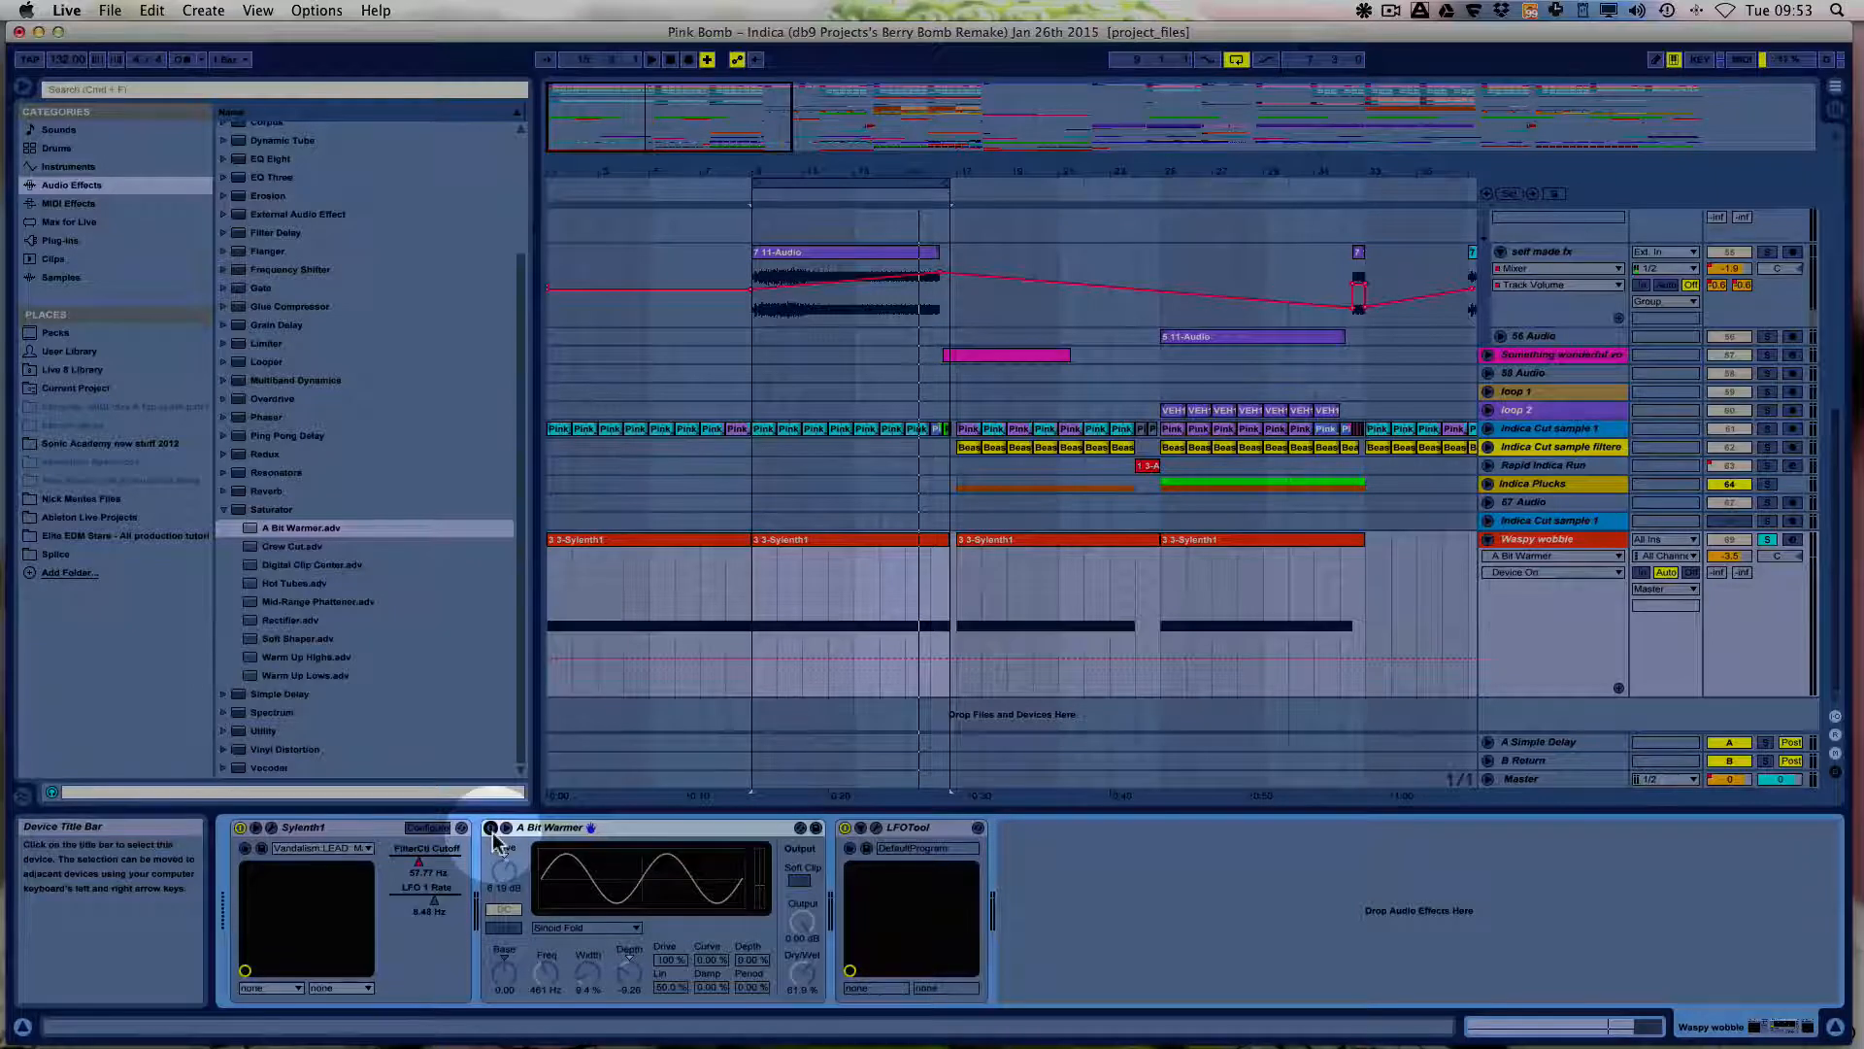
{"action": "left_click", "coordinate": [492, 829]}
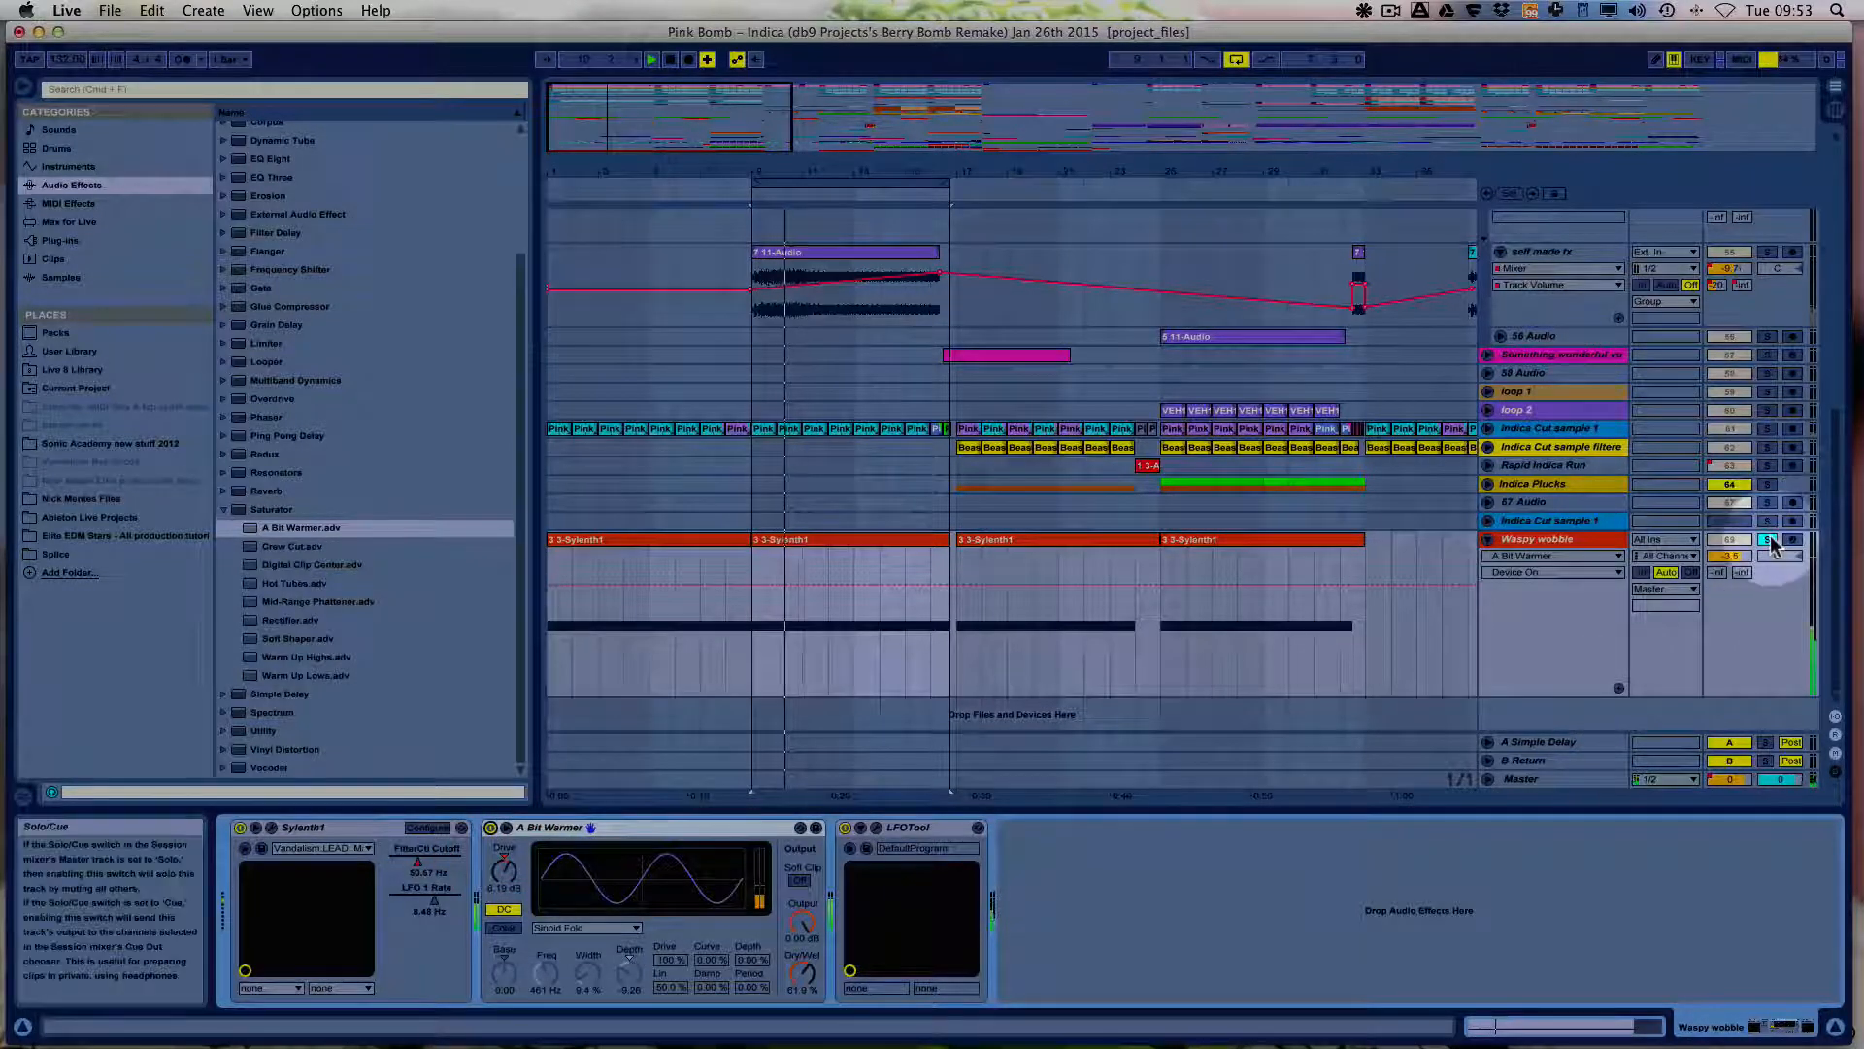
{"action": "left_click", "coordinate": [491, 827]}
{"action": "left_click", "coordinate": [491, 827]}
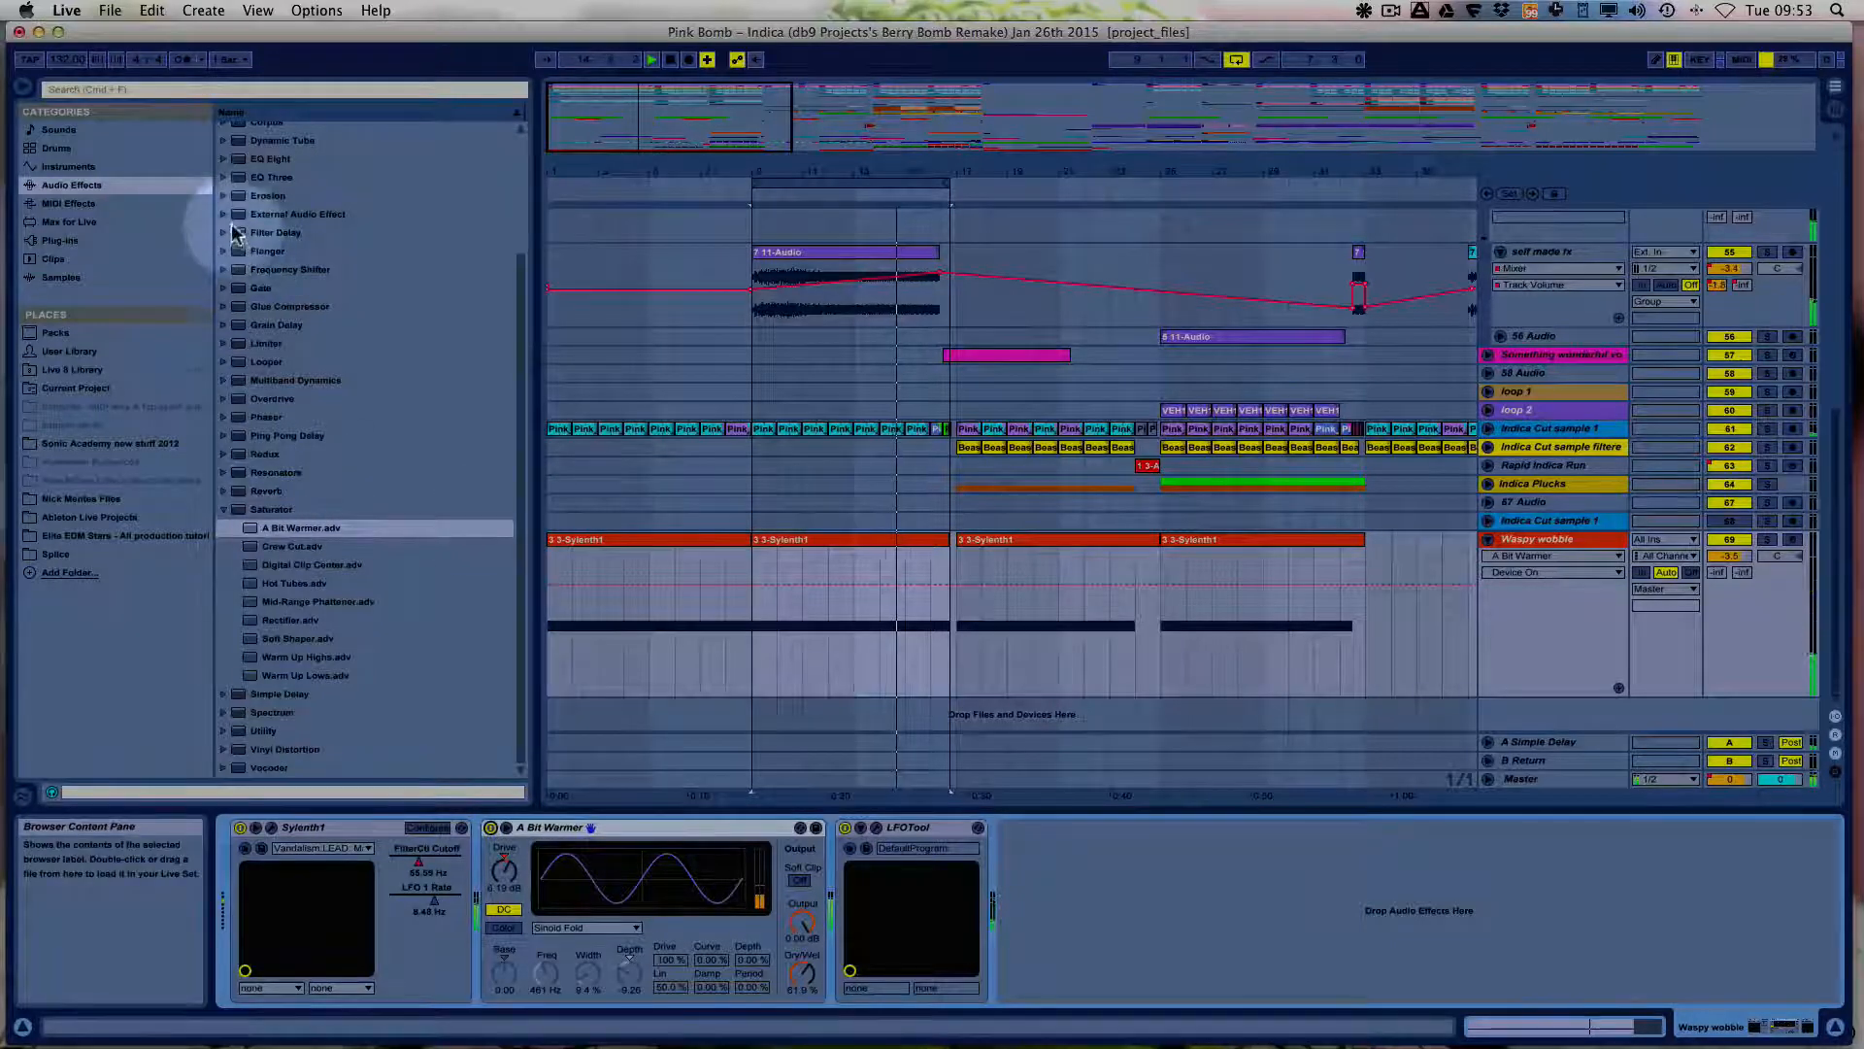
Insert an EQ Eight before A Bit Warmer and make its band 1 a low cut at about 61 Hz.
{"action": "left_click", "coordinate": [243, 160]}
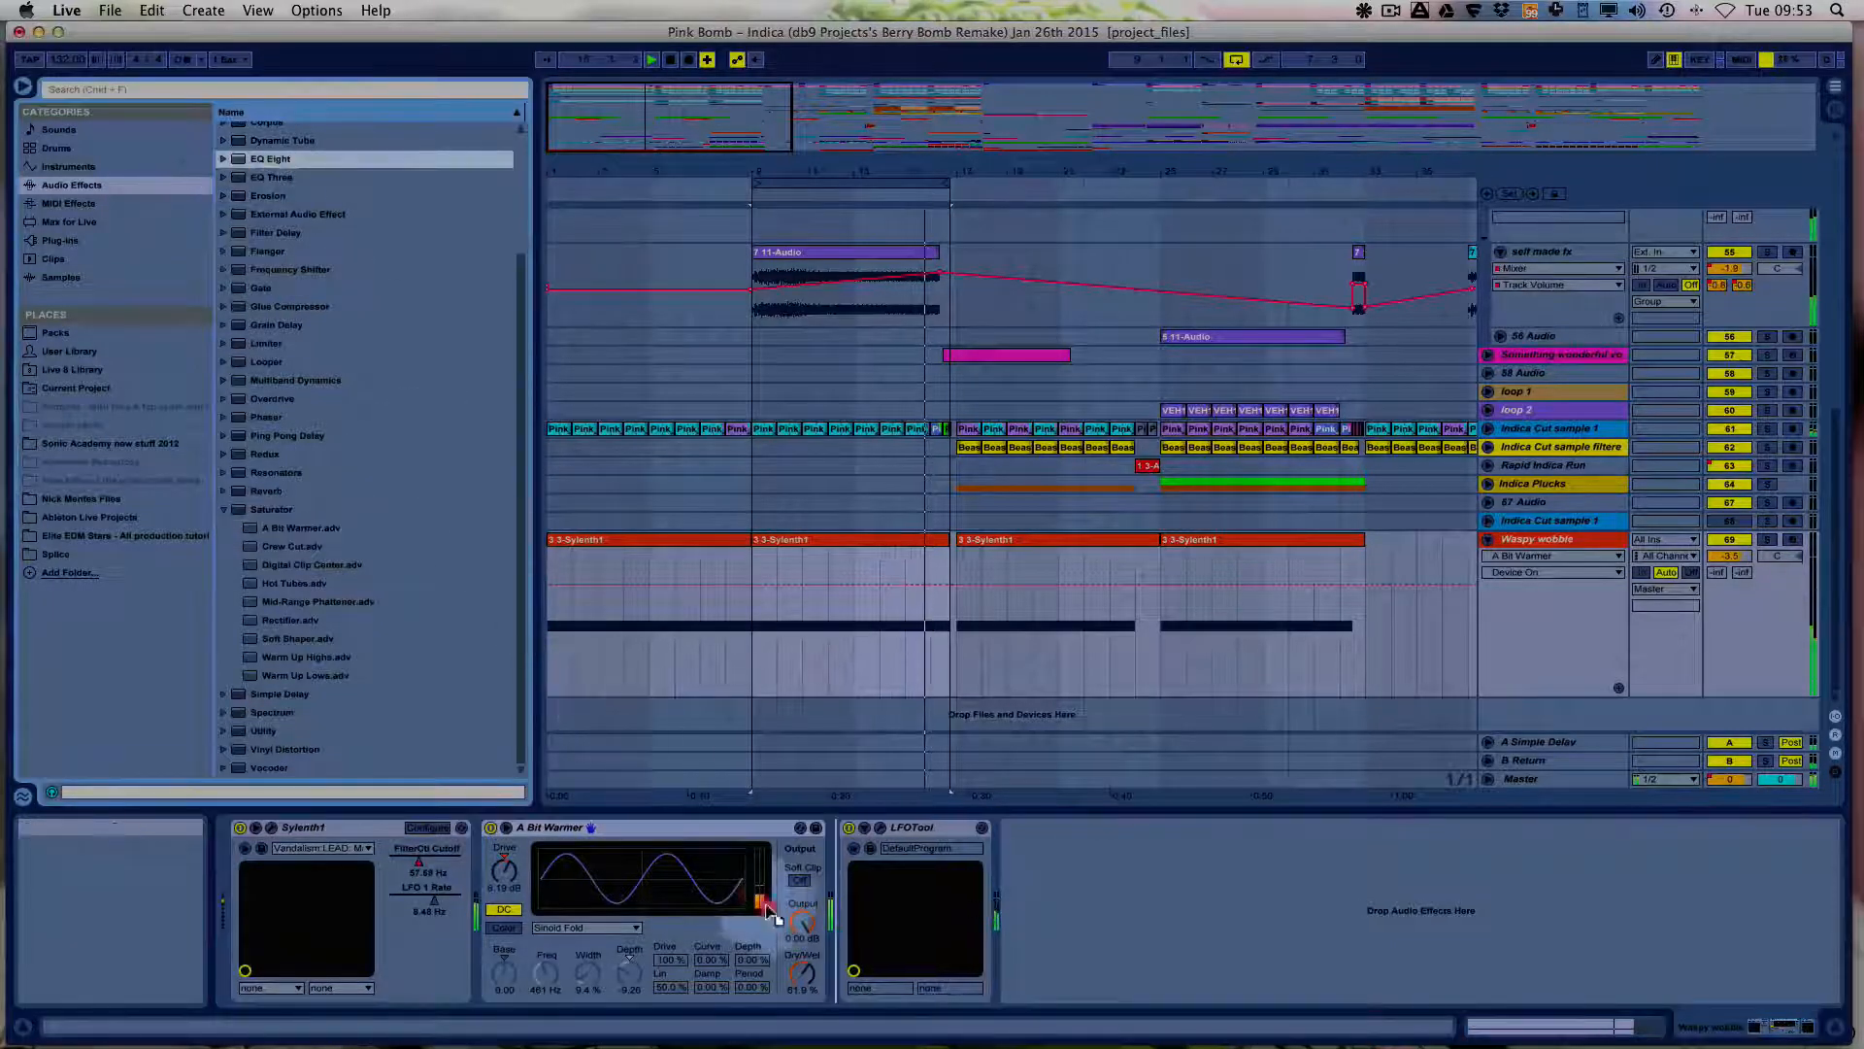
{"action": "mouse_move", "coordinate": [767, 911]}
{"action": "left_mouse_down"}
{"action": "mouse_move", "coordinate": [821, 929]}
{"action": "mouse_move", "coordinate": [481, 935]}
{"action": "left_mouse_up"}
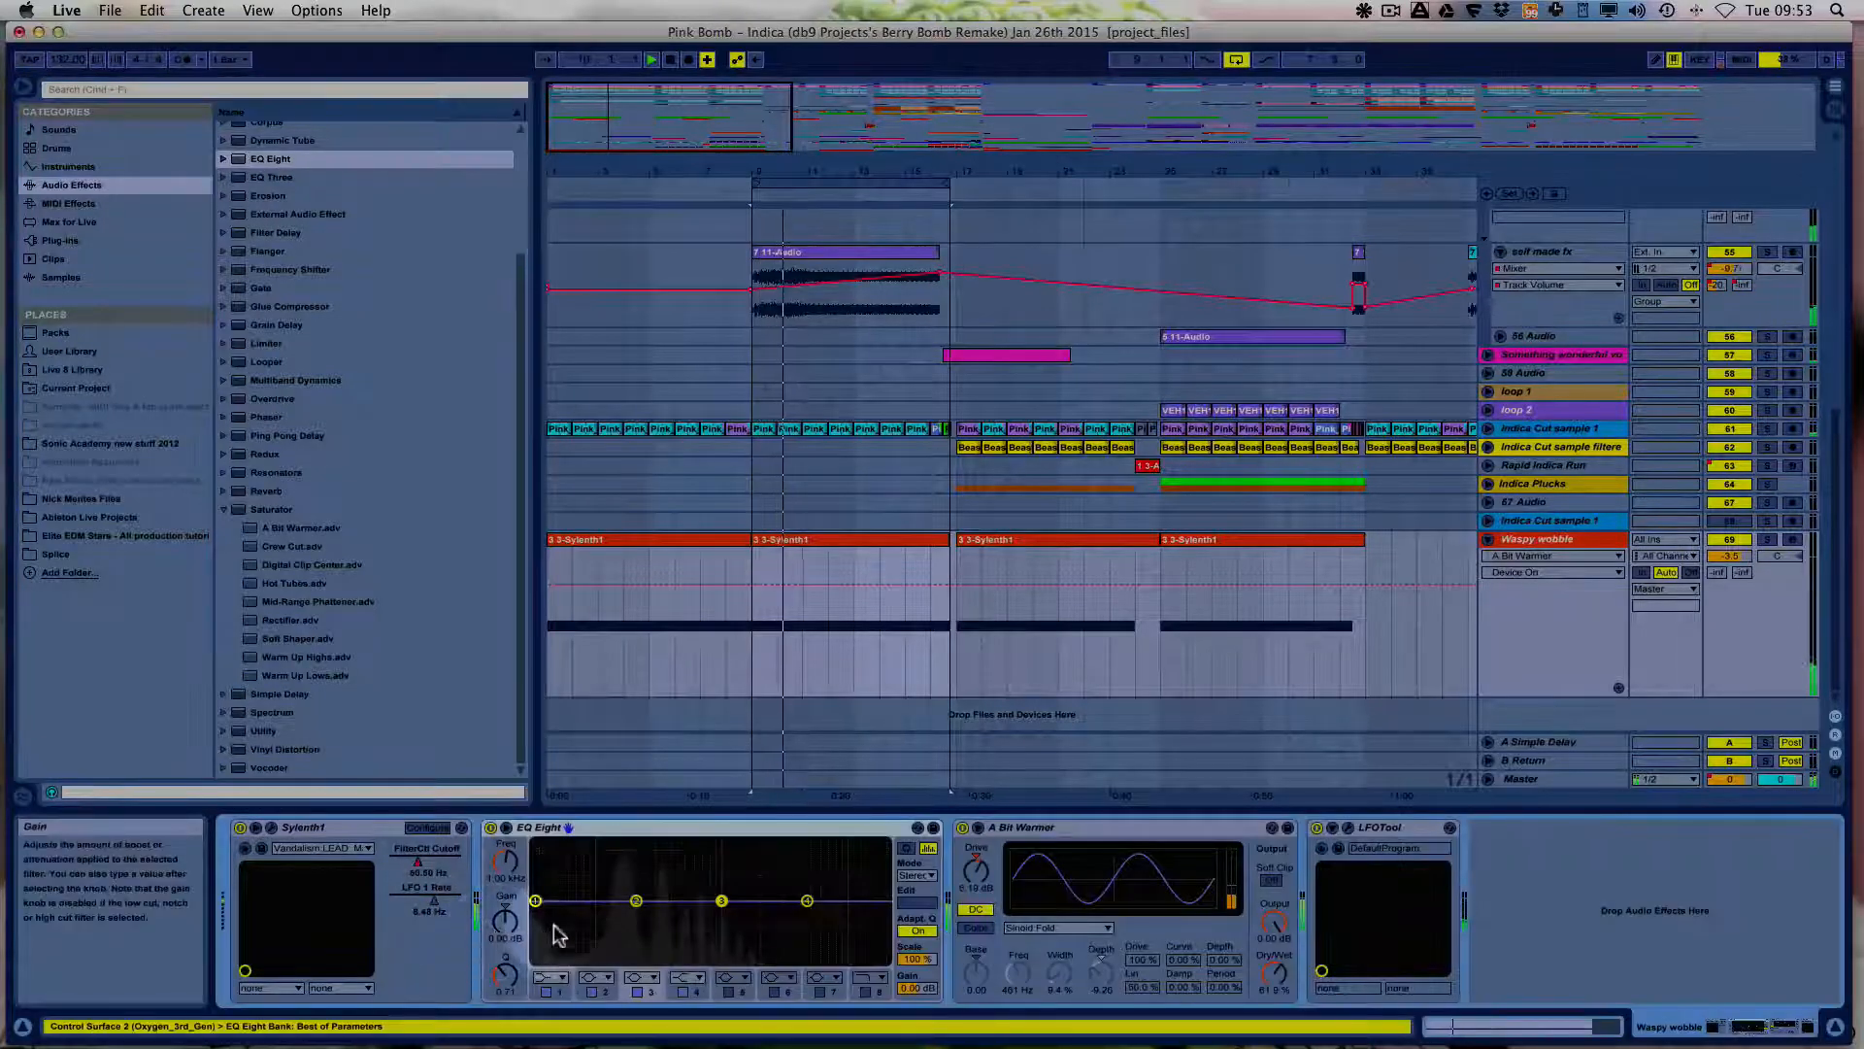
{"action": "left_click", "coordinate": [554, 977]}
{"action": "left_click", "coordinate": [536, 920]}
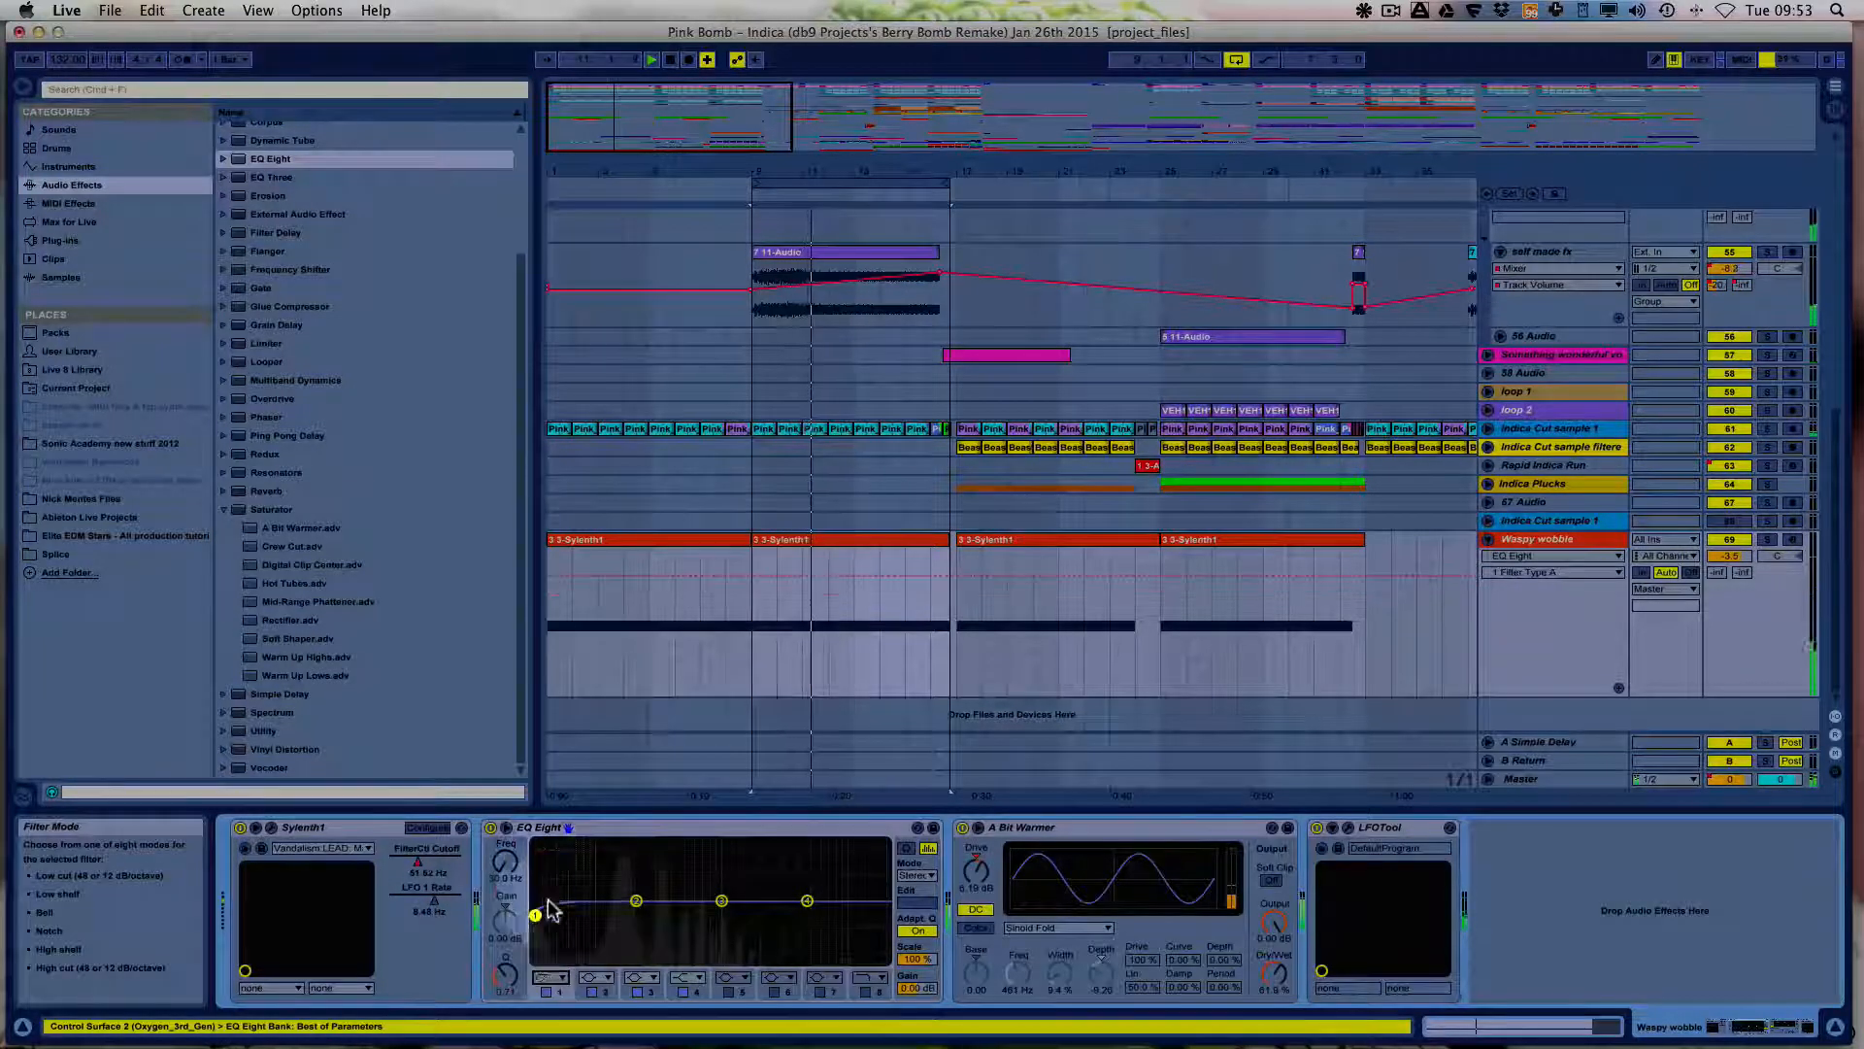
{"action": "left_click_drag", "start_coordinate": [536, 921], "coordinate": [572, 913]}
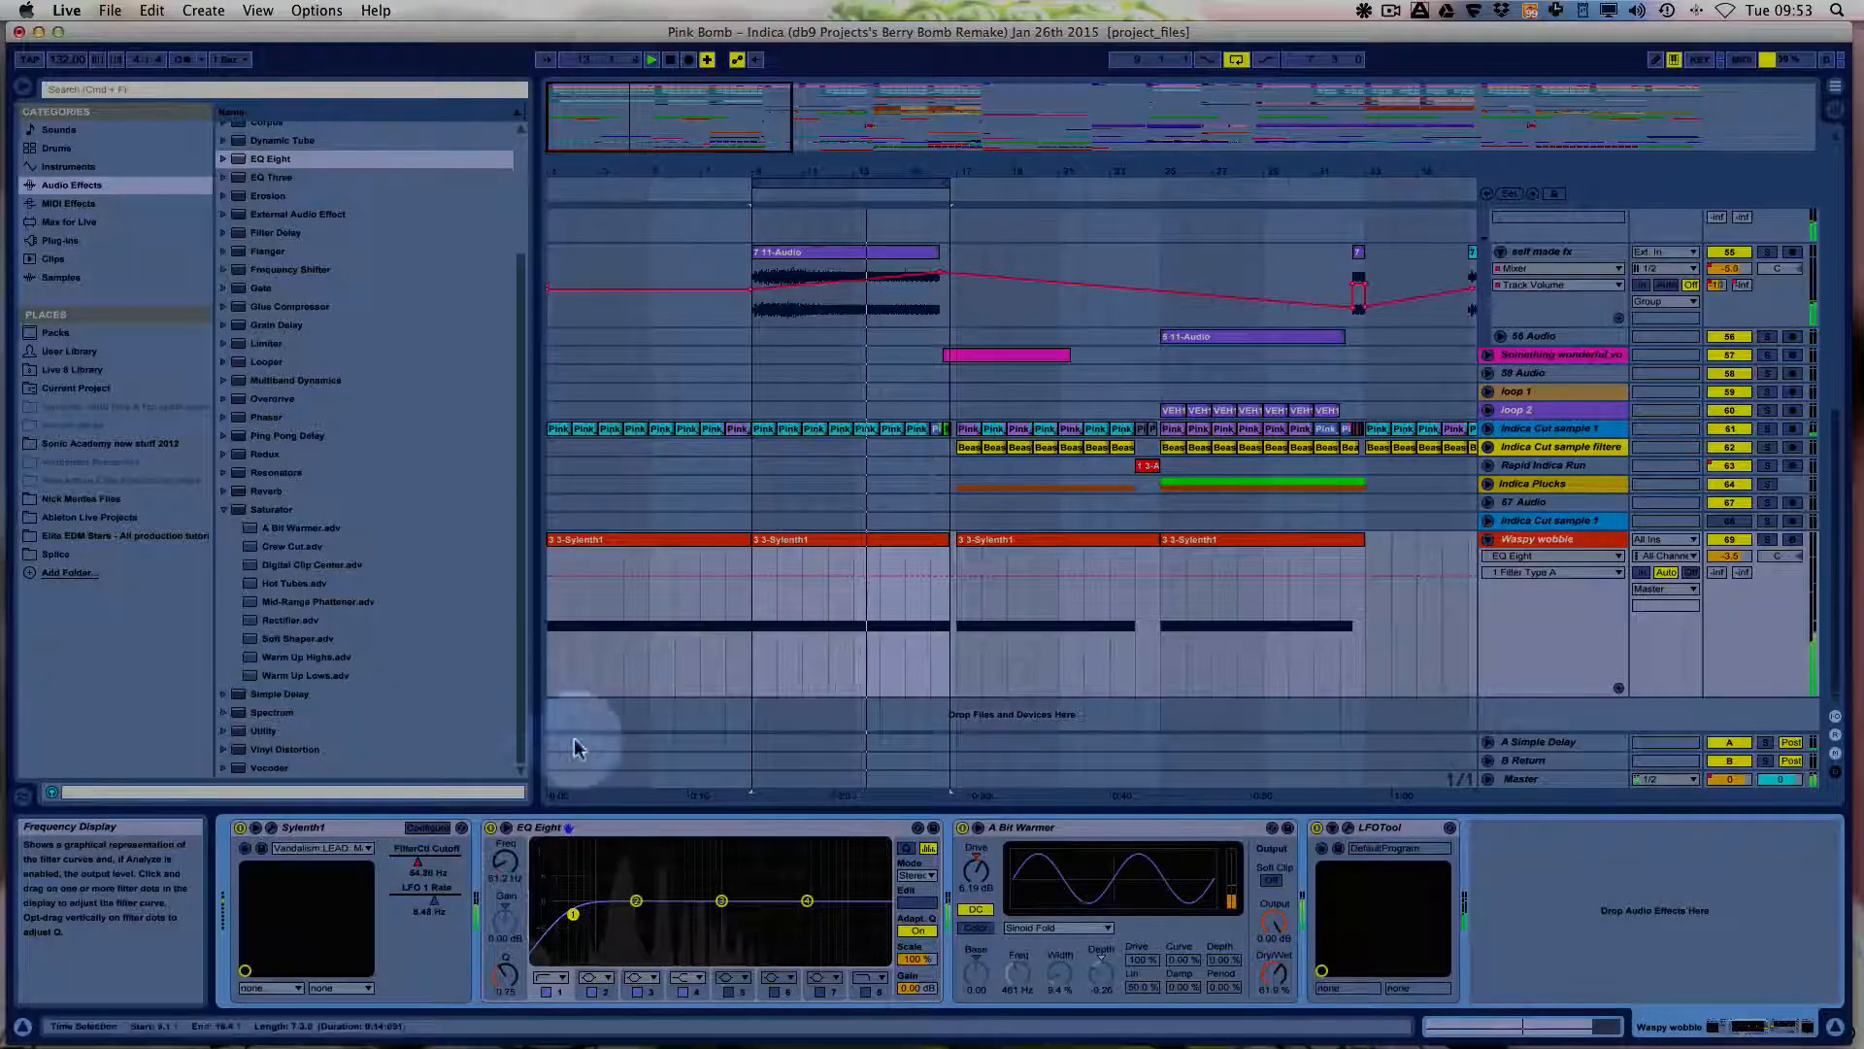
Add a second EQ Eight after LFOTool and use its band 8 as a high cut, pulled down into the mid frequencies.
{"action": "left_click_drag", "start_coordinate": [241, 161], "coordinate": [1569, 903]}
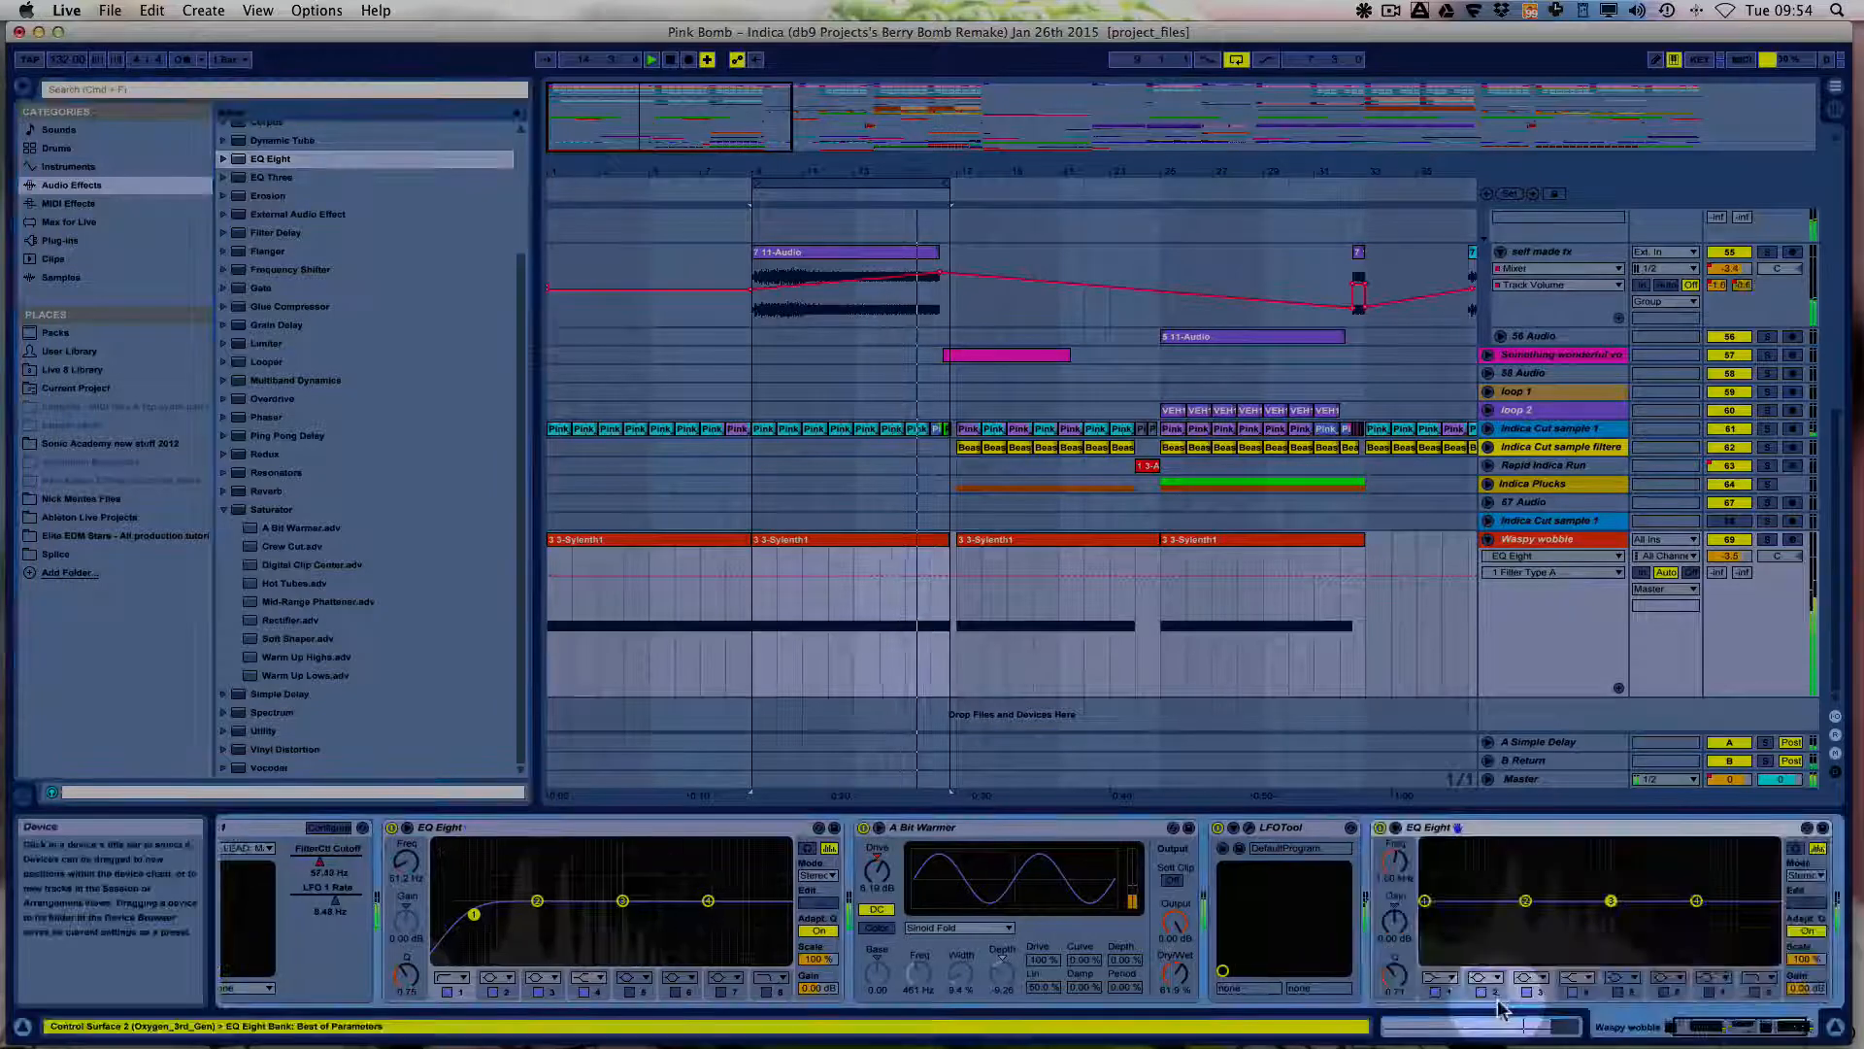
{"action": "left_click", "coordinate": [1755, 991]}
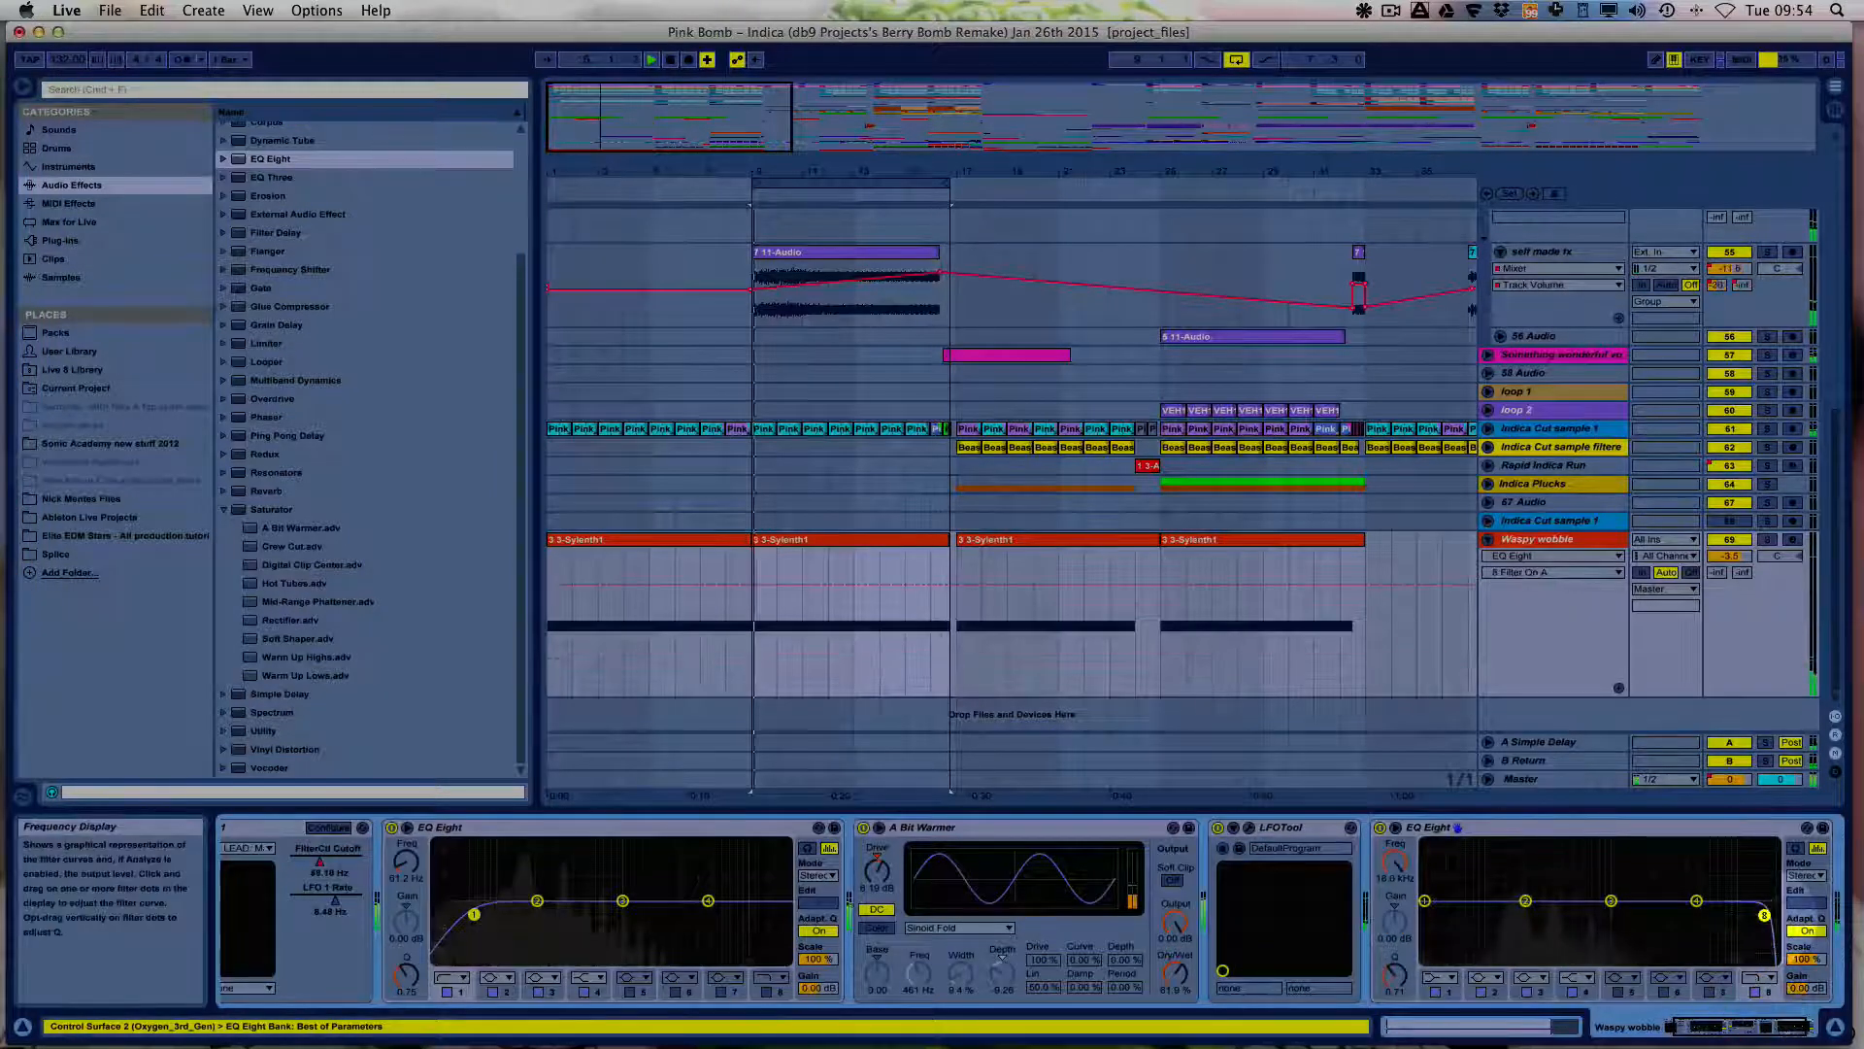
{"action": "left_click_drag", "start_coordinate": [1764, 915], "coordinate": [1629, 914]}
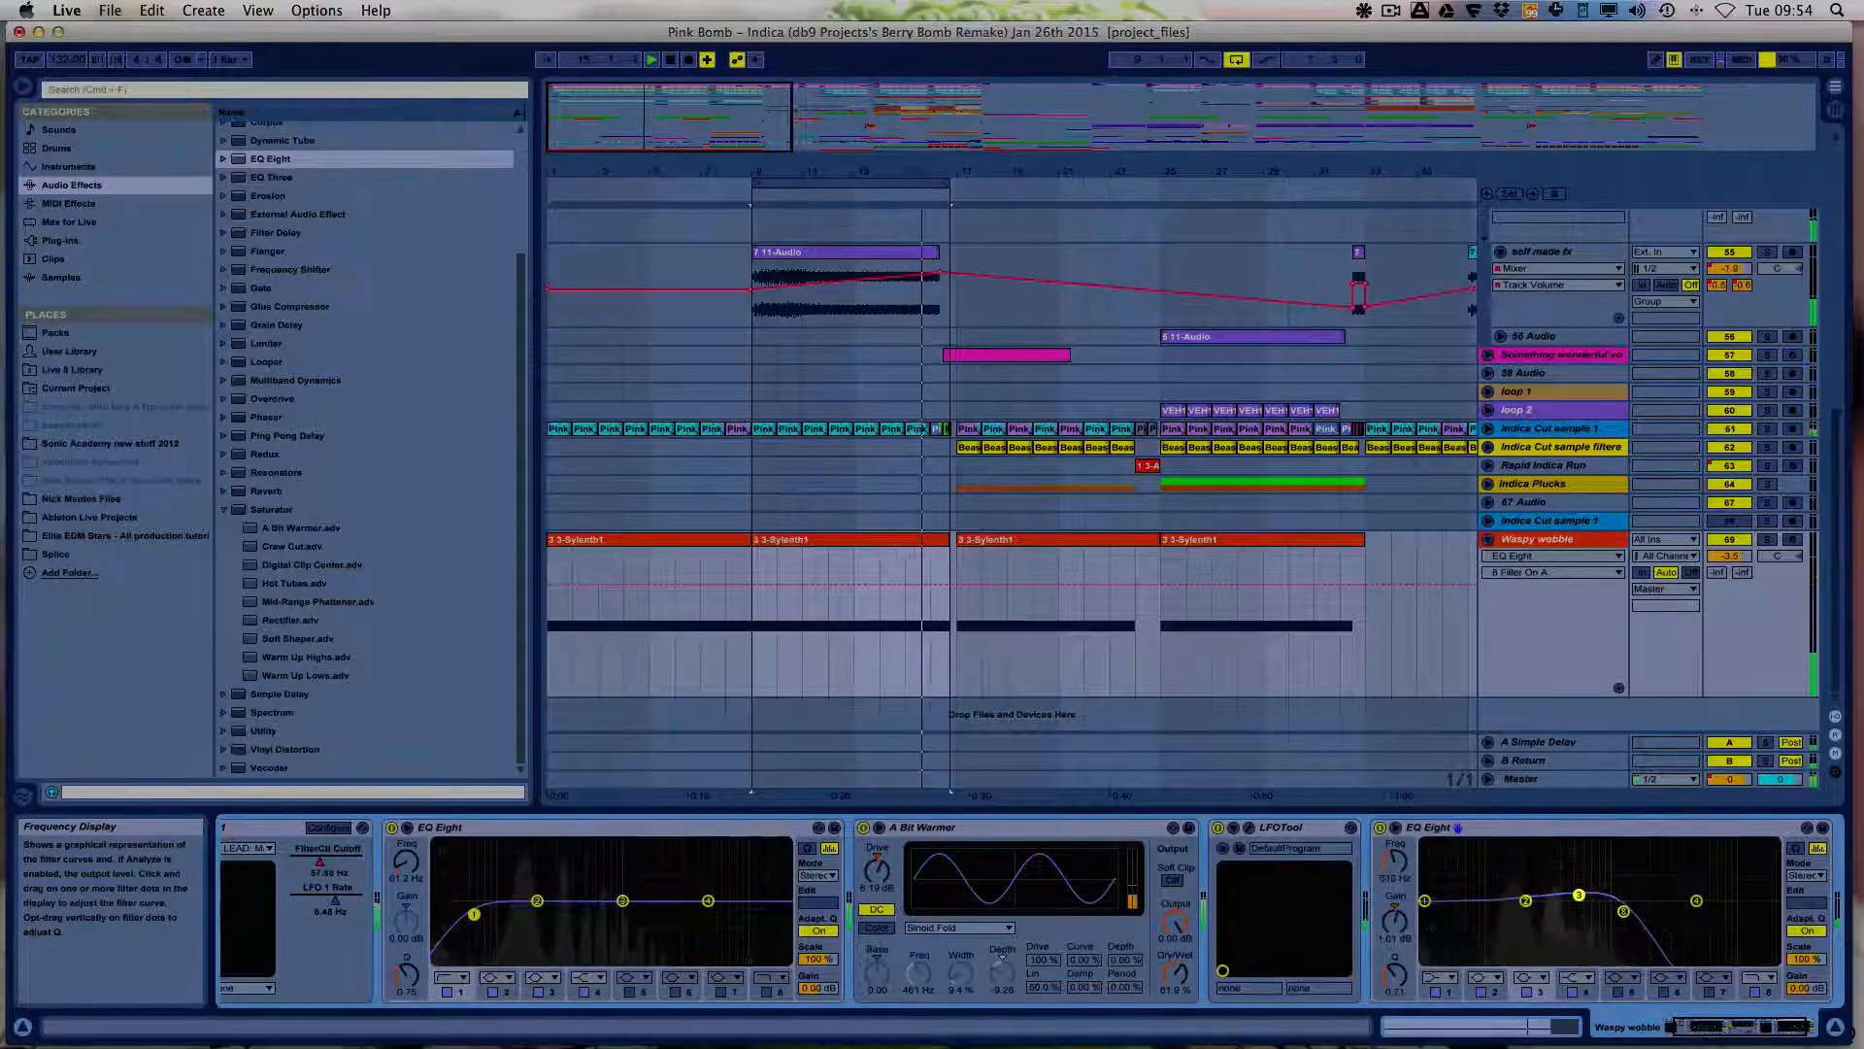
Boost band 2 of the EQ Eight after LFOTool by about 2.3 dB at about 161 Hz with a Q of 1.52.
{"action": "left_click_drag", "start_coordinate": [1578, 894], "coordinate": [1510, 900]}
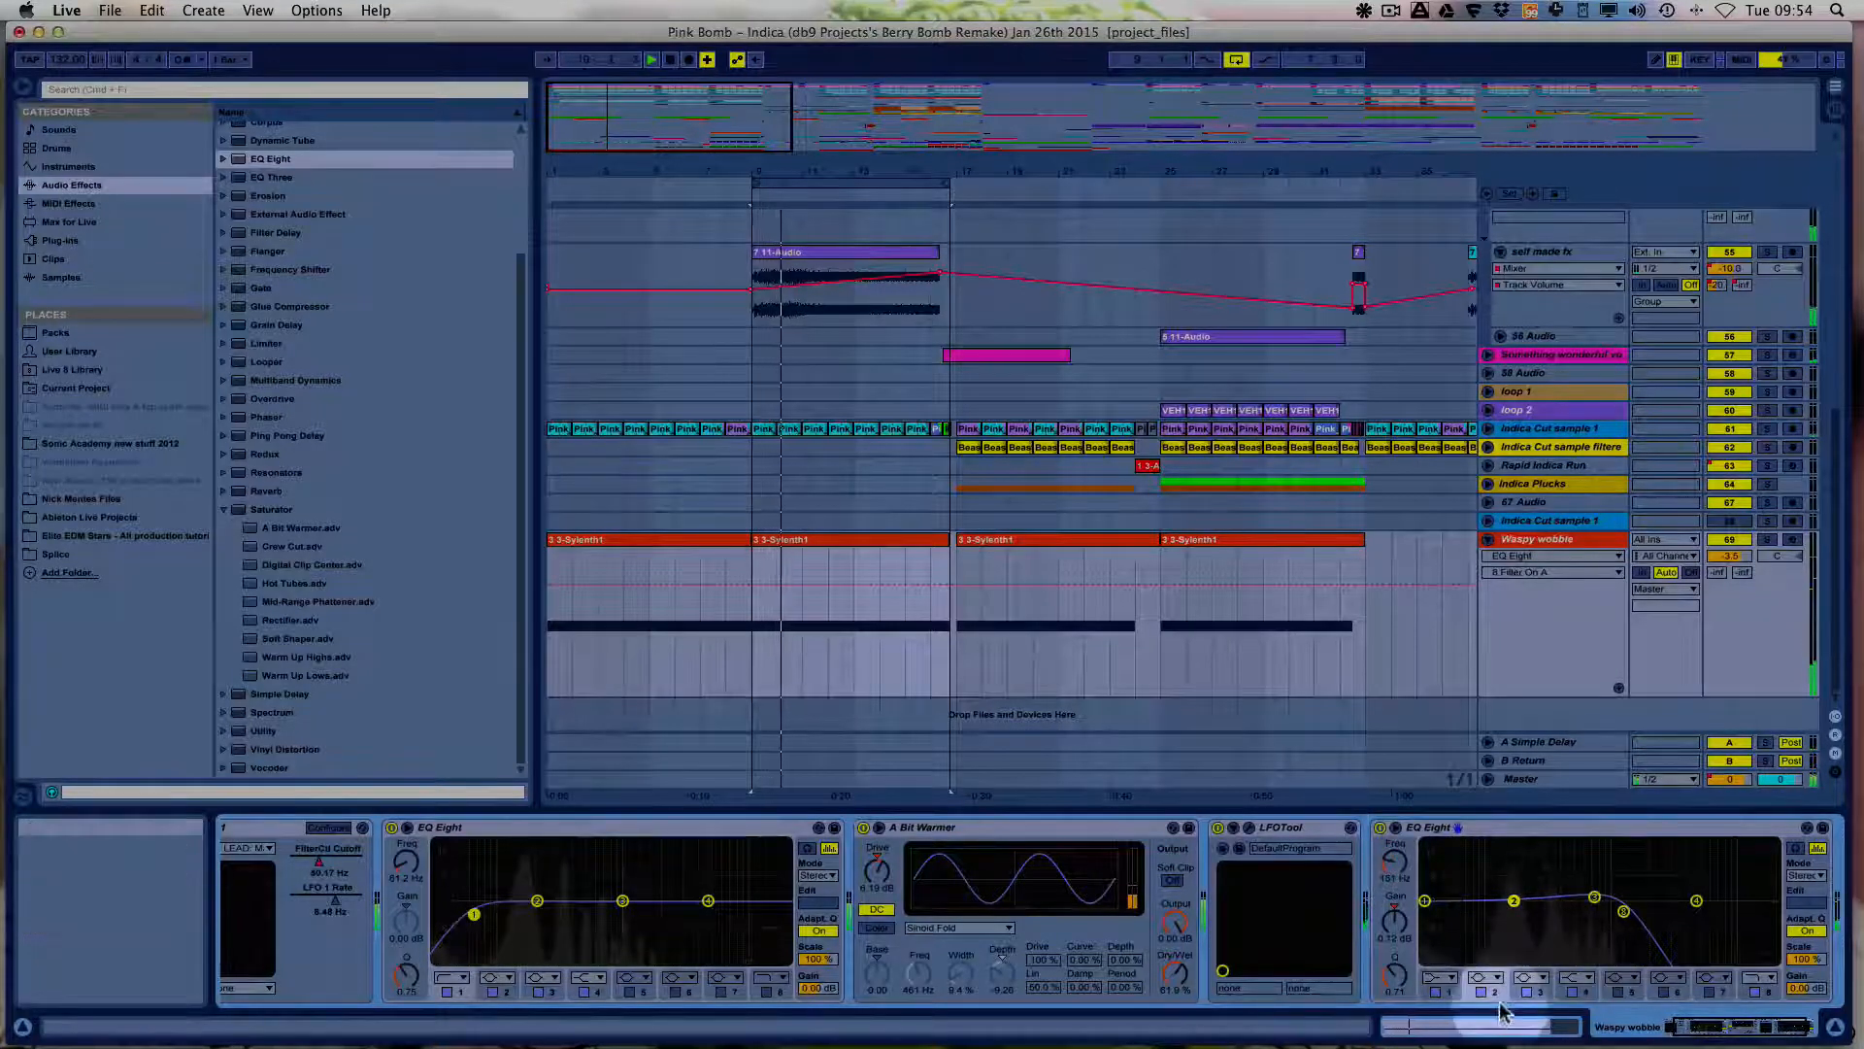
{"action": "left_click", "coordinate": [1398, 979]}
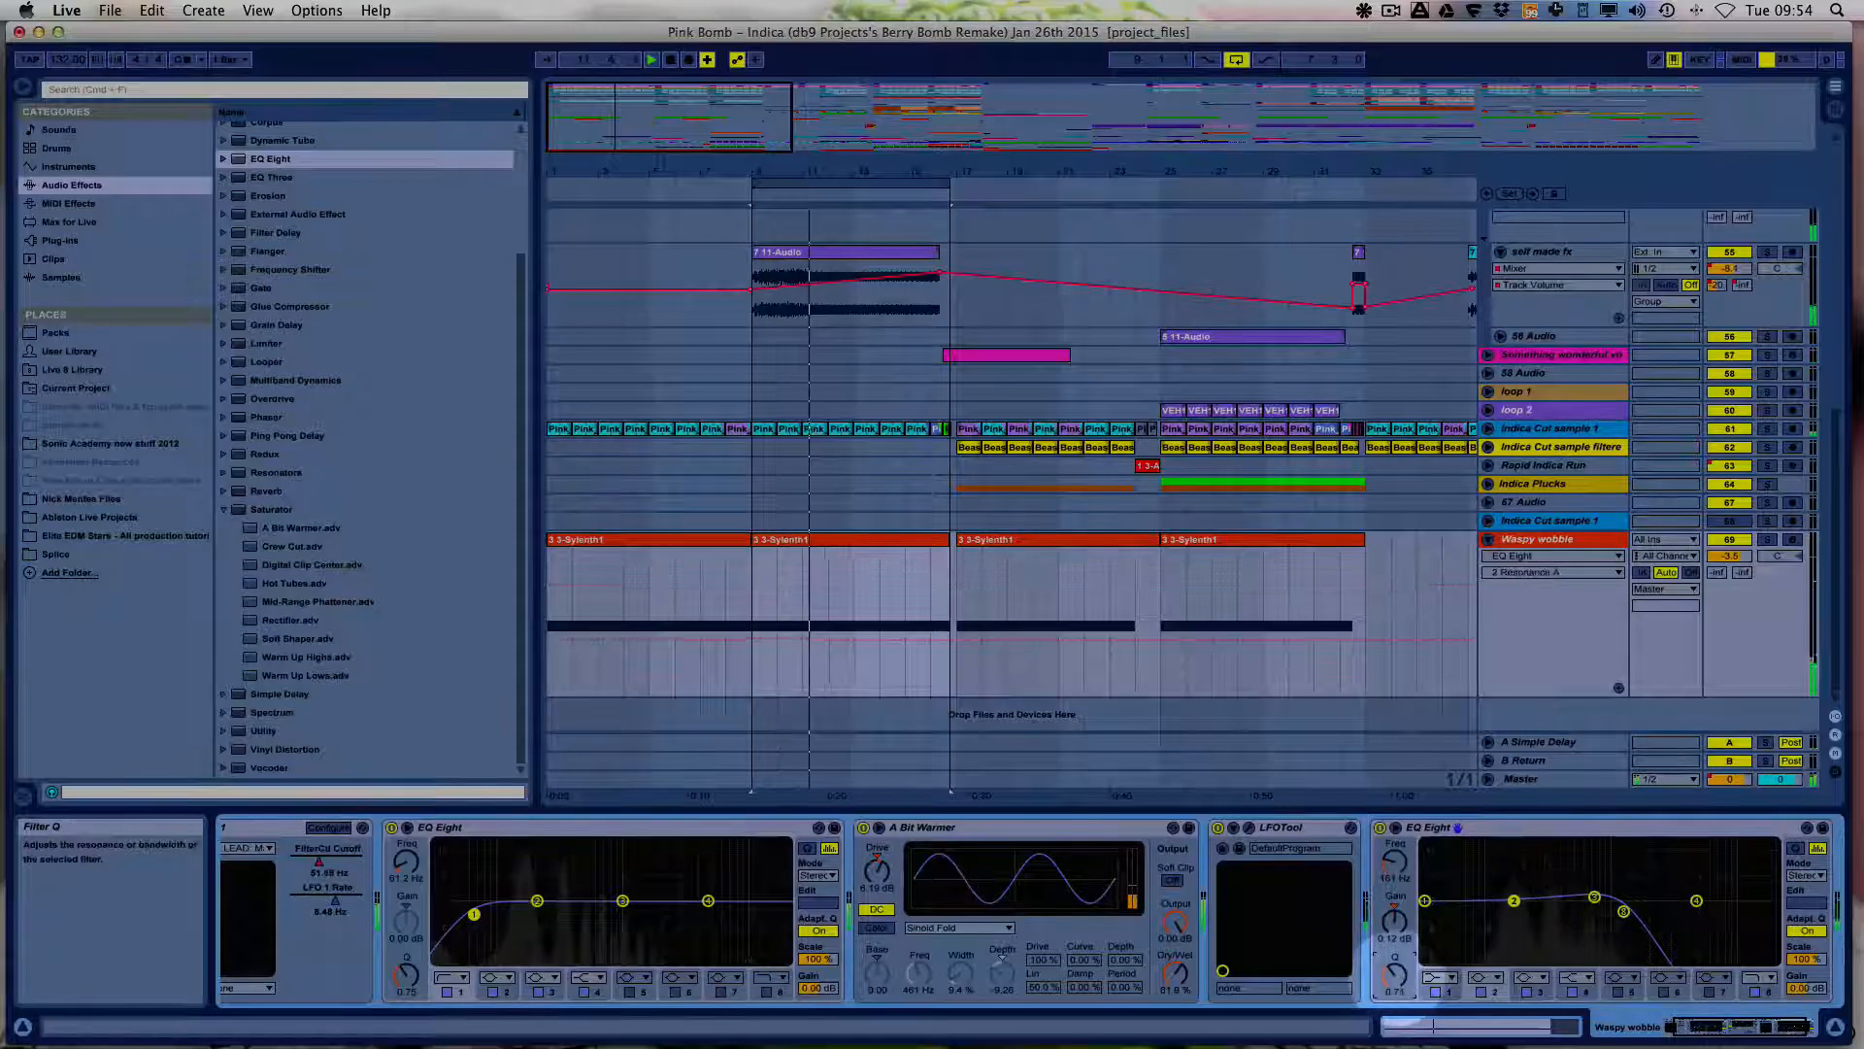
{"action": "left_click_drag", "start_coordinate": [1396, 976], "coordinate": [1396, 952]}
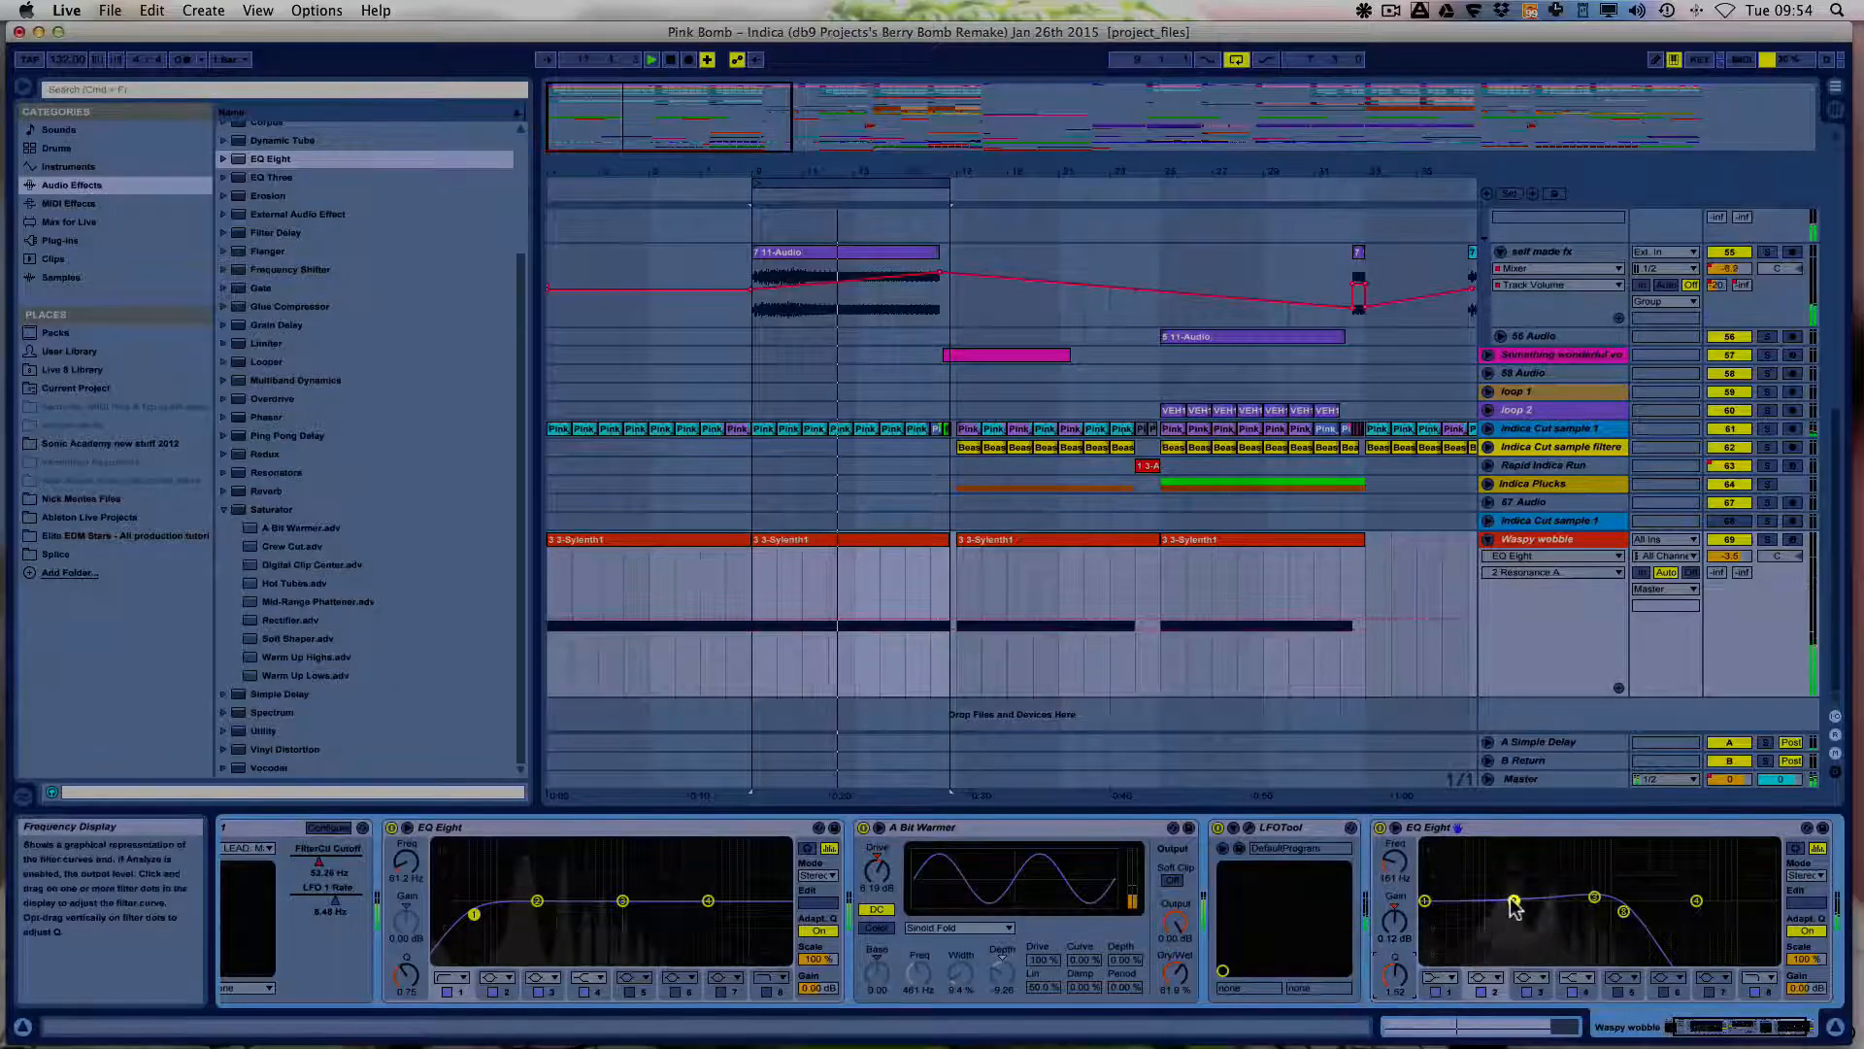
{"action": "left_click_drag", "start_coordinate": [1515, 905], "coordinate": [1518, 903]}
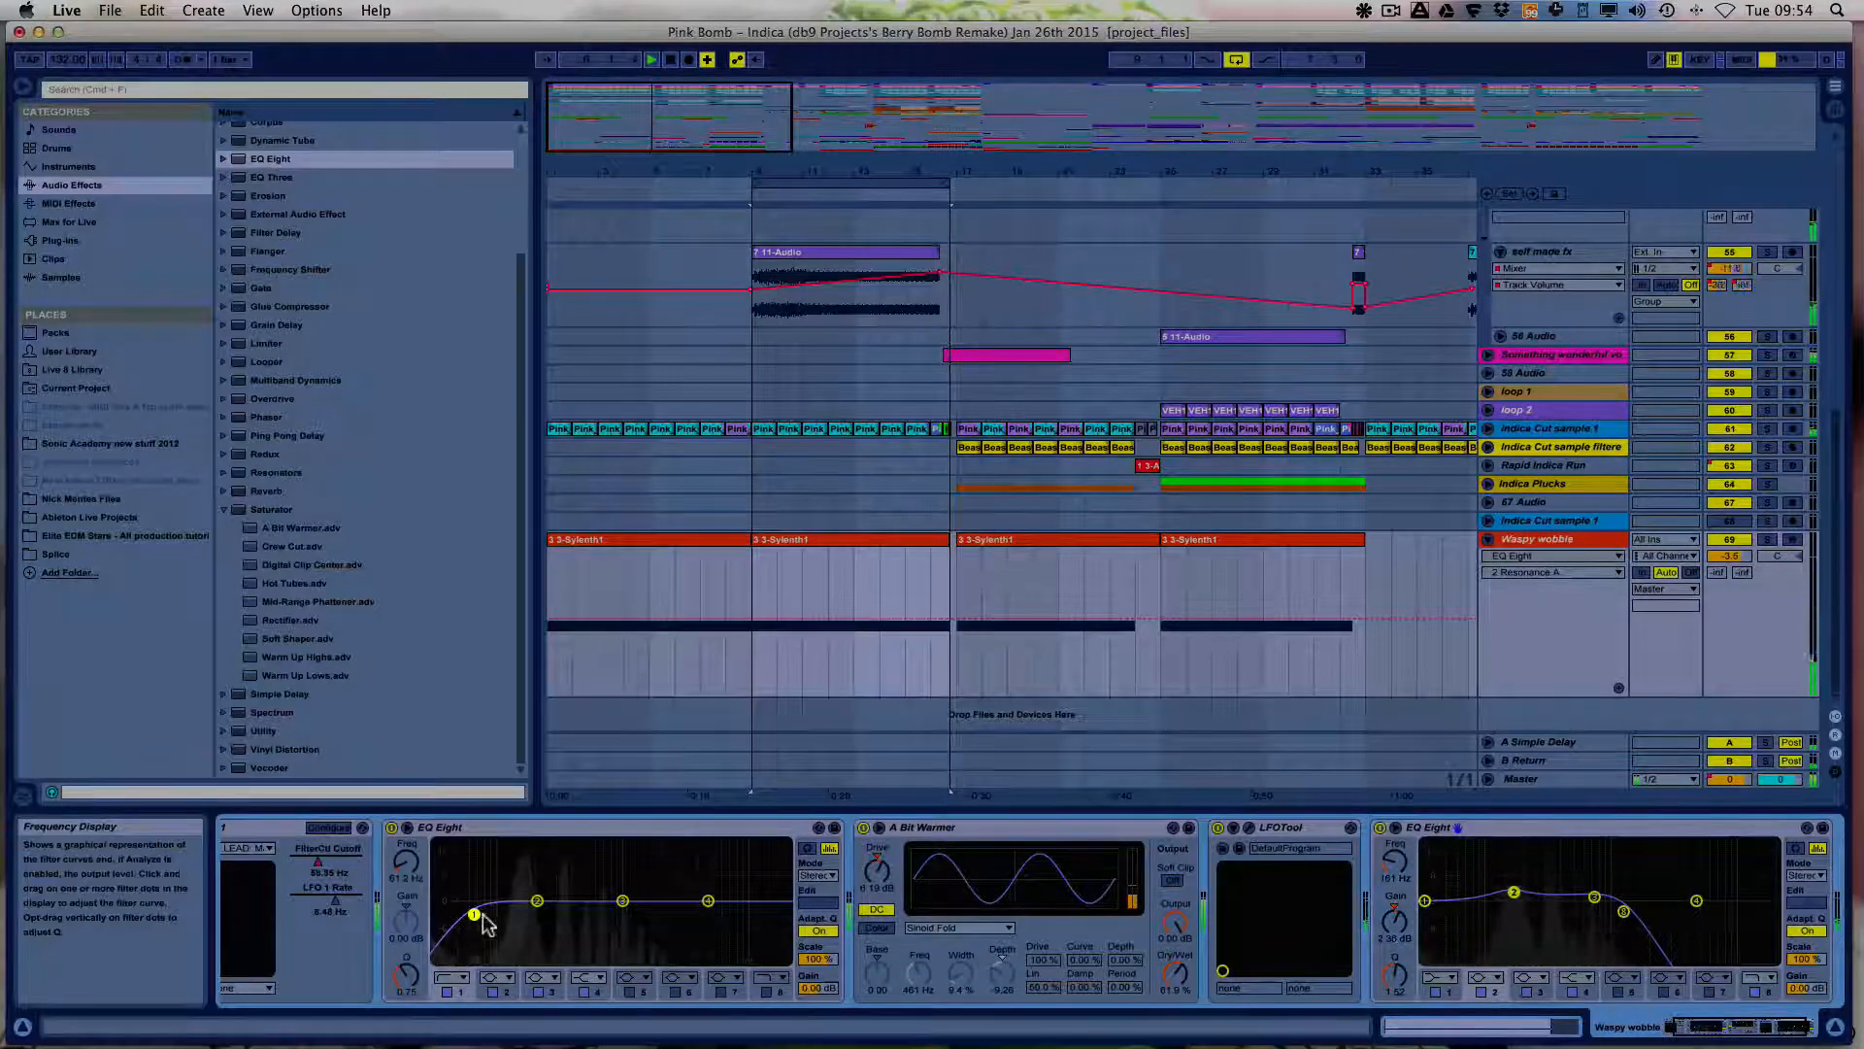
Raise the low cut of the first EQ Eight to about 150 Hz and check the Waspy wobble track briefly in solo.
{"action": "left_click_drag", "start_coordinate": [474, 915], "coordinate": [523, 918]}
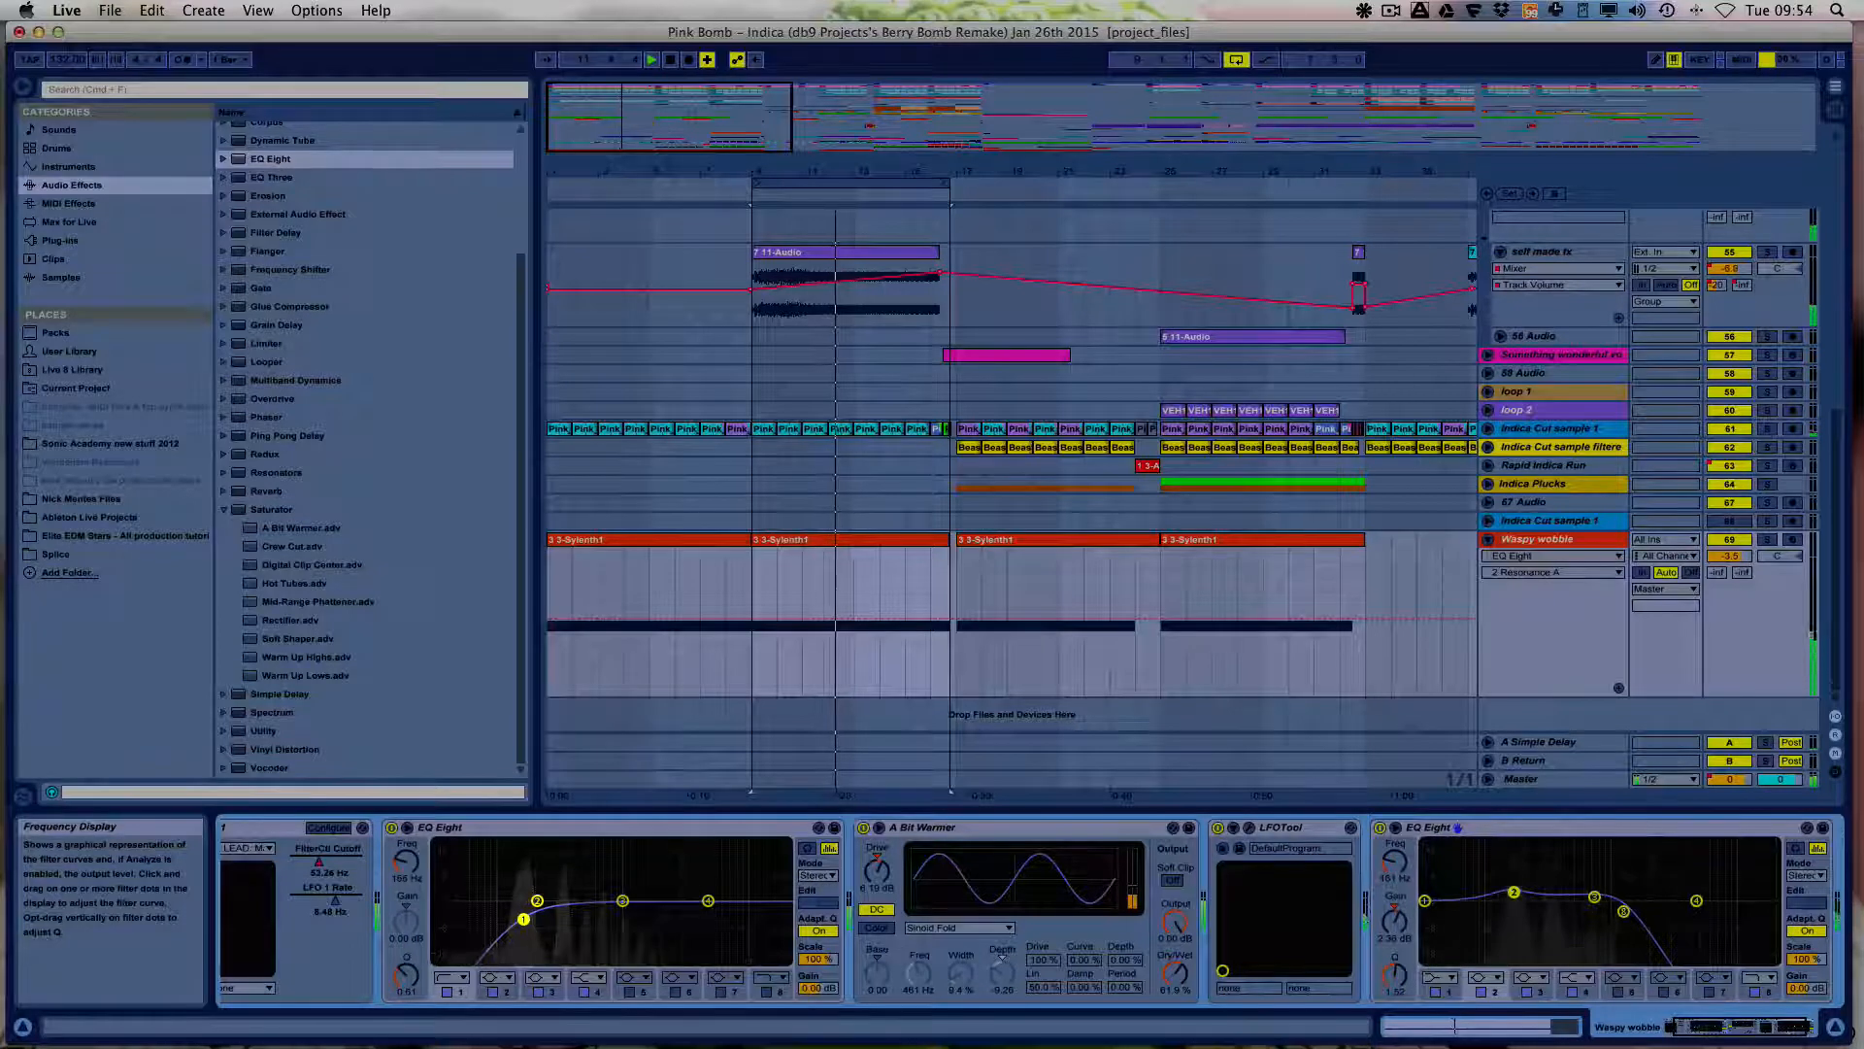
{"action": "left_click", "coordinate": [1768, 539]}
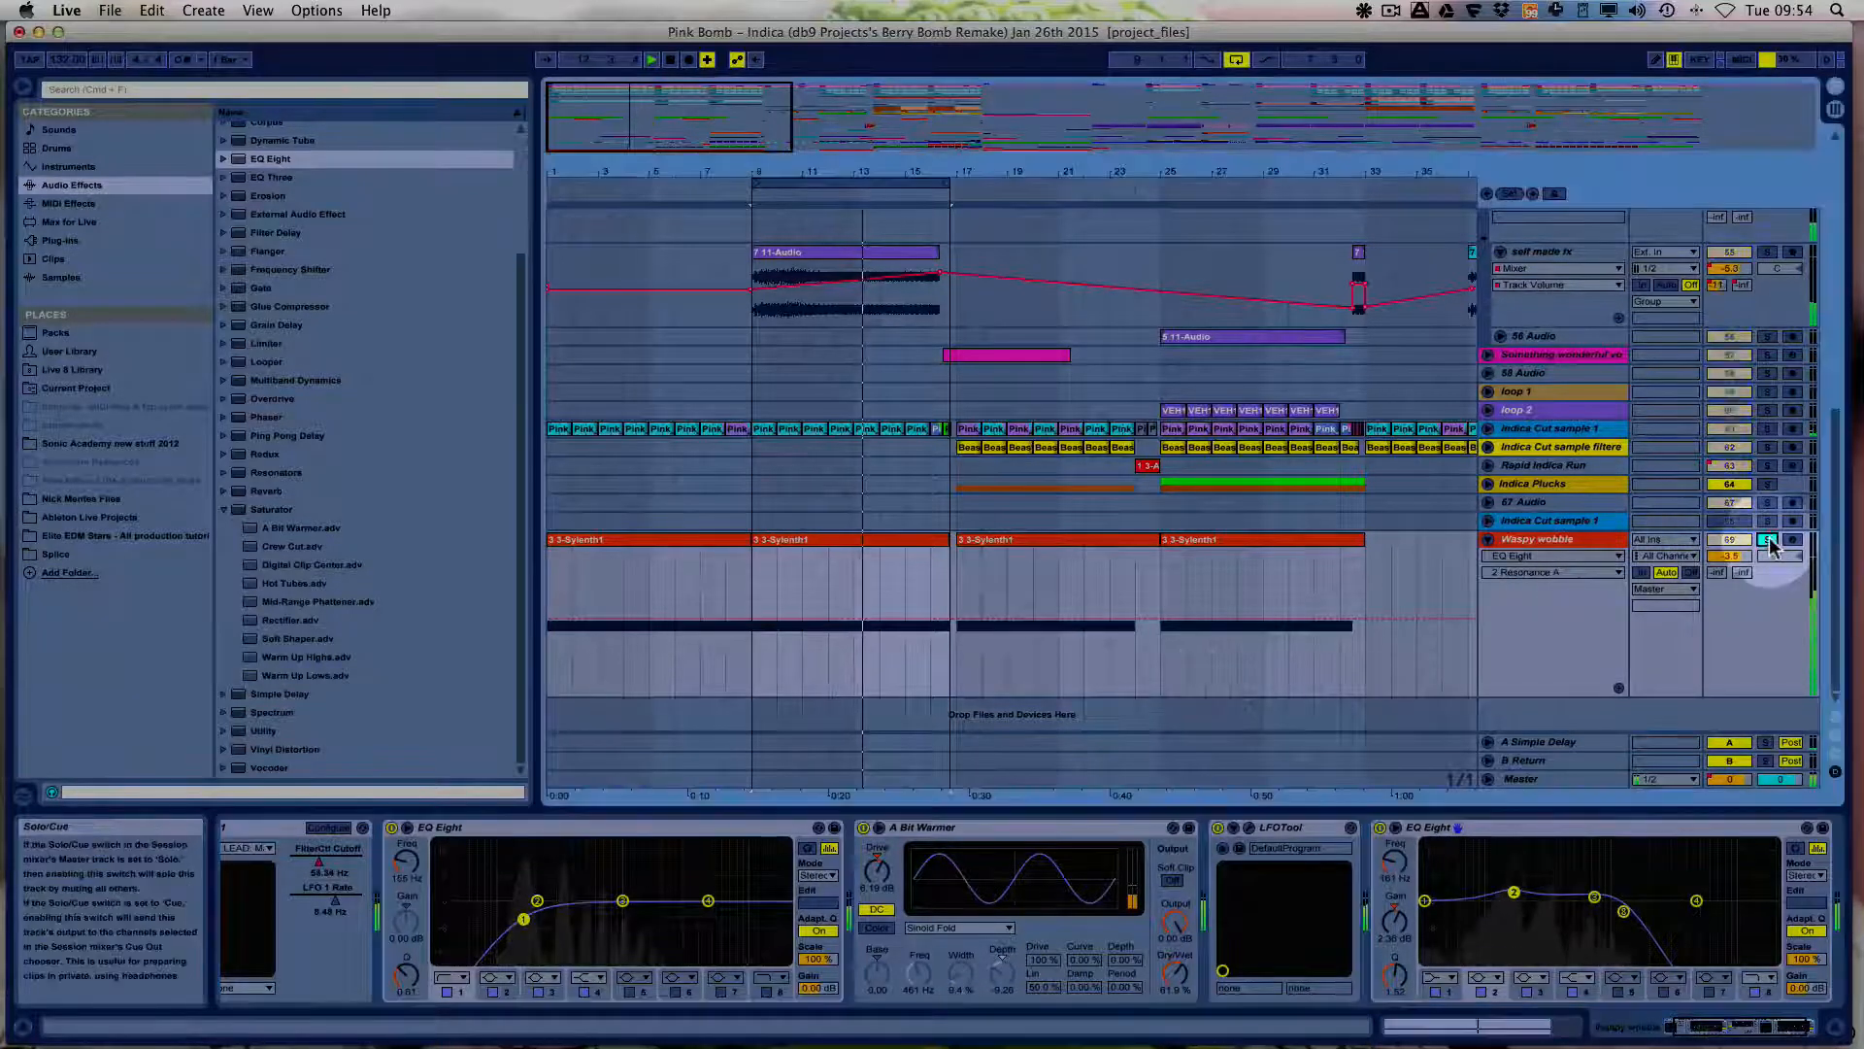
{"action": "left_click", "coordinate": [1768, 539]}
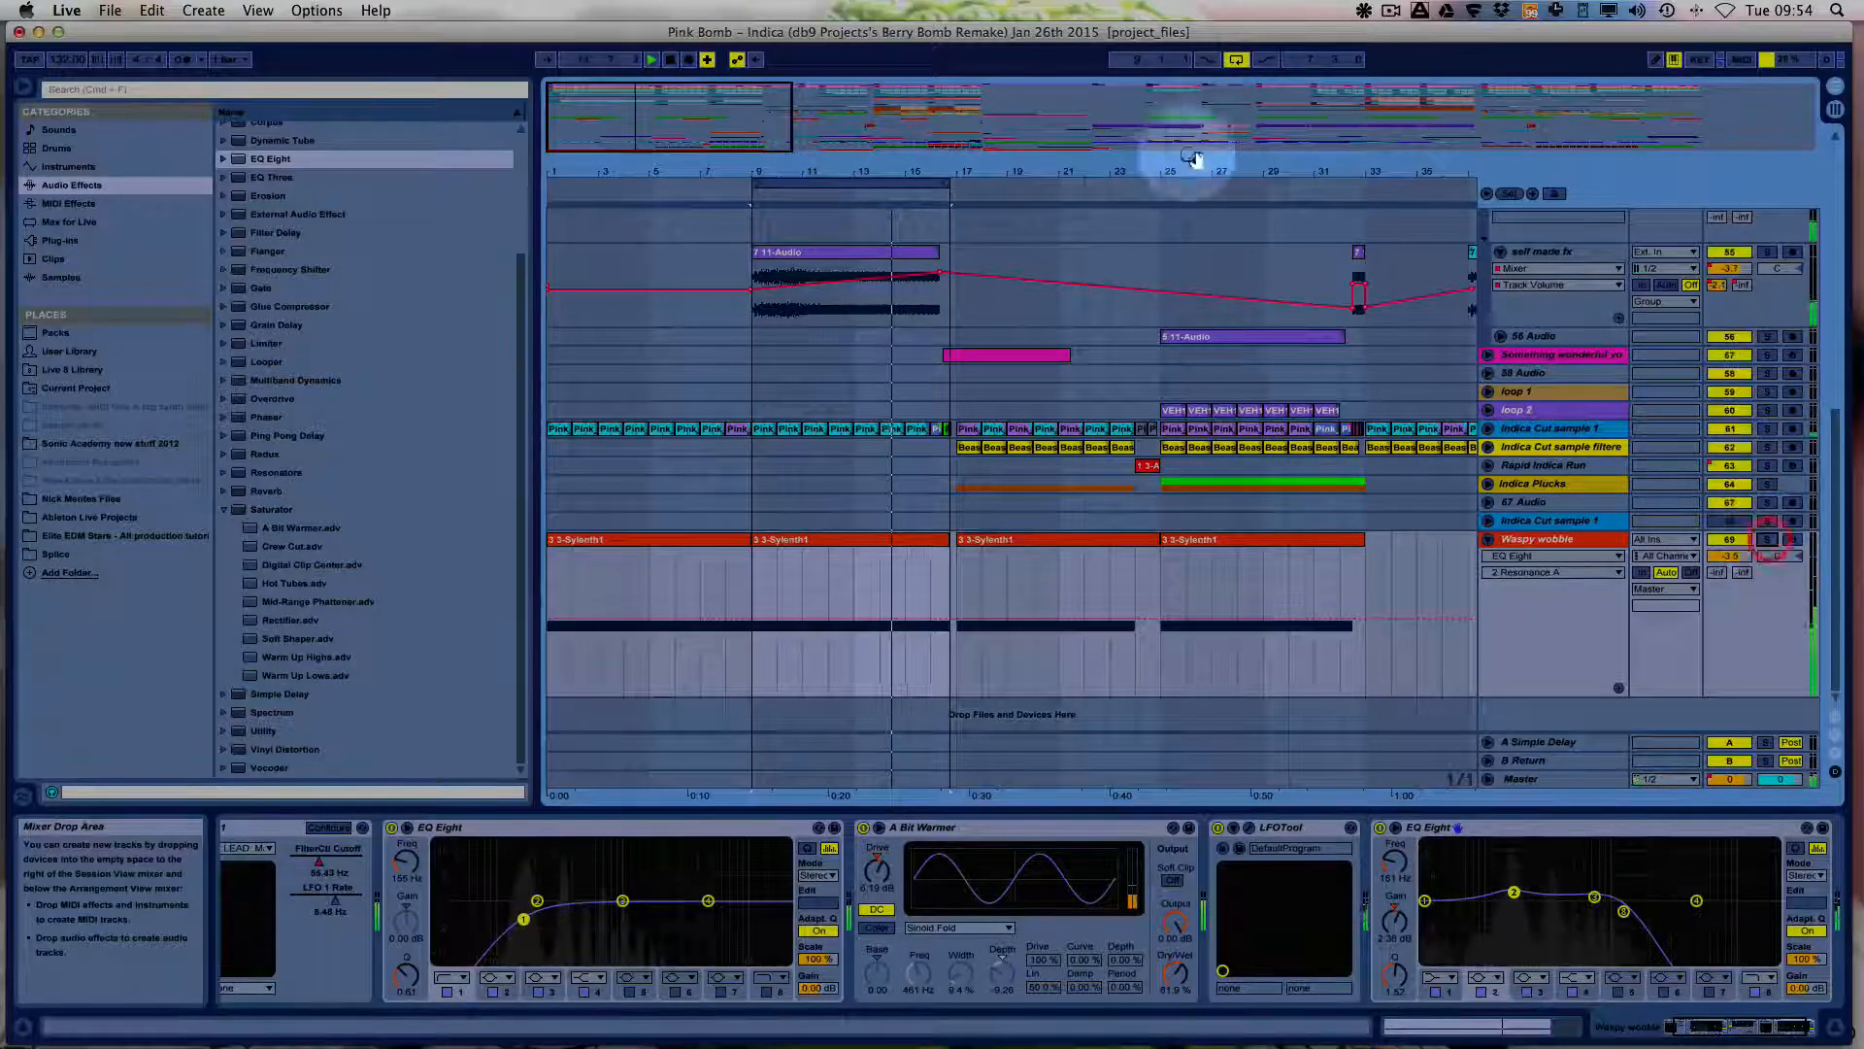
Turn off looping so playback continues past bar 17, and compare the mix with A Bit Warmer bypassed and enabled.
{"action": "left_click", "coordinate": [1238, 60]}
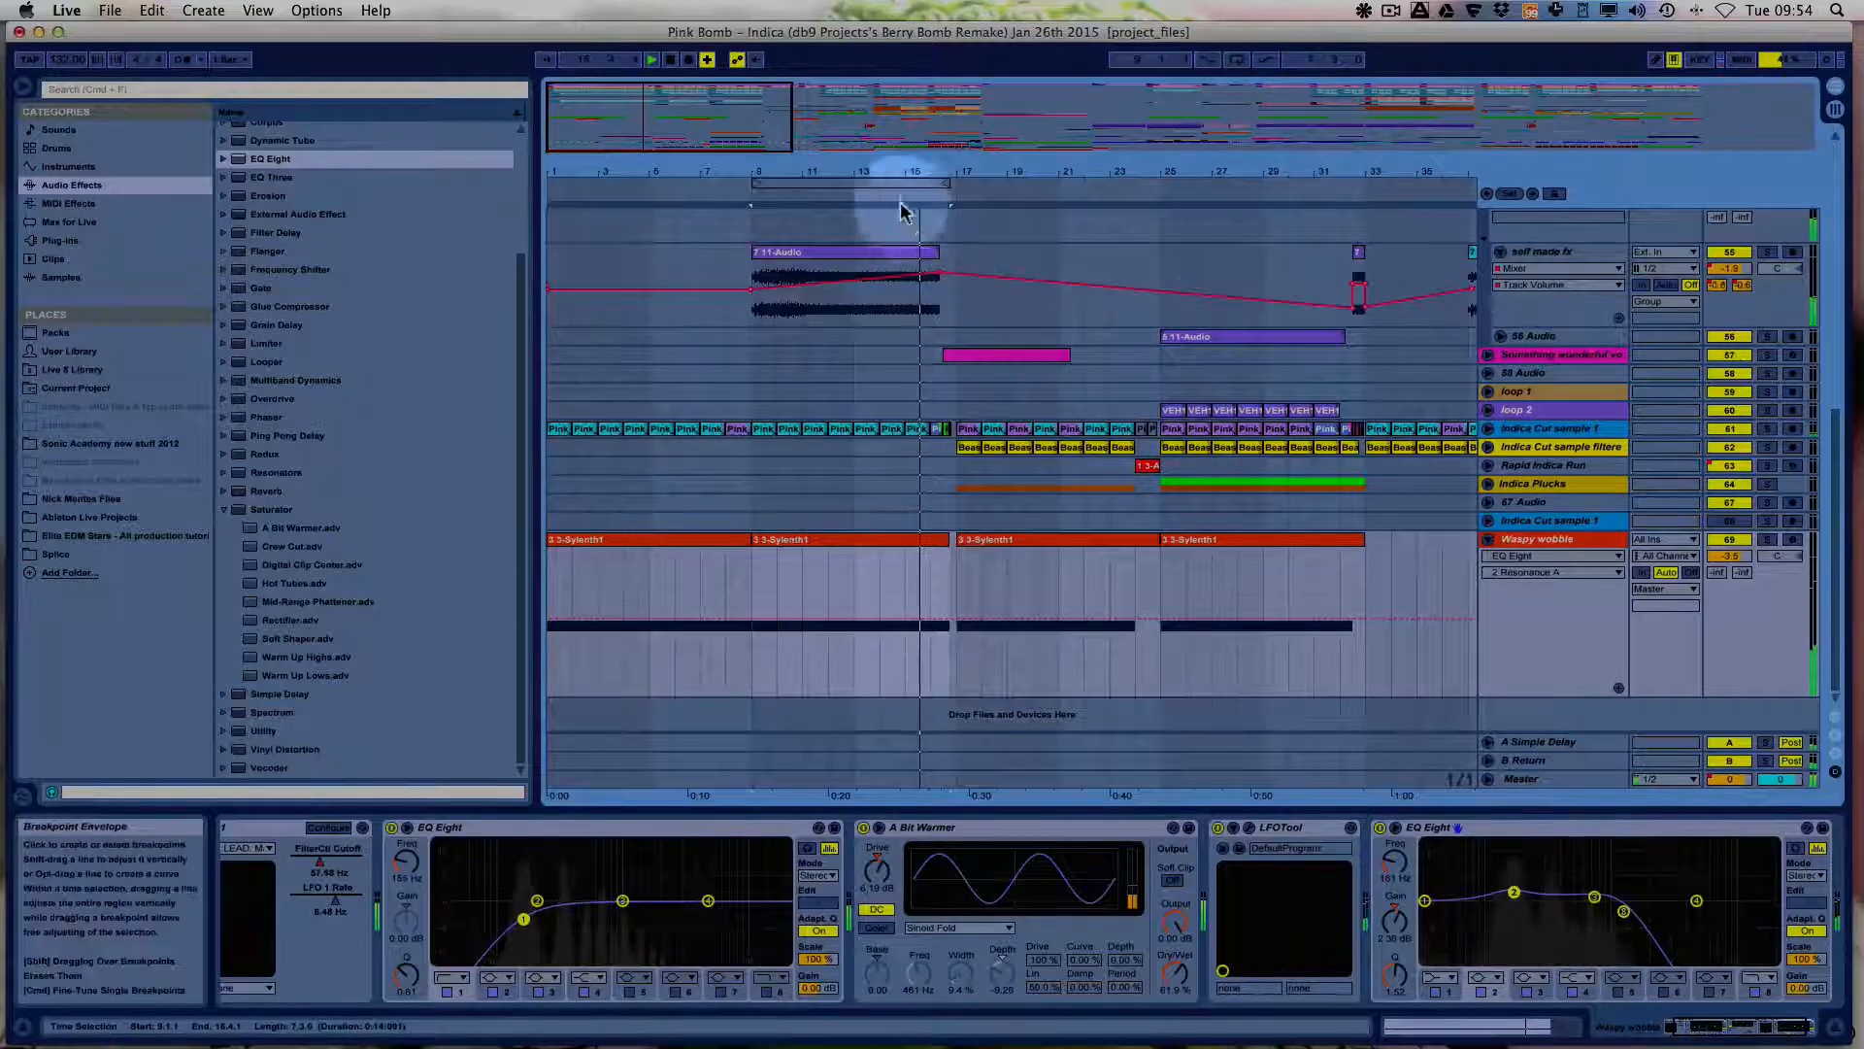
{"action": "left_click_drag", "start_coordinate": [899, 167], "coordinate": [842, 167]}
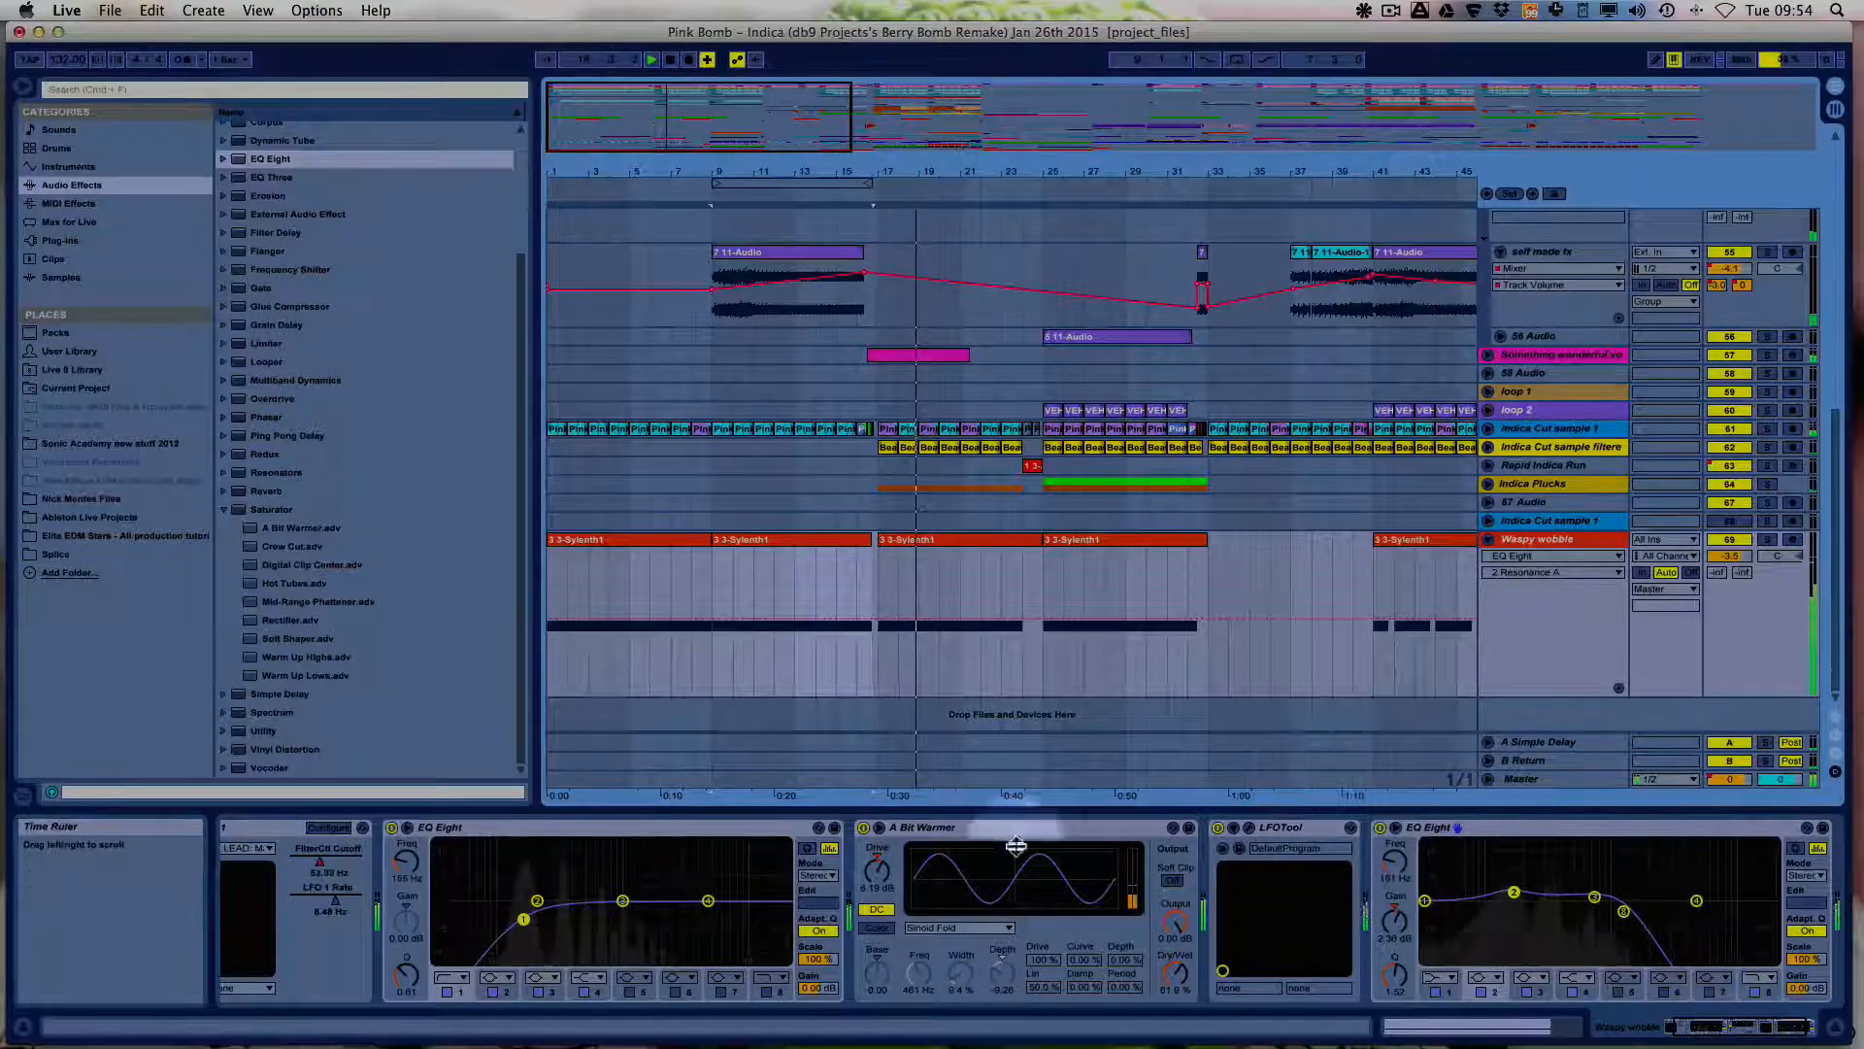
{"action": "left_click", "coordinate": [862, 828]}
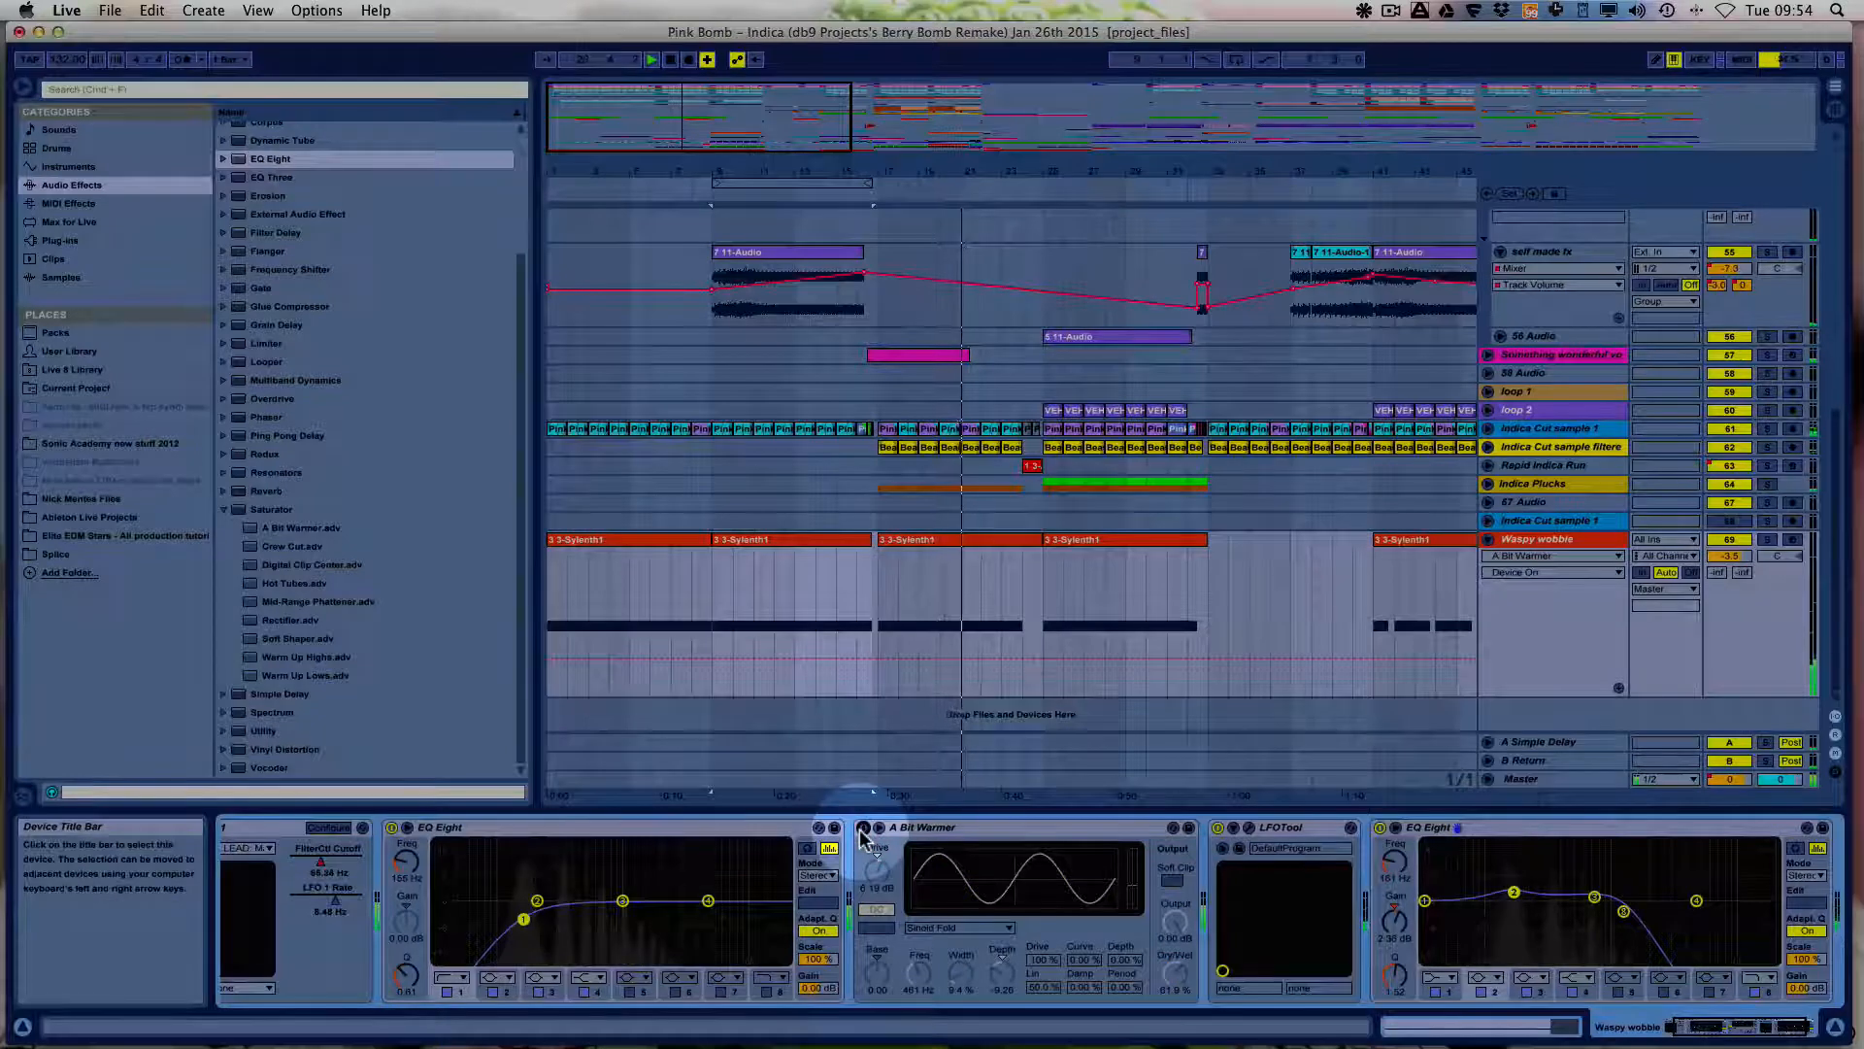
{"action": "left_click", "coordinate": [862, 829]}
Lower the Waspy wobble track's volume in small increments while the full mix plays.
{"action": "left_click_drag", "start_coordinate": [1734, 557], "coordinate": [1735, 564]}
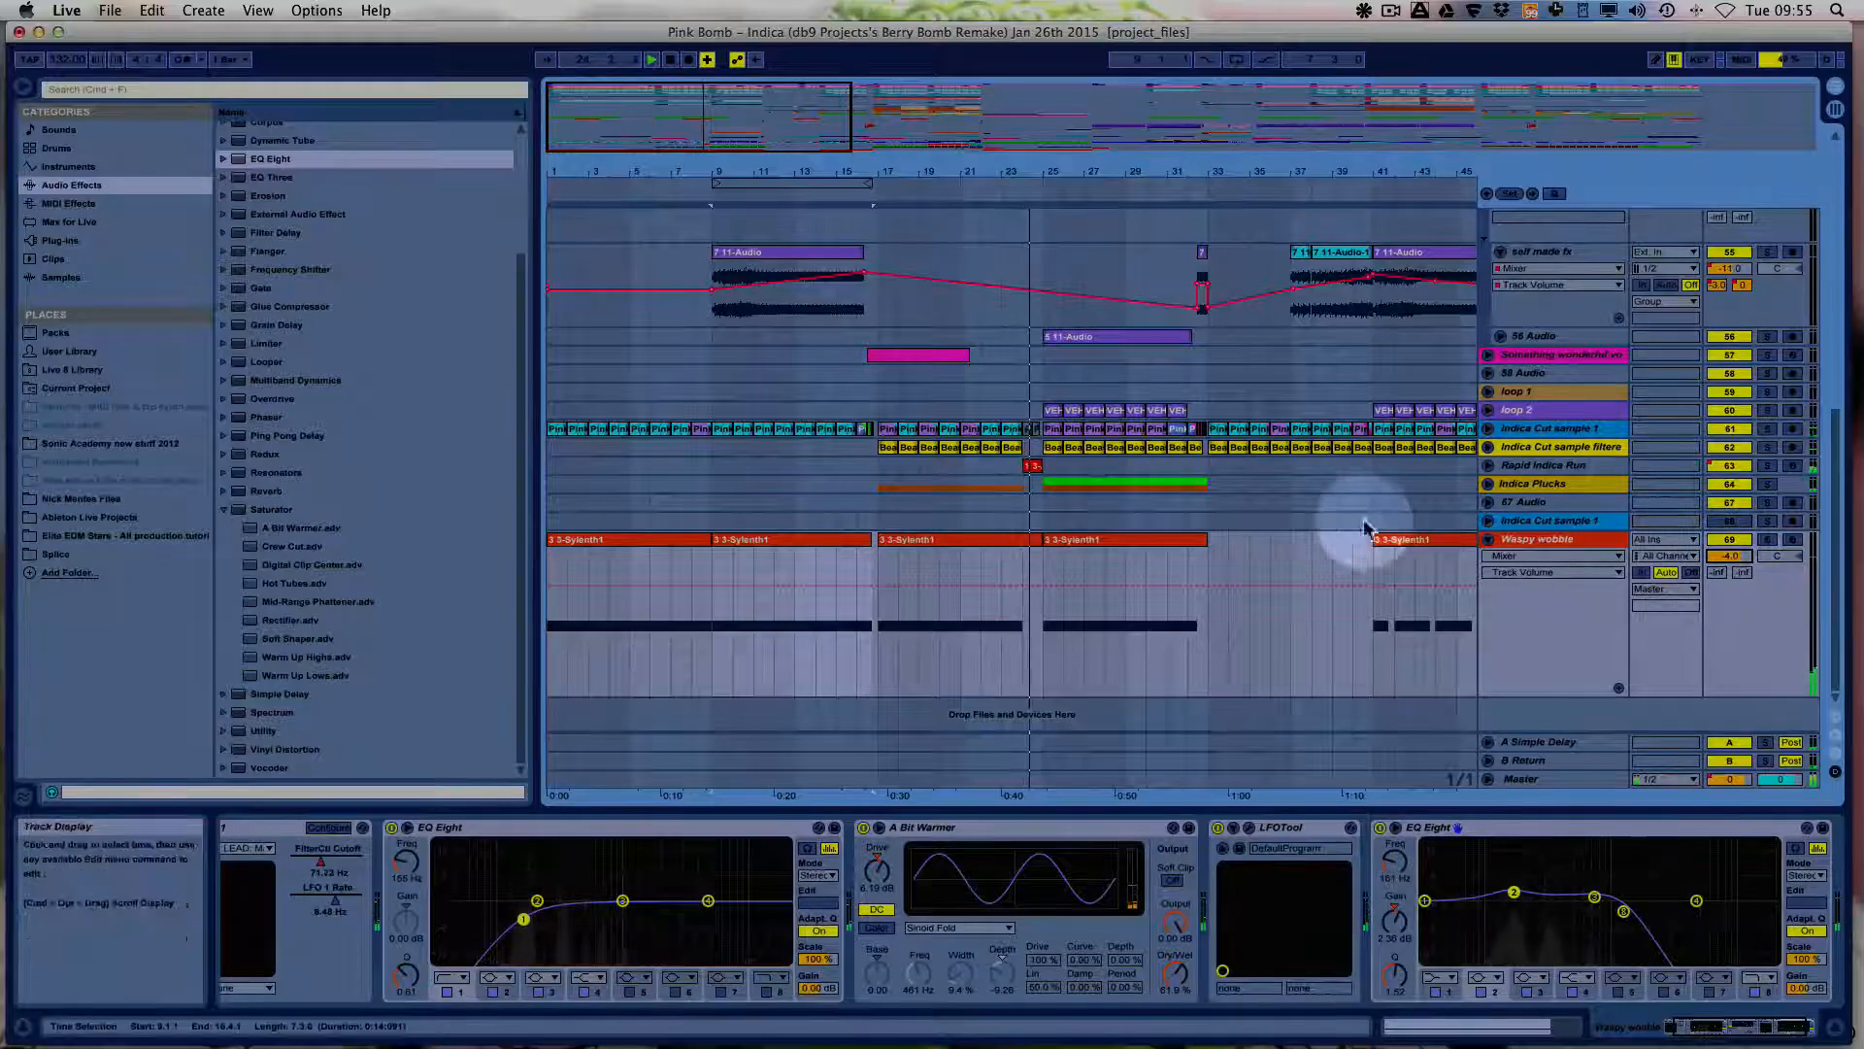
{"action": "left_click_drag", "start_coordinate": [1732, 557], "coordinate": [1734, 561]}
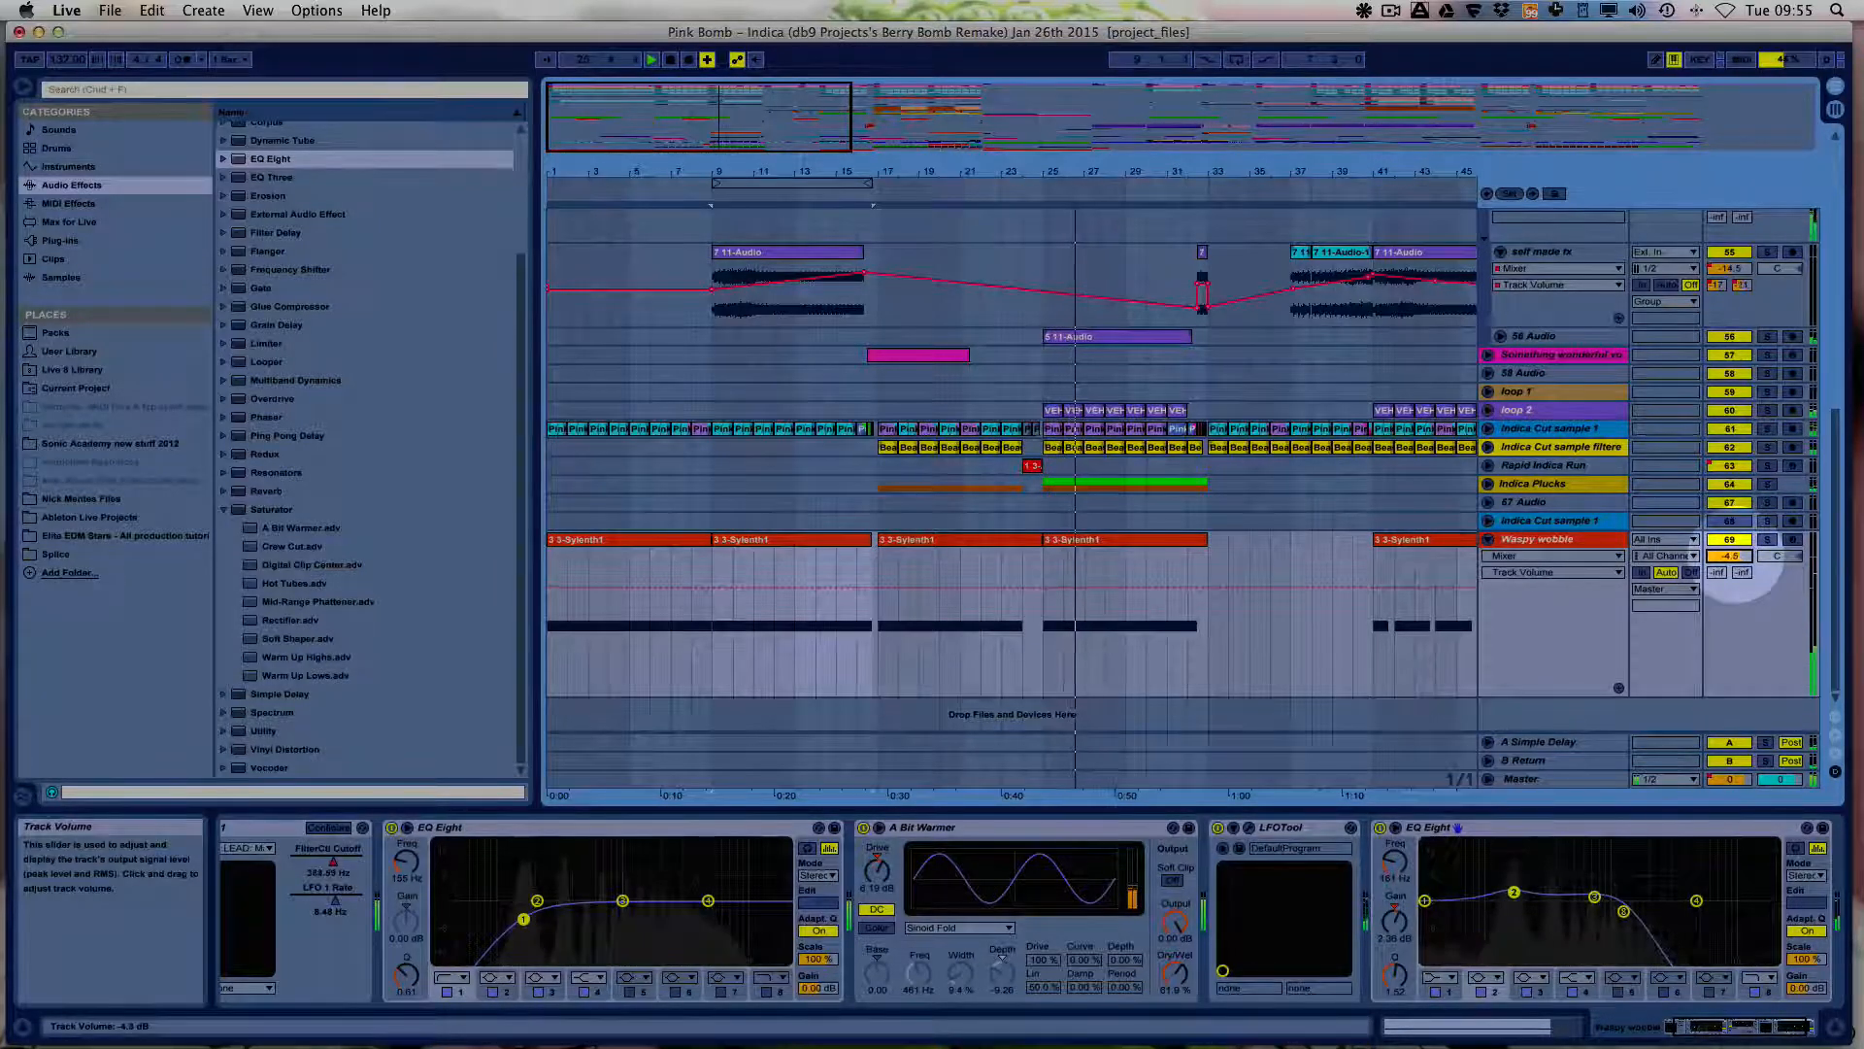
{"action": "left_click_drag", "start_coordinate": [1734, 562], "coordinate": [1734, 565]}
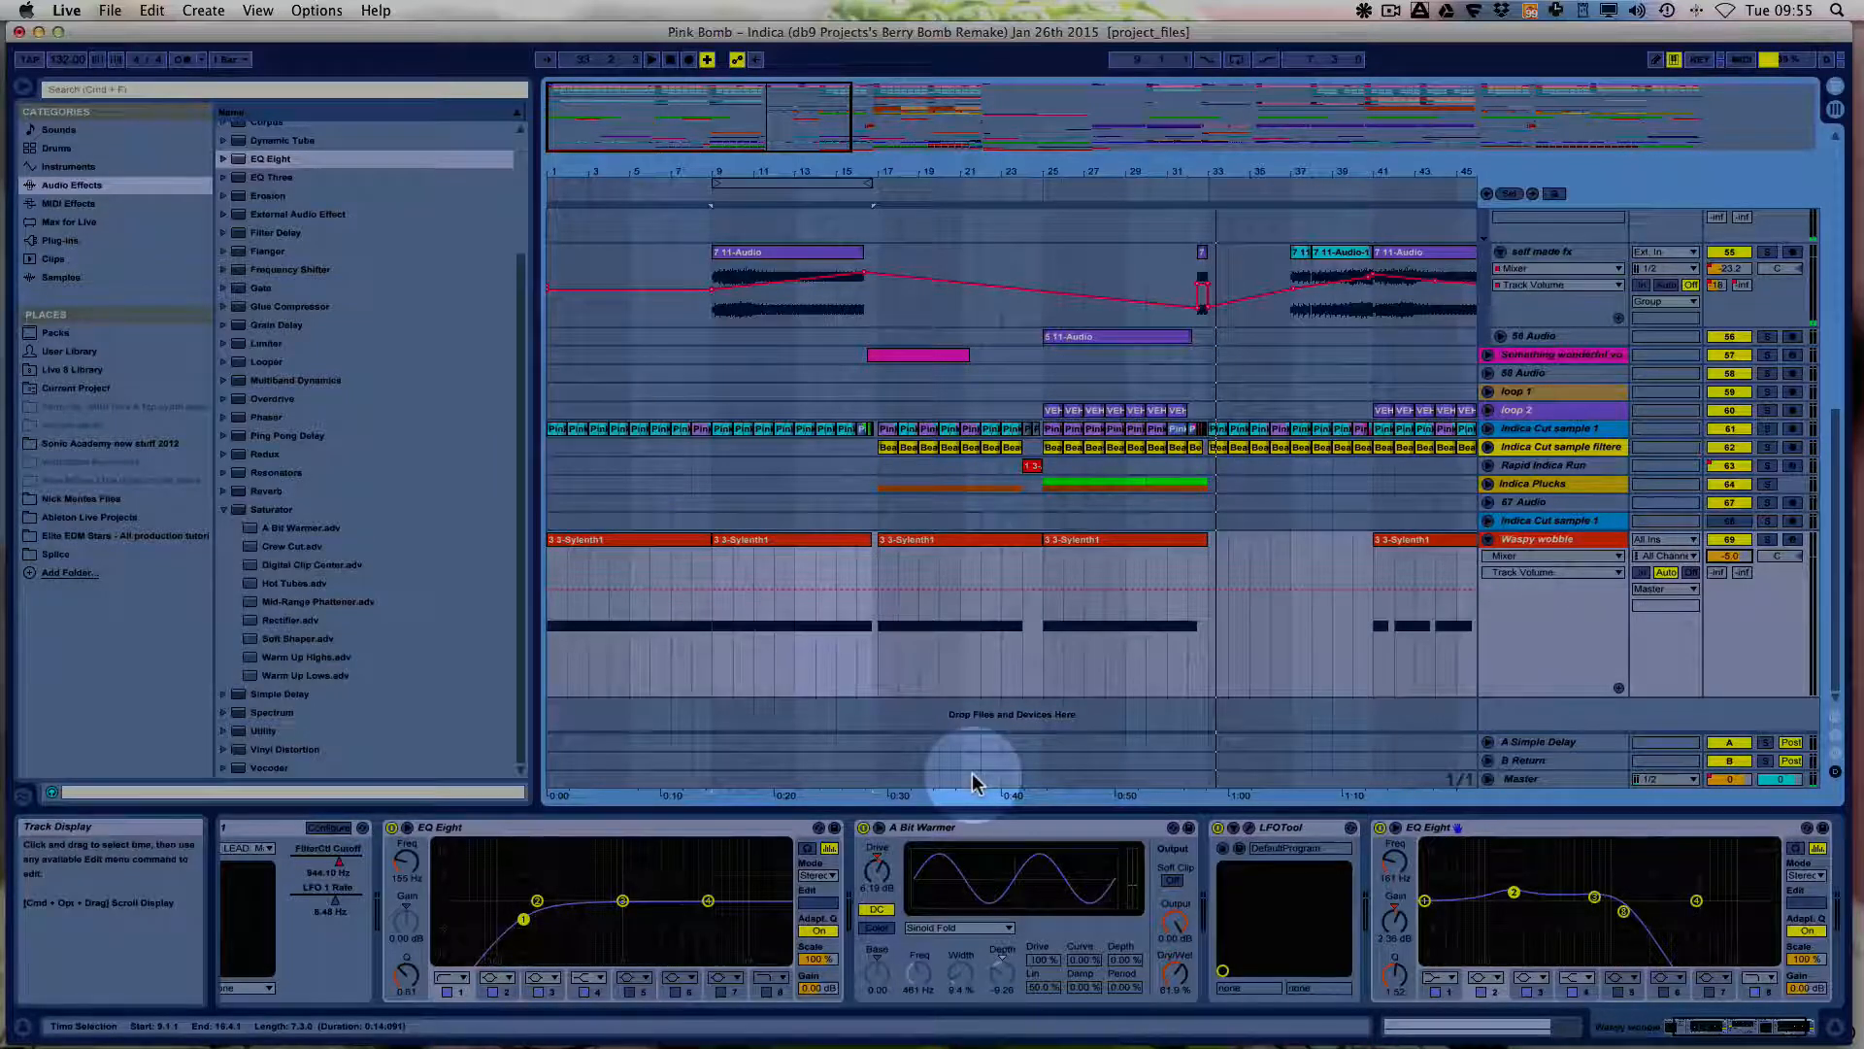
Solo the Waspy wobble track, play it from bar 9 to check its level, and unsolo it.
{"action": "left_click", "coordinate": [1768, 540]}
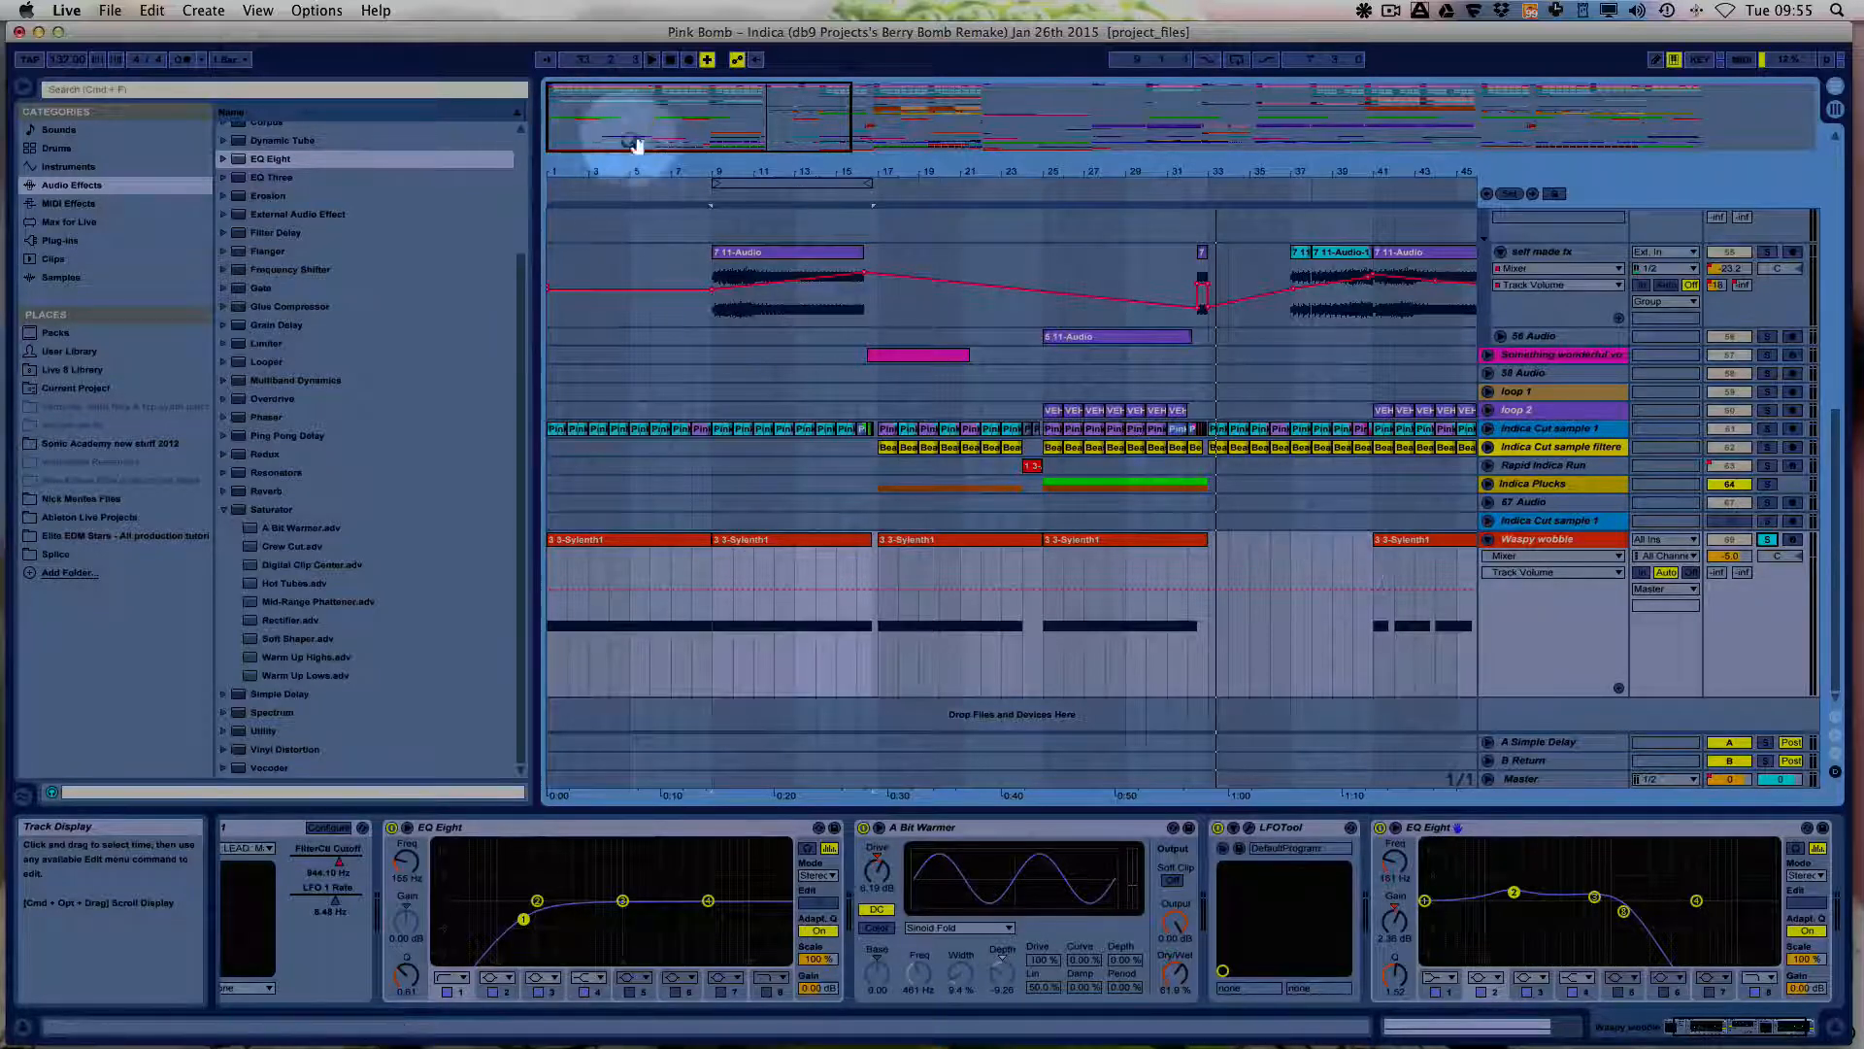
{"action": "left_click_drag", "start_coordinate": [699, 175], "coordinate": [686, 166]}
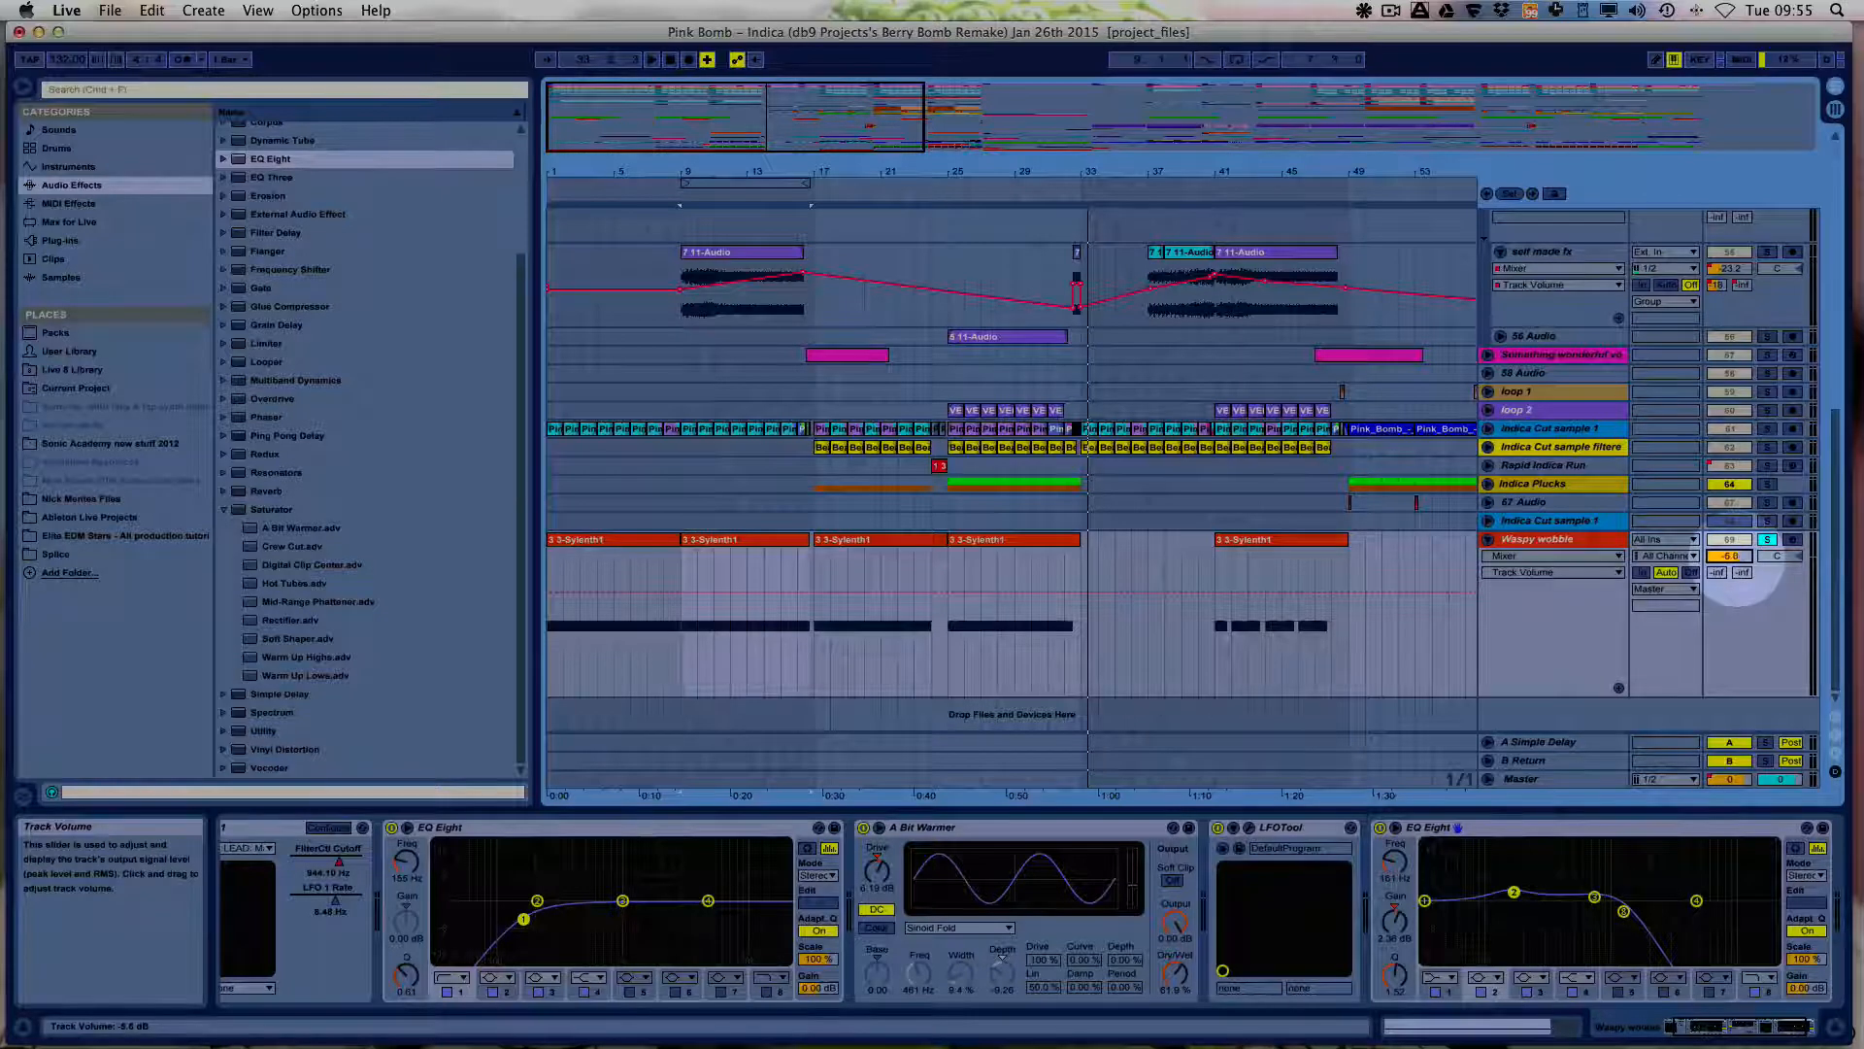
{"action": "left_click", "coordinate": [806, 190]}
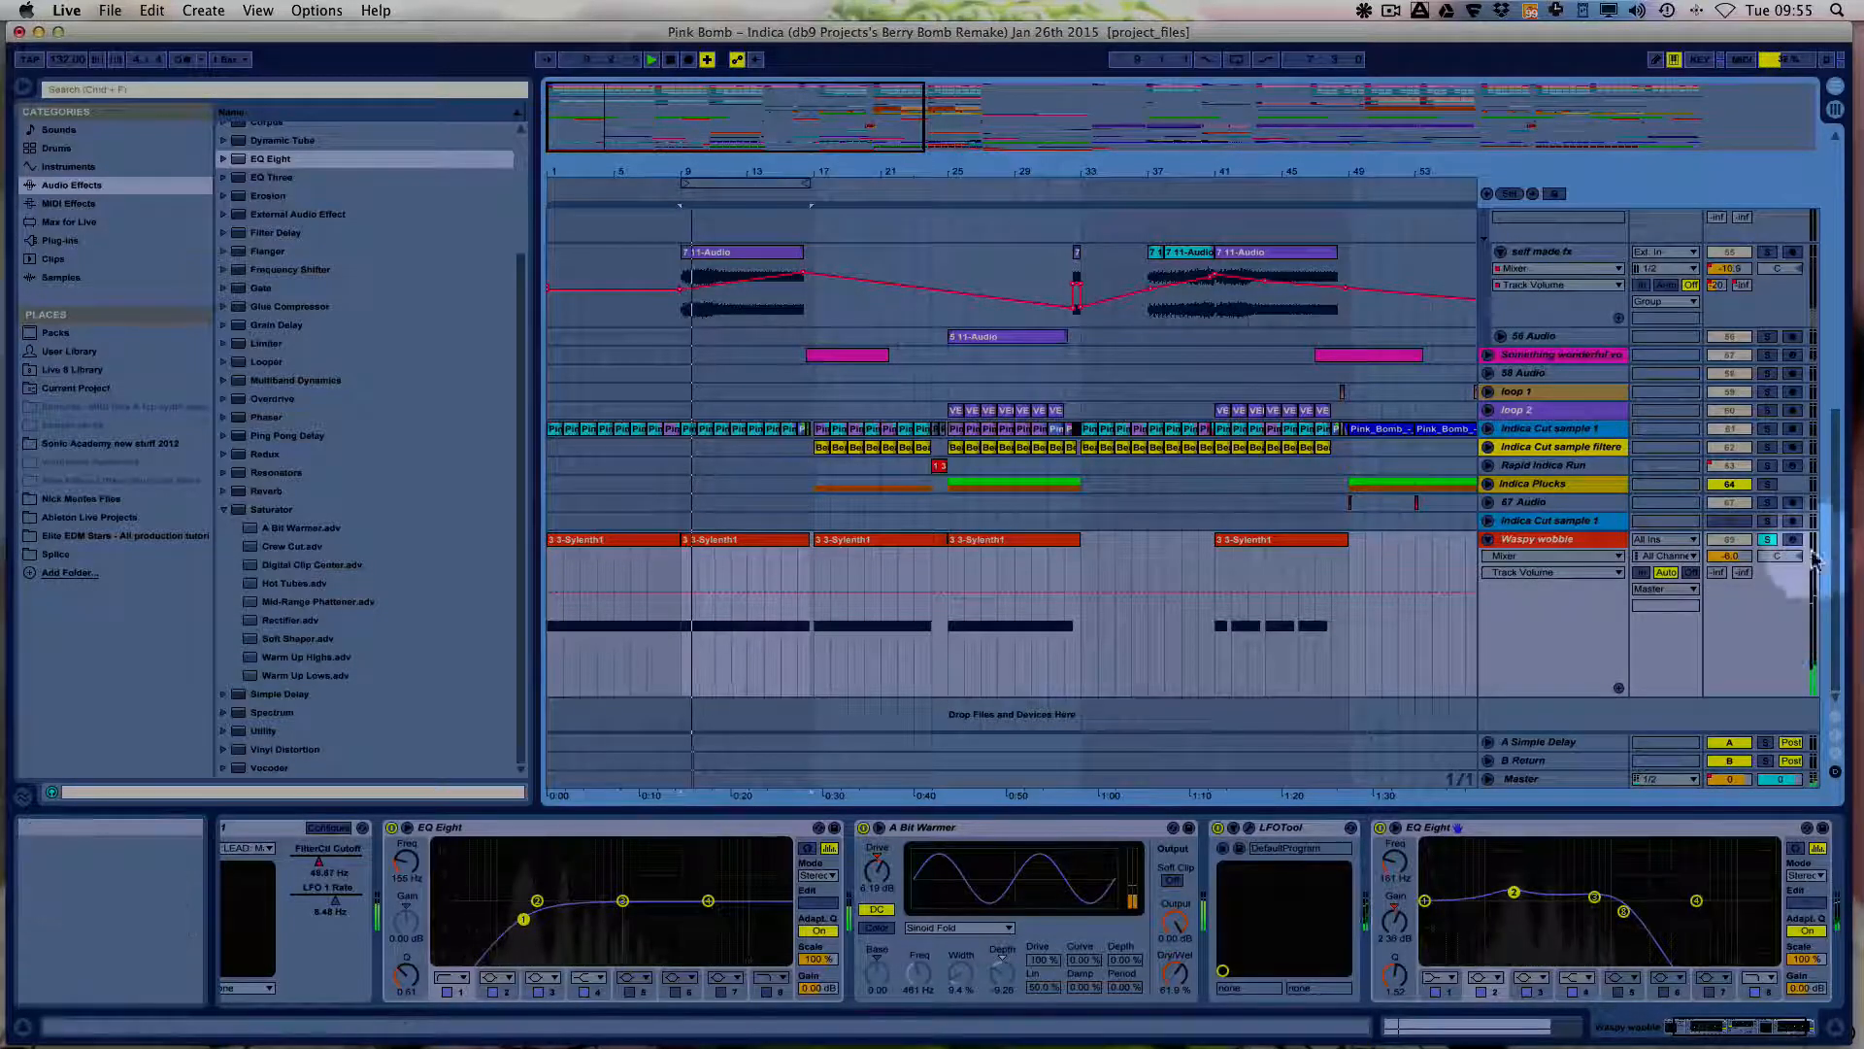
{"action": "left_click", "coordinate": [1768, 541]}
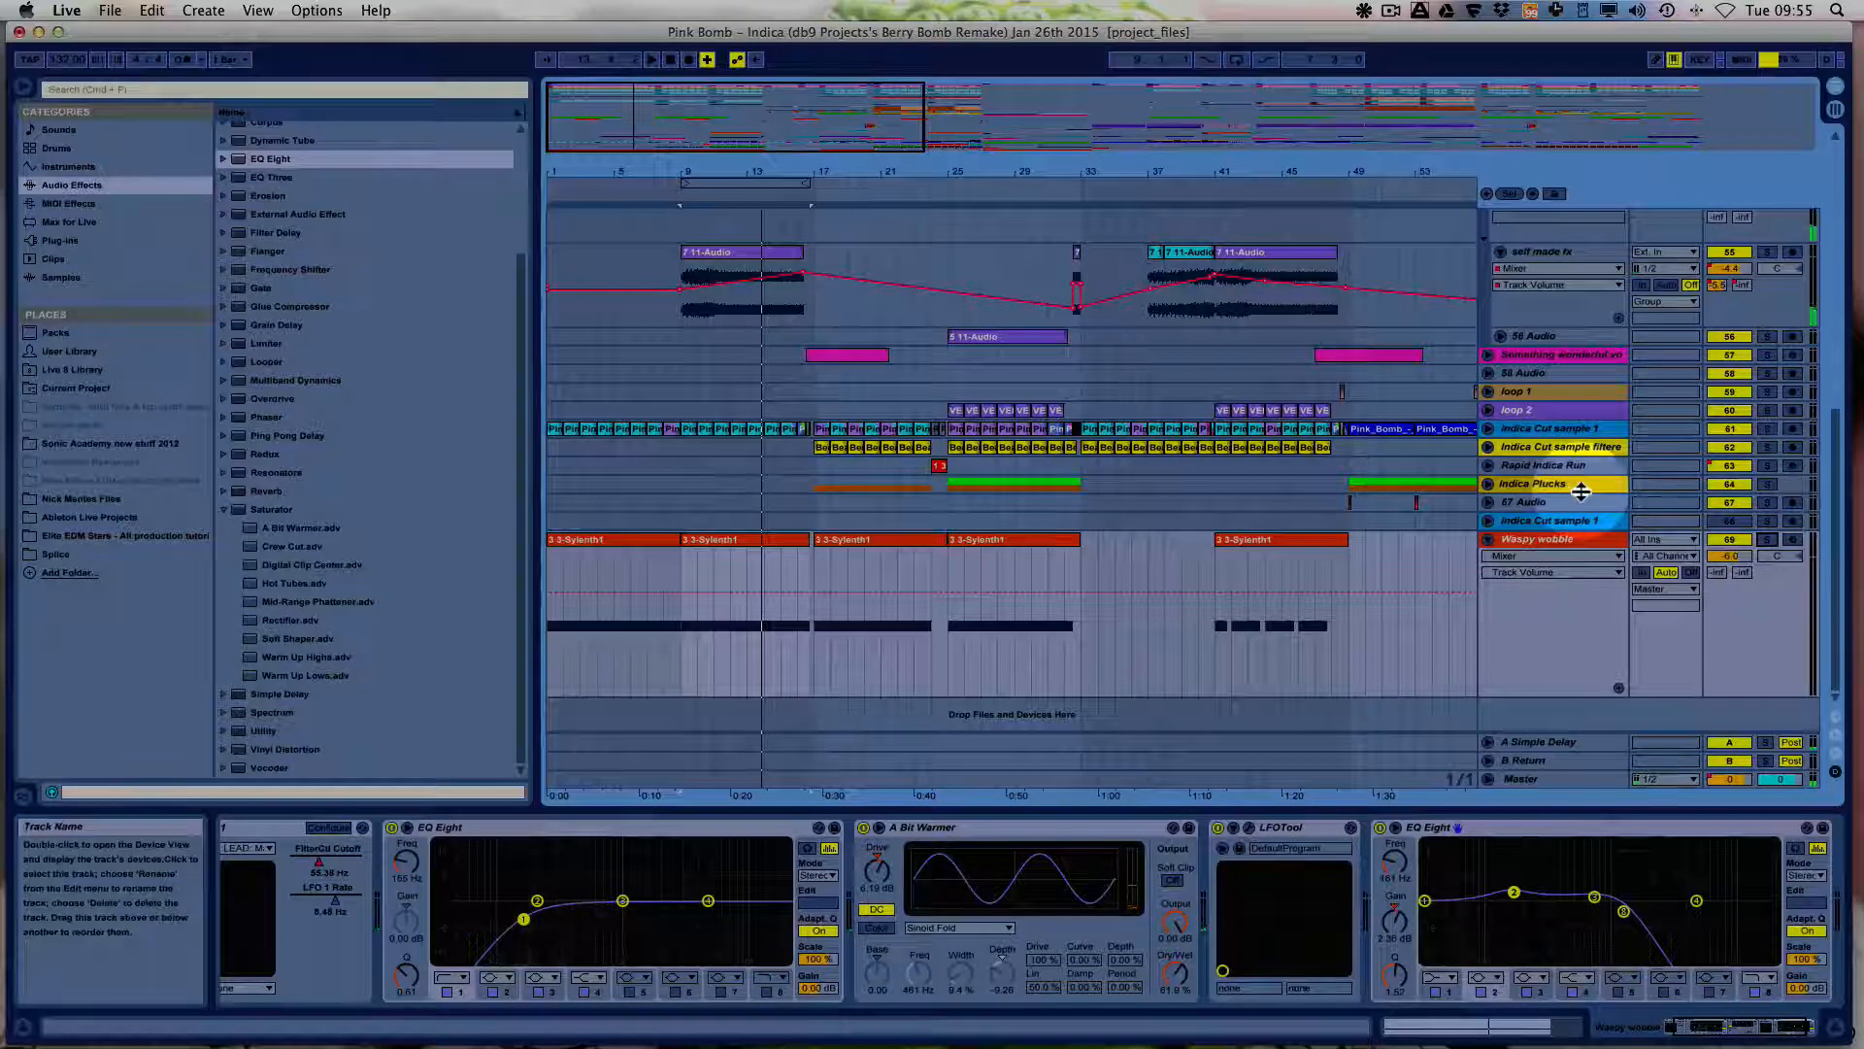
Solo the Waspy wobble track, and fold it and the Indica FX group to get a compact overview of the arrangement.
{"action": "left_click", "coordinate": [1767, 539]}
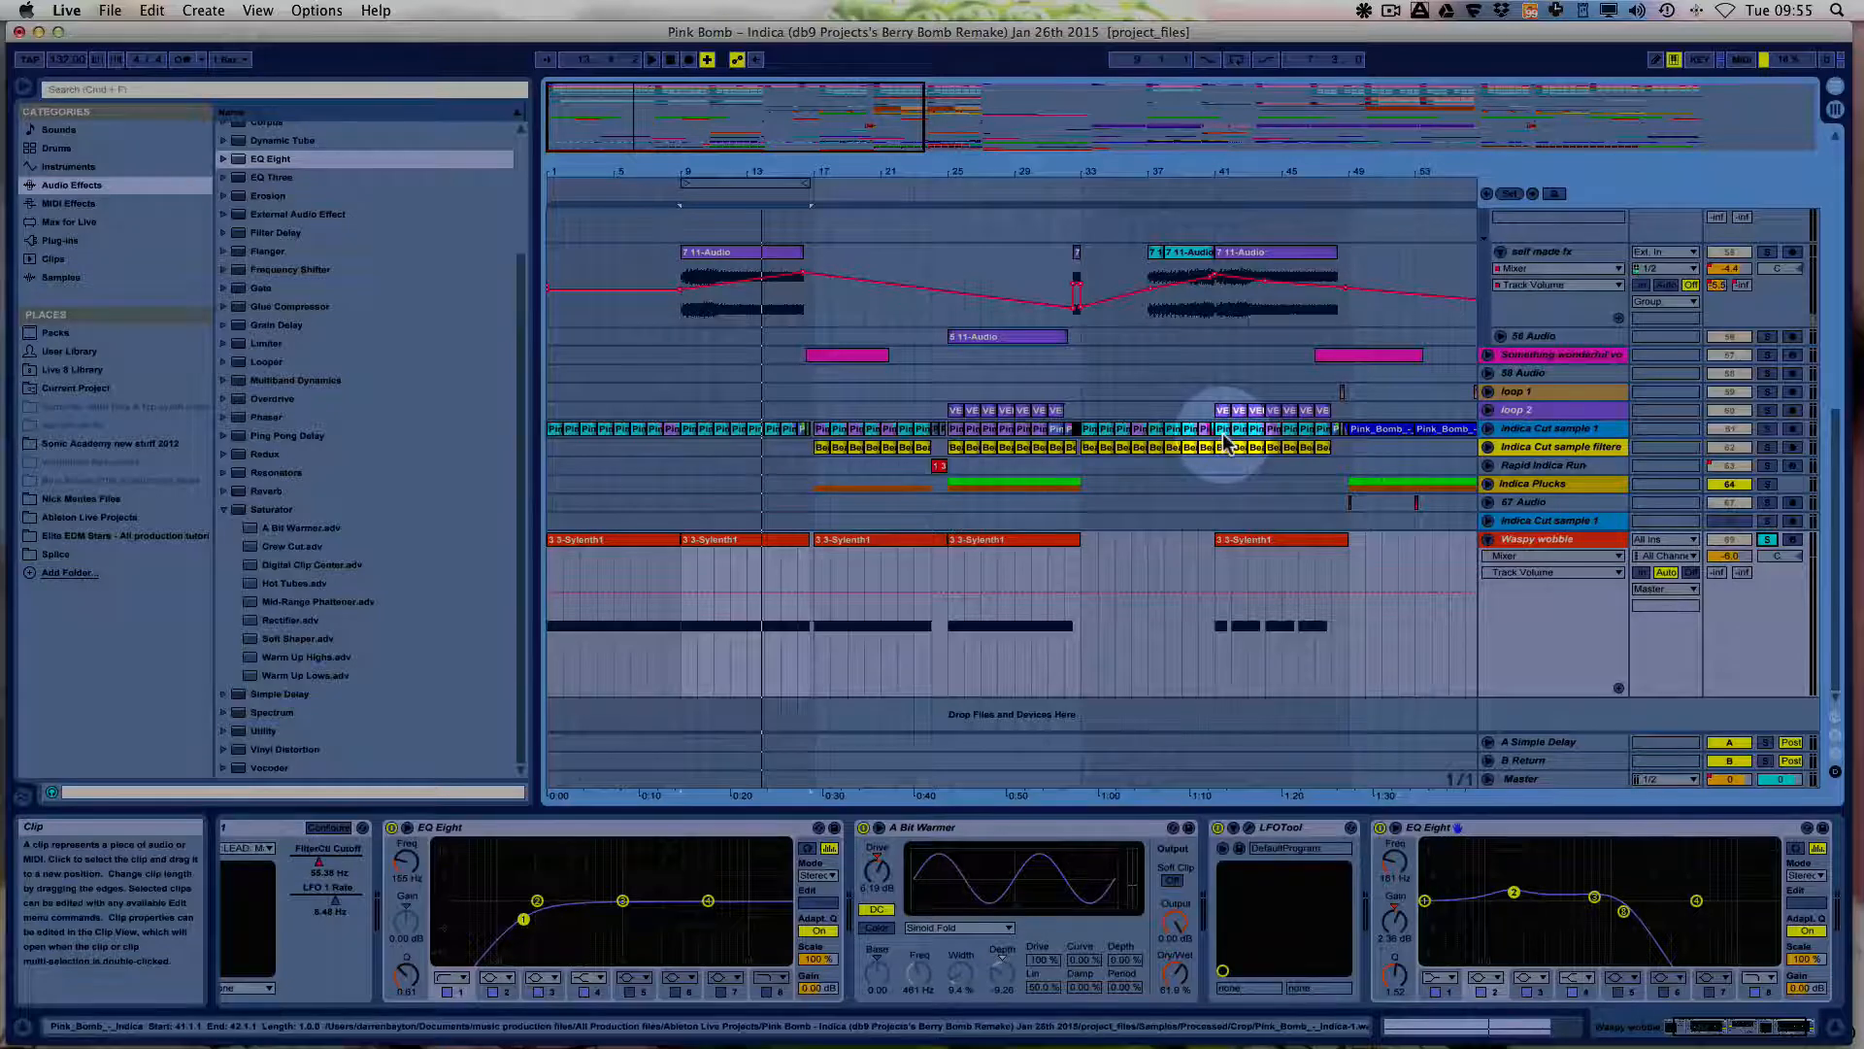
{"action": "left_click_drag", "start_coordinate": [864, 174], "coordinate": [864, 163]}
{"action": "left_click", "coordinate": [1487, 540]}
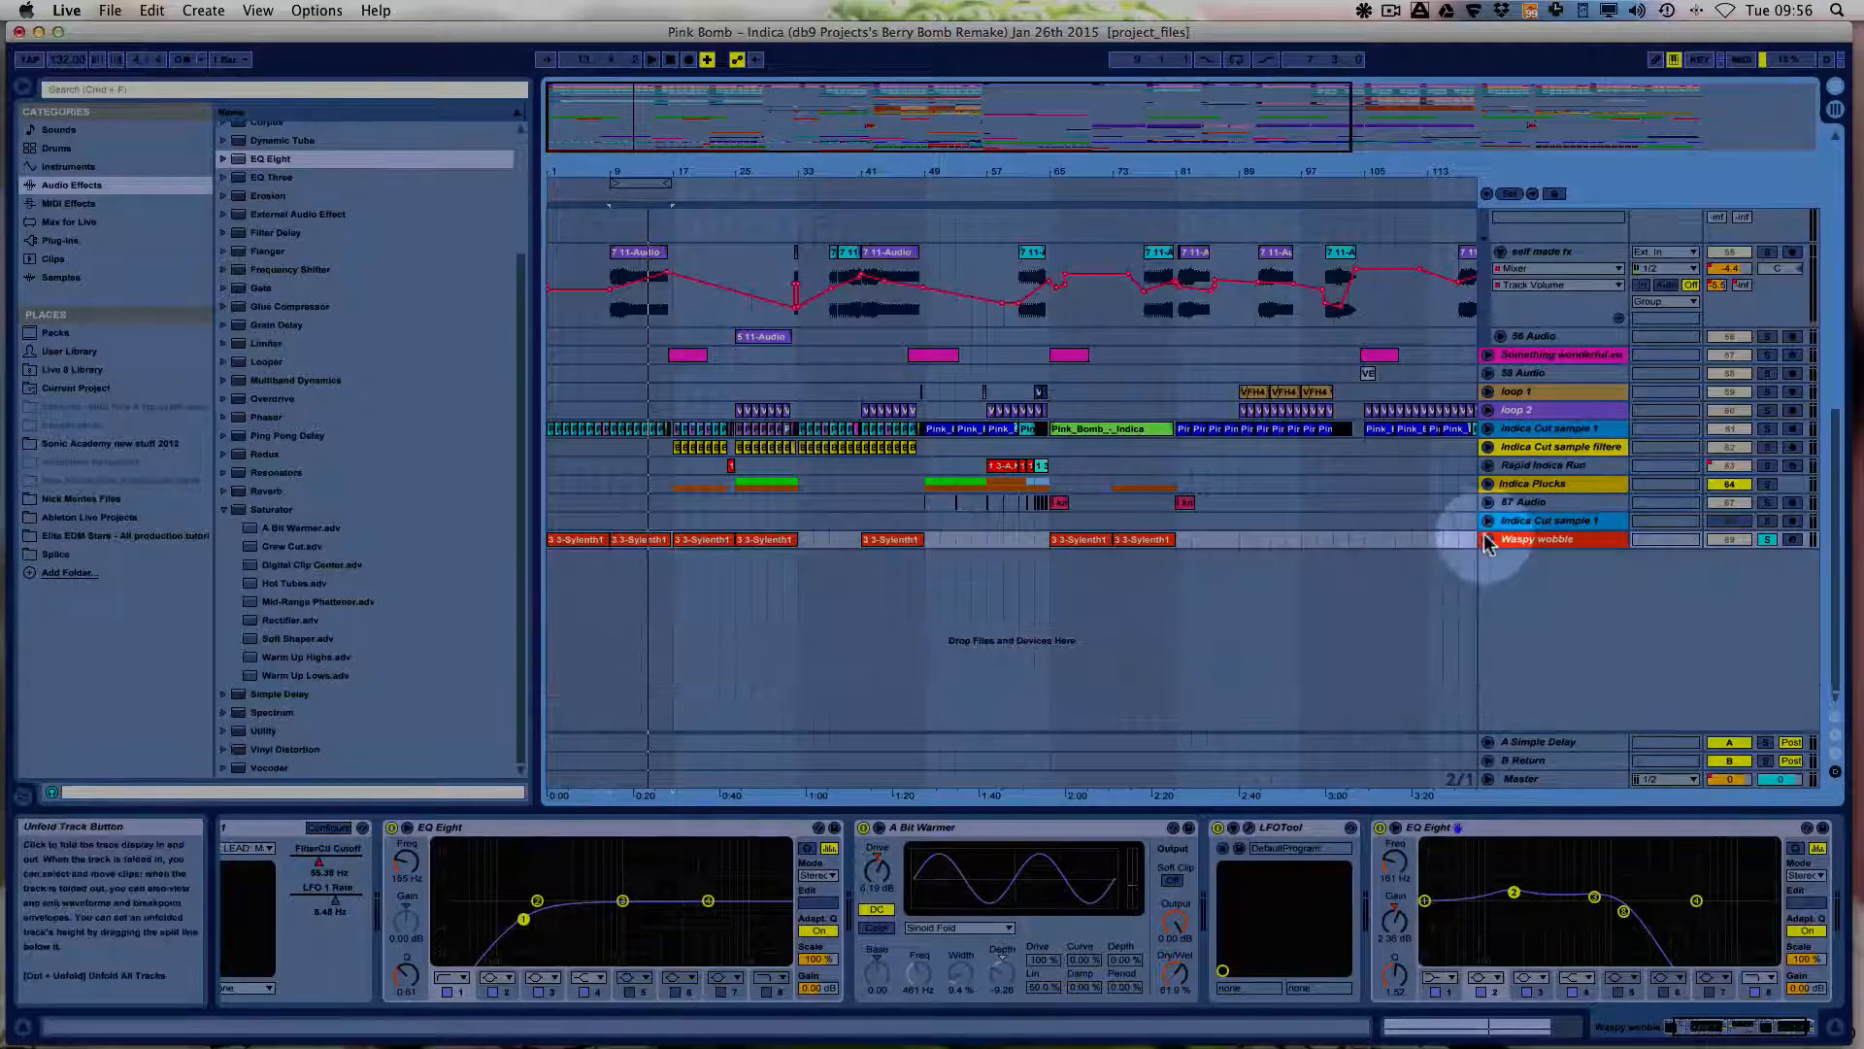
{"action": "scroll", "coordinate": [1389, 484], "scroll_direction": "up", "scroll_amount": 3}
{"action": "left_click", "coordinate": [1488, 243]}
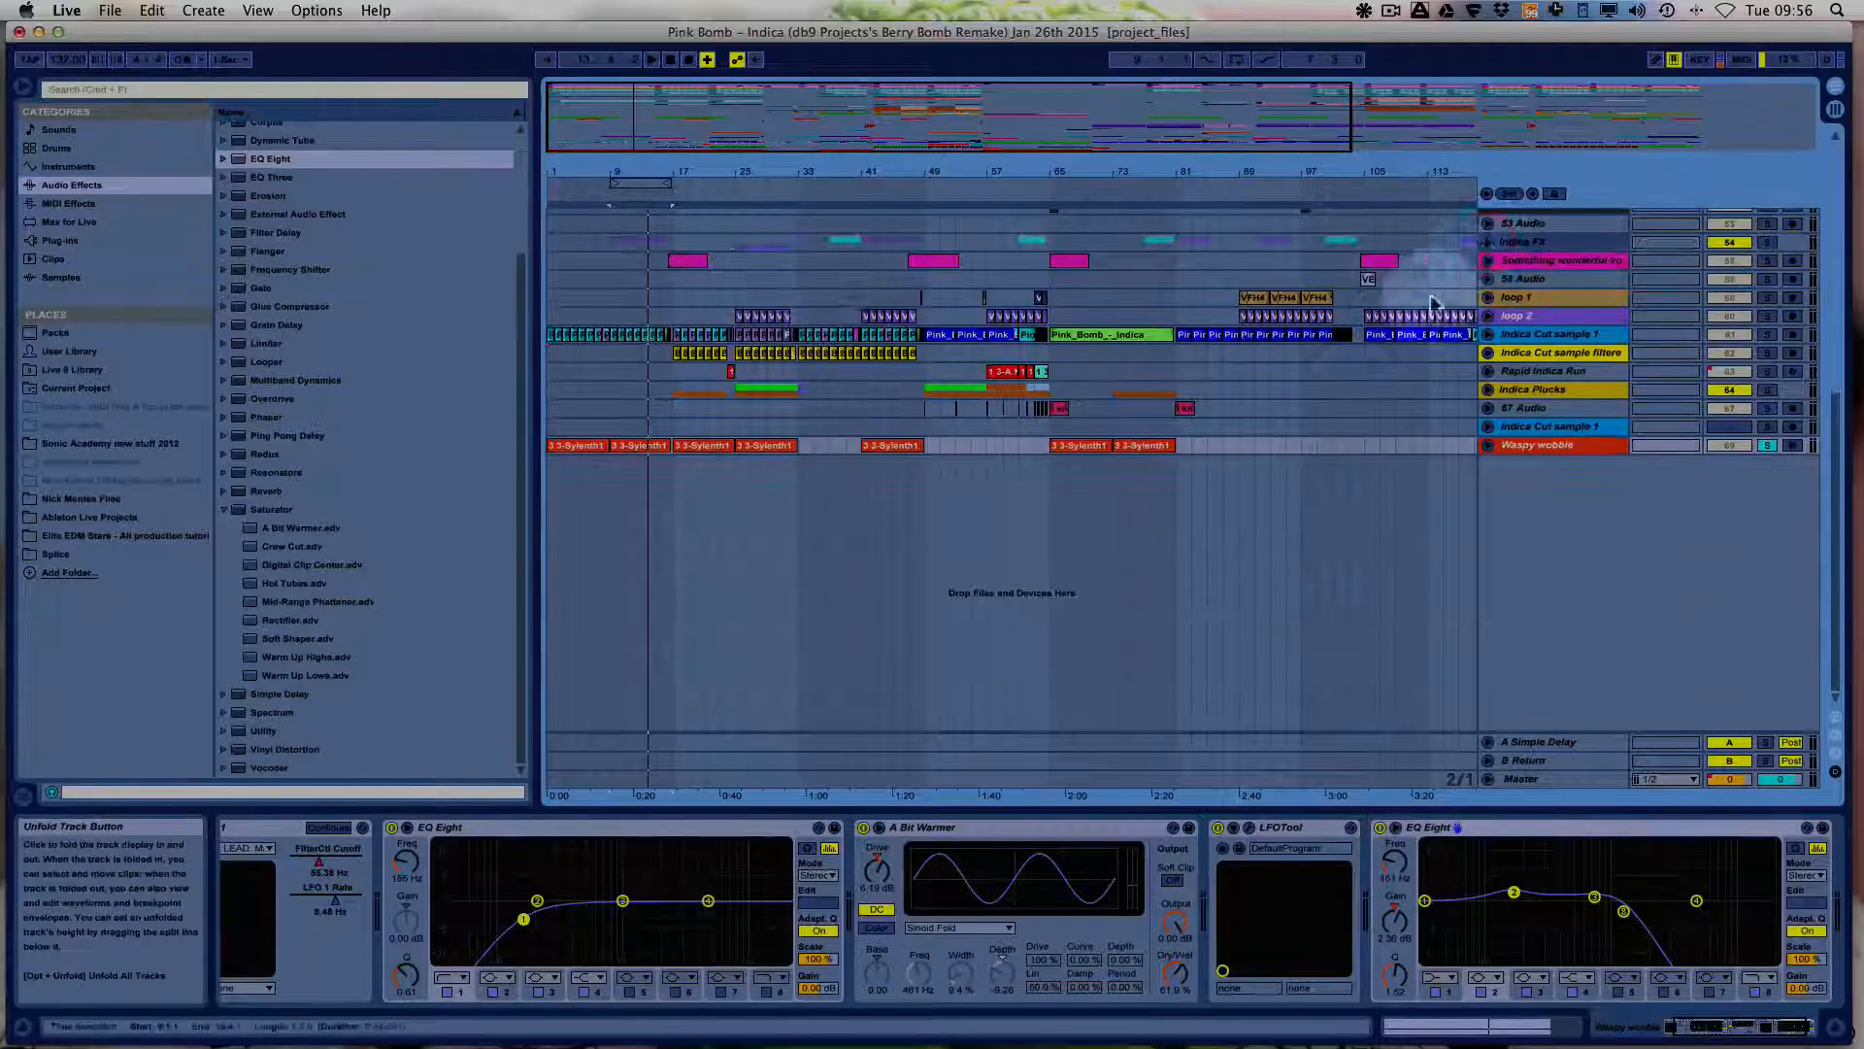
{"action": "scroll", "coordinate": [1418, 330], "scroll_direction": "up", "scroll_amount": 5}
{"action": "scroll", "coordinate": [1435, 337], "scroll_direction": "up", "scroll_amount": 5}
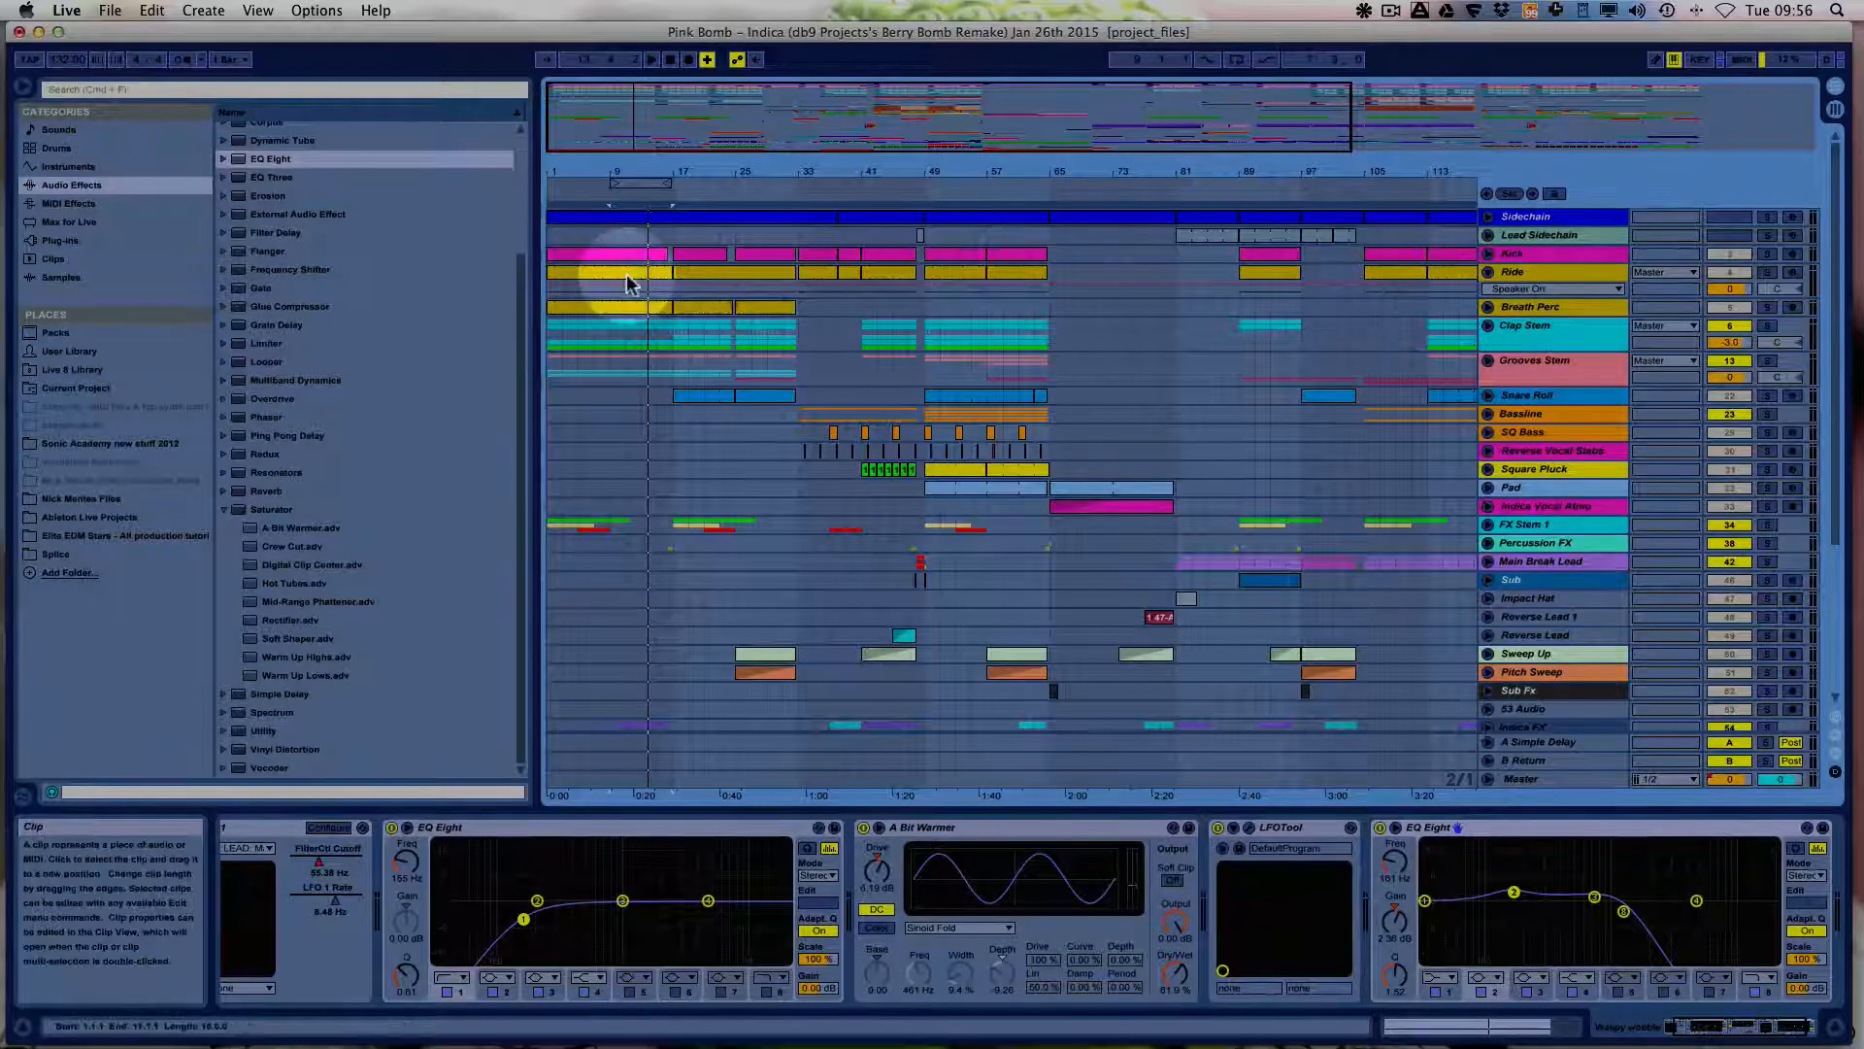
Save the current Live Set and create a new empty one.
{"action": "left_click", "coordinate": [111, 14]}
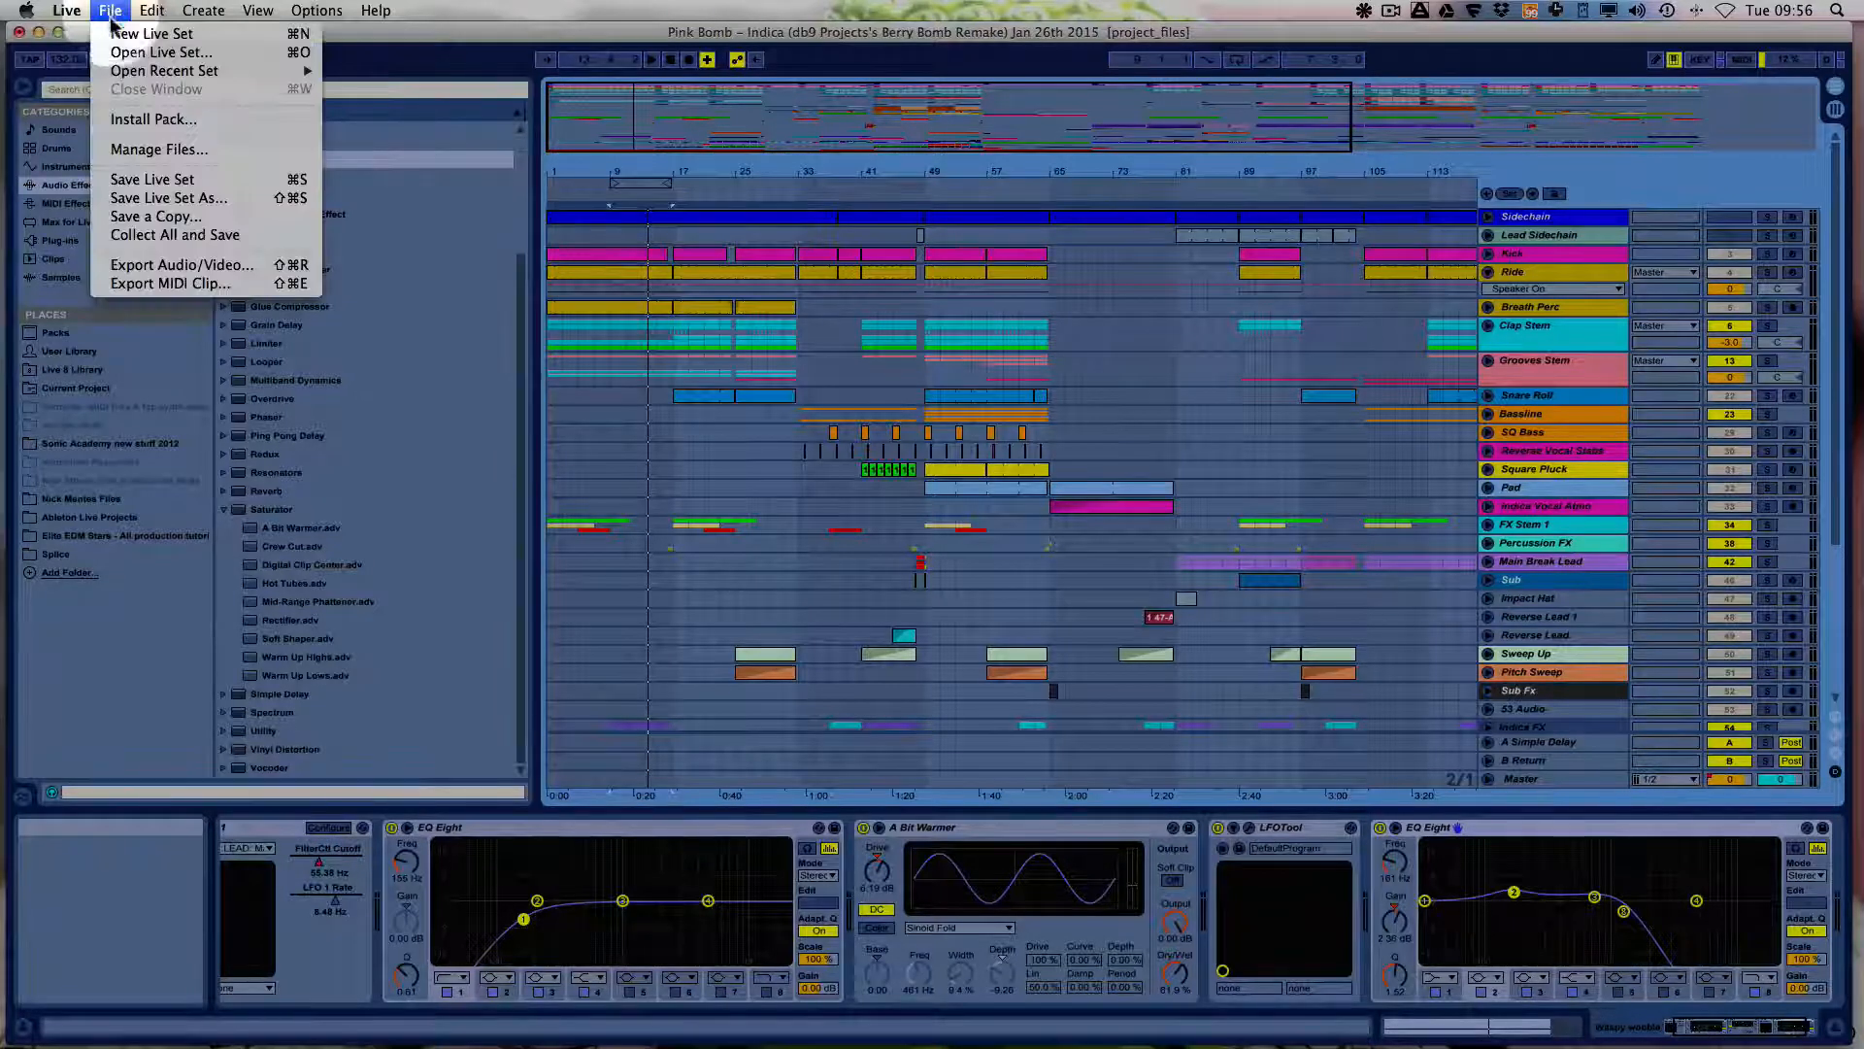
{"action": "left_click", "coordinate": [159, 181]}
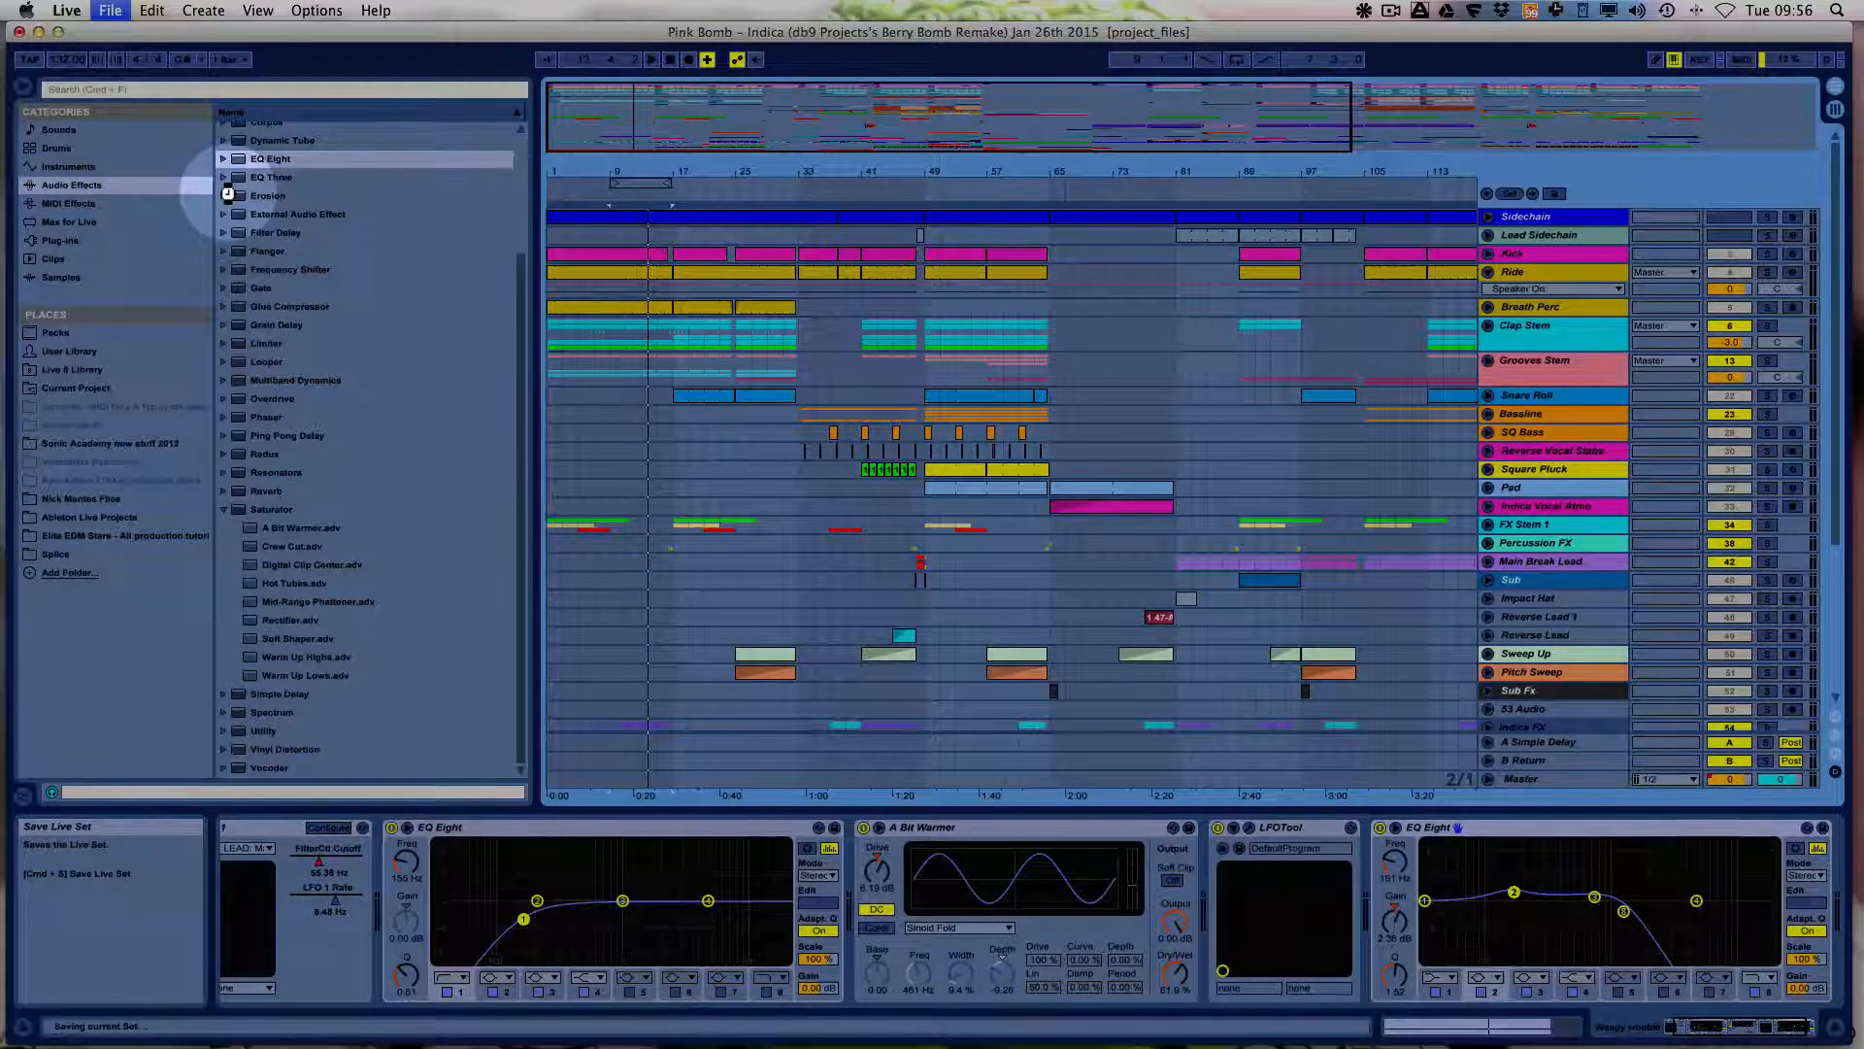
{"action": "left_click", "coordinate": [111, 12]}
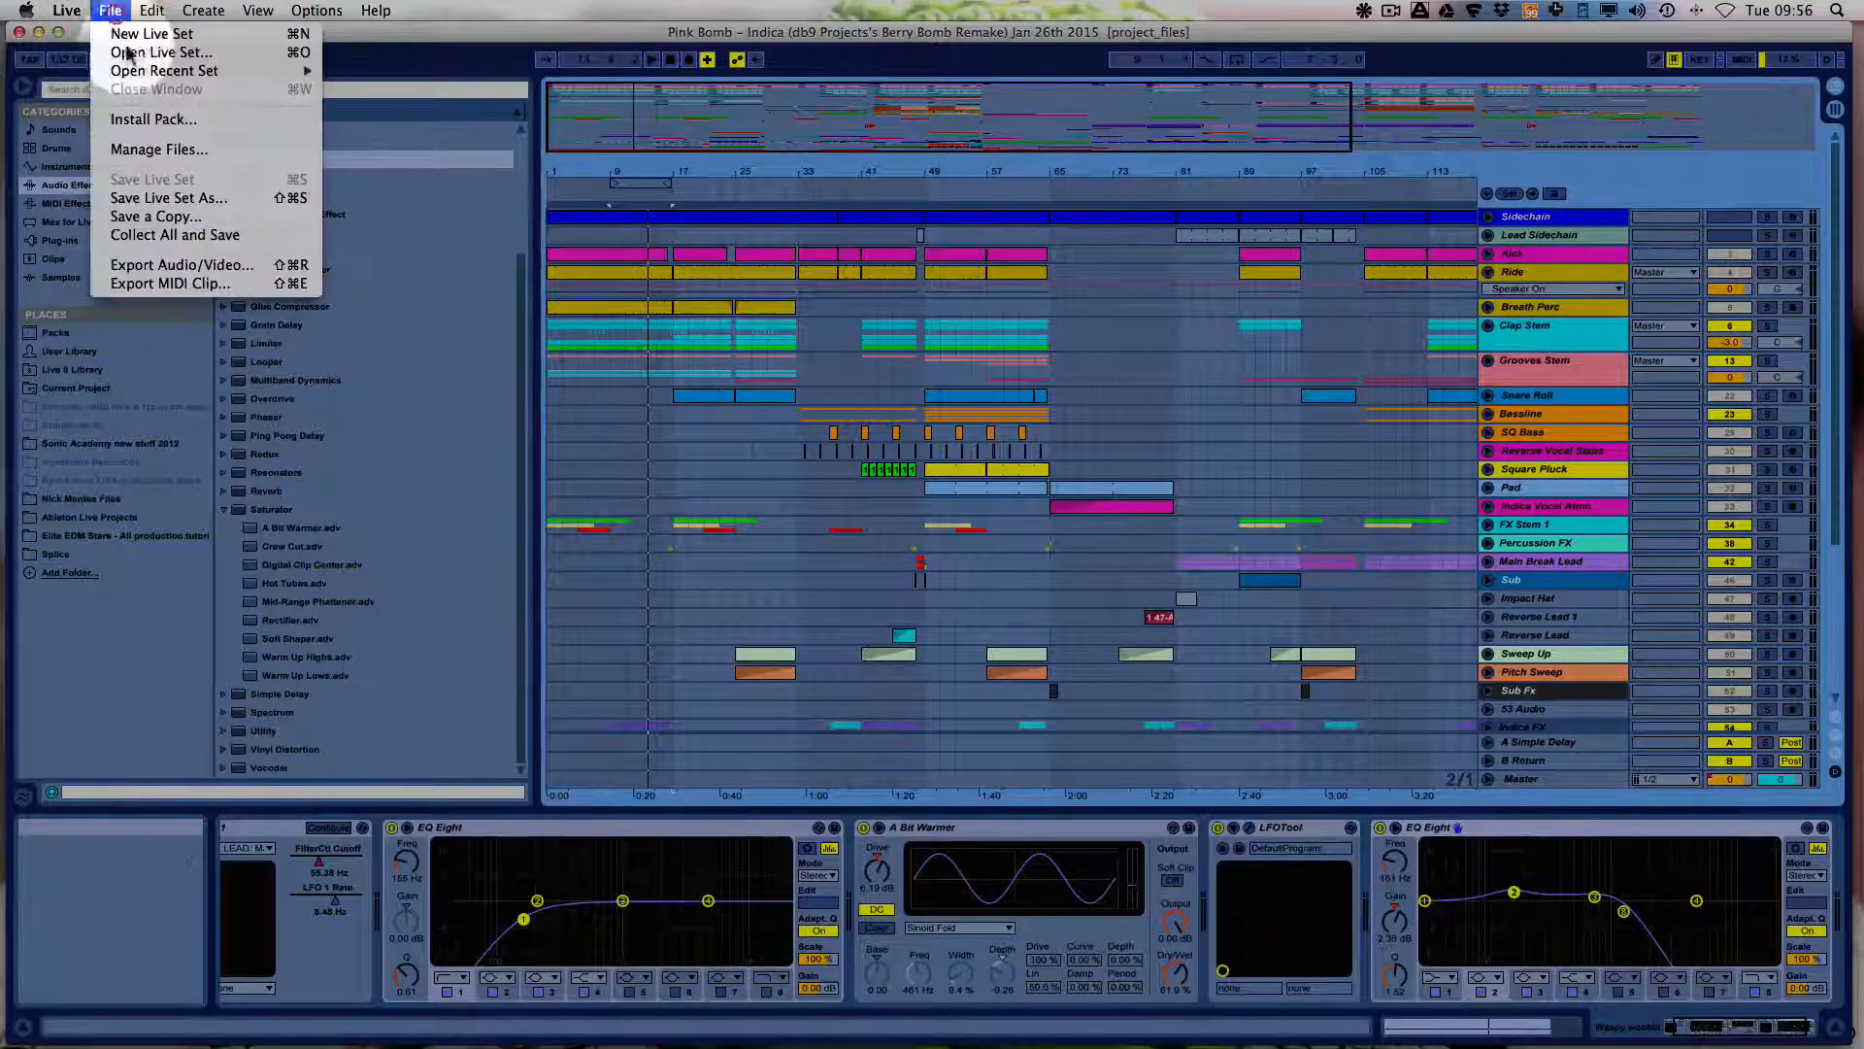
{"action": "mouse_move", "coordinate": [160, 74]}
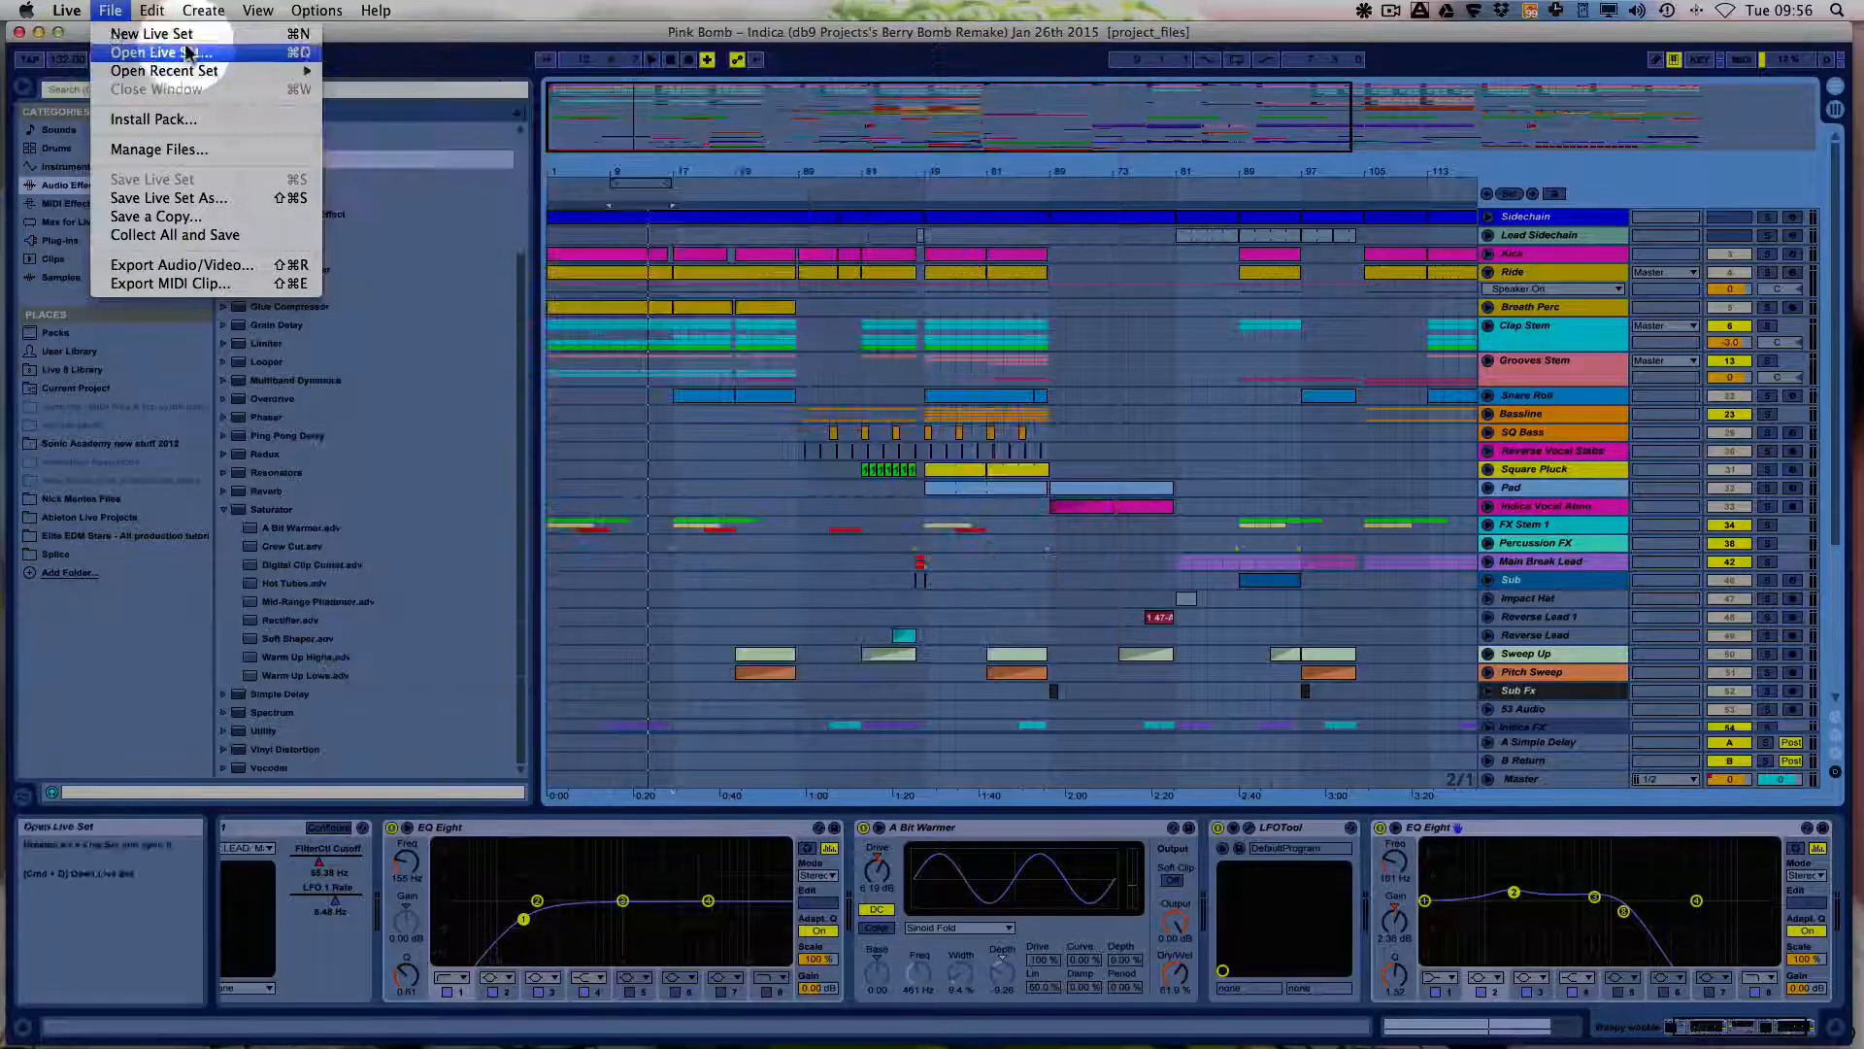
{"action": "left_click", "coordinate": [176, 33]}
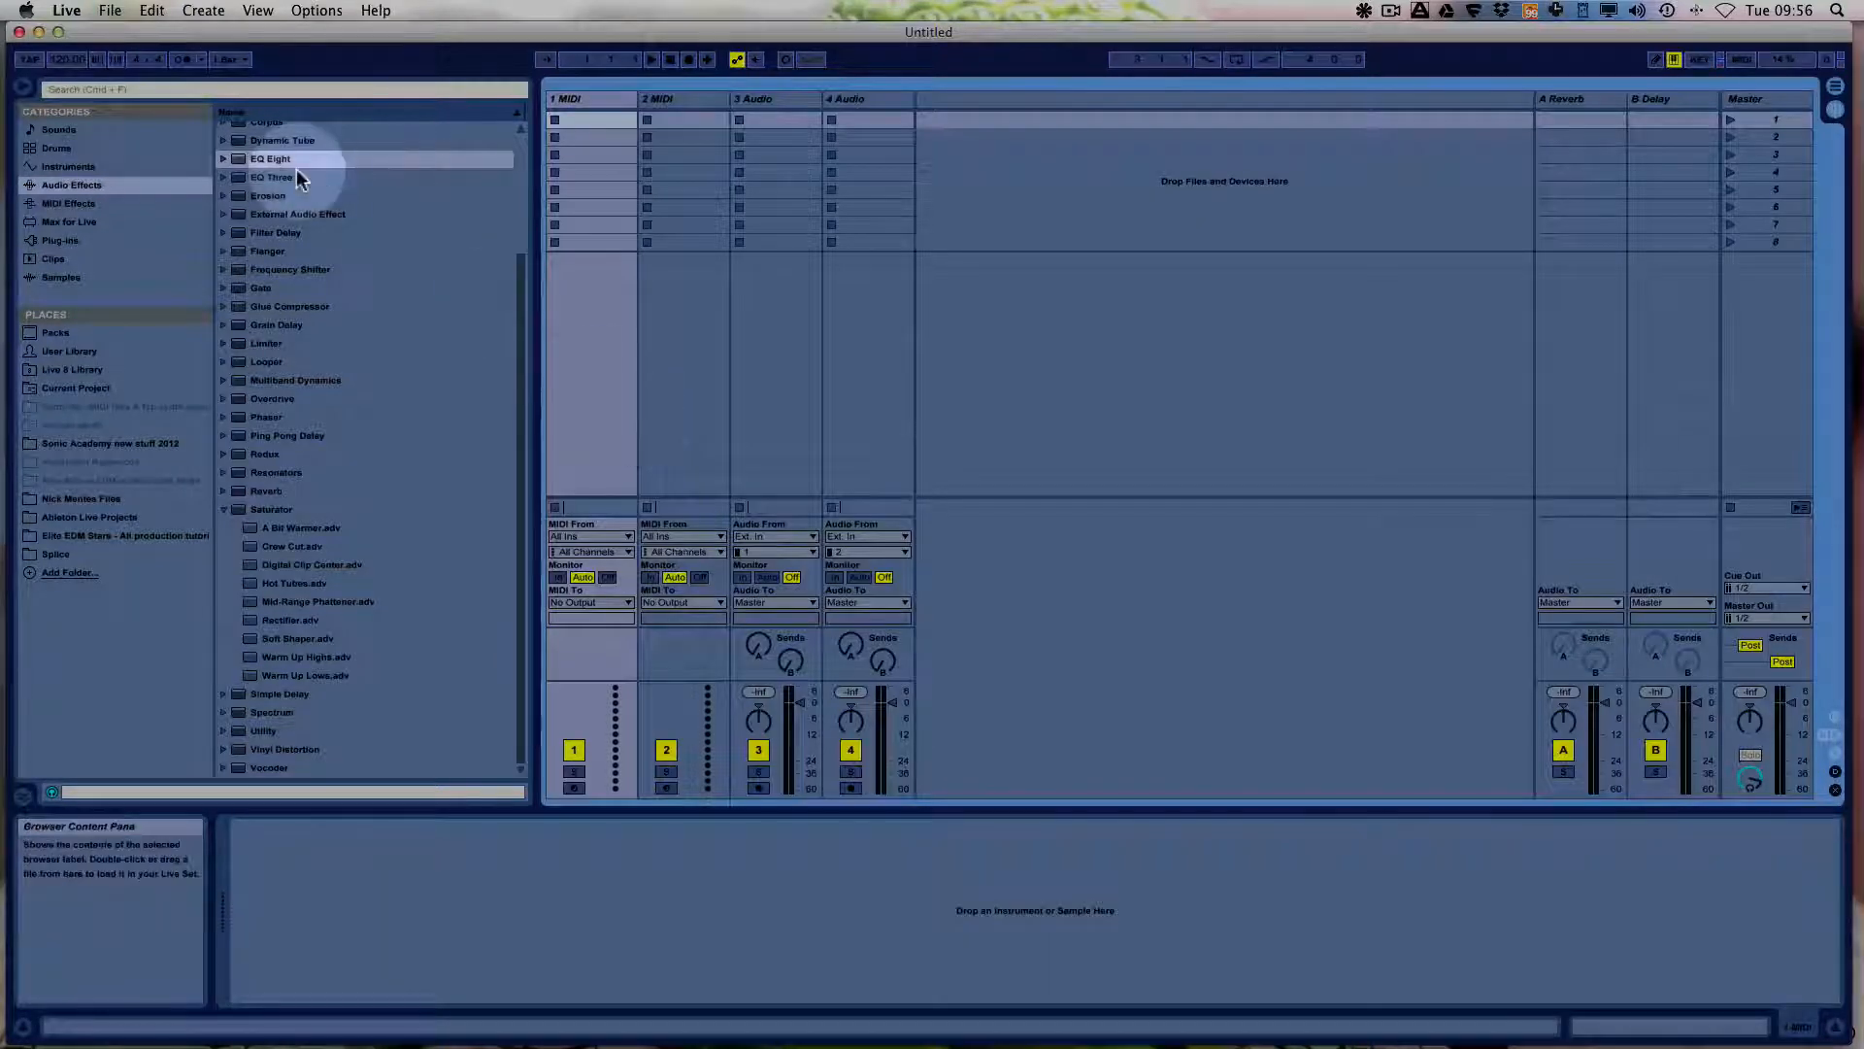
{"action": "scroll", "coordinate": [359, 354], "scroll_direction": "up", "scroll_amount": 5}
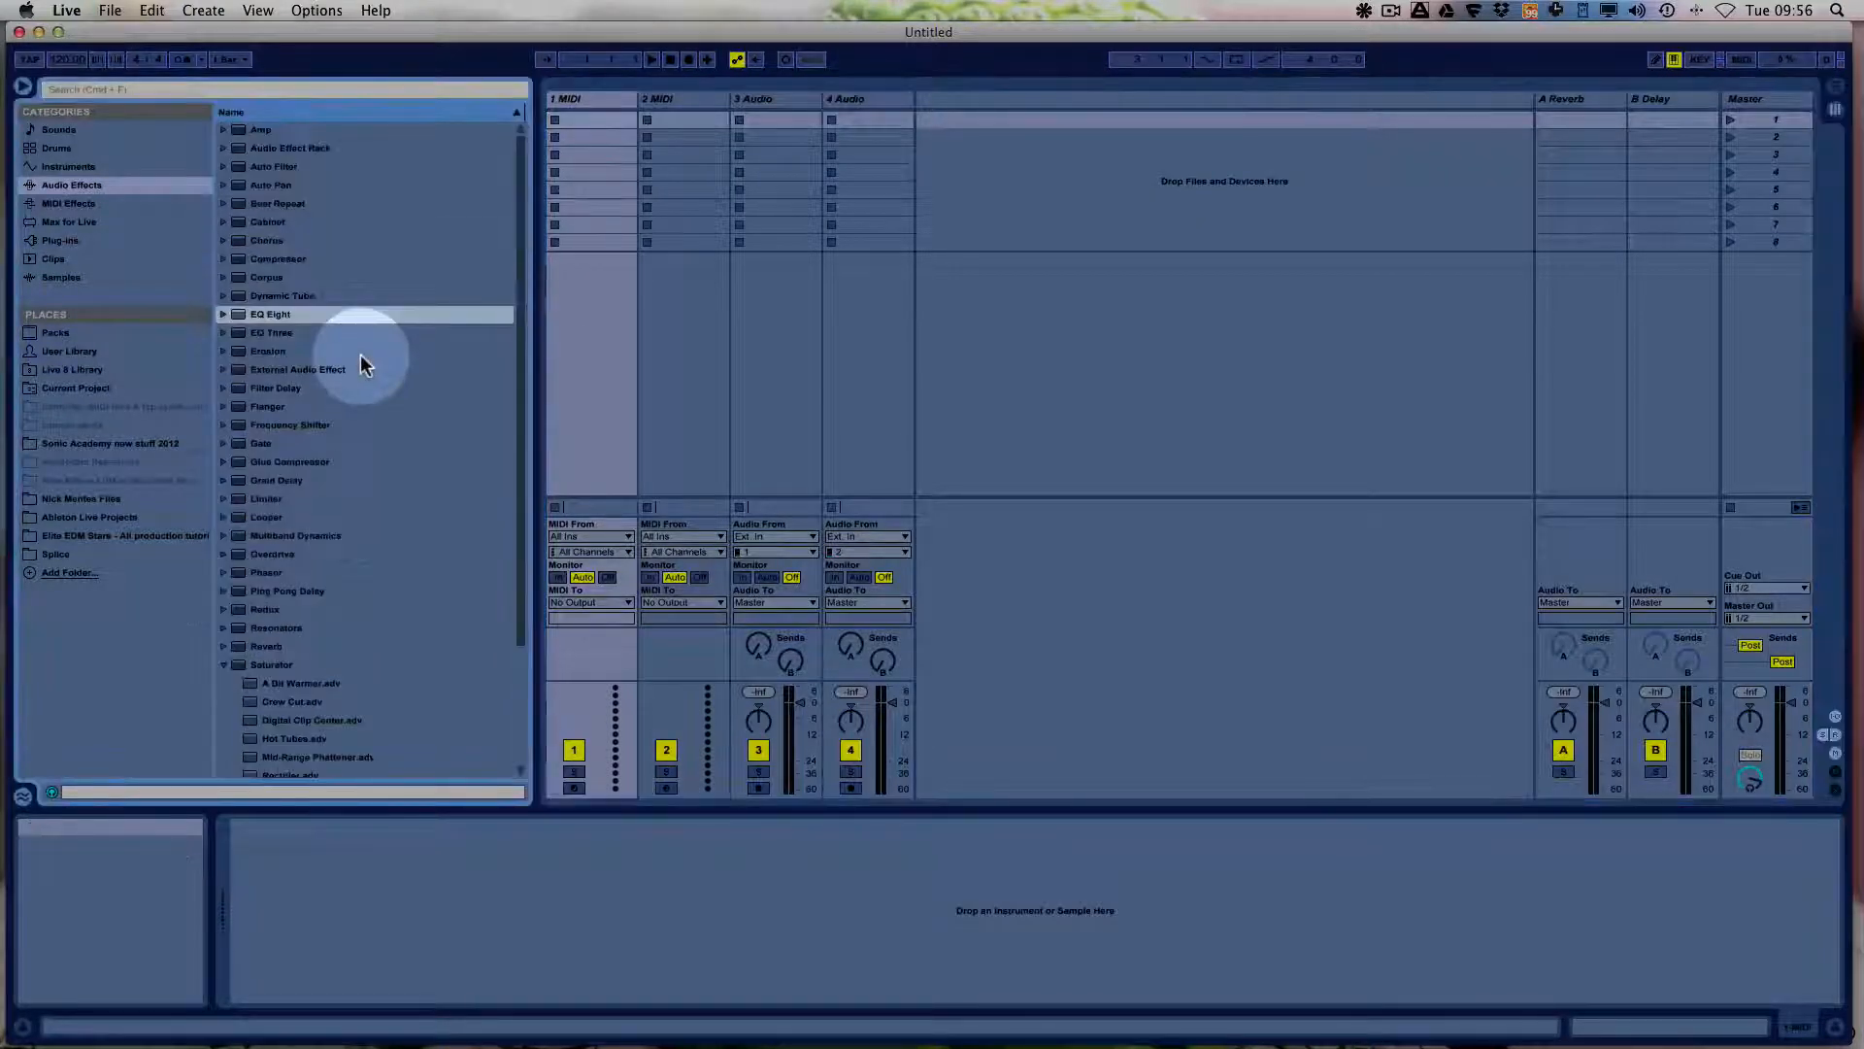
Open the recent set Dirty Mid Rangers - Weekend Warriors Version 2.als and fold its Sylenth1 track.
{"action": "left_click", "coordinate": [109, 10]}
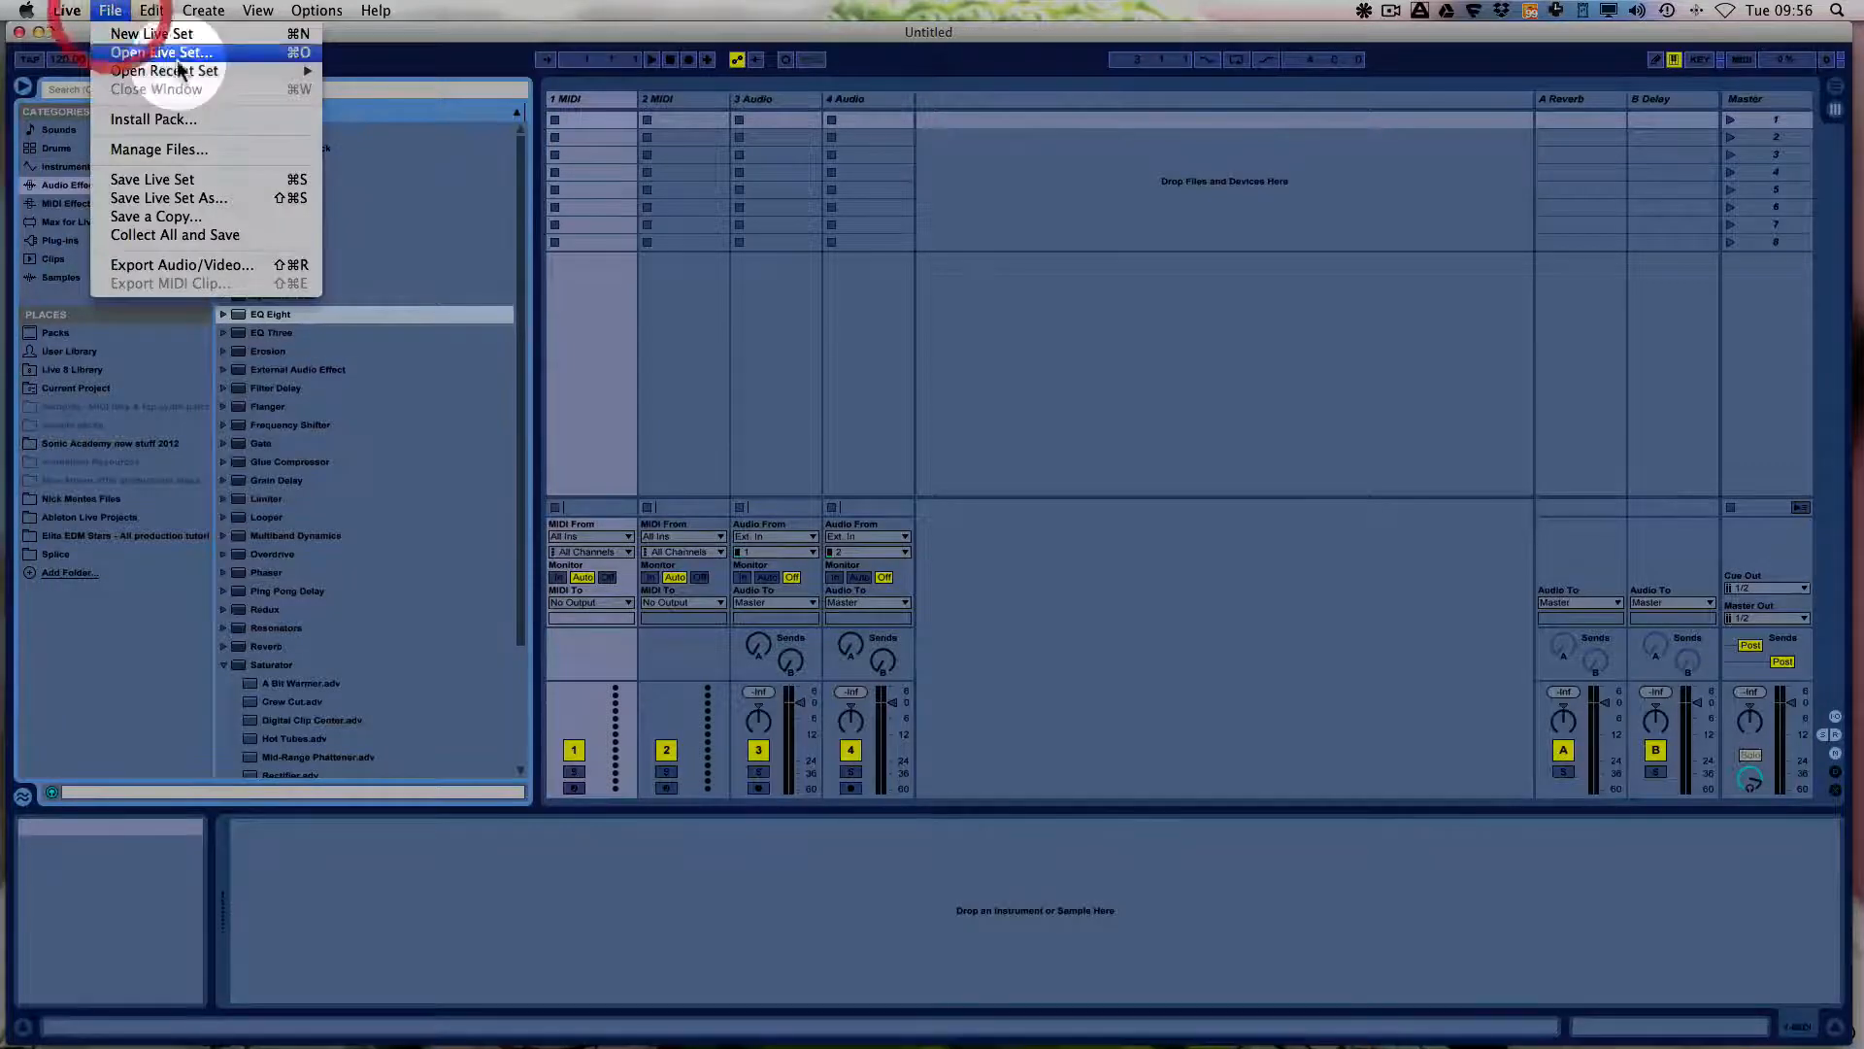
{"action": "mouse_move", "coordinate": [177, 70]}
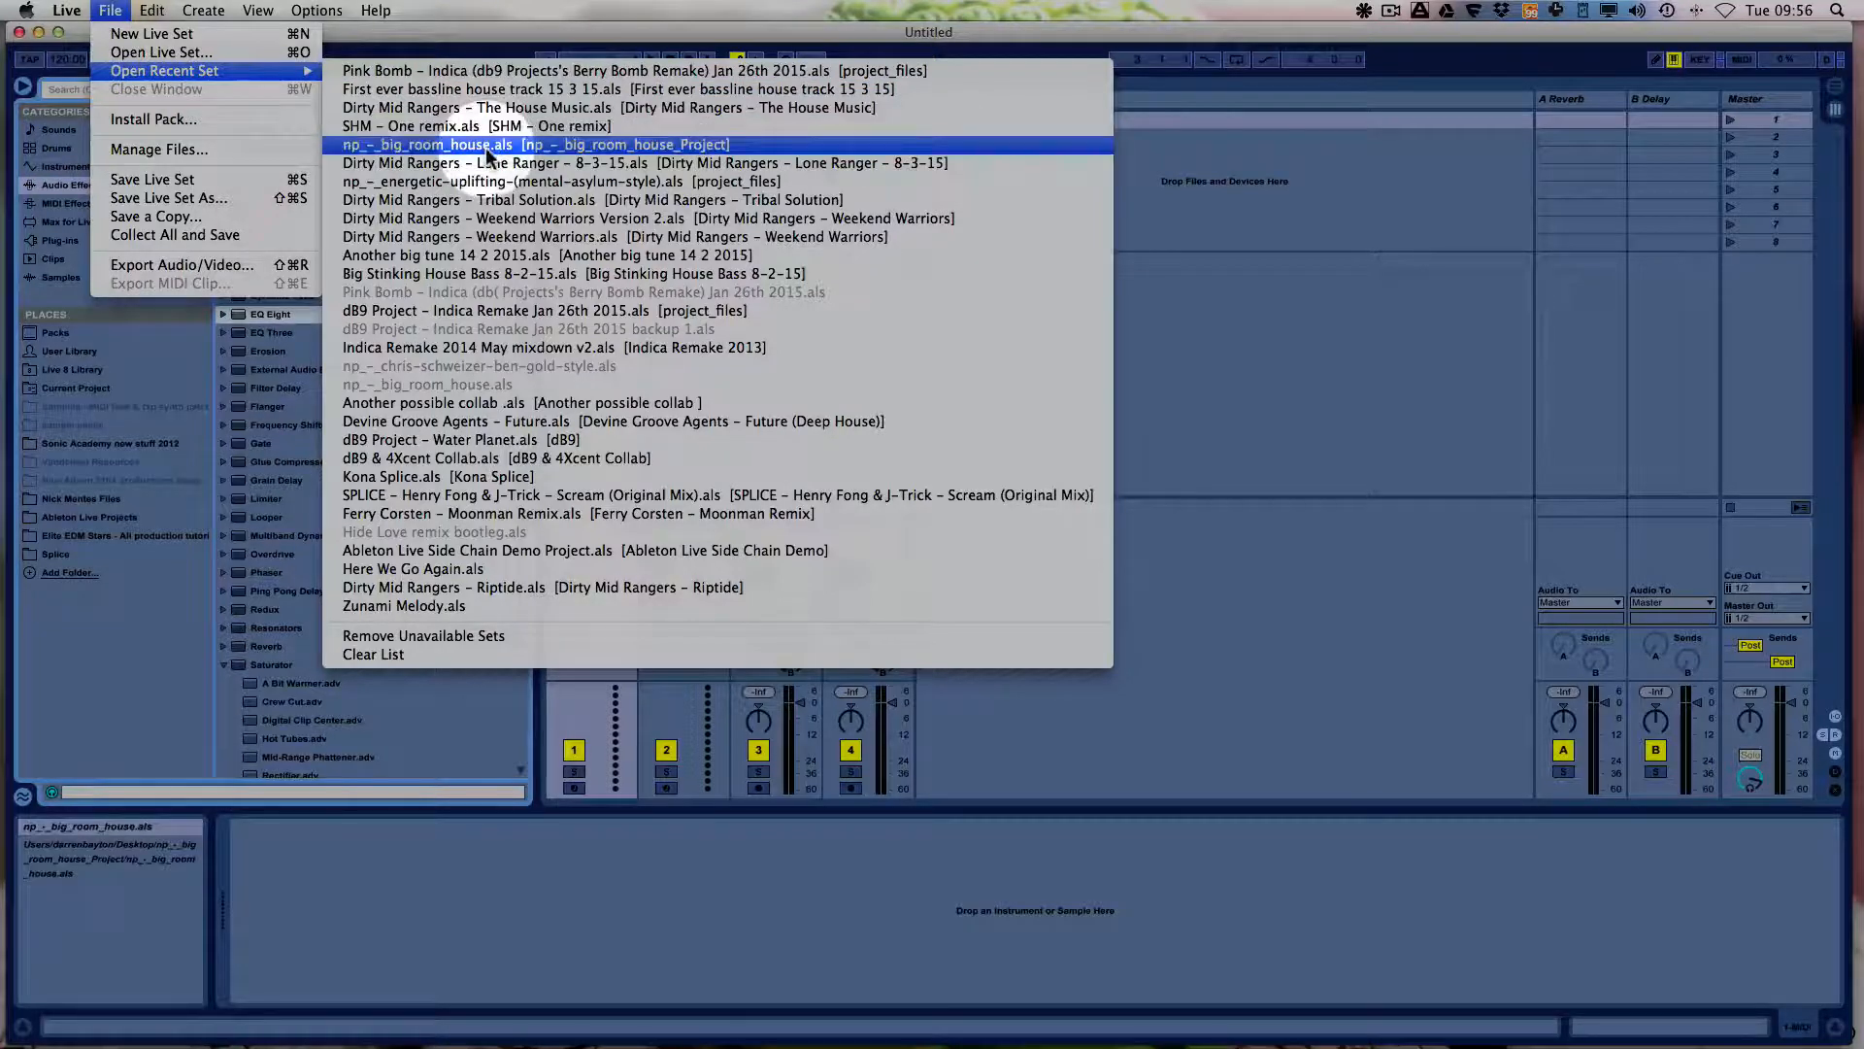
{"action": "left_click", "coordinate": [503, 219]}
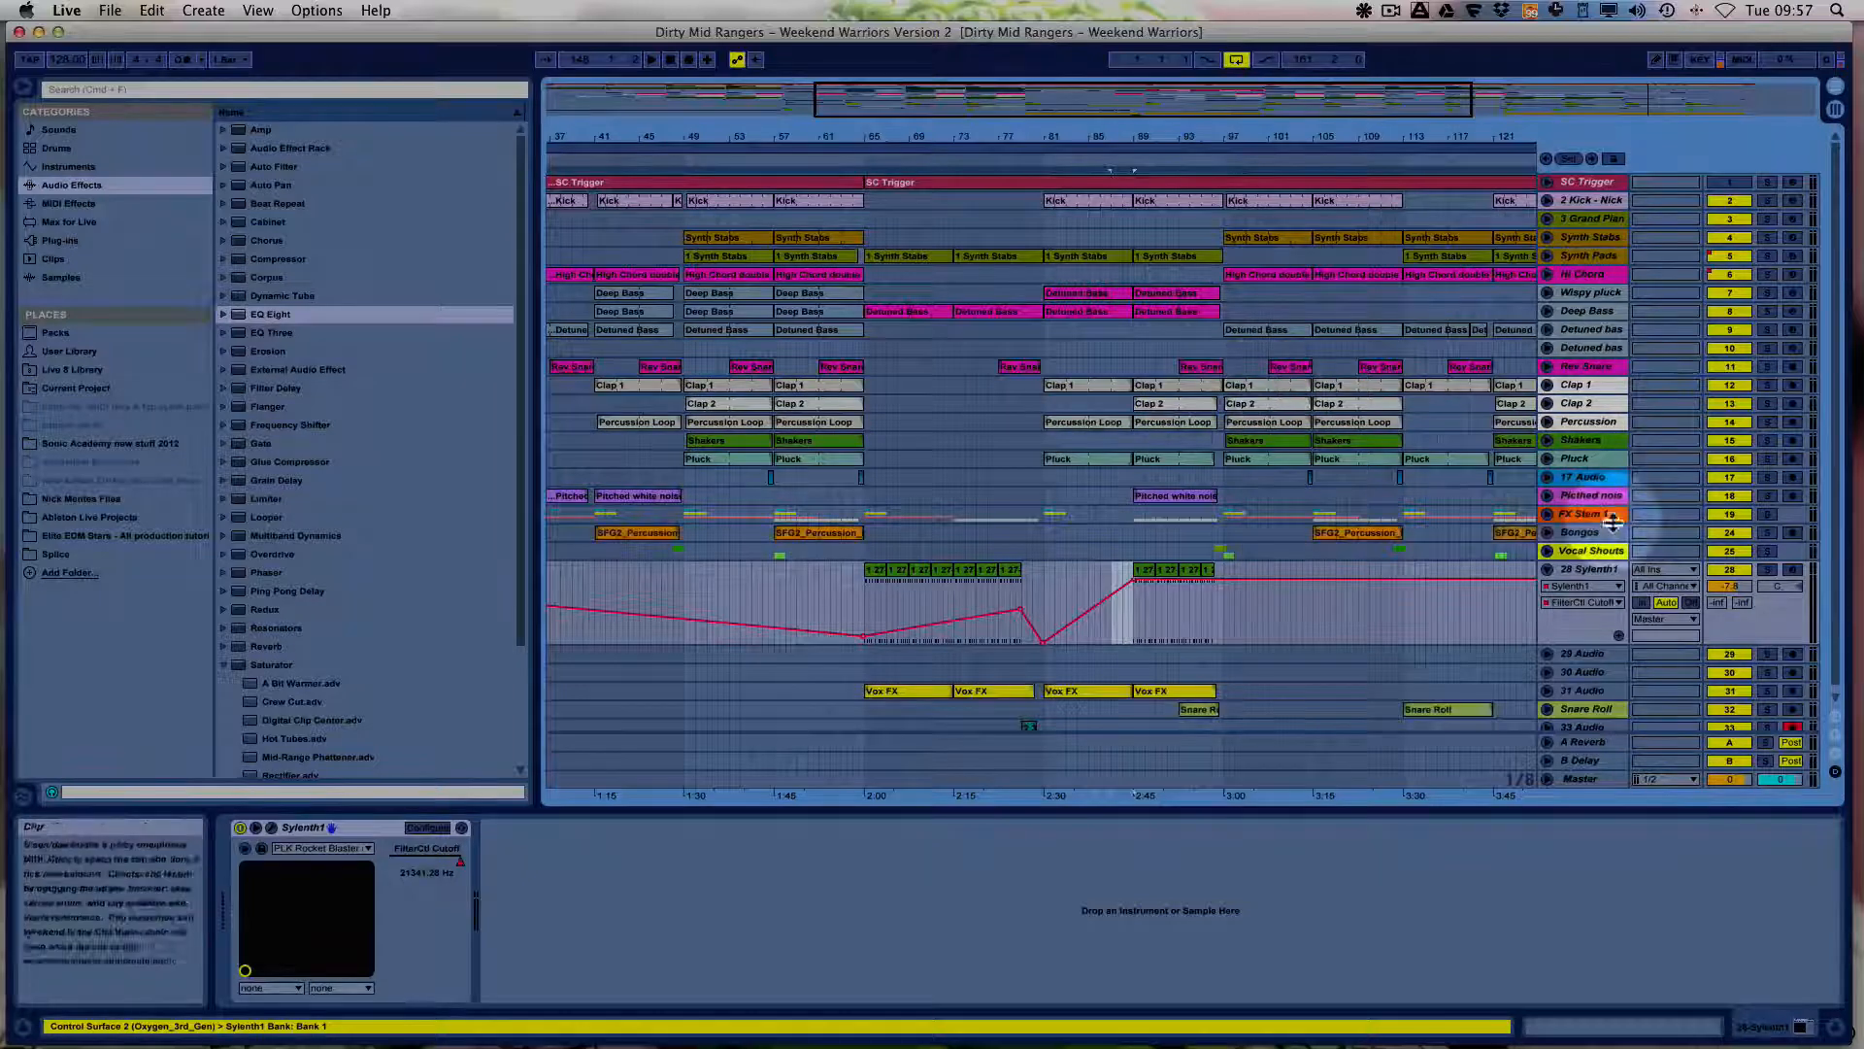
{"action": "left_click", "coordinate": [1547, 571]}
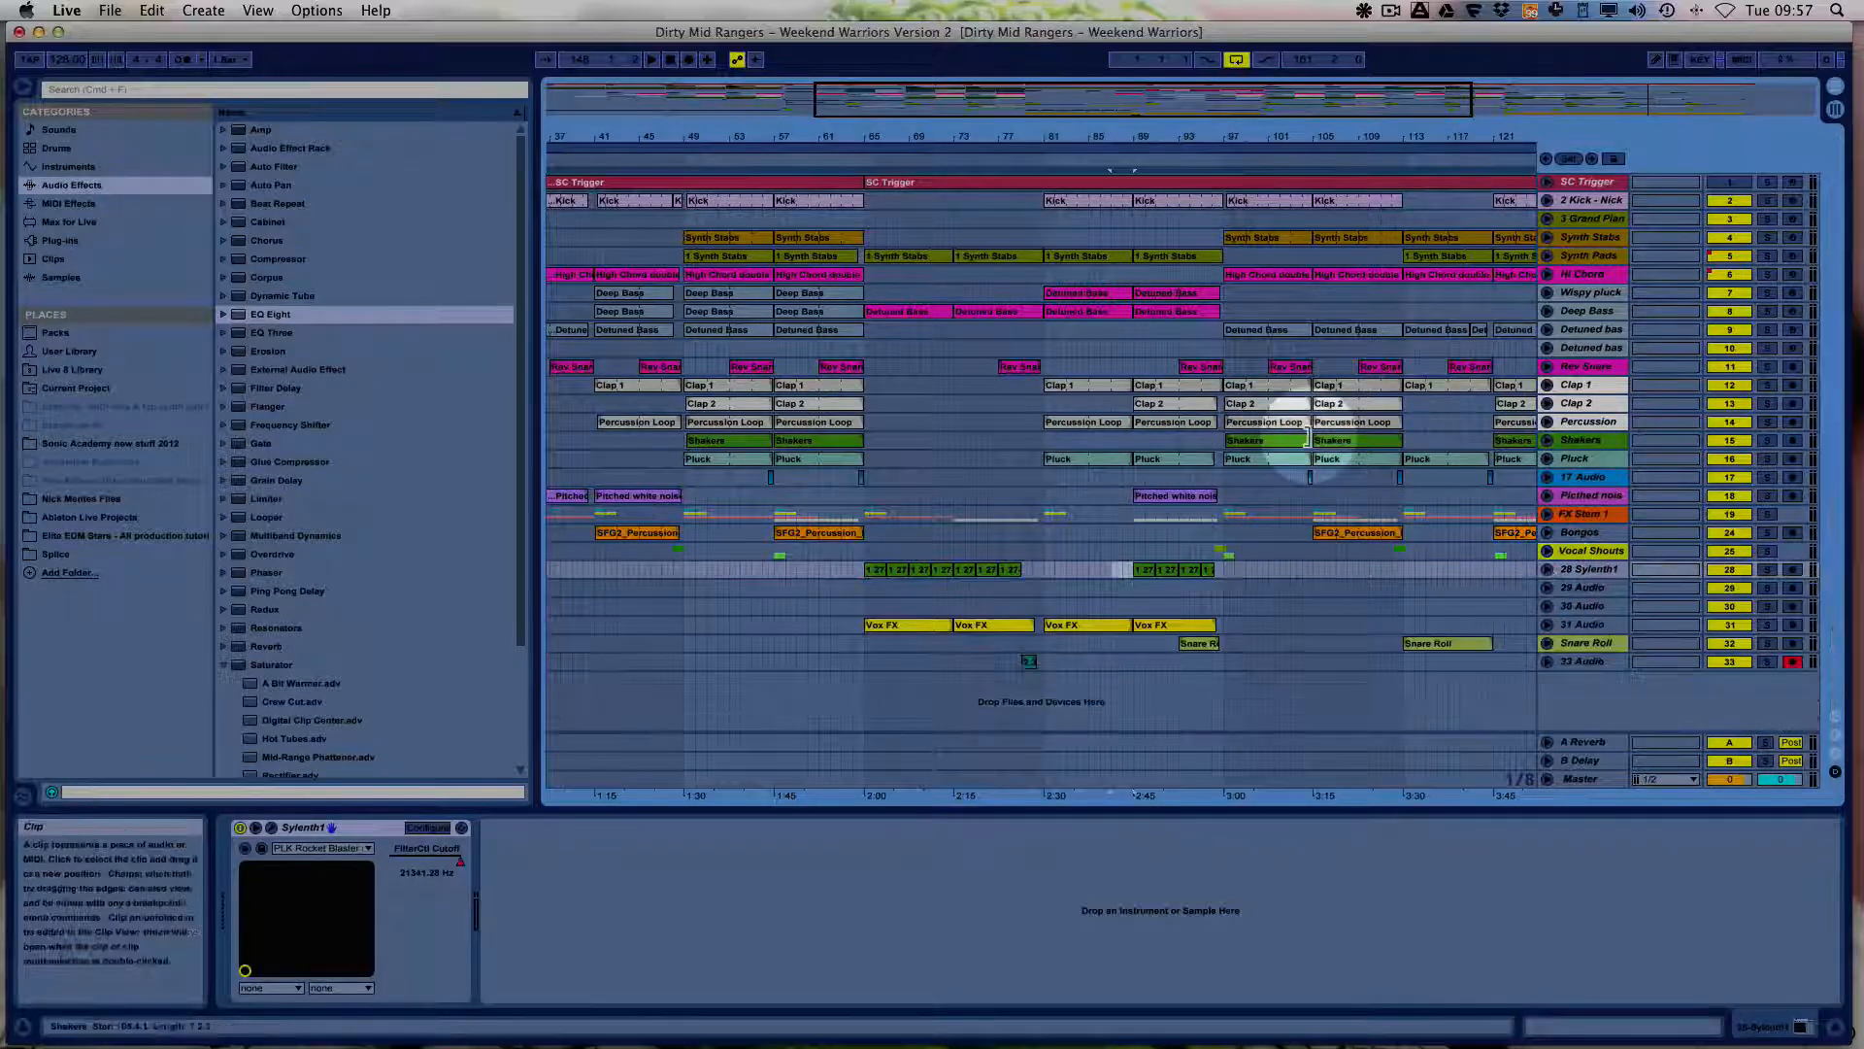
Select the Kick track and open the Kick - Nicky Romero instrument window clear of the title bar.
{"action": "left_click", "coordinate": [1589, 200]}
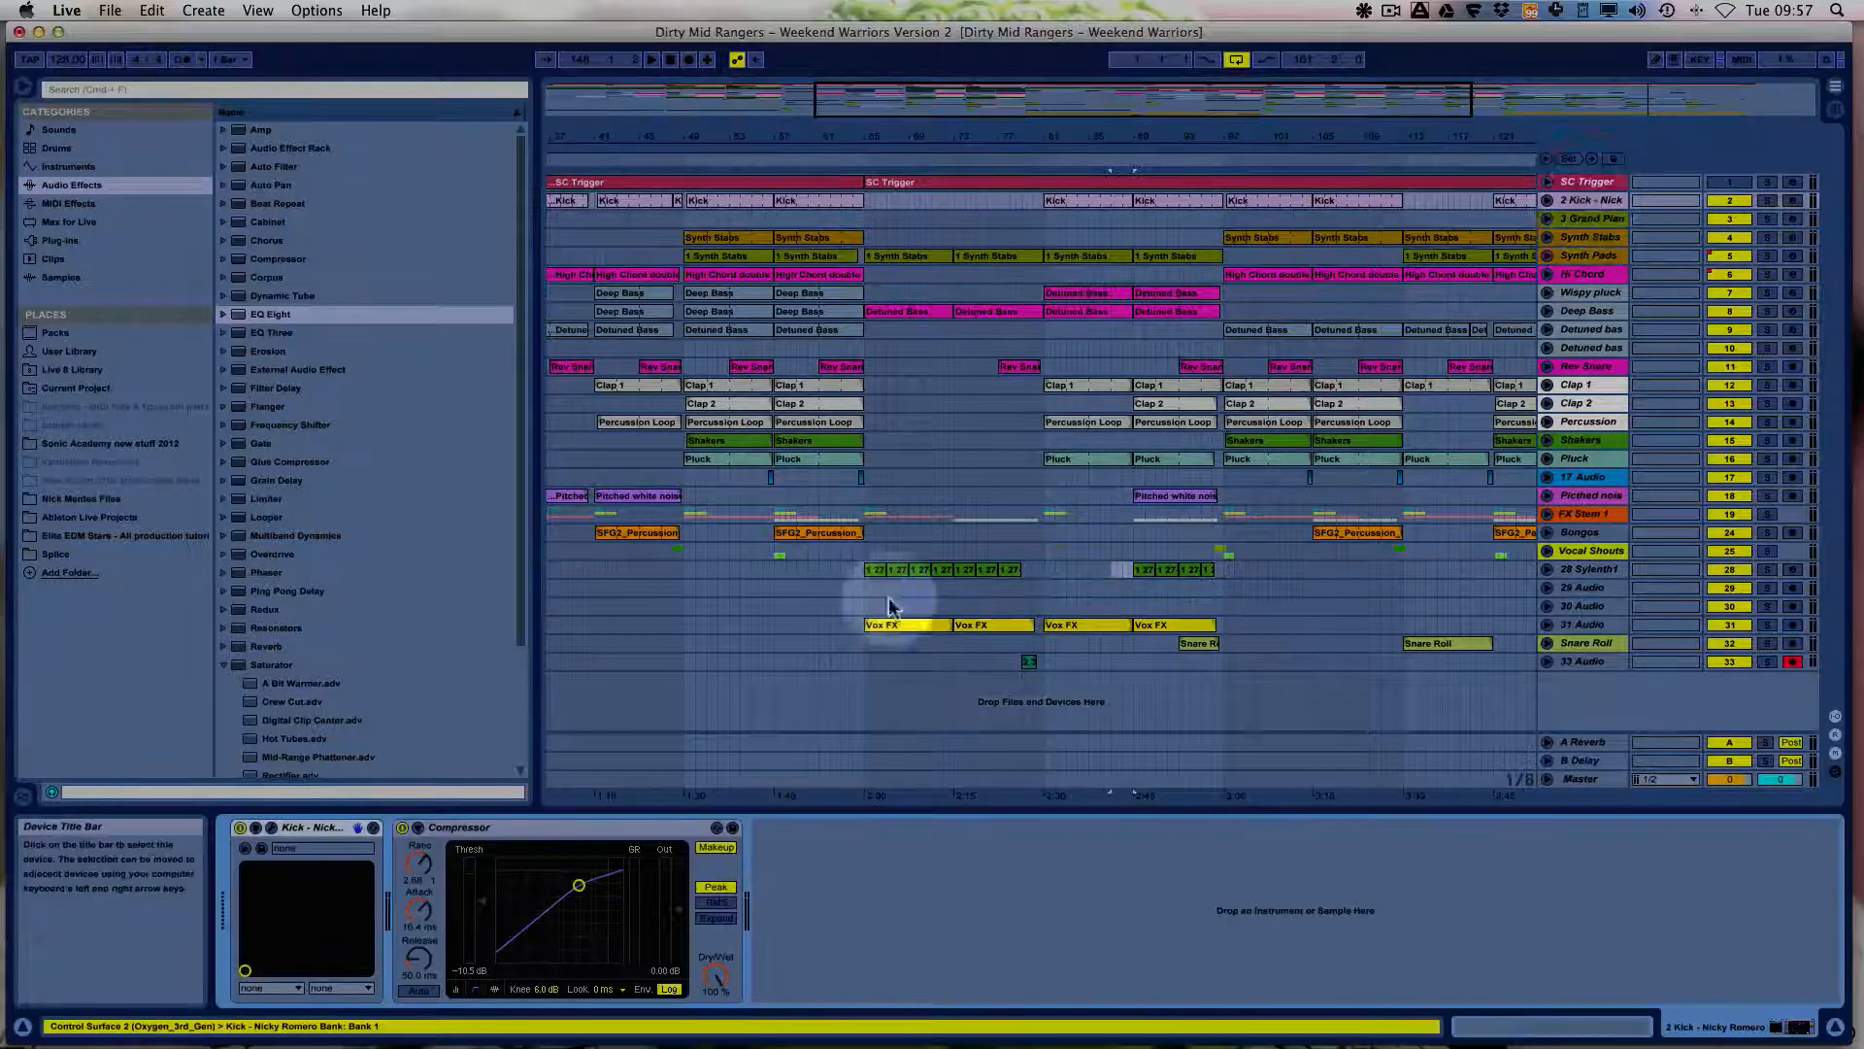
{"action": "left_click", "coordinate": [272, 832]}
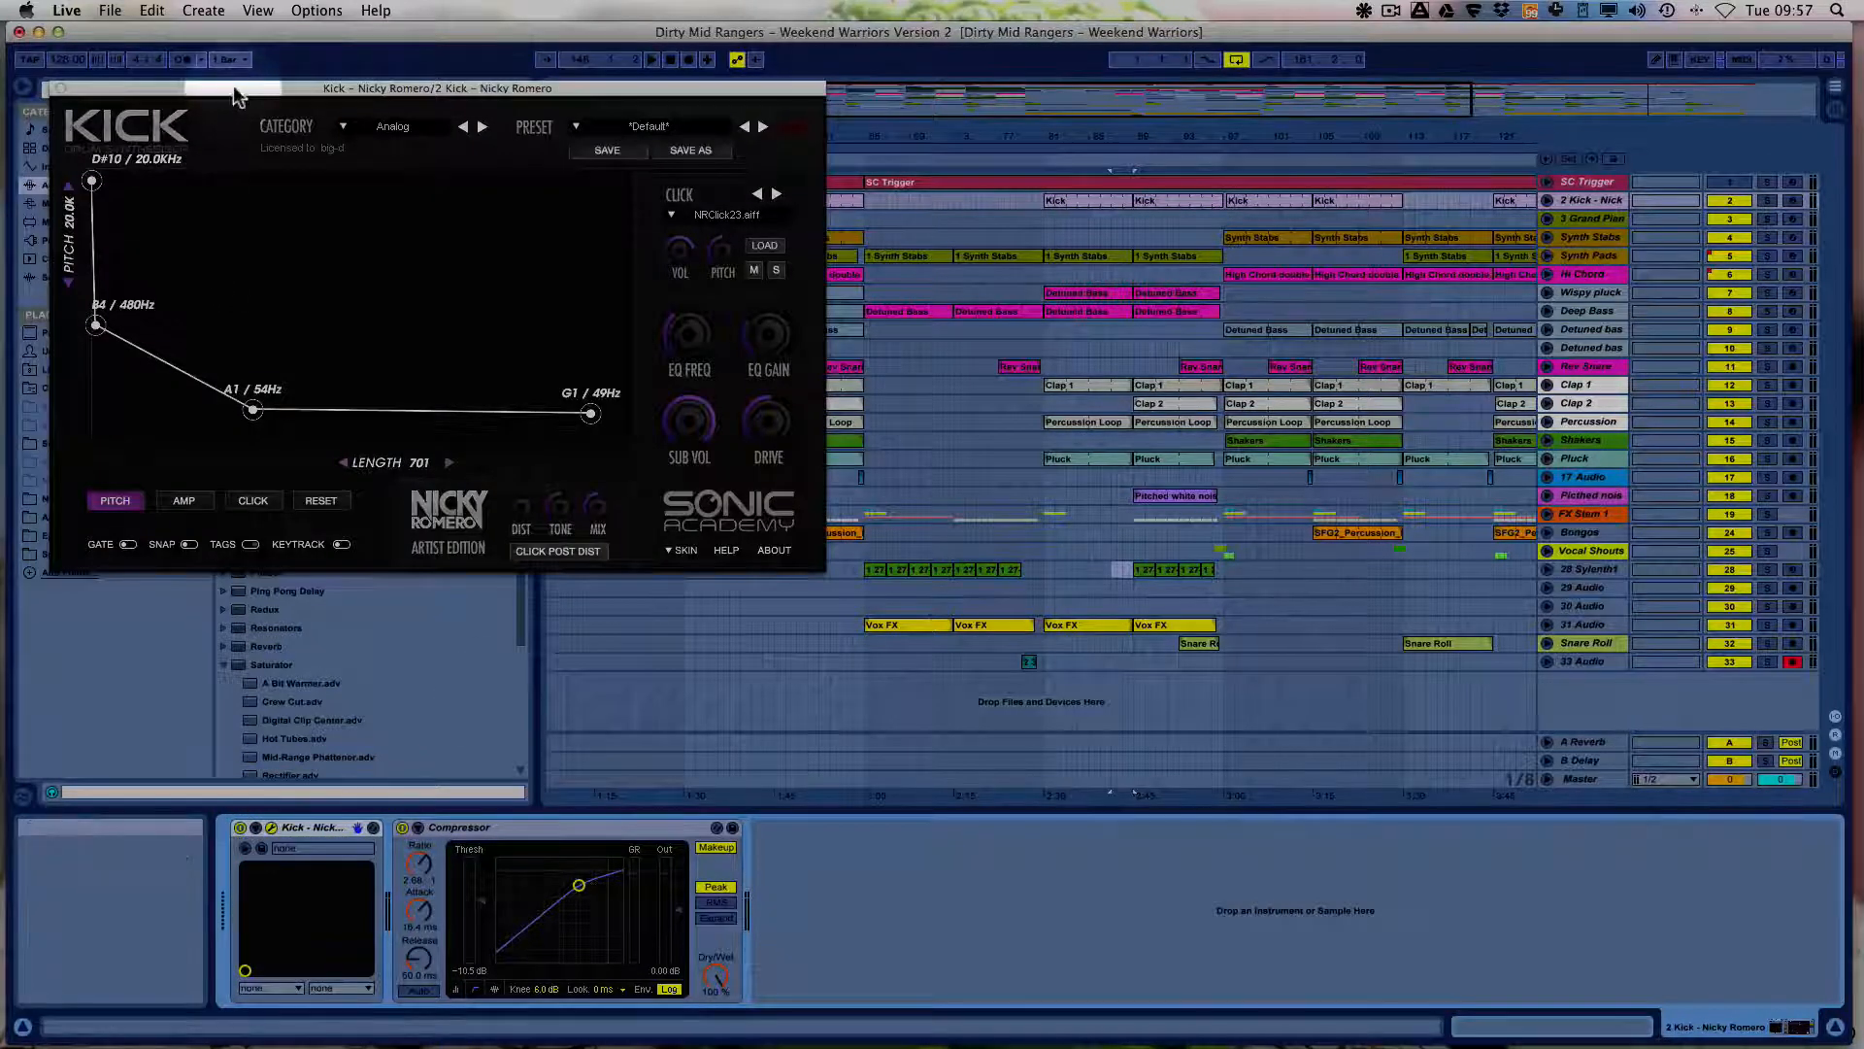
{"action": "left_click_drag", "start_coordinate": [234, 86], "coordinate": [327, 170]}
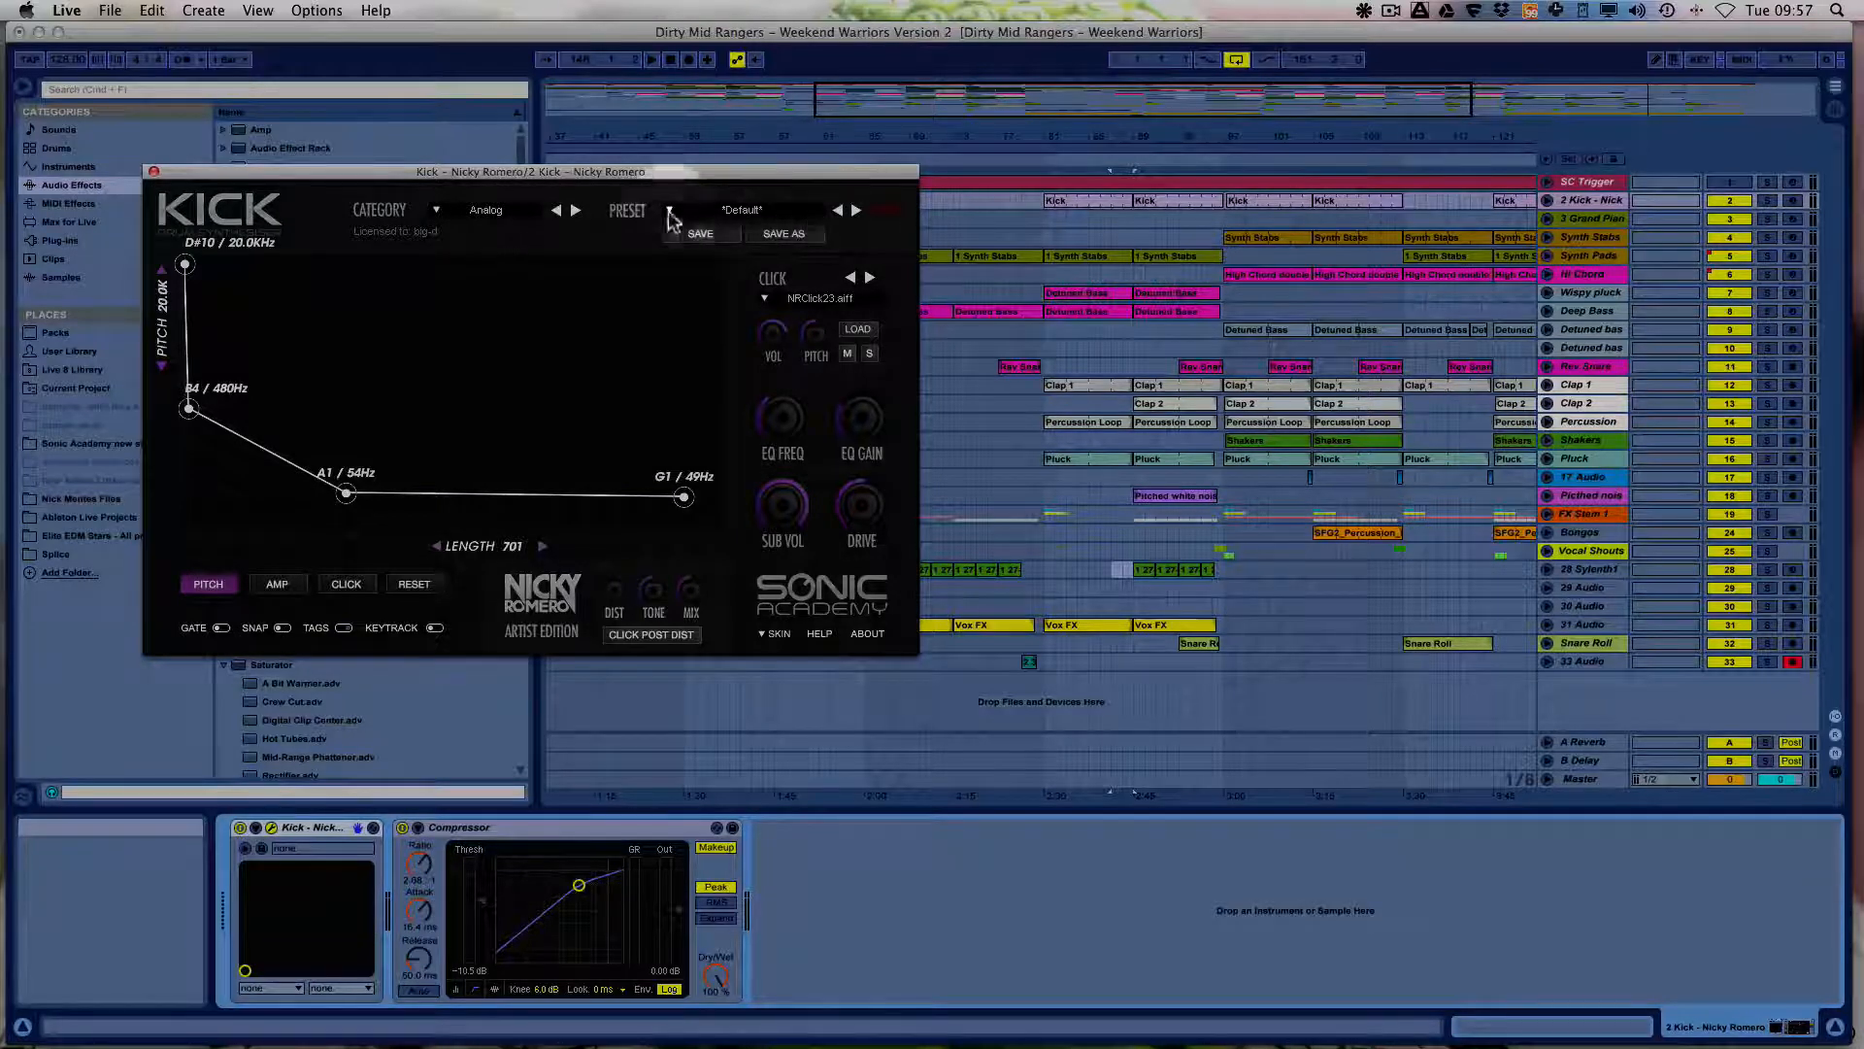
Solo the Kick track and play it with the plug-in window moved aside to check its output level.
{"action": "left_click", "coordinate": [1767, 200]}
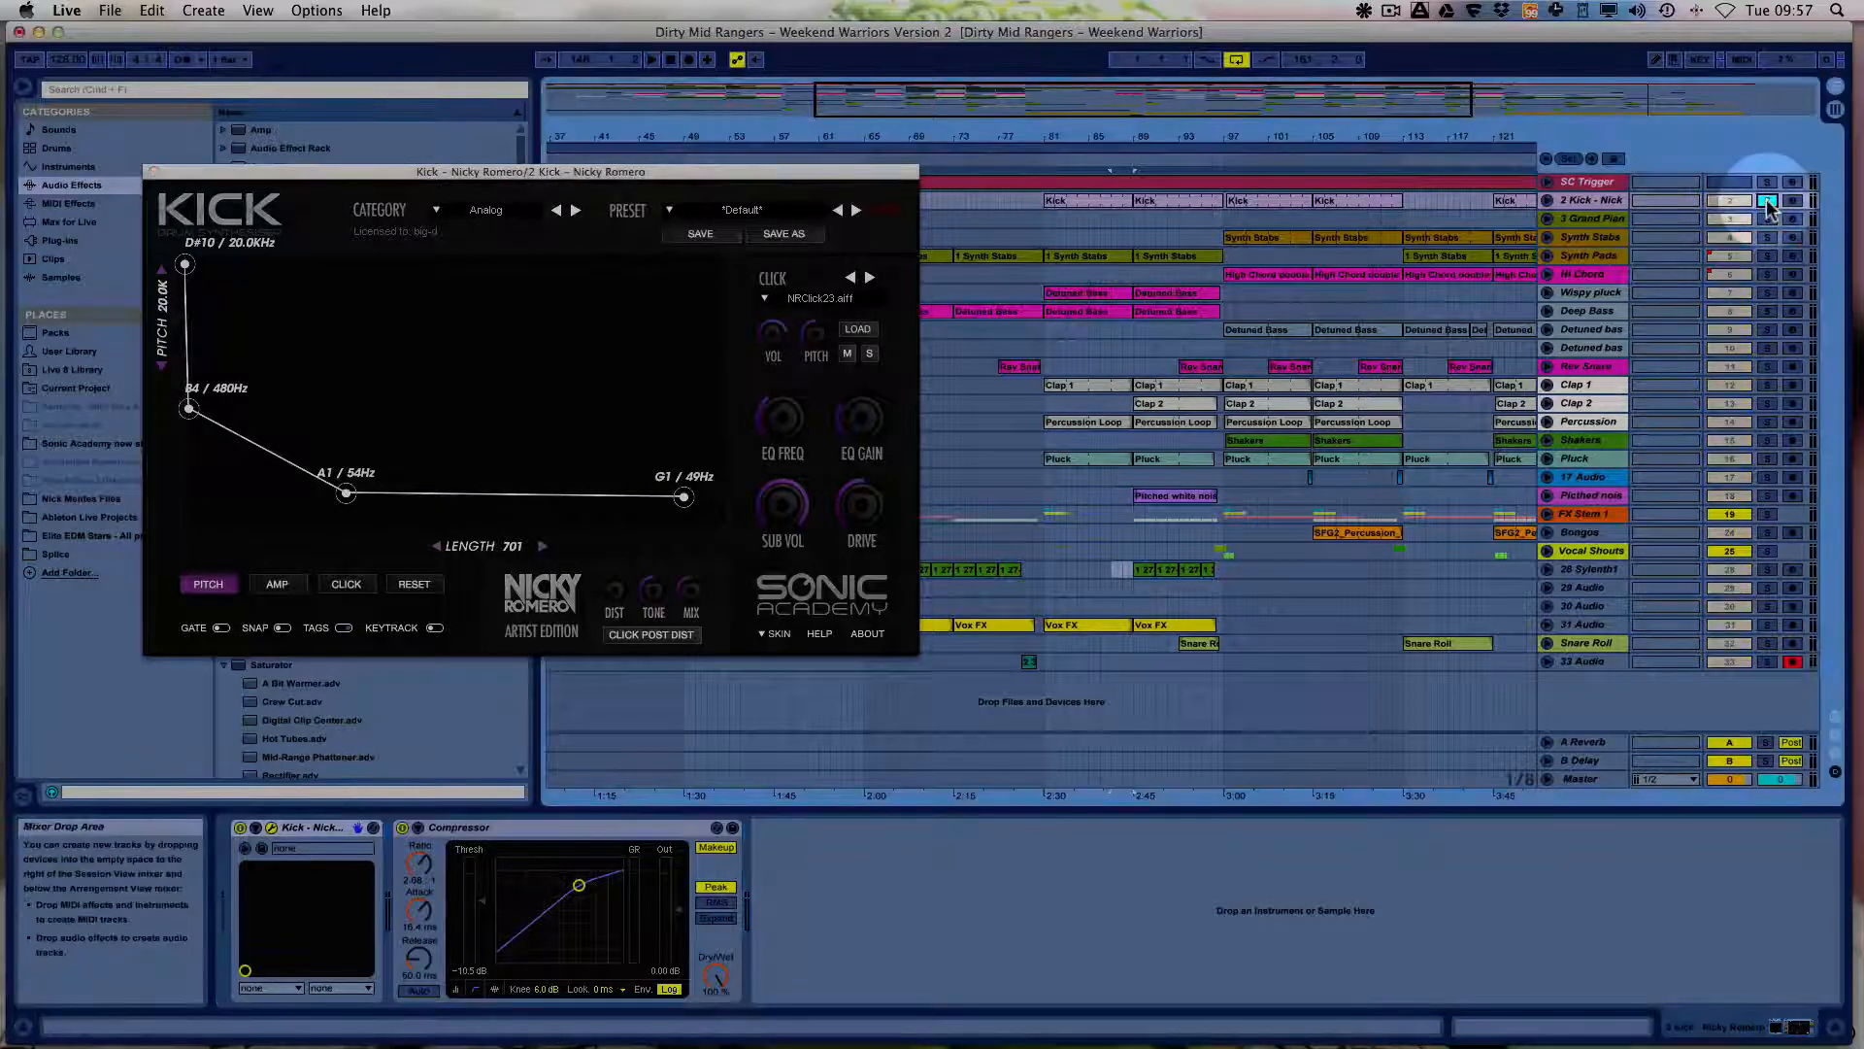
{"action": "left_click_drag", "start_coordinate": [833, 174], "coordinate": [878, 400]}
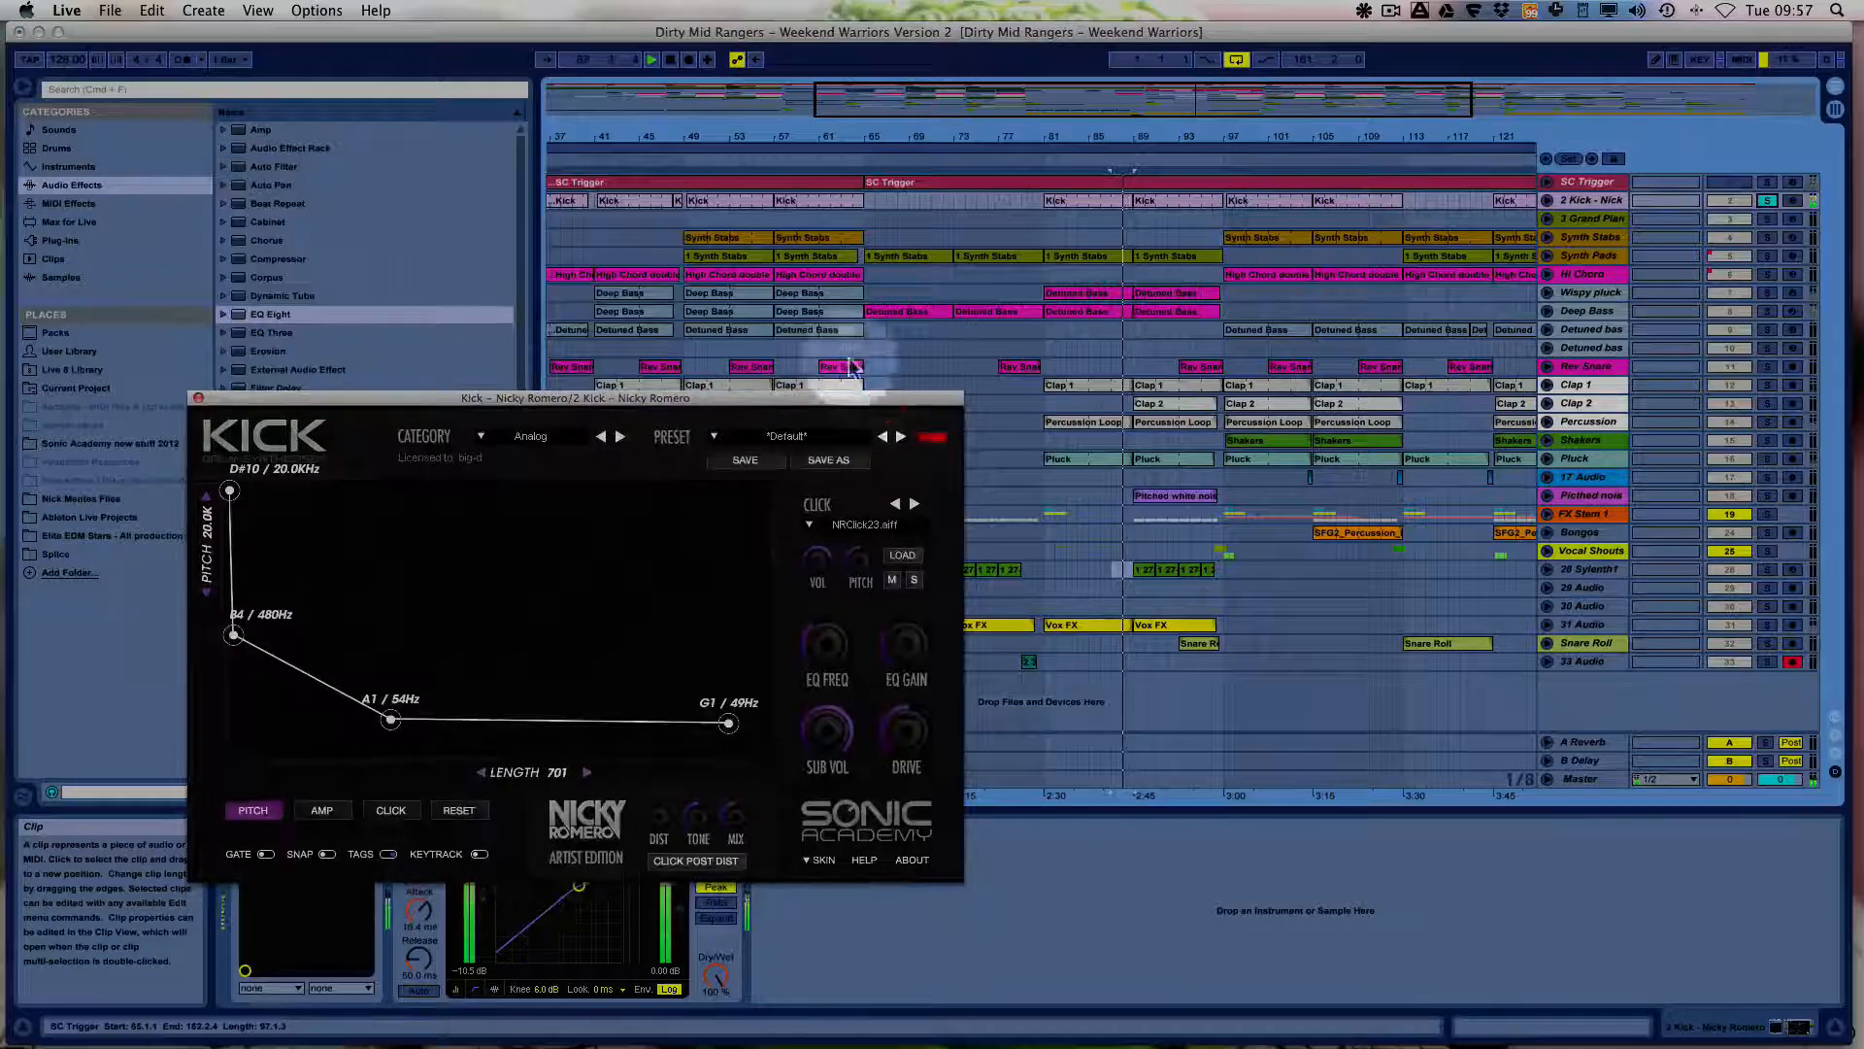
{"action": "left_click_drag", "start_coordinate": [619, 136], "coordinate": [666, 140]}
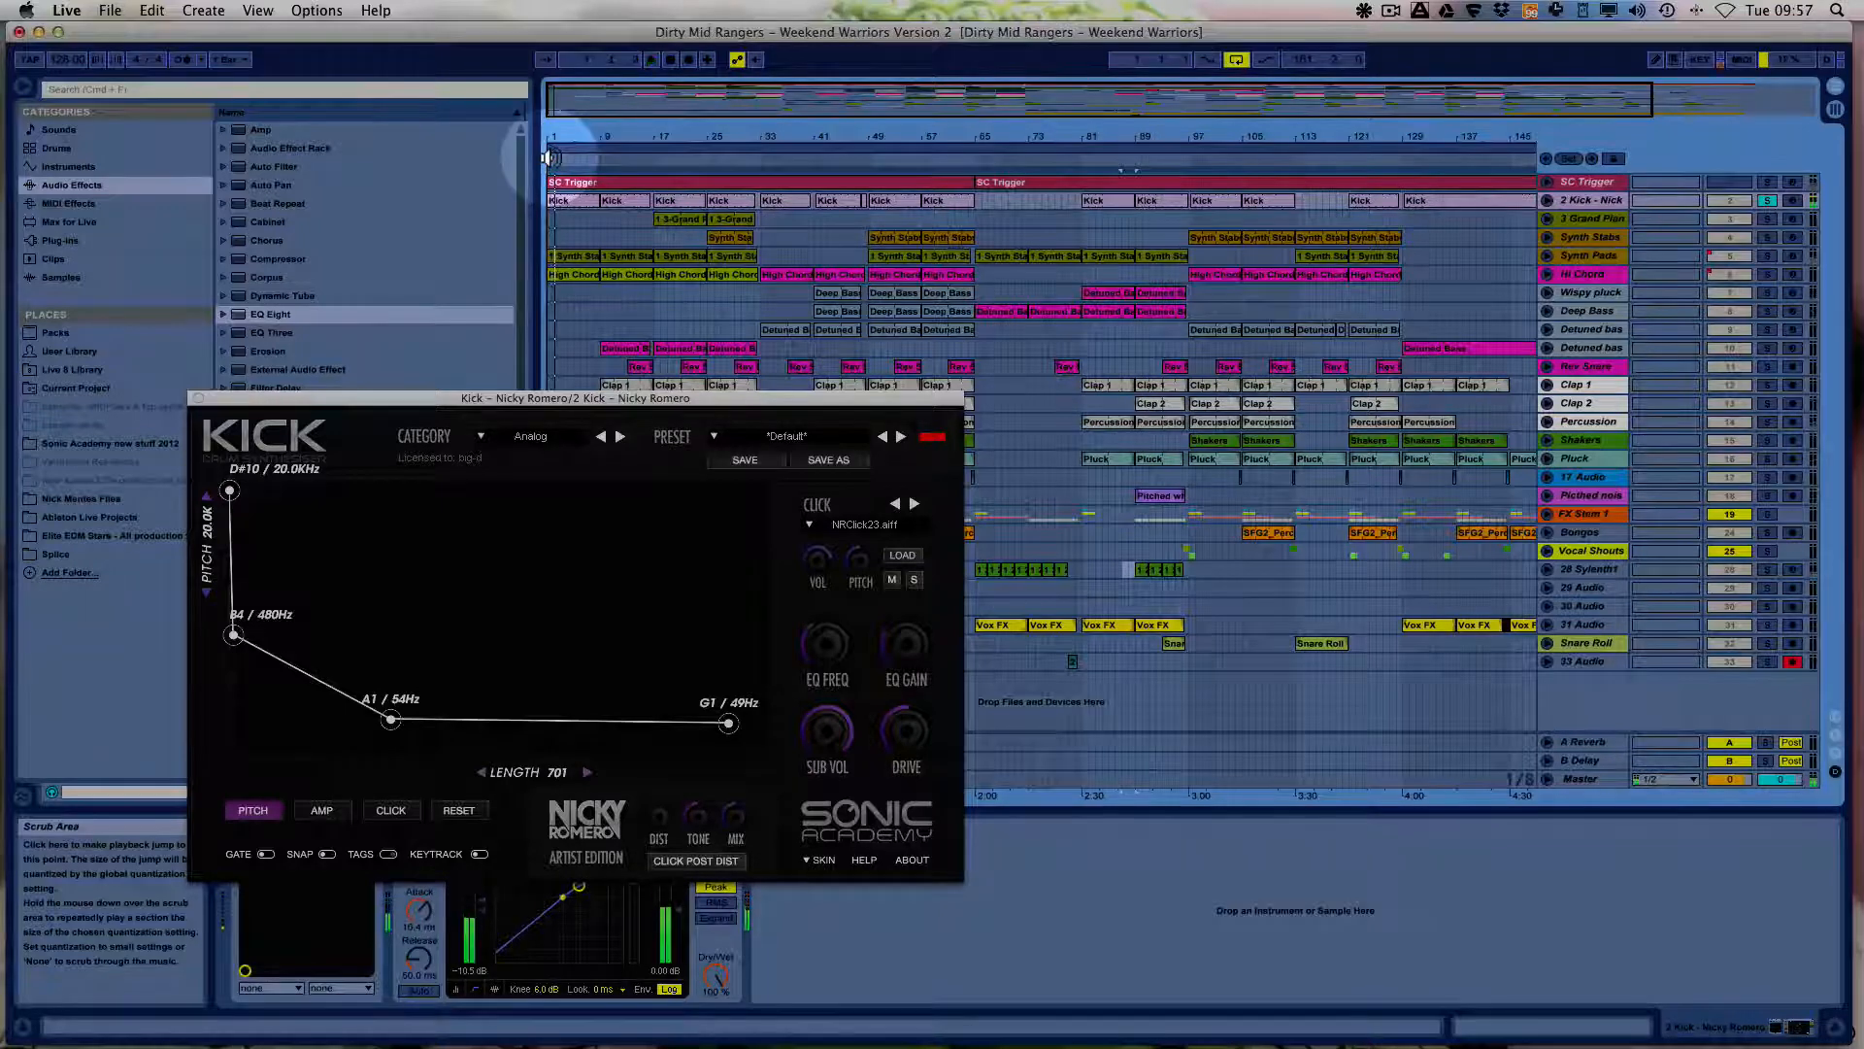
{"action": "left_click", "coordinate": [619, 206]}
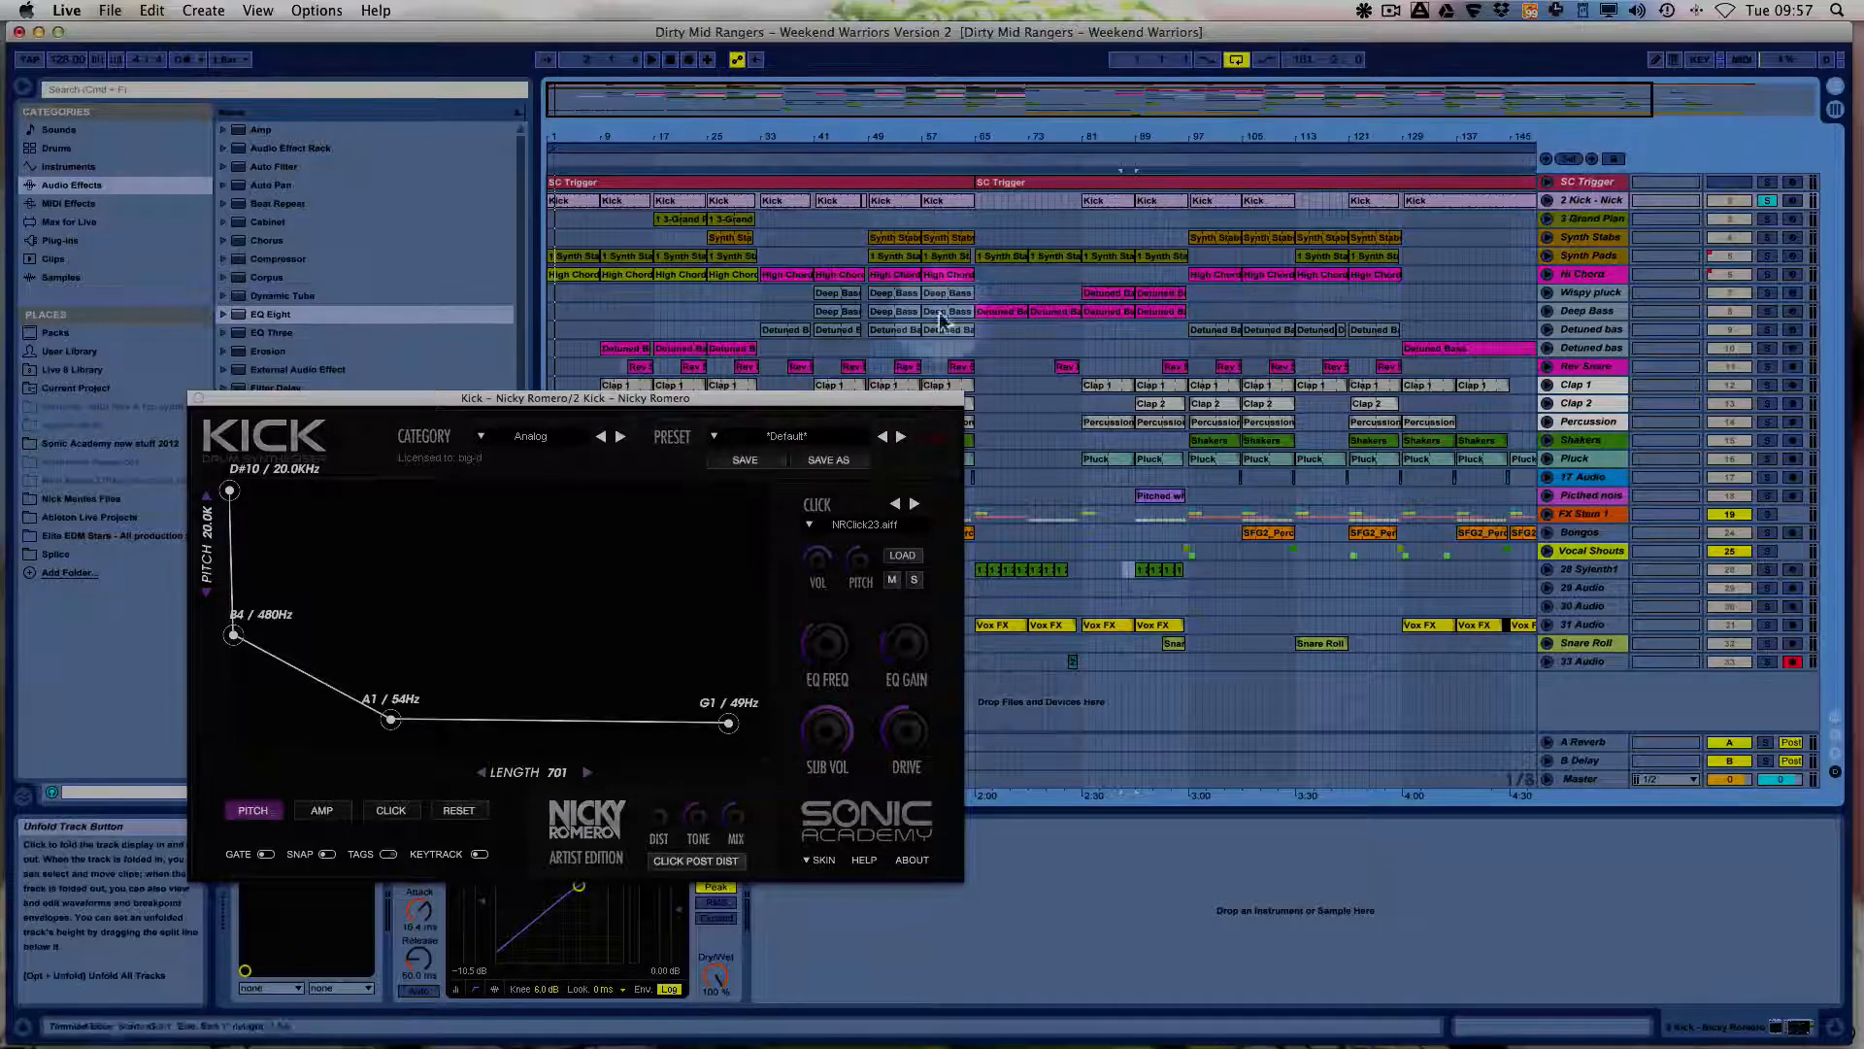
Unfold the Kick track and set its volume to -6.0 dB, keeping the plug-in window out of the way.
{"action": "left_click_drag", "start_coordinate": [581, 398], "coordinate": [957, 593]}
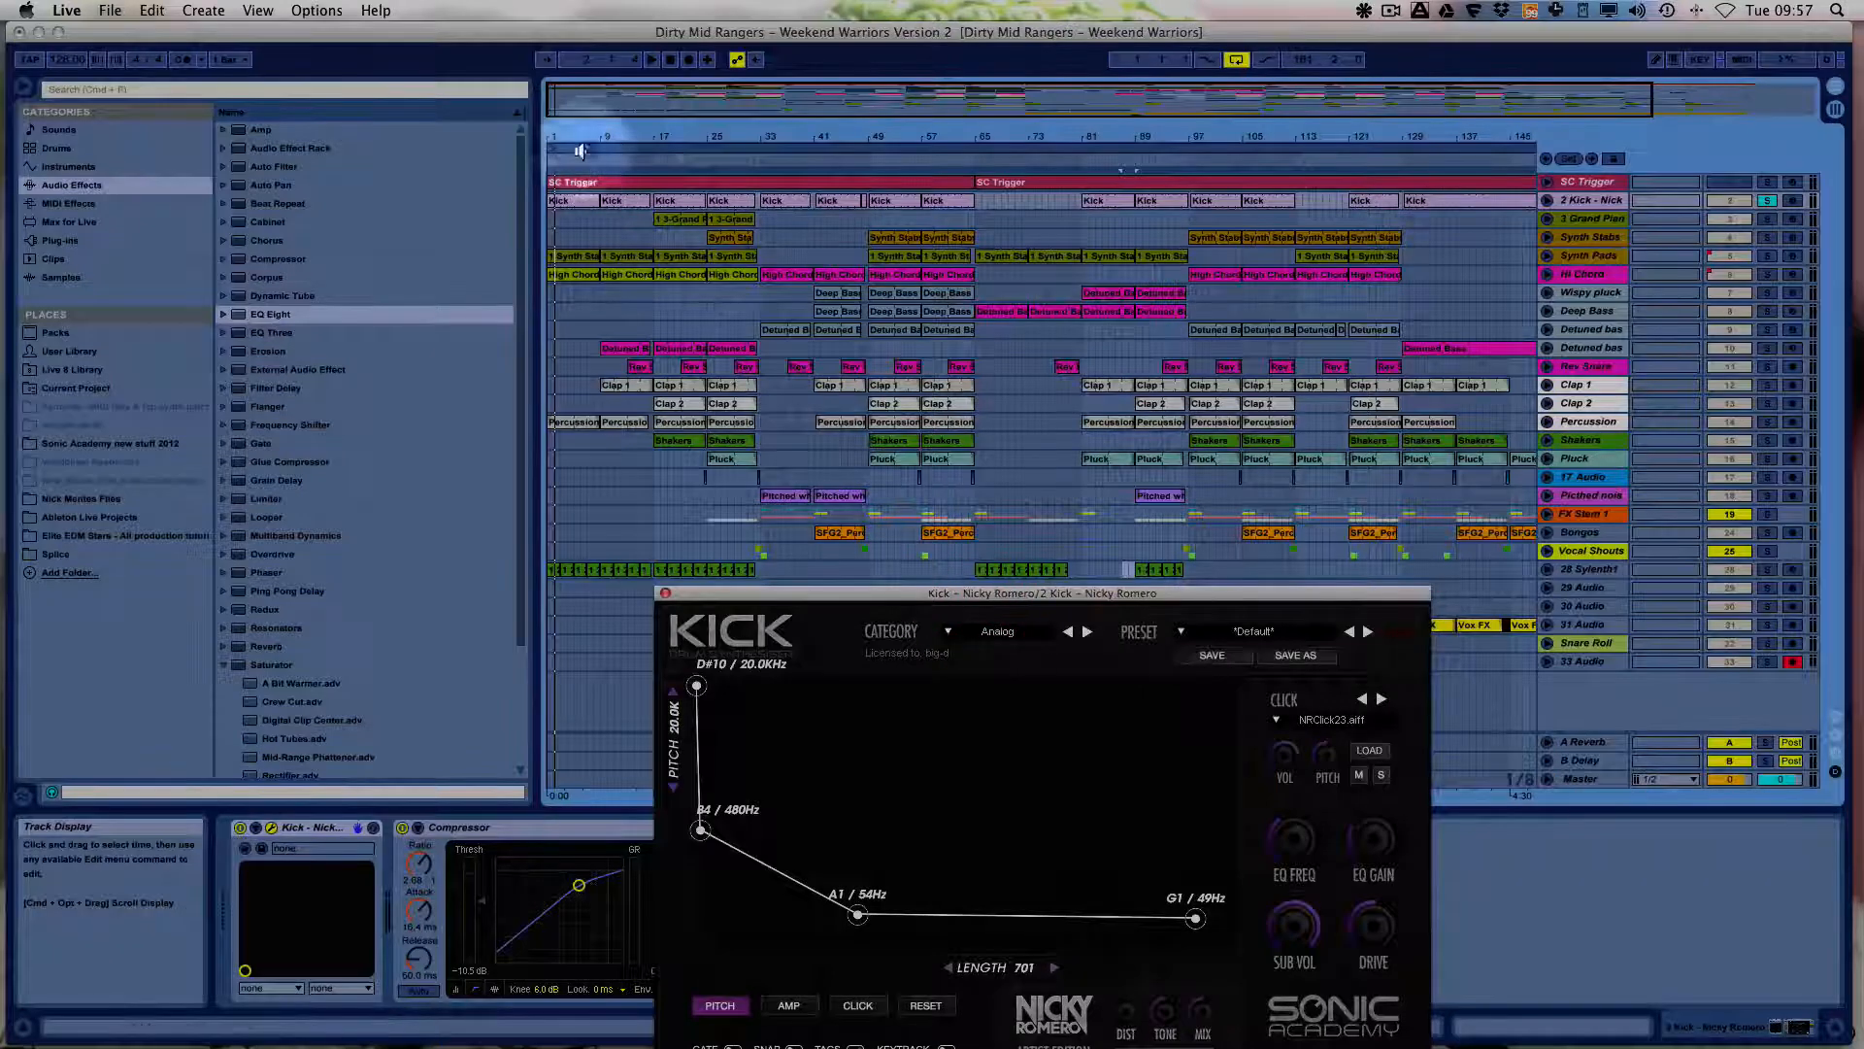
{"action": "left_click_drag", "start_coordinate": [756, 129], "coordinate": [695, 127]}
{"action": "left_click_drag", "start_coordinate": [804, 595], "coordinate": [678, 601]}
{"action": "left_click", "coordinate": [1548, 200]}
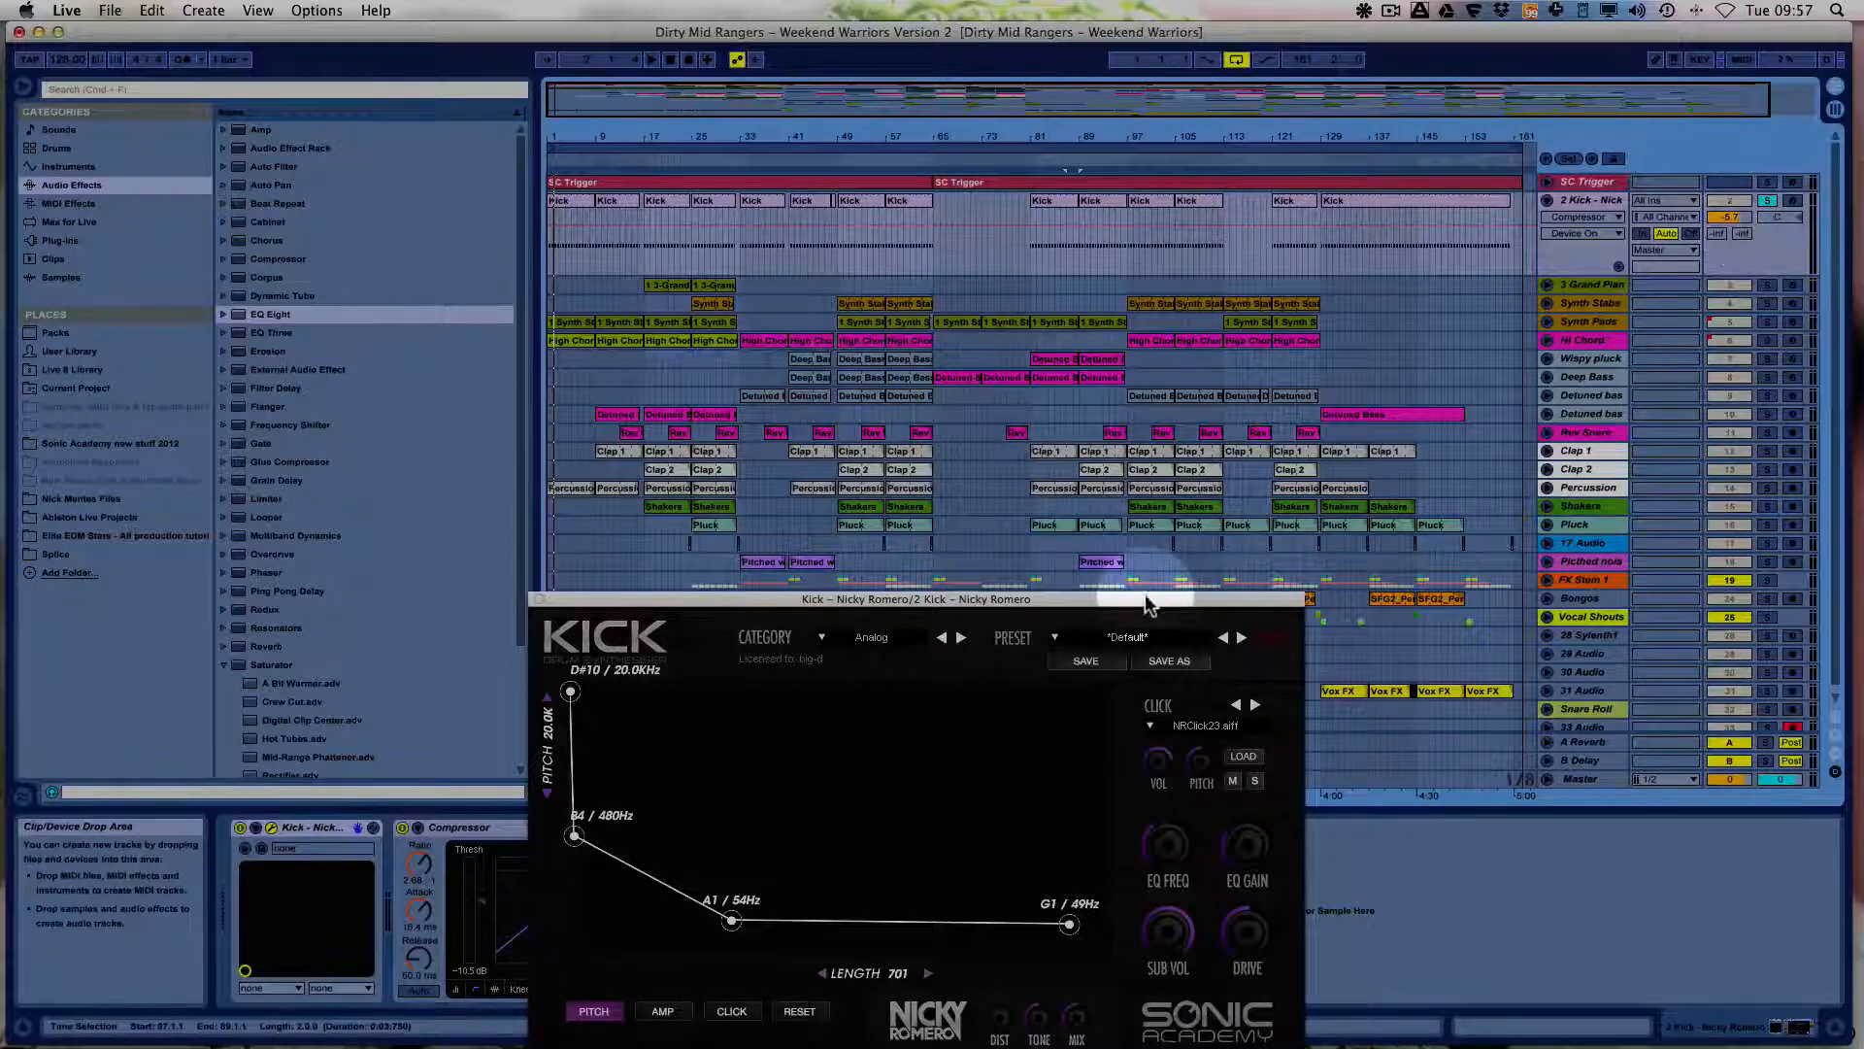
{"action": "left_click_drag", "start_coordinate": [1150, 600], "coordinate": [1185, 311]}
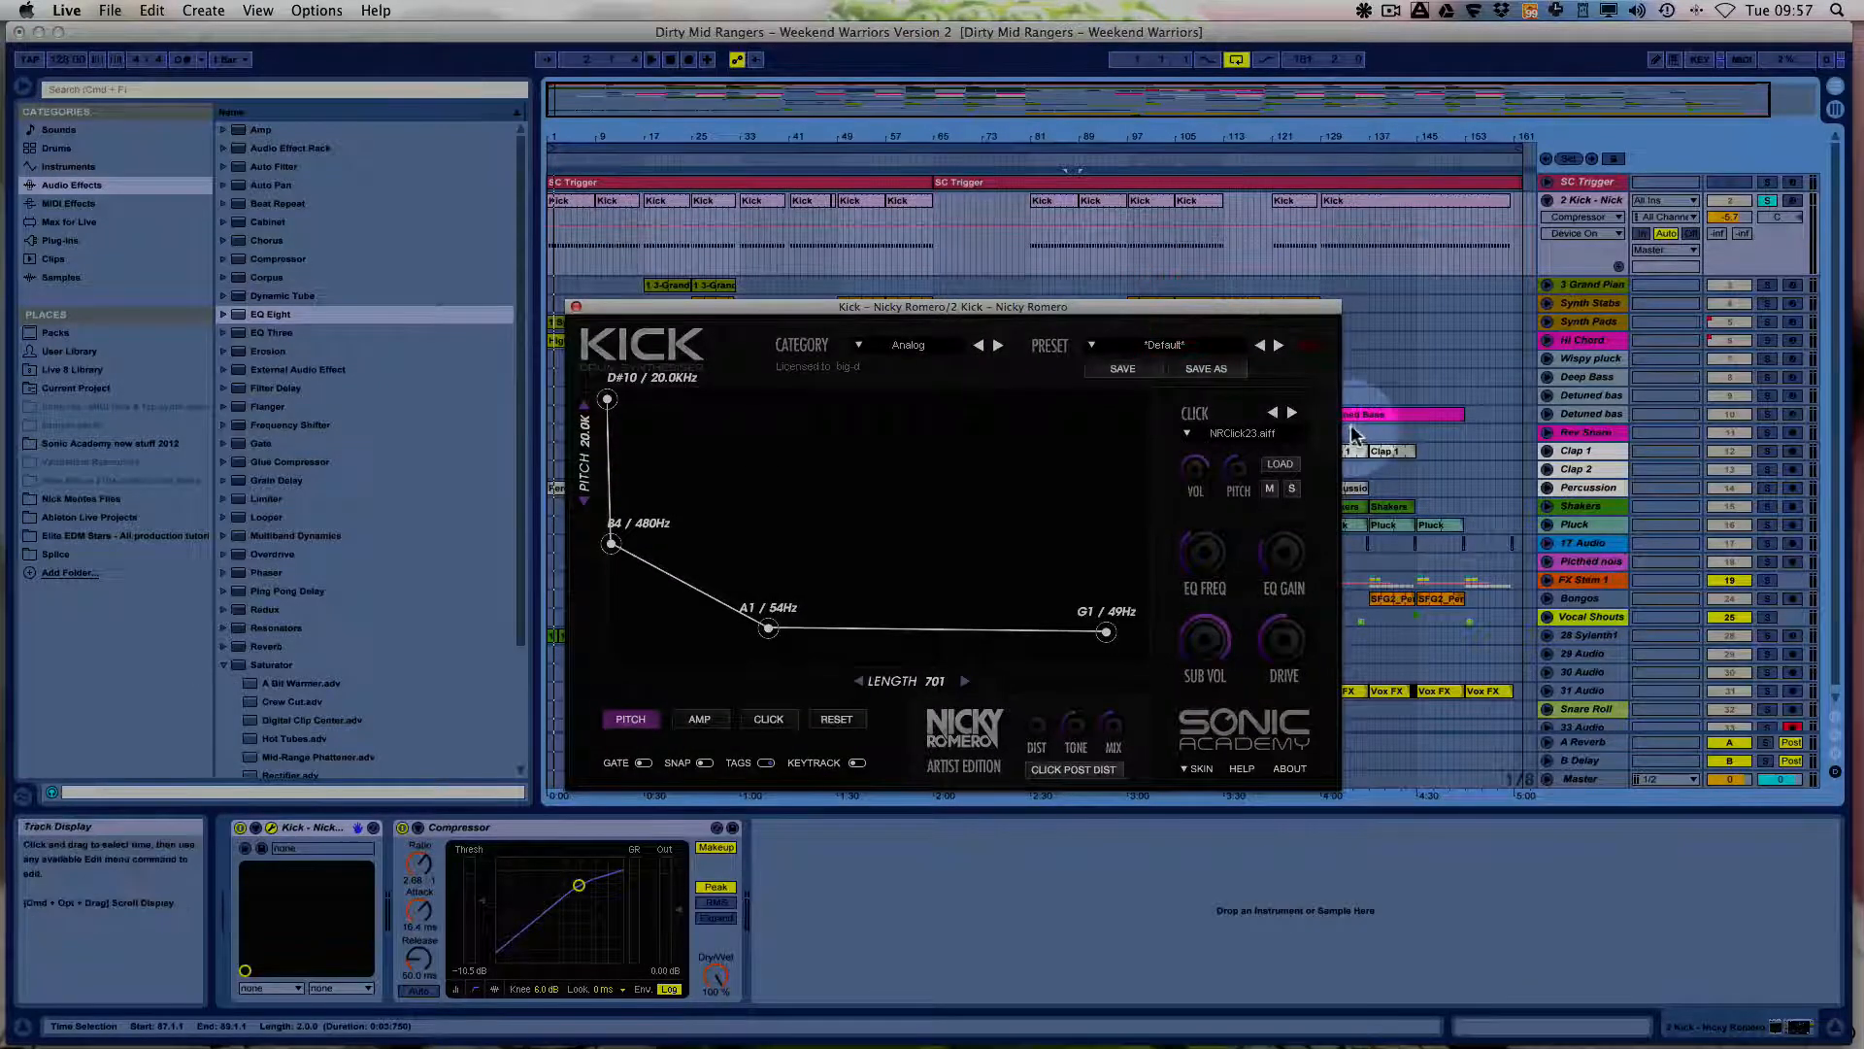
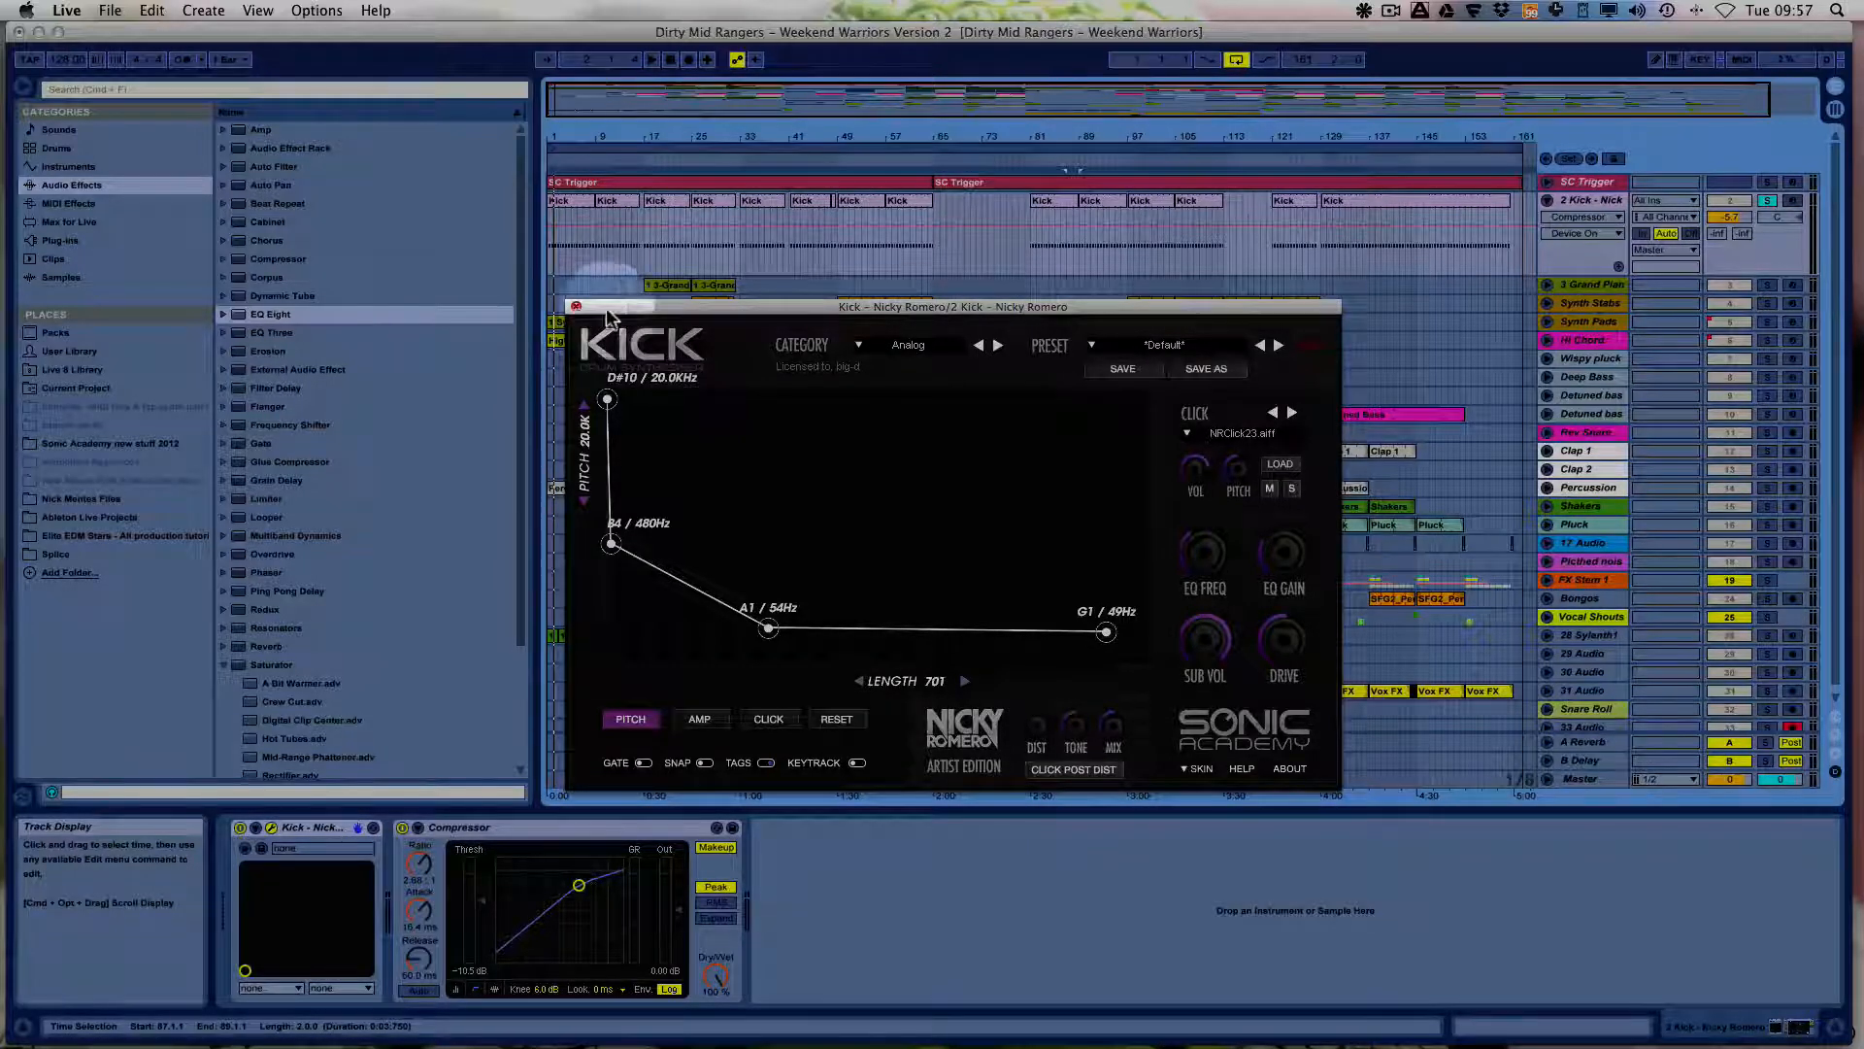
{"action": "left_click_drag", "start_coordinate": [1738, 221], "coordinate": [1738, 226]}
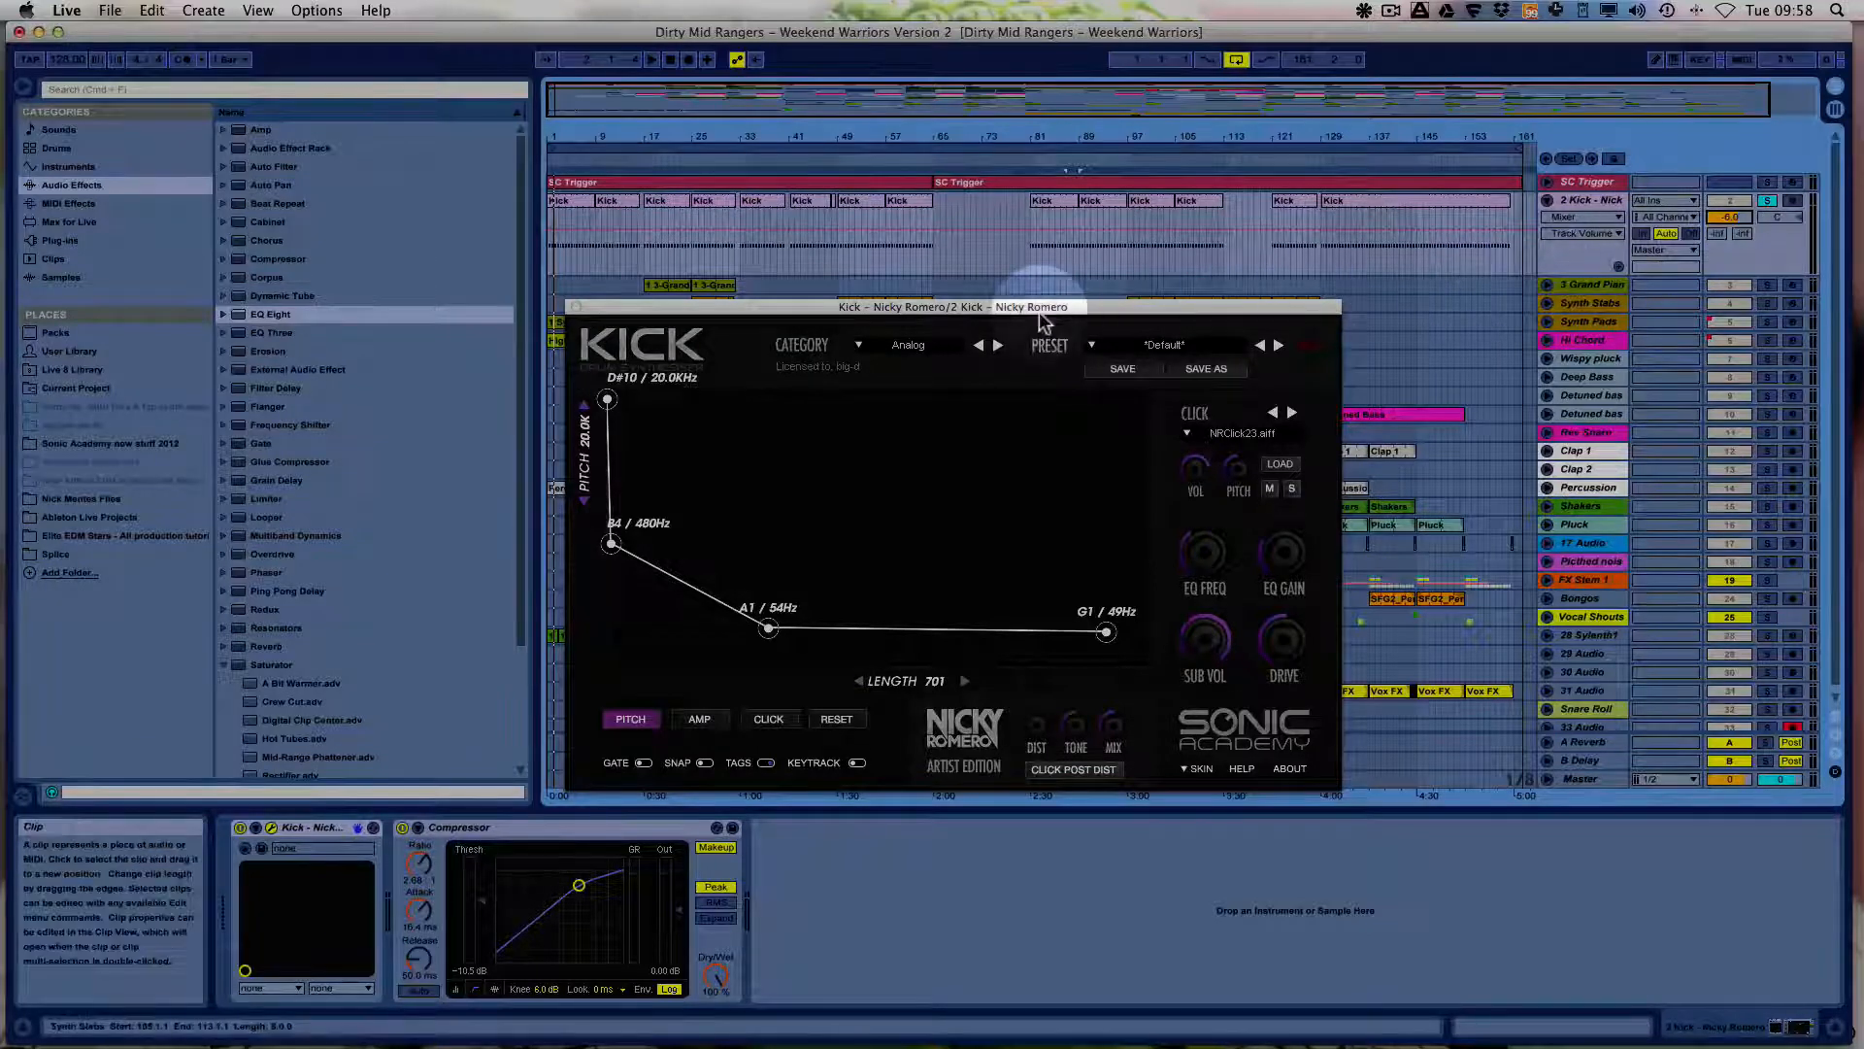
Play the soloed kick, unsolo it to hear the full mix, and close the Kick plug-in window.
{"action": "key", "text": "space"}
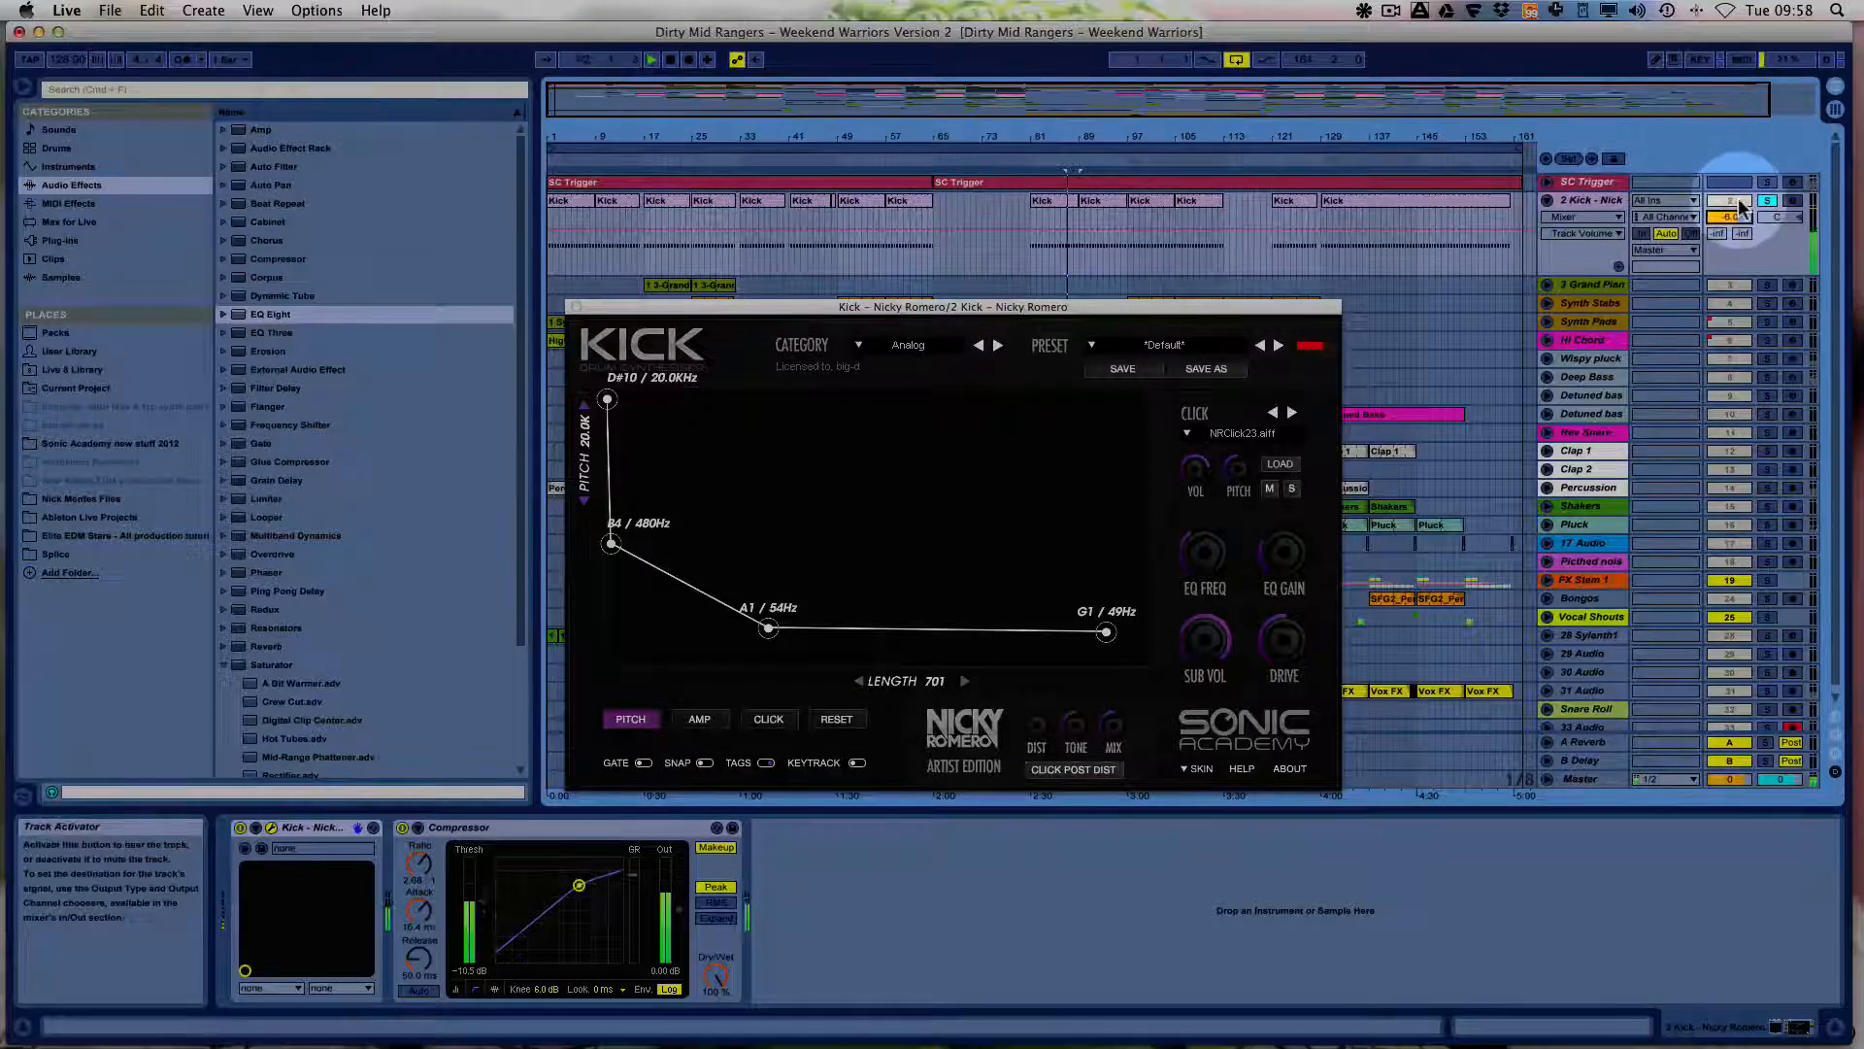
{"action": "left_click", "coordinate": [1767, 200]}
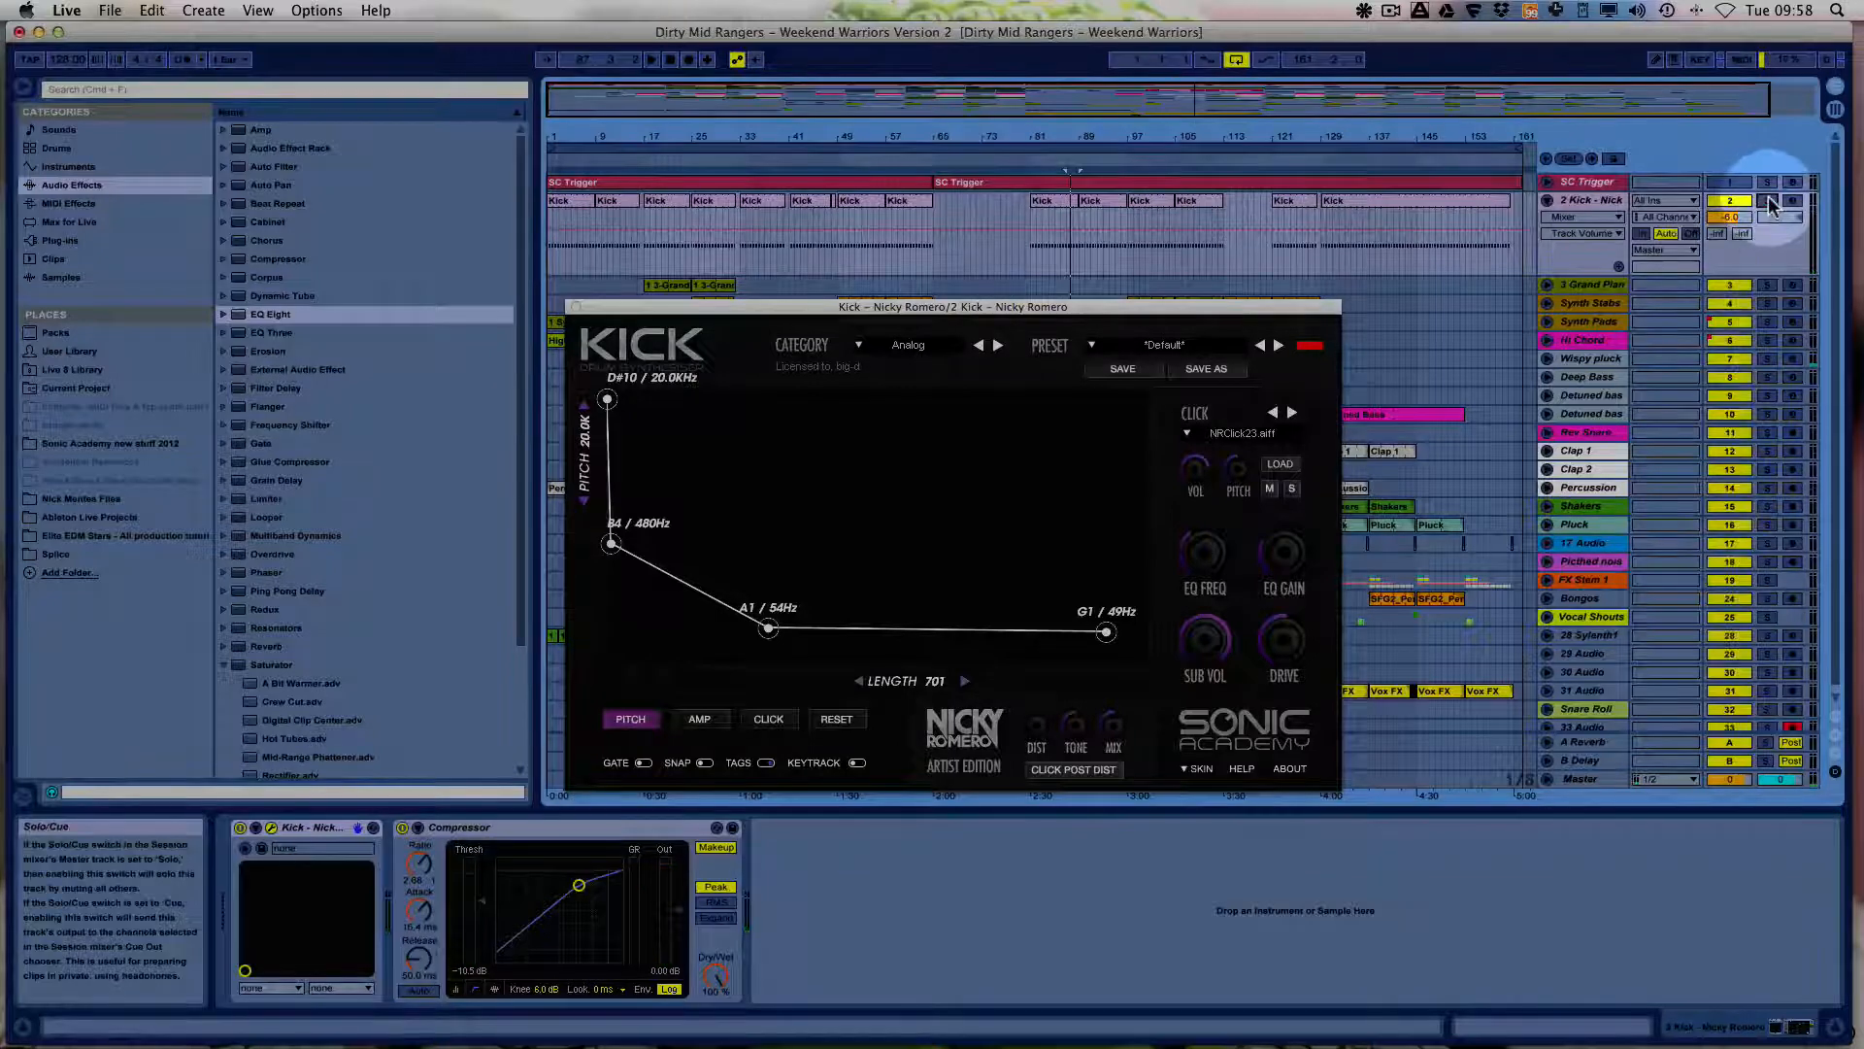
{"action": "left_click_drag", "start_coordinate": [993, 313], "coordinate": [1022, 475]}
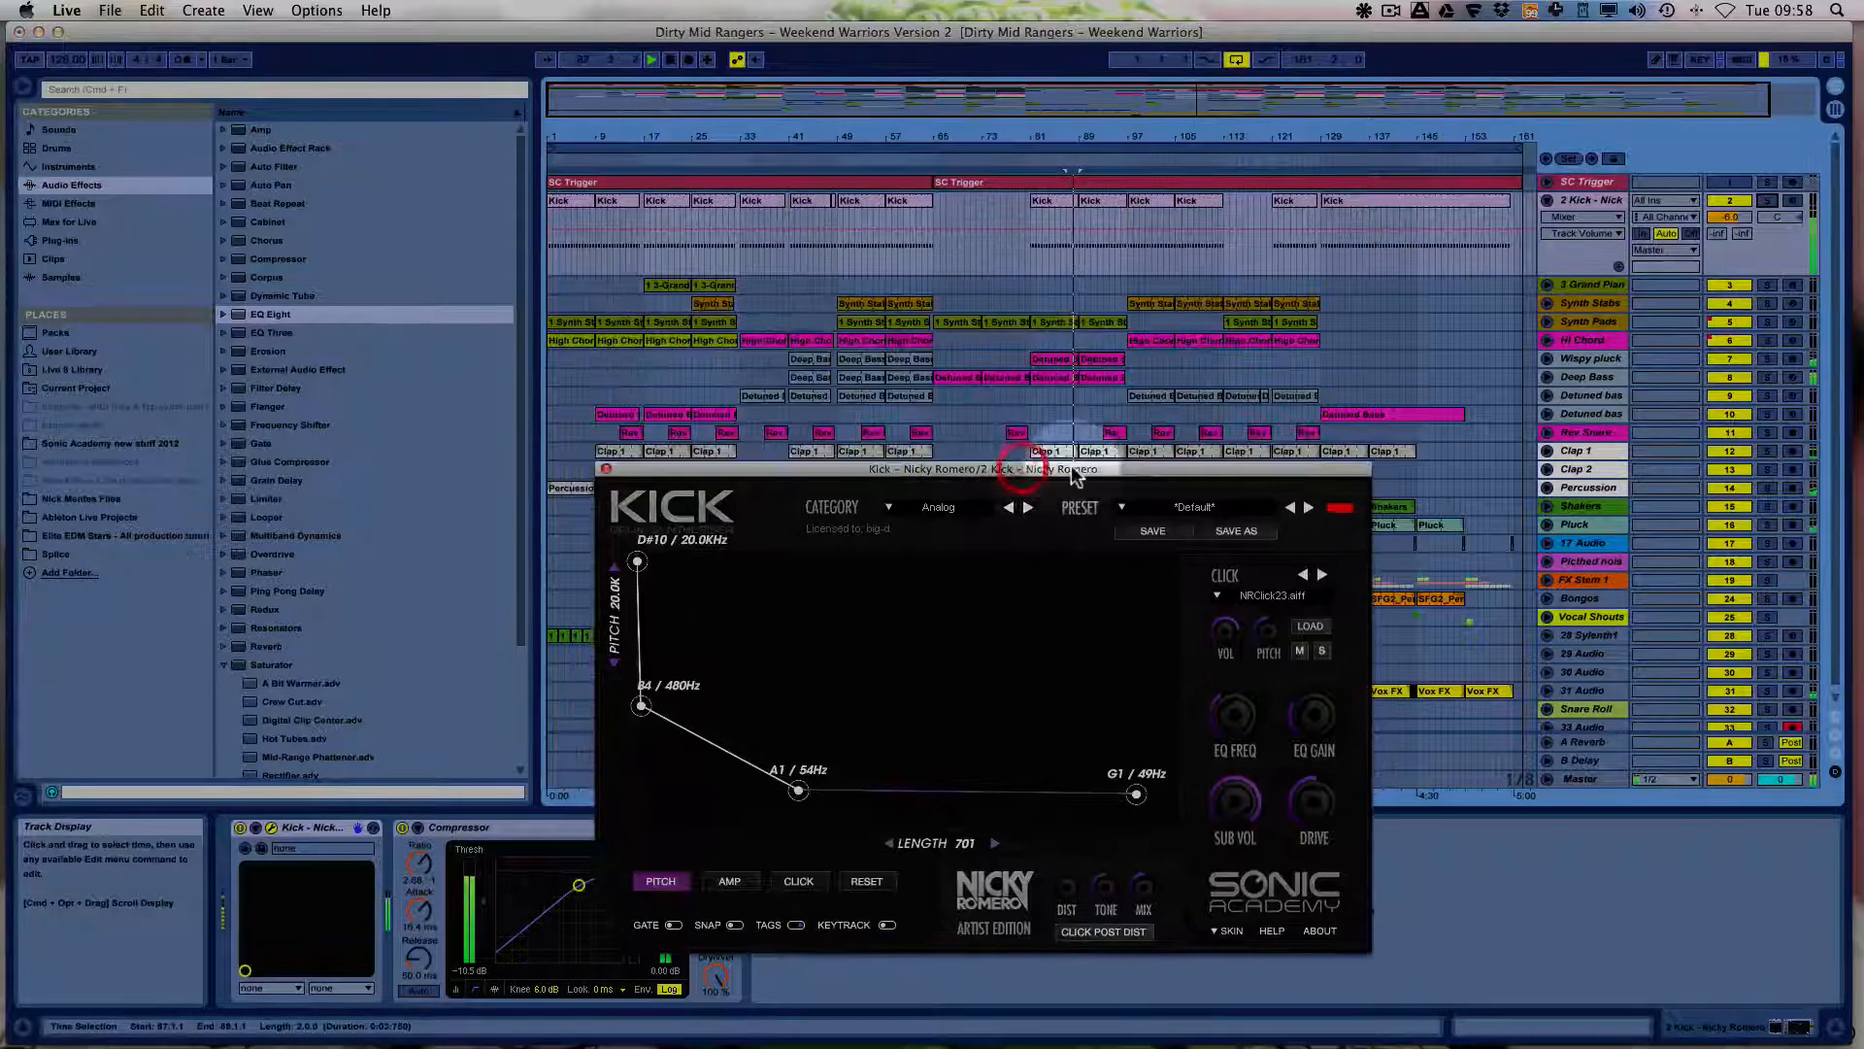
{"action": "left_click", "coordinate": [606, 469]}
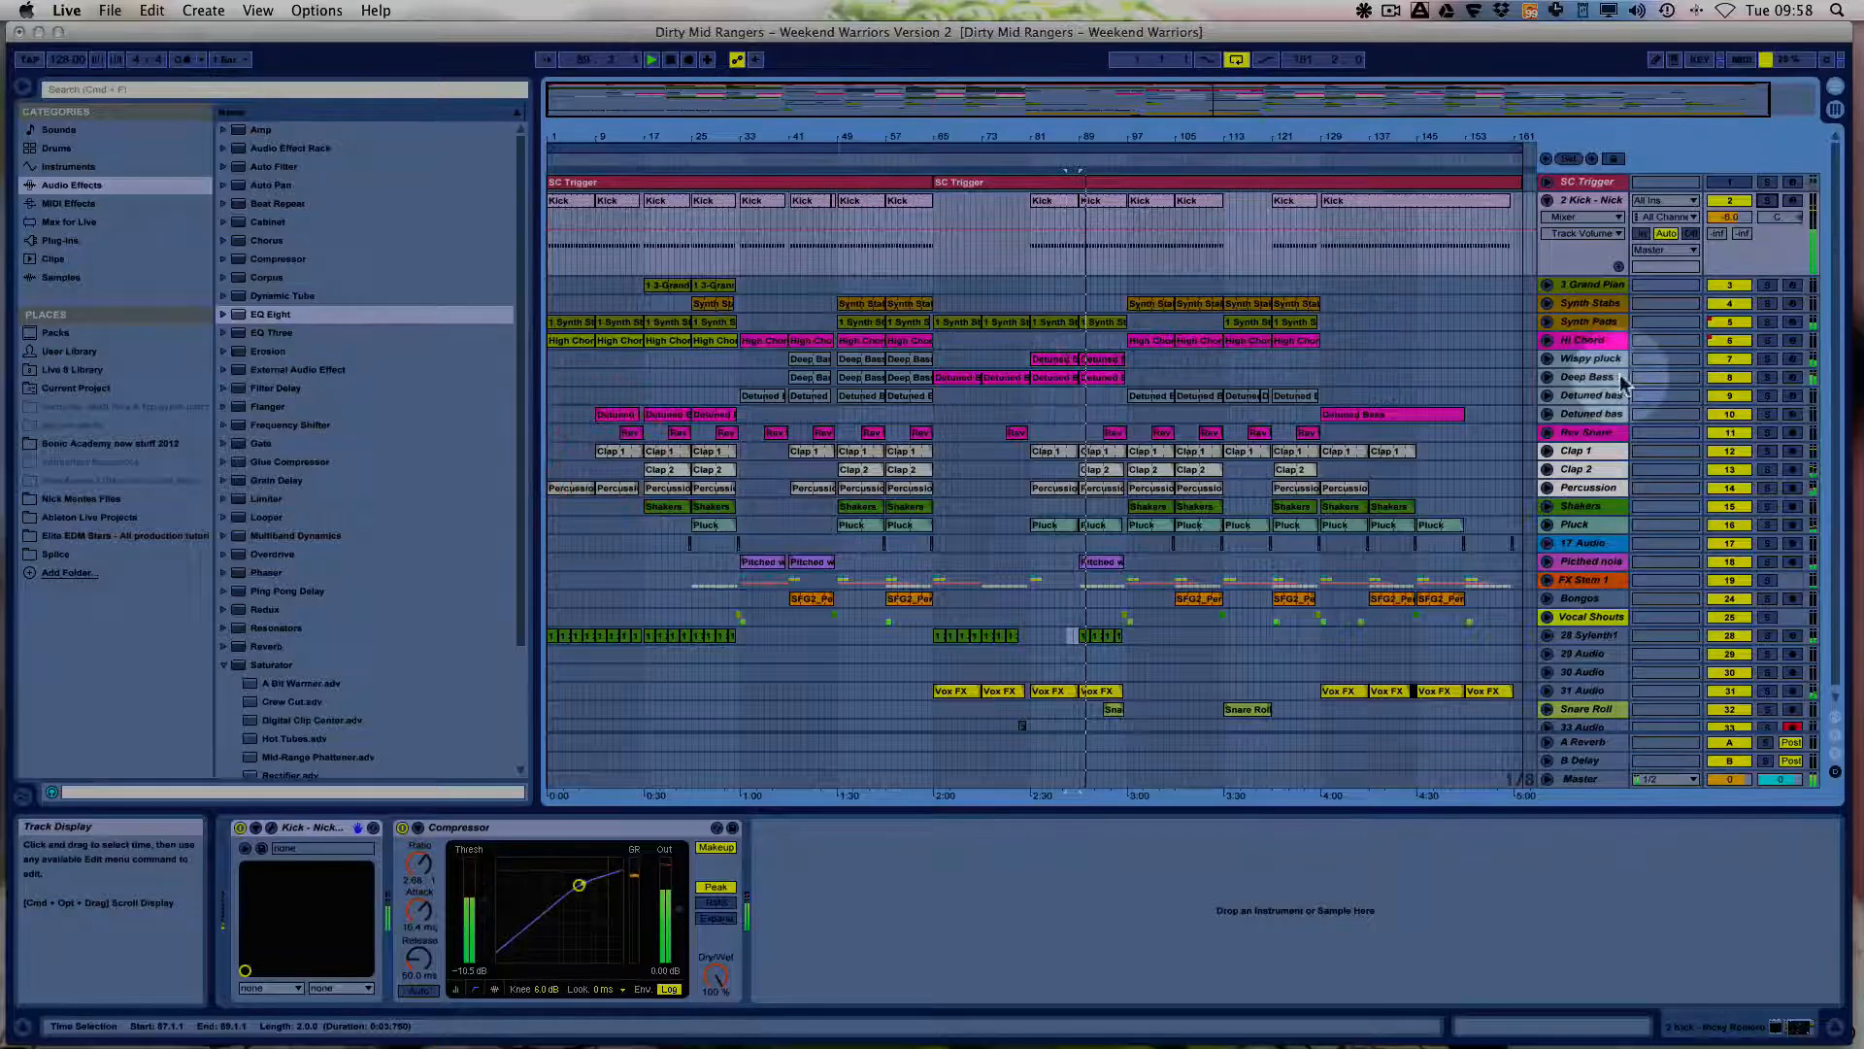
Solo and unfold the Deep Bass track to examine its device chain and track volume automation.
{"action": "left_click", "coordinate": [1767, 395]}
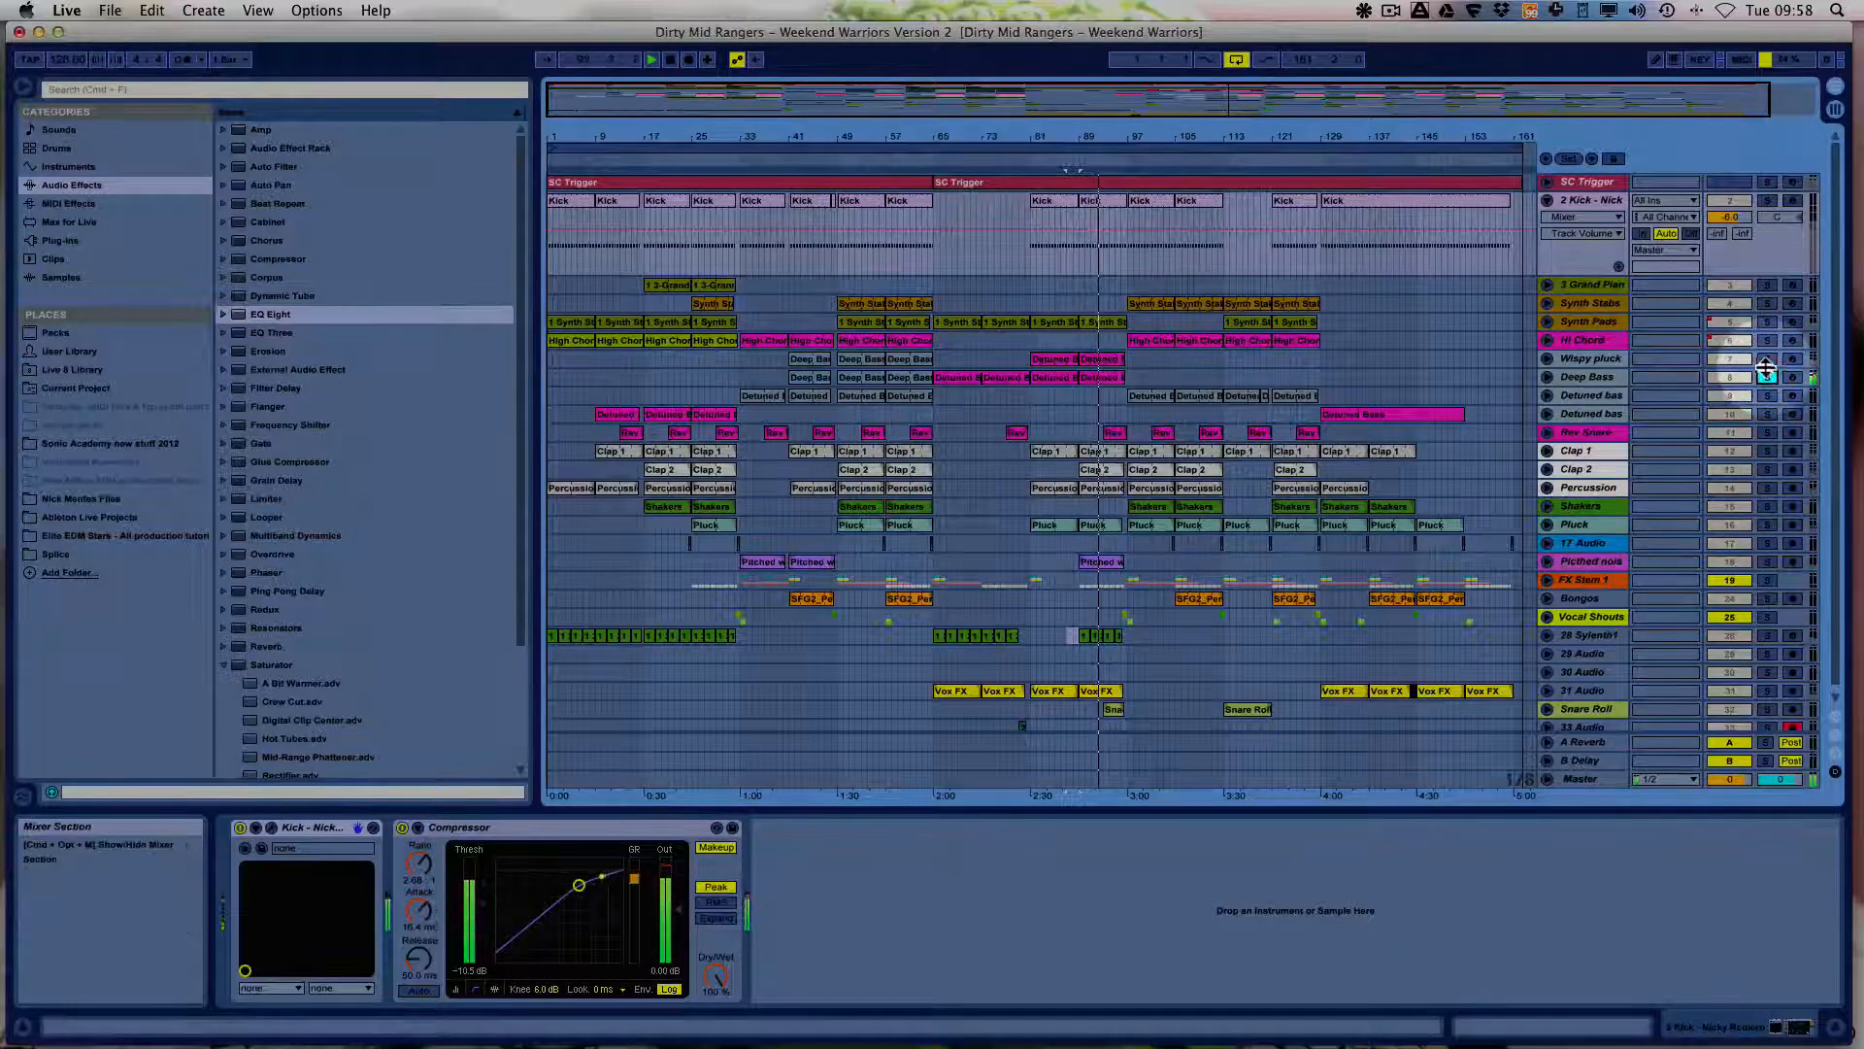
{"action": "left_click", "coordinate": [1548, 378]}
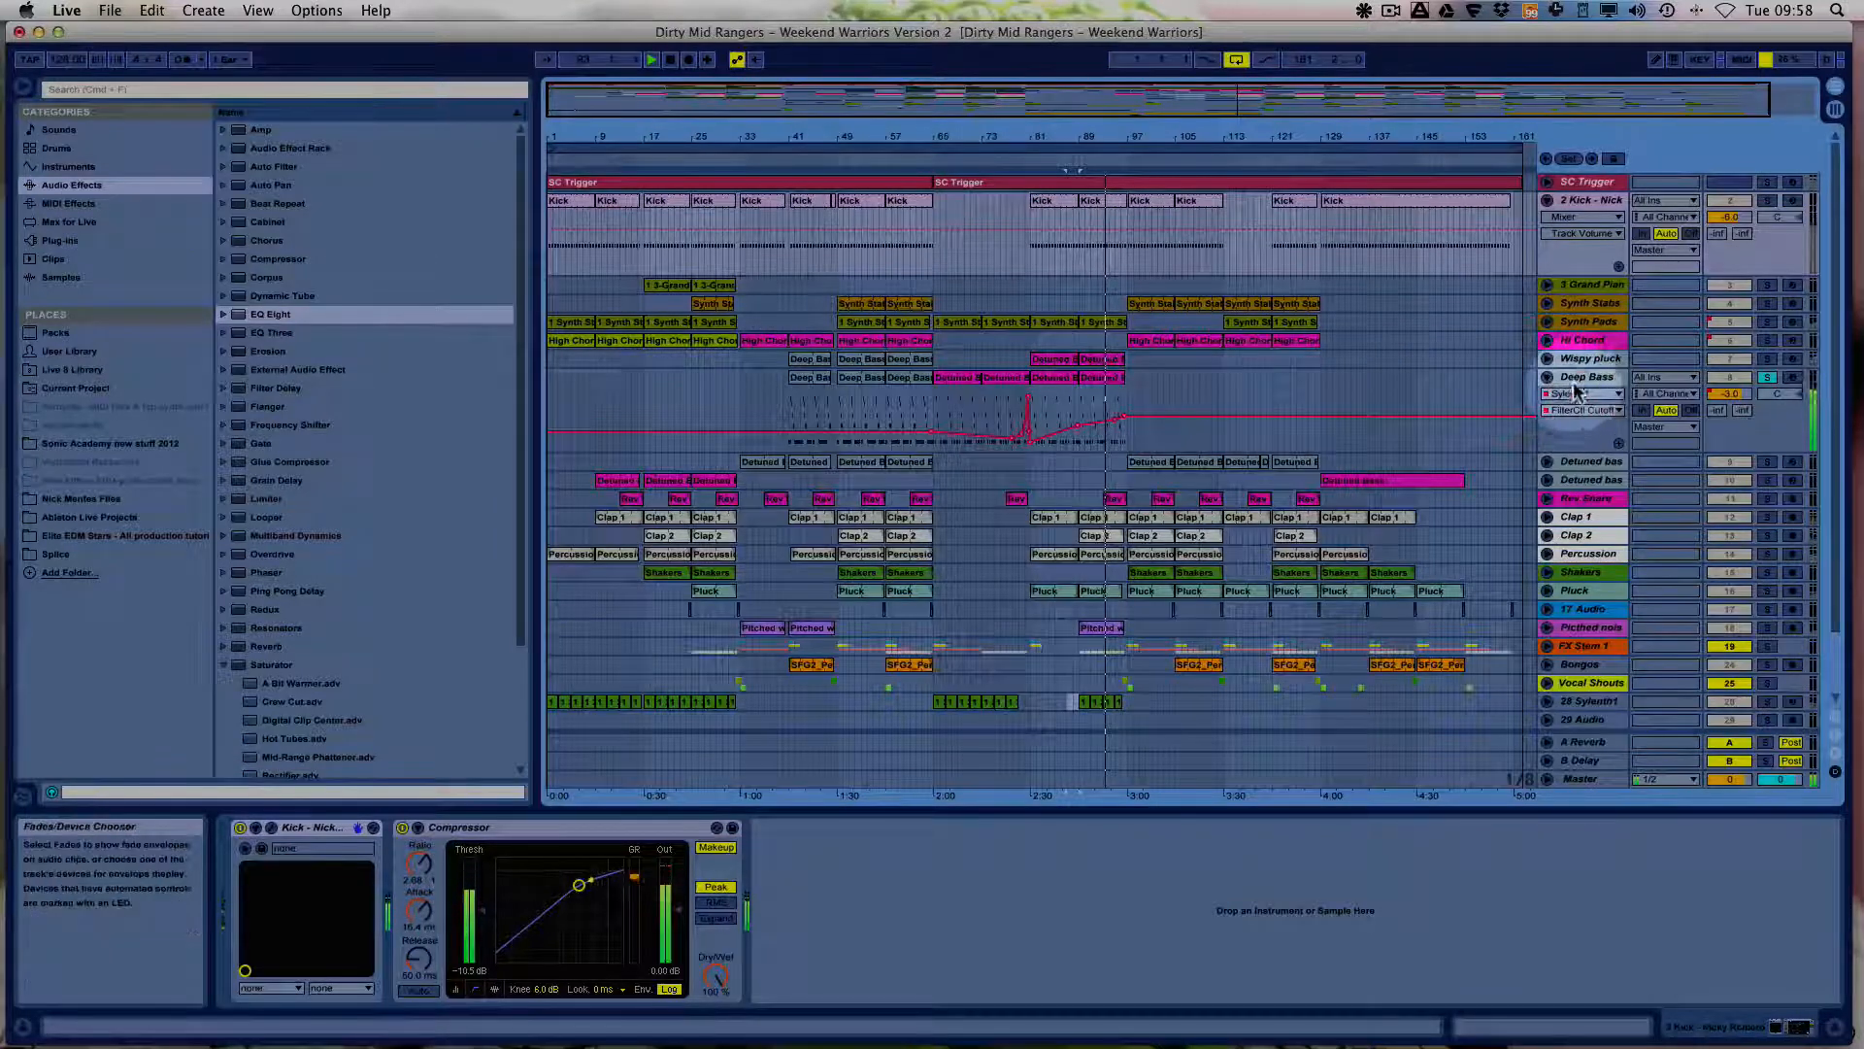
{"action": "left_click", "coordinate": [1588, 379]}
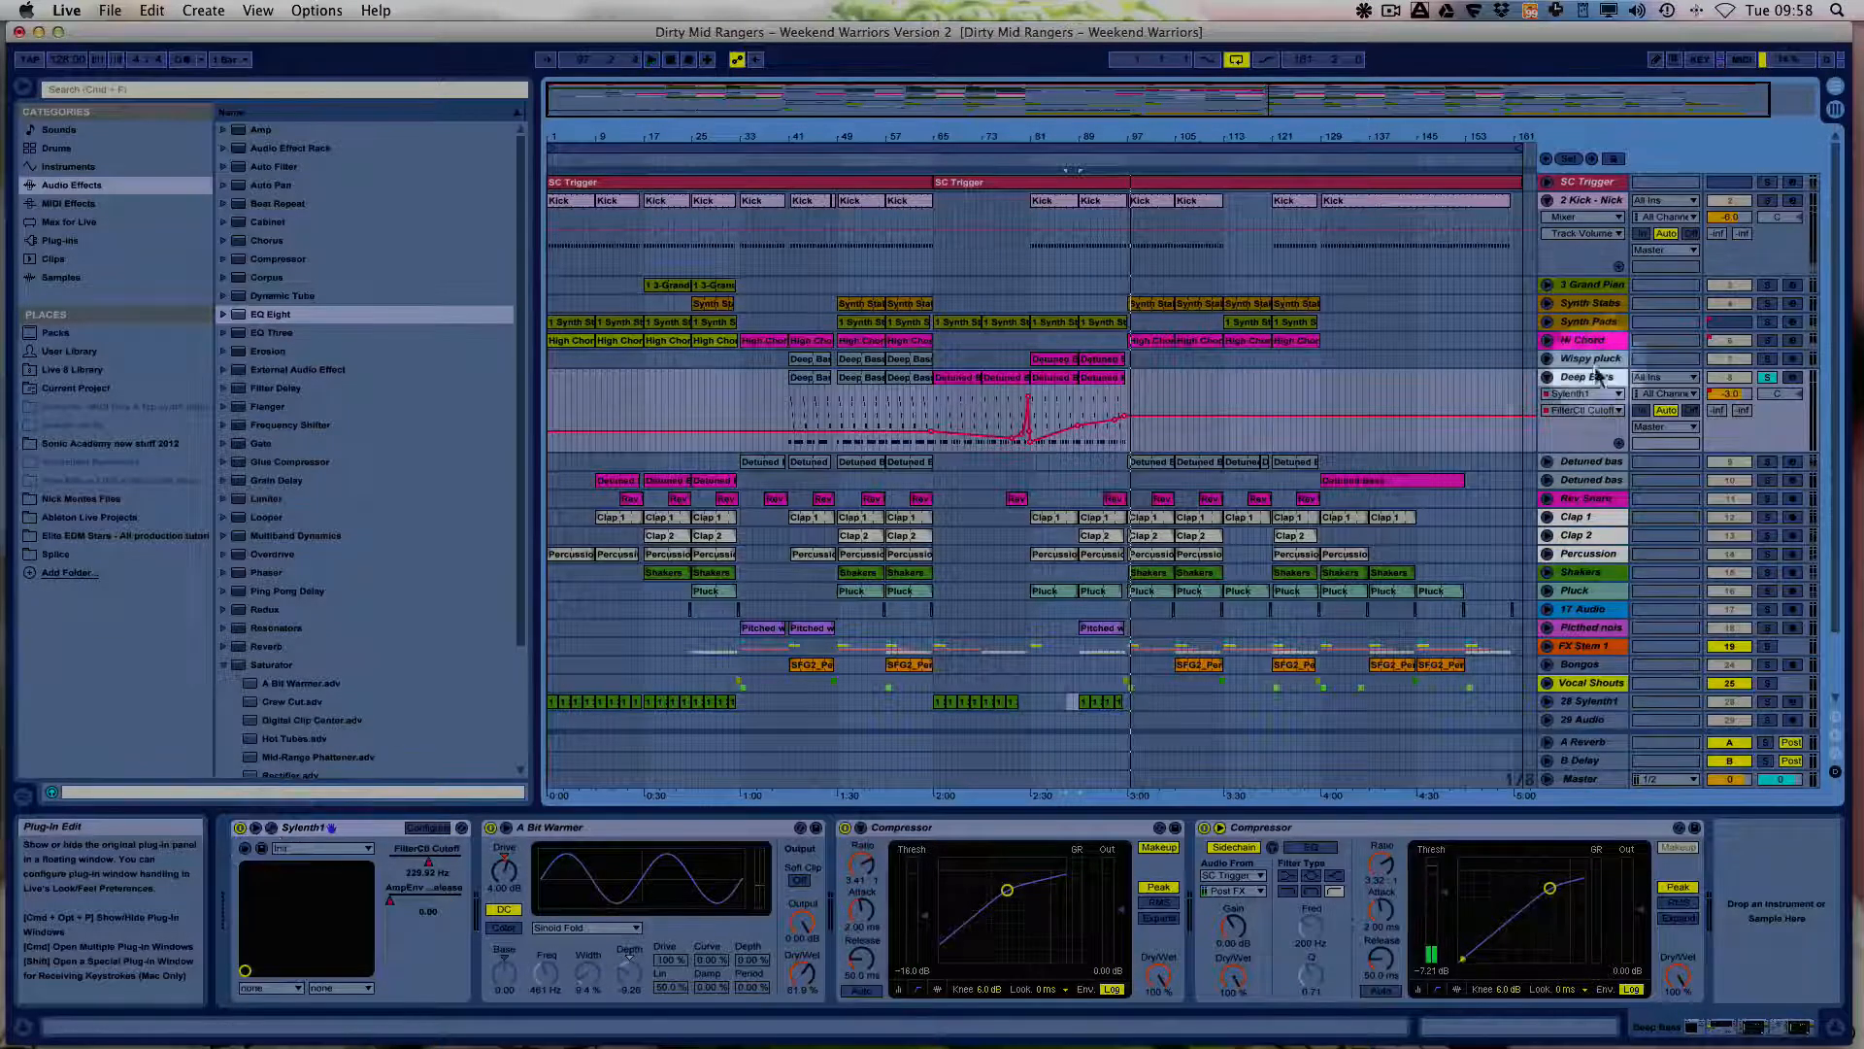
{"action": "left_click", "coordinate": [1733, 401]}
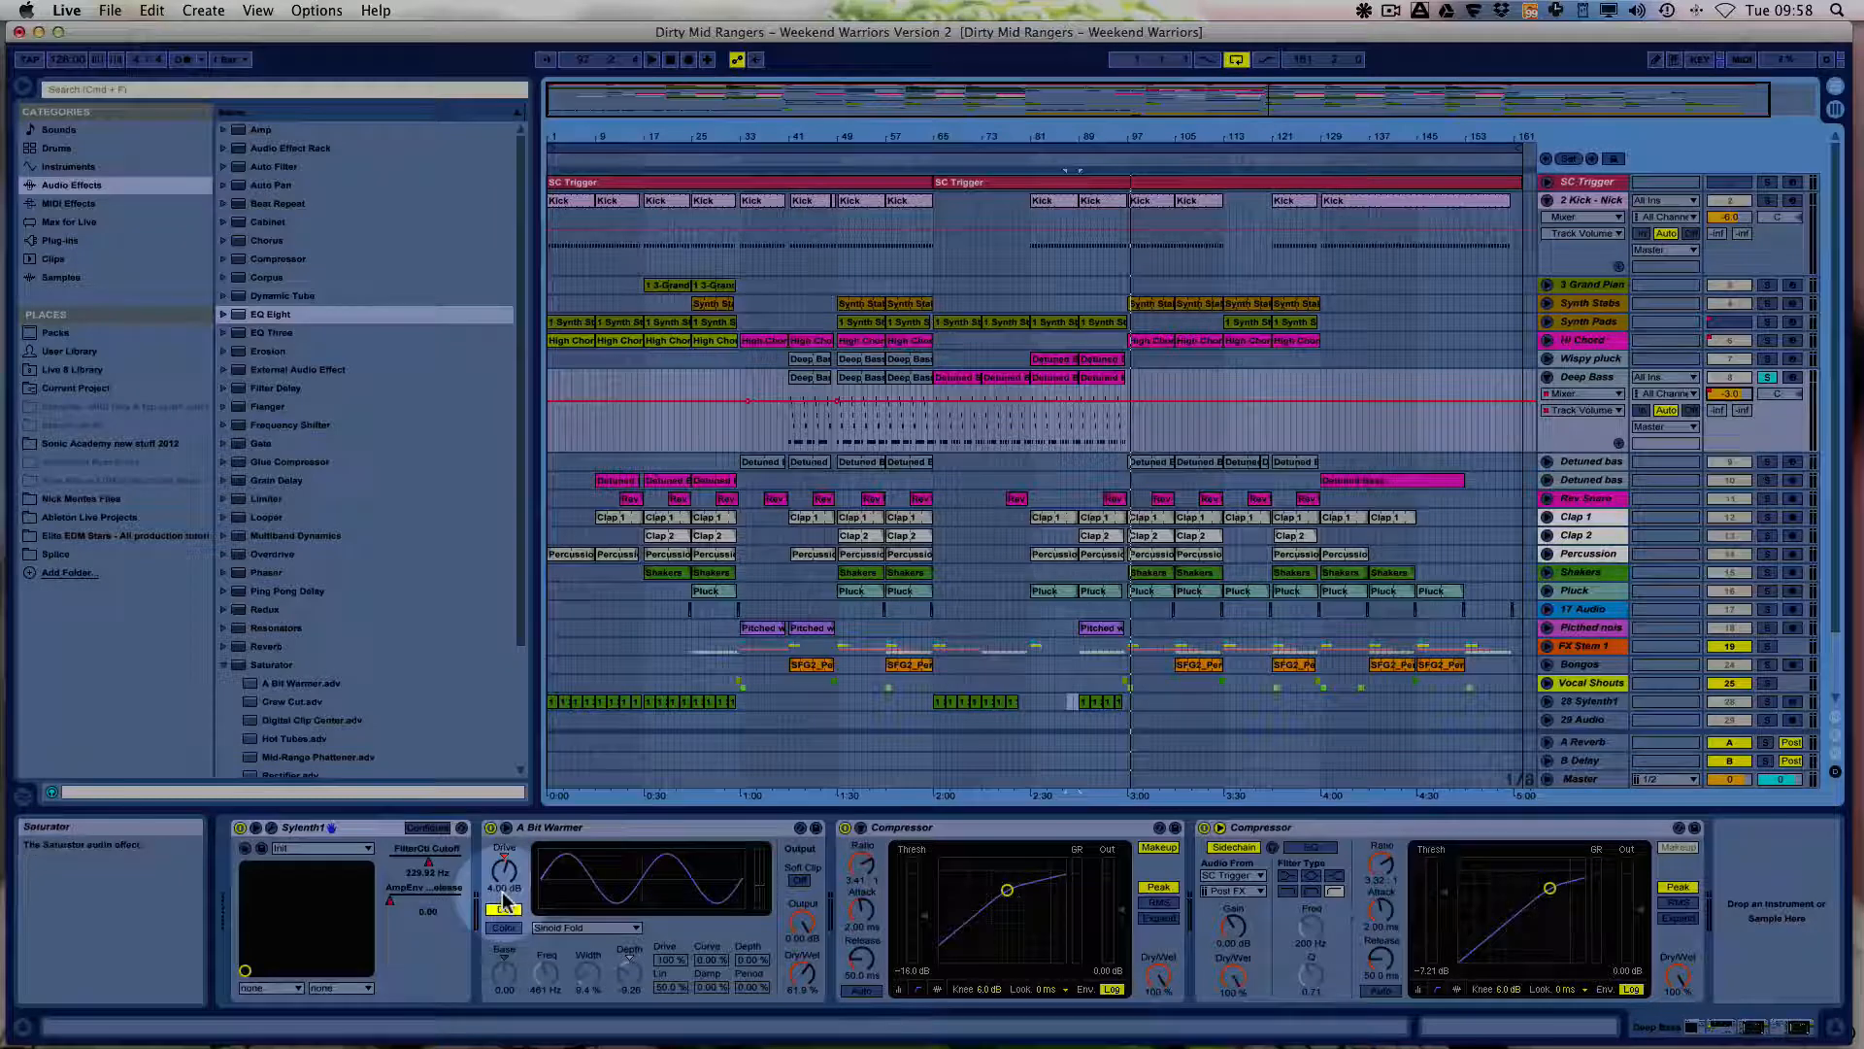
{"action": "left_click", "coordinate": [1732, 394]}
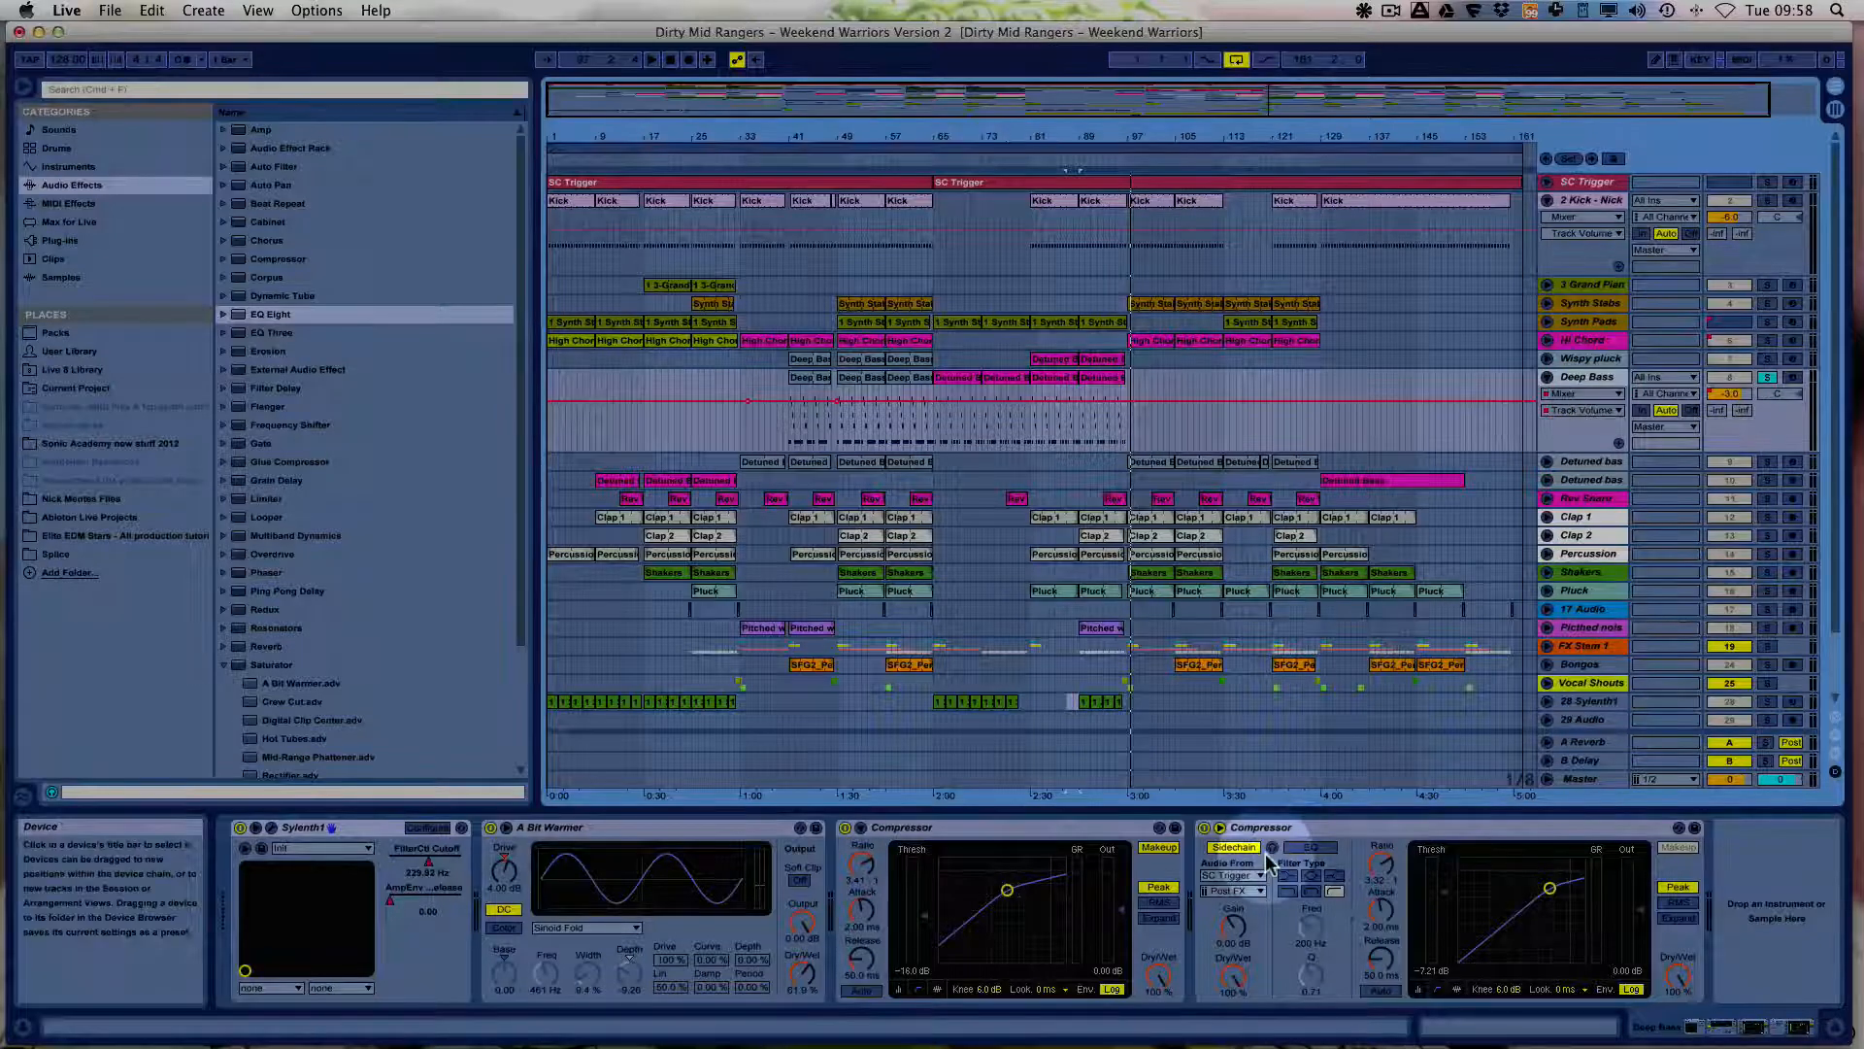
Open the Deep Bass track's Sylenth1 window, reposition it to examine the synth settings, and close it.
{"action": "left_click", "coordinate": [273, 828]}
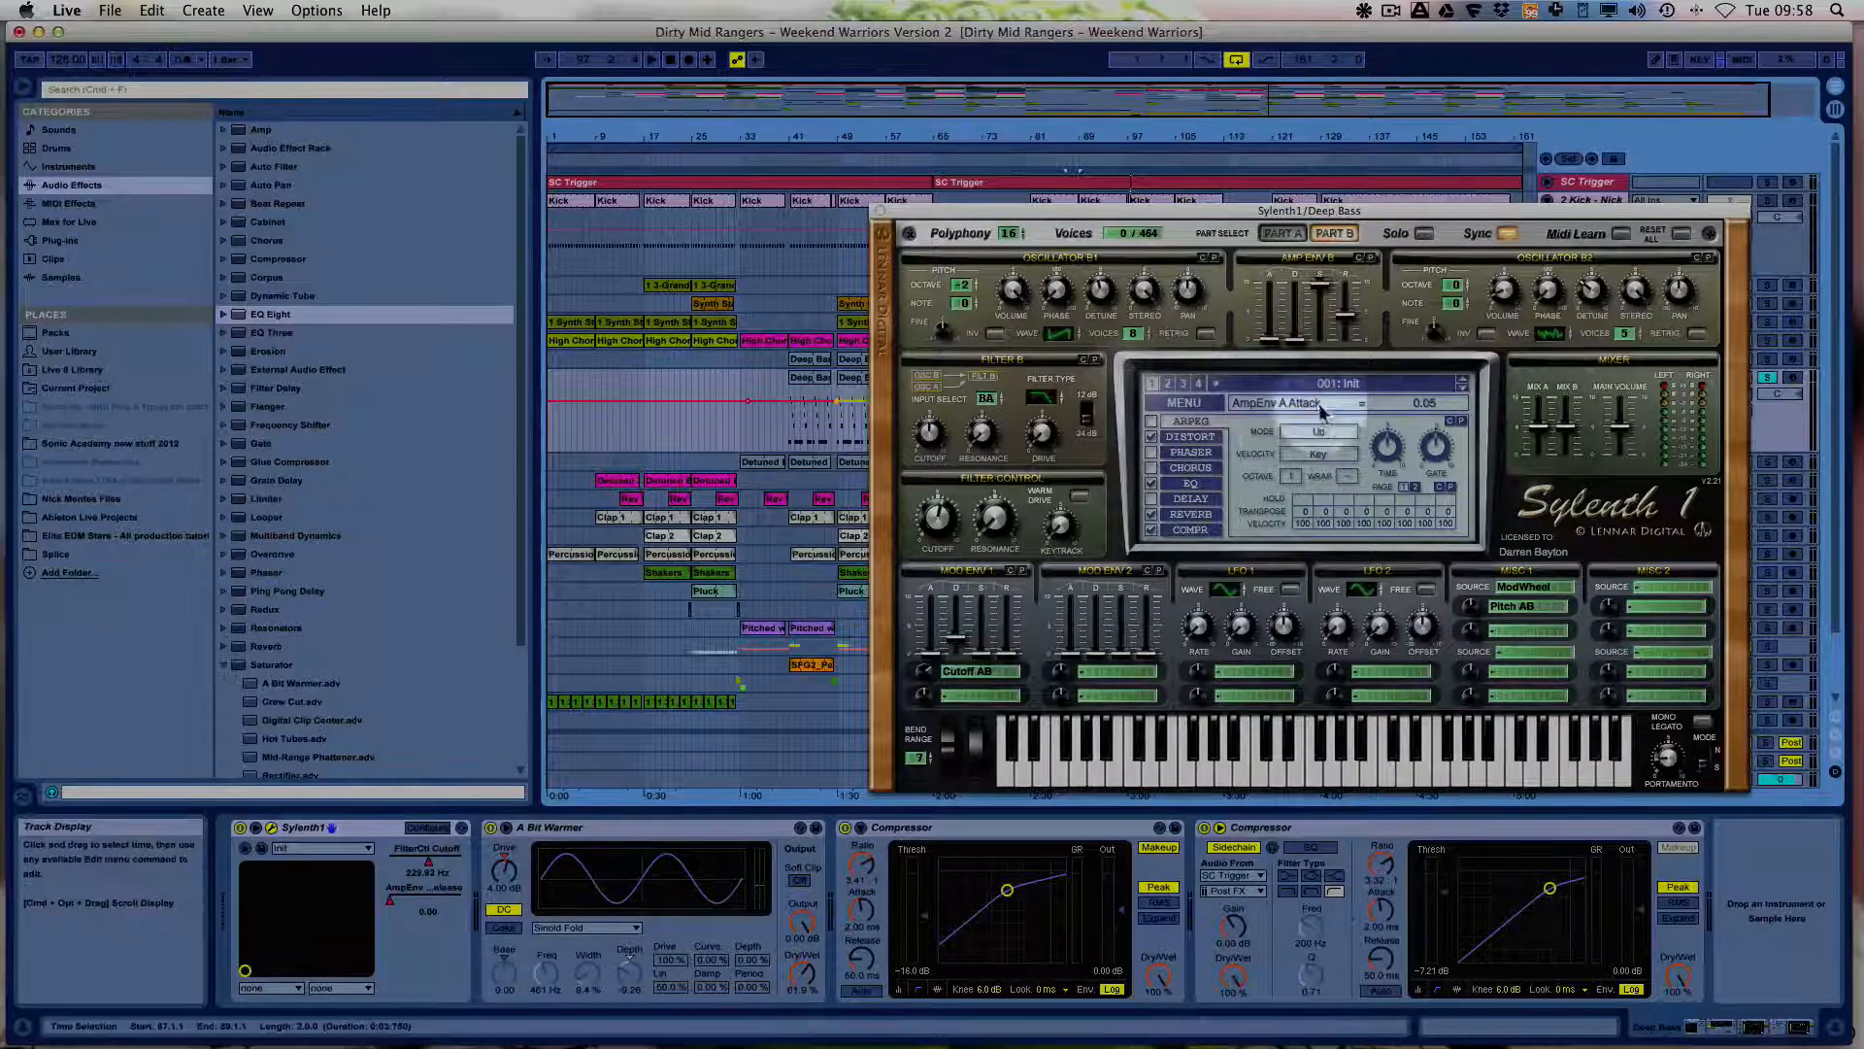
{"action": "left_click_drag", "start_coordinate": [1052, 213], "coordinate": [952, 345]}
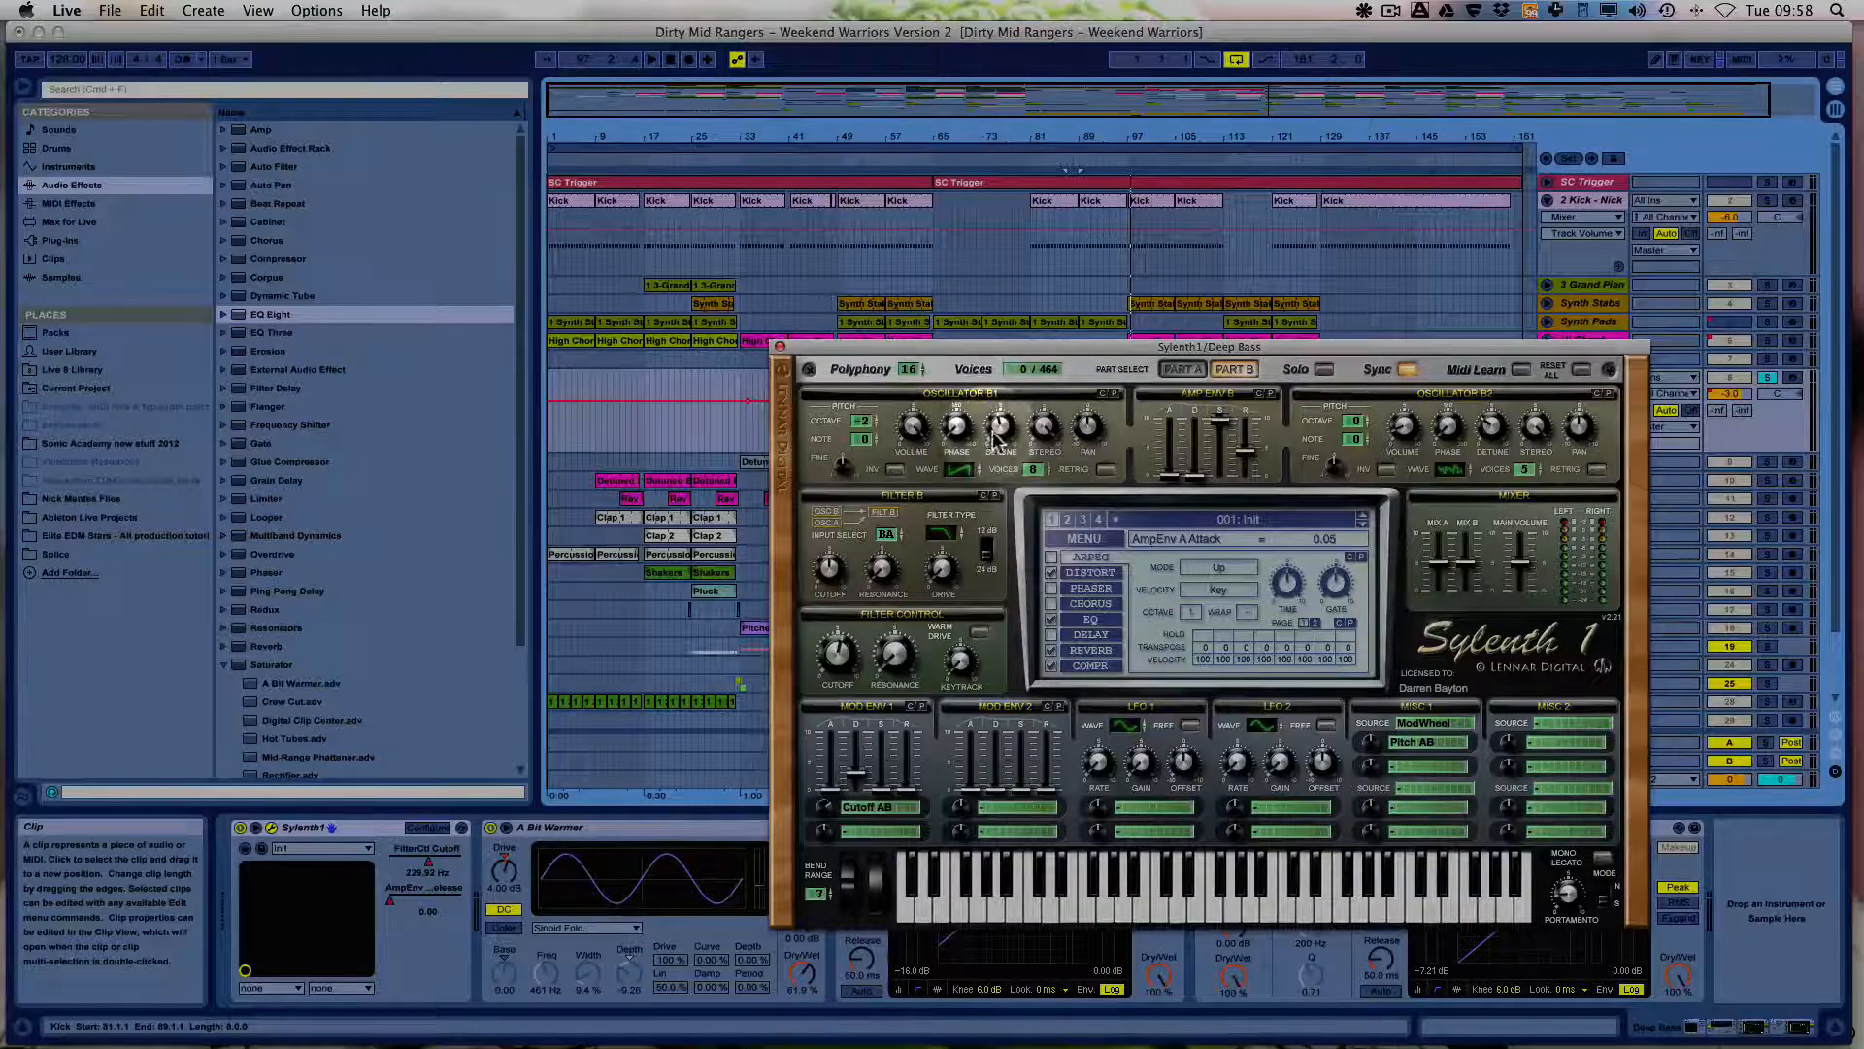
{"action": "left_click_drag", "start_coordinate": [957, 351], "coordinate": [901, 393]}
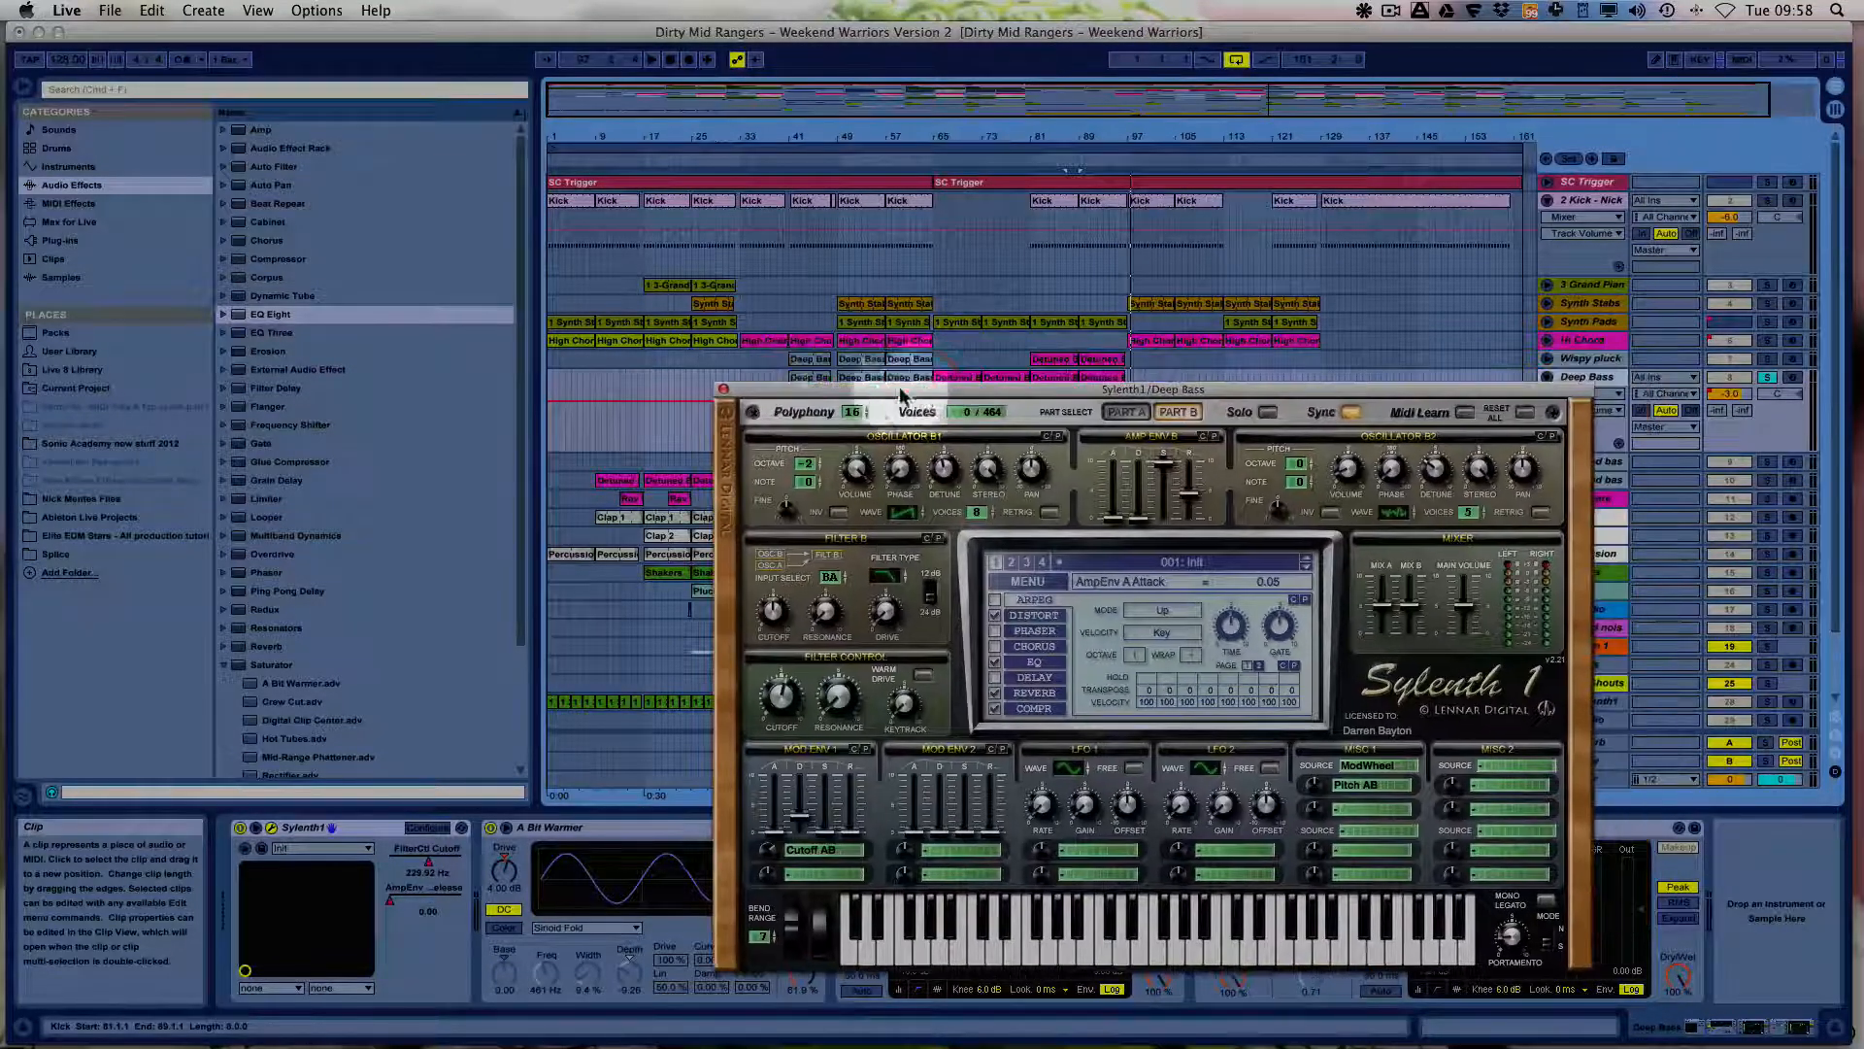
{"action": "left_click", "coordinate": [722, 389]}
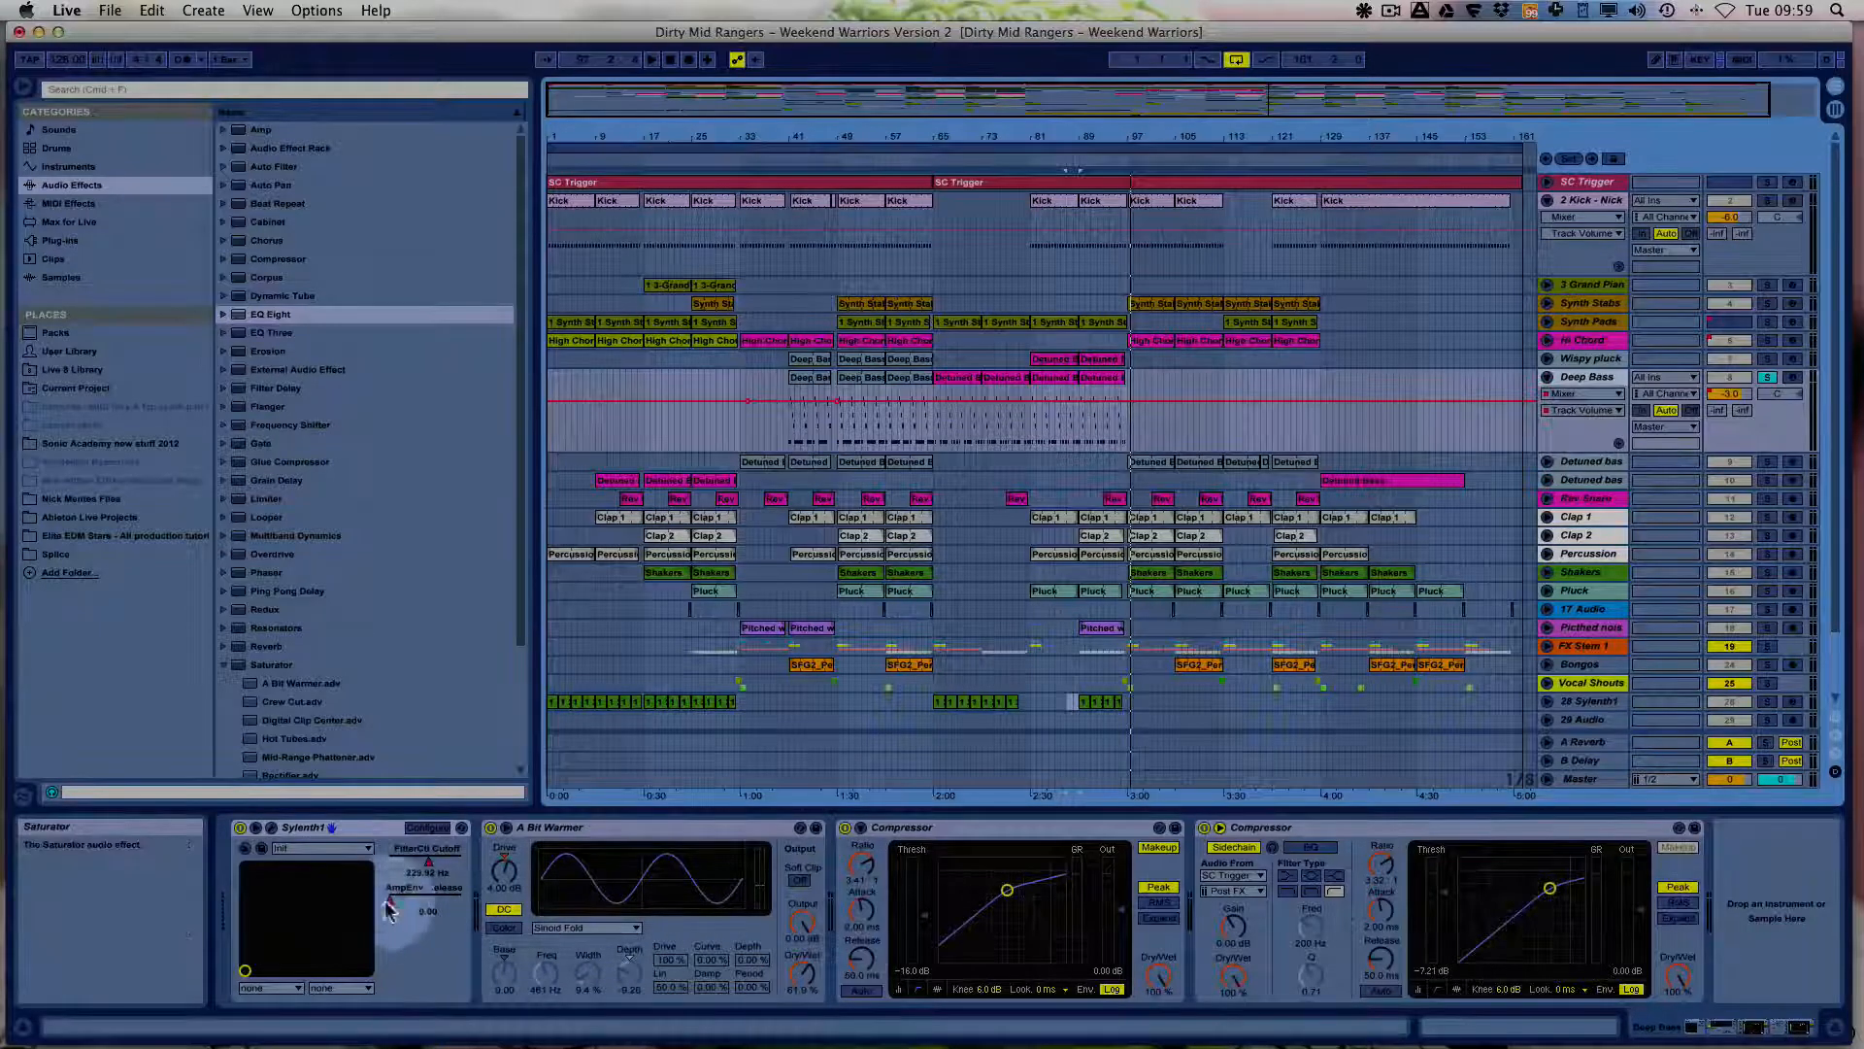
Play the soloed Deep Bass track through the section around bars 49 to 61 to check its output level.
{"action": "left_click", "coordinate": [1767, 376]}
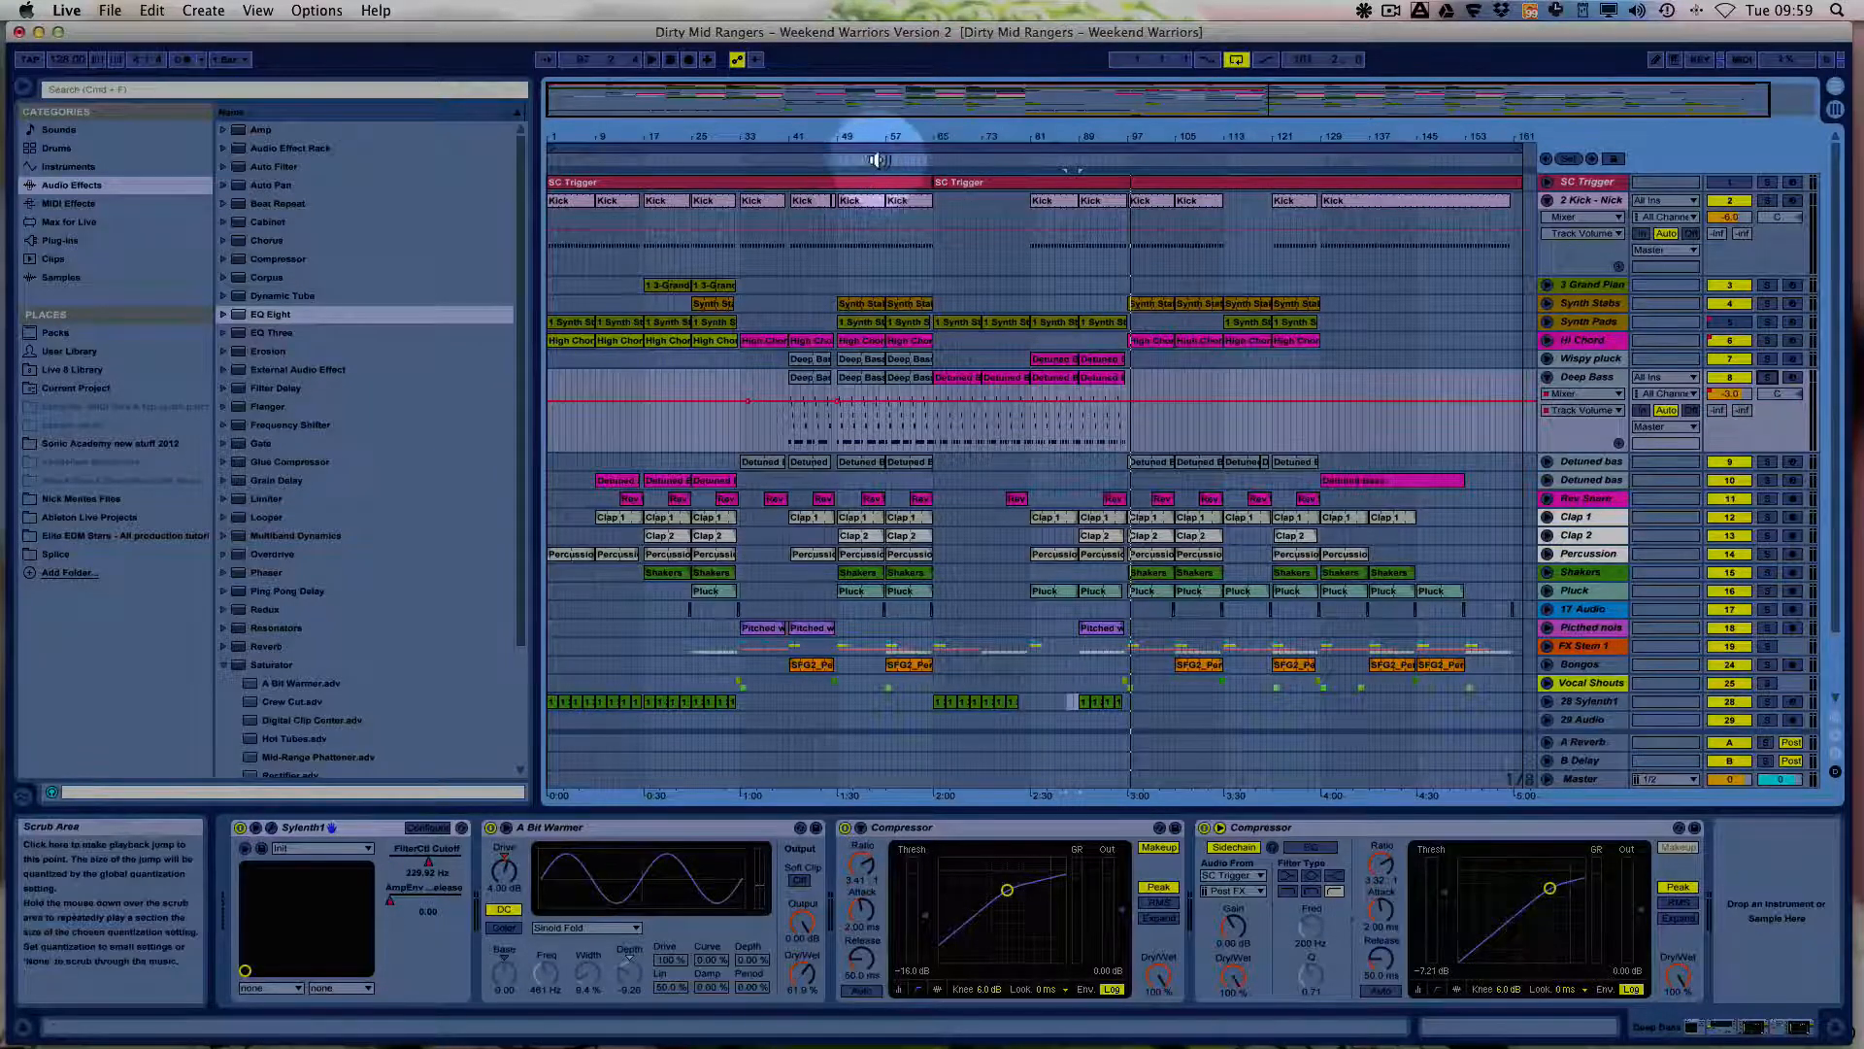
{"action": "left_click", "coordinate": [1767, 376]}
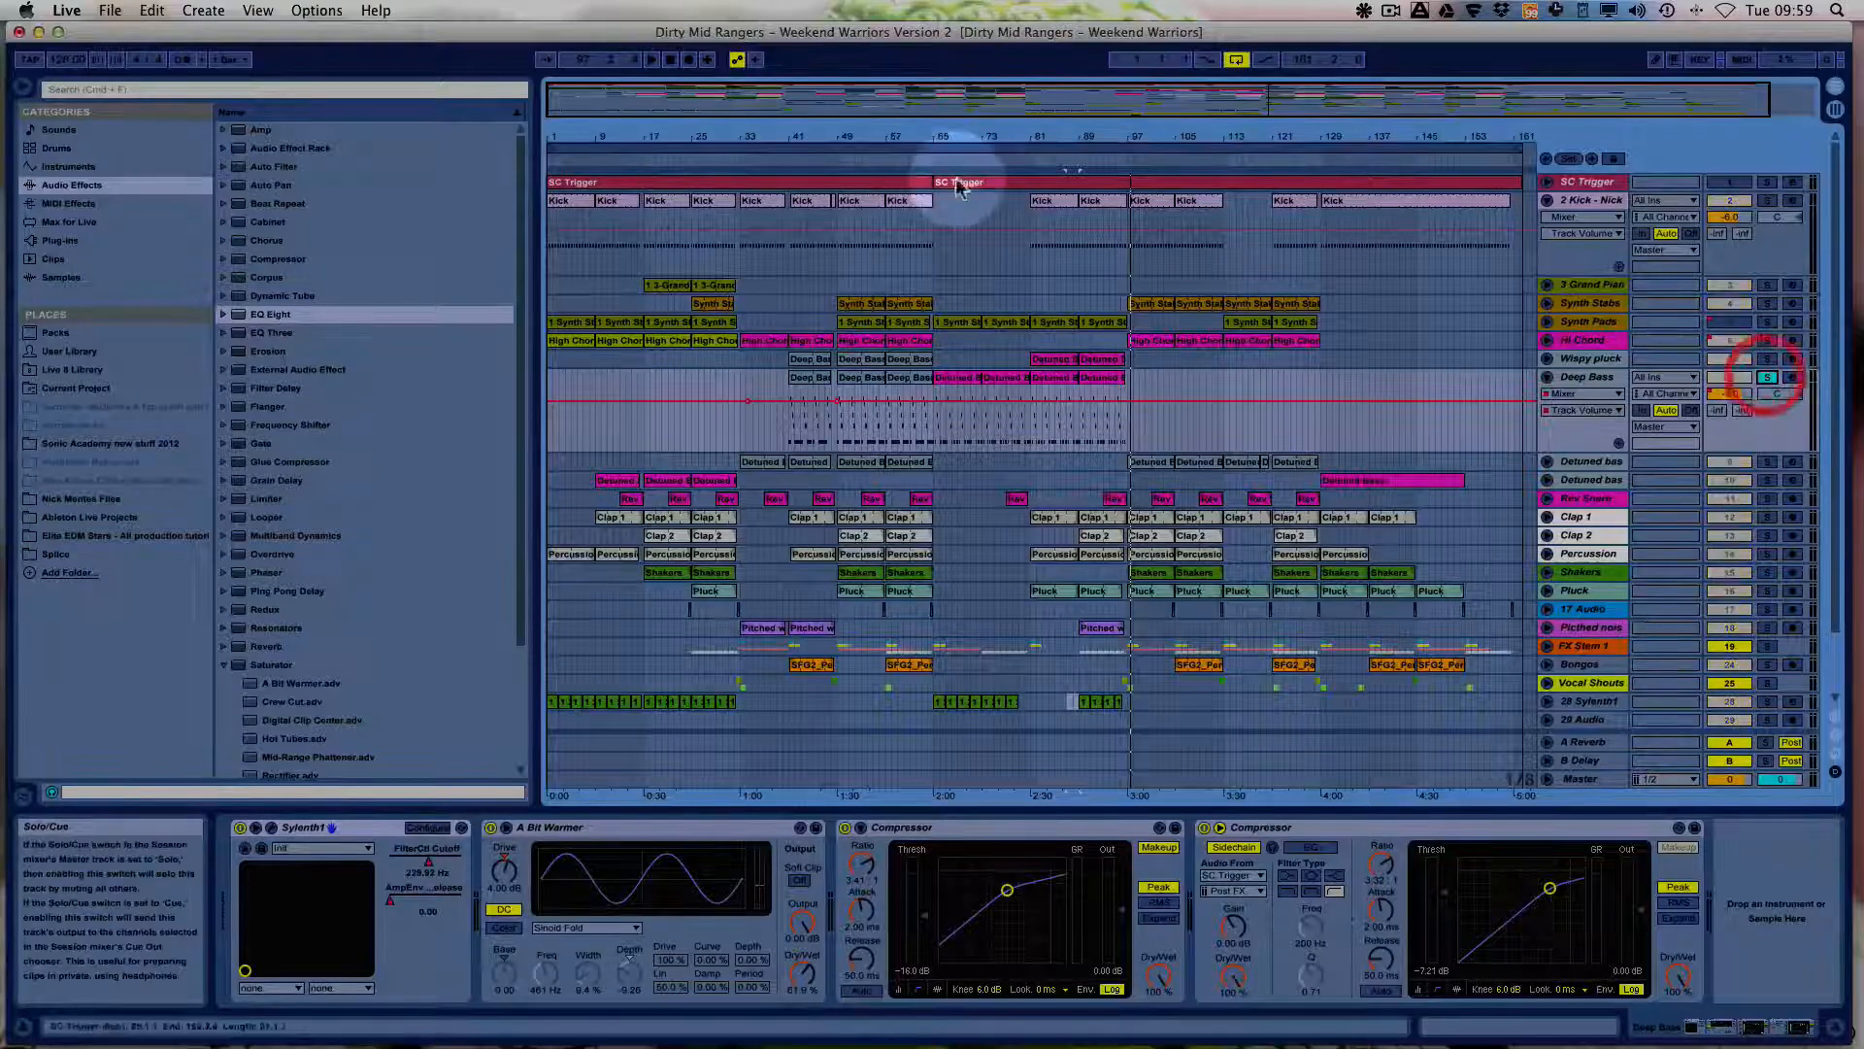
{"action": "left_click", "coordinate": [904, 157]}
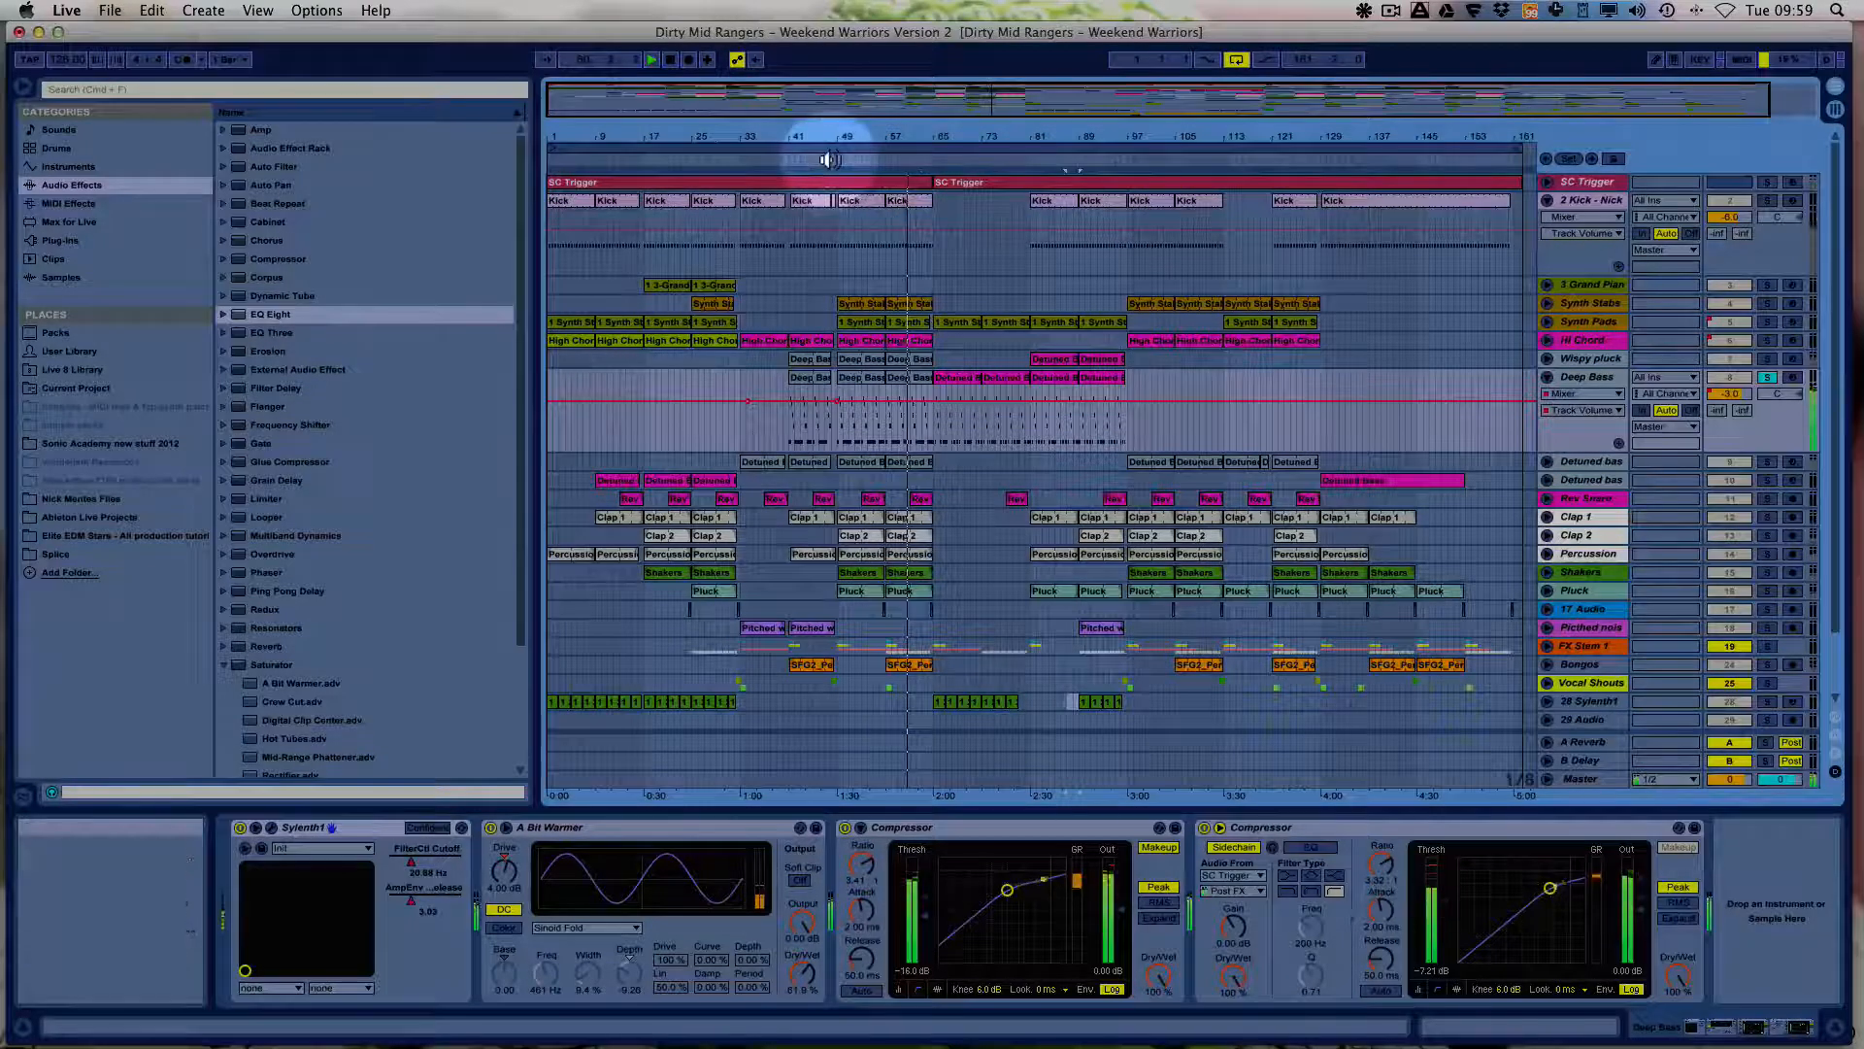
{"action": "mouse_move", "coordinate": [879, 137]}
{"action": "left_mouse_down"}
{"action": "mouse_move", "coordinate": [879, 192]}
{"action": "mouse_move", "coordinate": [879, 167]}
{"action": "left_mouse_up"}
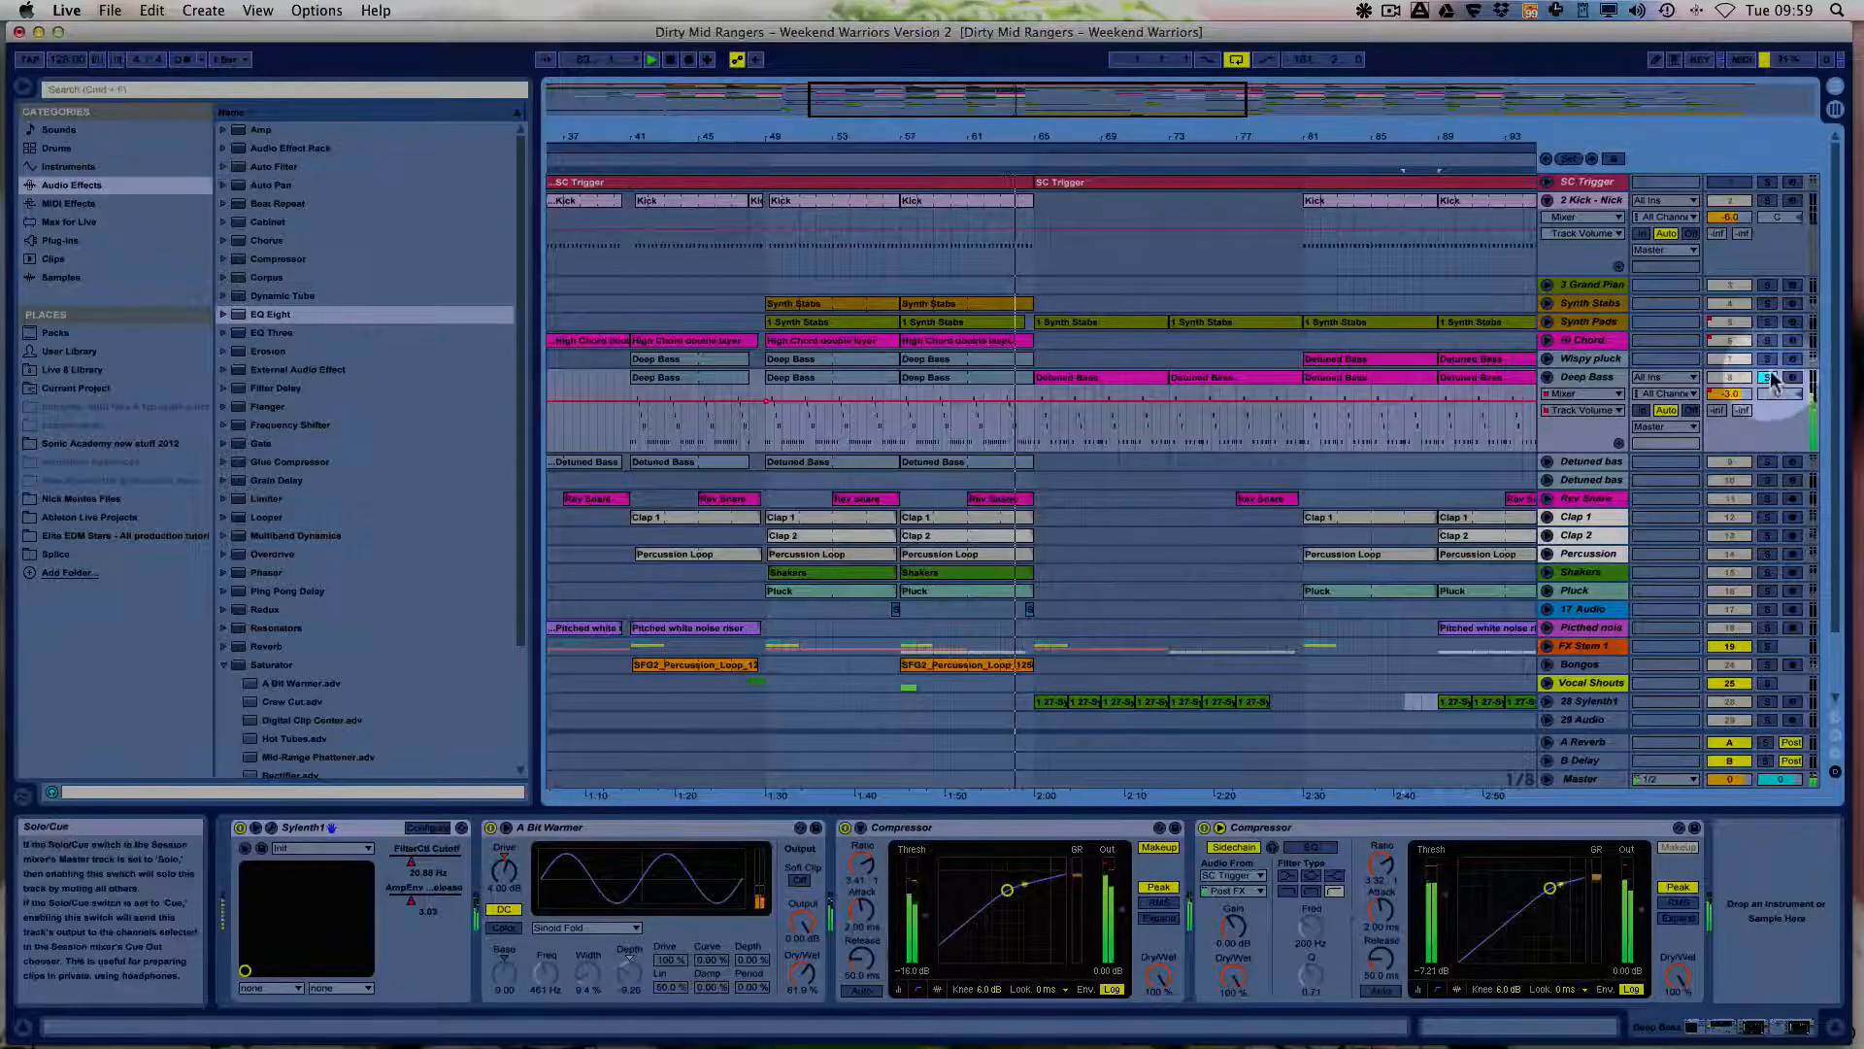
{"action": "left_click", "coordinate": [749, 162]}
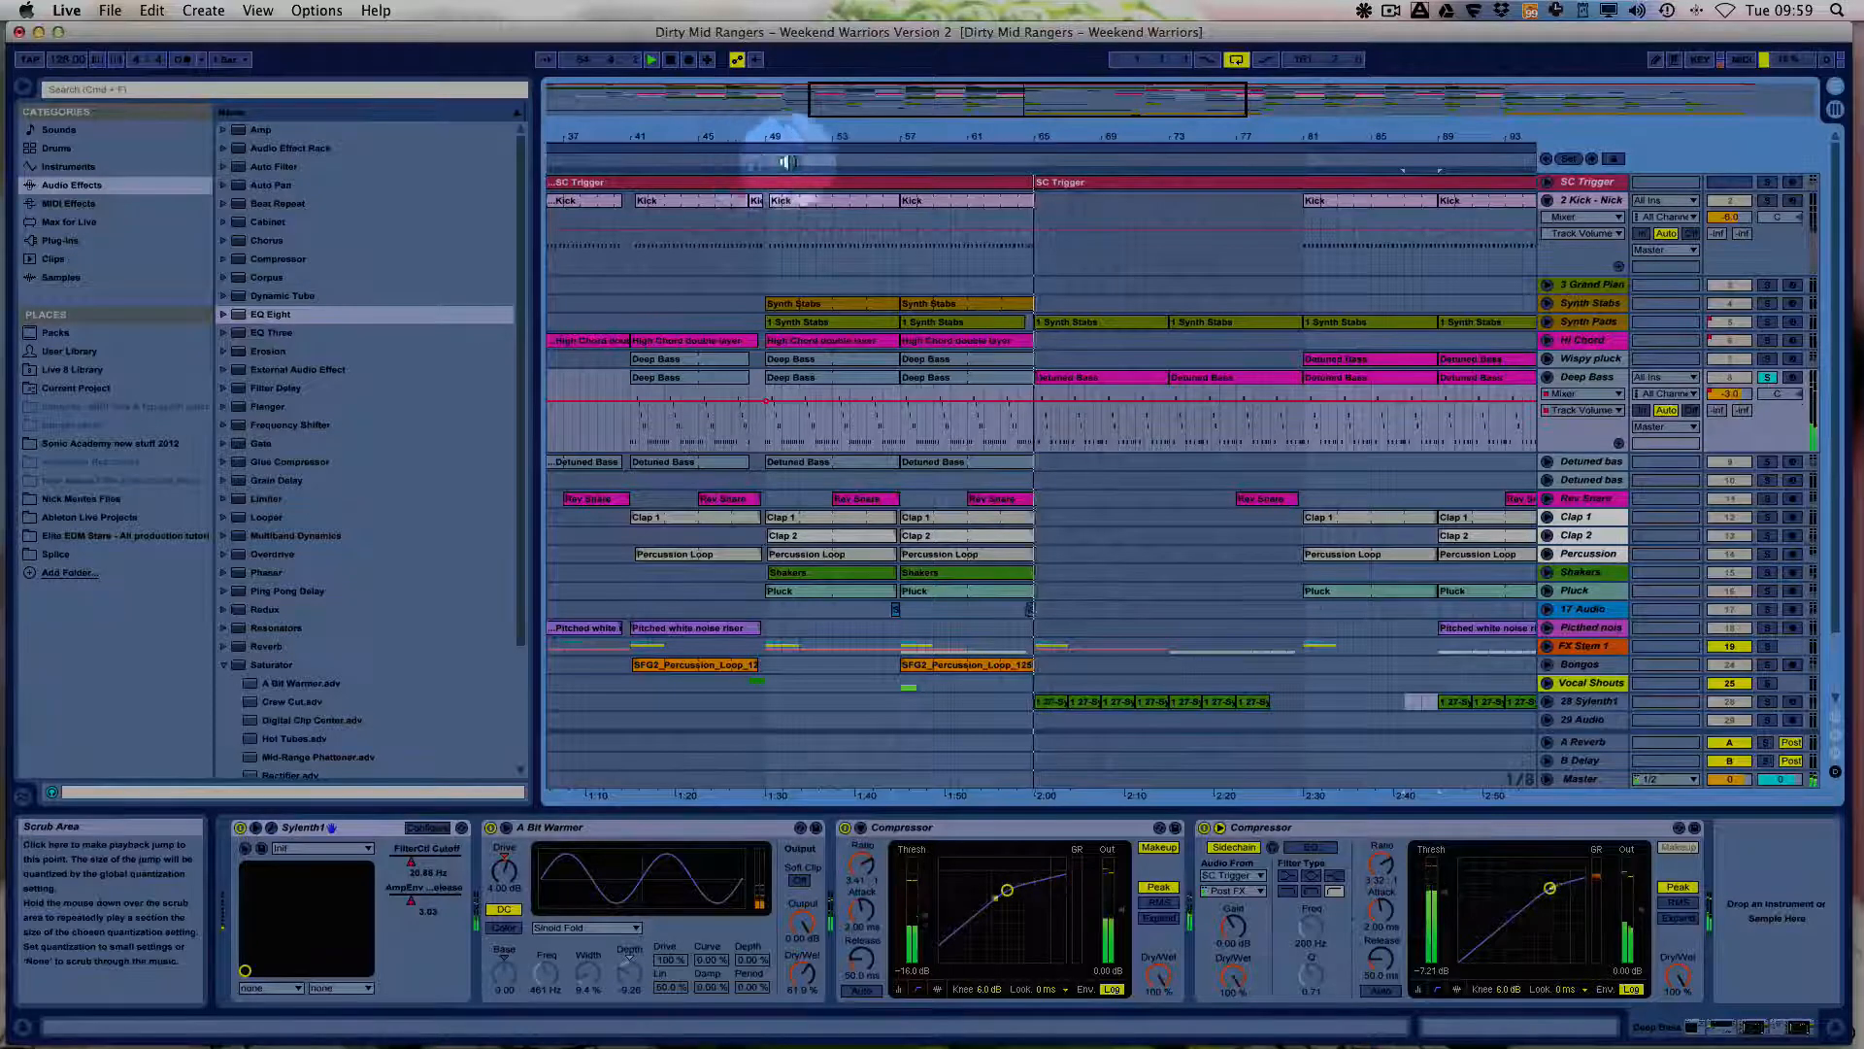
Solo the Wispy pluck track and loop playback over the Deep Bass clip spanning bars 49 to 57.
{"action": "left_click", "coordinate": [1766, 360]}
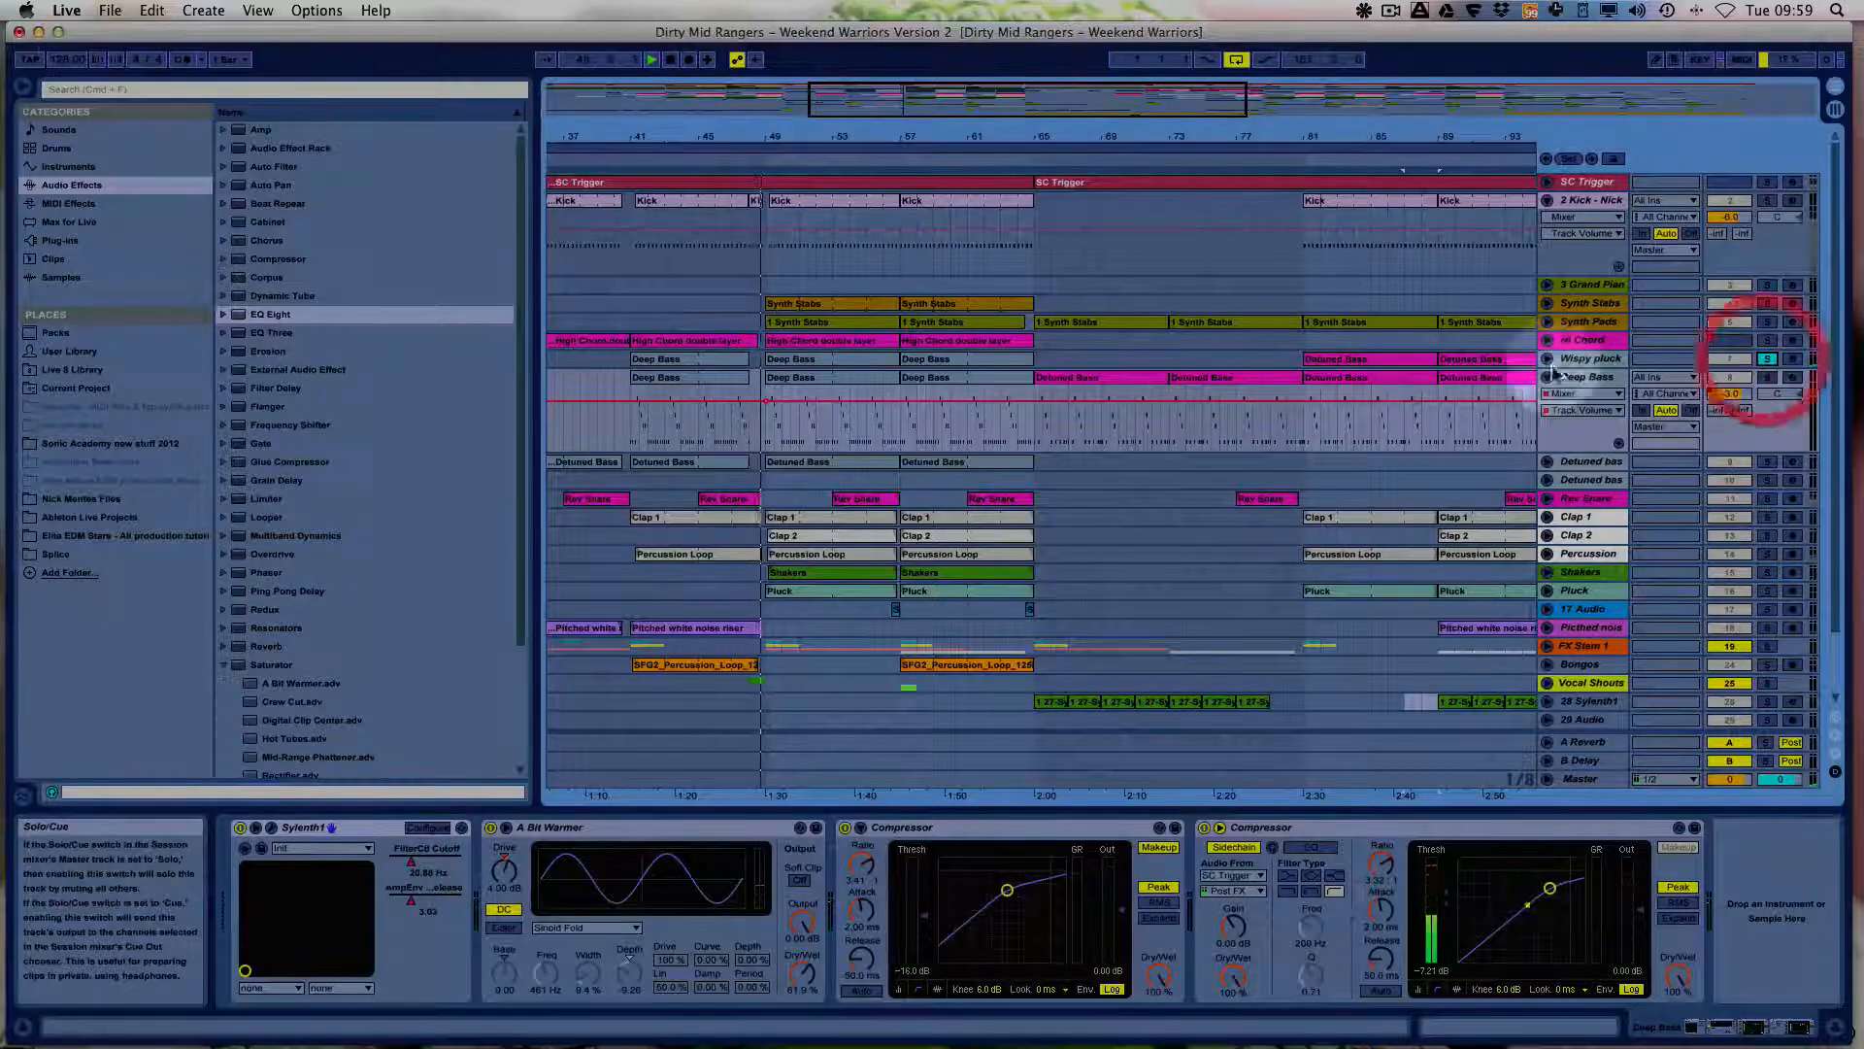
{"action": "left_click", "coordinate": [852, 378]}
{"action": "key", "text": "super+l"}
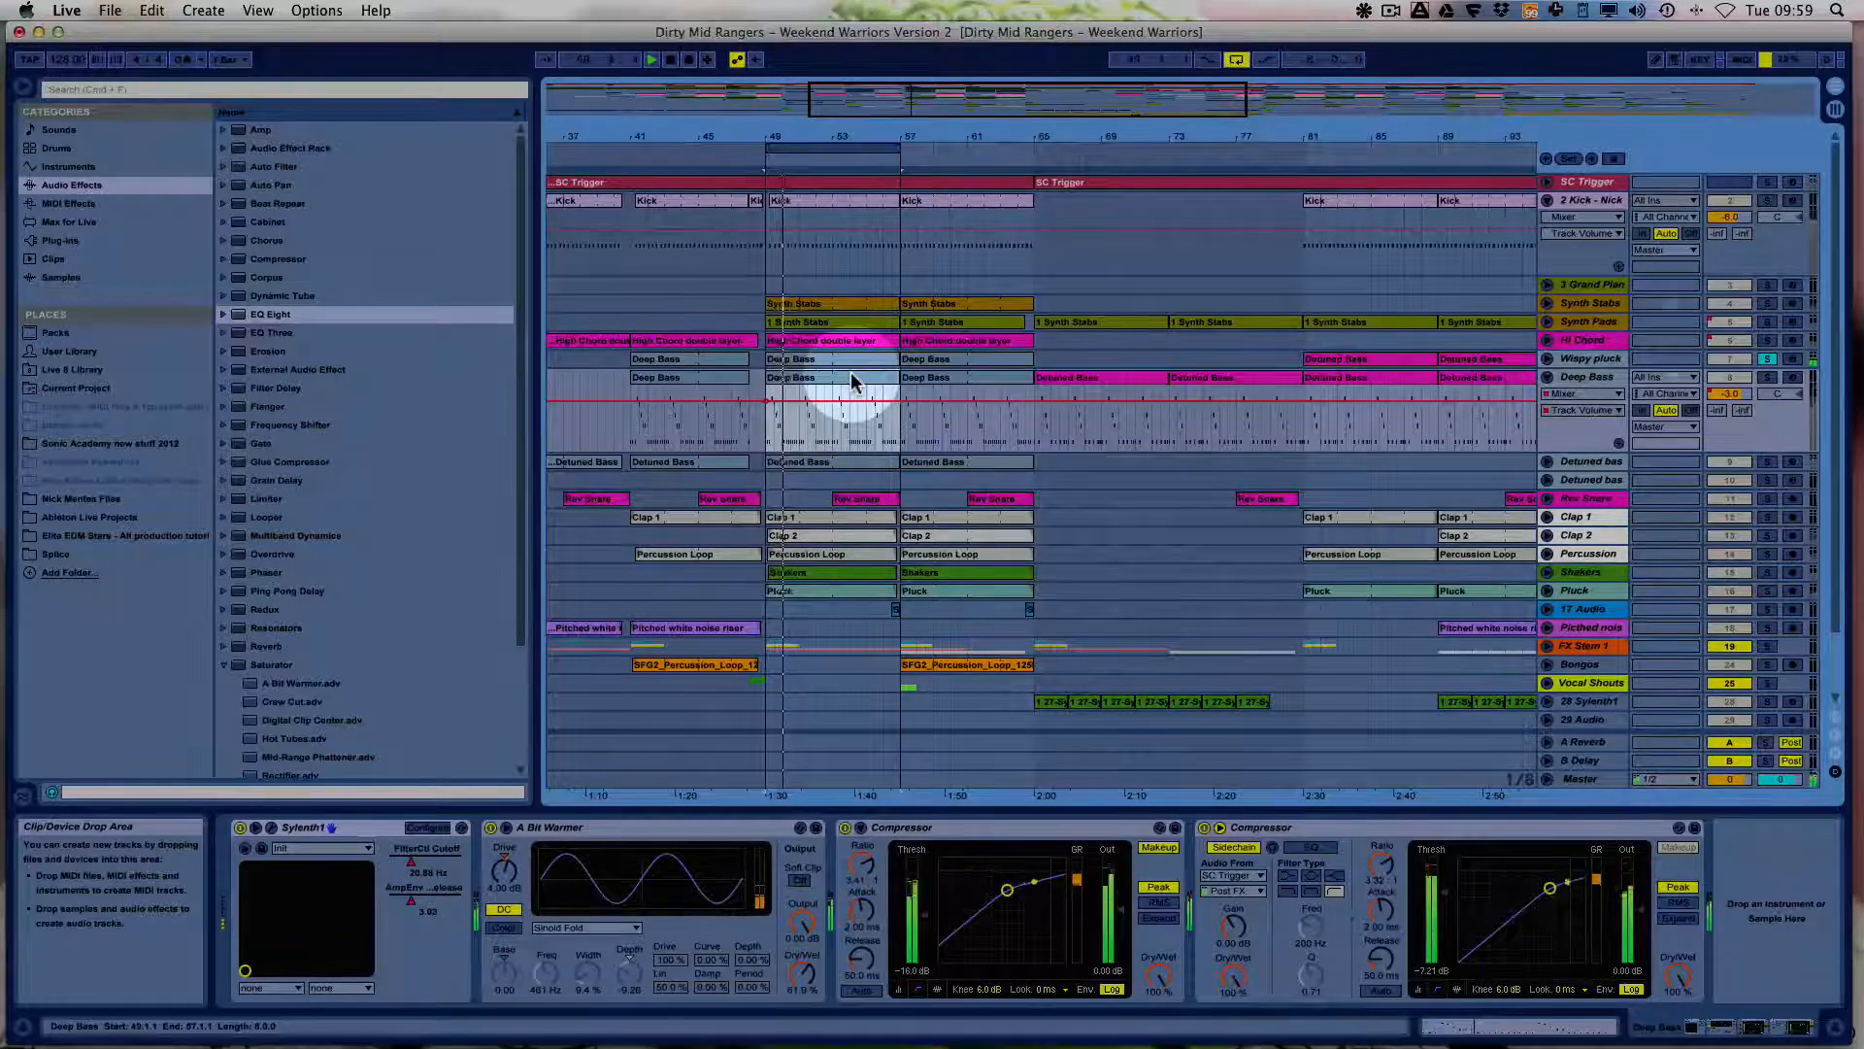
Unfold the Wispy pluck track, examine its volume and Sylenth1 mixer levels, and close the plug-in window.
{"action": "left_click", "coordinate": [1582, 361]}
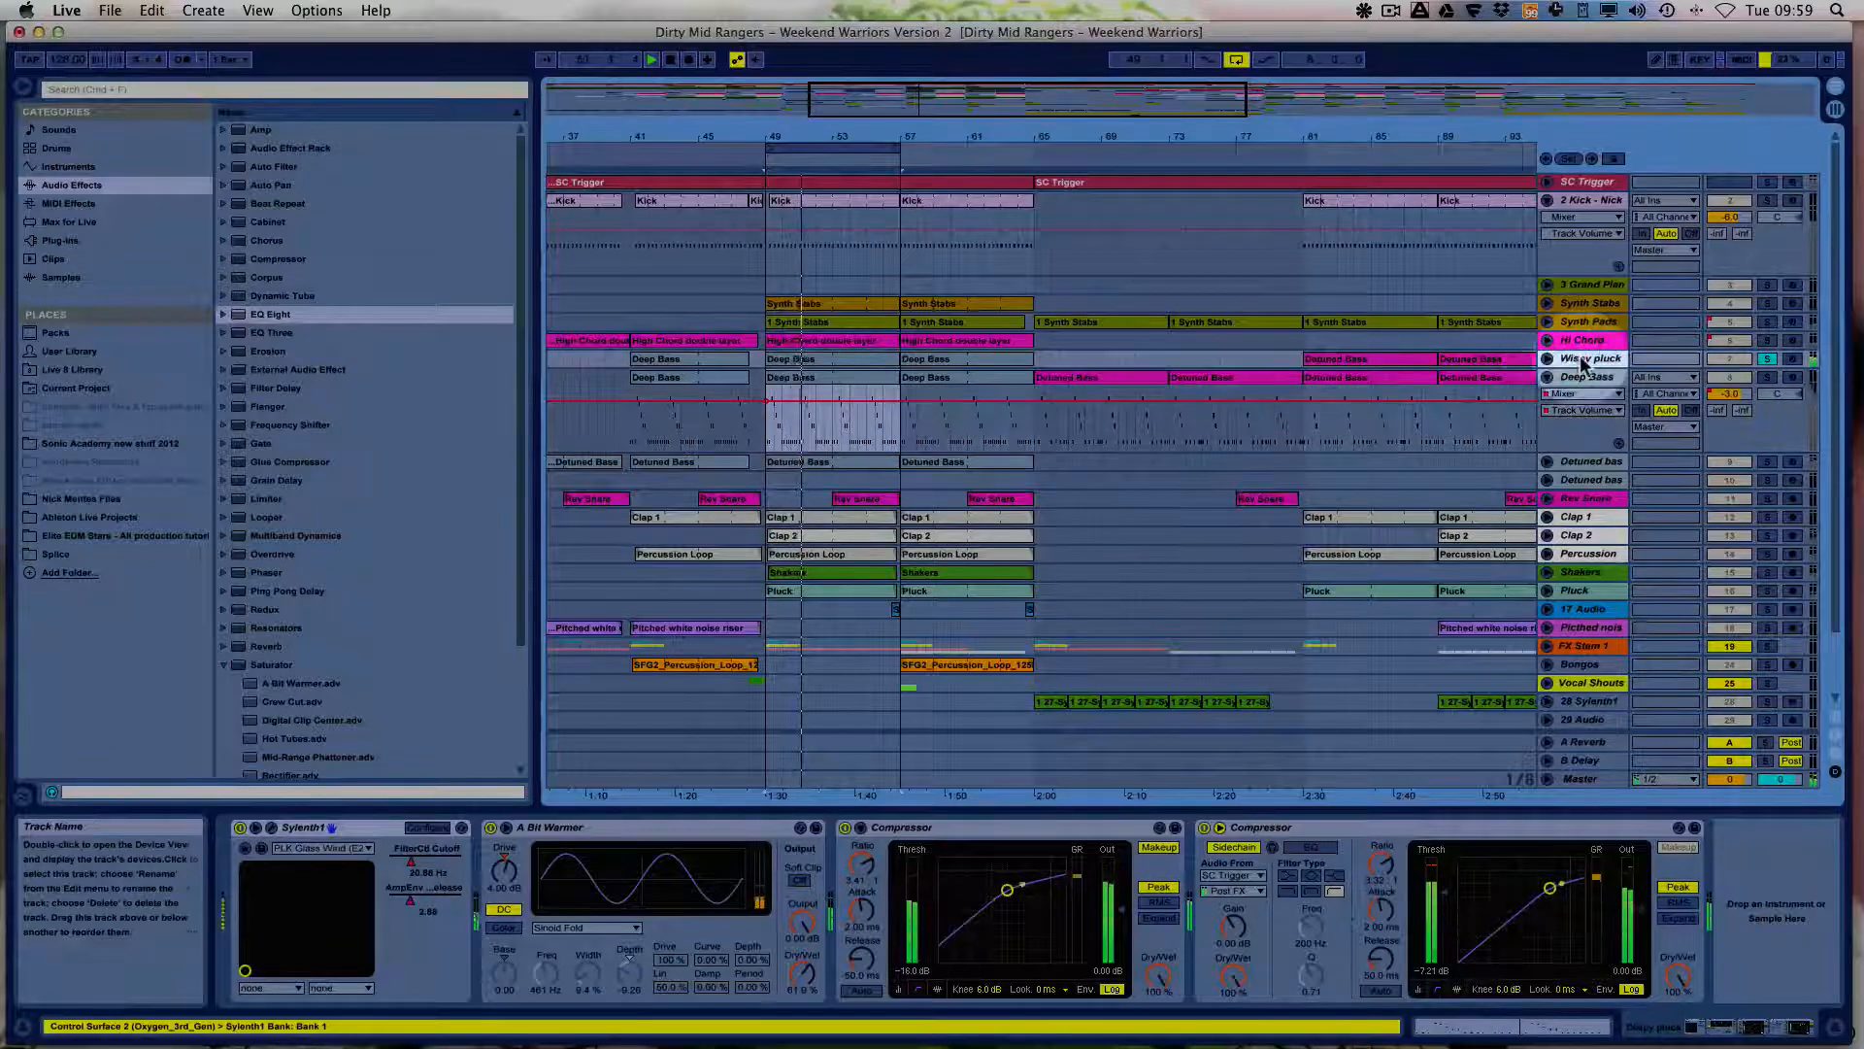
{"action": "left_click", "coordinate": [1547, 360]}
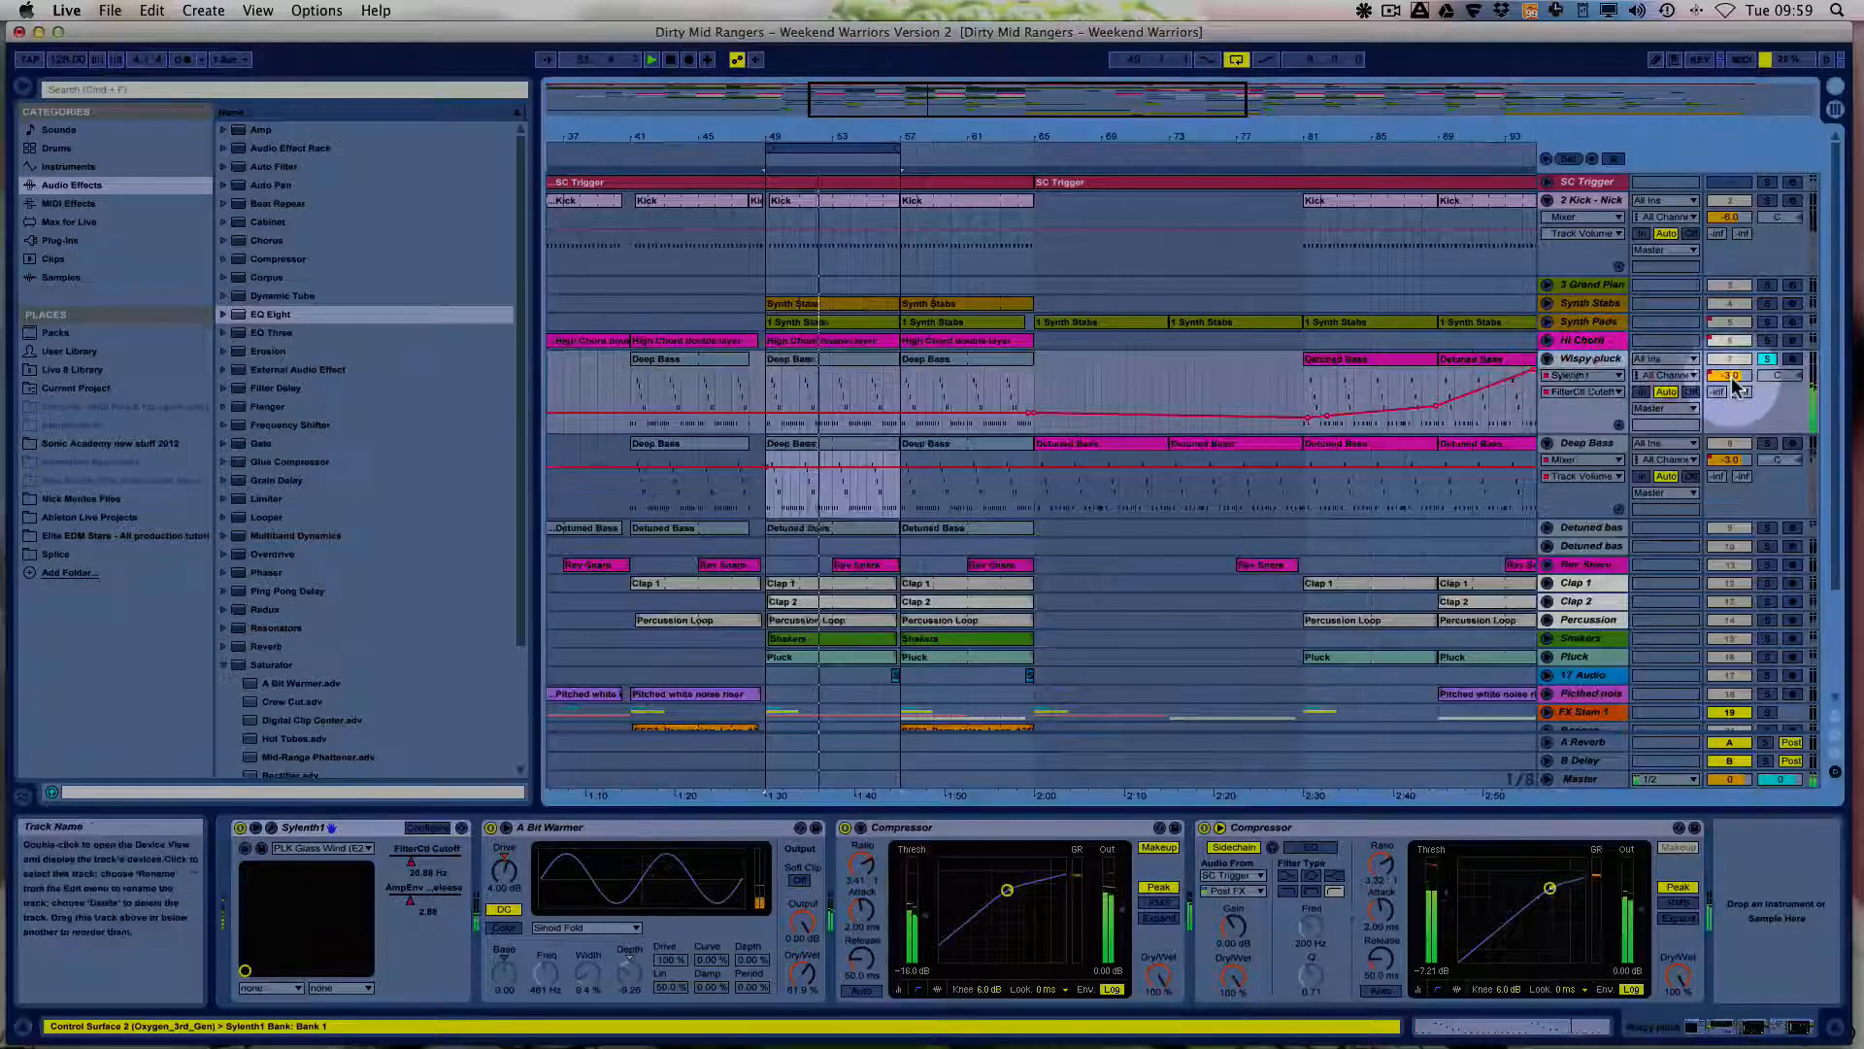
{"action": "left_click", "coordinate": [271, 829]}
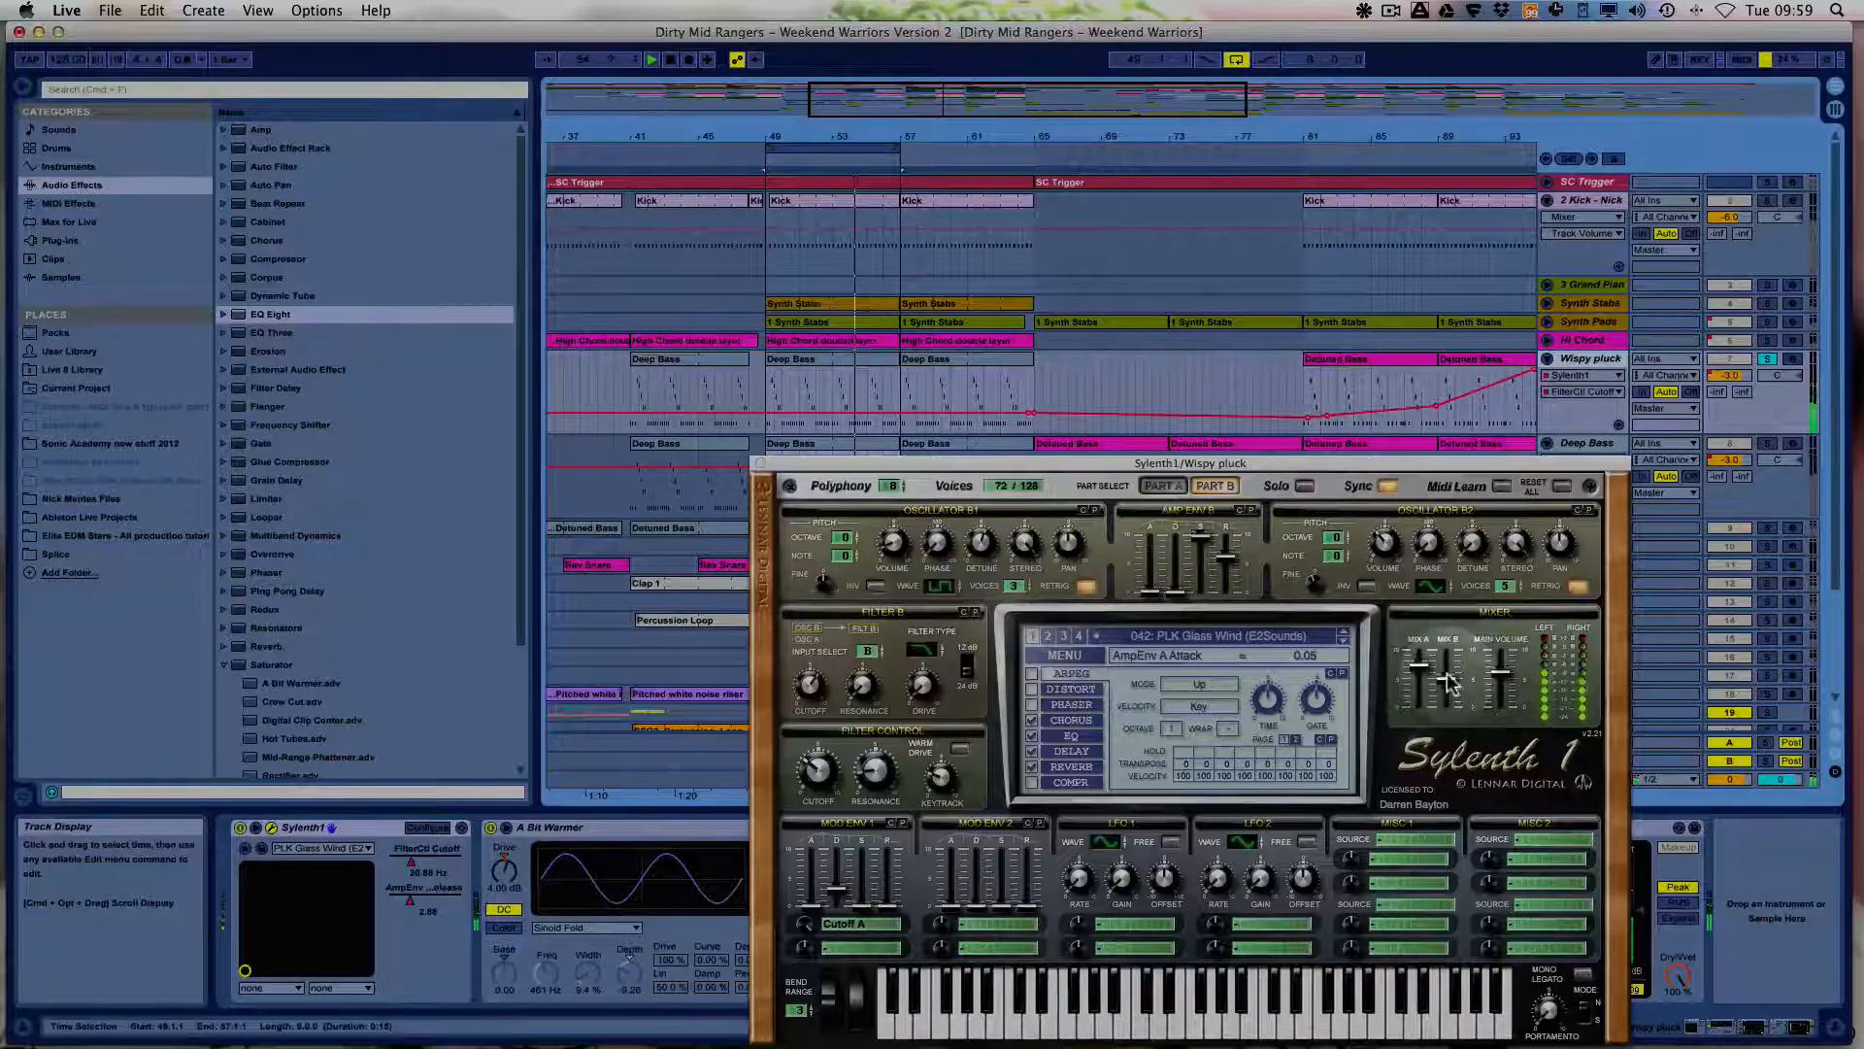
{"action": "left_click", "coordinate": [761, 463]}
Solo the Hi Chord and Synth Pads tracks in turn, unfold Synth Pads to check its level, and stop playback.
{"action": "left_click", "coordinate": [1768, 340]}
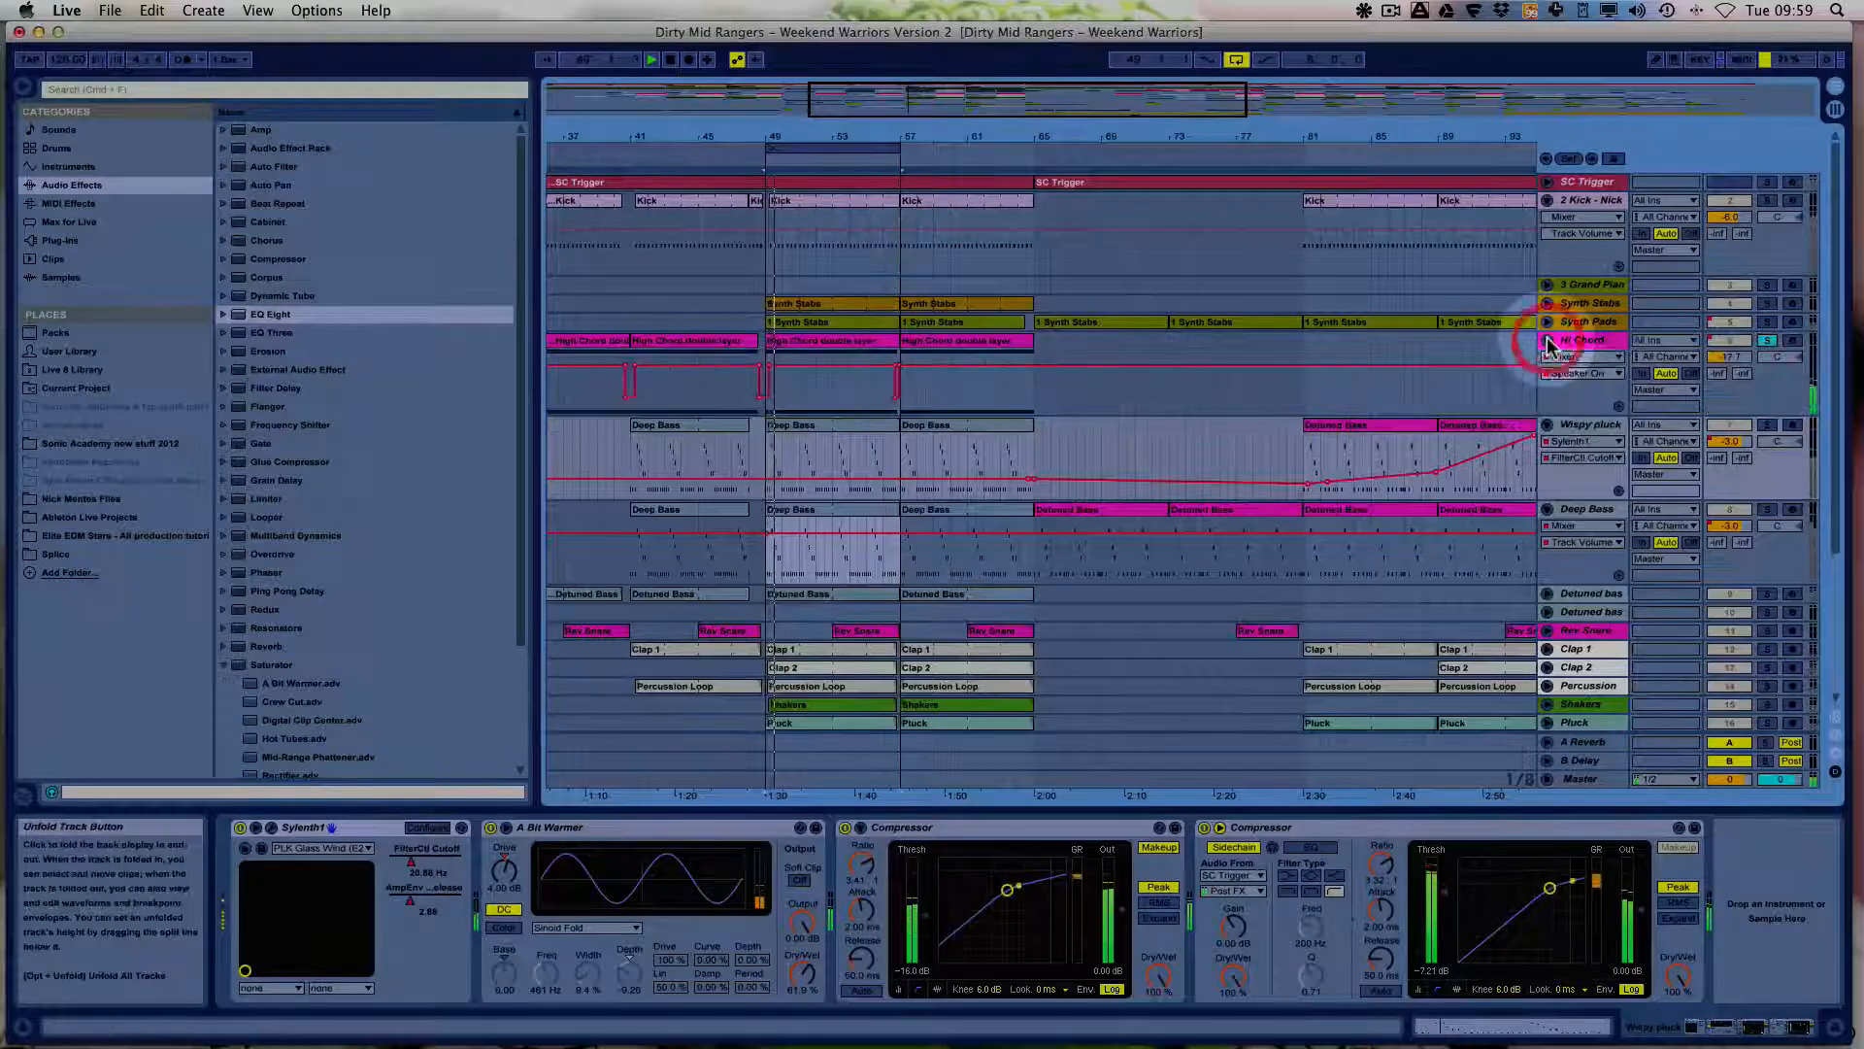
{"action": "left_click", "coordinate": [1768, 322]}
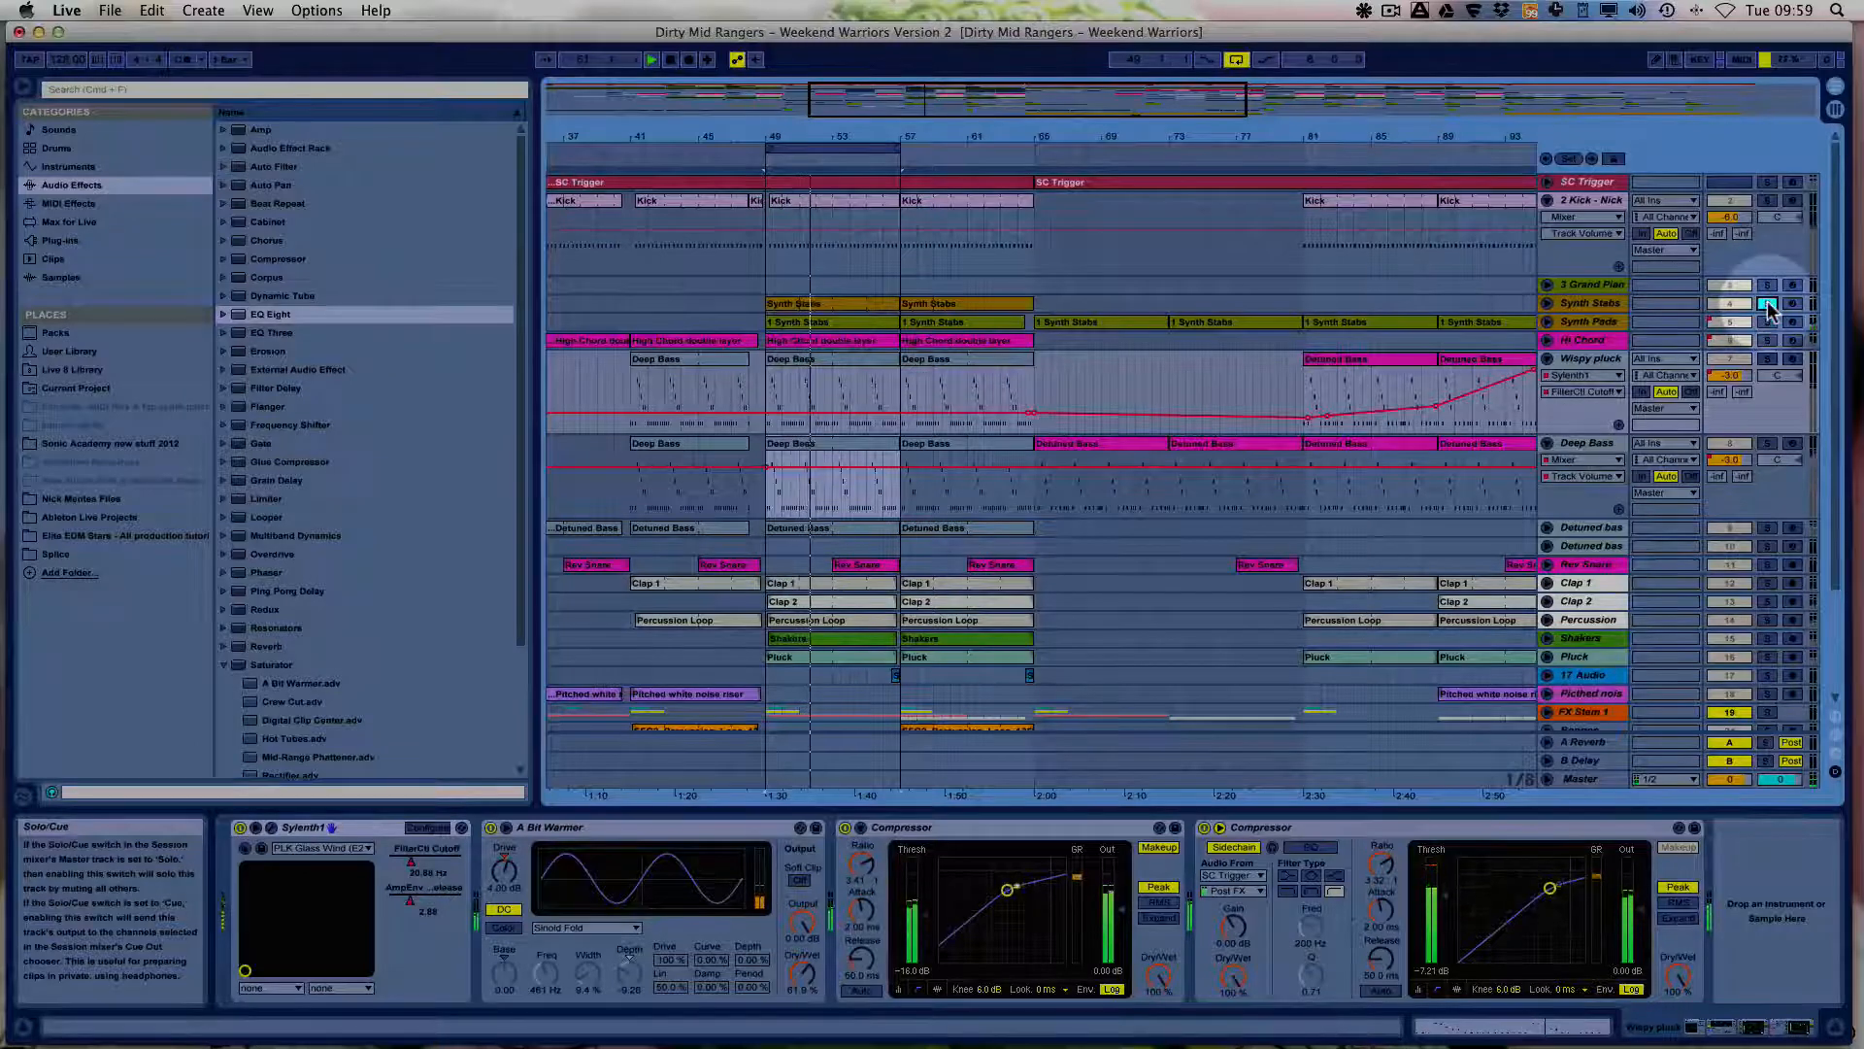
{"action": "left_click", "coordinate": [1546, 322]}
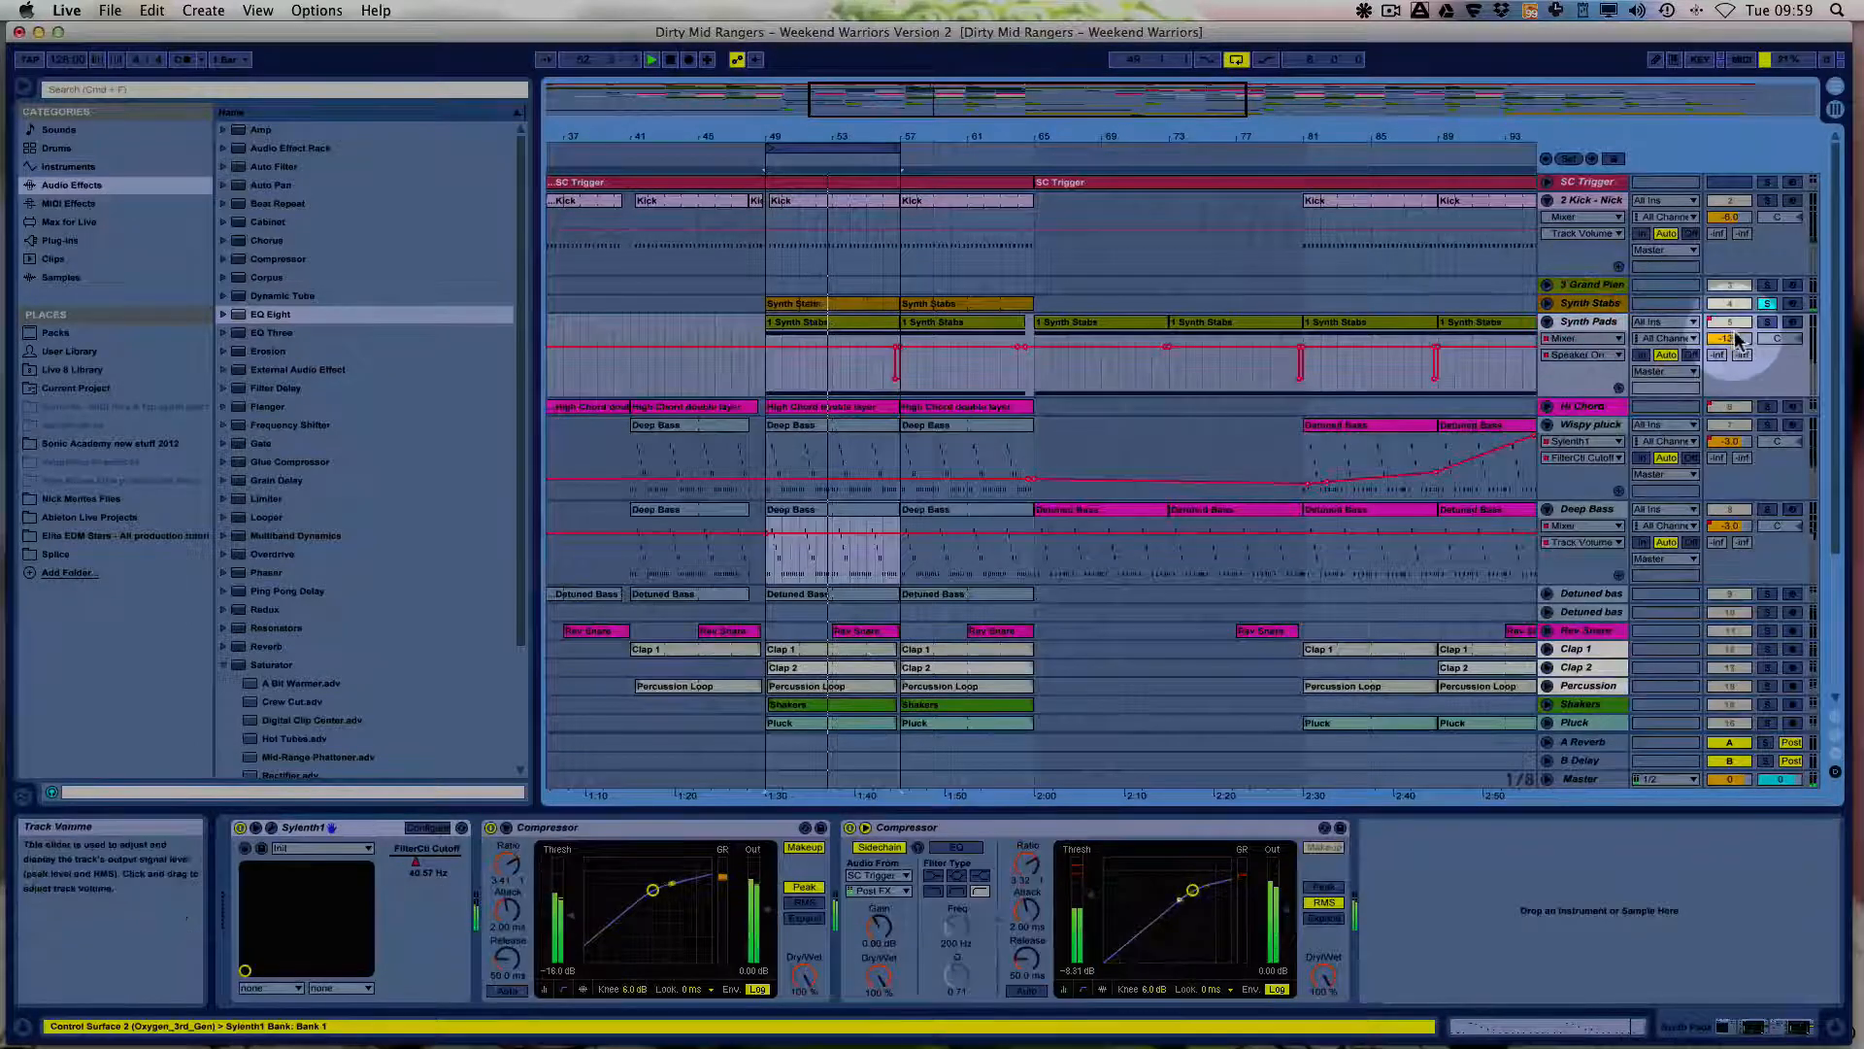
{"action": "left_click", "coordinate": [1769, 323]}
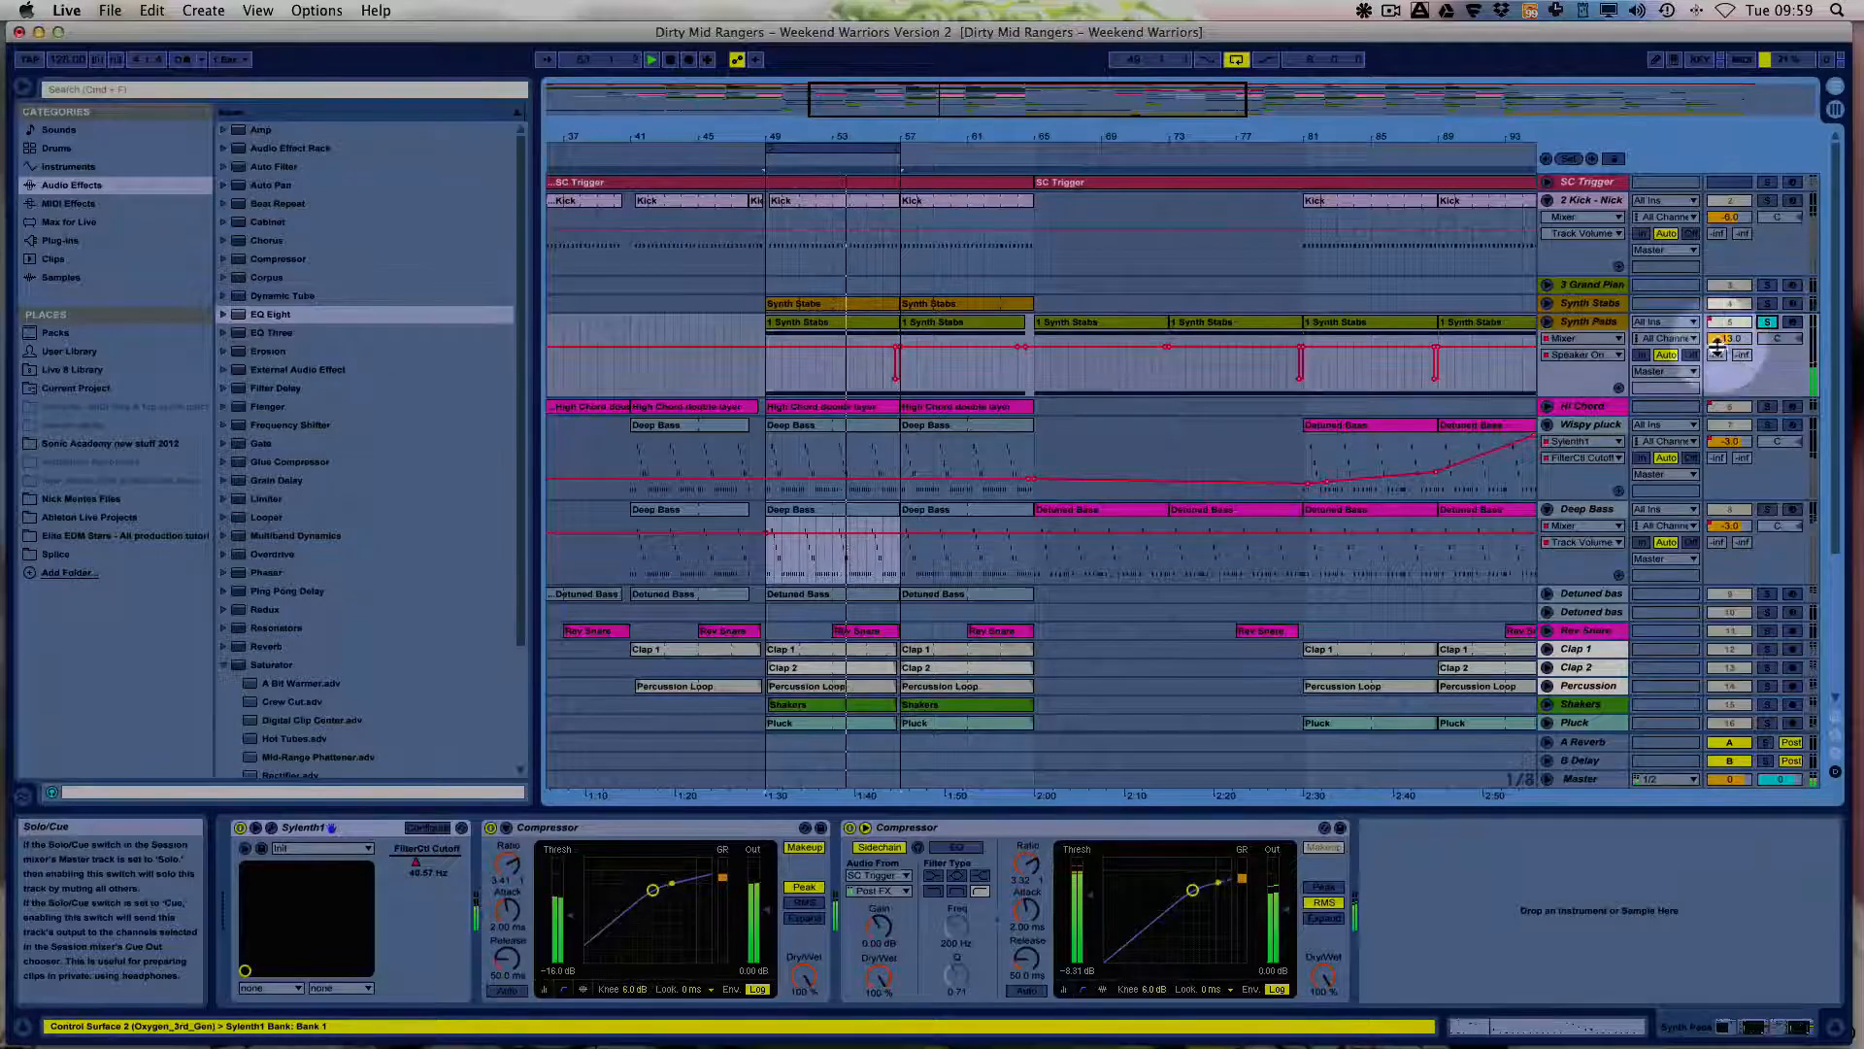
{"action": "left_click", "coordinate": [1589, 323]}
{"action": "key", "text": "space"}
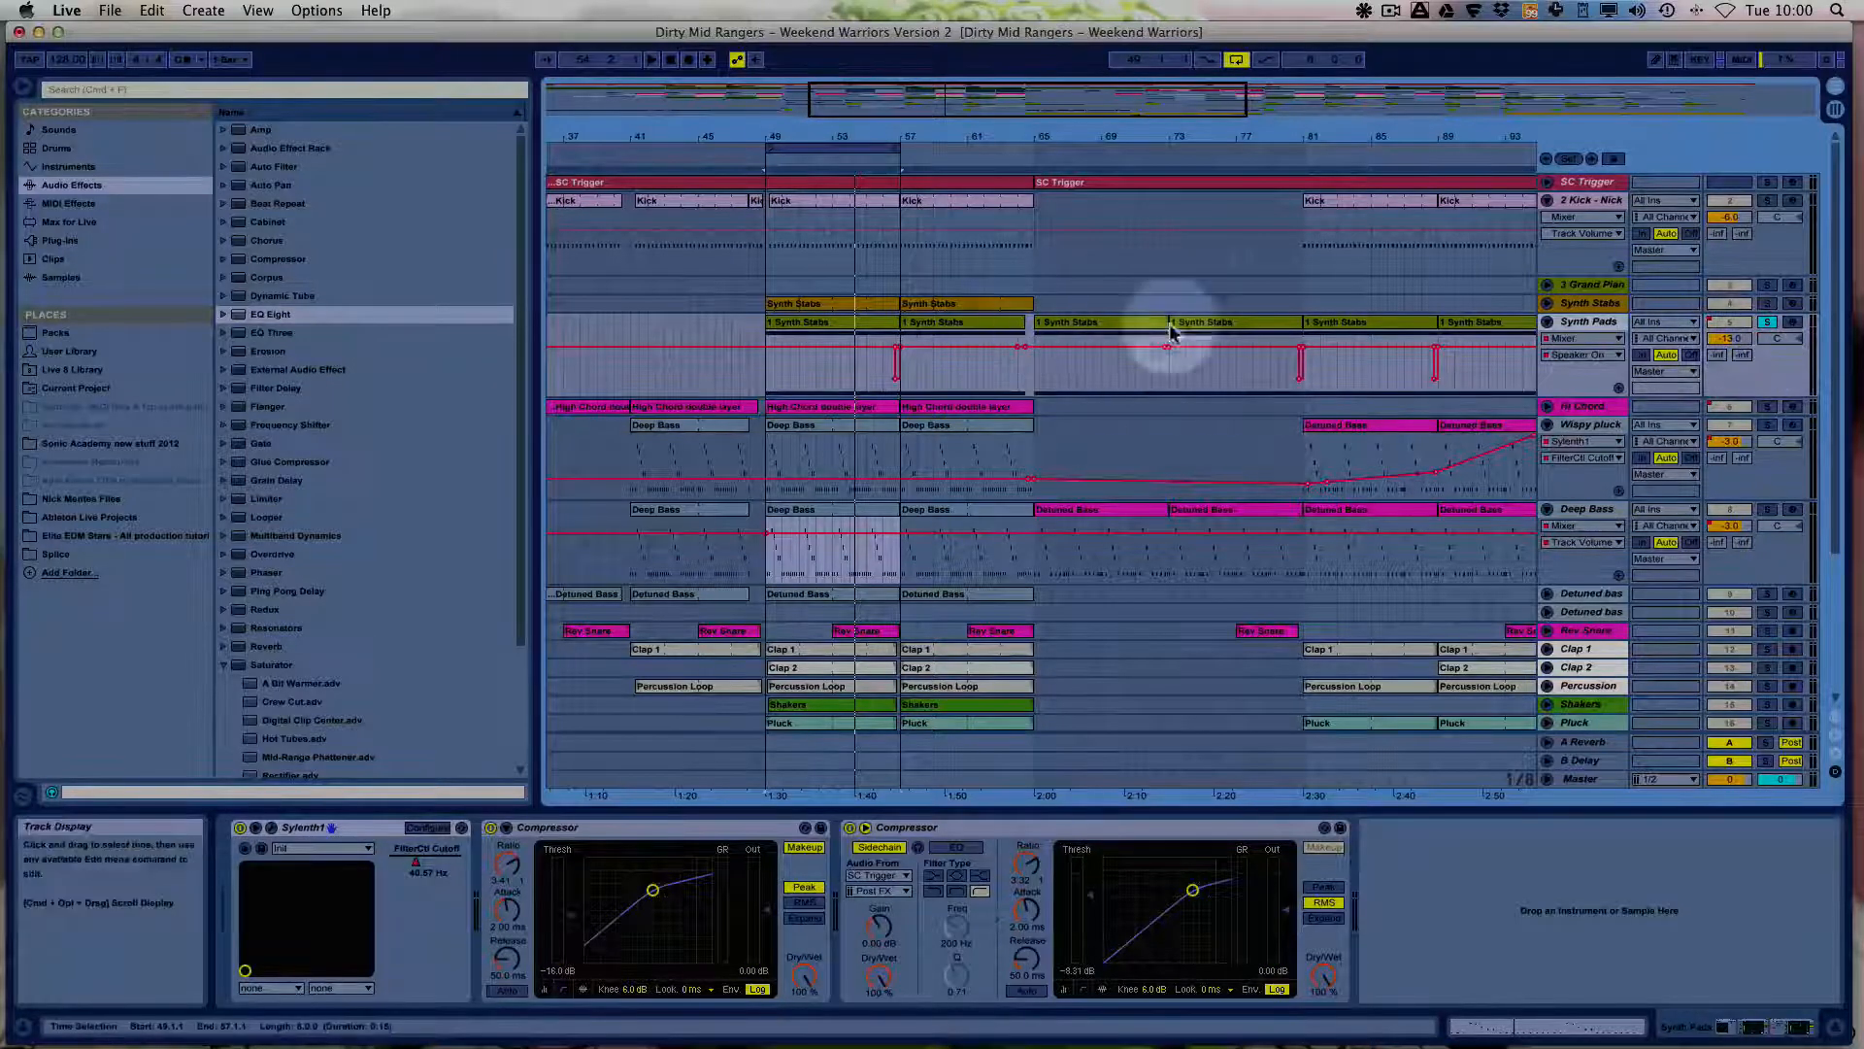
Open the Synth Pads track's Sylenth1 window to examine its output settings, and close it.
{"action": "left_click", "coordinate": [1593, 322]}
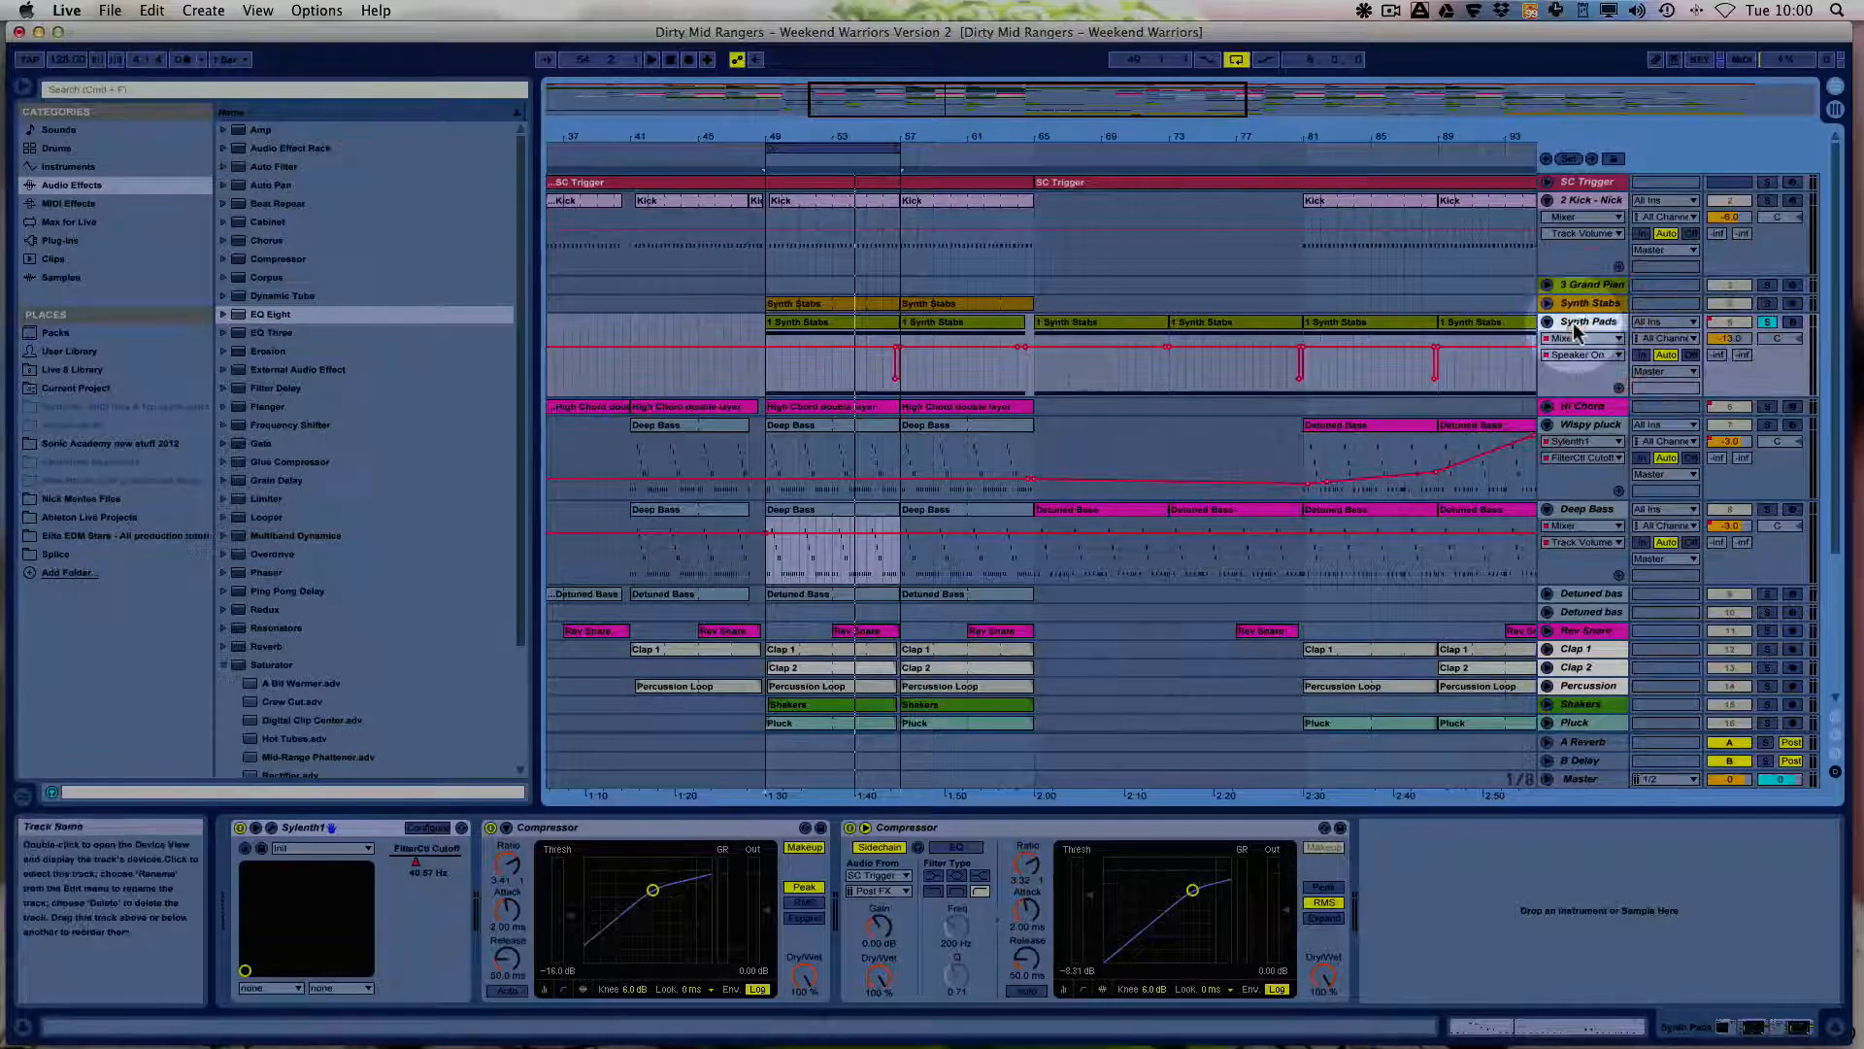
{"action": "double_click", "coordinate": [1574, 324]}
{"action": "left_click", "coordinate": [272, 829]}
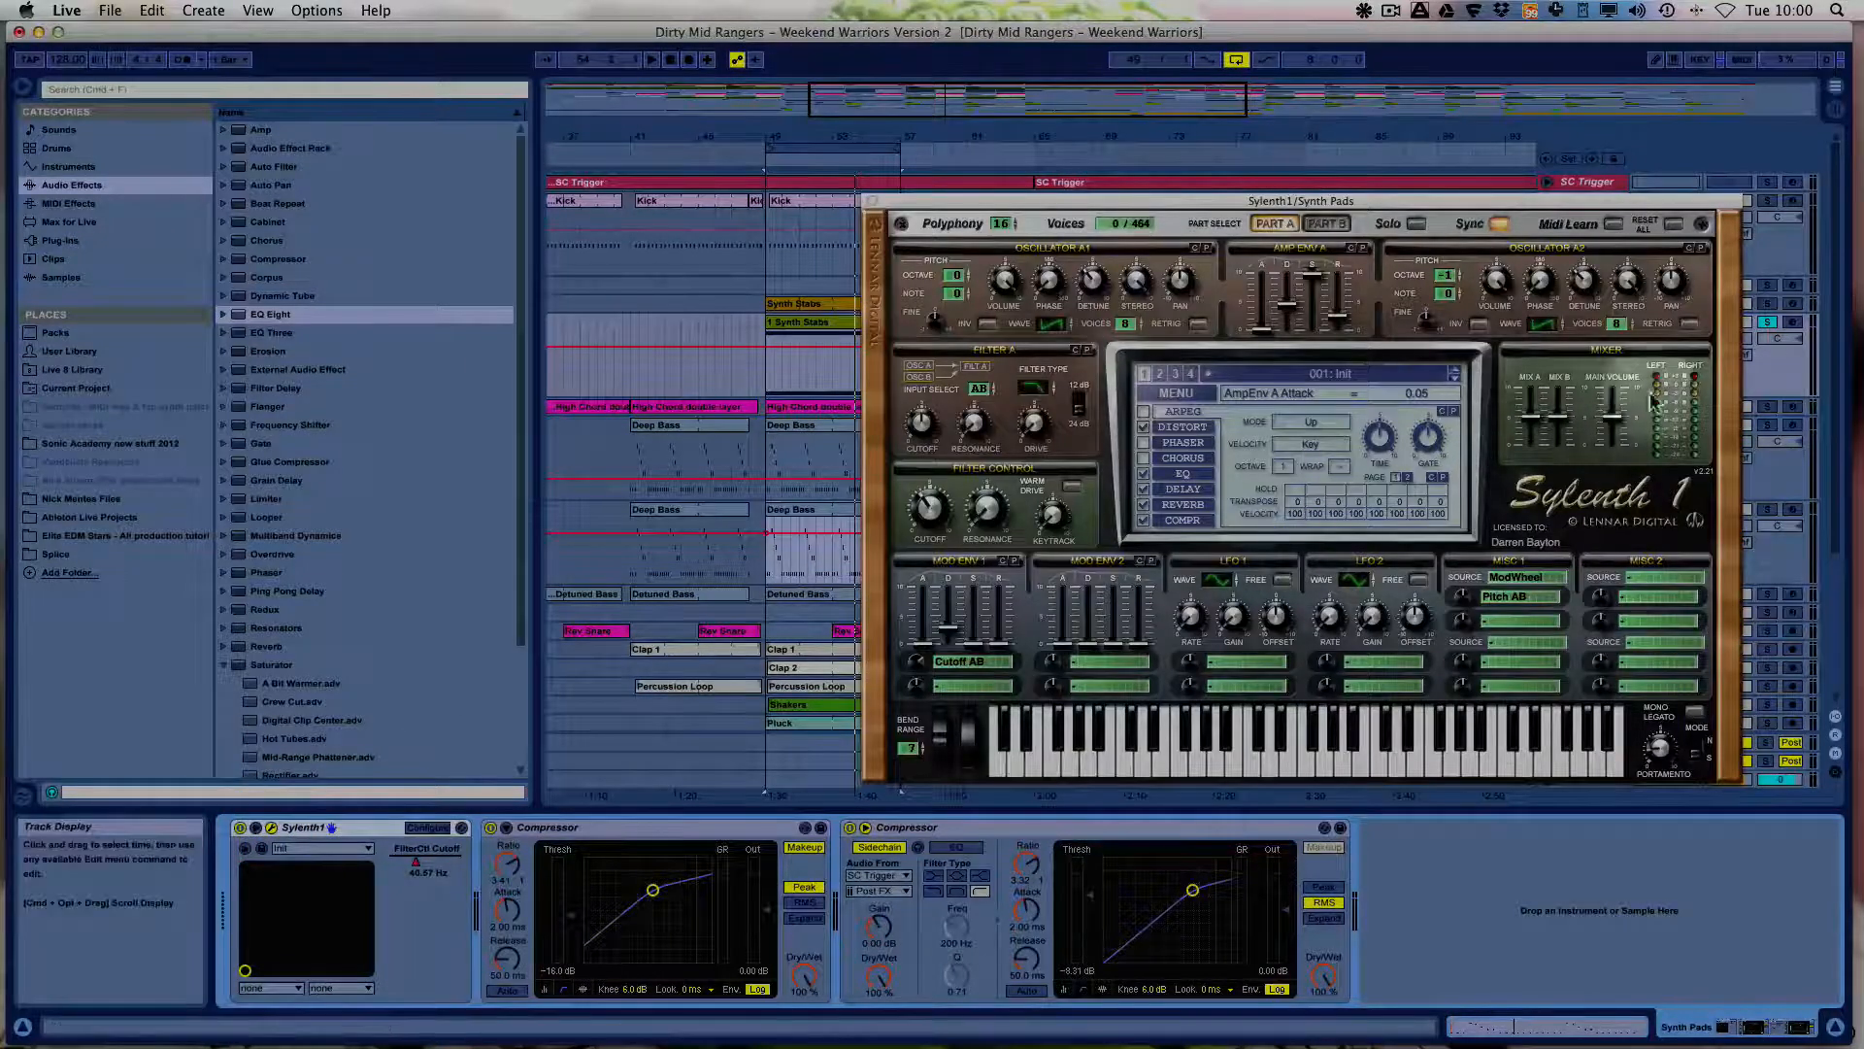
{"action": "left_click", "coordinate": [860, 203]}
{"action": "left_click", "coordinate": [874, 204]}
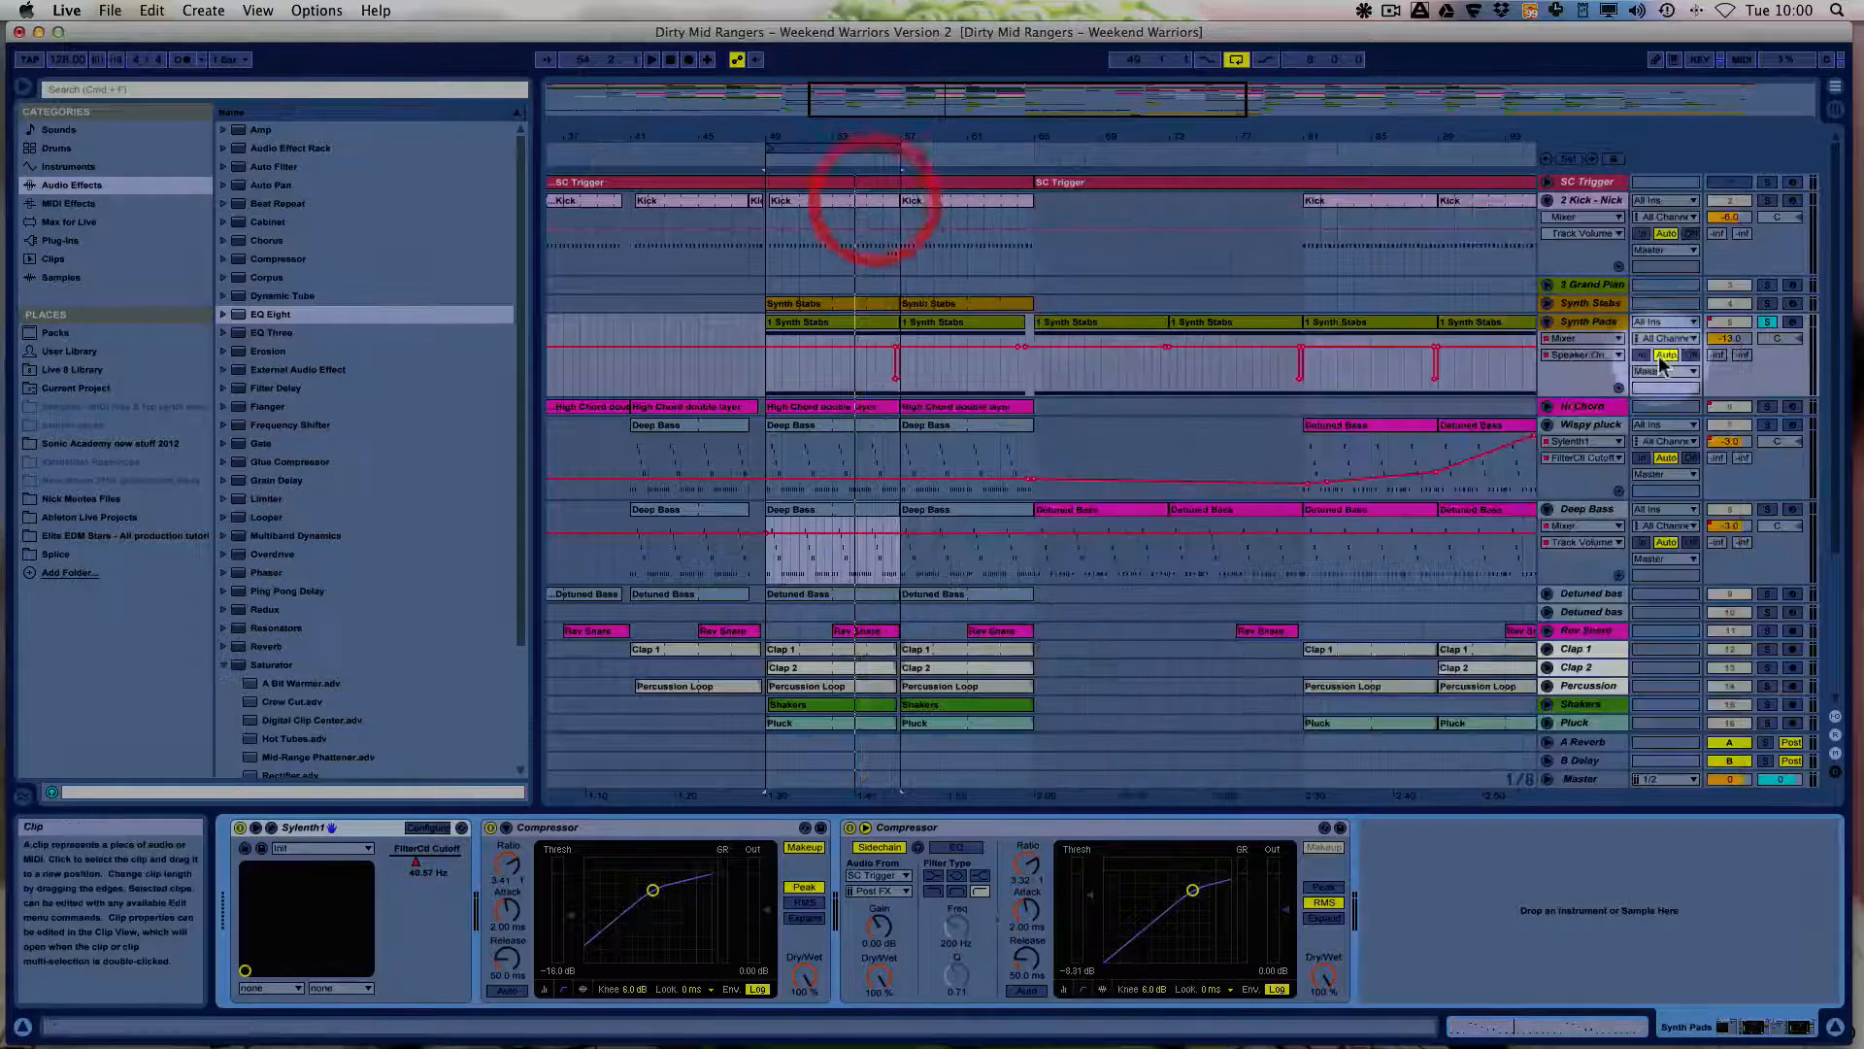
Play the Synth Pads with their track volume raised to 0 dB and unsolo them to hear them in the full mix.
{"action": "key", "text": "space"}
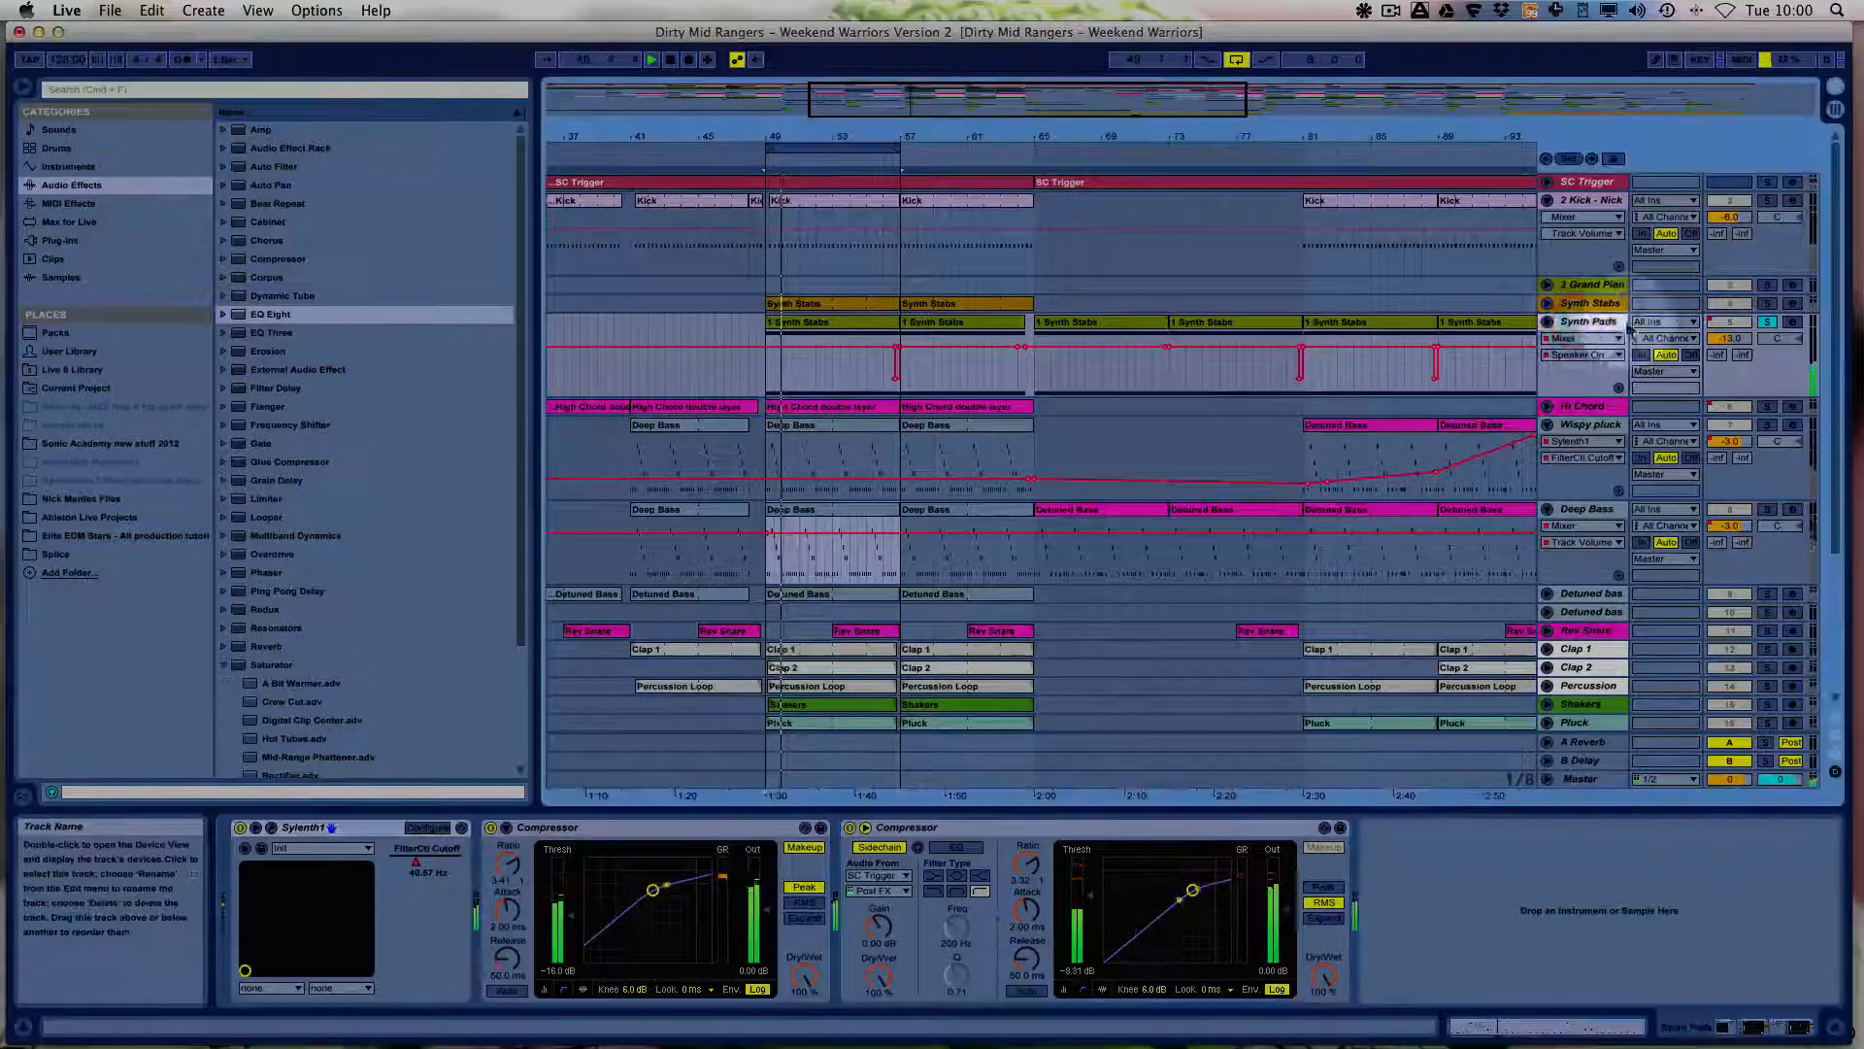
{"action": "left_click", "coordinate": [1726, 340]}
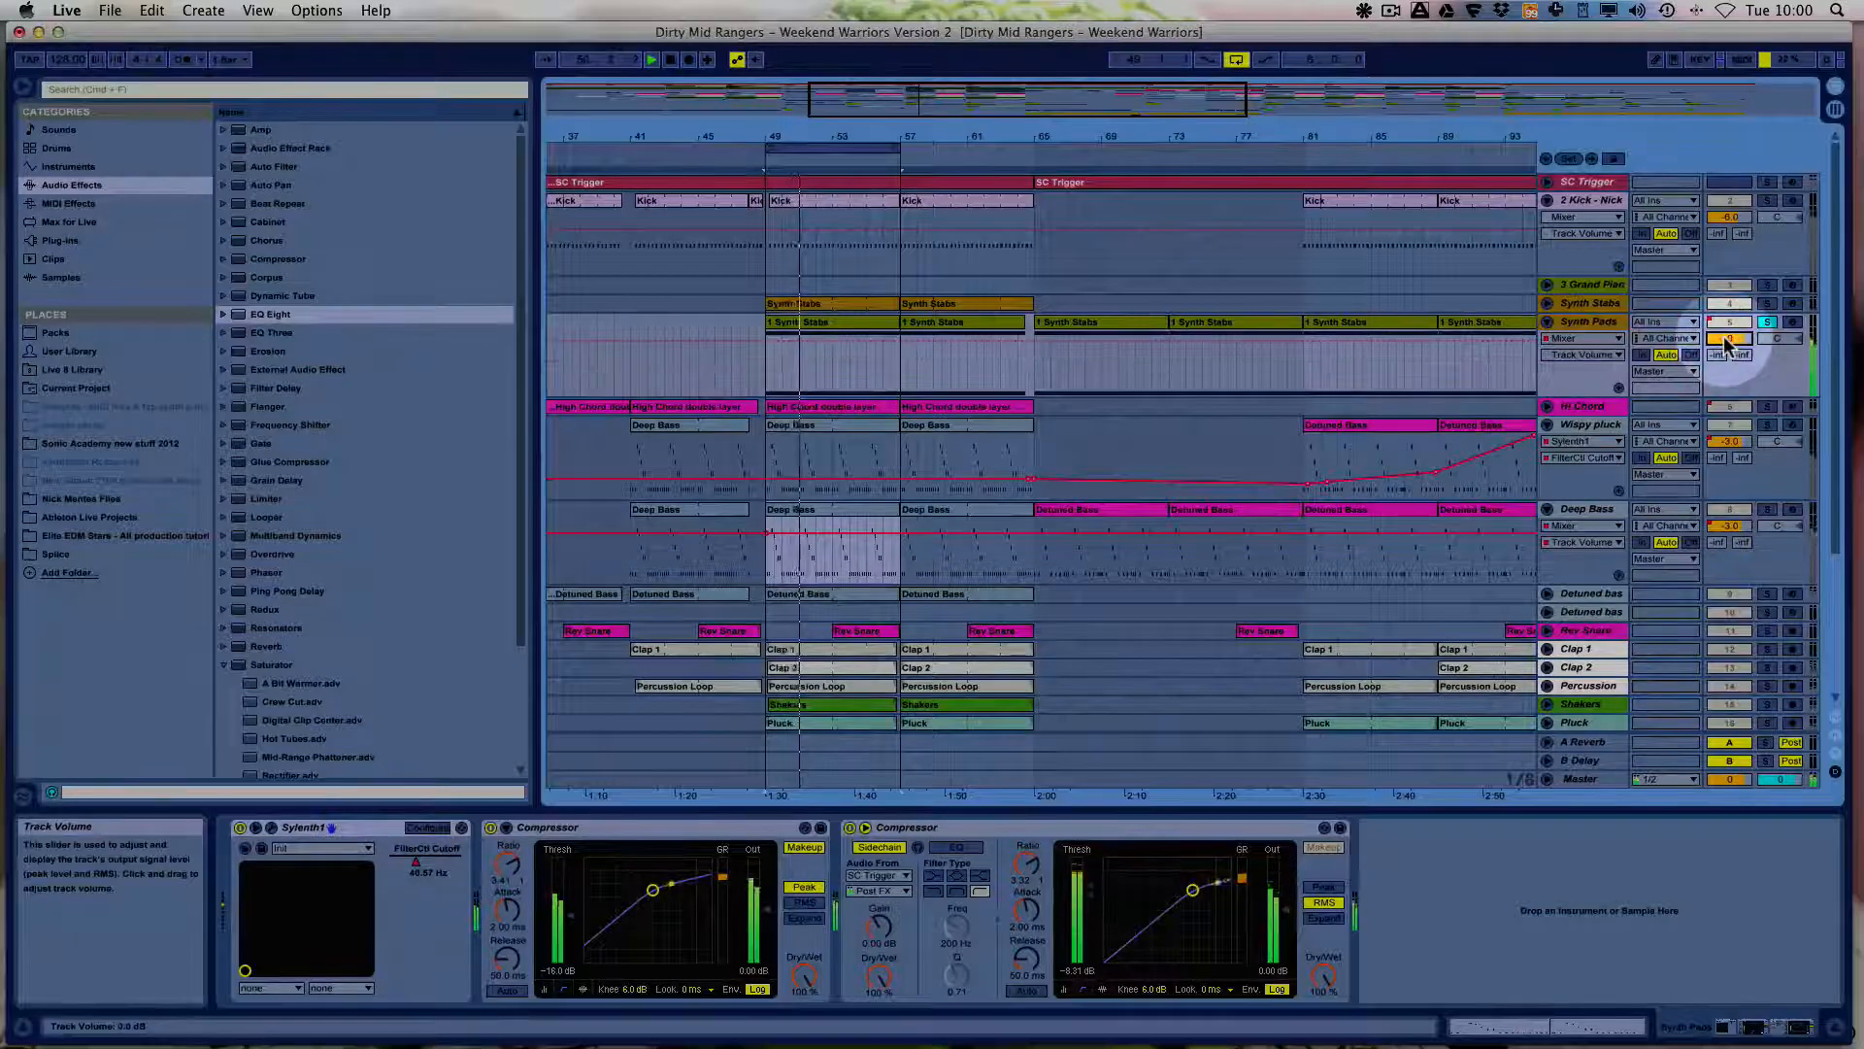
{"action": "left_click", "coordinate": [1767, 323]}
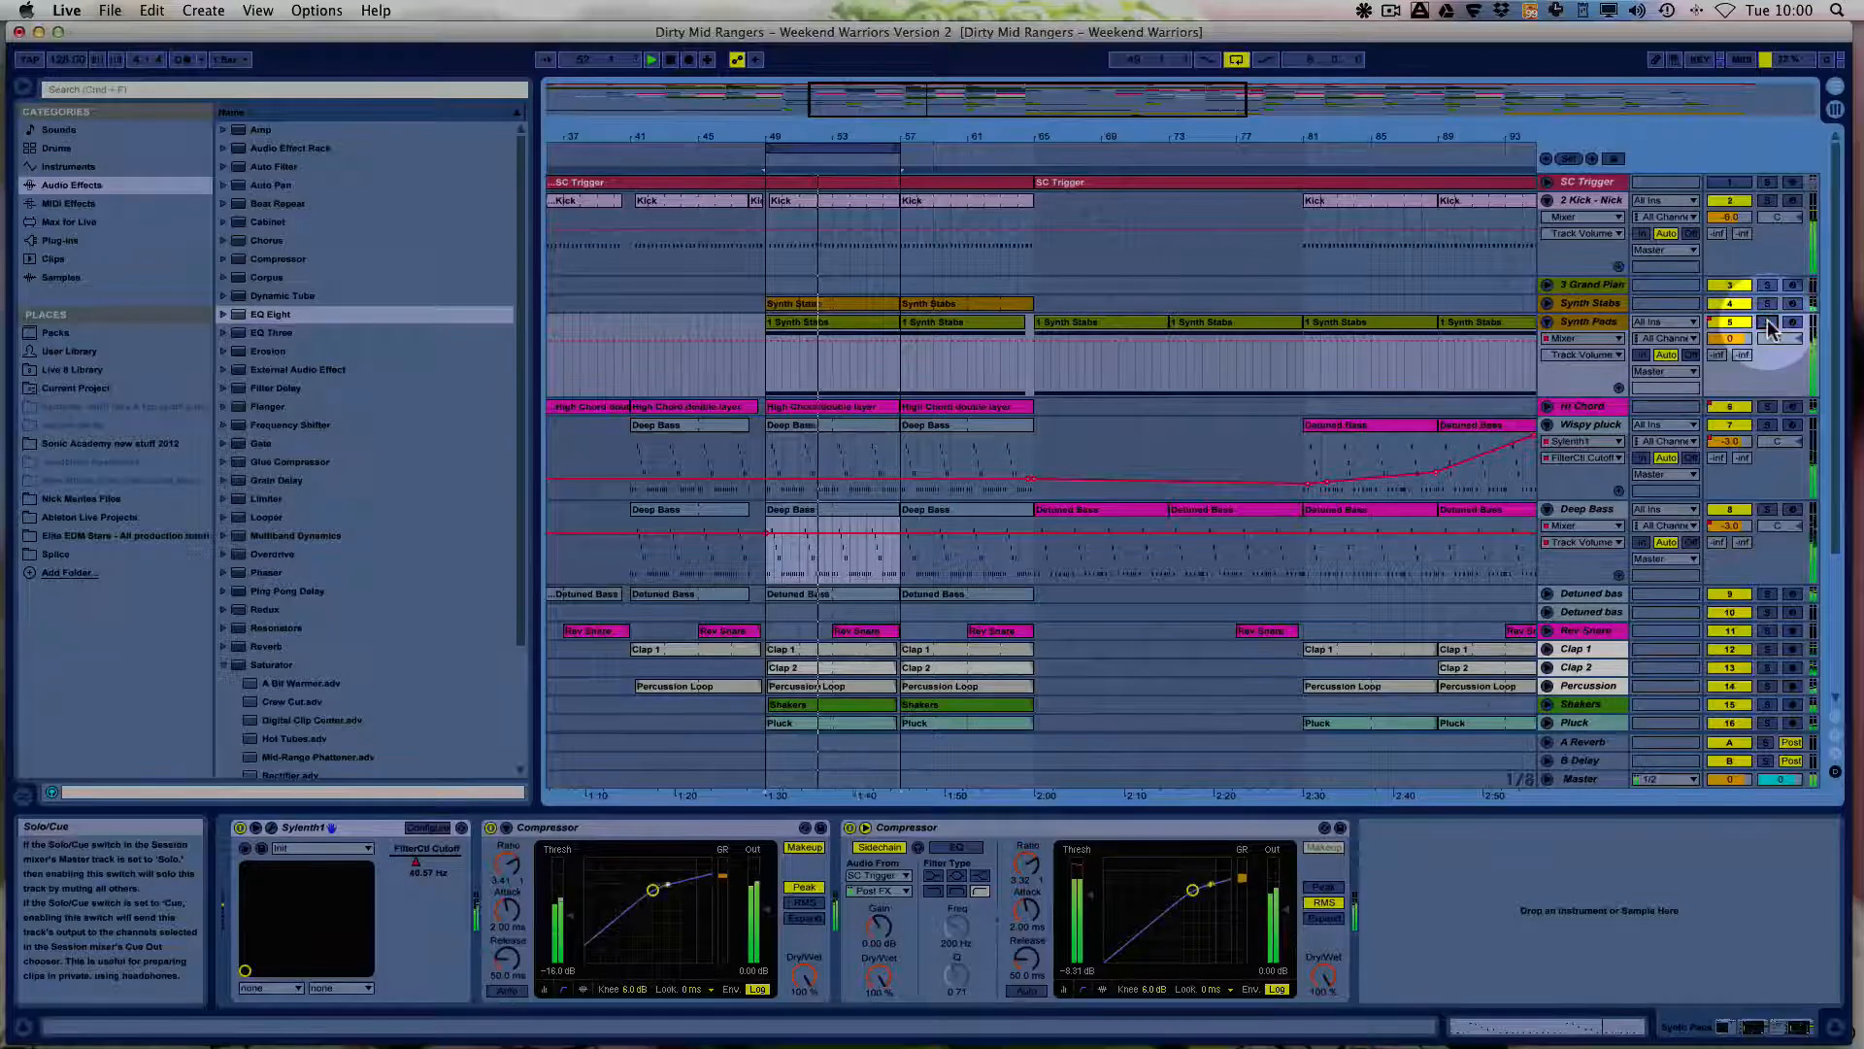
Lower the Synth Pads track volume to -12.2 dB while the full mix loops.
{"action": "left_click", "coordinate": [1733, 341]}
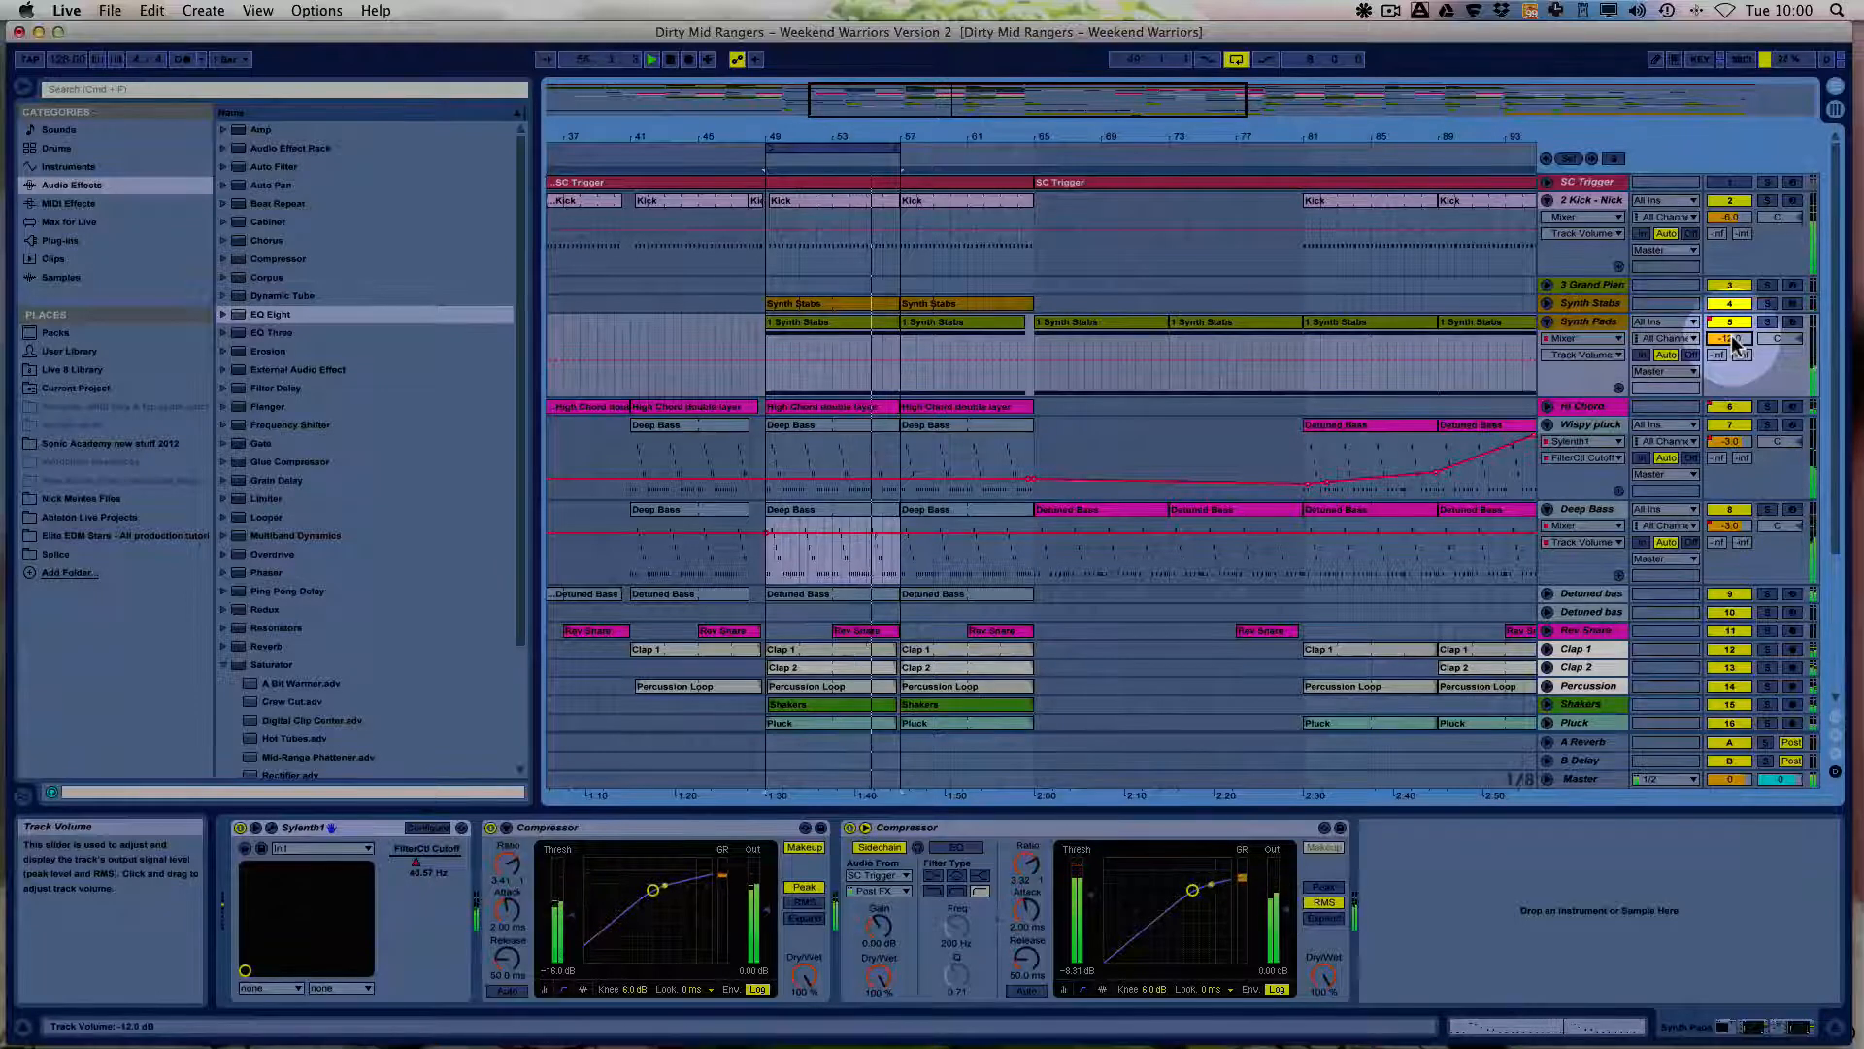
{"action": "left_click", "coordinate": [1733, 341]}
{"action": "type", "text": "-"}
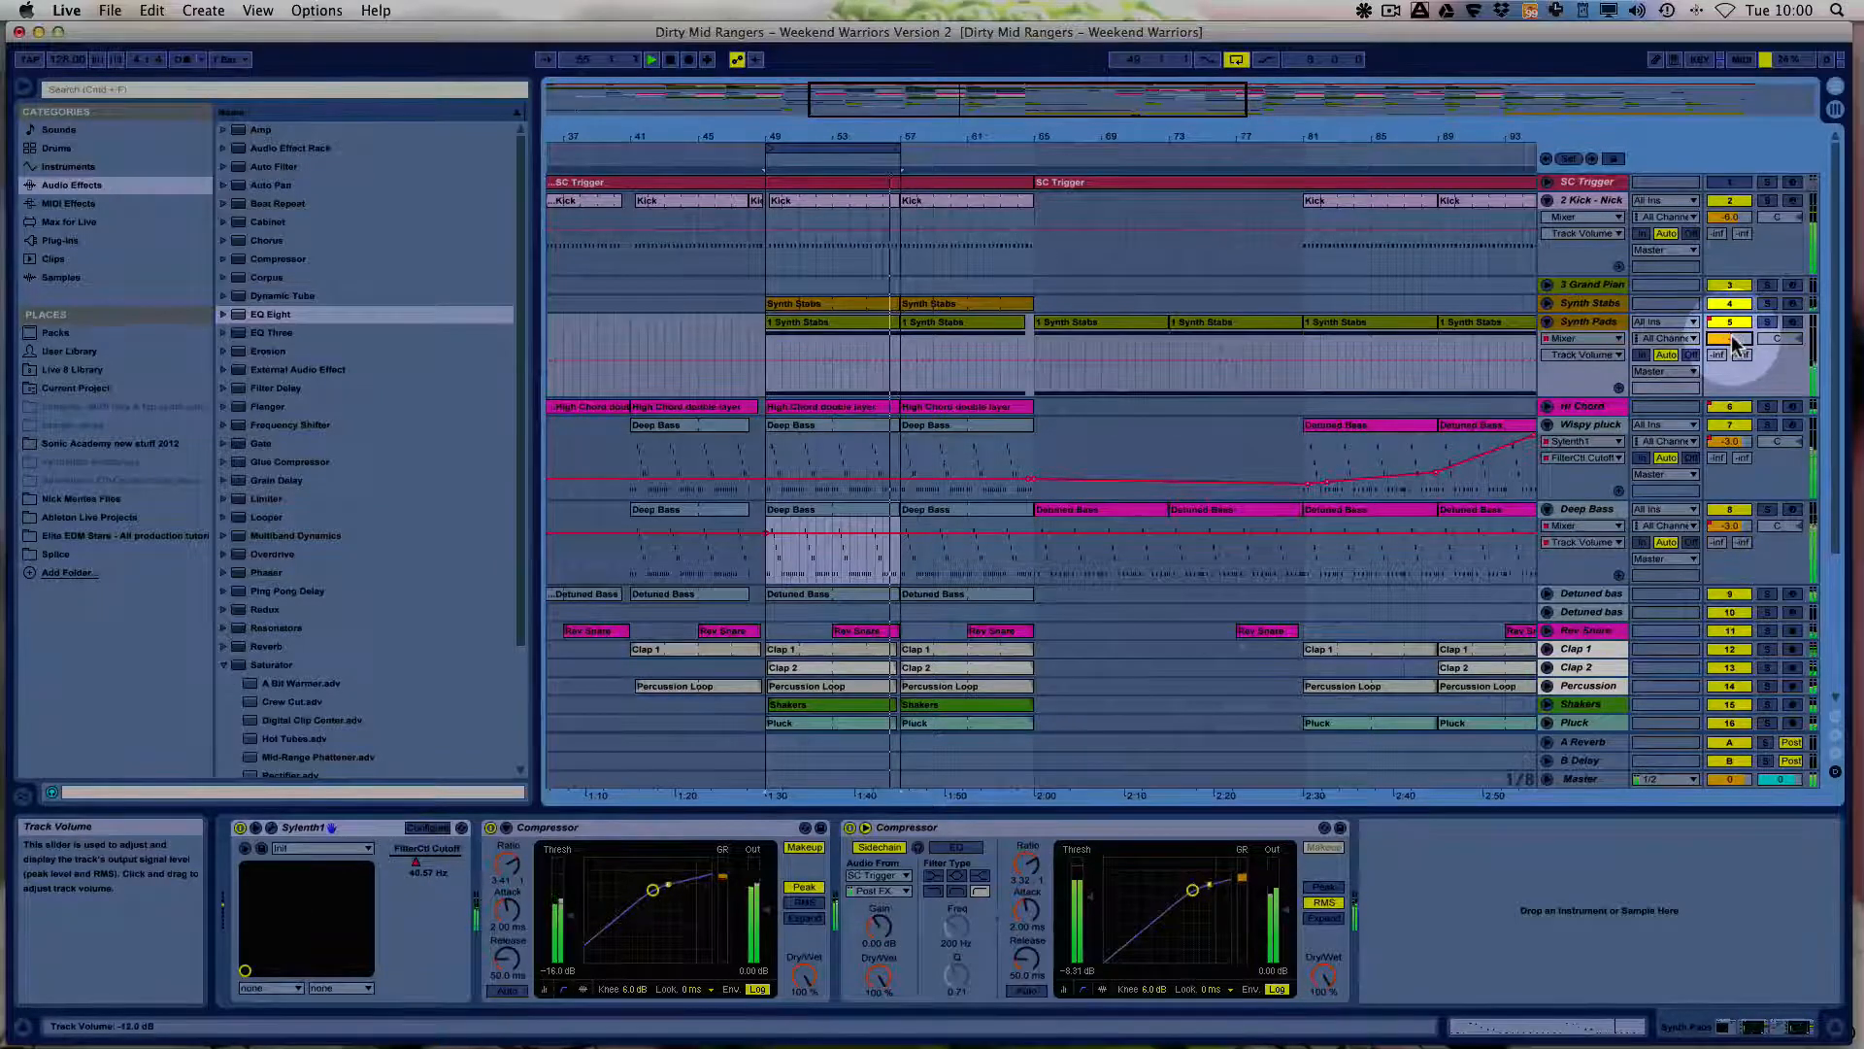
{"action": "type", "text": "6"}
{"action": "key", "text": "Return"}
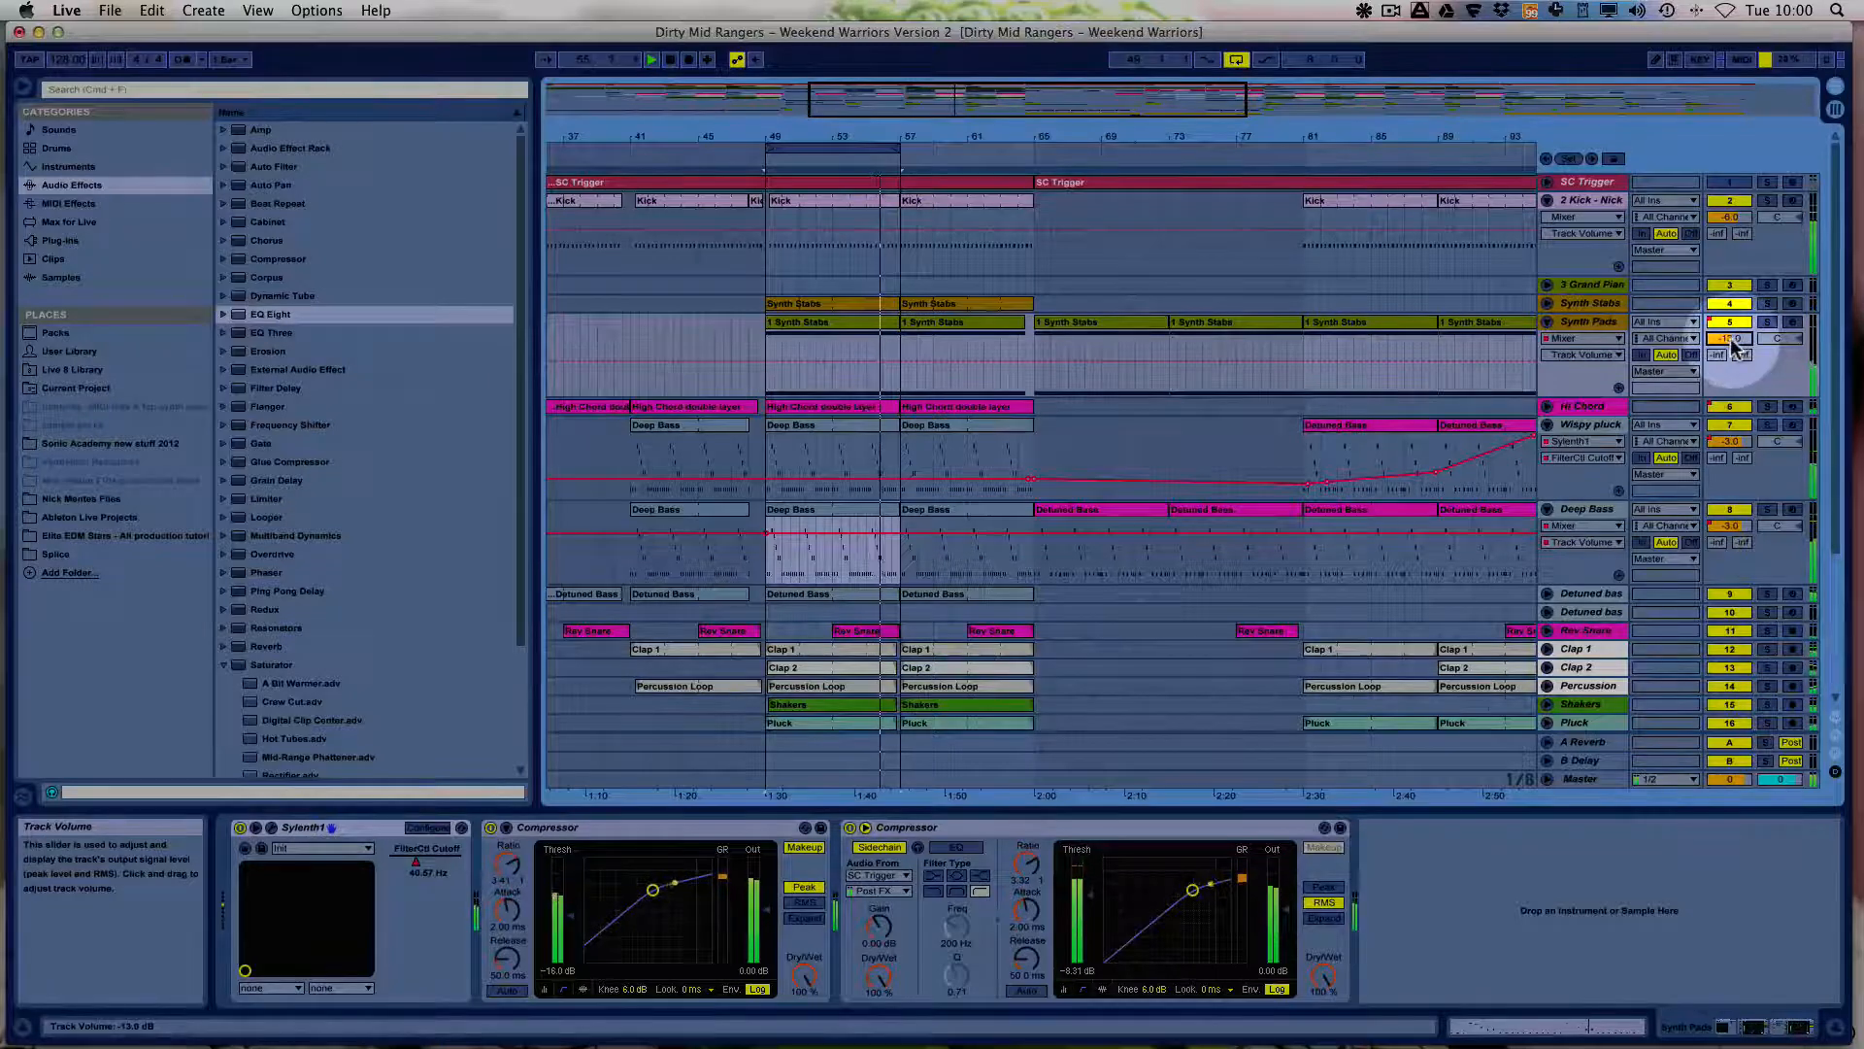
{"action": "left_click", "coordinate": [1731, 339]}
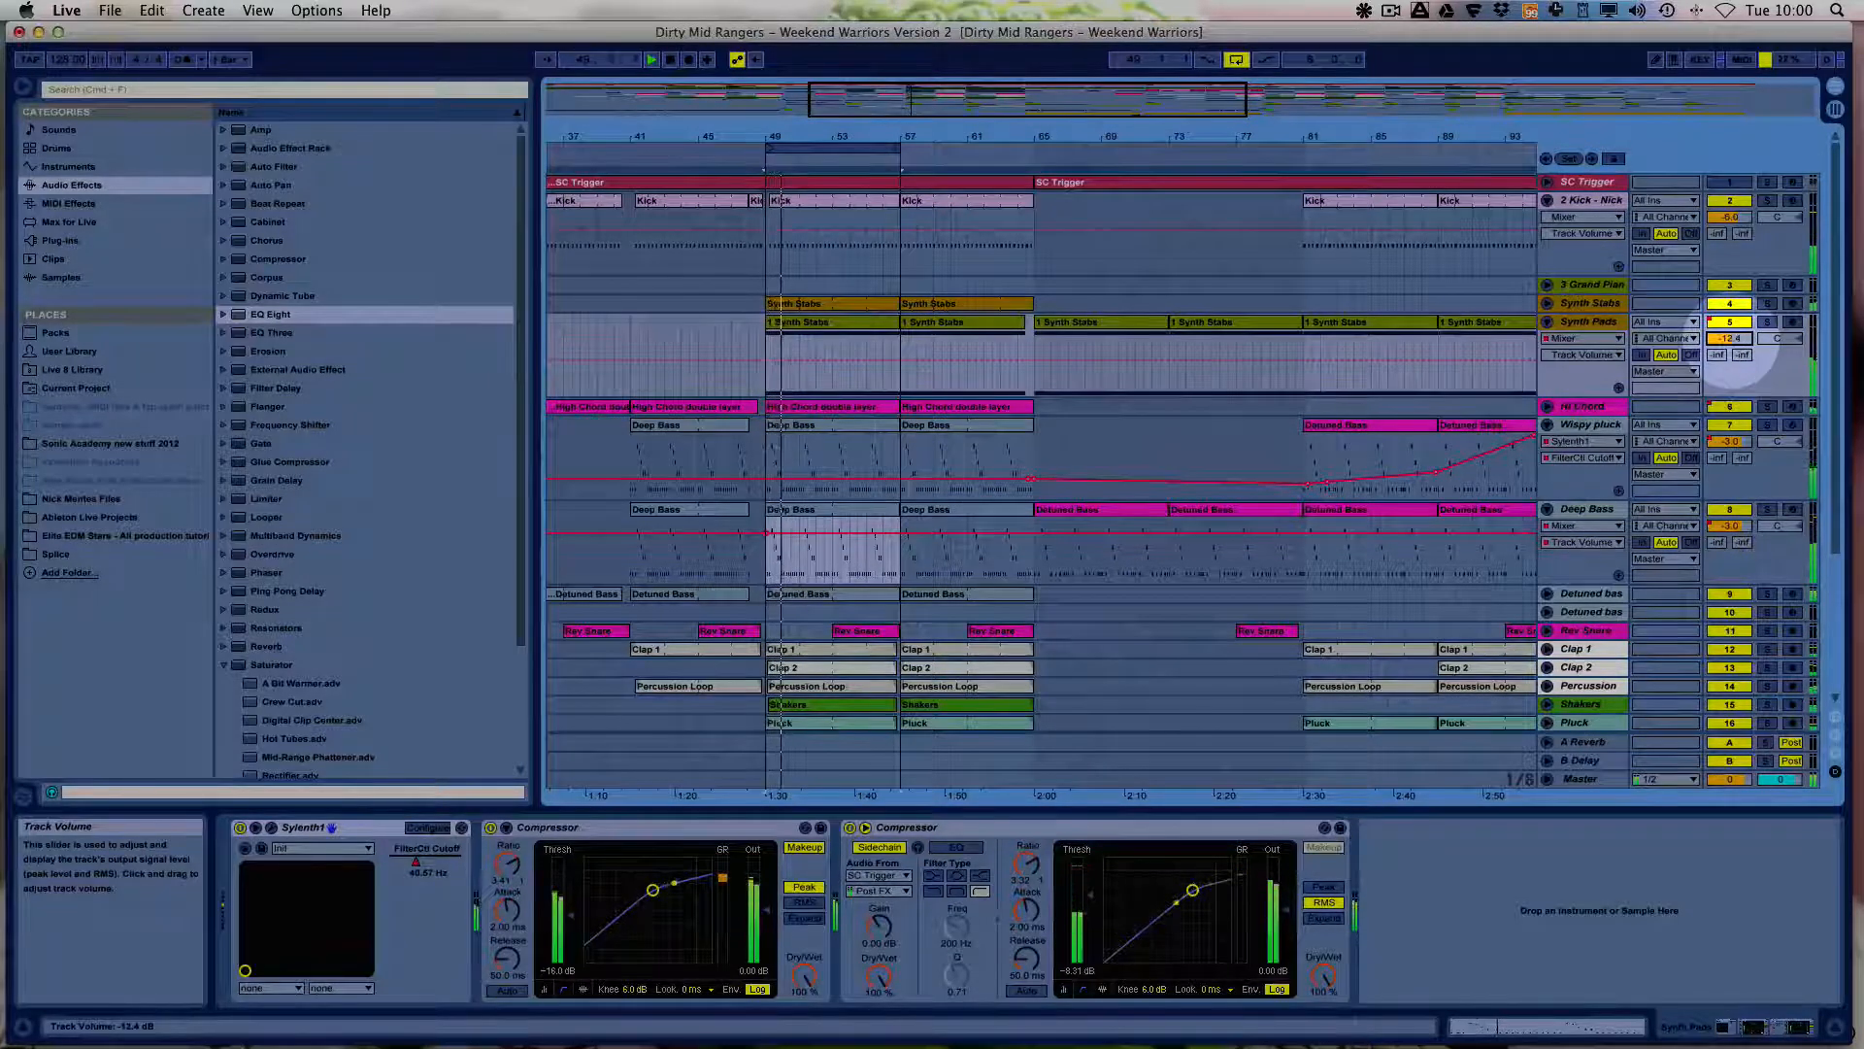
{"action": "left_click_drag", "start_coordinate": [1731, 342], "coordinate": [1731, 343]}
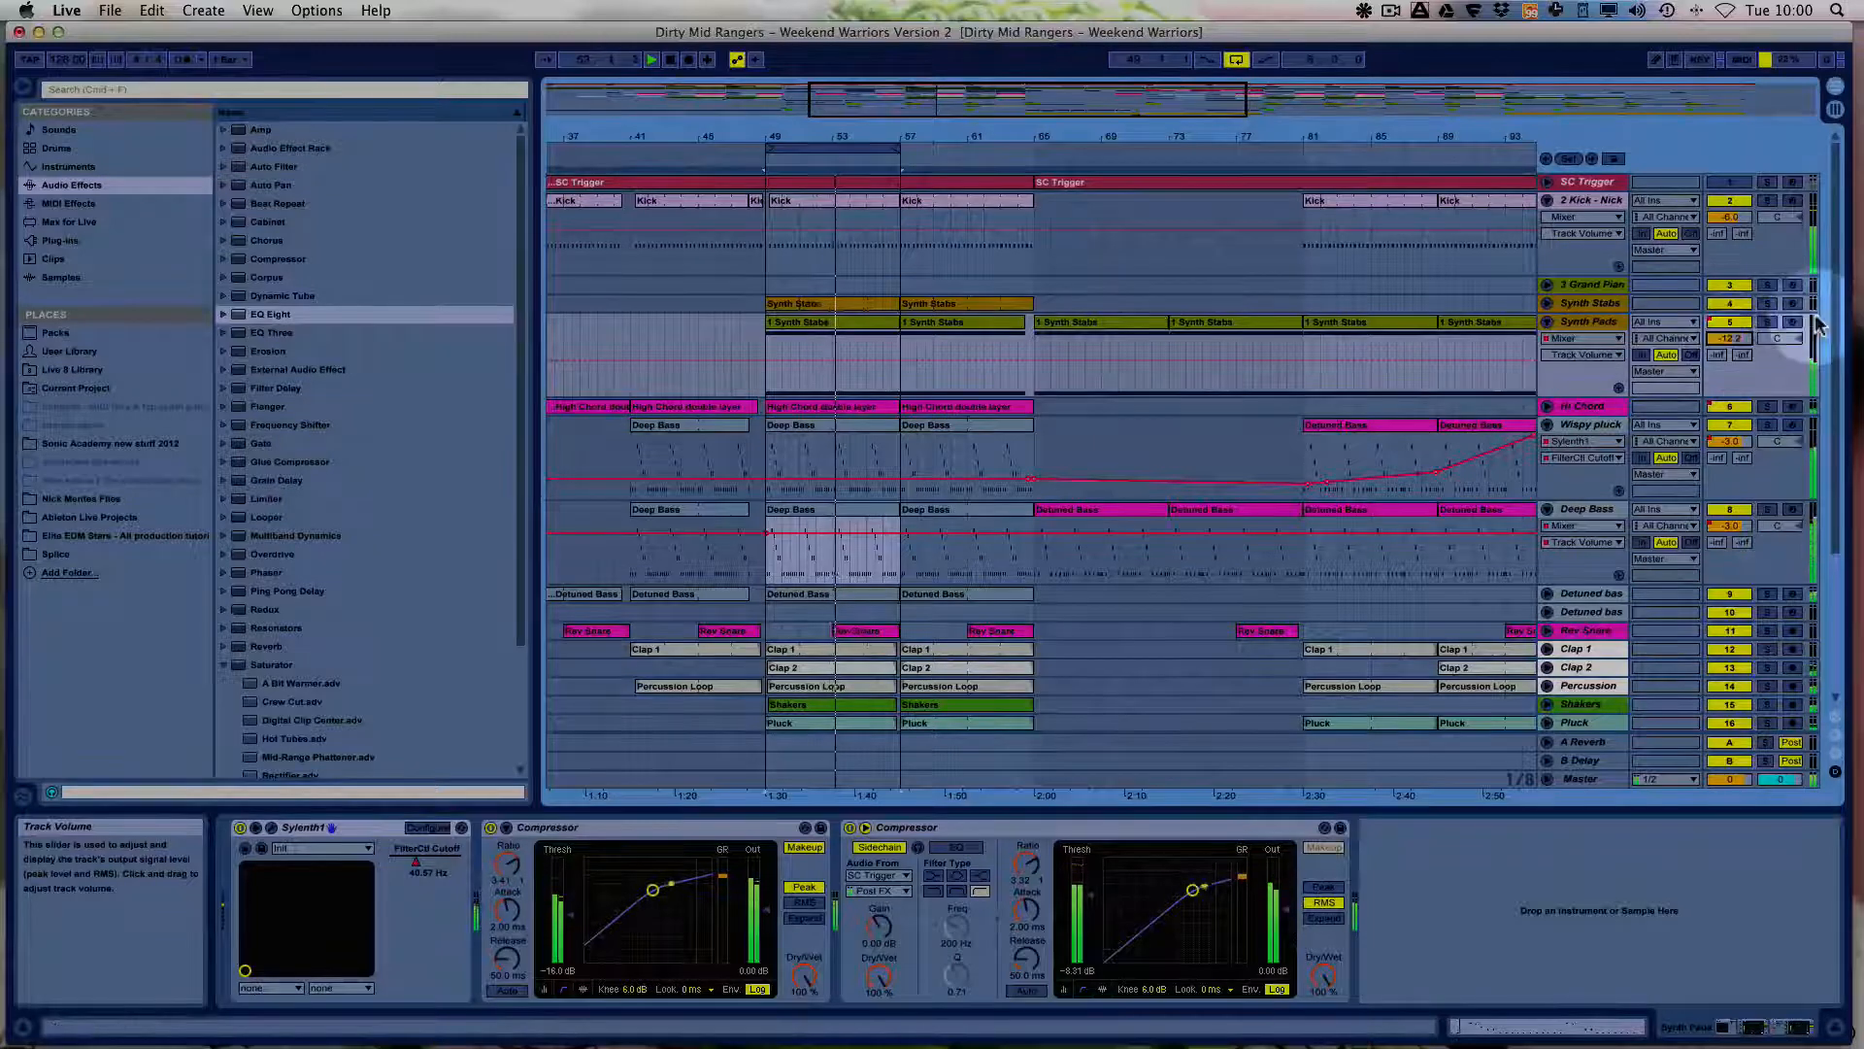
Solo the Synth Pads, Deep Bass, Wispy pluck and Hi Chord tracks one after another to compare their levels.
{"action": "left_click", "coordinate": [1768, 321]}
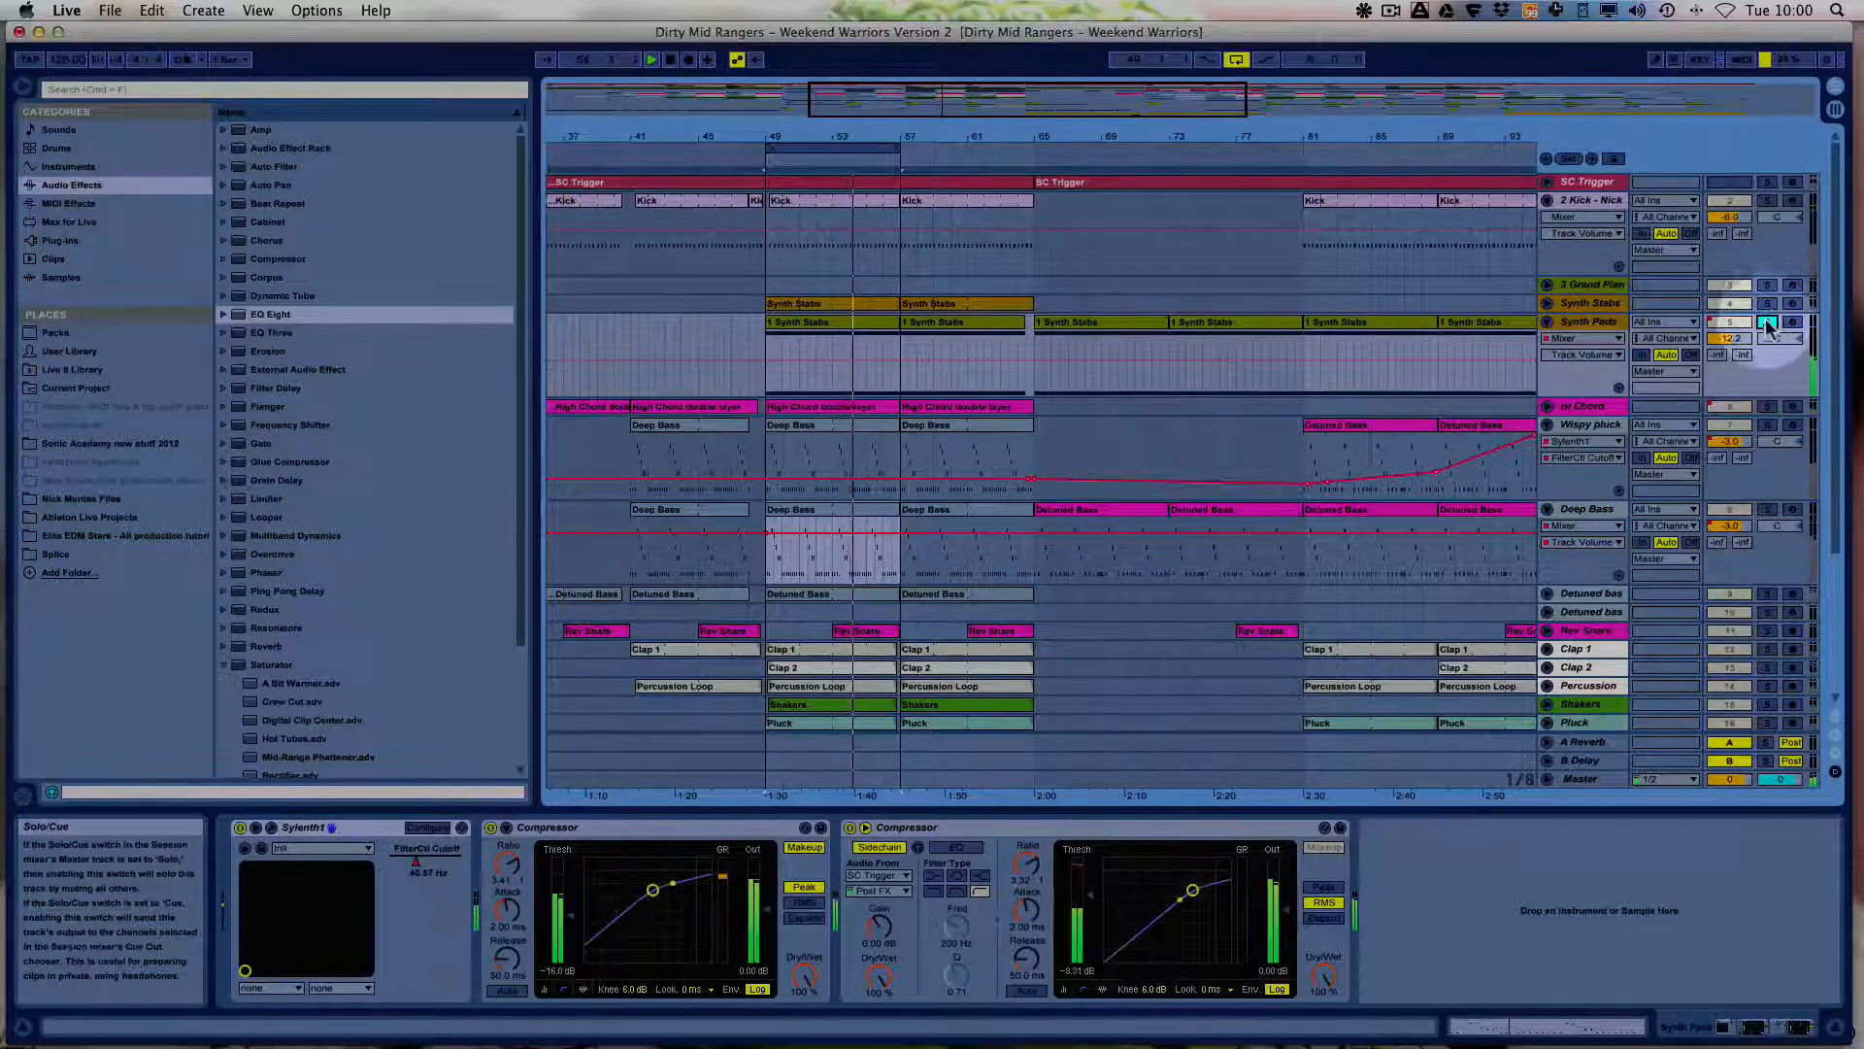
{"action": "left_click", "coordinate": [1768, 320]}
{"action": "left_click", "coordinate": [1767, 509]}
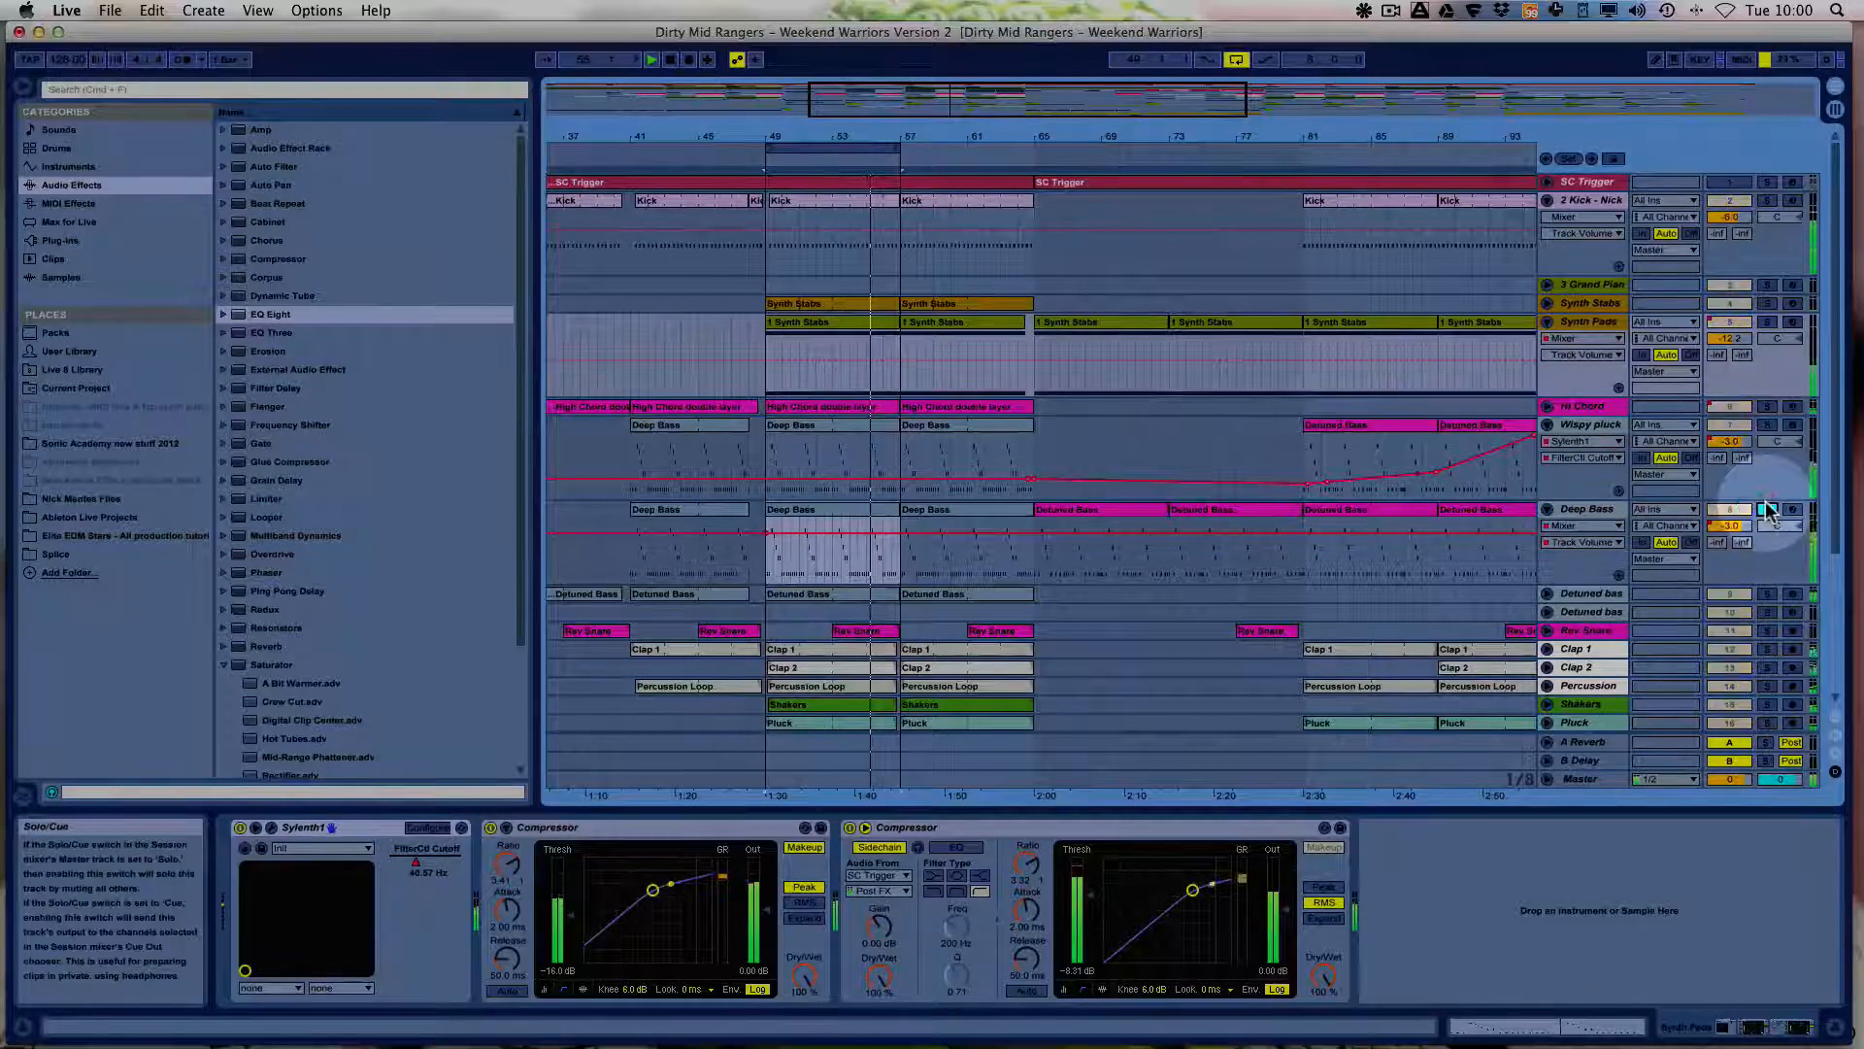
{"action": "left_click", "coordinate": [1767, 425]}
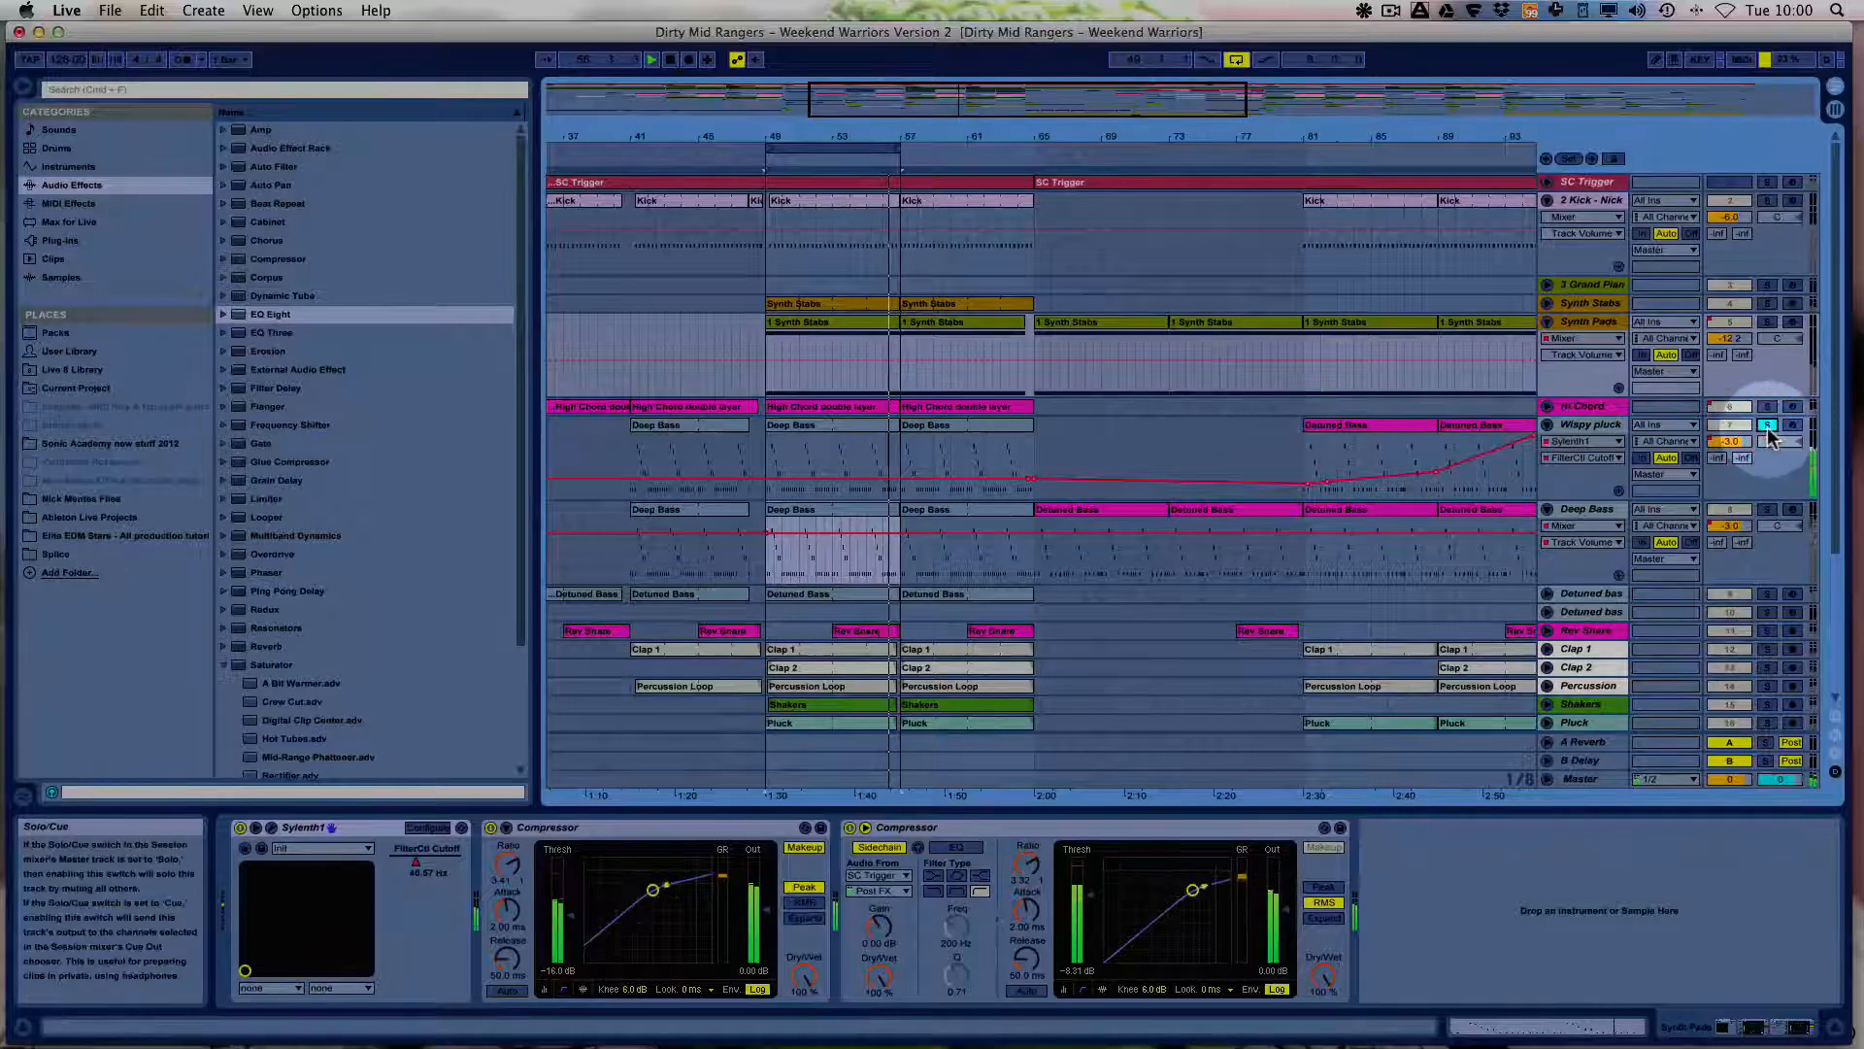
{"action": "left_click", "coordinate": [1768, 406]}
Solo and unfold the upper Detuned bass track to examine its volume and device chain.
{"action": "scroll", "coordinate": [1695, 485], "scroll_direction": "down", "scroll_amount": 5}
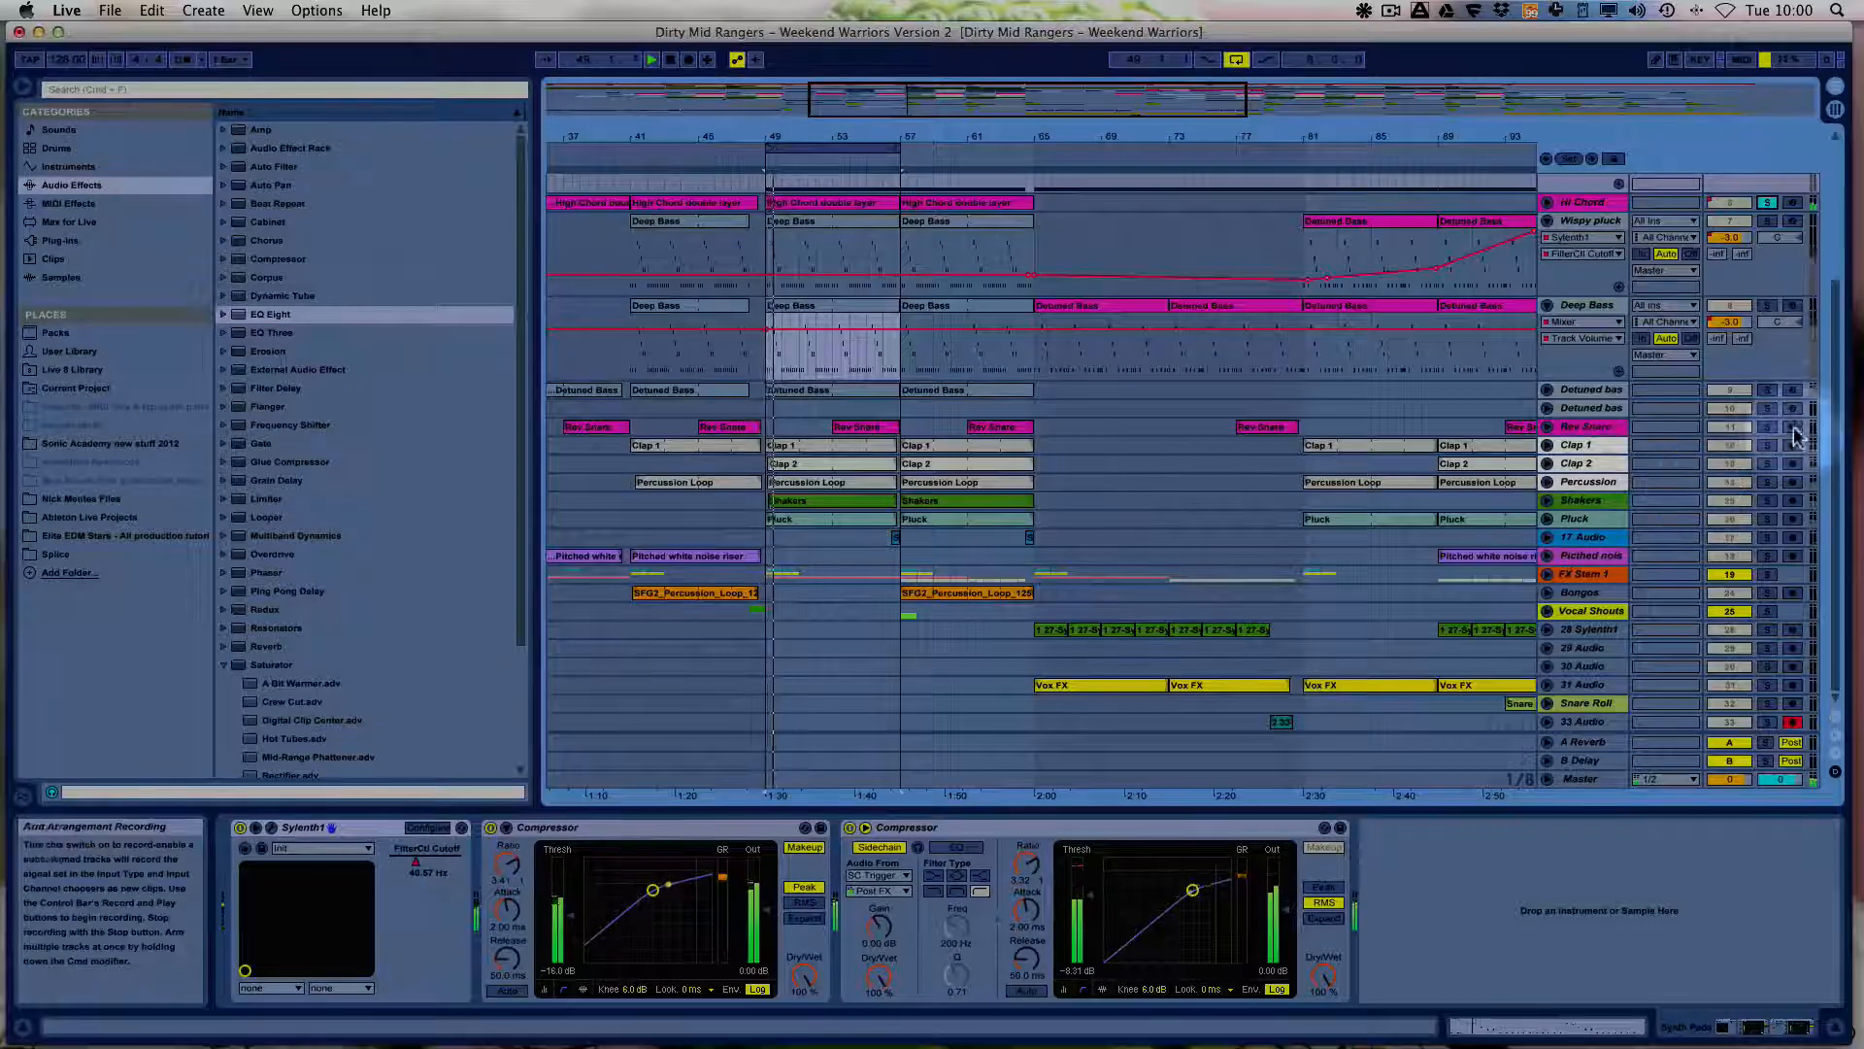
{"action": "left_click", "coordinate": [1588, 390]}
{"action": "left_click", "coordinate": [1547, 390]}
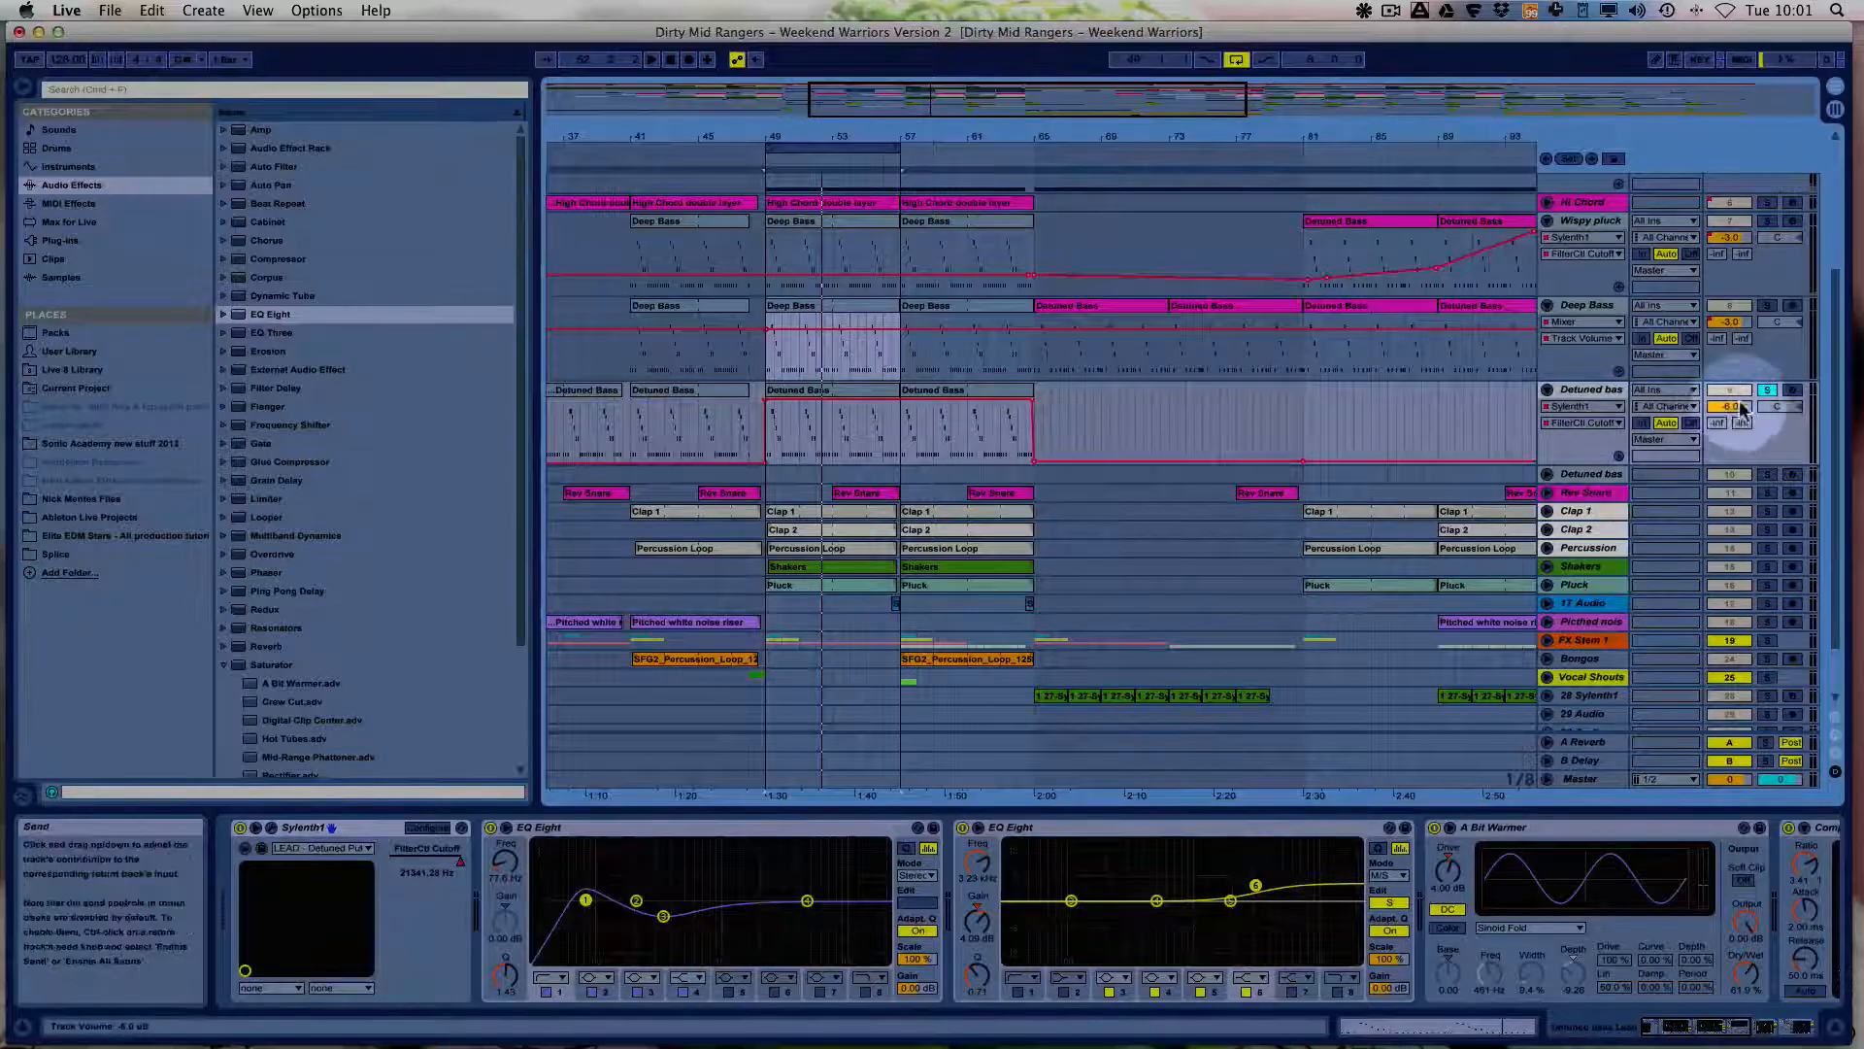
Try adjusting the filter cutoff in the upper Detuned bass track's Sylenth1 editor while the loop plays.
{"action": "left_click", "coordinate": [271, 827]}
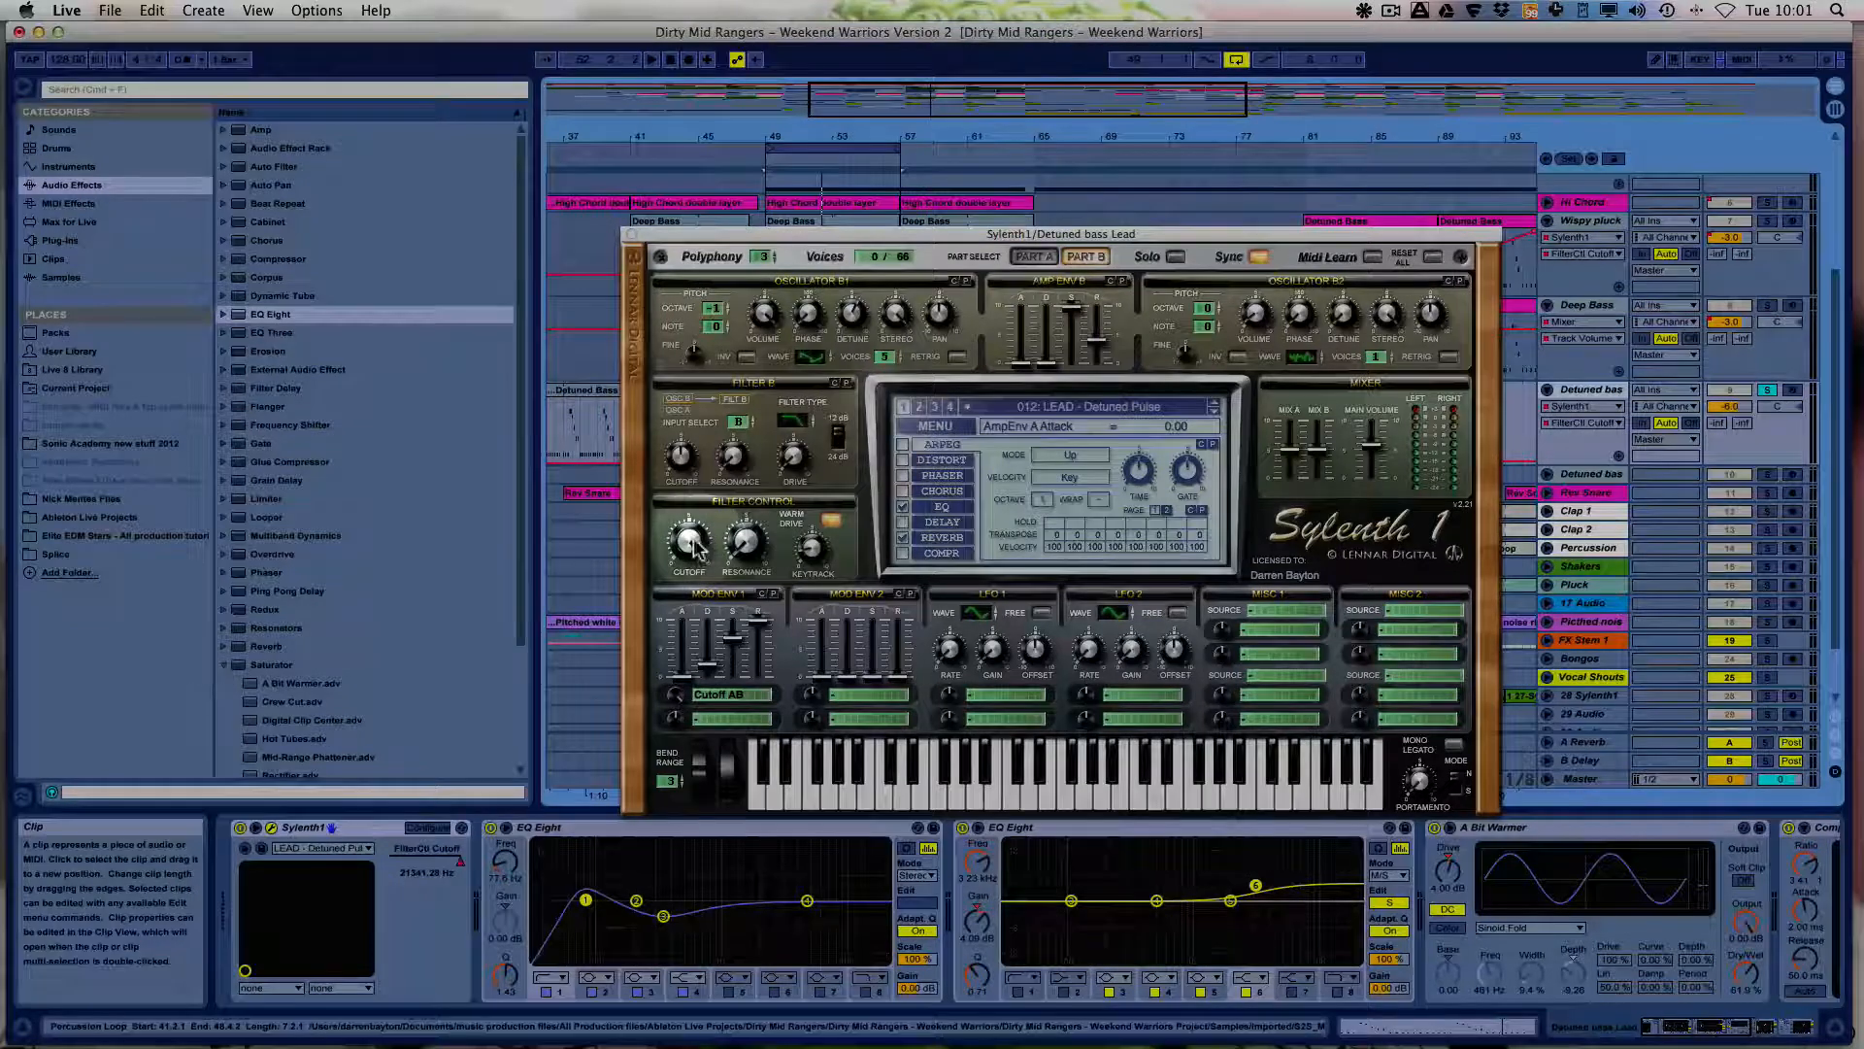
{"action": "left_click_drag", "start_coordinate": [695, 538], "coordinate": [724, 860]}
{"action": "key", "text": "space"}
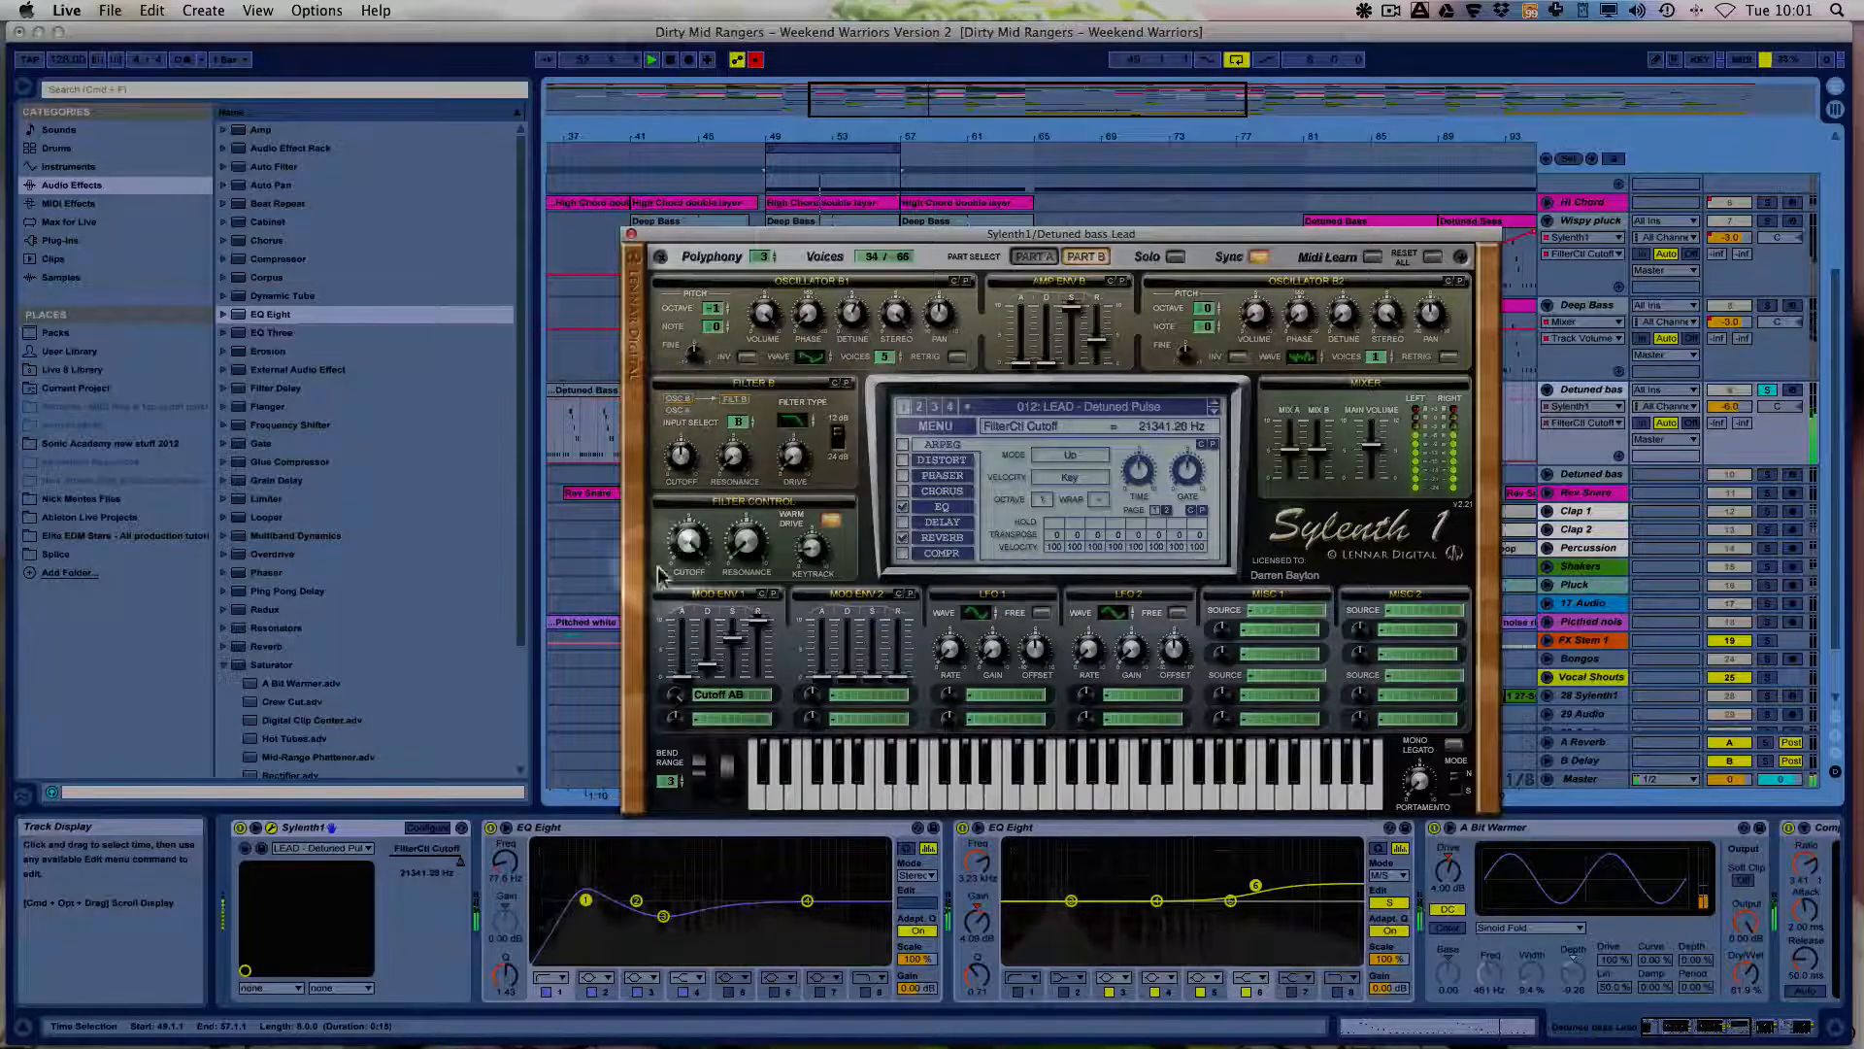
{"action": "left_click", "coordinate": [631, 234]}
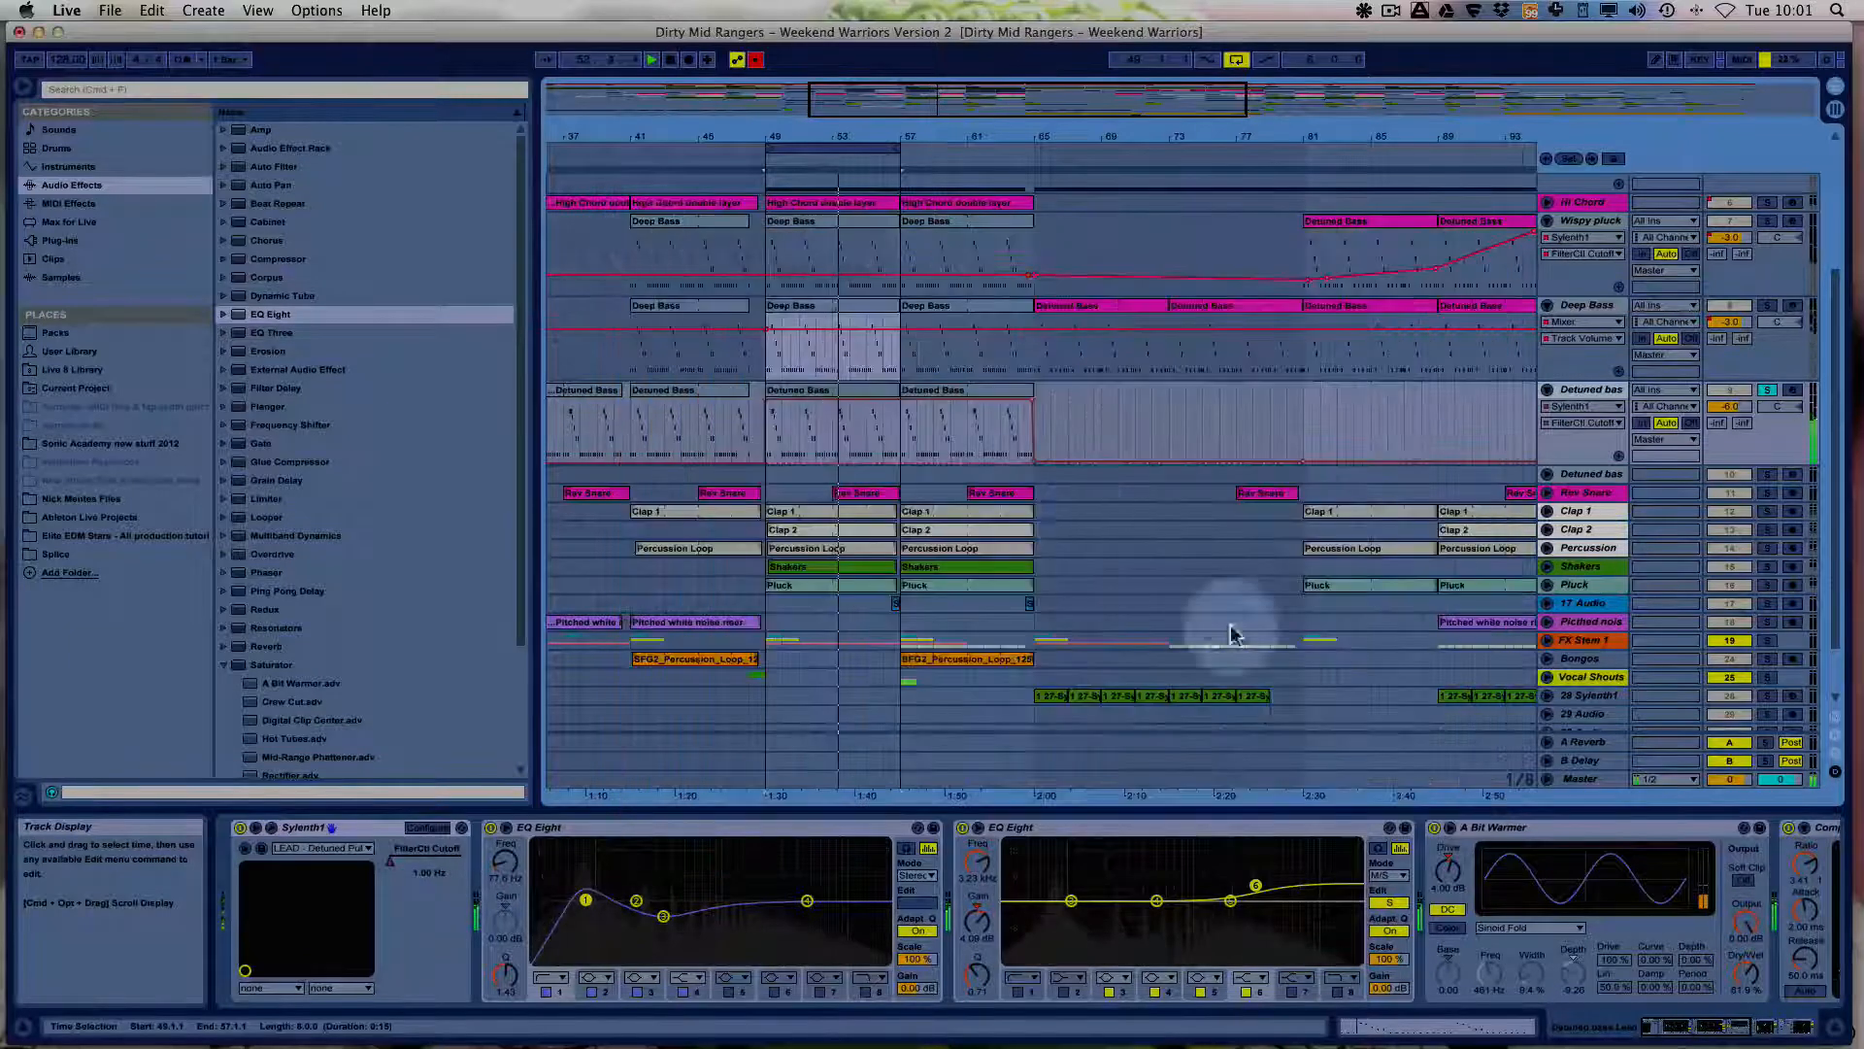
Bypass and re-enable A Bit Warmer and both EQ Eights on the Detuned bass one by one to compare levels.
{"action": "left_click", "coordinate": [1433, 833]}
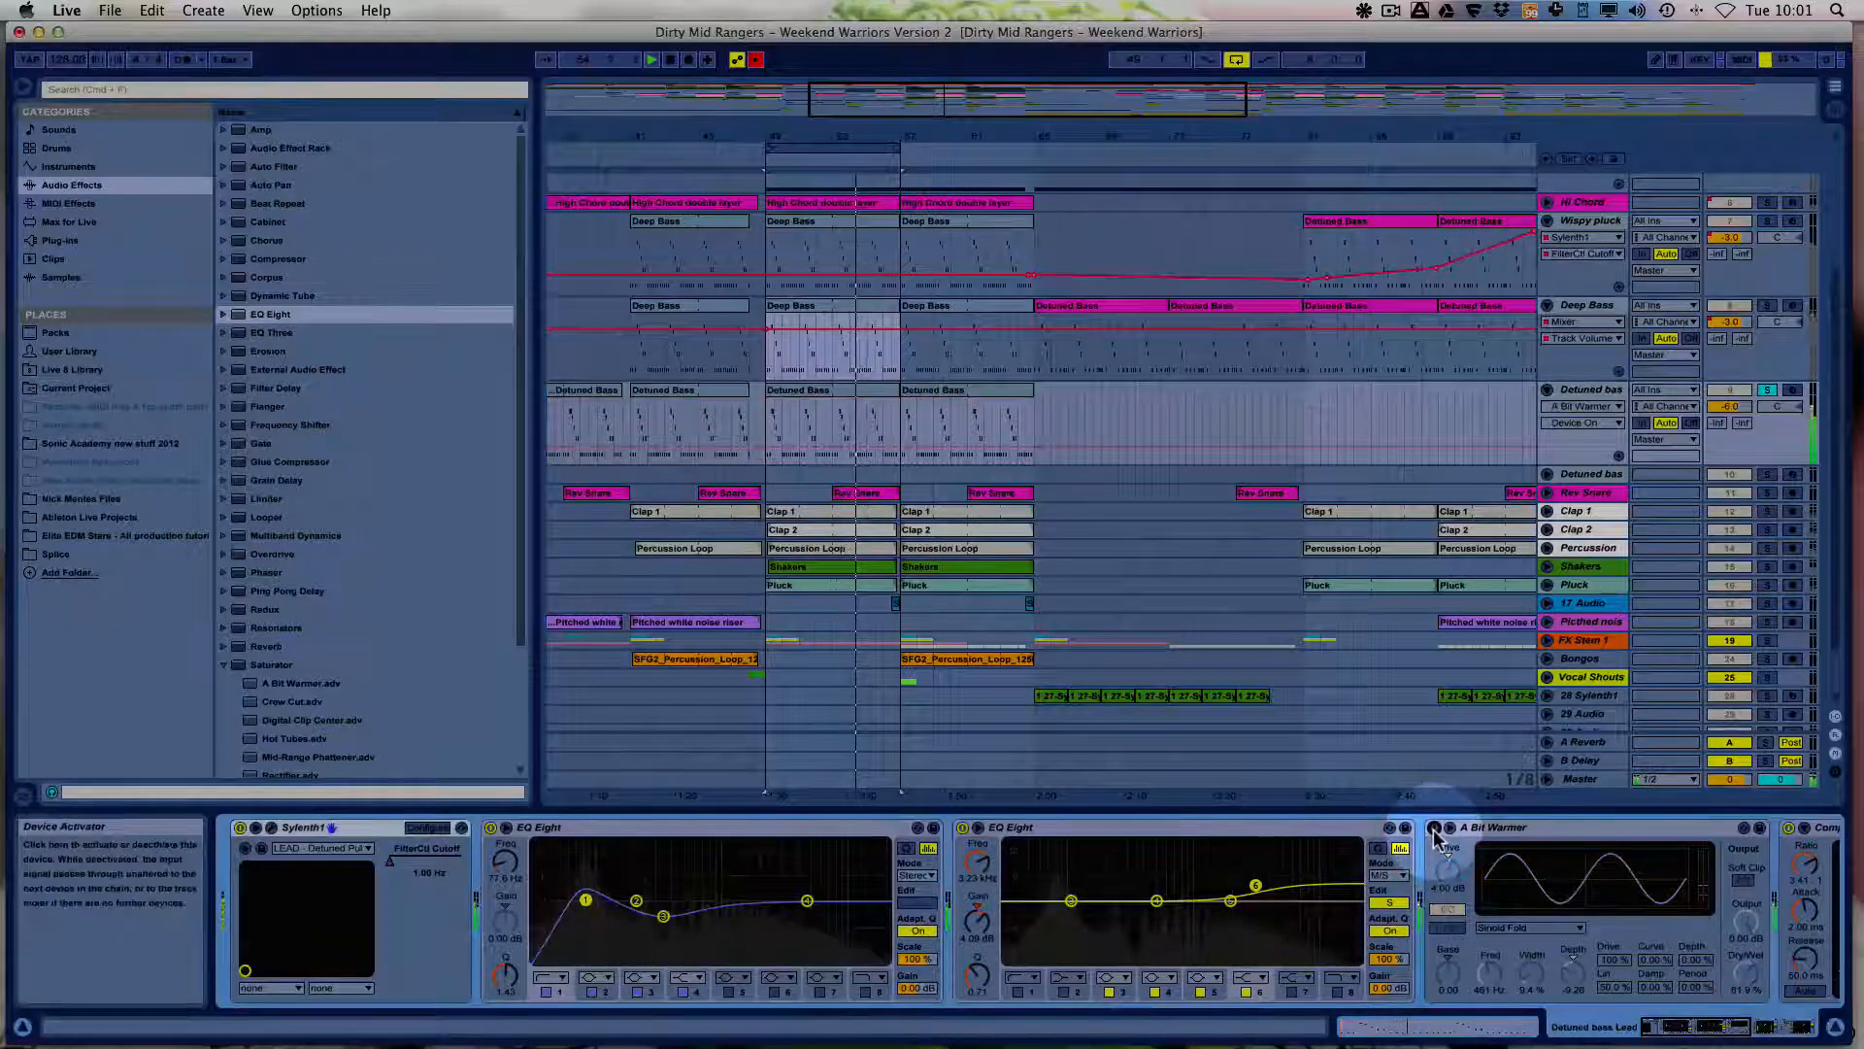
{"action": "left_click", "coordinate": [1687, 1032]}
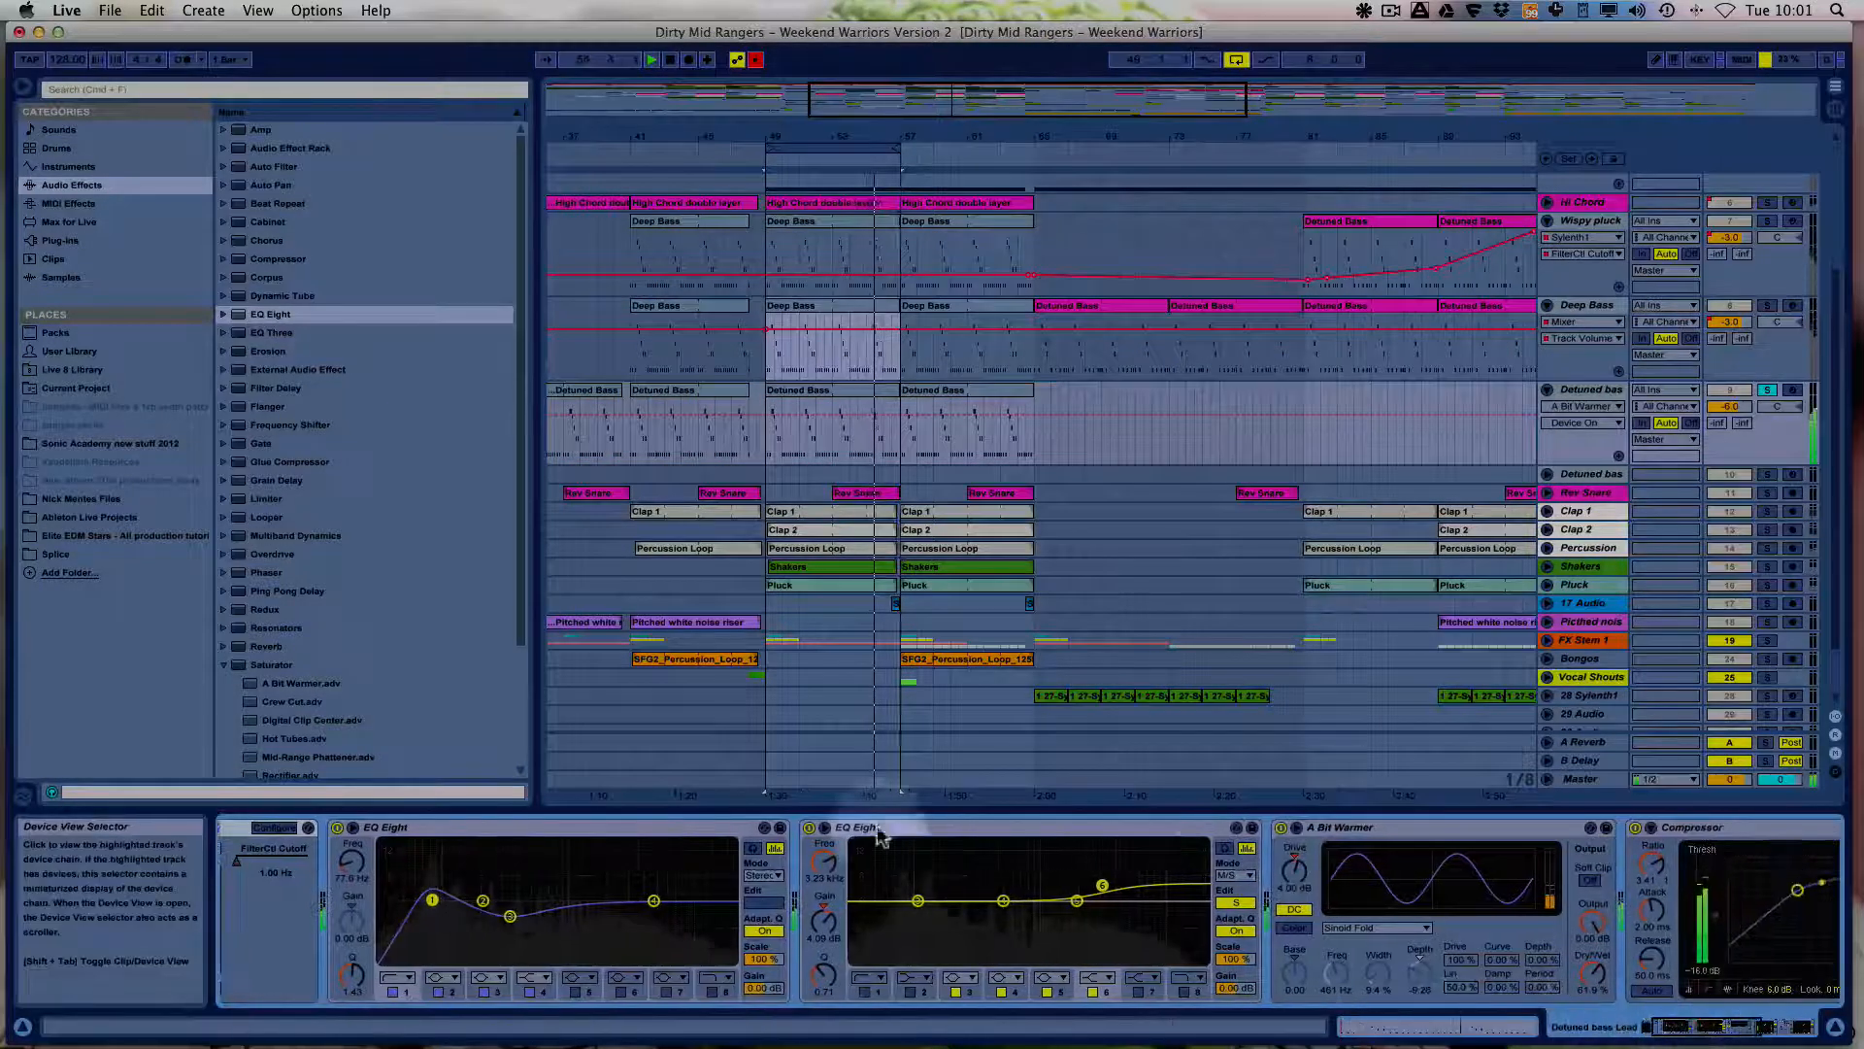
{"action": "left_click", "coordinate": [337, 828]}
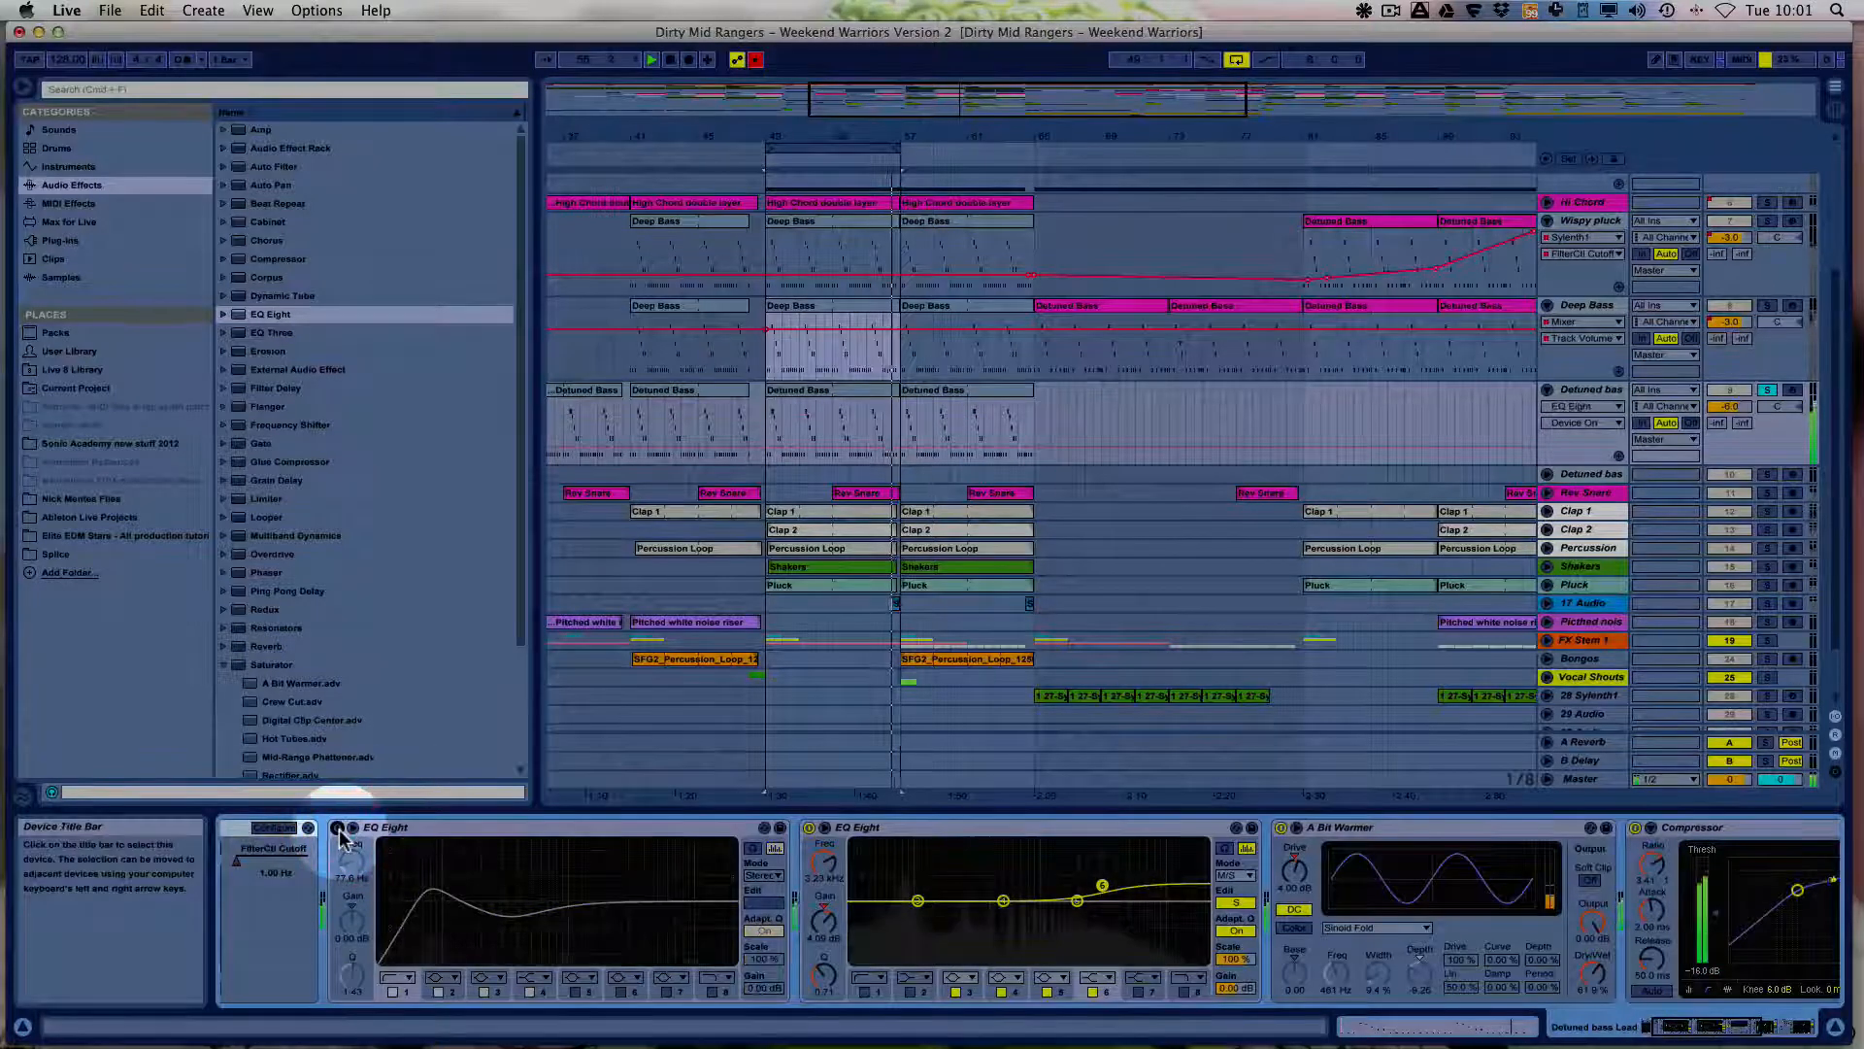
{"action": "left_click", "coordinate": [338, 828]}
{"action": "left_click", "coordinate": [809, 828]}
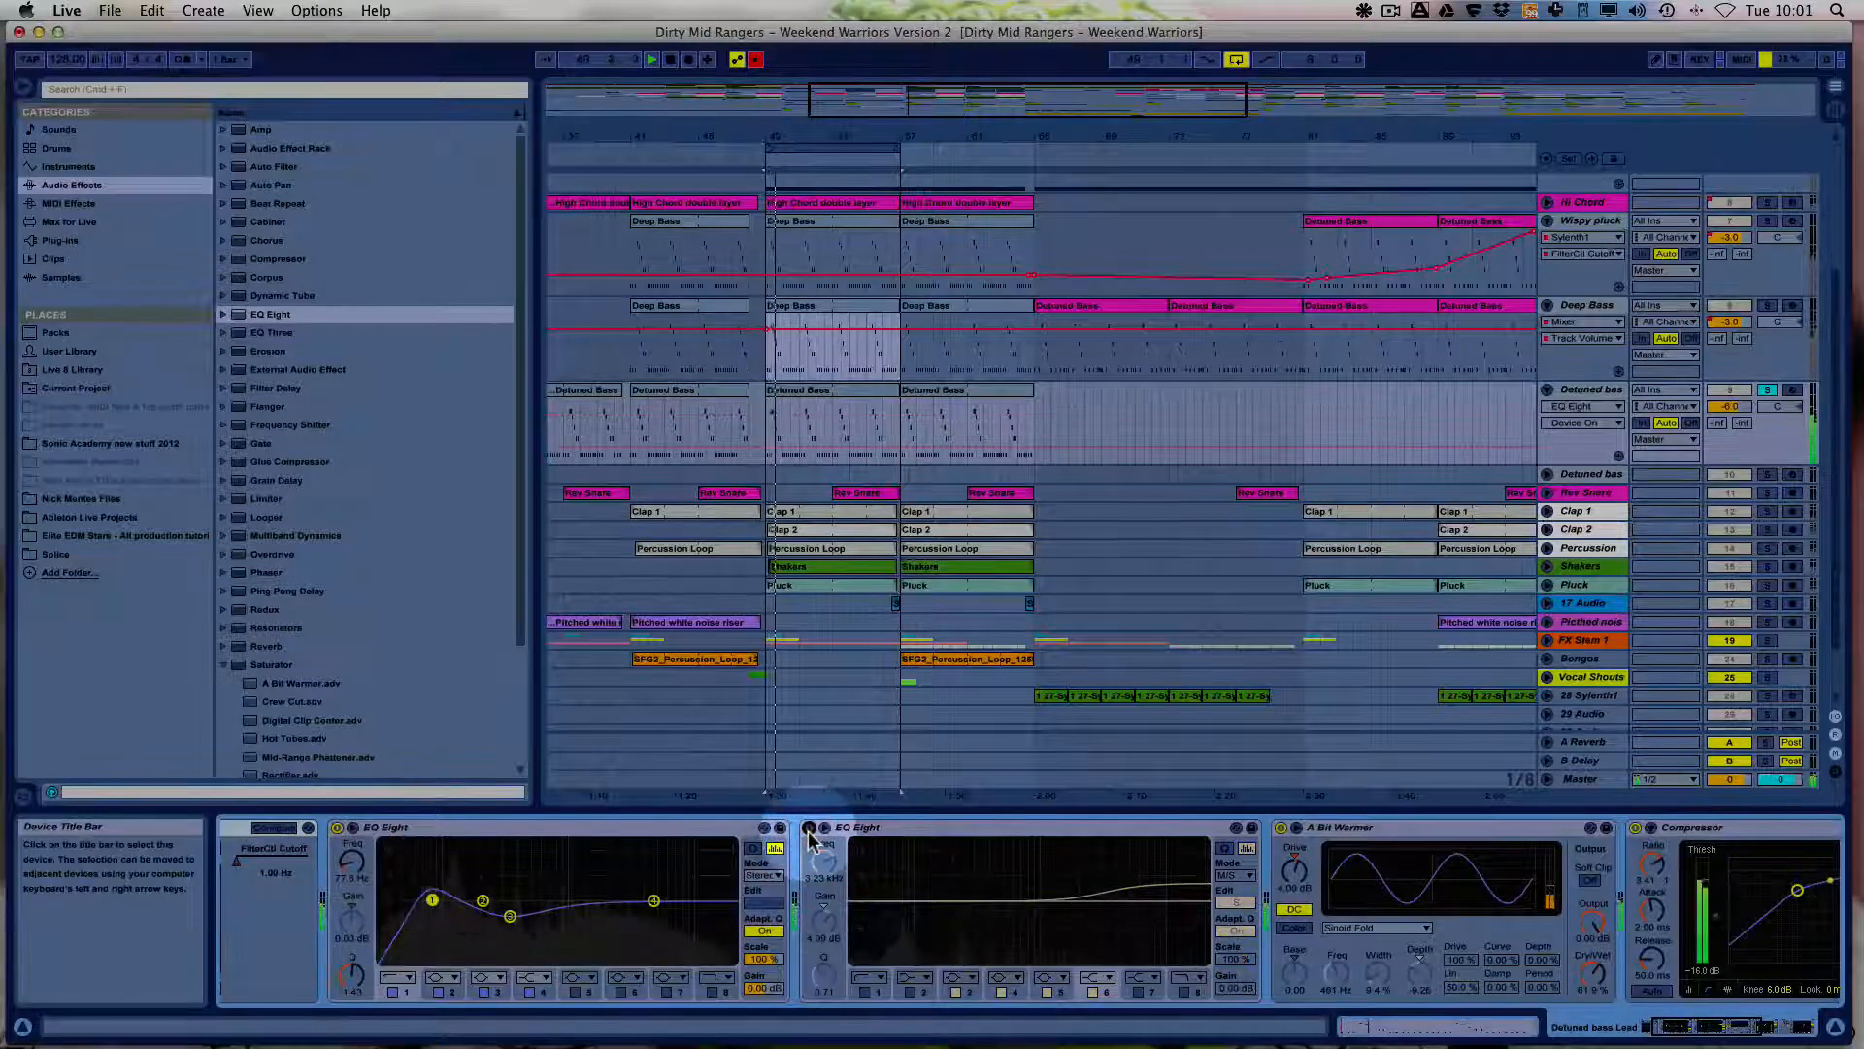
{"action": "left_click", "coordinate": [809, 828]}
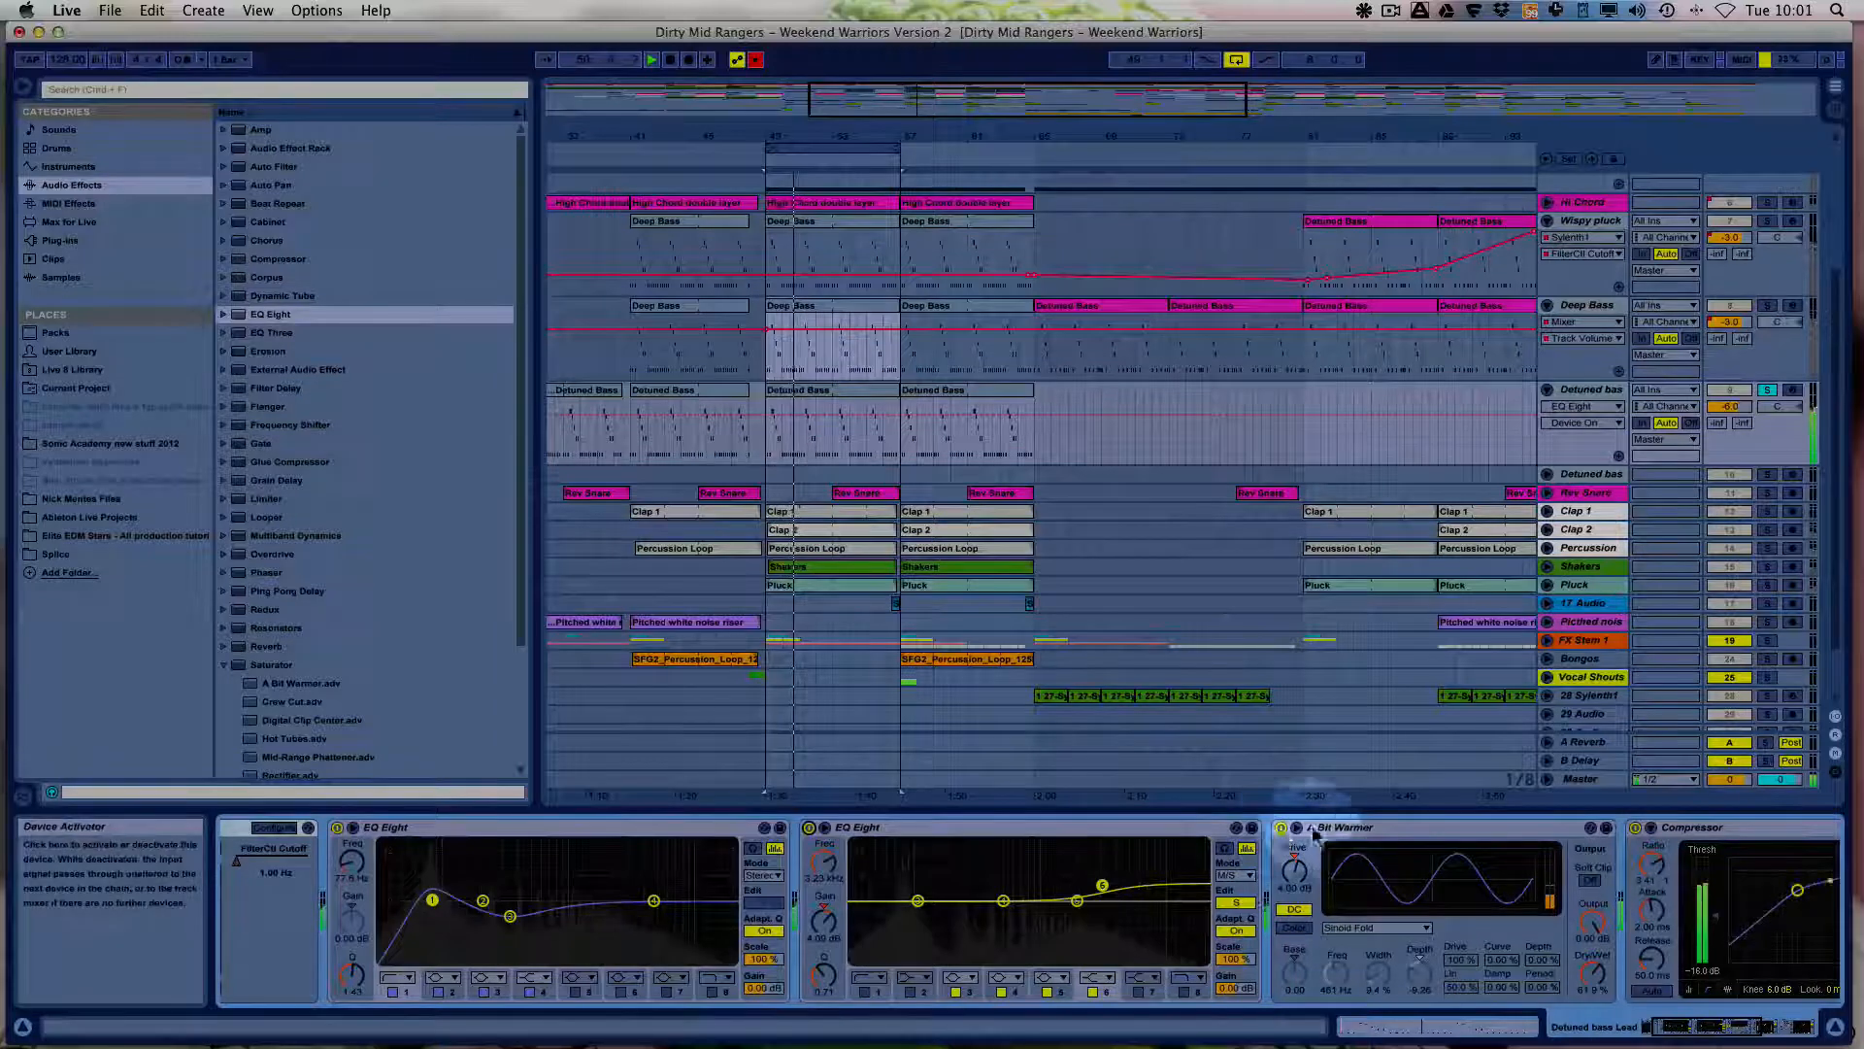
Bypass and re-enable the two Compressors on the Detuned bass track to check their effect on its level.
{"action": "left_click", "coordinate": [1637, 828]}
{"action": "left_click_drag", "start_coordinate": [1726, 1026], "coordinate": [1774, 1025]}
{"action": "left_click", "coordinate": [1233, 829]}
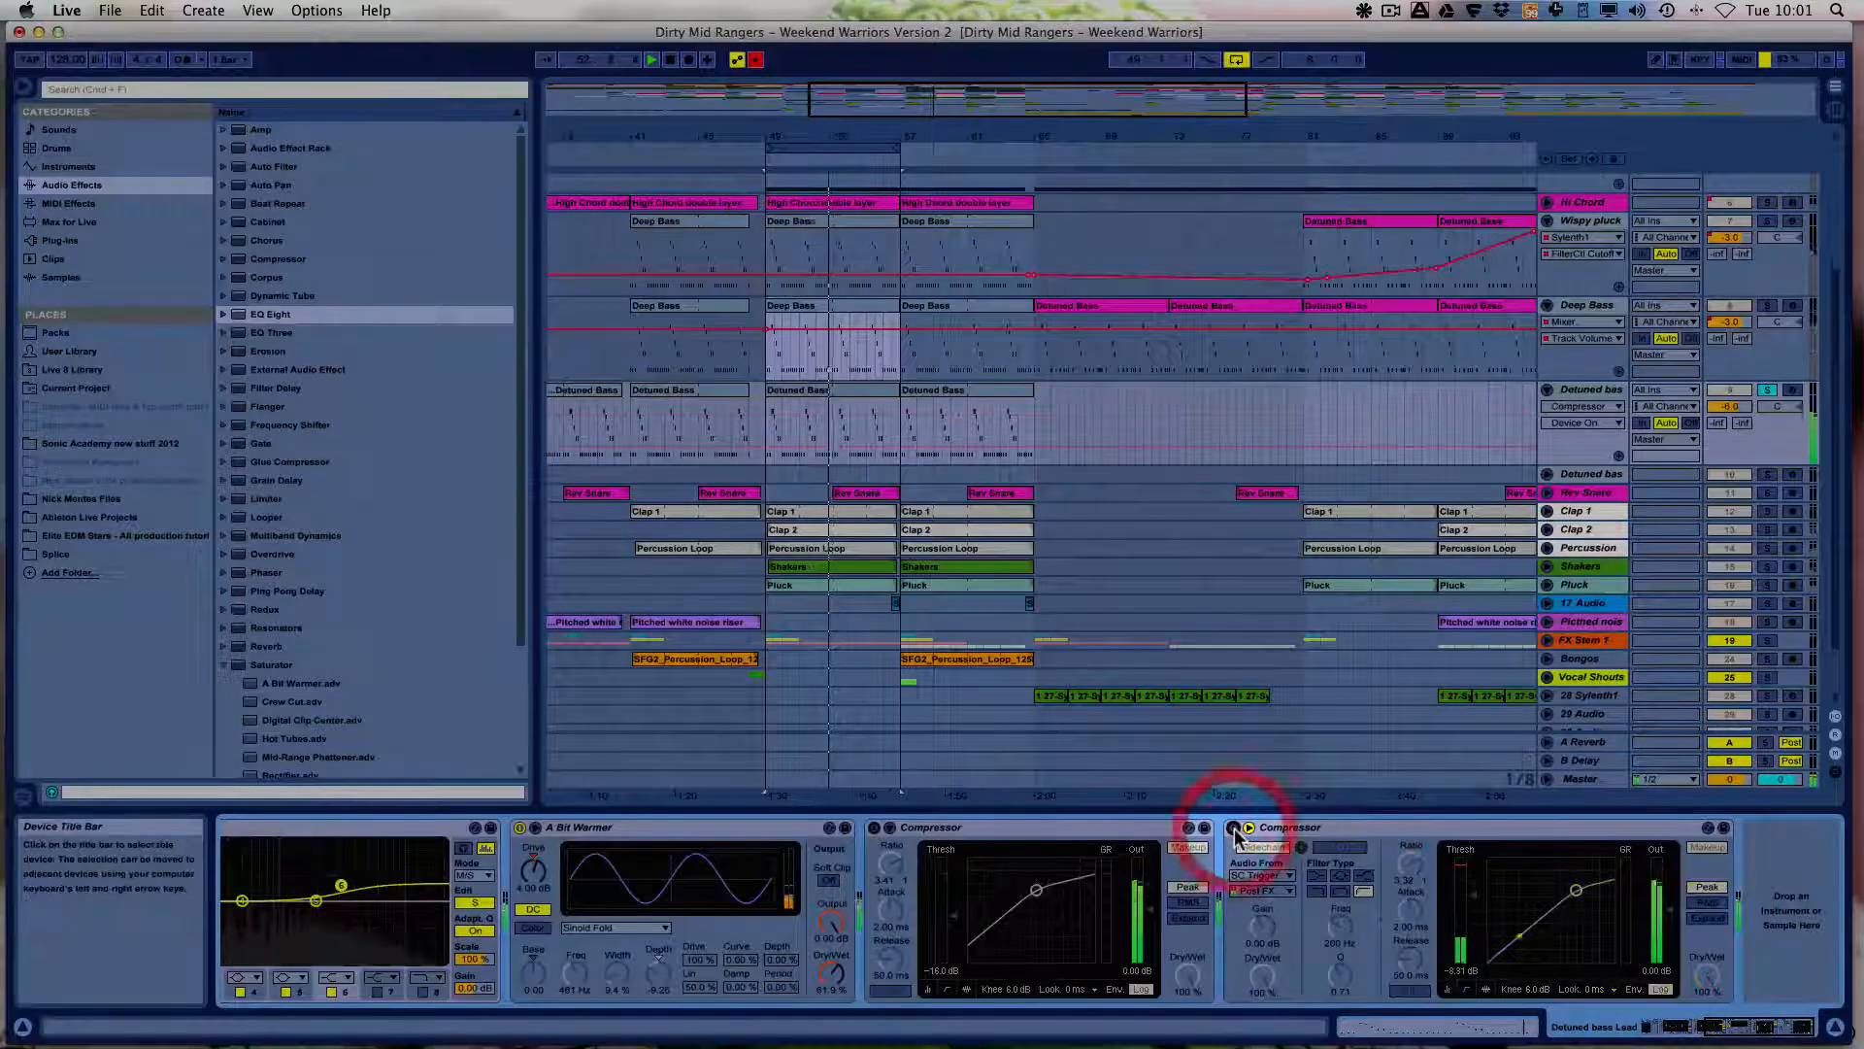
{"action": "left_click", "coordinate": [1233, 829]}
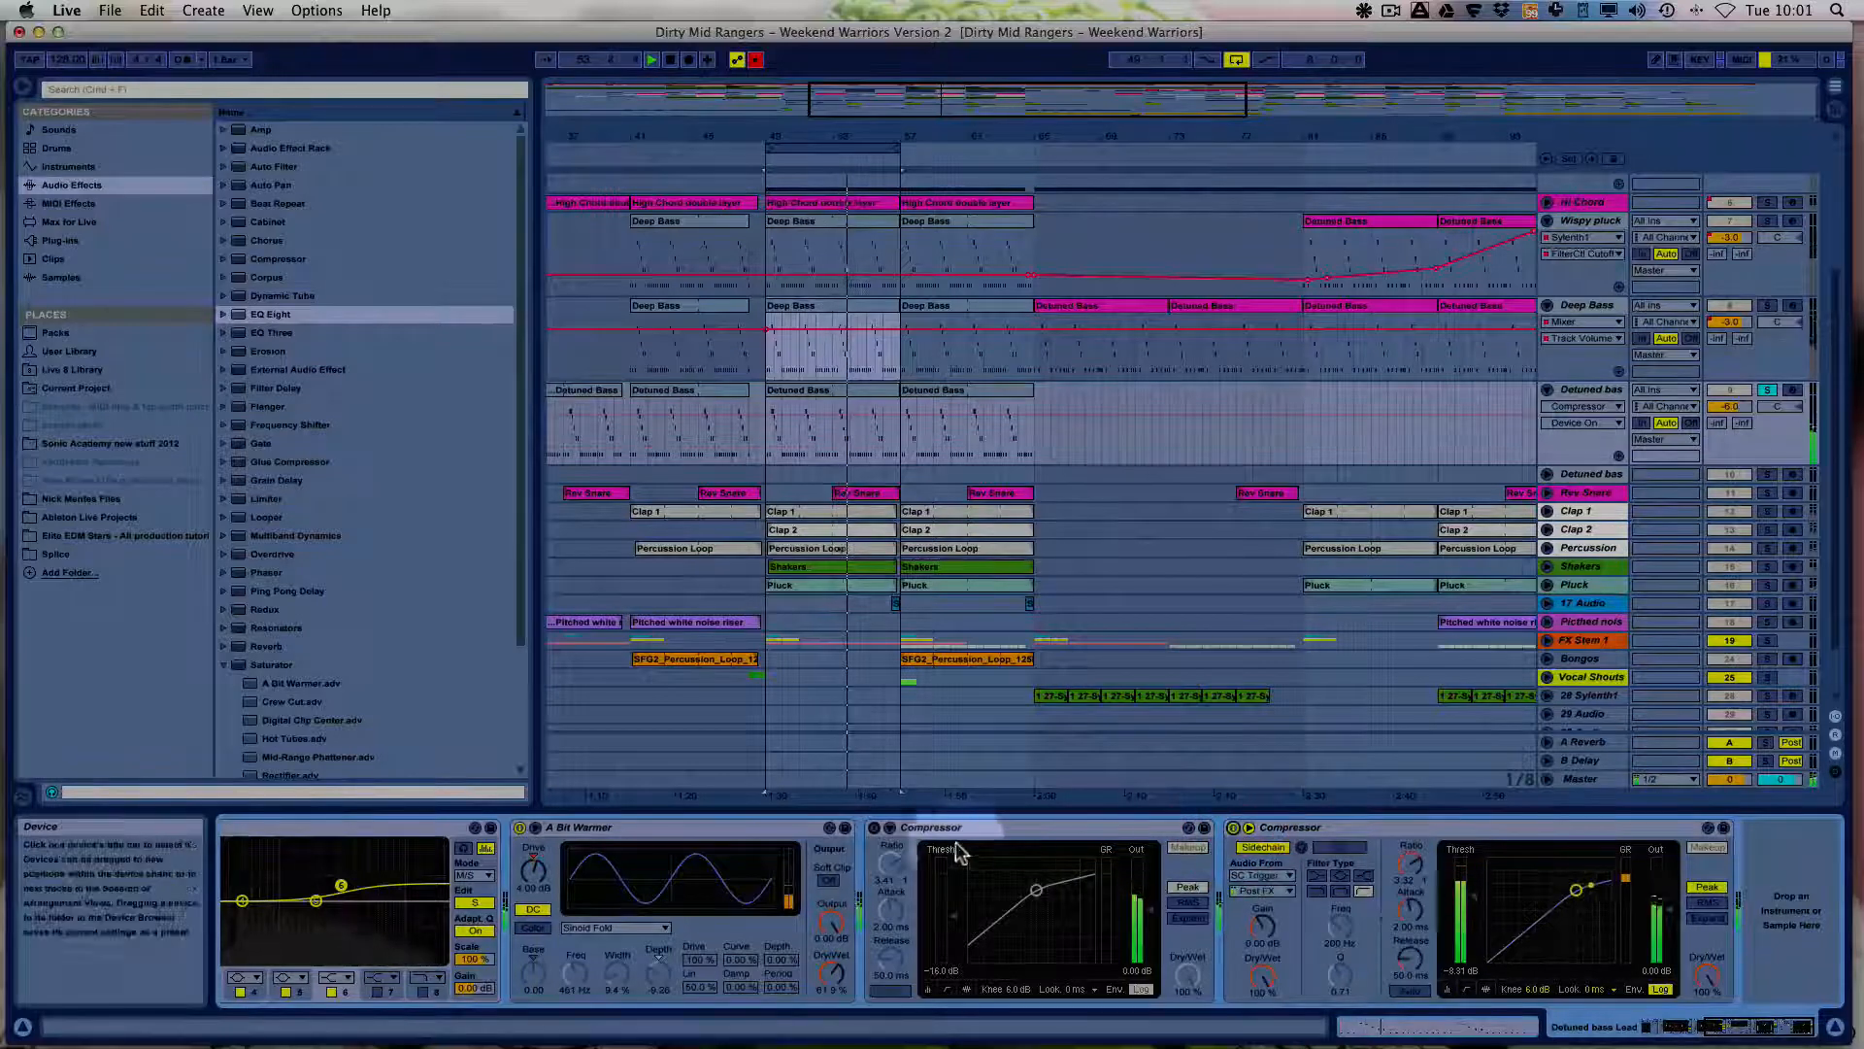
{"action": "left_click", "coordinate": [875, 829]}
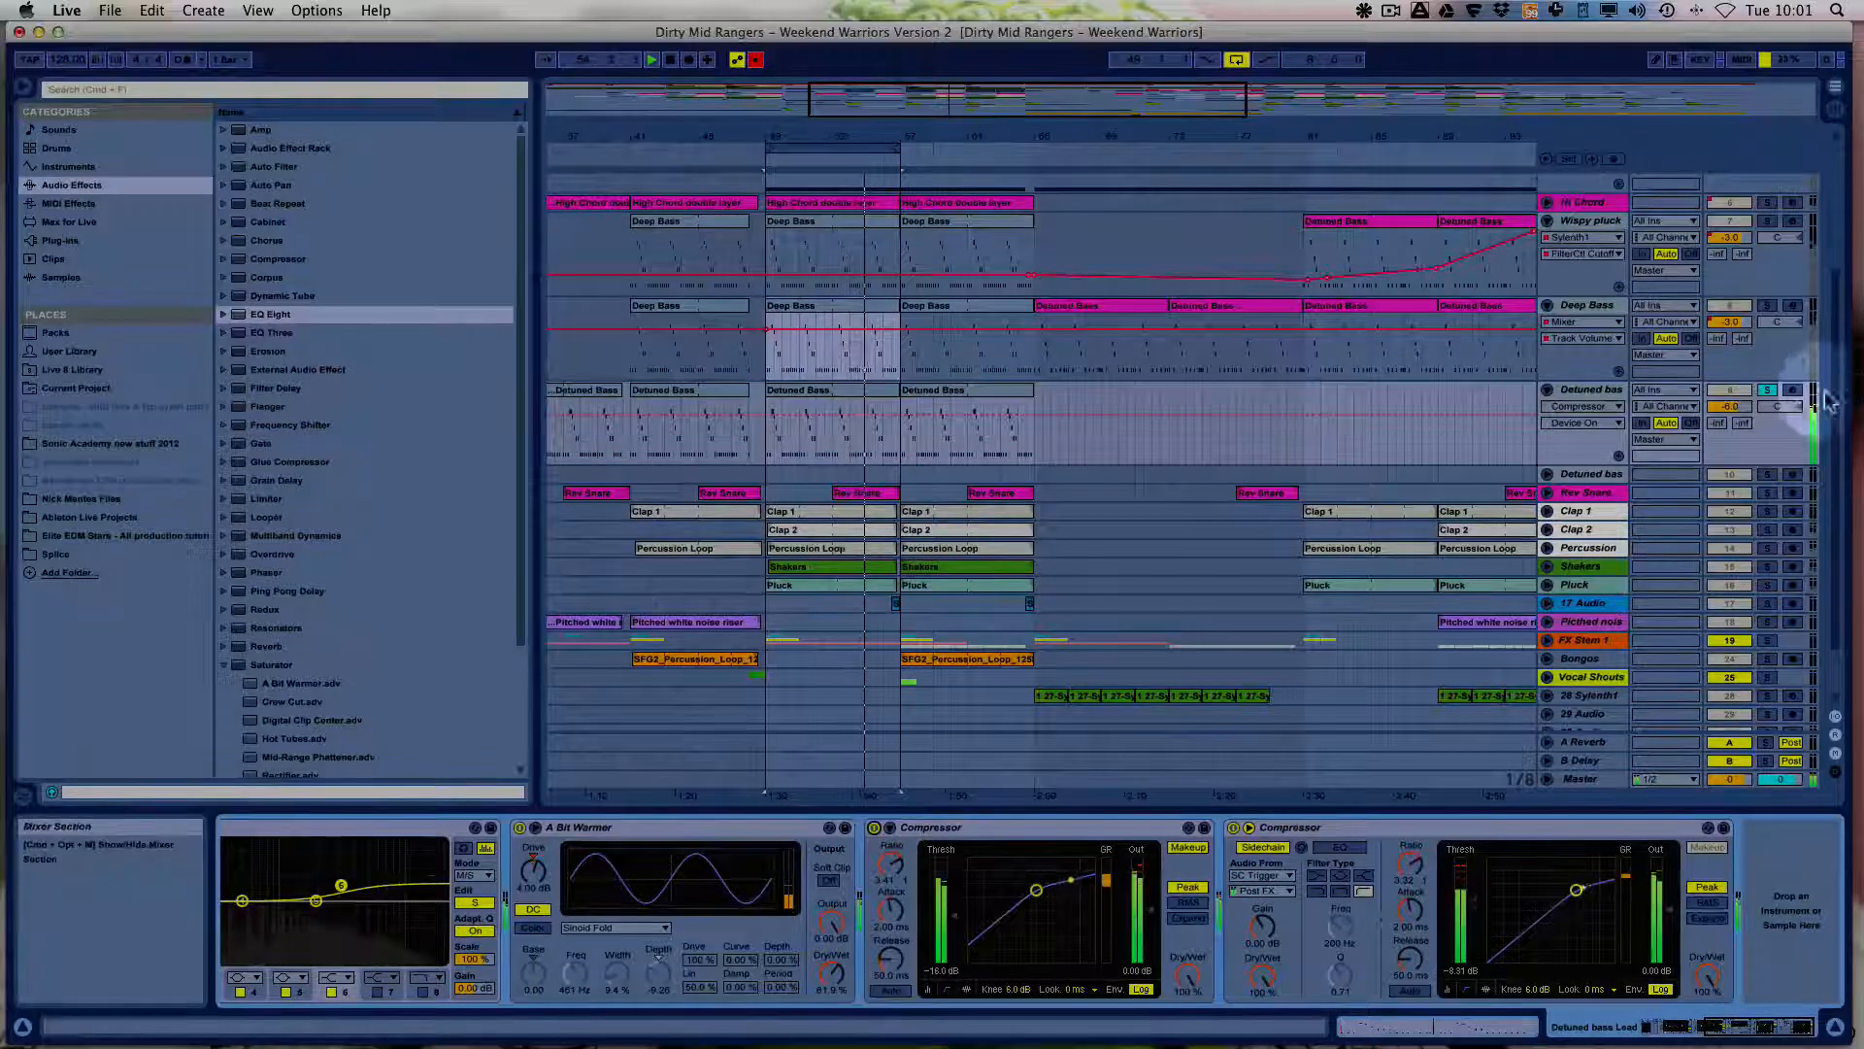
Unsolo the Detuned bass, extend the loop to bars 49 to 65, and re-enable the overridden automation.
{"action": "left_click", "coordinate": [1766, 391]}
{"action": "left_click_drag", "start_coordinate": [791, 144], "coordinate": [926, 134]}
{"action": "left_click_drag", "start_coordinate": [1085, 147], "coordinate": [1304, 160]}
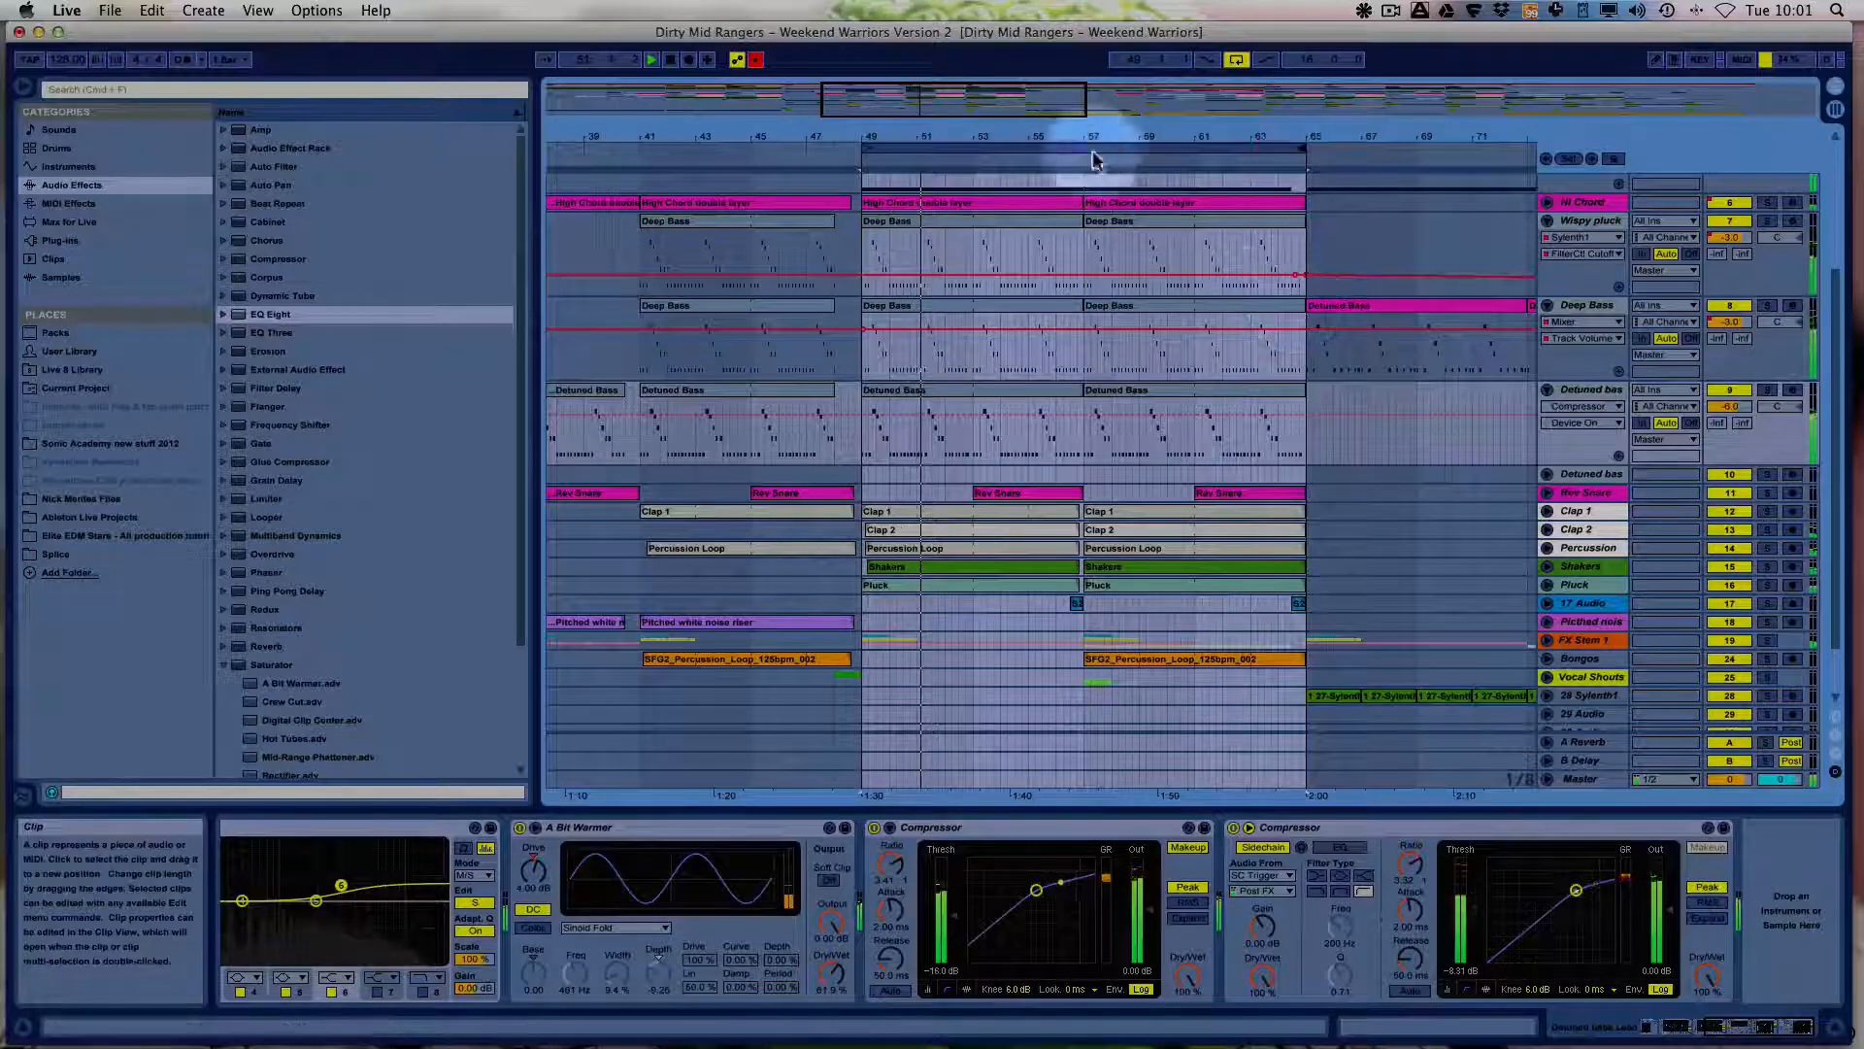
{"action": "left_click", "coordinate": [756, 63]}
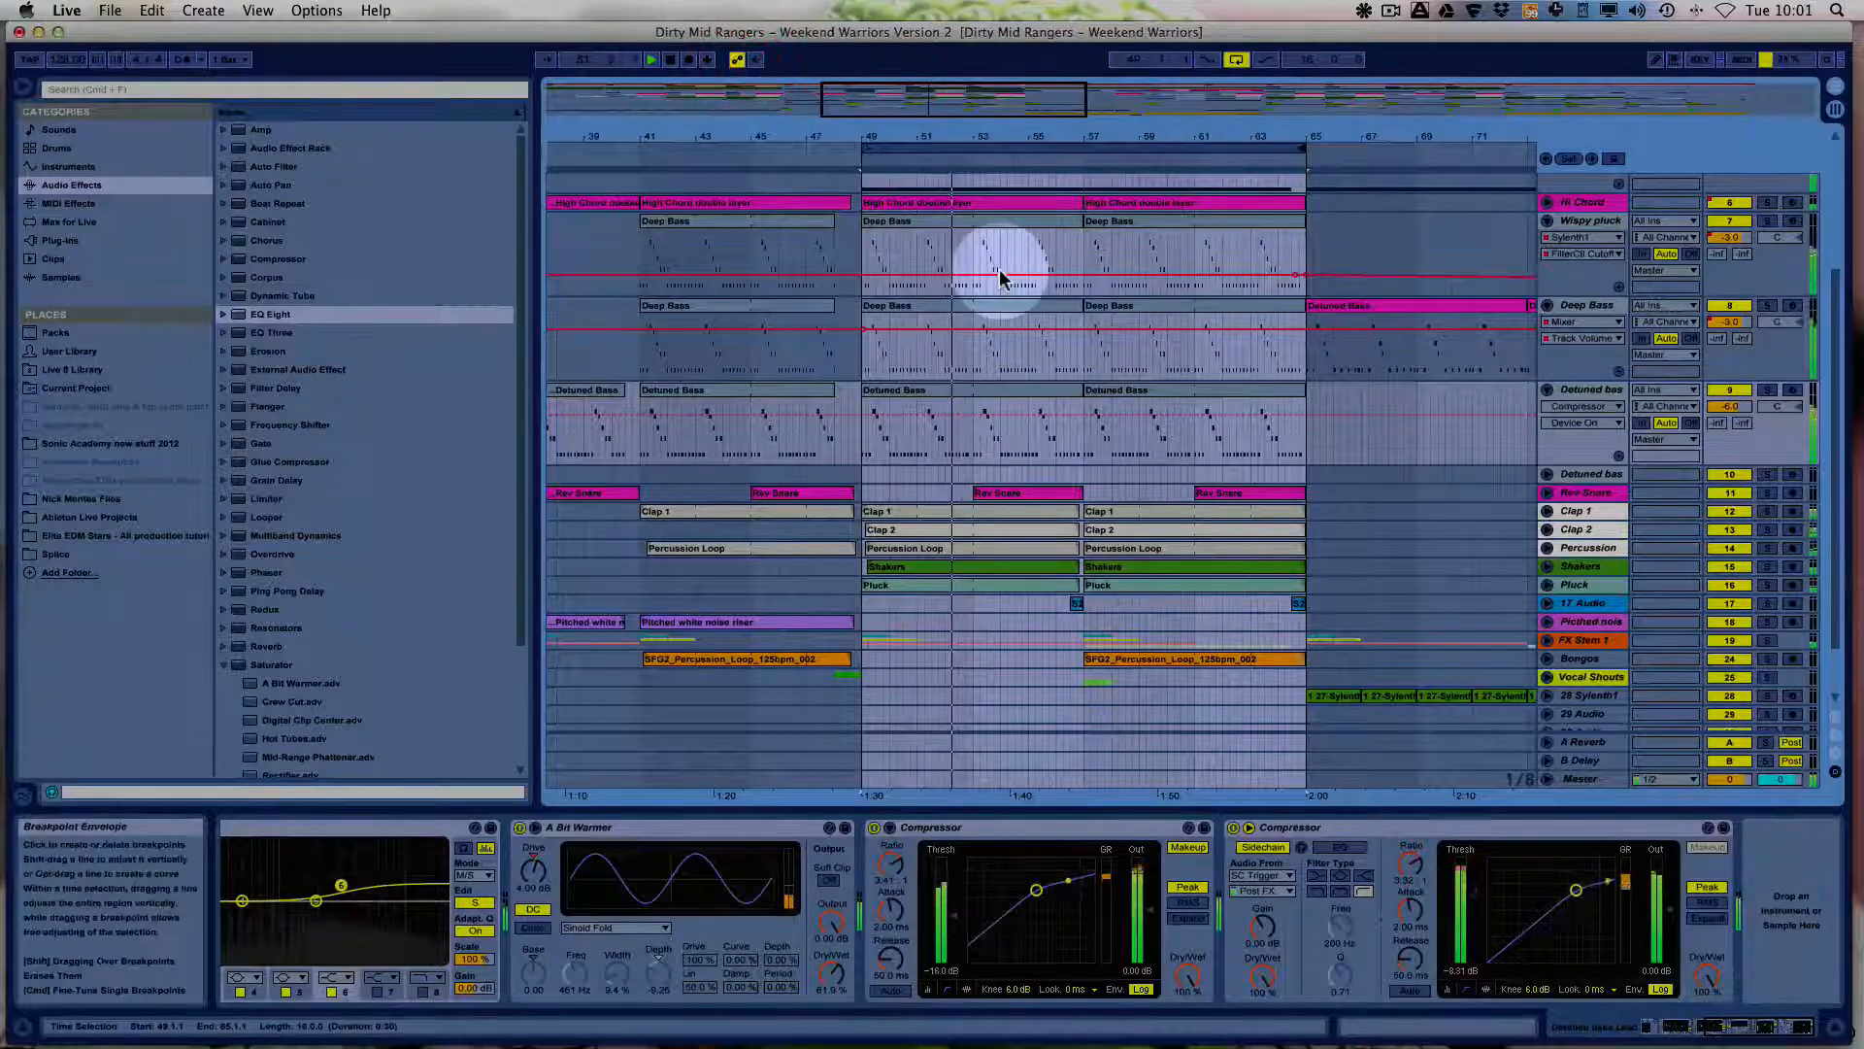
Set the Kick track's Compressor to a 3.00:1 ratio and a -13.4 dB threshold.
{"action": "scroll", "coordinate": [1301, 500], "scroll_direction": "down", "scroll_amount": 3}
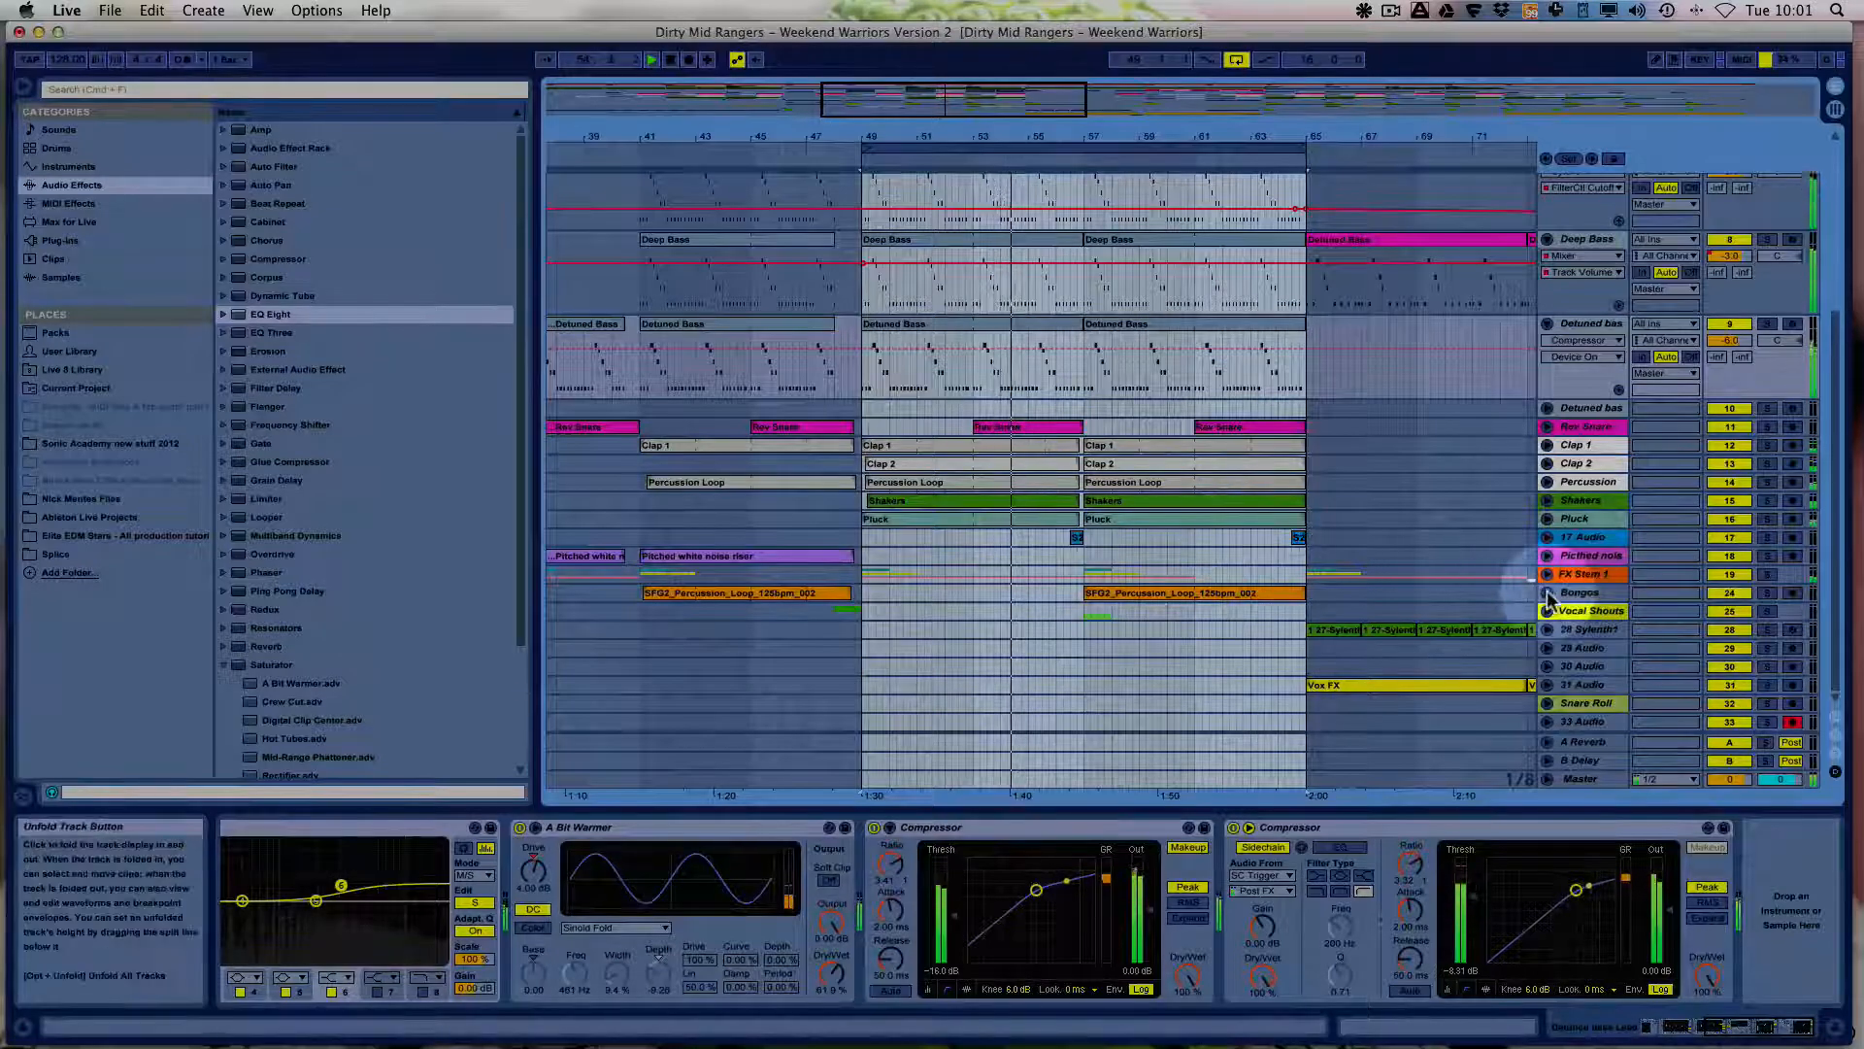
{"action": "scroll", "coordinate": [1398, 491], "scroll_direction": "up", "scroll_amount": 2}
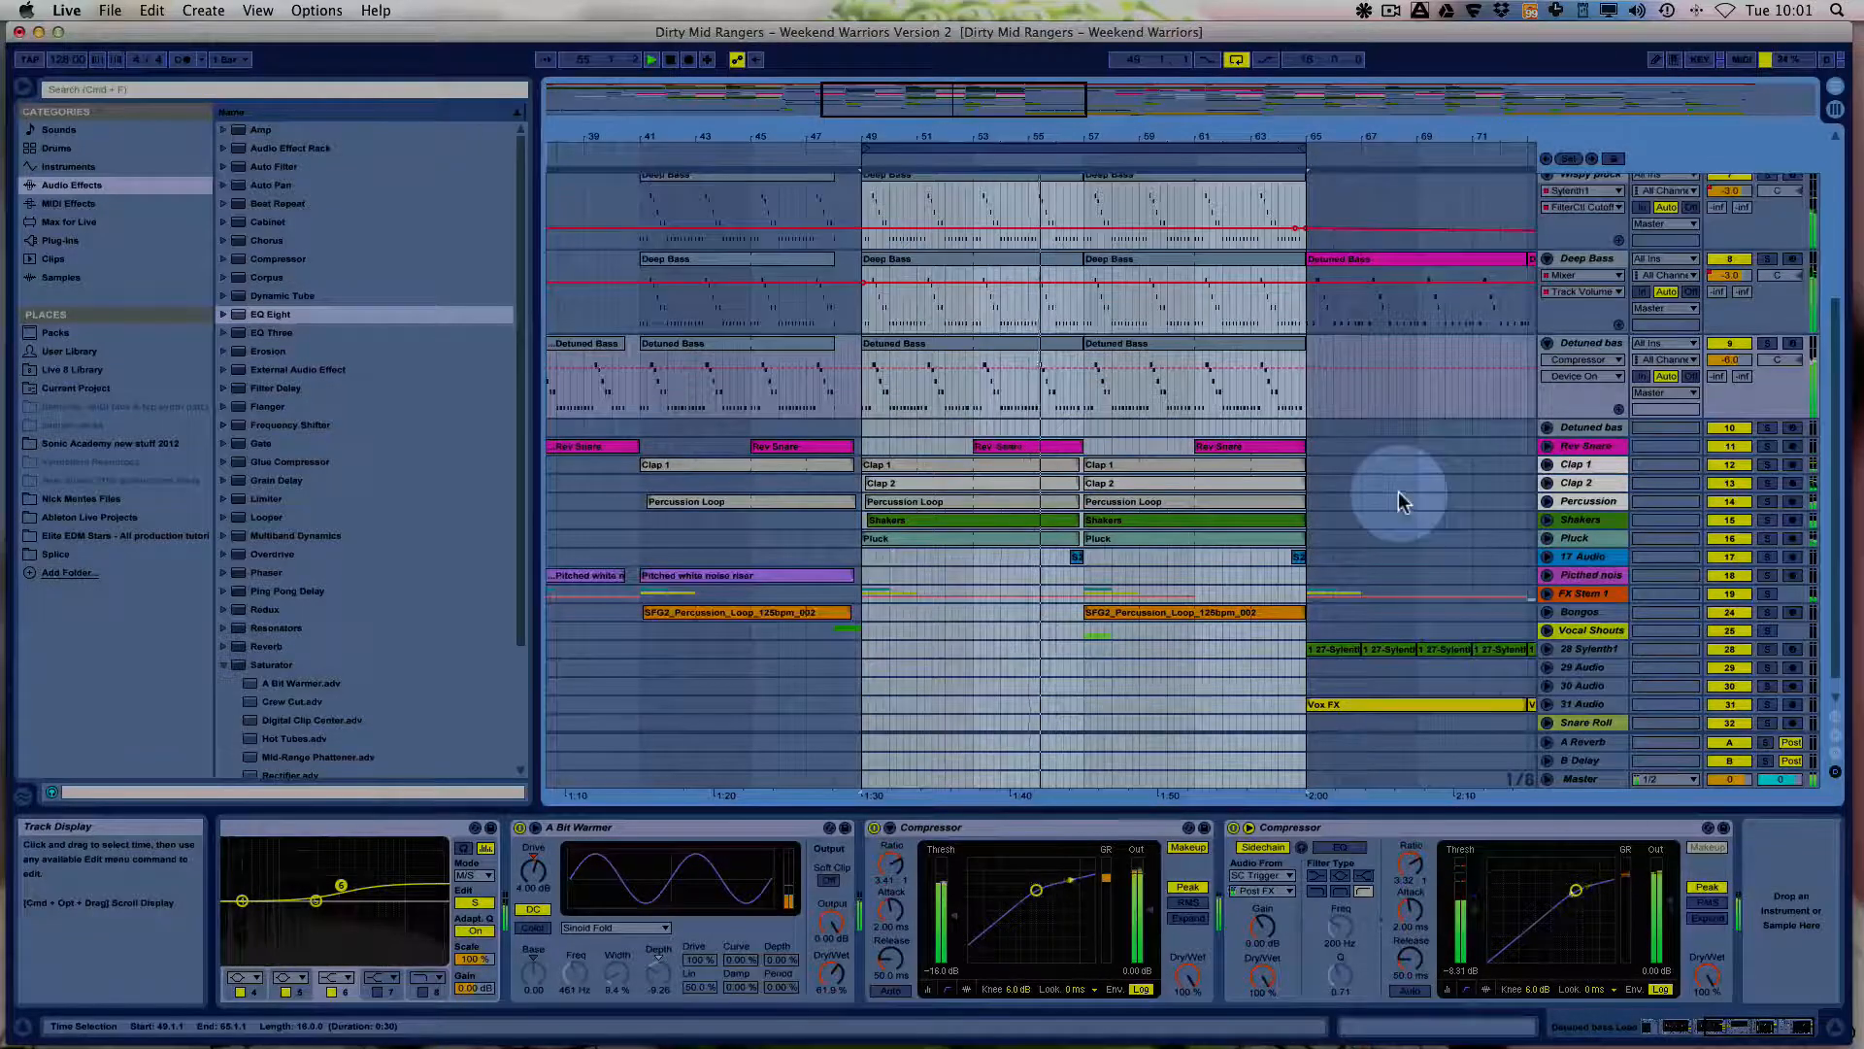
{"action": "scroll", "coordinate": [1398, 491], "scroll_direction": "up", "scroll_amount": 2}
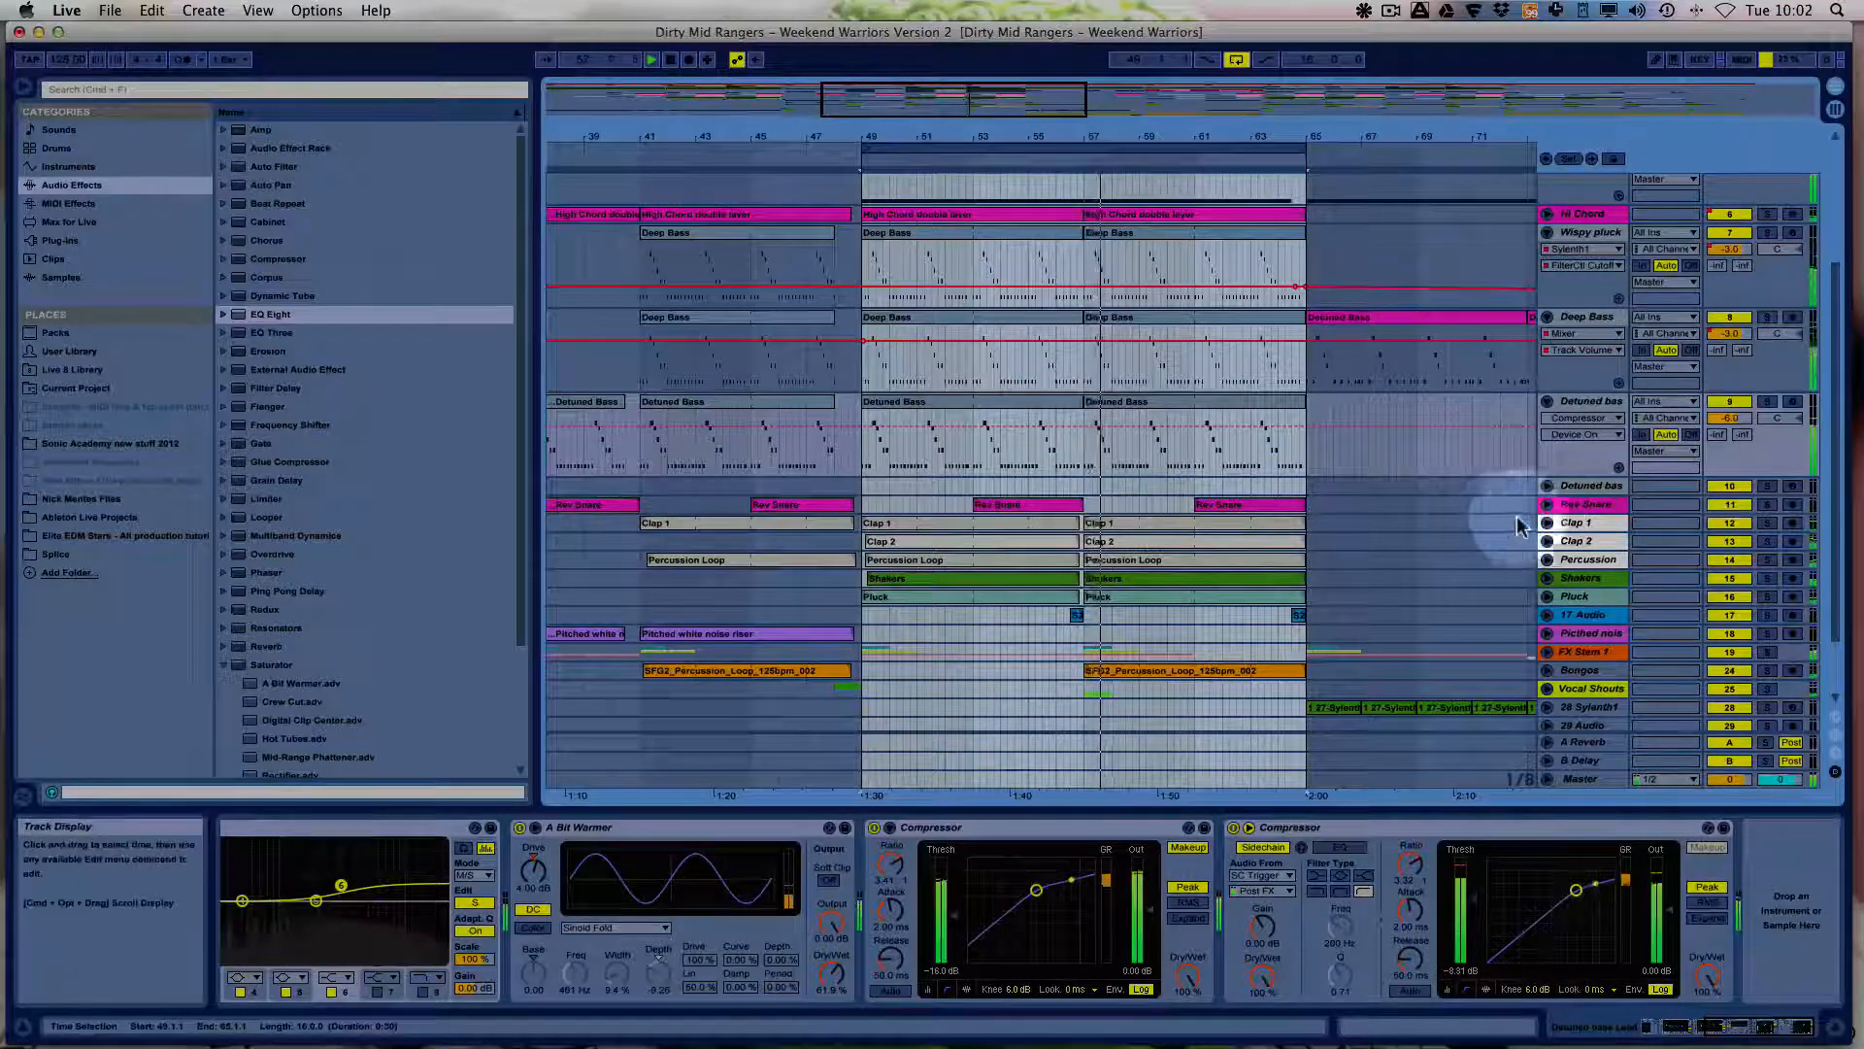
{"action": "scroll", "coordinate": [1444, 445], "scroll_direction": "up", "scroll_amount": 10}
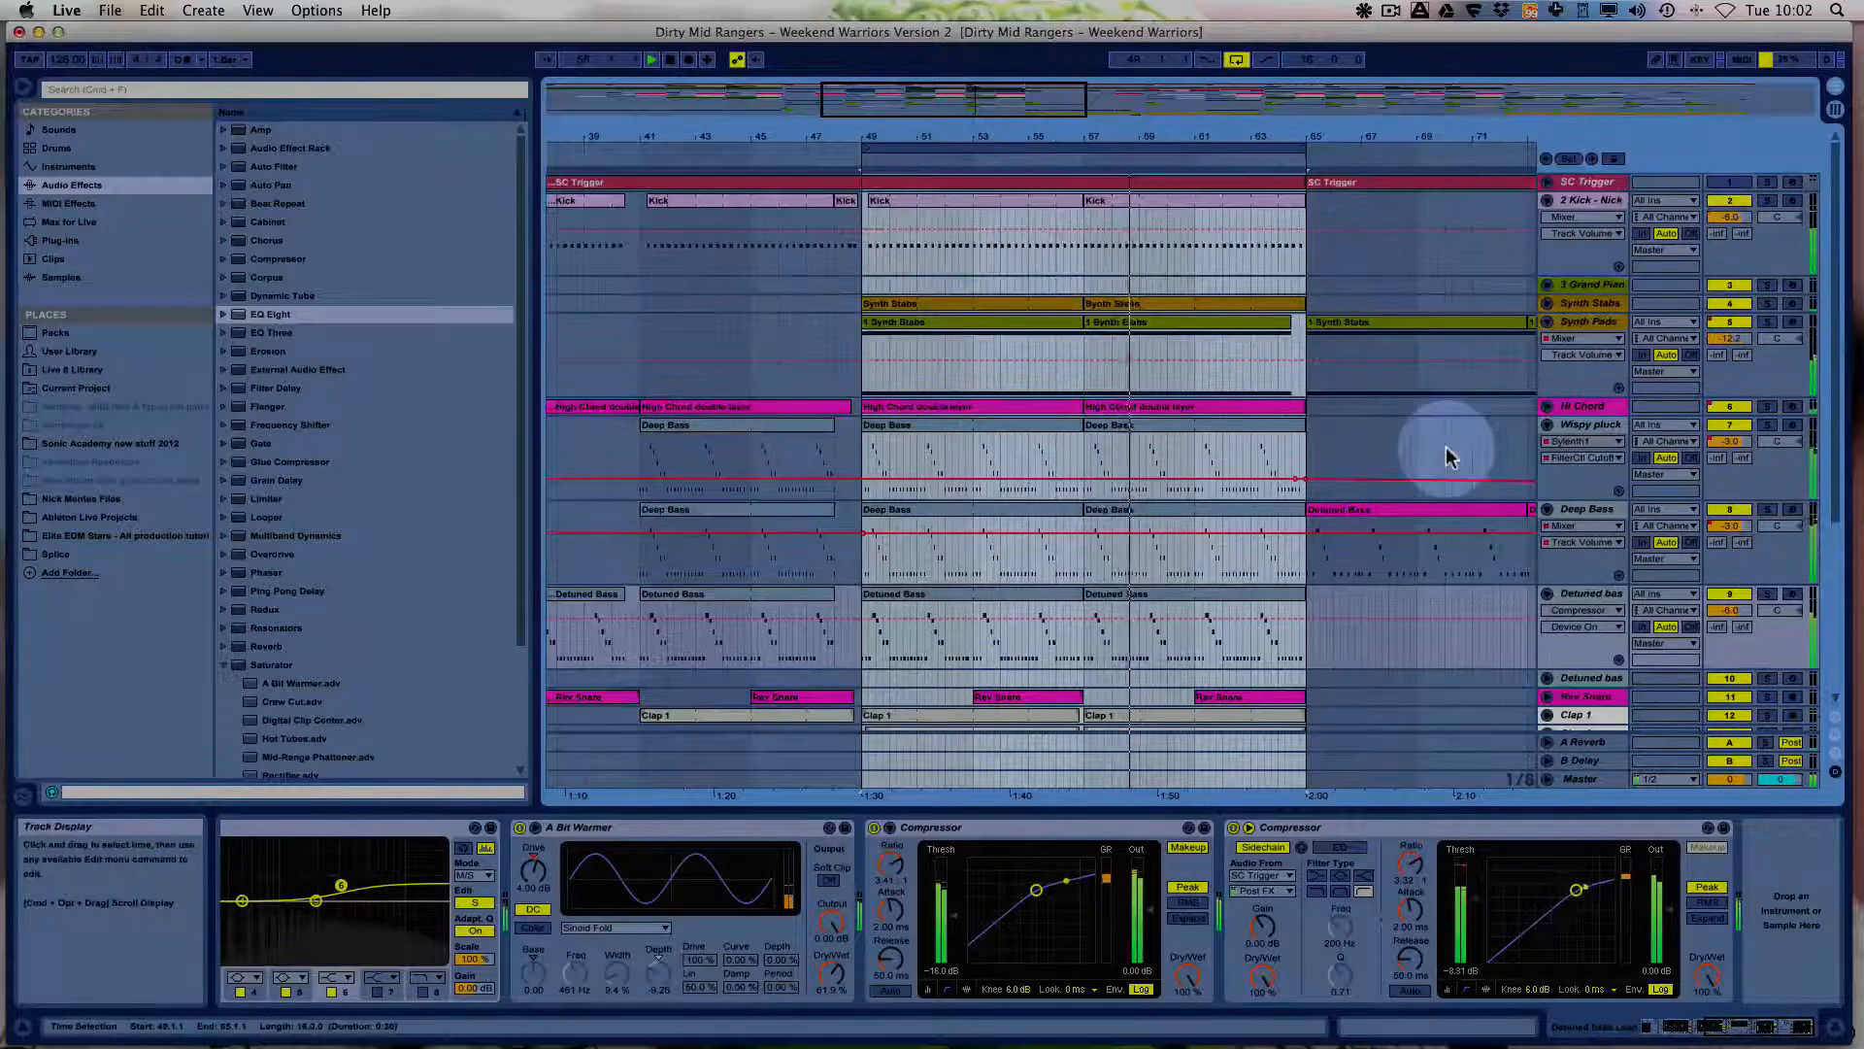
{"action": "left_click", "coordinate": [1588, 201]}
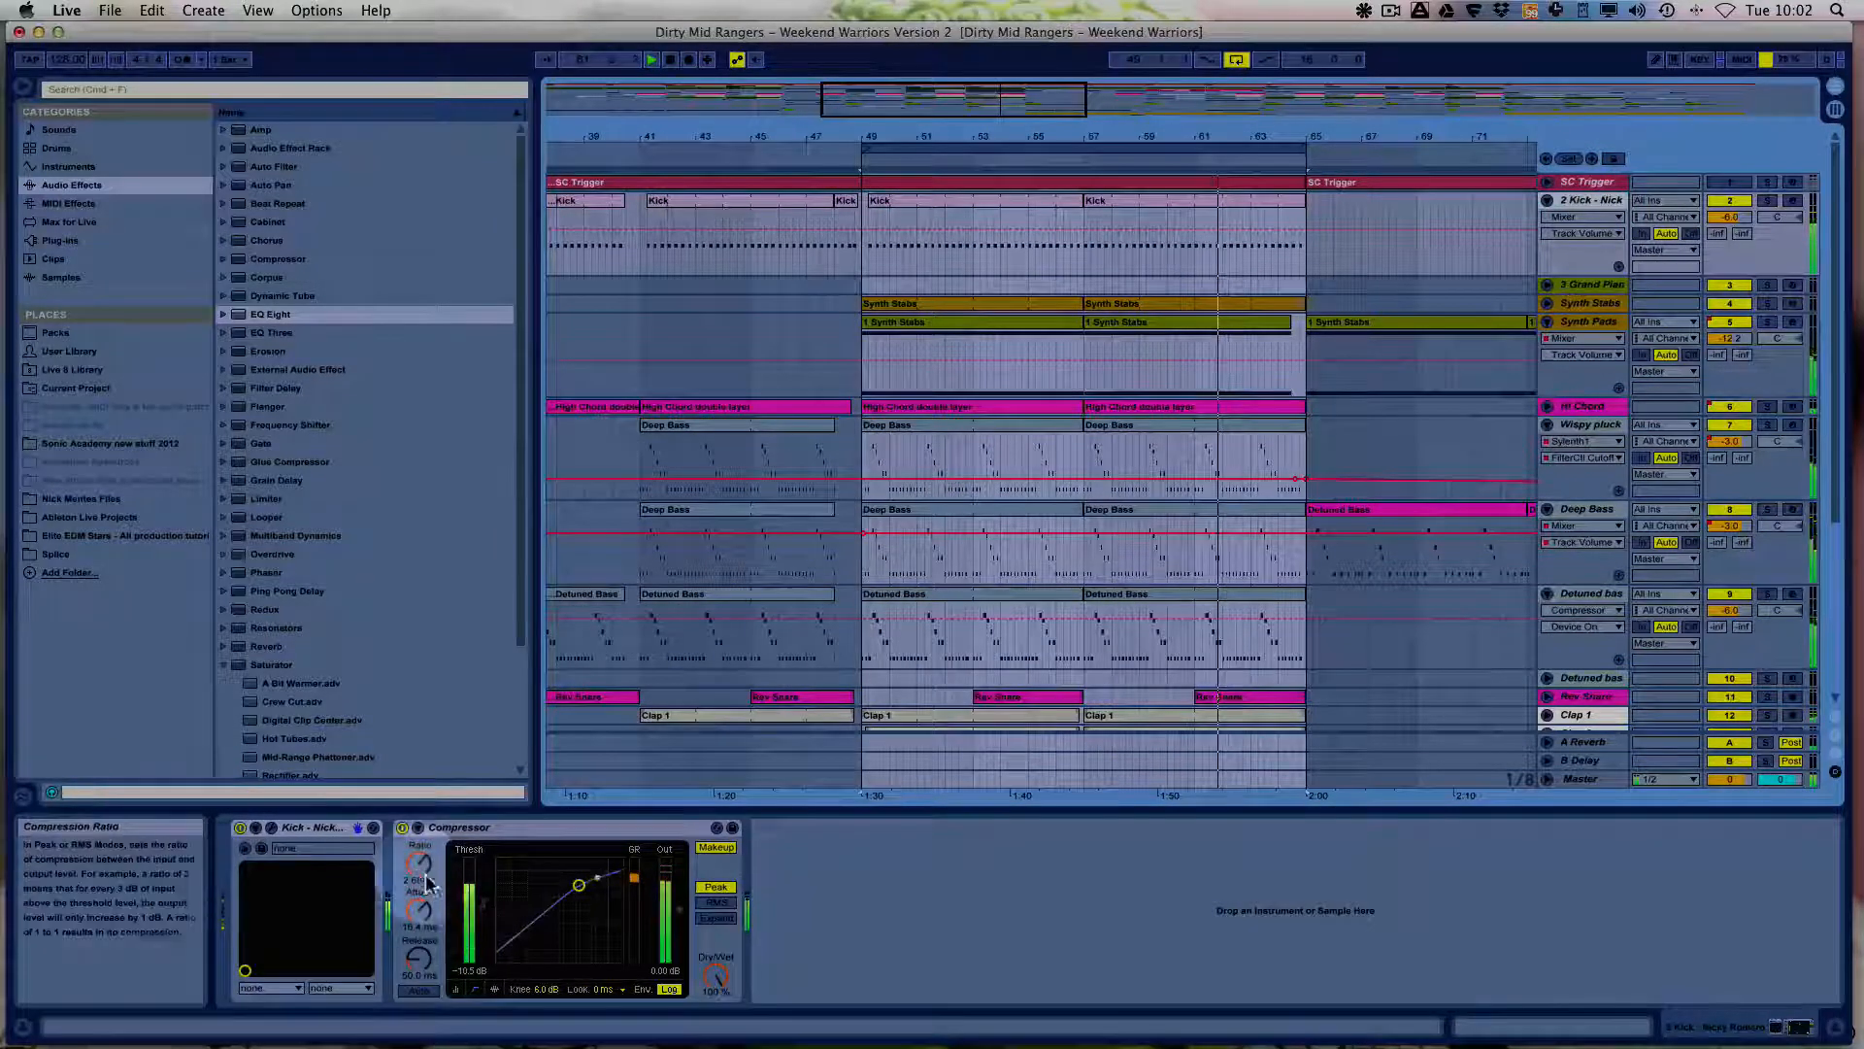
{"action": "left_click_drag", "start_coordinate": [418, 863], "coordinate": [481, 904]}
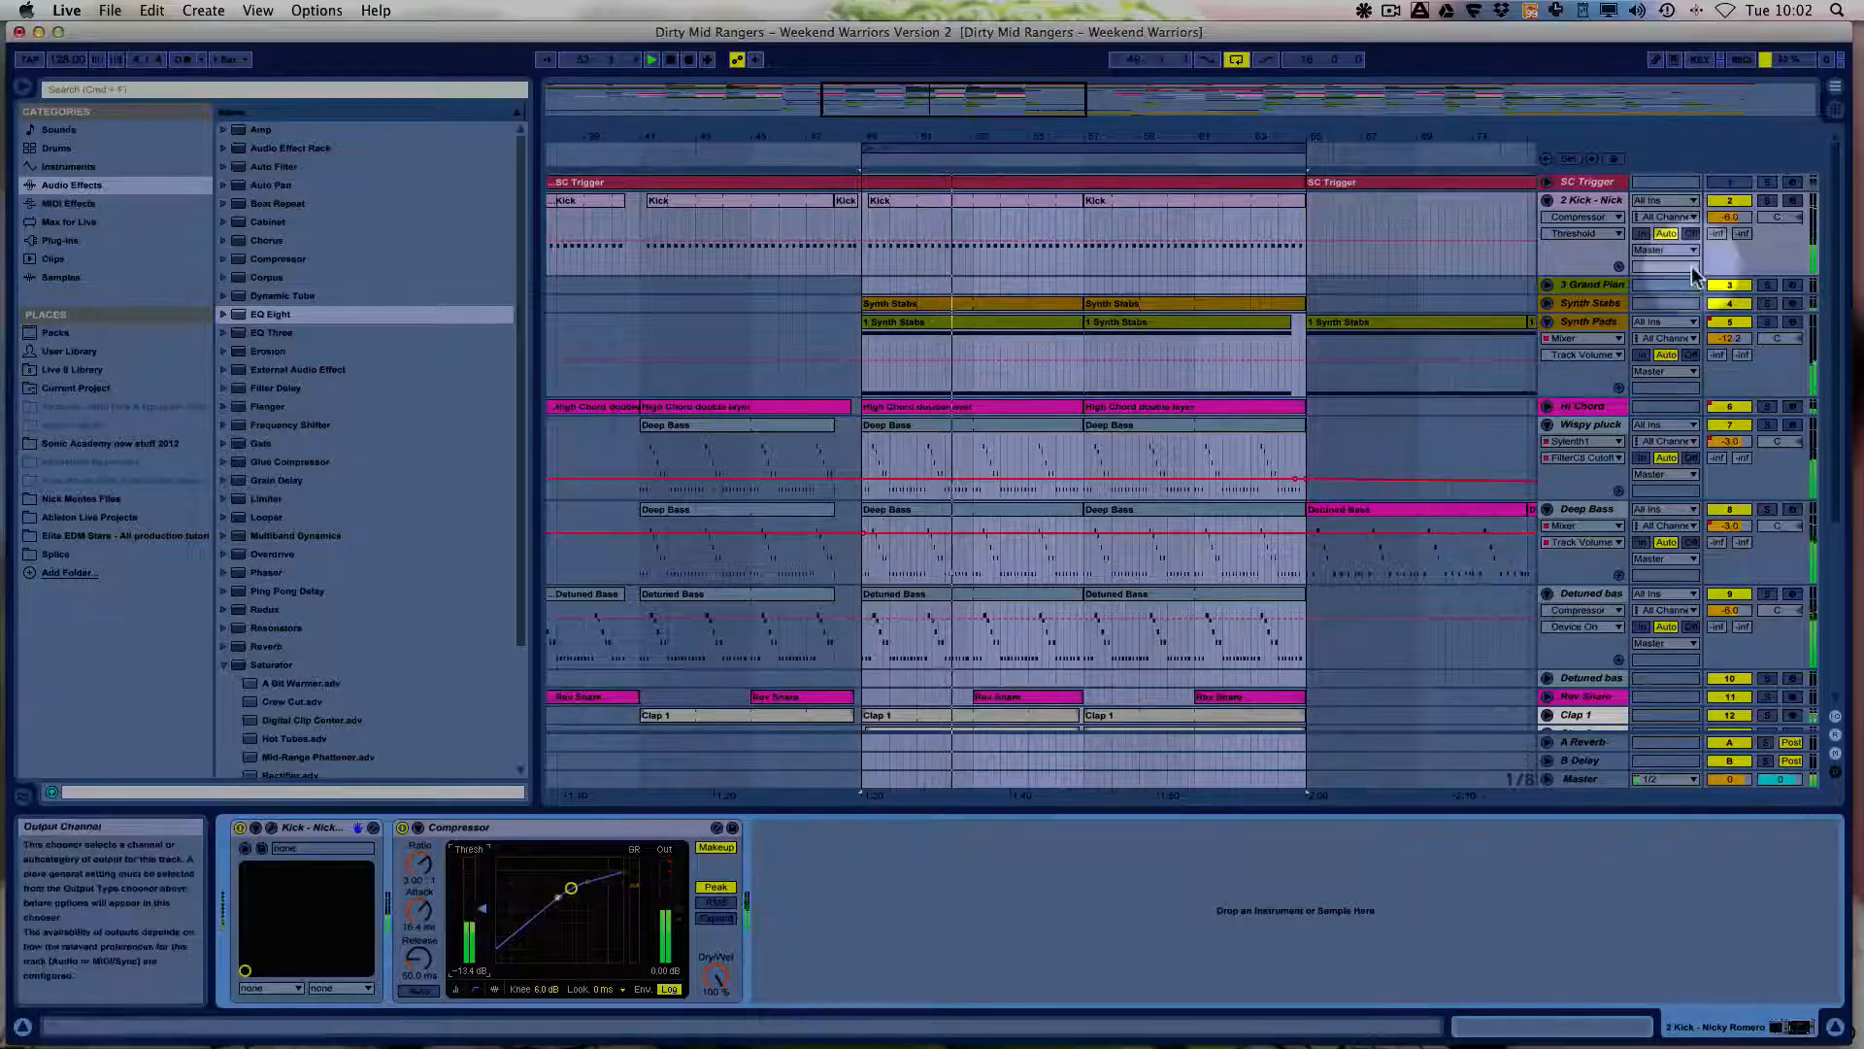
Solo the Kick with the Detuned bass and refine the Kick's Compressor to a 3.50:1 ratio, about -13 dB threshold, faster attack and longer release.
{"action": "left_click", "coordinate": [1767, 200]}
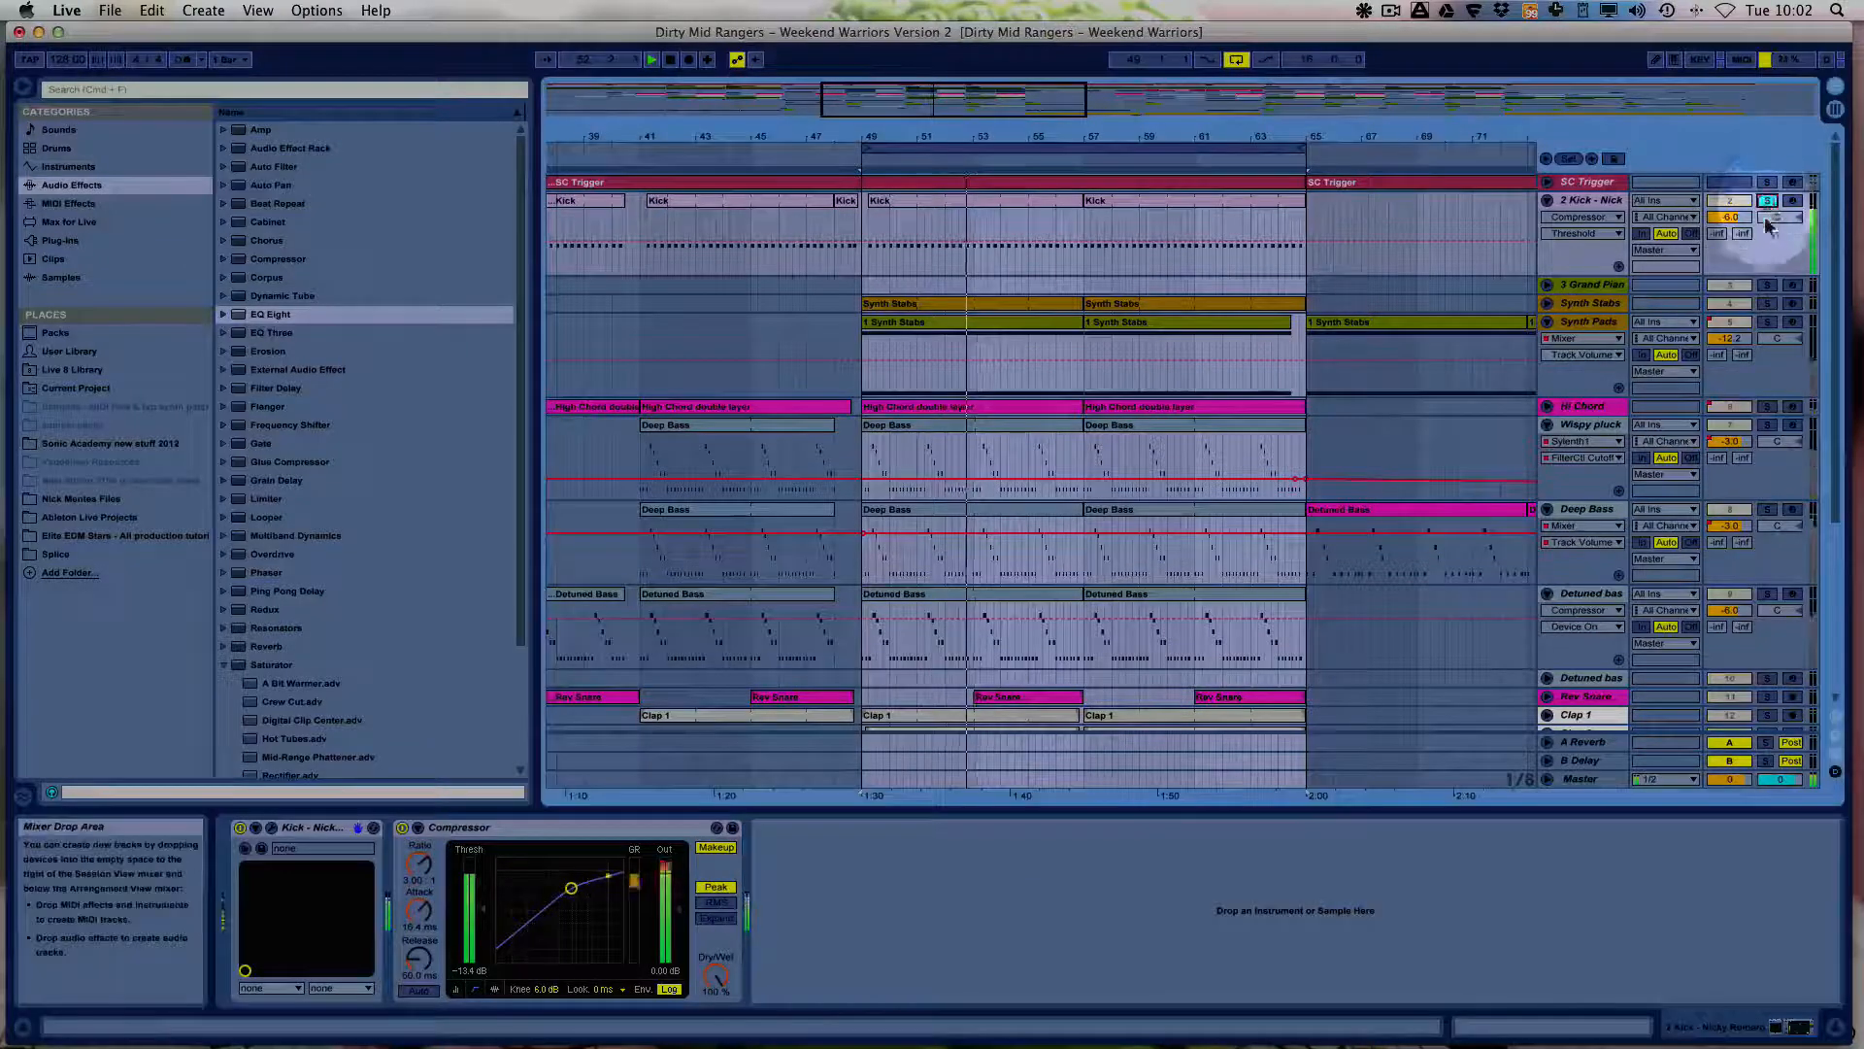
{"action": "left_click", "coordinate": [1767, 593]}
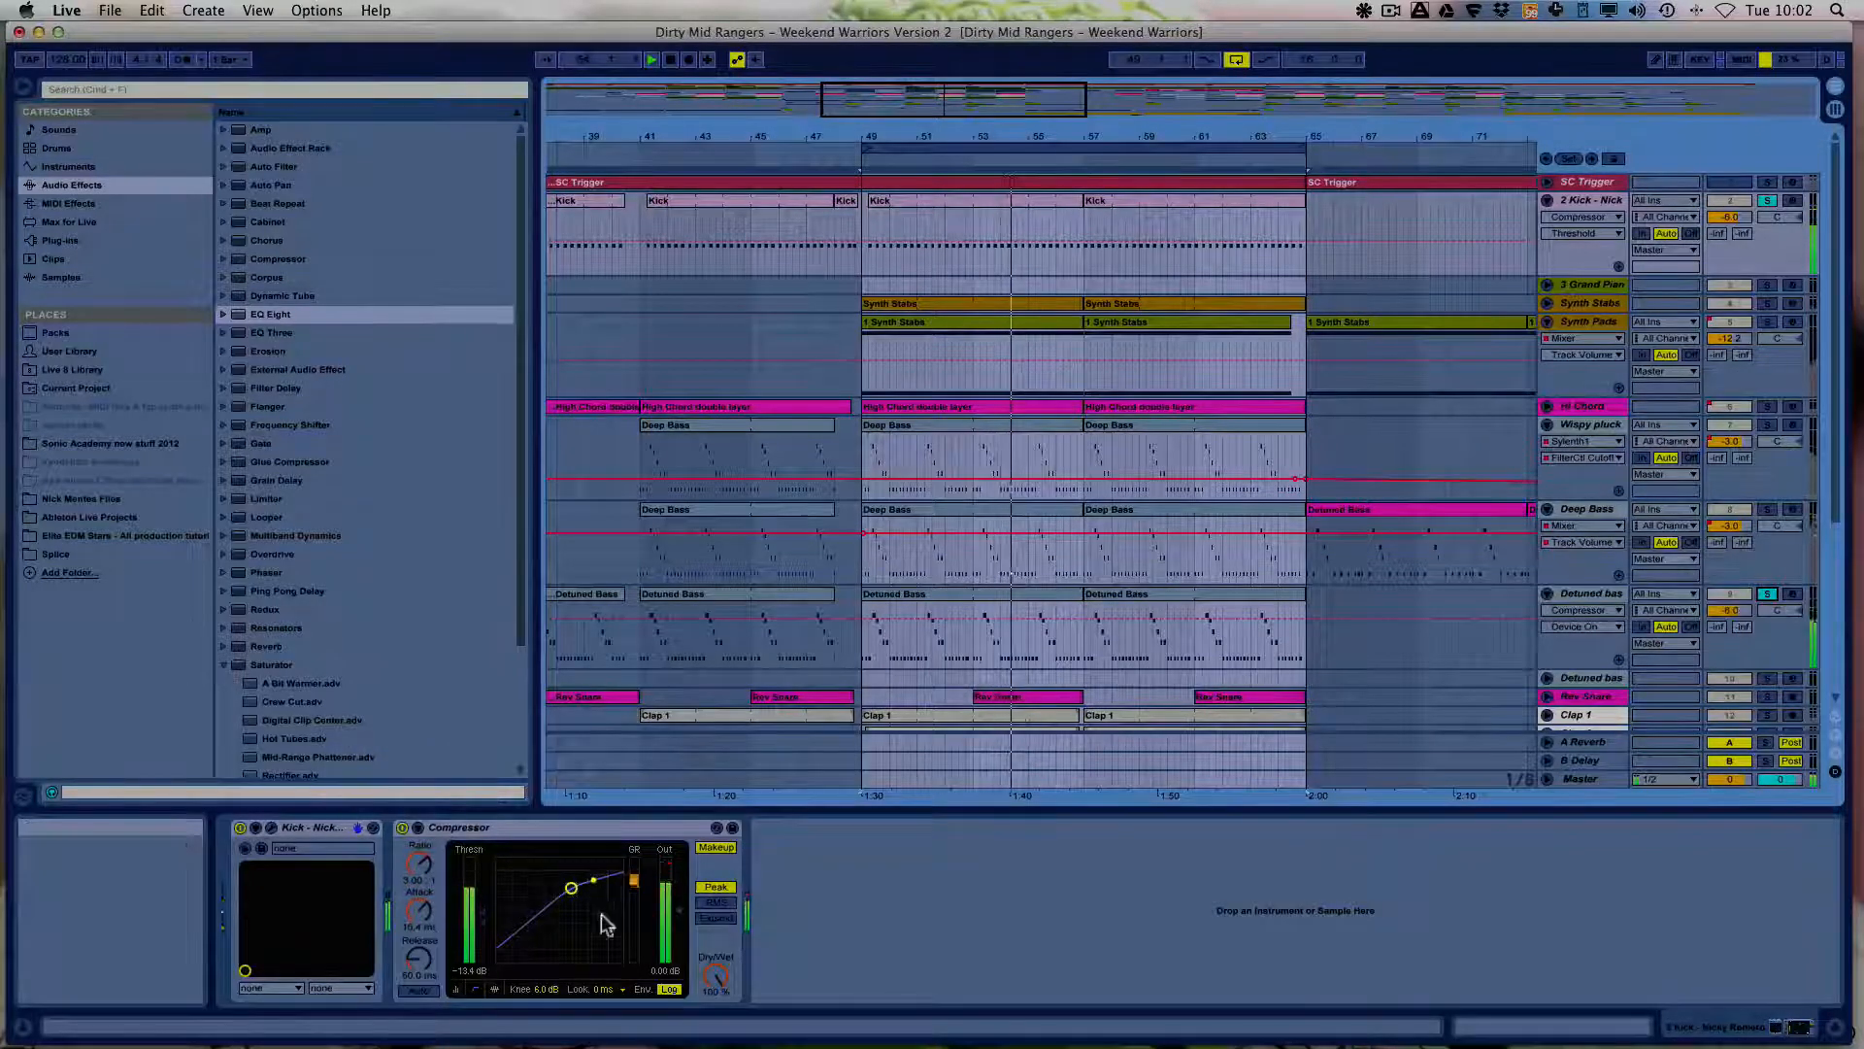
{"action": "mouse_move", "coordinate": [481, 909]}
{"action": "left_mouse_down"}
{"action": "mouse_move", "coordinate": [481, 860]}
{"action": "mouse_move", "coordinate": [480, 906]}
{"action": "left_mouse_up"}
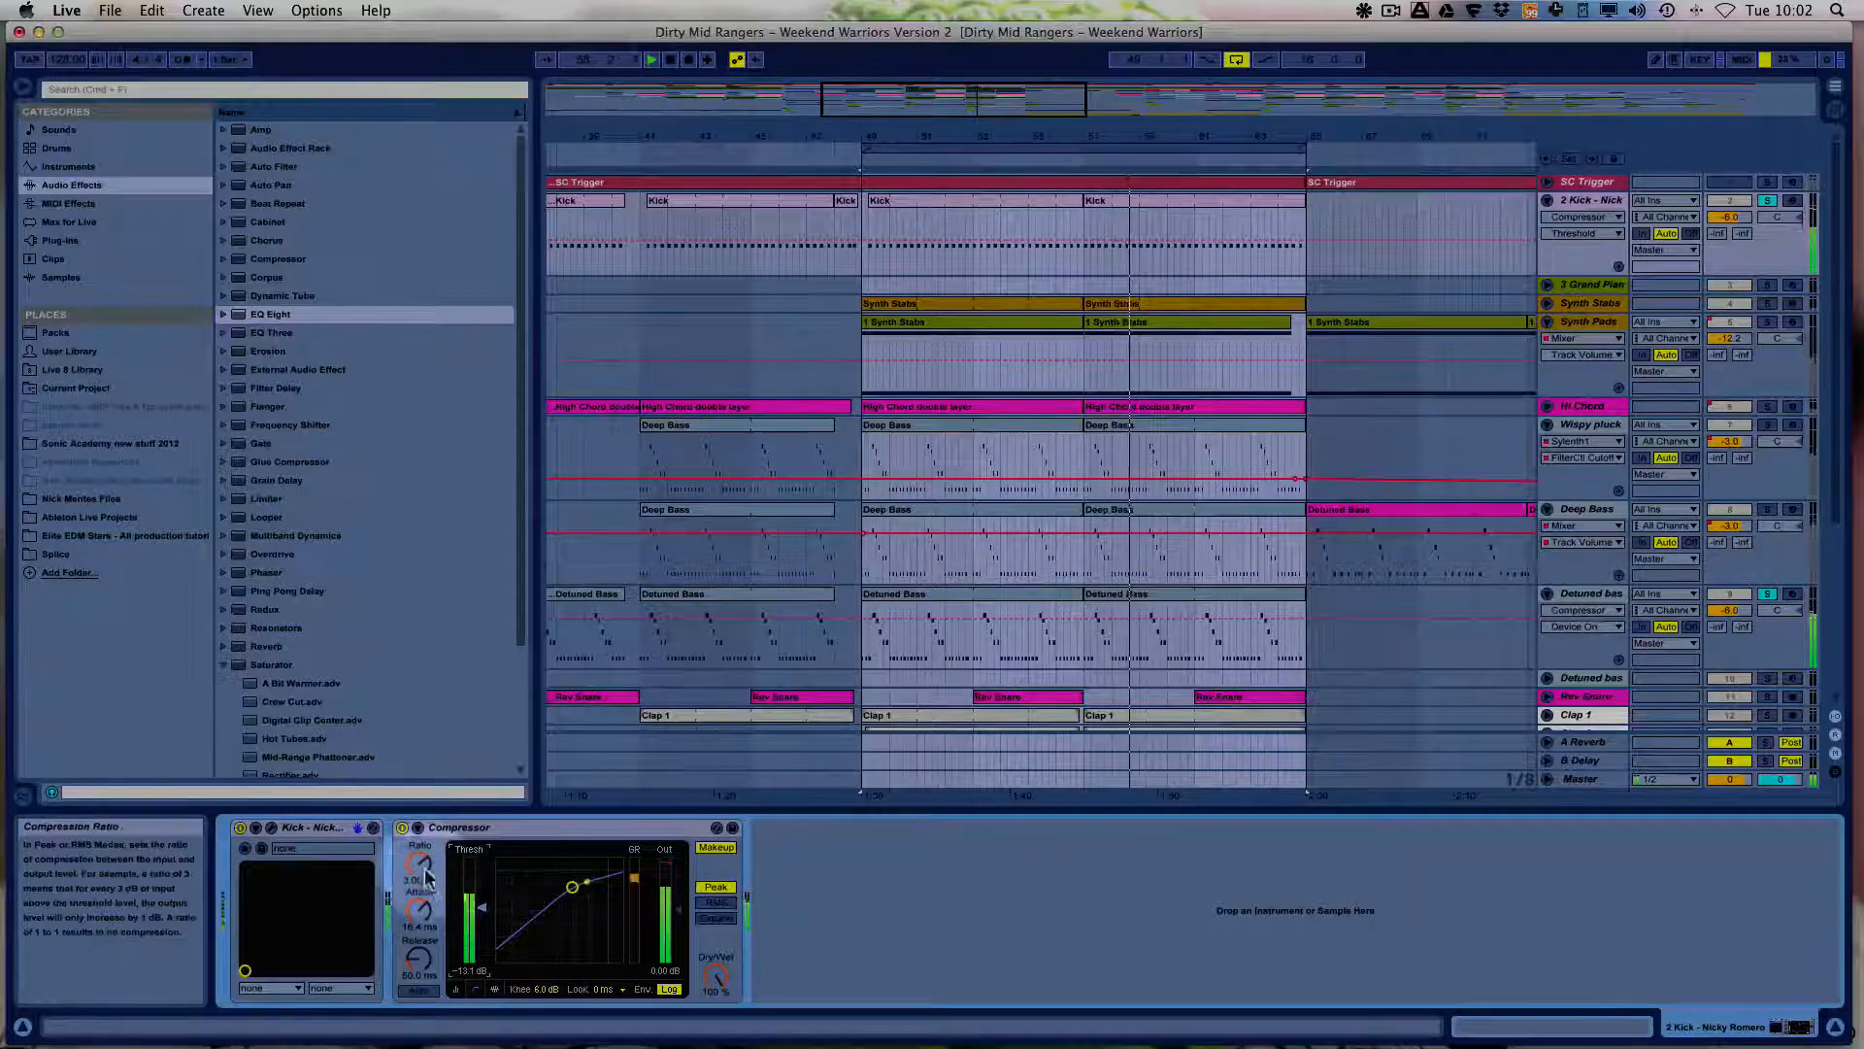
{"action": "left_click_drag", "start_coordinate": [419, 863], "coordinate": [418, 875]}
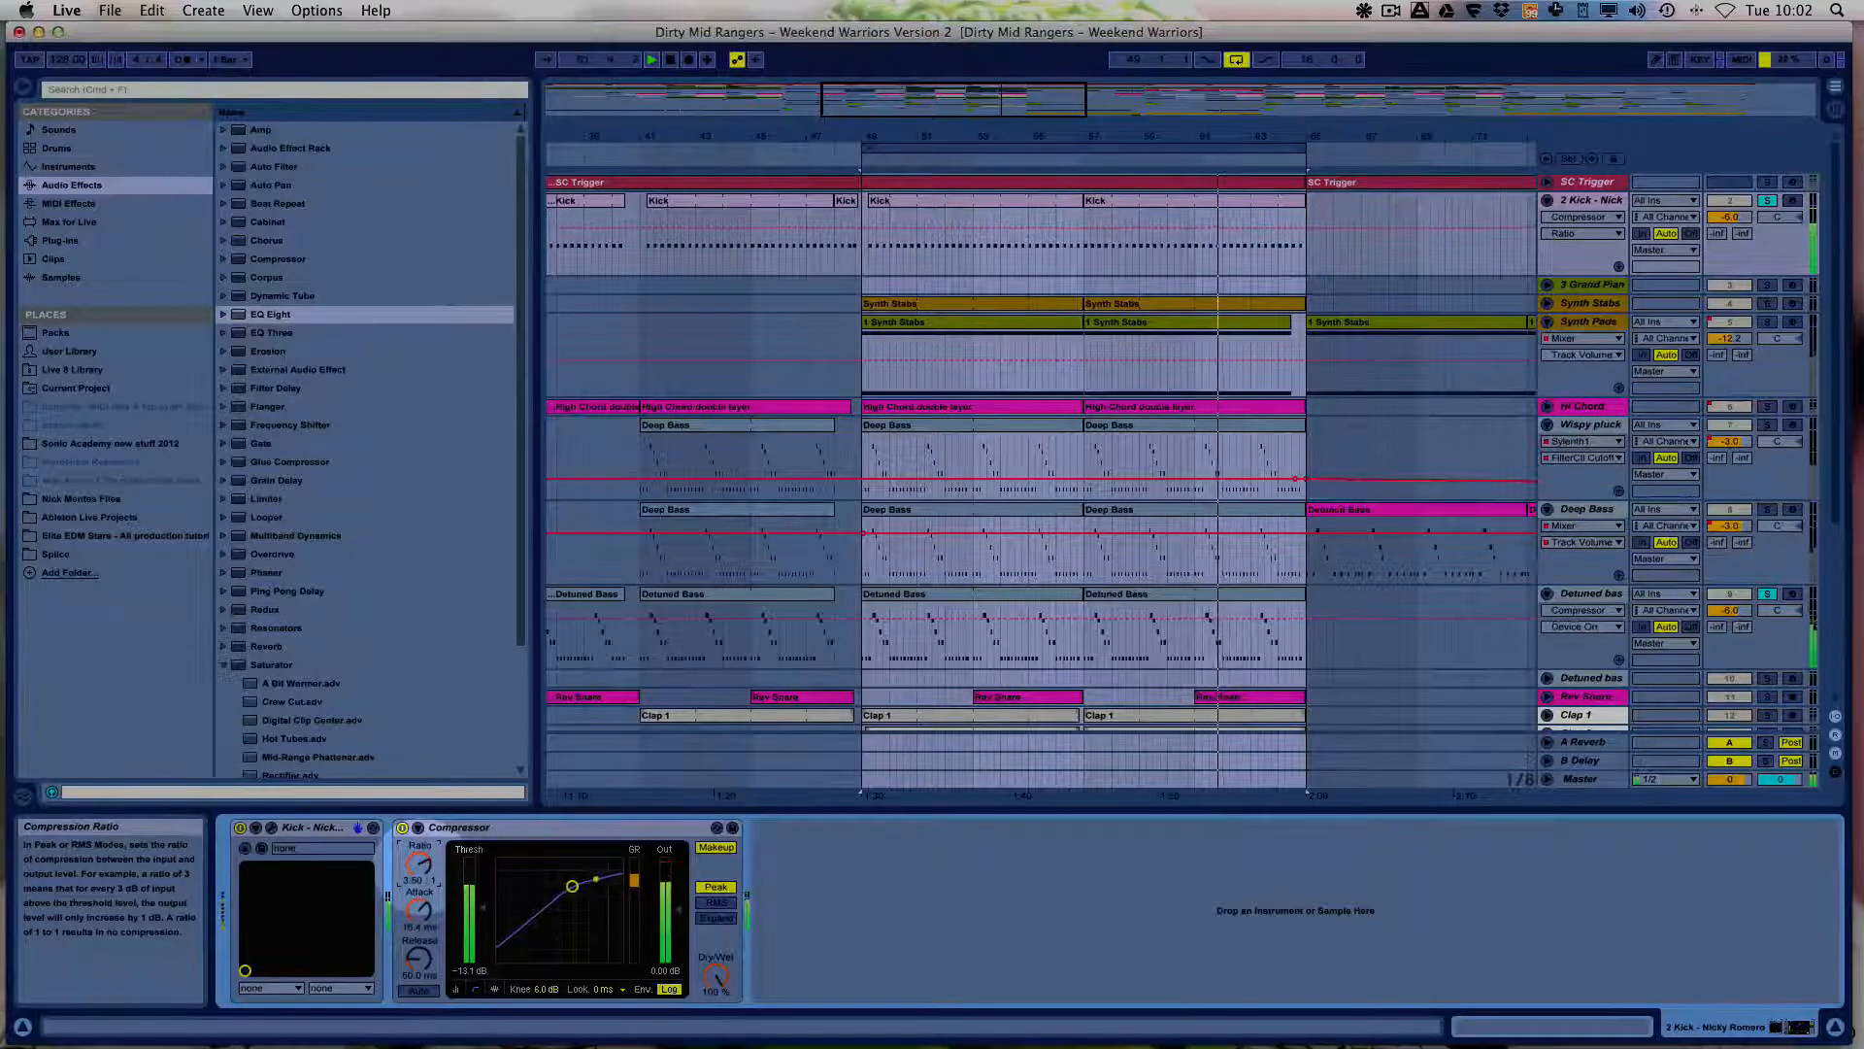
{"action": "left_click_drag", "start_coordinate": [418, 909], "coordinate": [418, 917]}
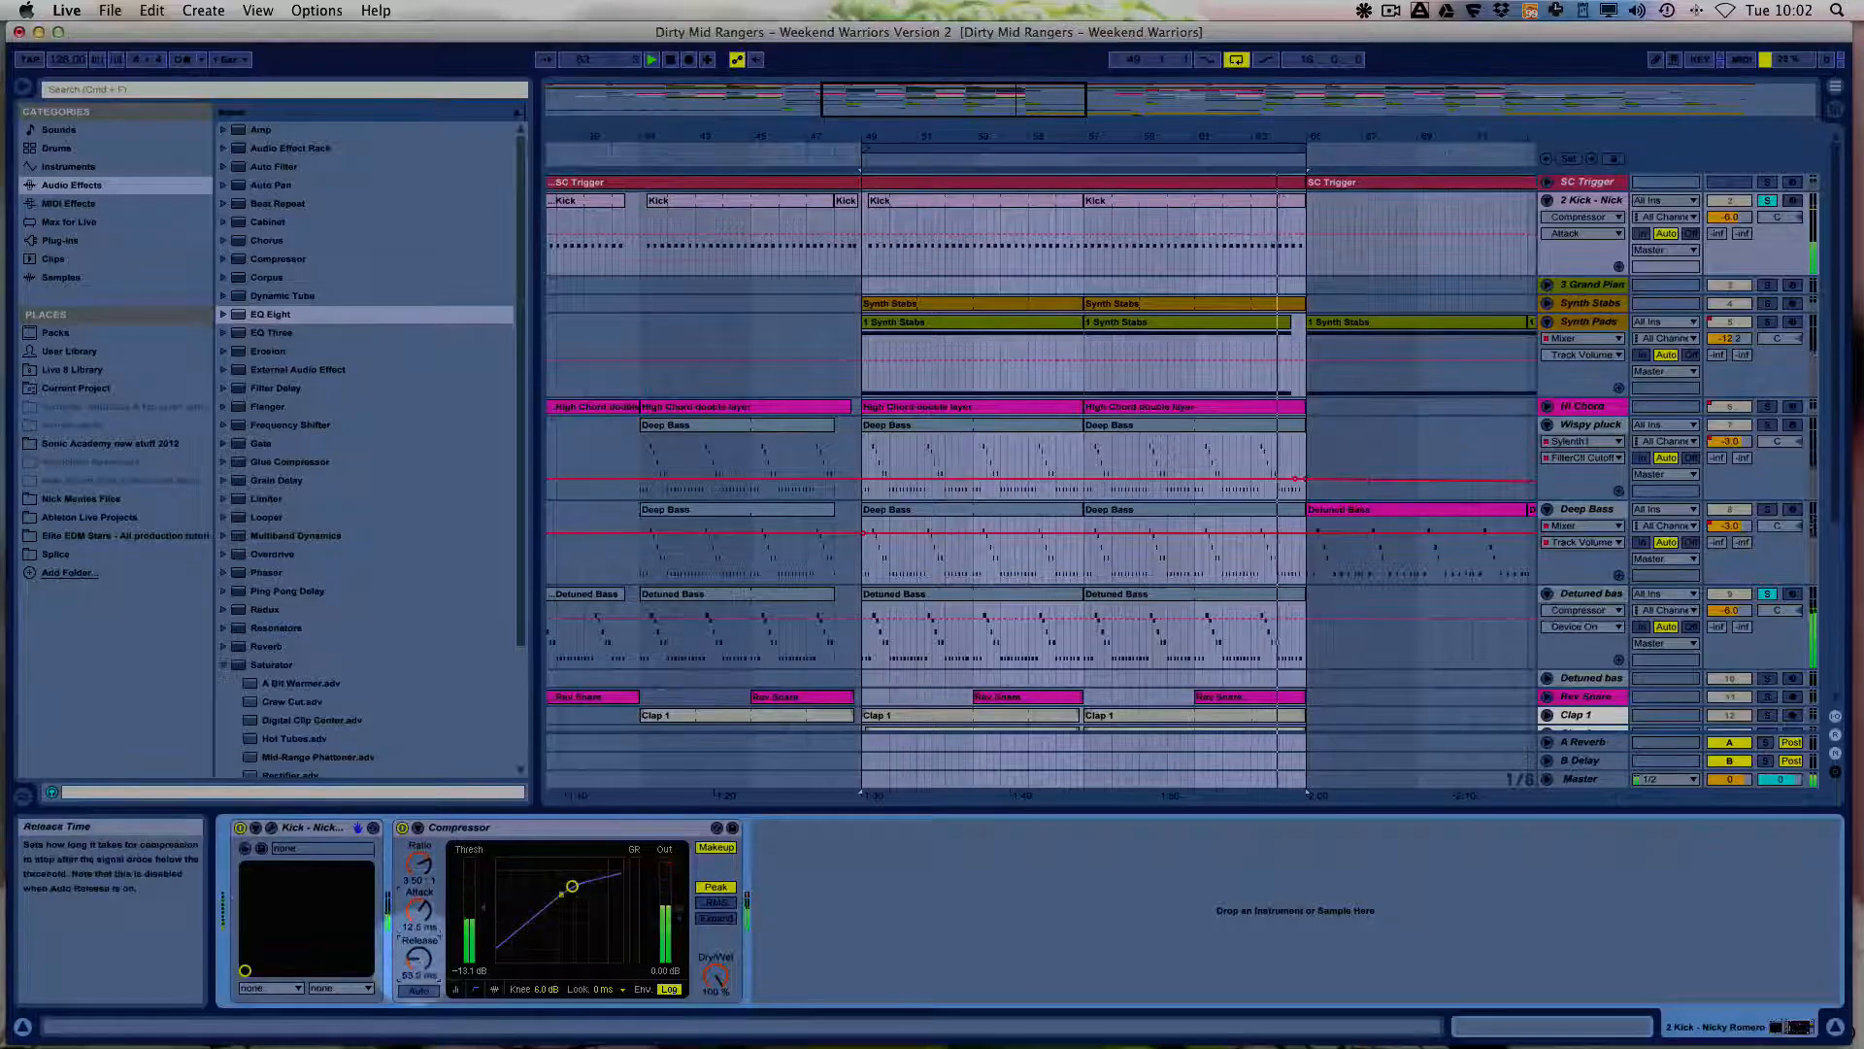
{"action": "left_click_drag", "start_coordinate": [419, 958], "coordinate": [418, 947]}
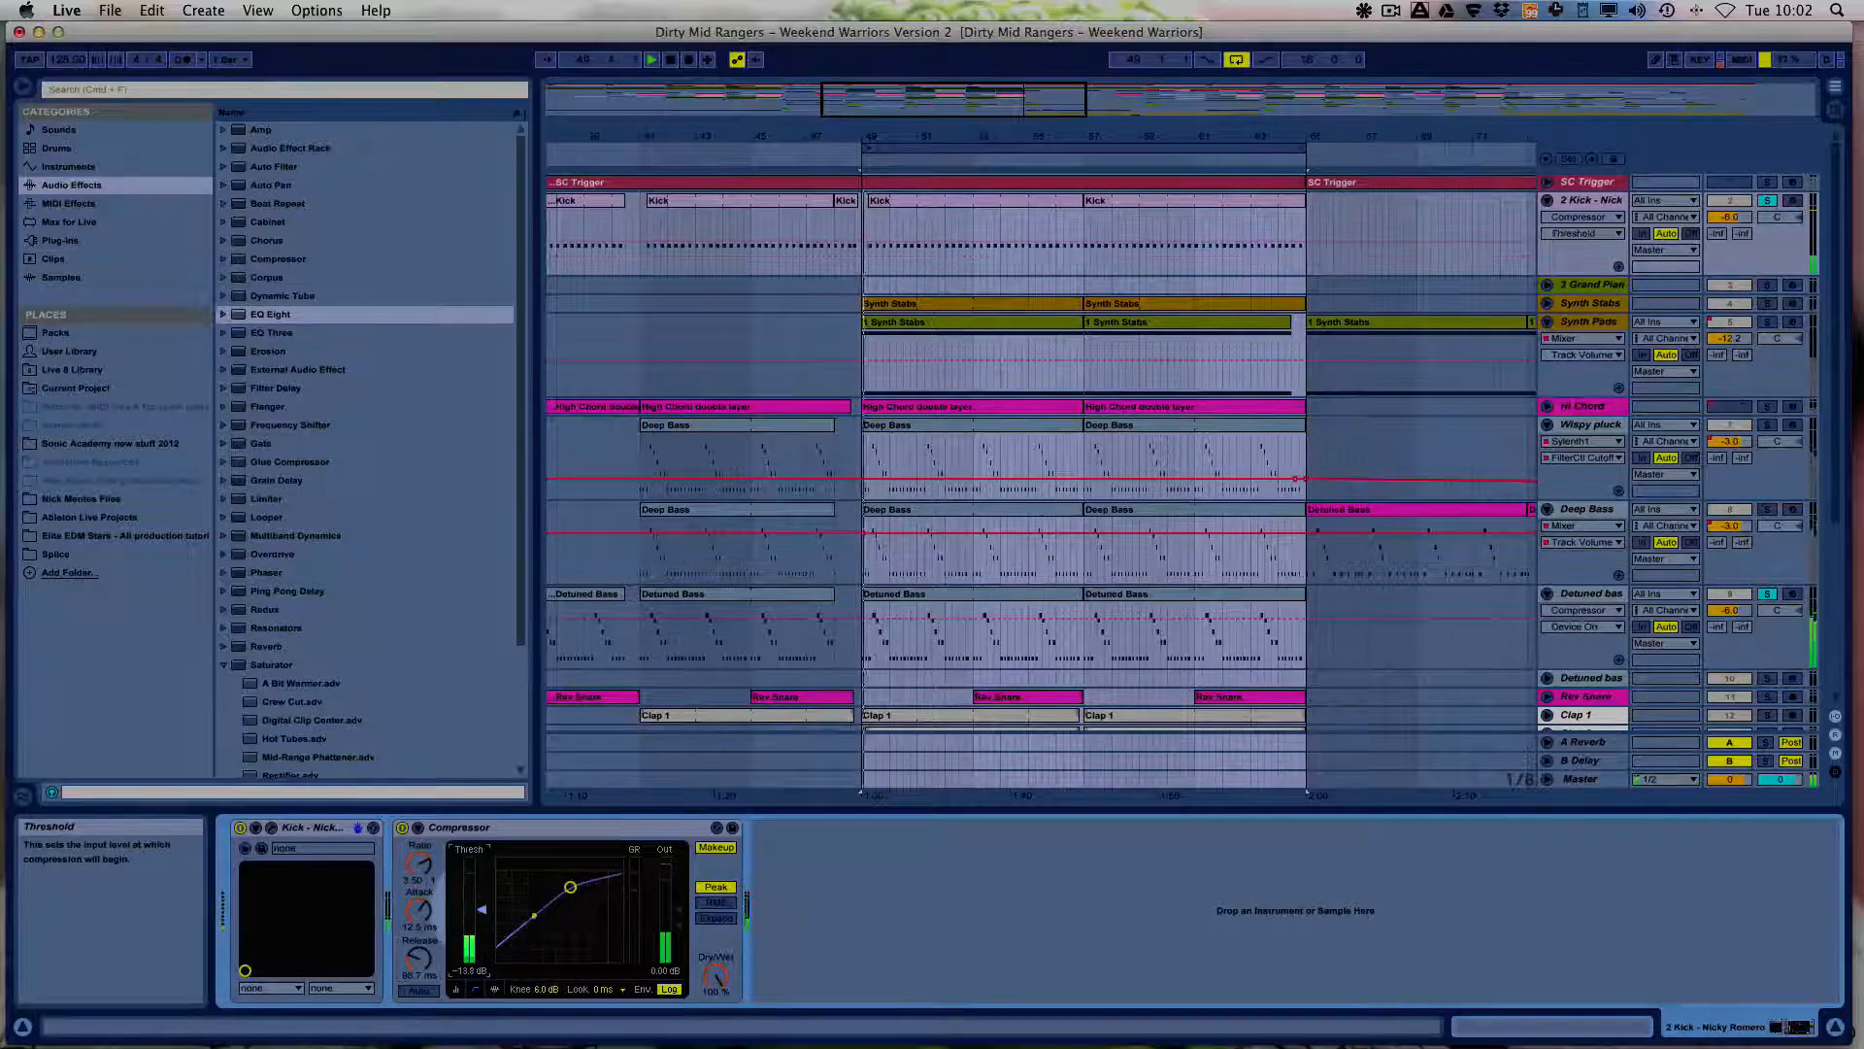
Try a louder Kick track volume, return it to -6.0 dB, and lower the Detuned bass track volume to -12.0 dB.
{"action": "left_click", "coordinate": [1731, 219]}
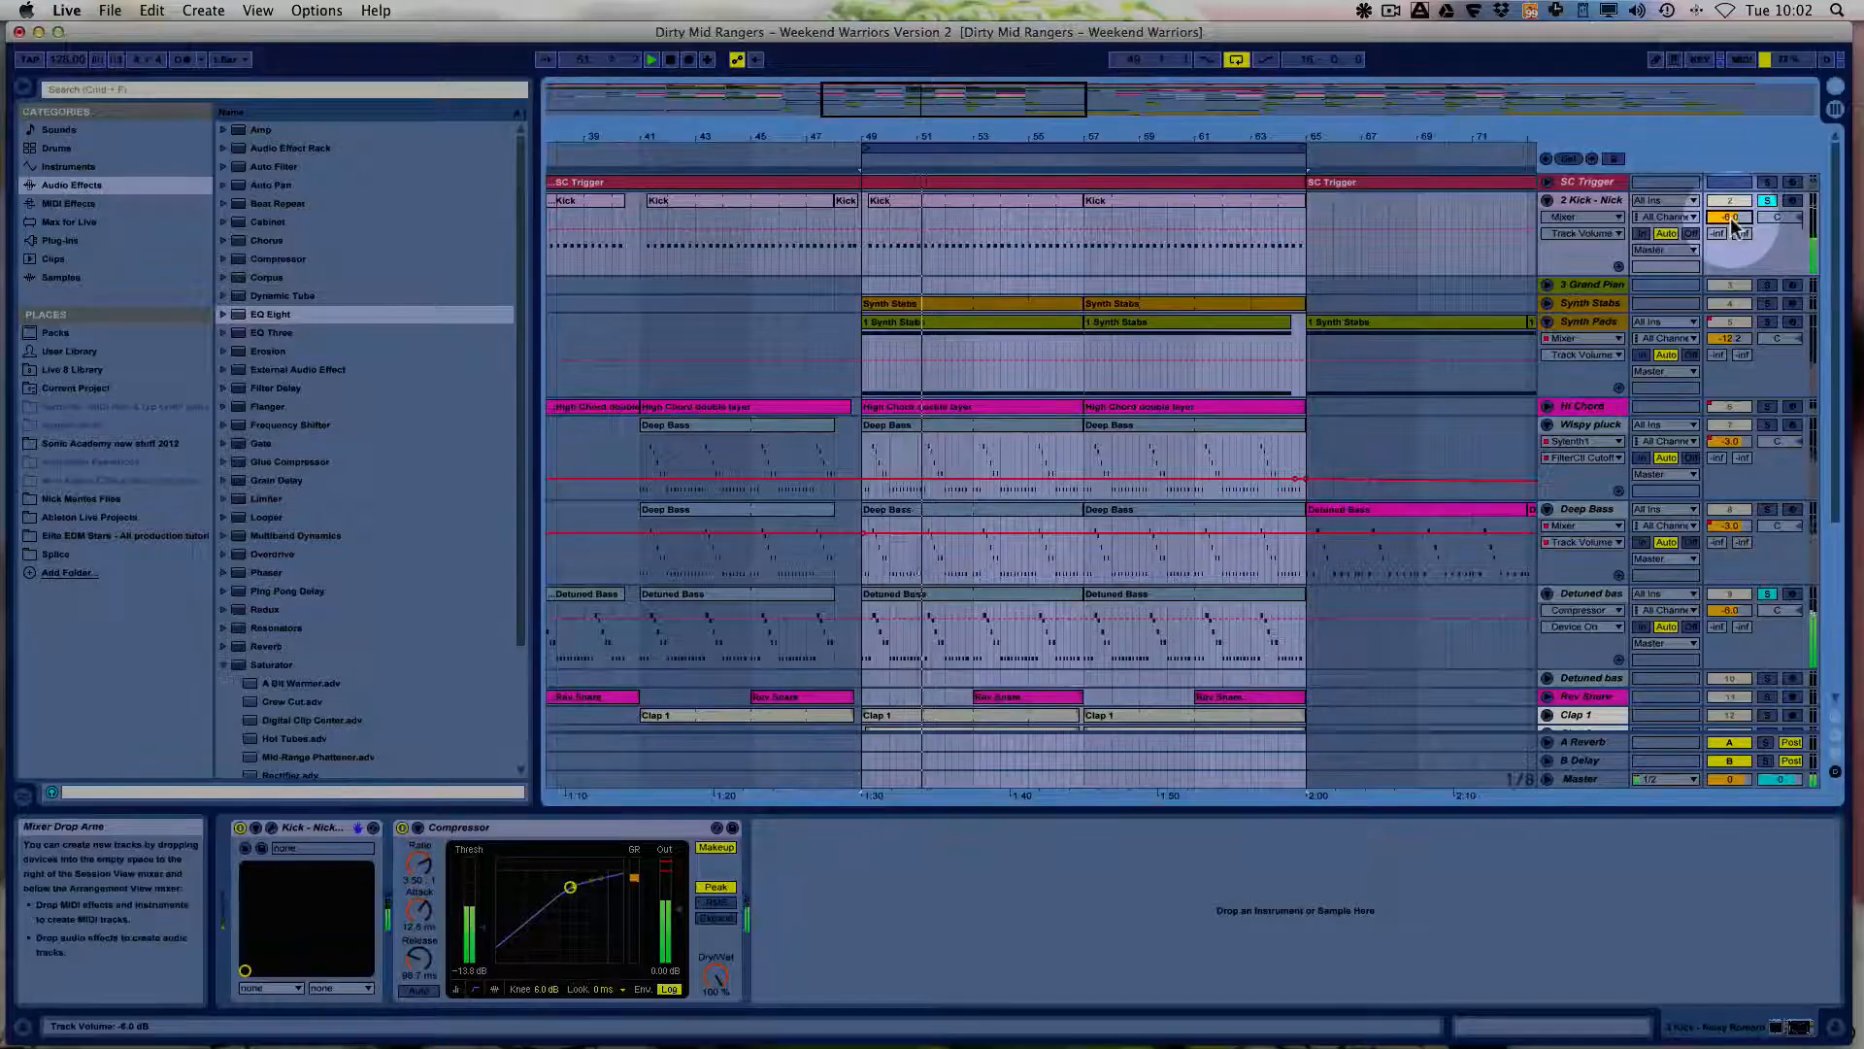
{"action": "left_click_drag", "start_coordinate": [1731, 223], "coordinate": [1731, 216]}
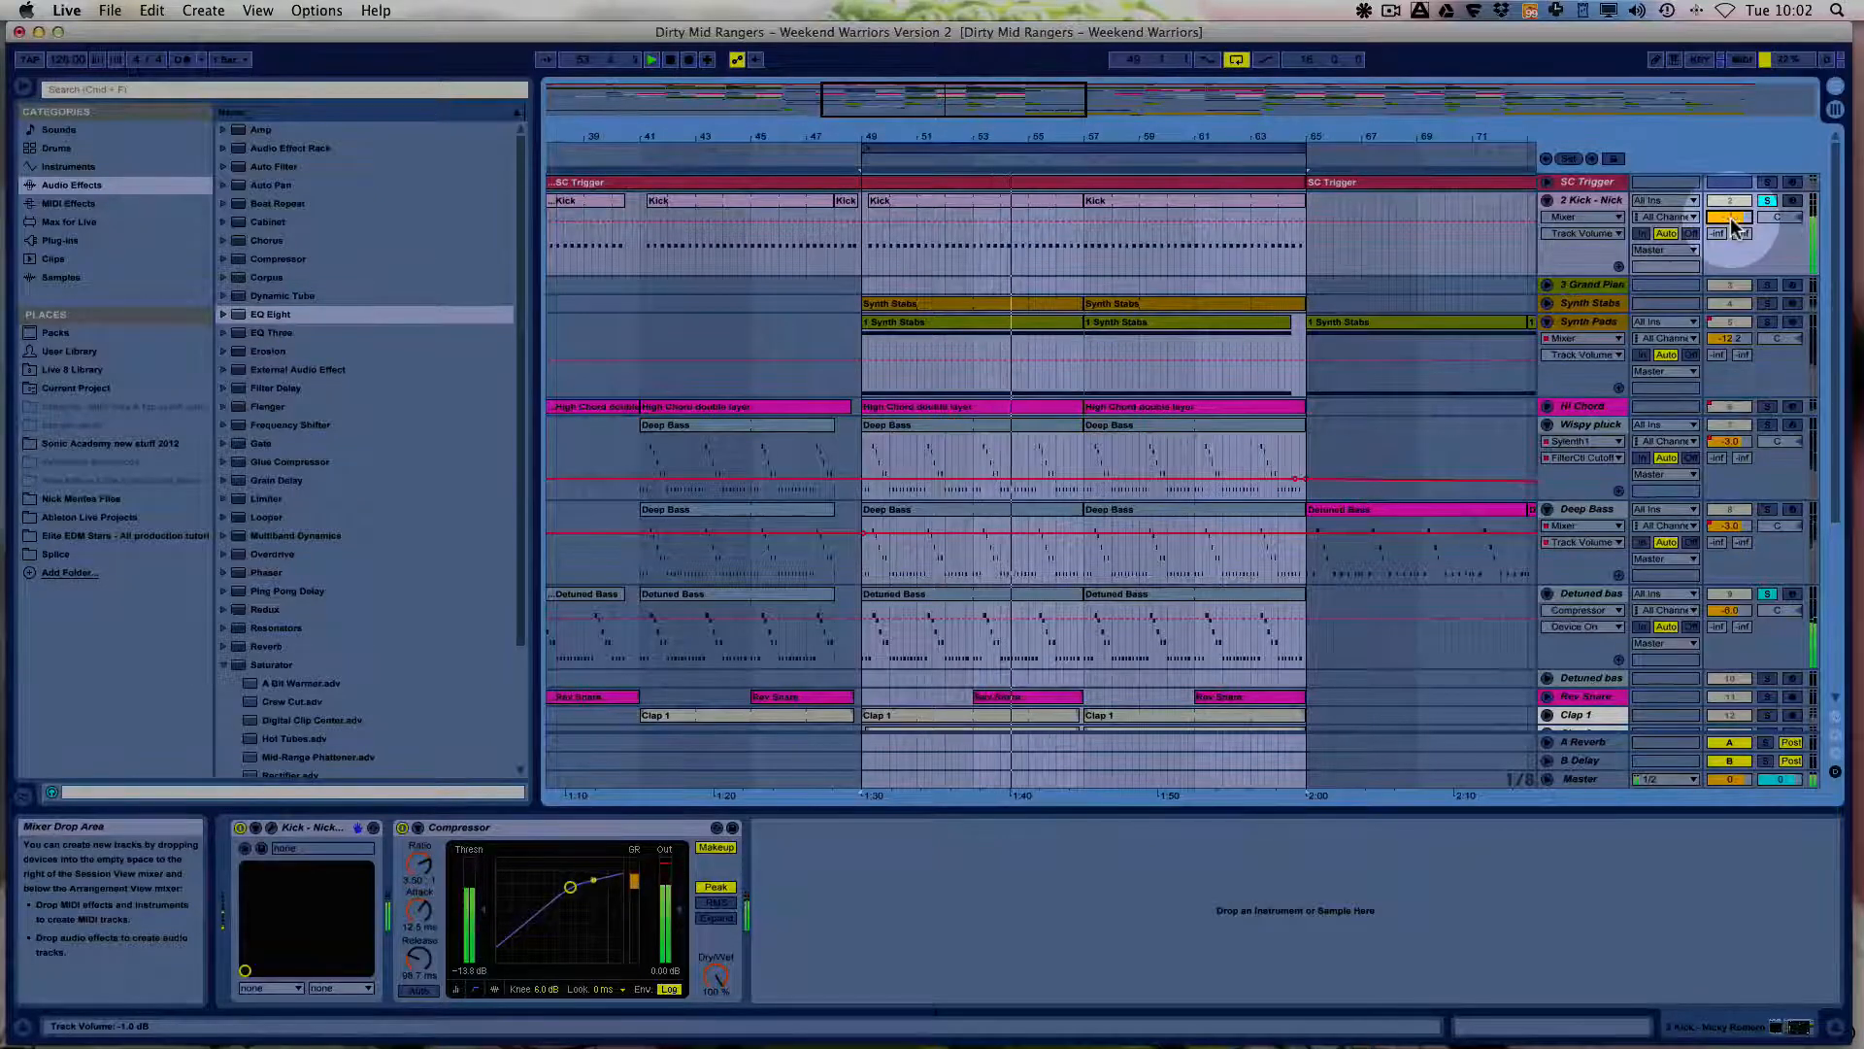
{"action": "left_click_drag", "start_coordinate": [1734, 225], "coordinate": [1734, 228]}
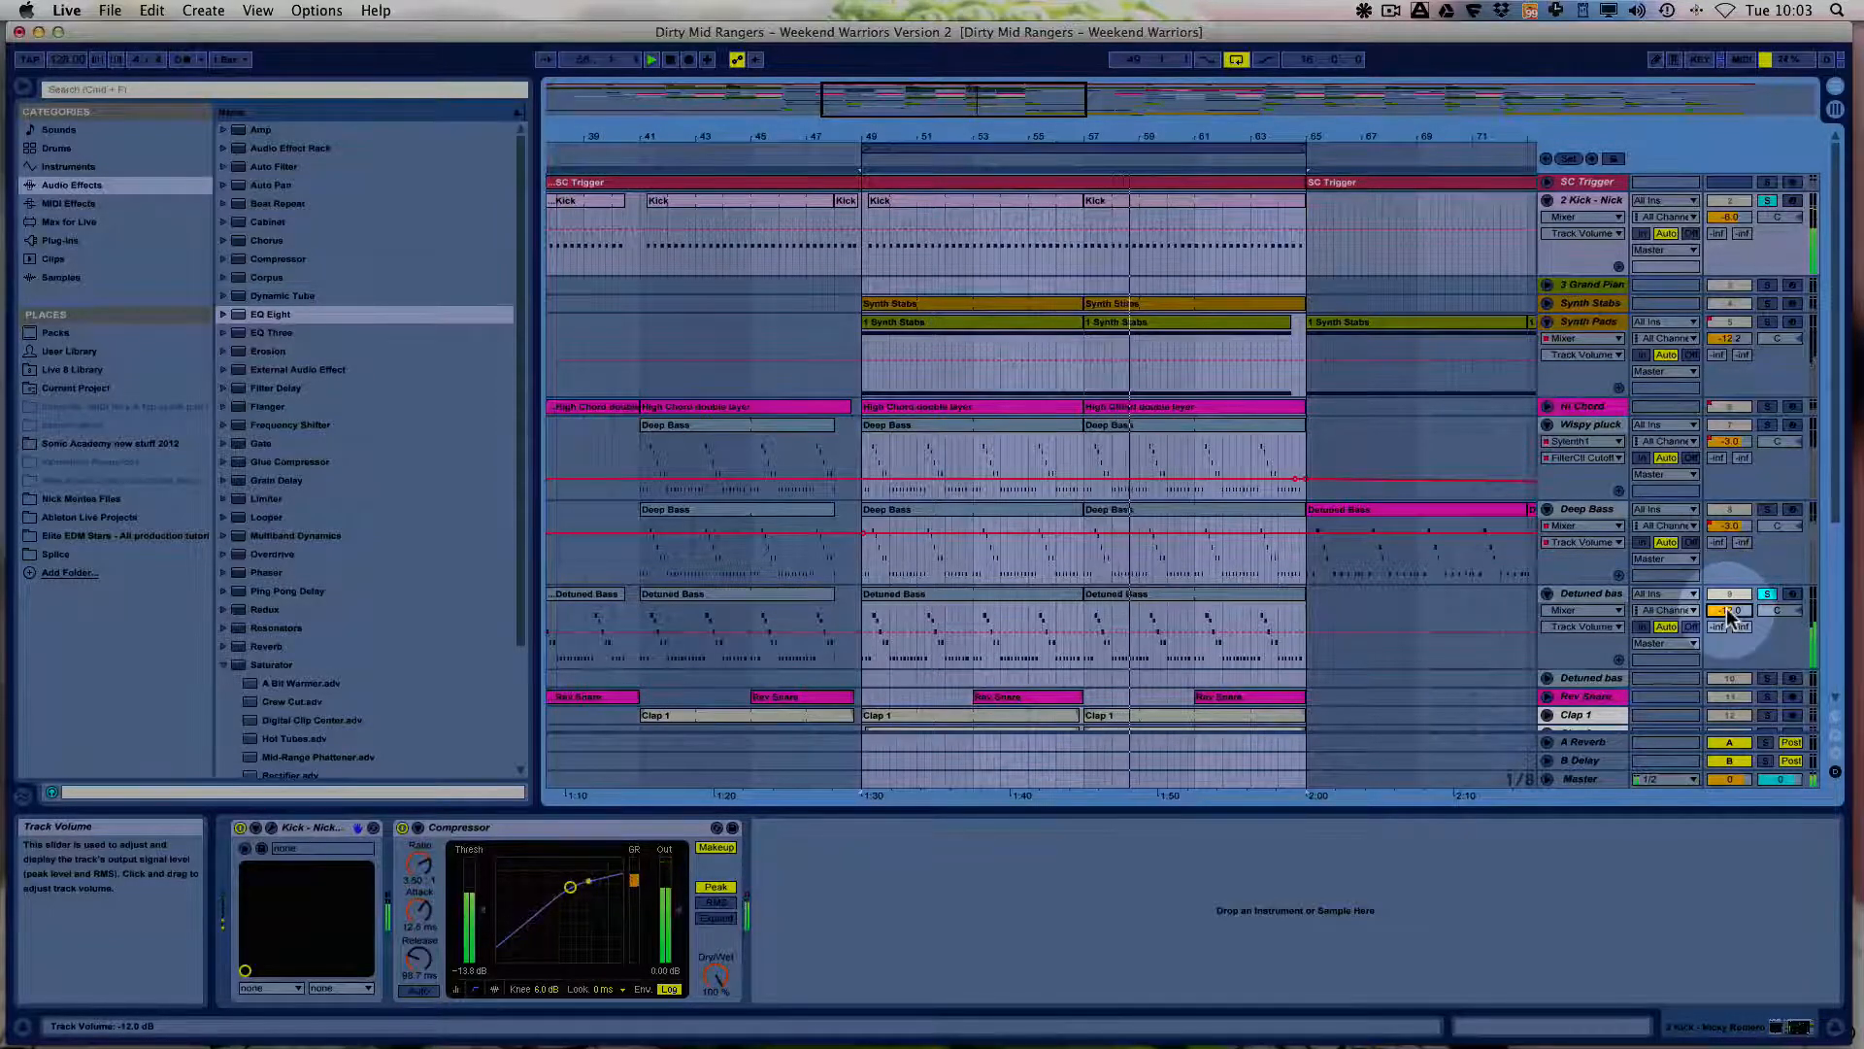
Bypass both EQ Eights, Warm Up Highs, S1 Imager and C4 Stereo on the Master track.
{"action": "left_click", "coordinate": [1575, 778]}
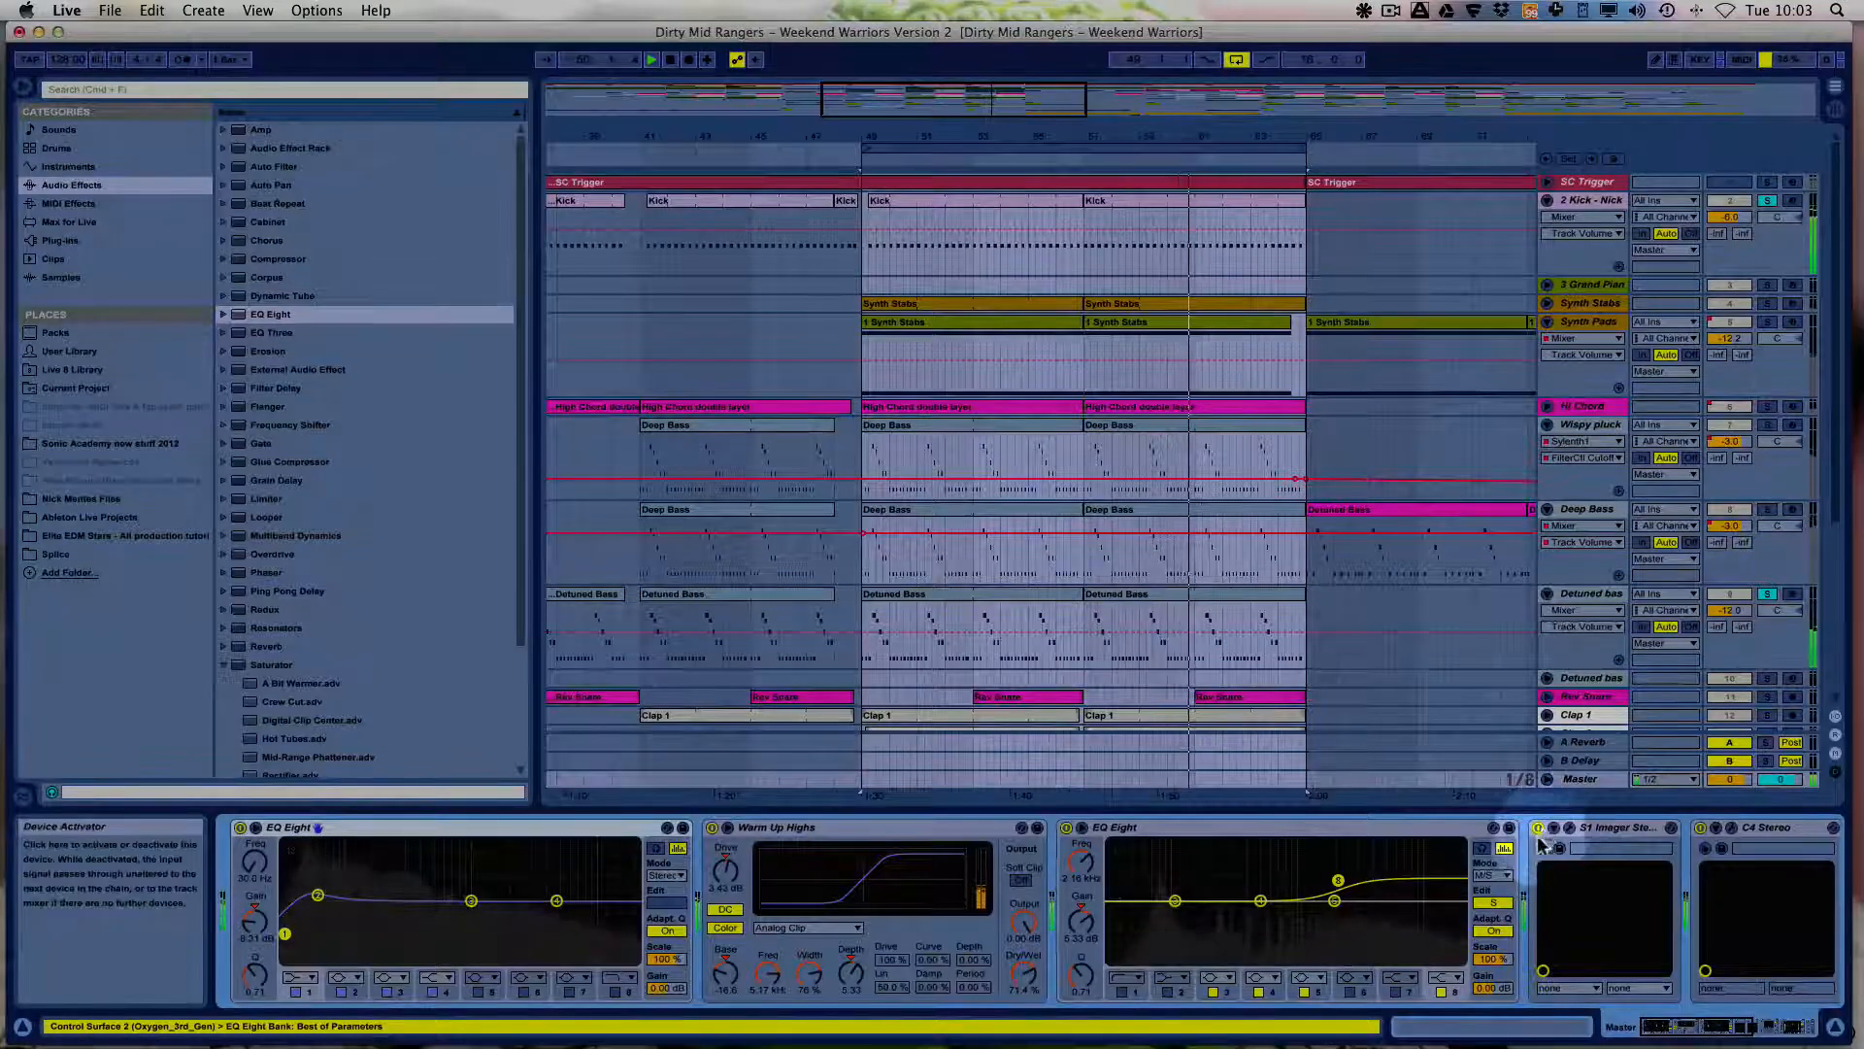
{"action": "left_click", "coordinate": [240, 828]}
{"action": "left_click", "coordinate": [713, 828]}
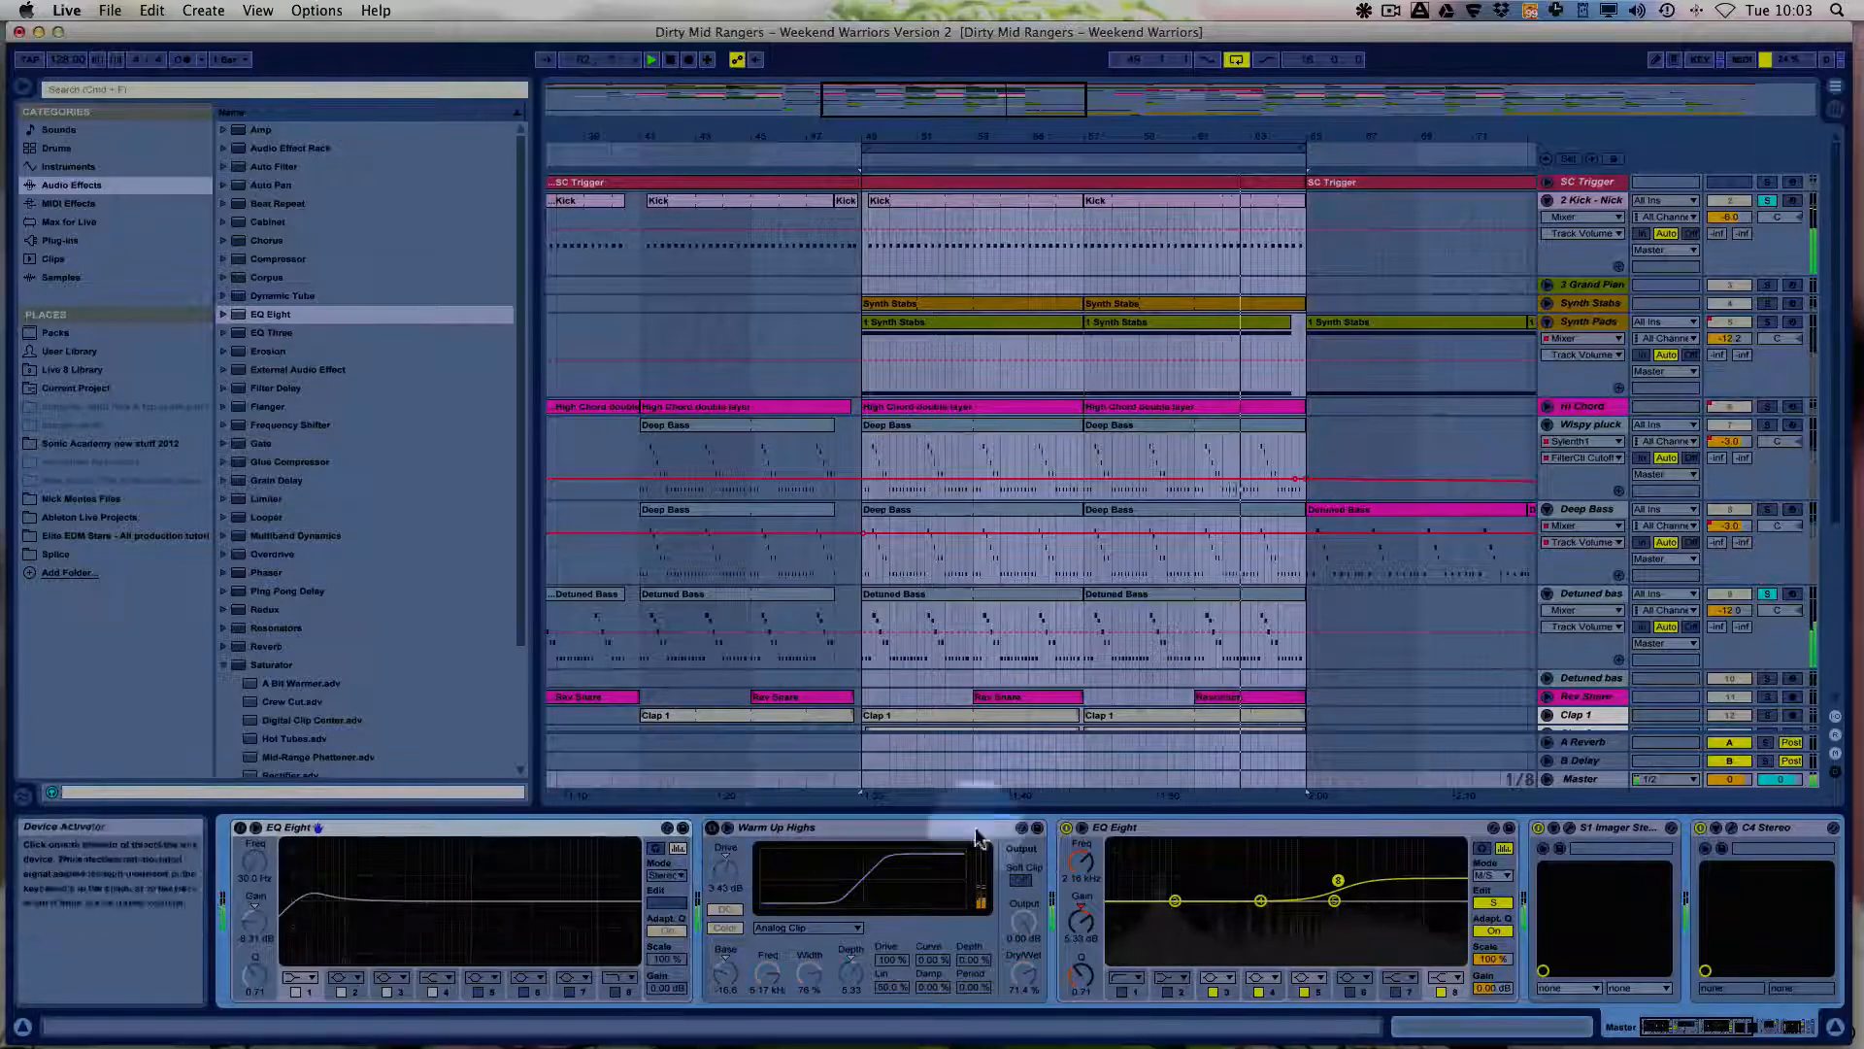
{"action": "left_click", "coordinate": [1066, 828]}
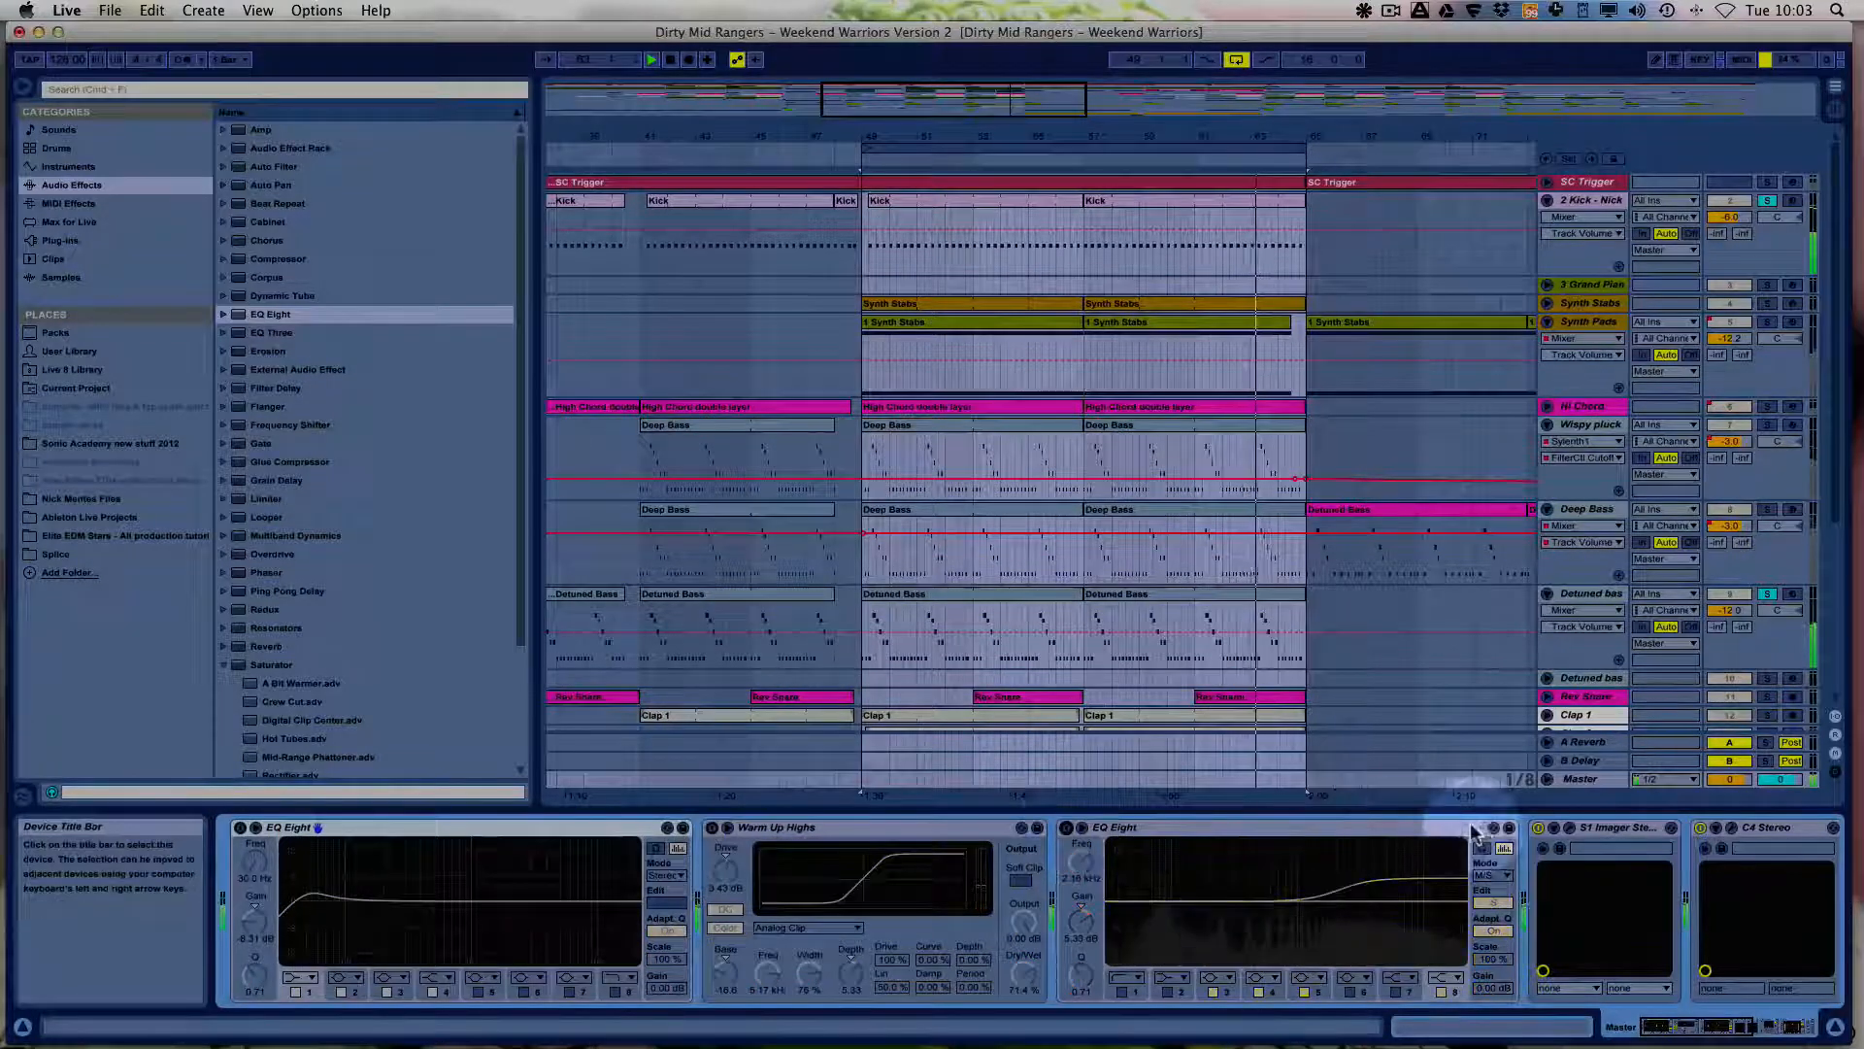
{"action": "left_click", "coordinate": [1700, 829]}
Bypass the Master's Mastering - gentle limiter and Compressor, and switch the Fast limiter off and back on.
{"action": "left_click_drag", "start_coordinate": [1718, 1025], "coordinate": [1759, 1024]}
{"action": "left_click", "coordinate": [1135, 828]}
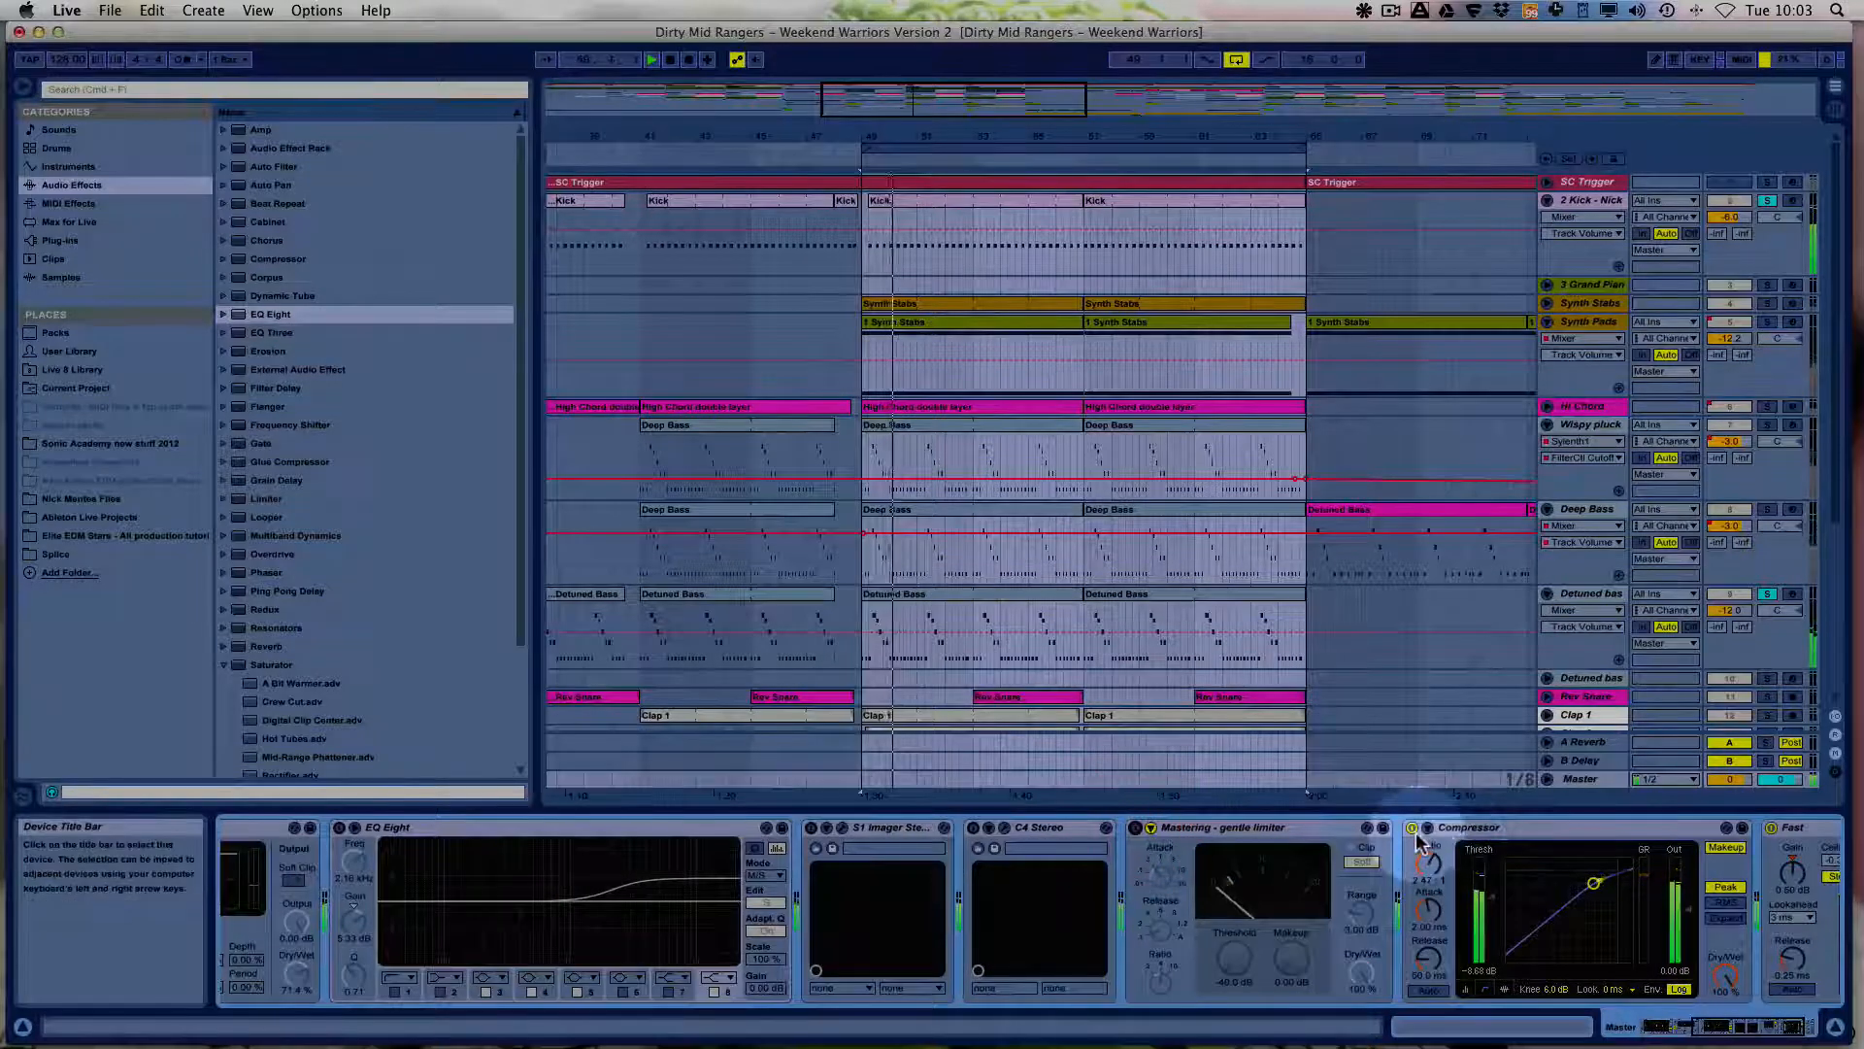
{"action": "left_click", "coordinate": [1412, 827]}
{"action": "left_click", "coordinate": [1771, 828]}
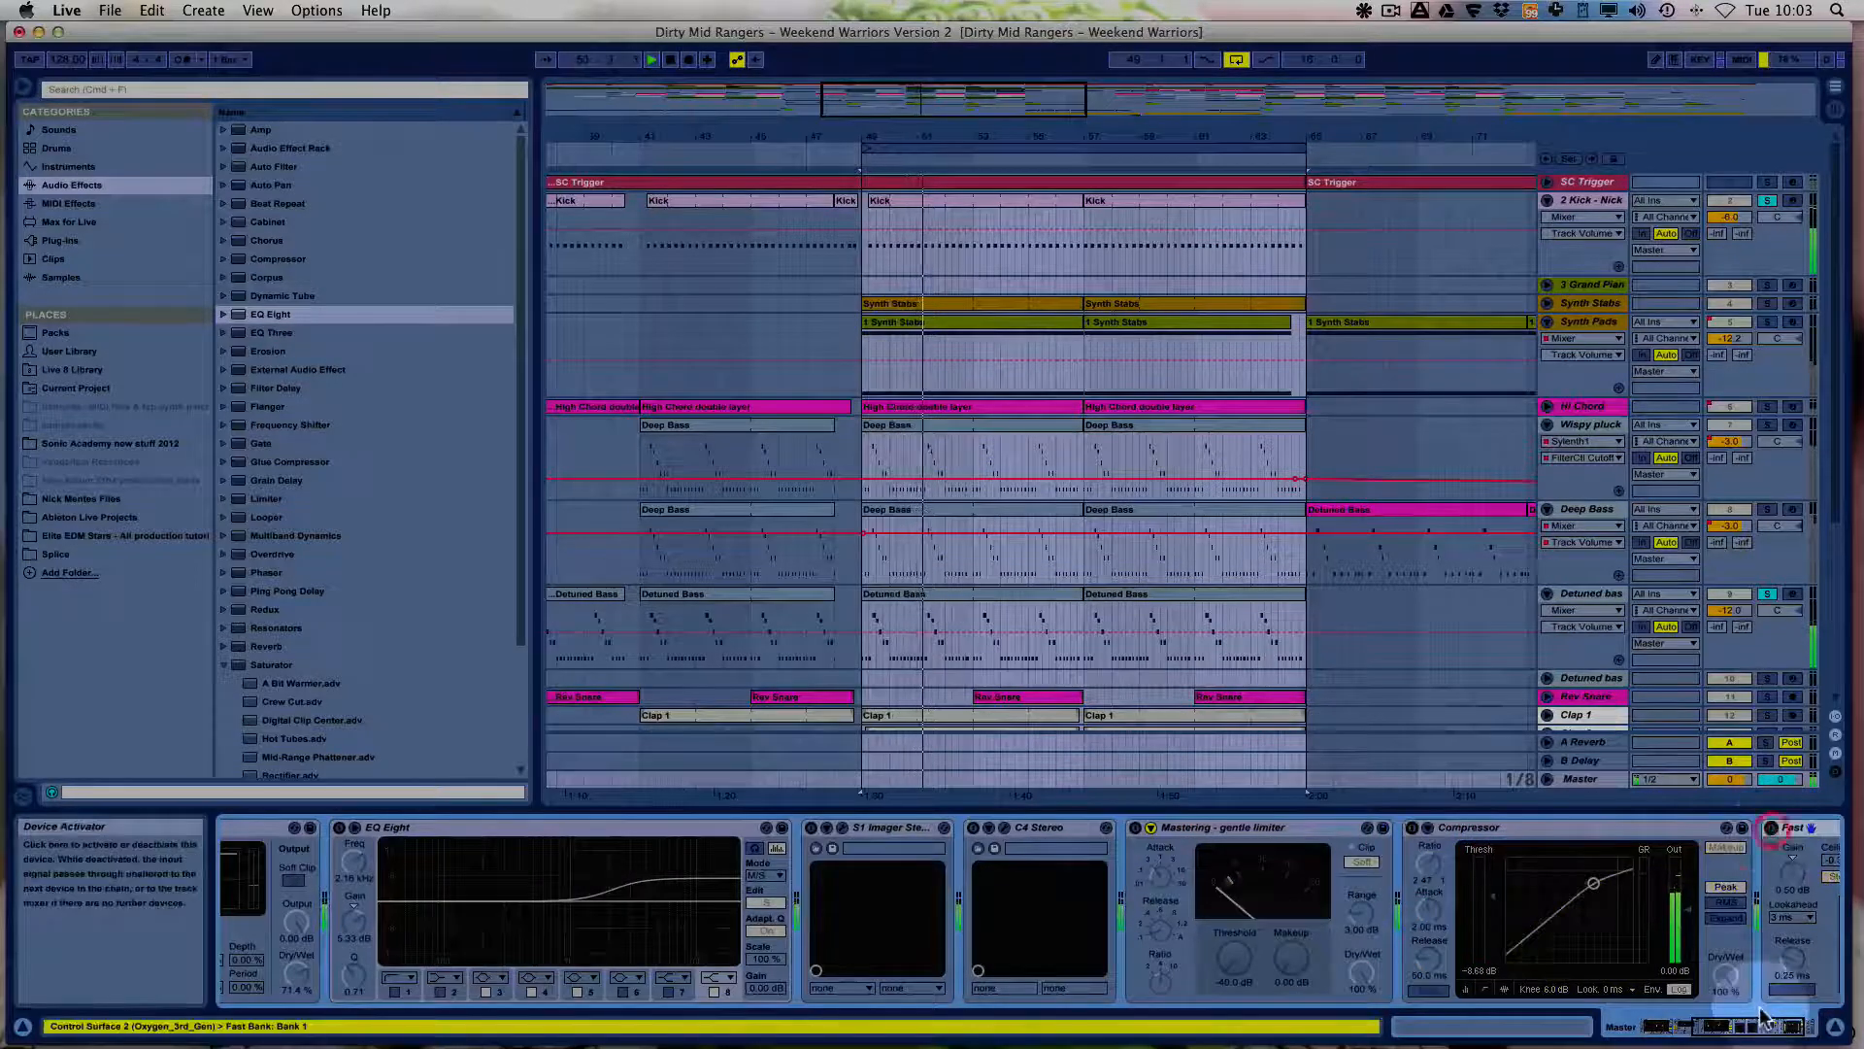
{"action": "left_click_drag", "start_coordinate": [1754, 1025], "coordinate": [1784, 1027]}
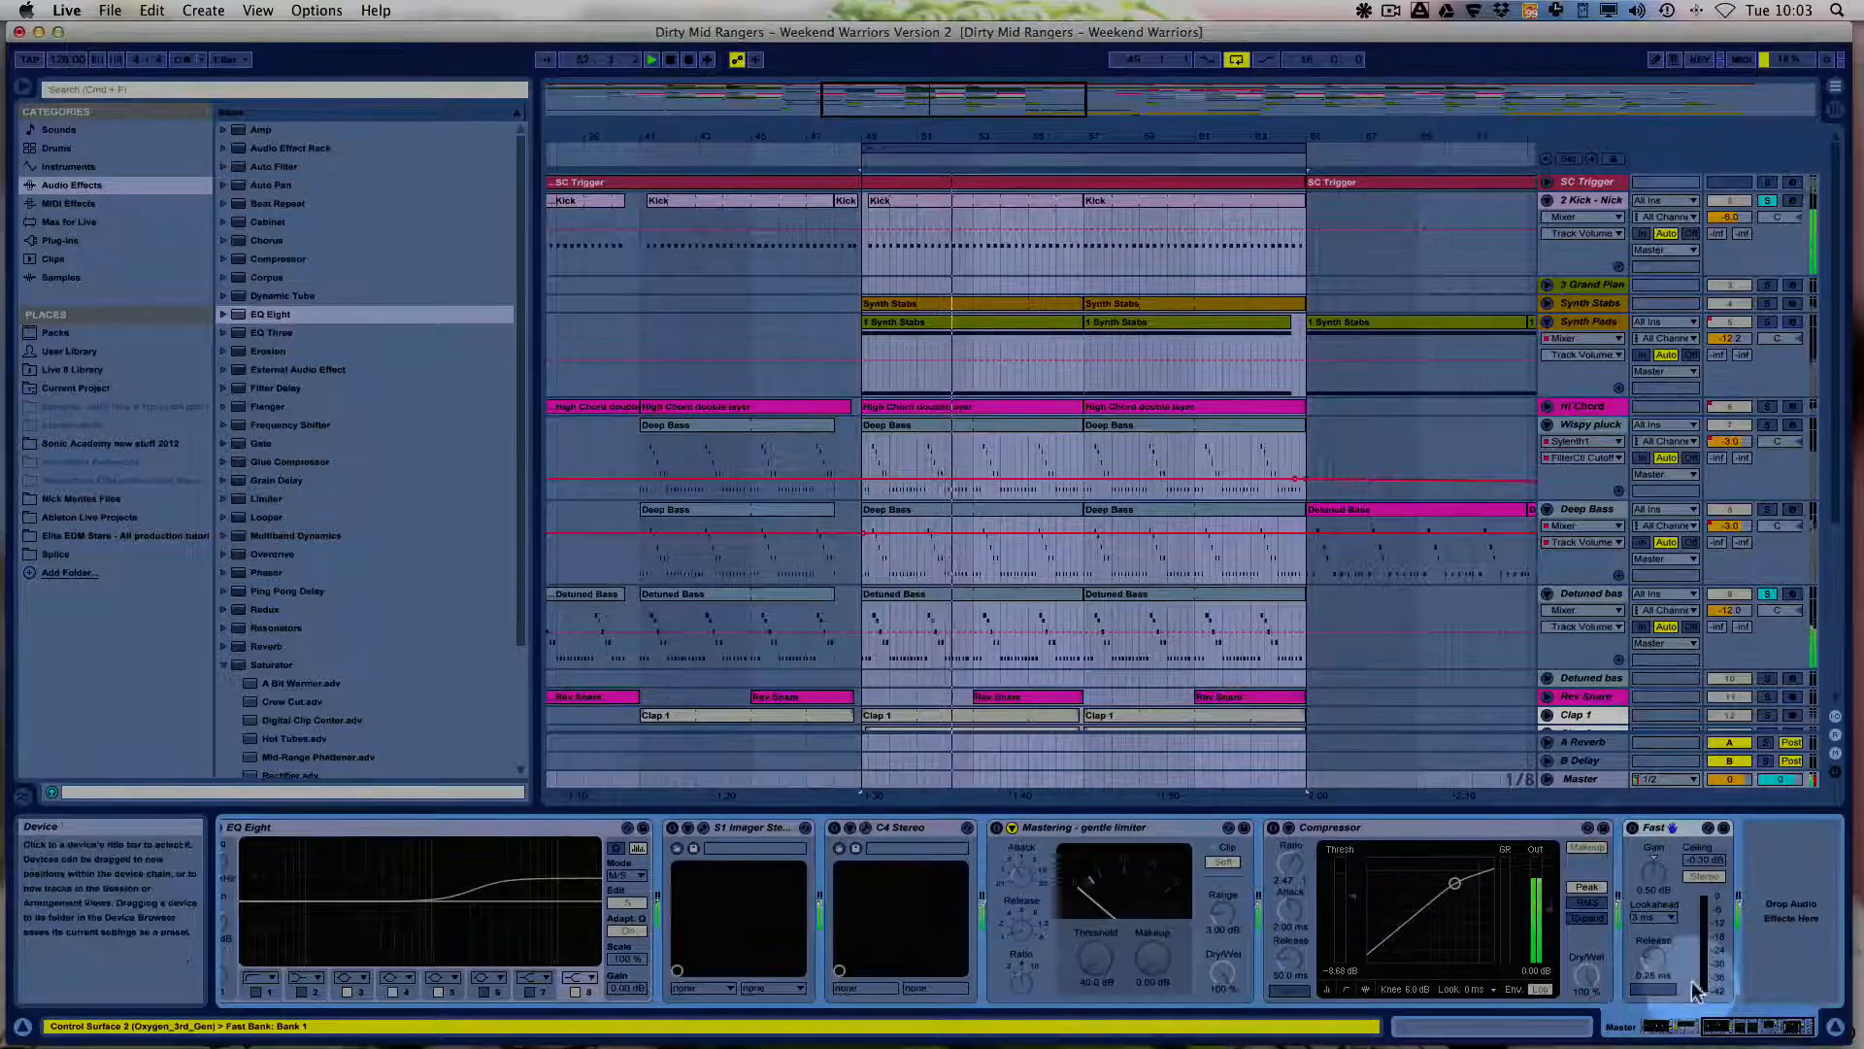
{"action": "left_click", "coordinate": [1633, 828]}
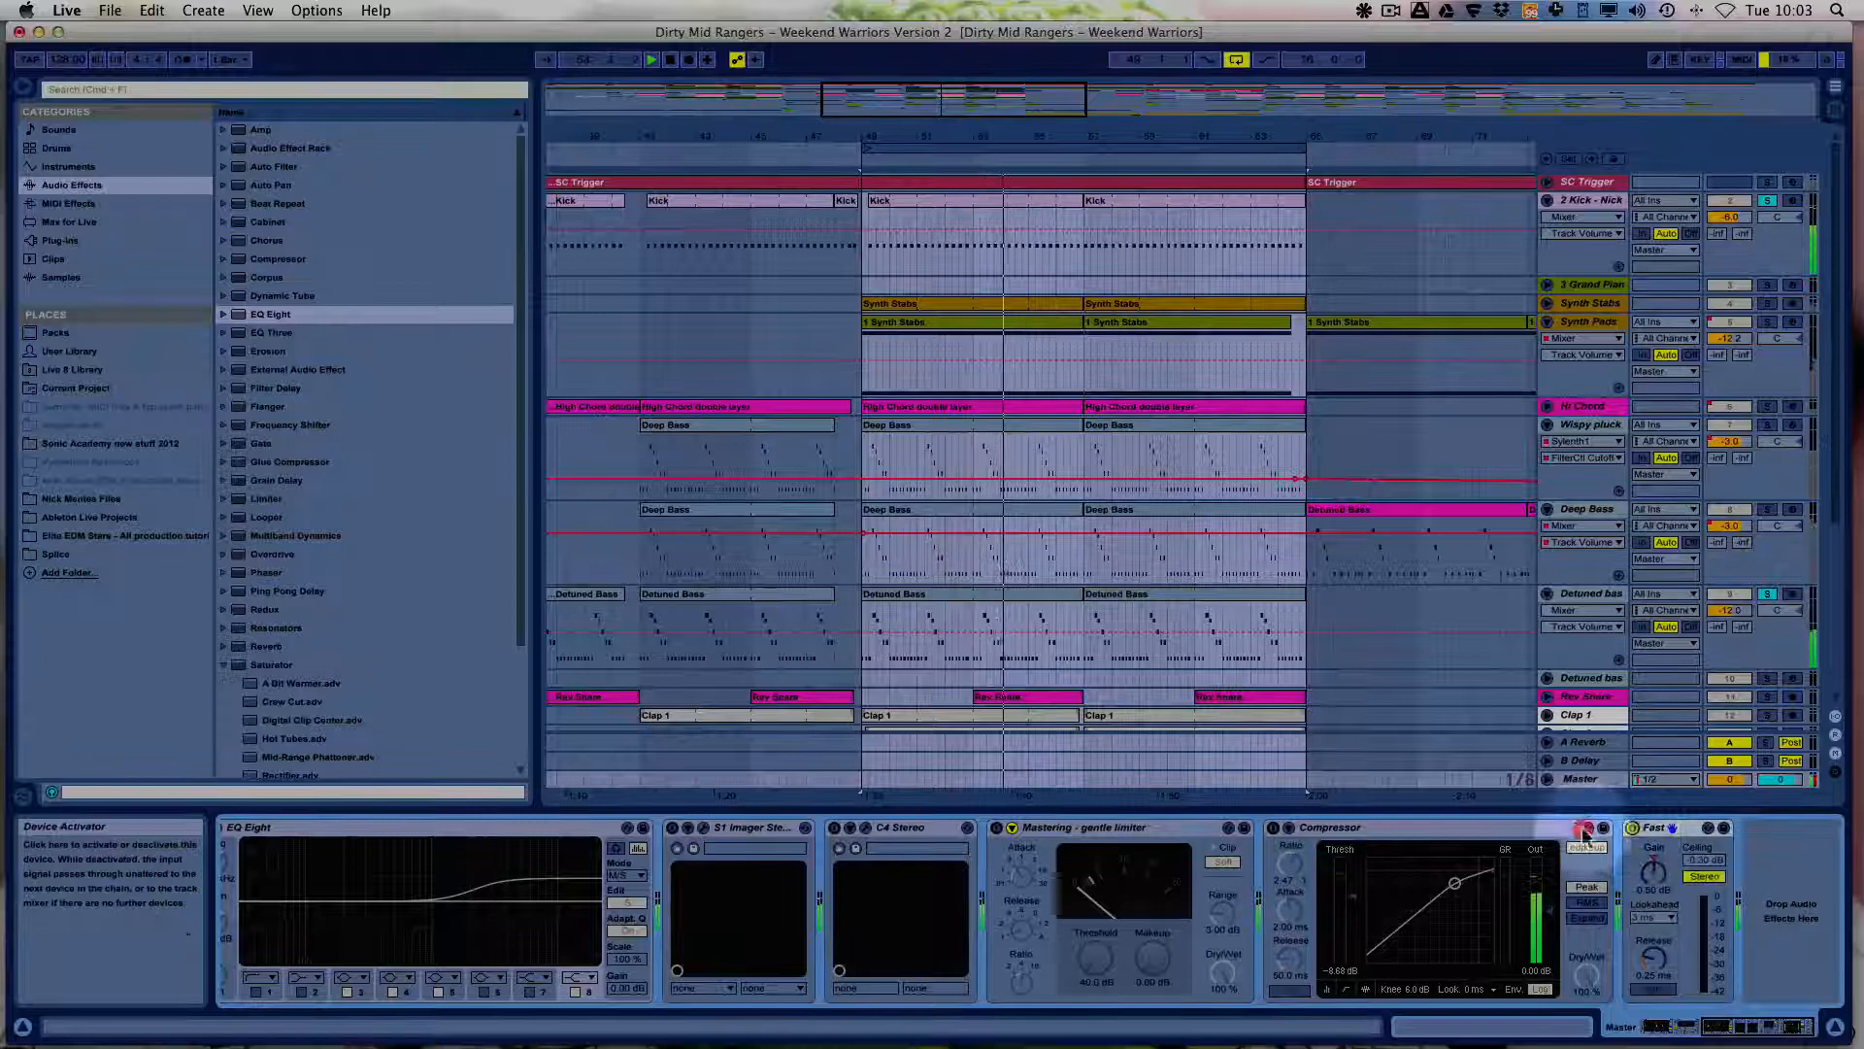
Re-enable the Compressor, Mastering - gentle limiter, C4 Stereo and S1 Imager on the Master track.
{"action": "left_click", "coordinate": [1273, 828]}
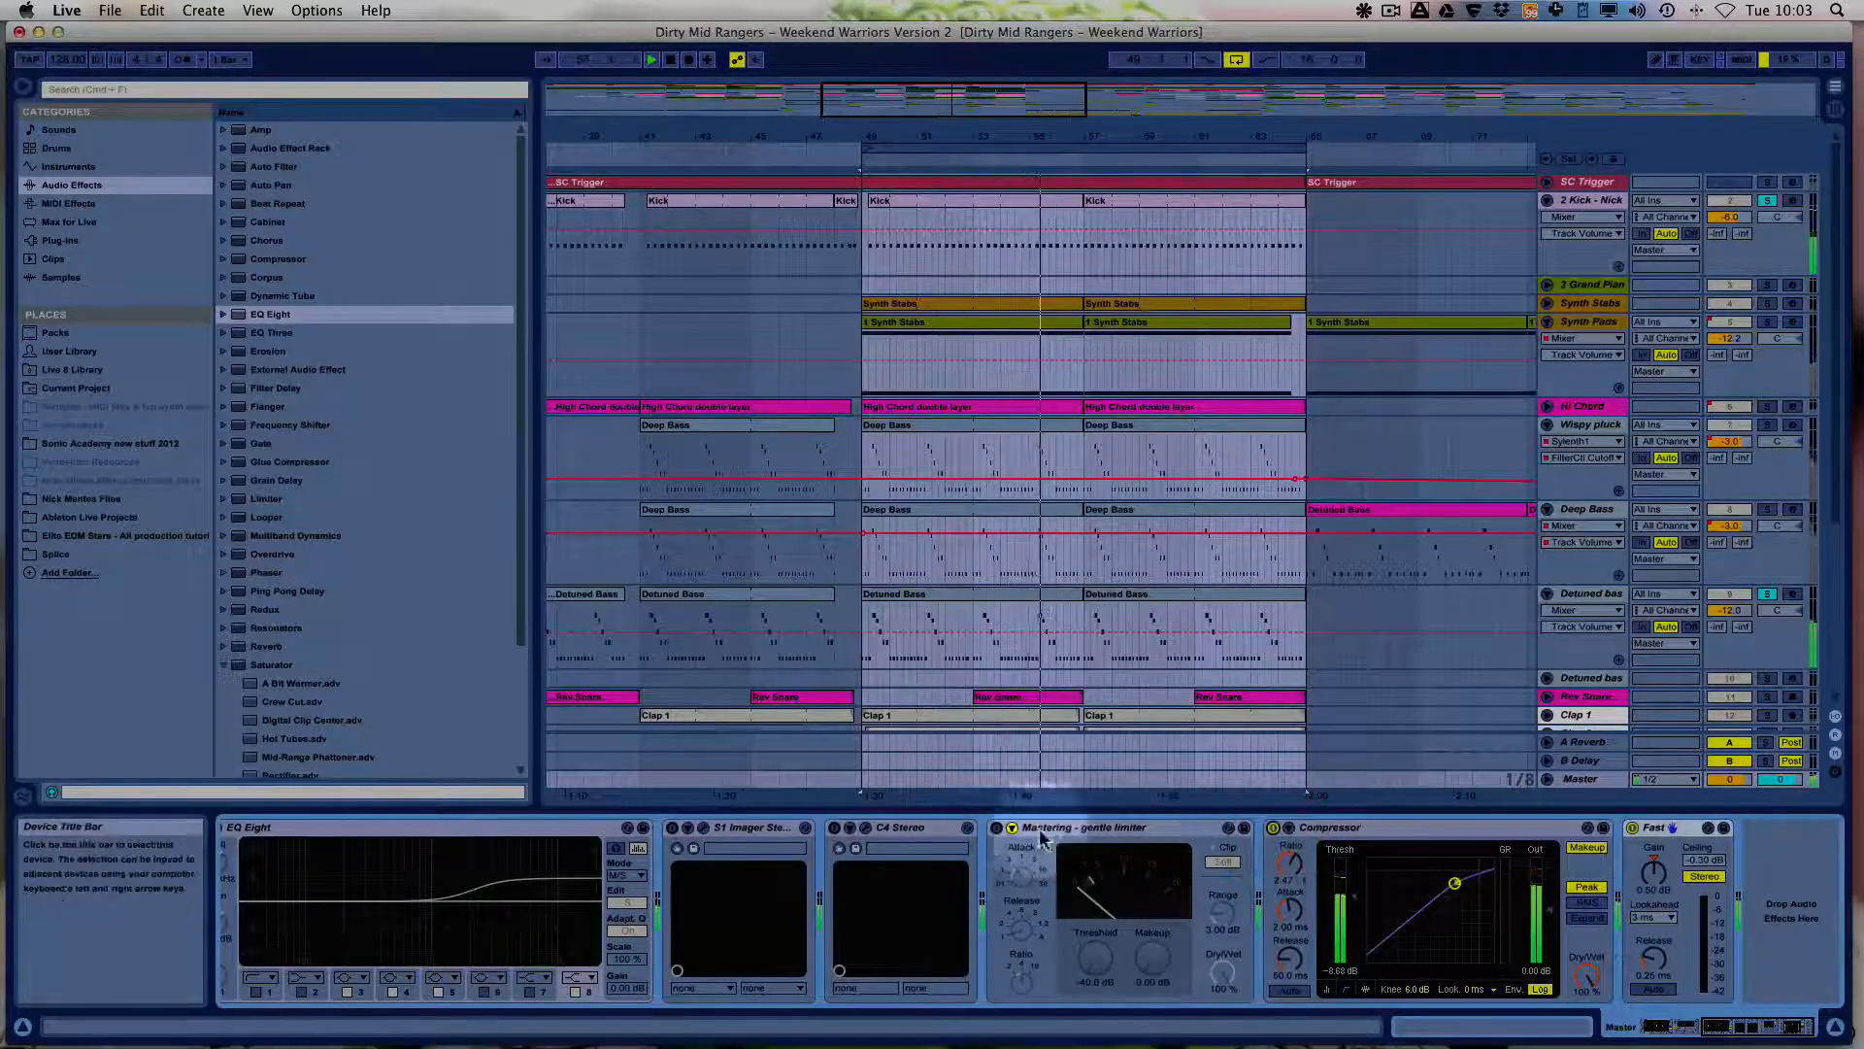
{"action": "left_click", "coordinate": [997, 828]}
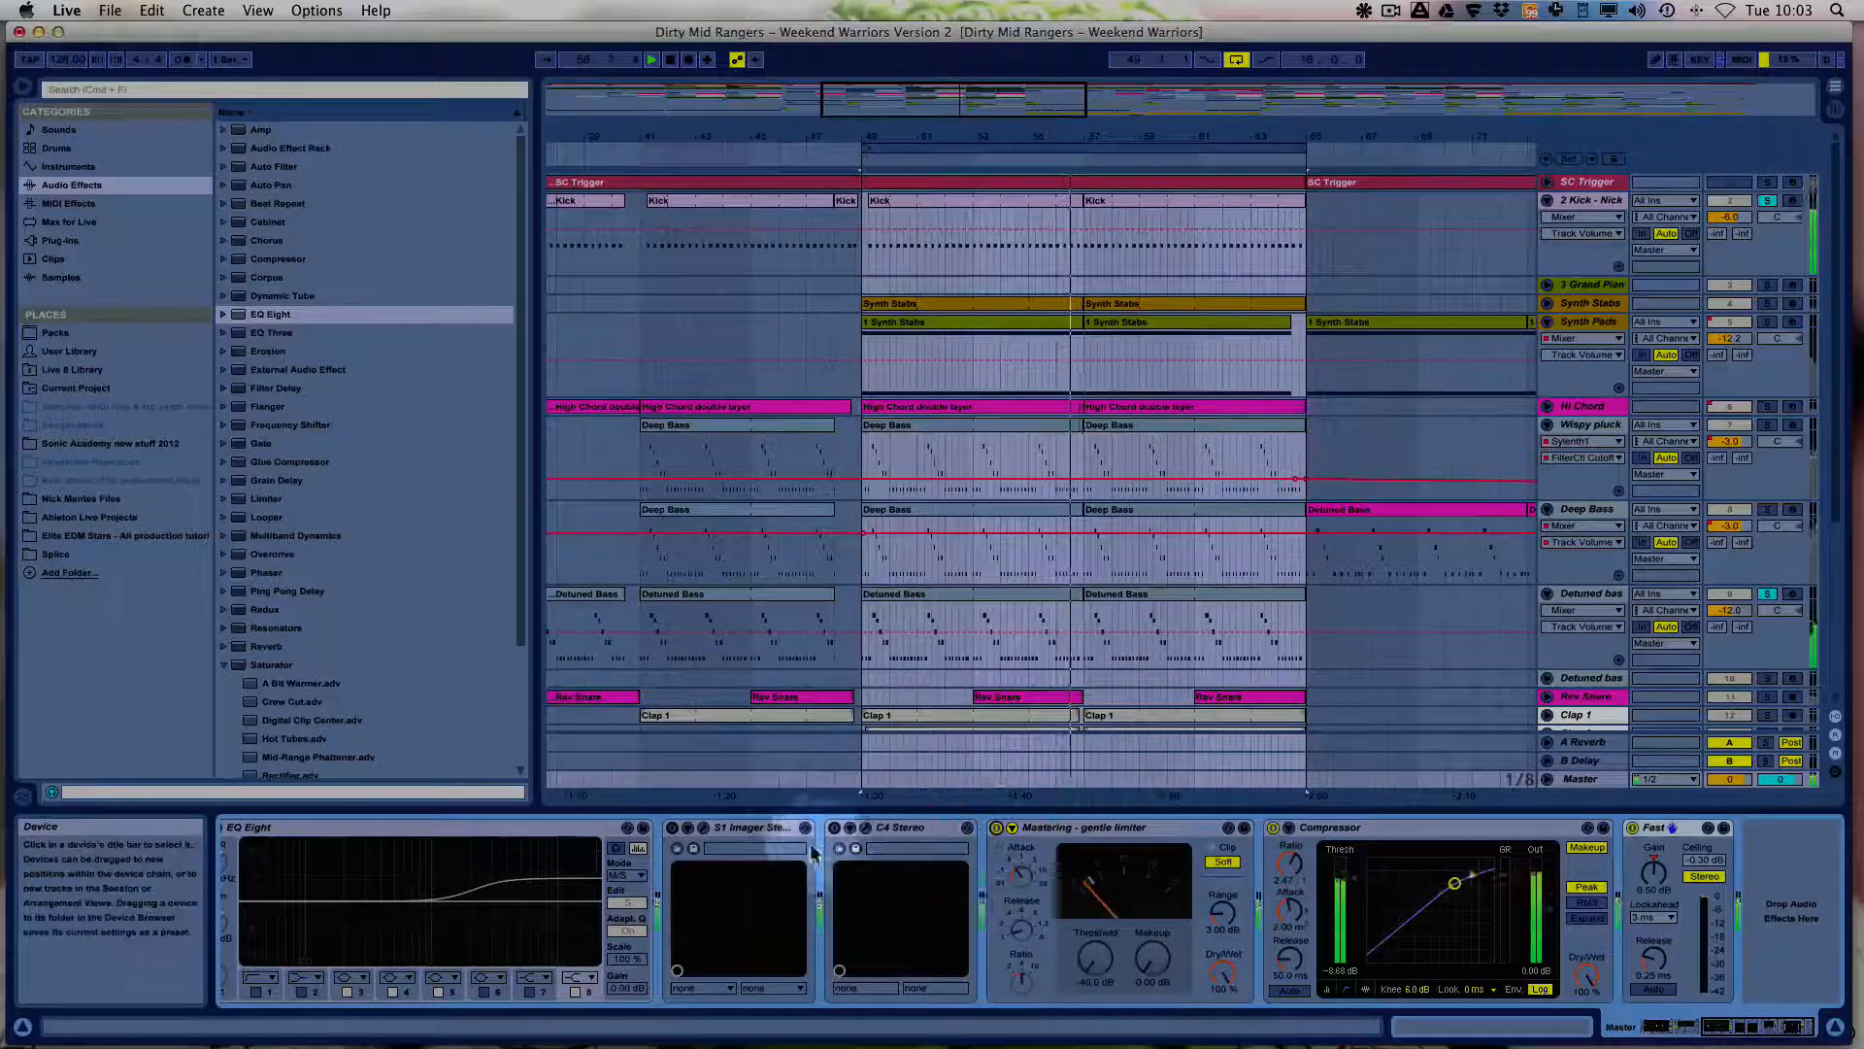
{"action": "left_click", "coordinate": [834, 827]}
{"action": "left_click", "coordinate": [672, 828]}
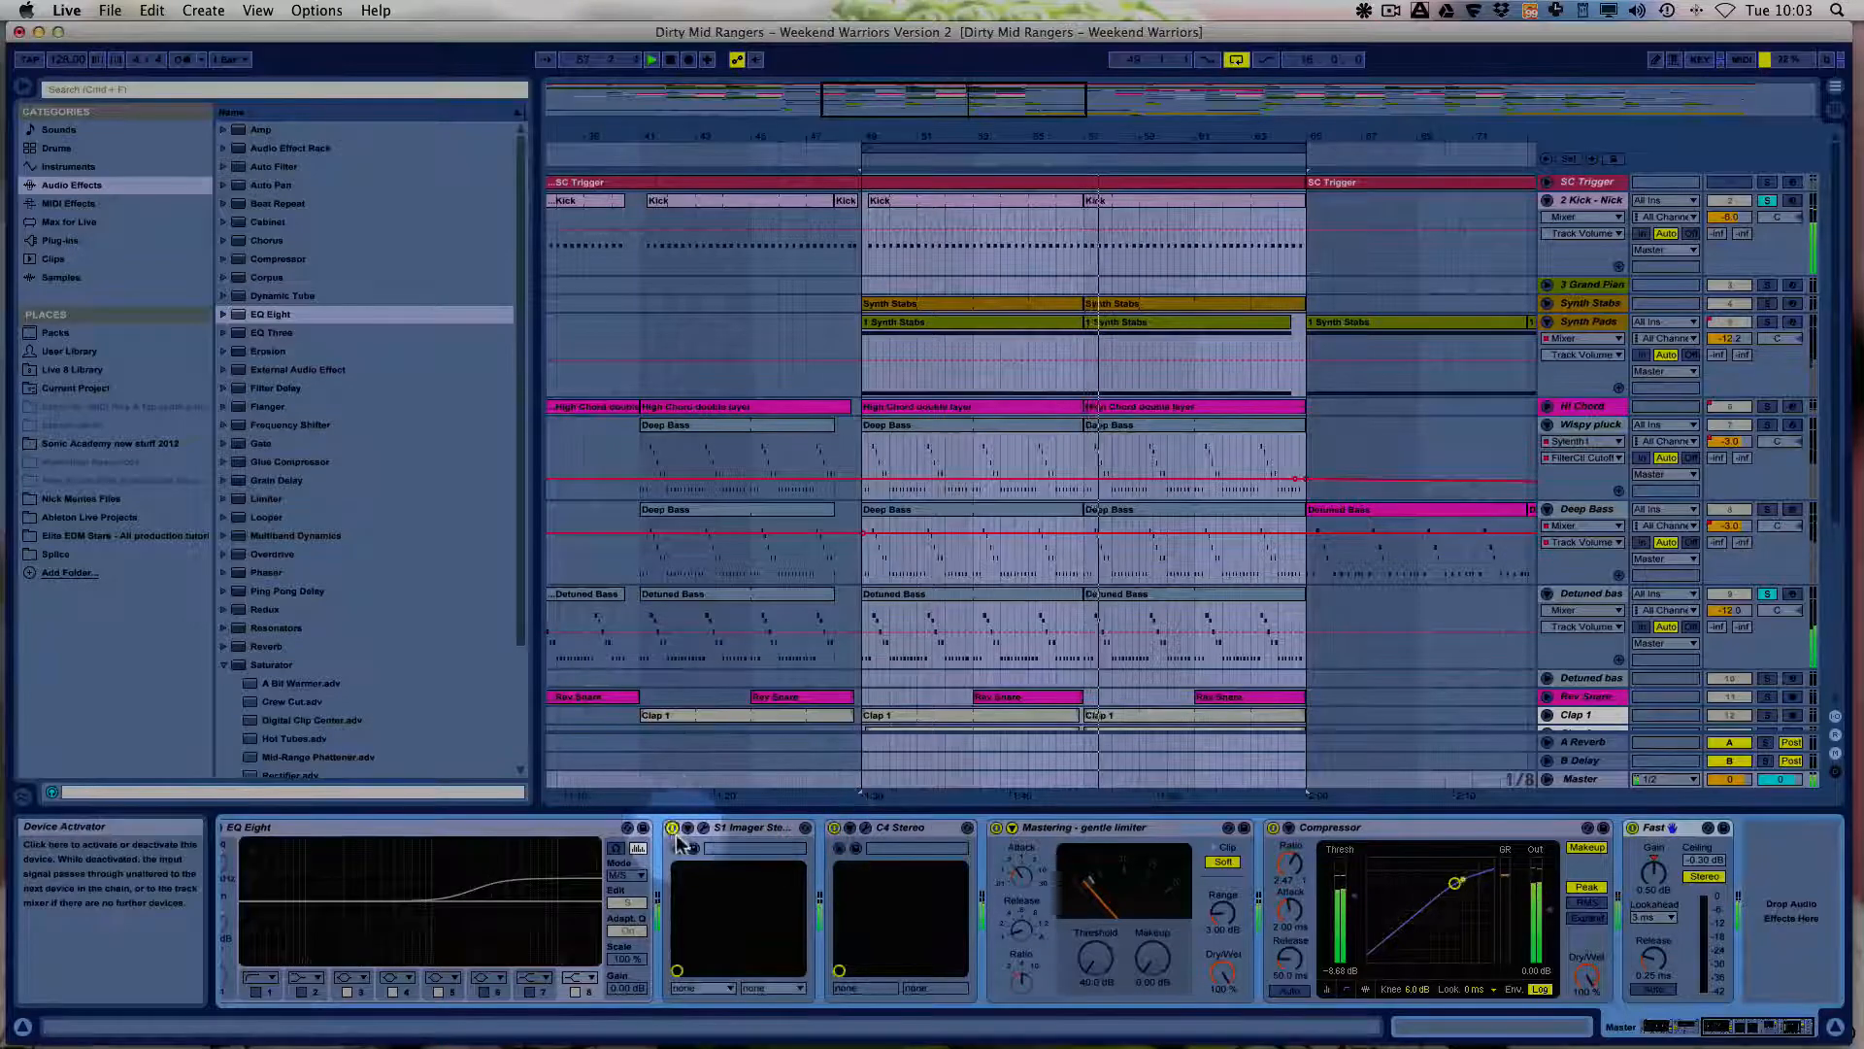
Re-enable Warm Up Highs and the EQ Eights on either side of it on the Master track.
{"action": "scroll", "coordinate": [871, 905], "scroll_direction": "left", "scroll_amount": 3}
{"action": "scroll", "coordinate": [871, 904], "scroll_direction": "left", "scroll_amount": 5}
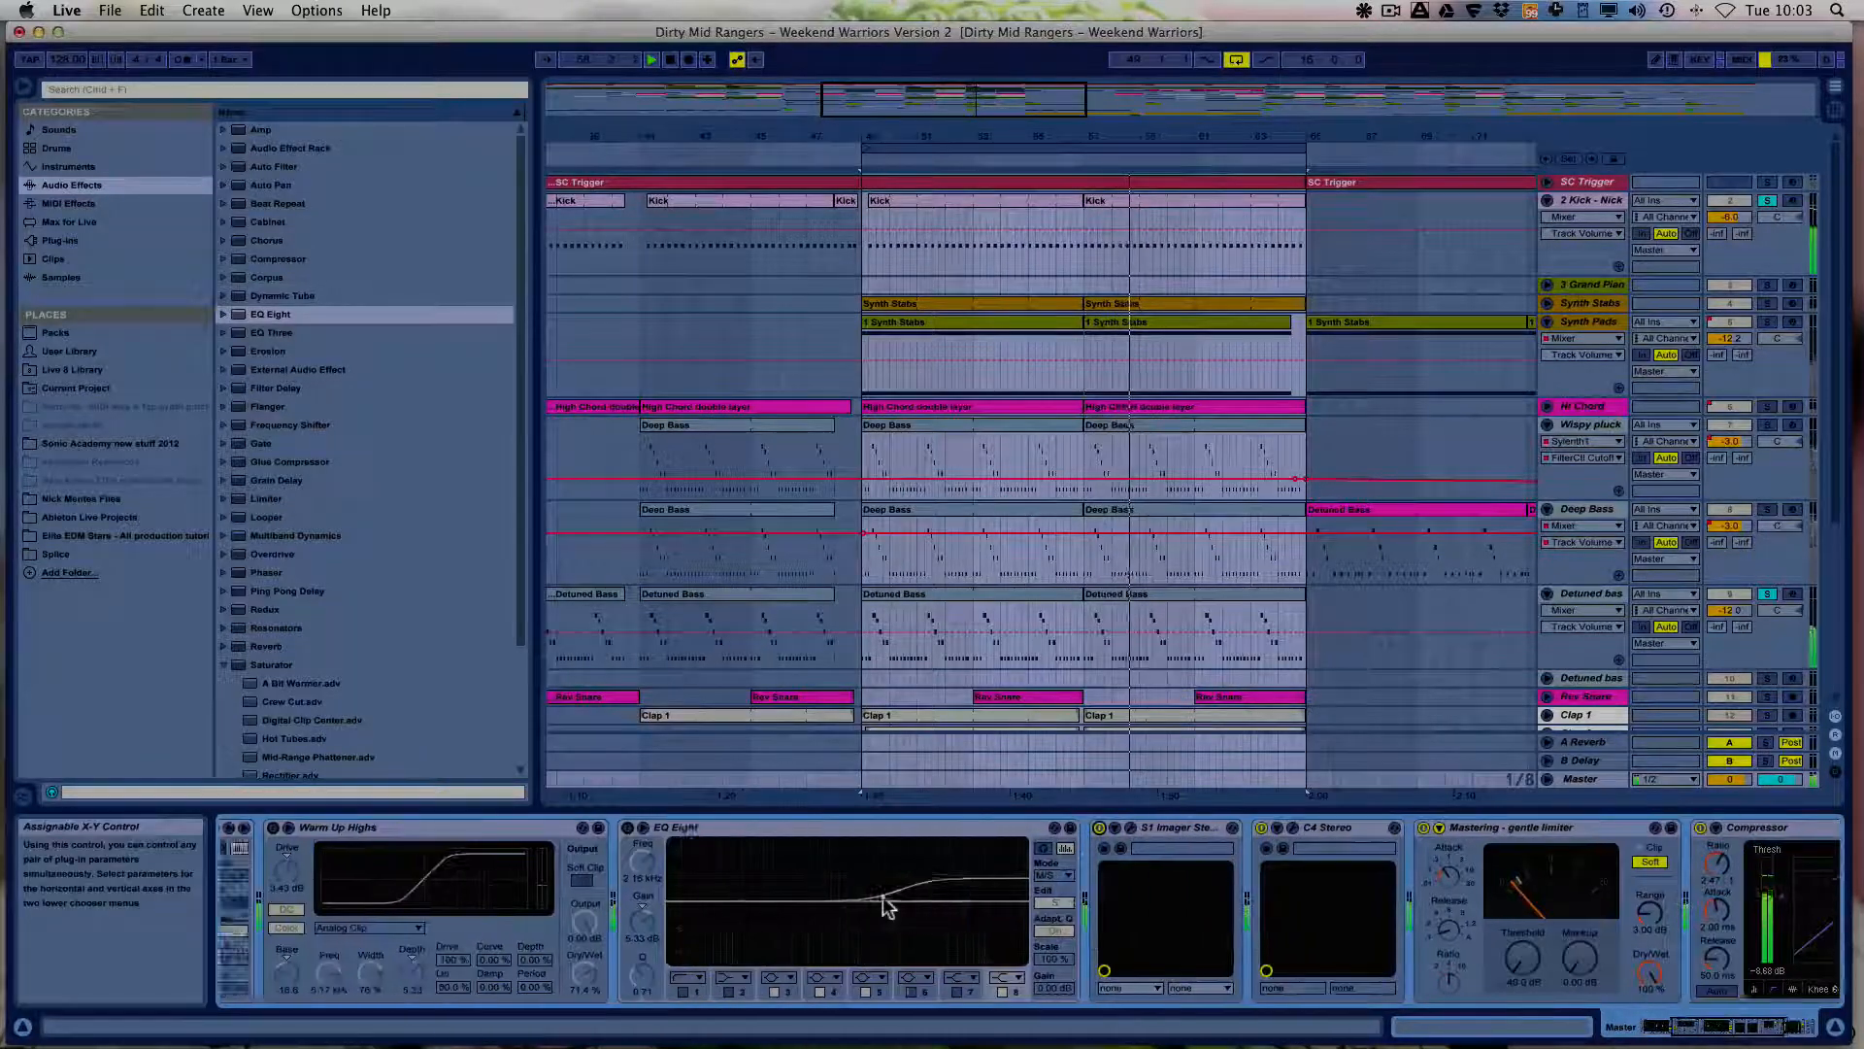
{"action": "left_click", "coordinate": [802, 828]}
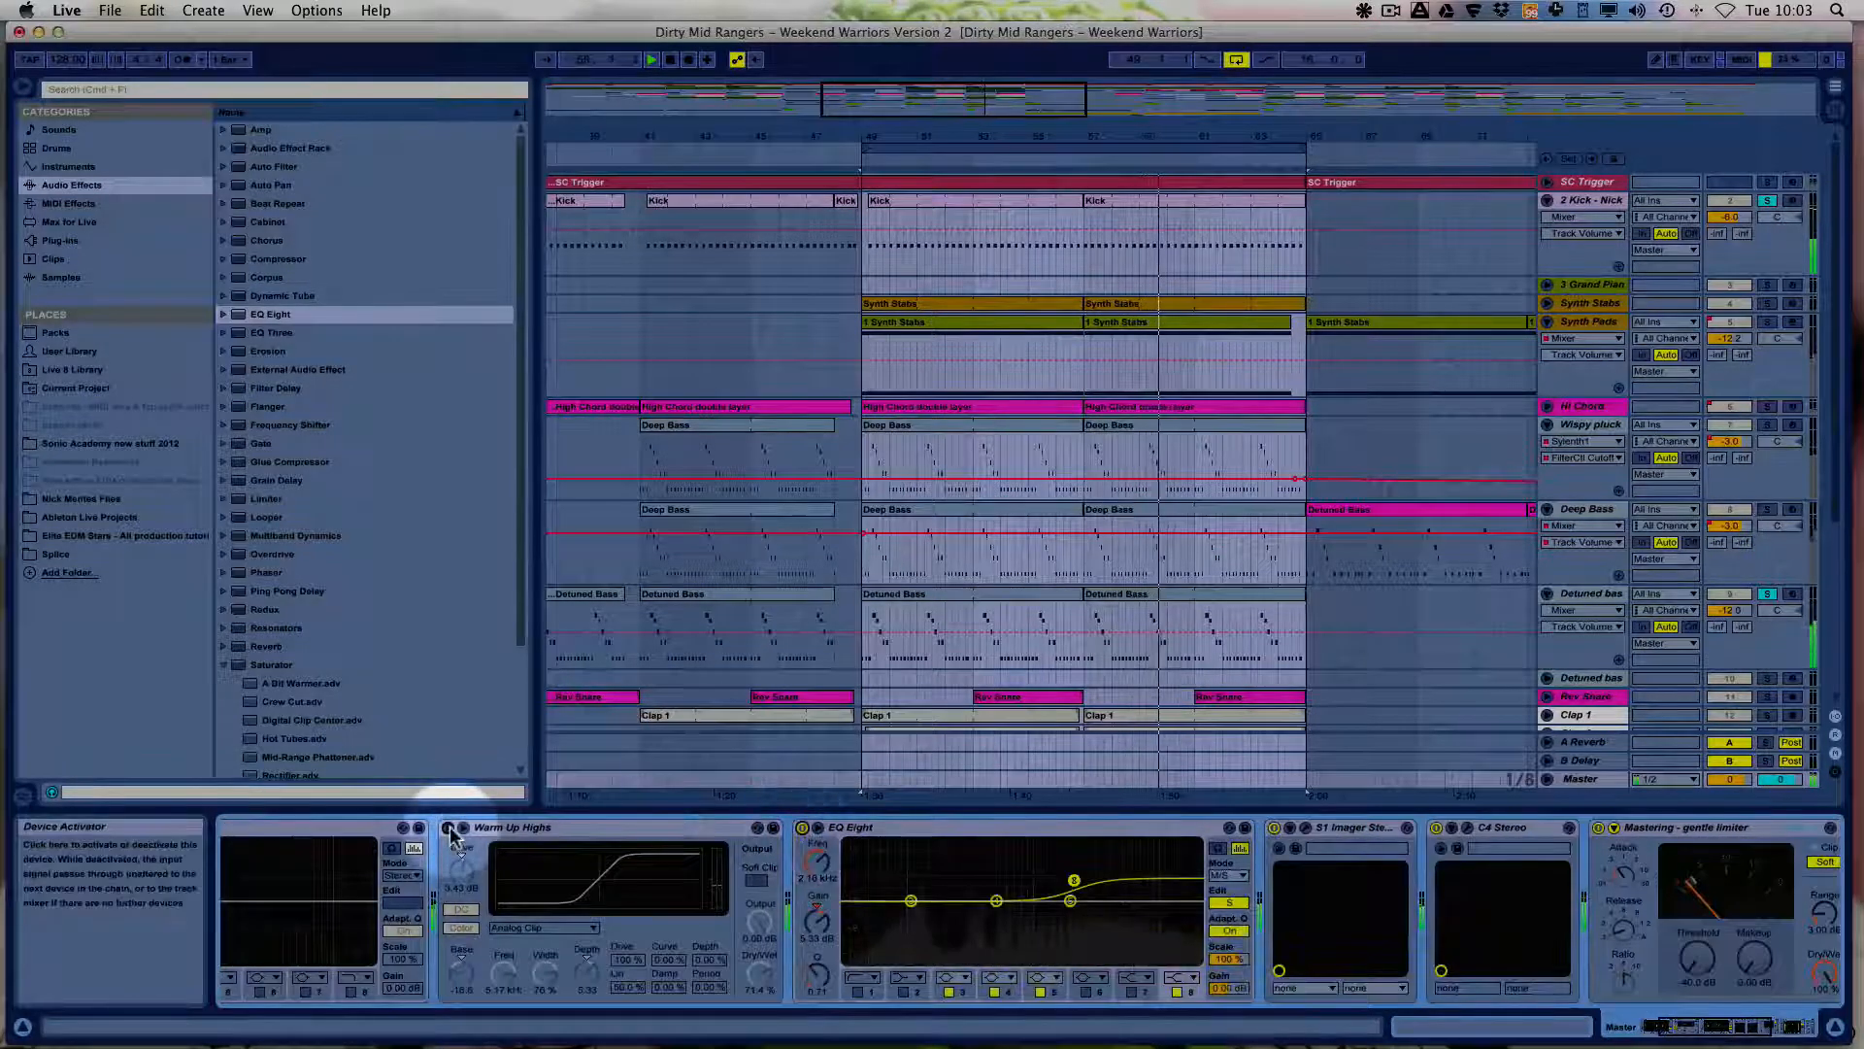
{"action": "left_click", "coordinate": [449, 827]}
{"action": "scroll", "coordinate": [531, 881], "scroll_direction": "left", "scroll_amount": 4}
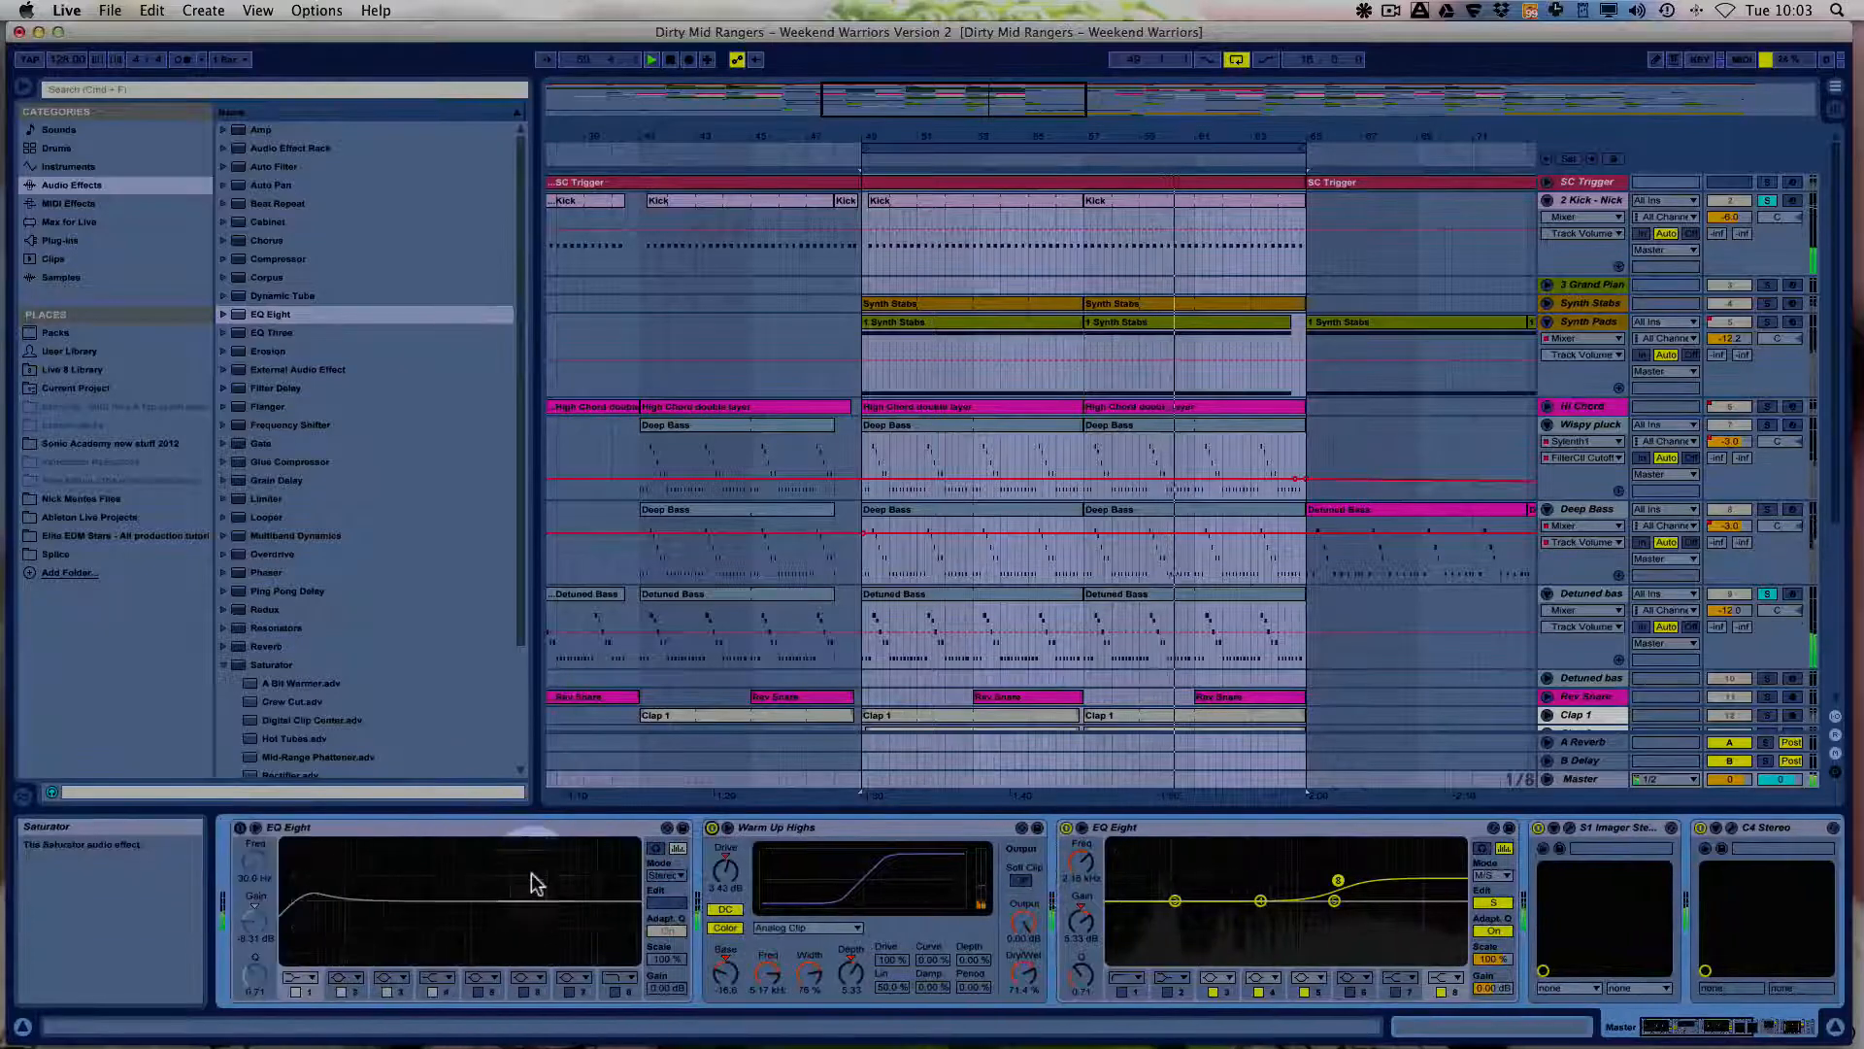
{"action": "left_click", "coordinate": [239, 827]}
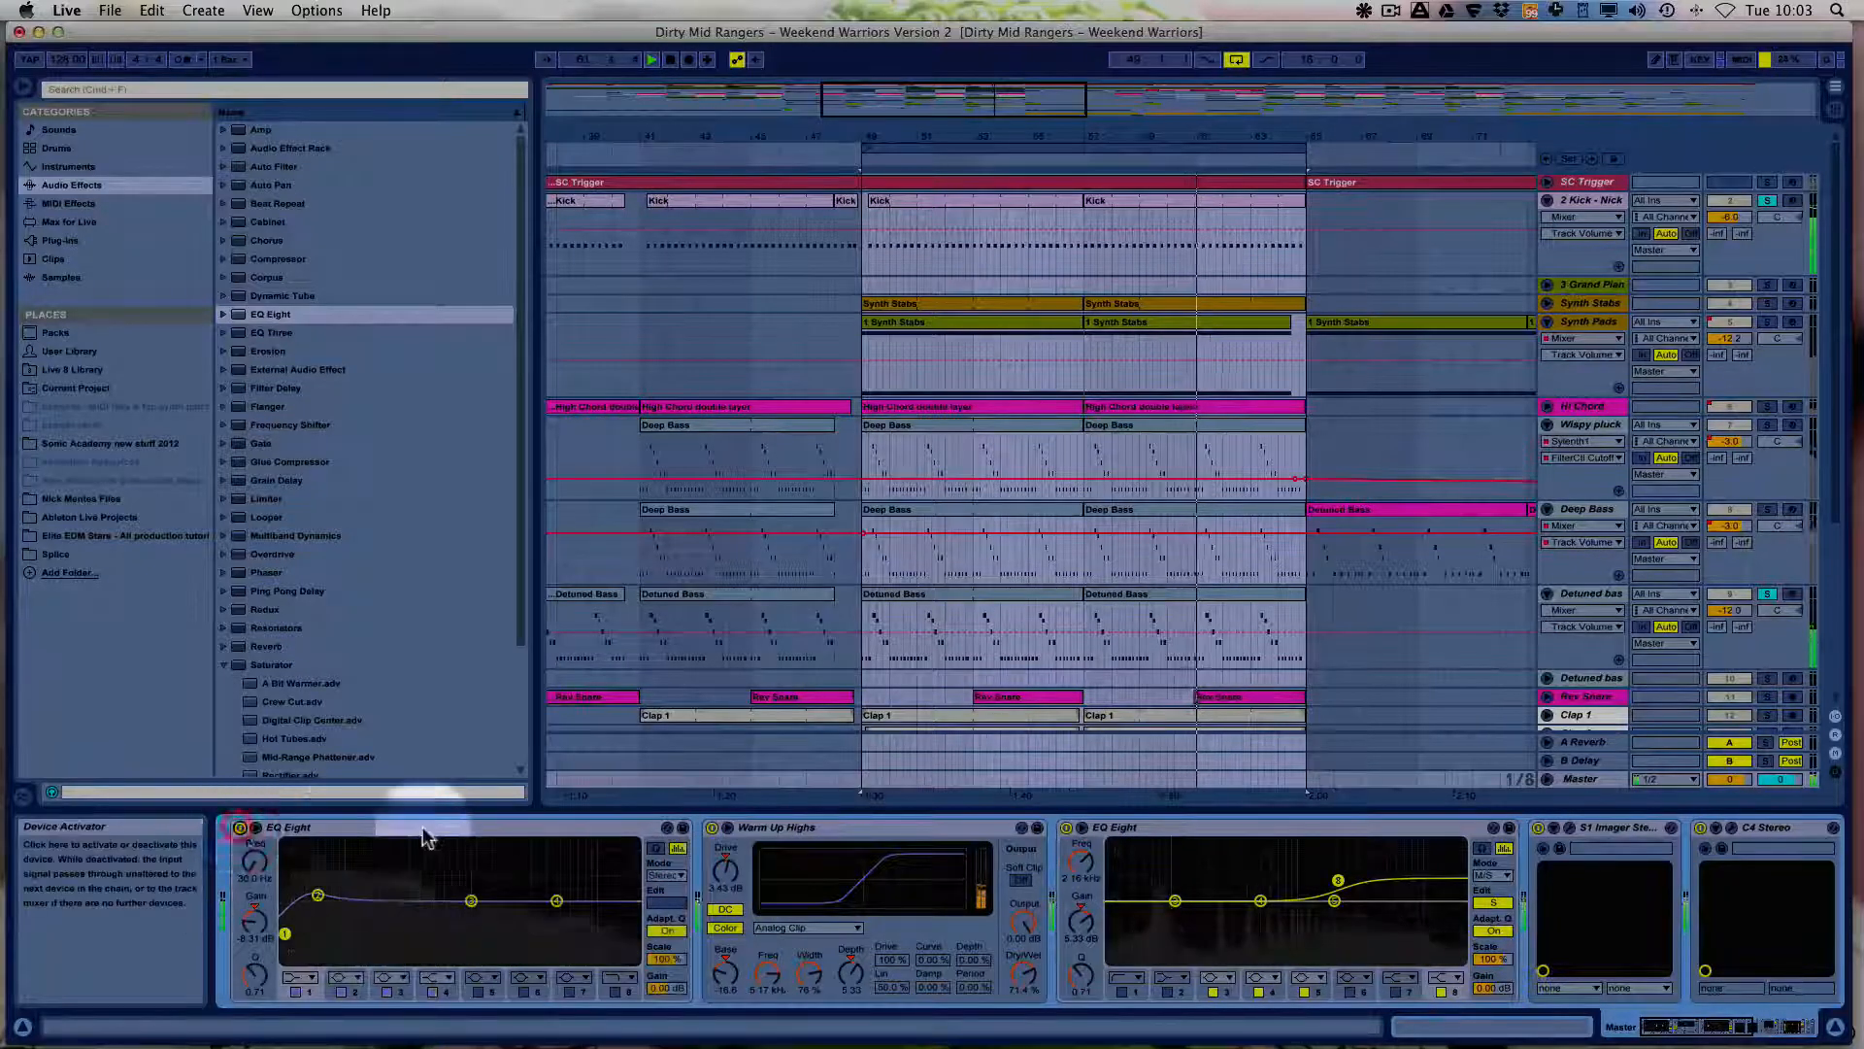
Clear the Kick and Detuned bass solos and set the Detuned bass track volume to -6.0 dB.
{"action": "left_click", "coordinate": [1767, 201]}
{"action": "left_click", "coordinate": [1591, 593]}
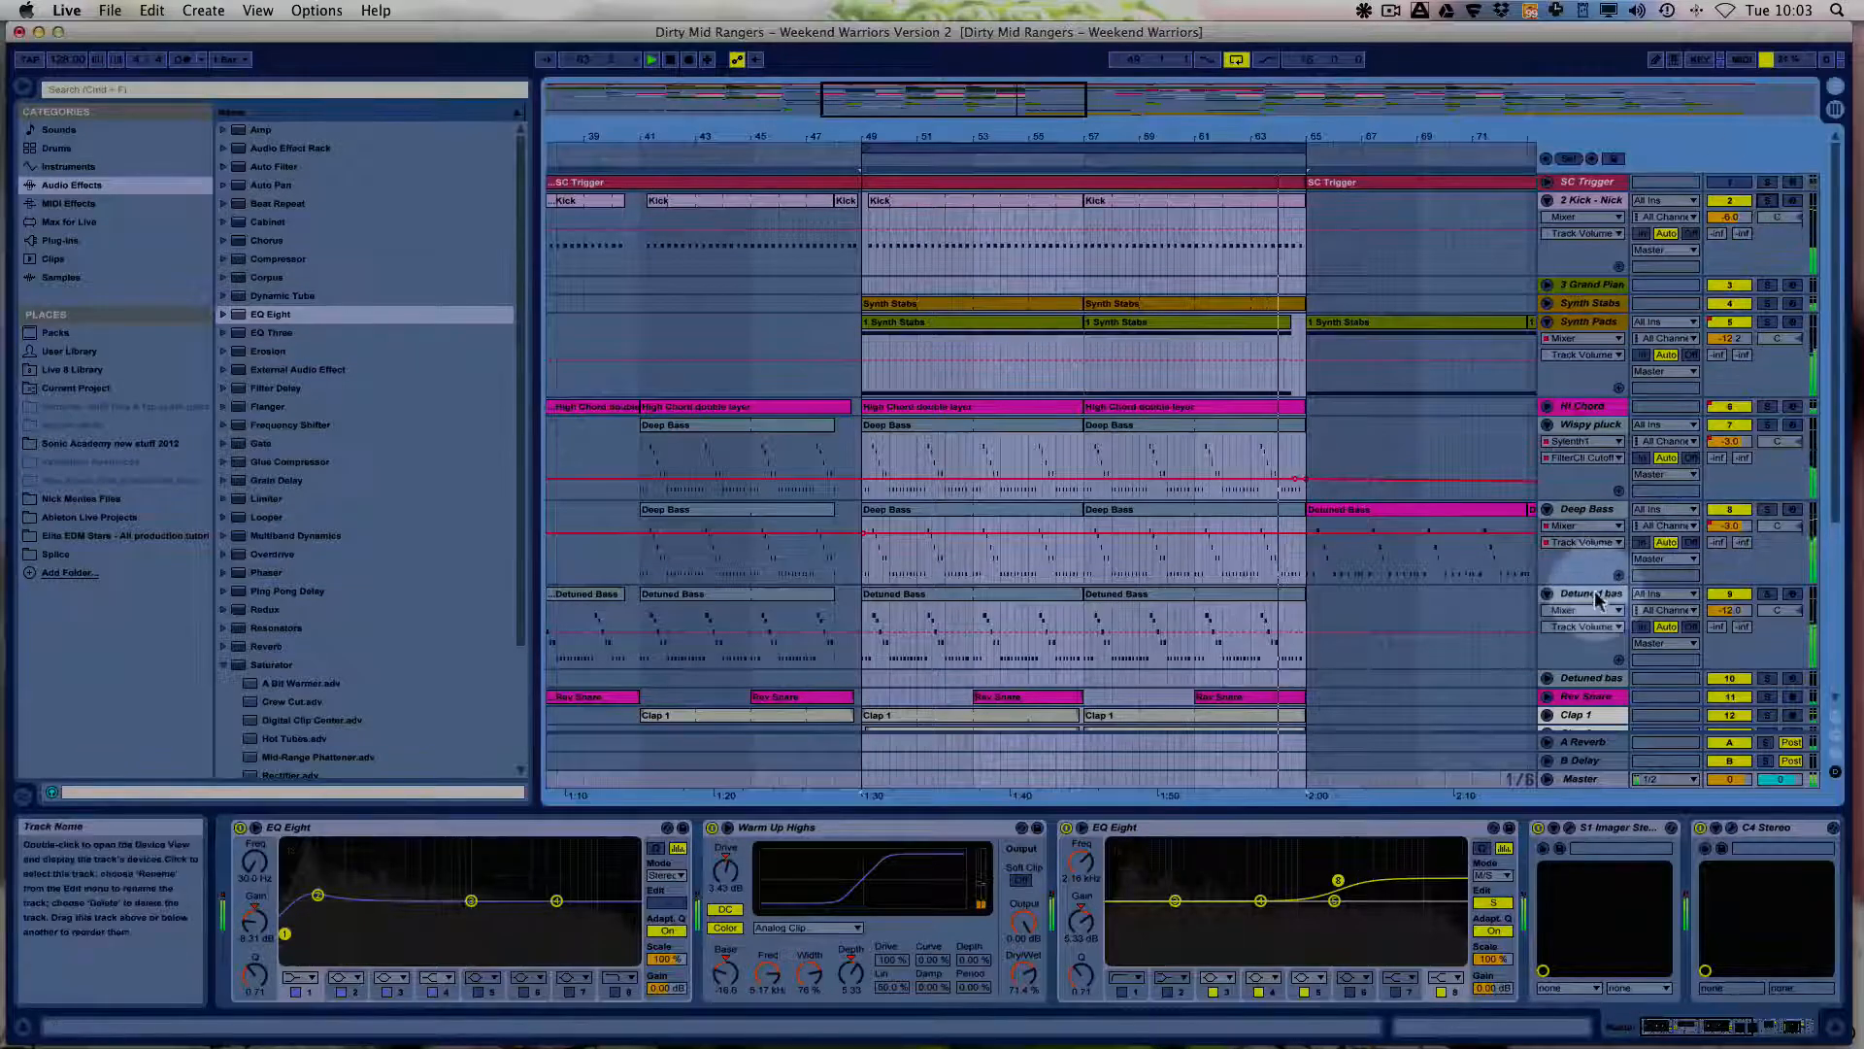
{"action": "left_click", "coordinate": [1732, 613]}
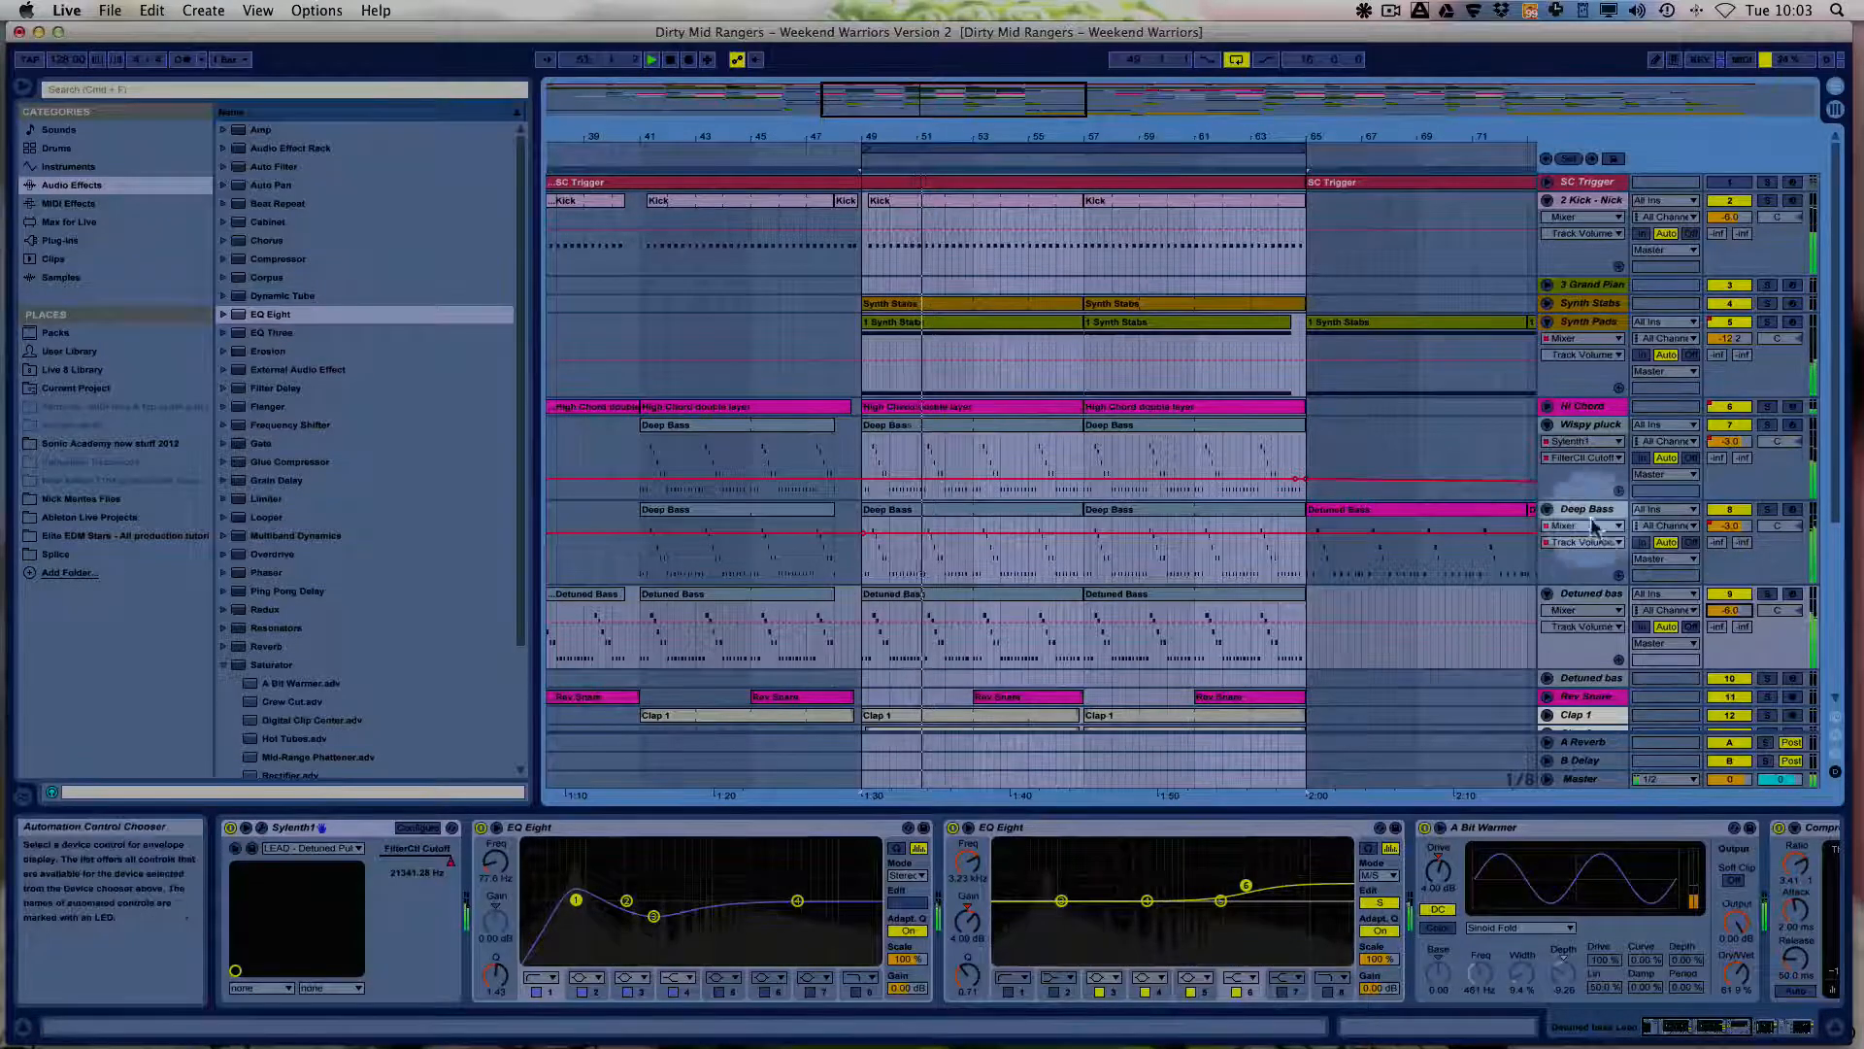
Audition Deep Bass and Detuned bass soloed together, adding the Kick for comparison.
{"action": "left_click", "coordinate": [1768, 512]}
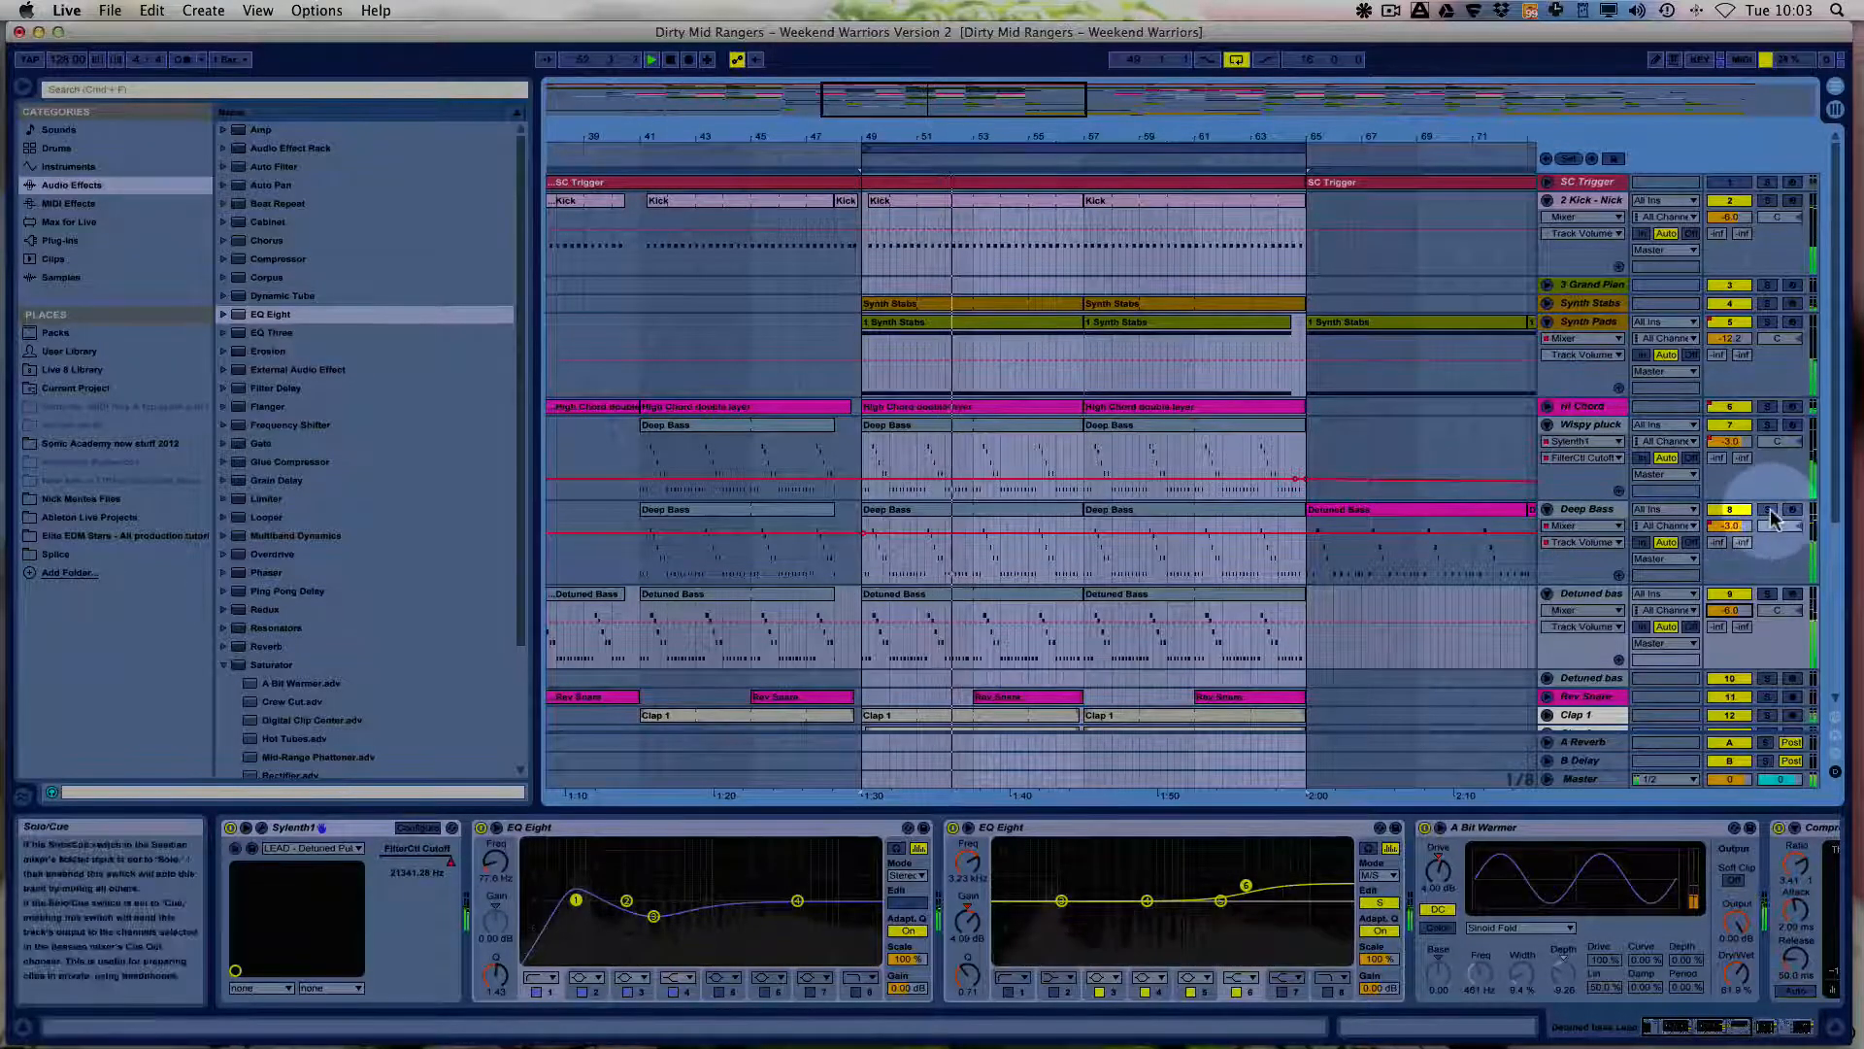
{"action": "left_click", "coordinate": [1767, 594], "text": "super"}
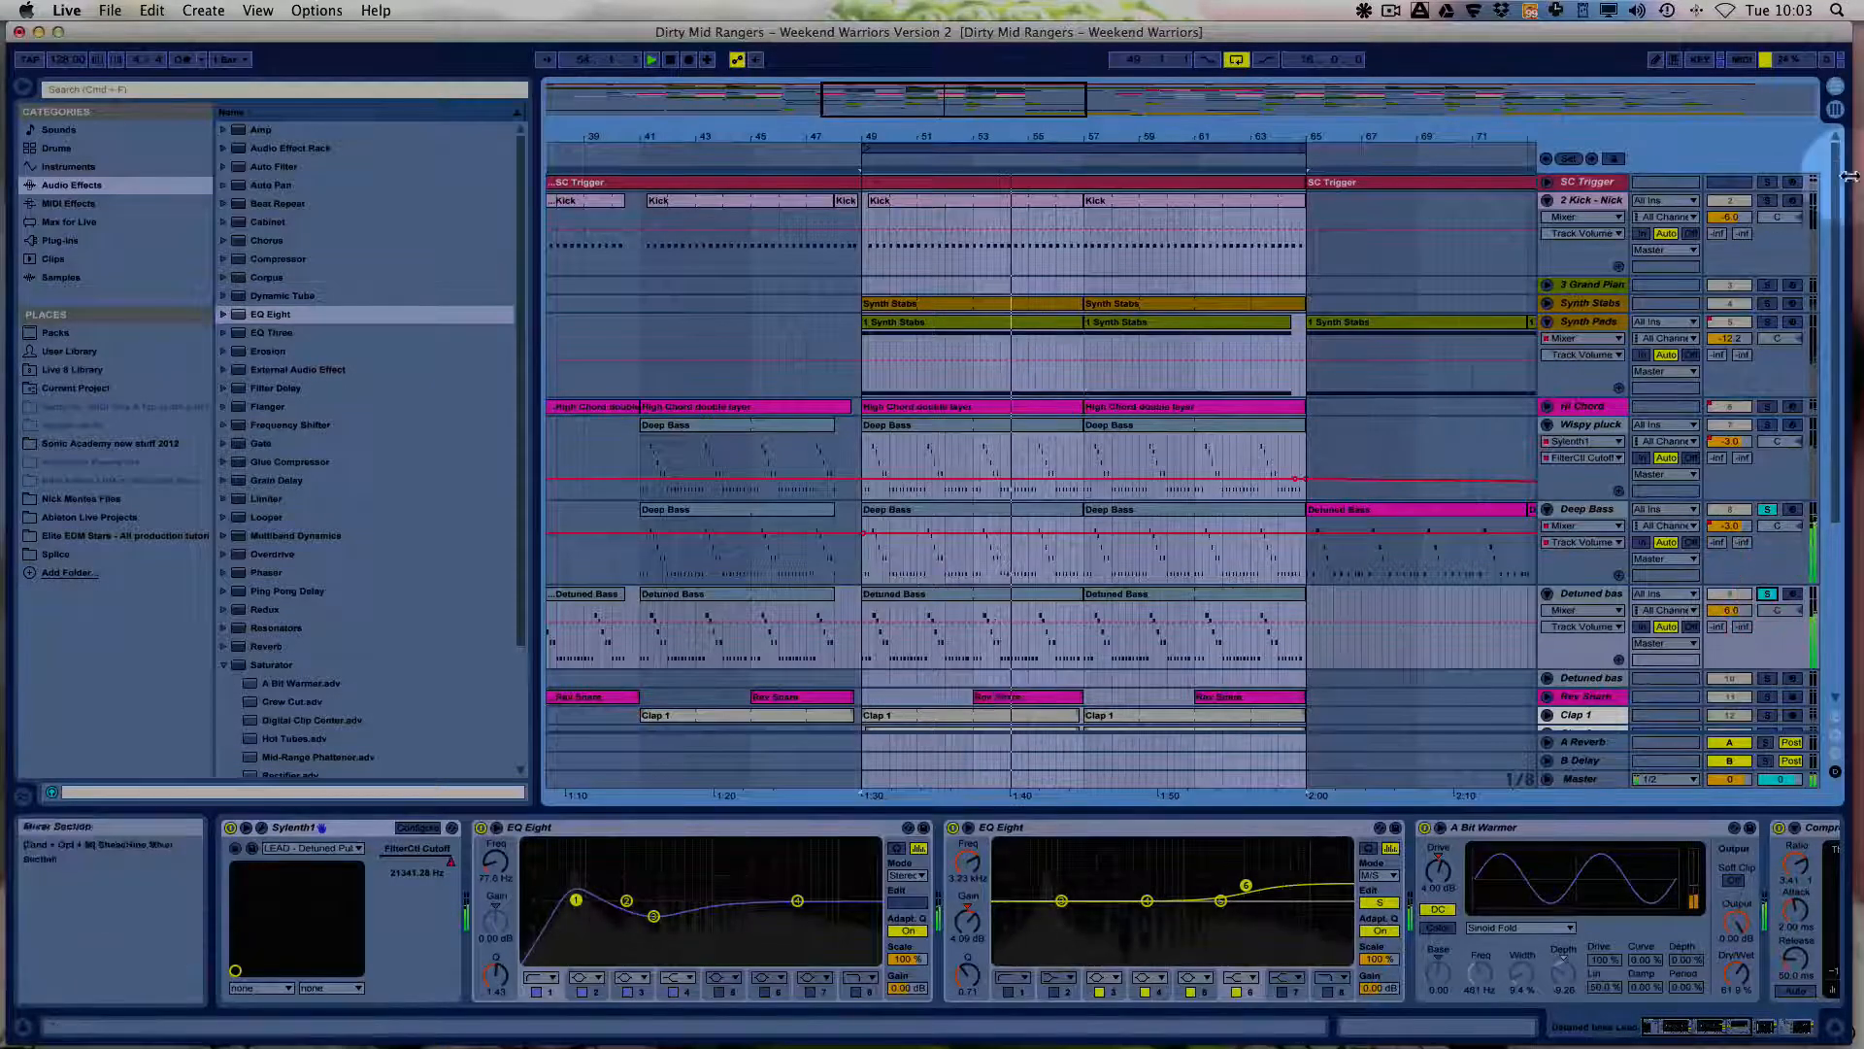
{"action": "left_click", "coordinate": [1768, 201], "text": "super"}
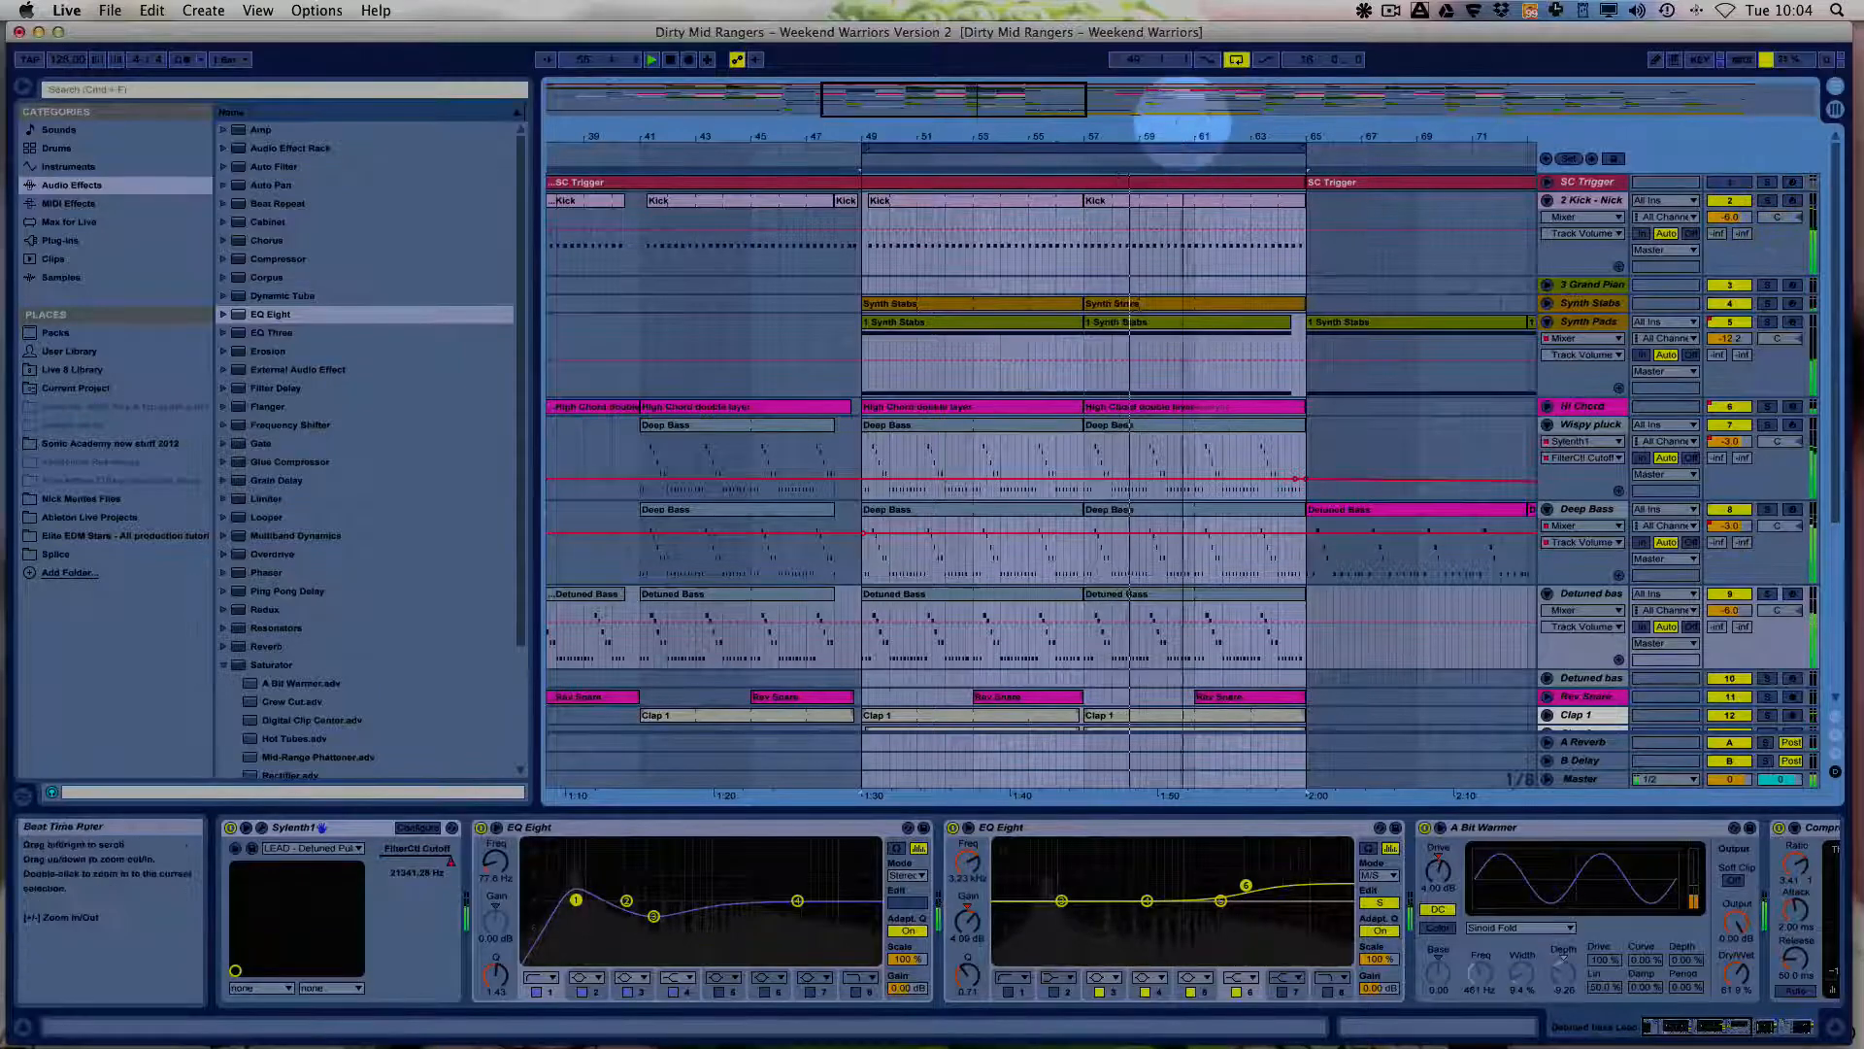
Extend the arrangement loop to run from shortly before bar 33 to about bar 69 and play from near its start.
{"action": "left_click_drag", "start_coordinate": [1182, 131], "coordinate": [1189, 118]}
{"action": "scroll", "coordinate": [1186, 333], "scroll_direction": "down", "scroll_amount": 5}
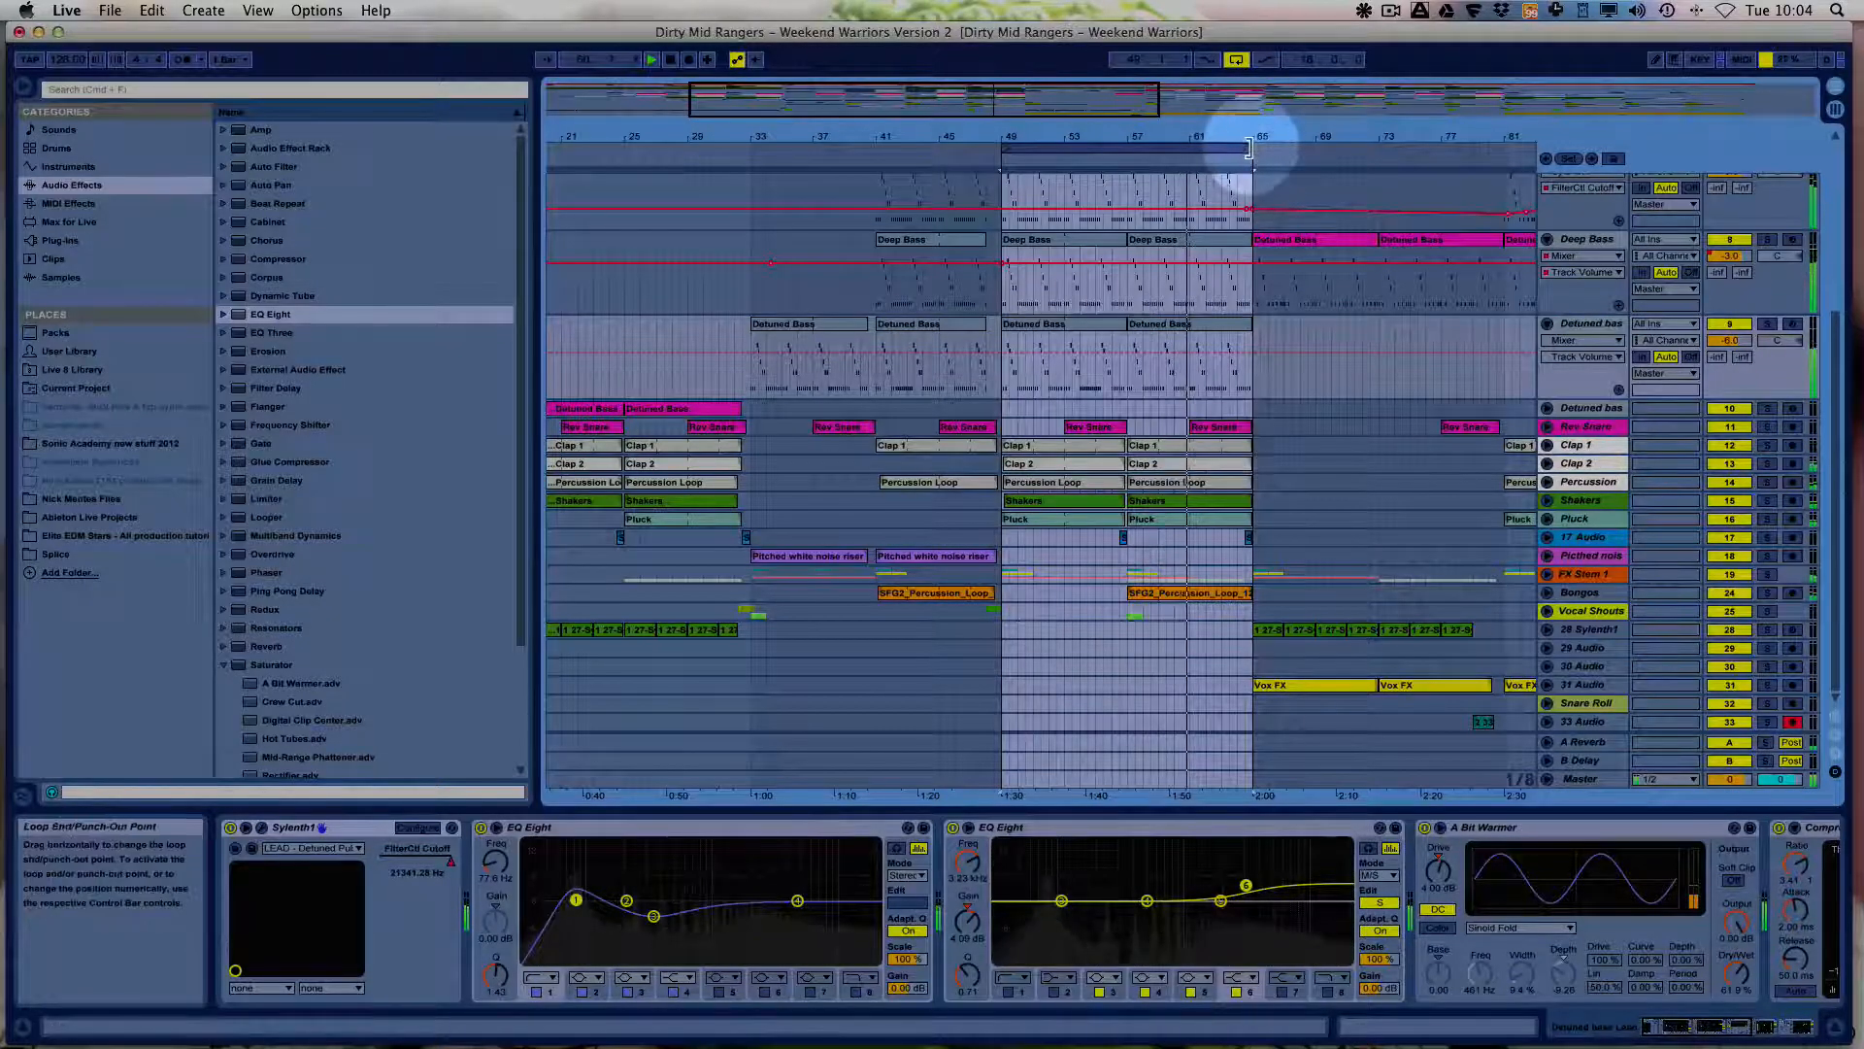
{"action": "left_click_drag", "start_coordinate": [1250, 148], "coordinate": [1318, 147]}
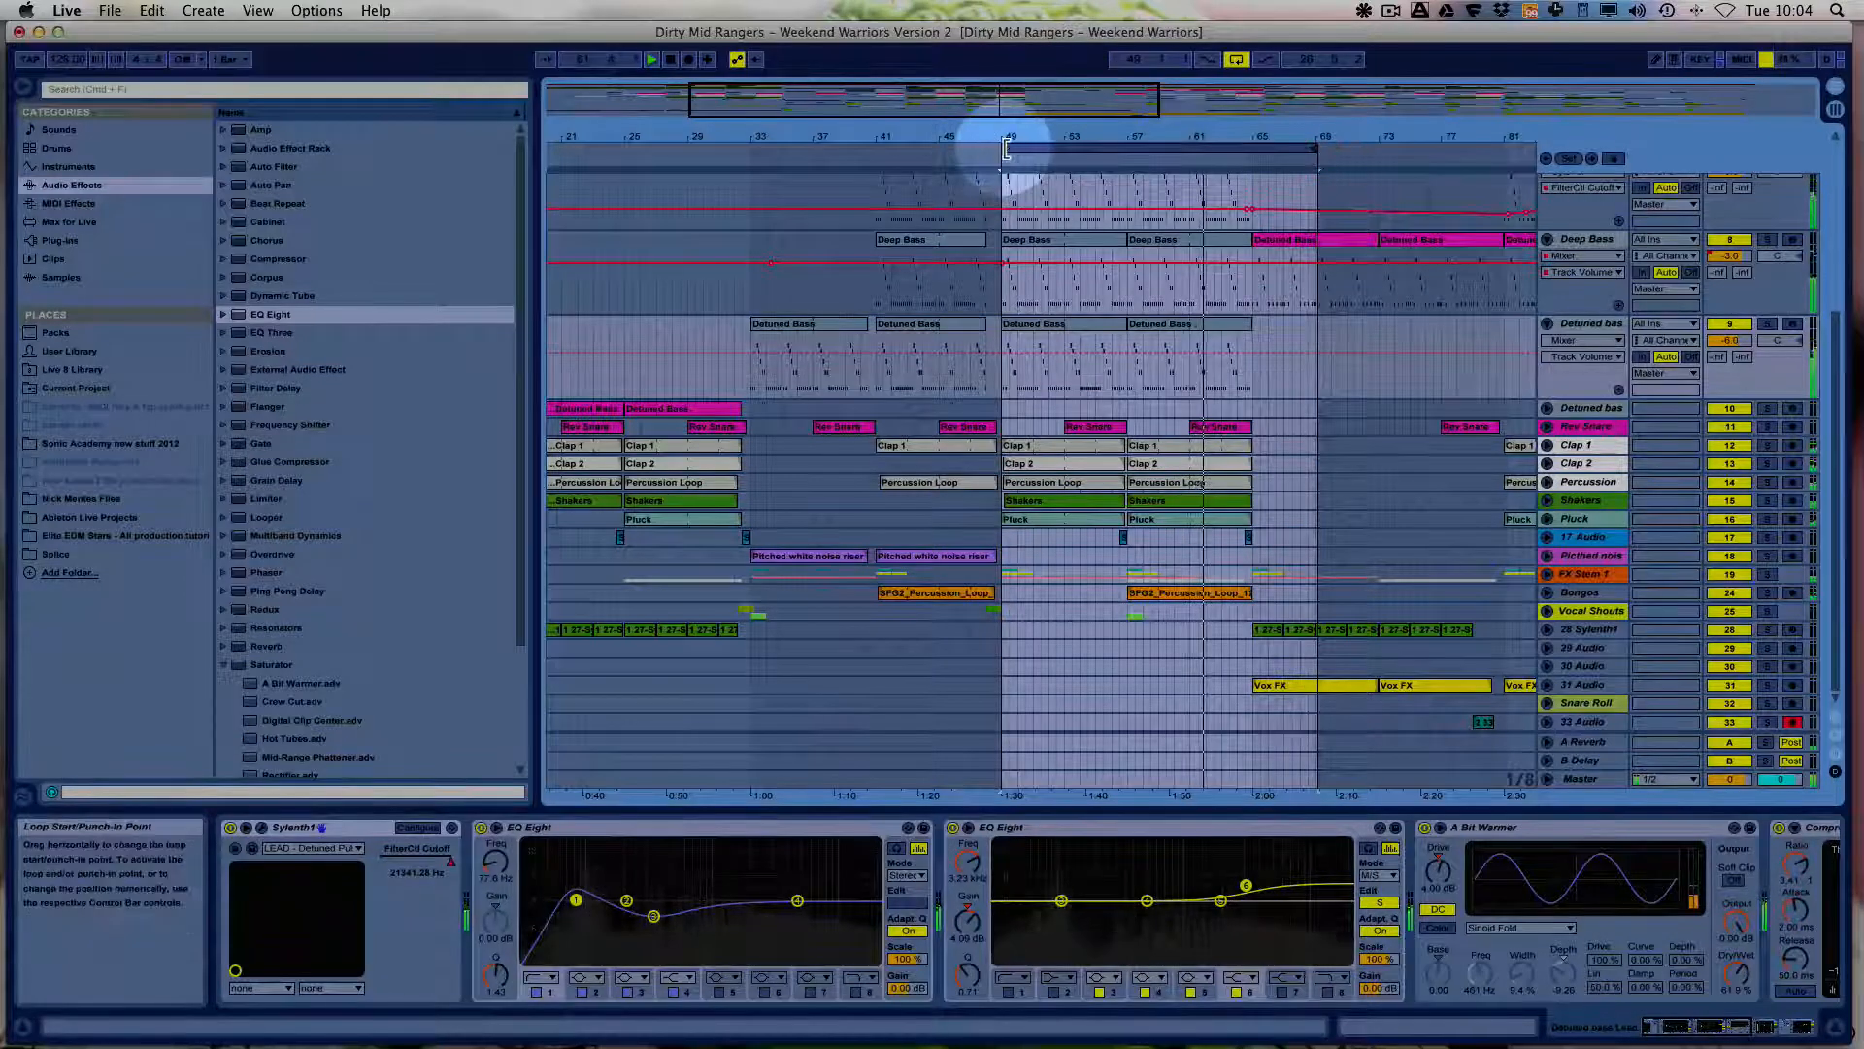
{"action": "left_click_drag", "start_coordinate": [1007, 147], "coordinate": [759, 148]}
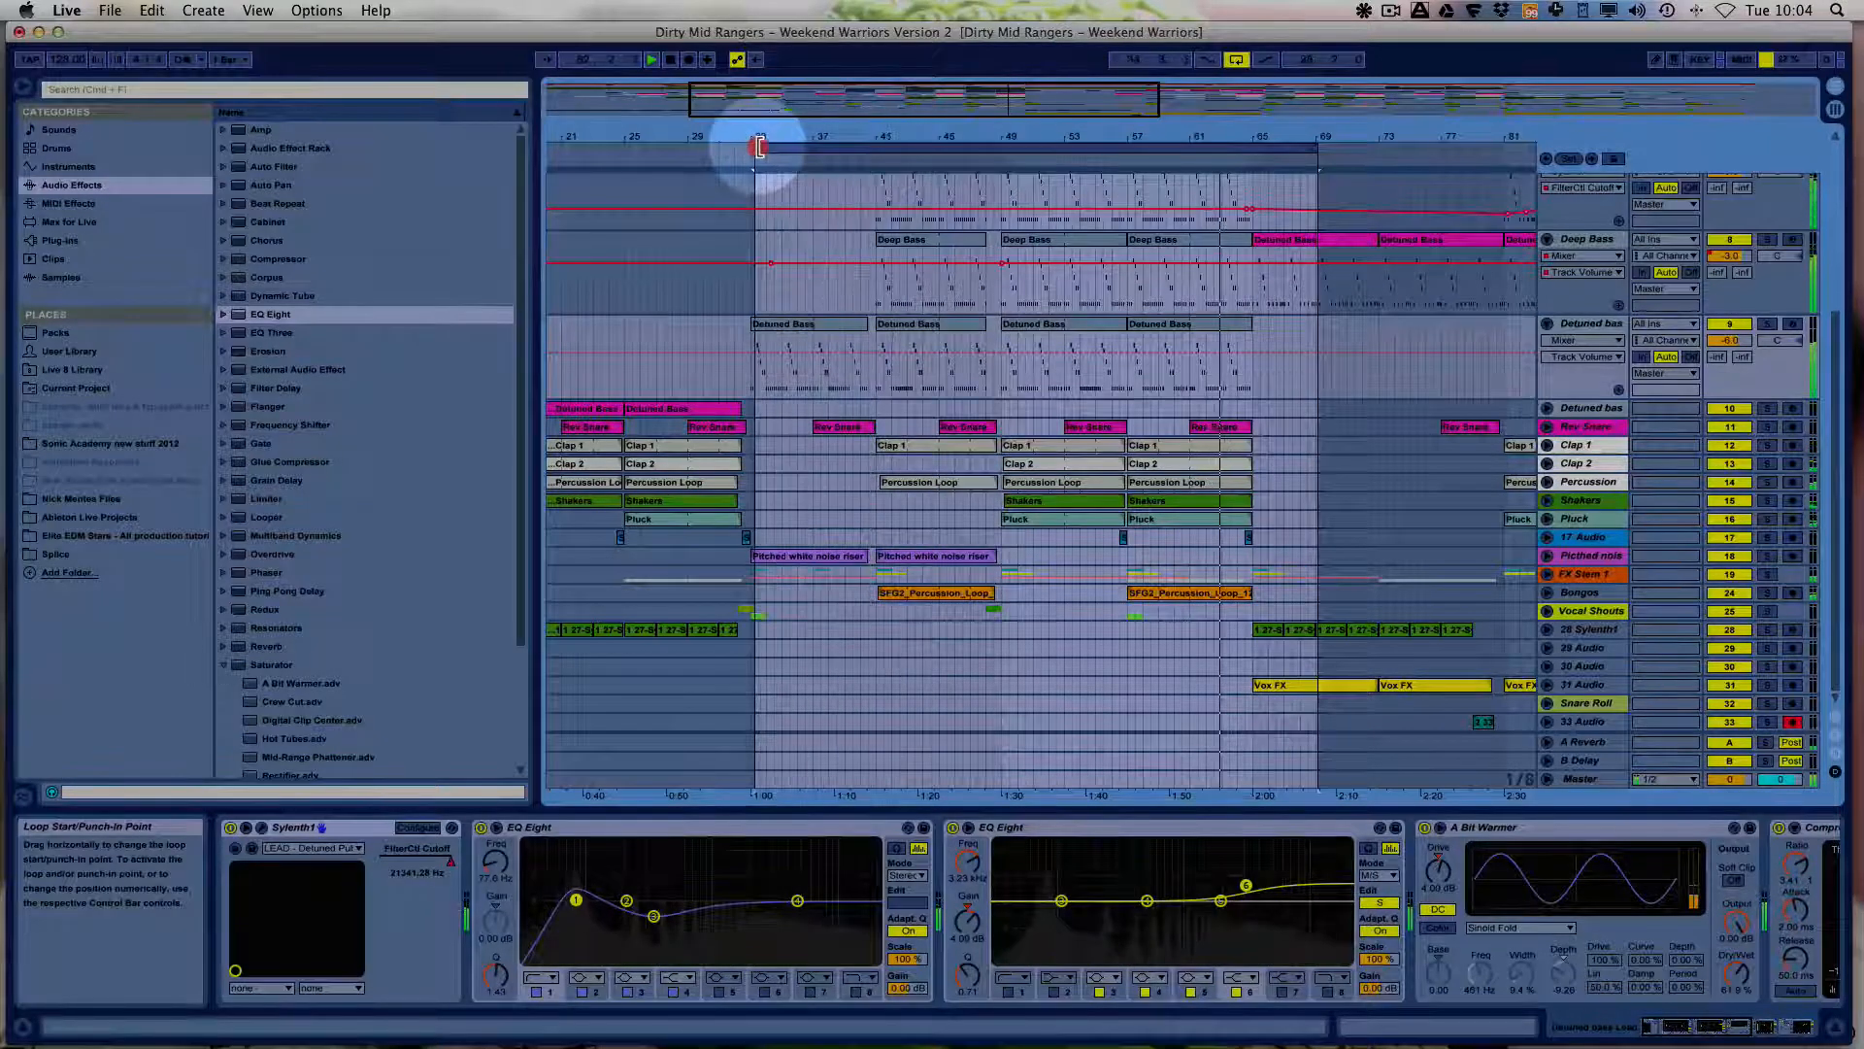
{"action": "left_click", "coordinate": [761, 152]}
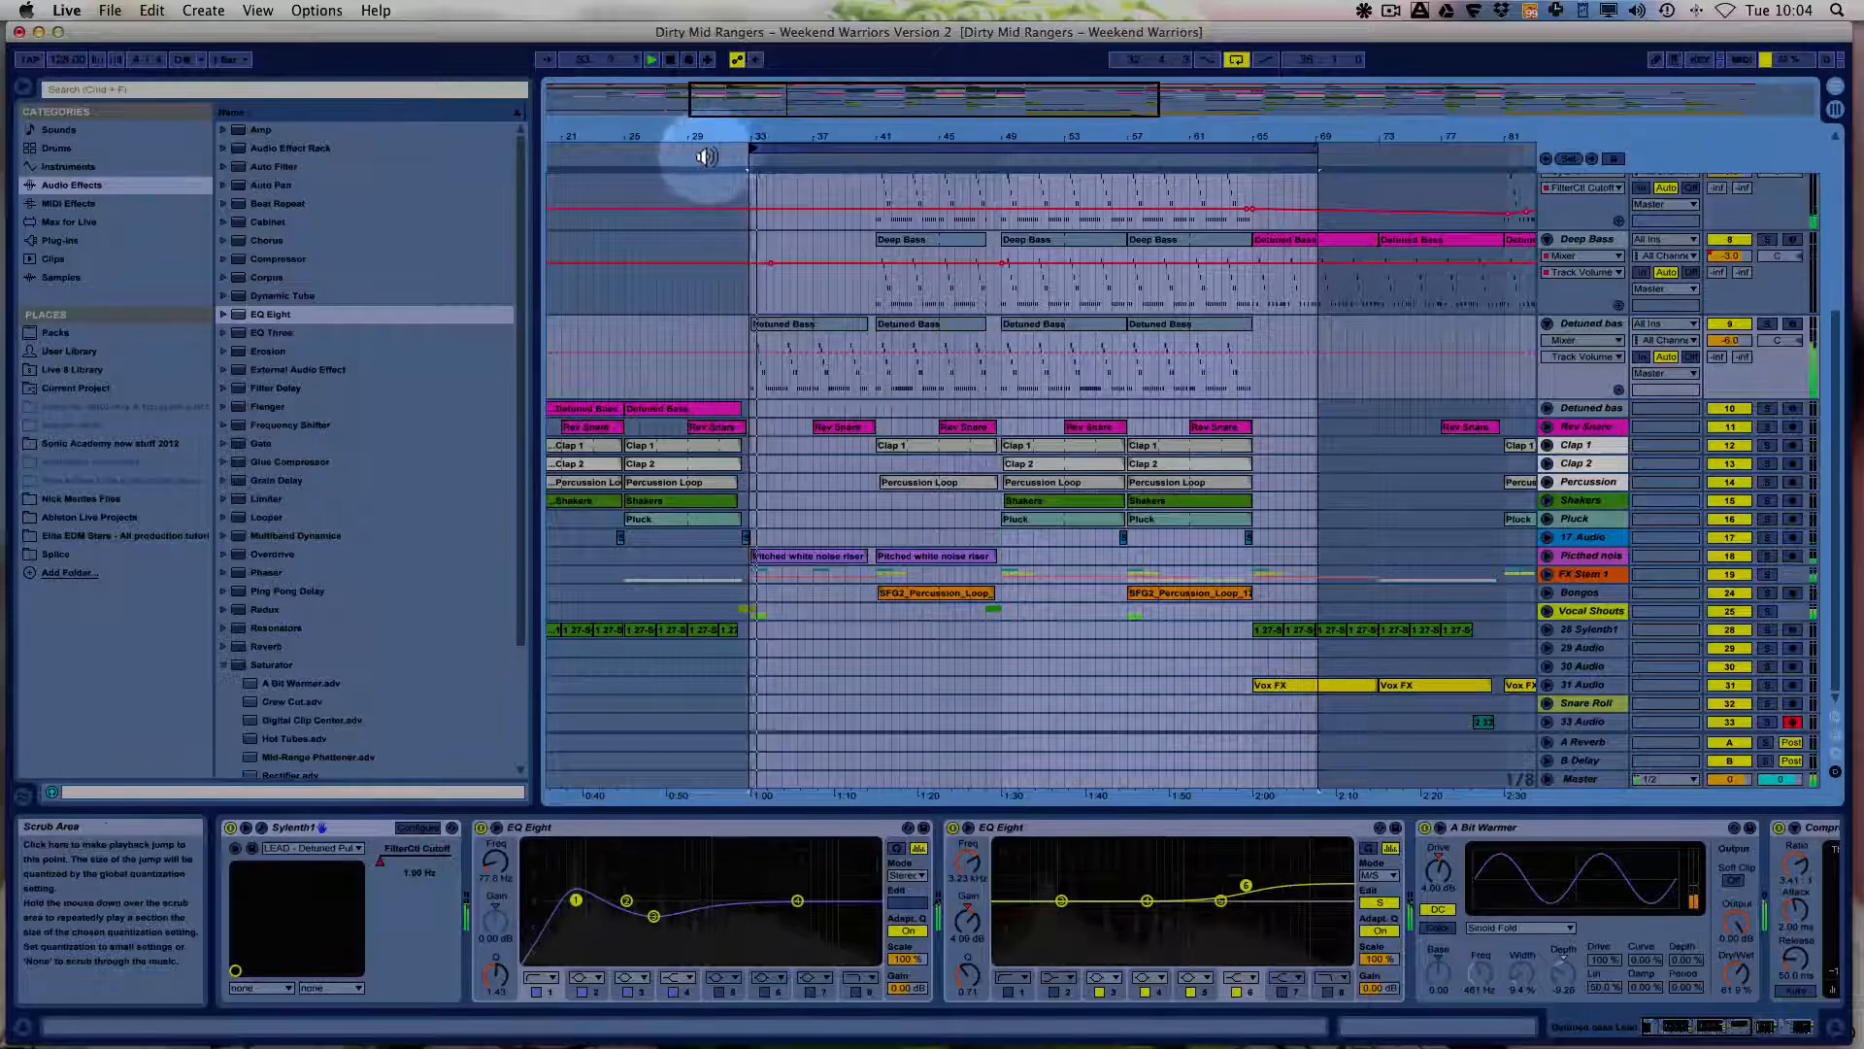
{"action": "left_click", "coordinate": [715, 153]}
{"action": "left_click_drag", "start_coordinate": [721, 138], "coordinate": [759, 151]}
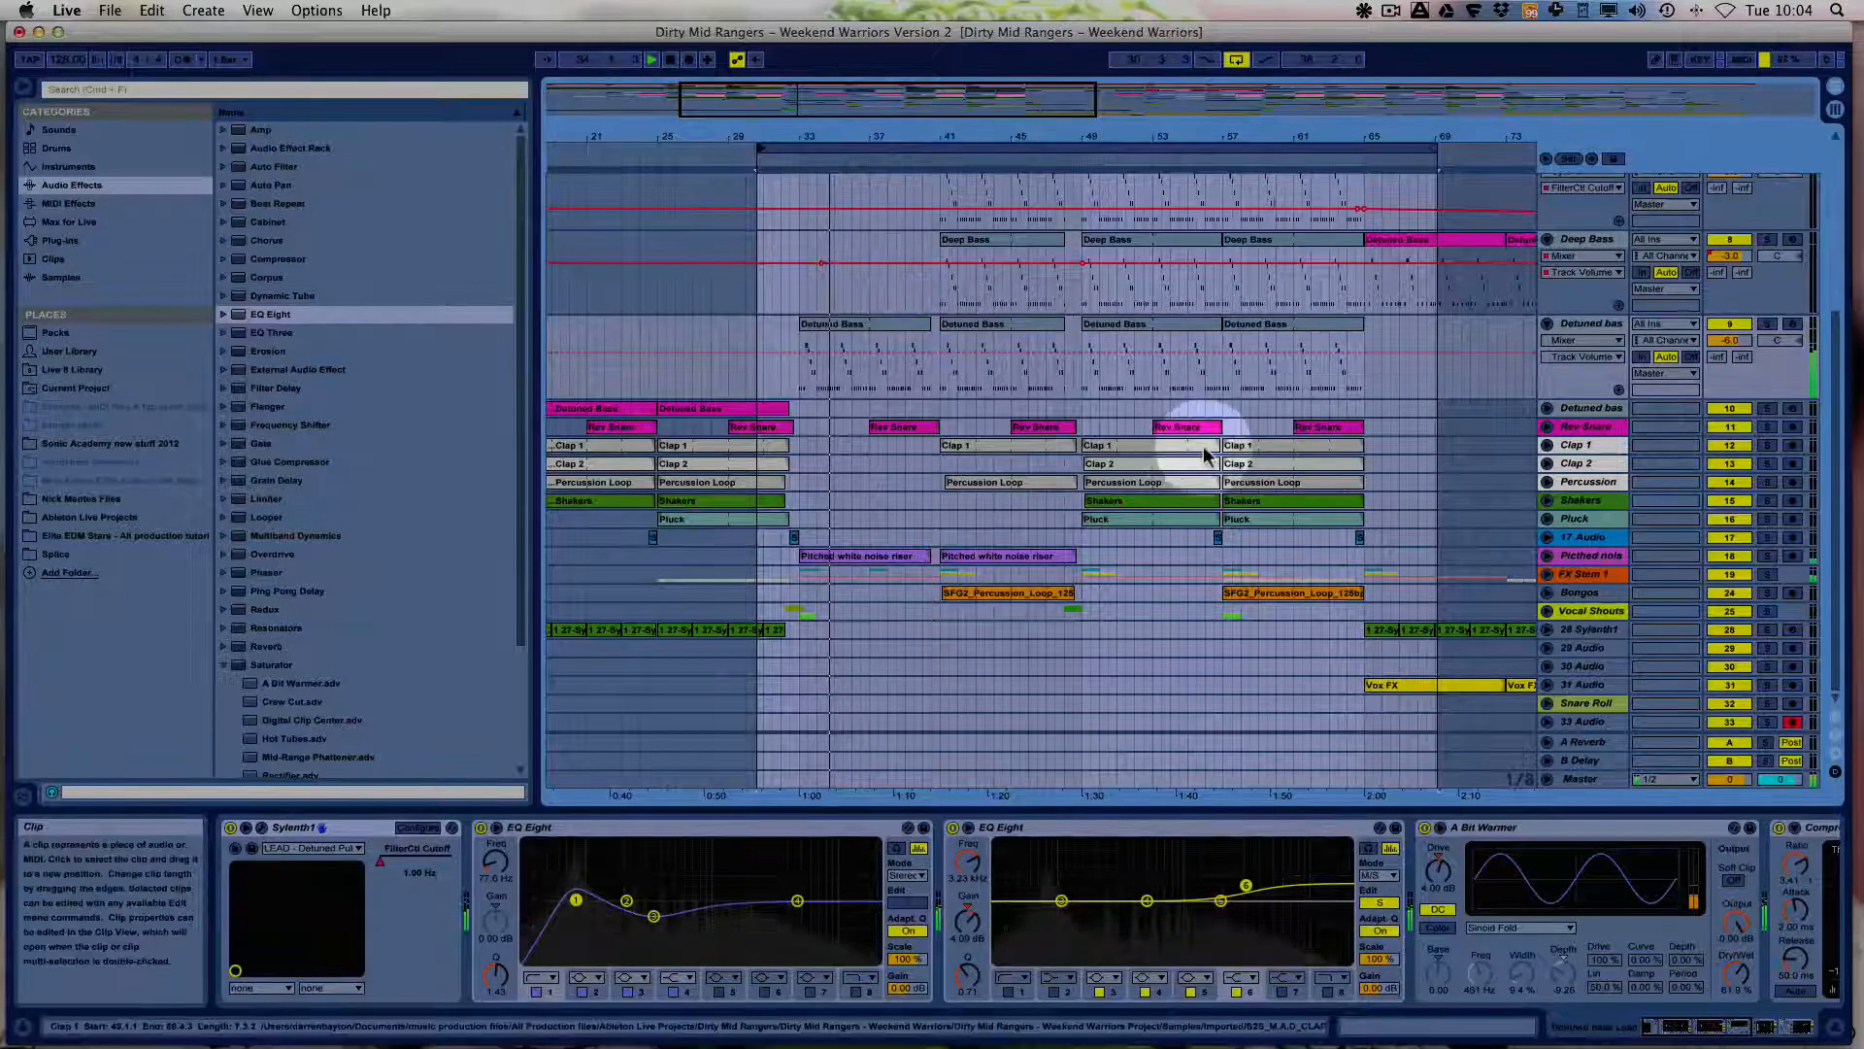
Unfold the pitched noise track, play the section with both noise riser clips, and solo the track.
{"action": "left_click", "coordinate": [1547, 556]}
{"action": "left_click", "coordinate": [1599, 557]}
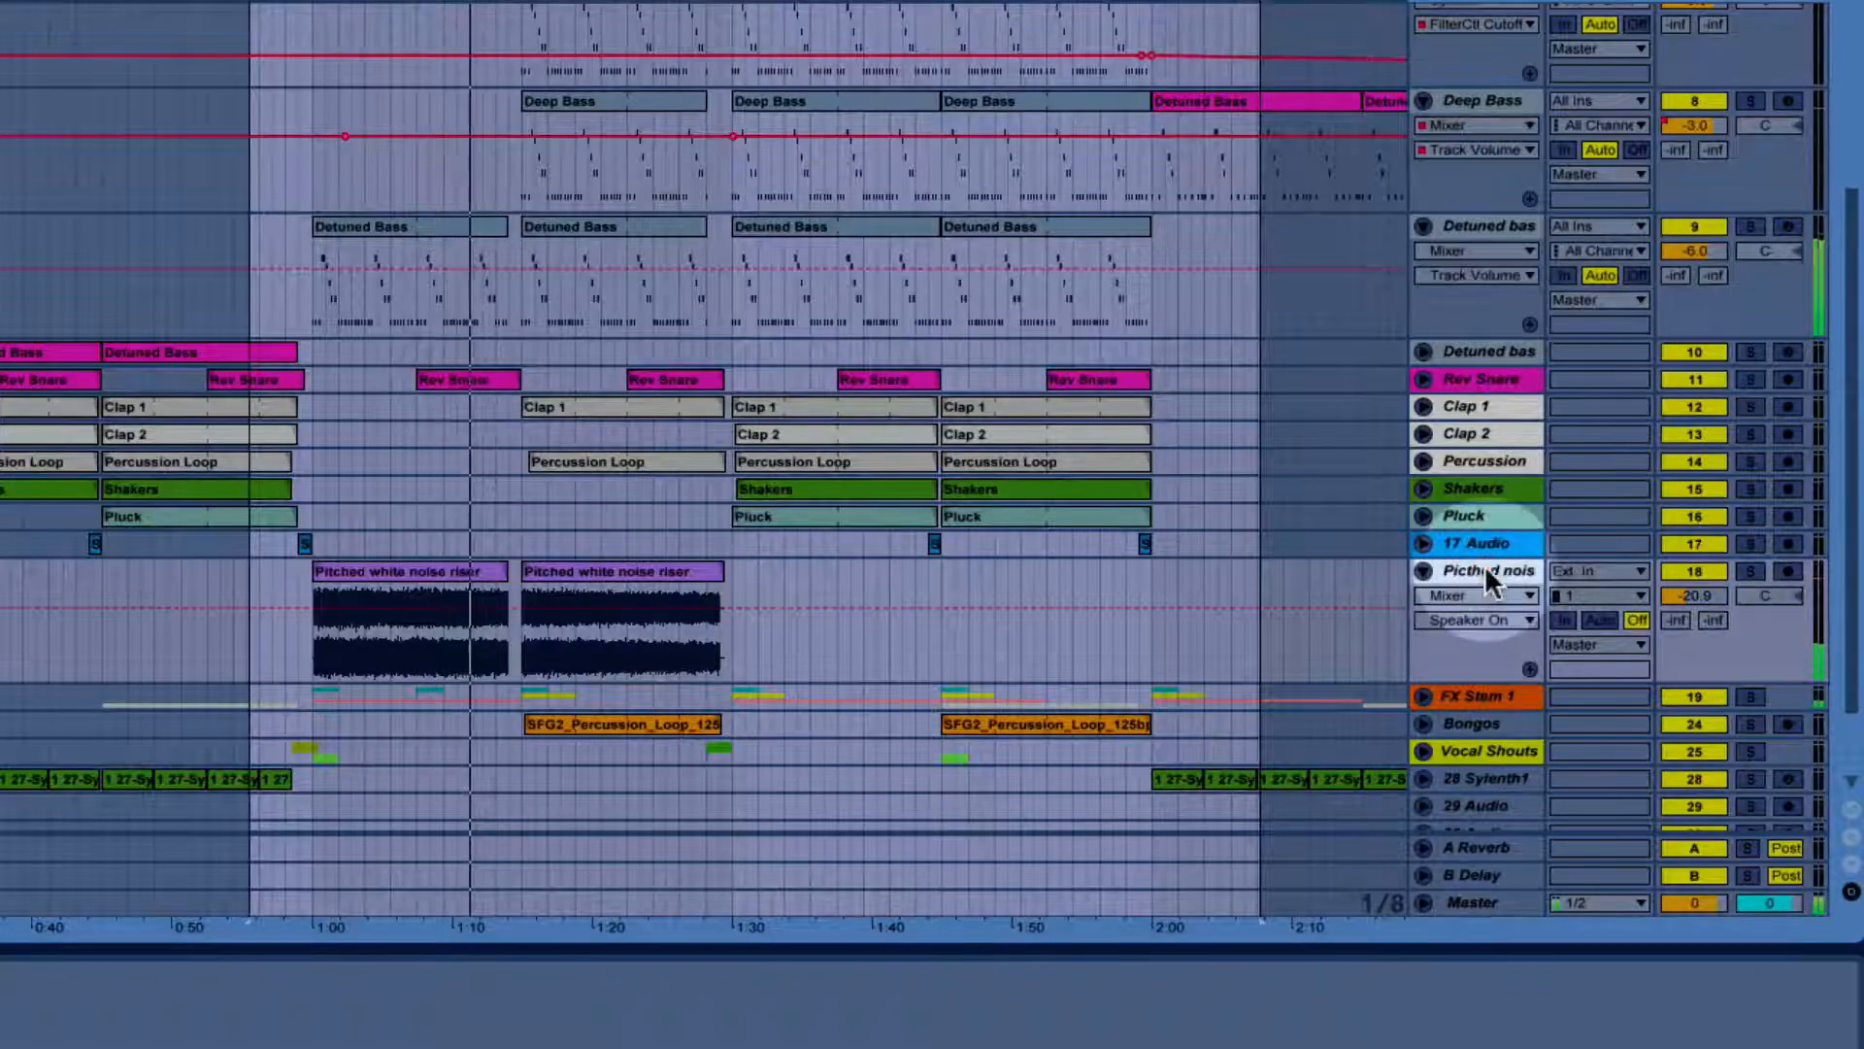
{"action": "mouse_move", "coordinate": [480, 2]}
{"action": "left_mouse_down"}
{"action": "mouse_move", "coordinate": [481, 29]}
{"action": "mouse_move", "coordinate": [479, 8]}
{"action": "left_mouse_up"}
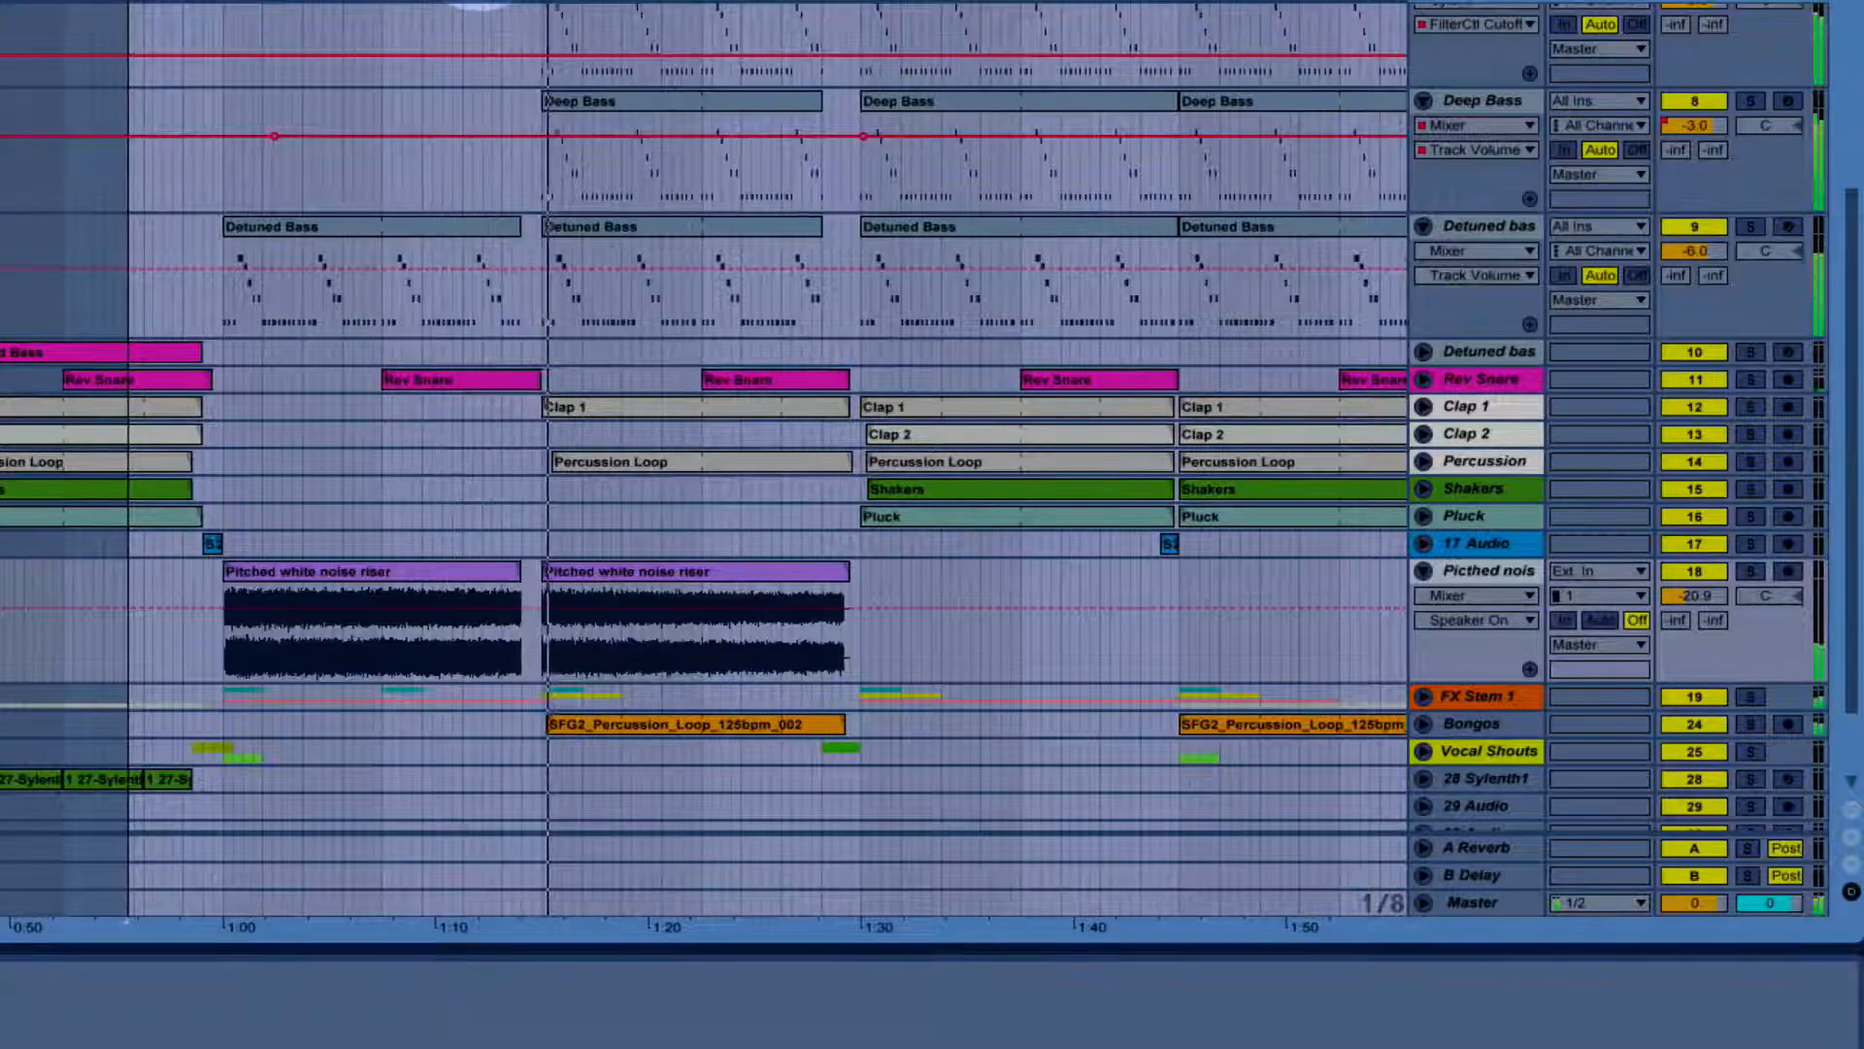
{"action": "left_click_drag", "start_coordinate": [481, 3], "coordinate": [481, 0]}
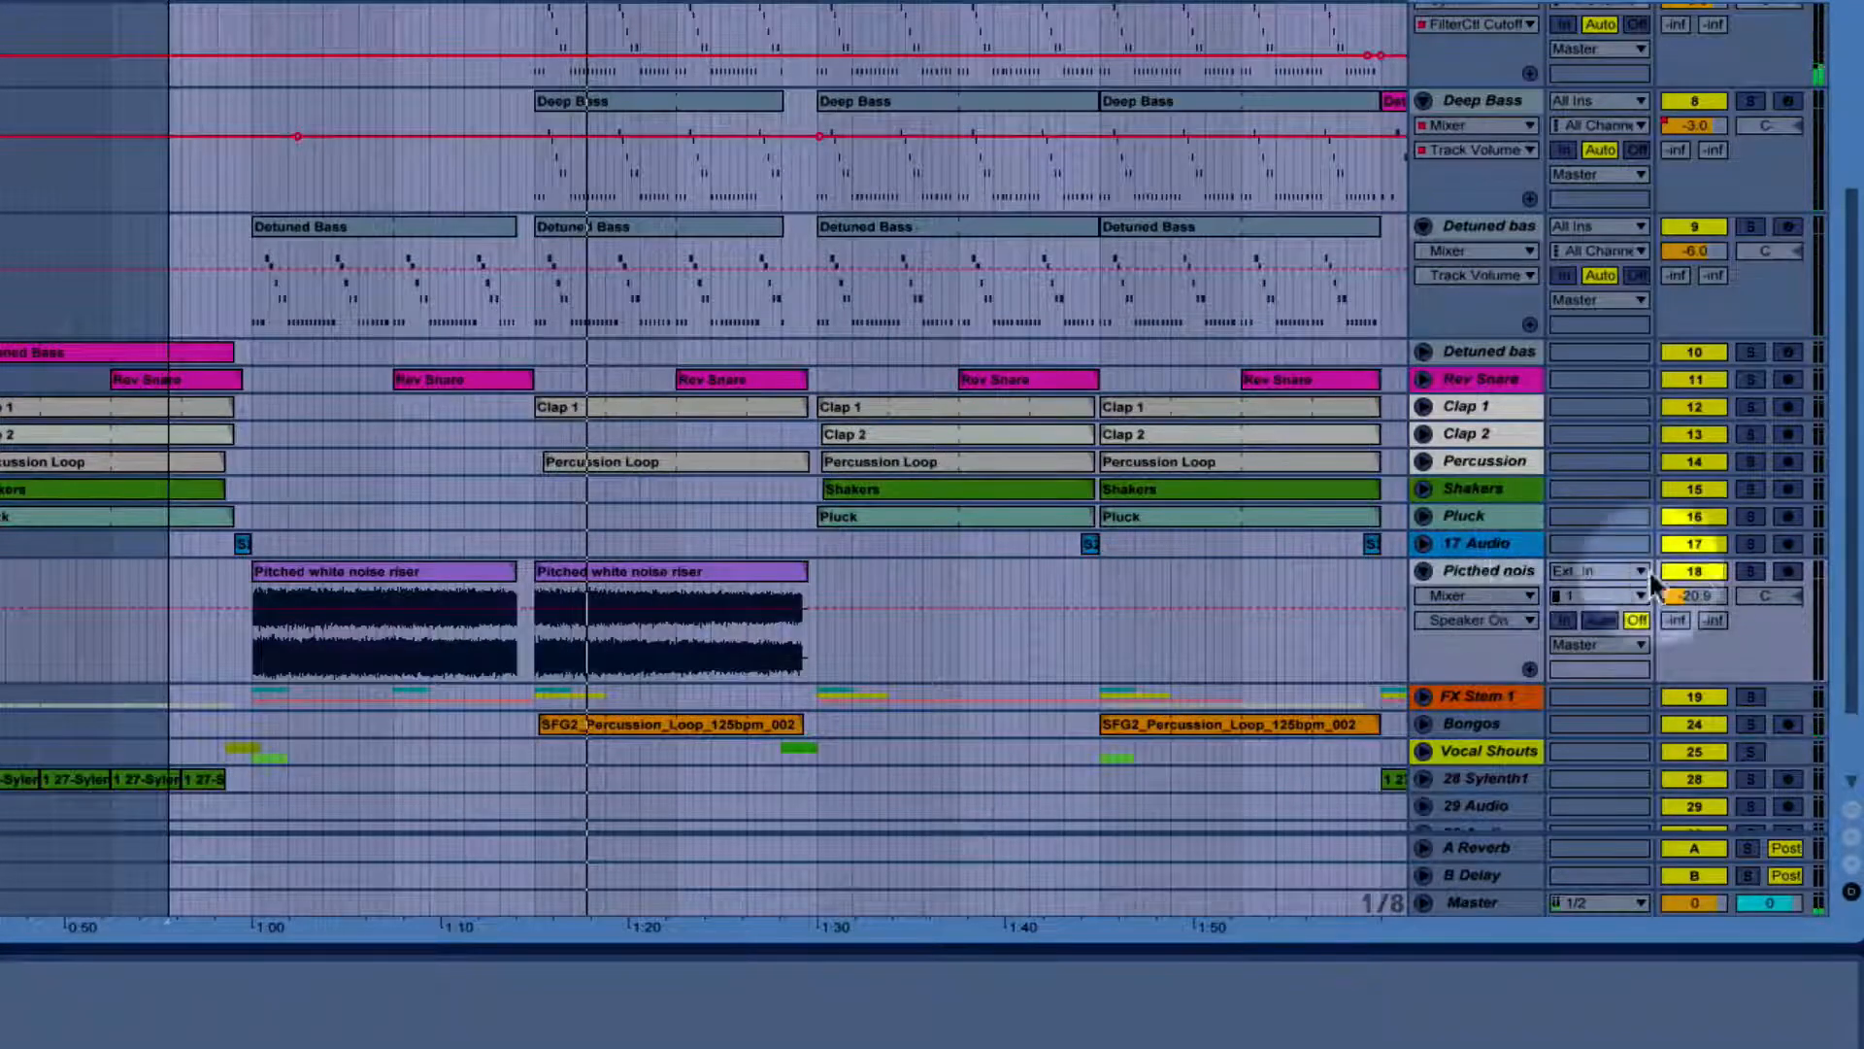
{"action": "left_click", "coordinate": [1751, 572]}
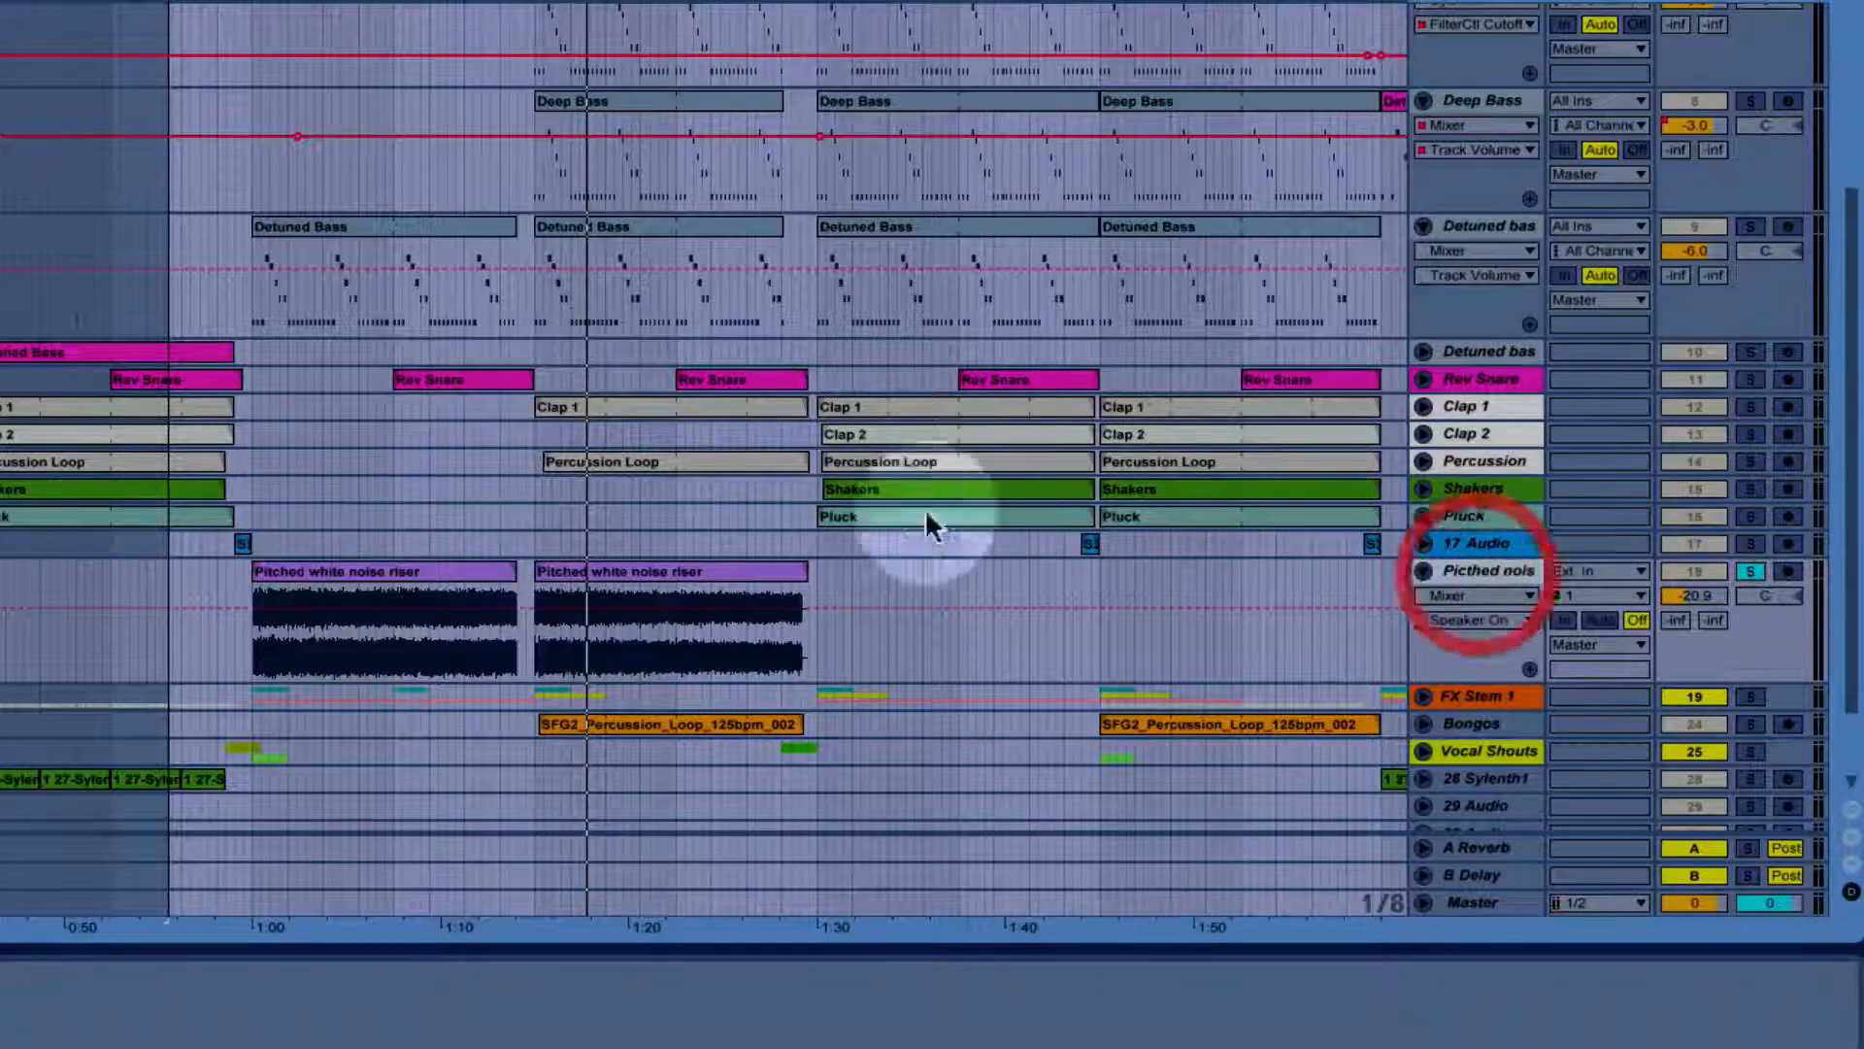
{"action": "left_click_drag", "start_coordinate": [311, 4], "coordinate": [308, 3]}
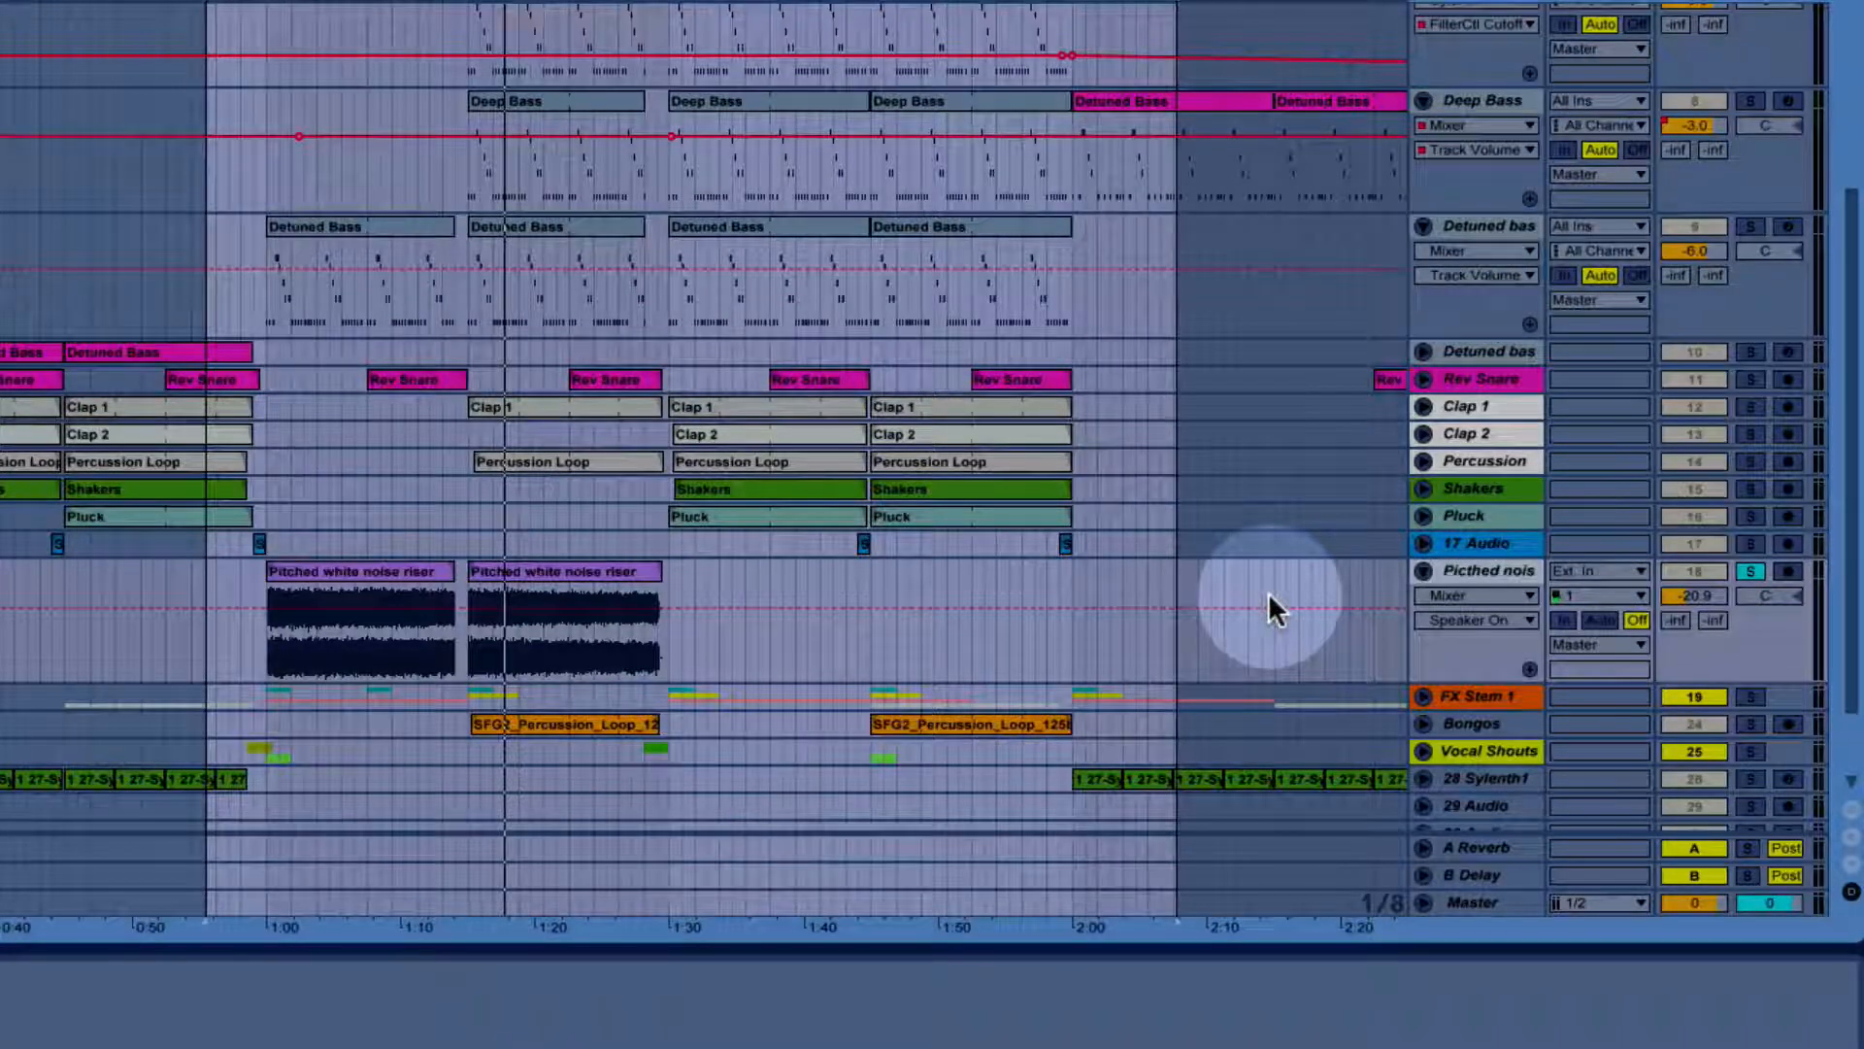
Try the soloed pitched noise track at 0 dB from its first riser clip, and return the volume to -20.9 dB.
{"action": "left_click", "coordinate": [312, 565]}
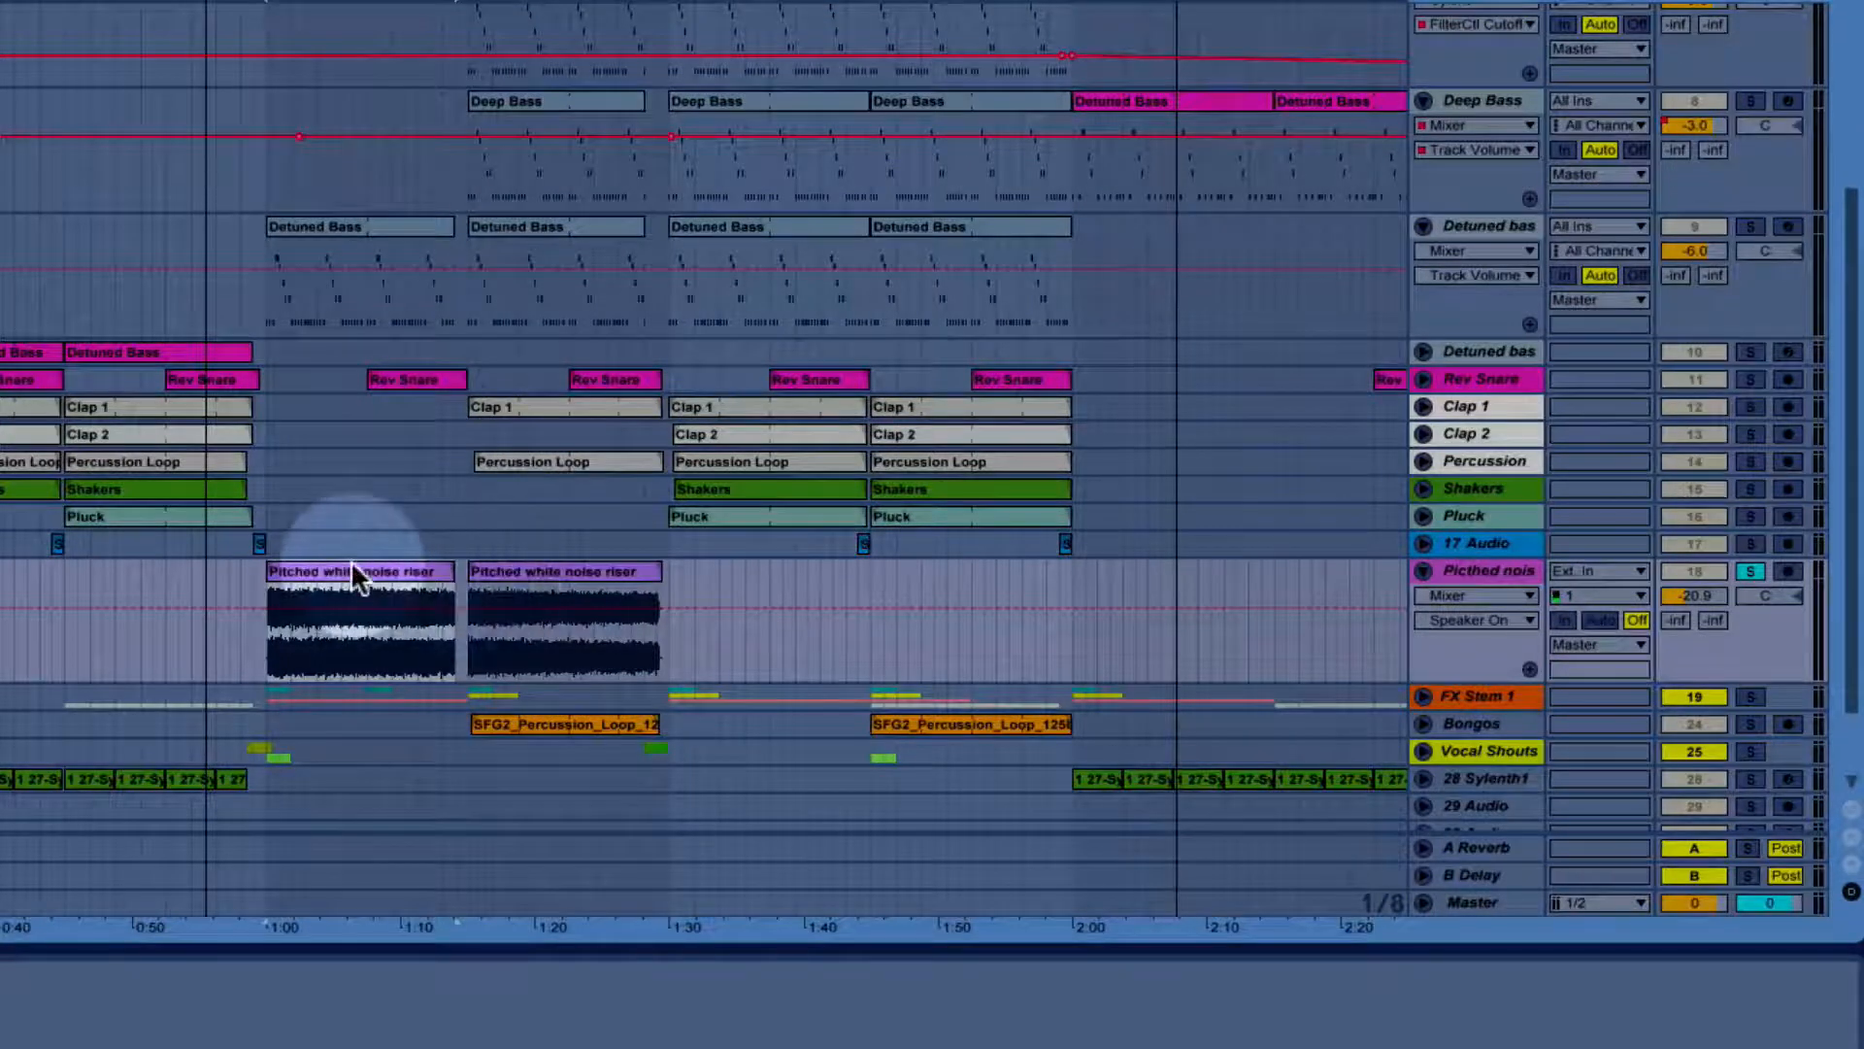
{"action": "left_click_drag", "start_coordinate": [338, 0], "coordinate": [338, 4]}
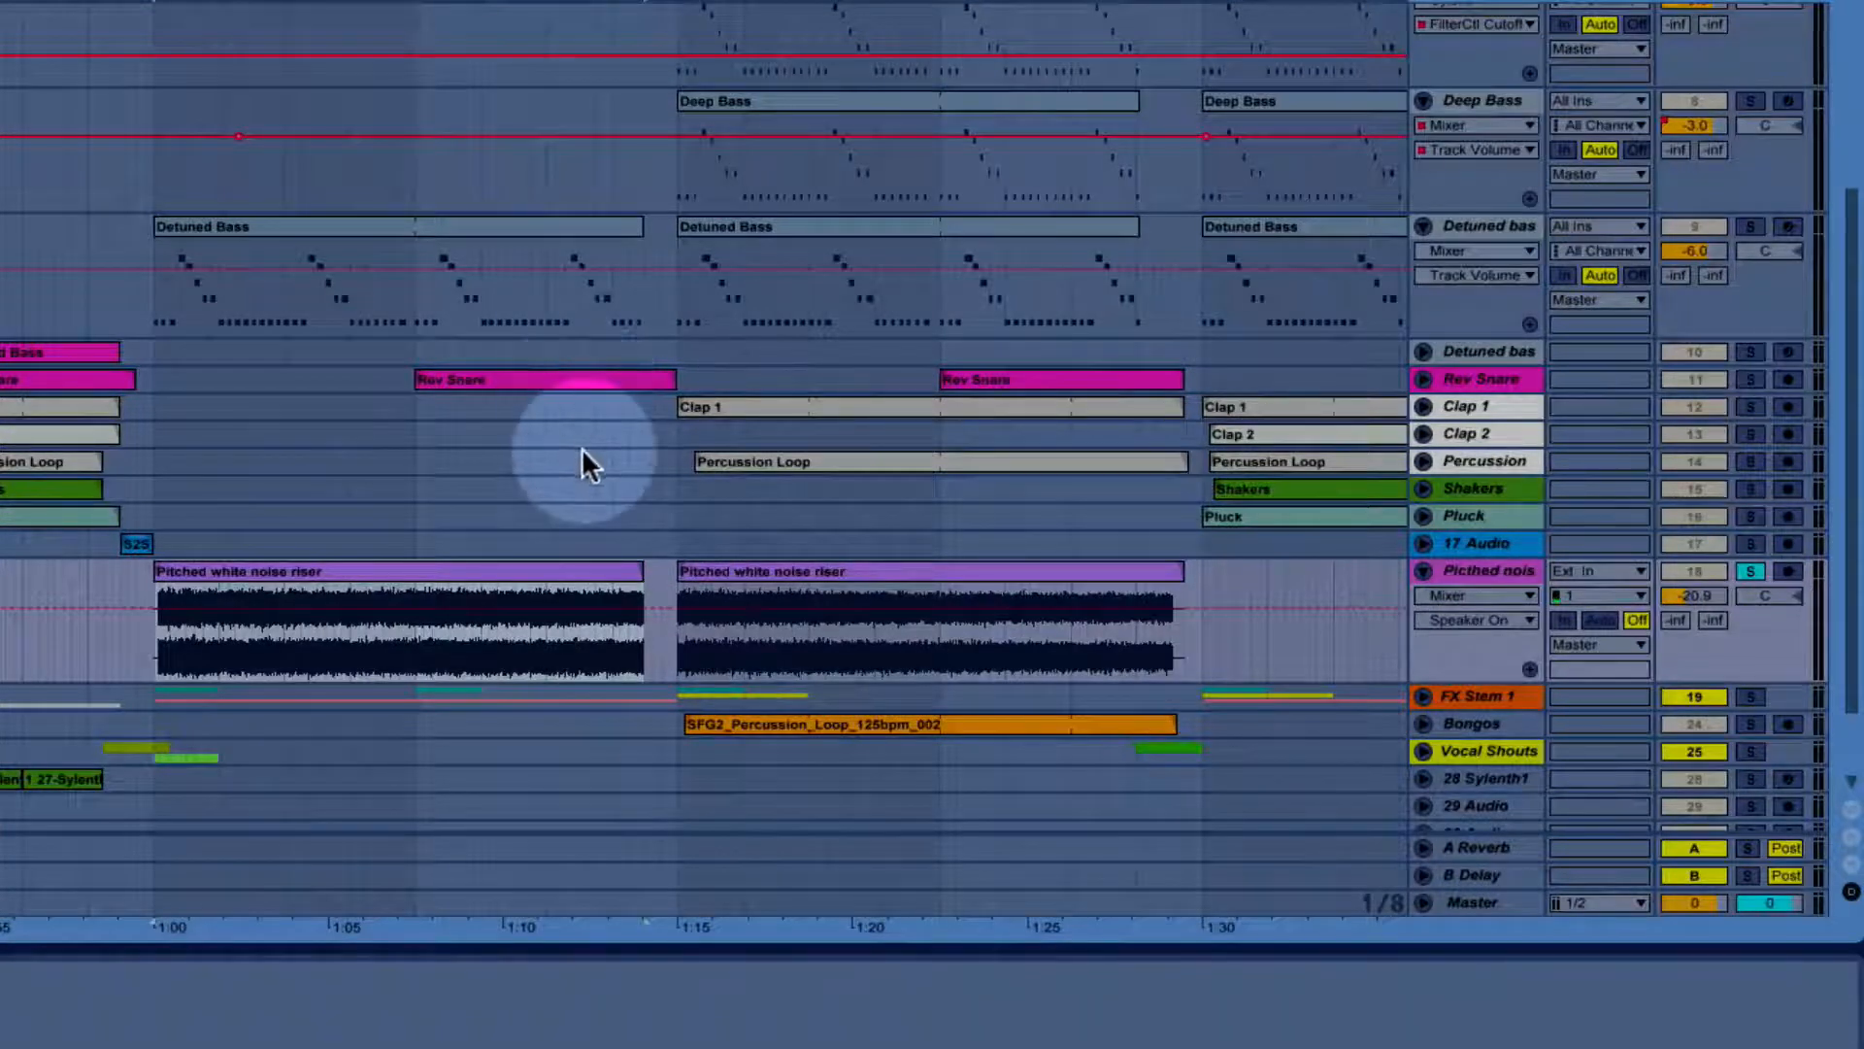
{"action": "left_click", "coordinate": [1489, 567]}
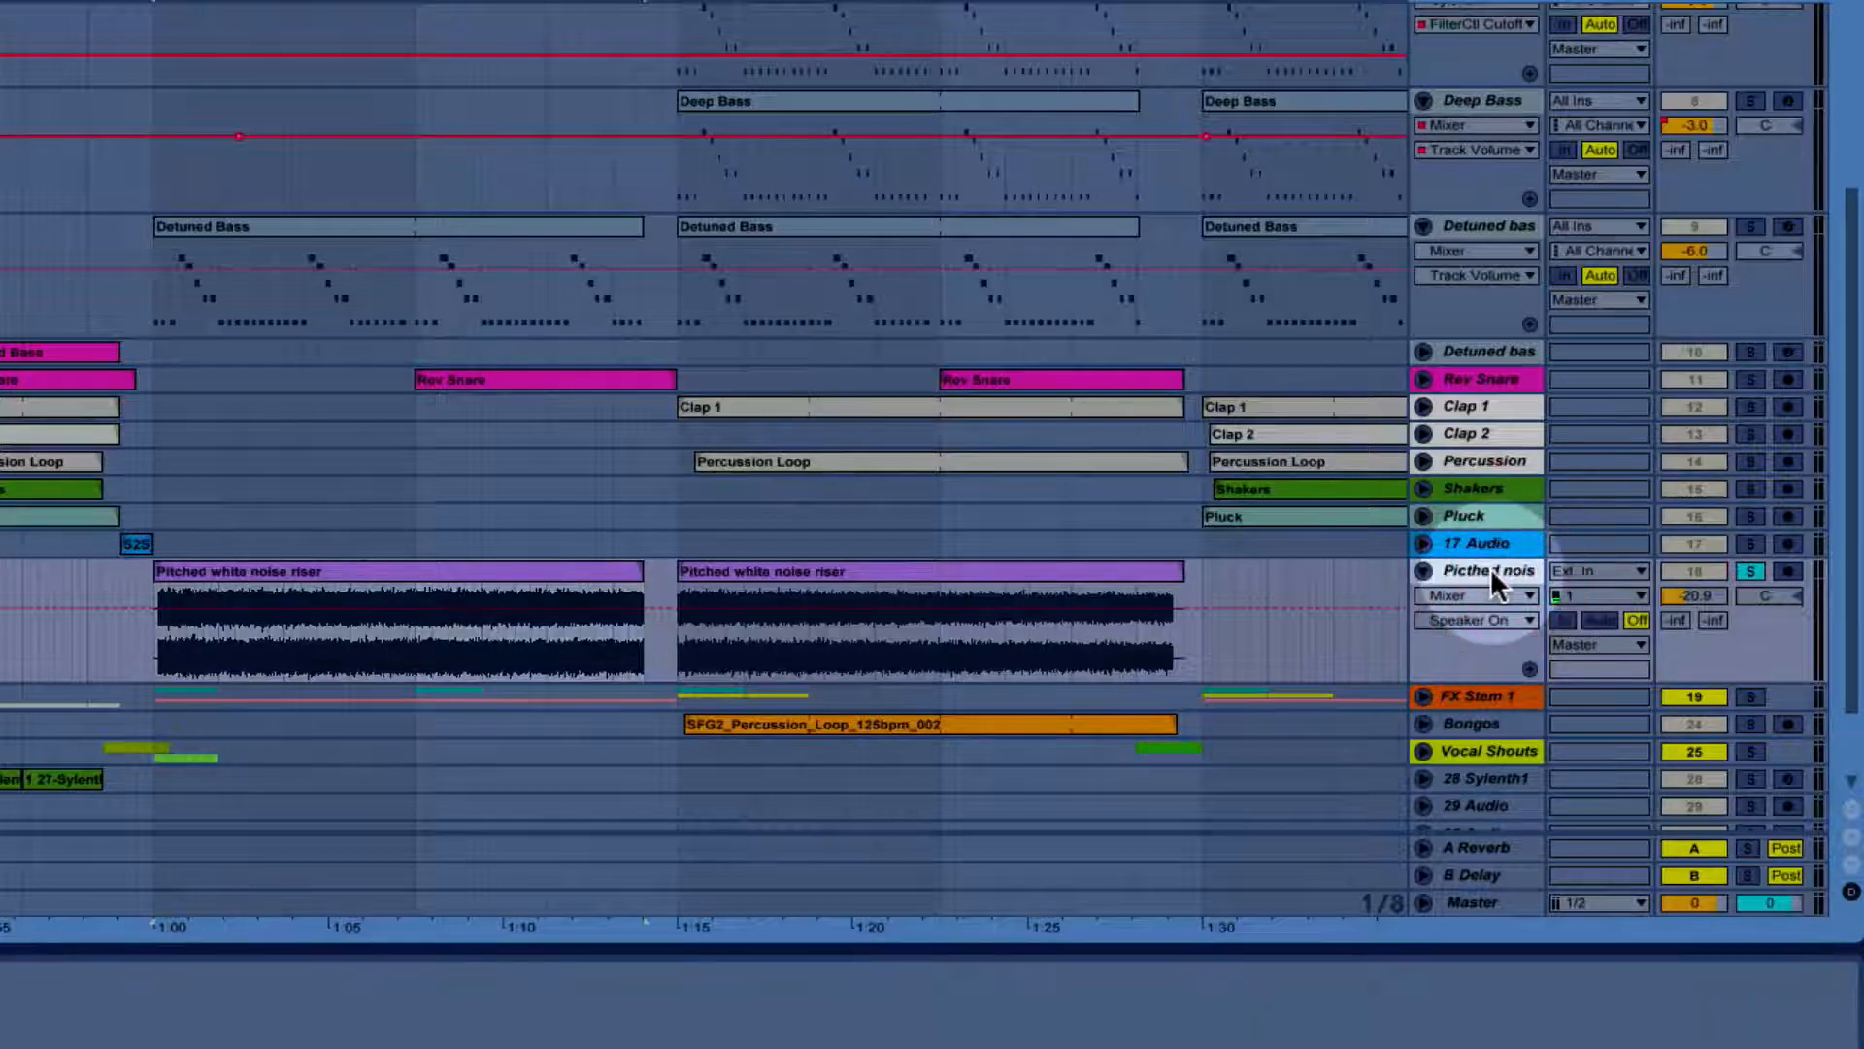
{"action": "left_click", "coordinate": [1484, 577]}
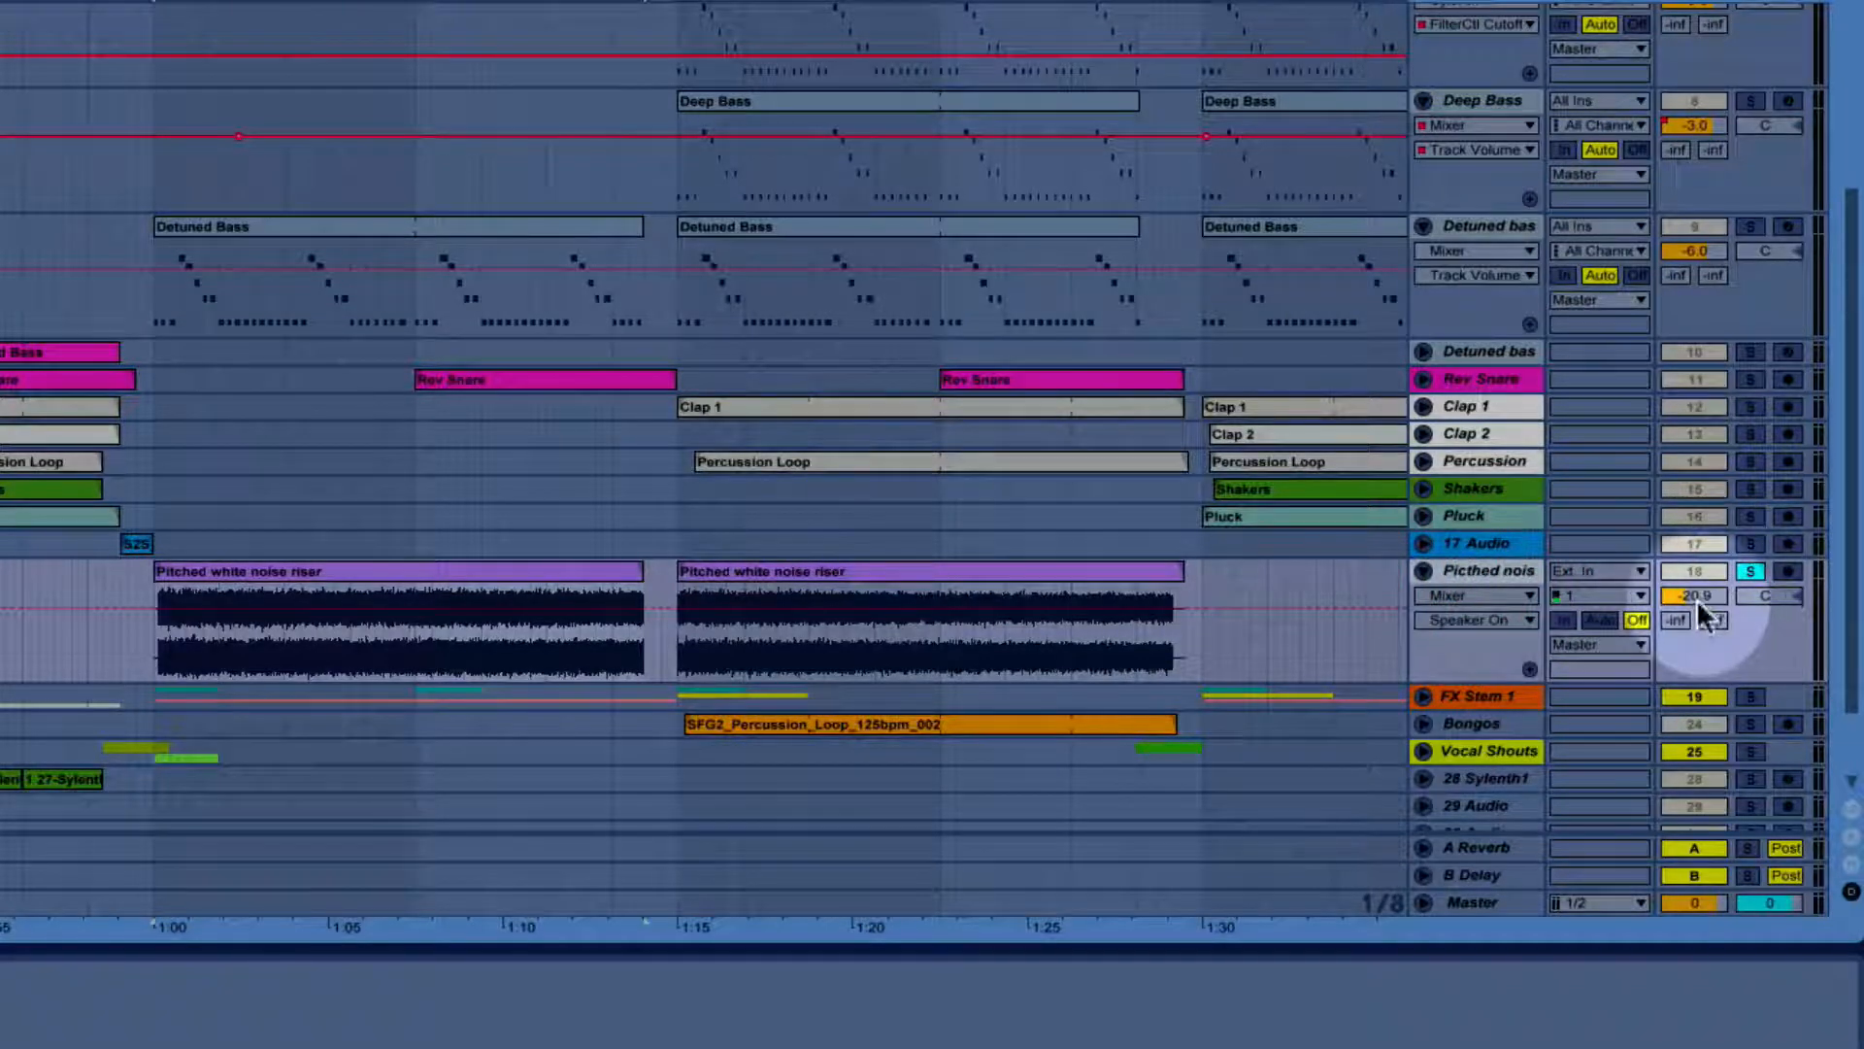
{"action": "left_click", "coordinate": [1697, 597]}
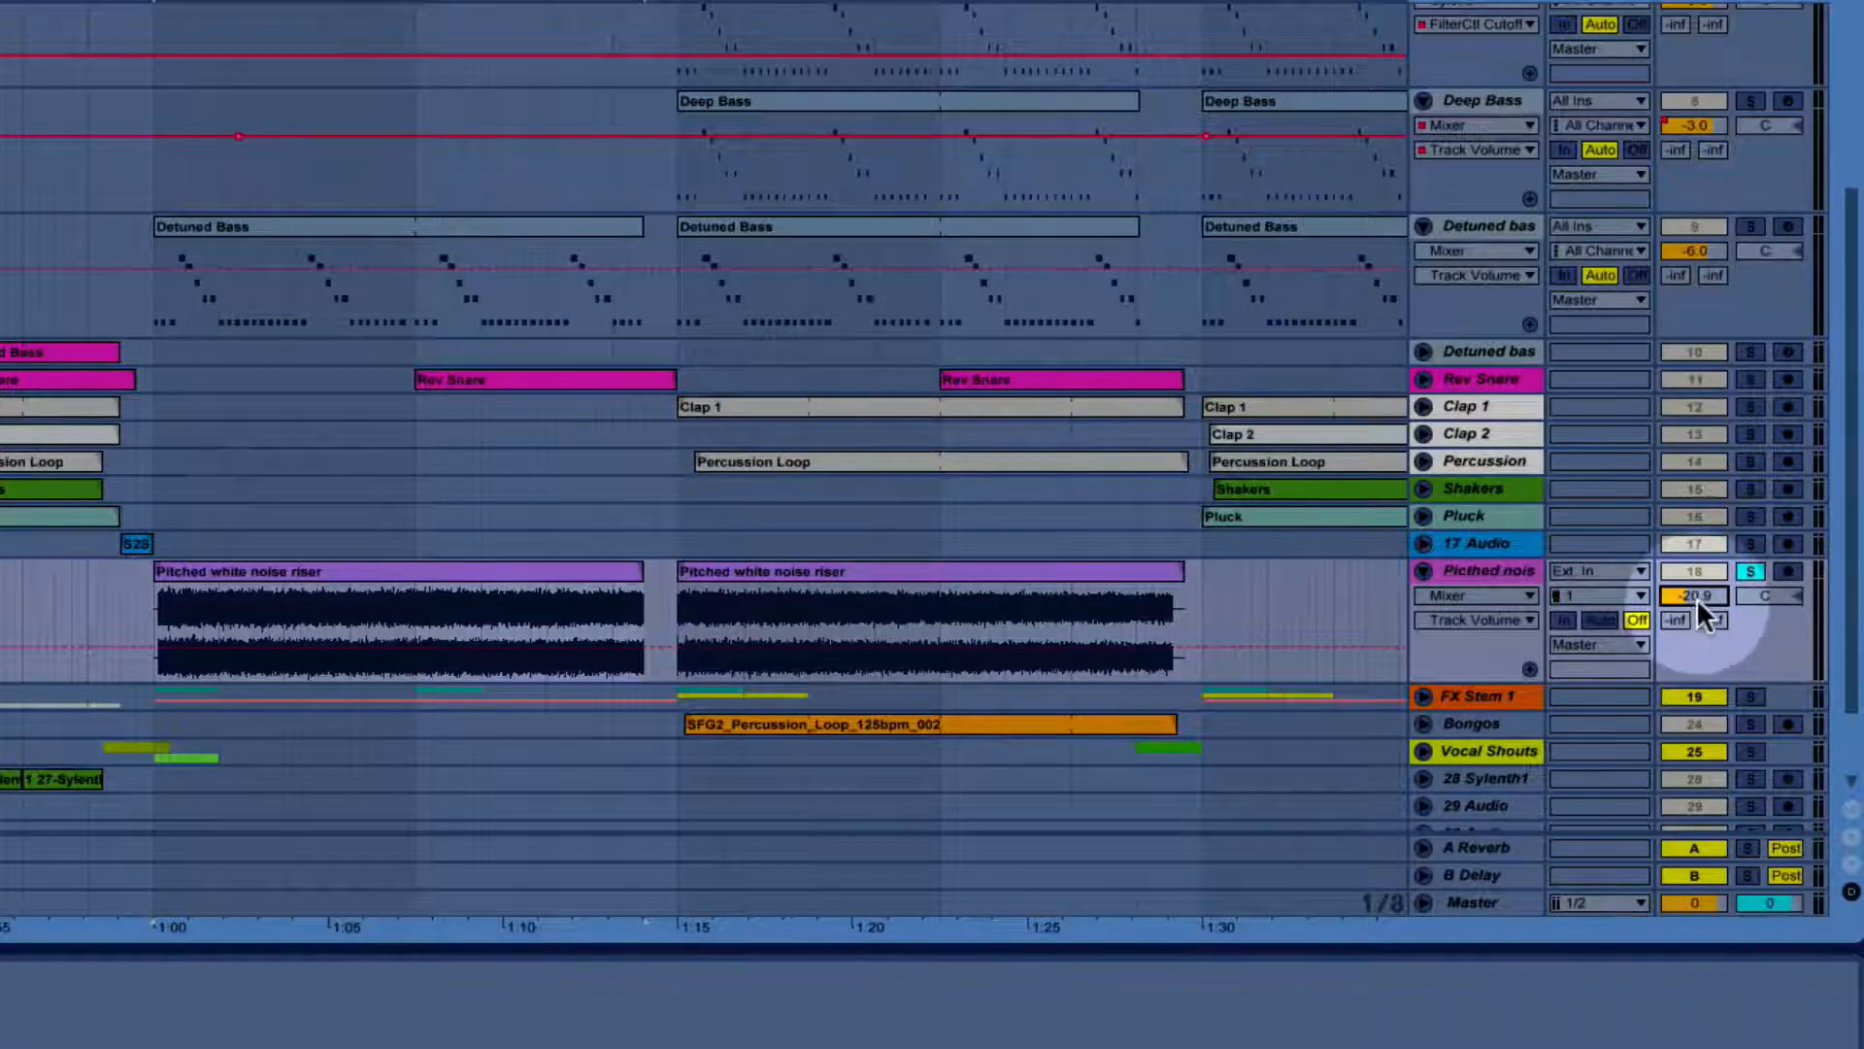
{"action": "key", "text": "space"}
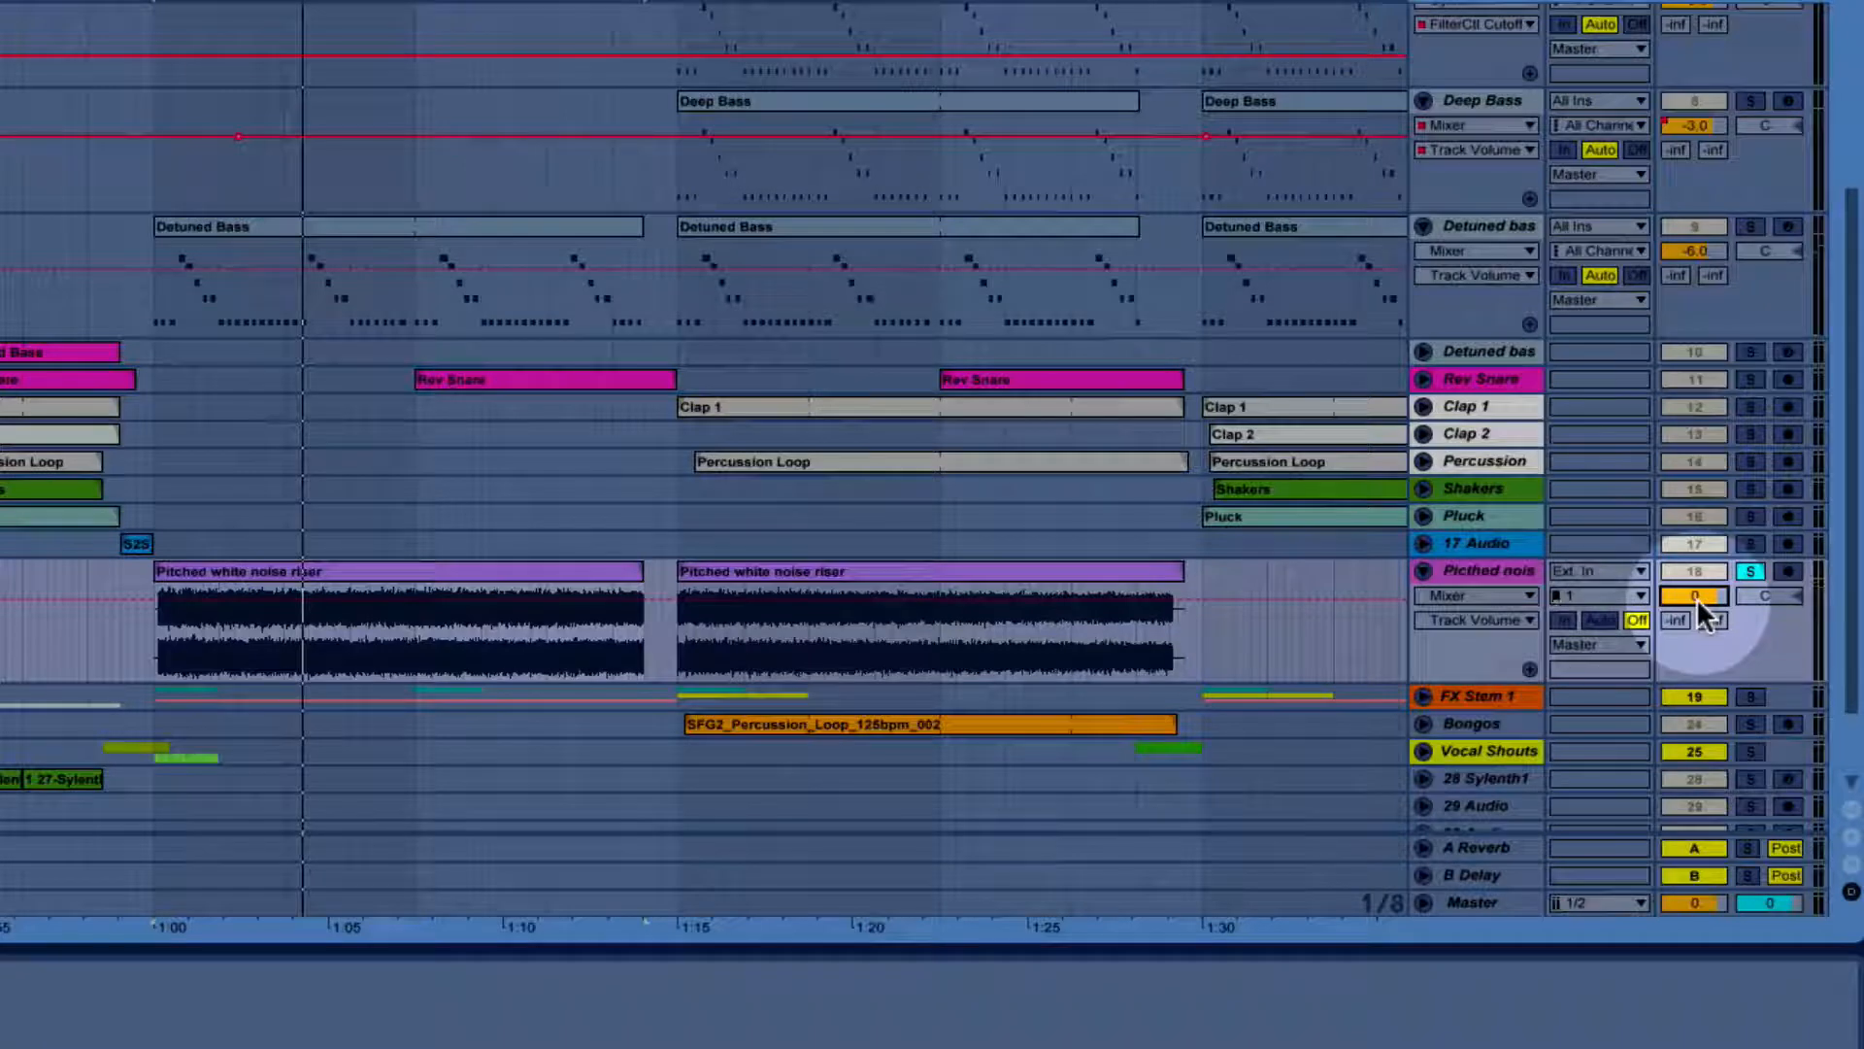
{"action": "left_click_drag", "start_coordinate": [1697, 597], "coordinate": [1697, 646]}
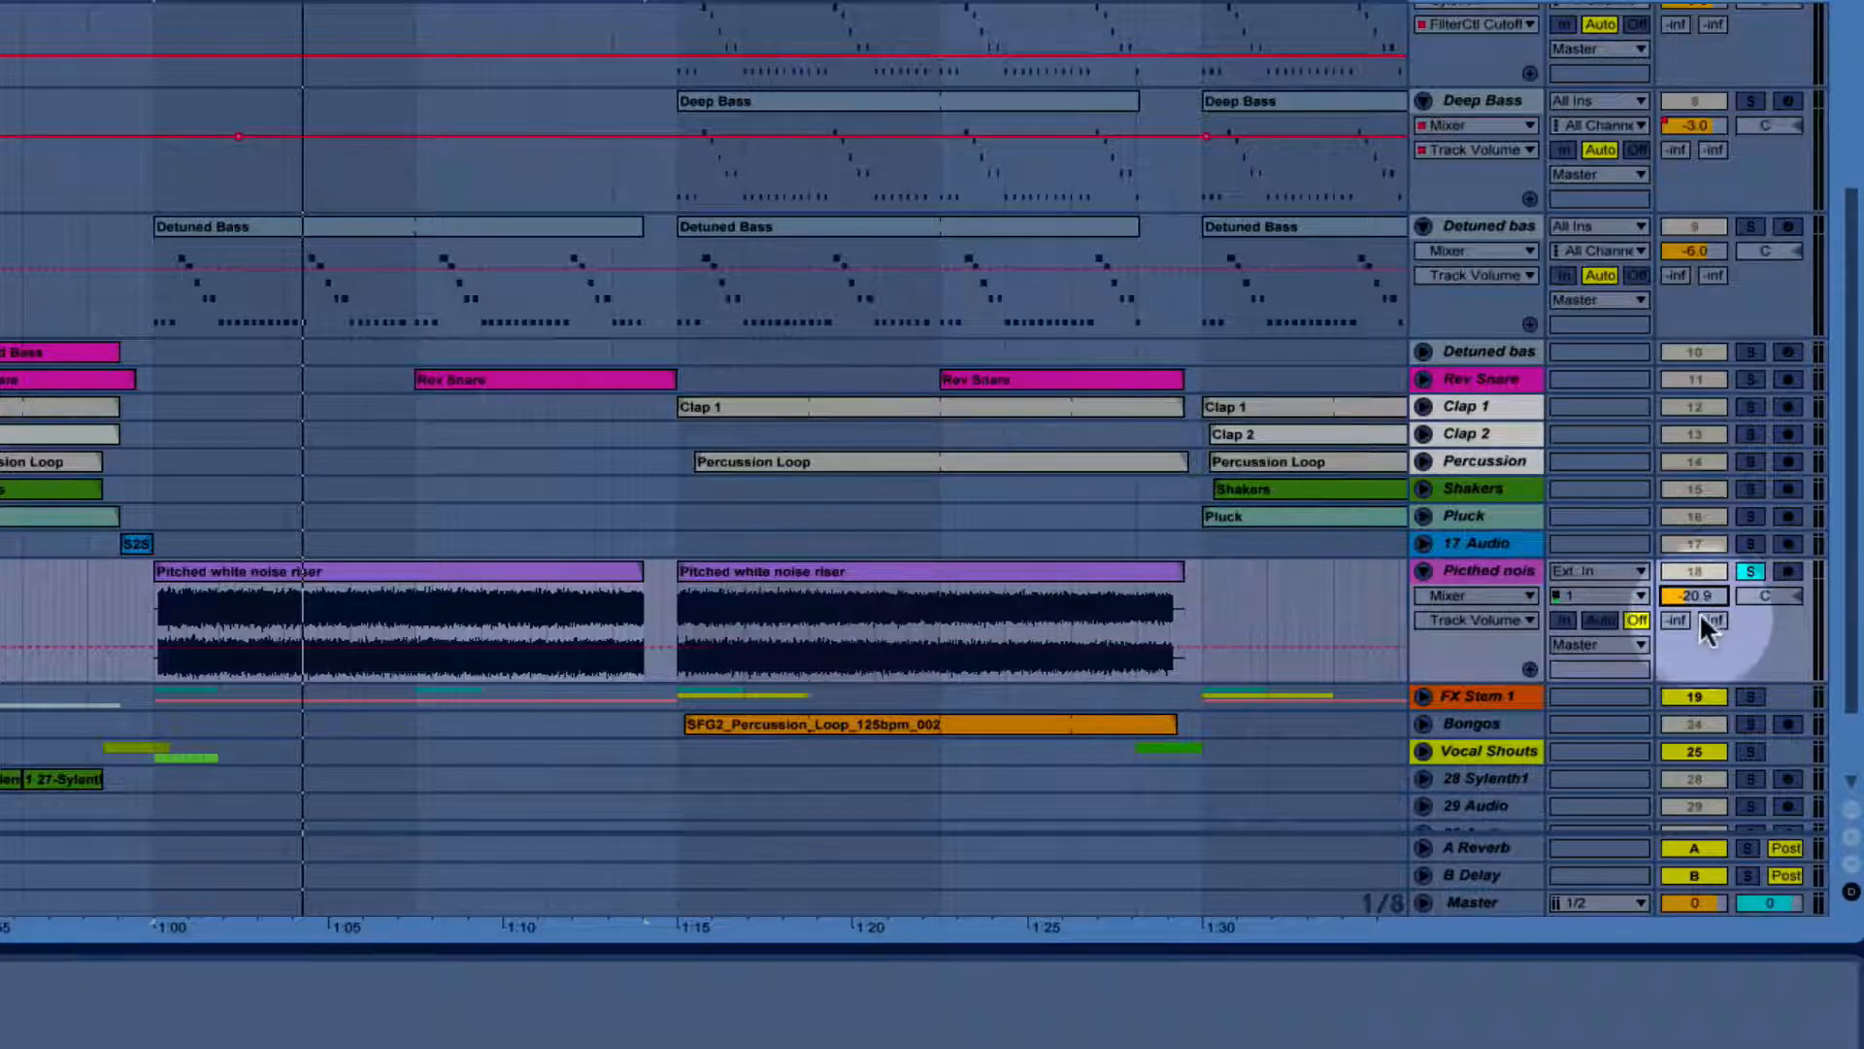
Unsolo the pitched noise track and raise its volume to -17.0 dB against the full mix.
{"action": "key", "text": "space"}
{"action": "left_click", "coordinate": [1750, 573]}
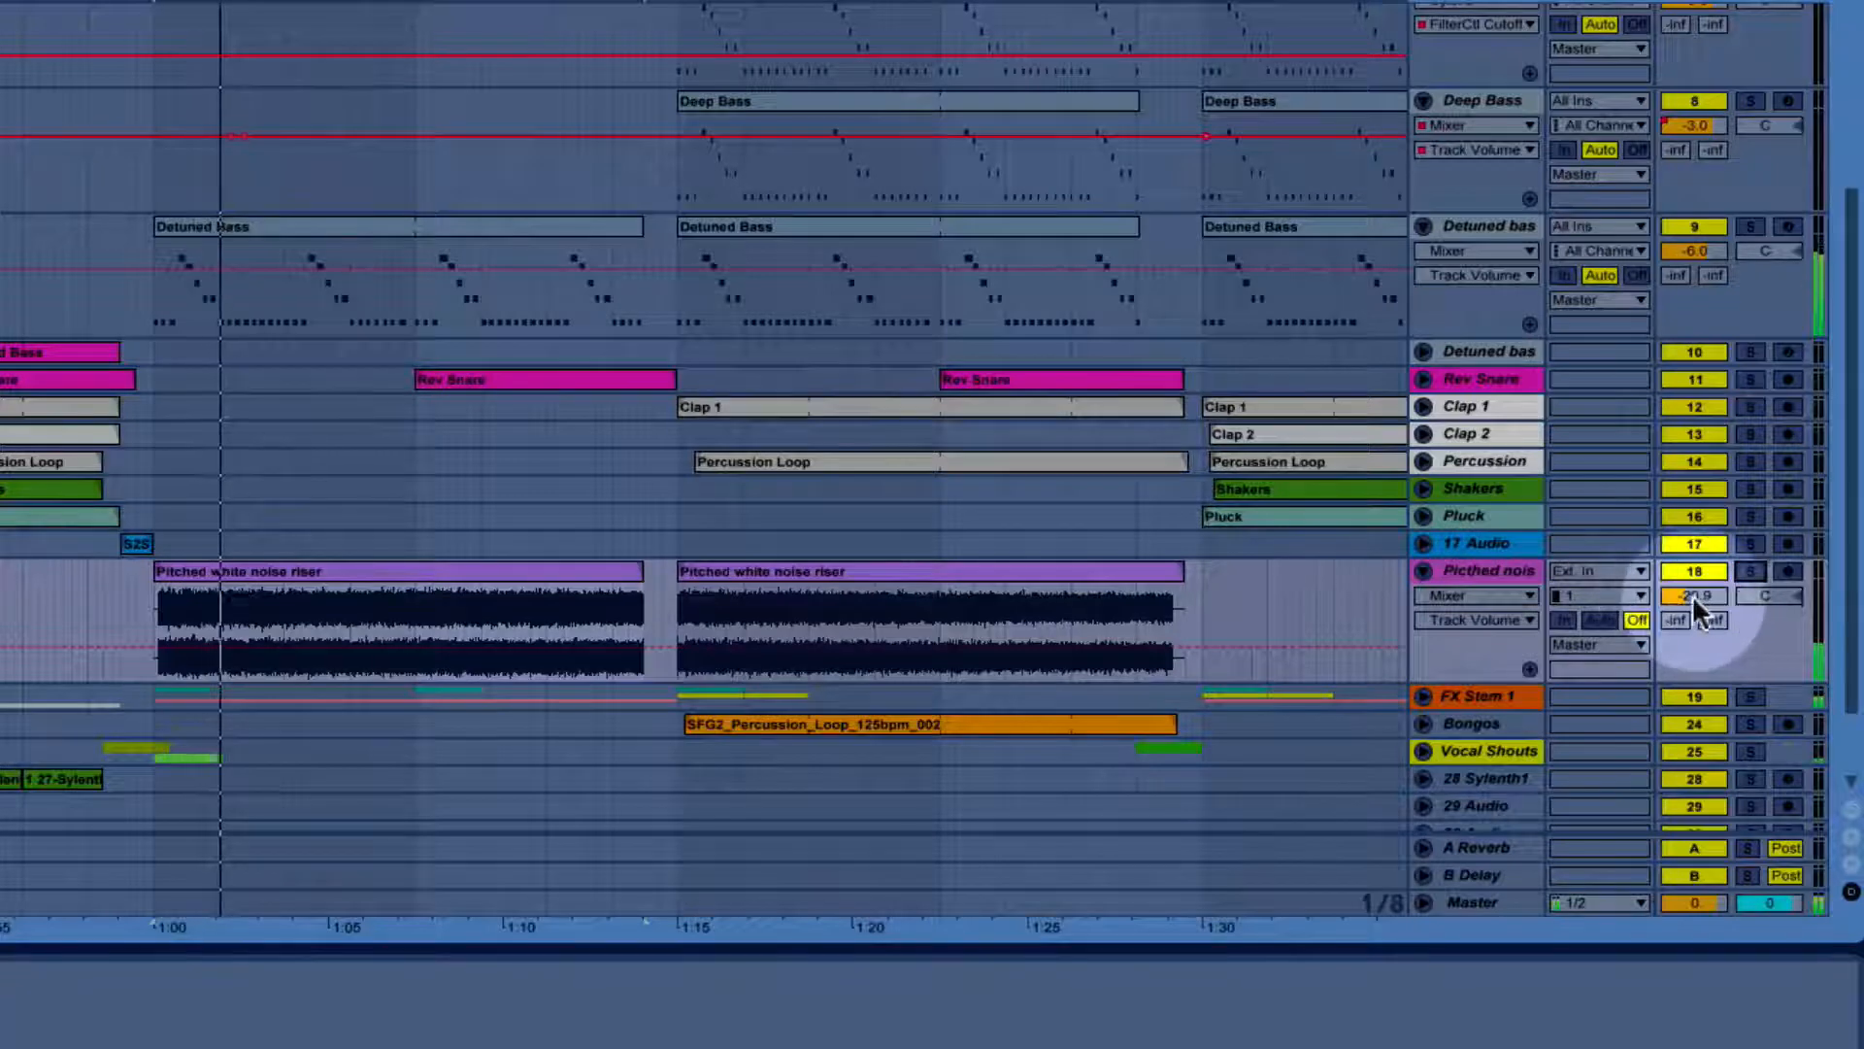
{"action": "mouse_move", "coordinate": [1694, 599]}
{"action": "left_mouse_down"}
{"action": "mouse_move", "coordinate": [1695, 579]}
{"action": "mouse_move", "coordinate": [1694, 598]}
{"action": "left_mouse_up"}
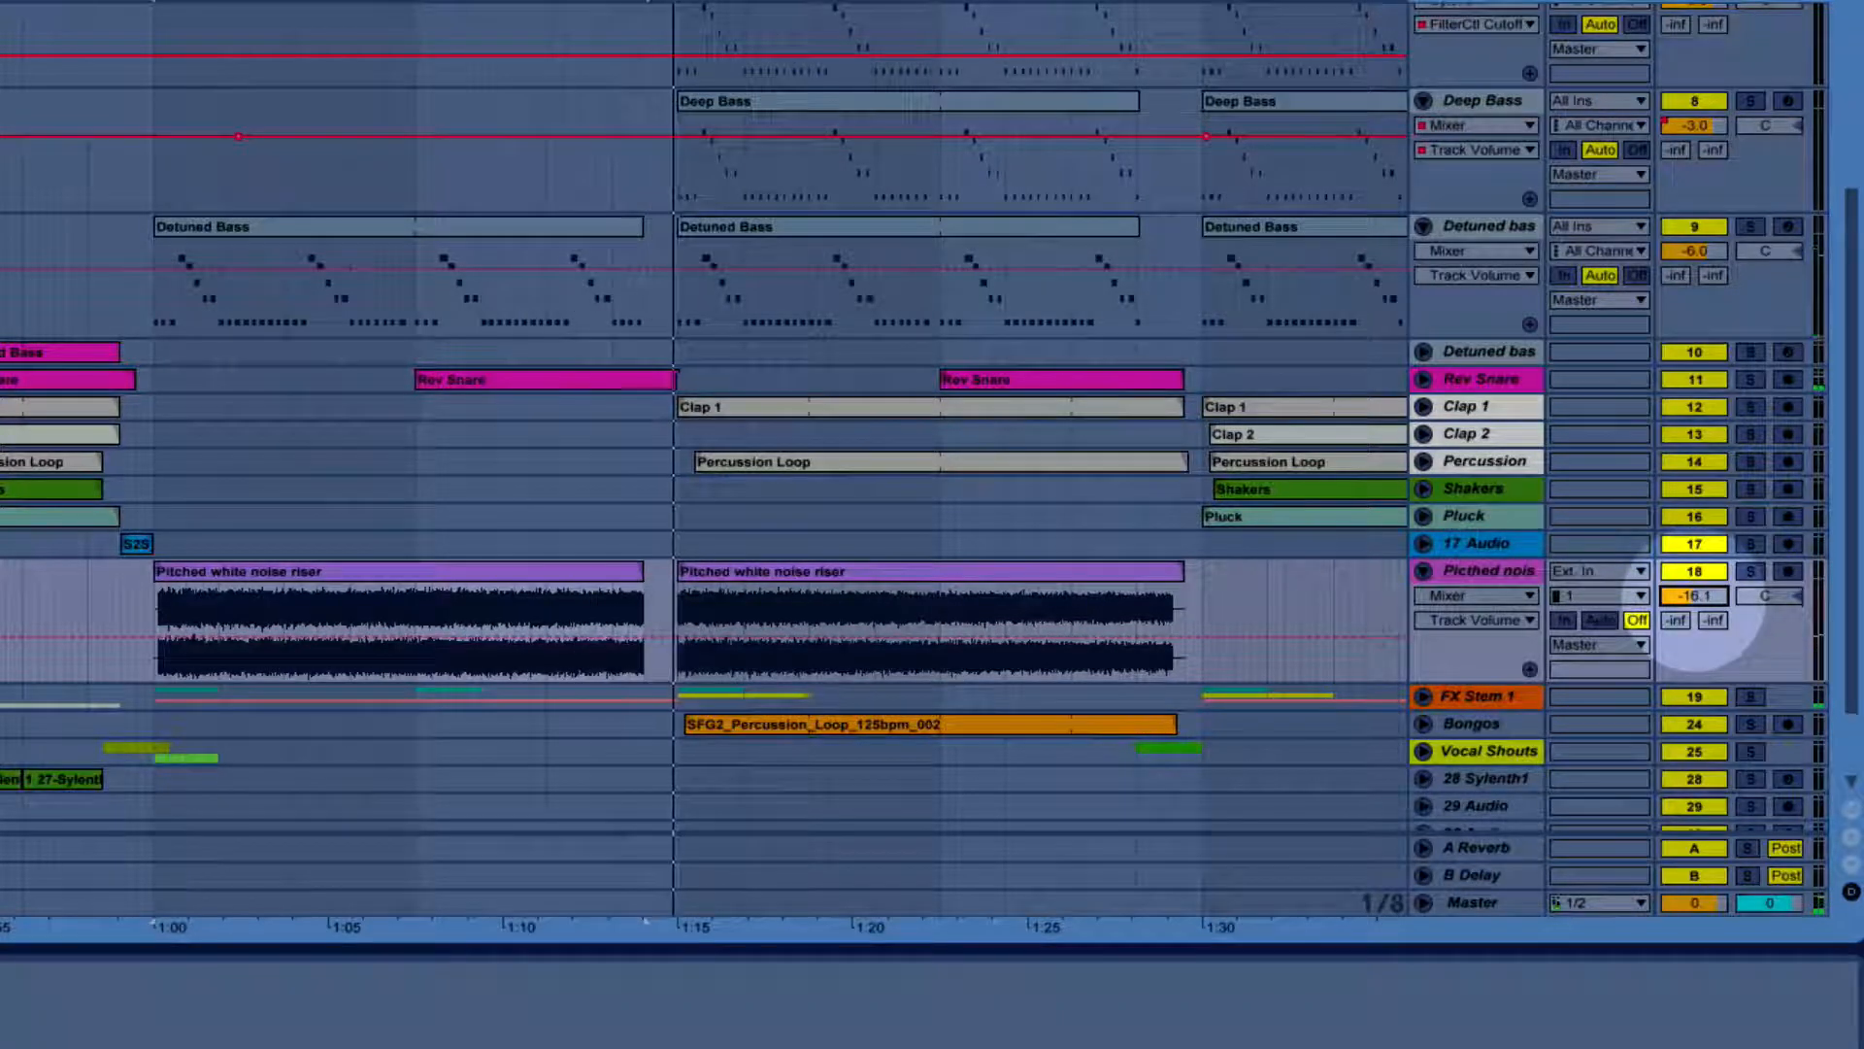
{"action": "left_click", "coordinate": [1695, 595]}
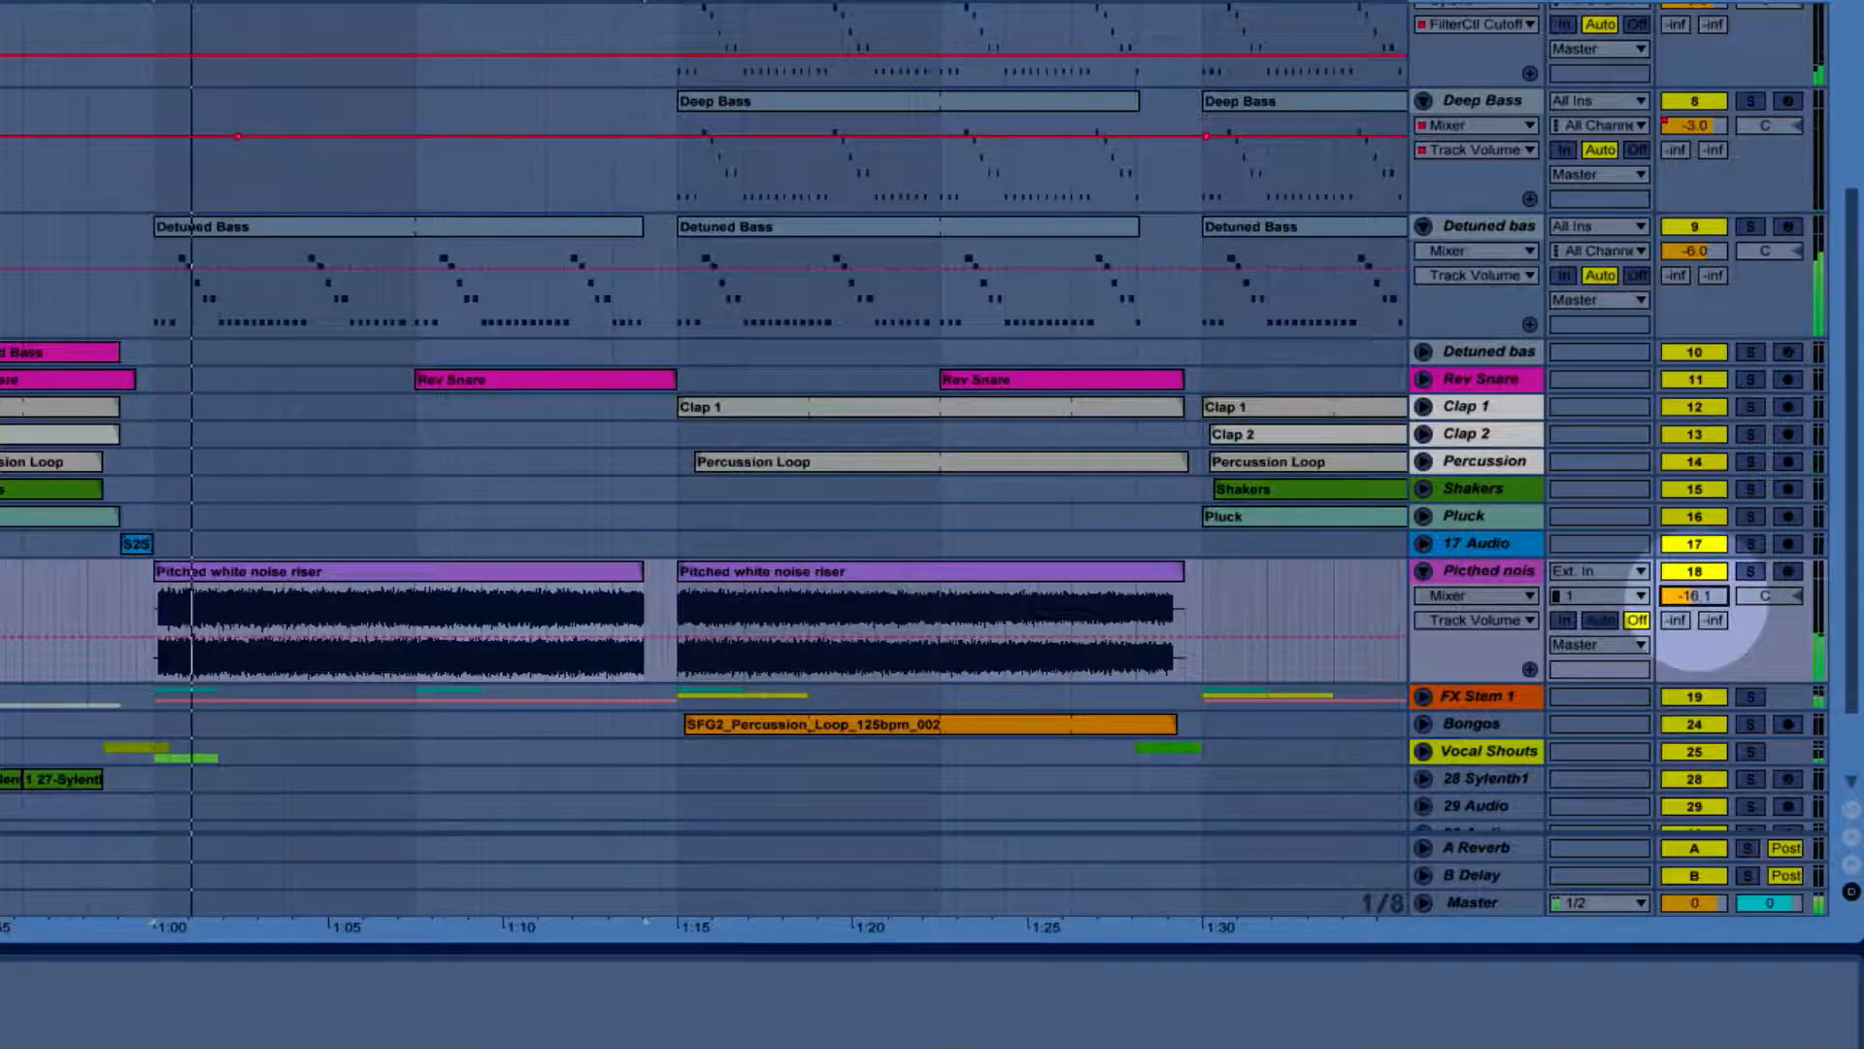
{"action": "left_click_drag", "start_coordinate": [1695, 596], "coordinate": [1695, 603]}
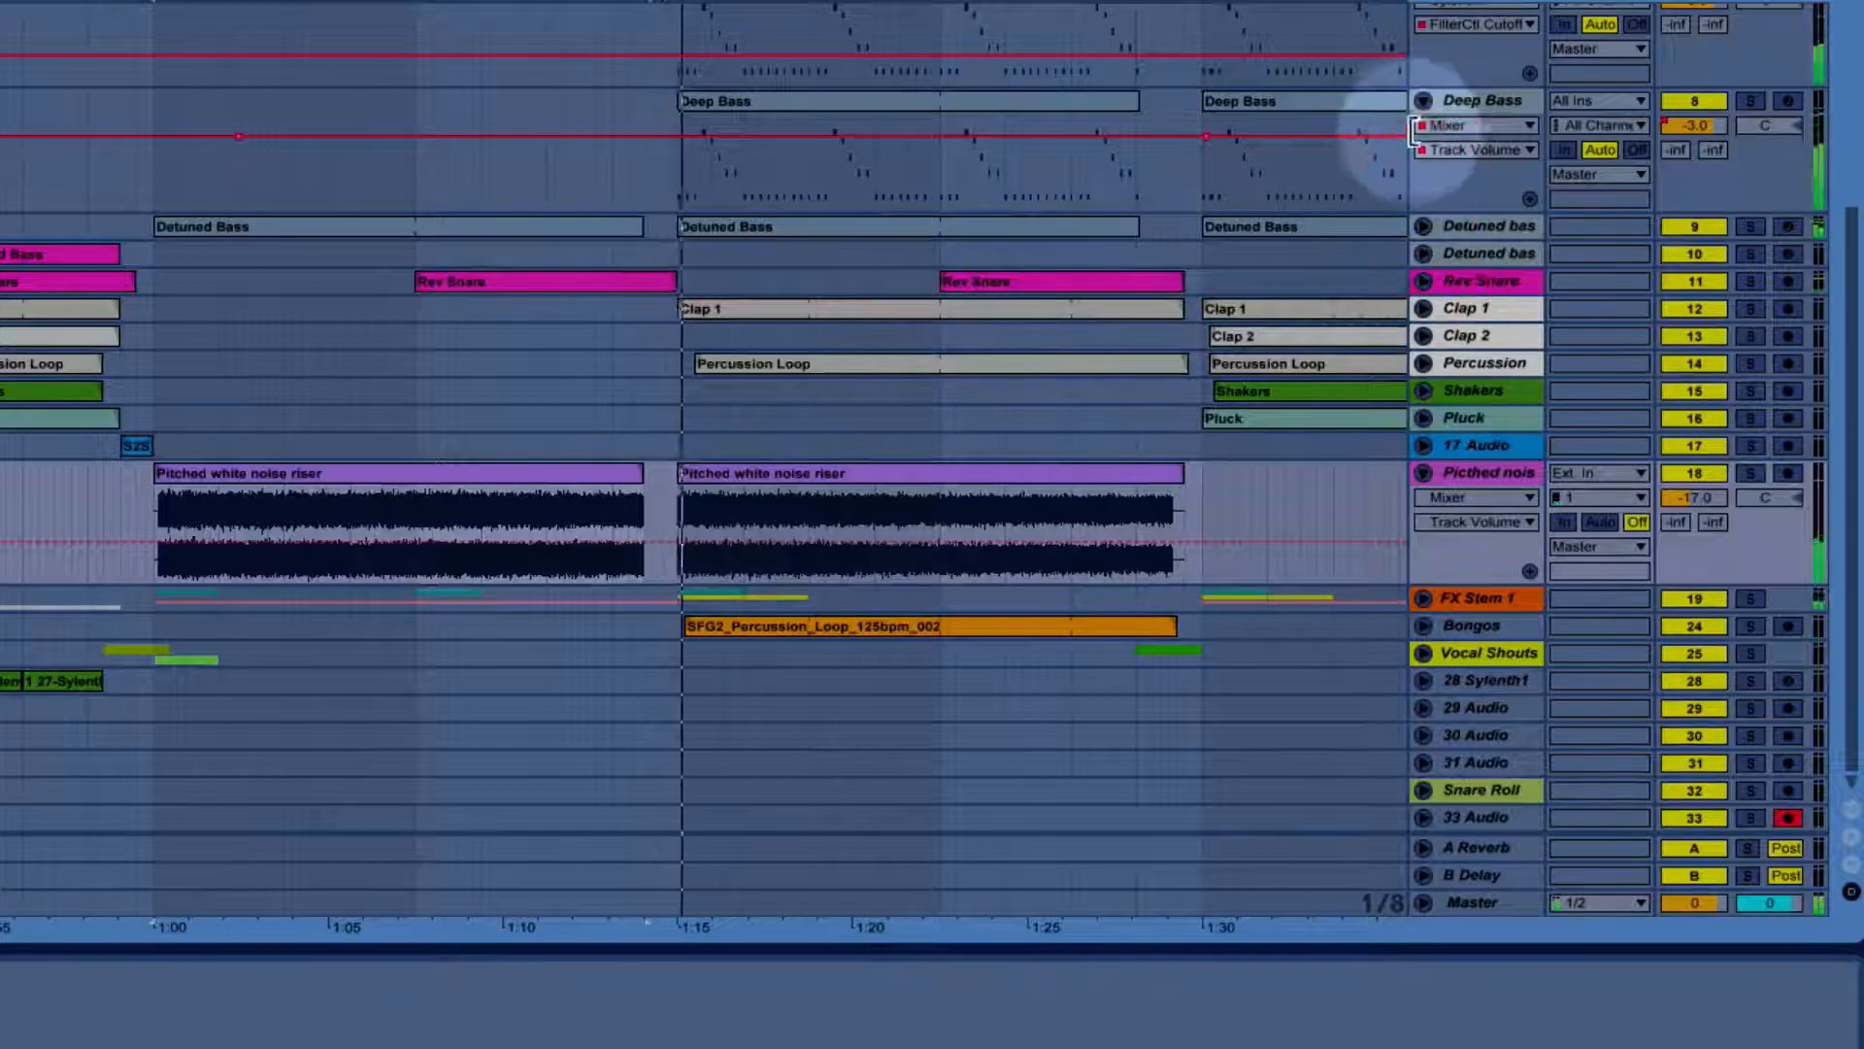
Fold the Deep Bass, Wispy pluck and Synth Pads tracks in the arrangement.
{"action": "left_click", "coordinate": [1422, 101]}
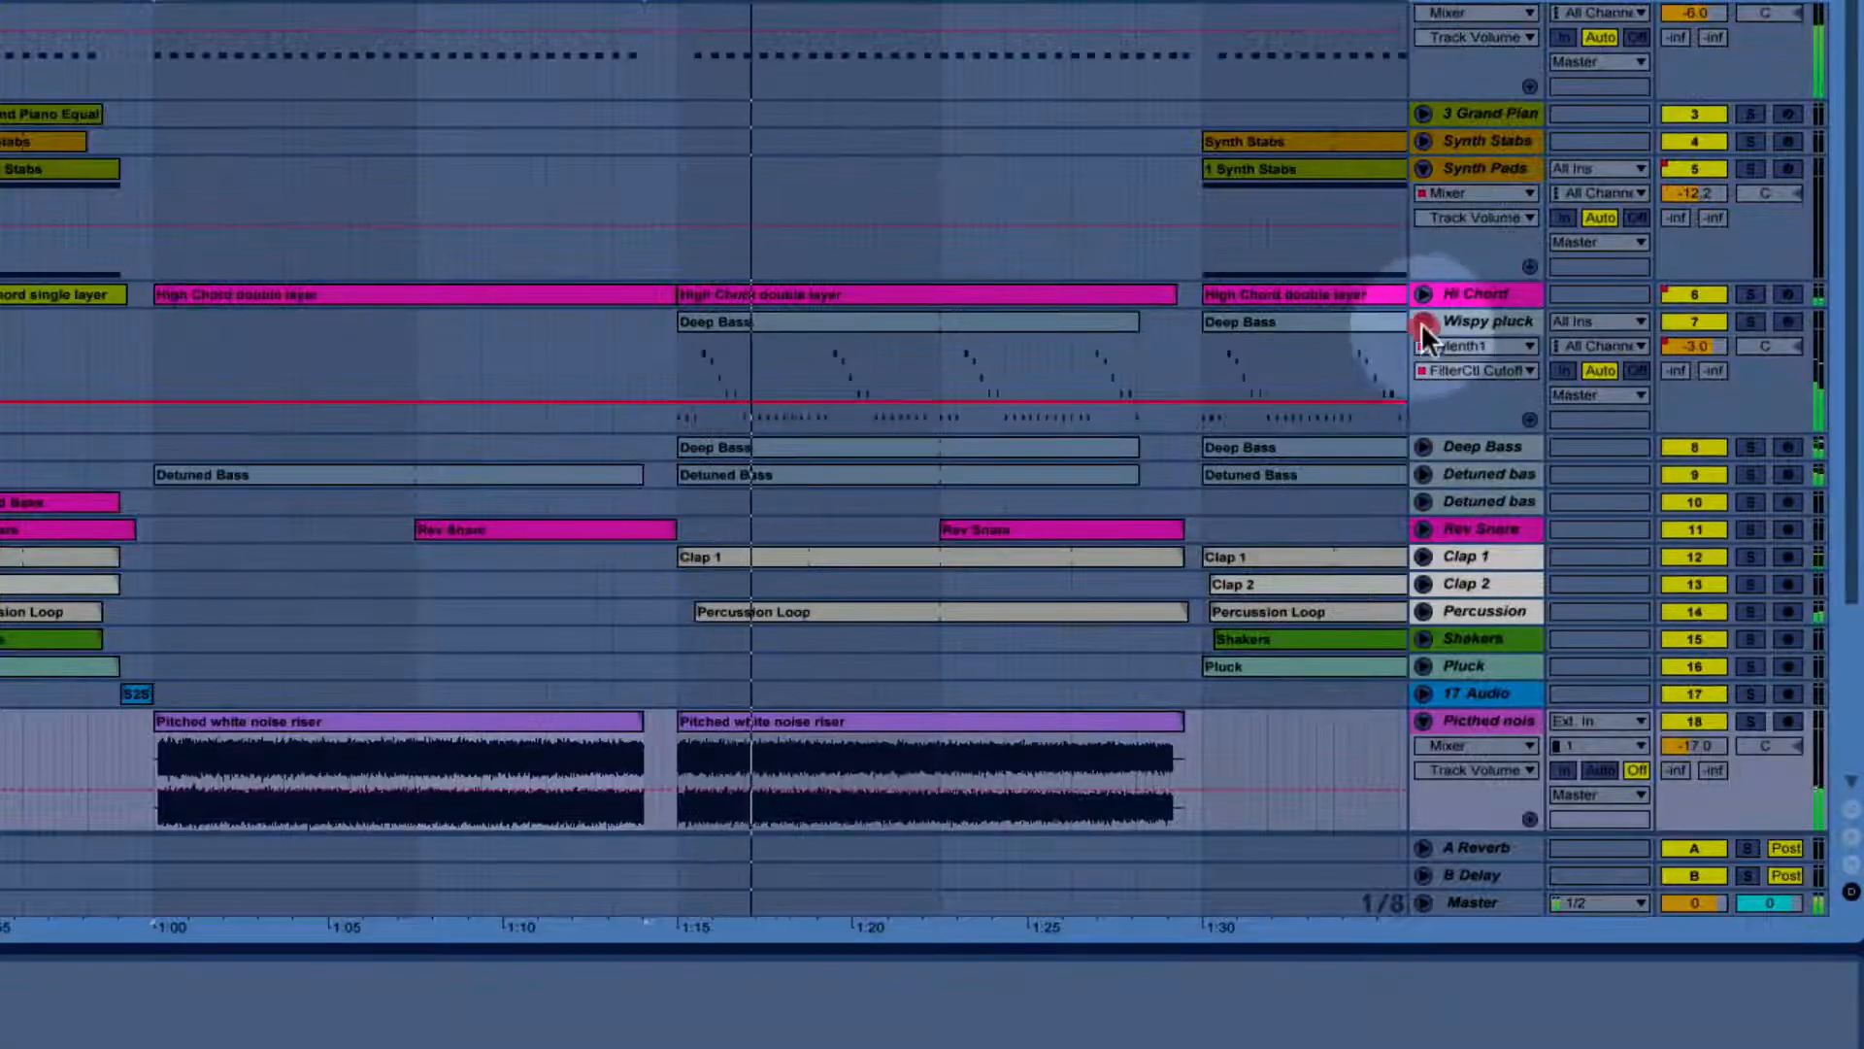
{"action": "left_click", "coordinate": [1423, 322]}
{"action": "left_click", "coordinate": [1424, 168]}
{"action": "scroll", "coordinate": [1268, 141], "scroll_direction": "up", "scroll_amount": 2}
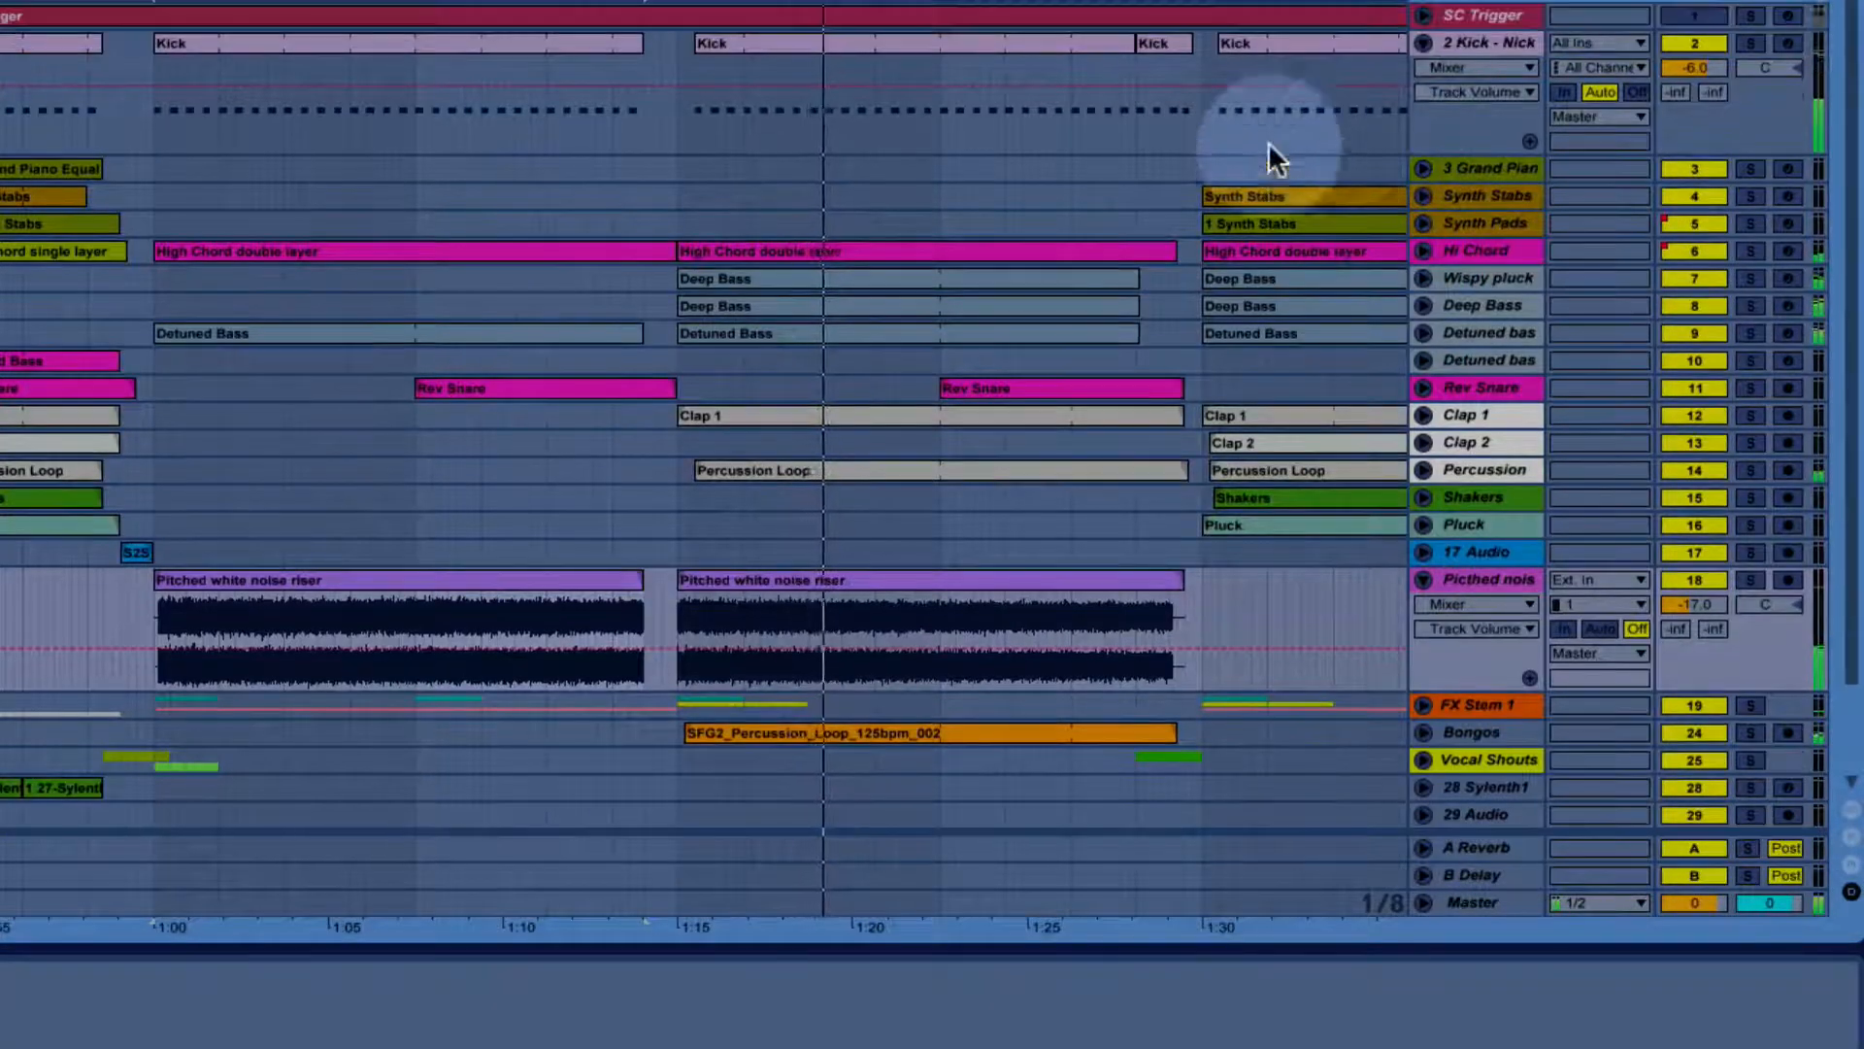
Fold the Kick track and narrow the browser to give the arrangement more room.
{"action": "left_click", "coordinate": [1424, 45]}
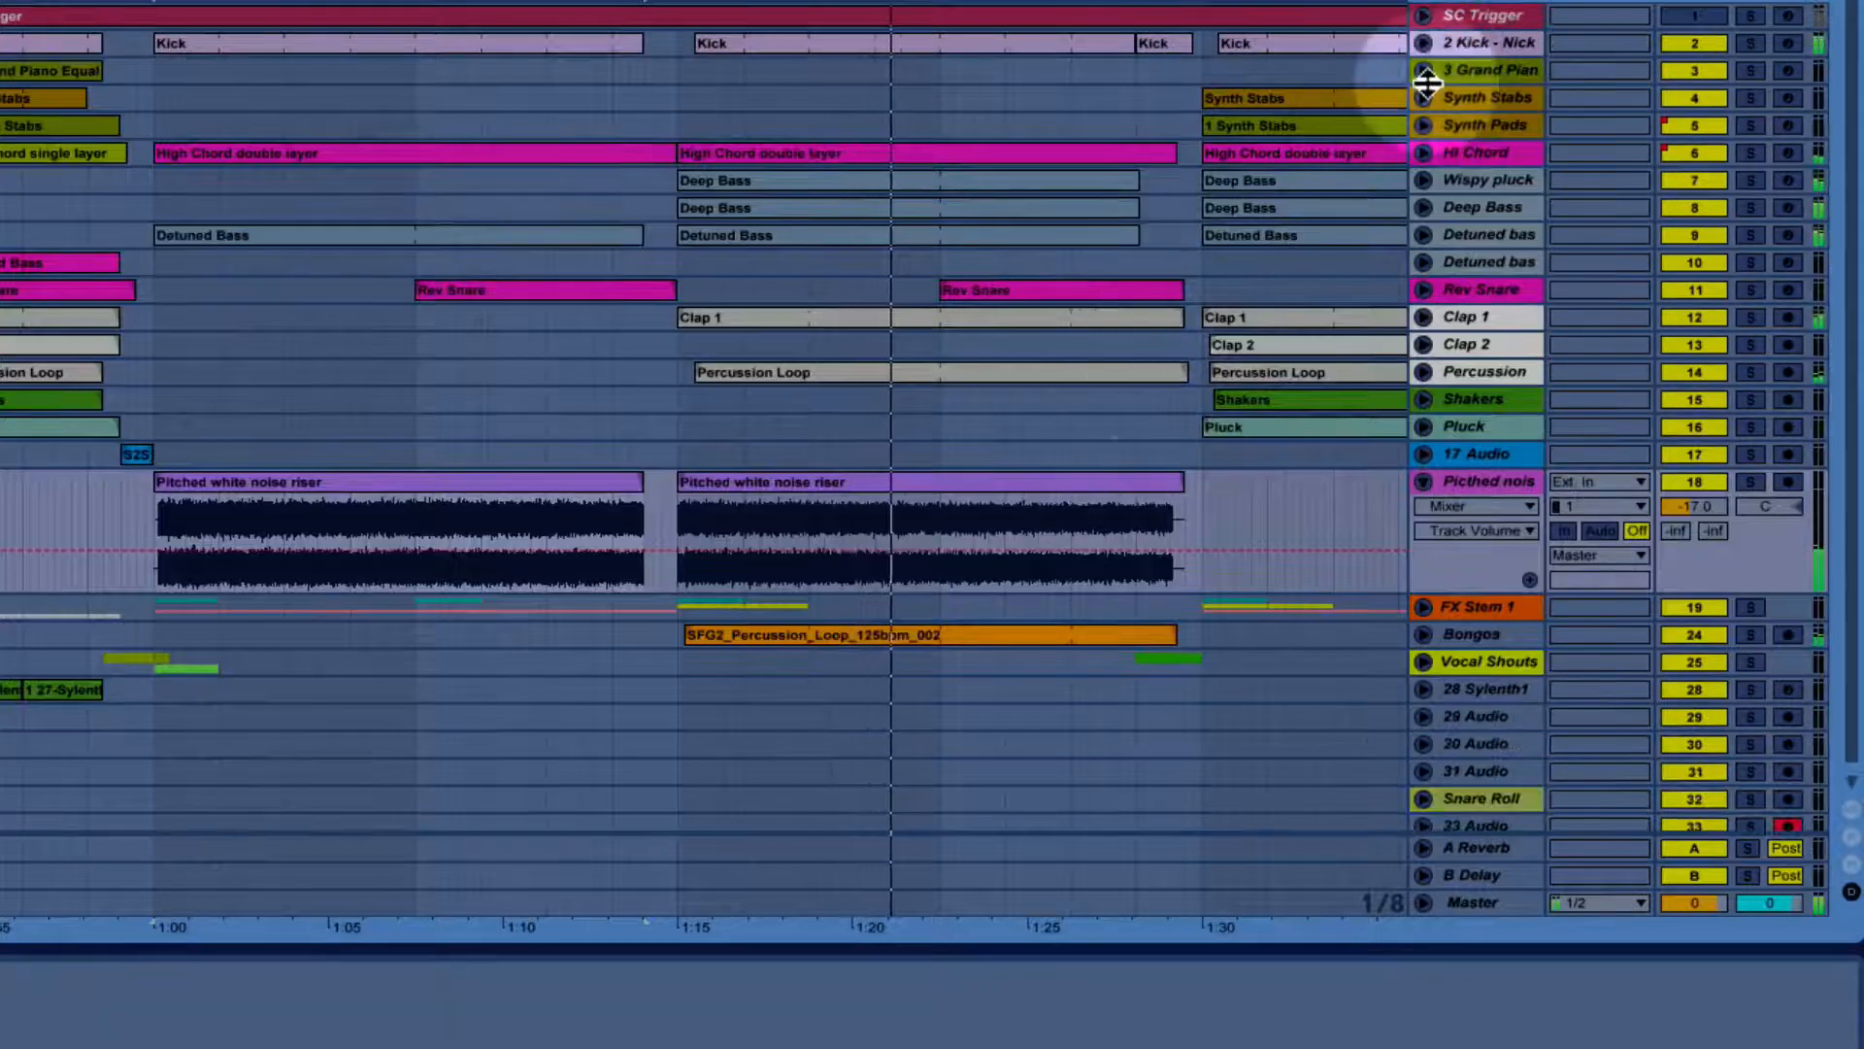
{"action": "scroll", "coordinate": [1244, 448], "scroll_direction": "down", "scroll_amount": 1}
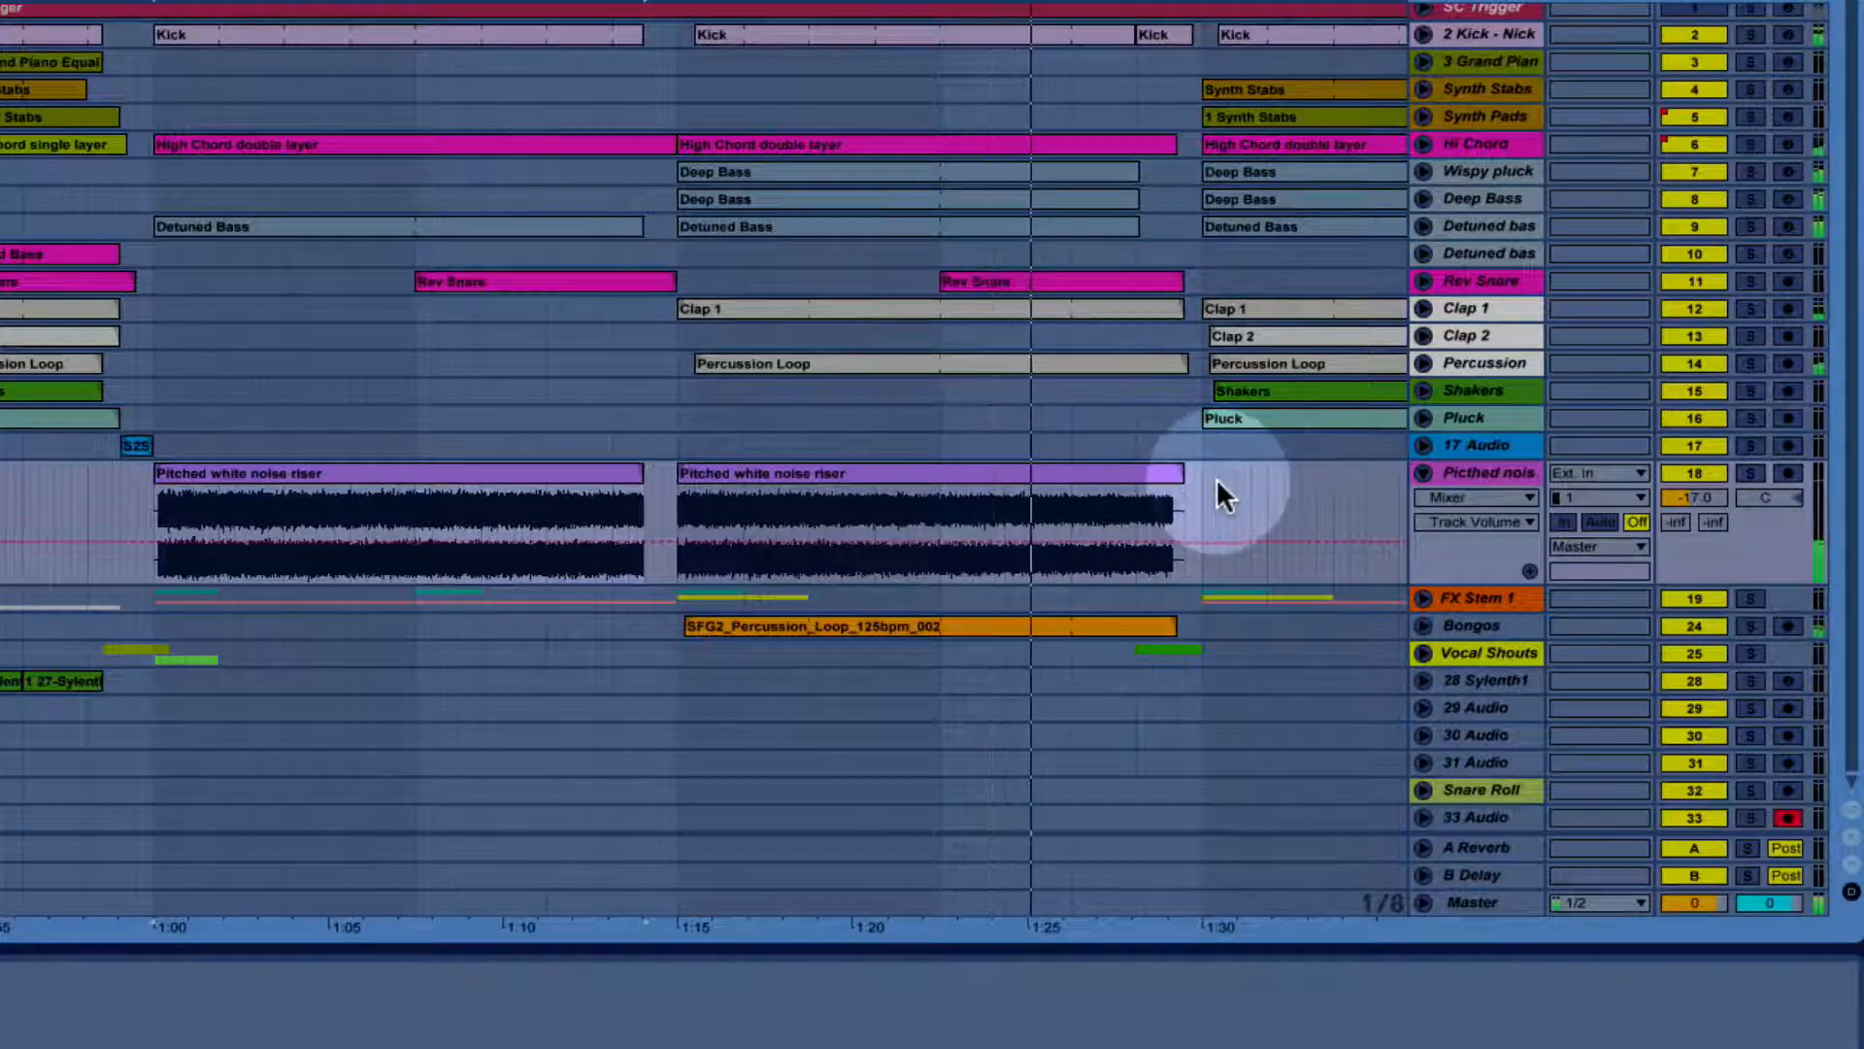
{"action": "left_click_drag", "start_coordinate": [877, 4], "coordinate": [877, 0]}
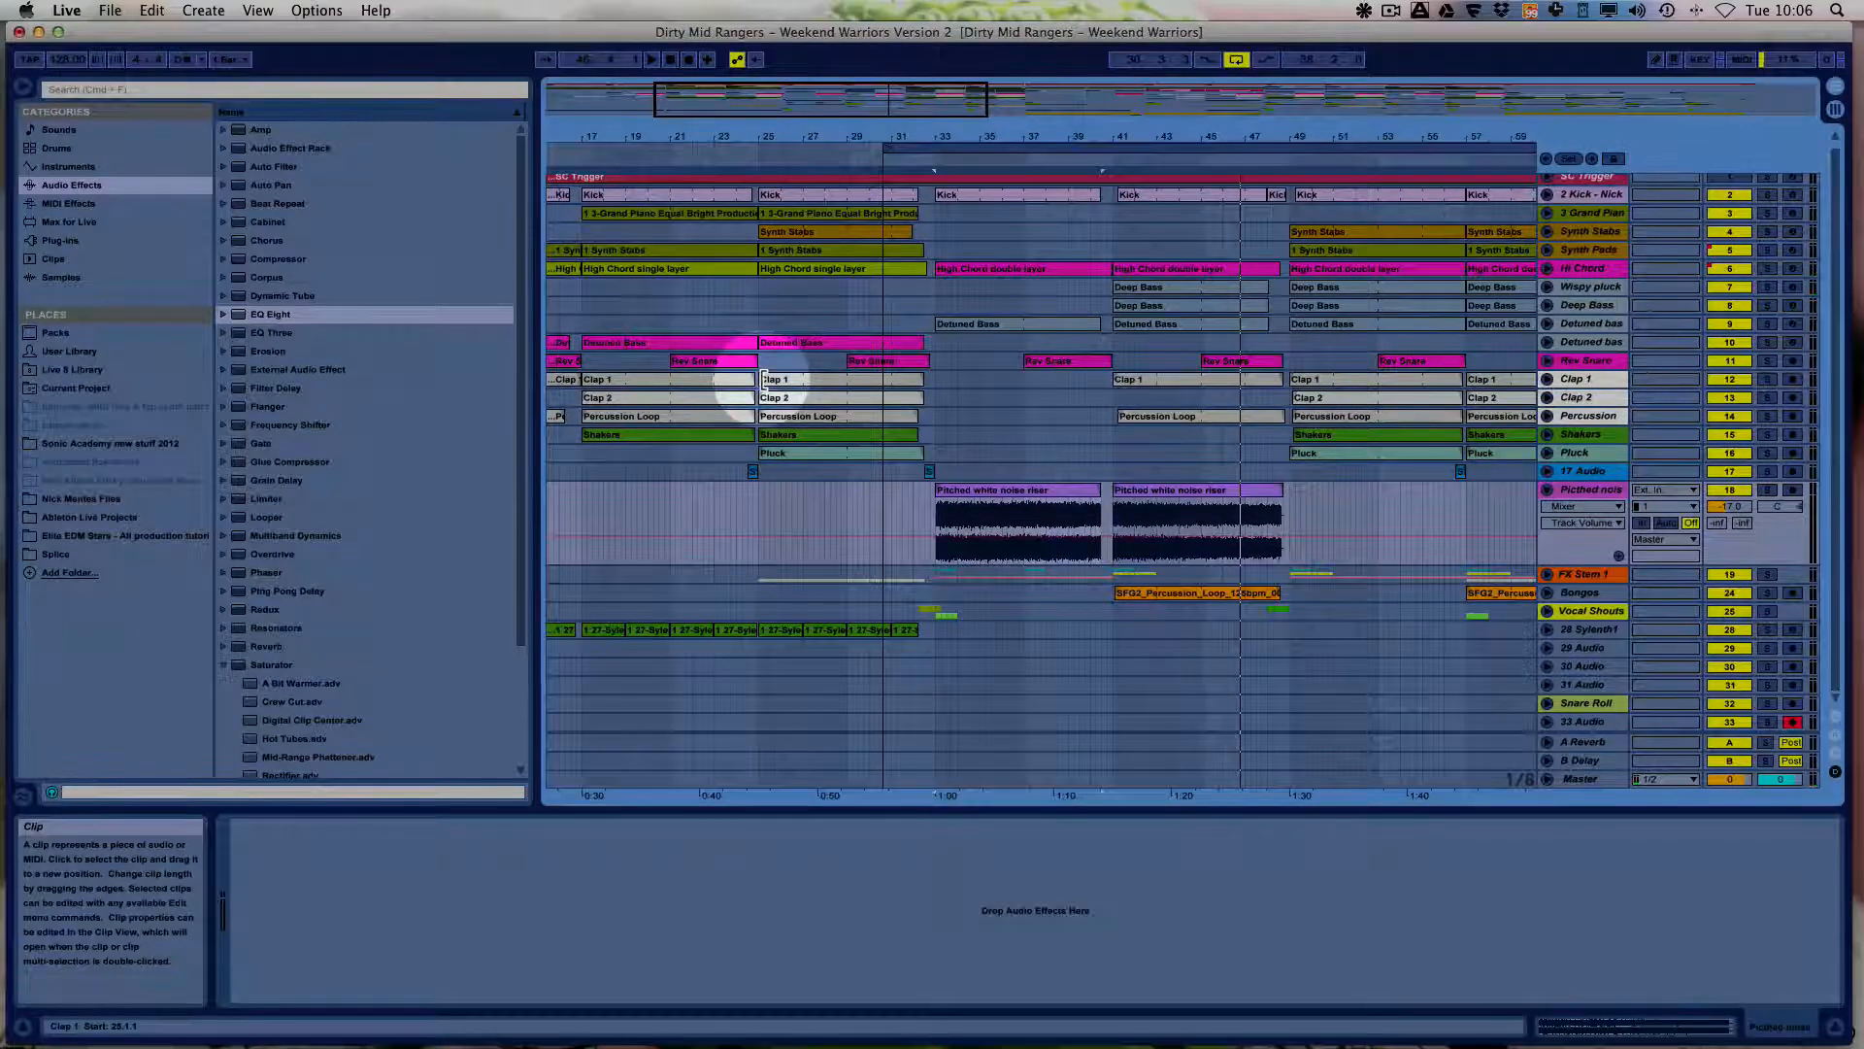
{"action": "left_click_drag", "start_coordinate": [996, 134], "coordinate": [997, 115]}
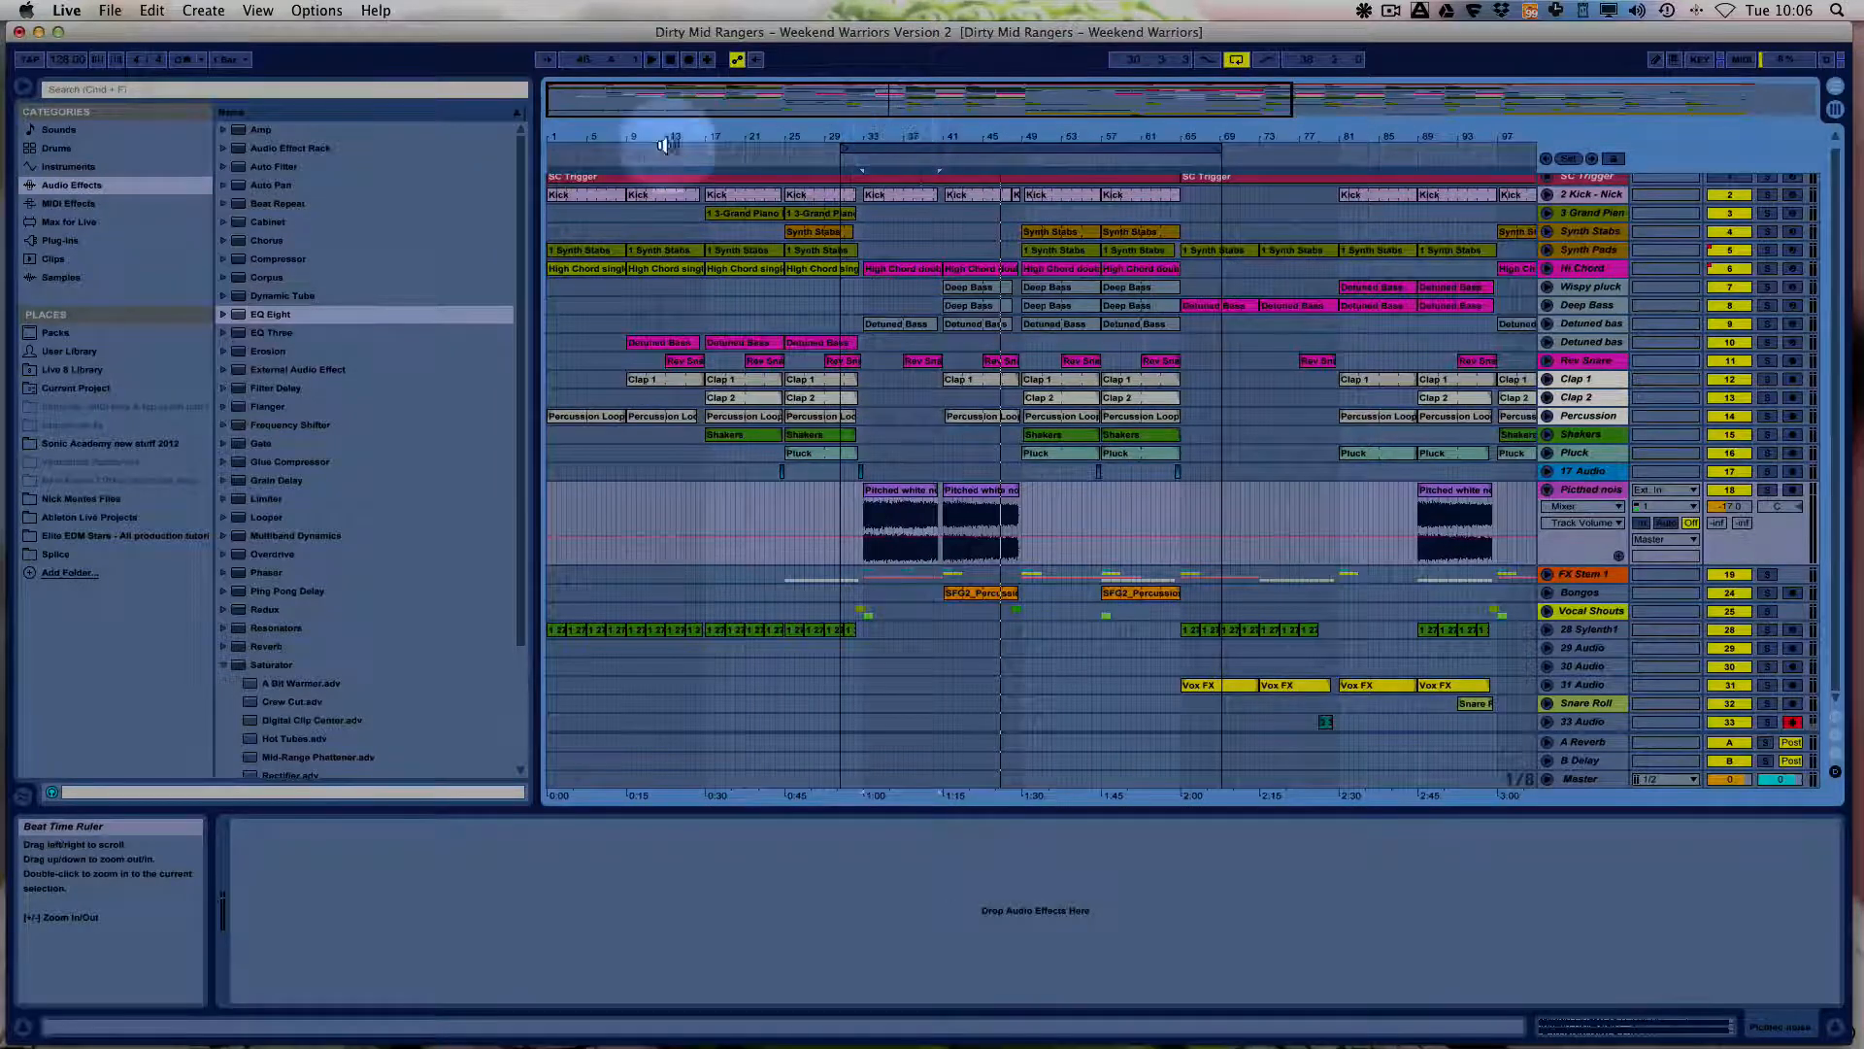
{"action": "left_click_drag", "start_coordinate": [536, 185], "coordinate": [398, 186]}
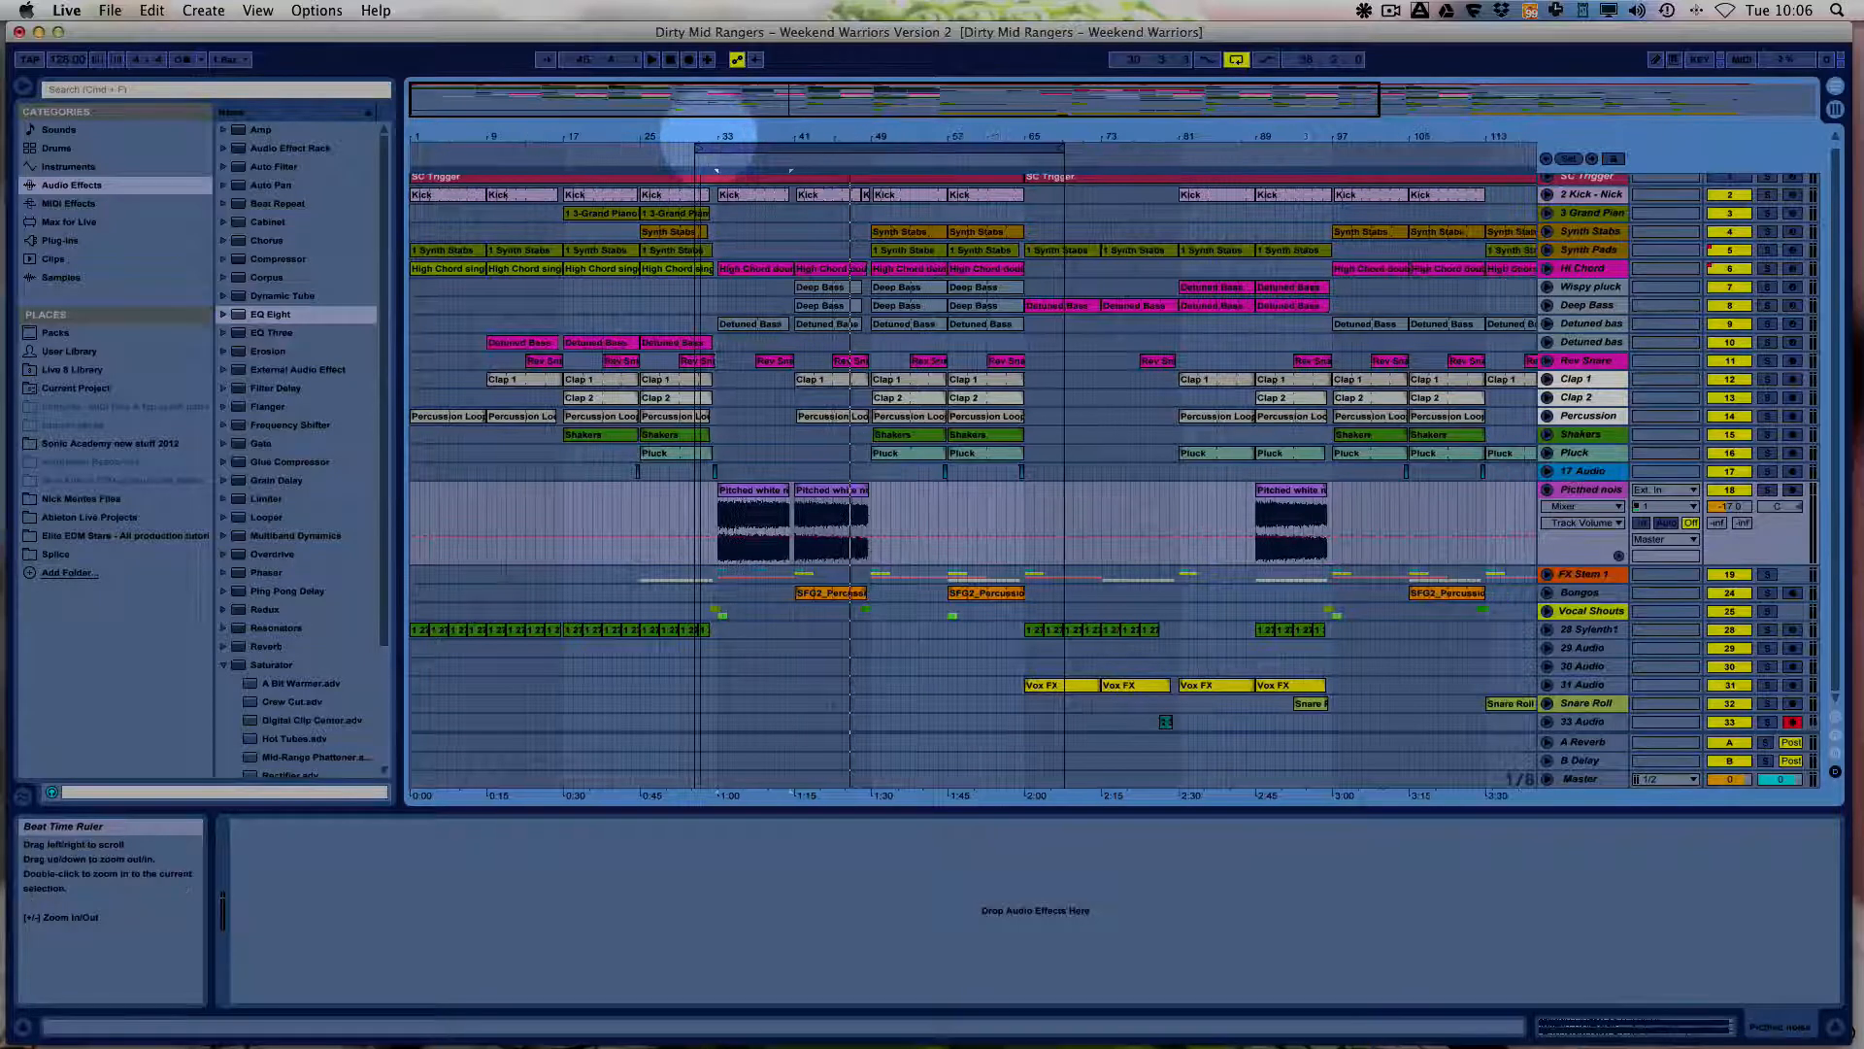
{"action": "left_click_drag", "start_coordinate": [713, 142], "coordinate": [711, 137]}
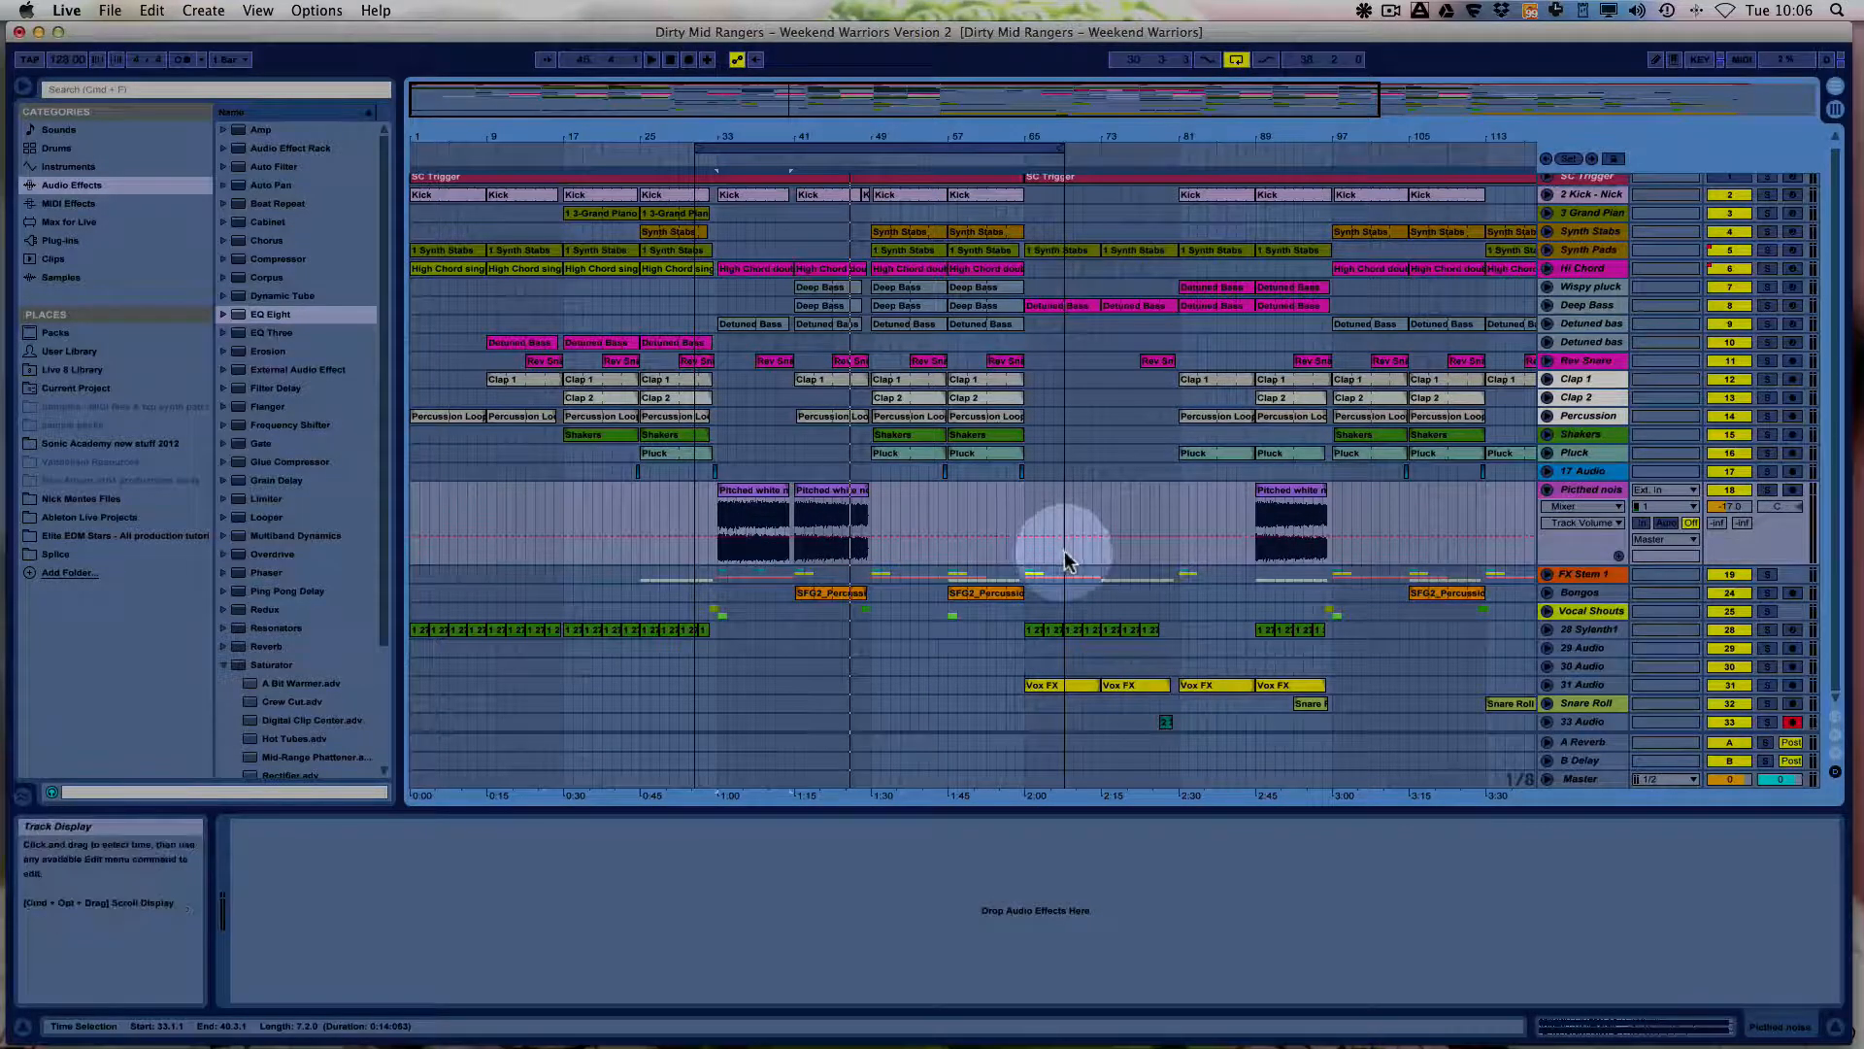
Group all devices on the Master track, from the first EQ Eight to the Fast limiter, into one audio effect rack.
{"action": "left_click", "coordinate": [1644, 854]}
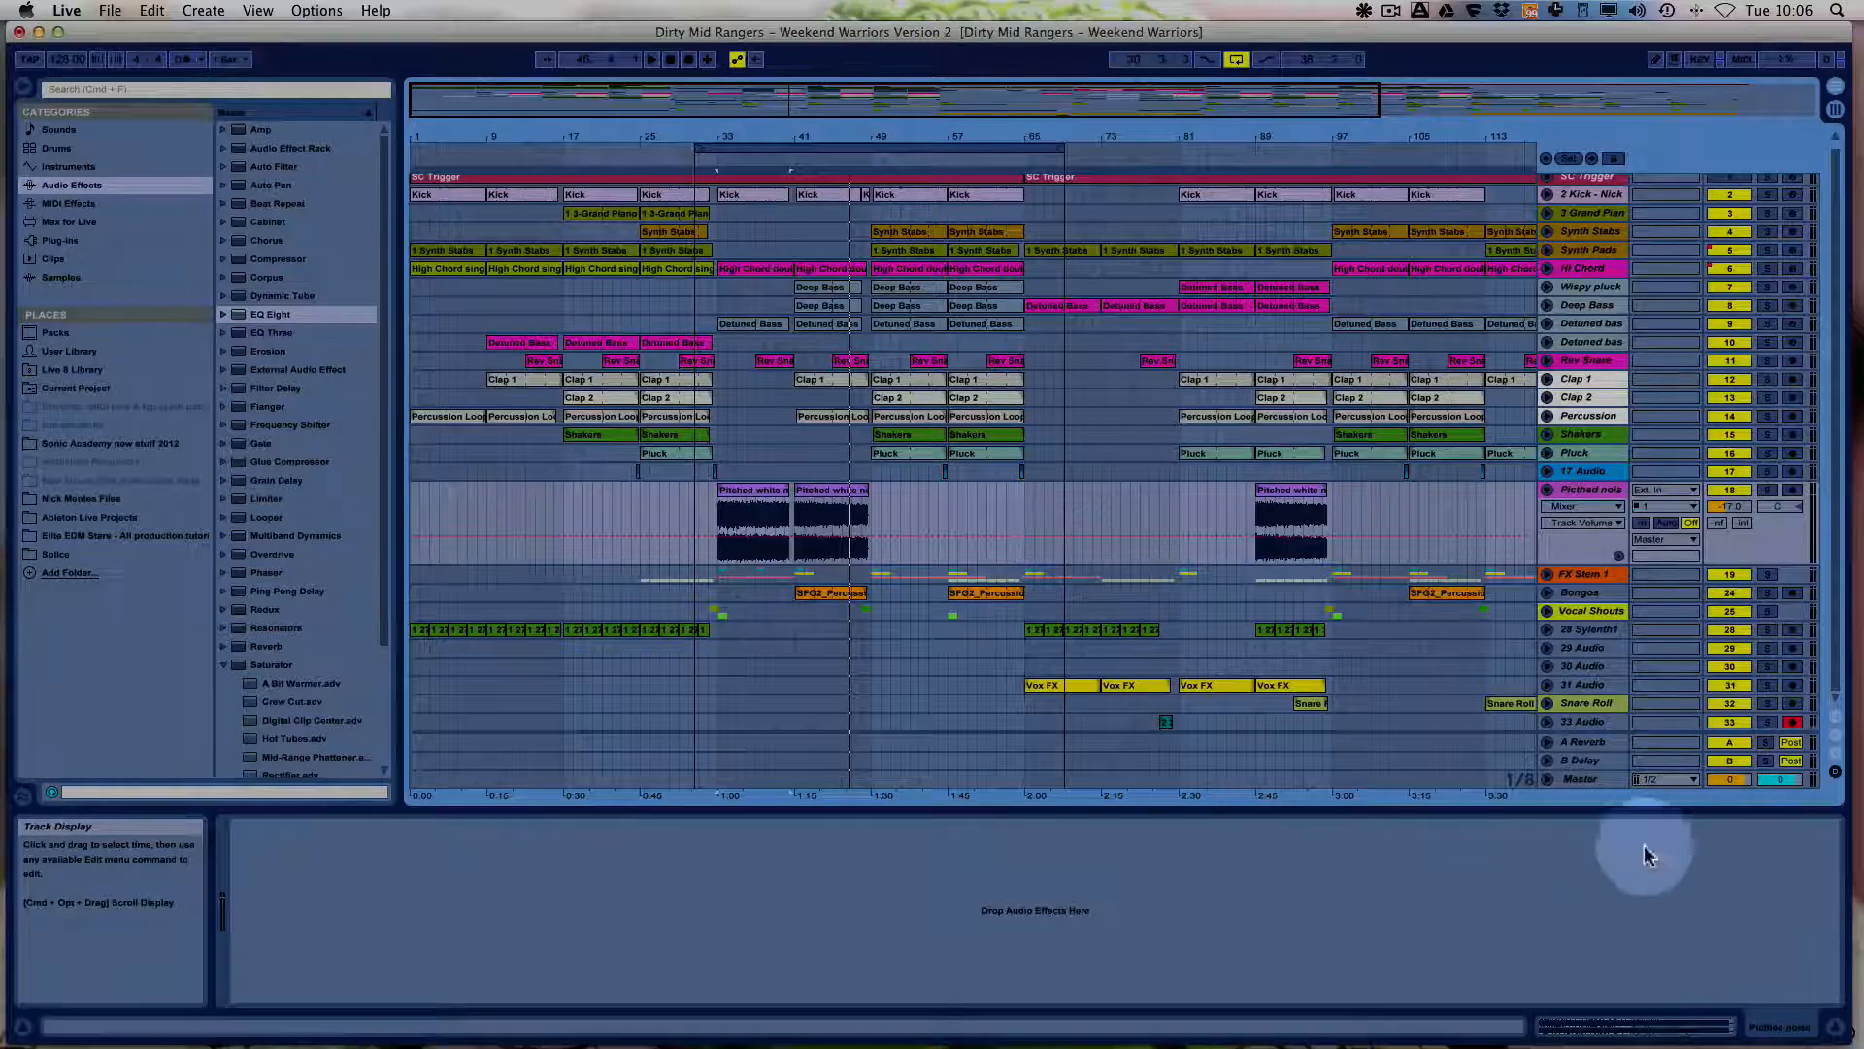
{"action": "left_click", "coordinate": [1579, 780]}
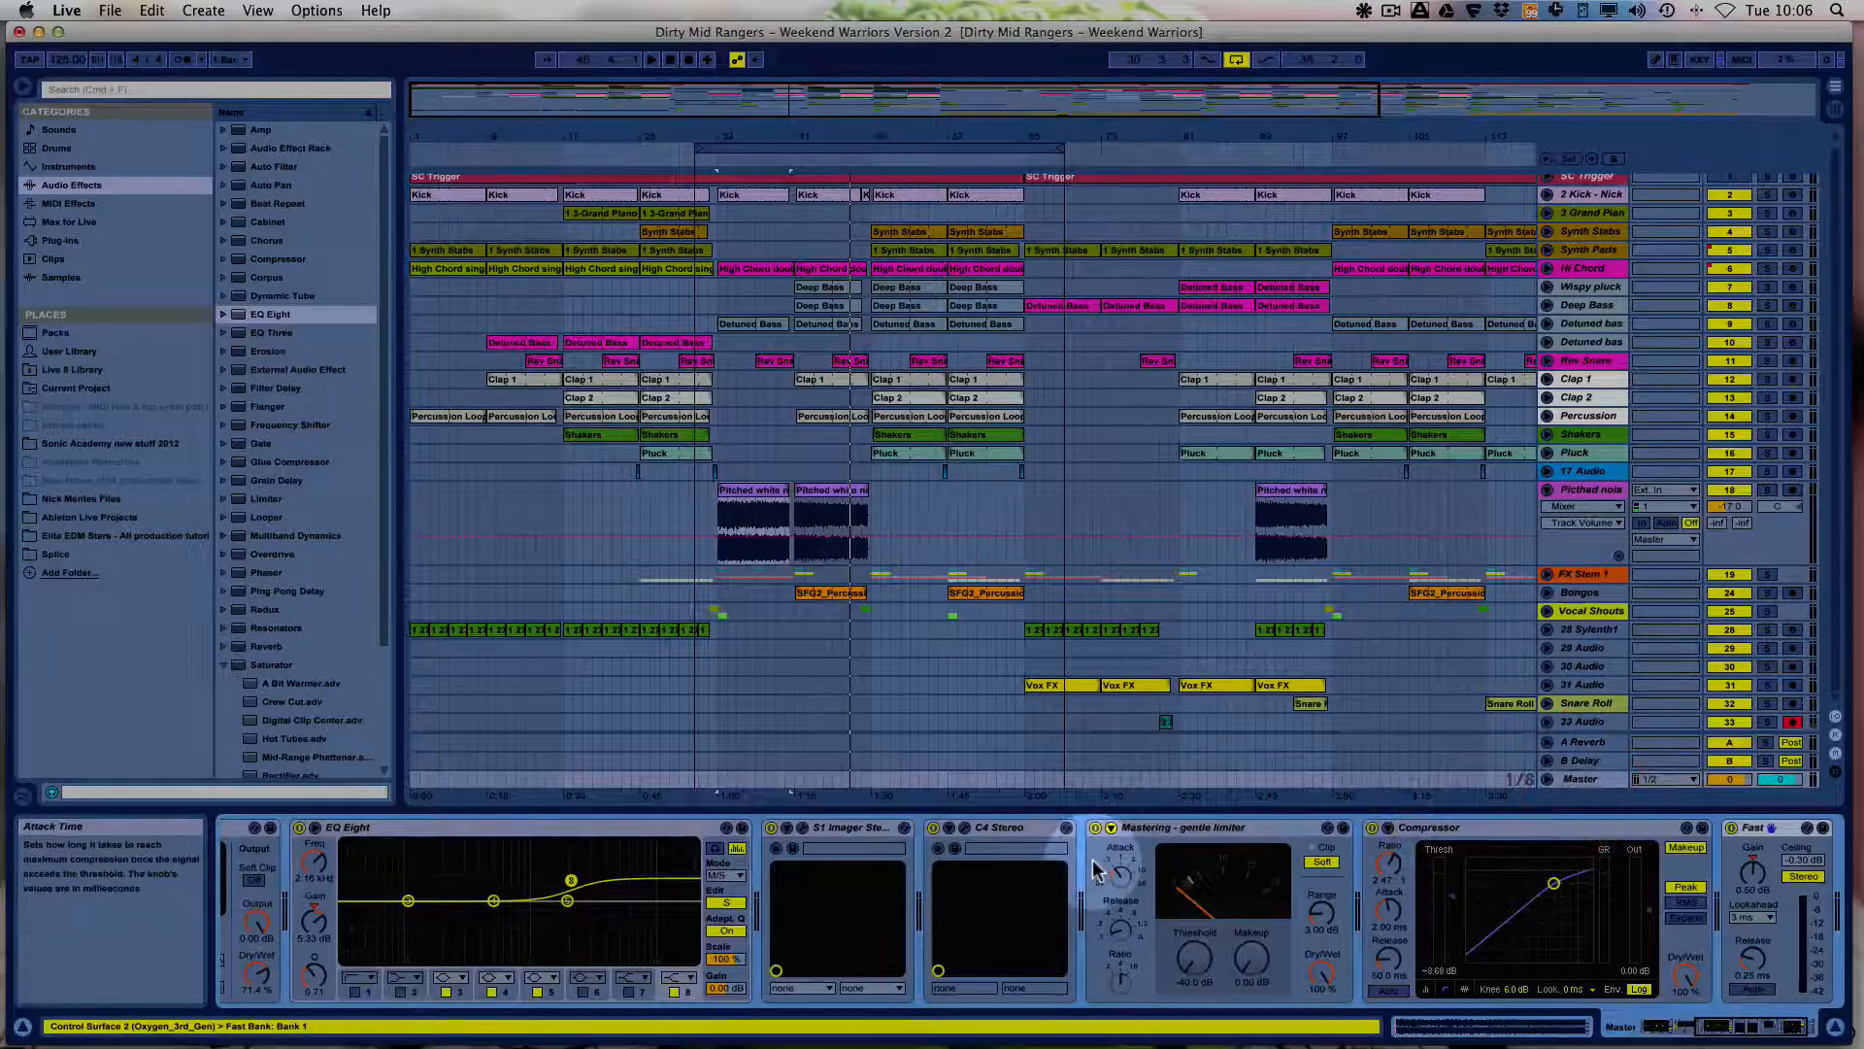
{"action": "scroll", "coordinate": [626, 859], "scroll_direction": "left", "scroll_amount": 3}
{"action": "scroll", "coordinate": [626, 859], "scroll_direction": "left", "scroll_amount": 8}
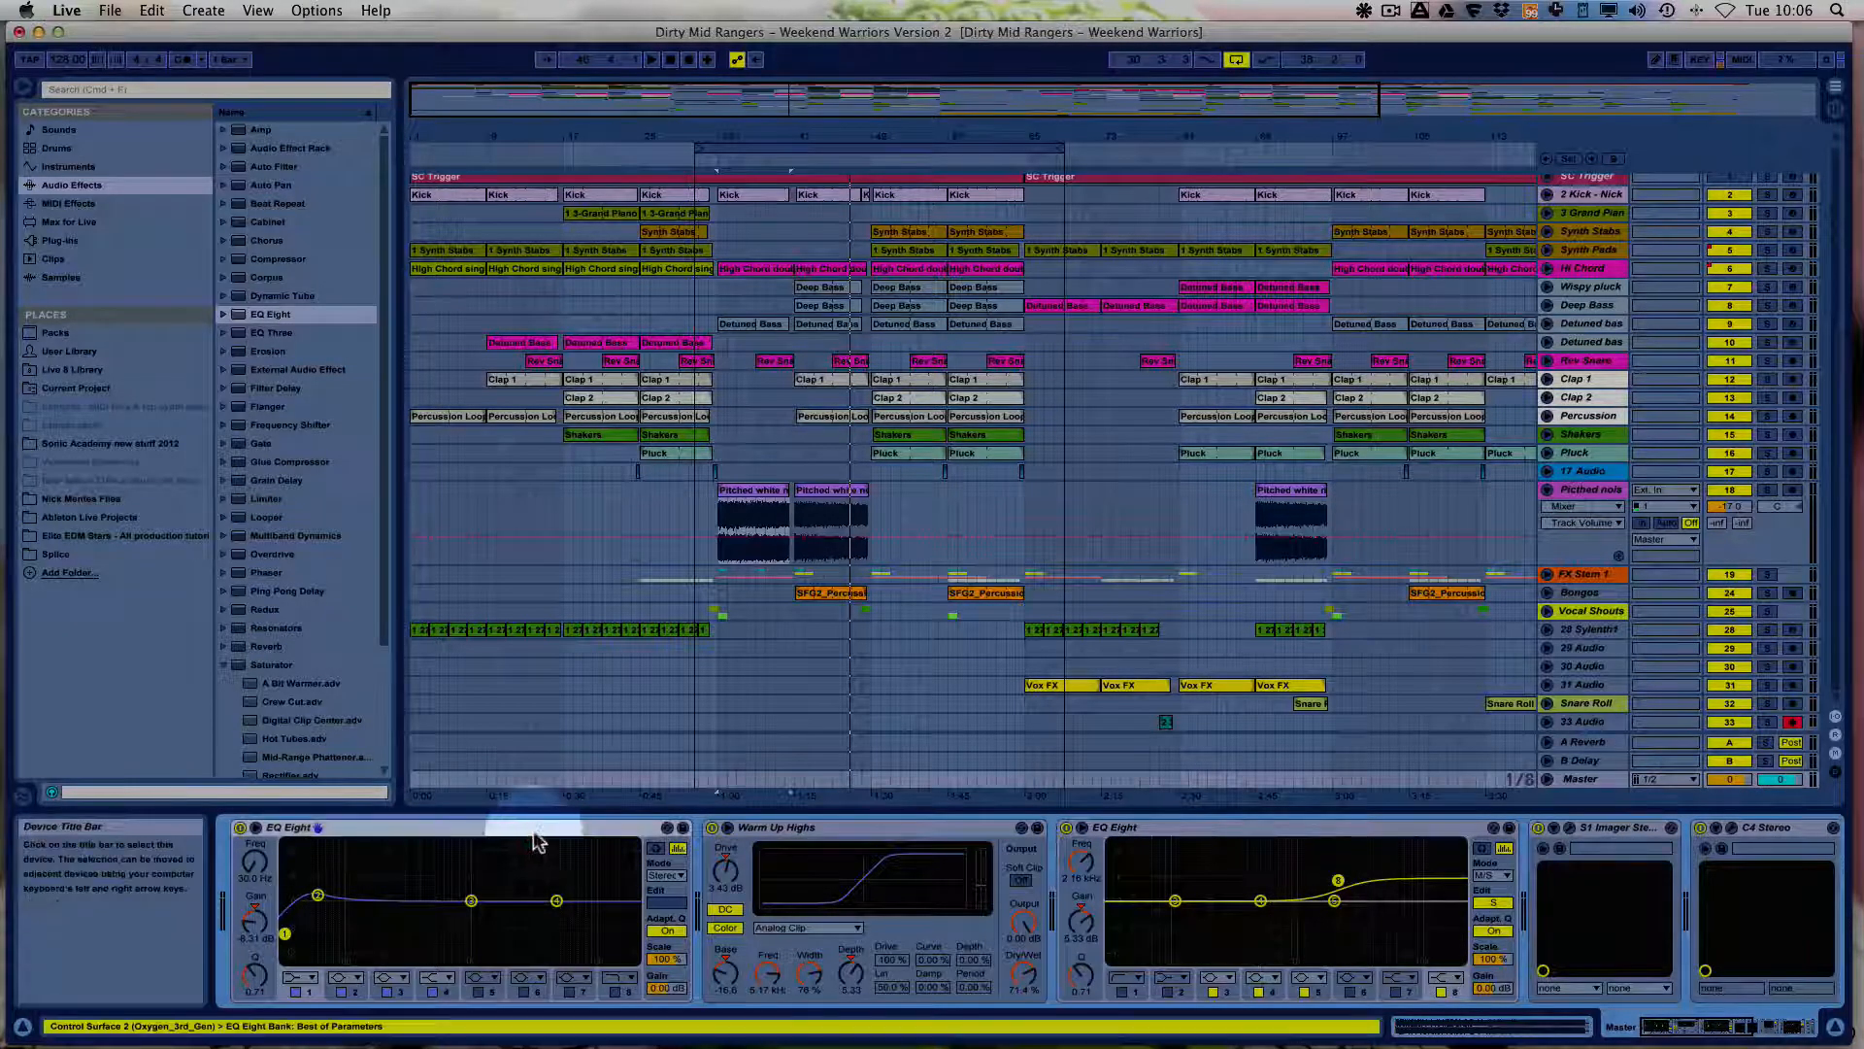
{"action": "scroll", "coordinate": [541, 850], "scroll_direction": "right", "scroll_amount": 9}
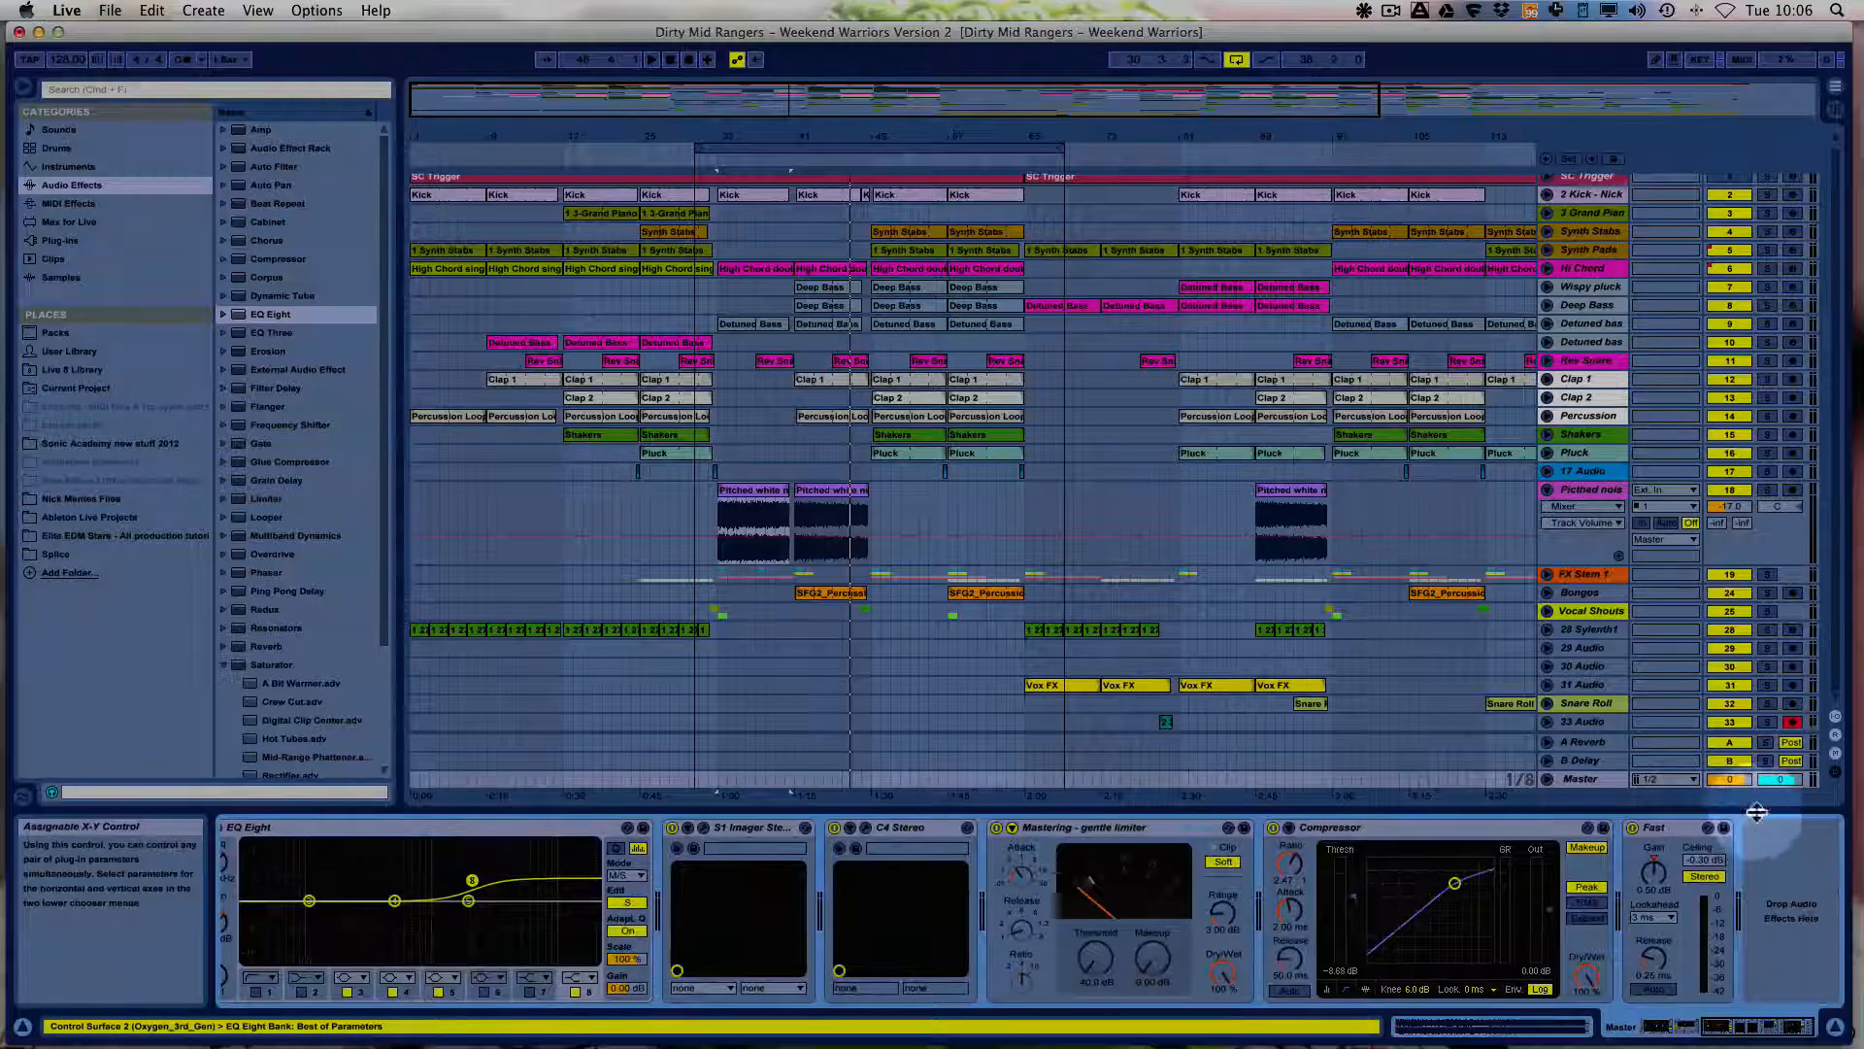
{"action": "left_click", "coordinate": [1678, 830], "text": "shift"}
{"action": "scroll", "coordinate": [1289, 835], "scroll_direction": "left", "scroll_amount": 9}
{"action": "right_click", "coordinate": [364, 825]}
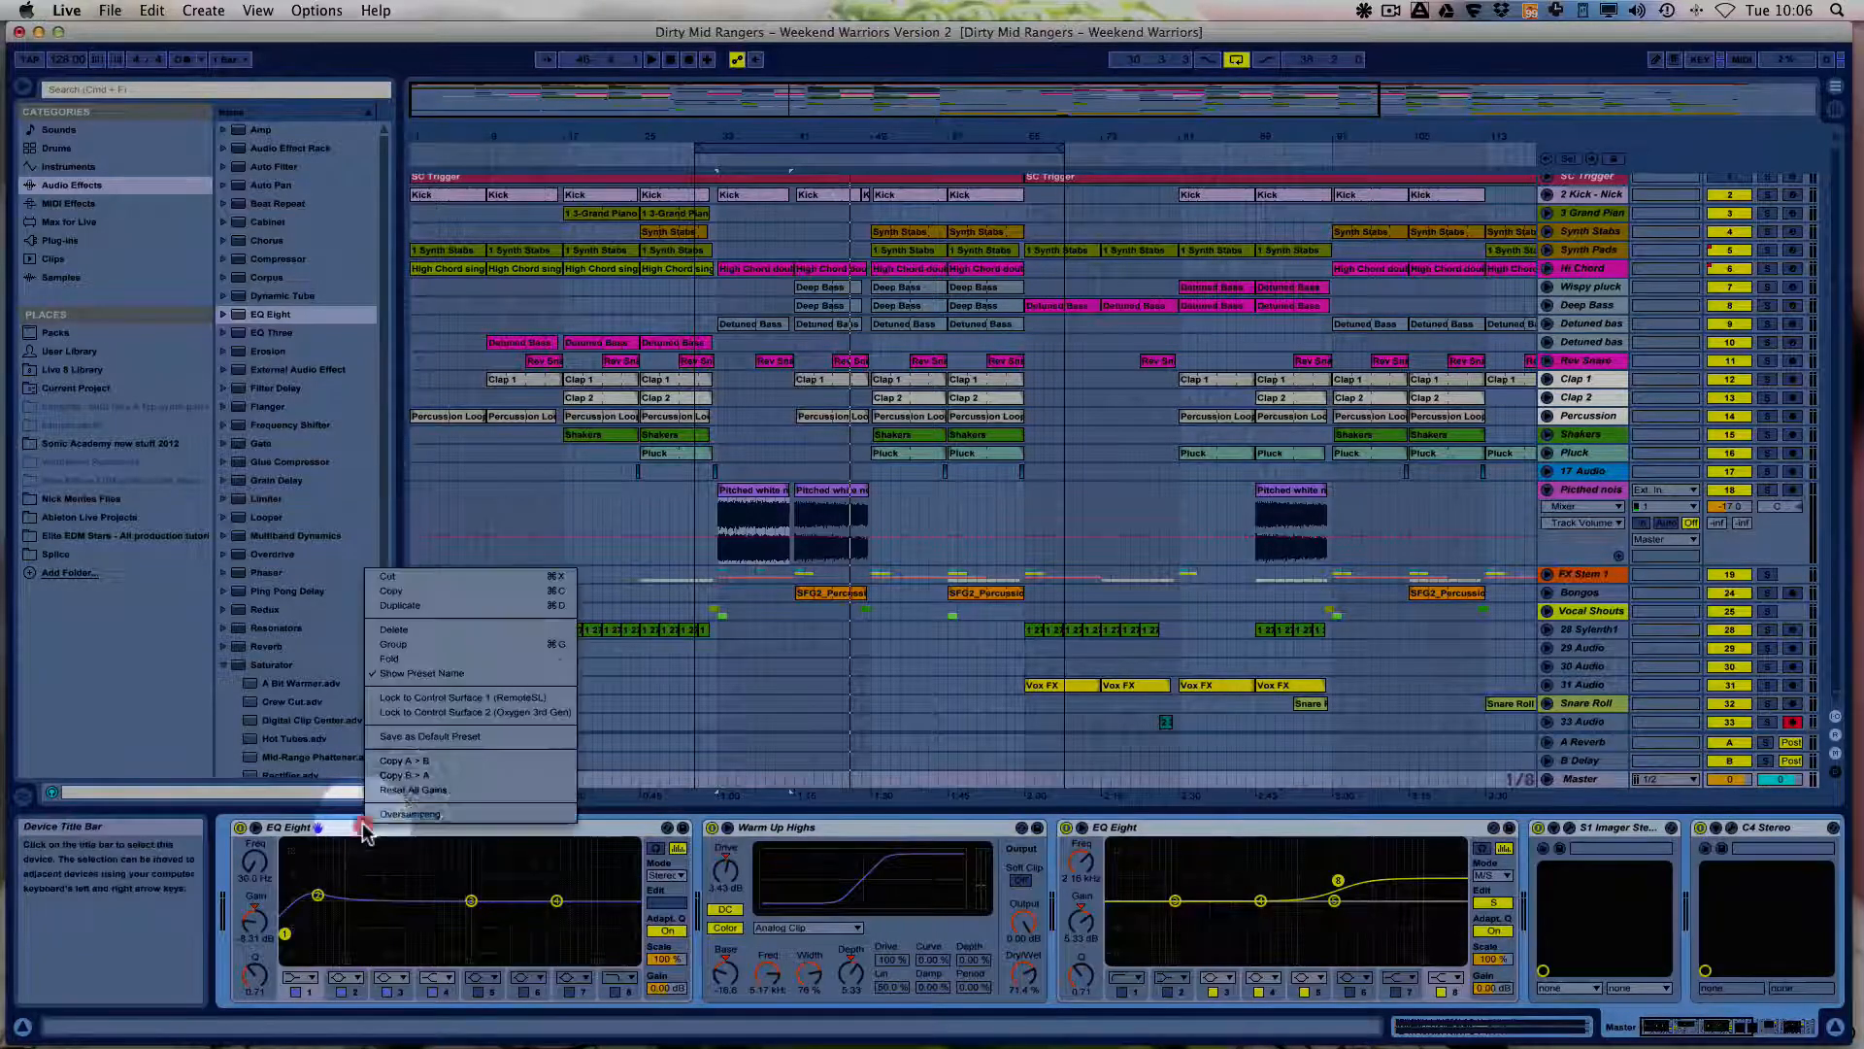
{"action": "left_click", "coordinate": [411, 641]}
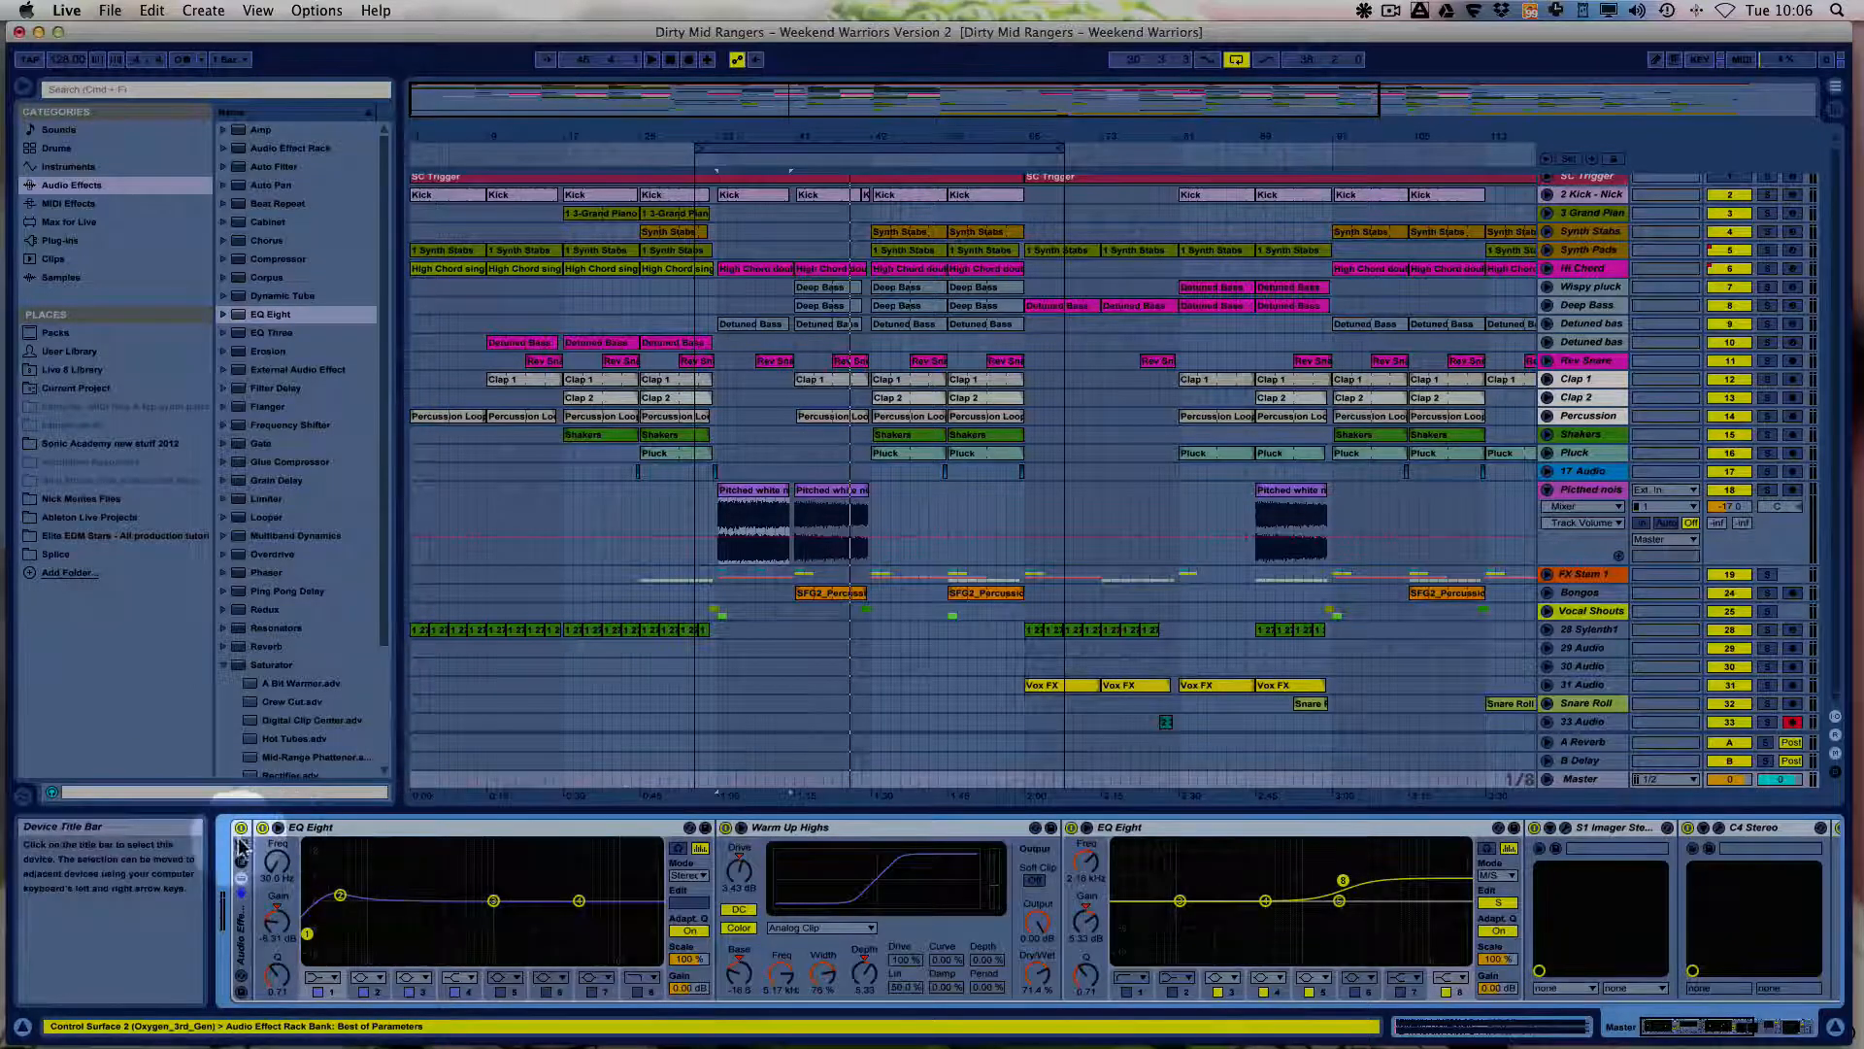
Play the section from the first noise riser and compare the mix with the master rack repeatedly bypassed and enabled.
{"action": "left_click", "coordinate": [241, 828]}
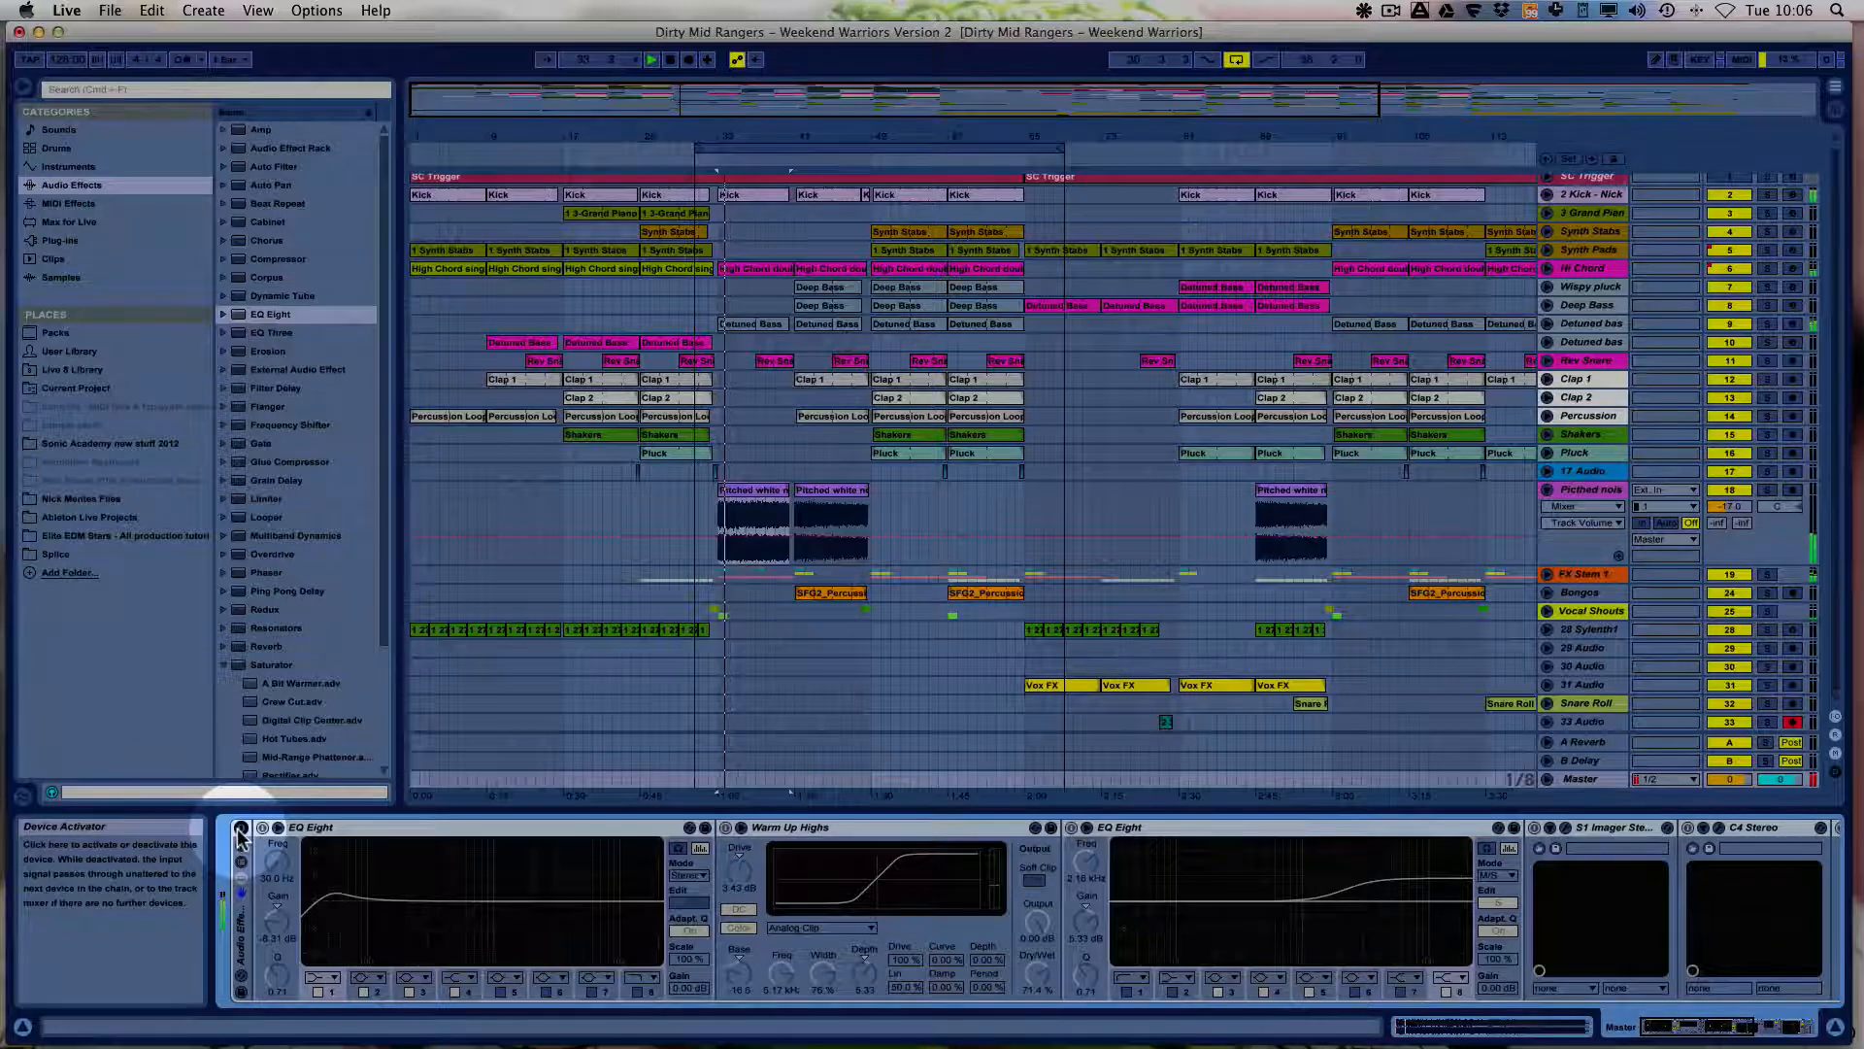
{"action": "left_click", "coordinate": [239, 829]}
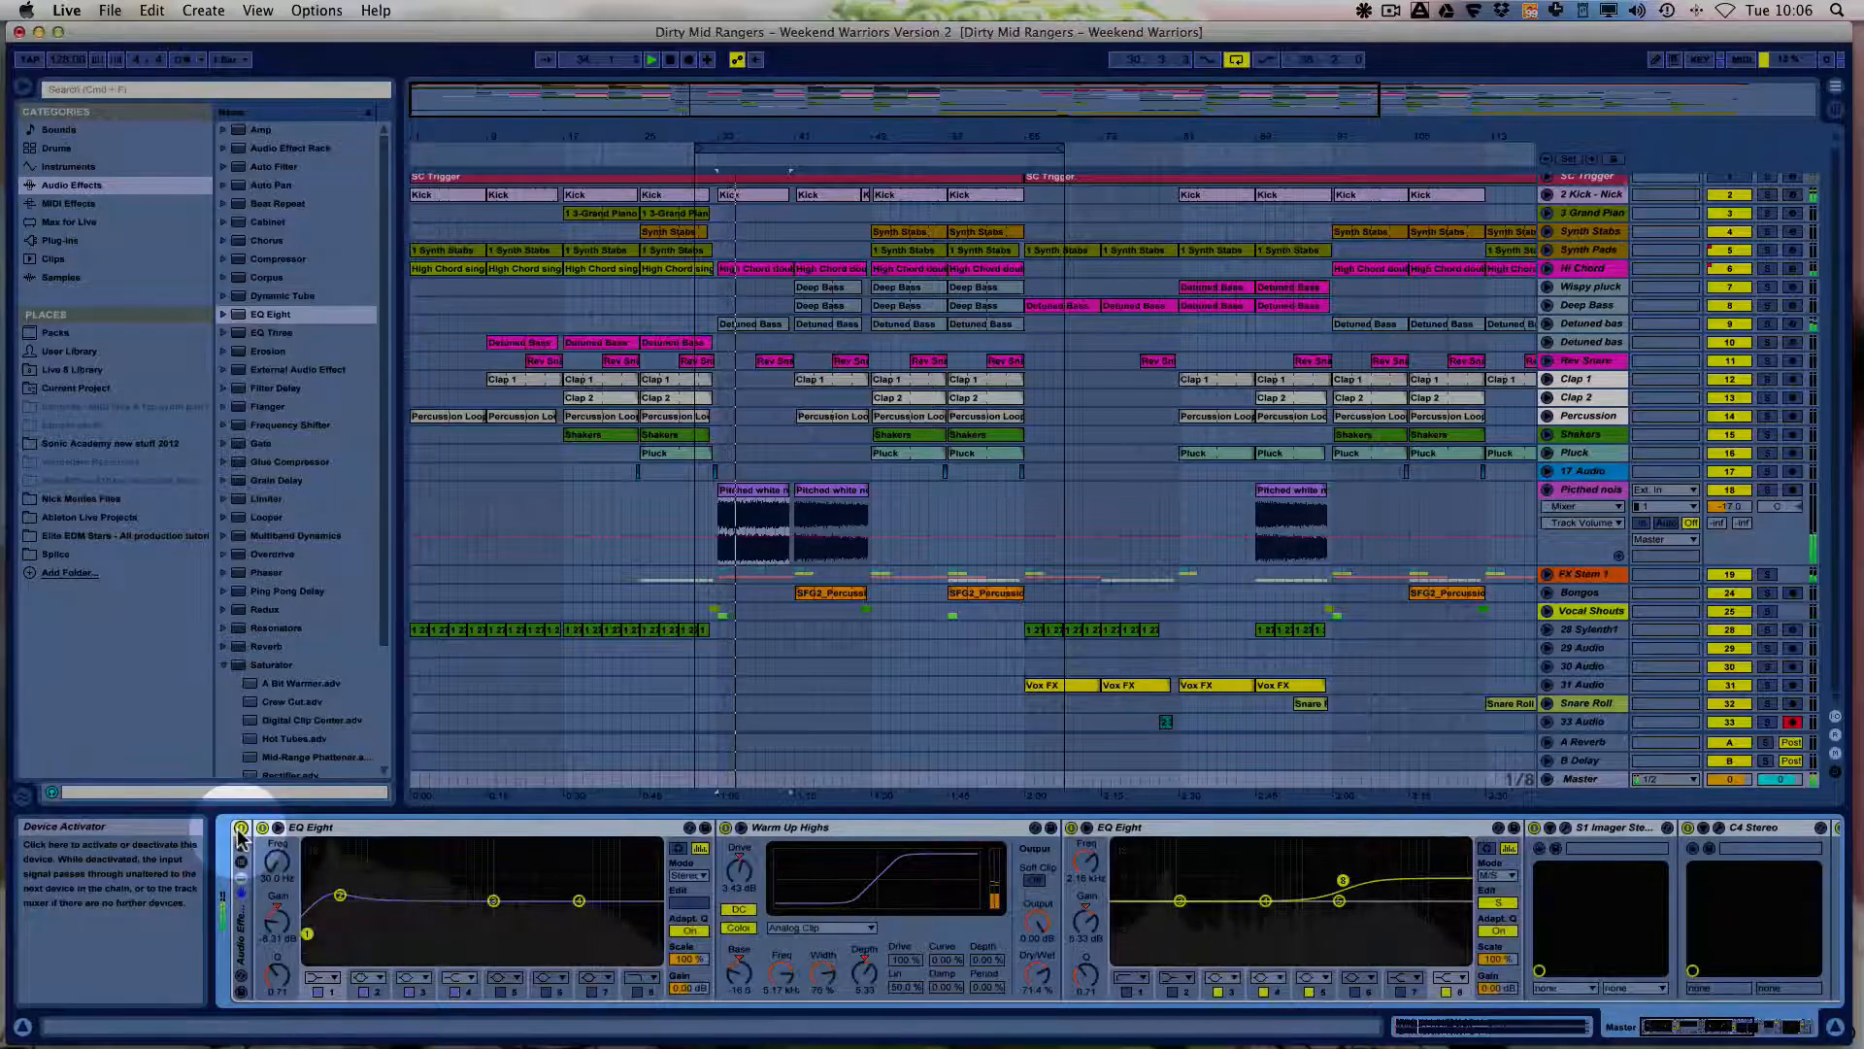
{"action": "left_click", "coordinate": [241, 829]}
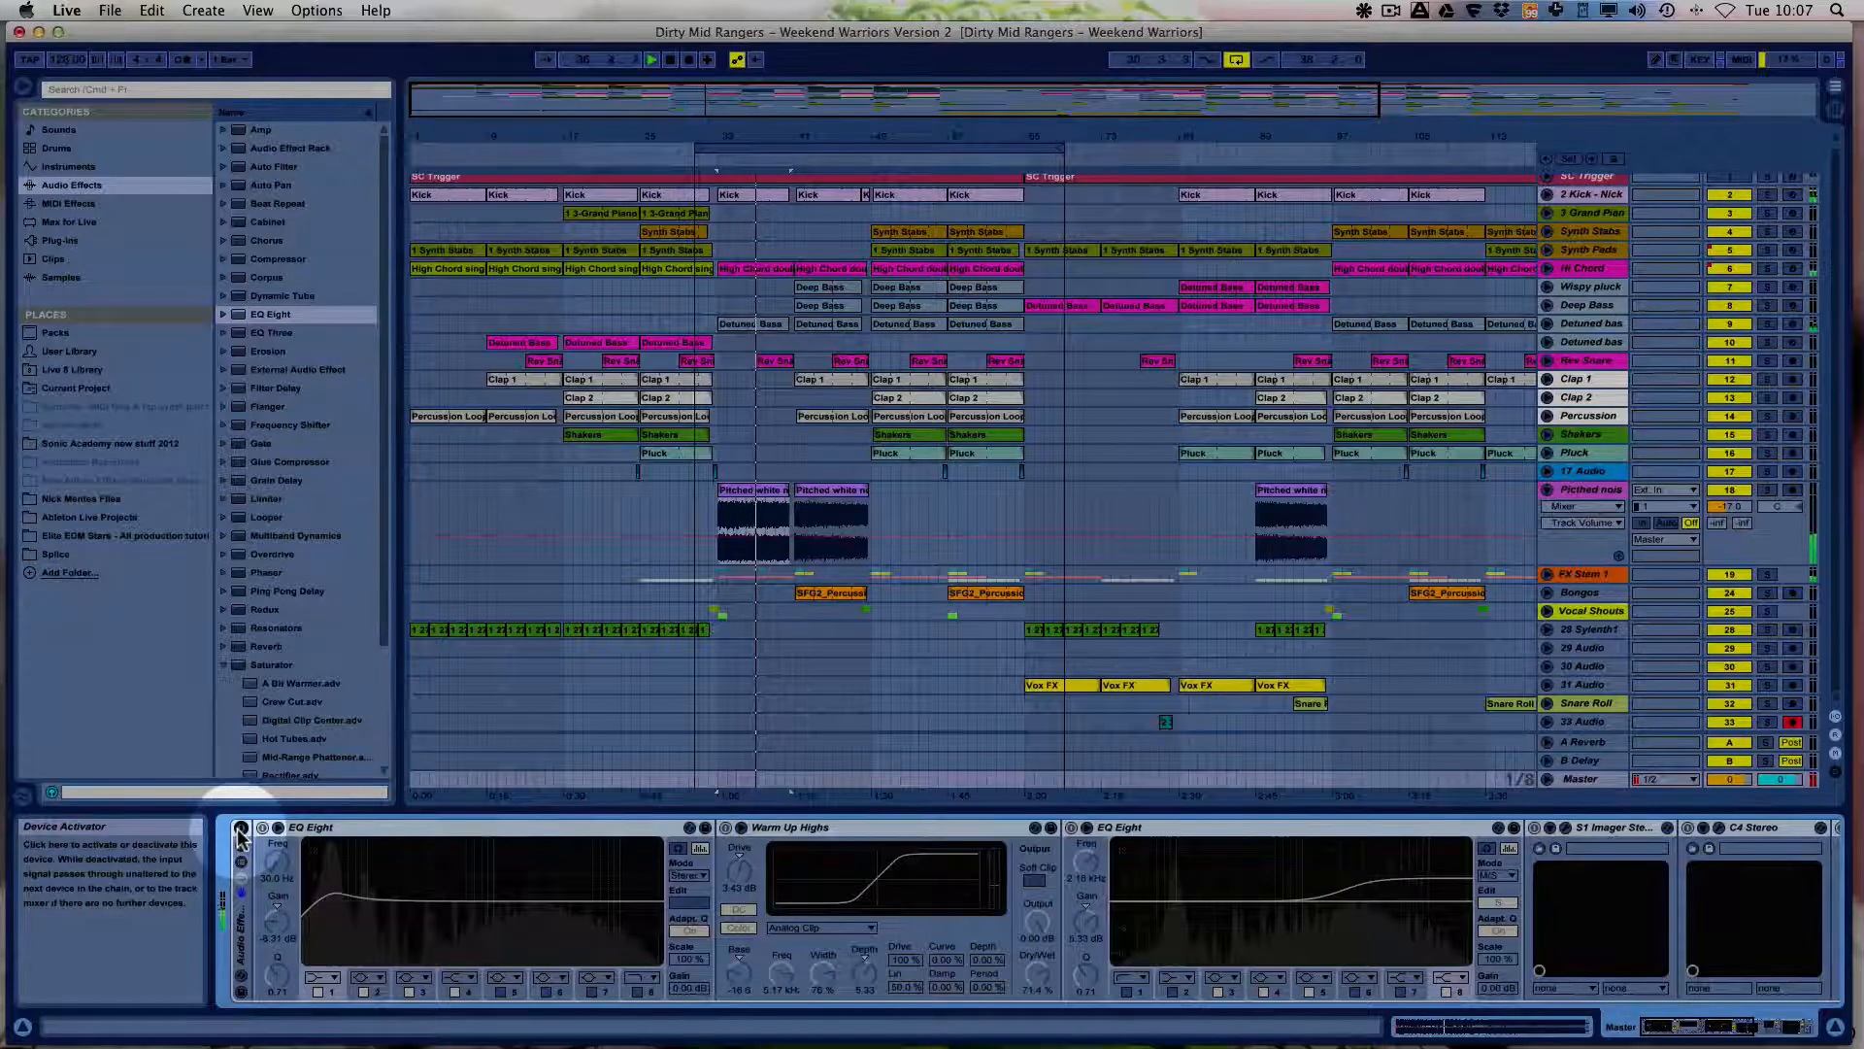
{"action": "left_click", "coordinate": [240, 829]}
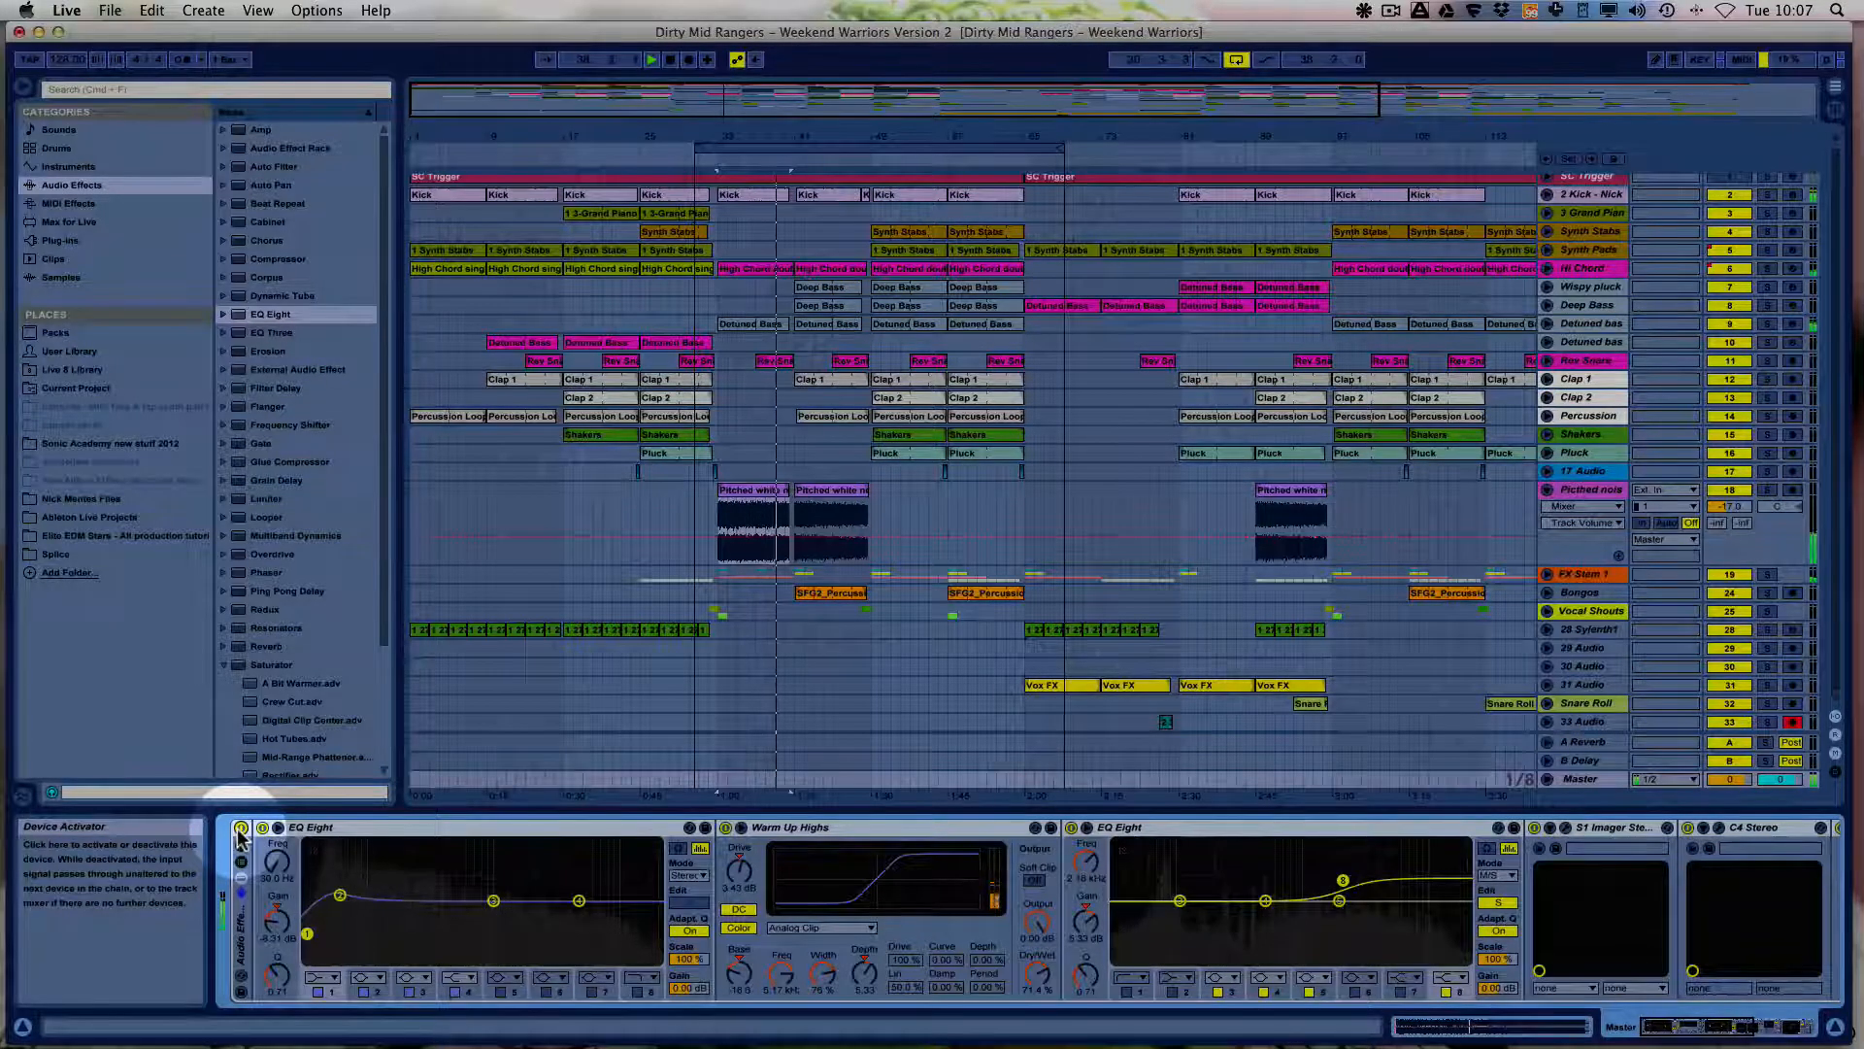
{"action": "left_click", "coordinate": [240, 831]}
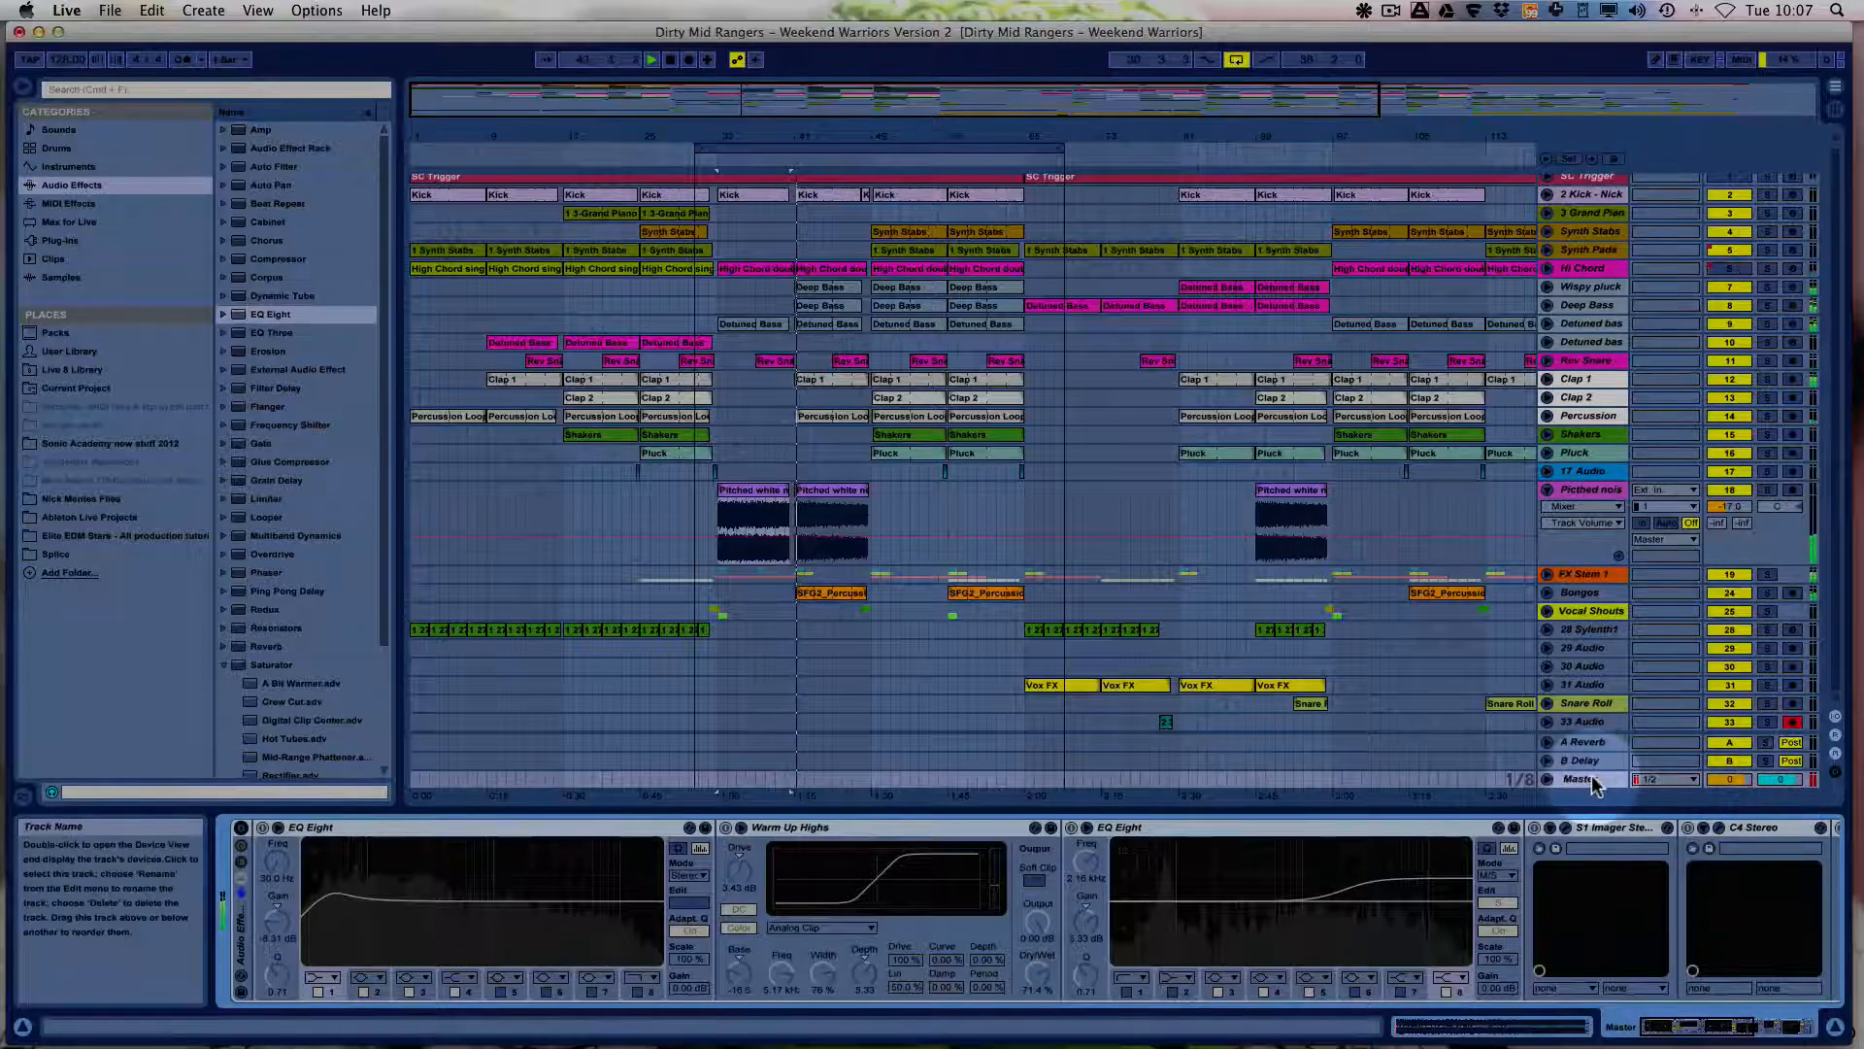
In the Session mixer, check the master's peak level with the rack bypassed and again with it enabled, and stop playback.
{"action": "key", "text": "Tab"}
{"action": "left_click", "coordinate": [1749, 522]}
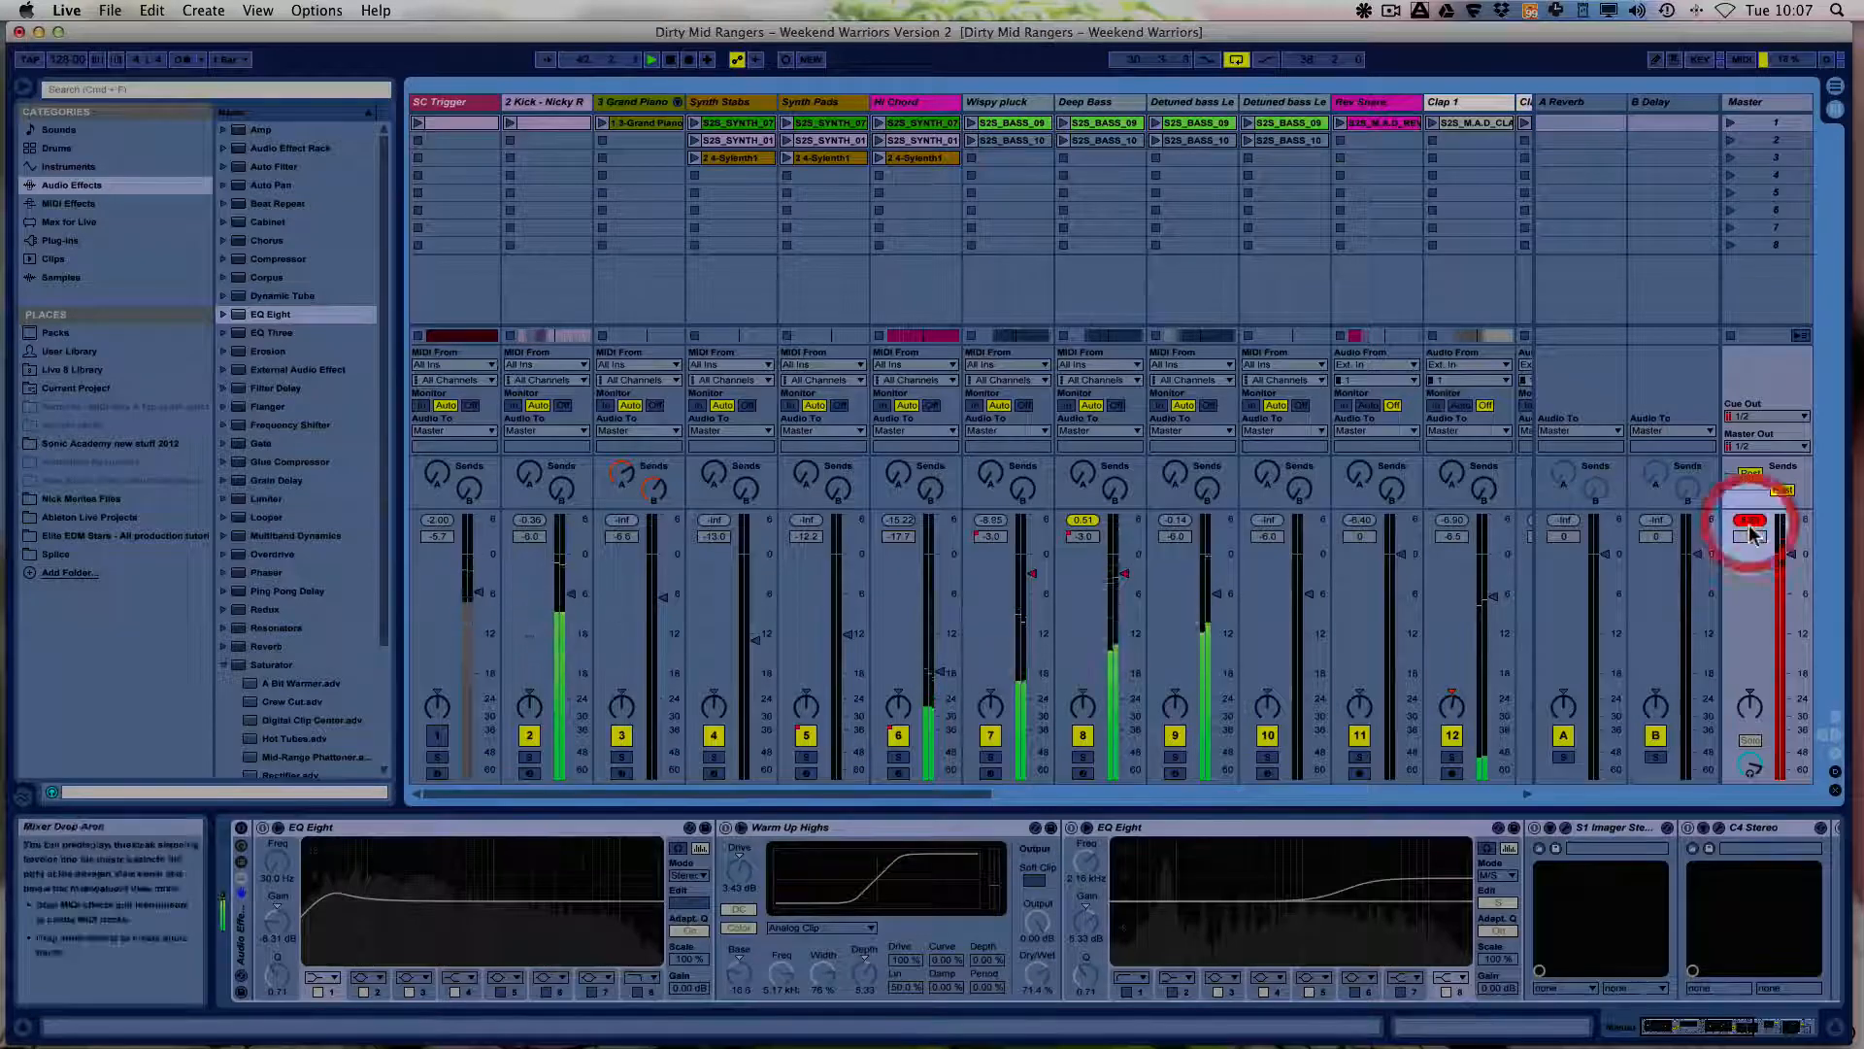
{"action": "left_click", "coordinate": [239, 831]}
{"action": "left_click", "coordinate": [1751, 521]}
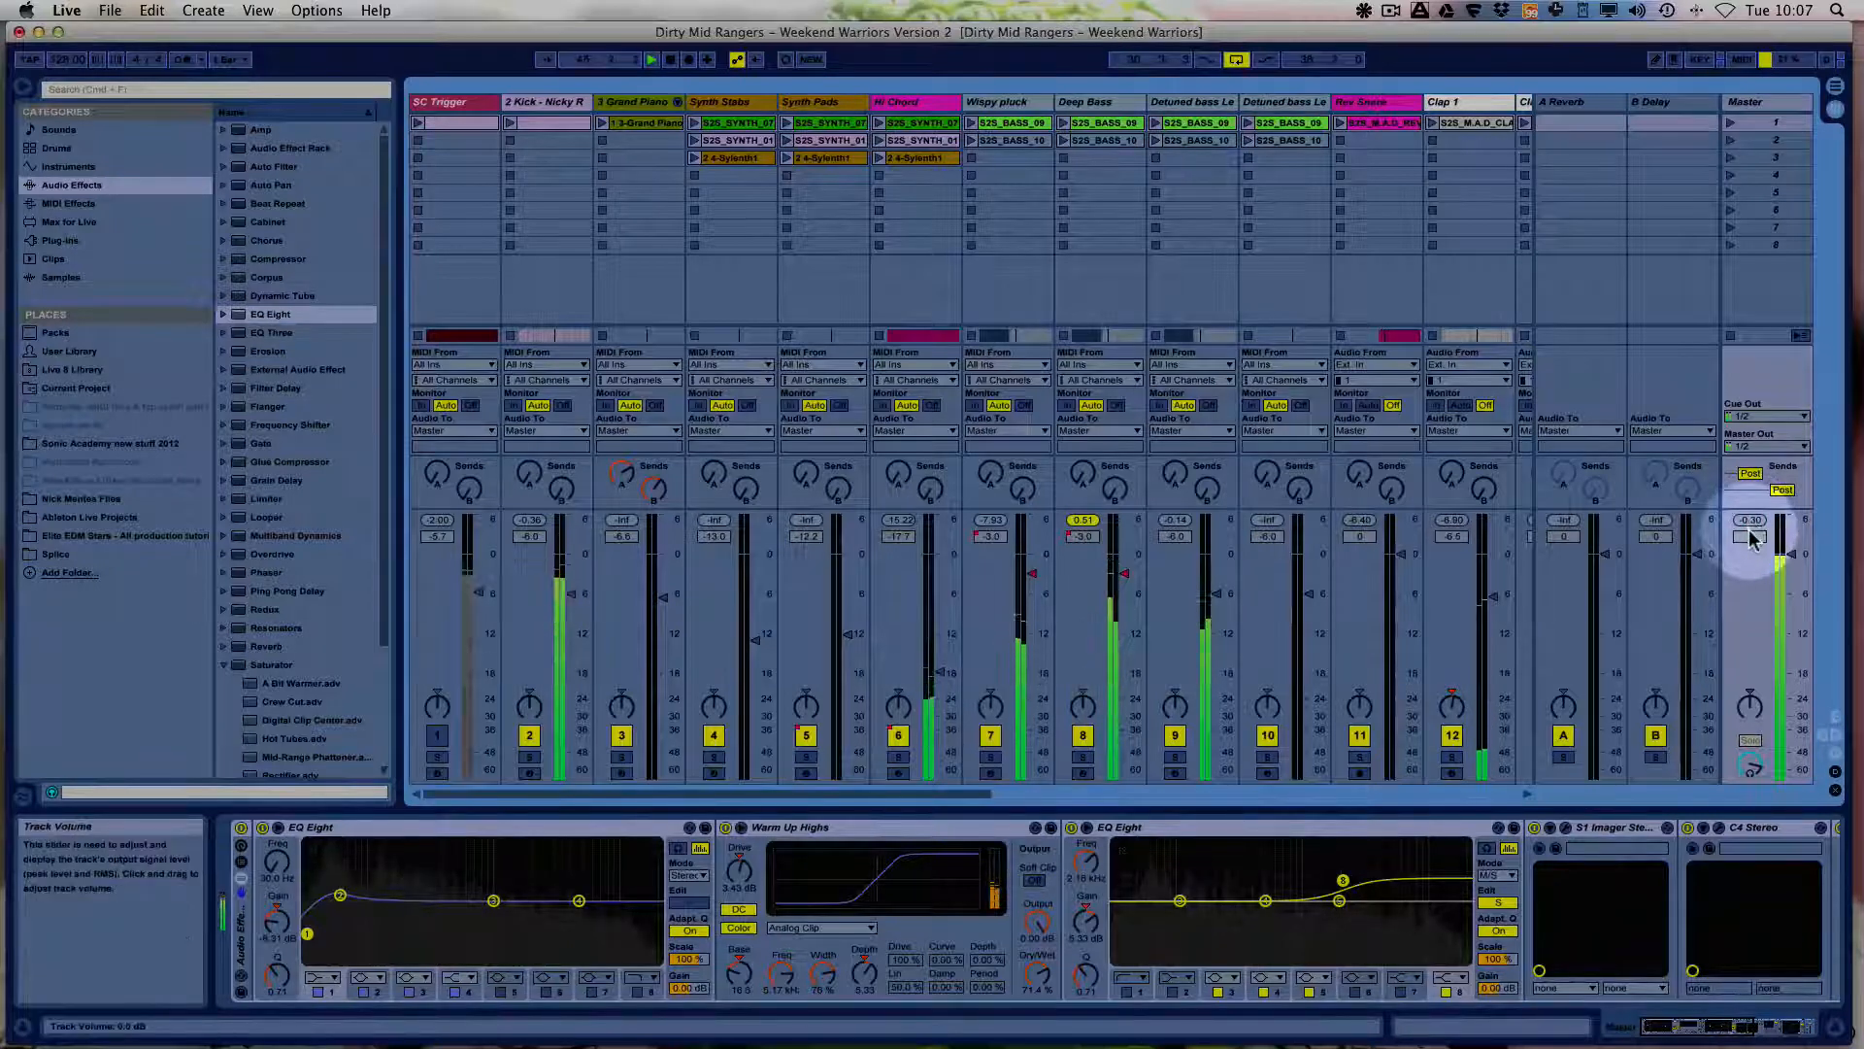
{"action": "key", "text": "space"}
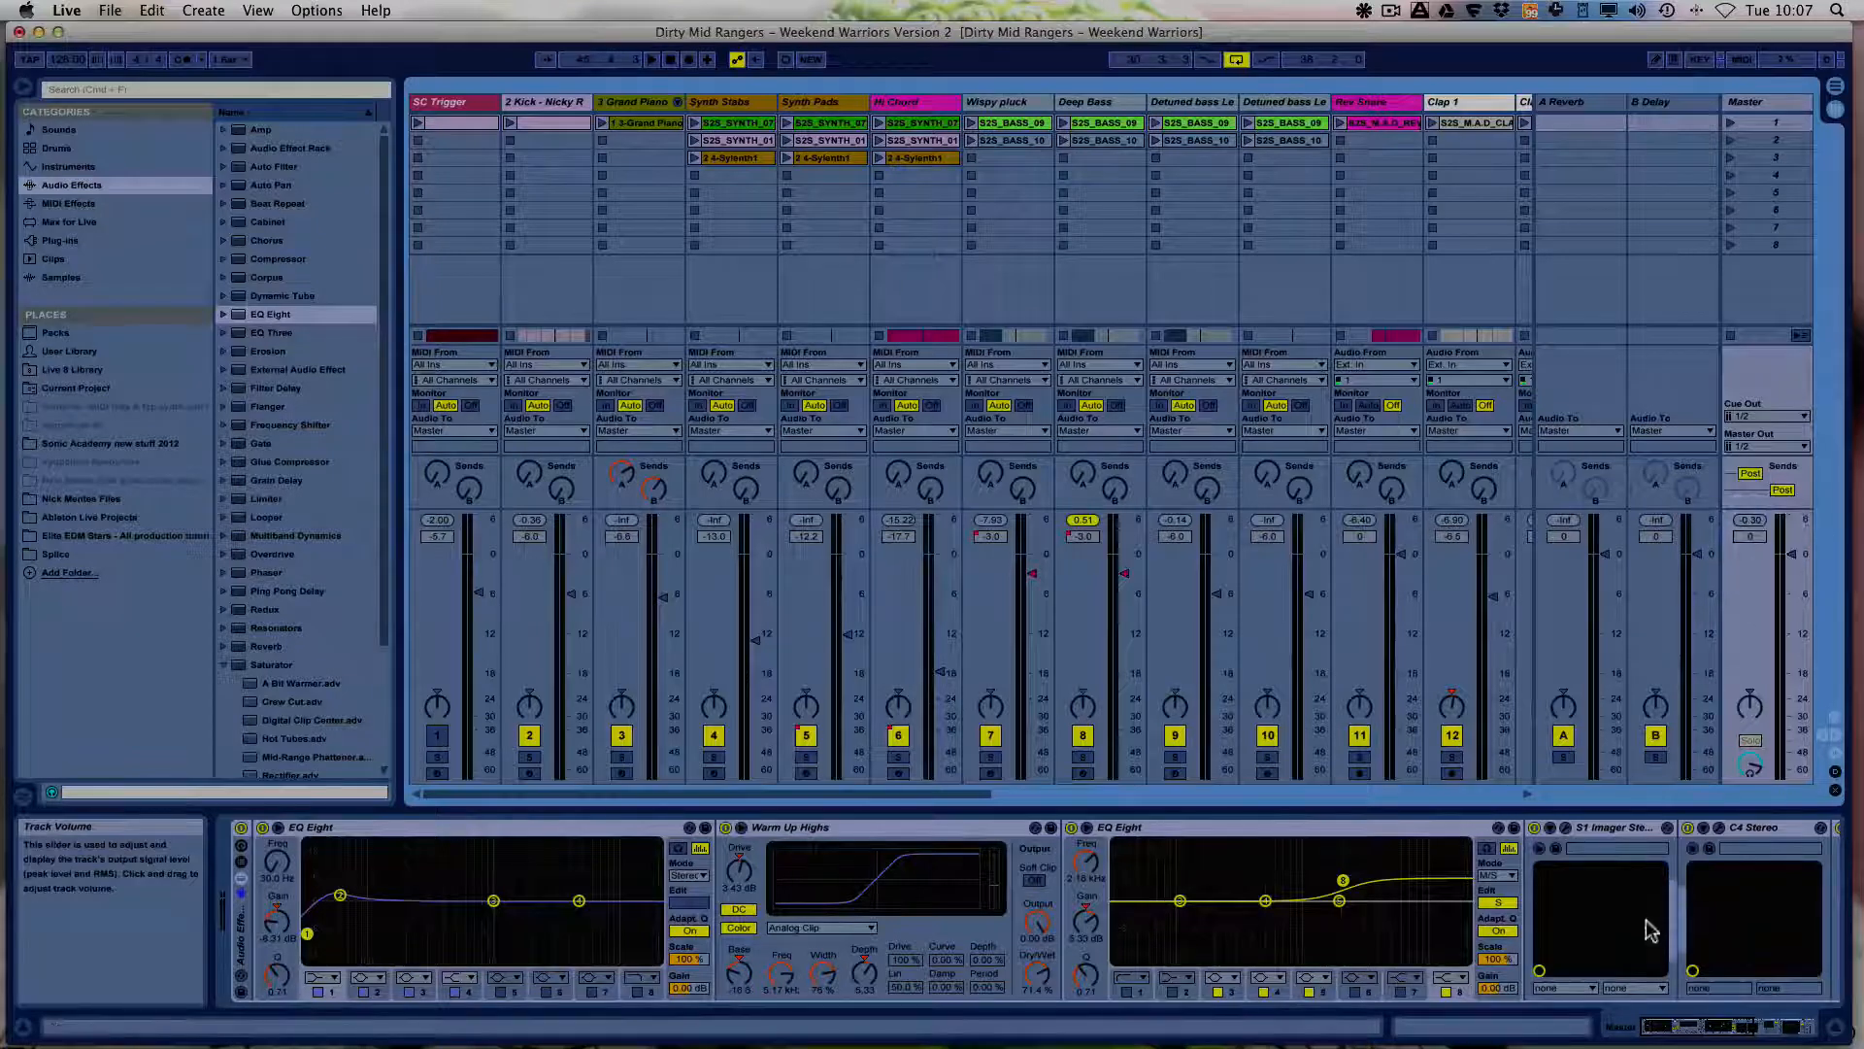
Examine the Fast limiter at the end of the master rack, cancelling its preset hot-swap.
{"action": "left_click_drag", "start_coordinate": [1738, 1028], "coordinate": [1827, 1032]}
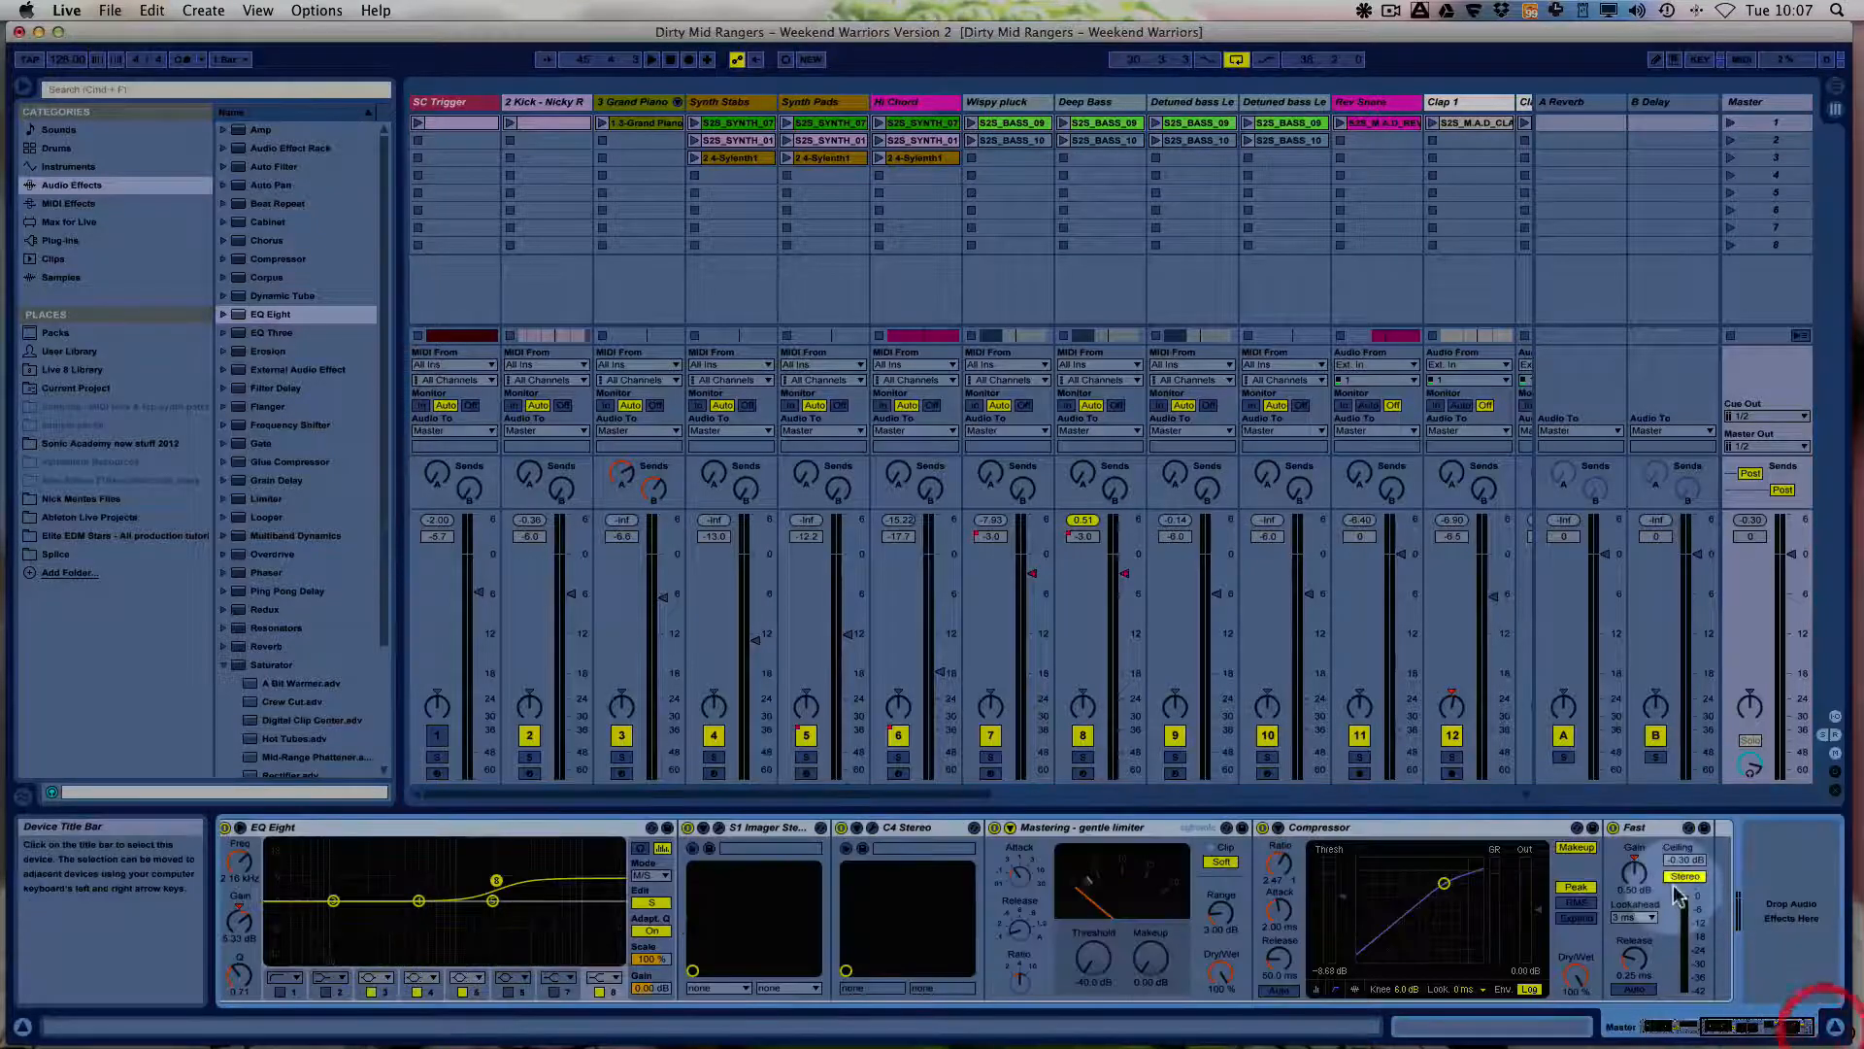
{"action": "left_click", "coordinate": [1656, 835]}
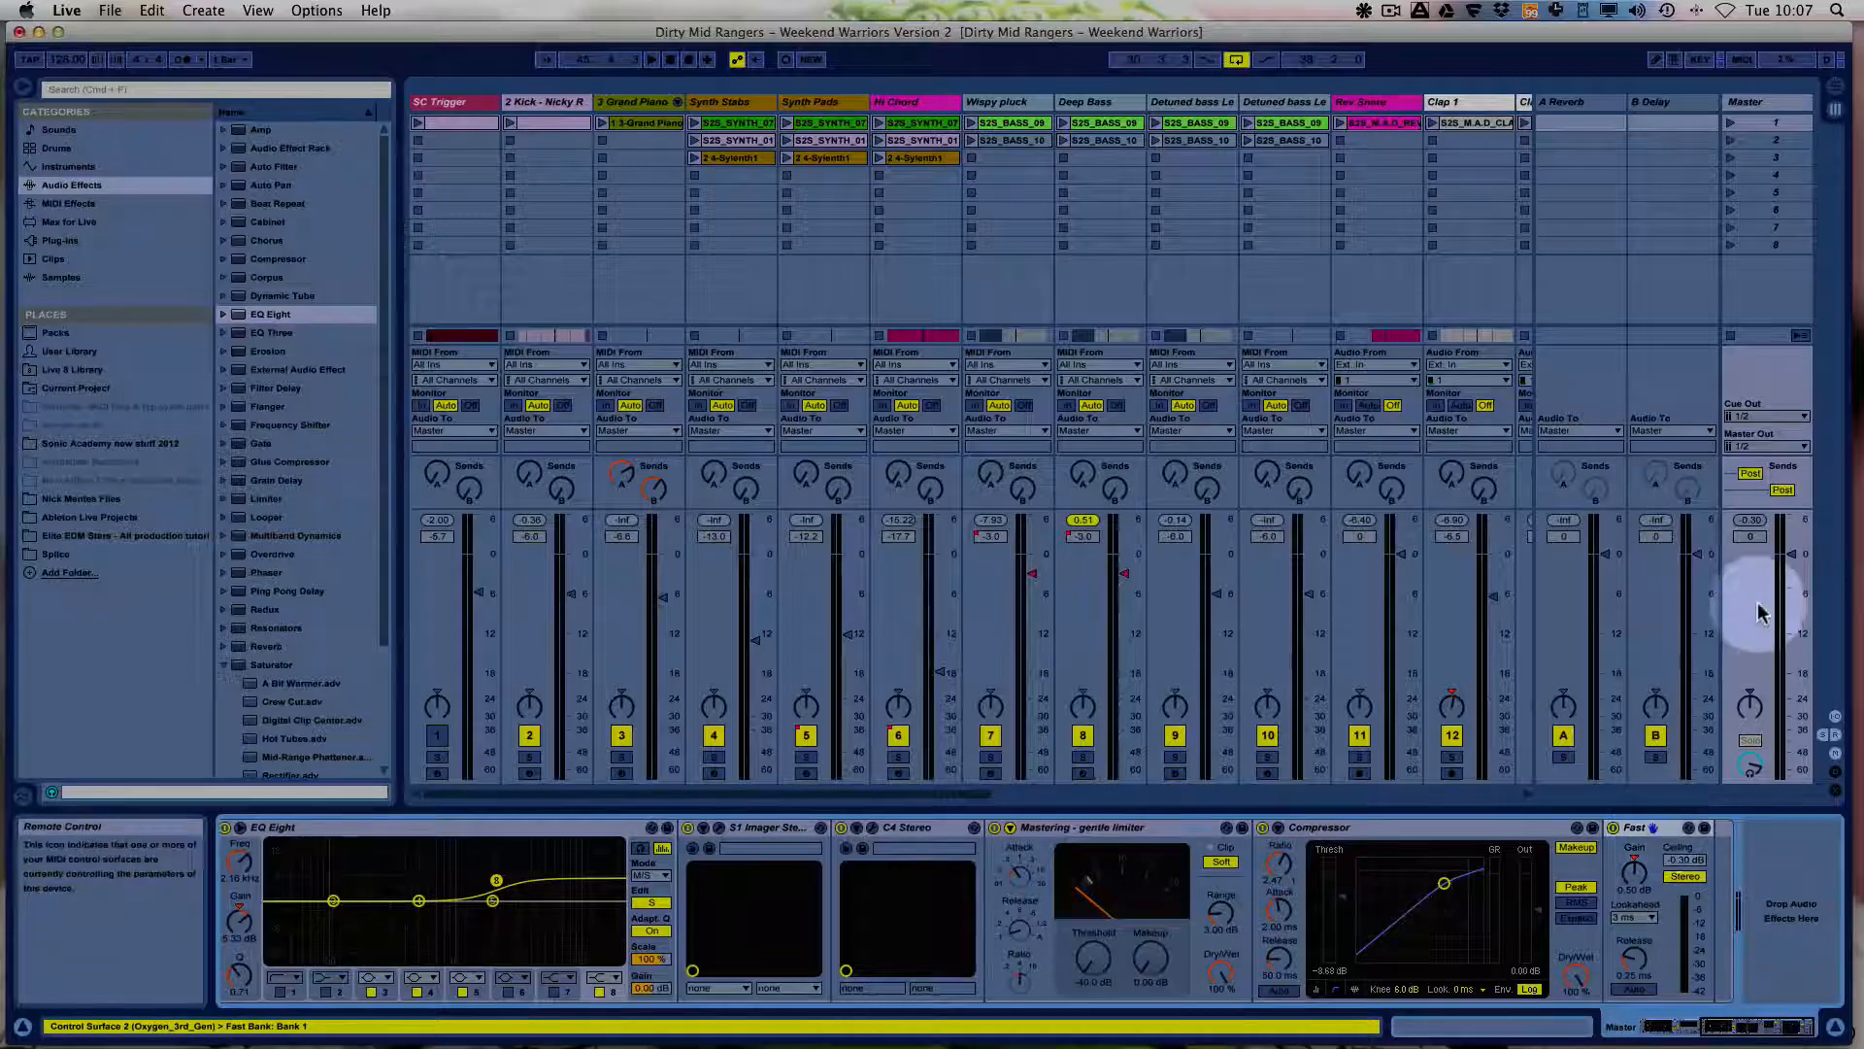
{"action": "left_click", "coordinate": [1120, 835]}
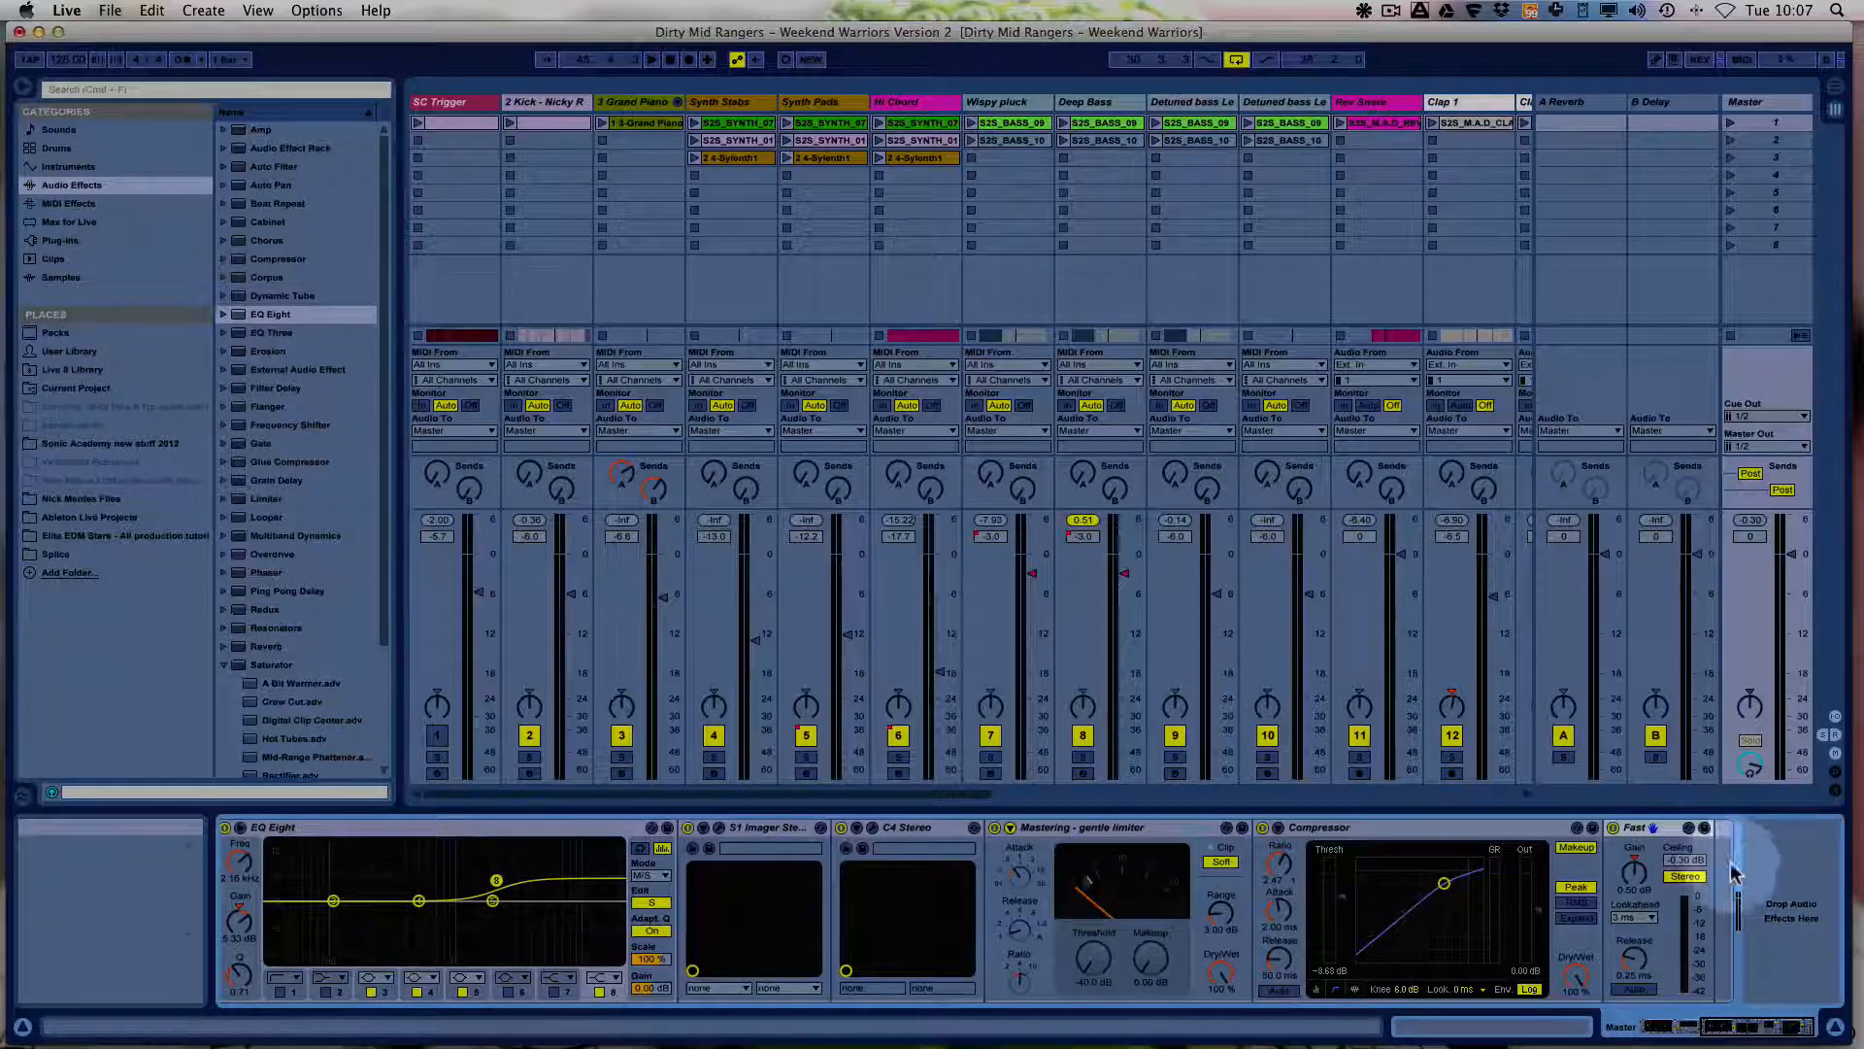
{"action": "left_click", "coordinate": [1689, 828]}
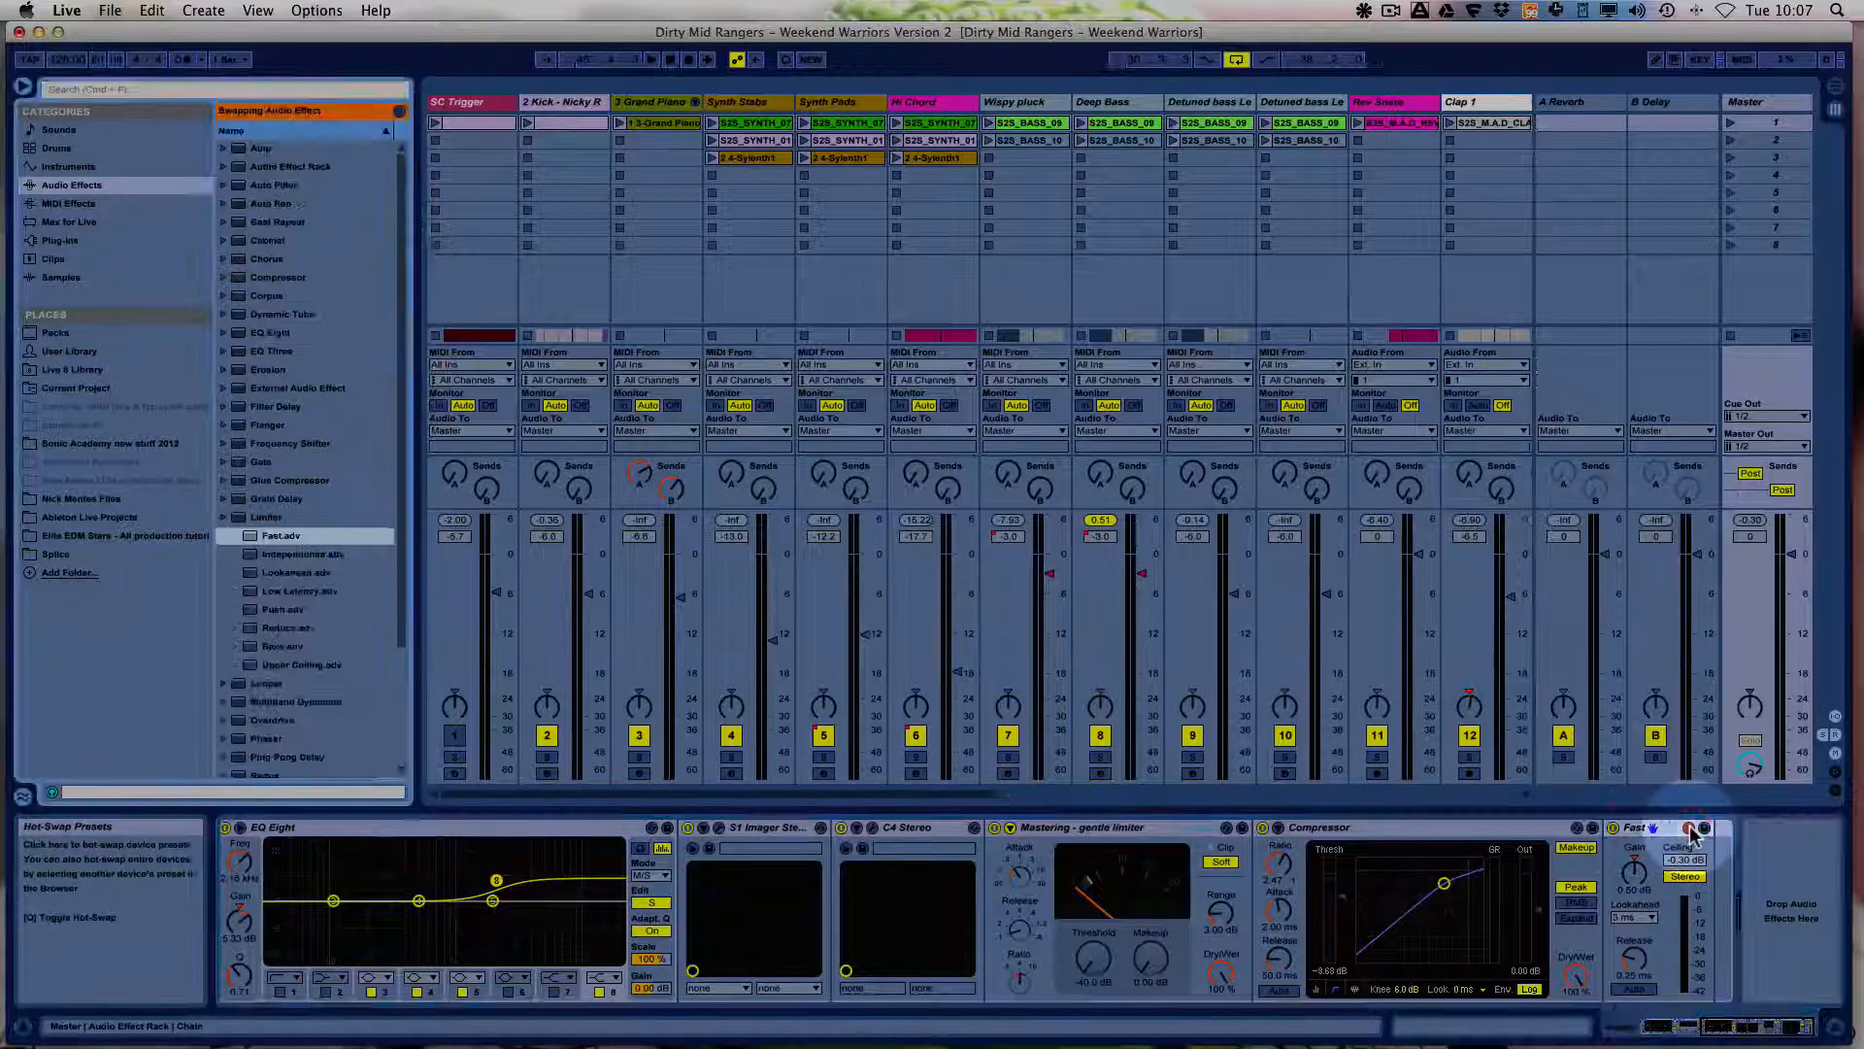
{"action": "left_click", "coordinate": [1689, 828]}
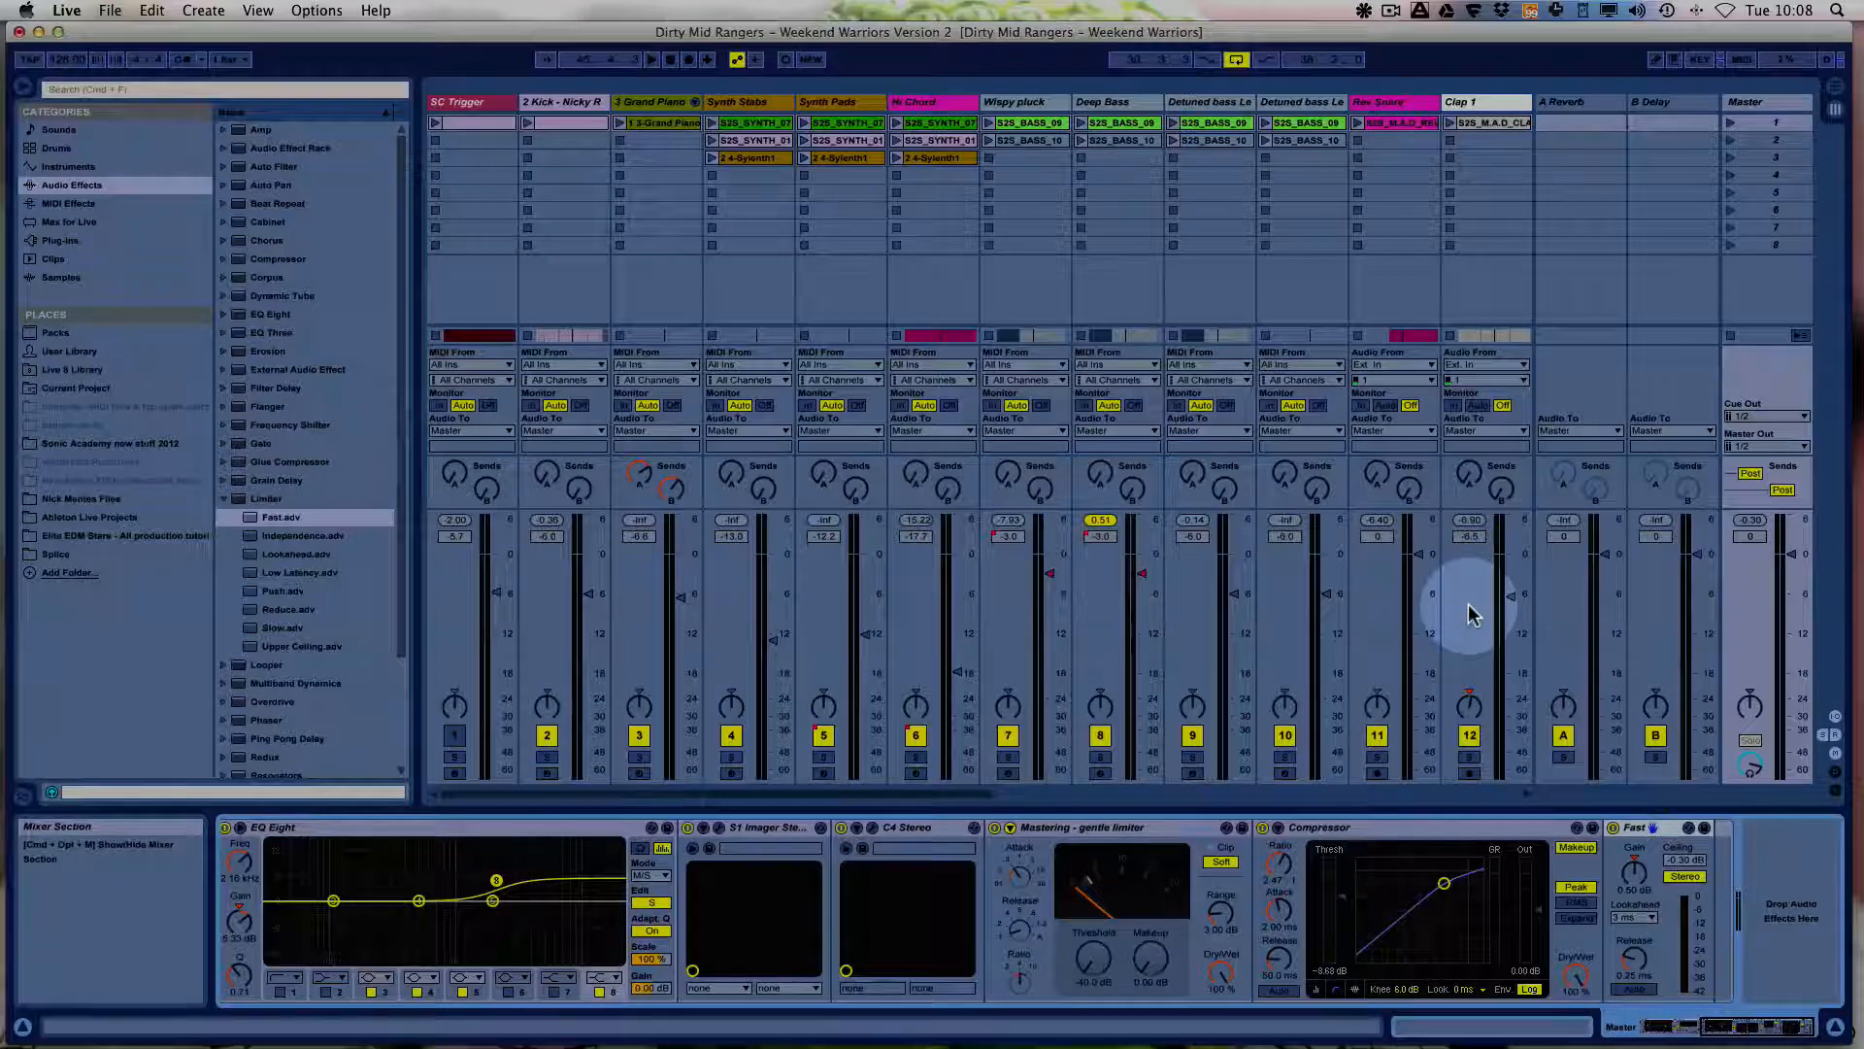
Bypass the master rack, play the section, and reset the master's peak reading to check the unprocessed level.
{"action": "scroll", "coordinate": [1044, 645], "scroll_direction": "right", "scroll_amount": 10}
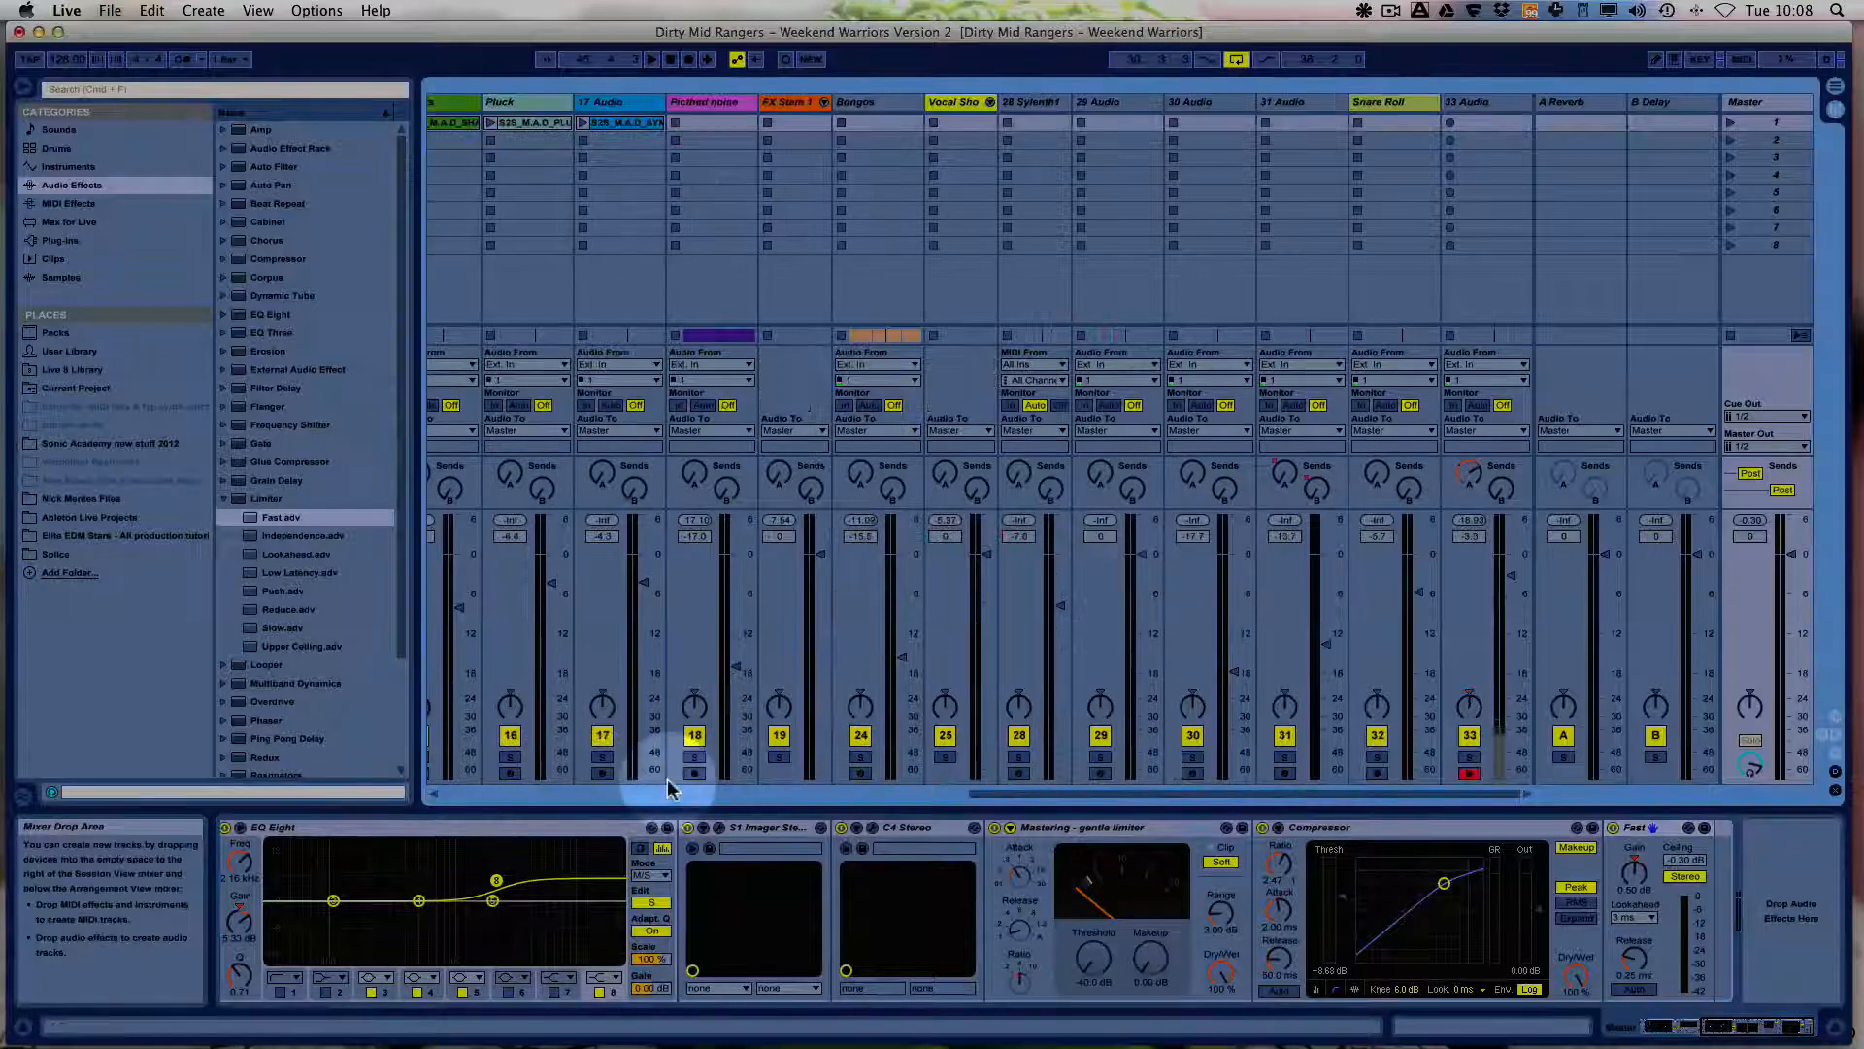
{"action": "left_click_drag", "start_coordinate": [1068, 794], "coordinate": [464, 827]}
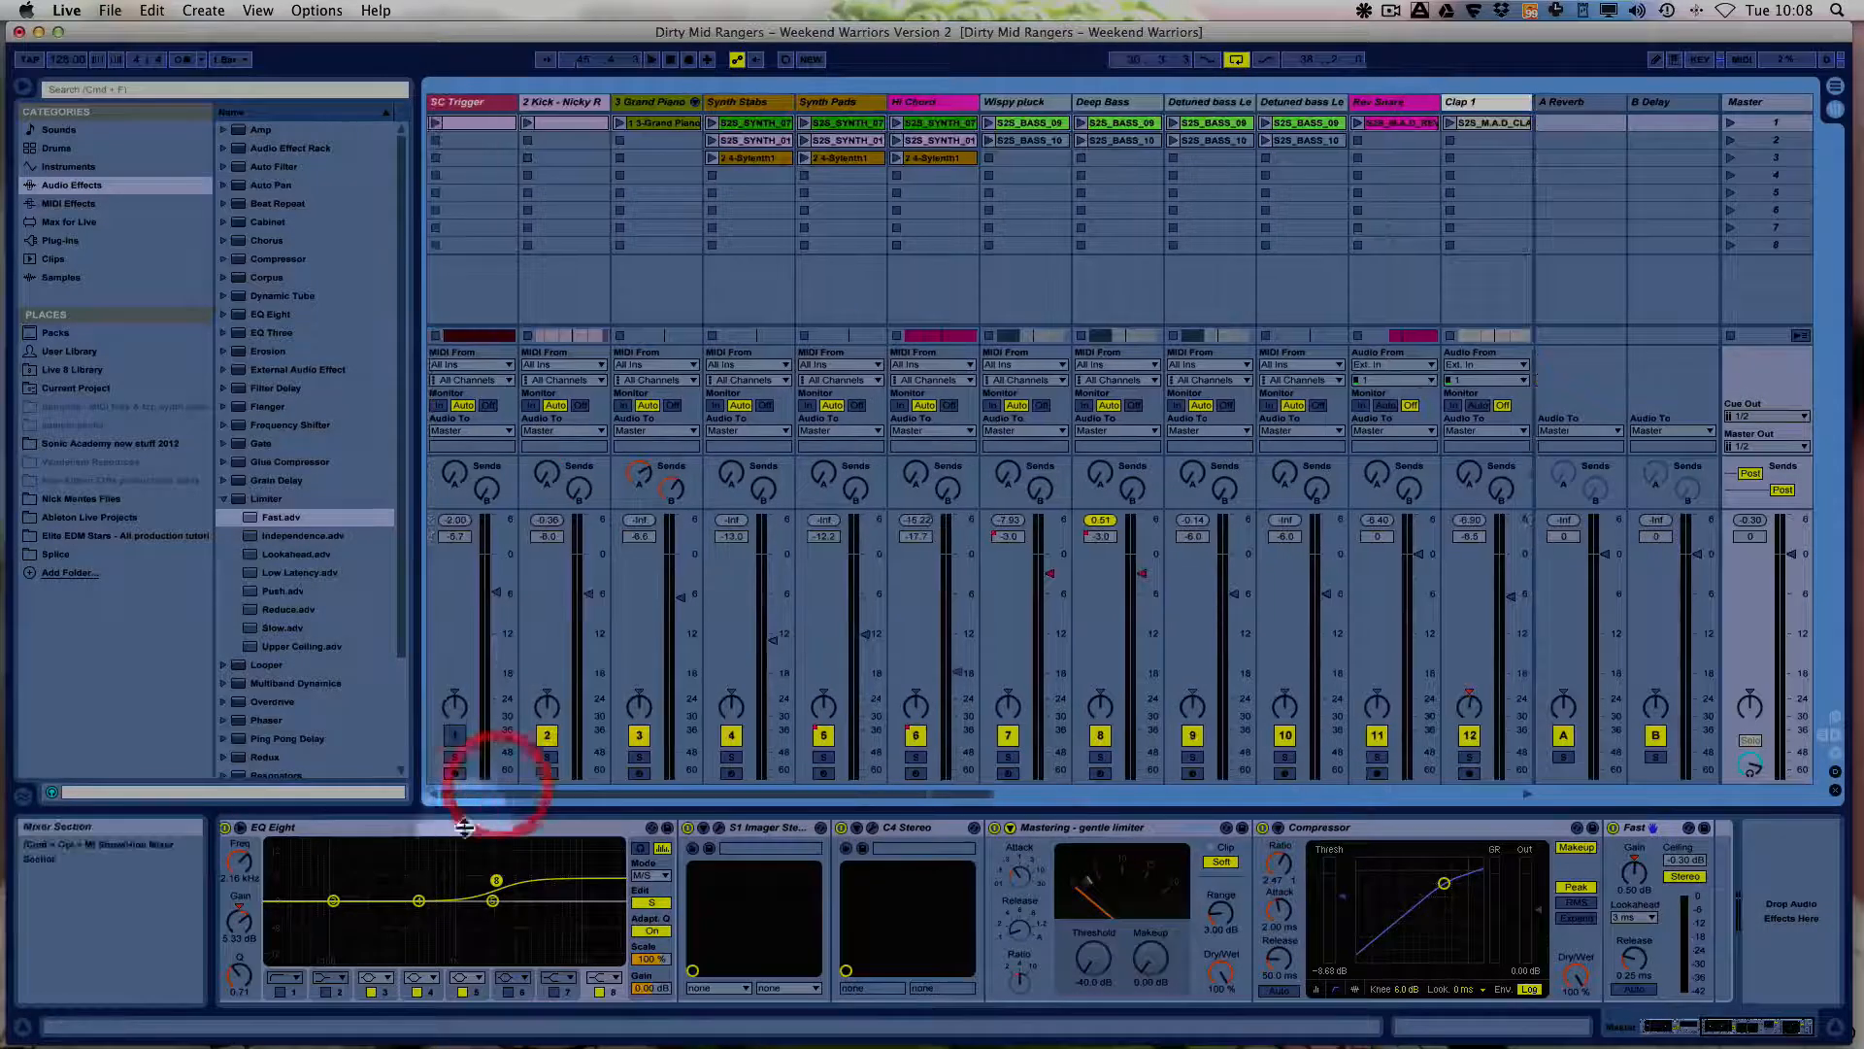
{"action": "scroll", "coordinate": [529, 861], "scroll_direction": "left", "scroll_amount": 10}
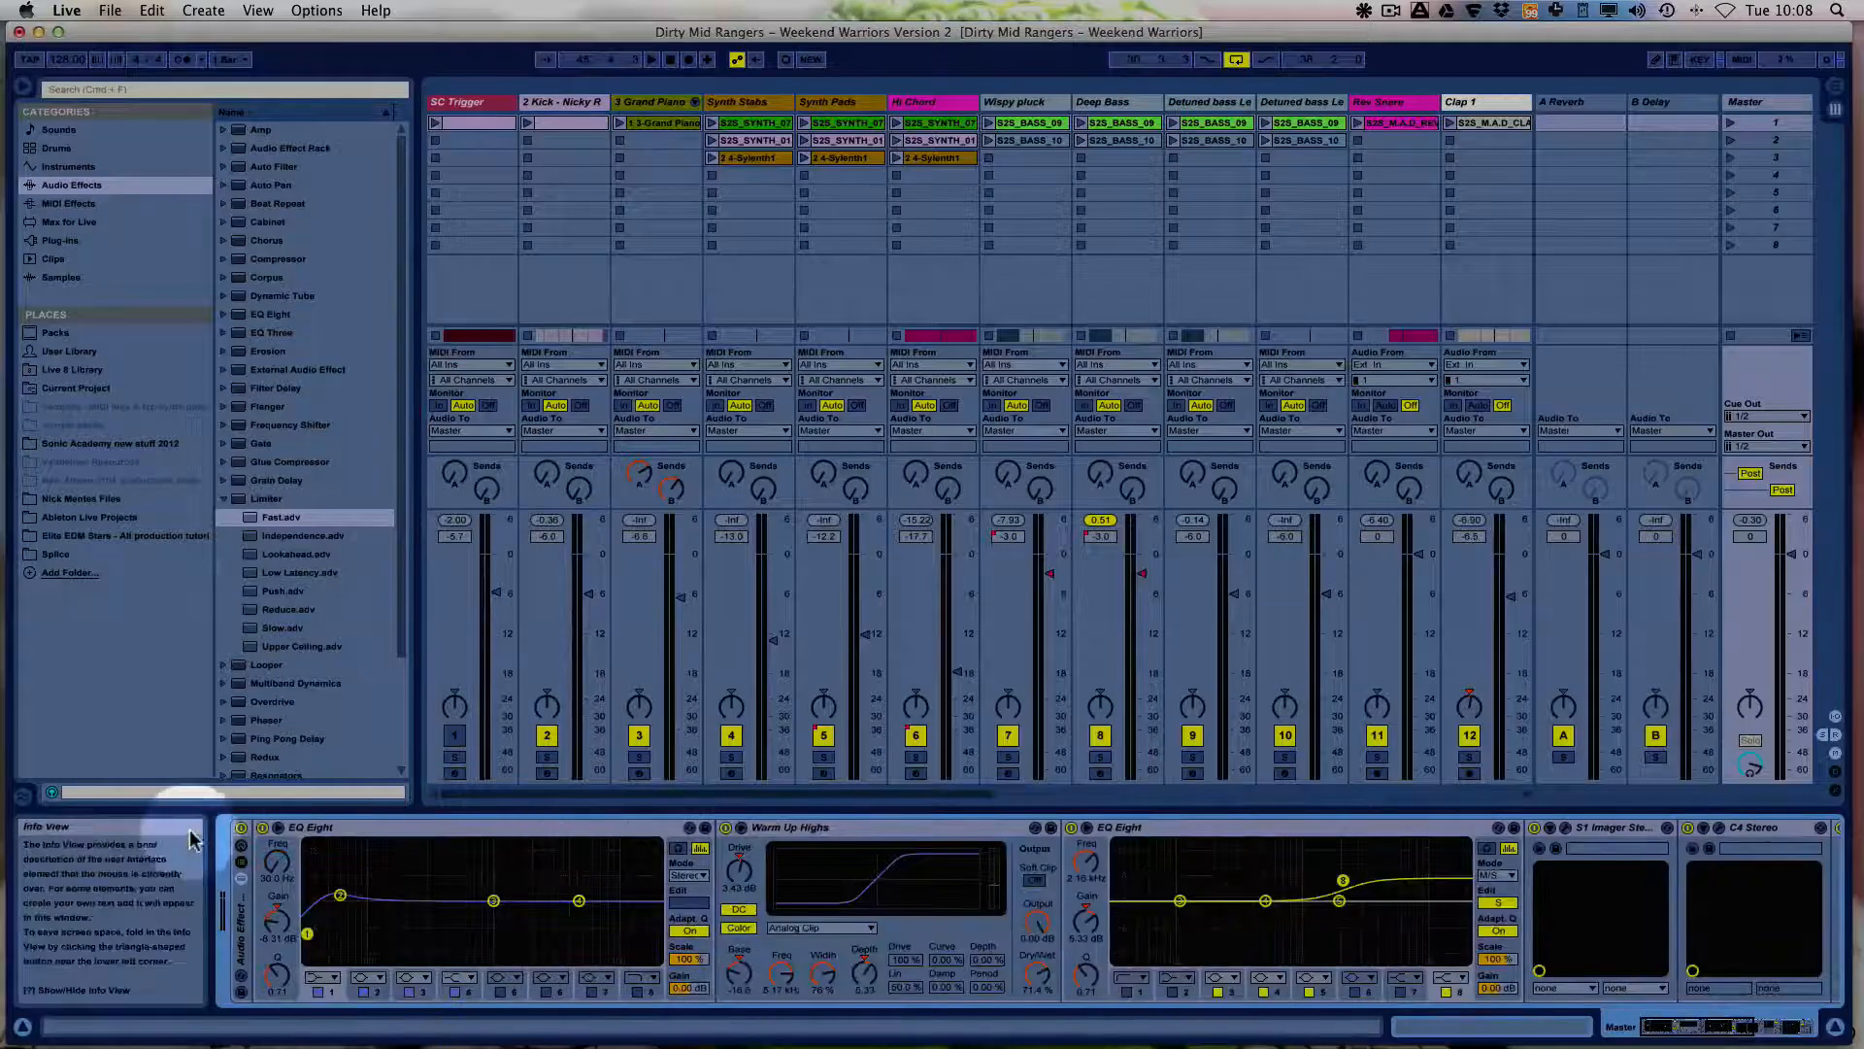
{"action": "left_click", "coordinate": [241, 827]}
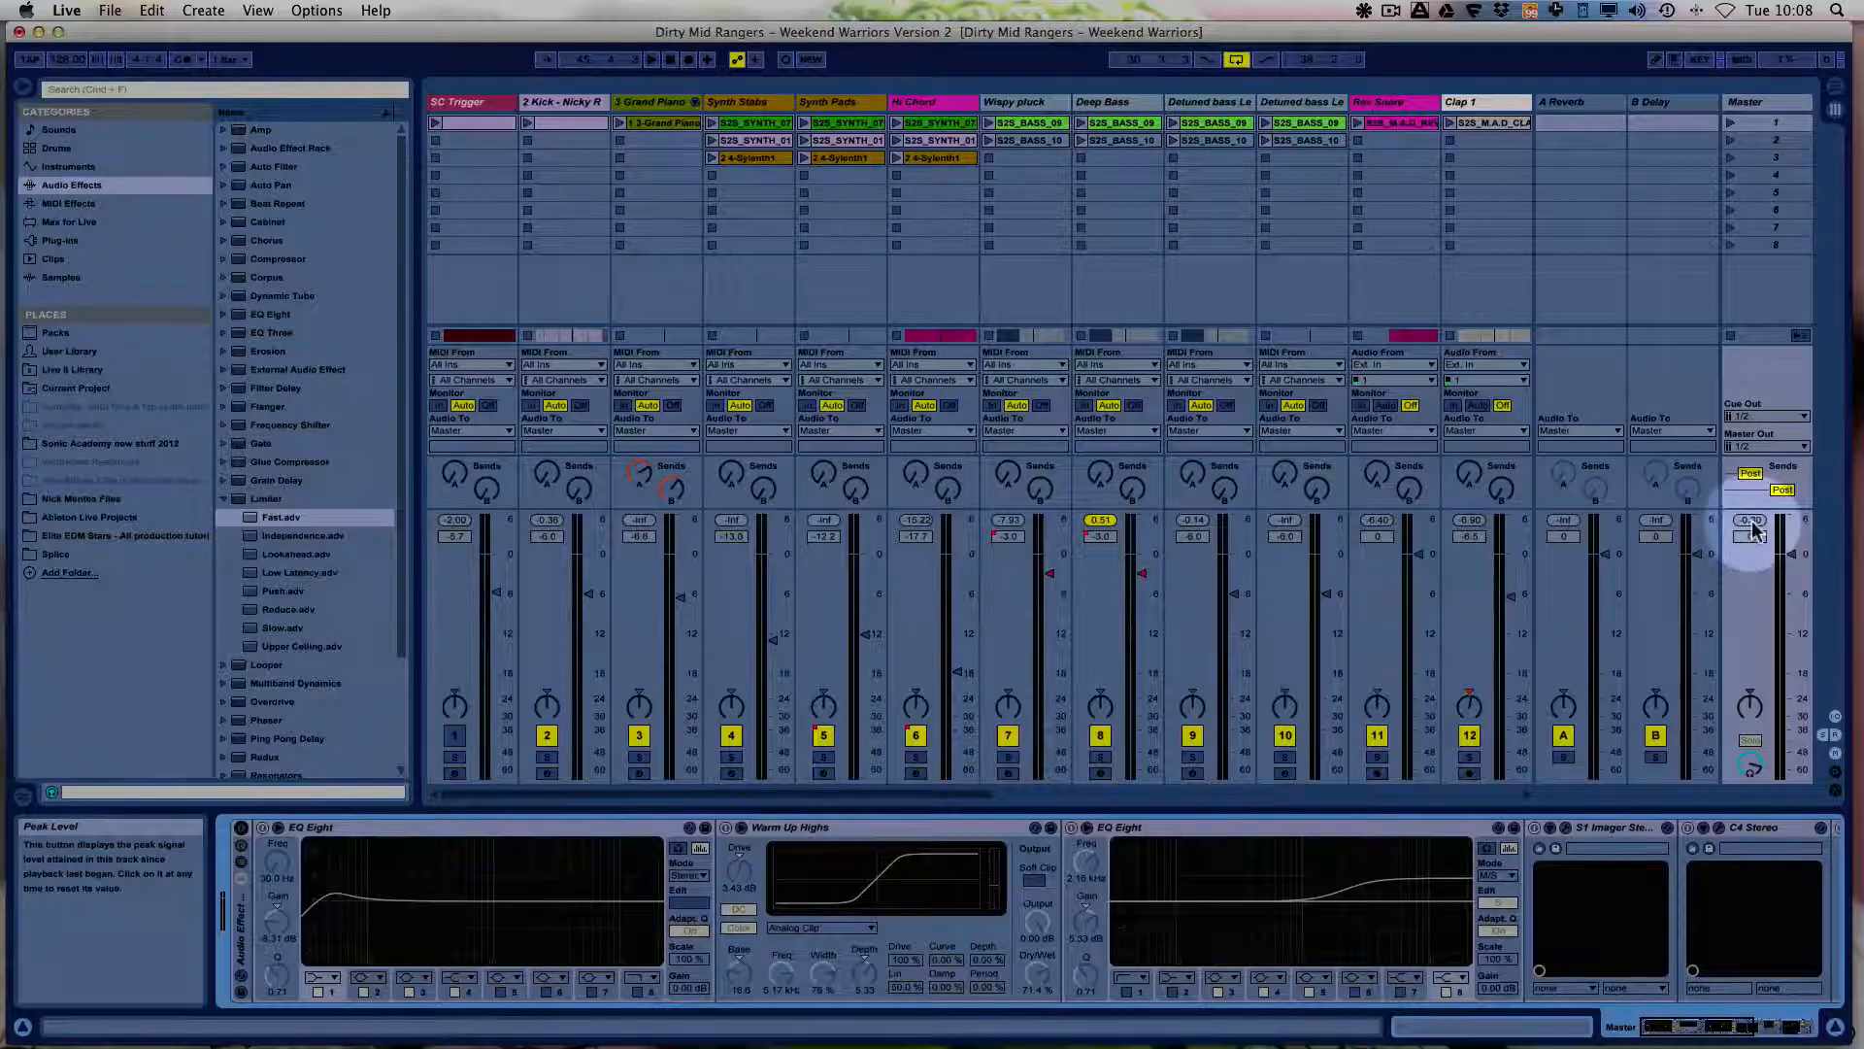
{"action": "key", "text": "space"}
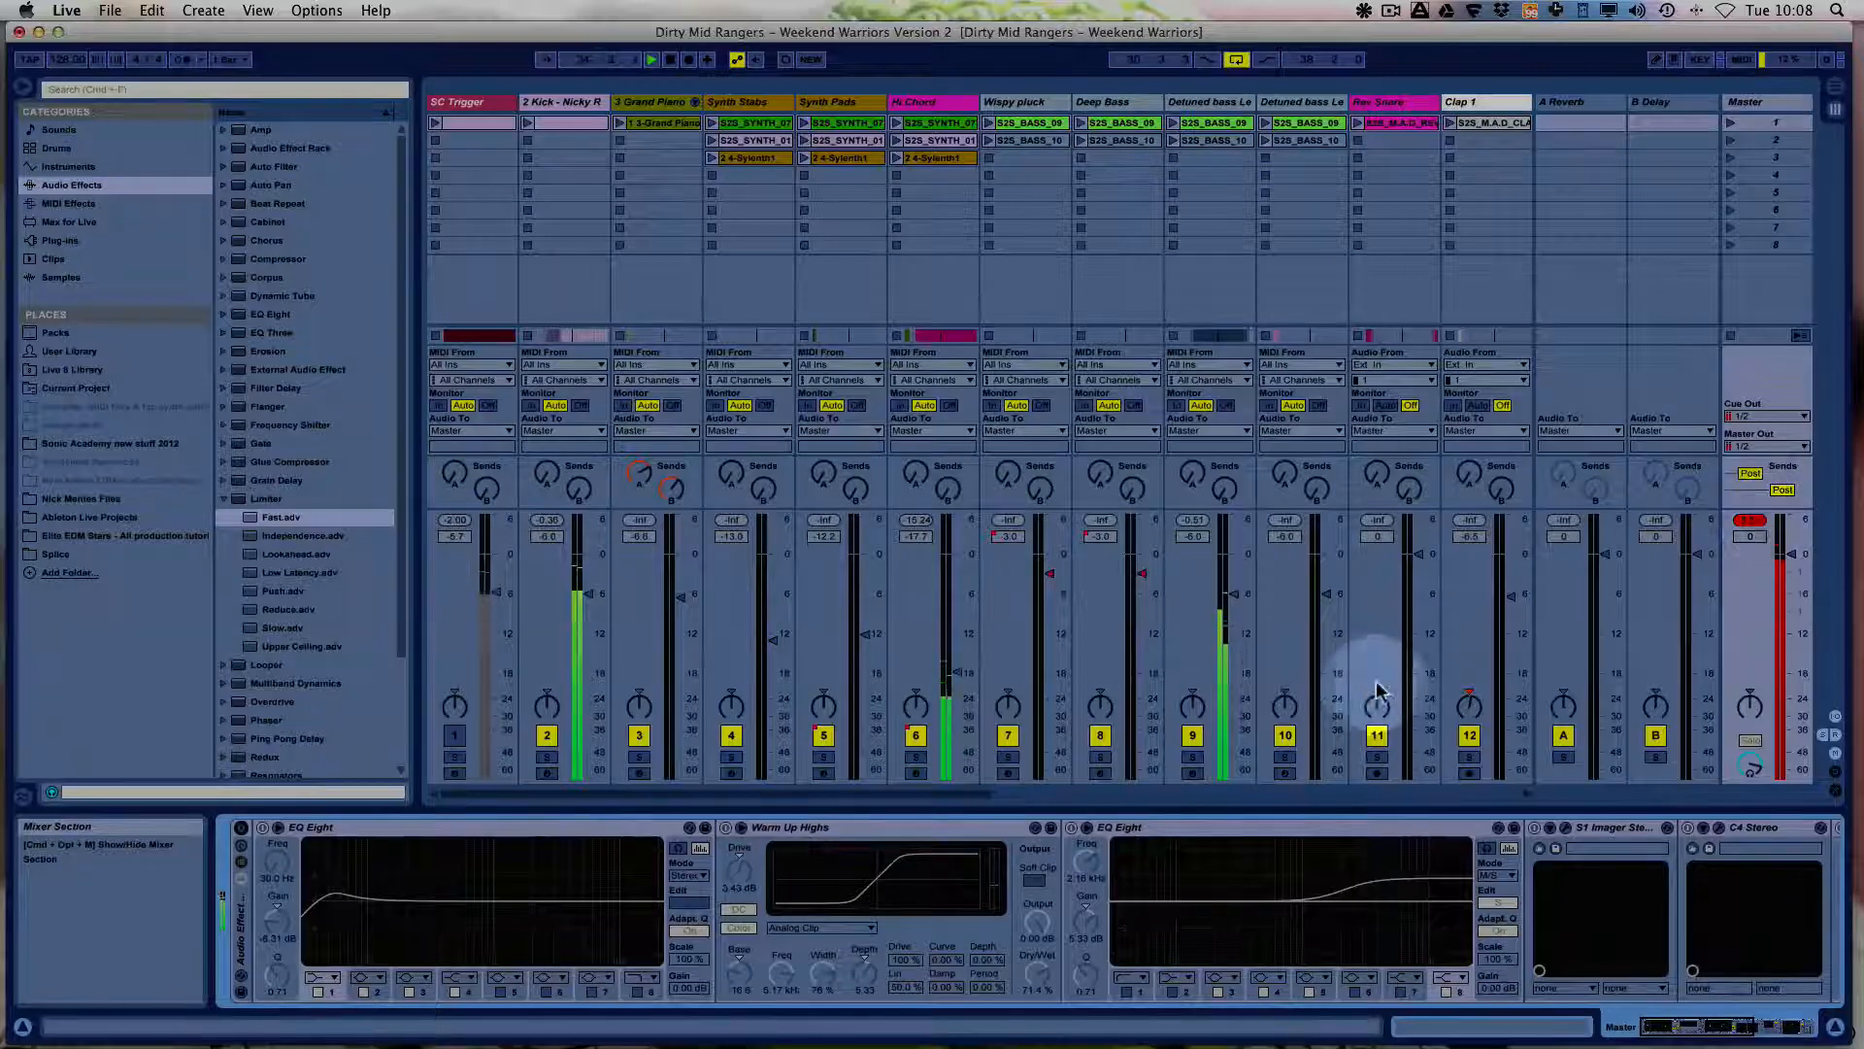
{"action": "left_click", "coordinate": [1752, 524]}
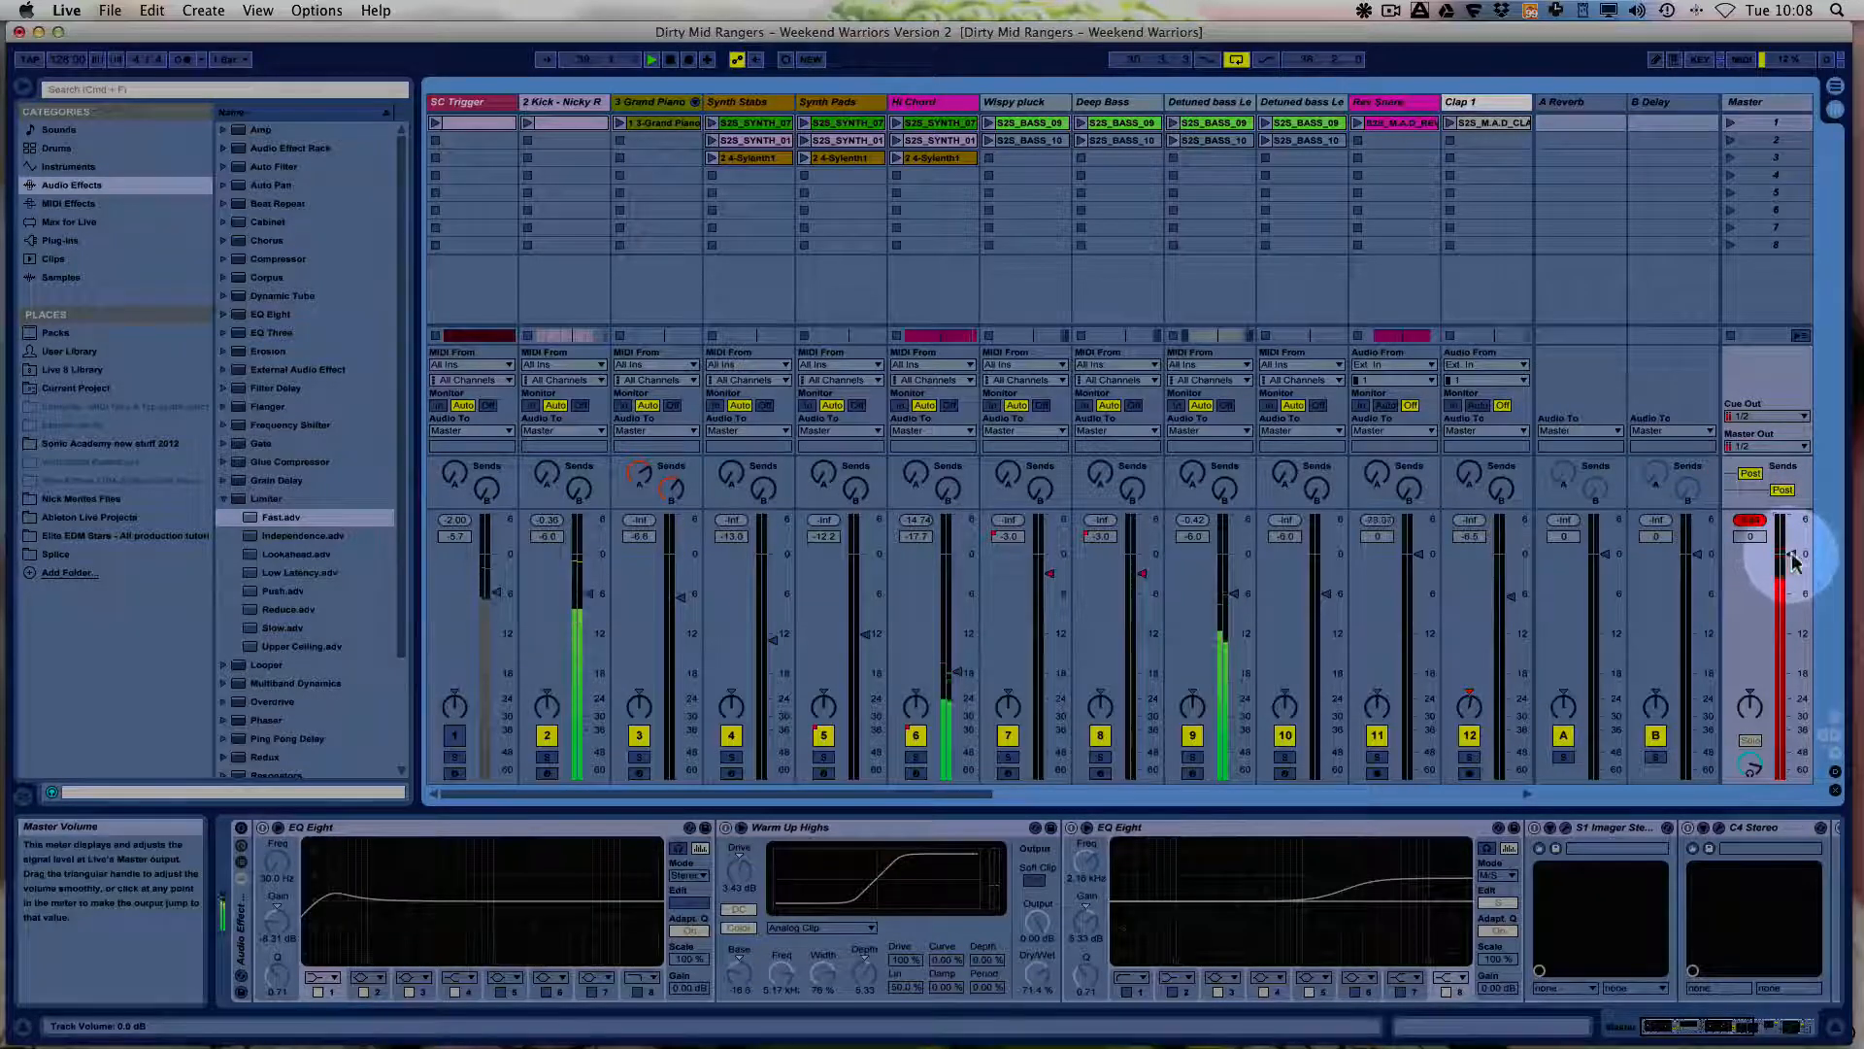
Lower the master volume to -10.0 dB during playback, resetting its peak reading, and enable the master rack again.
{"action": "left_click_drag", "start_coordinate": [1790, 604], "coordinate": [1790, 605]}
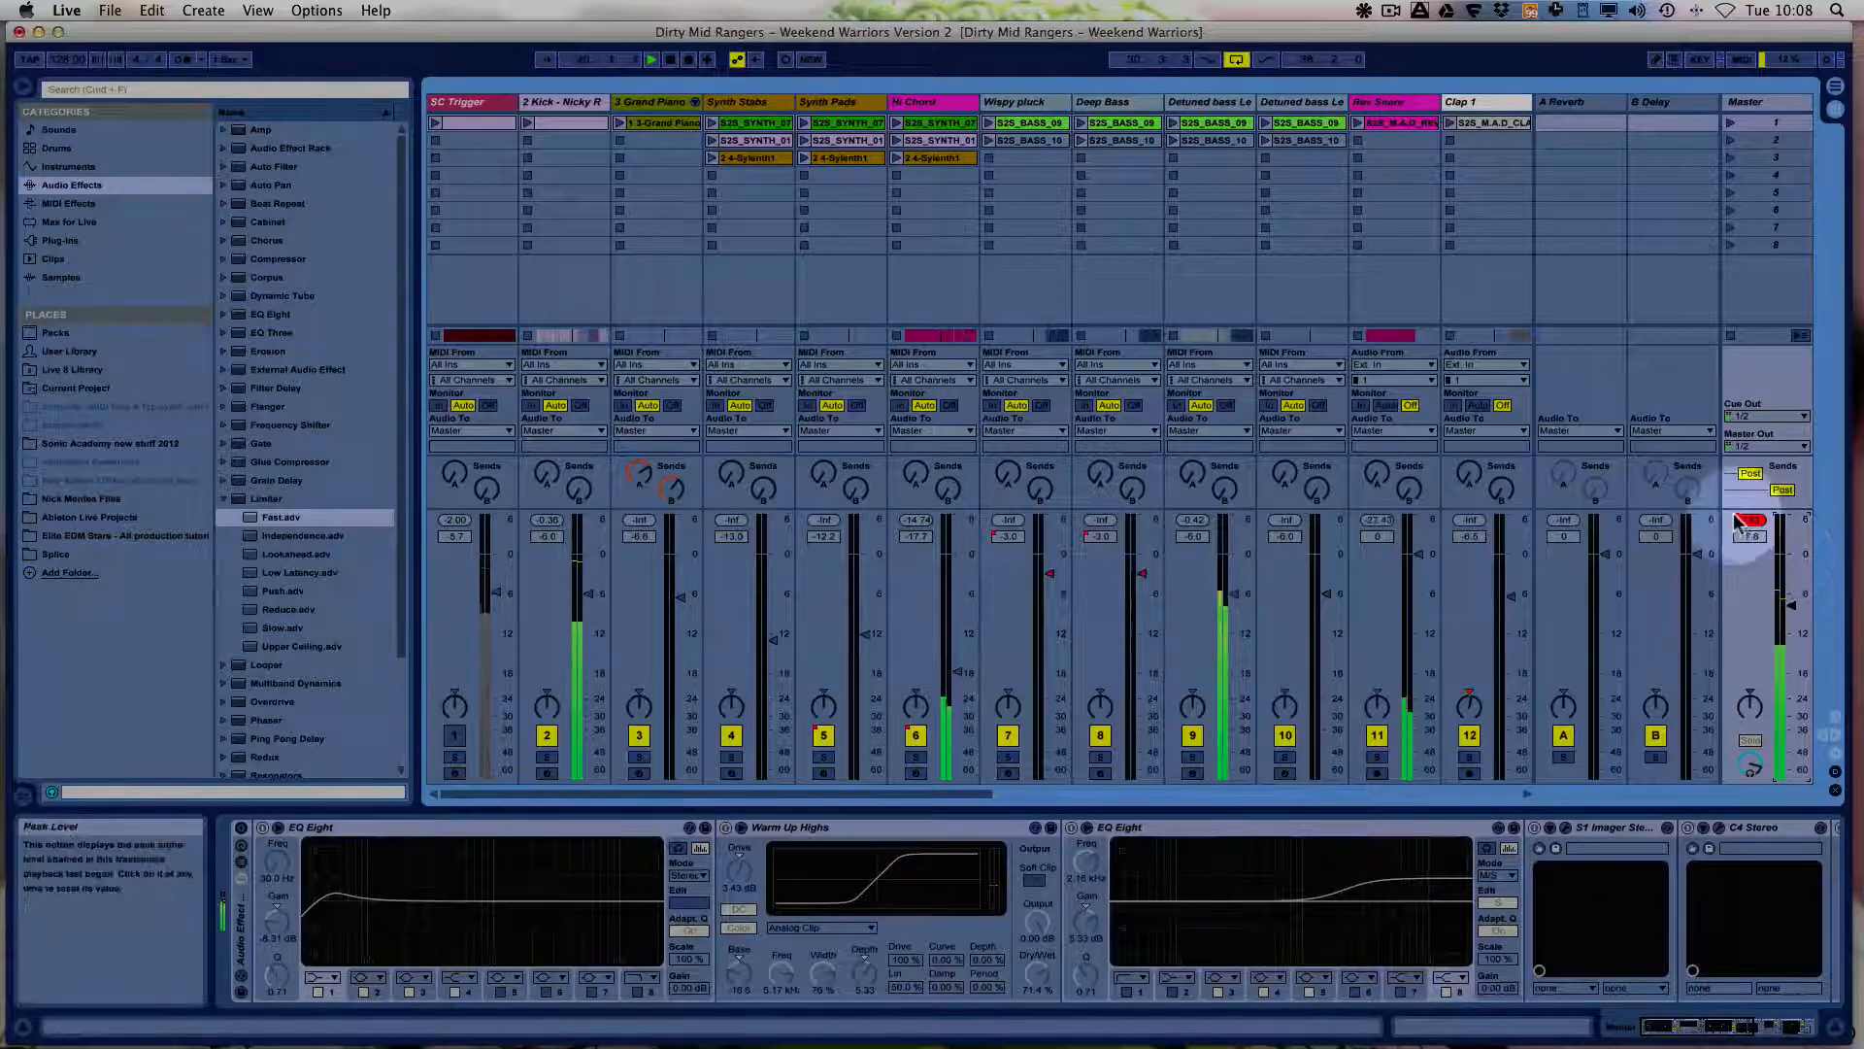
{"action": "left_click", "coordinate": [1750, 521]}
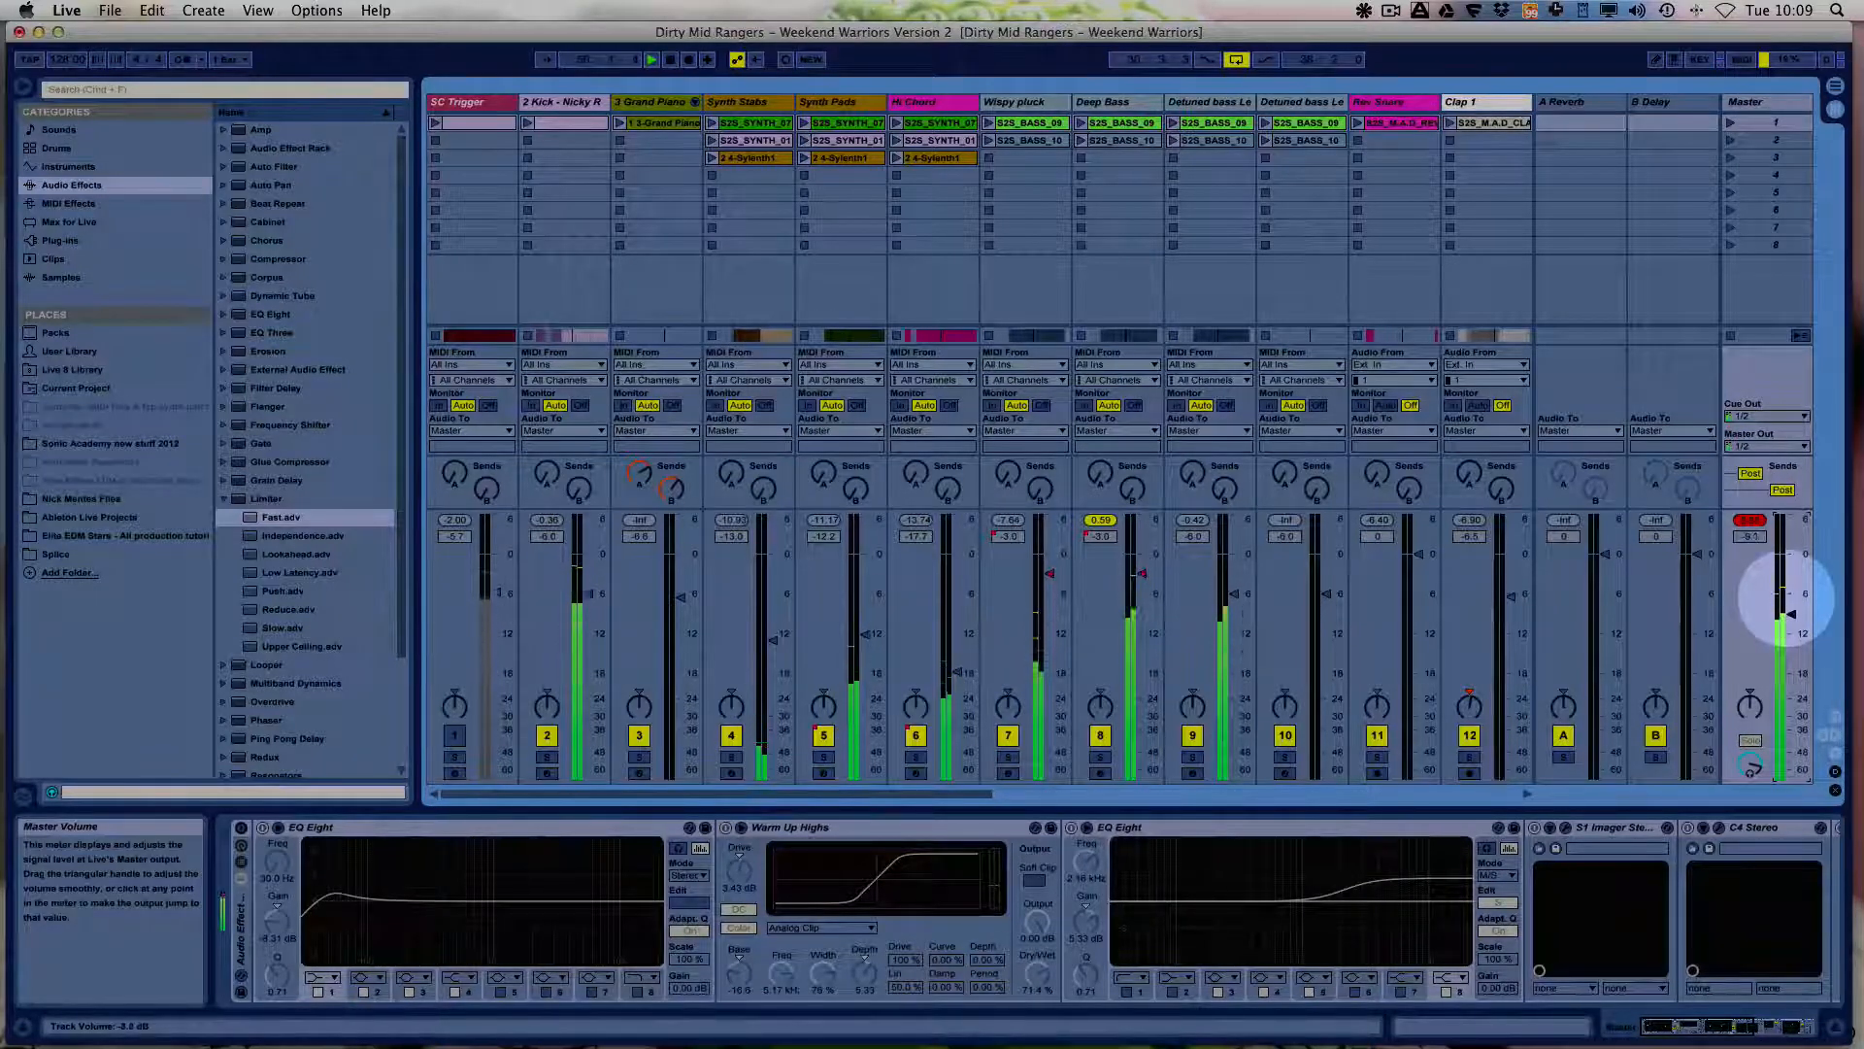
{"action": "left_click", "coordinate": [1750, 519]}
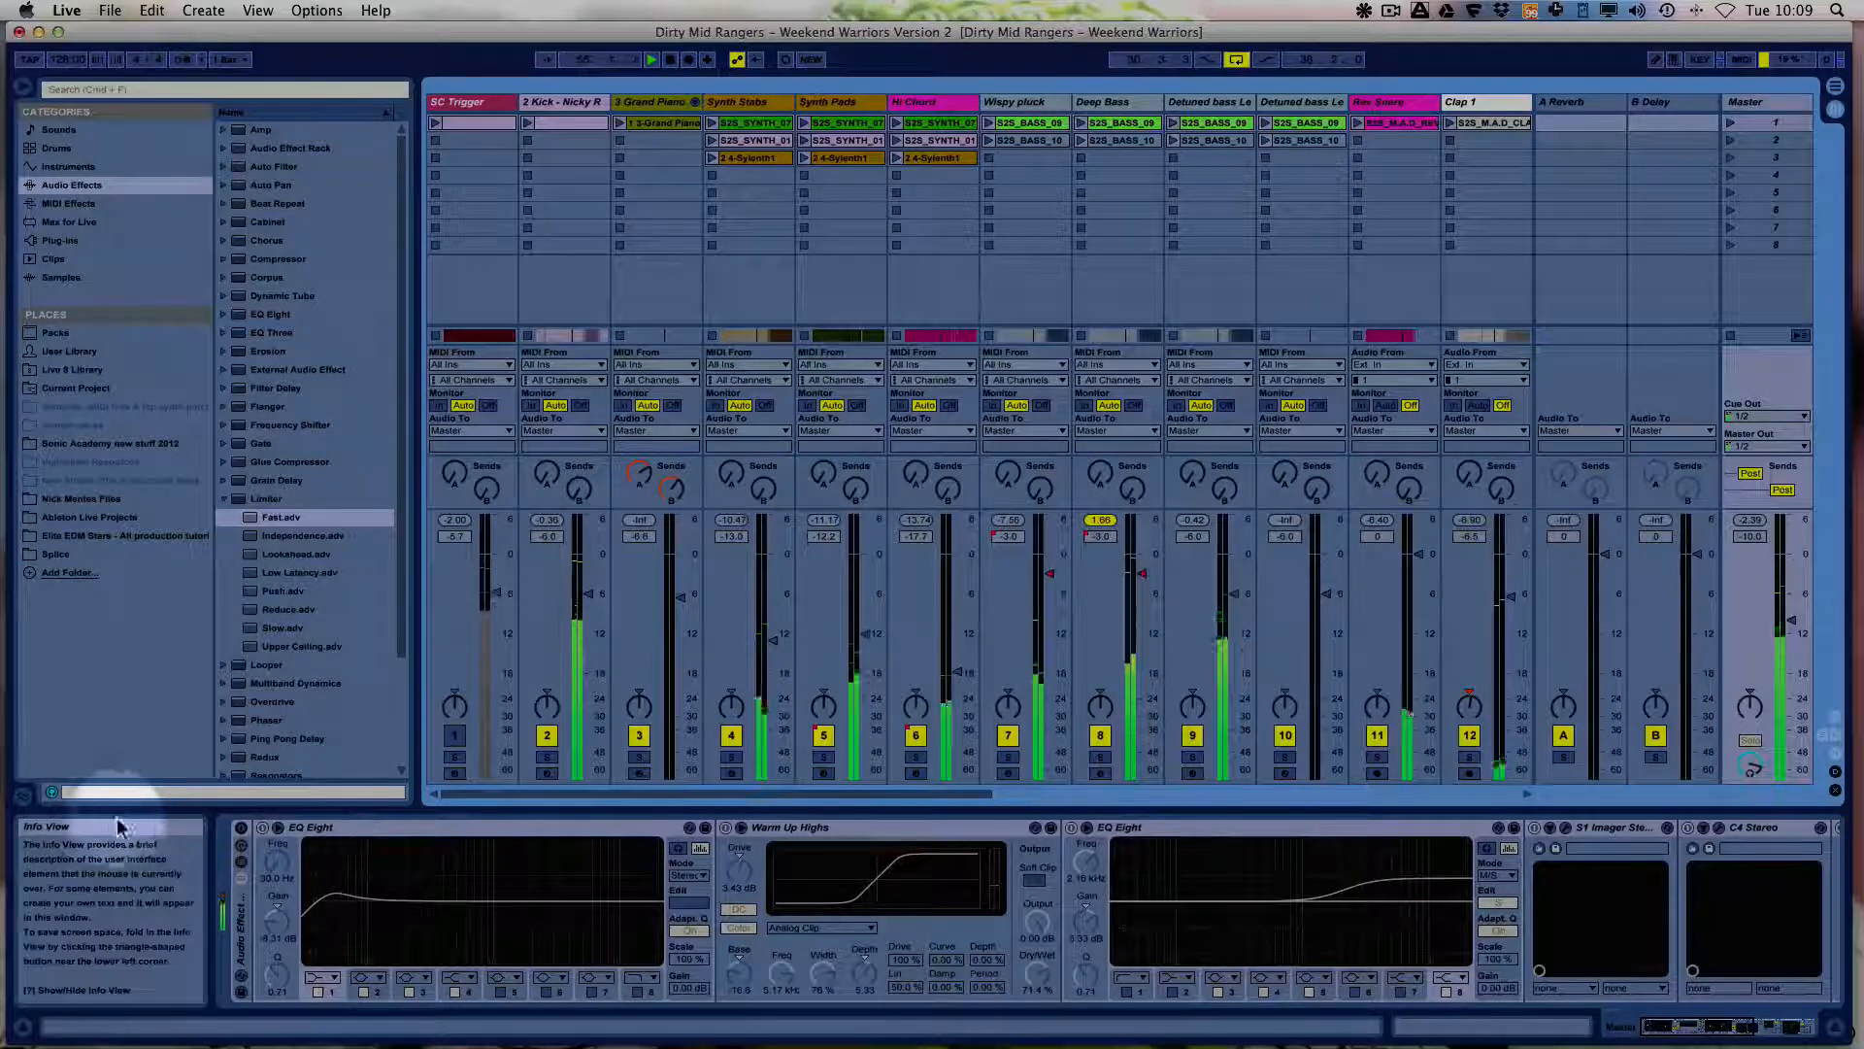
{"action": "left_click", "coordinate": [242, 831]}
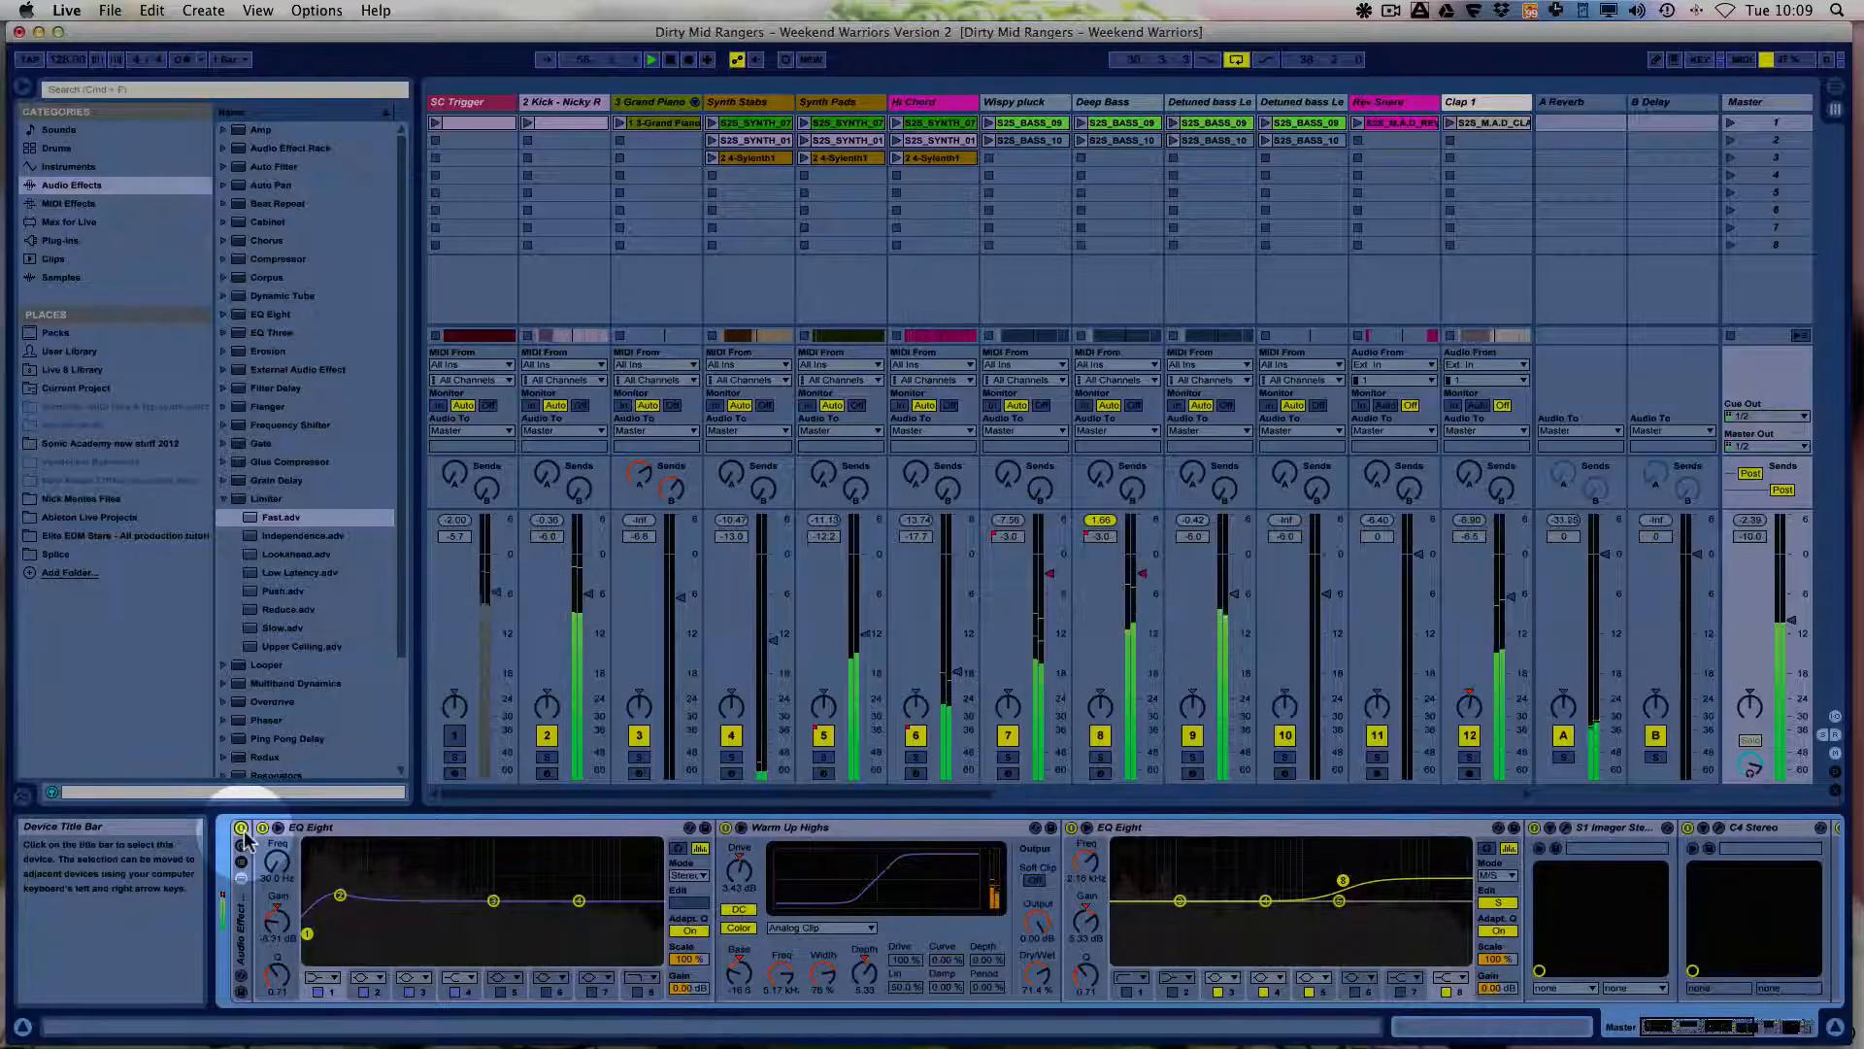
Compare the playing mix with the master rack off and on, leave the rack bypassed, and reset the master's peak reading.
{"action": "left_click", "coordinate": [242, 830]}
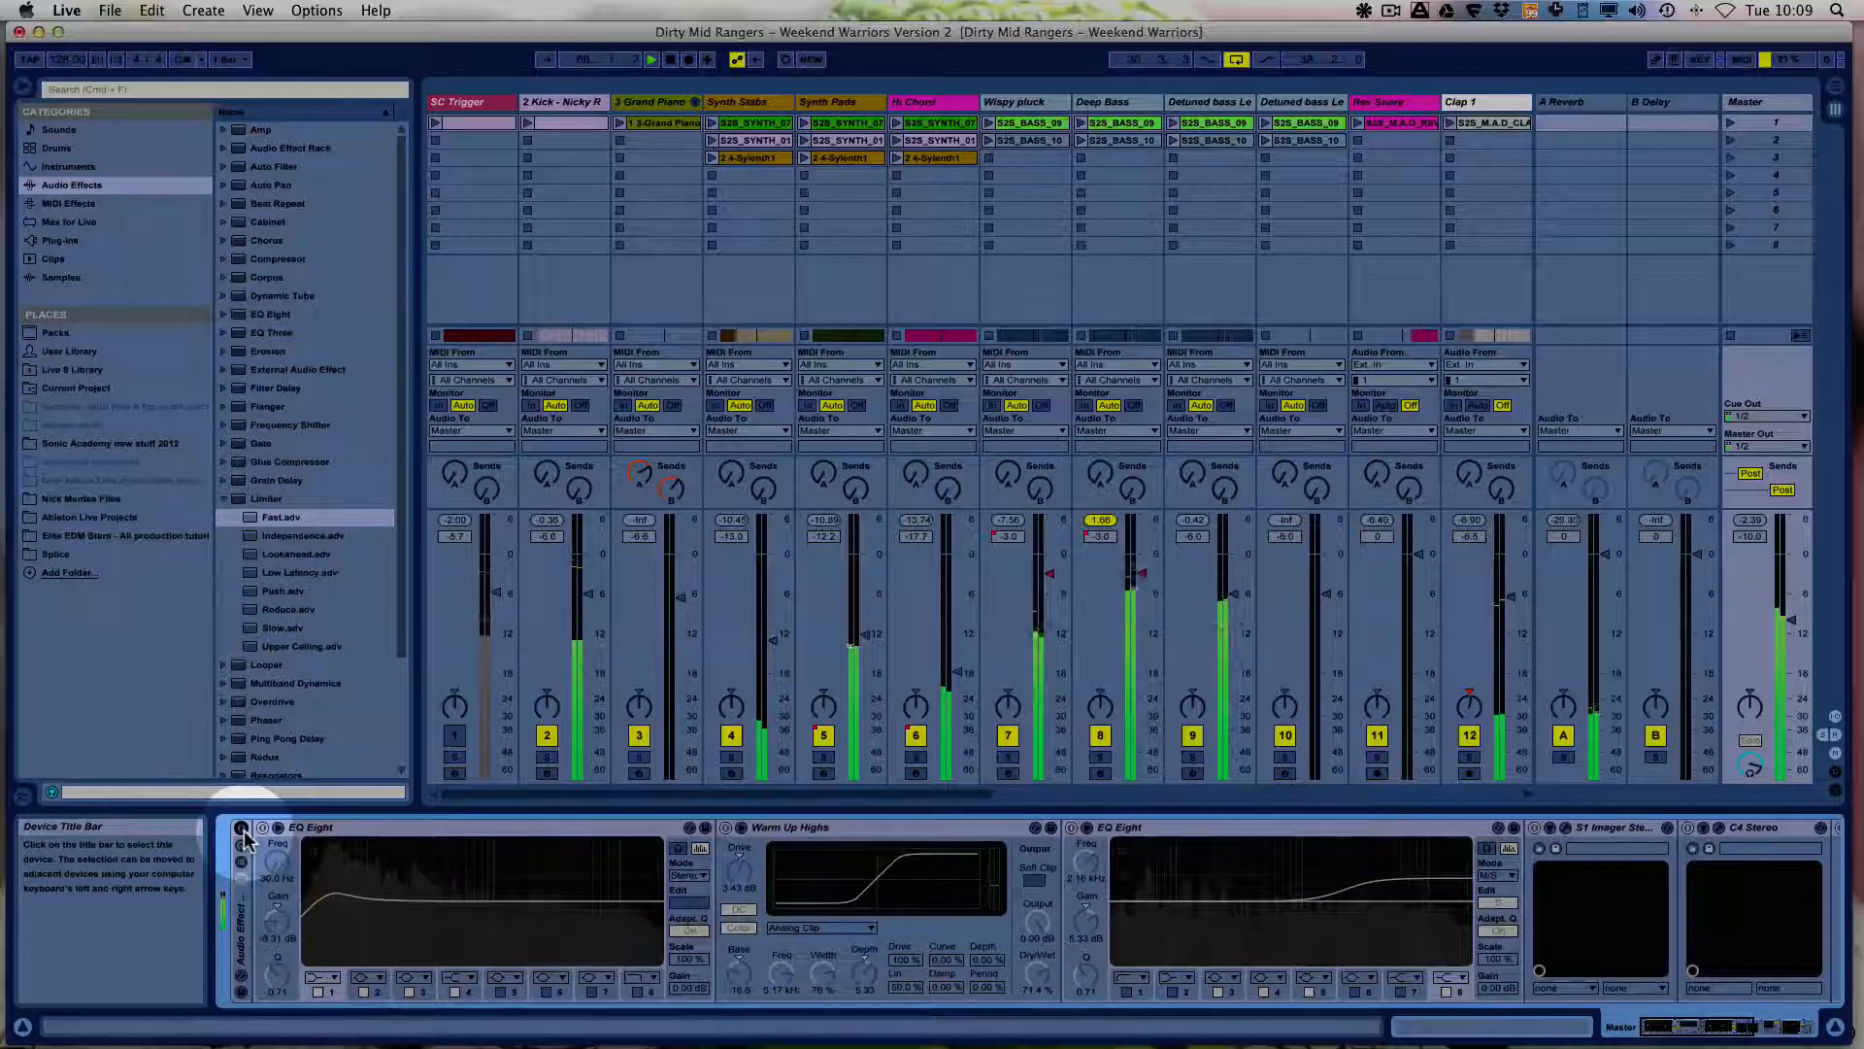
{"action": "left_click", "coordinate": [241, 830]}
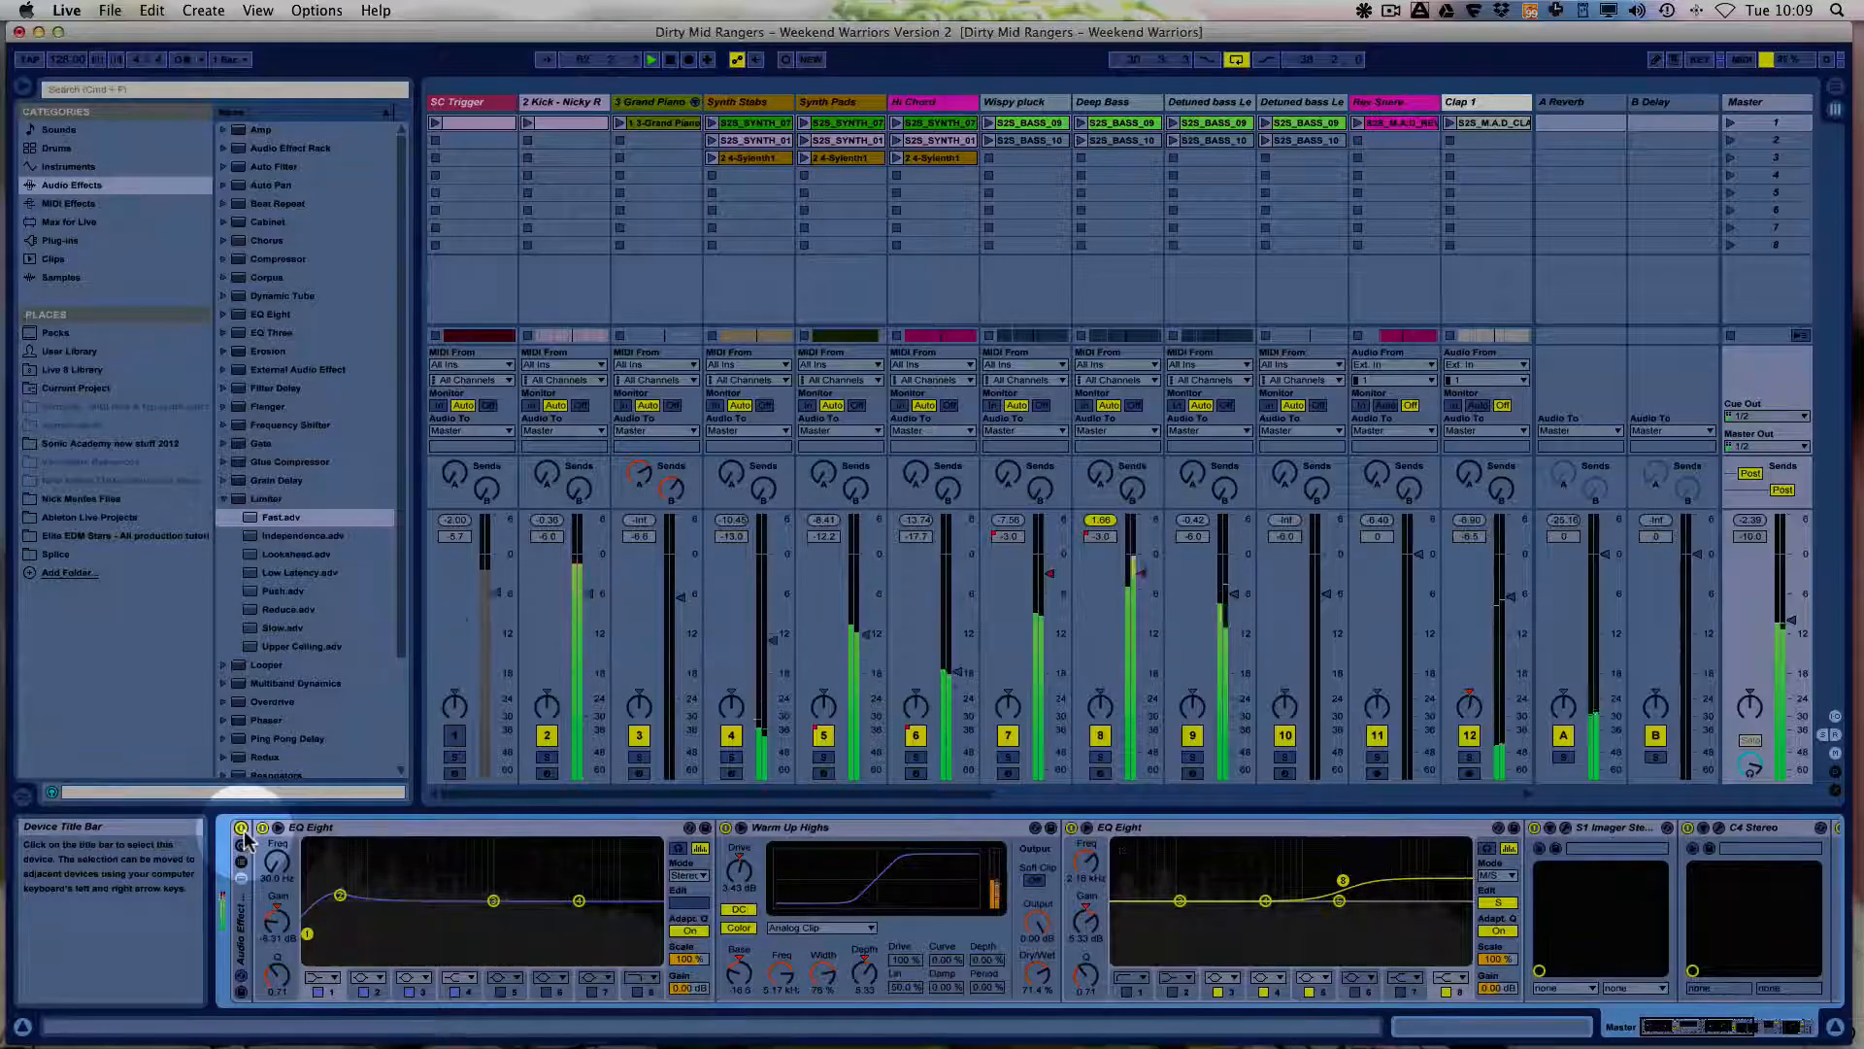
{"action": "left_click", "coordinate": [242, 829]}
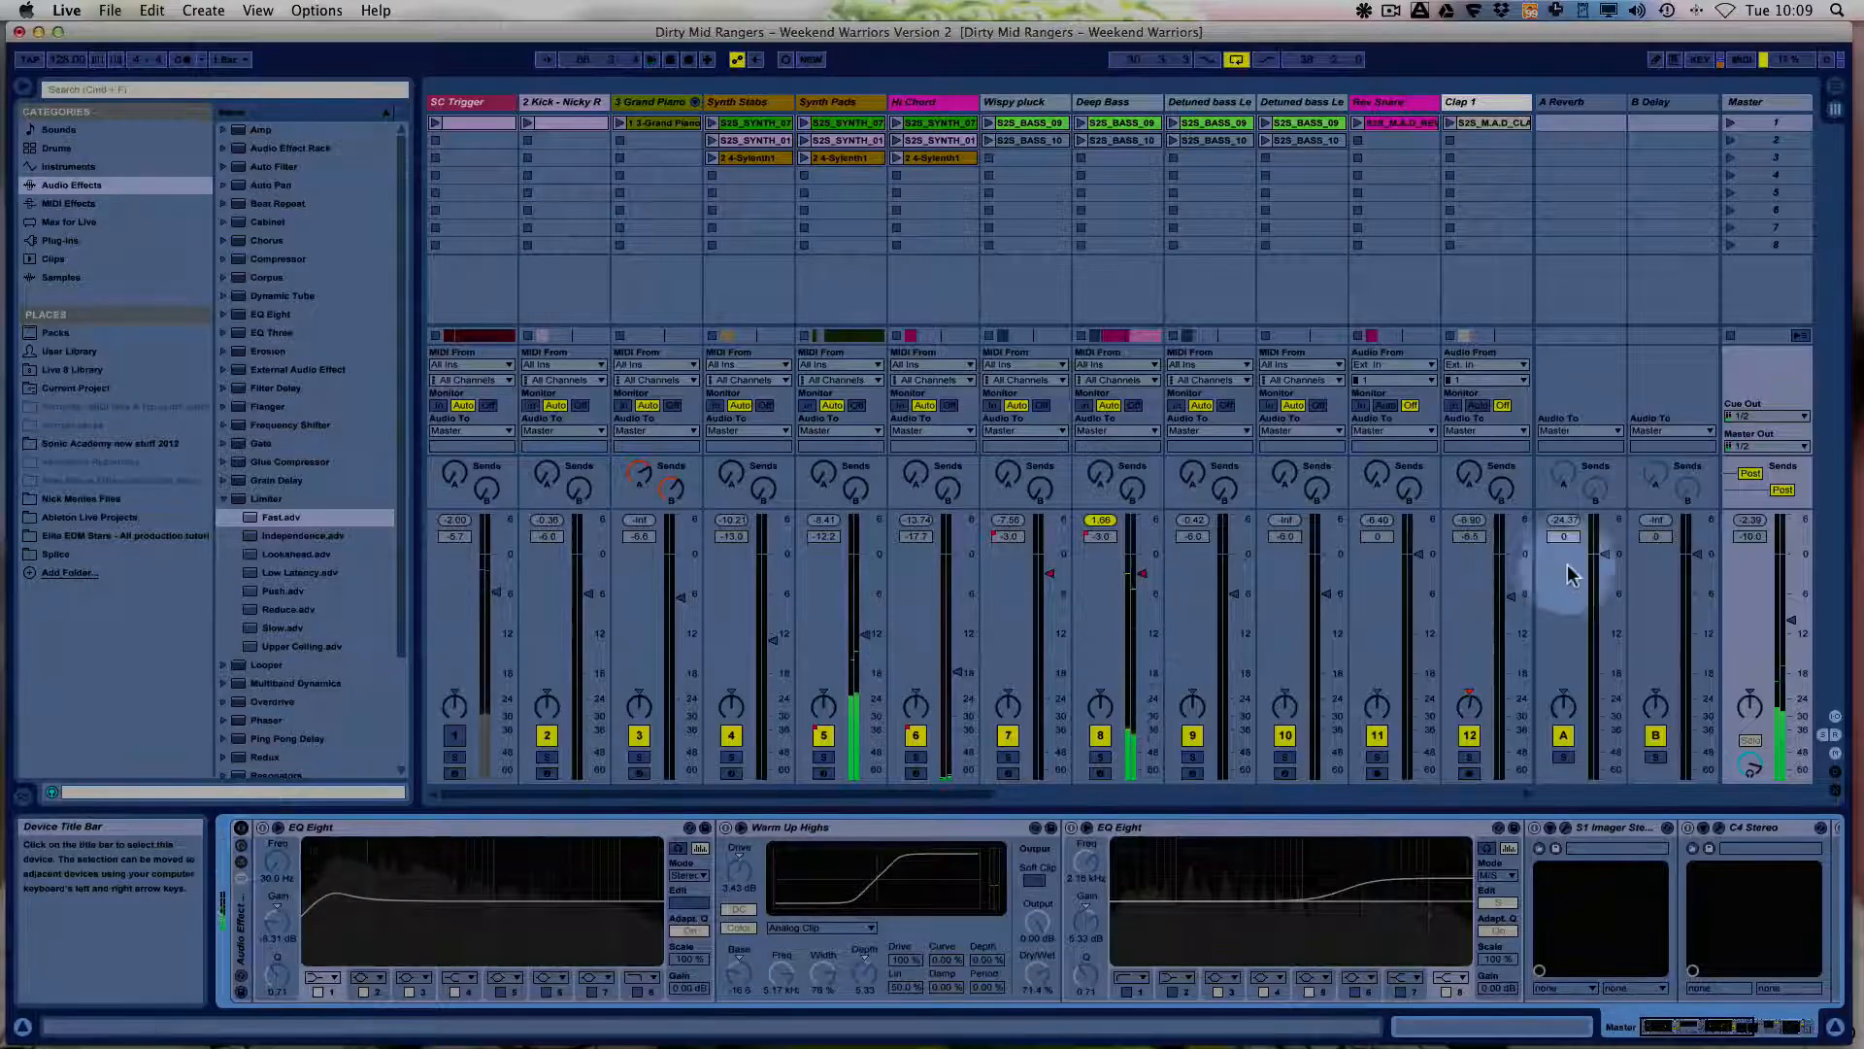
{"action": "left_click", "coordinate": [1751, 522]}
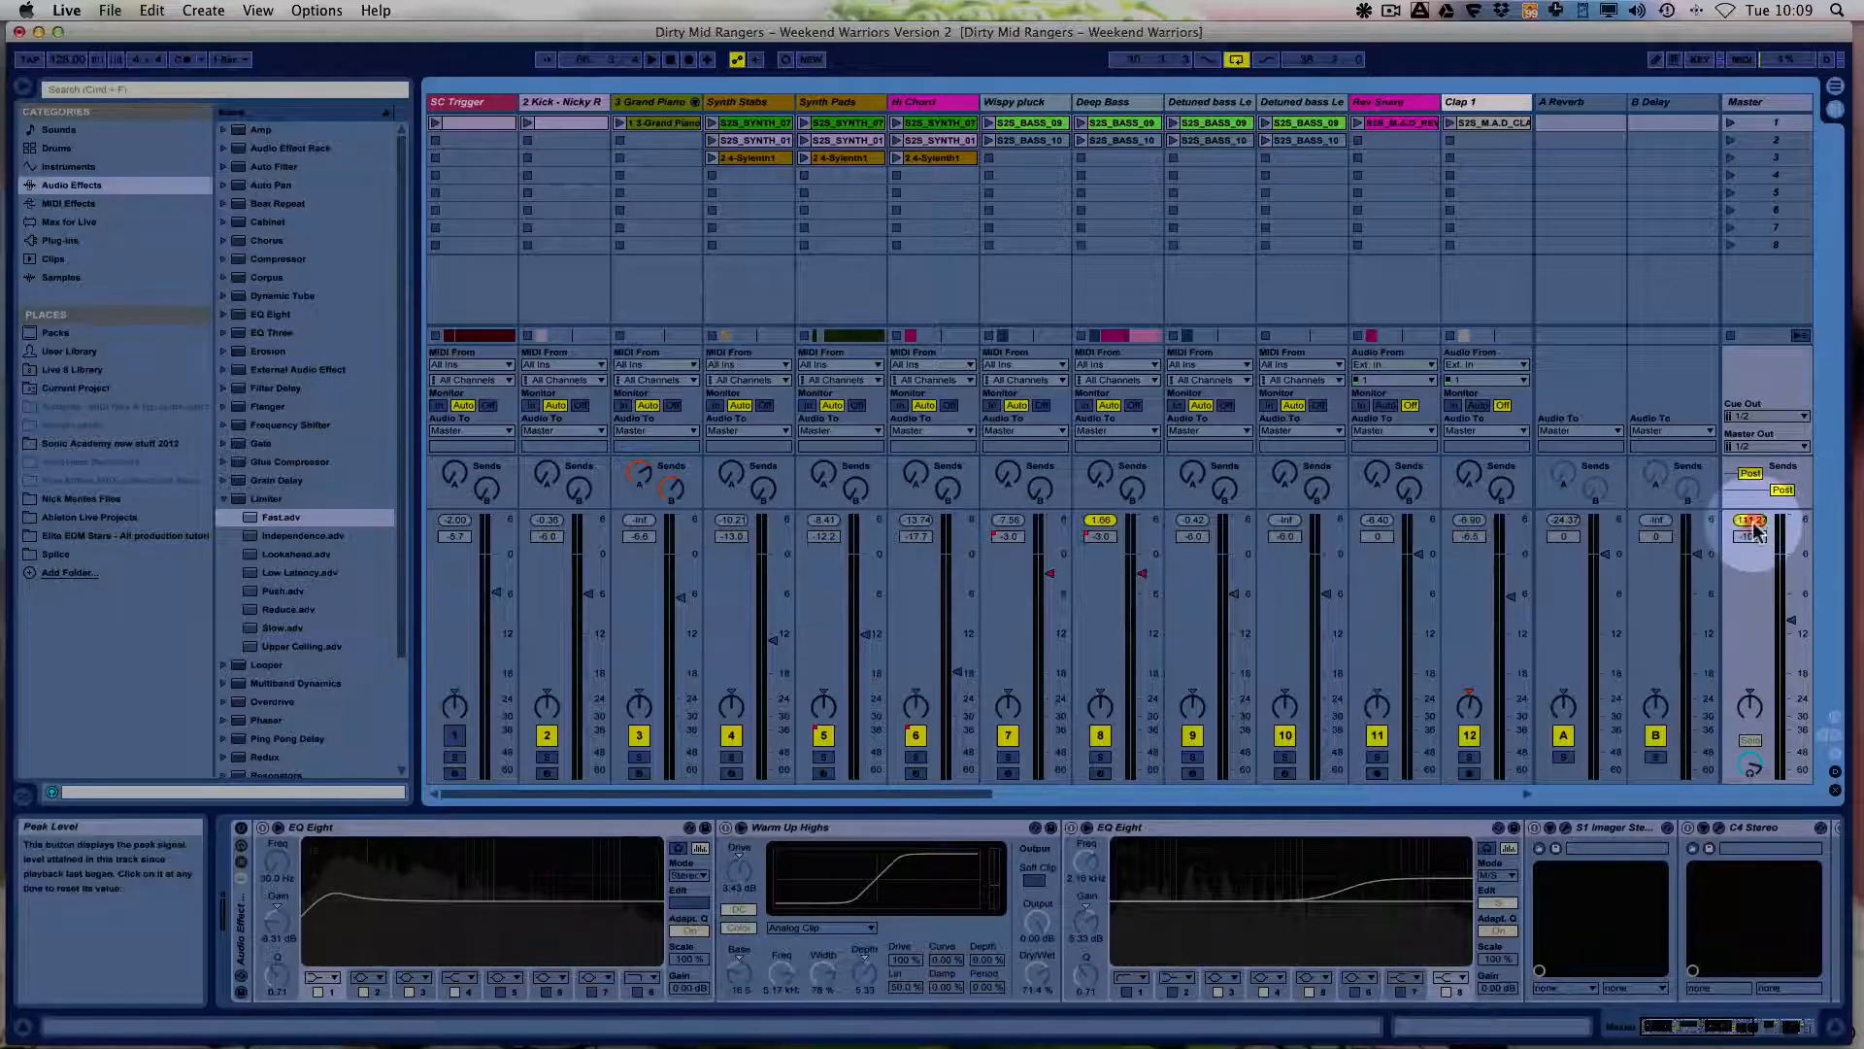
{"action": "left_click", "coordinate": [1751, 521]}
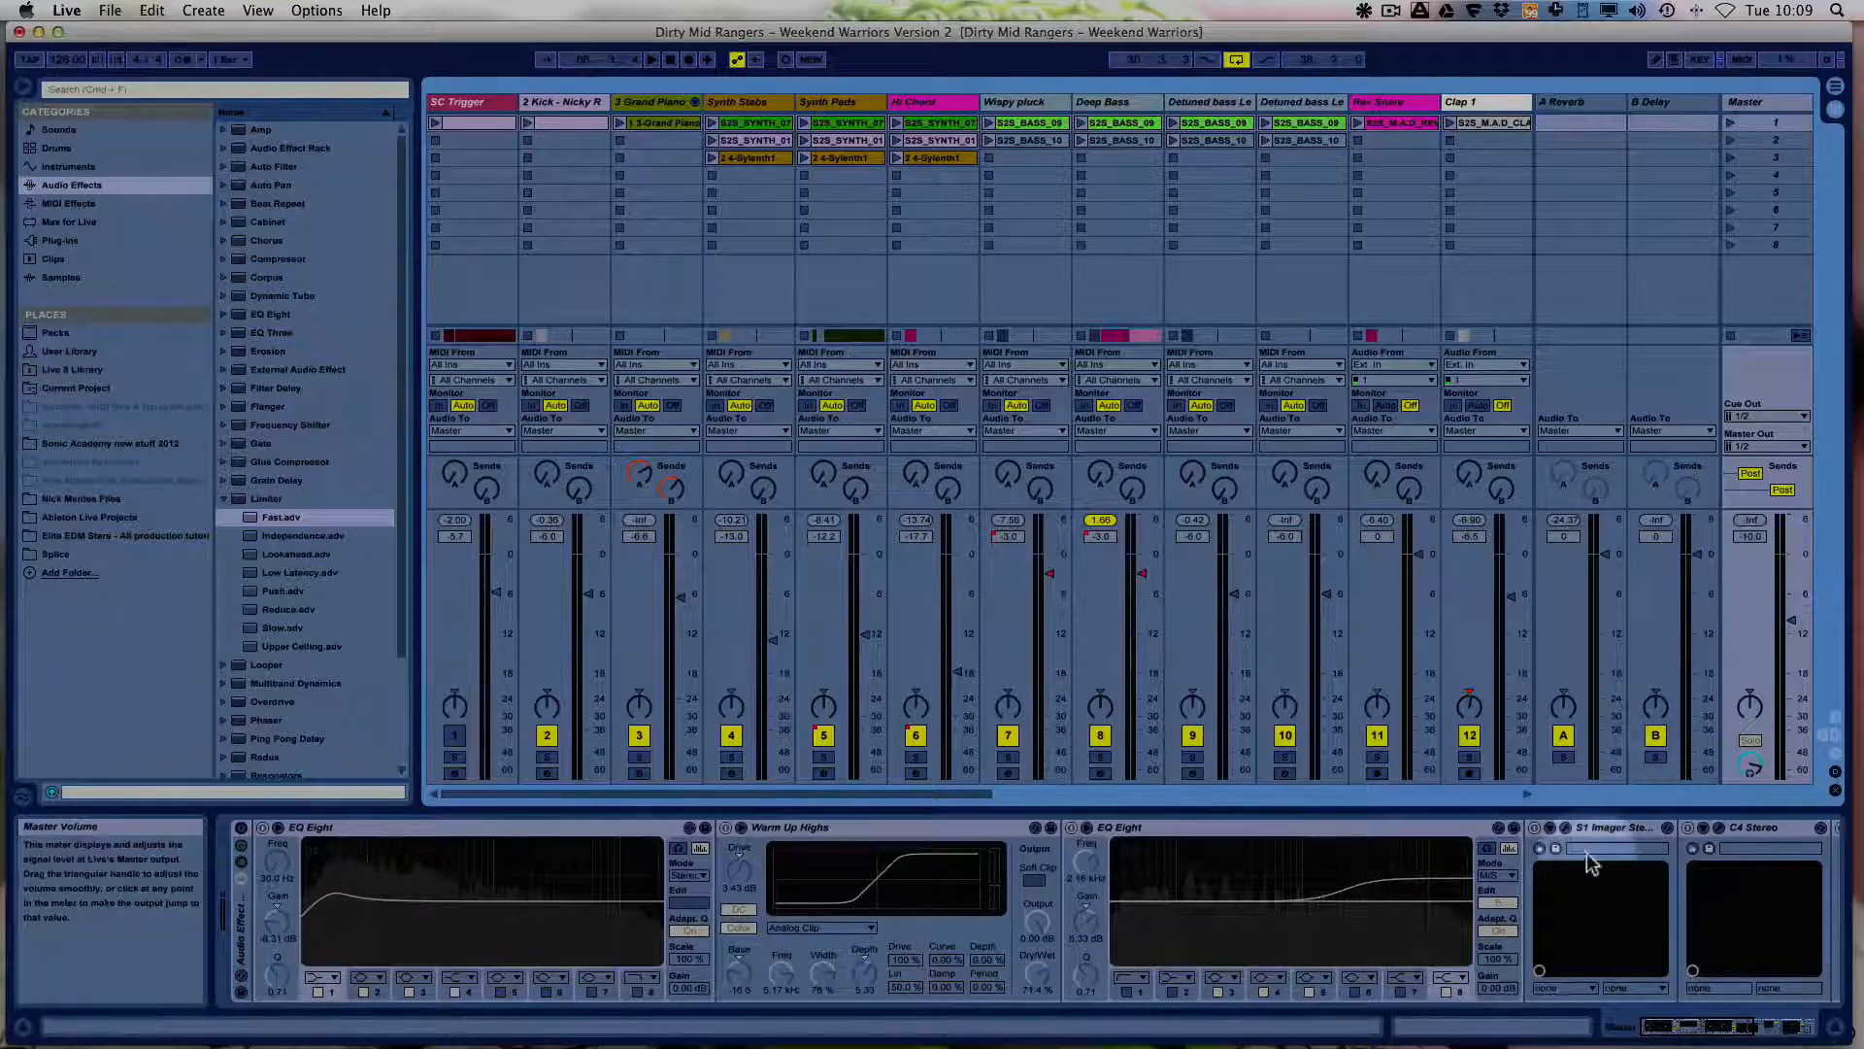
Examine the devices at the end of the master rack, up to the Fast limiter, and return to the rack's start.
{"action": "left_click_drag", "start_coordinate": [1694, 1026], "coordinate": [1768, 1027]}
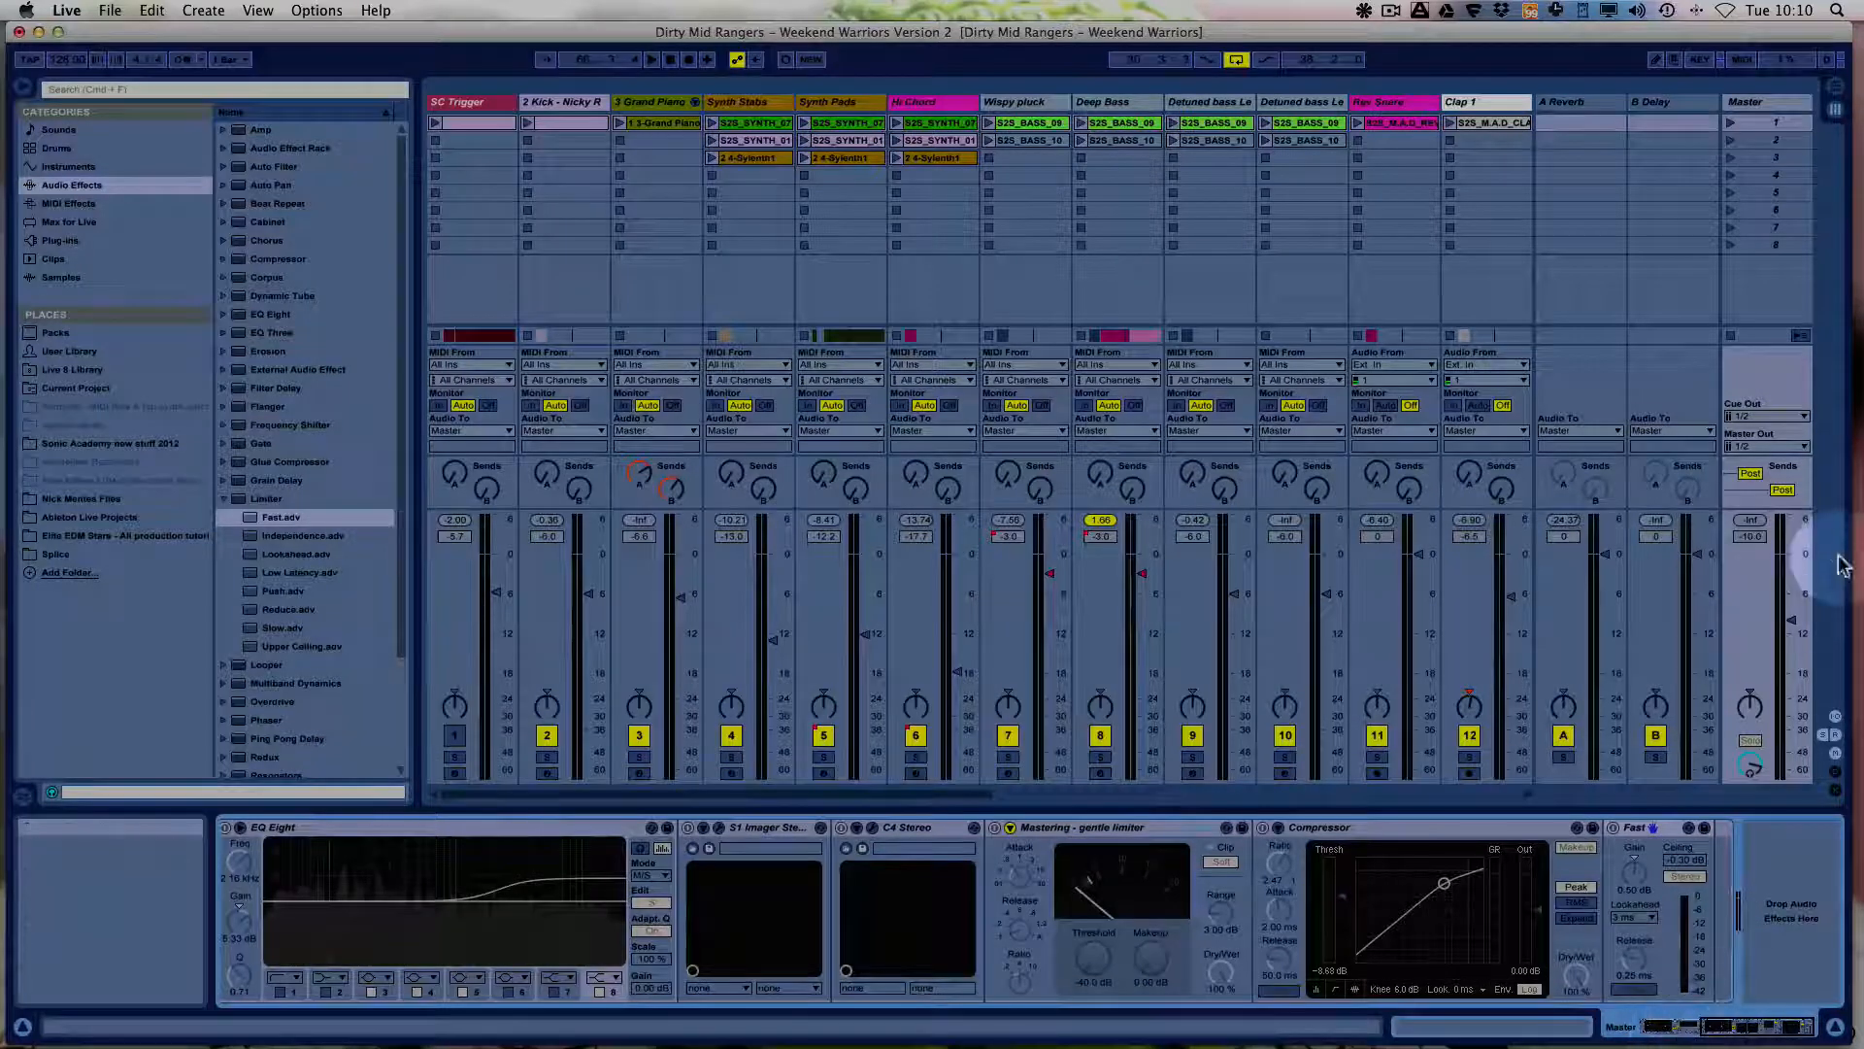
{"action": "left_click", "coordinate": [1782, 558]}
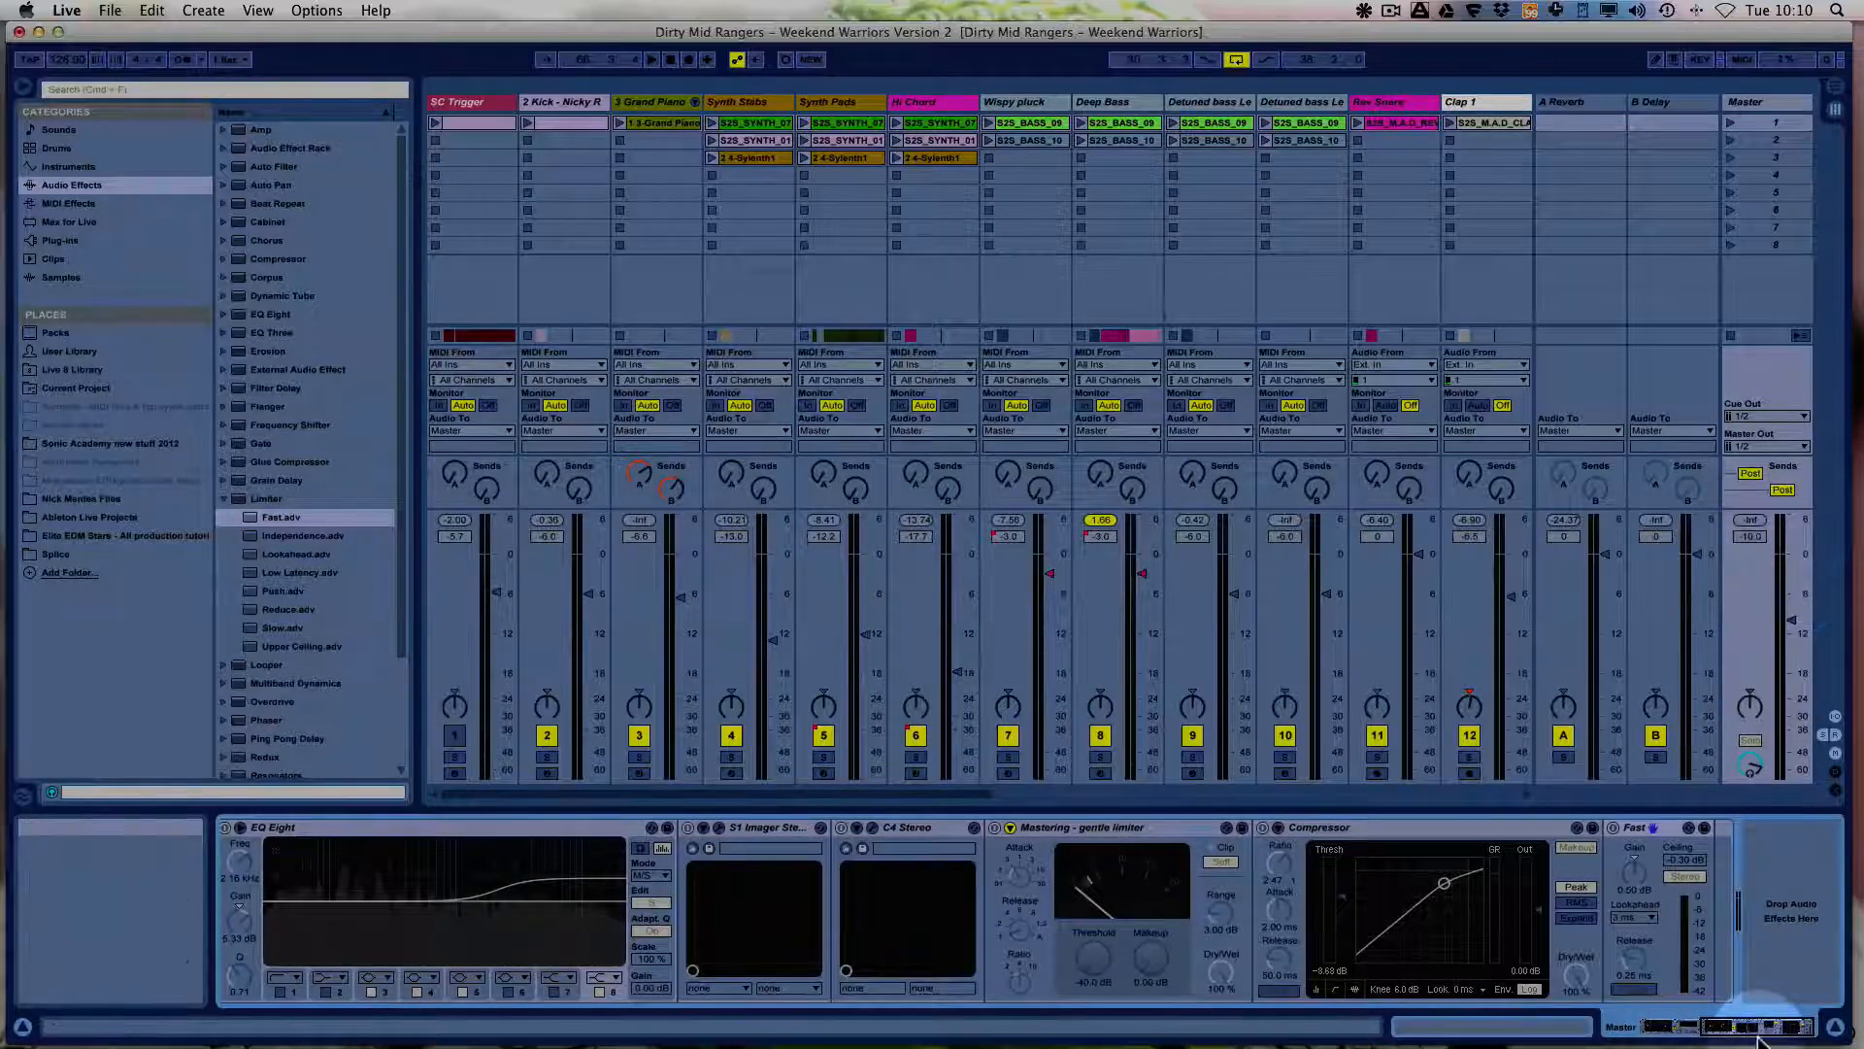
{"action": "left_click", "coordinate": [1681, 1036]}
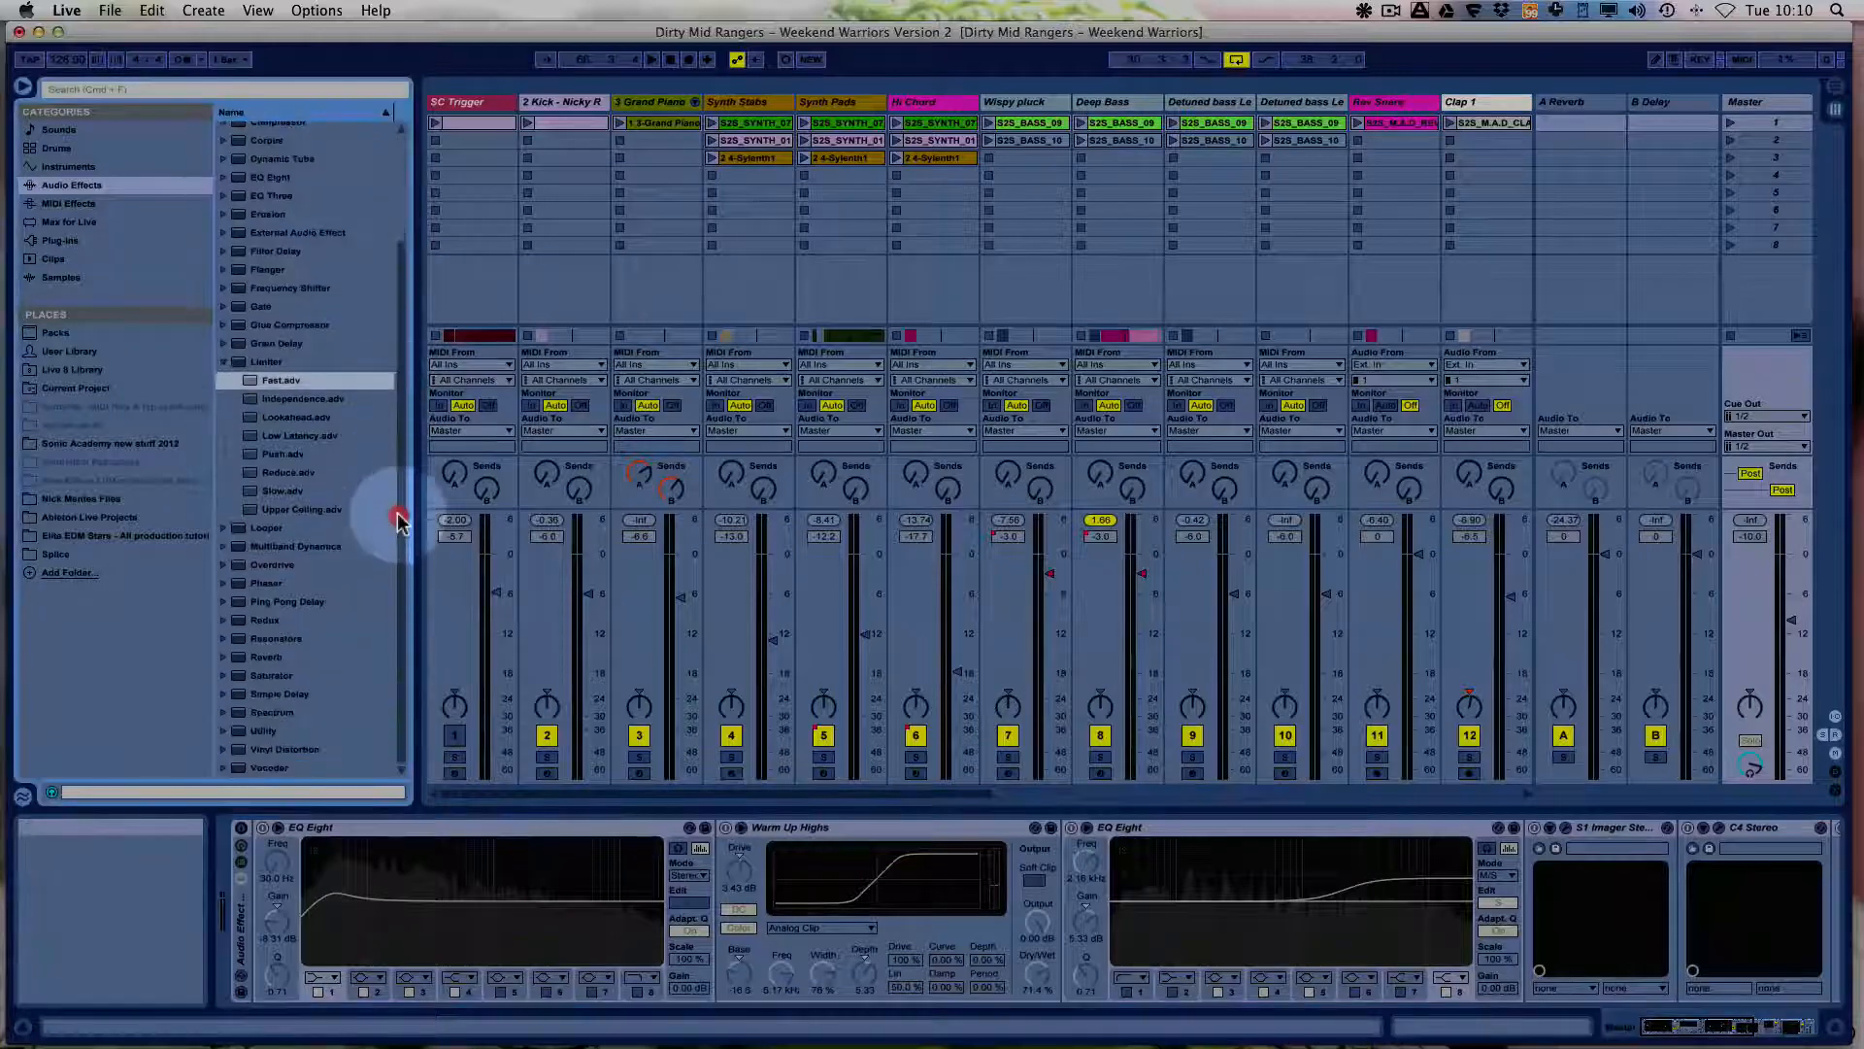
Look through the audio effects list in the browser and collapse the Limiter presets.
{"action": "scroll", "coordinate": [403, 398], "scroll_direction": "down", "scroll_amount": 3}
{"action": "scroll", "coordinate": [416, 401], "scroll_direction": "up", "scroll_amount": 3}
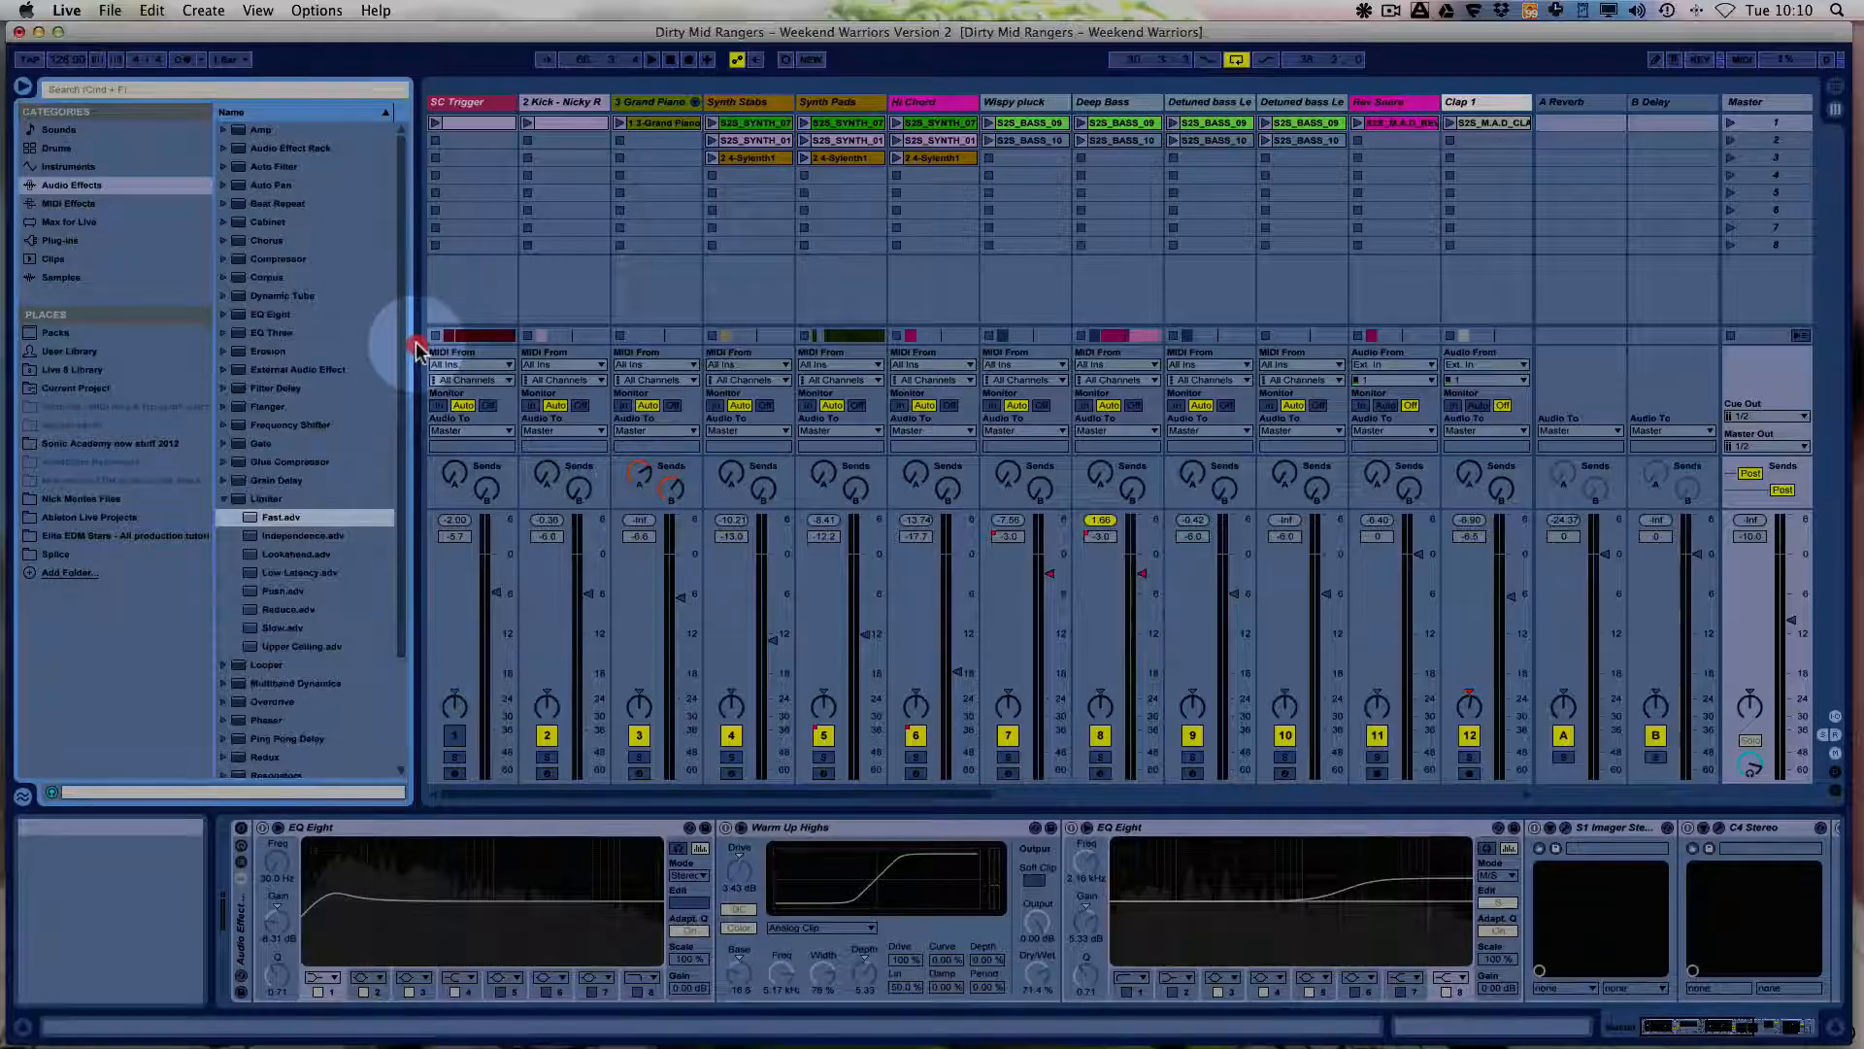
{"action": "left_click", "coordinate": [224, 499]}
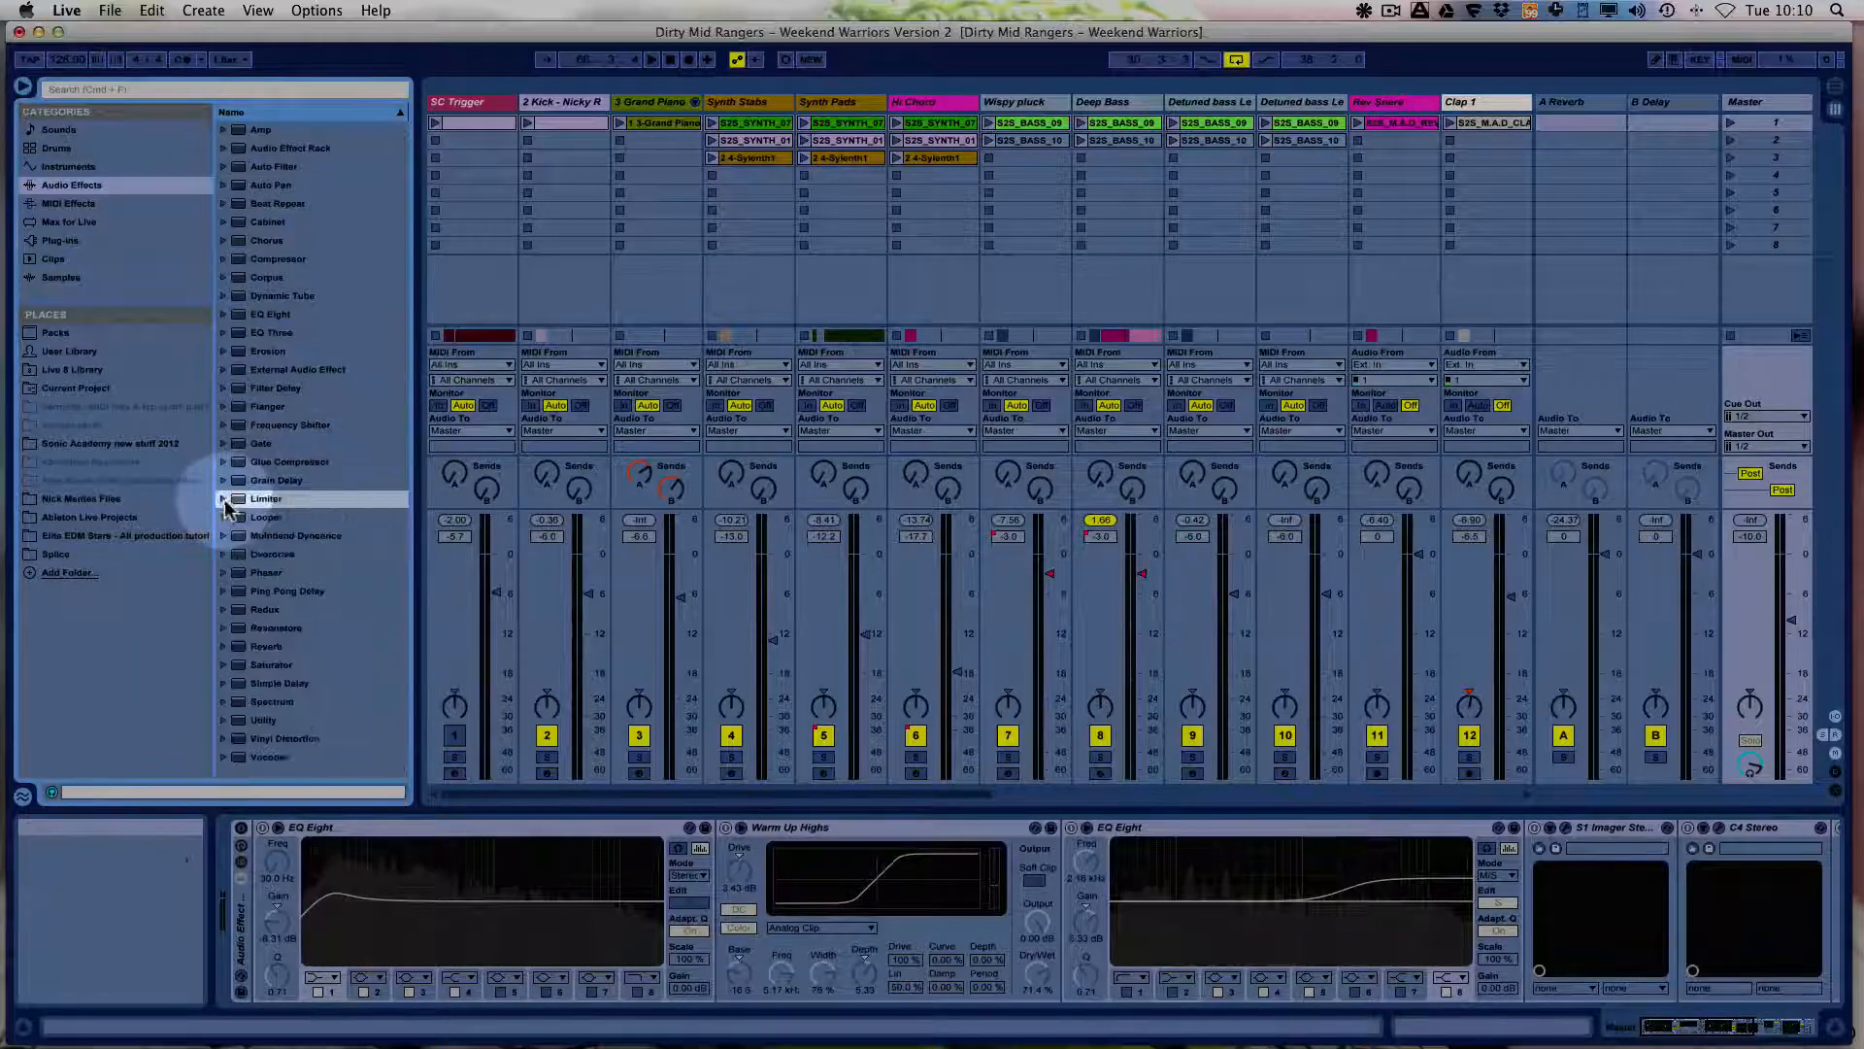